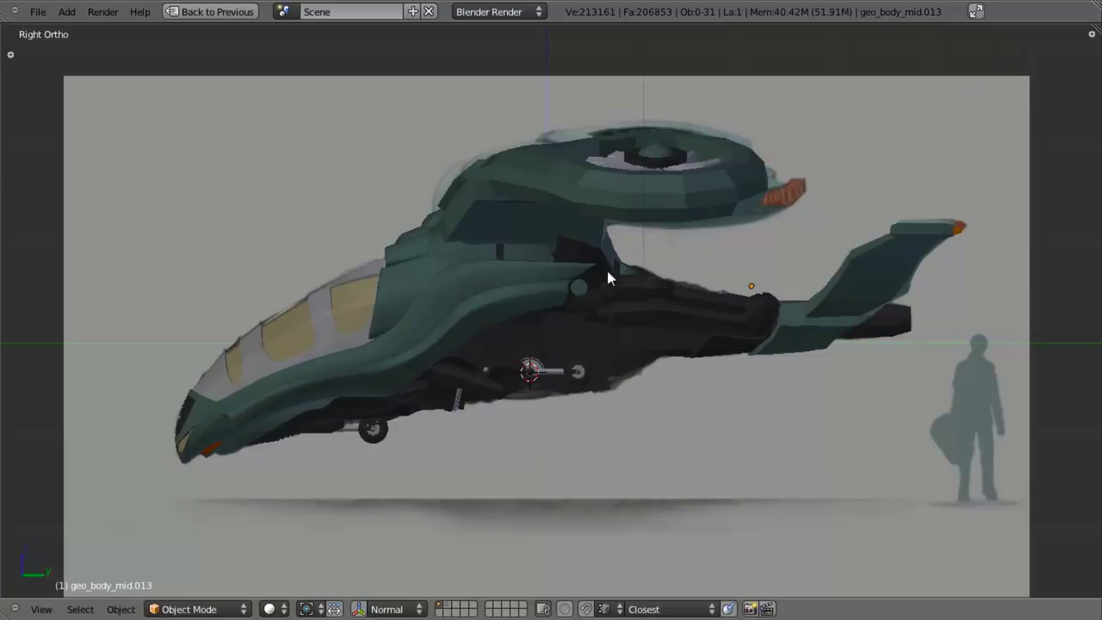
Step: Examine the rear landing gear arm, its fan-shaped bracket and its wheel on the aircraft's underside from the side
scroll(602, 272, up, 7)
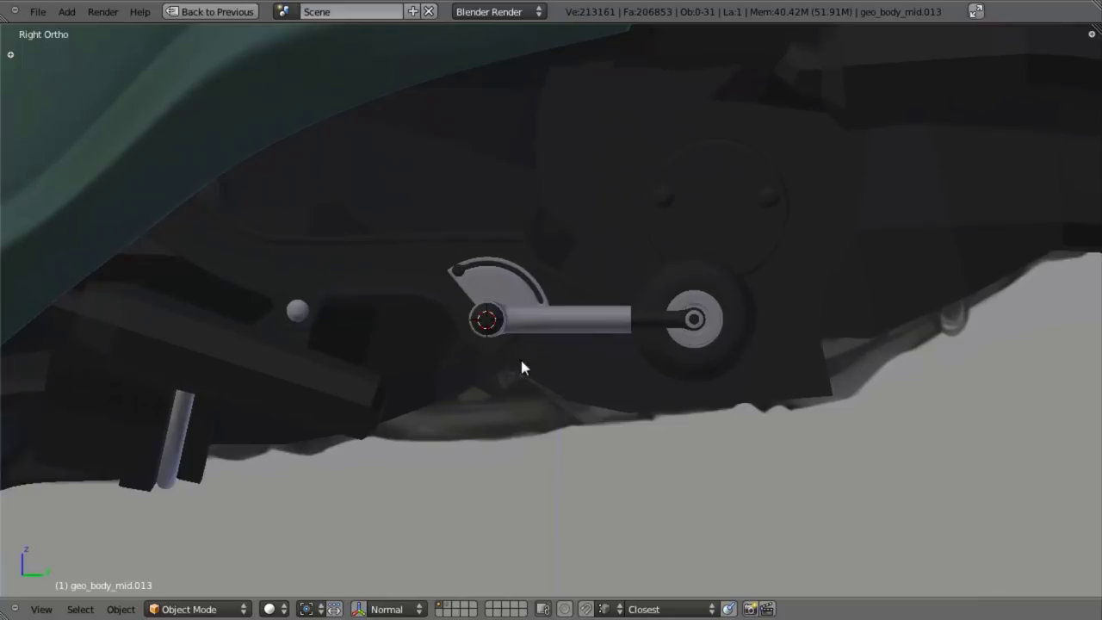
scroll(409, 226, down, 2)
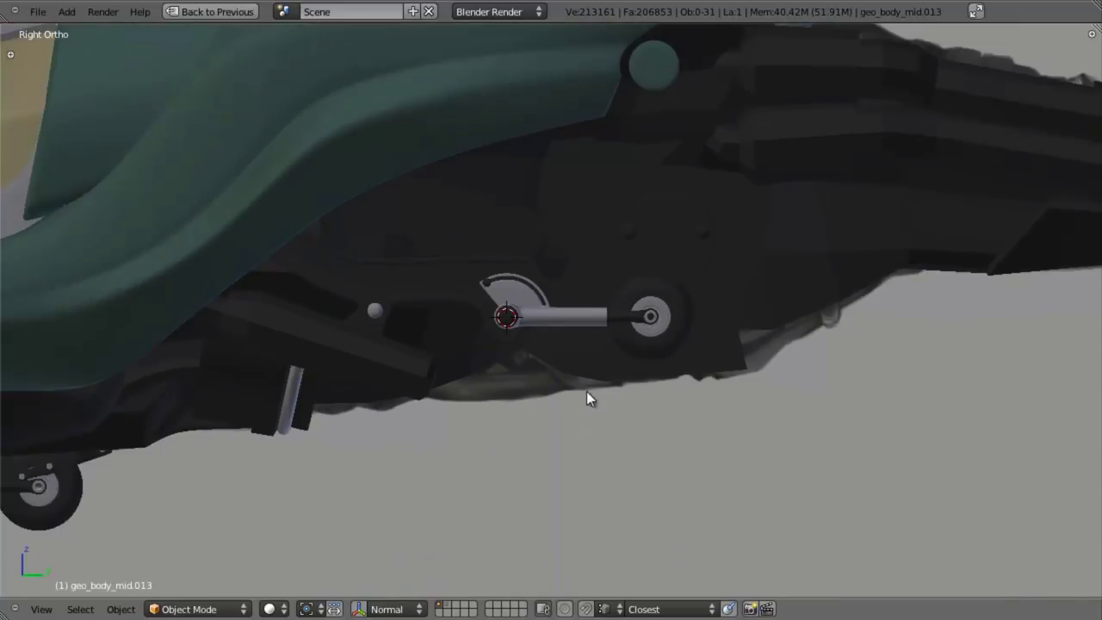
middle_drag(577, 373, 558, 309)
scroll(556, 307, up, 2)
key(KP_3)
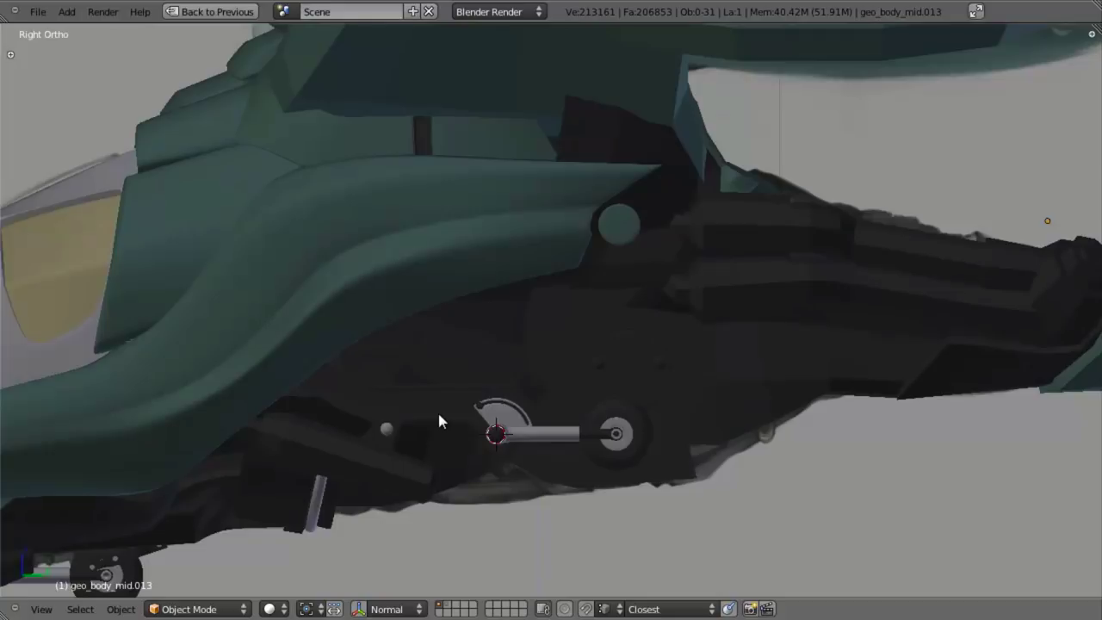
scroll(439, 420, up, 4)
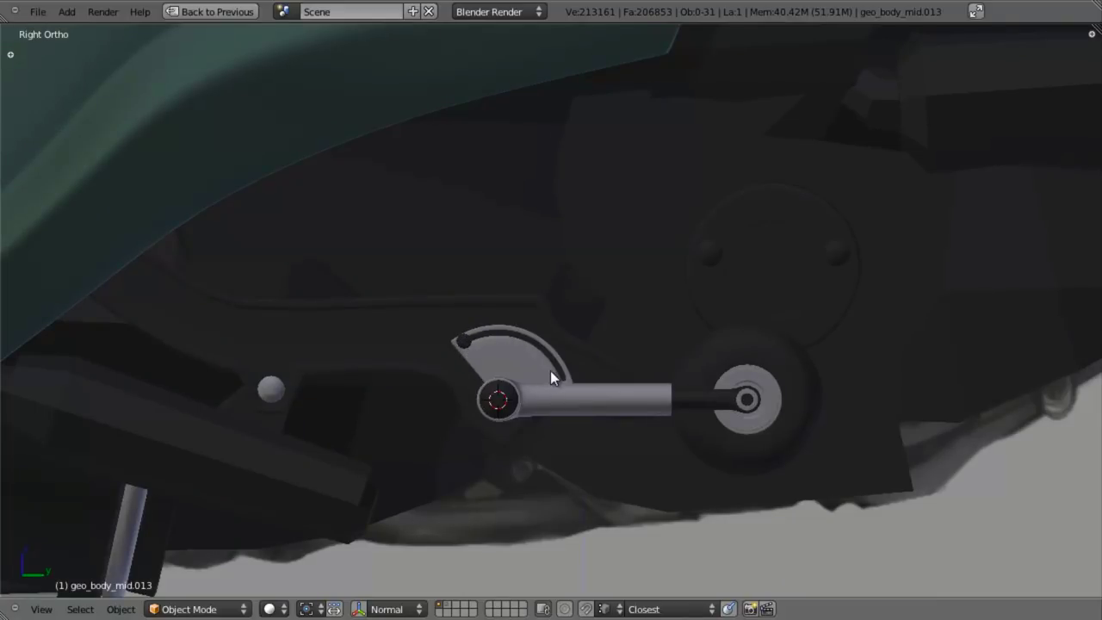
scroll(544, 360, down, 4)
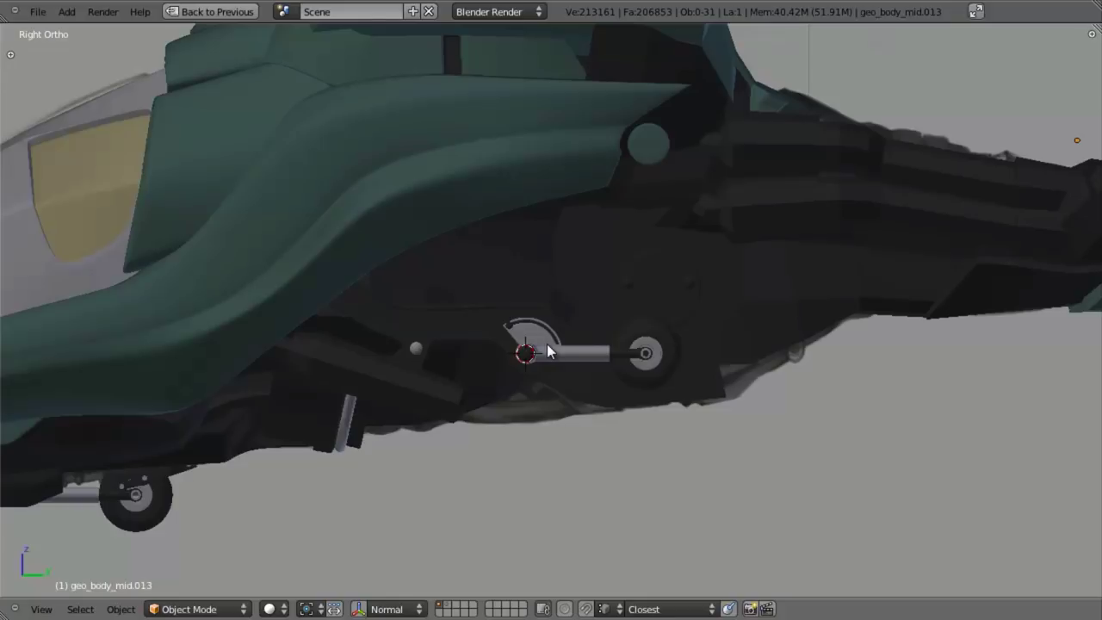
scroll(546, 343, up, 3)
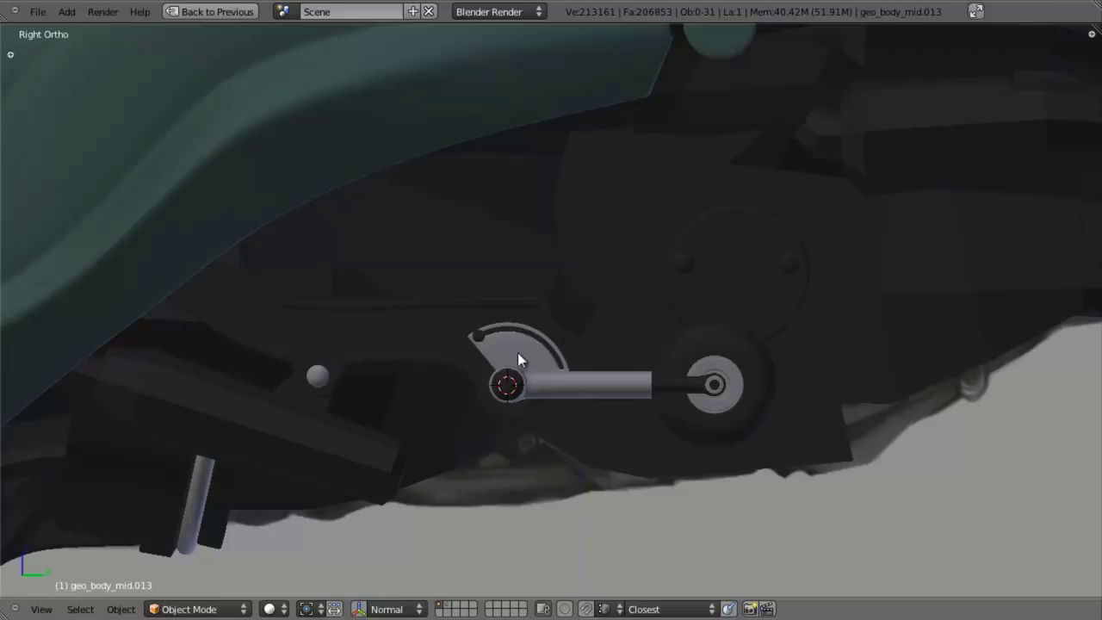
shift+middle_drag(557, 349, 560, 328)
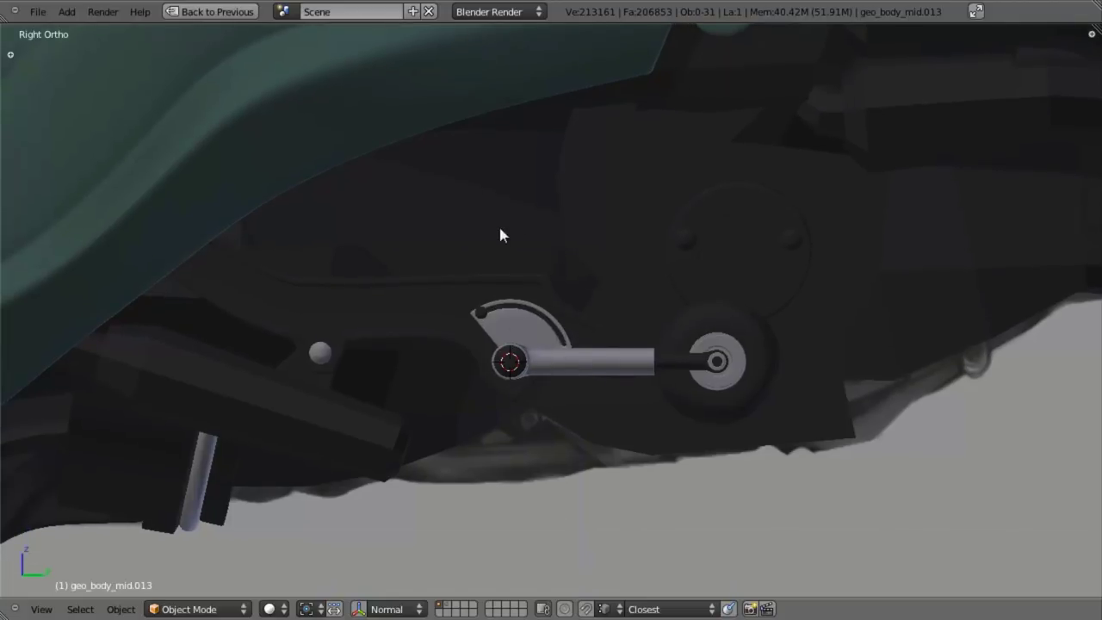
middle_drag(497, 443, 565, 259)
key(KP_3)
shift+middle_drag(538, 474, 612, 190)
scroll(591, 372, down, 2)
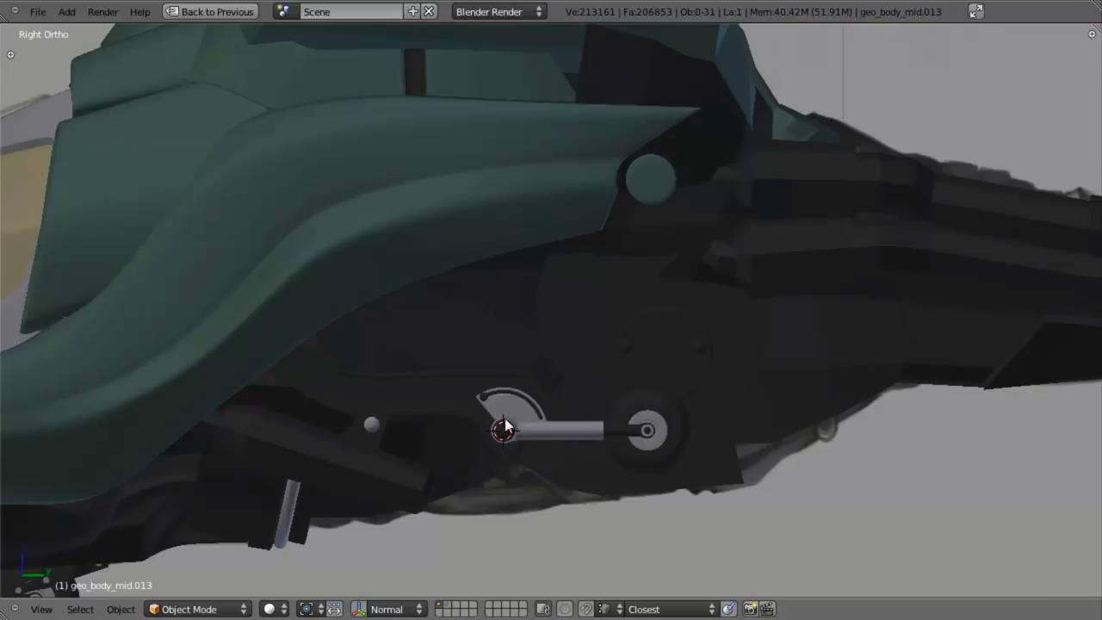
shift+middle_drag(511, 375, 551, 278)
scroll(555, 370, up, 1)
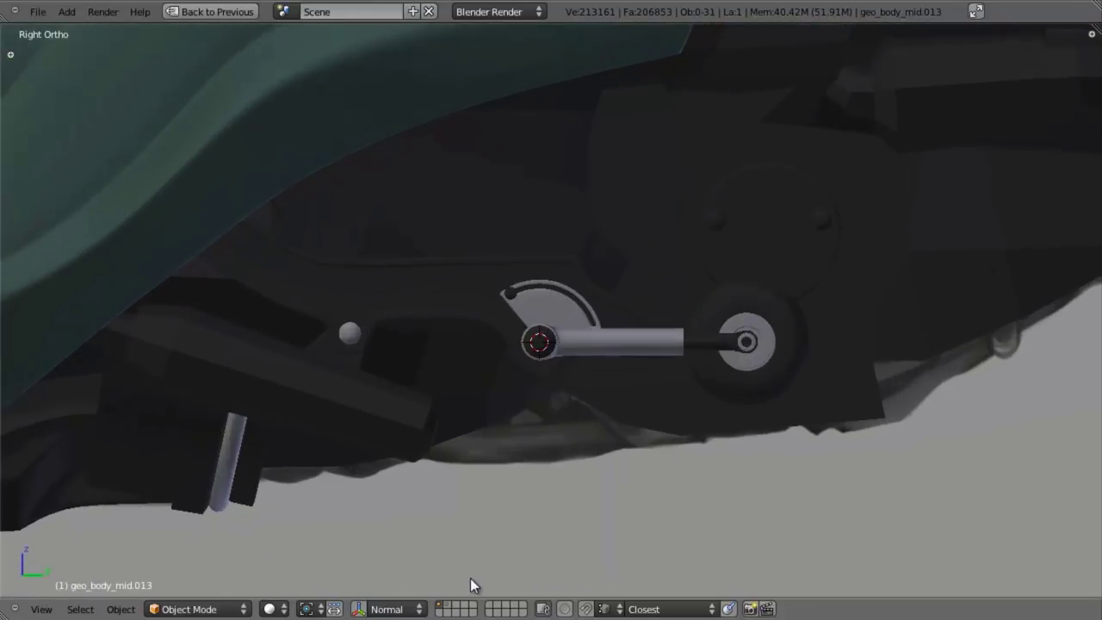
Step: Compare the rear landing gear with the concept art by viewing the second layer alone and returning to the first
click(446, 606)
scroll(625, 405, up, 1)
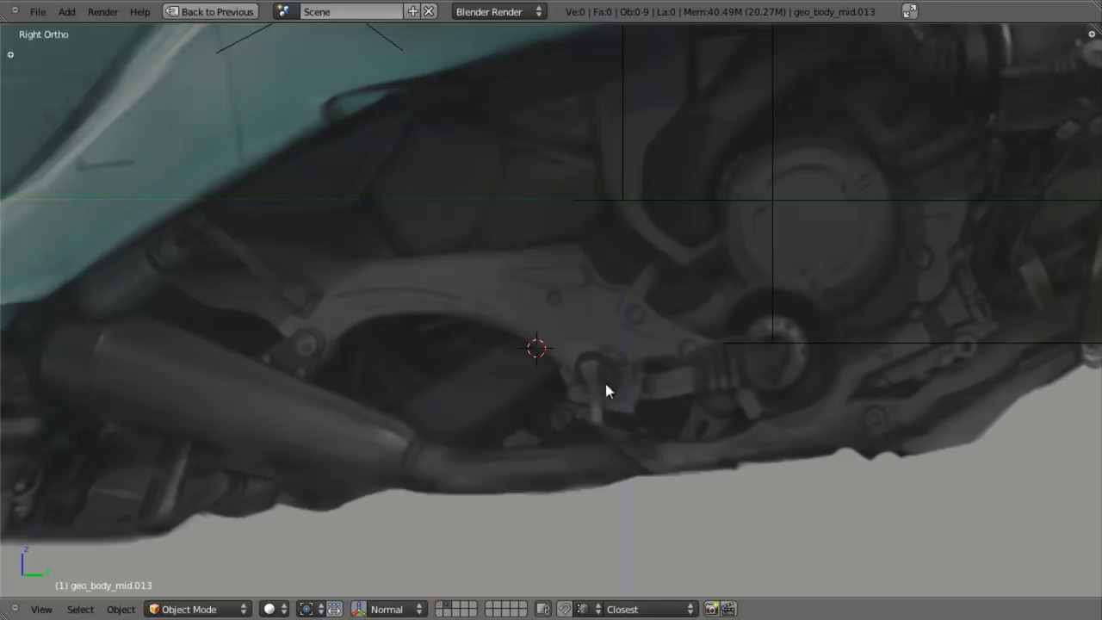
click(441, 605)
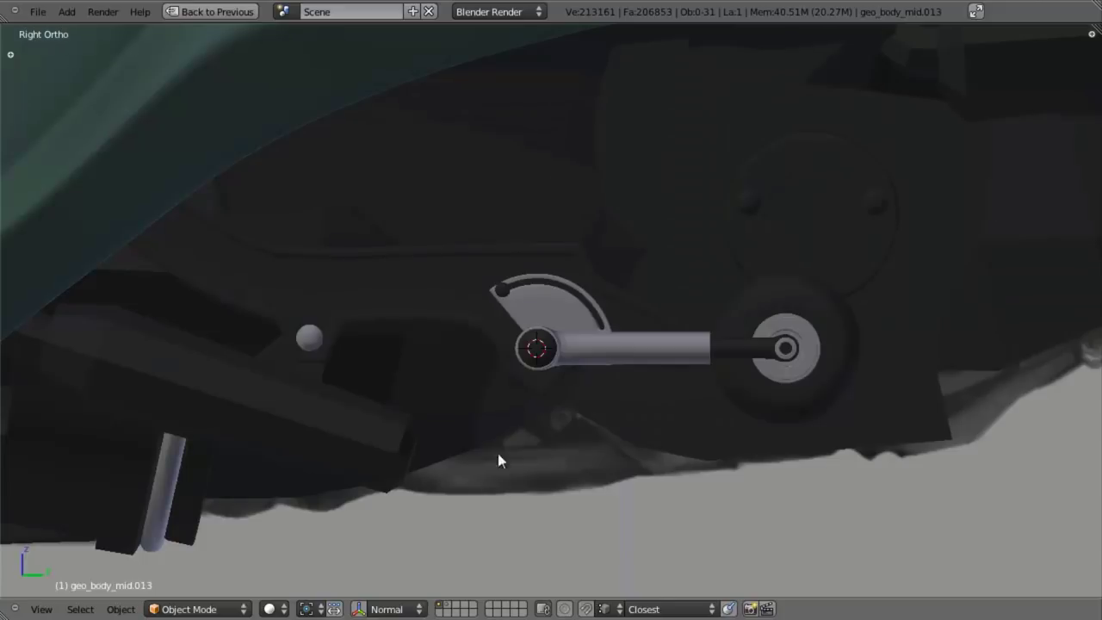
Step: Delete the slotted fan-shaped bracket and its round pin from the rear landing gear arm mesh, then deselect everything
right_click(564, 317)
key(Tab)
scroll(563, 317, up, 4)
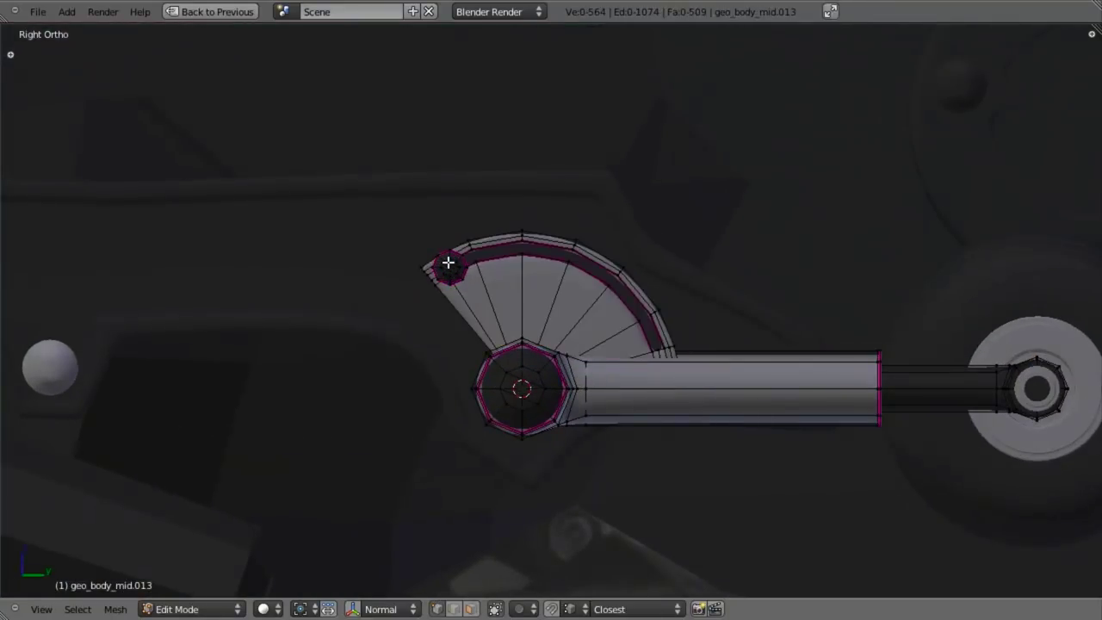
key(l)
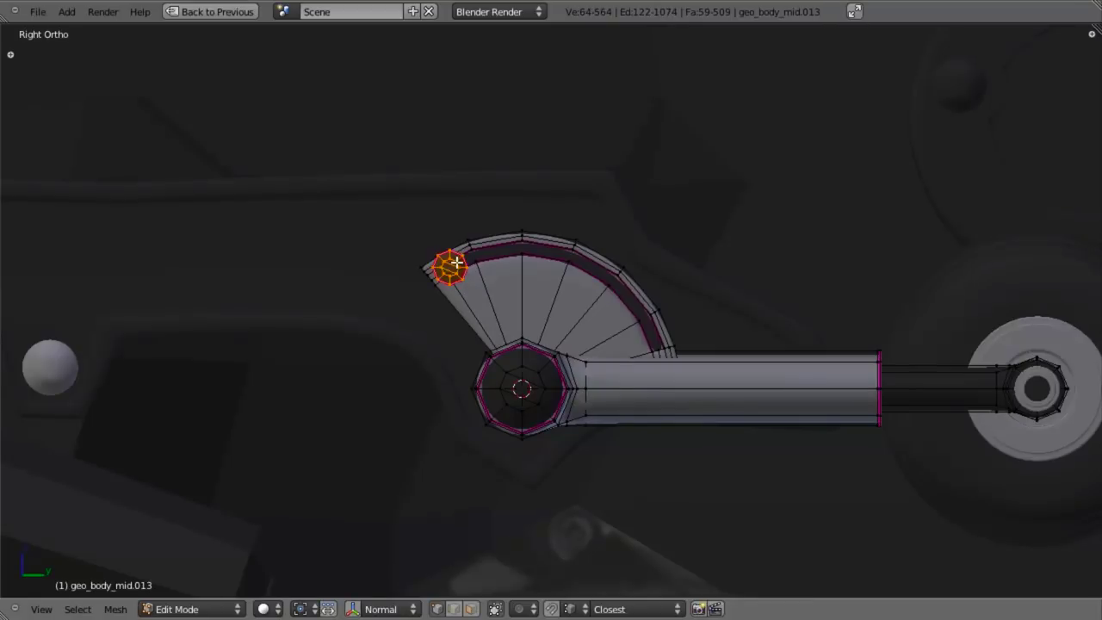
key(l)
key(x)
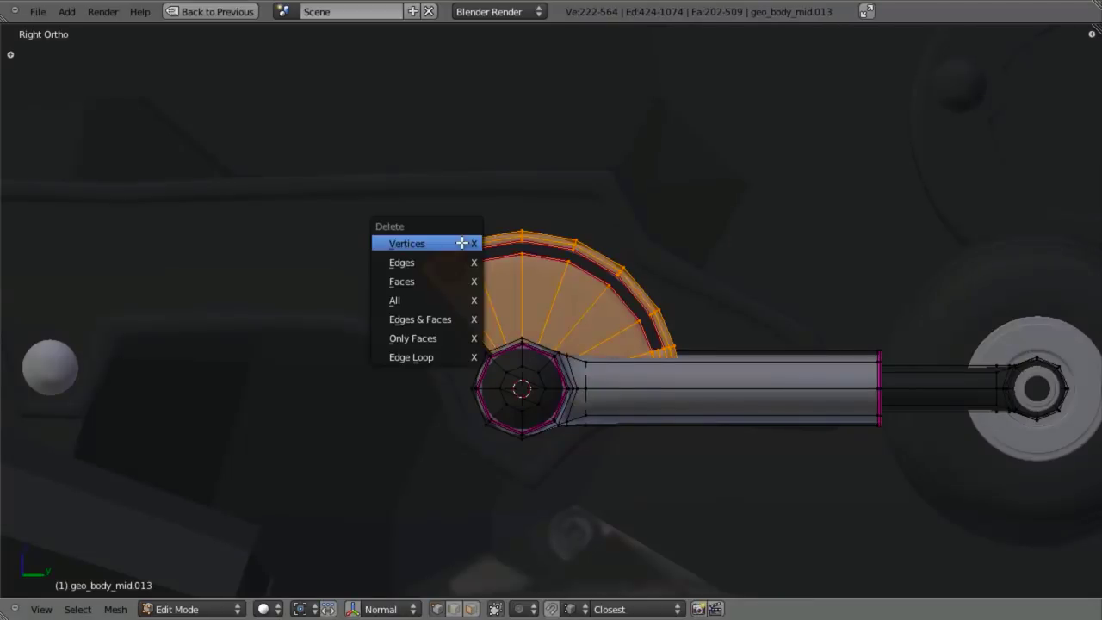
click(462, 243)
middle_drag(462, 241, 570, 296)
key(Tab)
scroll(556, 308, down, 3)
key(KP_3)
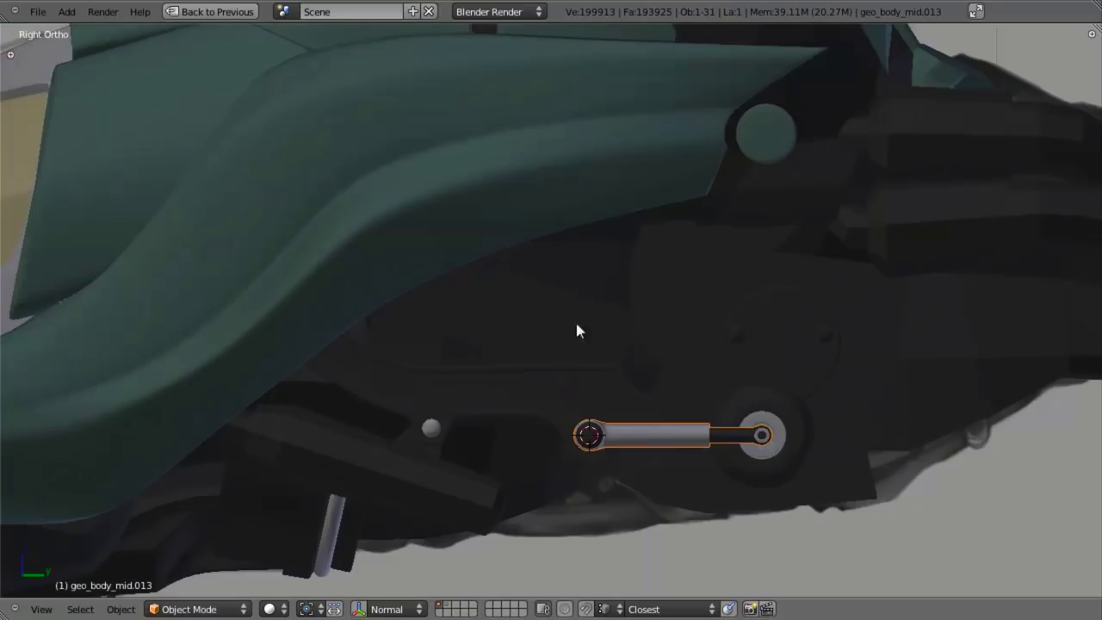
scroll(638, 389, up, 3)
shift+middle_drag(641, 398, 484, 246)
key(a)
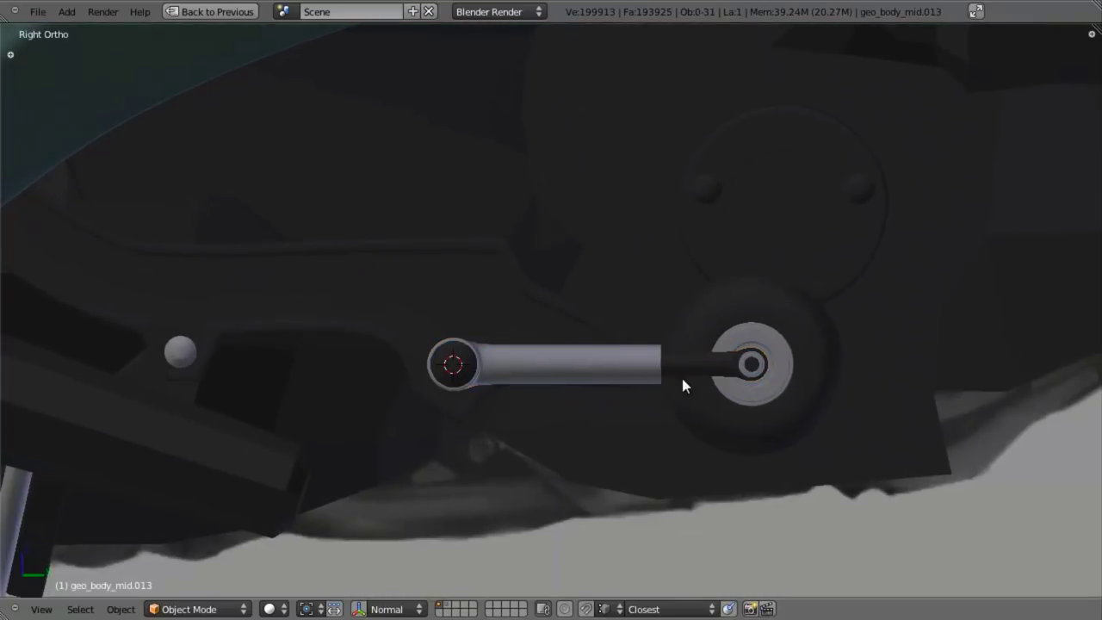
Step: Inspect the remaining rear gear arm up close and check it against the concept art on the second layer
scroll(699, 402, down, 3)
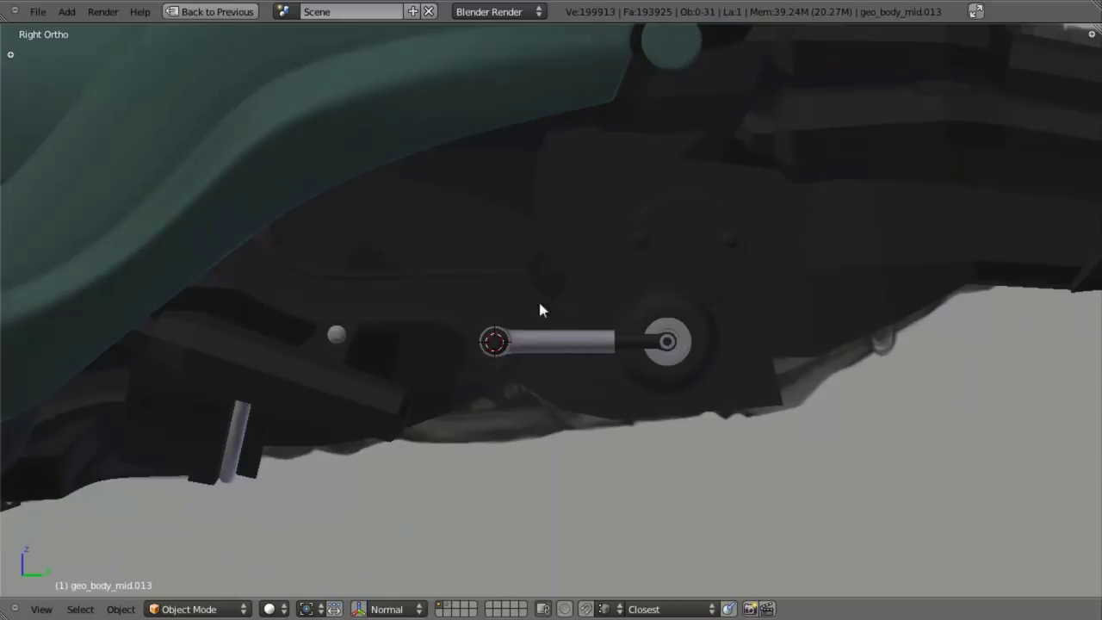
scroll(573, 351, up, 3)
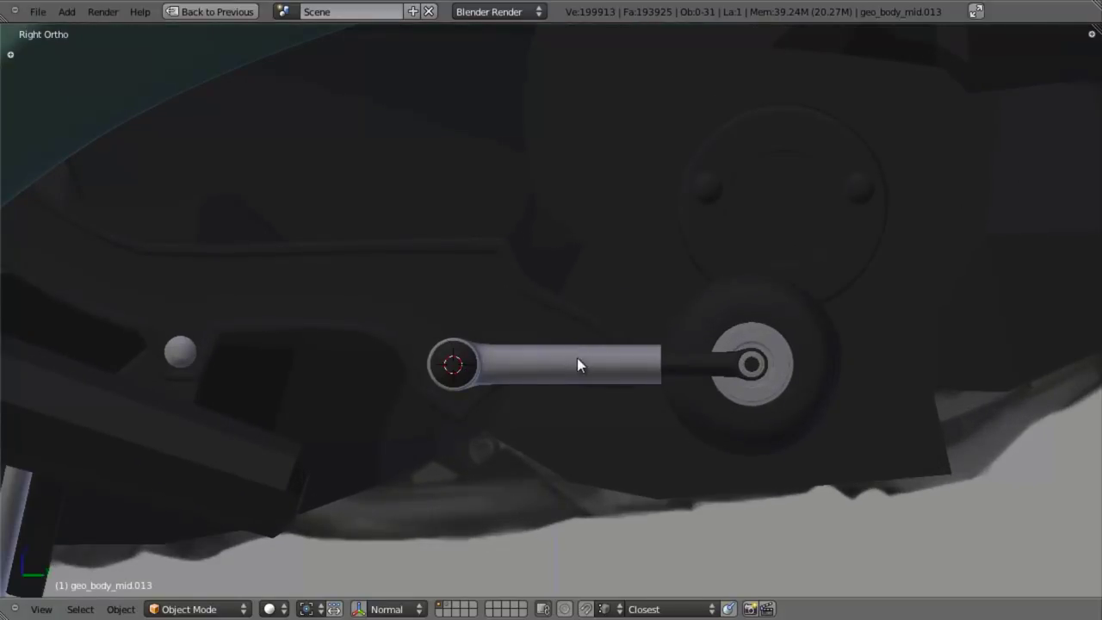
shift+middle_drag(577, 357, 547, 311)
scroll(545, 318, up, 2)
key(z)
key(z)
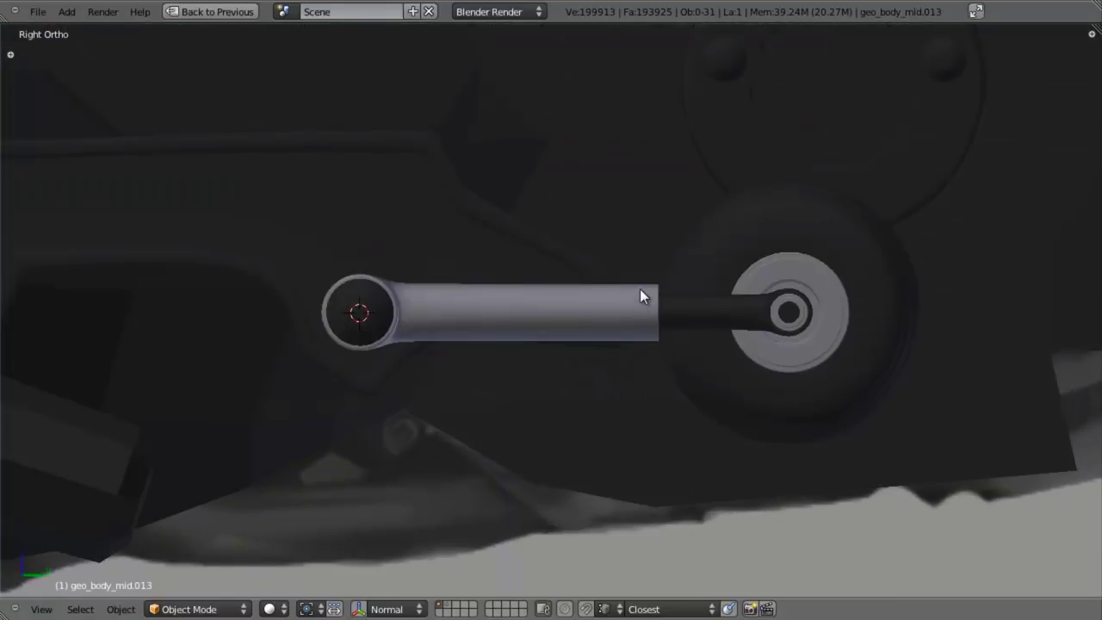
right_click(639, 300)
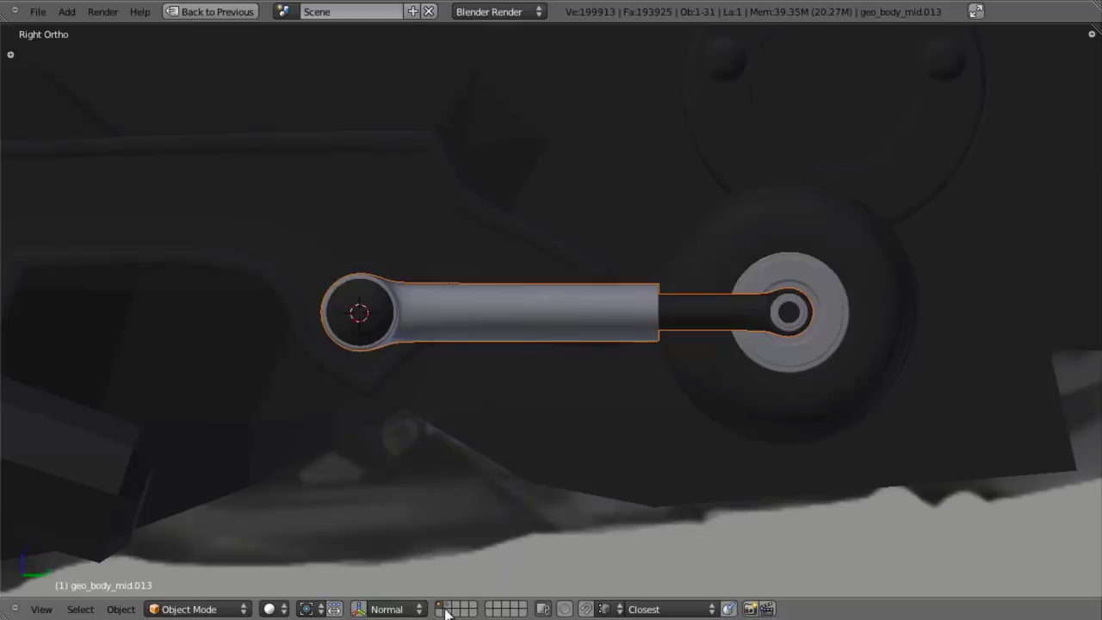
click(447, 612)
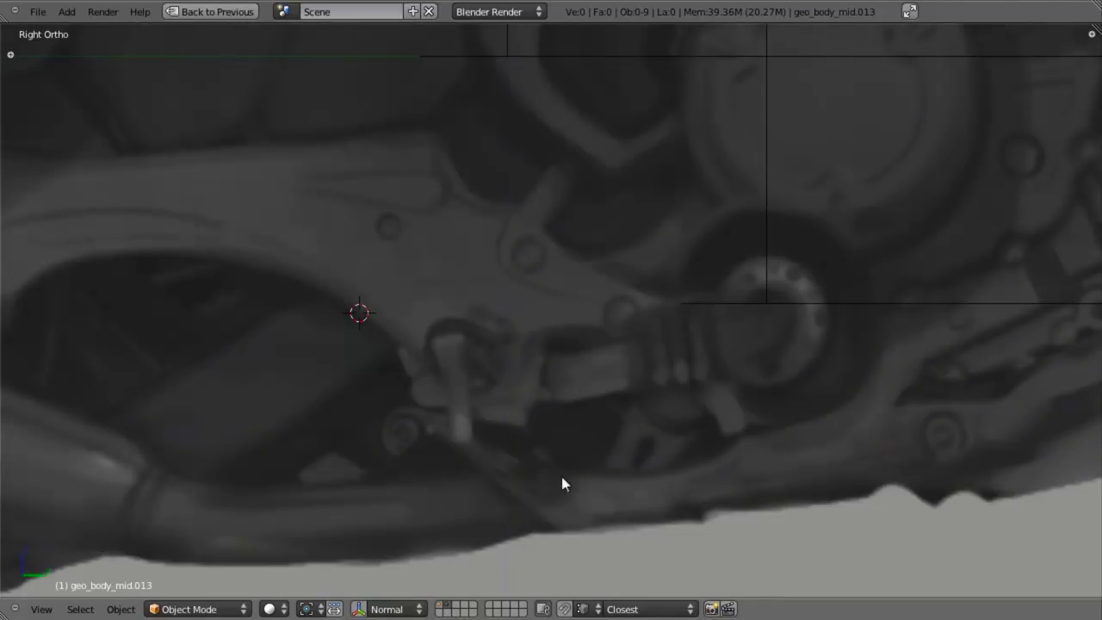
click(448, 606)
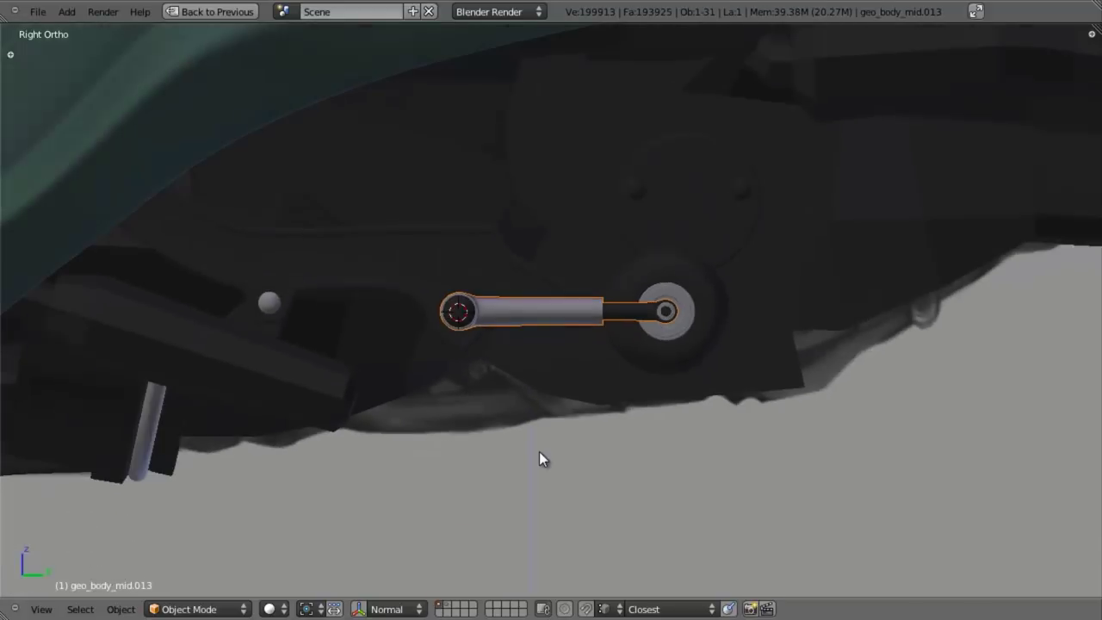
Step: Compare the front and rear landing gear from below, and inspect the rear arm and wheel in the right side view
scroll(539, 451, down, 3)
shift+middle_drag(464, 420, 687, 364)
key(a)
middle_drag(558, 404, 422, 384)
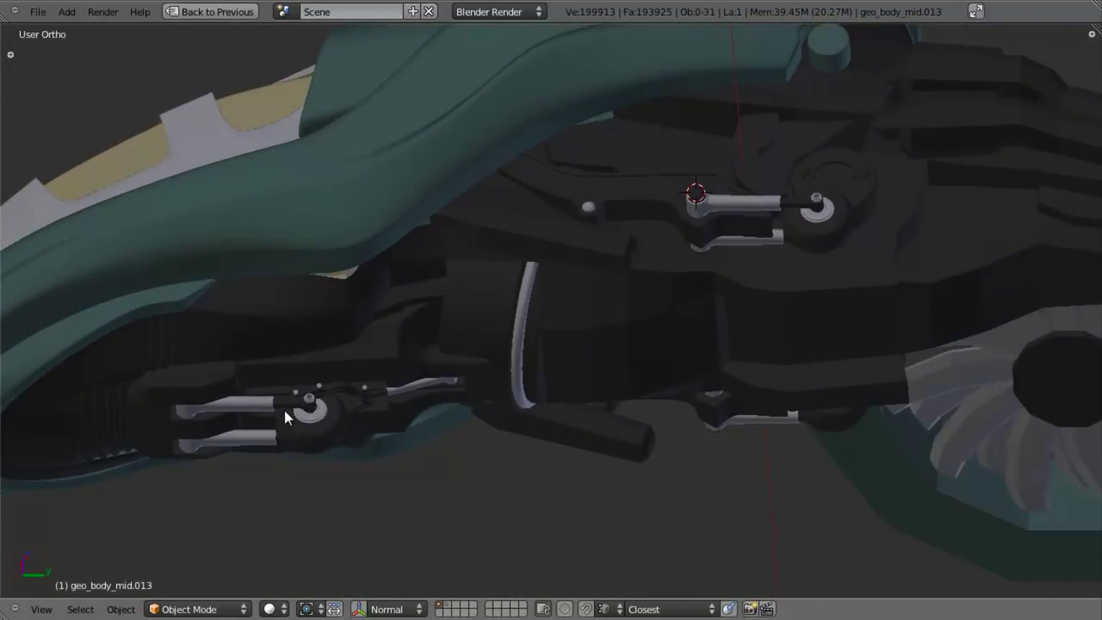
key(KP_3)
shift+middle_drag(839, 384, 575, 165)
scroll(602, 265, up, 4)
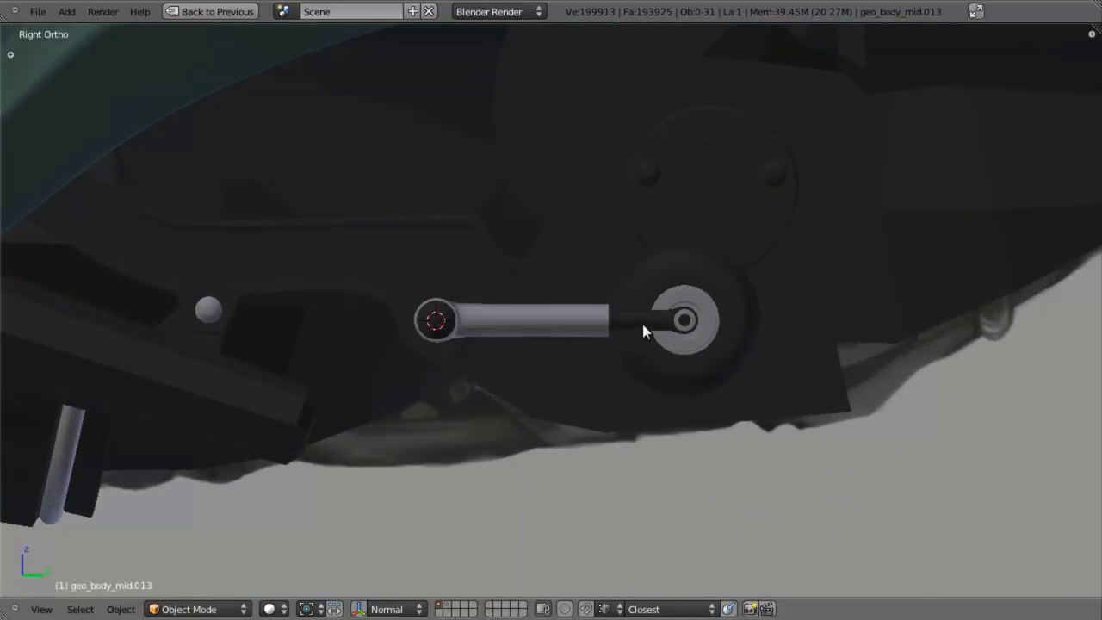
scroll(578, 361, up, 3)
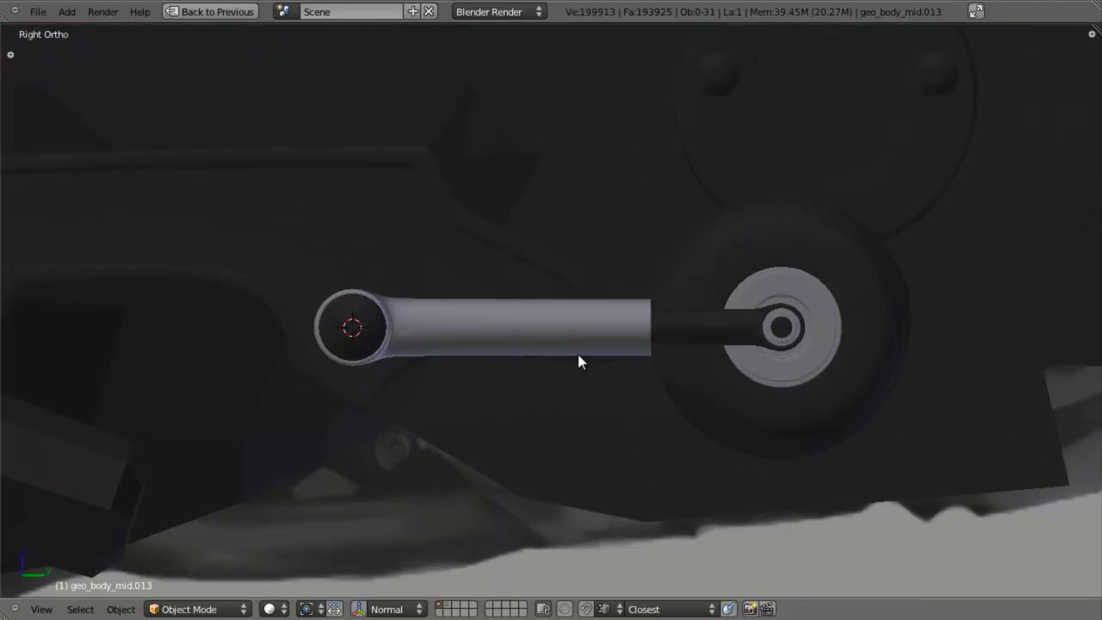
scroll(578, 362, down, 4)
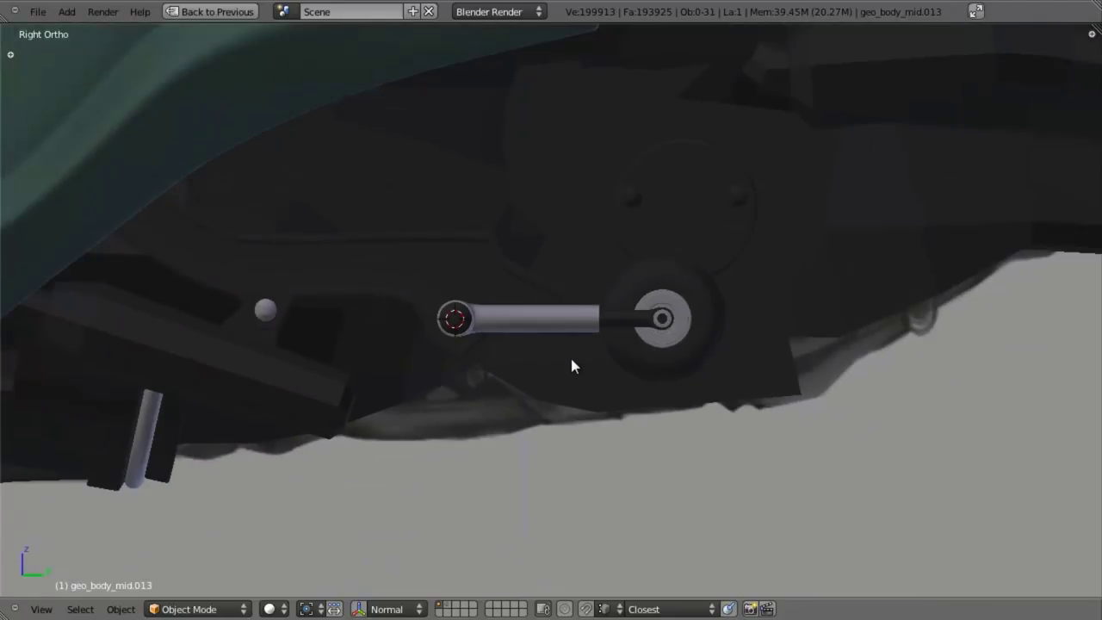
scroll(570, 364, up, 2)
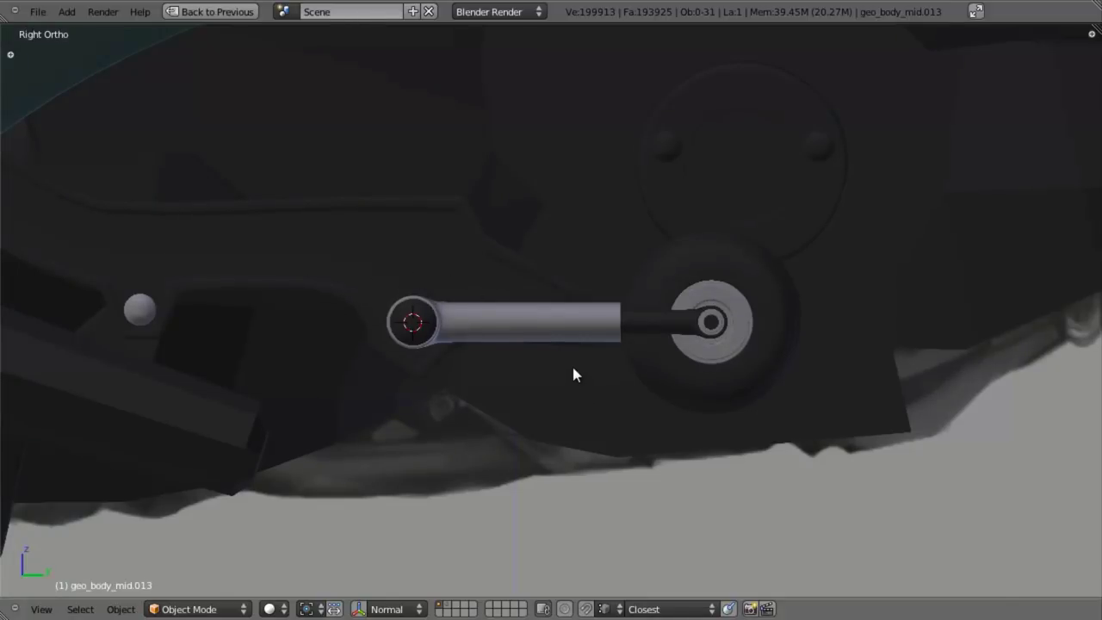
scroll(573, 373, down, 3)
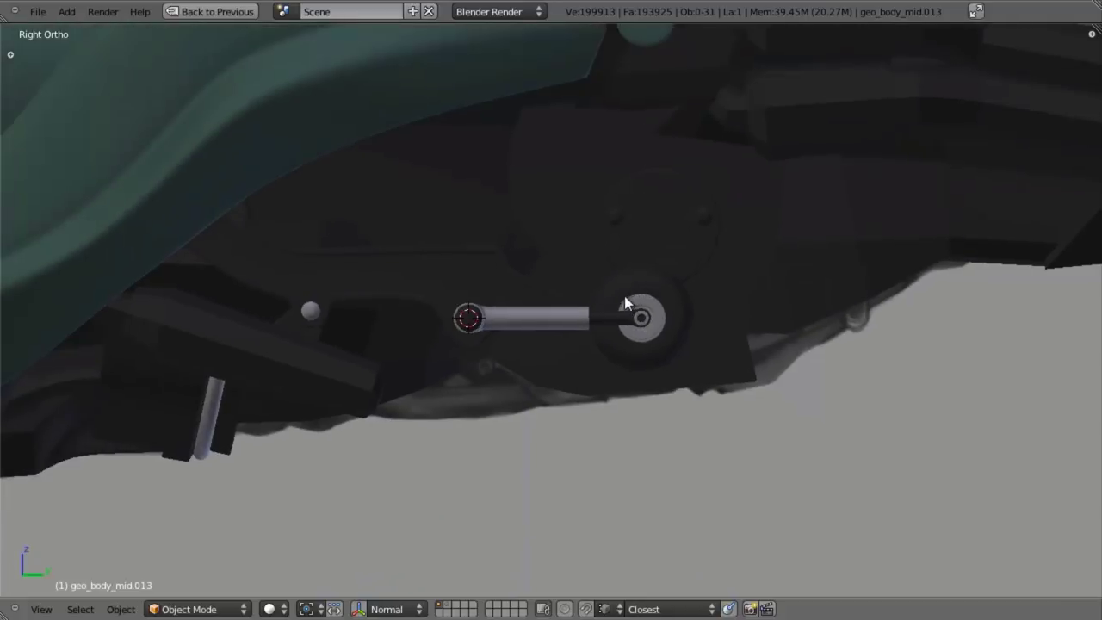
shift+middle_drag(627, 301, 572, 314)
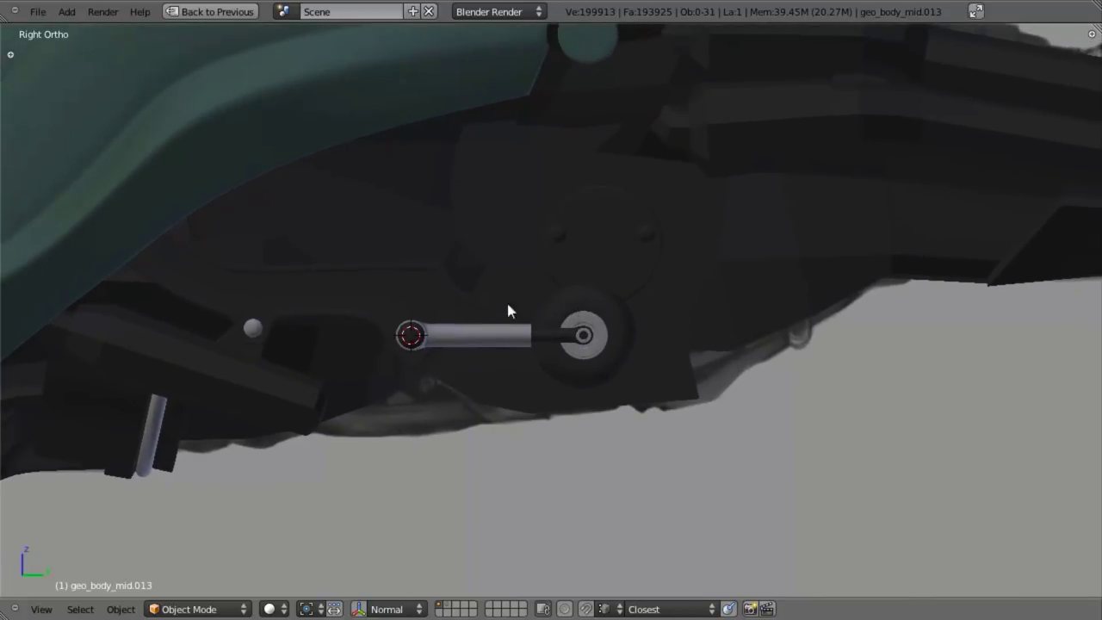
Step: Study the concept art's mechanical details around the rear wheel and exhaust on the second layer, and return to the model layer
click(448, 607)
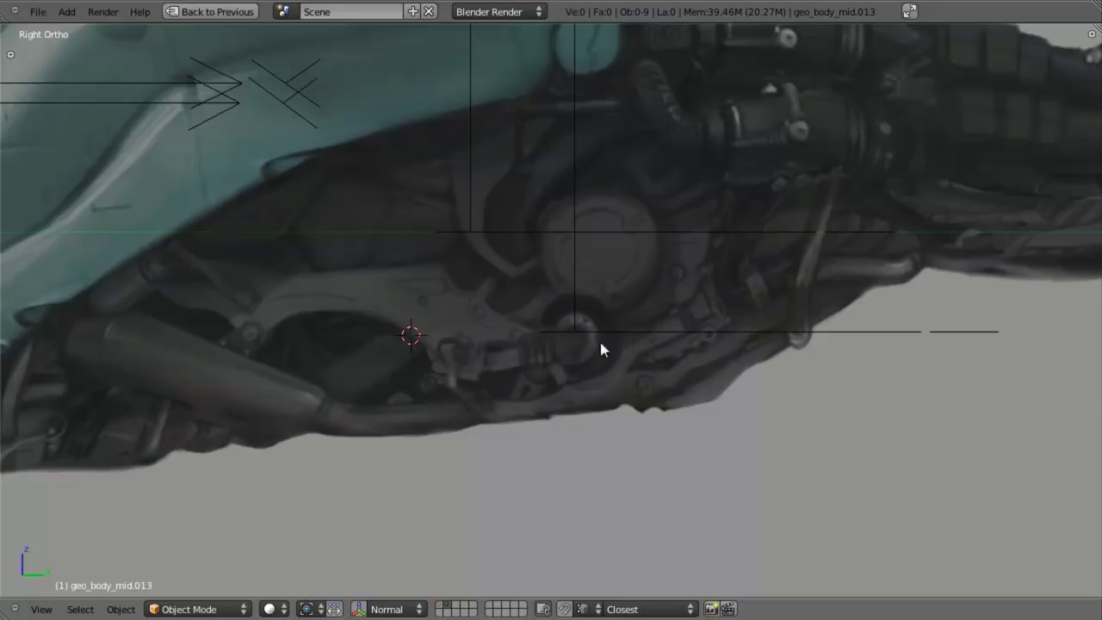
scroll(620, 354, up, 1)
mouse_move(635, 370)
shift+middle_down()
mouse_move(638, 382)
mouse_move(623, 377)
shift+middle_up()
scroll(637, 381, up, 1)
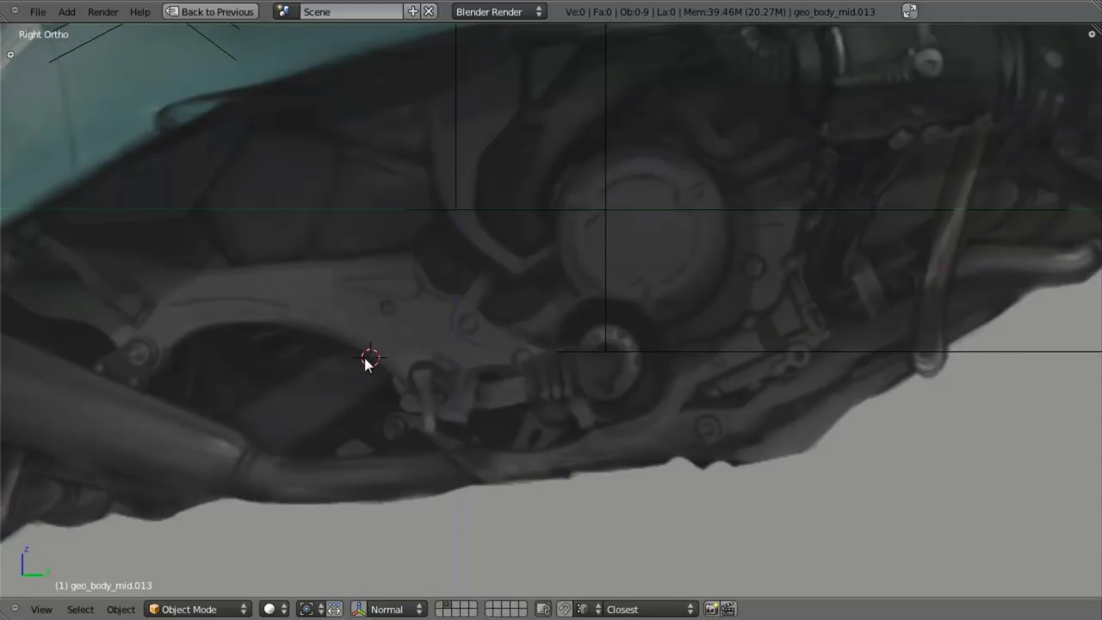
scroll(389, 371, down, 3)
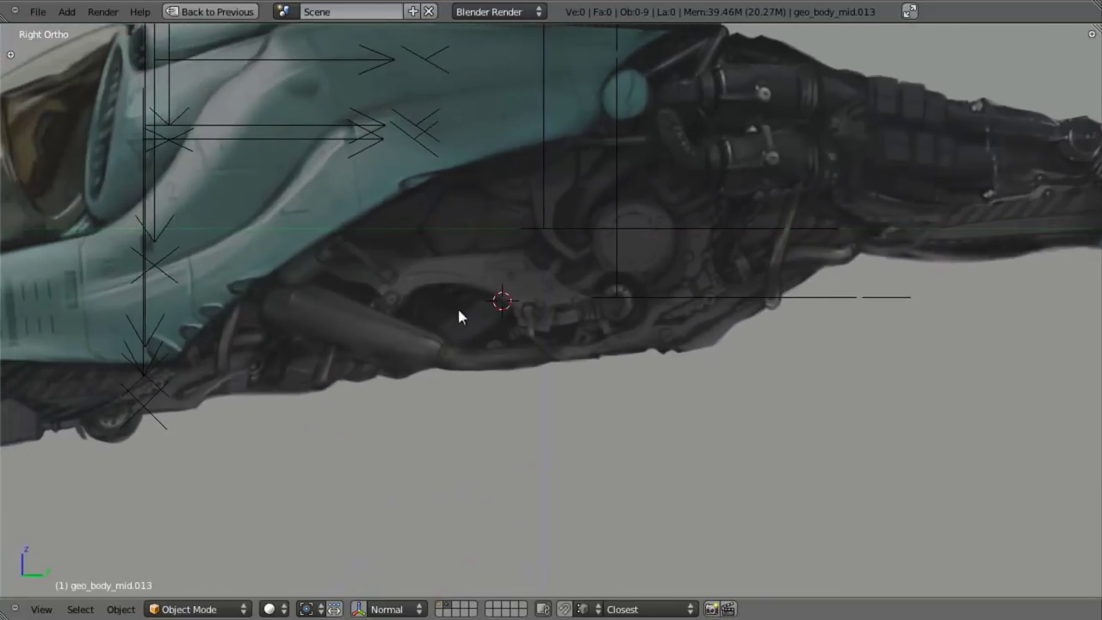
scroll(430, 372, up, 2)
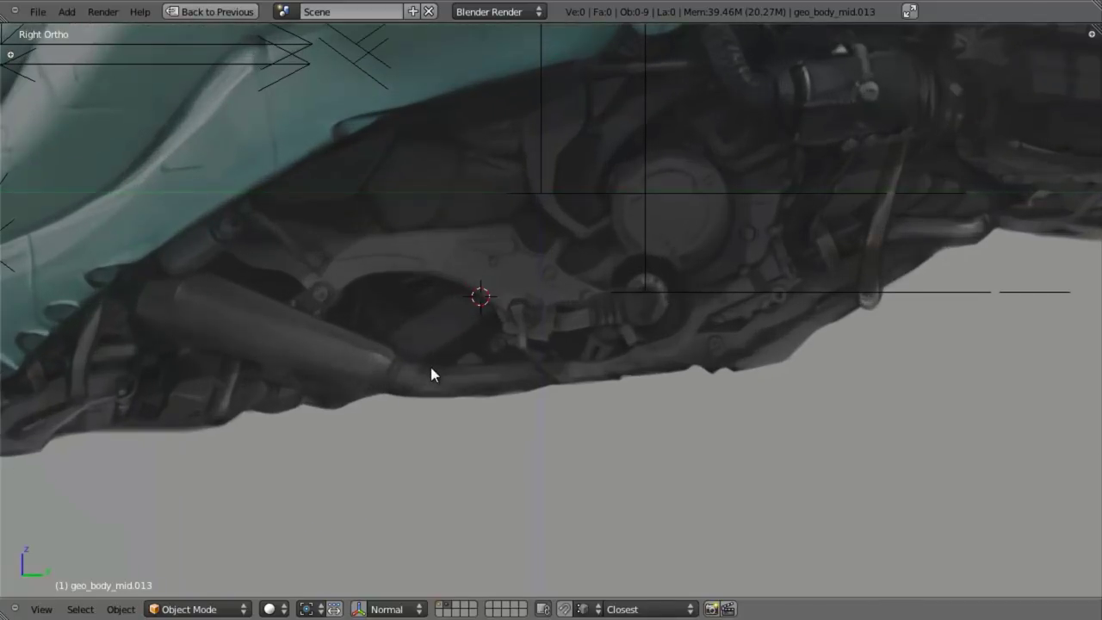
shift+middle_drag(508, 332, 476, 363)
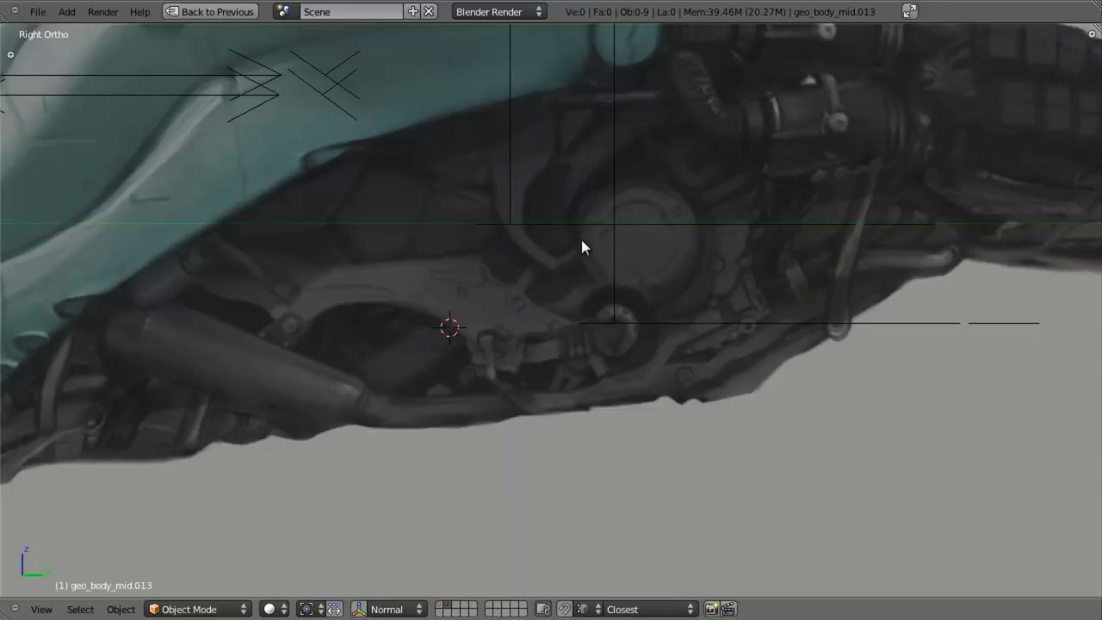
click(438, 605)
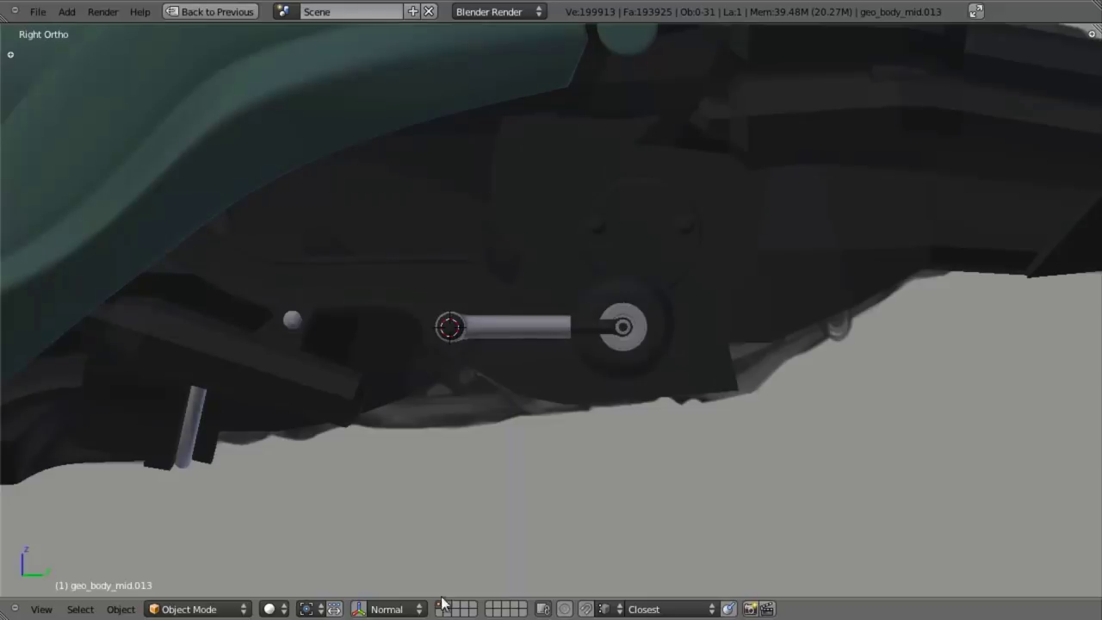
Step: Select the dark lower body mesh surrounding the rear wheel and open its mesh for editing
key(z)
right_click(537, 156)
scroll(538, 162, up, 3)
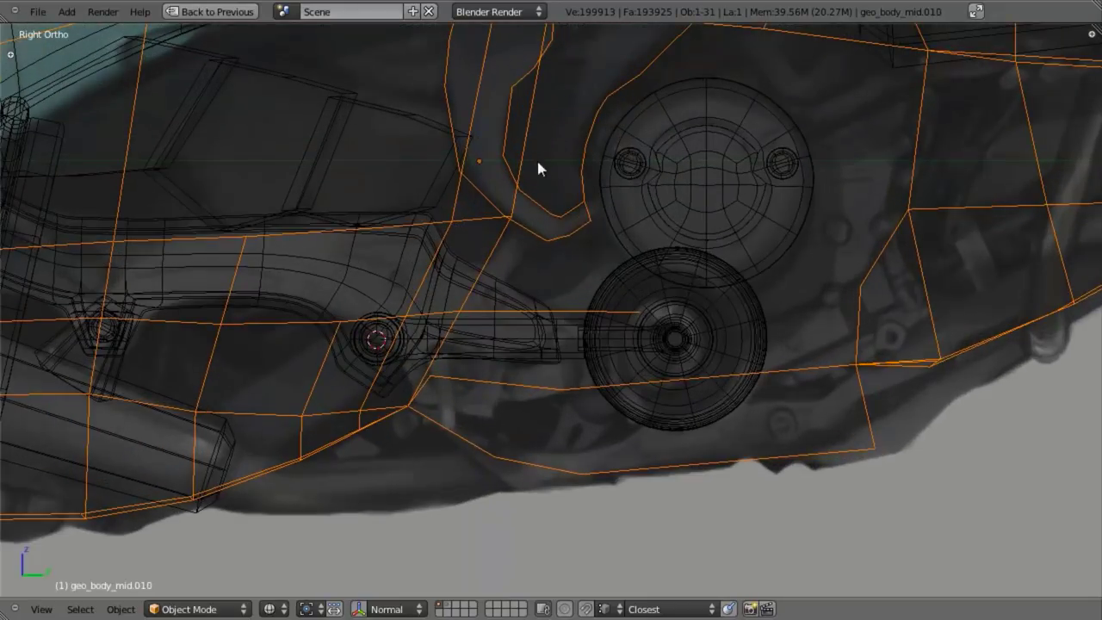
scroll(564, 196, down, 3)
middle_drag(580, 211, 505, 278)
key(z)
middle_drag(516, 320, 590, 293)
key(Tab)
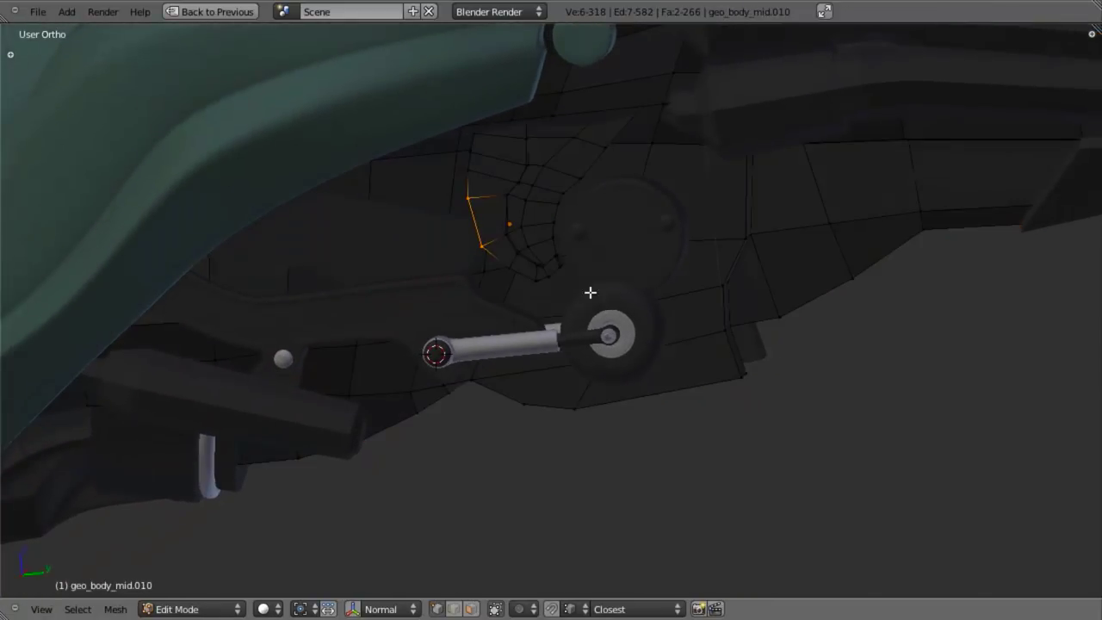
Step: Separate the curved, hook-shaped panel beside the round cover from the lower body mesh into its own object
scroll(580, 339, up, 3)
middle_drag(580, 339, 608, 277)
key(KP_3)
key(z)
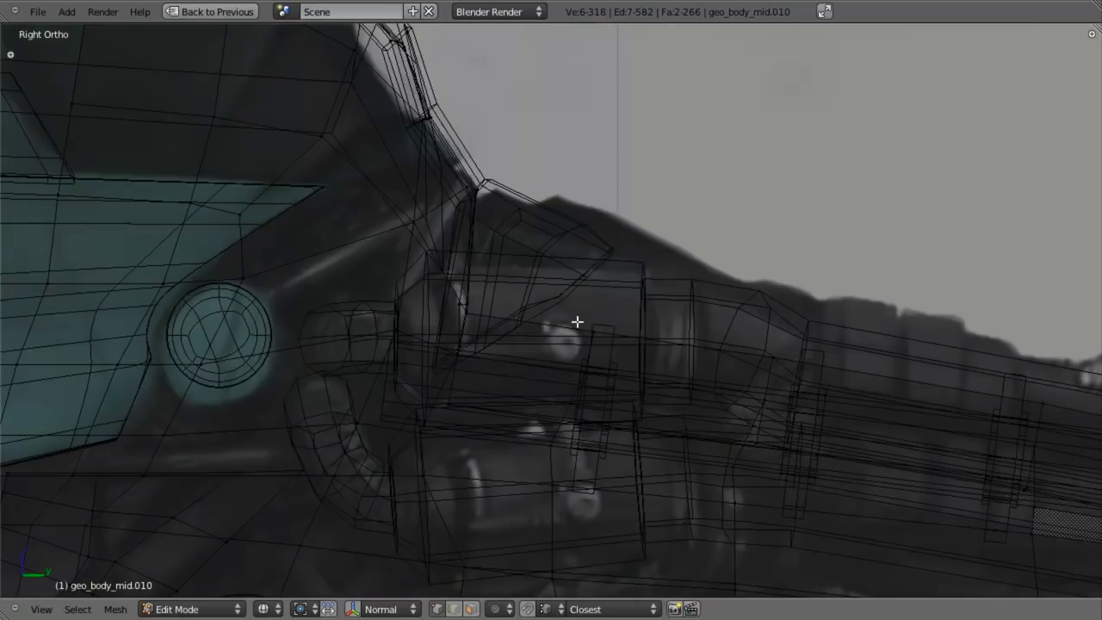
scroll(577, 321, down, 5)
shift+middle_drag(585, 312, 672, 192)
scroll(563, 353, up, 3)
key(a)
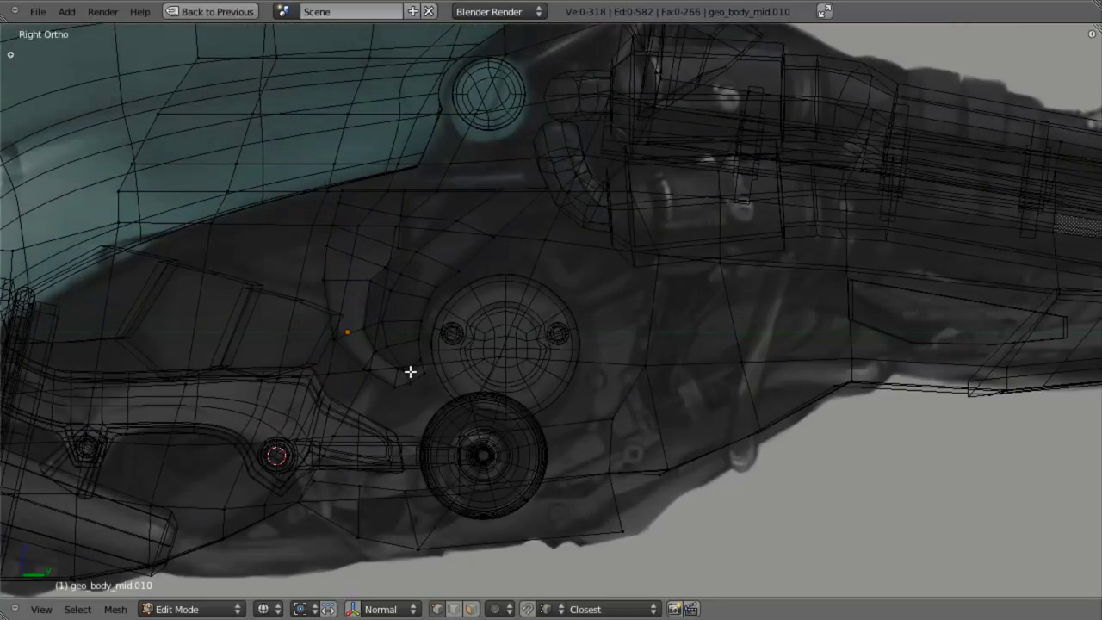
key(l)
key(p)
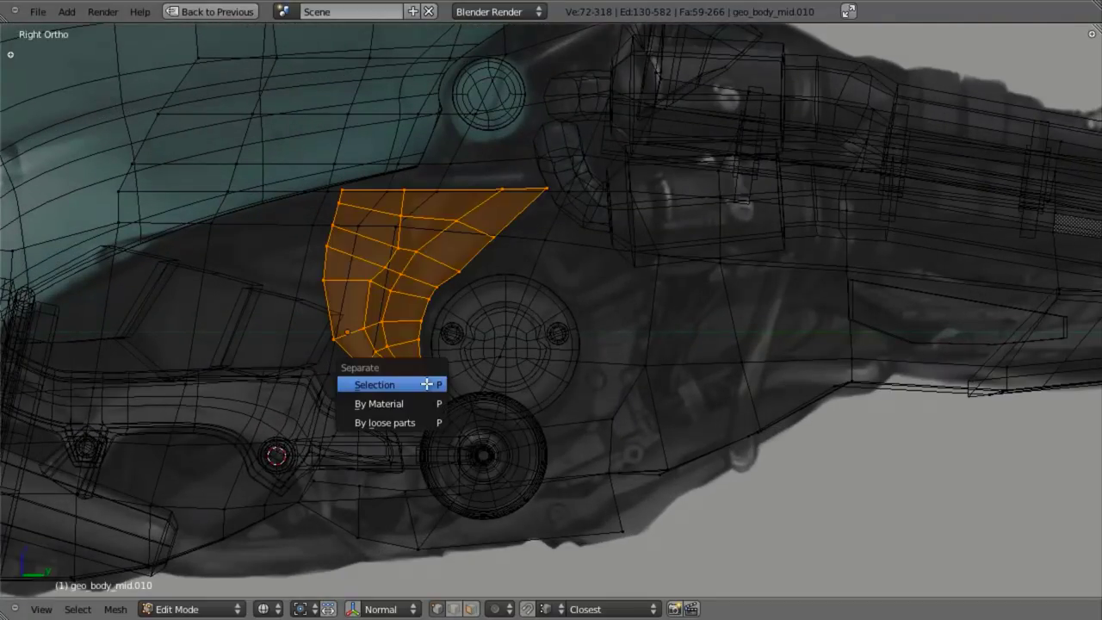
click(425, 381)
key(Tab)
key(z)
shift+middle_drag(422, 447, 561, 387)
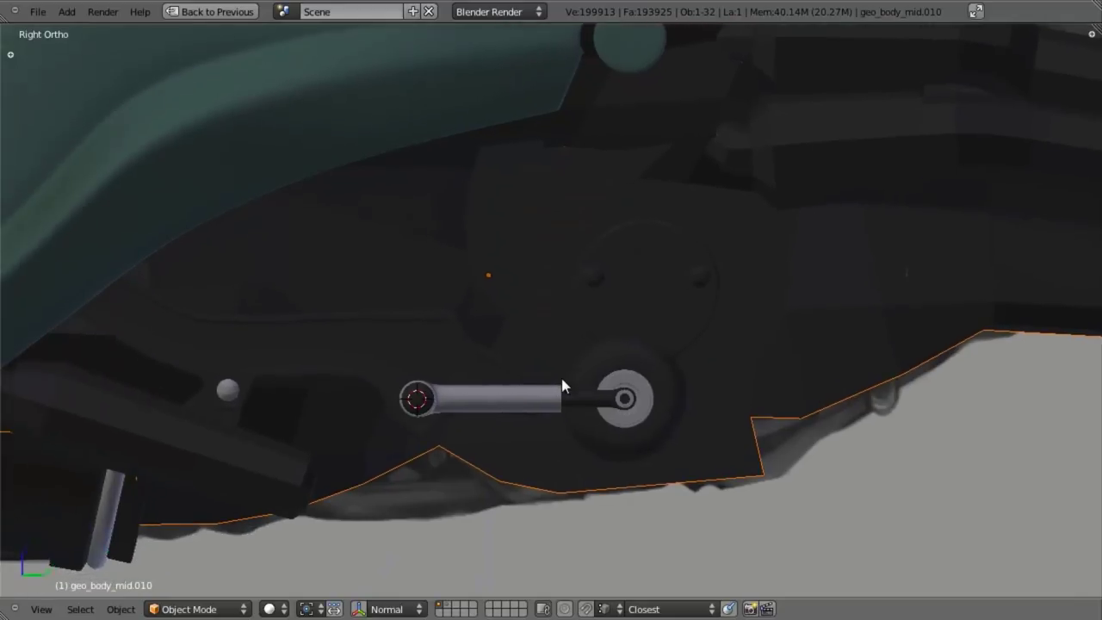
Step: Add a Subdivision Surface modifier to the separated curved panel, with view subdivisions of 2 and Optimal Display enabled
right_click(551, 327)
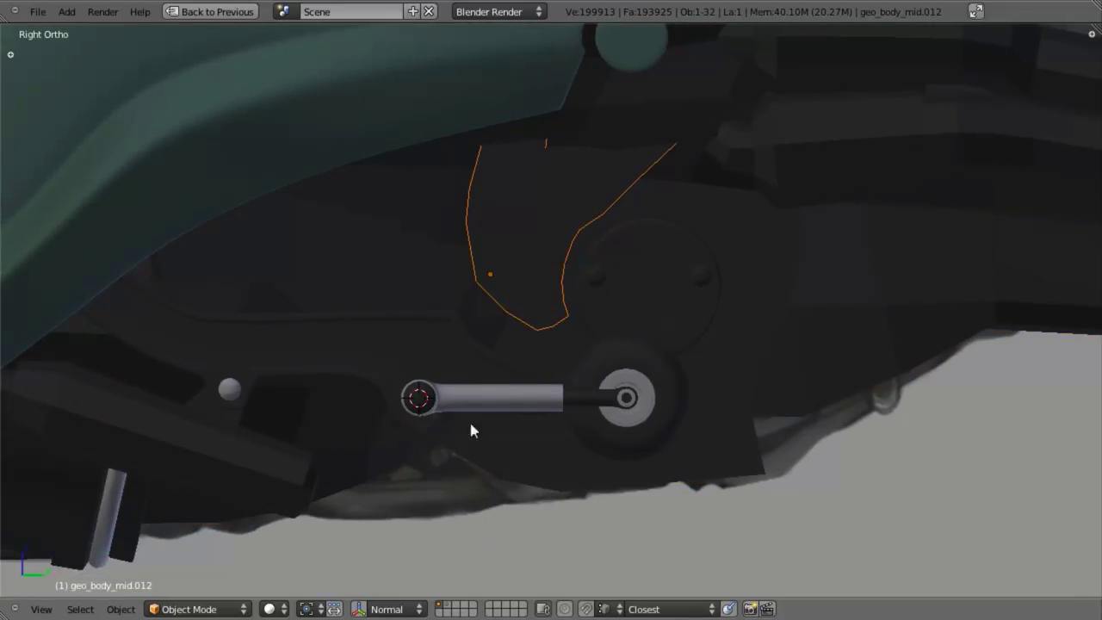
key(ctrl+Up)
click(994, 182)
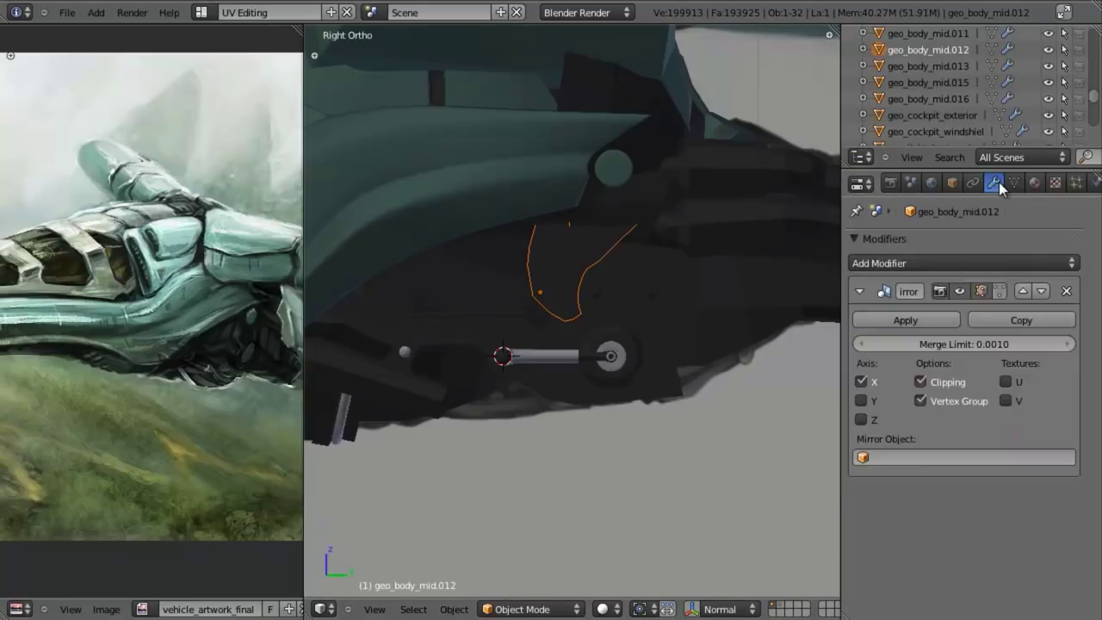
click(912, 263)
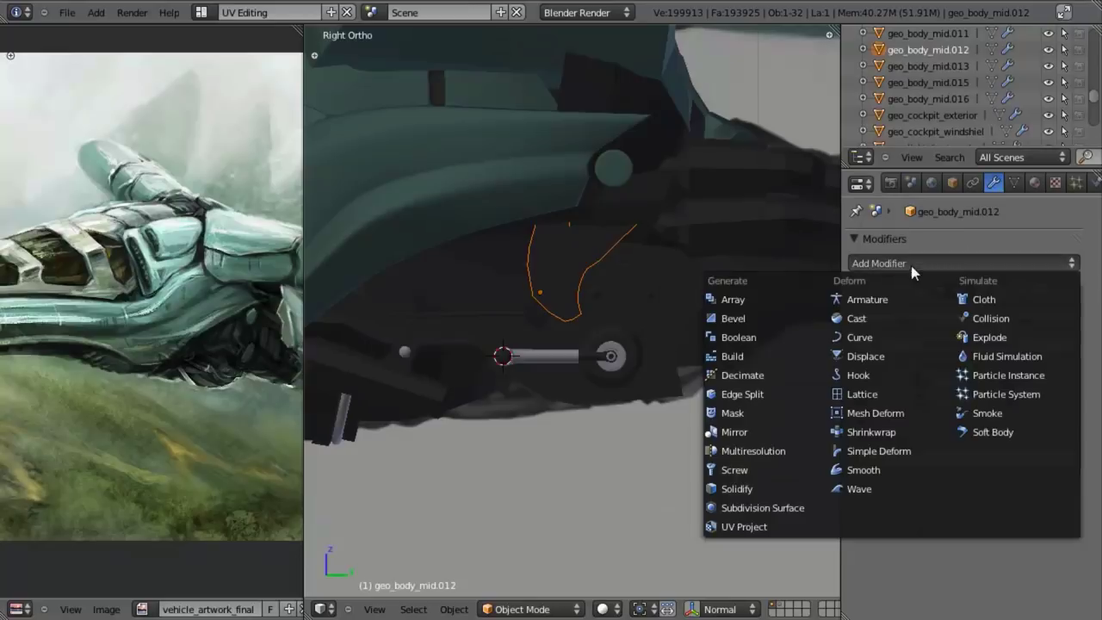
click(747, 508)
click(952, 587)
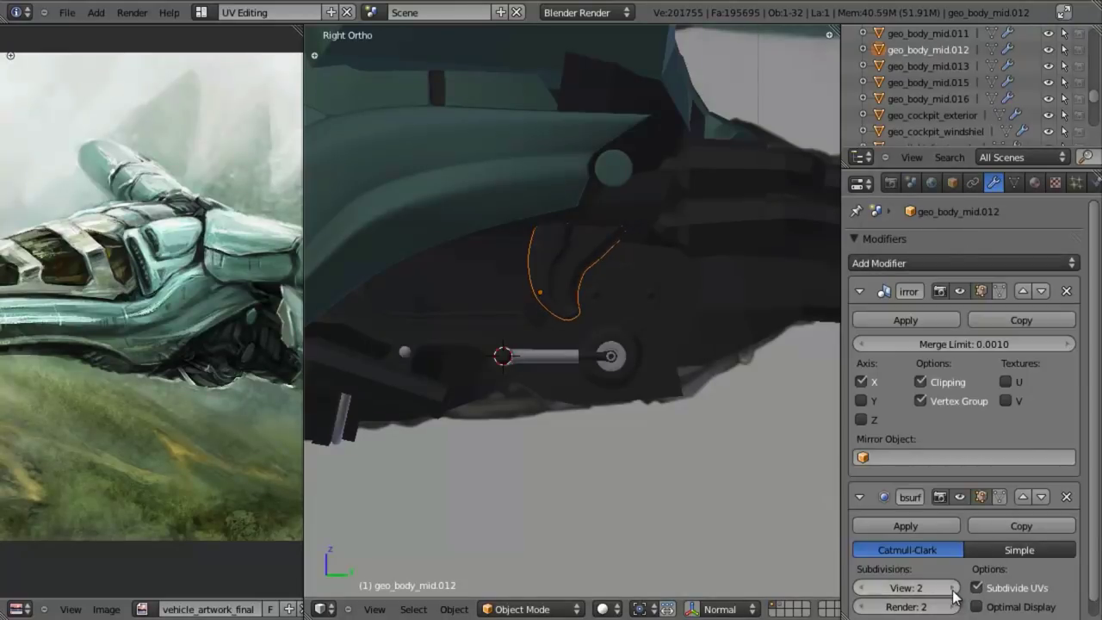
click(976, 607)
scroll(632, 285, up, 4)
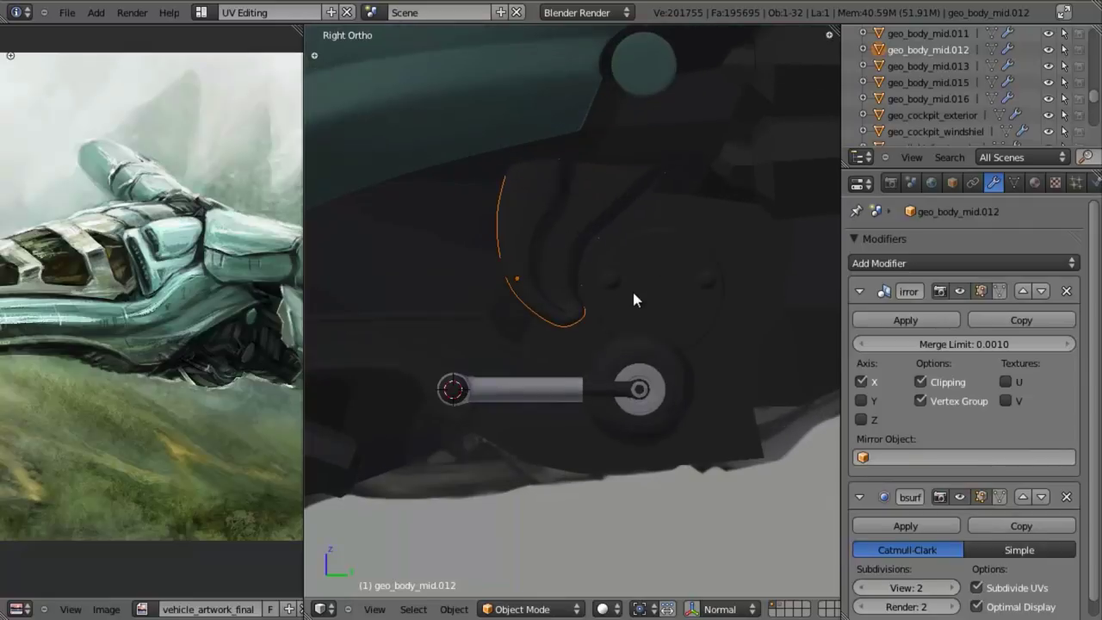
Step: Apply smooth shading to the curved panel
key(shift+space)
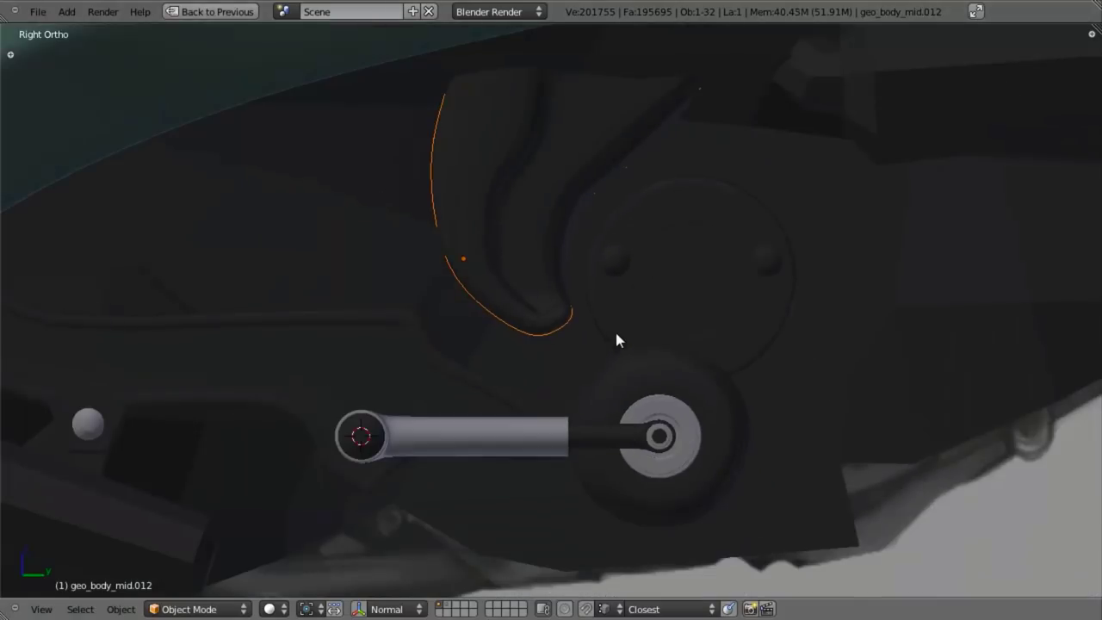
key(t)
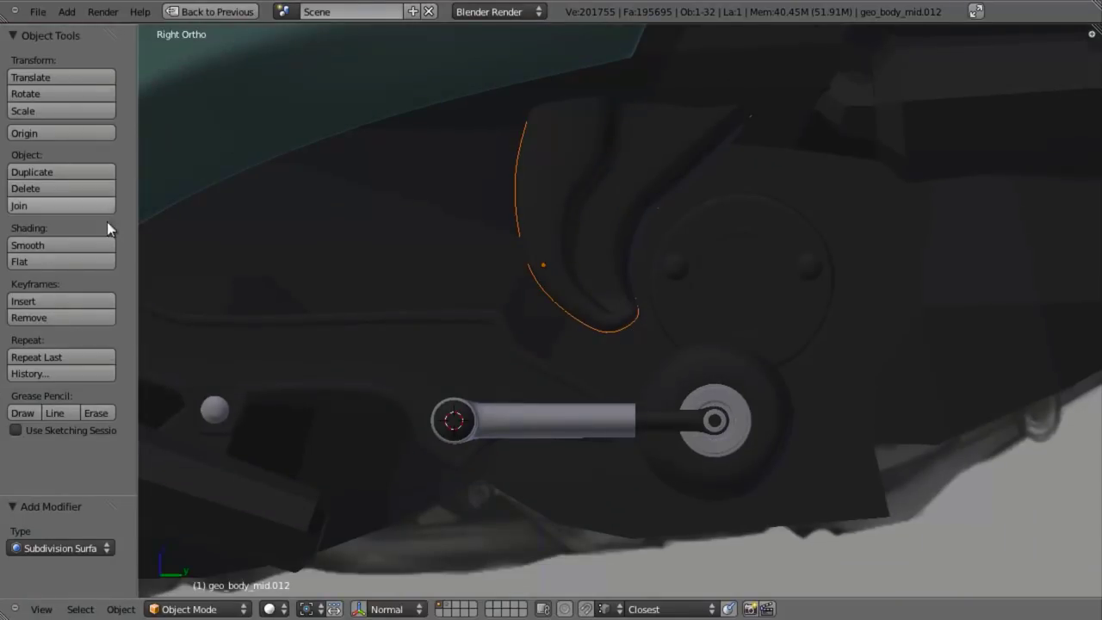
click(78, 247)
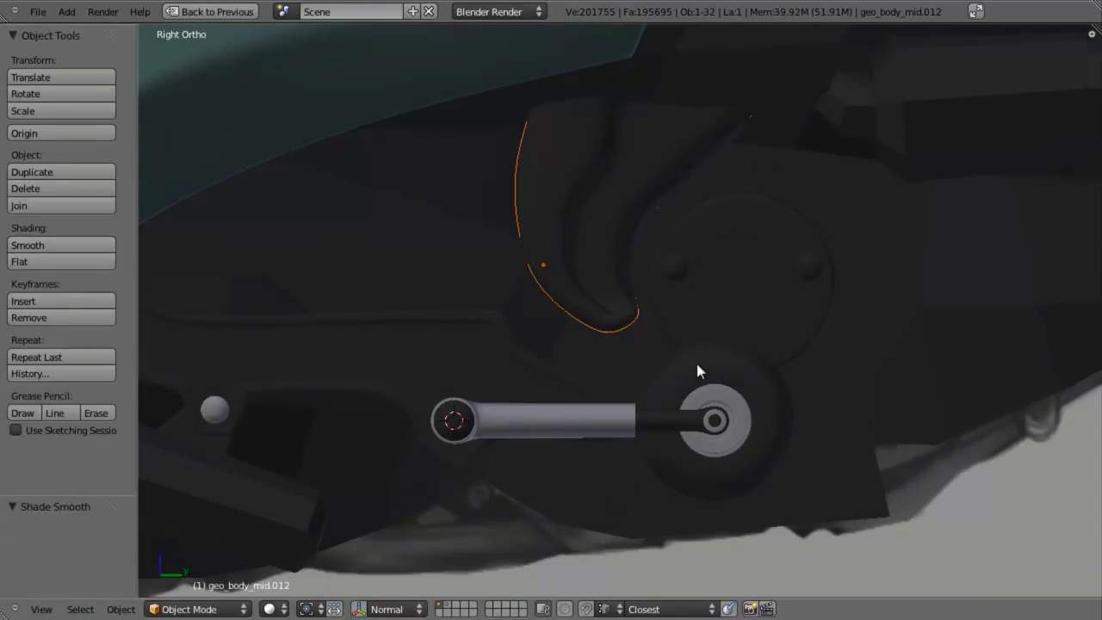
key(t)
Step: Compare the smoothed panel's outline with the concept art around the round cover, in both wireframe and solid display
scroll(459, 296, up, 3)
key(z)
scroll(598, 366, up, 4)
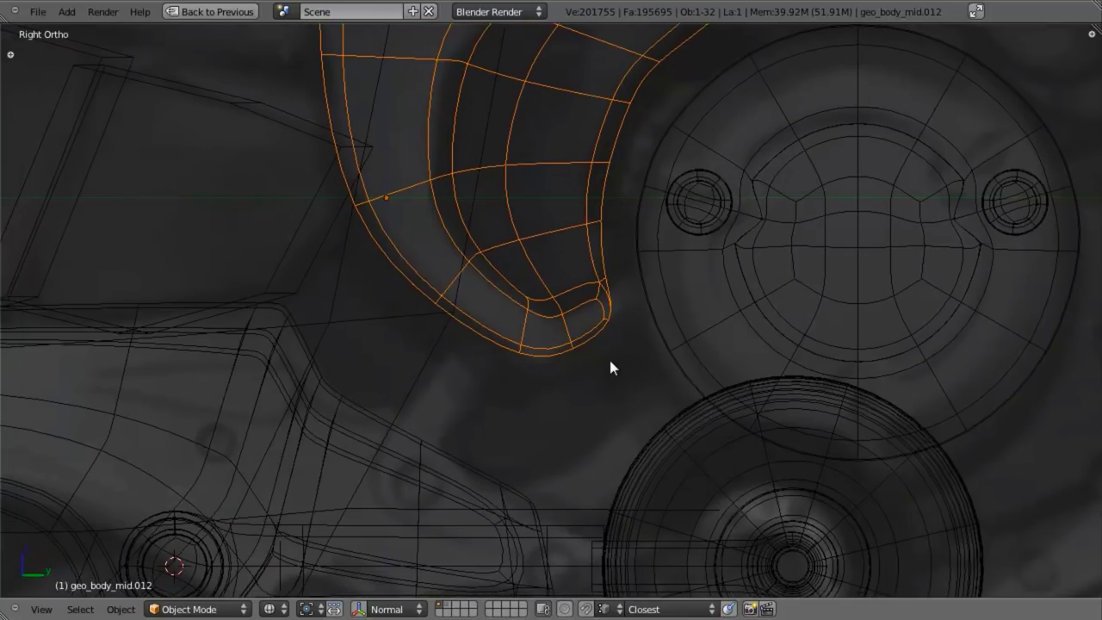
key(z)
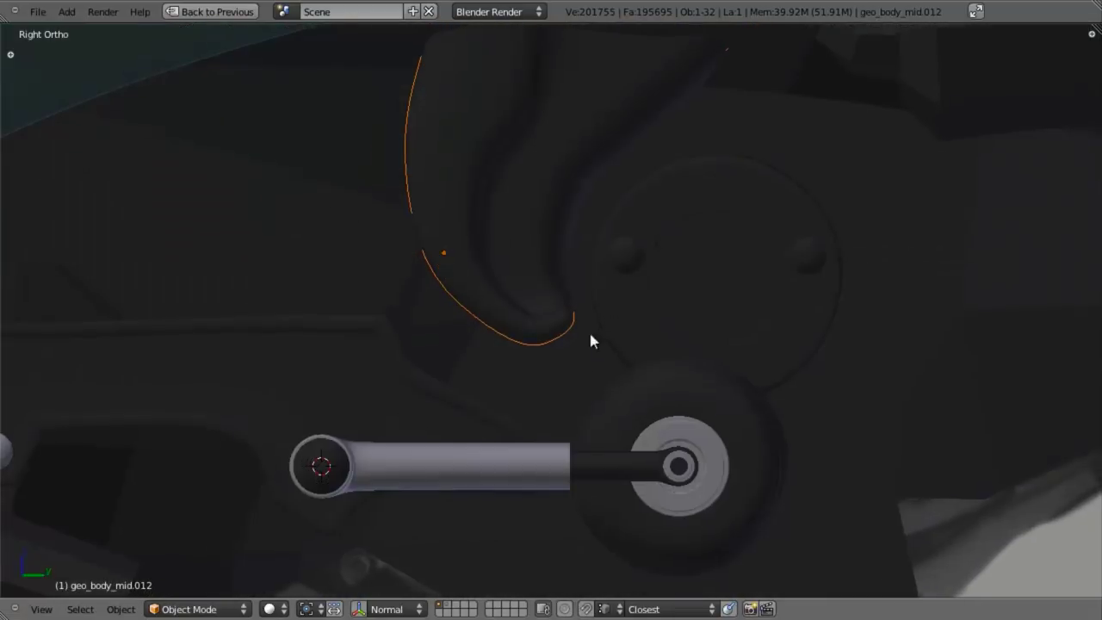
scroll(582, 361, up, 1)
key(z)
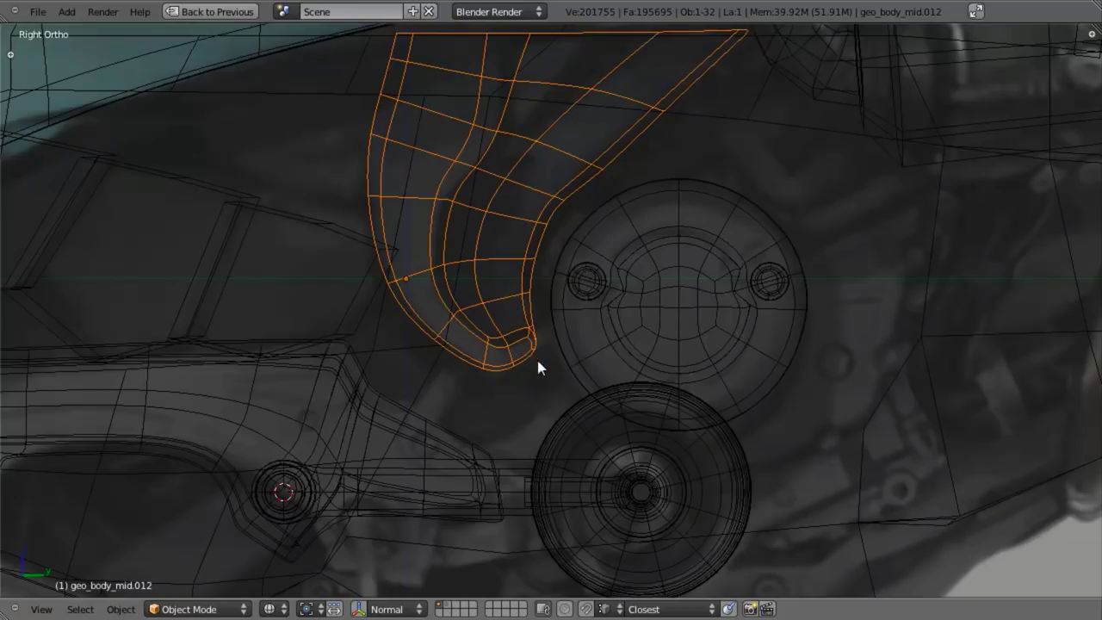
key(z)
Step: Move the vertices along the curved panel's lower rear edge about 0.04 units toward the round cover so they overlap its rim
key(Tab)
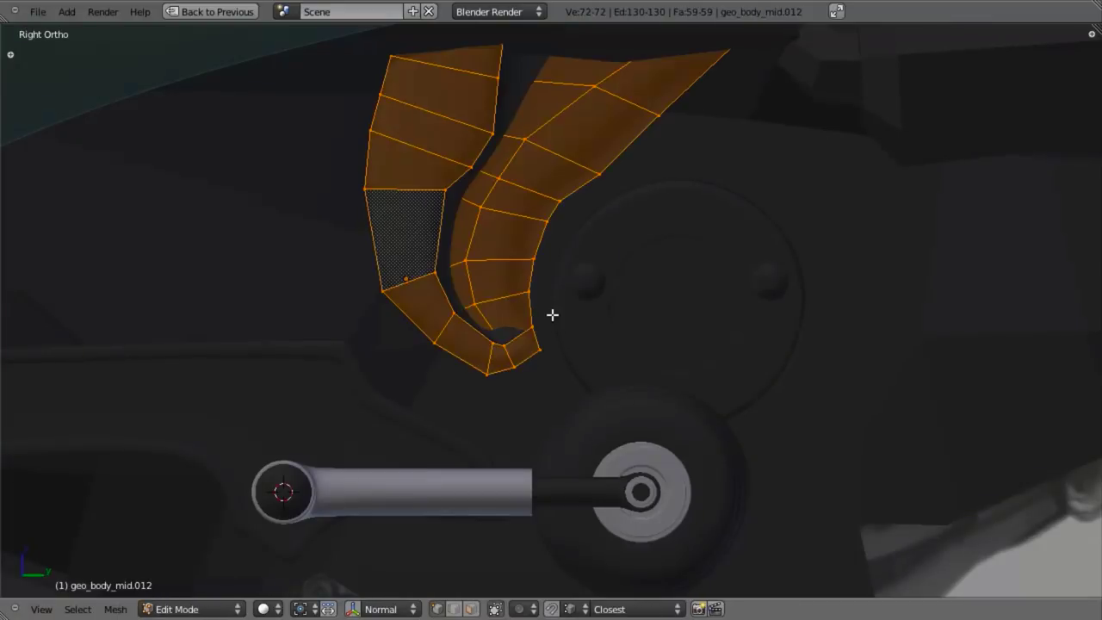
key(z)
key(a)
key(b)
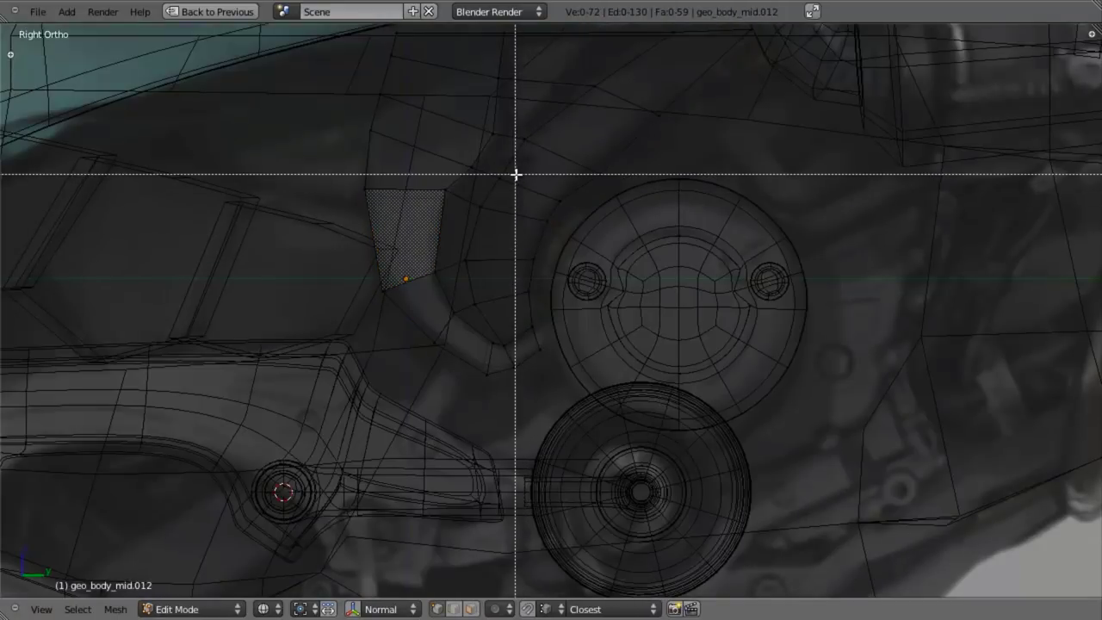
drag(515, 174, 637, 416)
shift+middle_drag(635, 326, 599, 409)
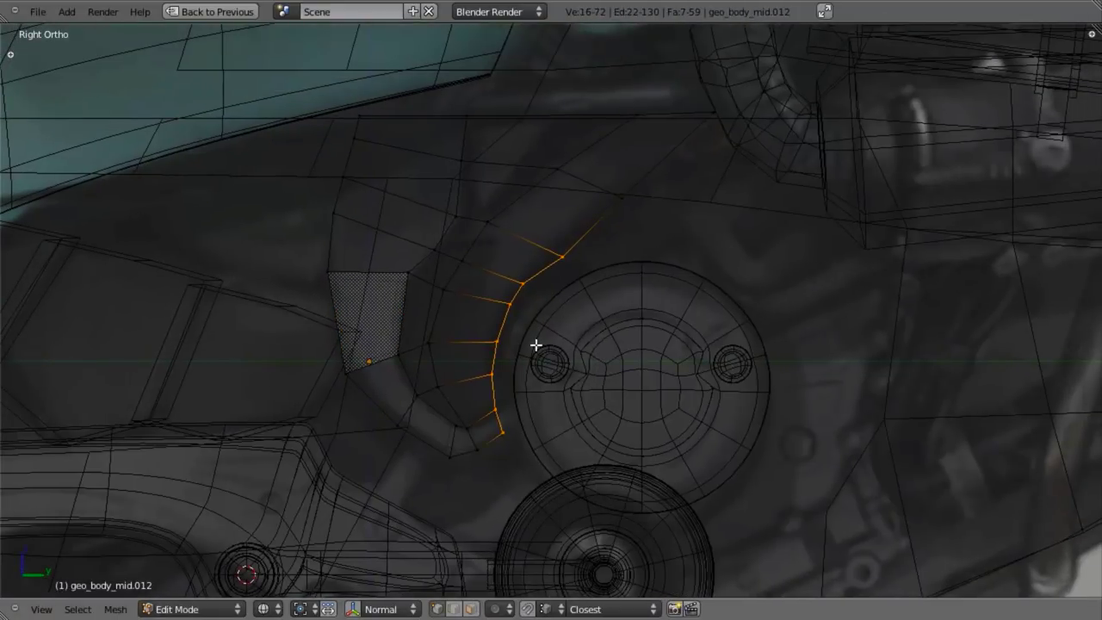
key(b)
middle_drag(545, 239, 587, 298)
scroll(541, 336, up, 1)
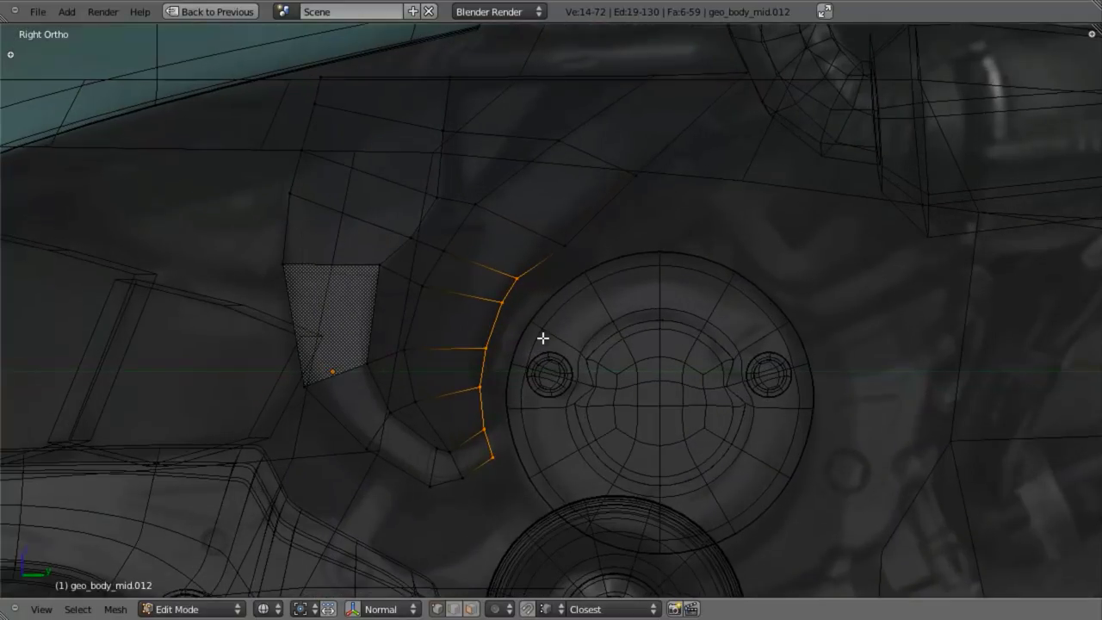
key(g)
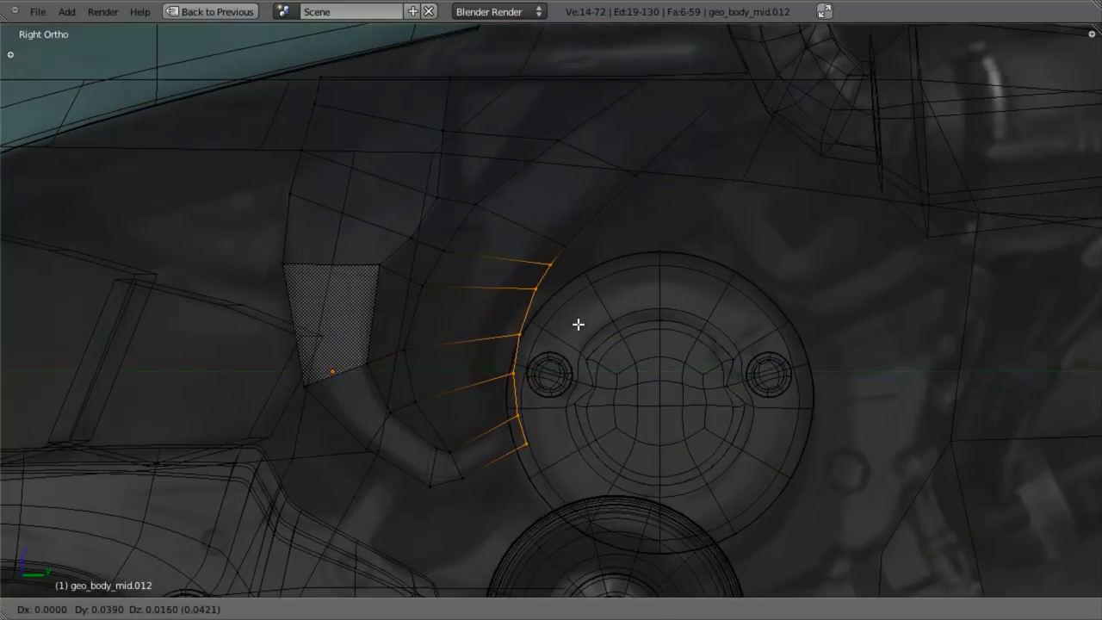
click(578, 323)
Step: Nudge the upper vertices of the moved edge slightly back from the round cover to even out the panel's curve
key(a)
key(b)
drag(521, 251, 550, 302)
key(g)
click(543, 308)
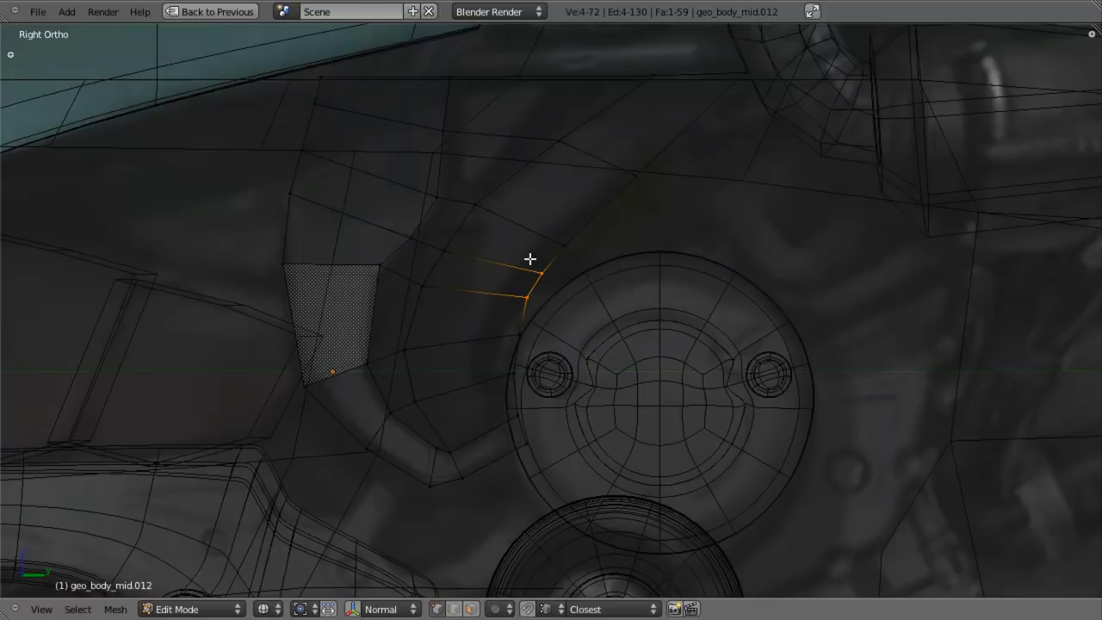
key(a)
click(526, 255)
key(b)
drag(523, 267, 561, 277)
key(g)
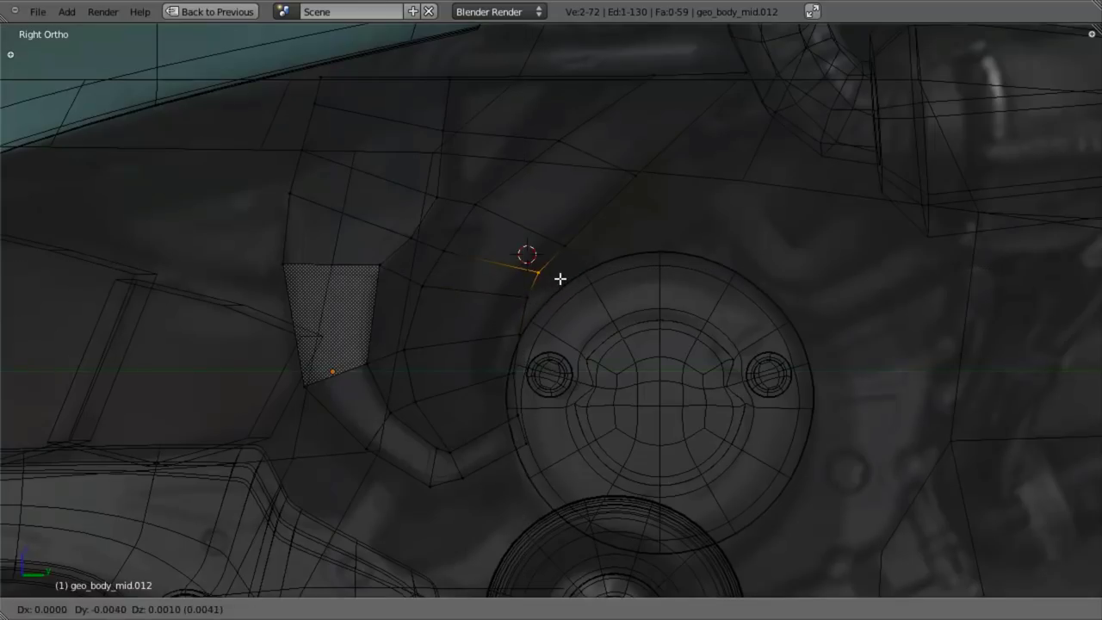
click(561, 281)
Step: Add an edge loop along the curved panel's rear border and slide it about 94% toward the outer edge
key(z)
key(a)
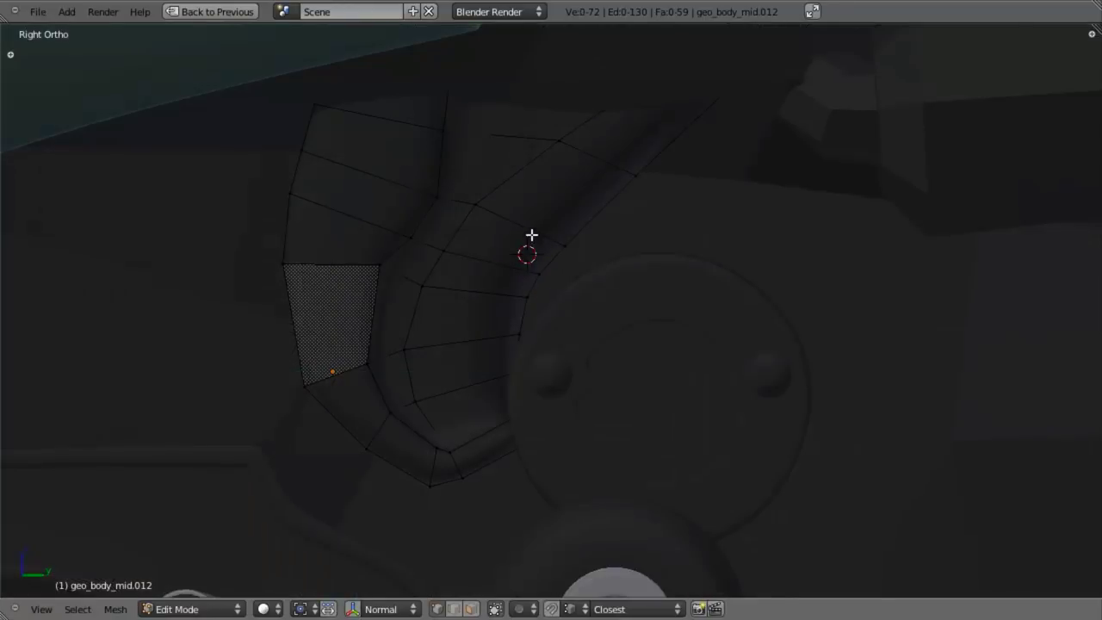
key(ctrl+r)
click(529, 230)
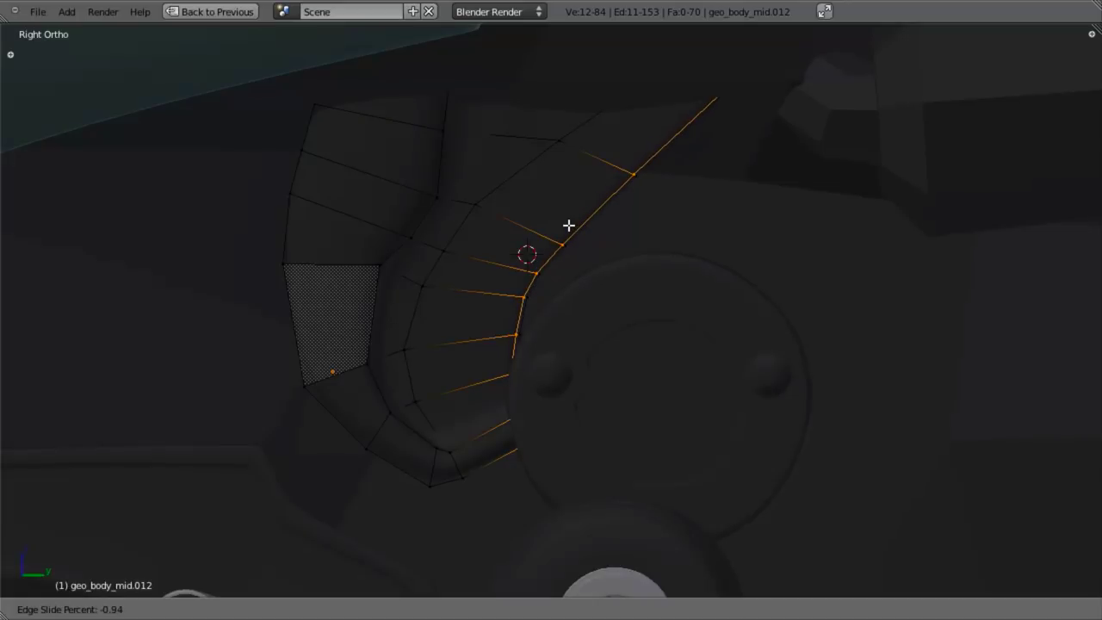
click(568, 225)
key(z)
scroll(595, 349, up, 2)
key(a)
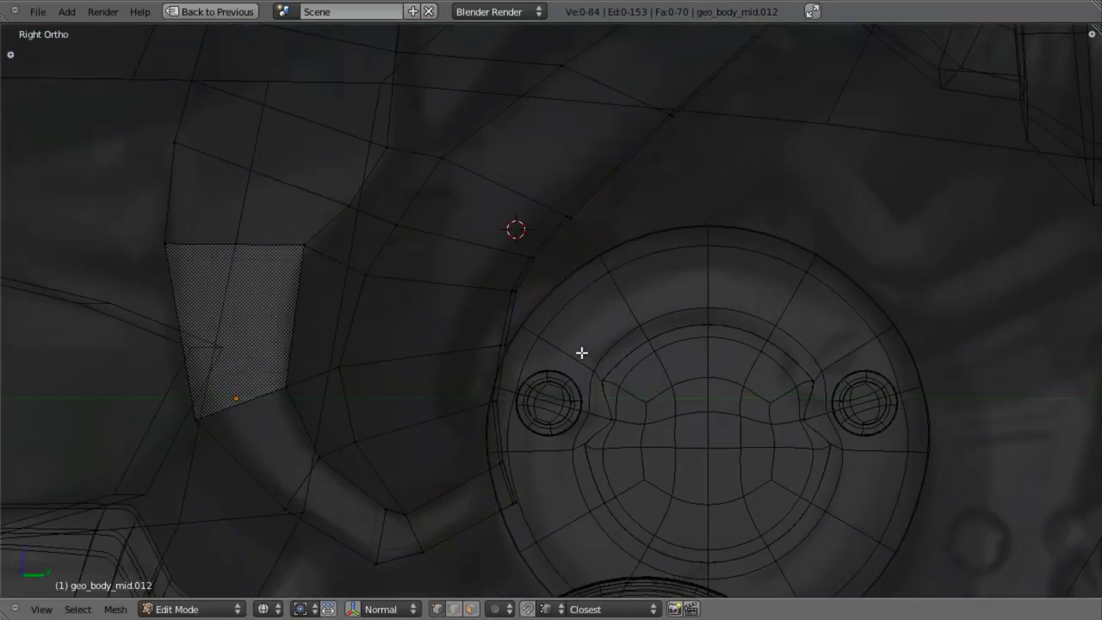
Step: Add two edge loops around the side thickness of the panel's front strip, one close to each border, to sharpen its edges
key(z)
scroll(575, 389, down, 3)
middle_drag(575, 389, 388, 394)
key(z)
key(z)
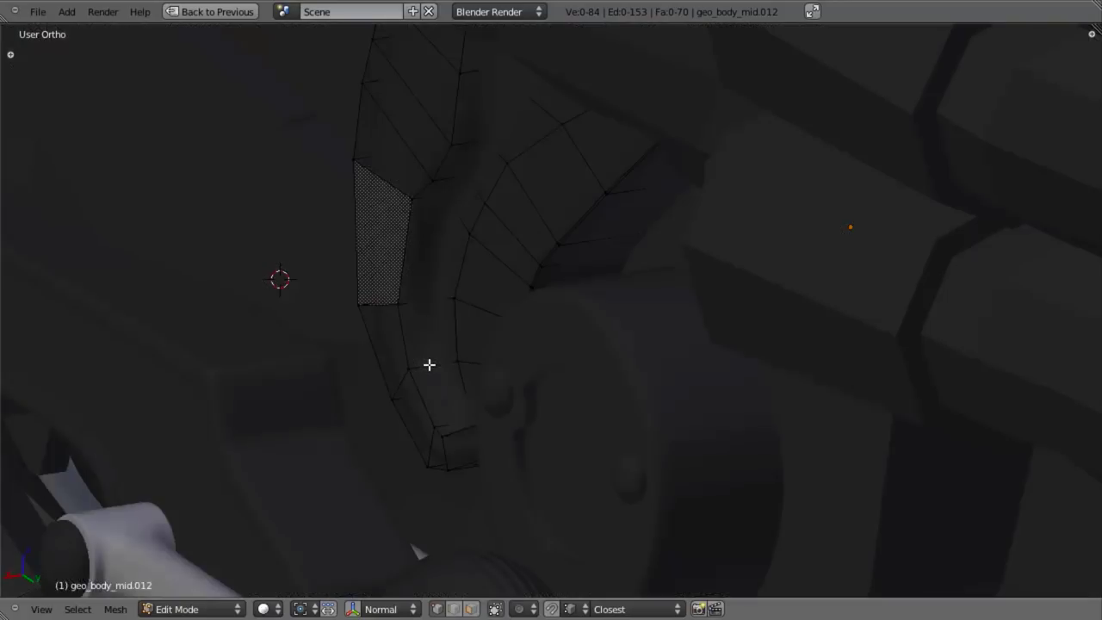
key(ctrl+r)
click(429, 365)
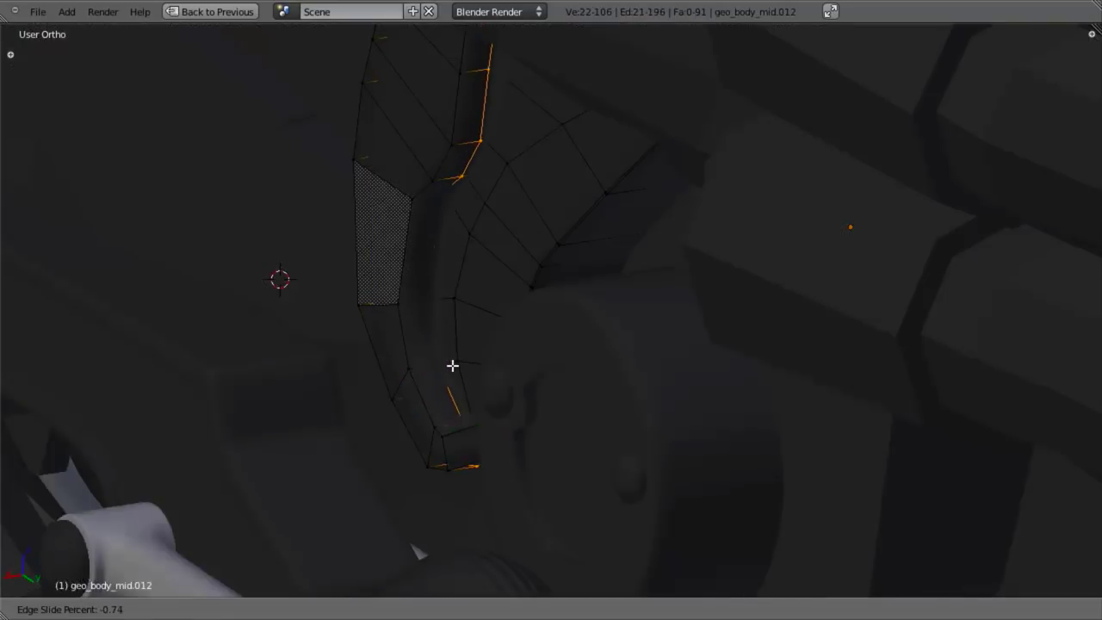
click(441, 361)
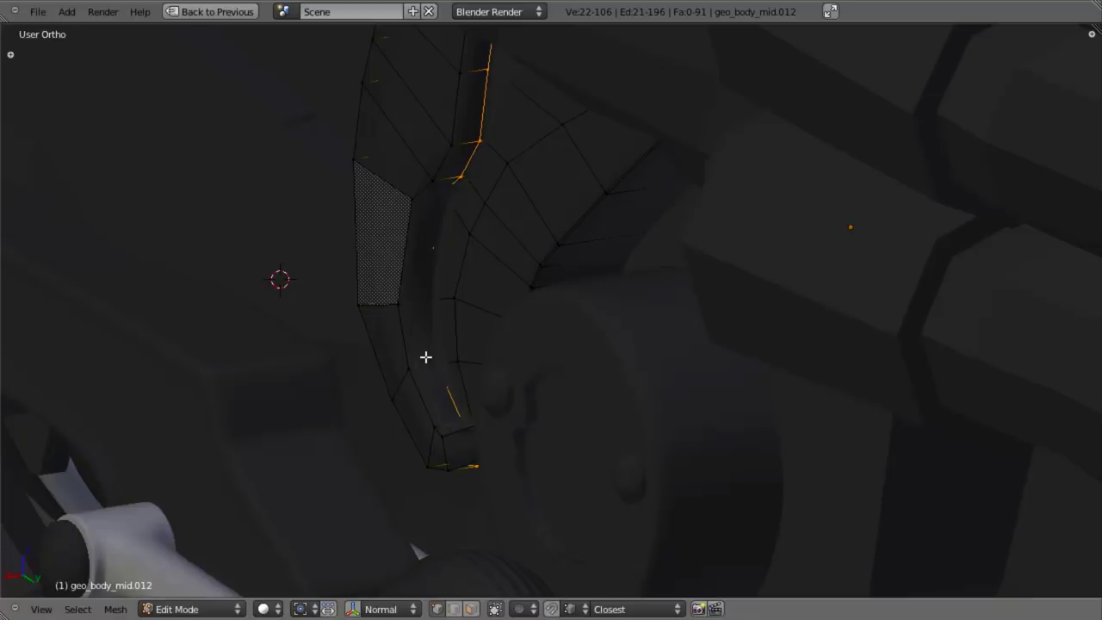
key(ctrl+r)
click(421, 363)
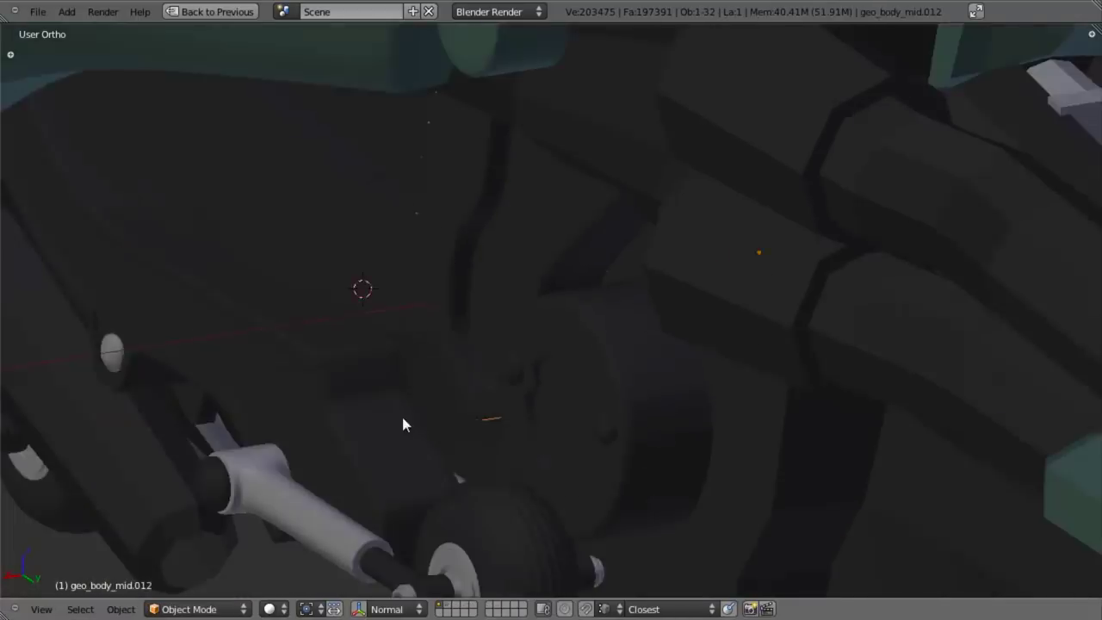
Step: Inspect the curved panel's new edge loops against the concept art in side view and from an angle, with nothing selected
mouse_move(401, 413)
middle_down()
mouse_move(543, 408)
mouse_move(793, 256)
mouse_move(618, 309)
middle_up()
scroll(788, 305, up, 3)
key(Tab)
key(z)
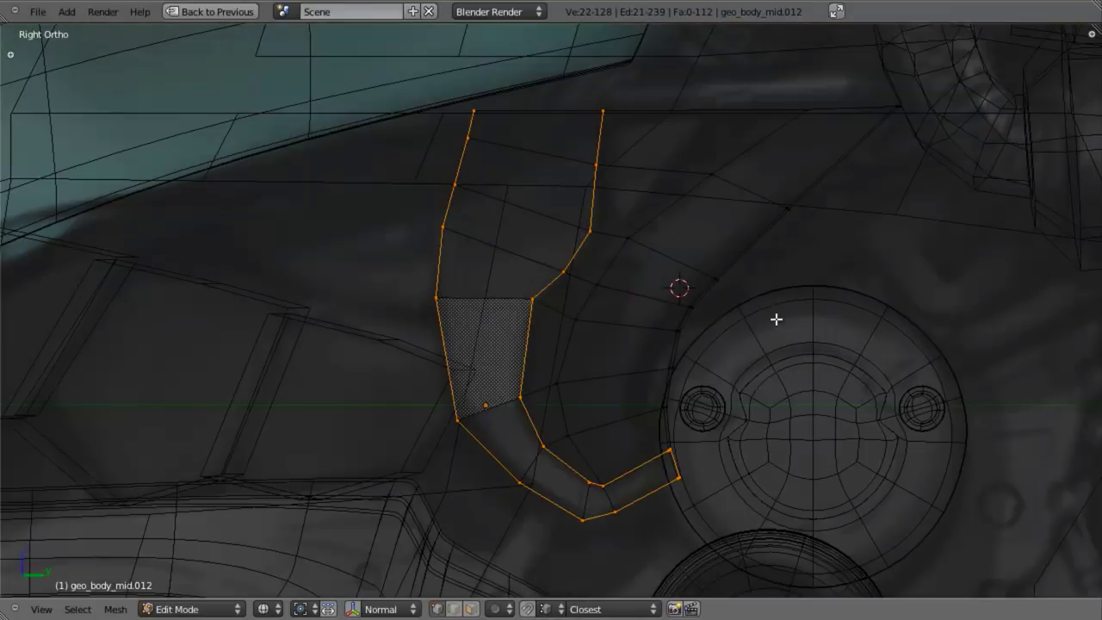
shift+middle_drag(732, 327, 682, 325)
key(a)
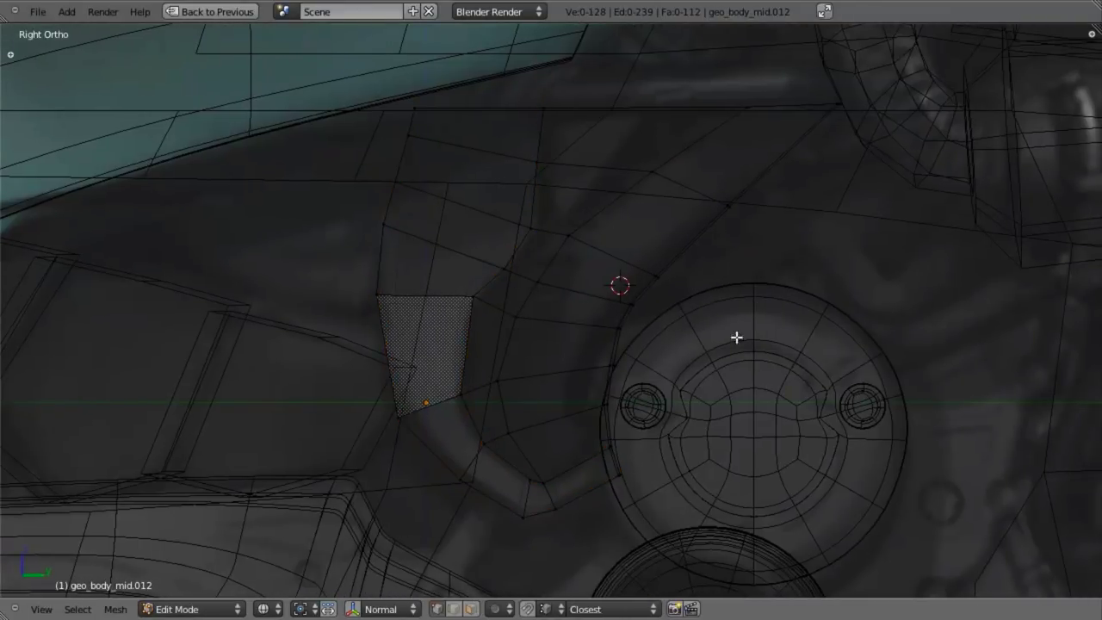
shift+middle_drag(660, 258, 650, 299)
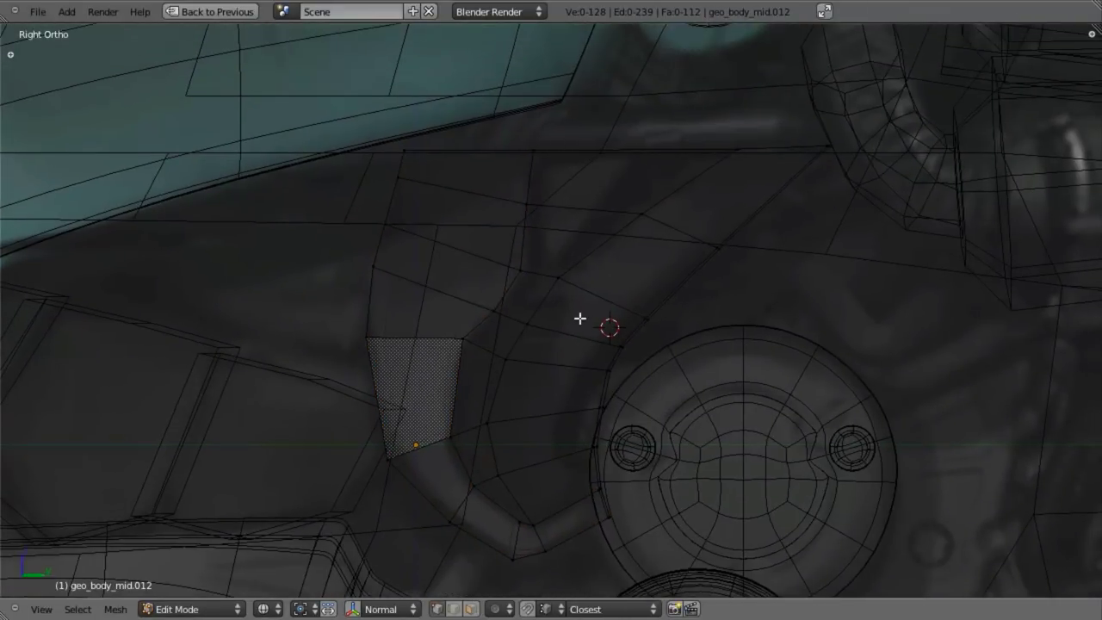
key(z)
mouse_move(634, 336)
middle_down()
mouse_move(571, 317)
mouse_move(603, 320)
middle_up()
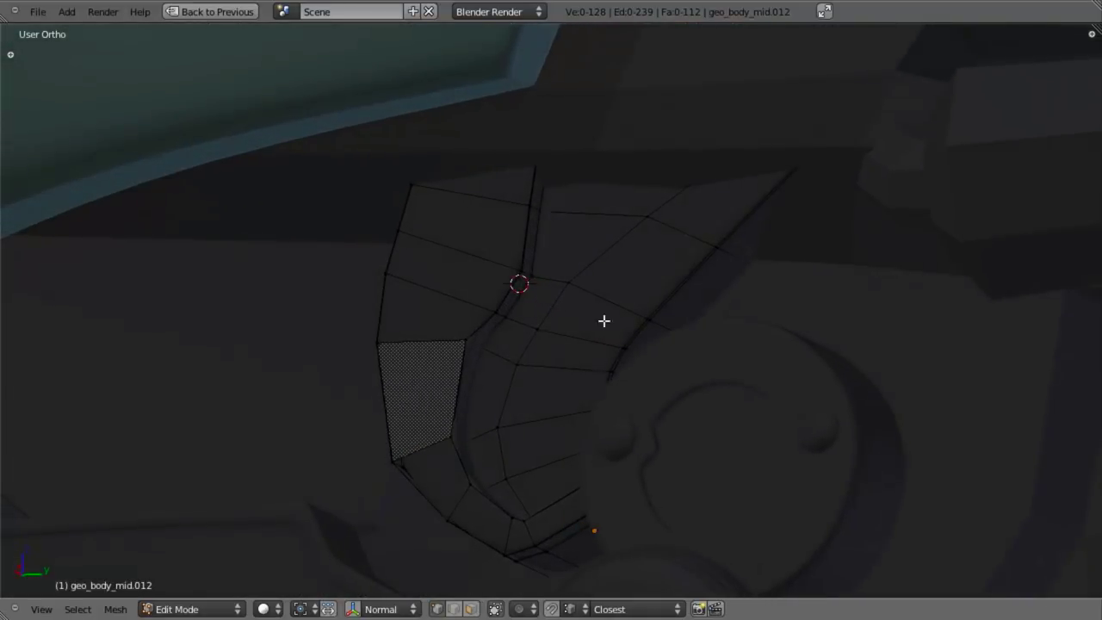
Step: Raise the opacity of the right-view side modelsheet background image to 0.700
key(KP_3)
key(z)
scroll(611, 327, down, 5)
mouse_move(667, 428)
shift+middle_down()
mouse_move(571, 304)
mouse_move(532, 298)
shift+middle_up()
scroll(642, 401, down, 4)
key(ctrl+Up)
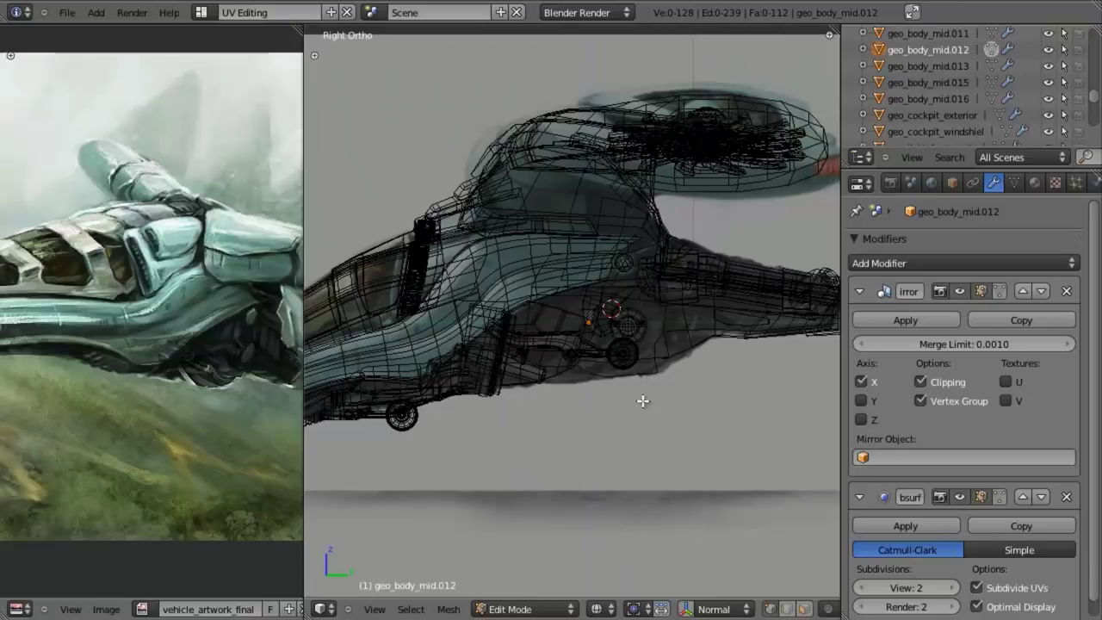
key(ctrl+Up)
key(n)
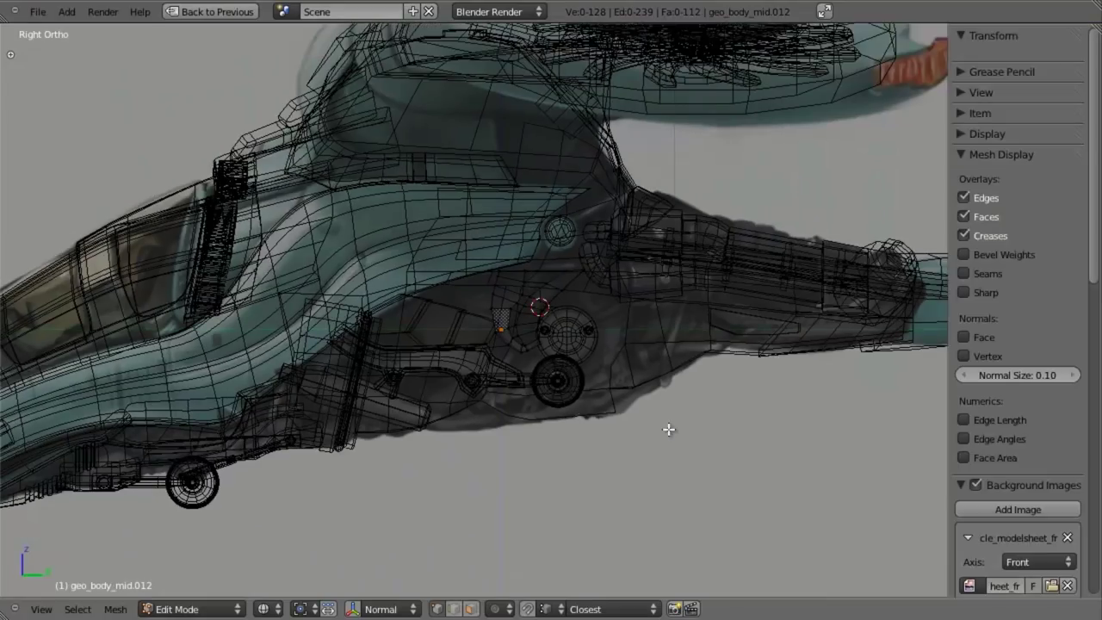
key(a)
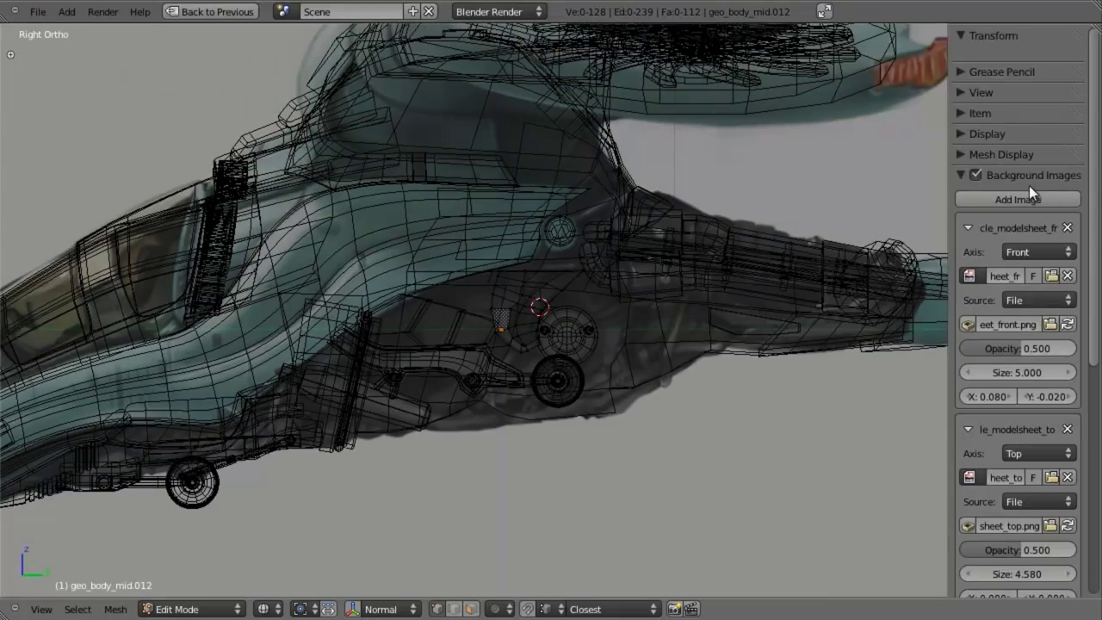
scroll(1033, 260, down, 7)
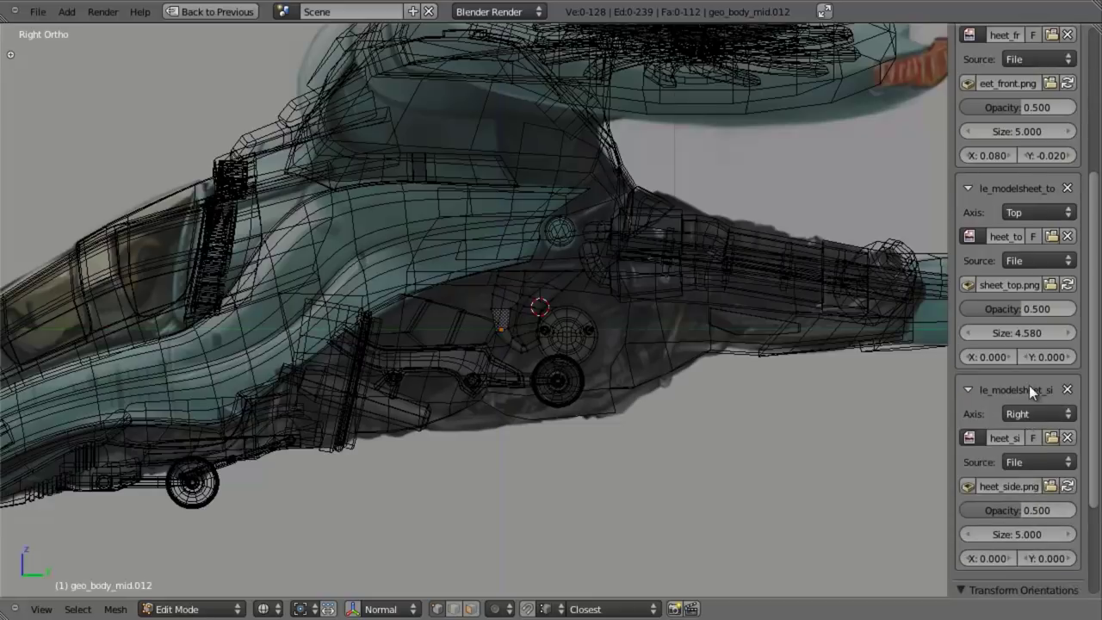
drag(1033, 514, 1064, 518)
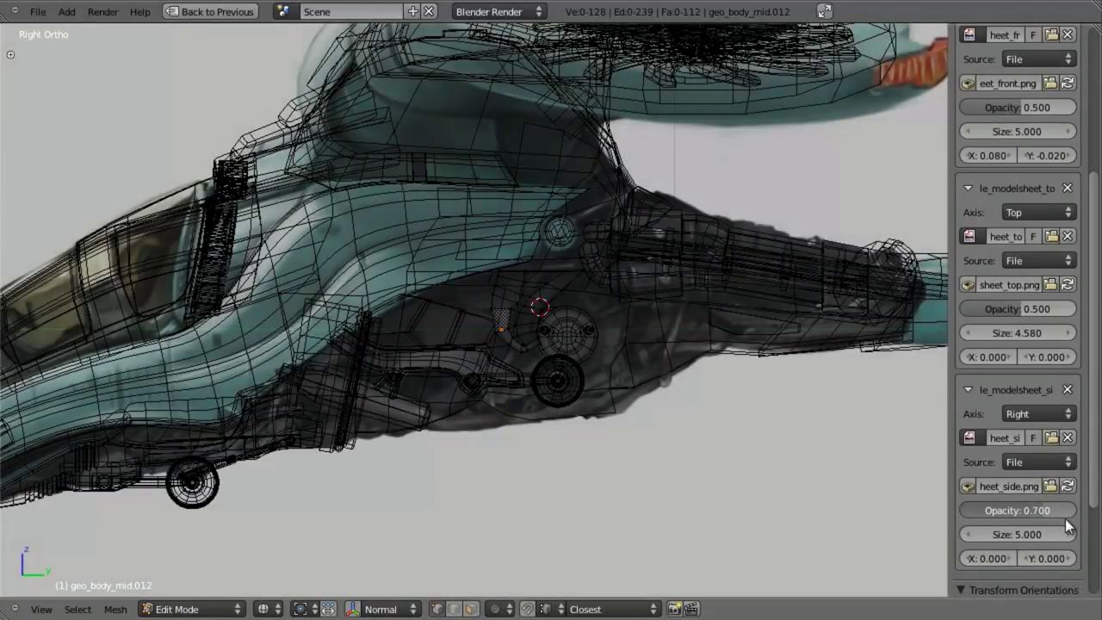
Step: Duplicate the side-thickness faces on the rear wall of the curved panel's front arm, leaving the copy in place
scroll(561, 359, up, 7)
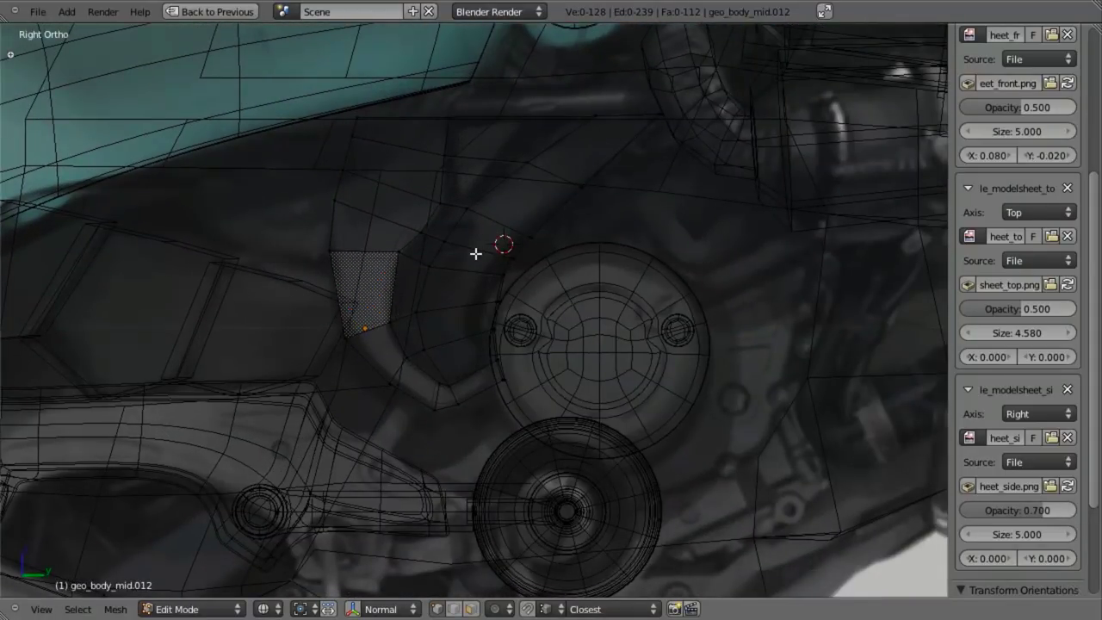
key(ctrl+Up)
key(ctrl+Up)
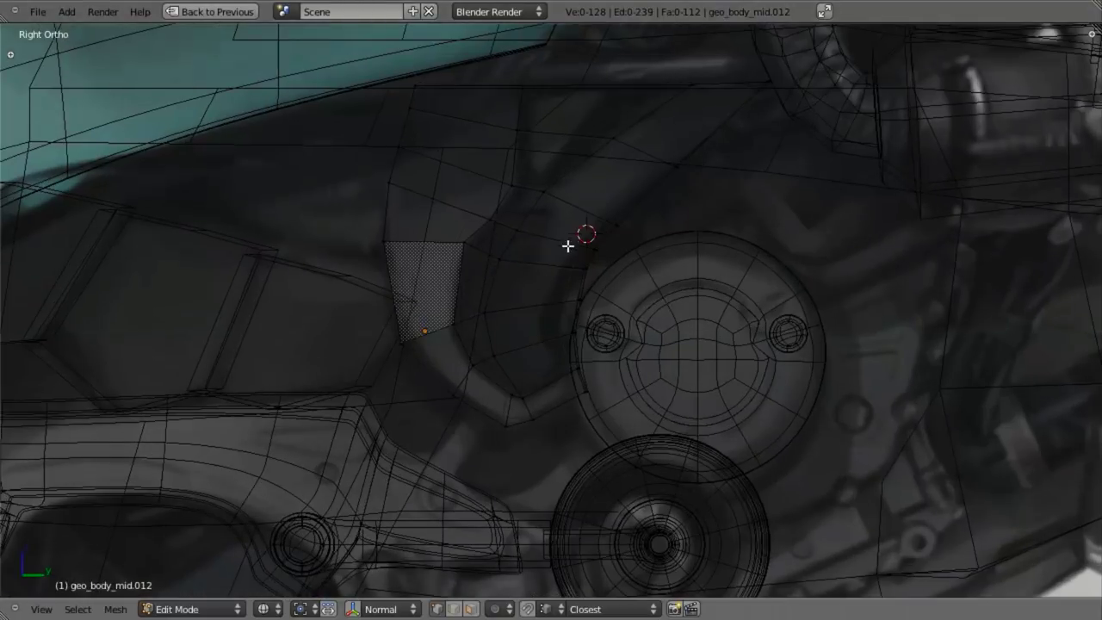
shift+middle_drag(567, 246, 551, 283)
key(z)
key(z)
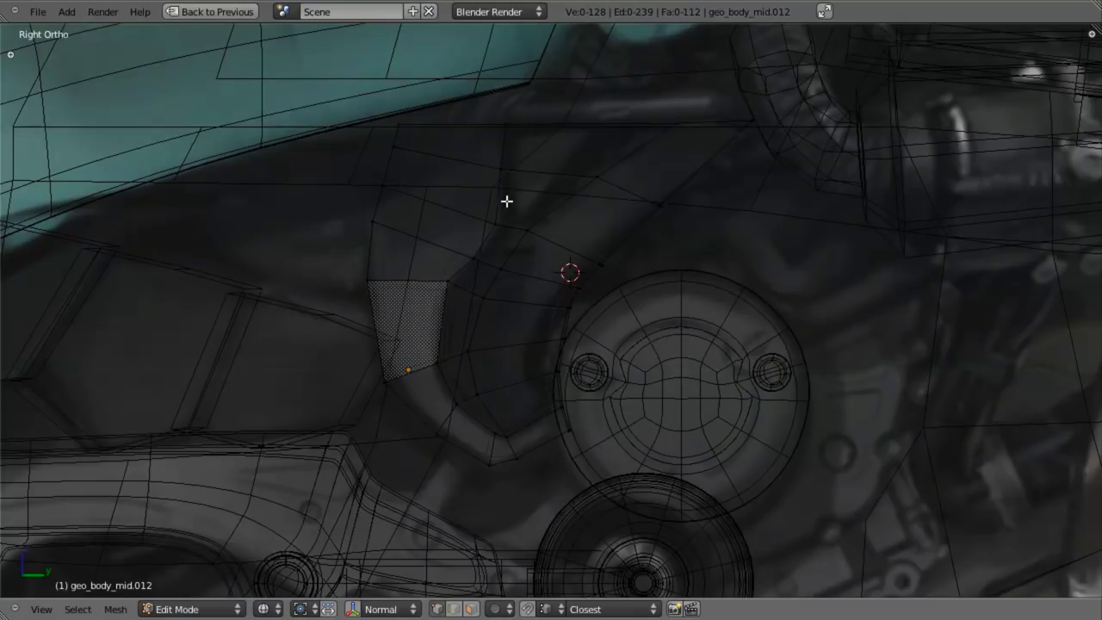
scroll(506, 200, up, 3)
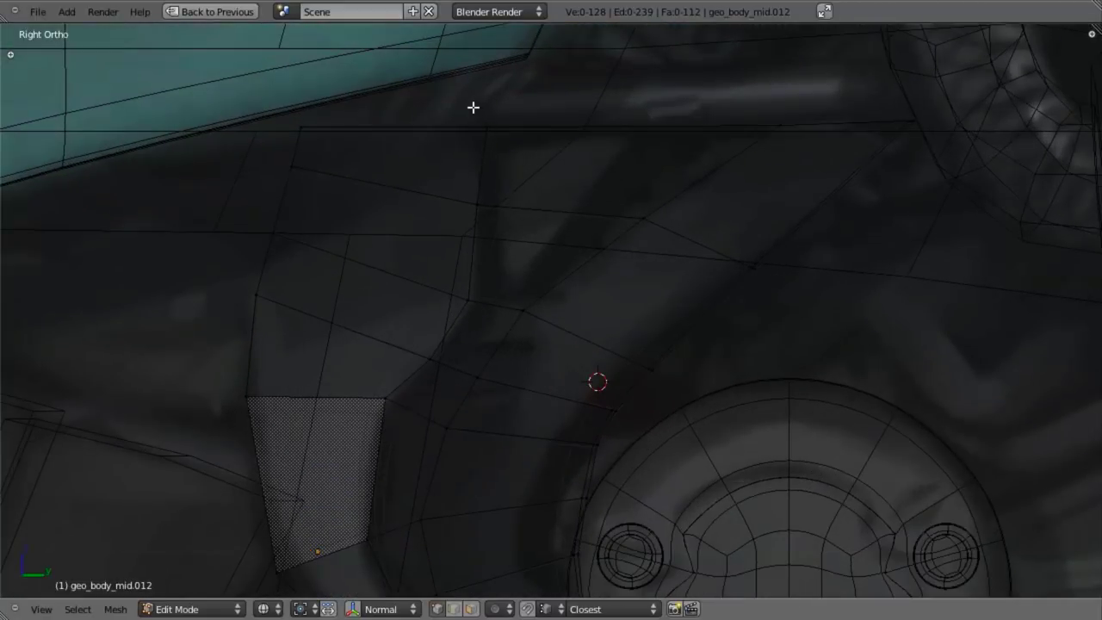
key(b)
drag(442, 147, 494, 317)
mouse_move(494, 318)
middle_down()
mouse_move(413, 305)
mouse_move(508, 319)
middle_up()
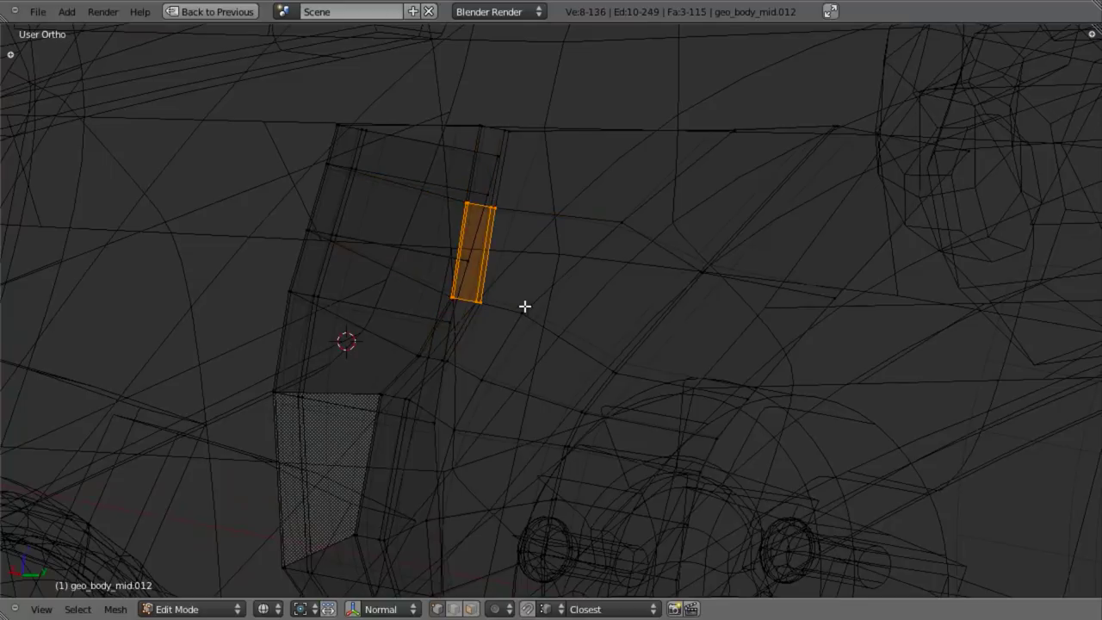
key(shift+d)
right_click(524, 307)
Step: Narrow the duplicated strip to about 0.76 along the X axis and move it about -0.0073 along X
mouse_move(560, 296)
middle_down()
mouse_move(513, 280)
mouse_move(575, 307)
middle_up()
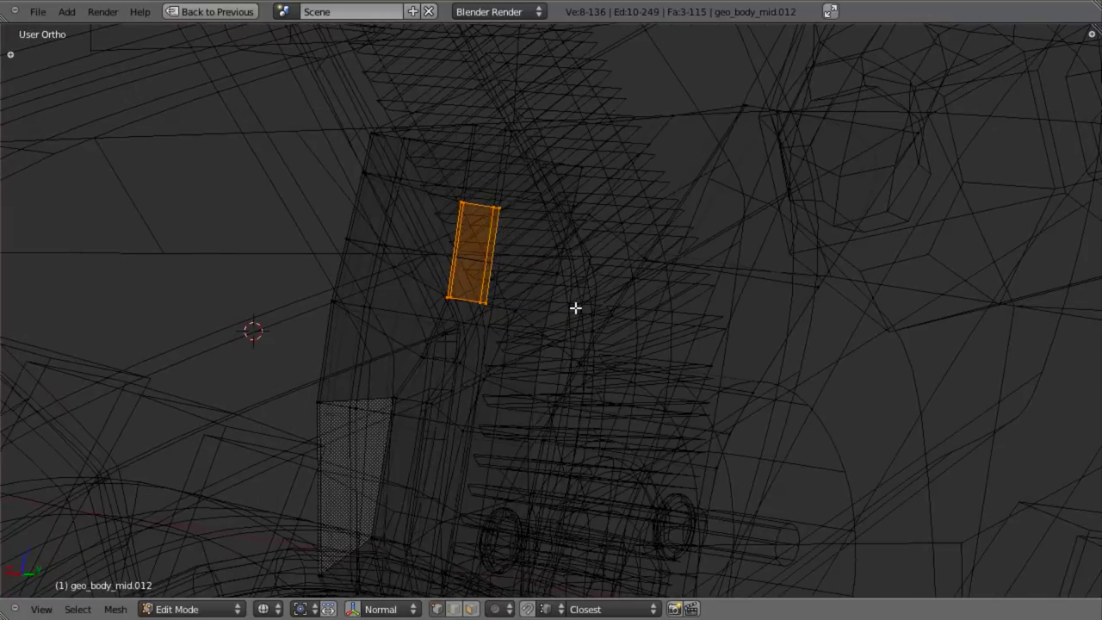
key(s)
key(x)
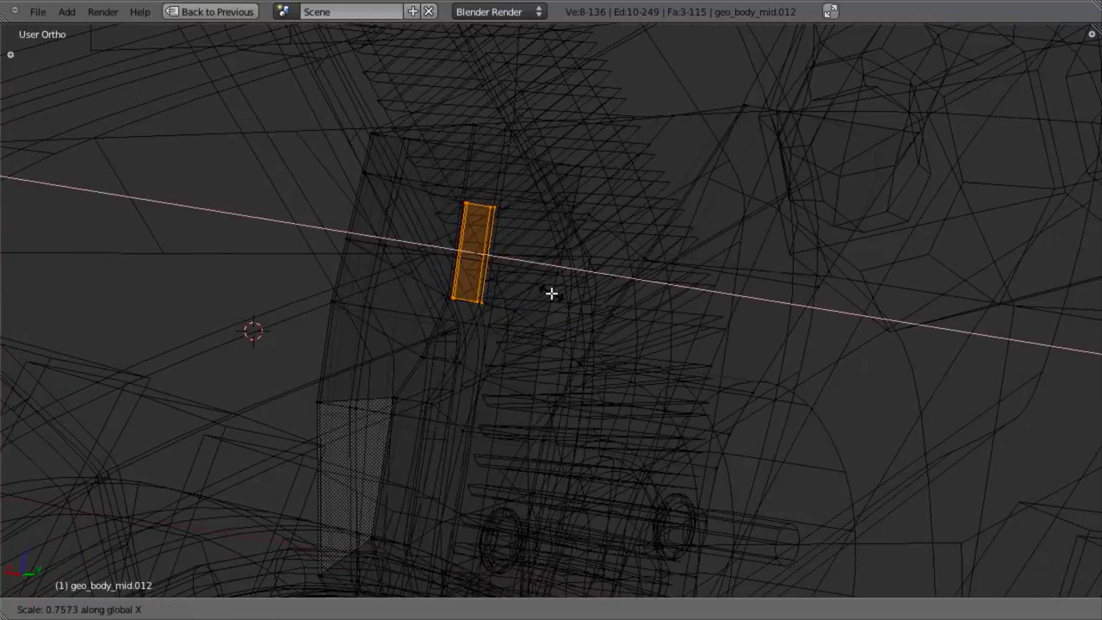
click(553, 293)
key(g)
key(x)
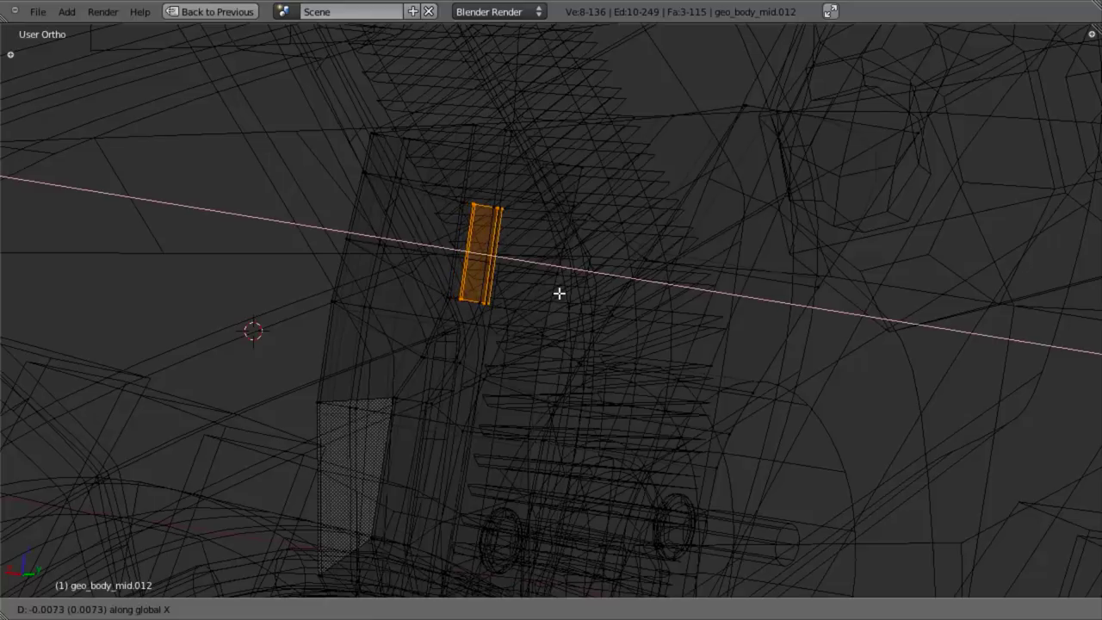
click(558, 293)
Step: In right view, shift the duplicated strip slightly forward and rotate it until it stands nearly vertical
key(z)
key(KP_3)
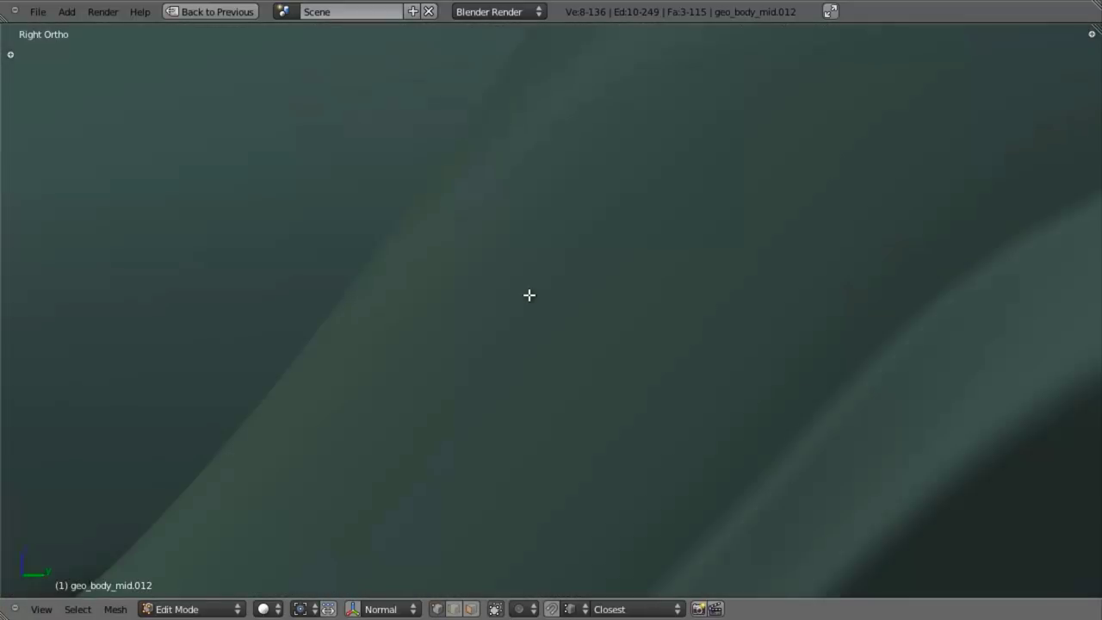
scroll(735, 356, down, 5)
shift+middle_drag(735, 356, 178, 149)
shift+middle_drag(689, 302, 577, 336)
scroll(578, 336, up, 3)
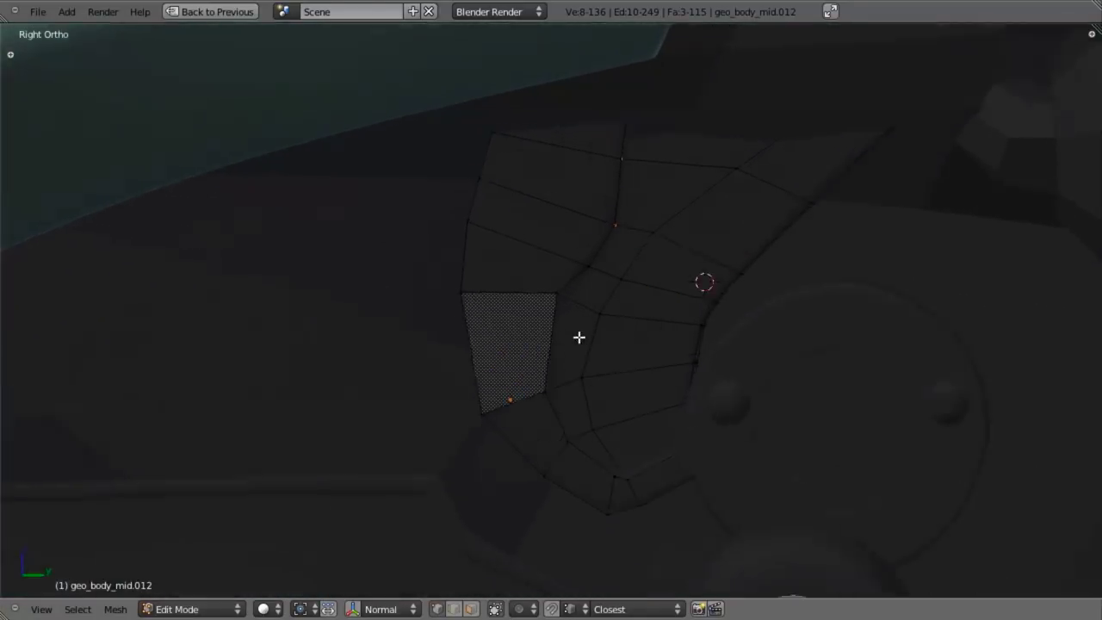
key(z)
shift+middle_drag(603, 247, 551, 302)
scroll(551, 302, up, 1)
scroll(551, 301, up, 2)
key(g)
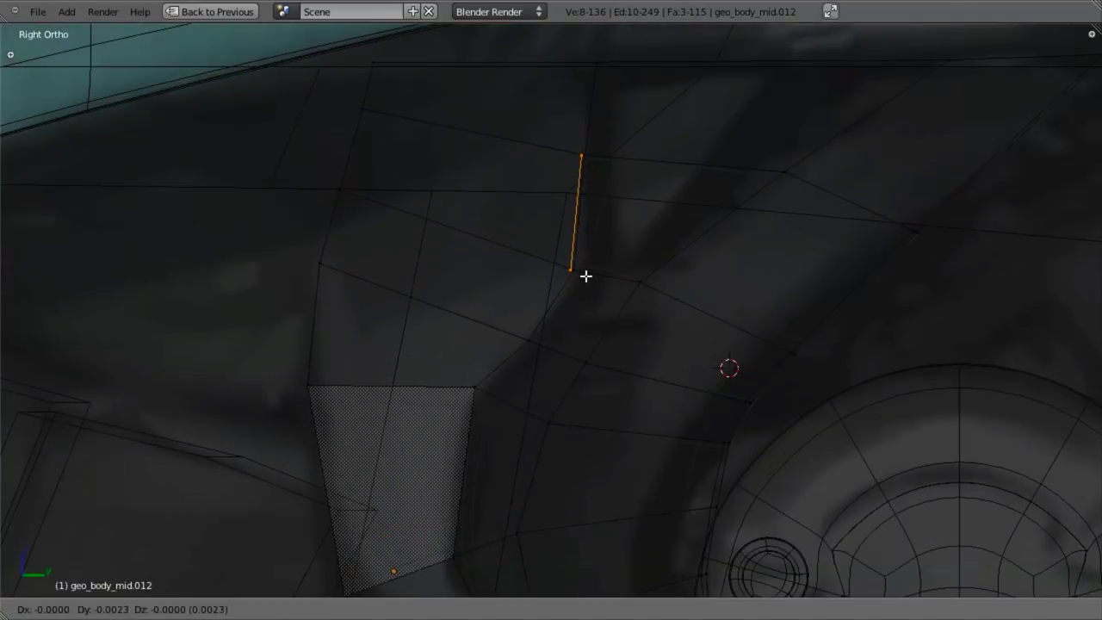
click(584, 275)
key(r)
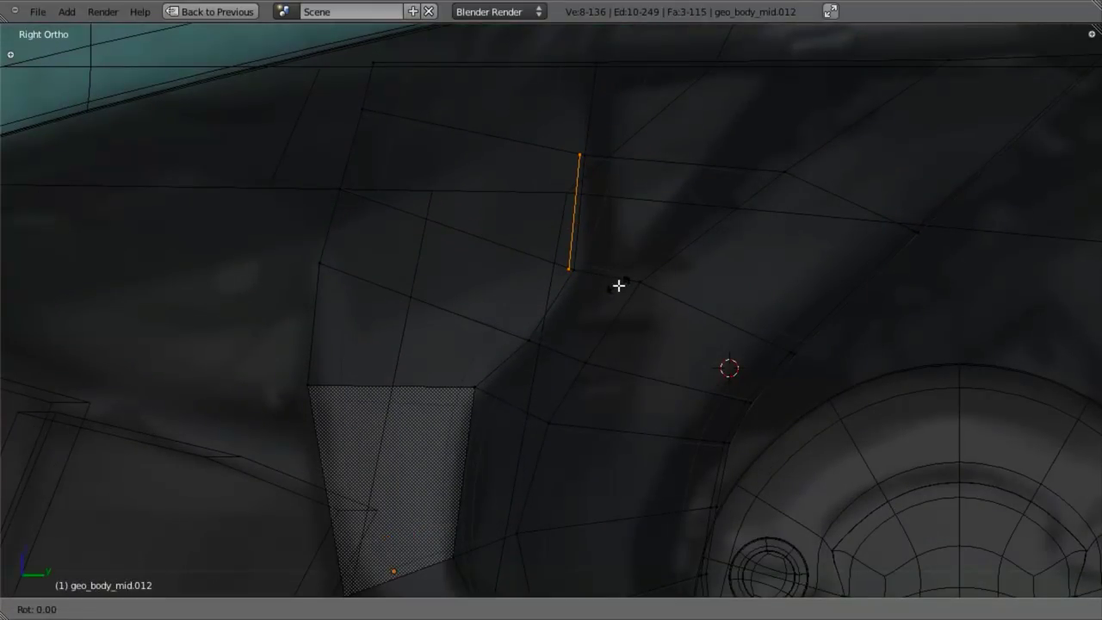
click(625, 286)
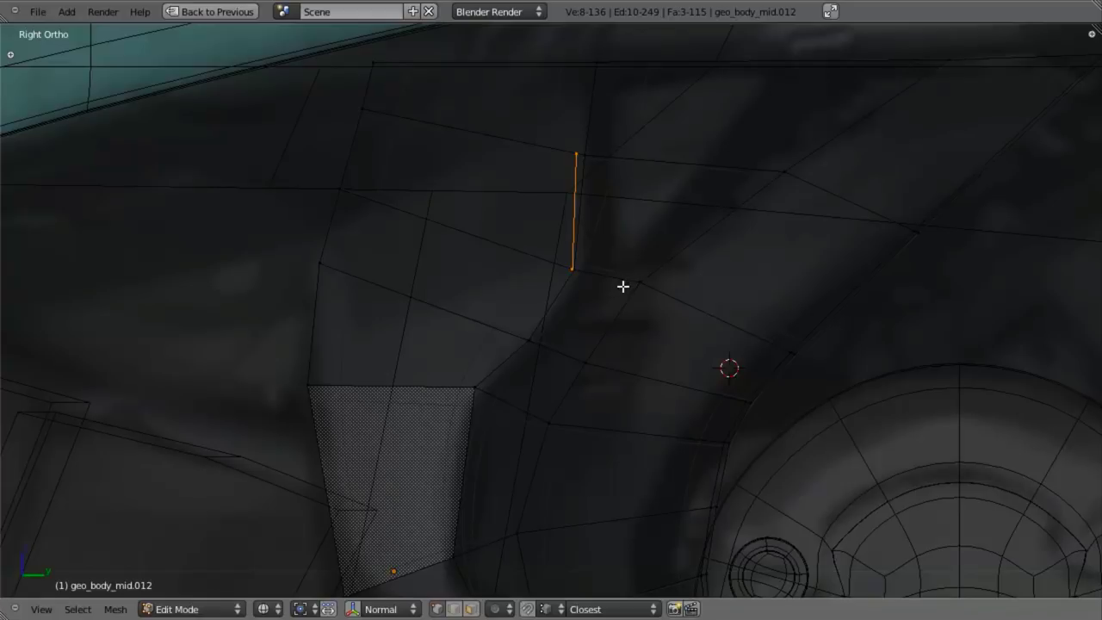
Step: Extrude the strip about 0.045 along its normal into the gap between the panel's two arms, leaving nothing selected
key(e)
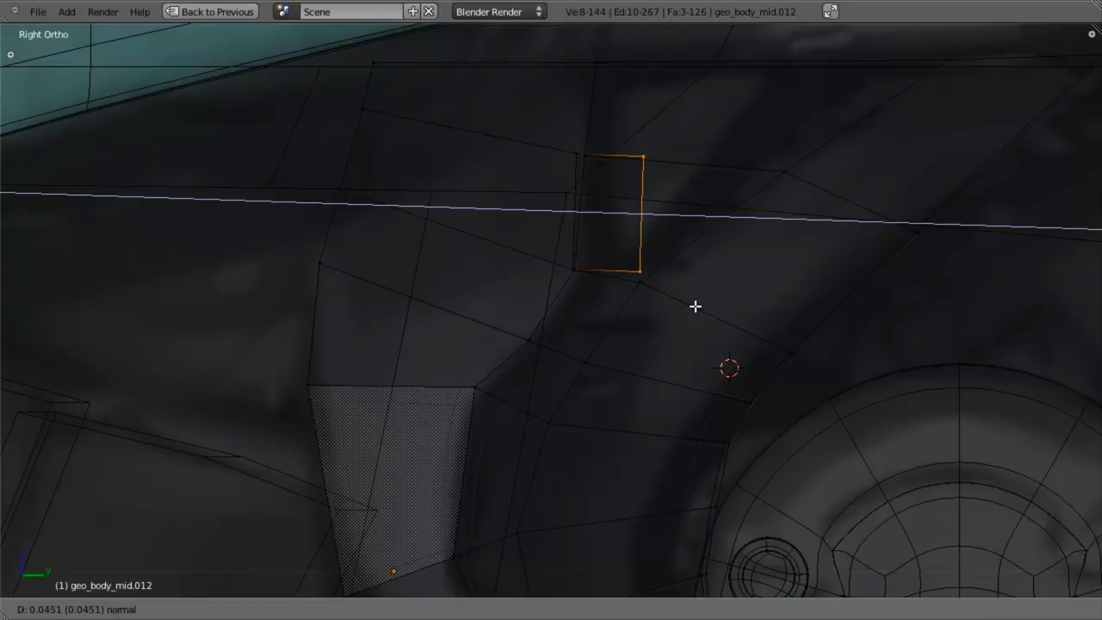
click(693, 302)
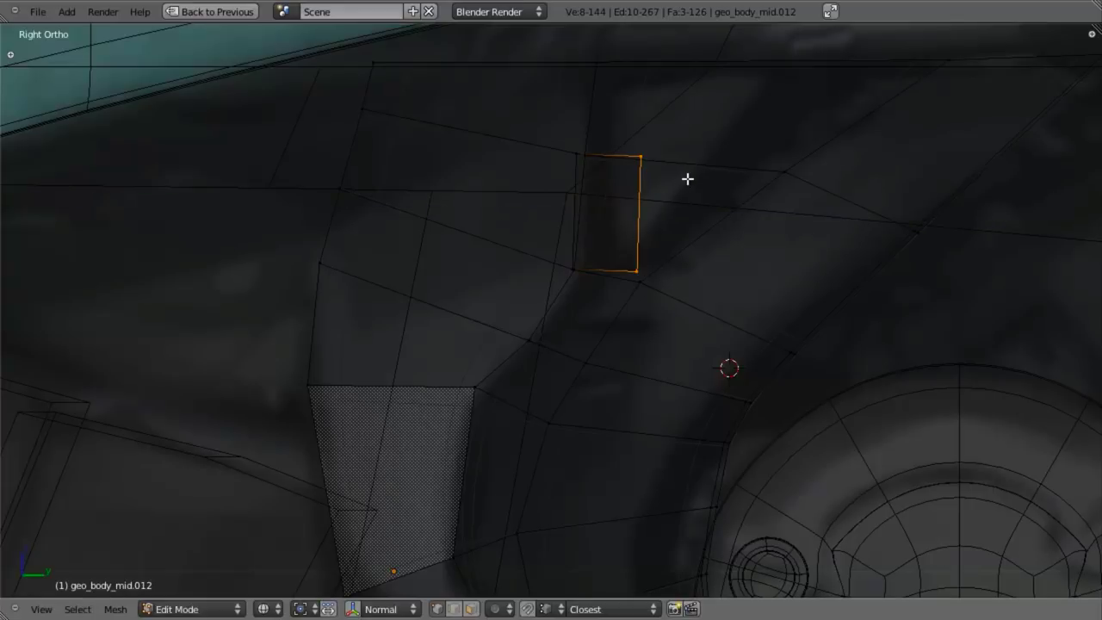
key(a)
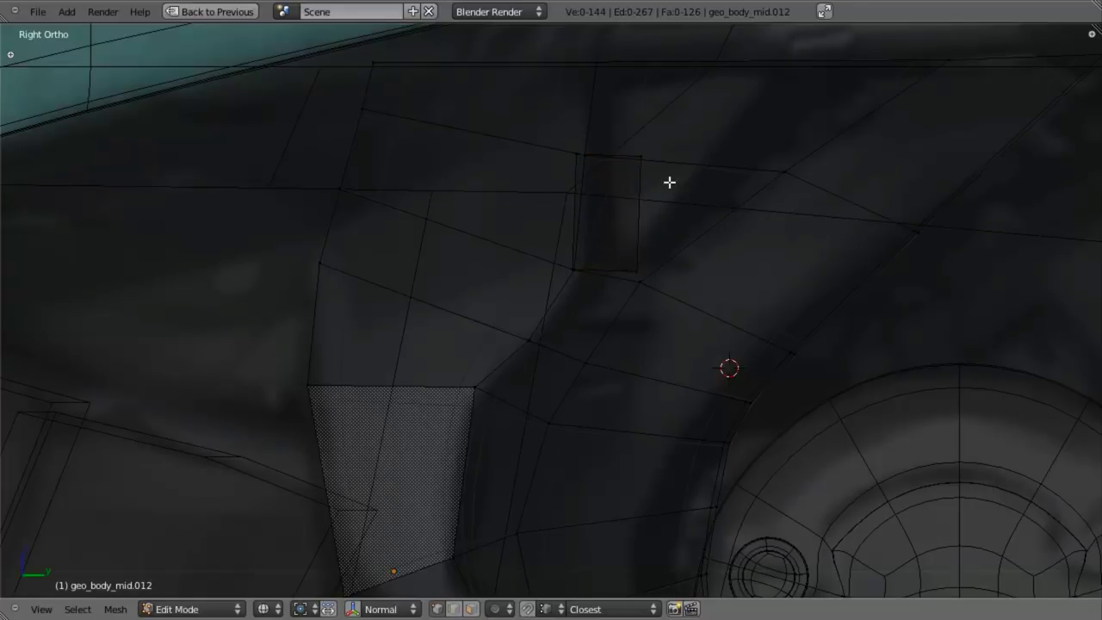
Step: Move the block's upper rear vertices up along the rear arm and its upper front vertices straight up to form a wedge filling the gap
mouse_move(669, 182)
ctrl+mouse_down()
mouse_move(635, 143)
mouse_move(668, 206)
ctrl+mouse_up()
key(g)
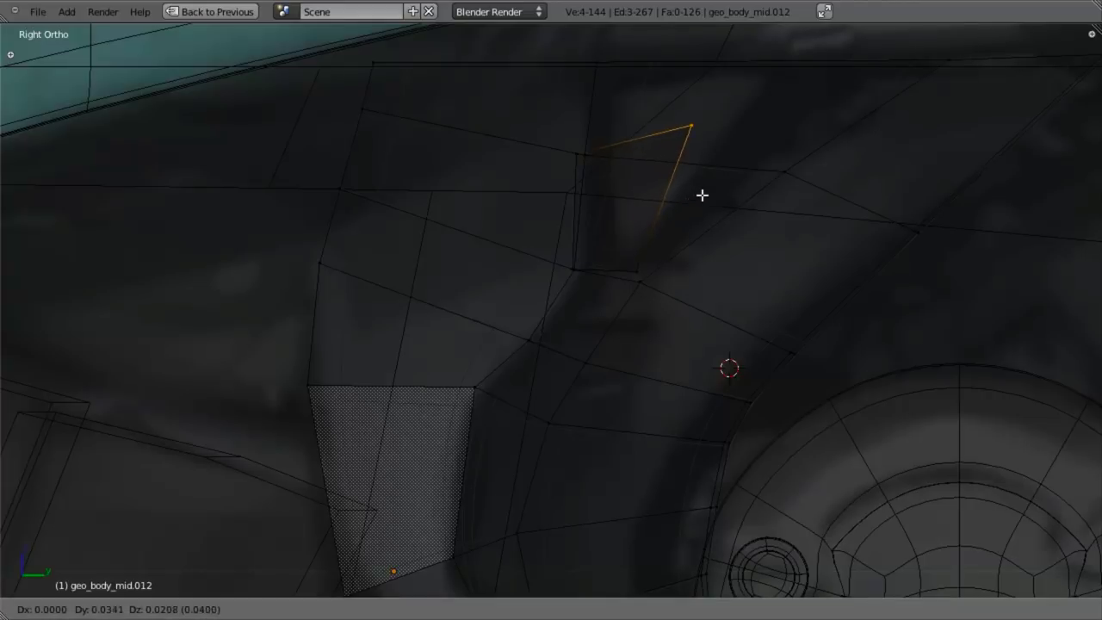
click(790, 124)
key(a)
key(b)
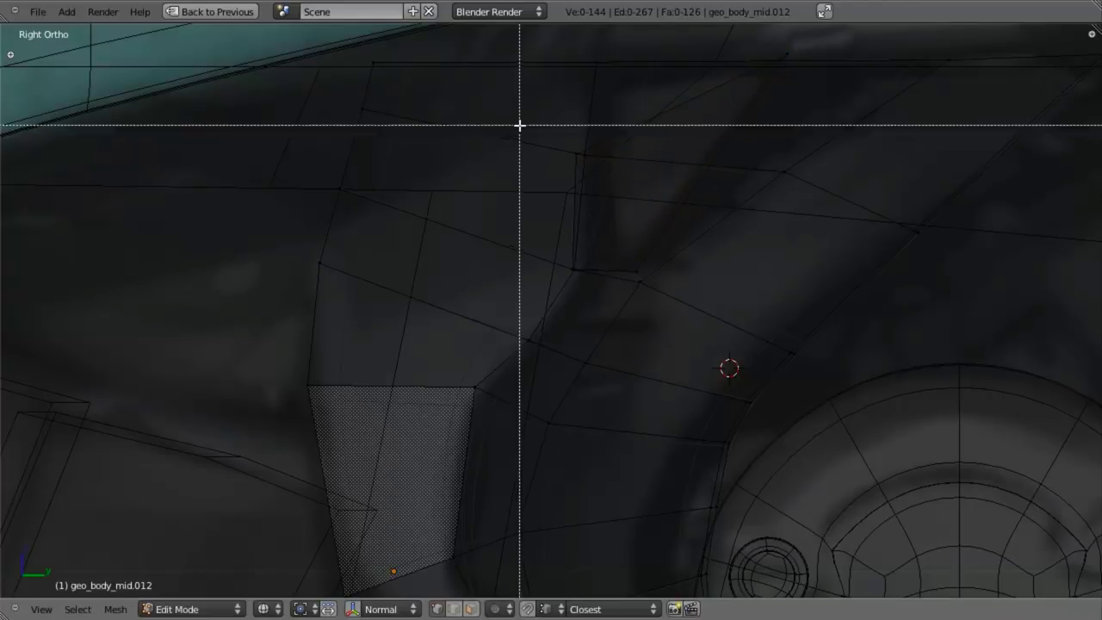
drag(519, 125, 581, 180)
key(g)
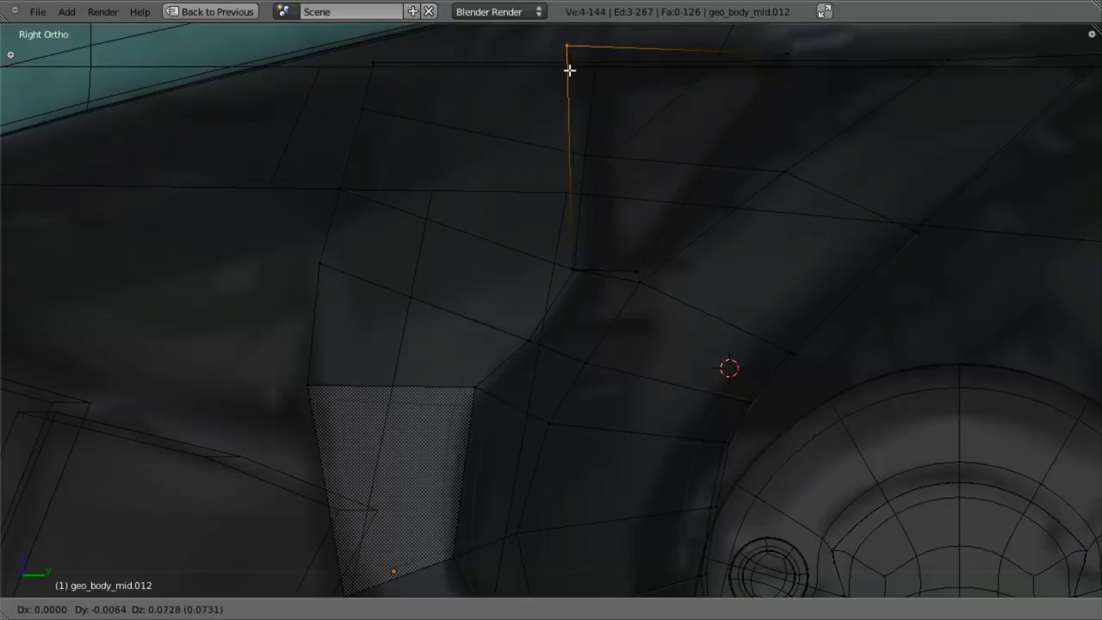
click(567, 78)
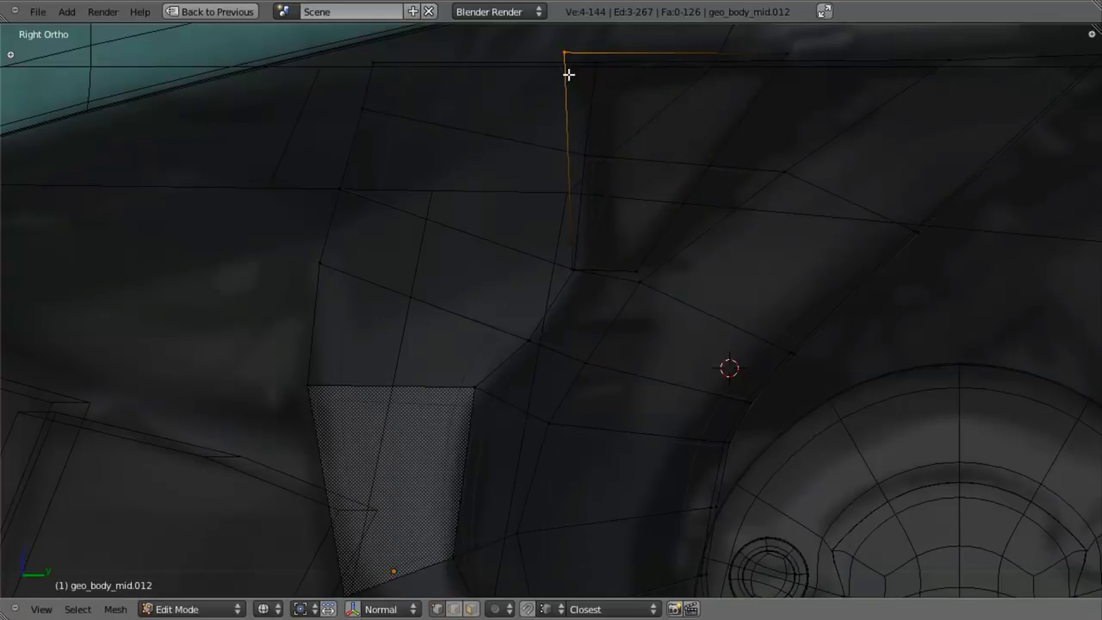
Step: Check the wedge in shaded view and delete two unneeded vertices from it
shift+middle_drag(657, 118, 641, 142)
key(z)
scroll(663, 218, down, 3)
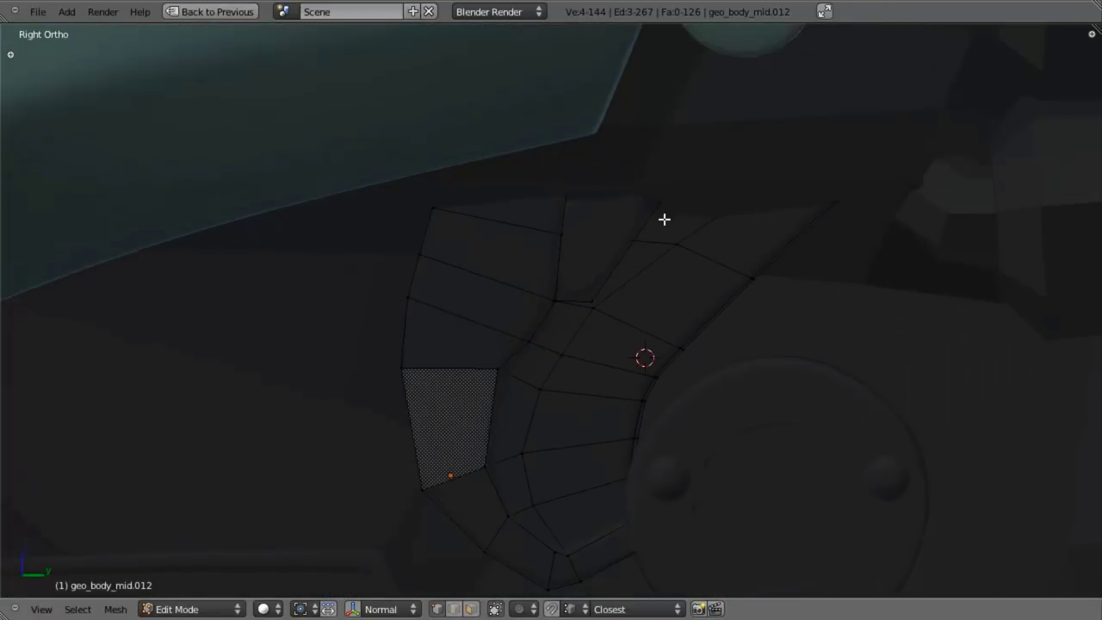
scroll(640, 264, up, 3)
key(z)
scroll(592, 294, up, 2)
key(b)
drag(544, 258, 563, 294)
scroll(632, 209, down, 4)
shift+middle_drag(631, 209, 625, 241)
key(b)
drag(666, 136, 776, 167)
key(x)
click(777, 205)
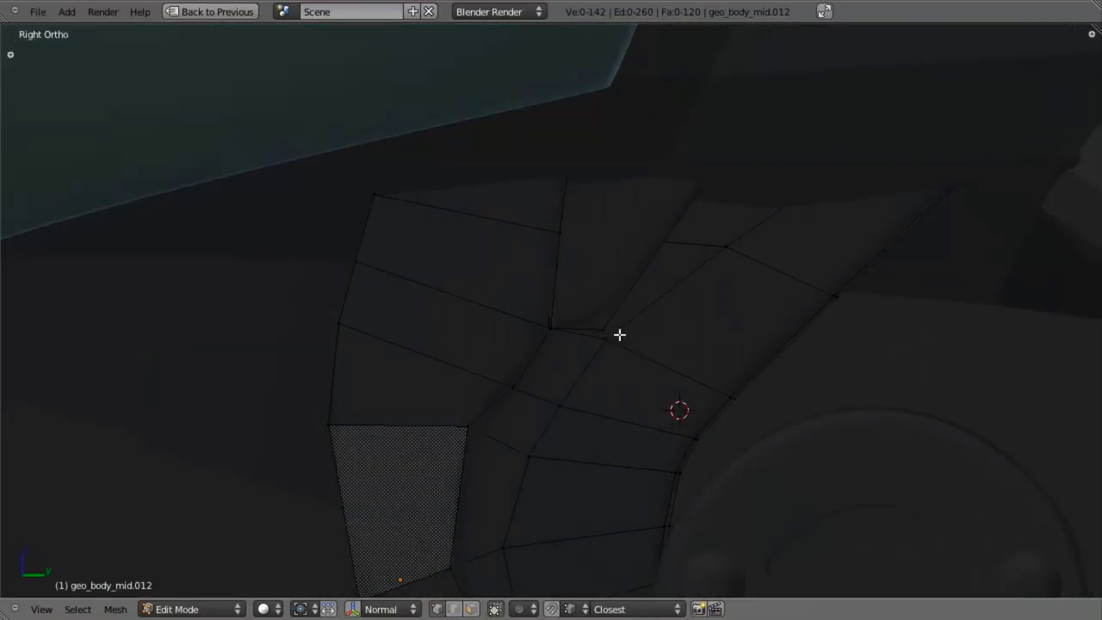
Step: Delete the four corner vertices of the wedge's inner side face
middle_drag(620, 330, 521, 258)
scroll(590, 301, up, 4)
key(z)
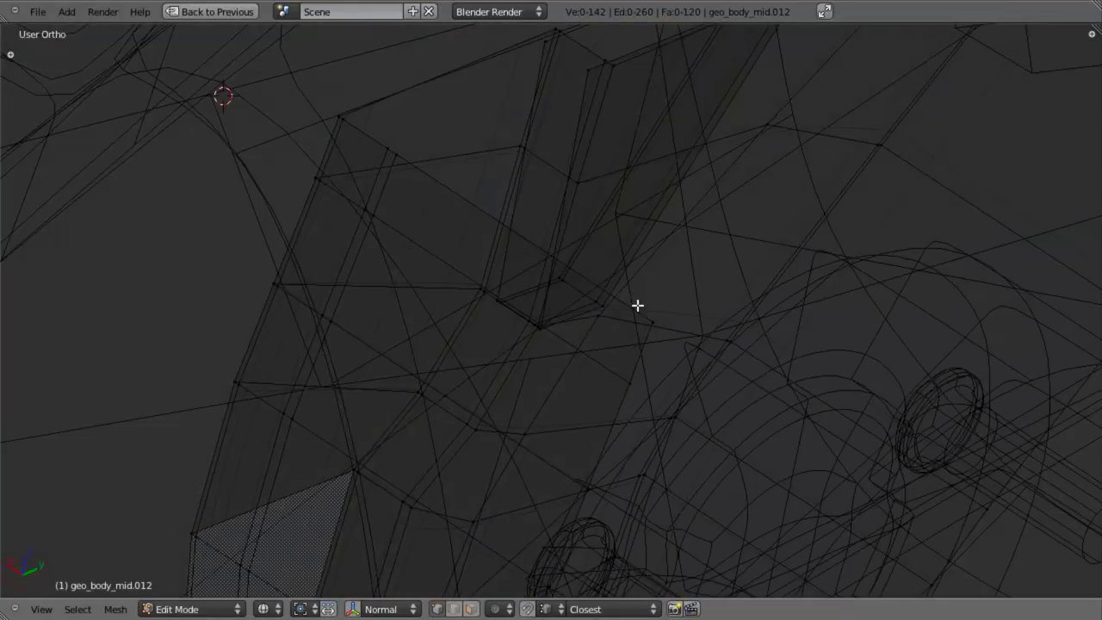
right_click(624, 270)
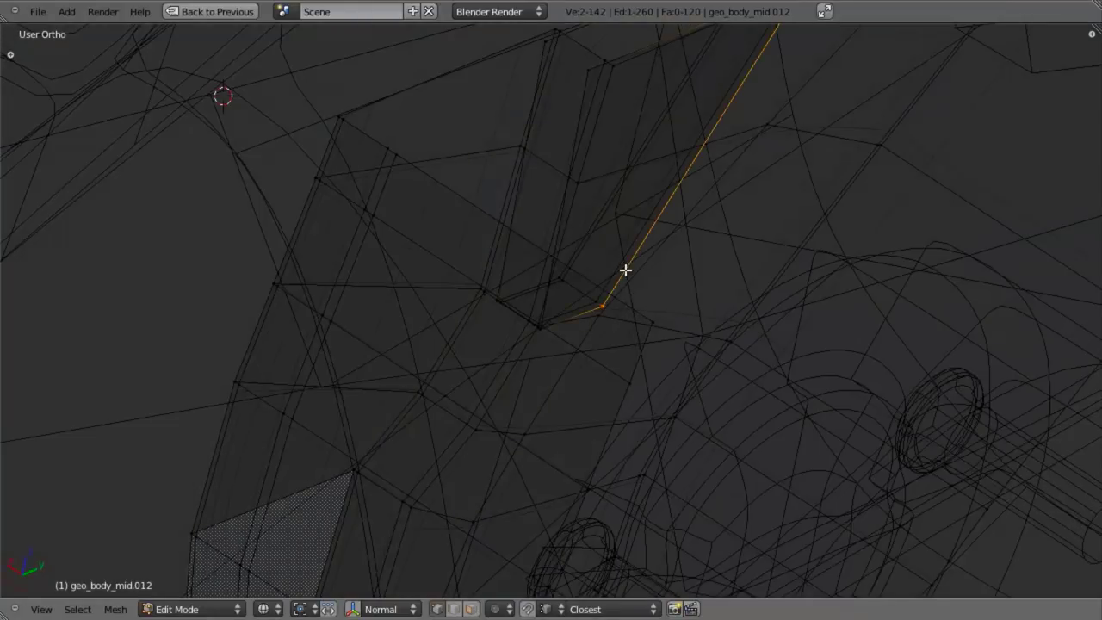
alt+right_click(585, 91)
middle_drag(620, 93, 609, 176)
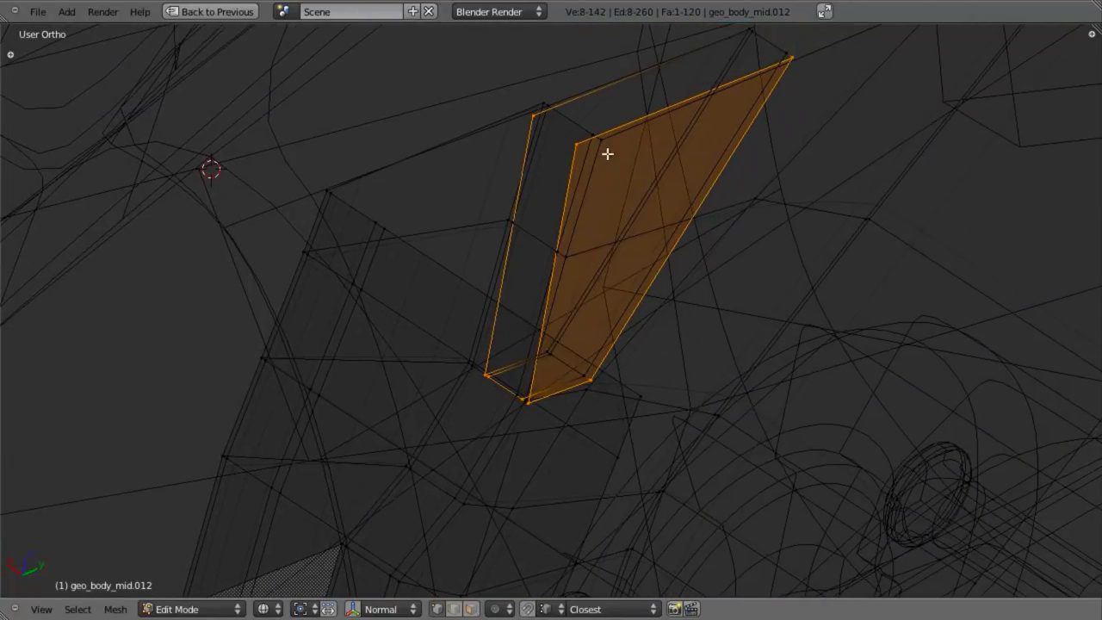
key(ctrl+z)
shift+right_click(581, 148)
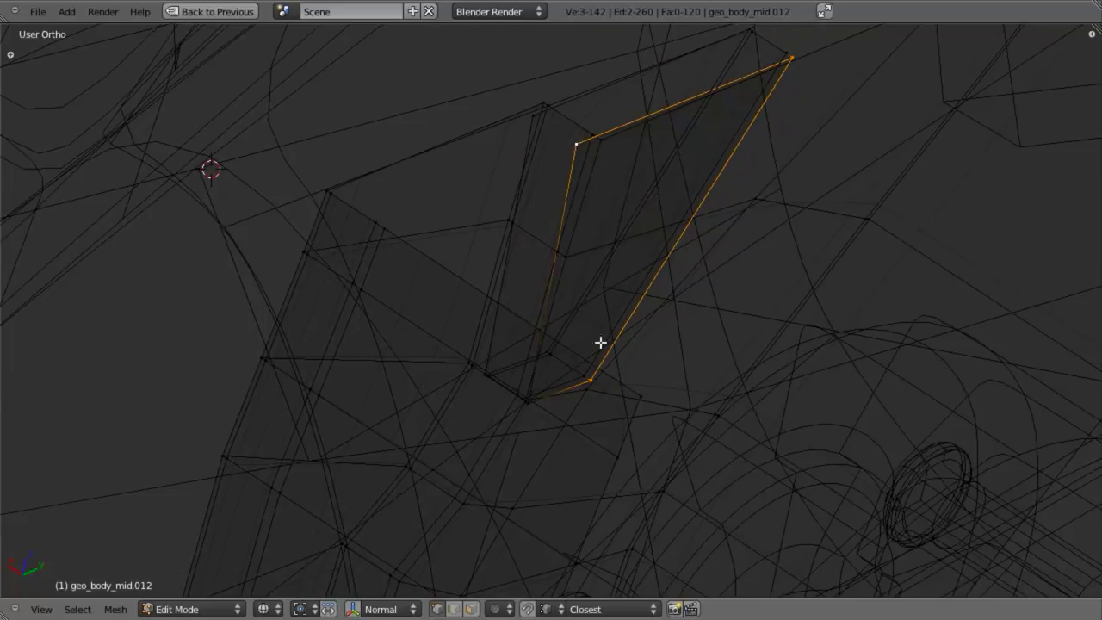
shift+right_click(531, 406)
key(x)
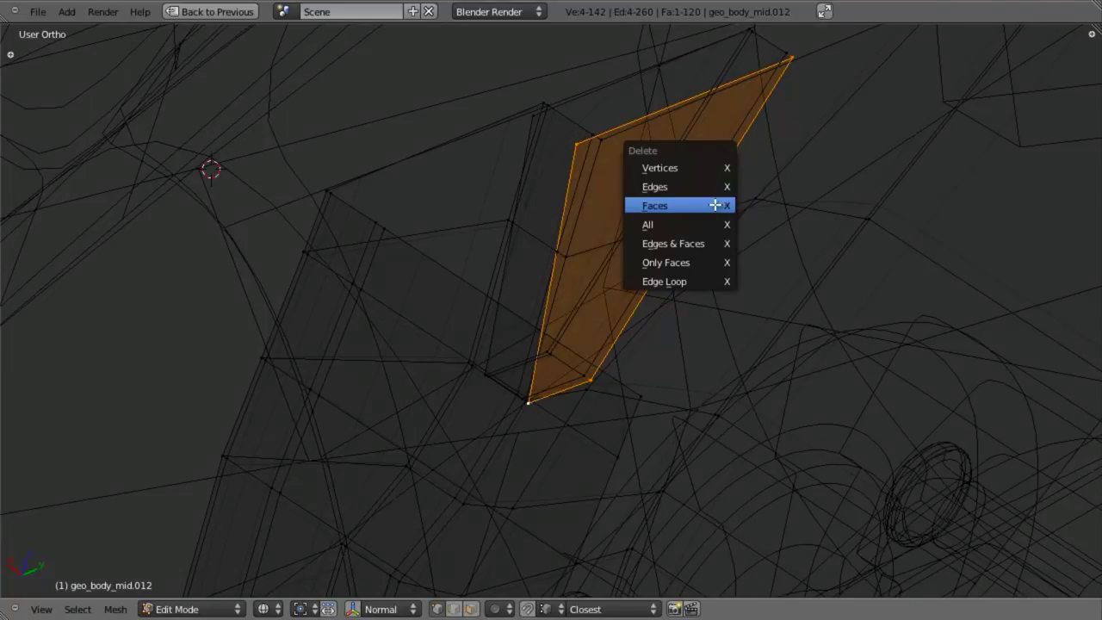
click(715, 167)
Step: Select the wedge's open lower border edges and move them about -0.0119 along the X axis
key(z)
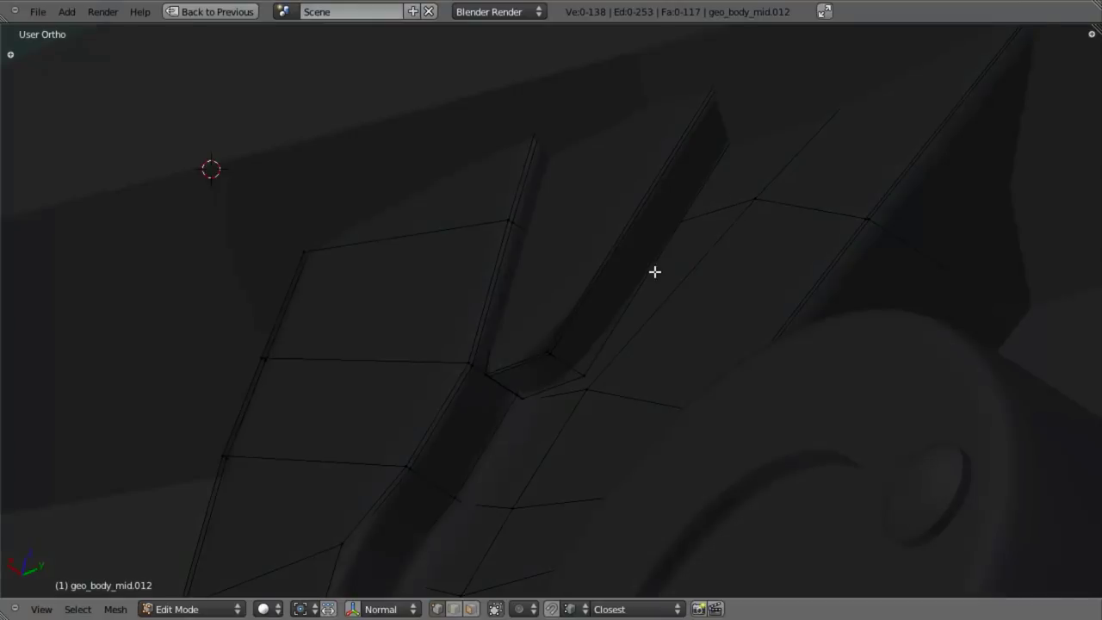
alt+right_click(651, 272)
key(z)
key(z)
middle_drag(692, 284, 678, 282)
key(g)
key(x)
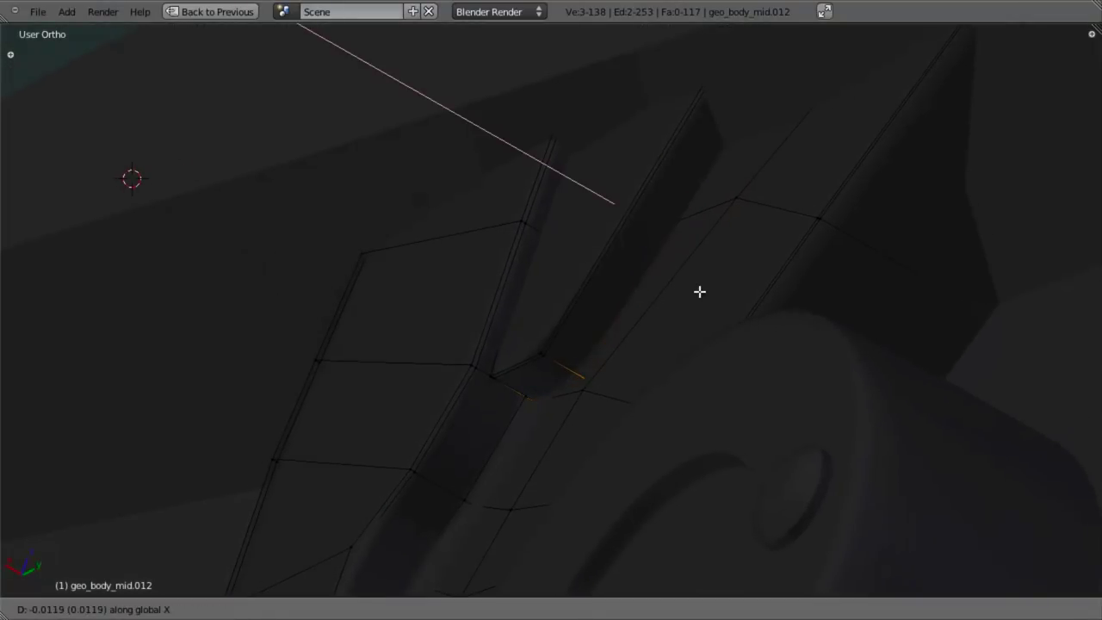
click(699, 292)
Step: Select the open border edges on the wedge's front side and move them about -0.0118 along the Y axis
middle_drag(624, 286, 740, 249)
alt+right_click(533, 383)
key(z)
alt+right_click(532, 385)
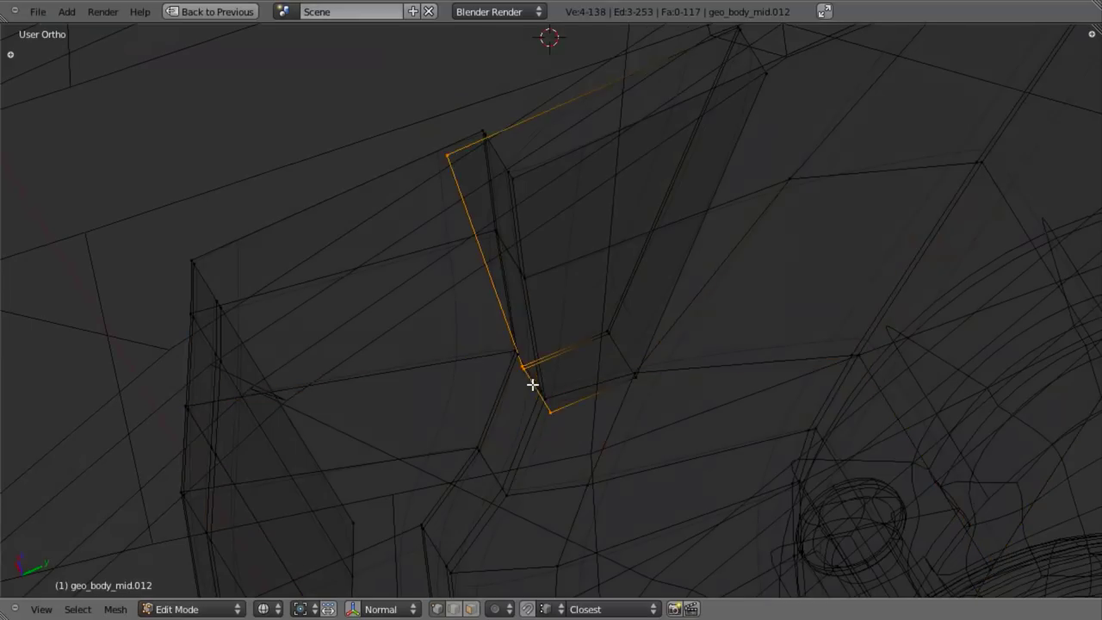
key(z)
key(g)
key(y)
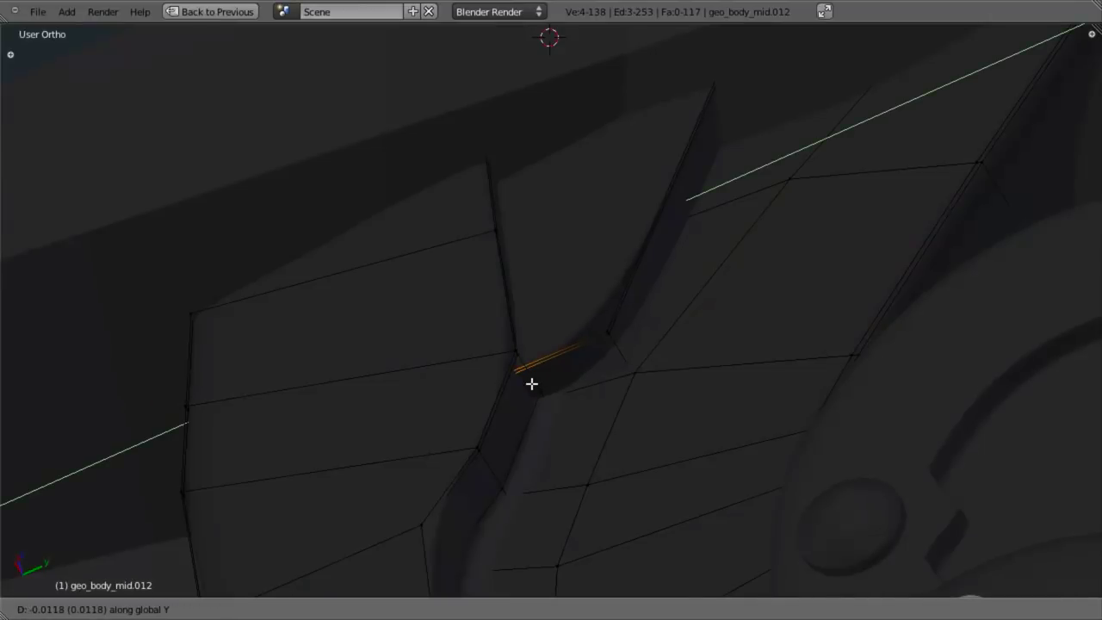
click(532, 384)
Step: Try to add a lengthwise loop cut to the wedge, slid all the way to its slanted rear edge
scroll(568, 366, down, 4)
shift+middle_drag(536, 337, 605, 364)
key(KP_1)
scroll(613, 372, down, 5)
shift+middle_drag(645, 394, 663, 400)
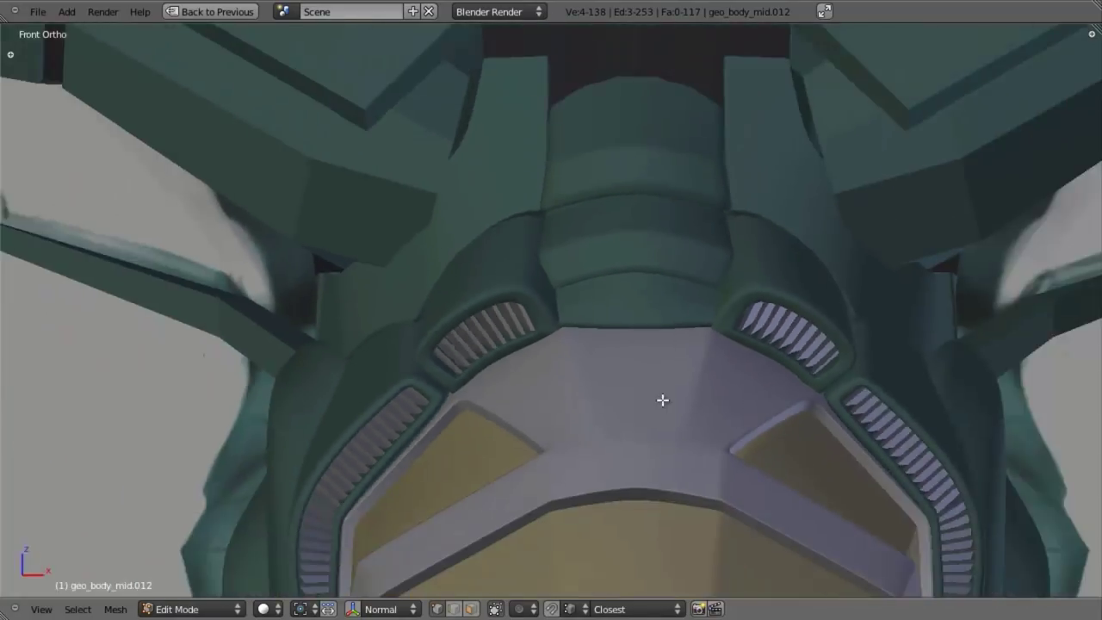
key(KP_3)
key(KP_Decimal)
key(z)
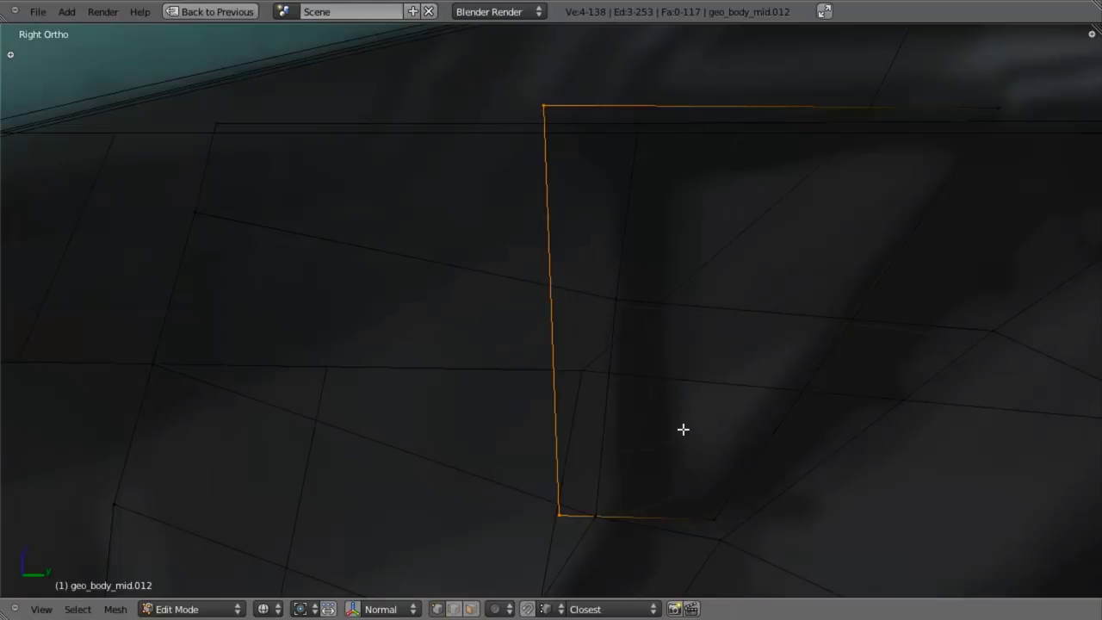
key(a)
scroll(698, 480, down, 3)
key(ctrl+r)
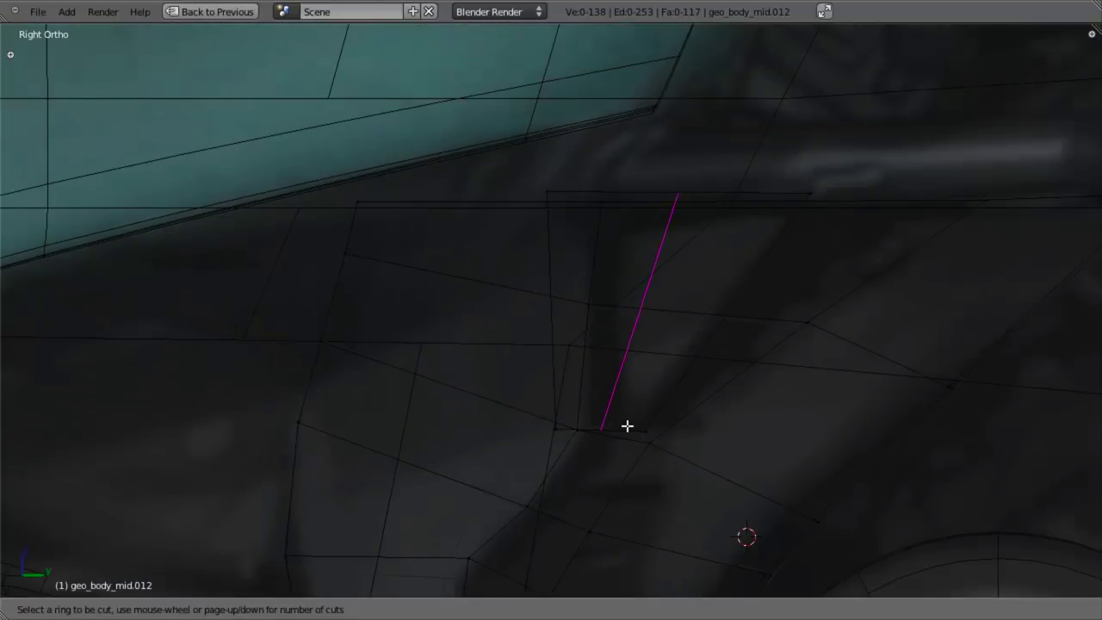
click(627, 425)
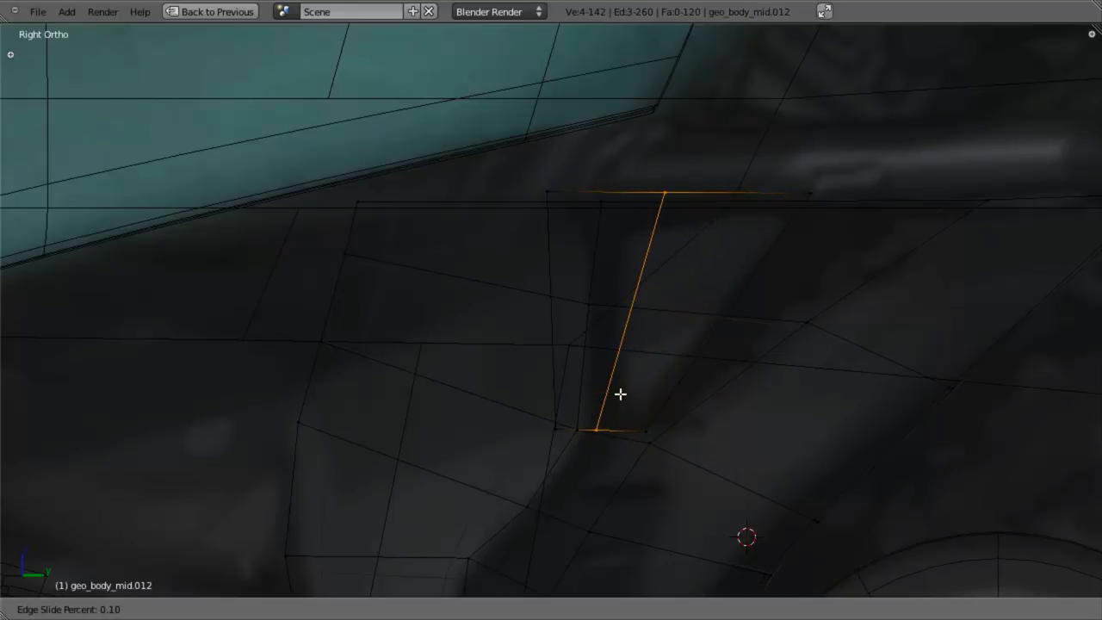
click(843, 386)
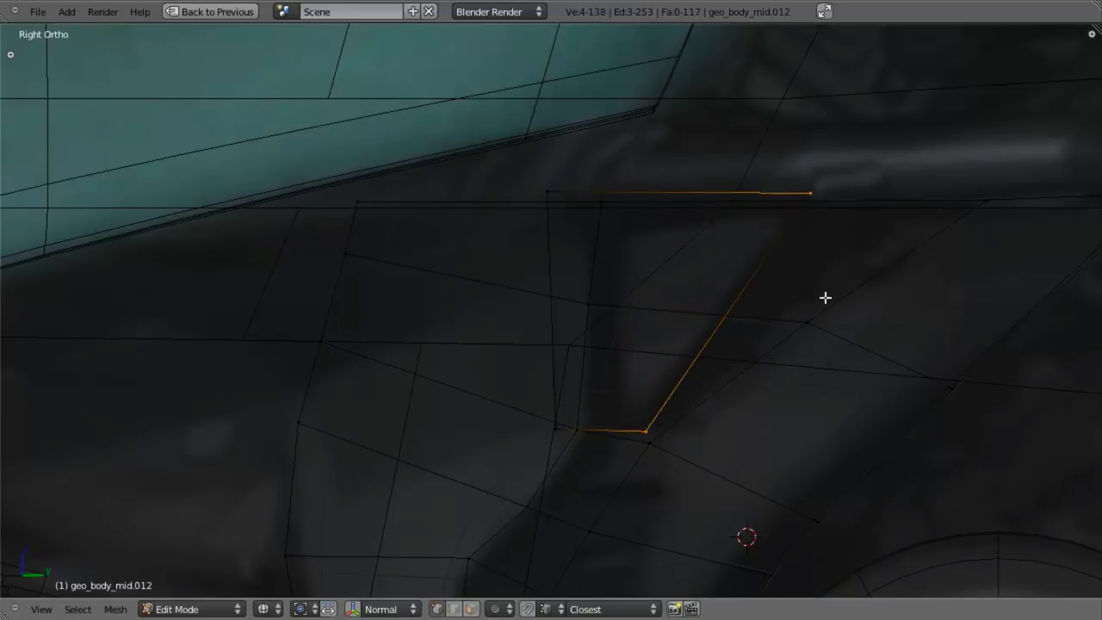
middle_drag(824, 297, 738, 285)
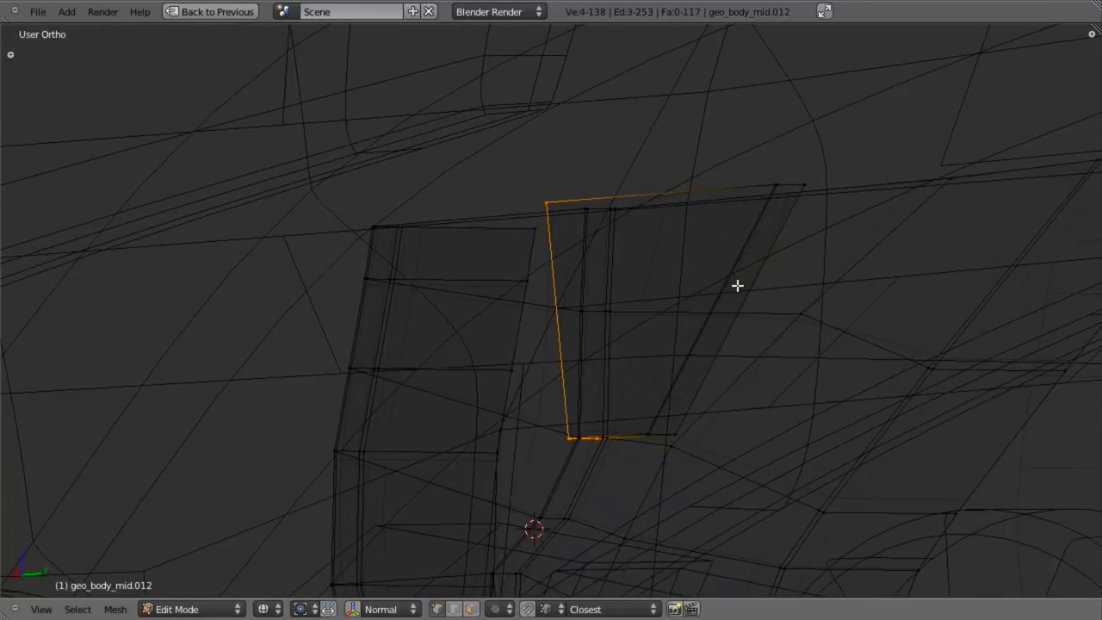
Step: Turn off AutoMerge Editing for the mesh
key(KP_3)
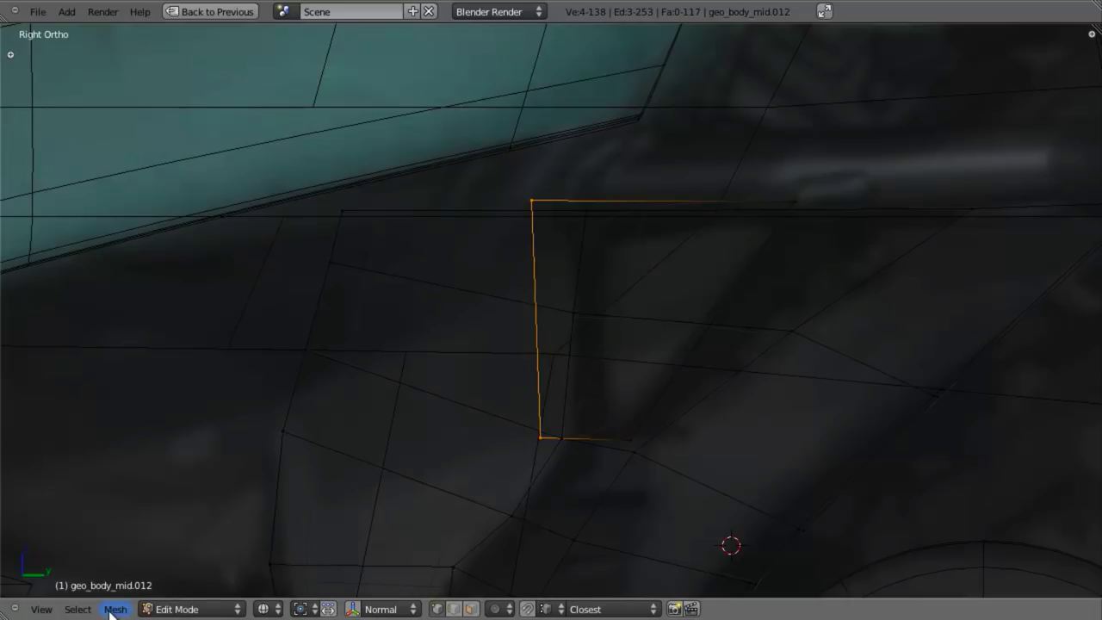
click(114, 609)
click(157, 319)
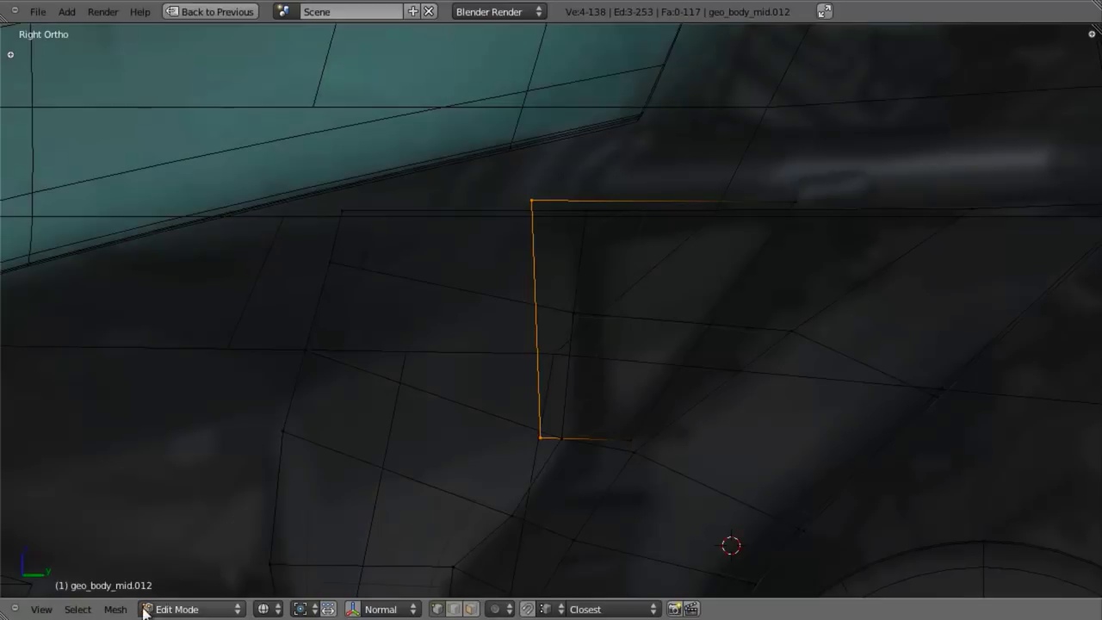
click(114, 609)
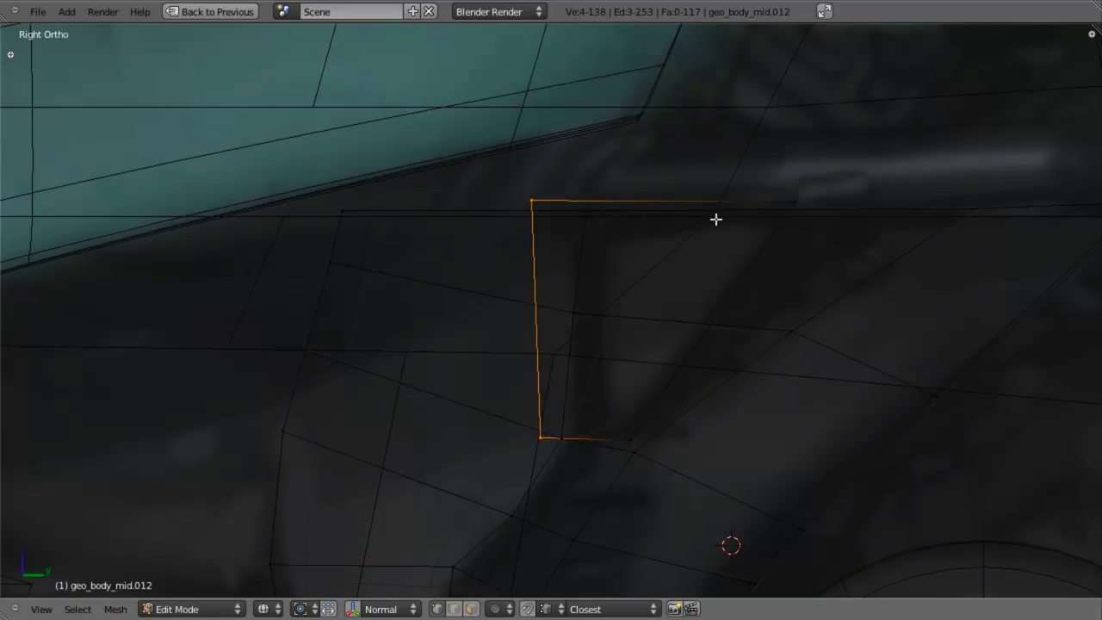
Step: Add a lengthwise loop cut to the wedge, slide it to the slanted rear edge, and shift it slightly forward along Y
key(ctrl+r)
click(686, 201)
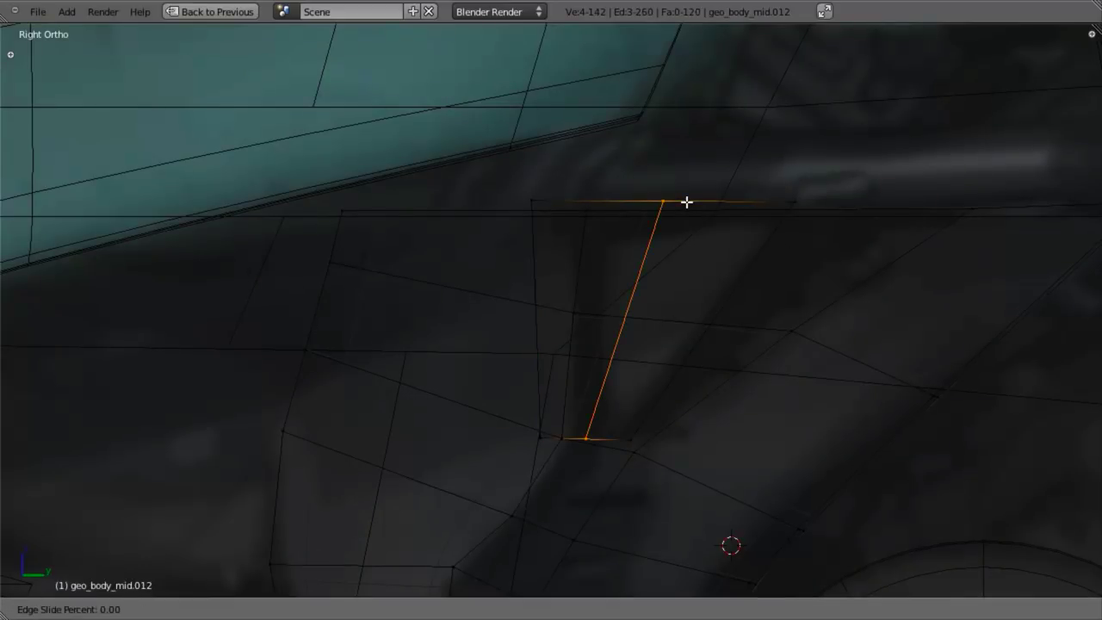
click(909, 222)
key(g)
key(y)
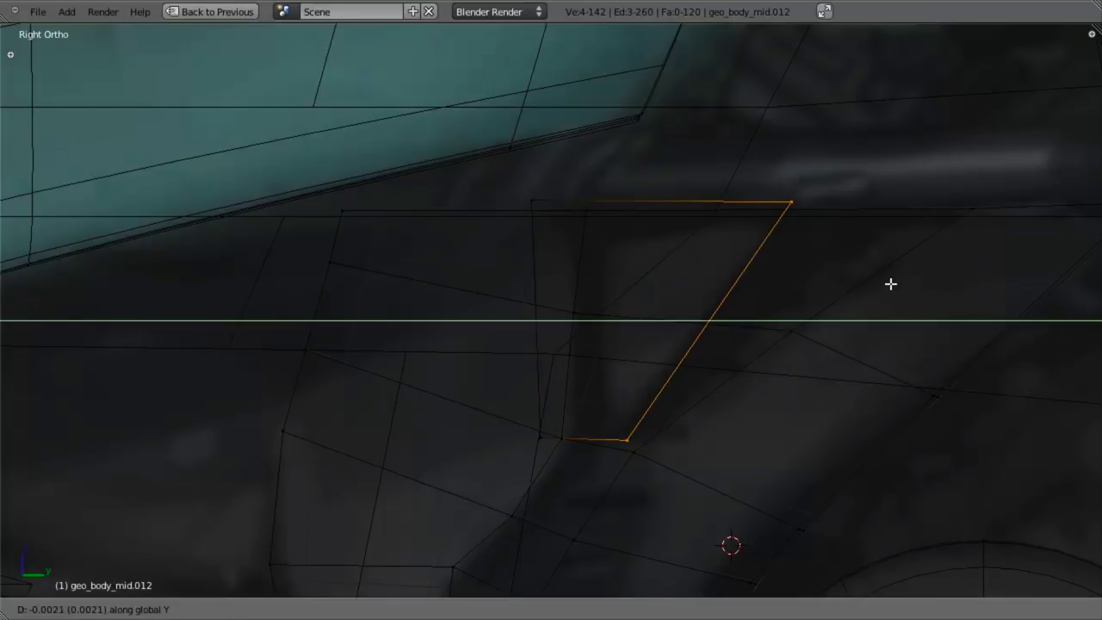
click(879, 281)
Step: Check the narrow strip along the wedge's rear edge in shaded view and turn AutoMerge Editing back on
middle_drag(713, 357, 656, 359)
key(z)
alt+shift+right_click(663, 378)
middle_drag(650, 354, 628, 507)
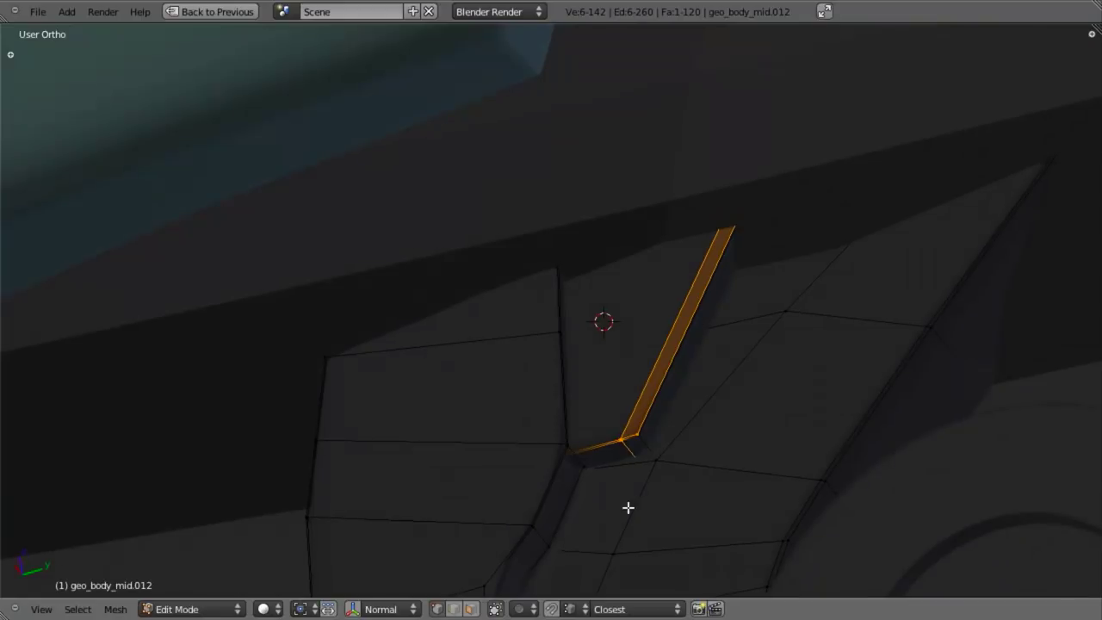
scroll(684, 391, up, 5)
scroll(685, 393, down, 3)
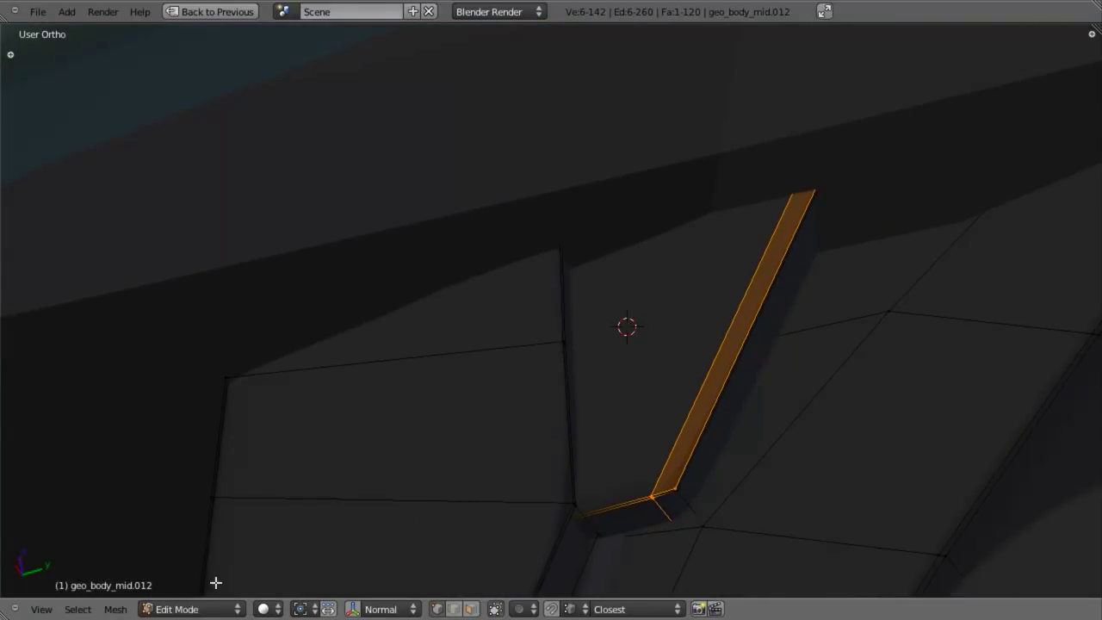
click(115, 608)
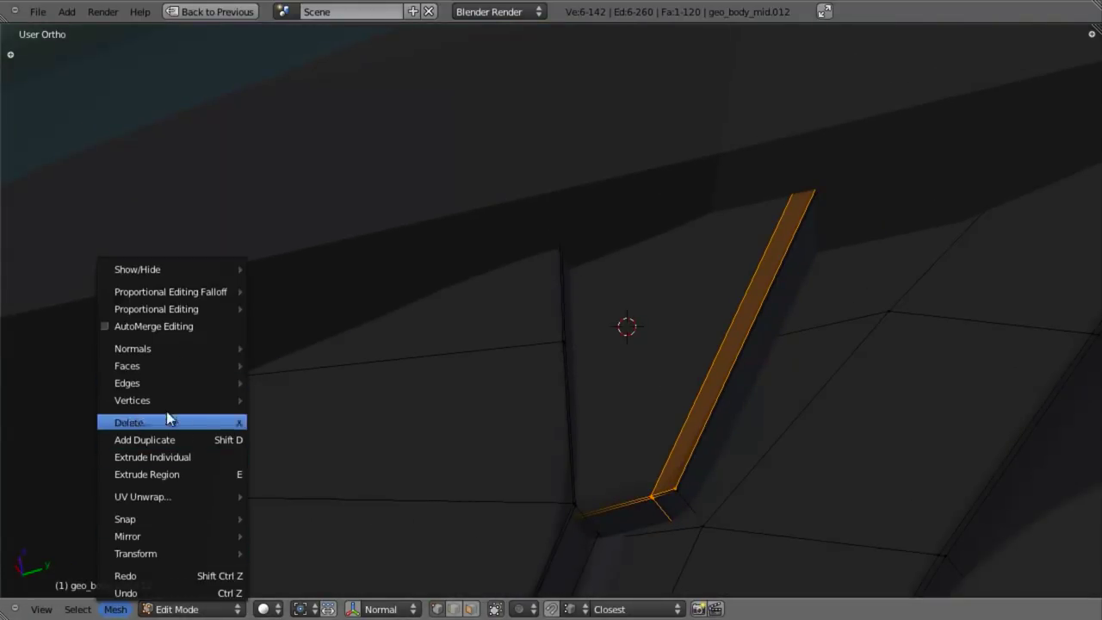
click(170, 326)
scroll(556, 396, down, 4)
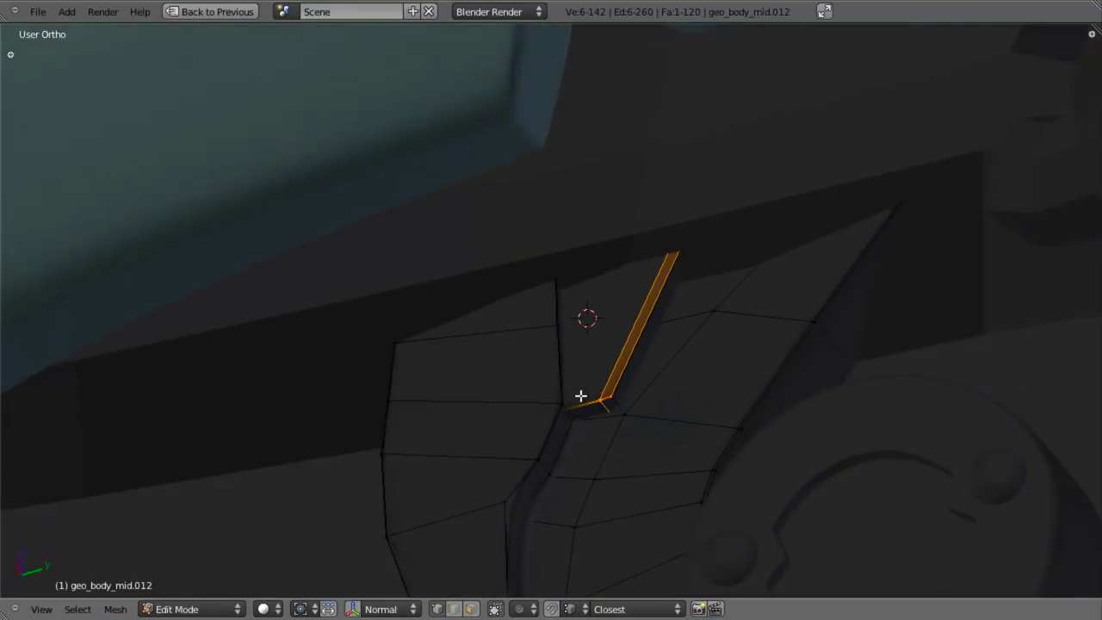
Step: Add a horizontal loop cut around the wedge and slide it down close to the lower edge
key(KP_7)
key(KP_7)
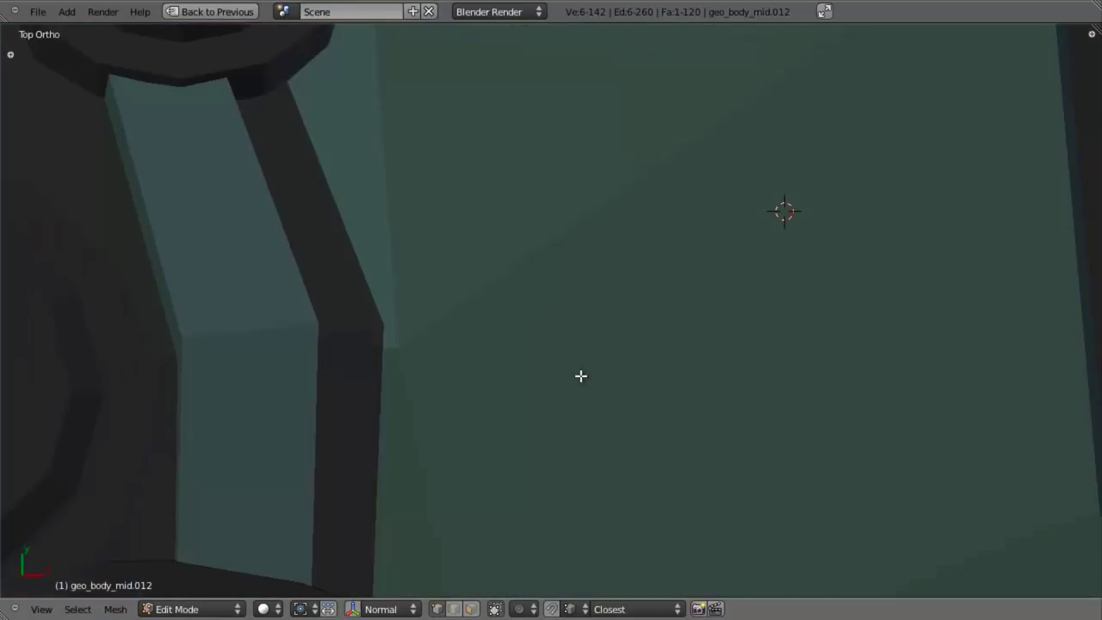
key(KP_3)
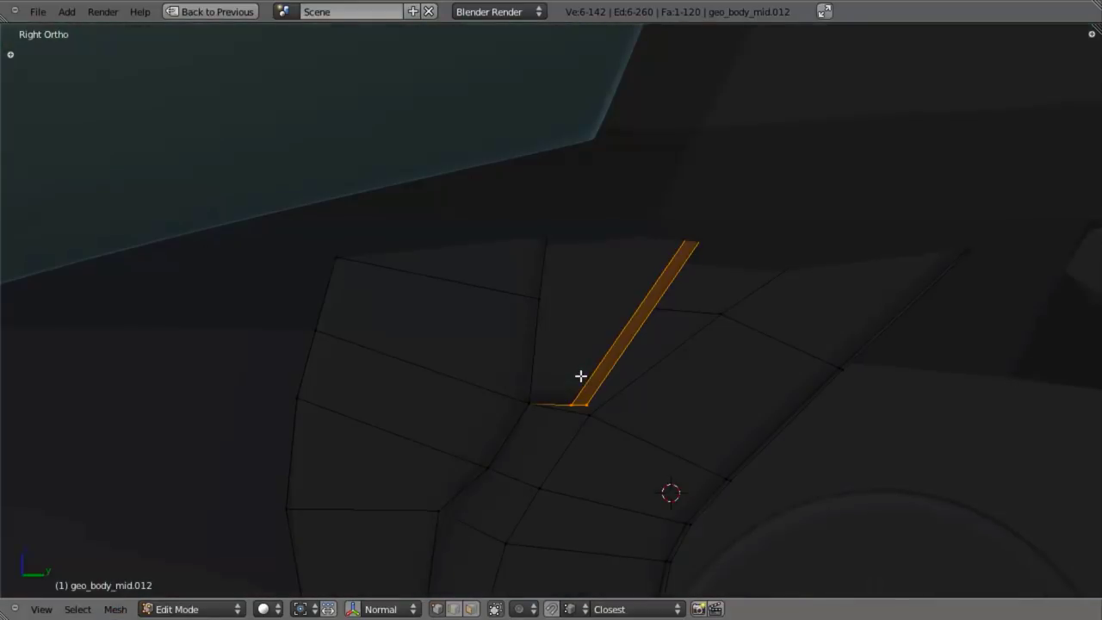
key(z)
key(a)
key(ctrl+r)
click(654, 291)
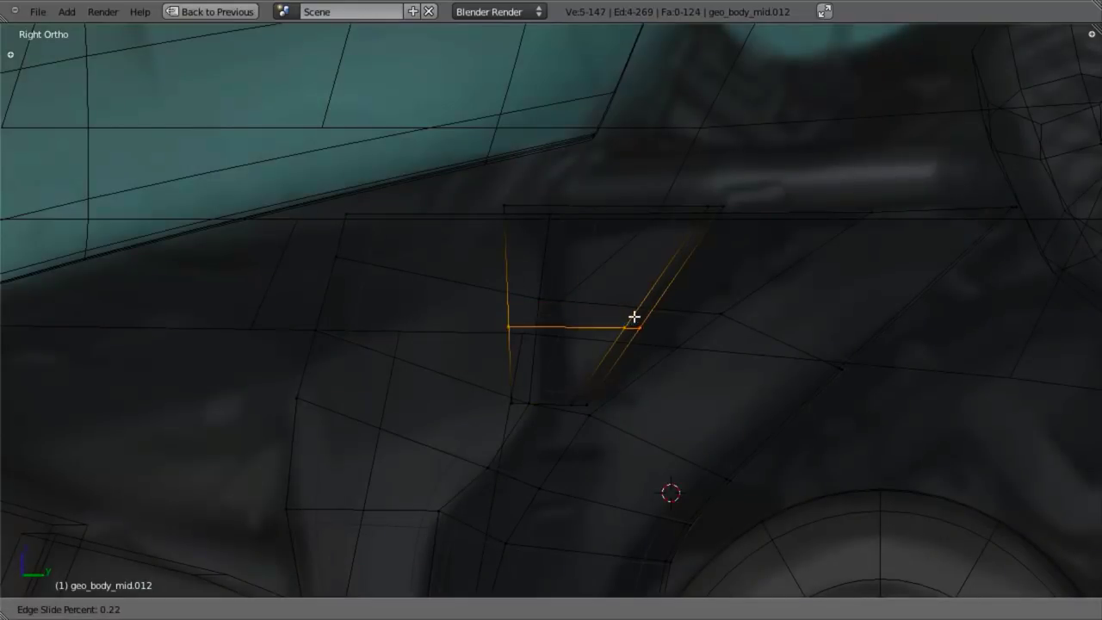
click(621, 391)
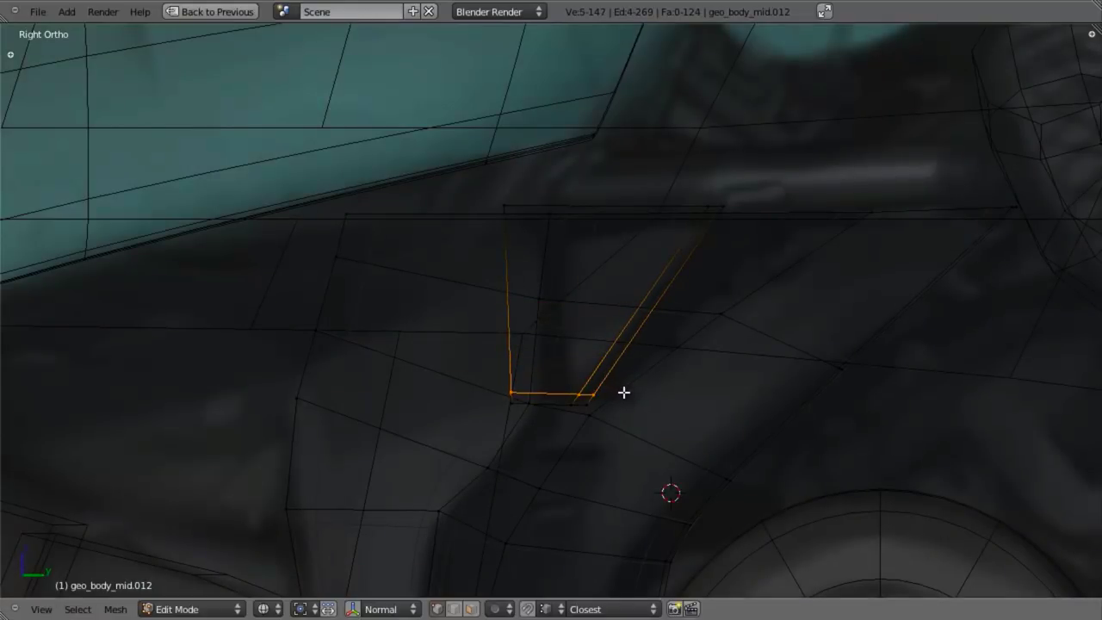
Step: Compare the smoothed panel and wedge with the concept art from the side in Object Mode, in shaded and wireframe views
key(Tab)
key(z)
scroll(622, 391, down, 4)
scroll(661, 340, up, 5)
key(z)
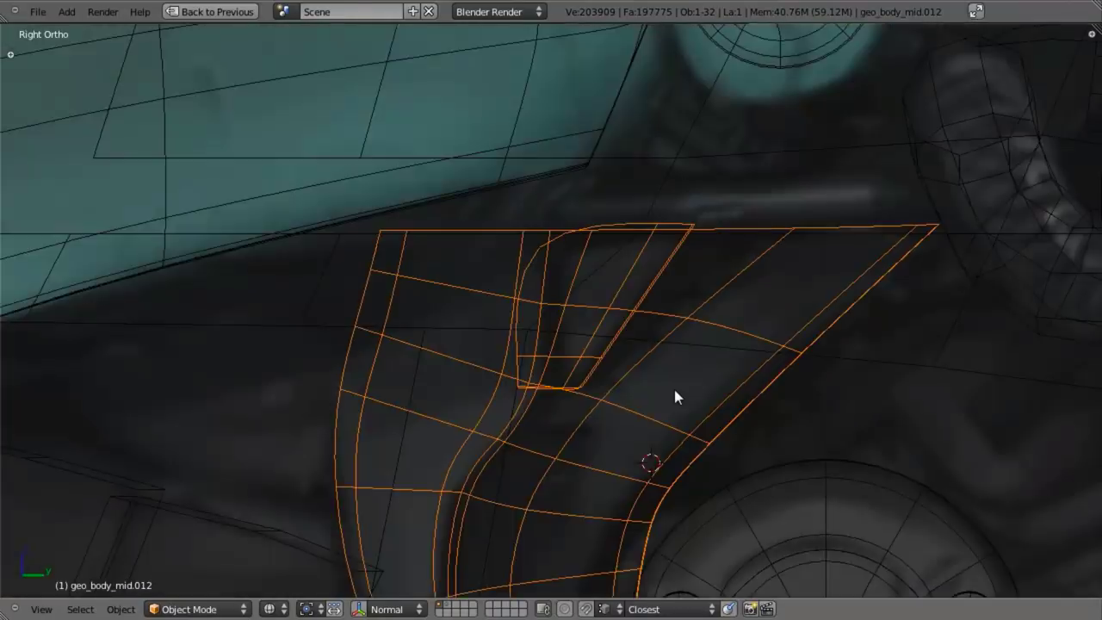
scroll(674, 392, up, 3)
key(a)
scroll(667, 507, down, 4)
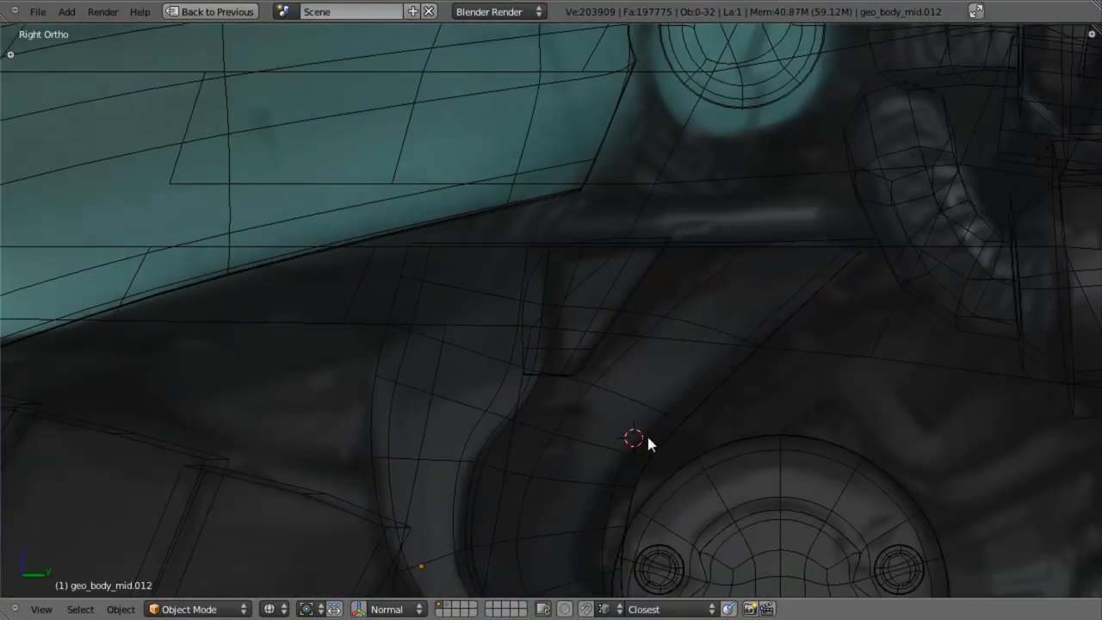
shift+middle_drag(648, 443, 654, 372)
shift+middle_drag(626, 308, 604, 327)
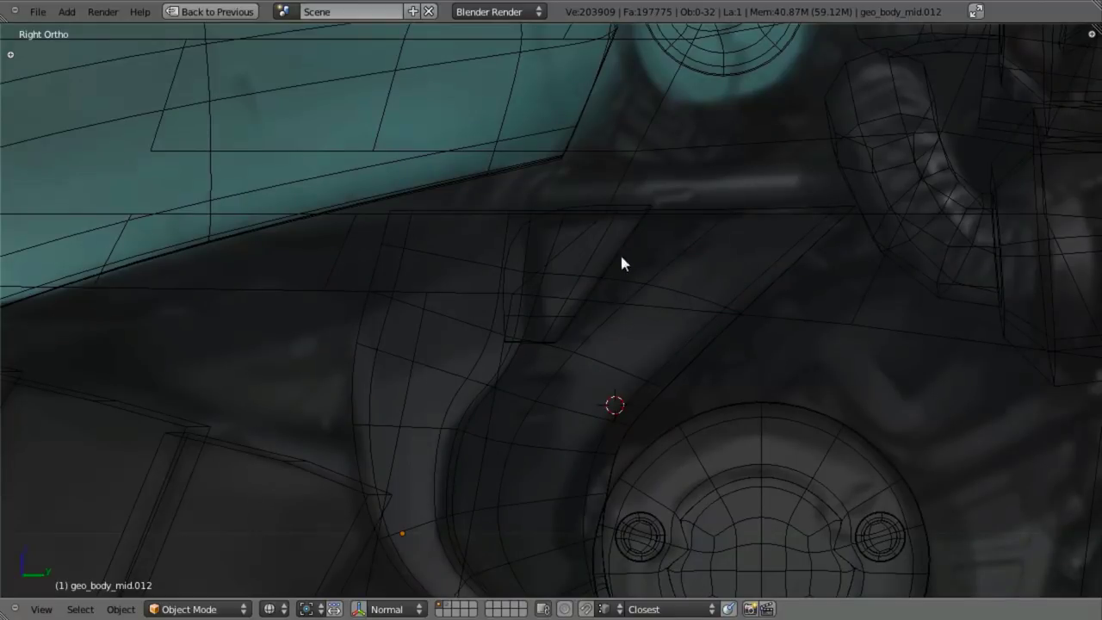
key(z)
key(z)
scroll(661, 344, down, 4)
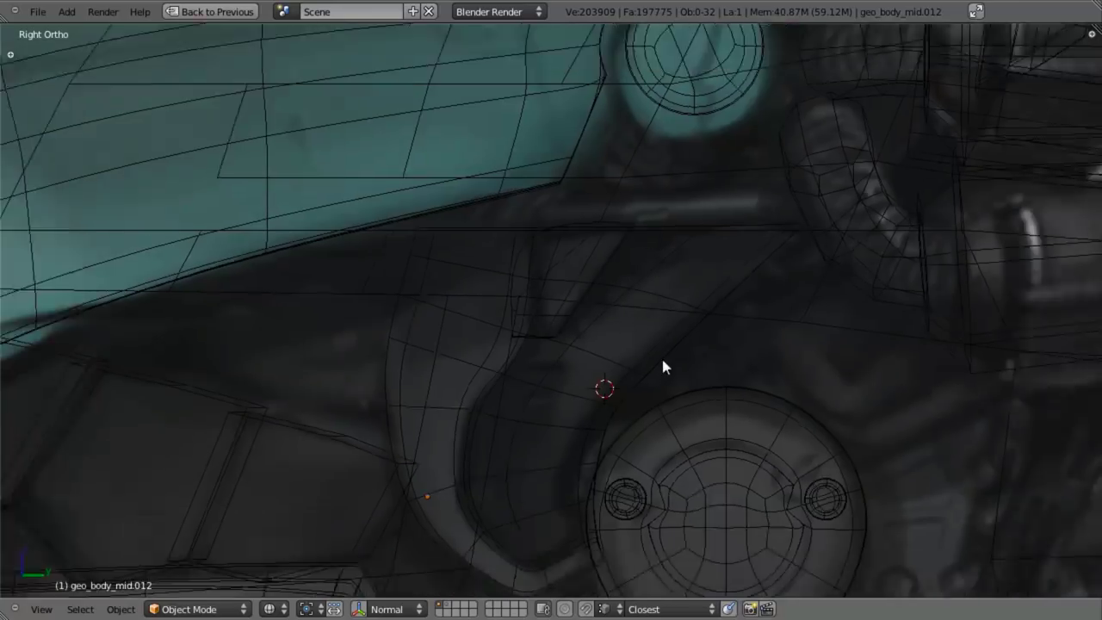
key(z)
scroll(625, 426, up, 1)
key(z)
Step: Join the curved panel with its wedge to the round cover as one object, keeping the cover active
right_click(606, 438)
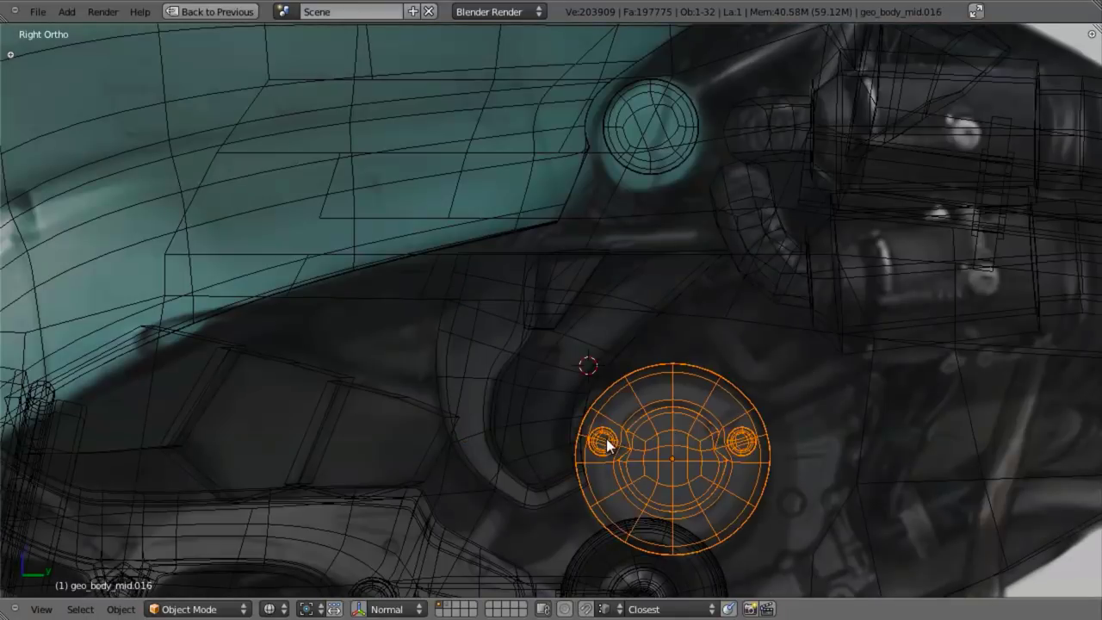
shift+middle_drag(605, 438, 592, 362)
scroll(589, 363, up, 2)
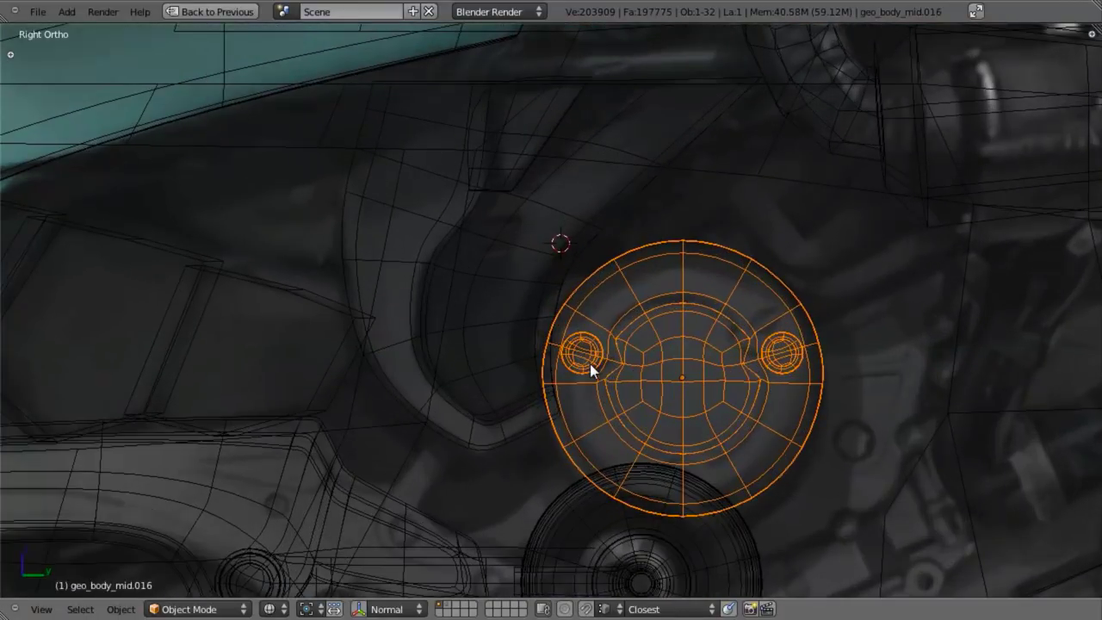
shift+right_click(505, 421)
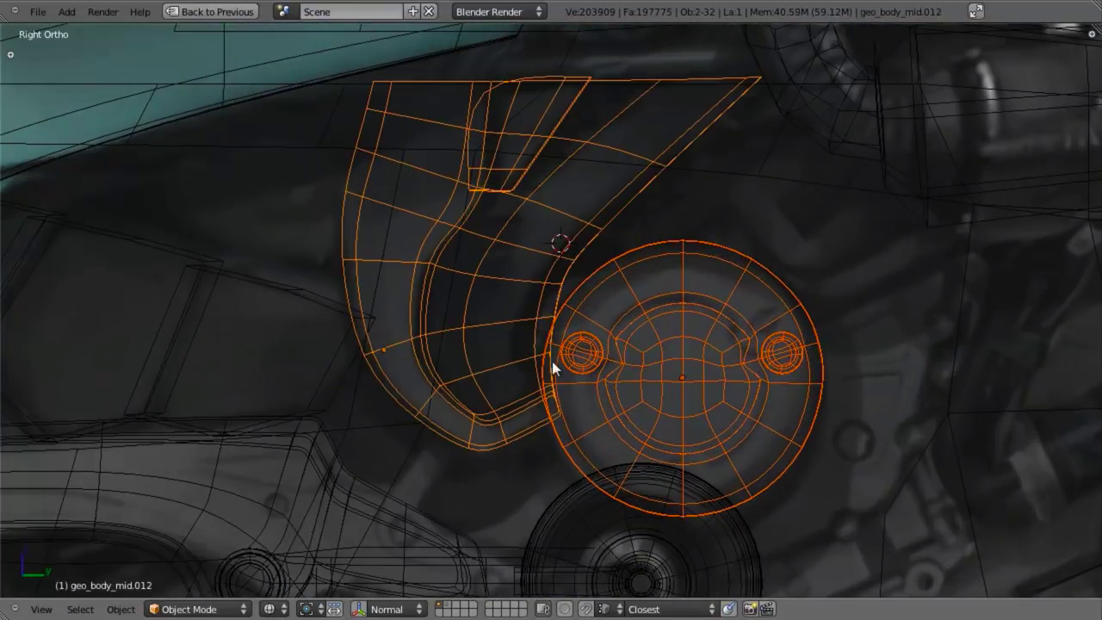
shift+right_click(693, 392)
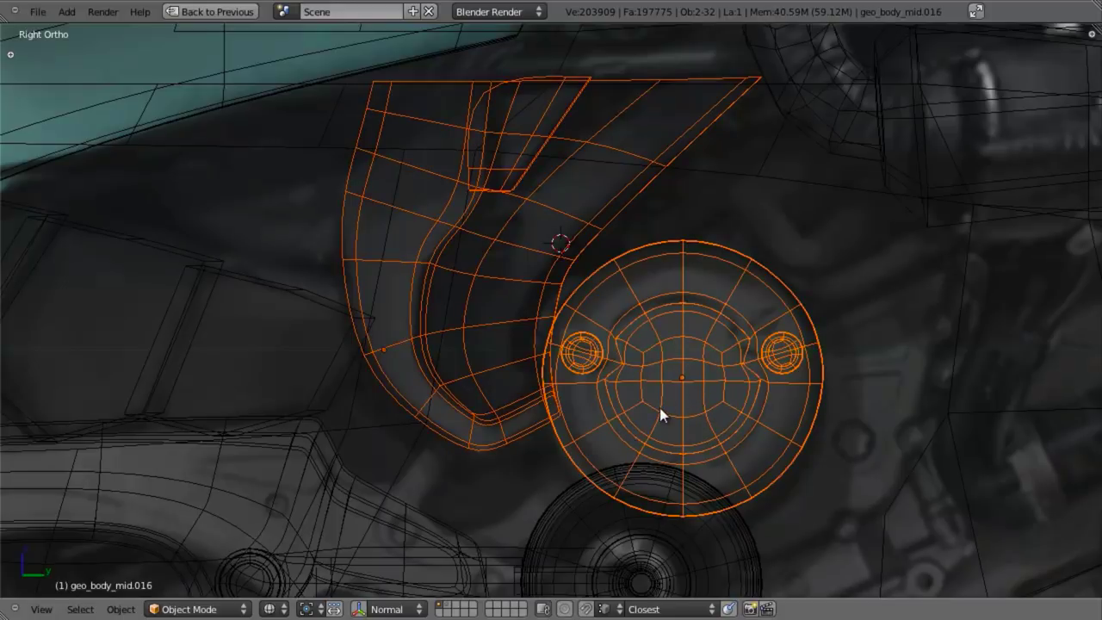
scroll(631, 333, up, 1)
Step: Duplicate the round cover's front bolt and place the copy on the upper part of the panel's rear arm
key(Tab)
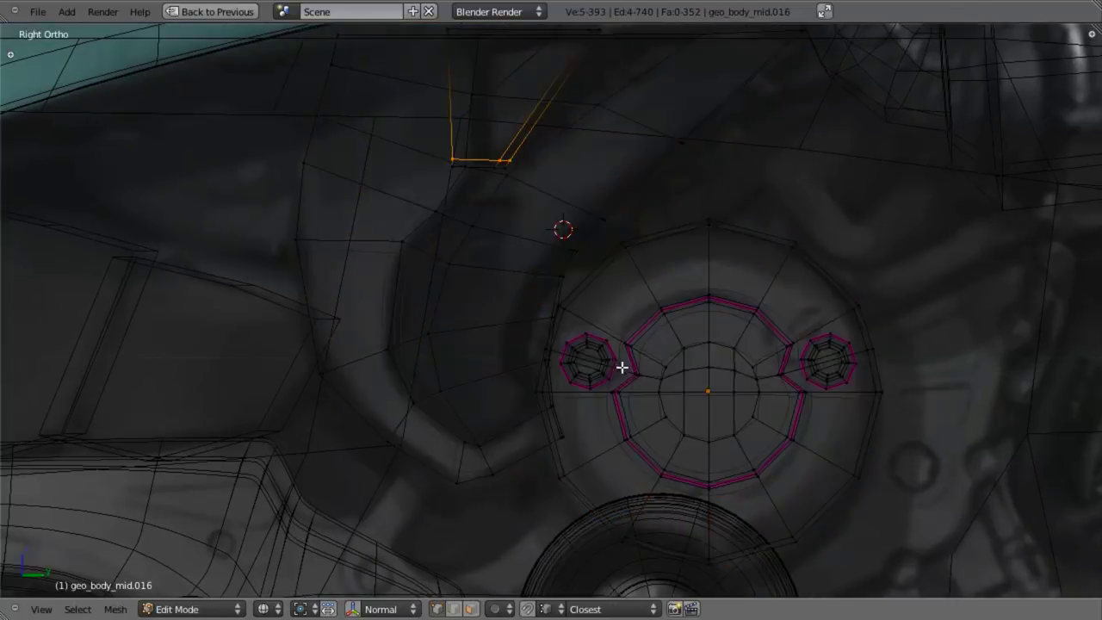
key(z)
key(a)
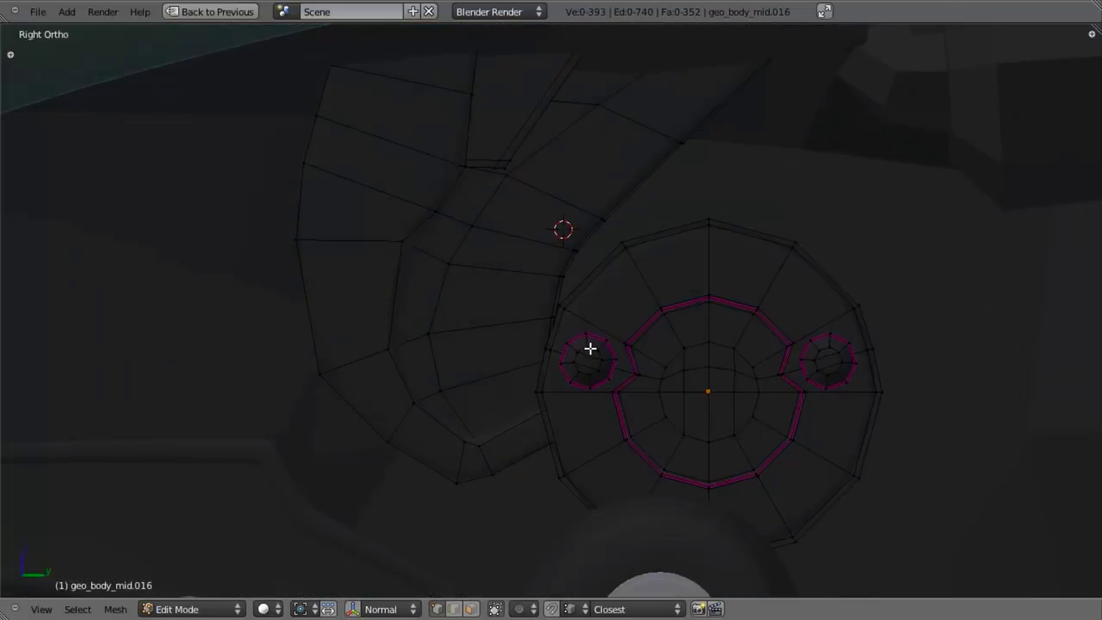
key(l)
key(shift+d)
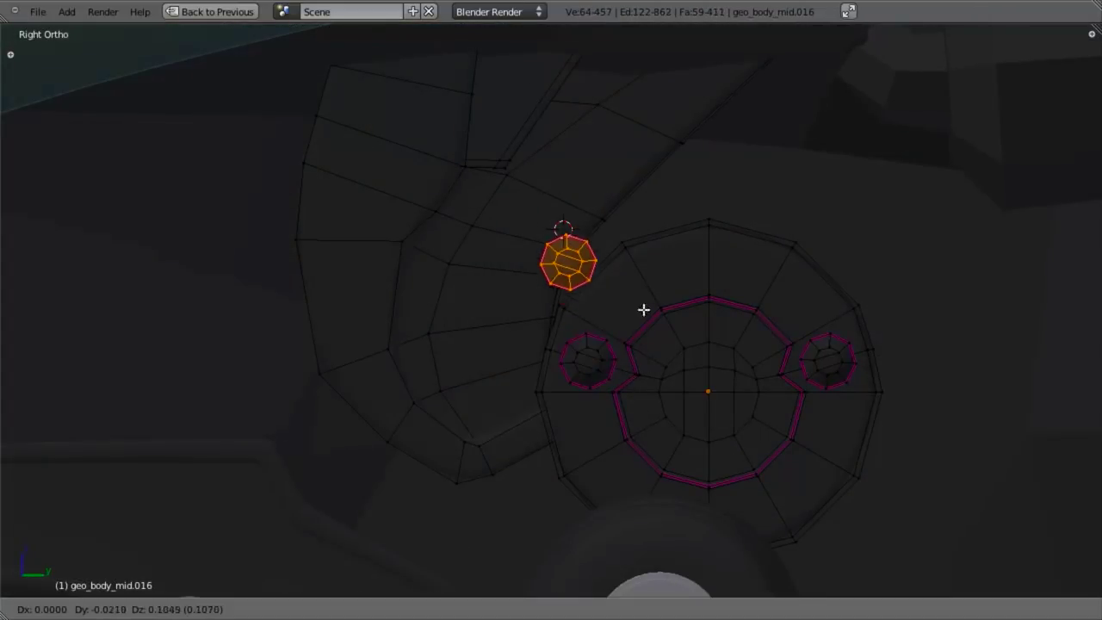
click(669, 216)
key(z)
key(g)
click(691, 310)
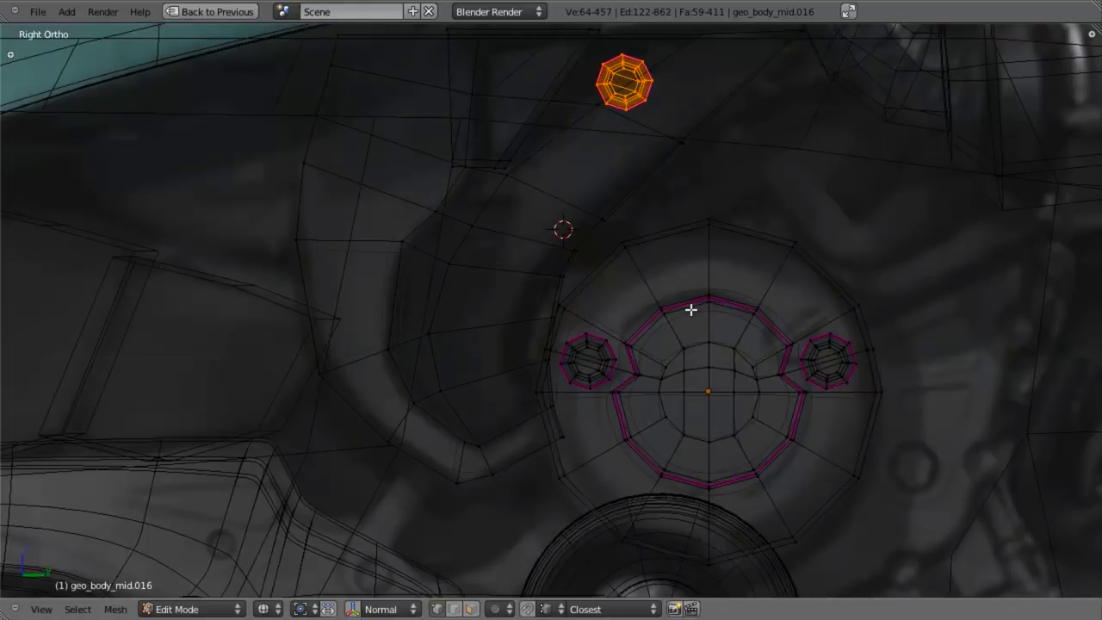
Step: Scale down the copied bolt on the panel's rear arm and move it inward about 0.033 along X against the panel
key(z)
key(s)
click(687, 227)
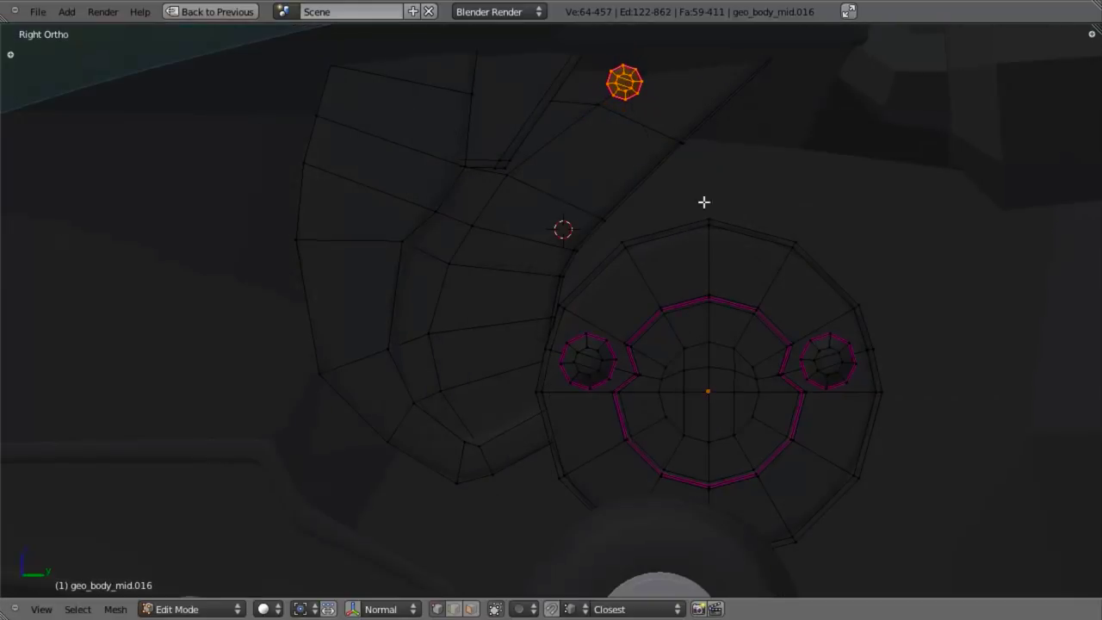
middle_drag(703, 201, 577, 230)
key(g)
key(x)
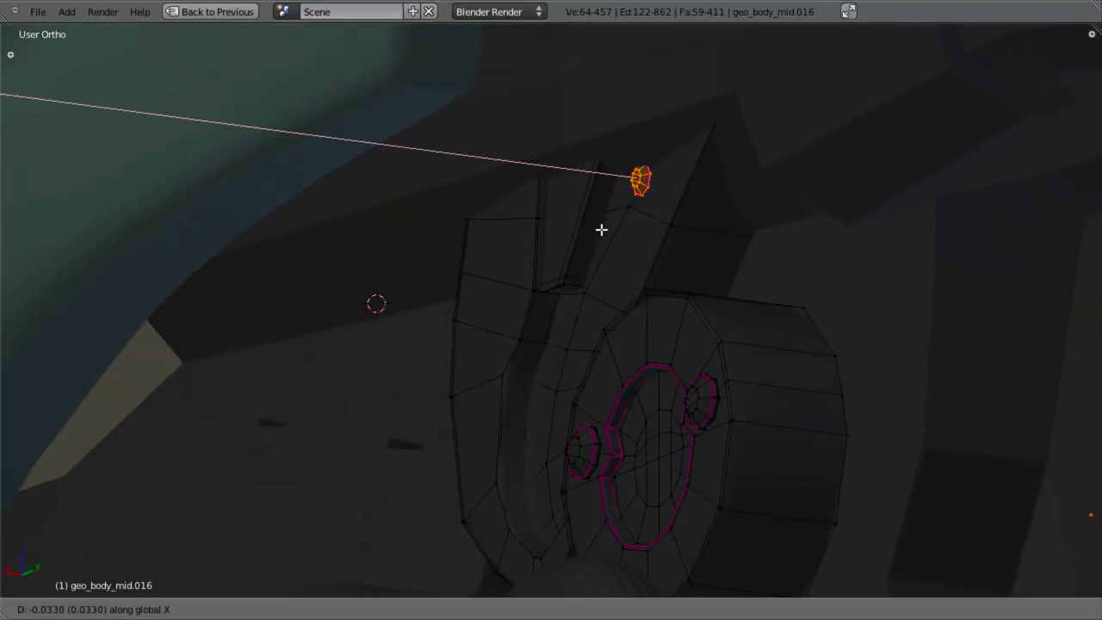
click(598, 227)
middle_drag(640, 280, 564, 274)
key(z)
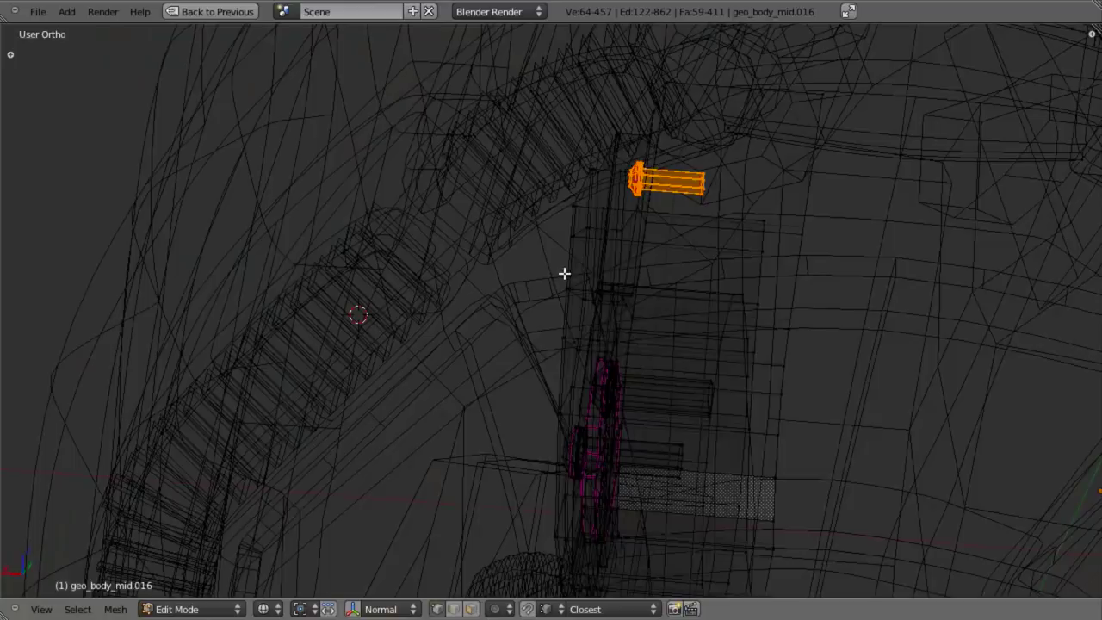
key(KP_1)
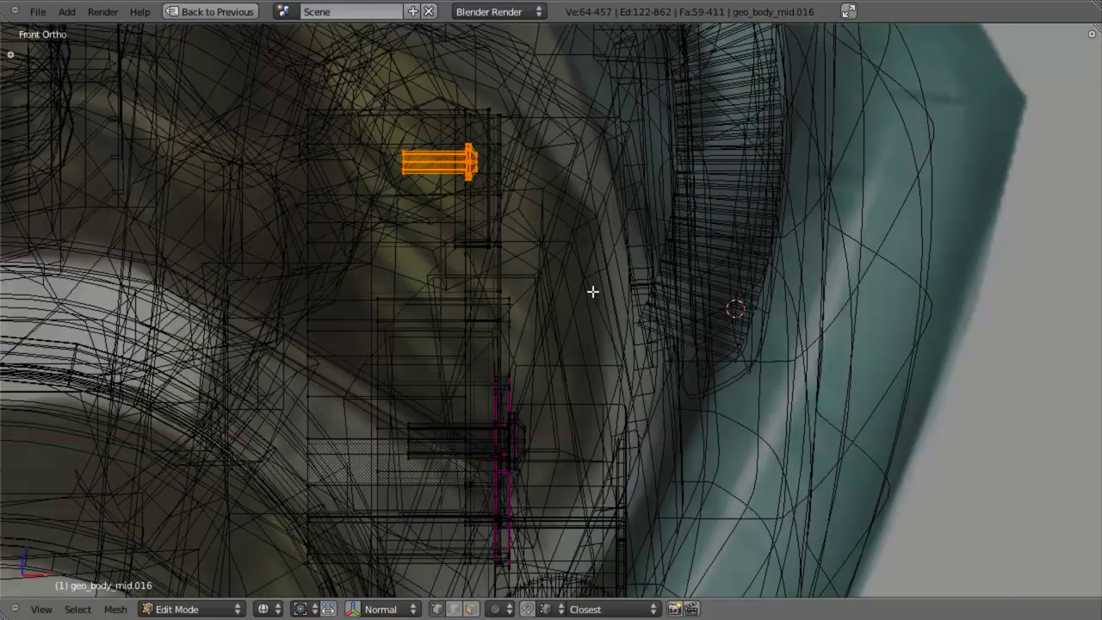
Step: Duplicate the small bolt twice from the side view, placing the copies in a row down the rear arm
key(z)
key(KP_3)
key(shift+d)
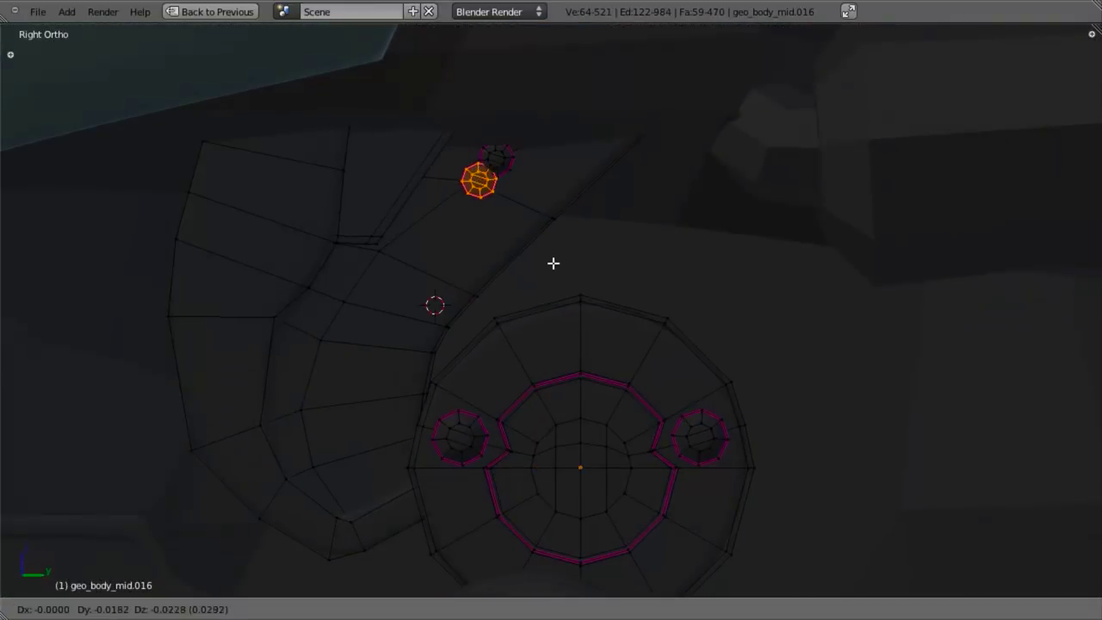
click(522, 296)
key(shift+d)
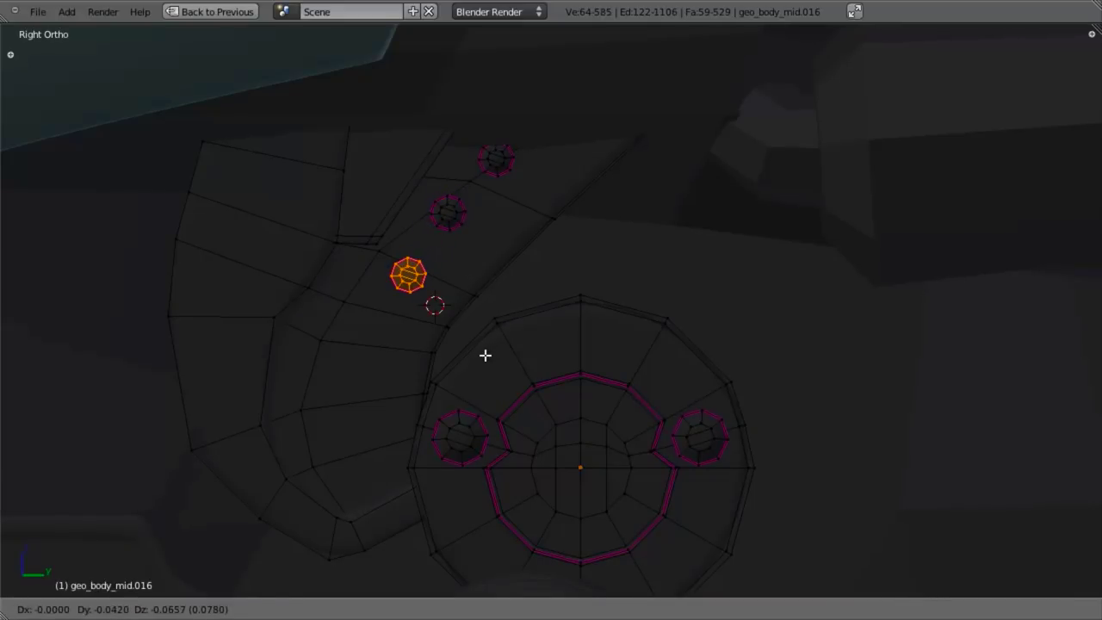
click(484, 353)
key(z)
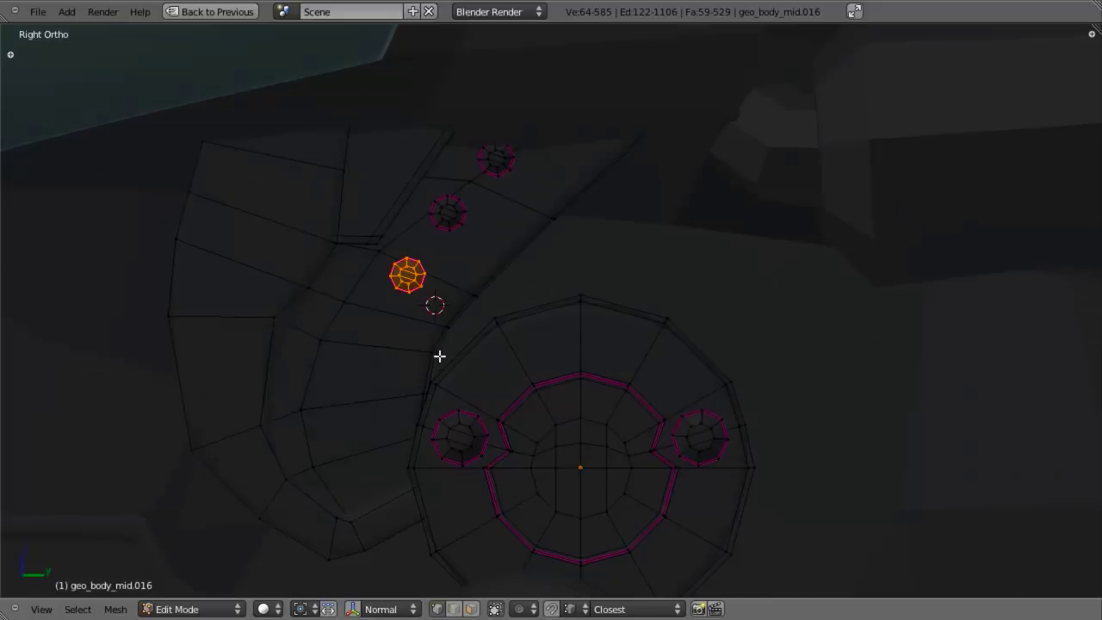
Step: Examine the three bolts in Object Mode and compare the panel with the concept art in wireframe
shift+middle_drag(439, 356, 573, 383)
key(Tab)
scroll(555, 369, down, 4)
scroll(555, 369, up, 5)
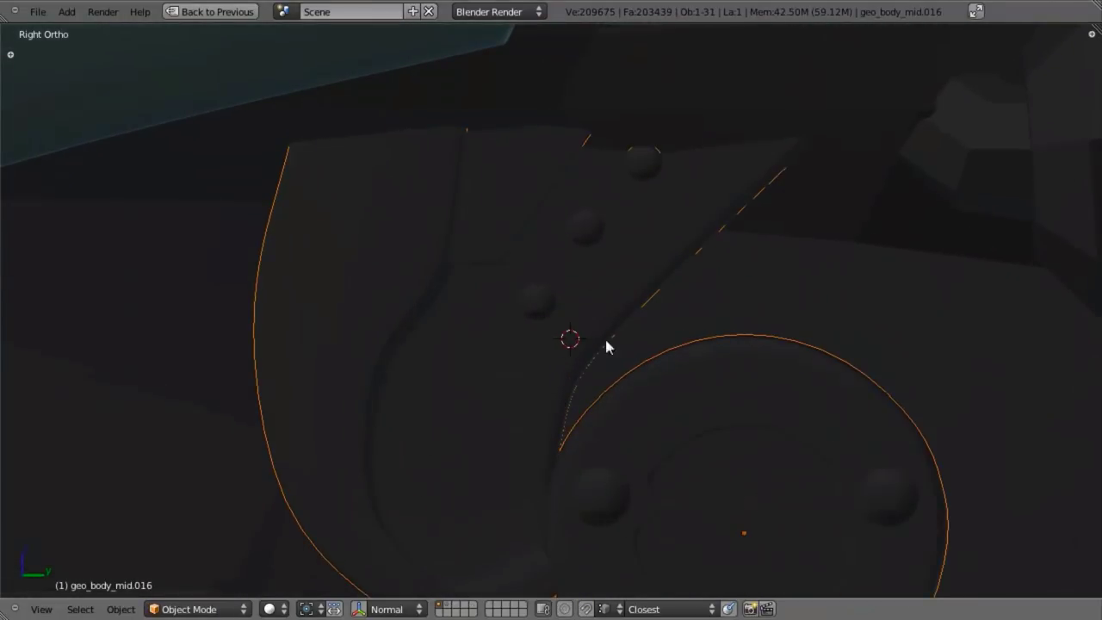
key(Tab)
key(a)
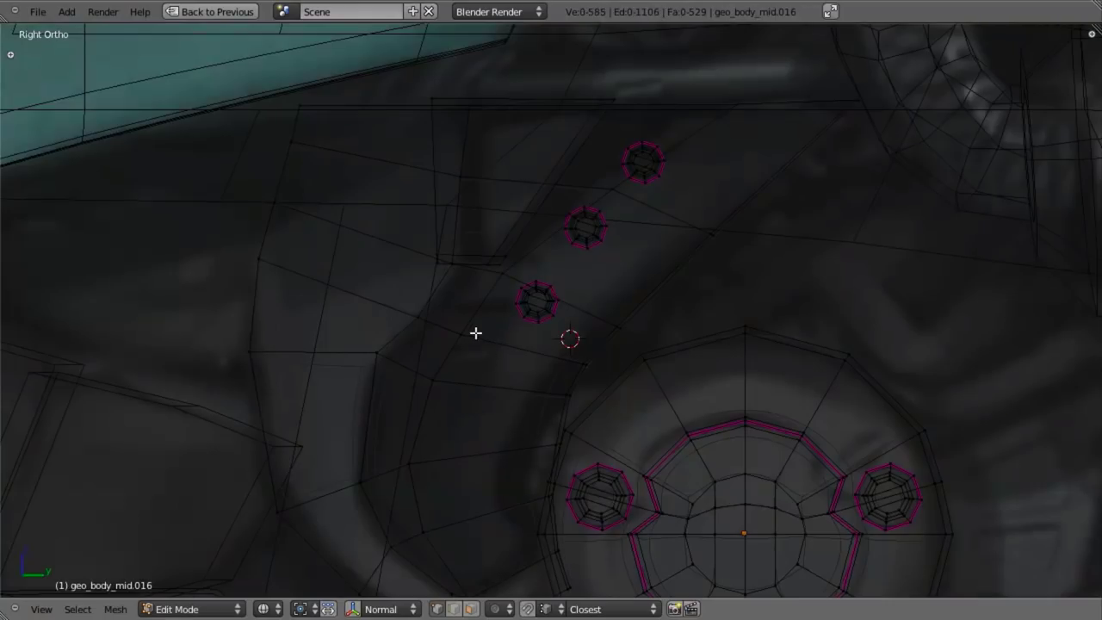
key(z)
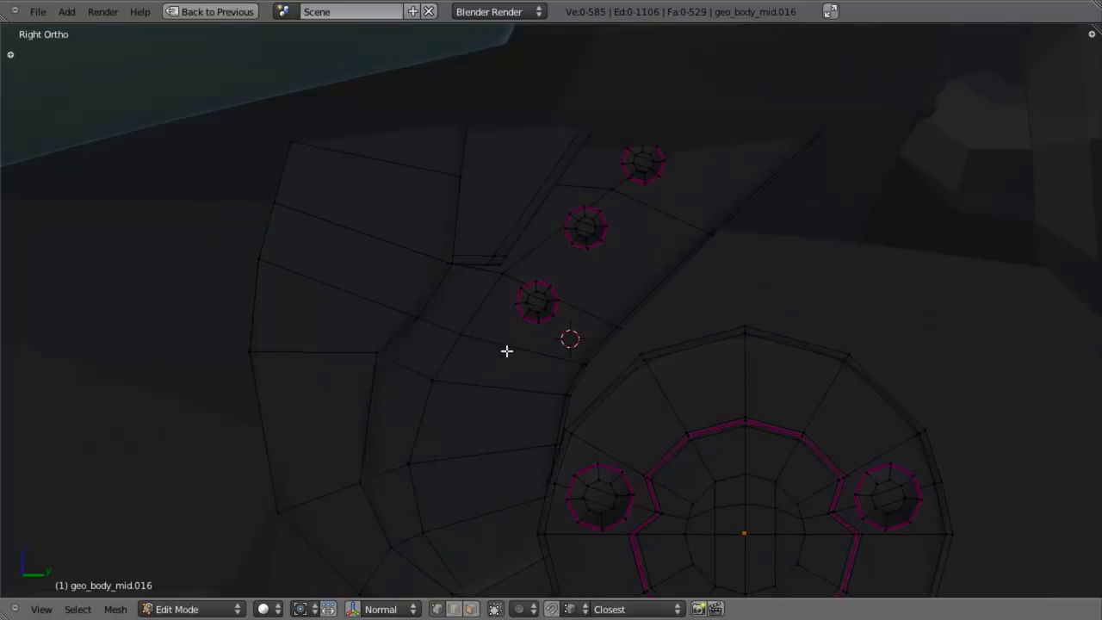
key(z)
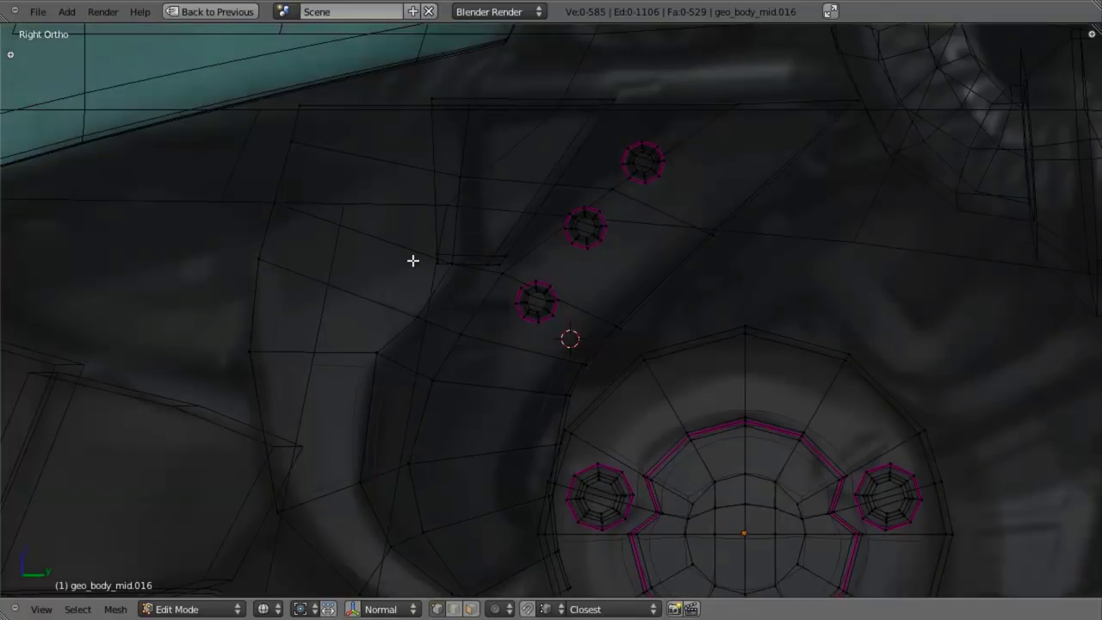
Step: Duplicate only the four faces along the wedge's bottom edge and place the copy below the wedge on the curved panel
key(b)
drag(413, 260, 517, 273)
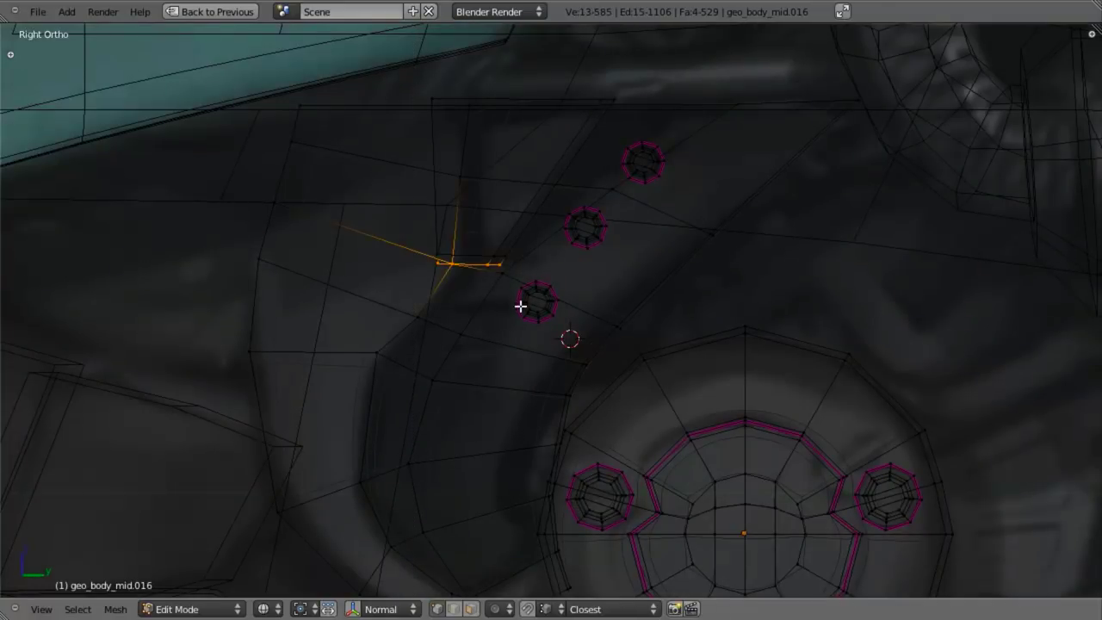
middle_drag(519, 306, 479, 287)
scroll(676, 462, up, 6)
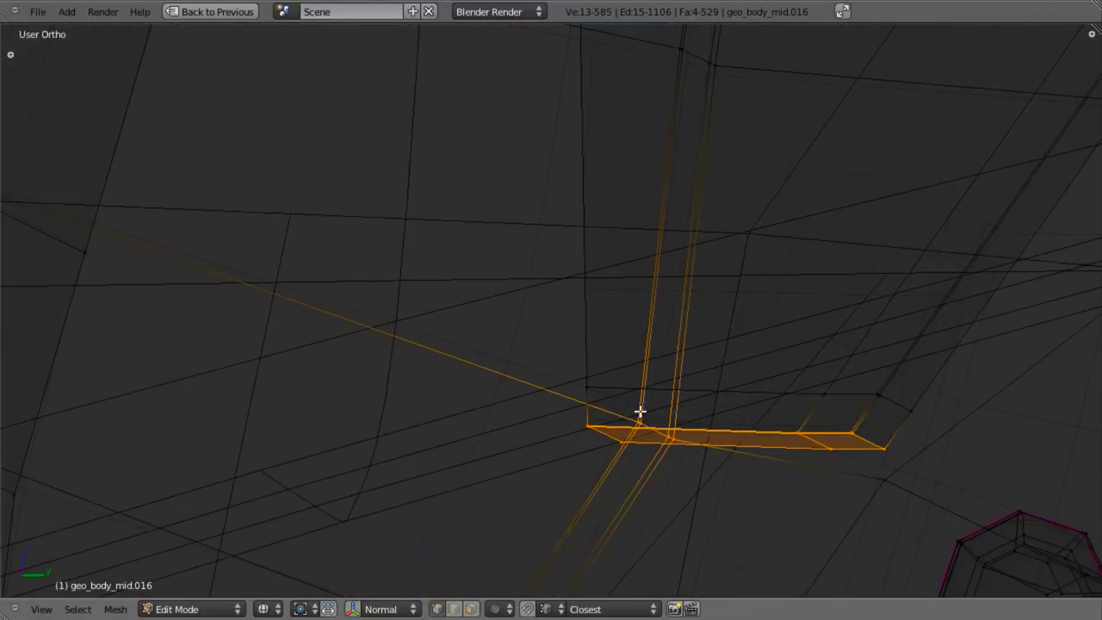
key(b)
middle_drag(629, 397, 681, 459)
key(KP_3)
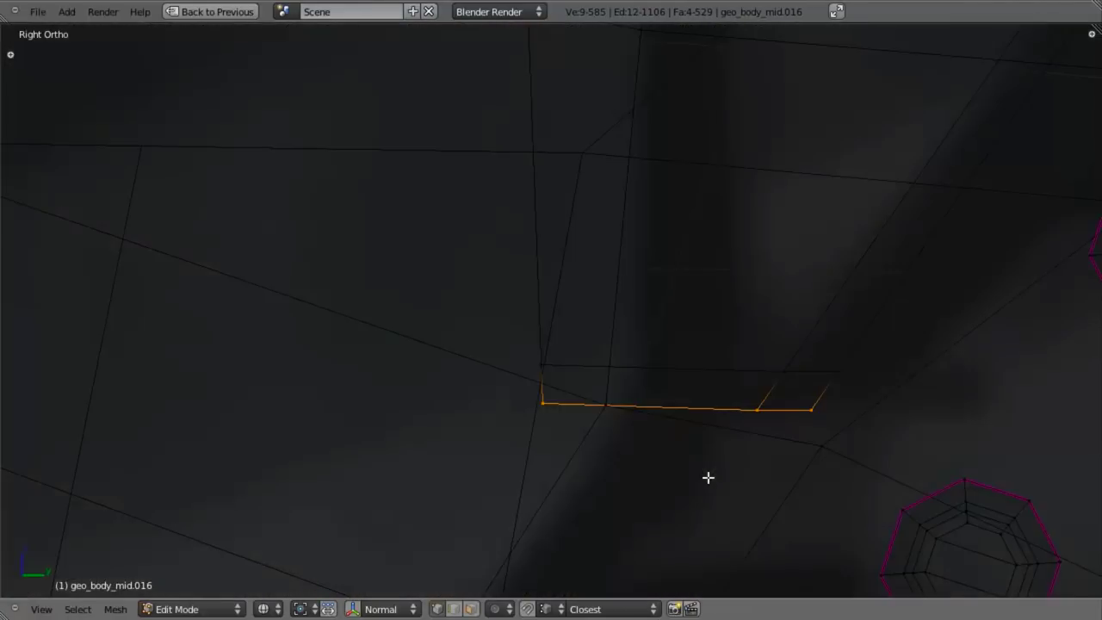
scroll(720, 456, down, 5)
key(shift+d)
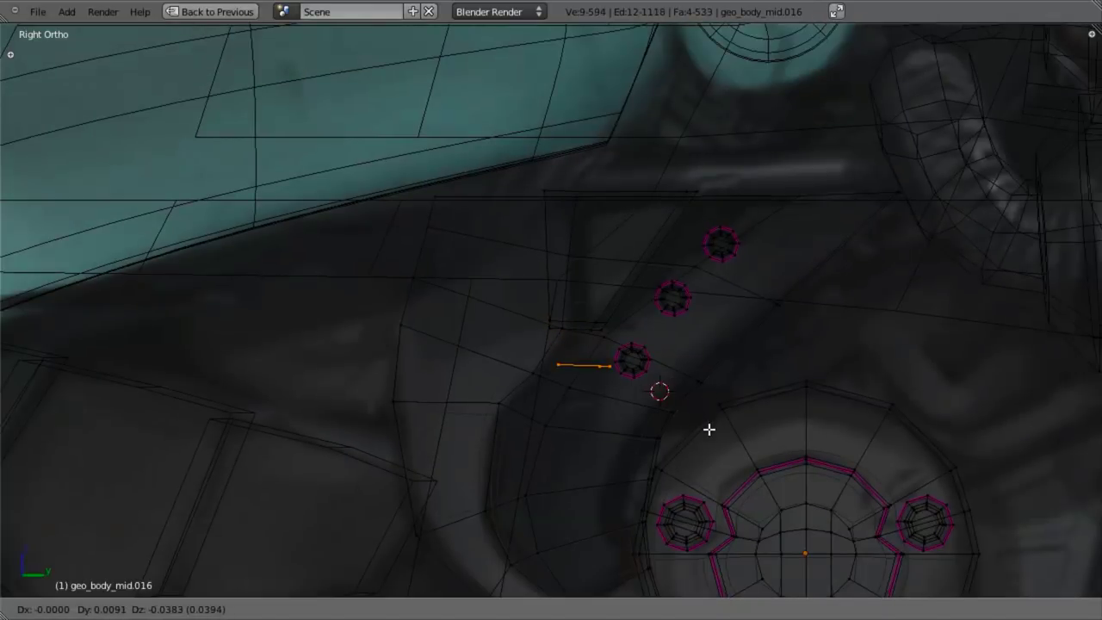
click(664, 452)
Step: Lengthen the duplicated strip by moving its rear end backward, then flatten the whole strip by scaling Z to 0
key(z)
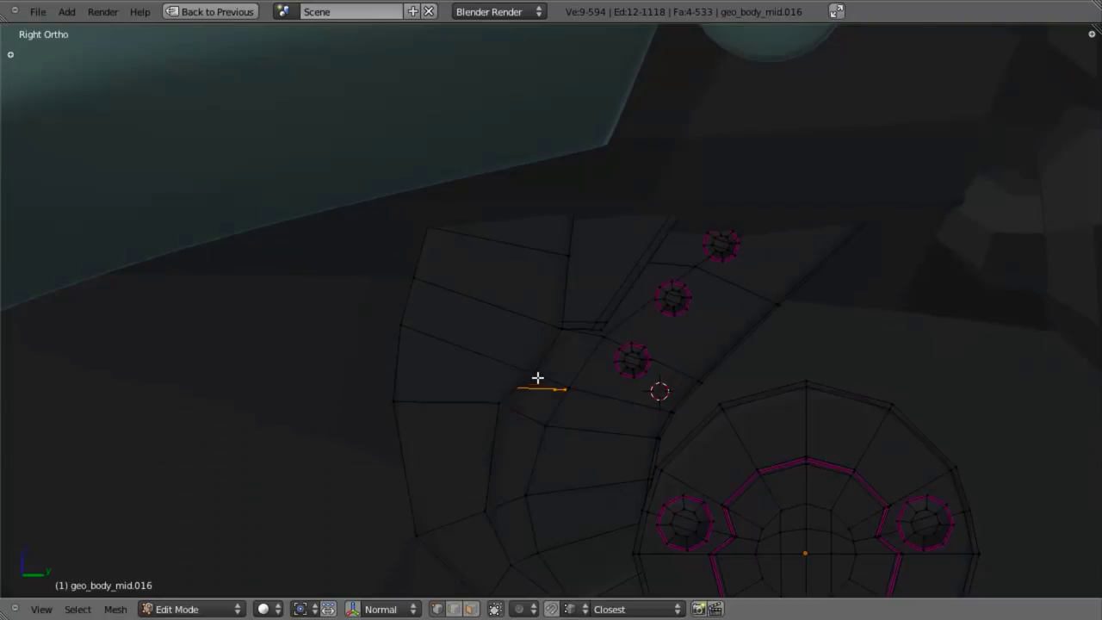
key(z)
key(b)
middle_drag(528, 322, 465, 427)
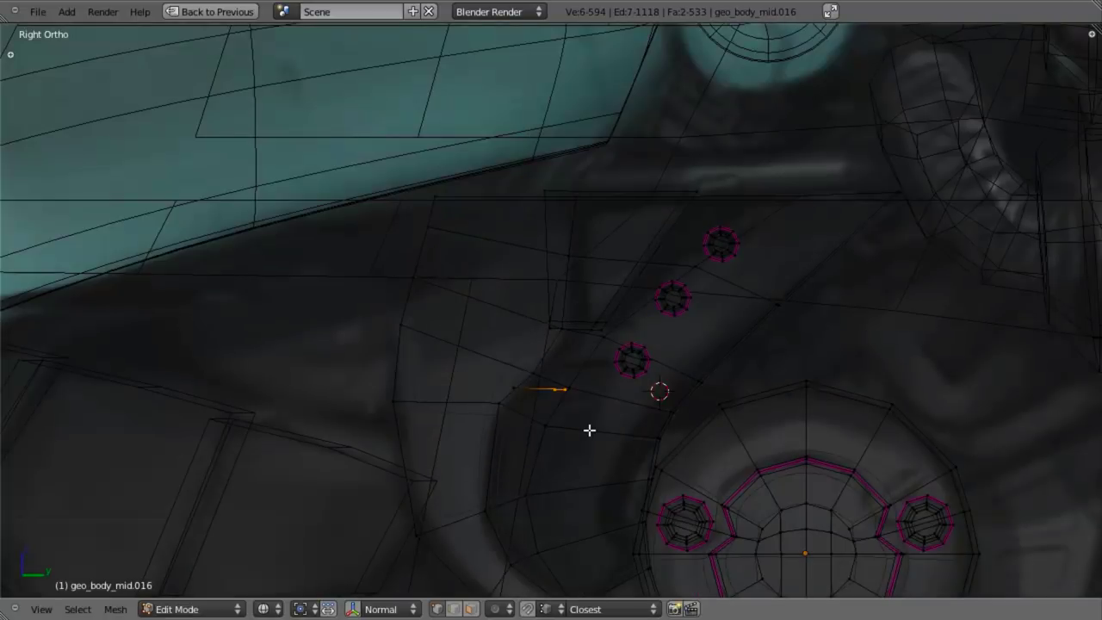
key(g)
click(625, 427)
key(ctrl+KP_Add)
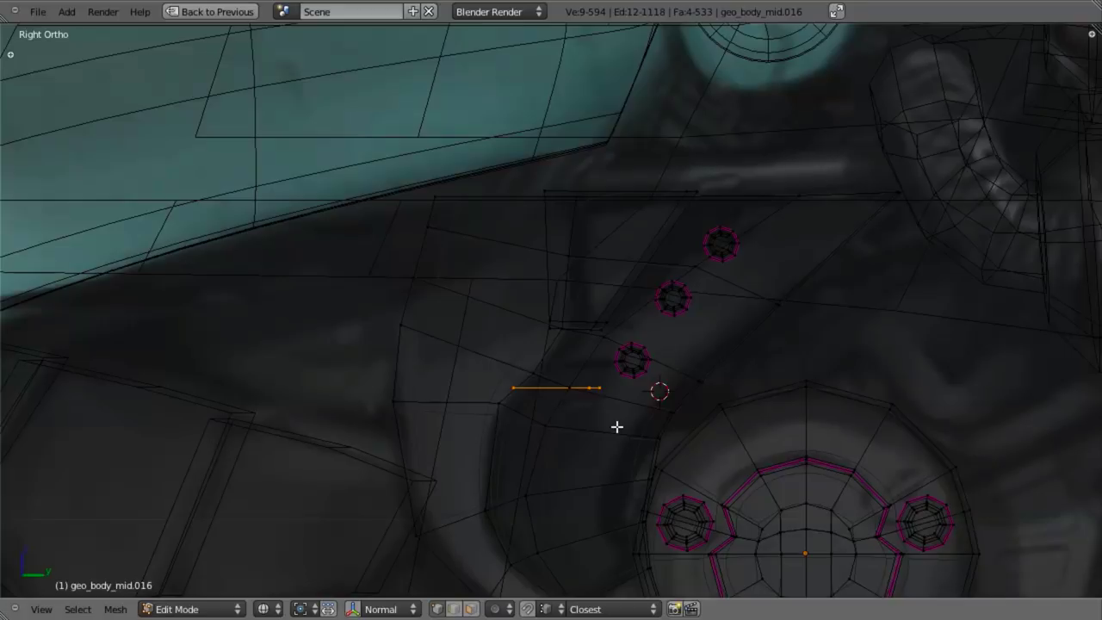
key(s)
key(z)
key(0)
key(Return)
Step: Extrude the flattened strip slightly downward to form a thin horizontal bar
scroll(616, 426, up, 3)
shift+middle_drag(634, 450, 639, 320)
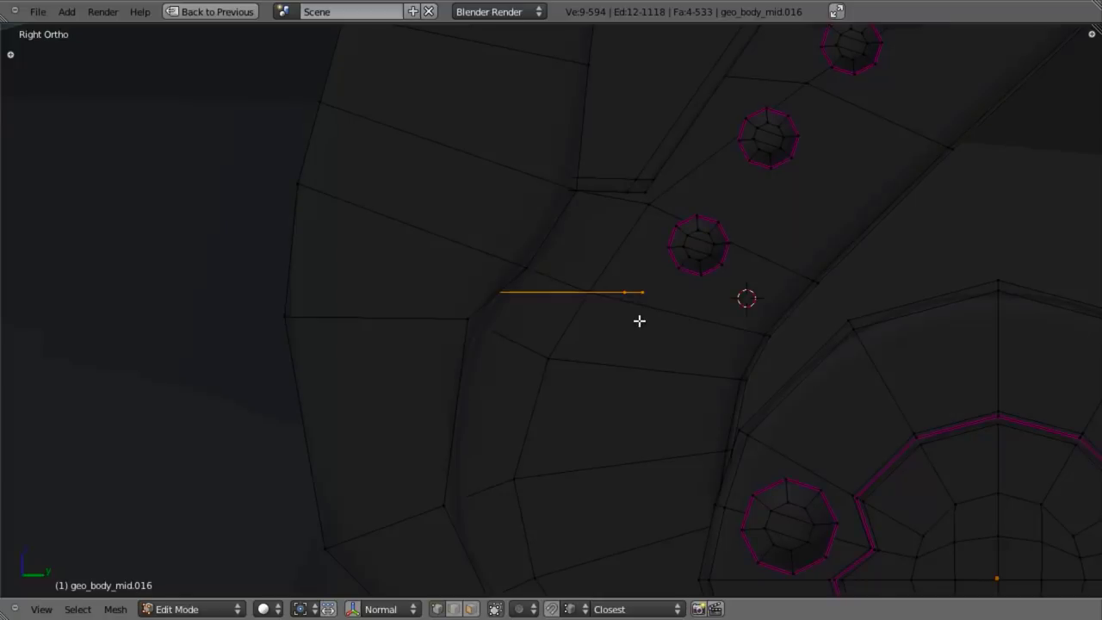
key(e)
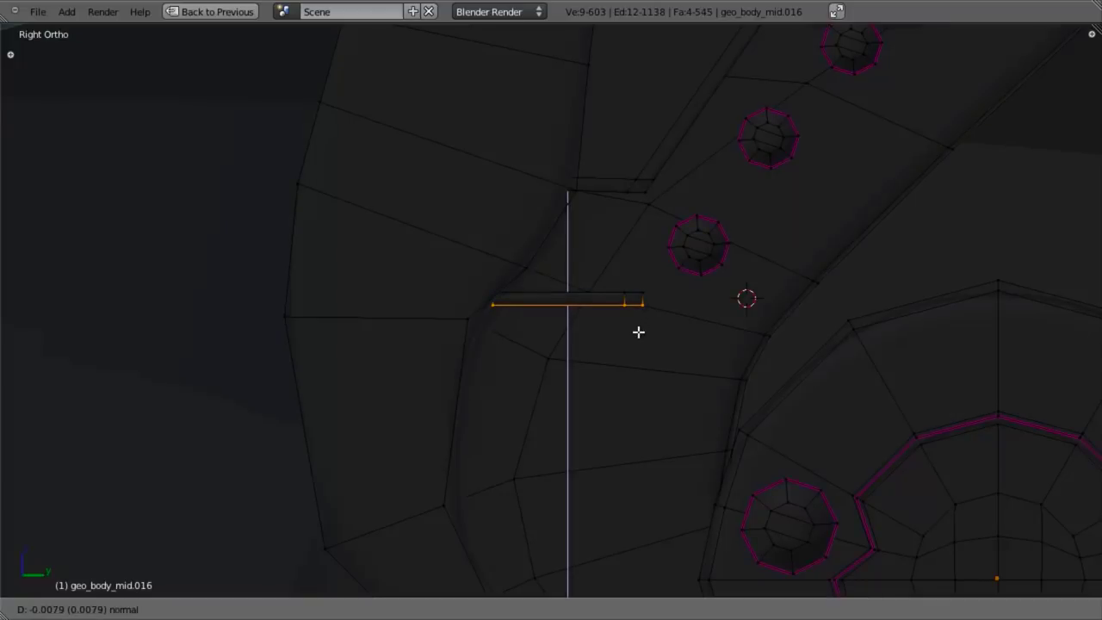
click(630, 336)
key(z)
key(a)
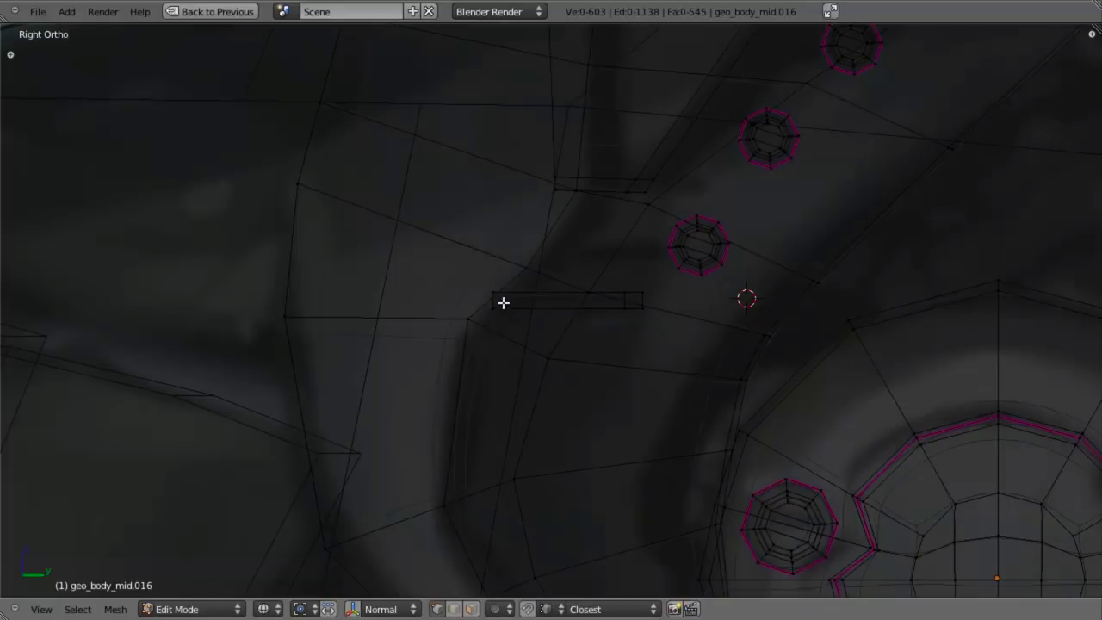
Step: Delete the bar's front end faces and extend that open end forward along Y into the panel's front section
key(b)
drag(489, 275, 522, 364)
key(x)
click(496, 320)
key(b)
drag(479, 270, 496, 344)
key(g)
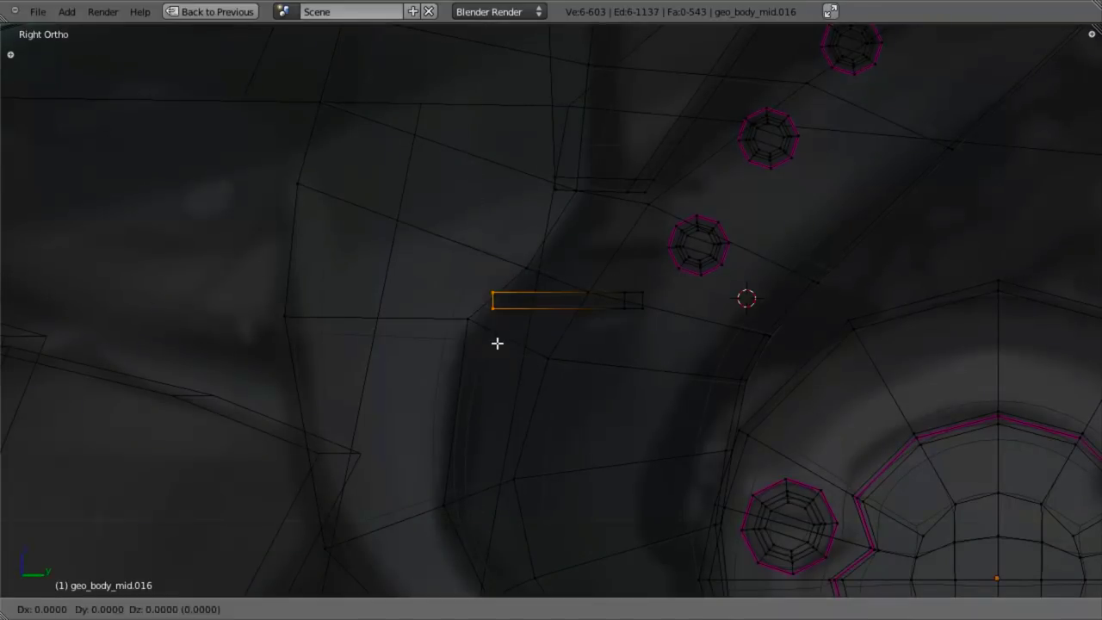
key(y)
click(480, 336)
Step: Delete the hidden back faces of the thin bar
scroll(593, 336, up, 3)
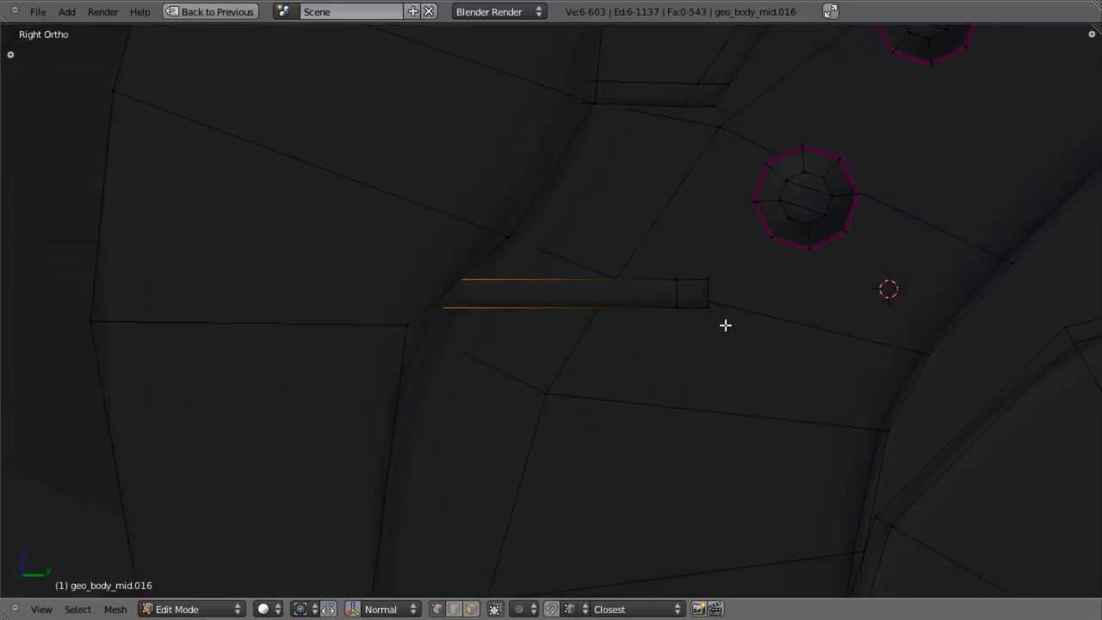
middle_drag(724, 325, 620, 250)
key(a)
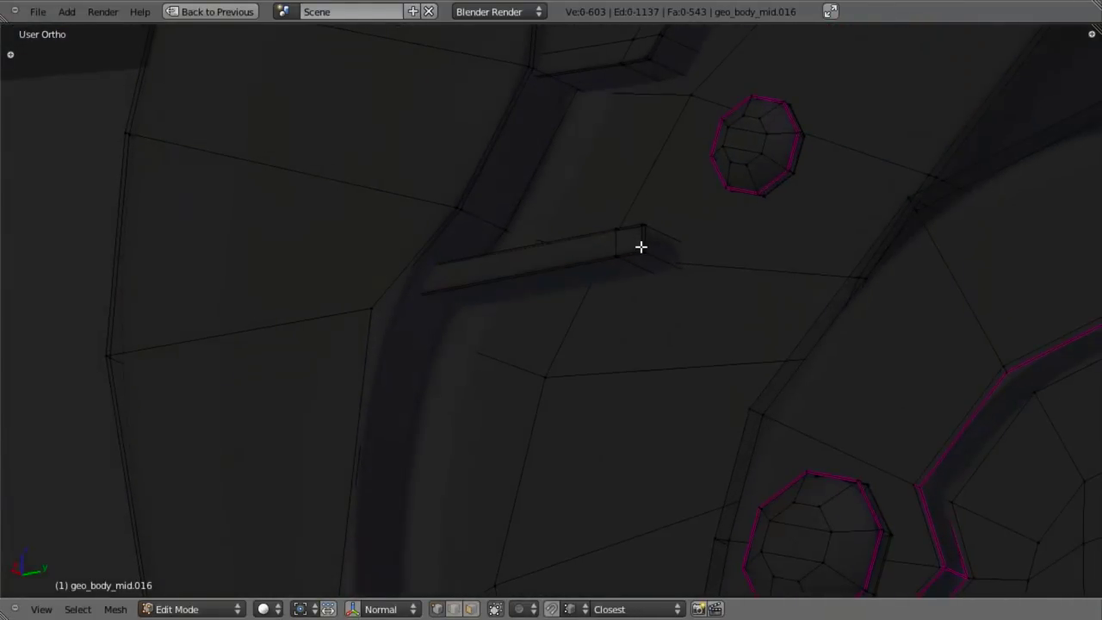
key(x)
key(Escape)
key(z)
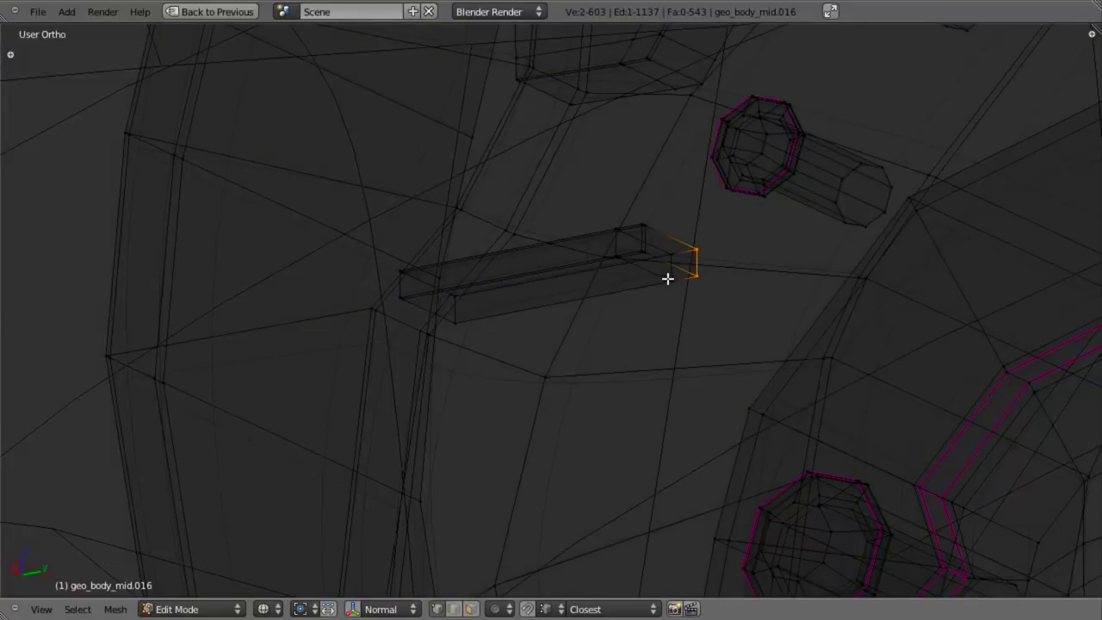
middle_drag(667, 278, 639, 283)
key(b)
drag(651, 233, 698, 328)
key(b)
drag(465, 295, 478, 356)
key(x)
click(478, 355)
Step: Select the edge loop around the bar's open back and move it outward along X to reduce the bar's depth
alt+right_click(615, 301)
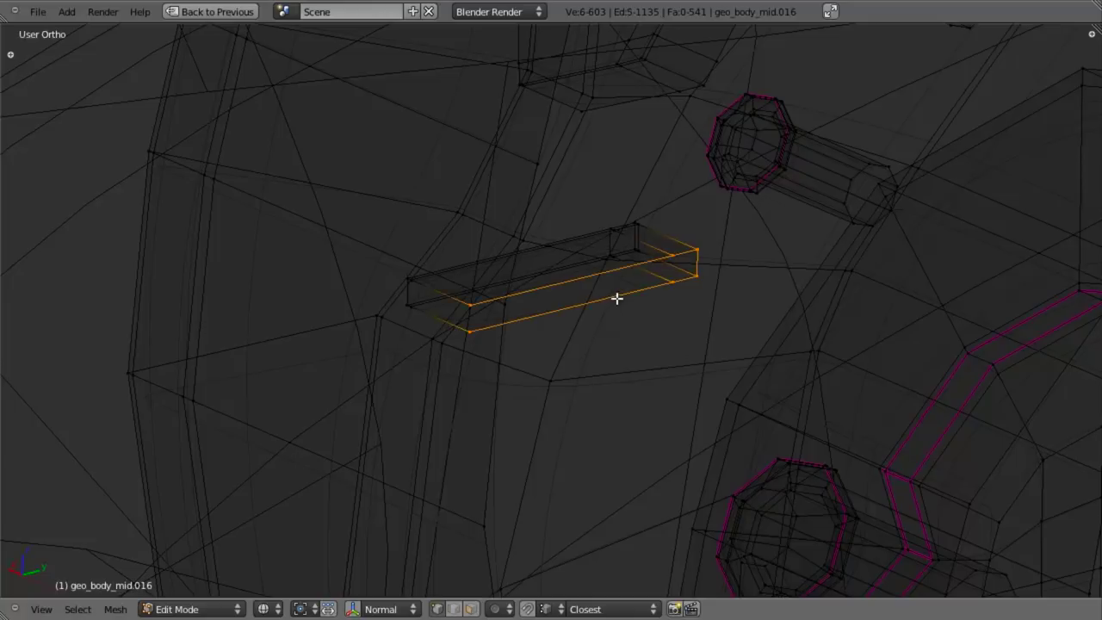
key(z)
key(g)
key(x)
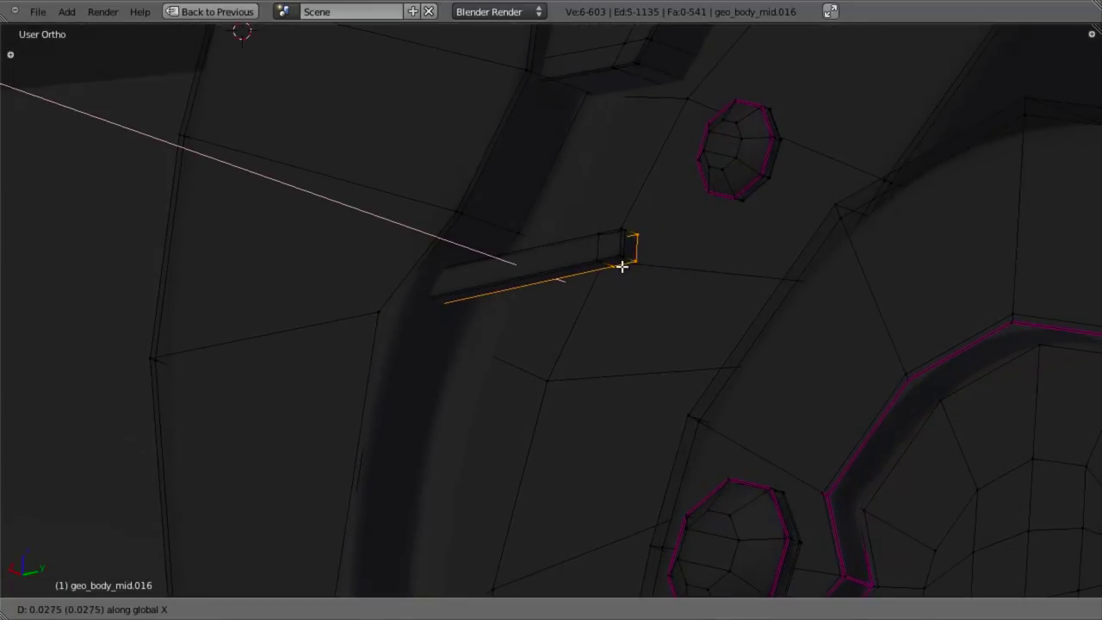
click(633, 275)
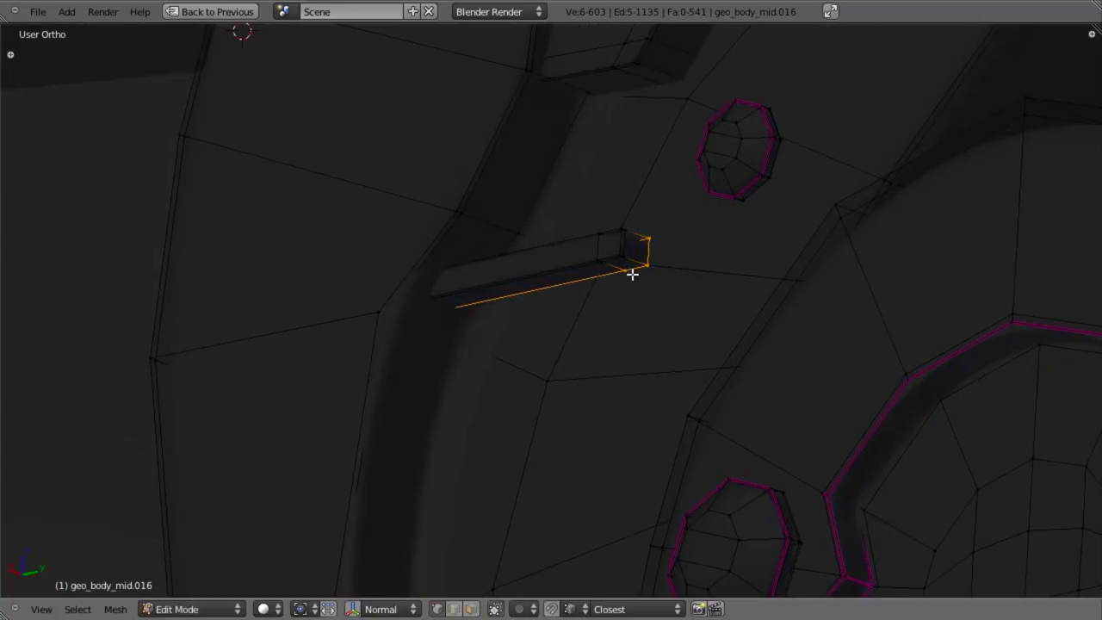
Step: Select the entire linked bar and move it inward about 0.018 along X so it sits closer to the panel
key(ctrl+l)
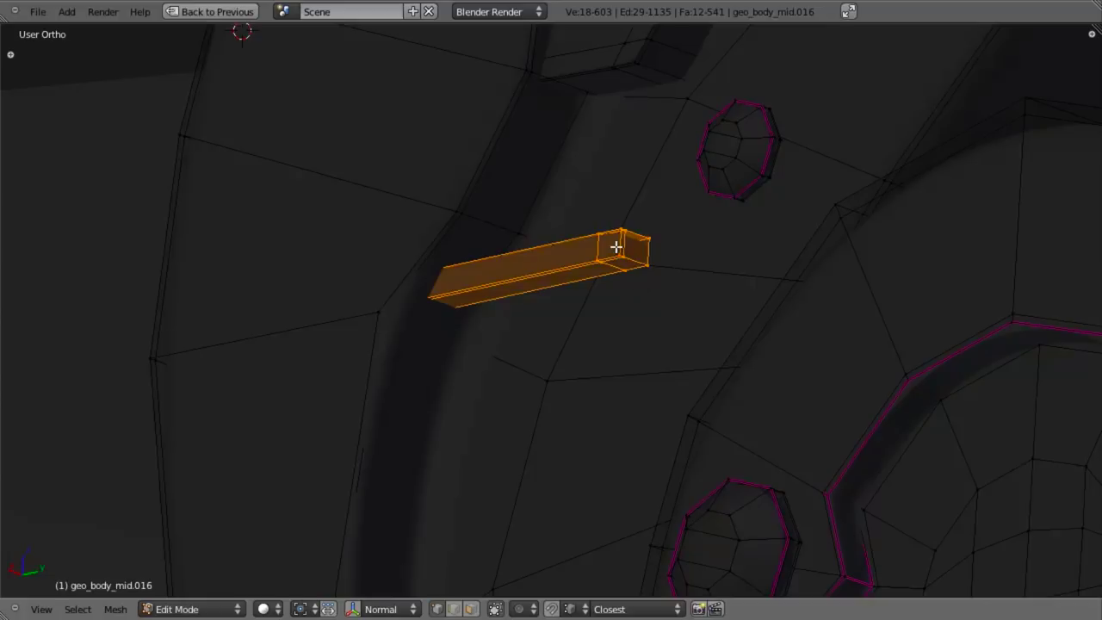
key(g)
key(x)
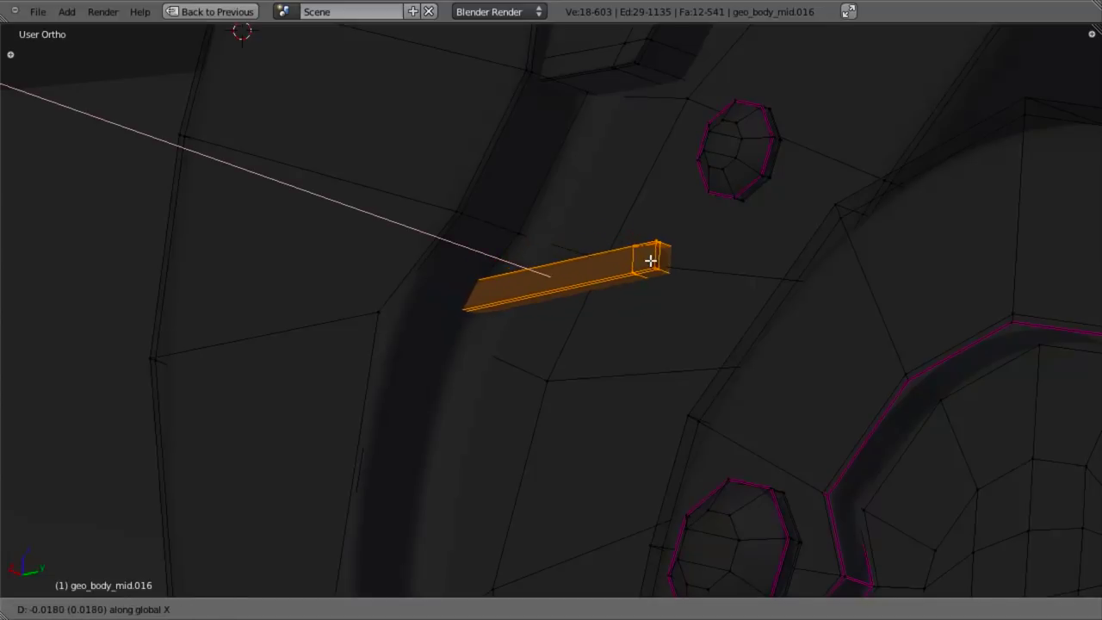
click(650, 262)
mouse_move(654, 283)
middle_down()
mouse_move(678, 234)
mouse_move(637, 253)
mouse_move(637, 295)
middle_up()
key(z)
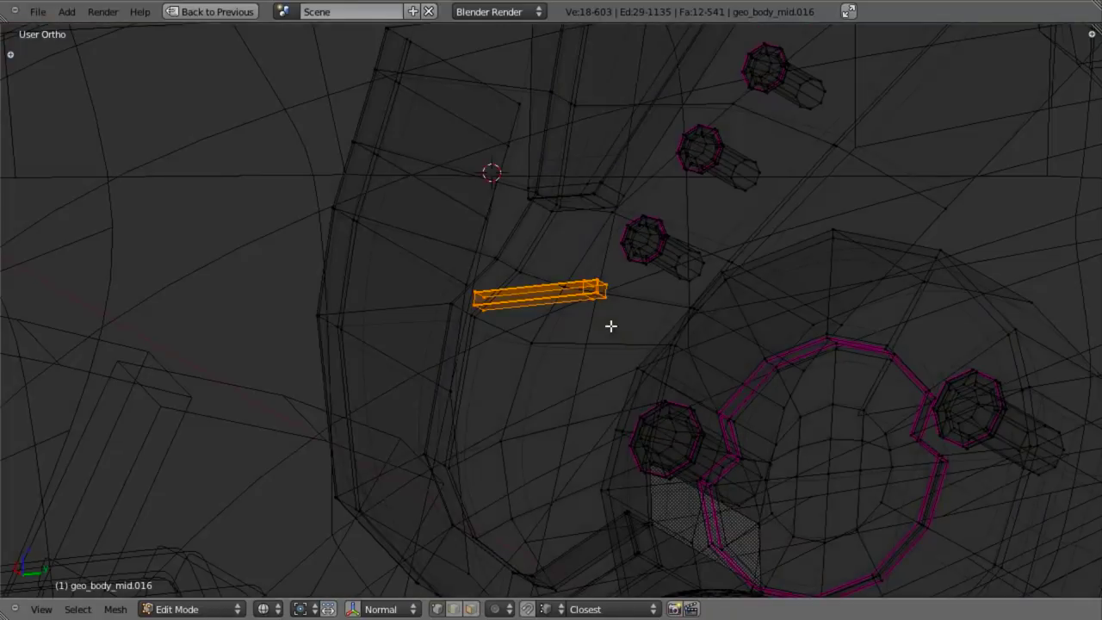
Step: Duplicate the thin bar twice down the curved panel in the right view, spacing the copies about 0.05 apart vertically
key(z)
key(KP_3)
key(g)
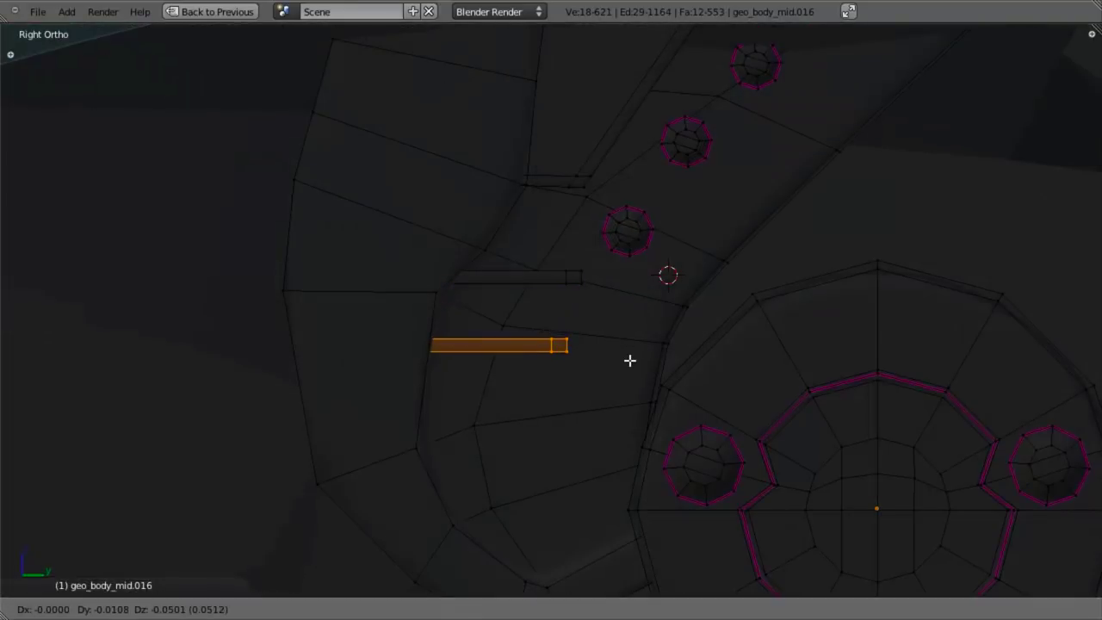
click(629, 360)
key(shift+d)
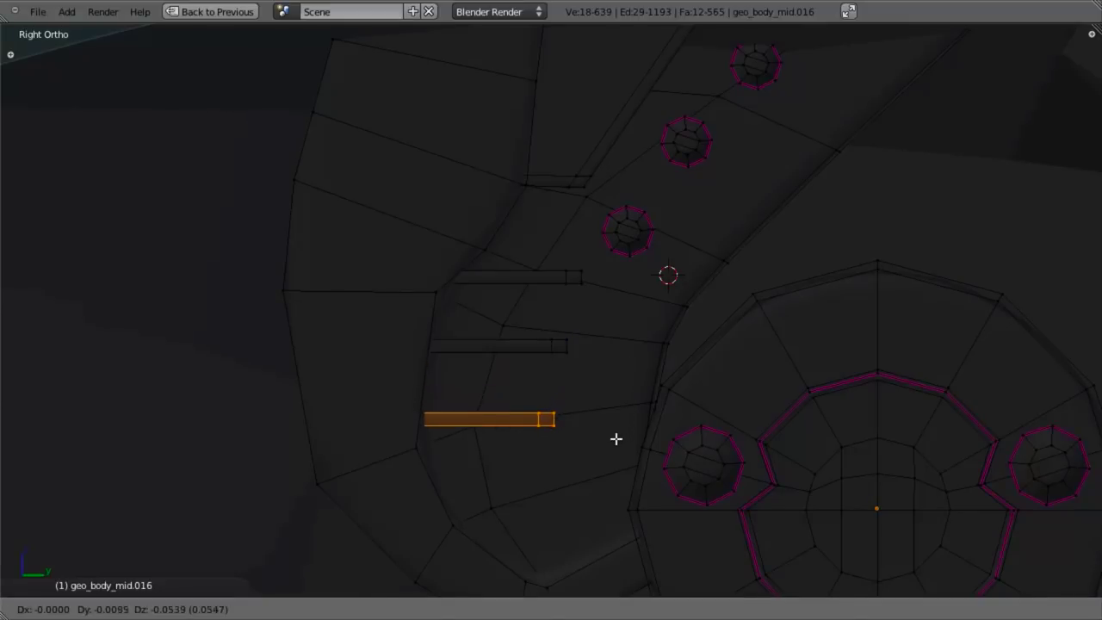
click(614, 452)
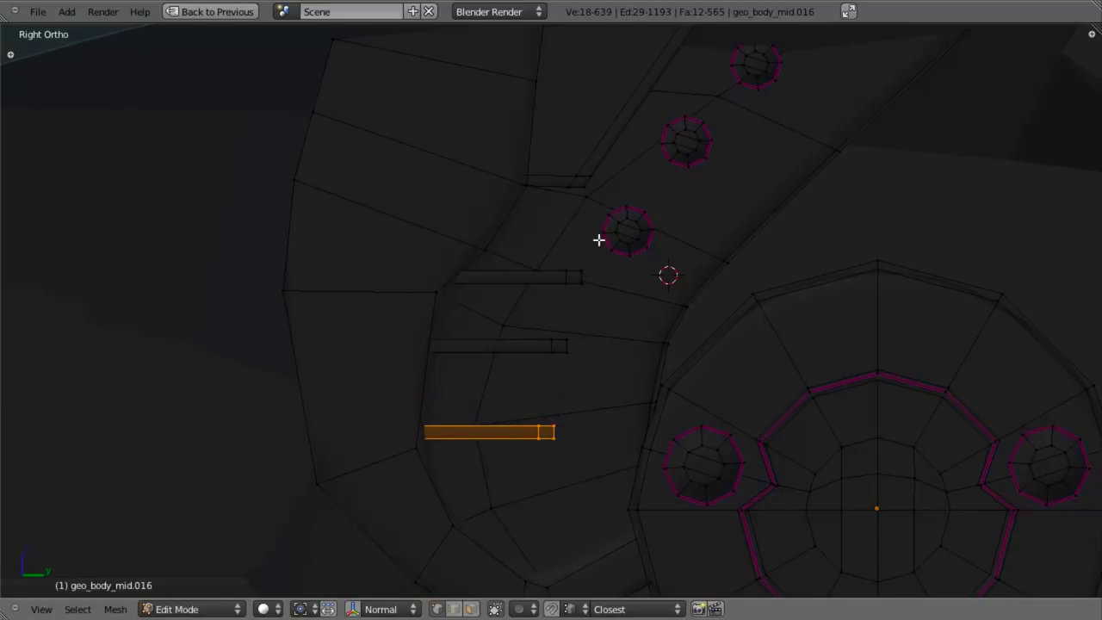
key(g)
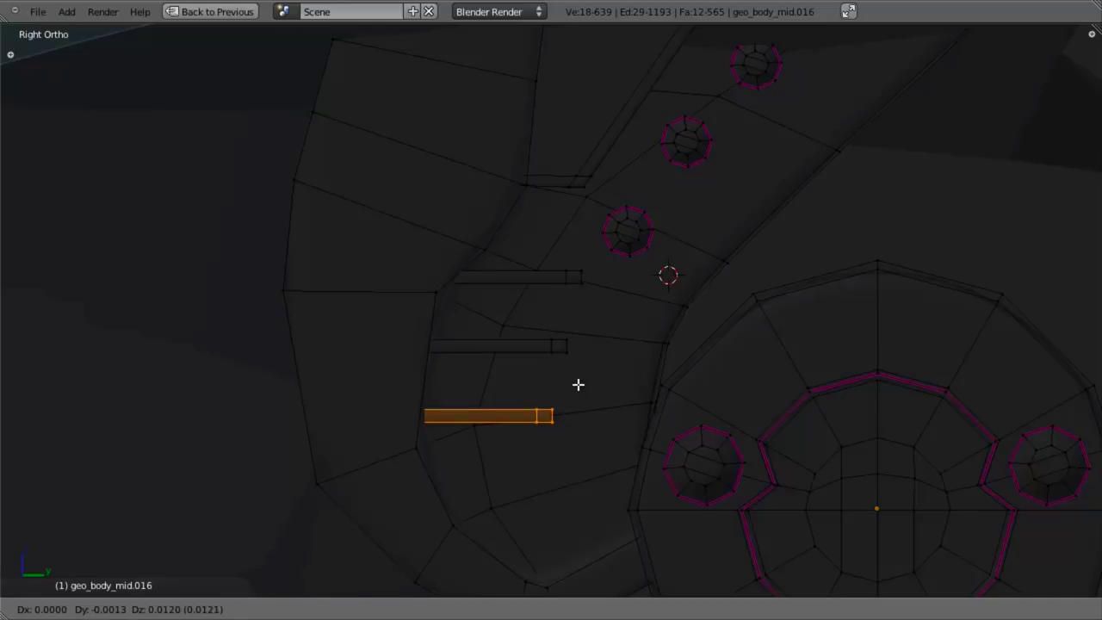
click(577, 387)
Step: Rotate the lowest bar by about -10.5° and the middle bar by about 9° to start fanning them along the curve
shift+middle_drag(624, 484, 646, 407)
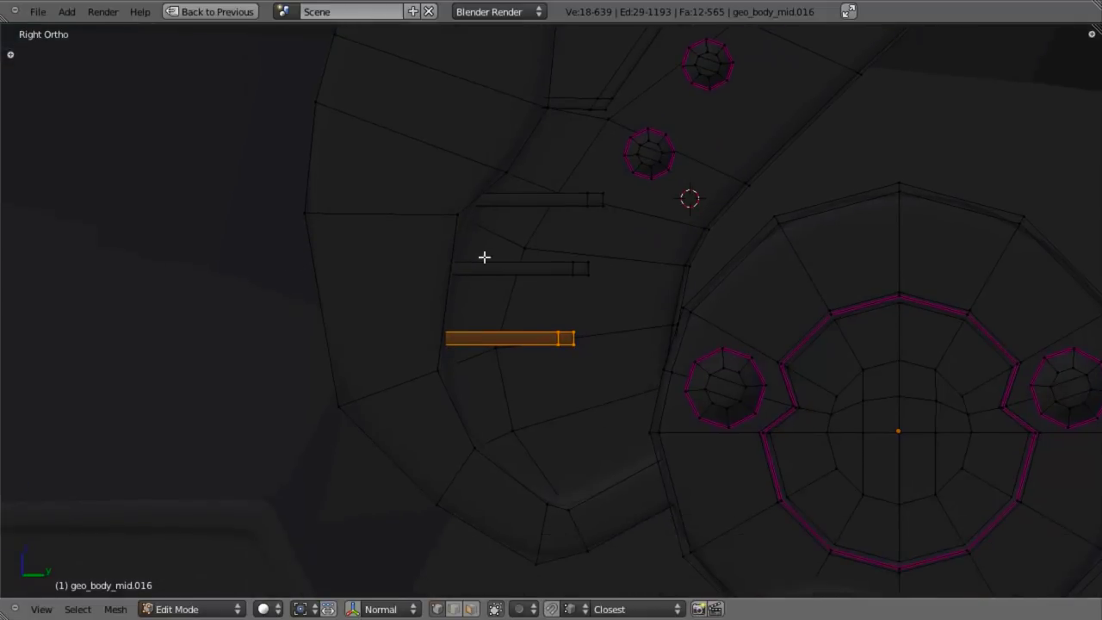
key(r)
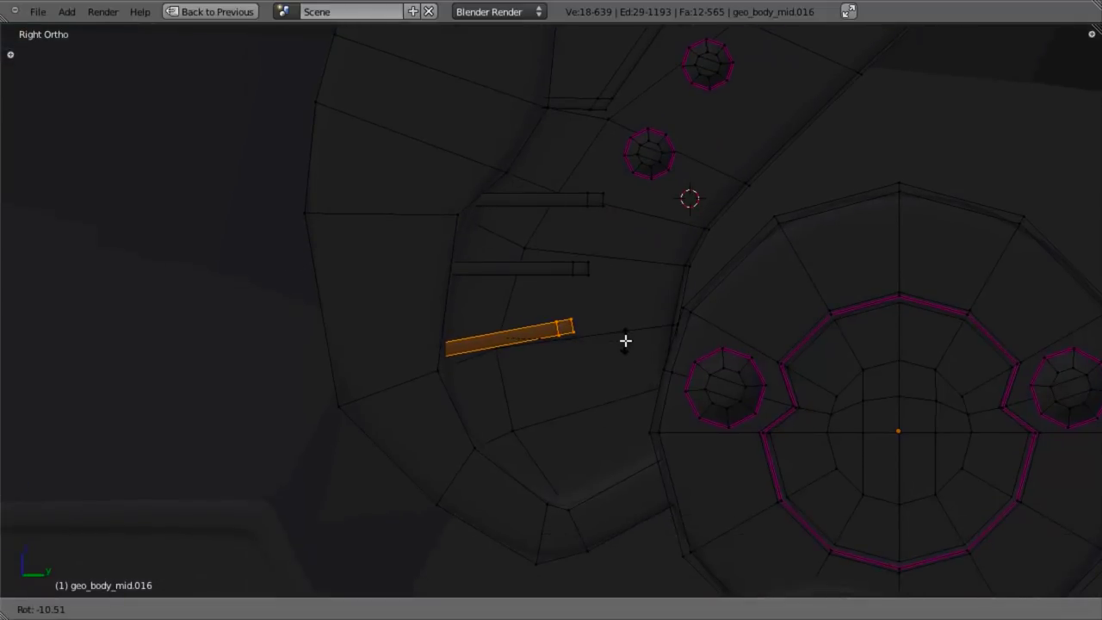
click(627, 345)
key(a)
key(l)
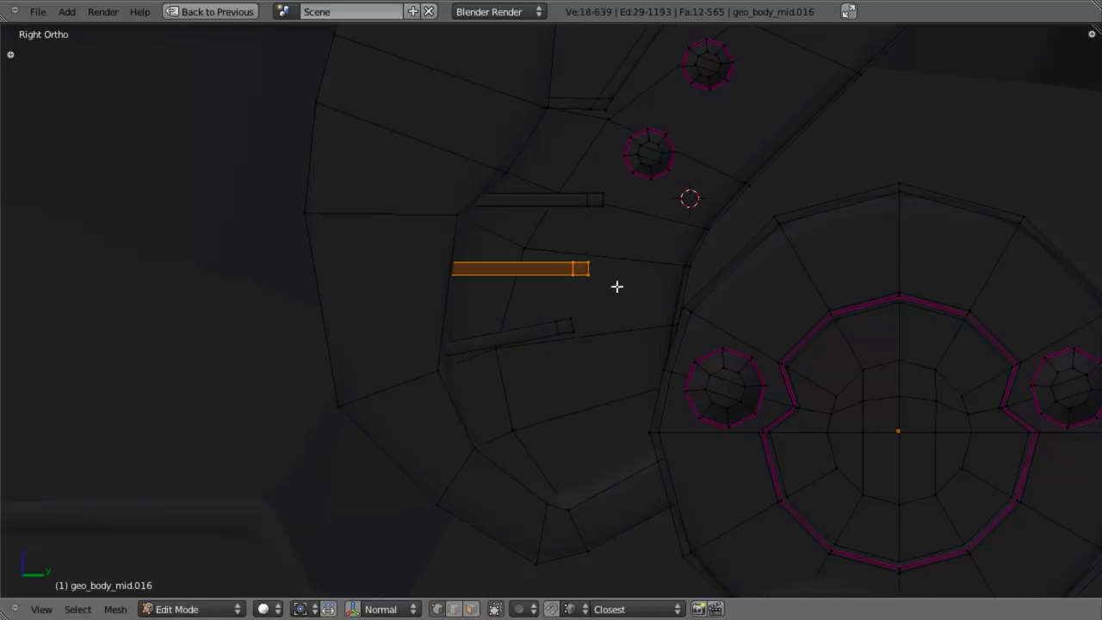
key(r)
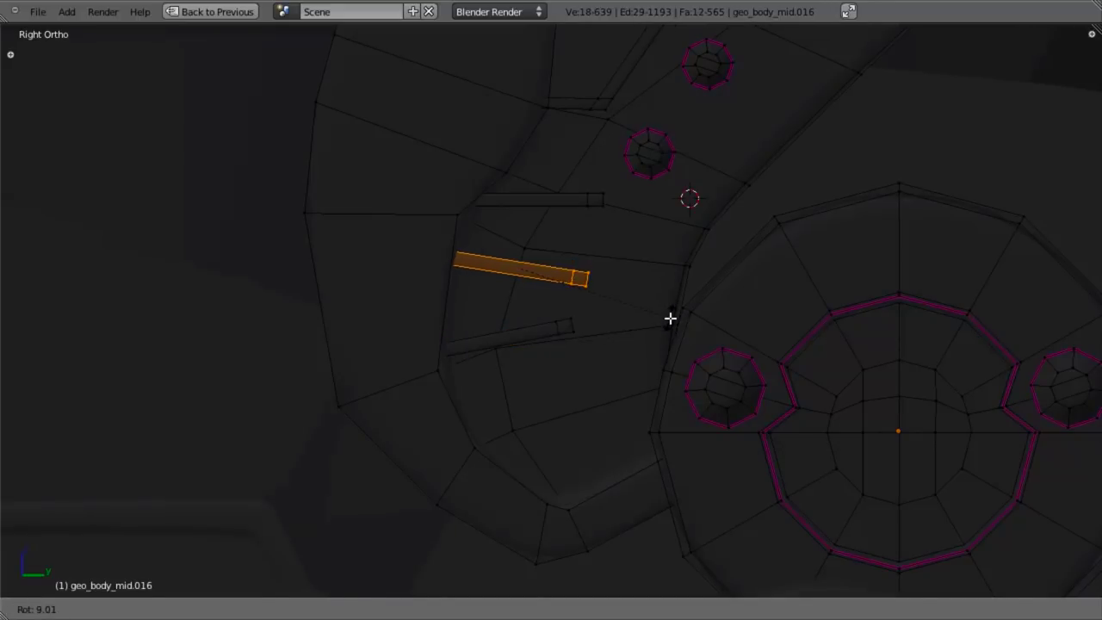
click(671, 315)
Step: Tilt the top bar's rear end downward to follow the fan, and slide the middle bar slightly toward the panel's front section
key(a)
key(l)
key(r)
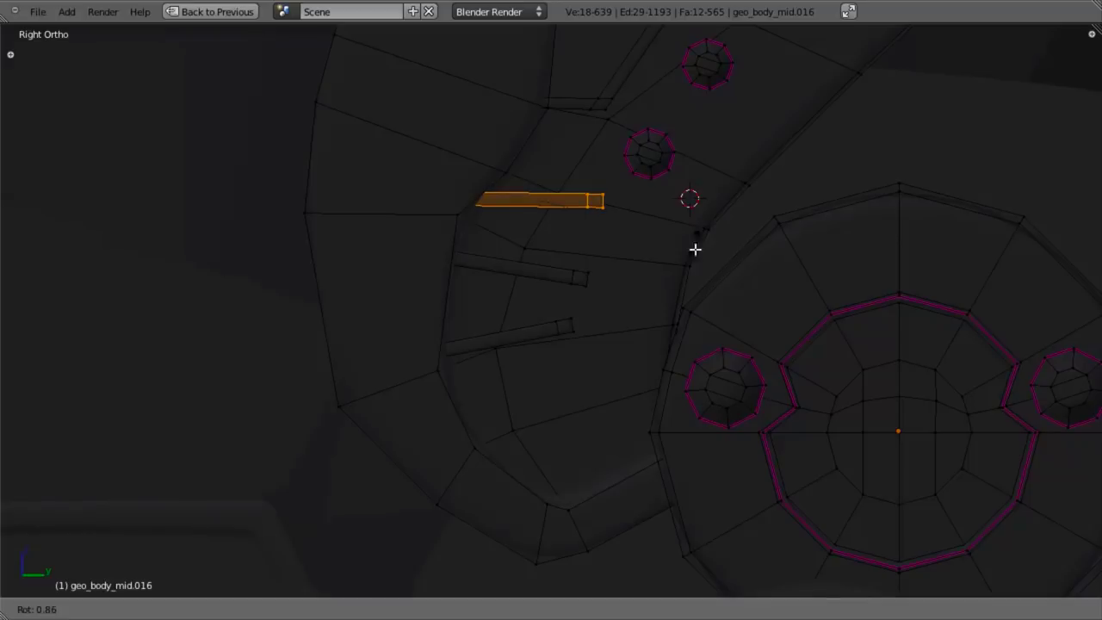
click(606, 293)
key(a)
key(l)
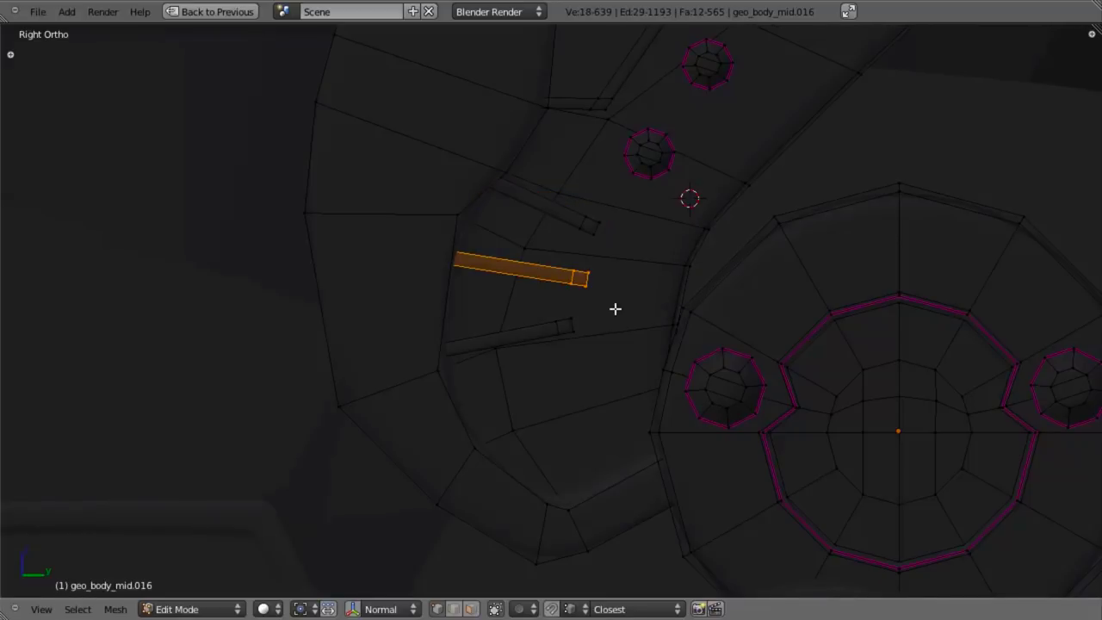
key(g)
key(Escape)
key(a)
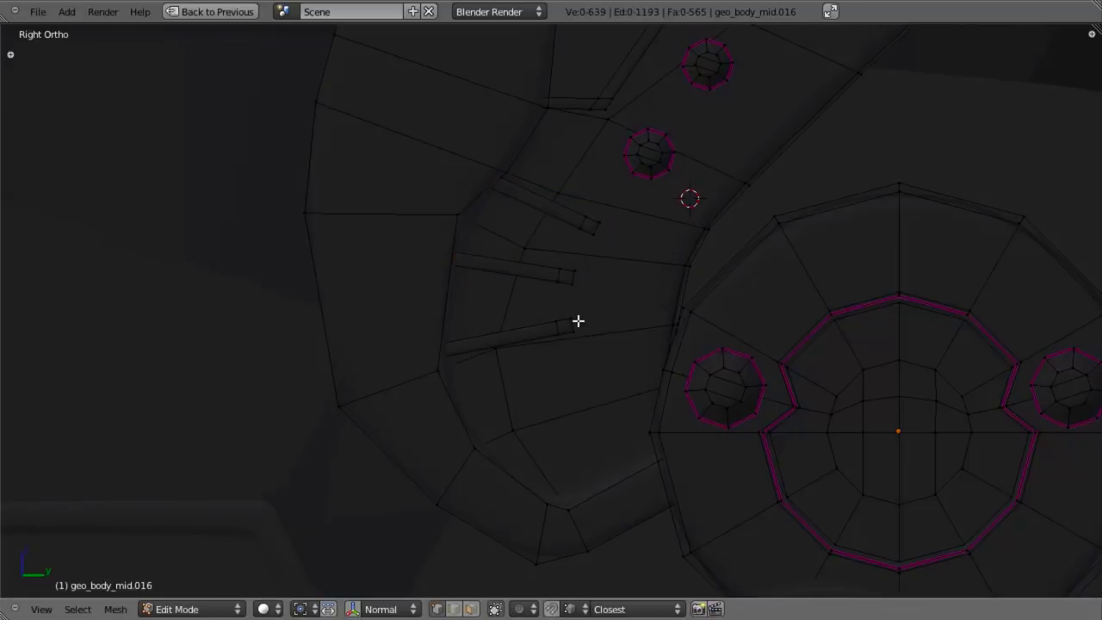
Step: Flatten the lowest bar's tilt slightly, then place a duplicate below it with a steeper tilt
key(l)
key(shift+d)
key(Escape)
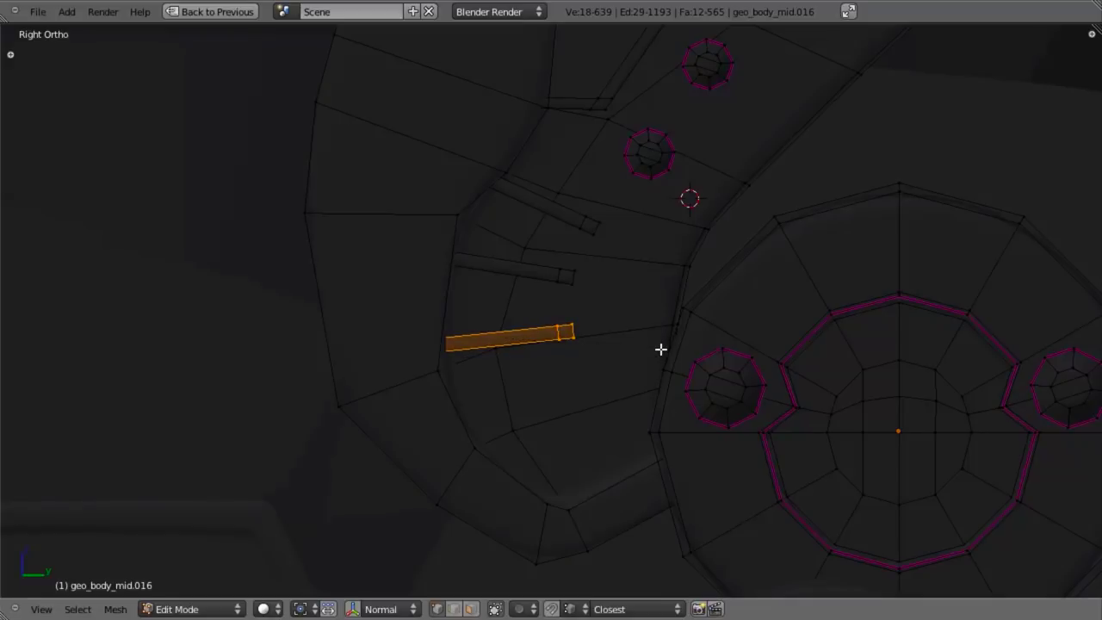
key(g)
key(r)
click(661, 371)
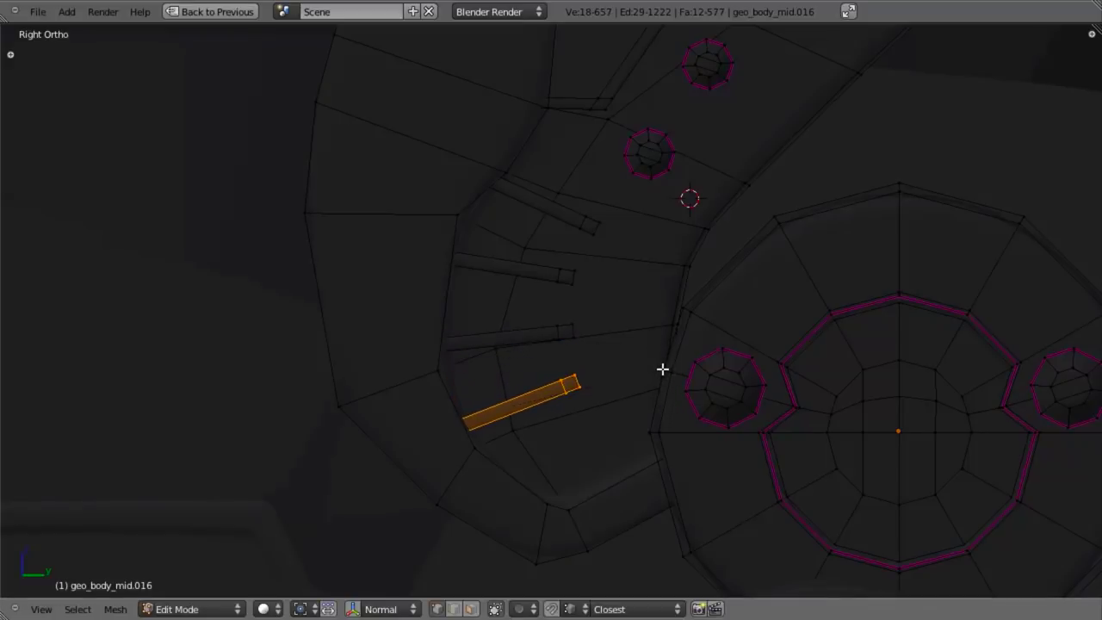
key(g)
click(670, 368)
Step: Duplicate the lowest bar once more, placing the fifth bar below and behind it with a steeper tilt along the curve
key(shift+d)
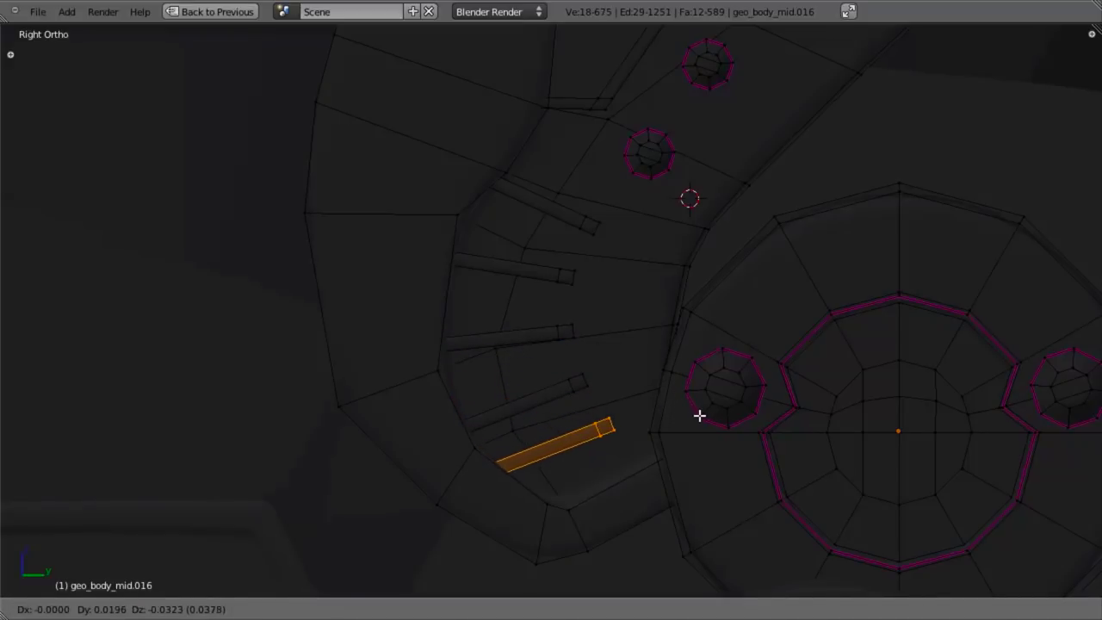
click(703, 420)
key(r)
click(703, 401)
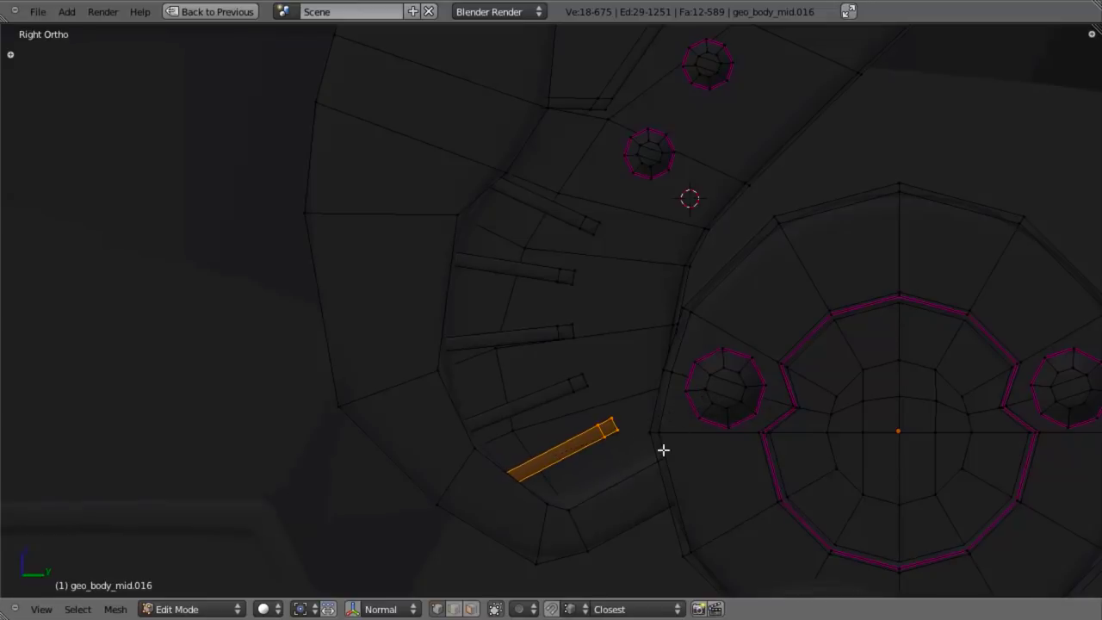
key(r)
click(693, 435)
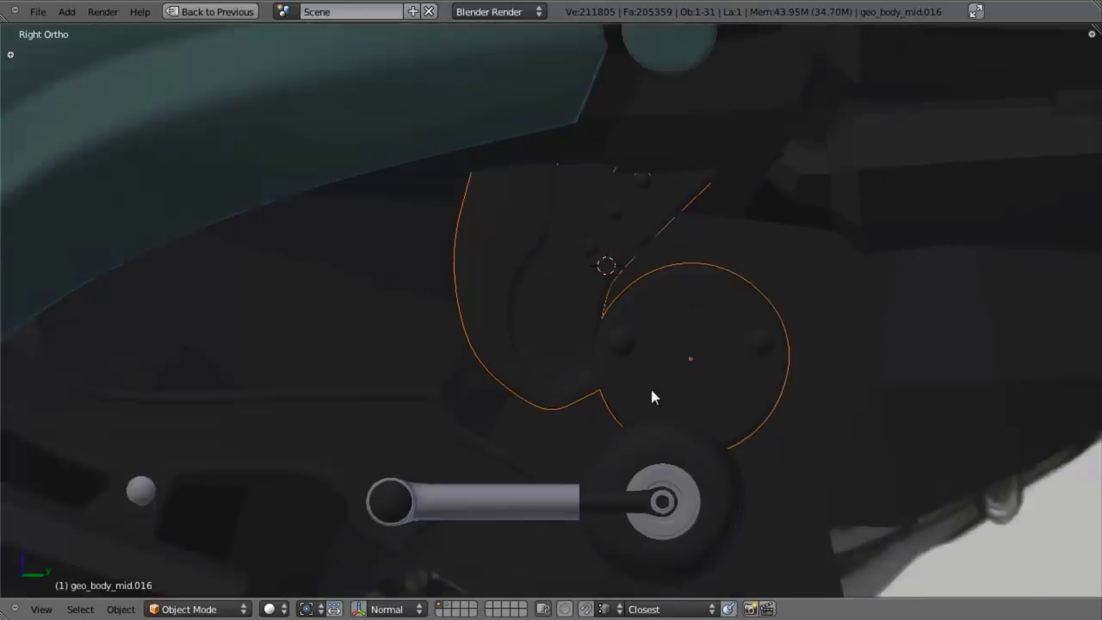
Step: Examine the fanned bars on the curved panel in the shaded object view from the side and from an angle
scroll(651, 390, down, 3)
key(a)
mouse_move(612, 356)
middle_down()
mouse_move(678, 361)
mouse_move(713, 346)
mouse_move(597, 352)
middle_up()
key(KP_3)
scroll(680, 348, up, 4)
scroll(608, 327, up, 4)
middle_drag(618, 301, 533, 288)
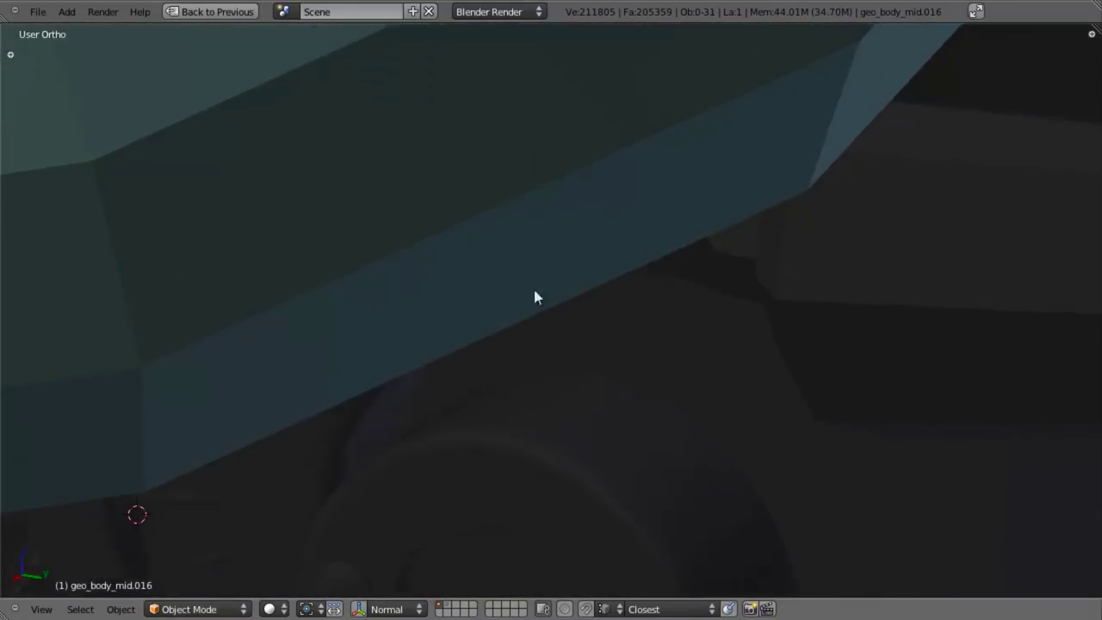
shift+middle_drag(430, 465, 522, 297)
scroll(522, 297, up, 3)
Step: Select the front end vertices of all five bars in wireframe and shift them along global X to fit the panel surface
key(Tab)
shift+middle_drag(455, 334, 550, 325)
key(z)
key(a)
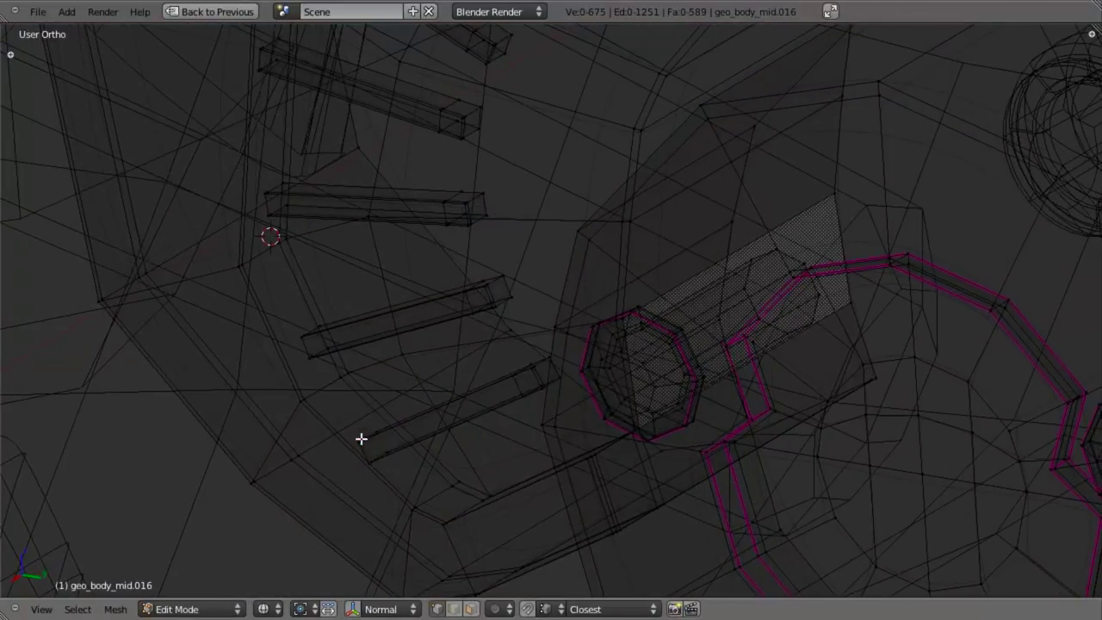
key(b)
drag(351, 425, 372, 487)
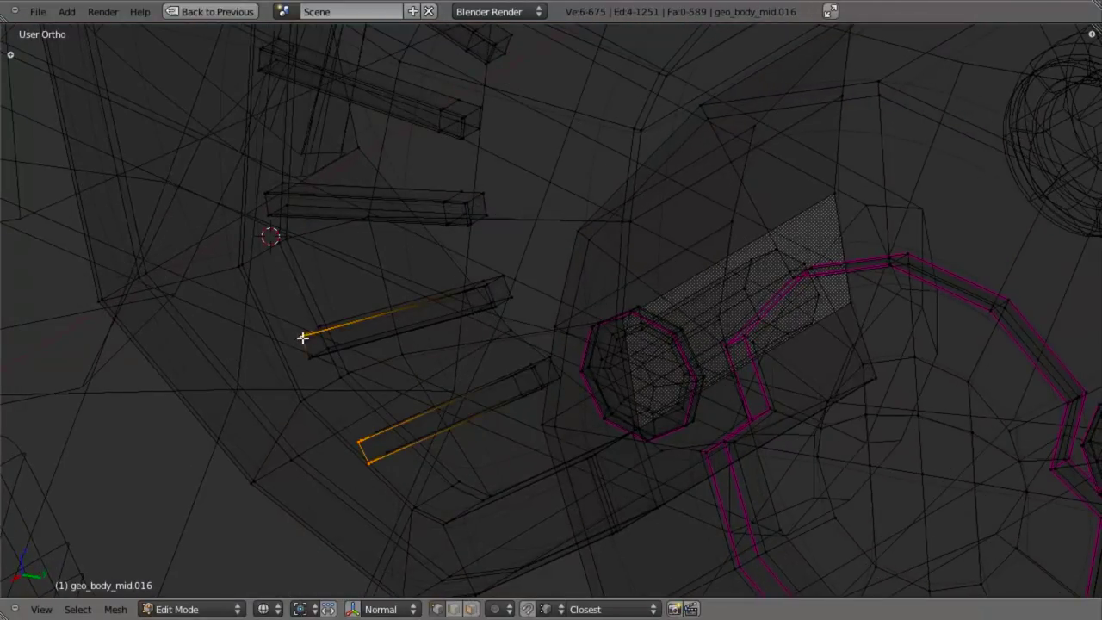
key(b)
drag(241, 175, 282, 241)
key(b)
drag(250, 30, 274, 91)
middle_drag(273, 91, 315, 123)
key(b)
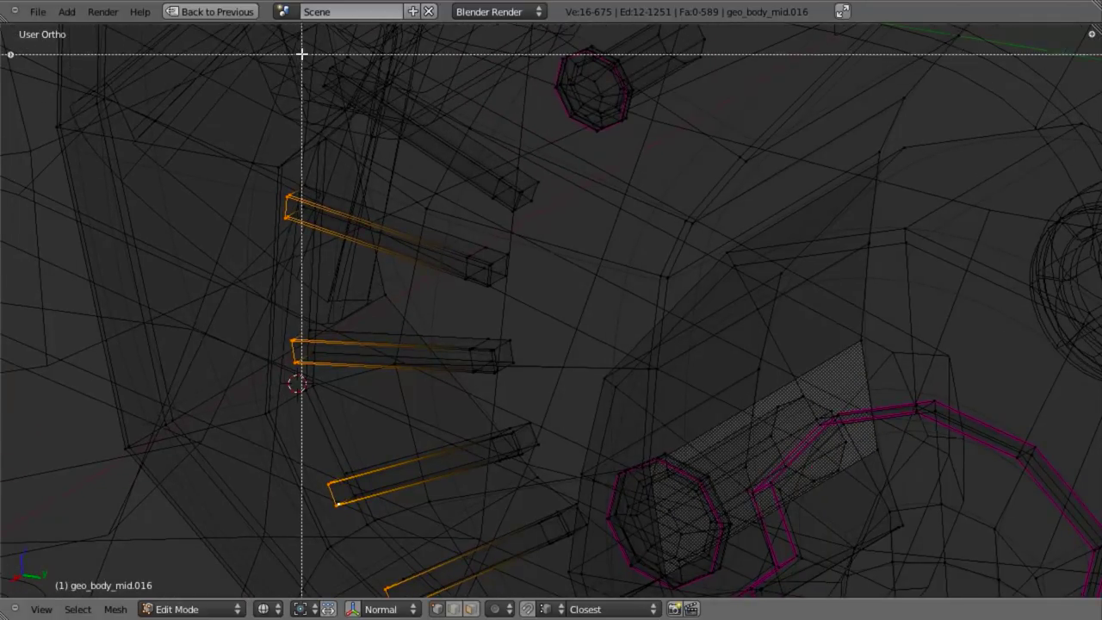
drag(301, 53, 339, 106)
mouse_move(359, 150)
middle_down()
mouse_move(366, 226)
mouse_move(435, 255)
middle_up()
key(z)
key(g)
key(x)
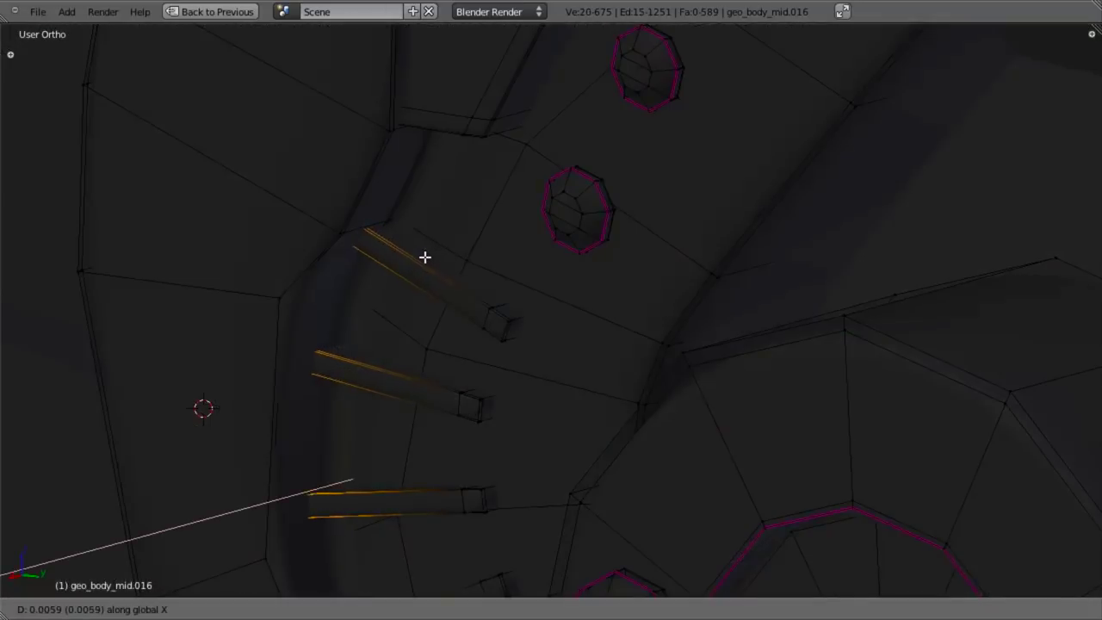
click(400, 257)
key(Tab)
Step: Compare the bars with the concept art, then adjust the panel's rear edge vertices beside the round cover in the right view
scroll(436, 411, down, 3)
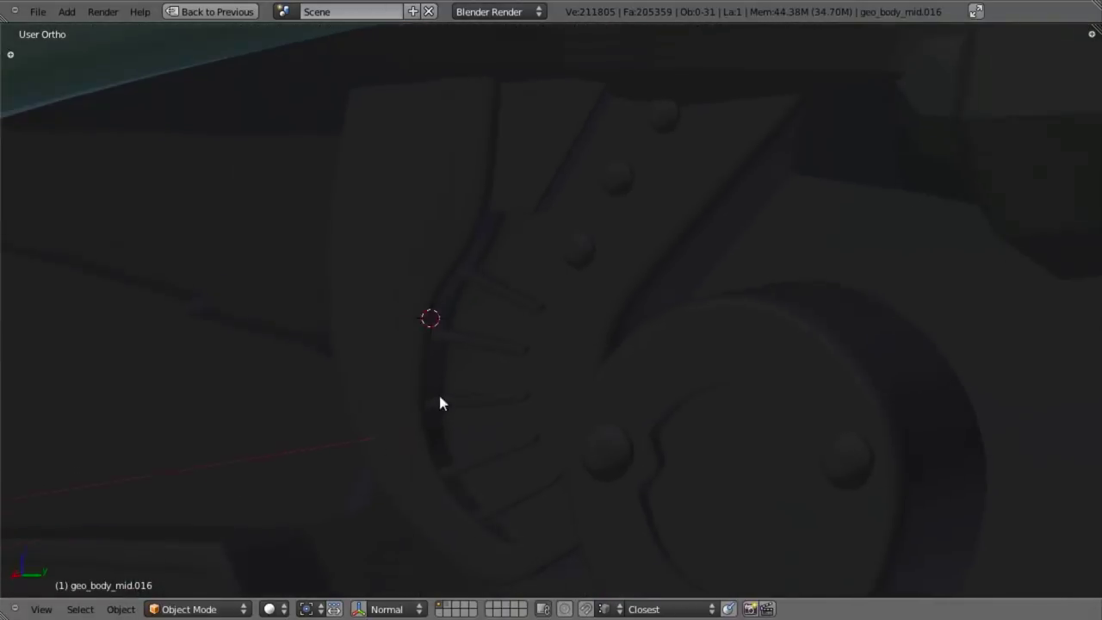
middle_drag(440, 401, 681, 401)
scroll(536, 424, down, 3)
key(KP_3)
scroll(681, 401, up, 3)
key(z)
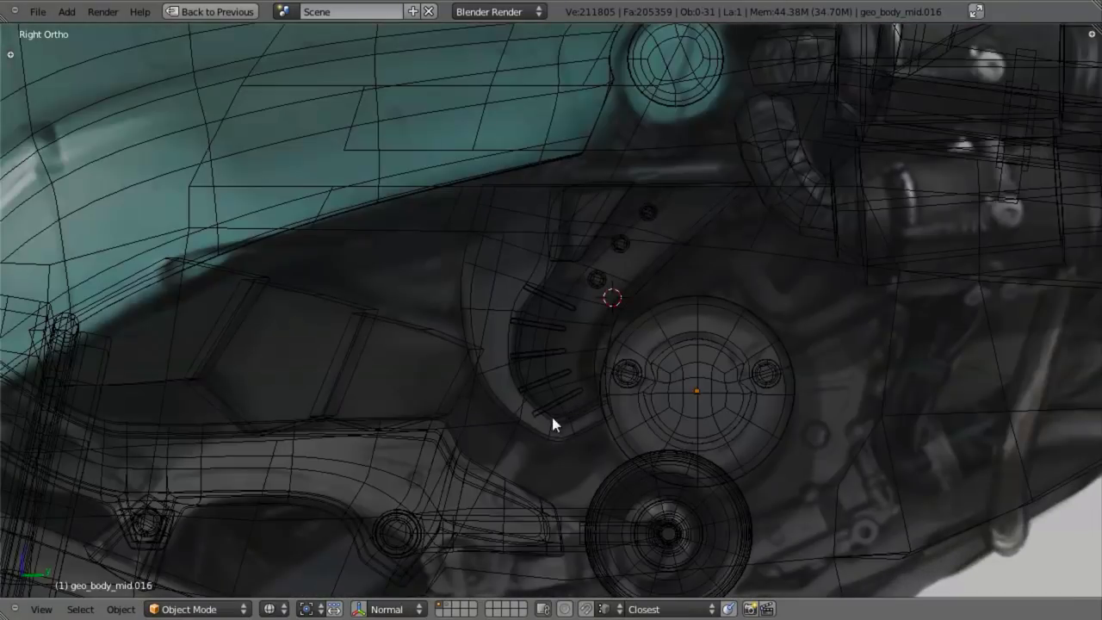
scroll(557, 291, up, 3)
key(Tab)
key(b)
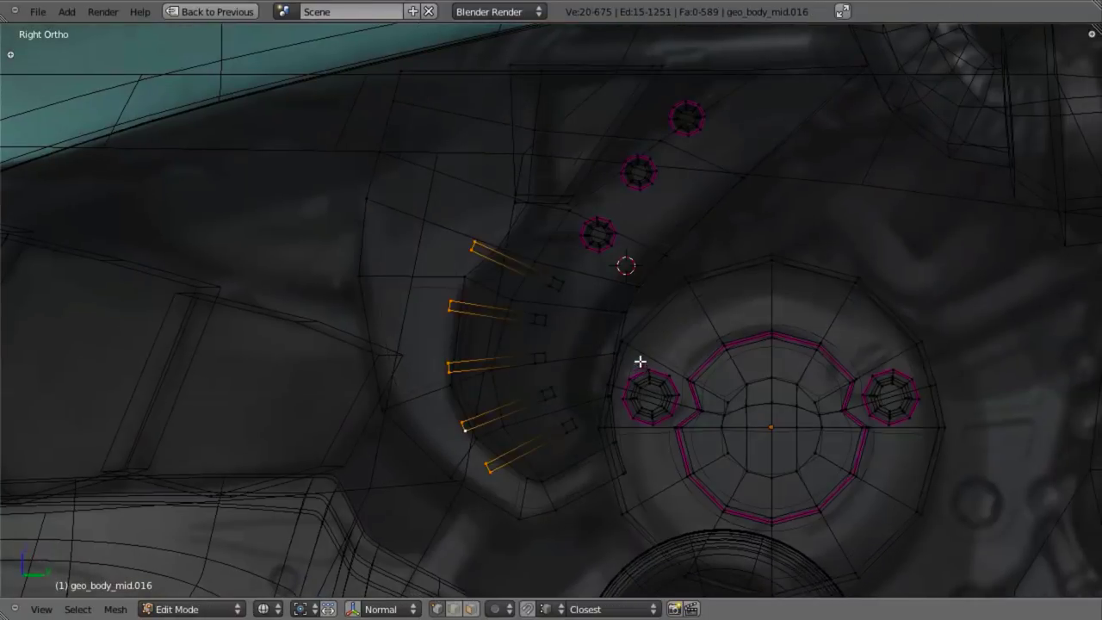
drag(596, 292, 622, 367)
key(b)
key(g)
click(615, 362)
key(z)
key(a)
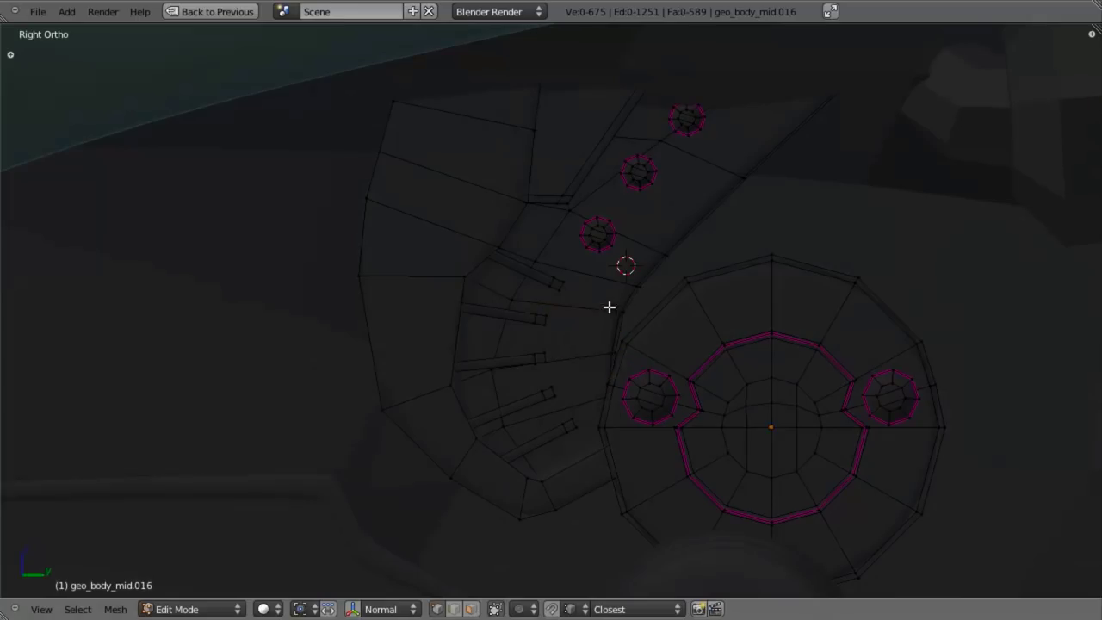
Step: Nudge the panel's rear edge vertices just above the round cover's front side to smooth the curve
key(z)
drag(618, 372, 617, 371)
key(alt+z)
key(Tab)
key(Tab)
key(alt+z)
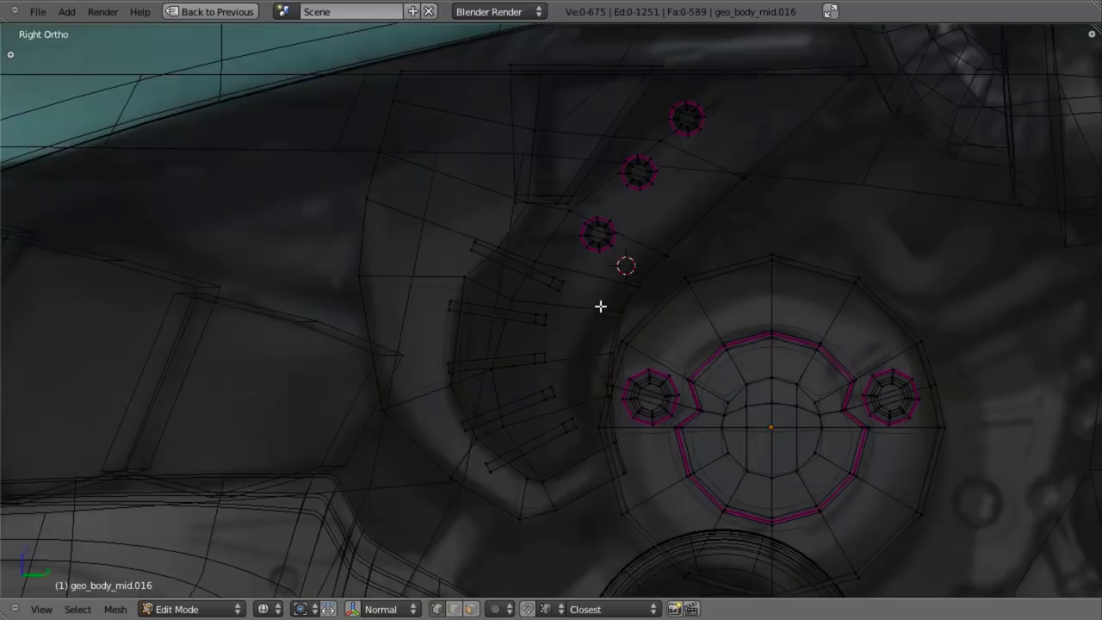
key(b)
drag(601, 306, 629, 321)
key(g)
click(633, 322)
key(z)
key(Tab)
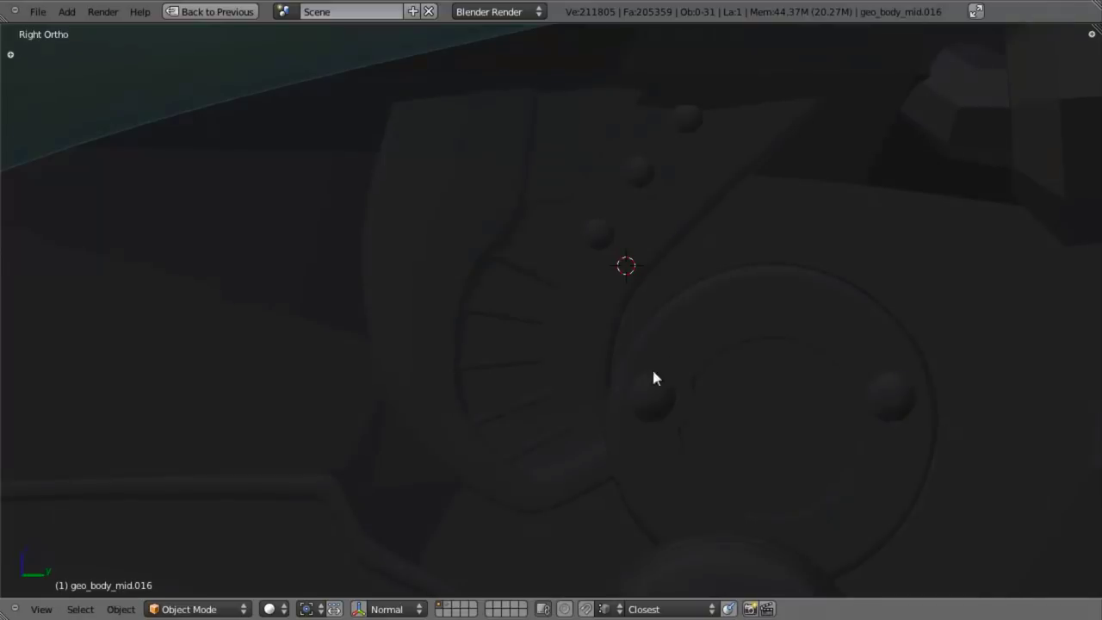
Step: Move the rear edge vertices beside the lowest small bolt slightly up and outward to match the concept art
key(Tab)
key(alt+z)
drag(648, 241, 691, 270)
key(g)
click(697, 259)
key(alt+z)
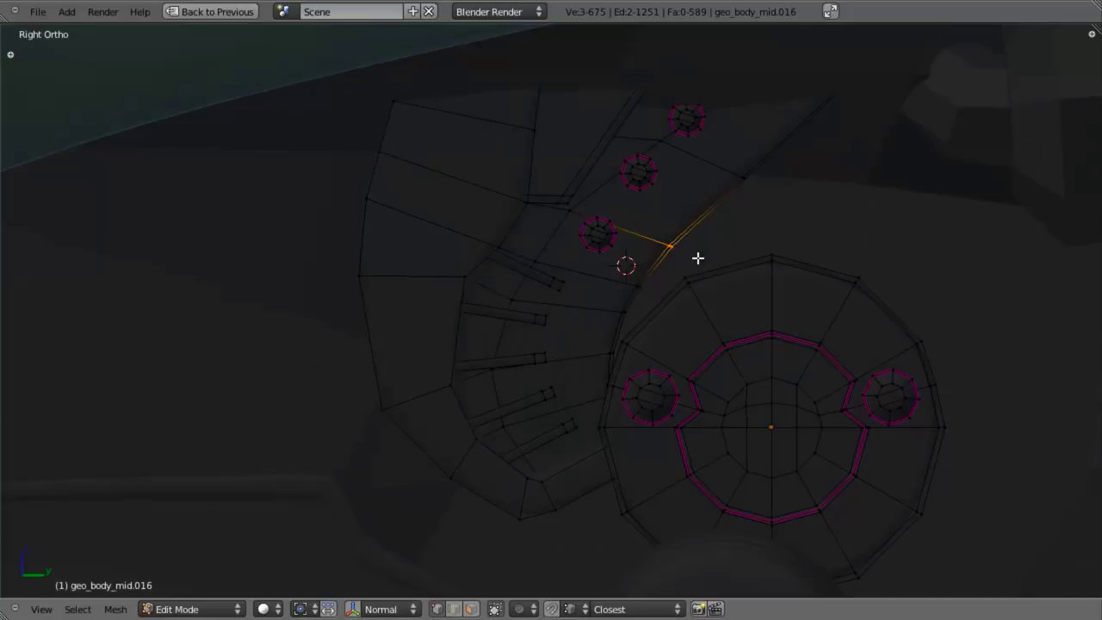
key(g)
key(a)
Step: Adjust the next rear edge vertices up the panel, beside the middle small bolt, to straighten the diagonal outline
key(b)
drag(720, 152, 768, 214)
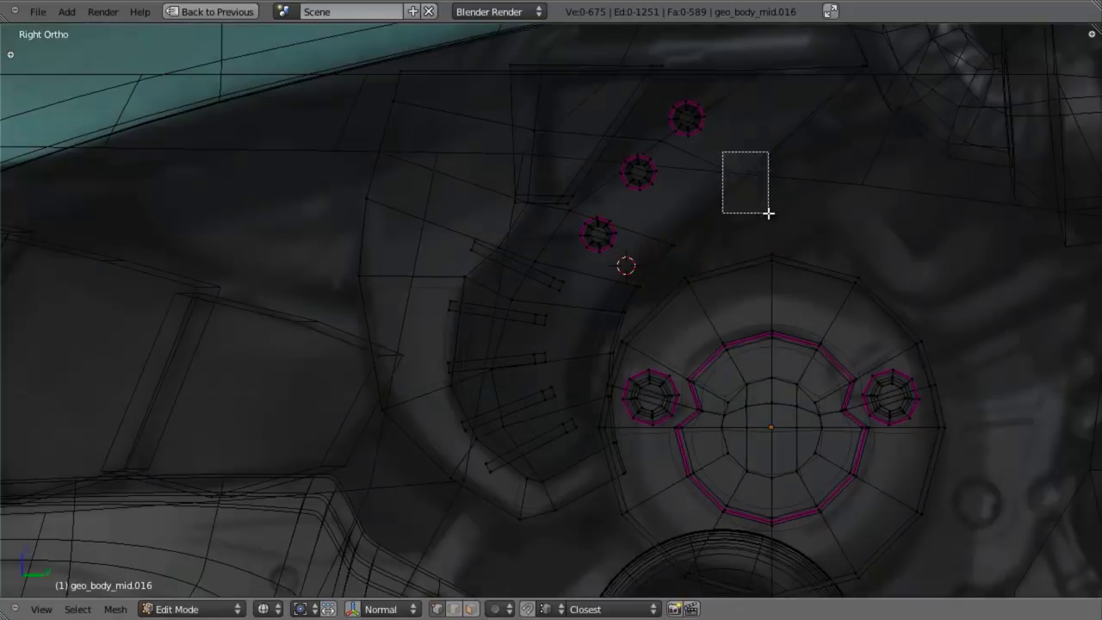
key(z)
key(g)
click(765, 213)
key(Tab)
scroll(663, 355, down, 1)
scroll(663, 362, down, 2)
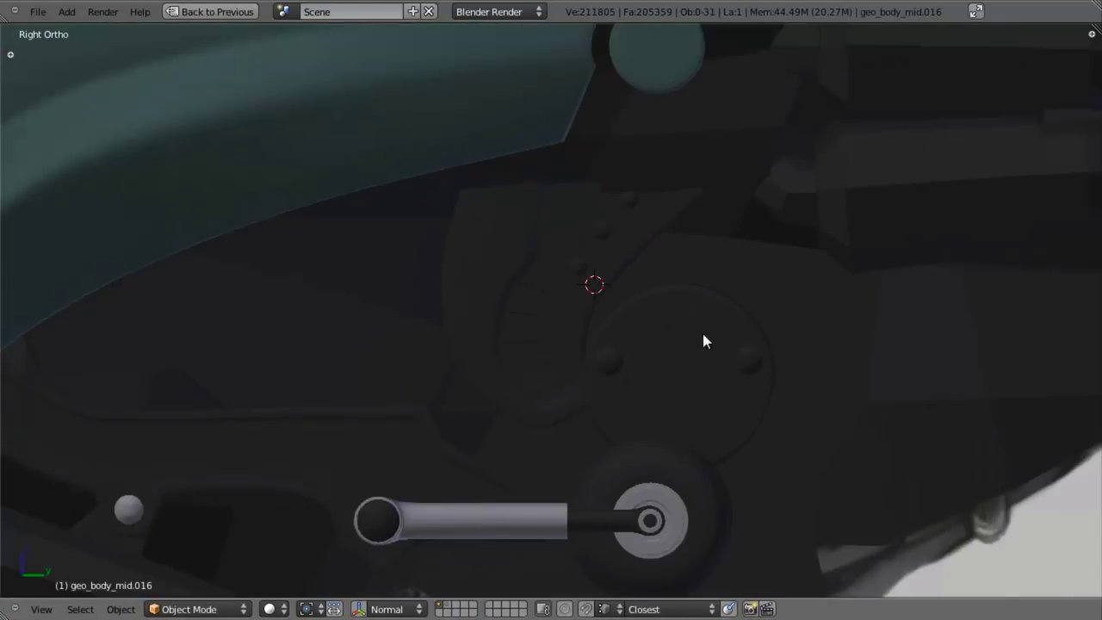
Step: Select the panel's upper rear corner vertices and move them slightly down and outward to extend the diagonal edge
scroll(695, 315, up, 4)
key(Tab)
key(z)
shift+middle_drag(740, 290, 528, 443)
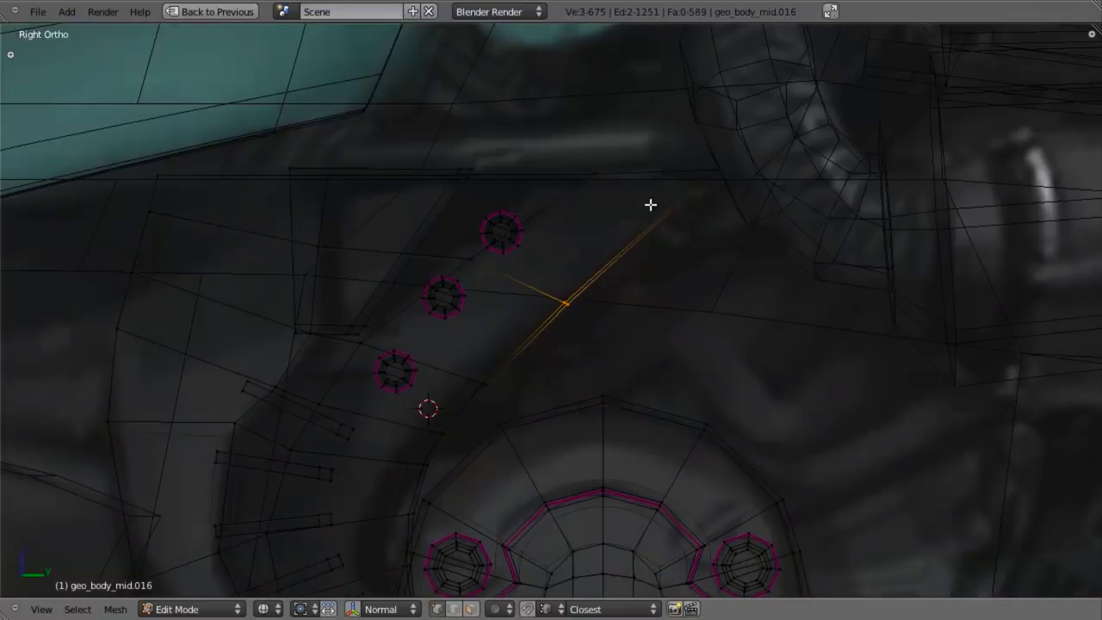
key(a)
key(b)
drag(634, 143, 780, 293)
key(Tab)
scroll(743, 393, down, 4)
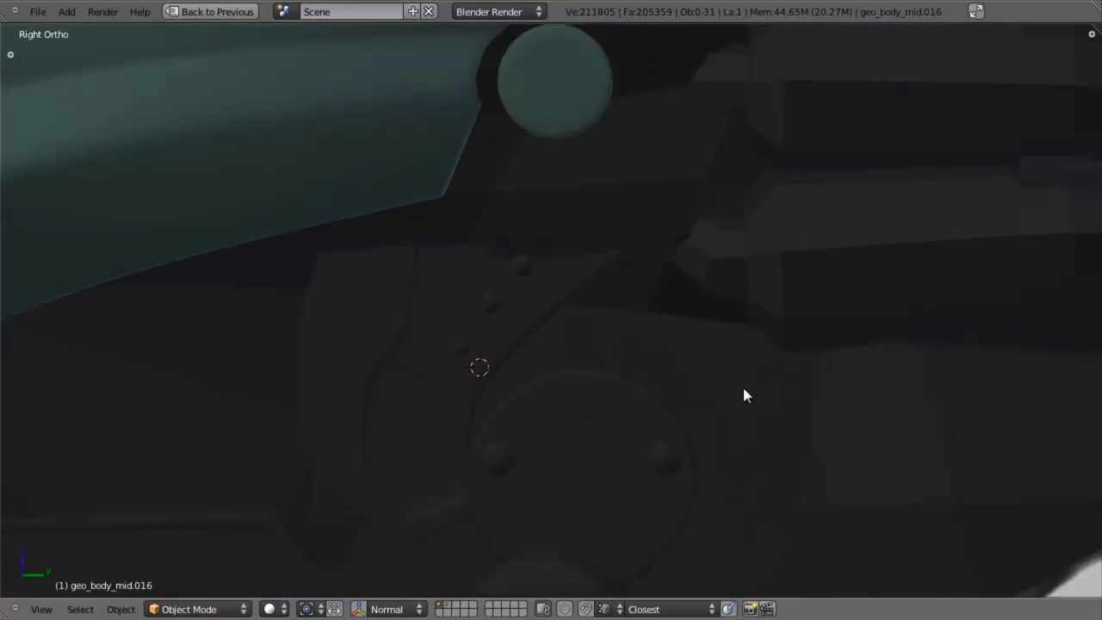
Step: Raise the rear edge vertices beside the lowest small bolt slightly to refine the diagonal outline's curve
key(Tab)
scroll(515, 385, up, 4)
drag(489, 397, 490, 397)
key(g)
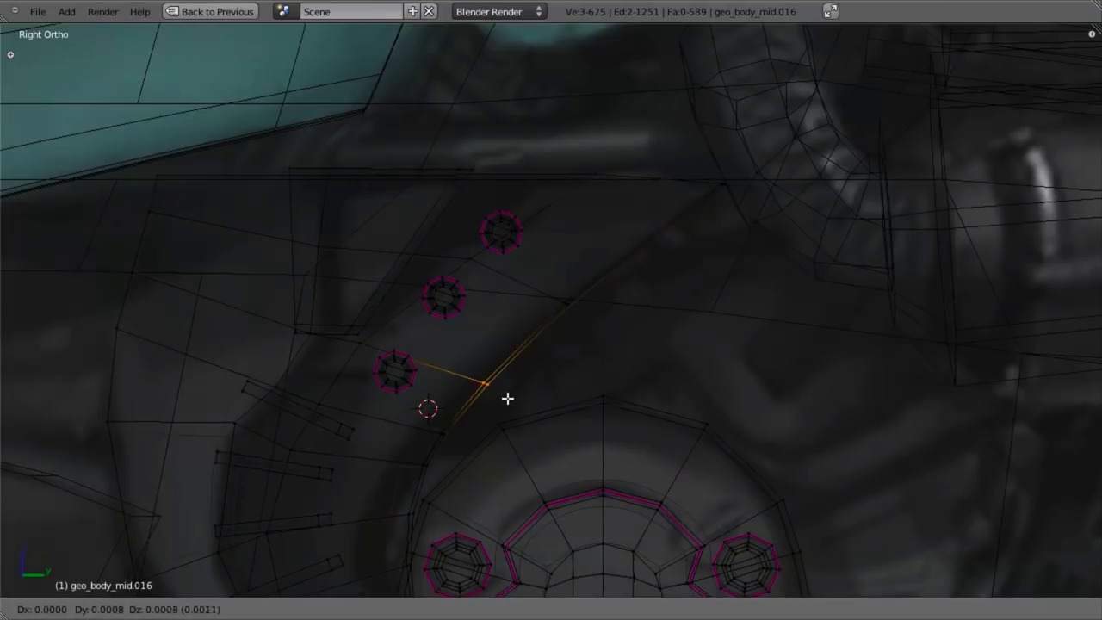
click(511, 389)
key(Tab)
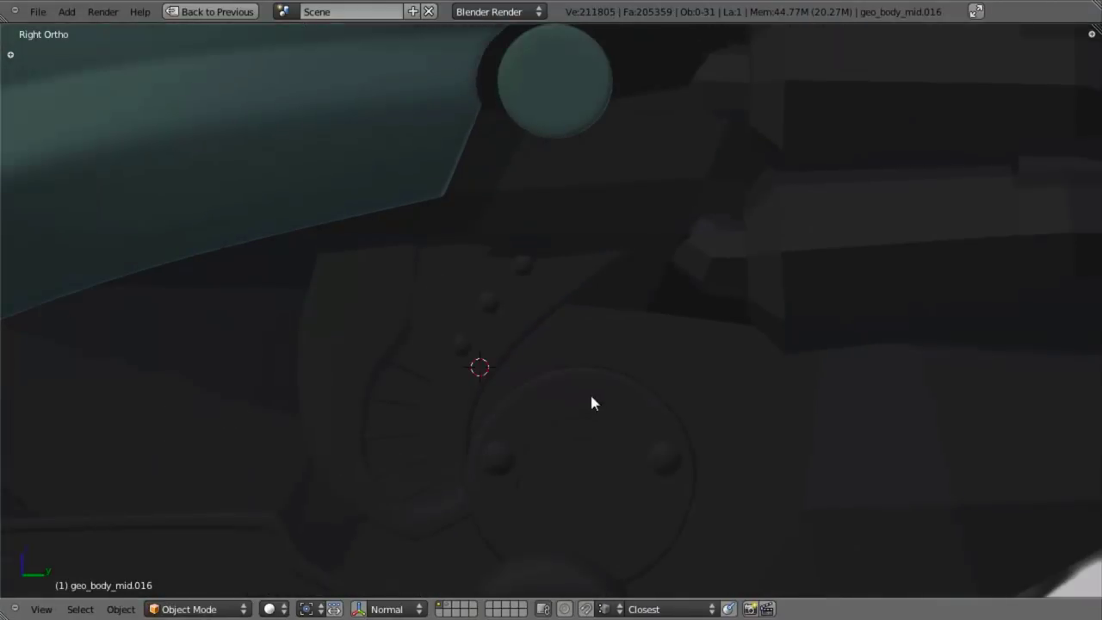
Step: Move the diagonal rear edge vertices level with the middle small bolt slightly upward to even out the outline
key(Tab)
key(b)
drag(539, 273, 605, 362)
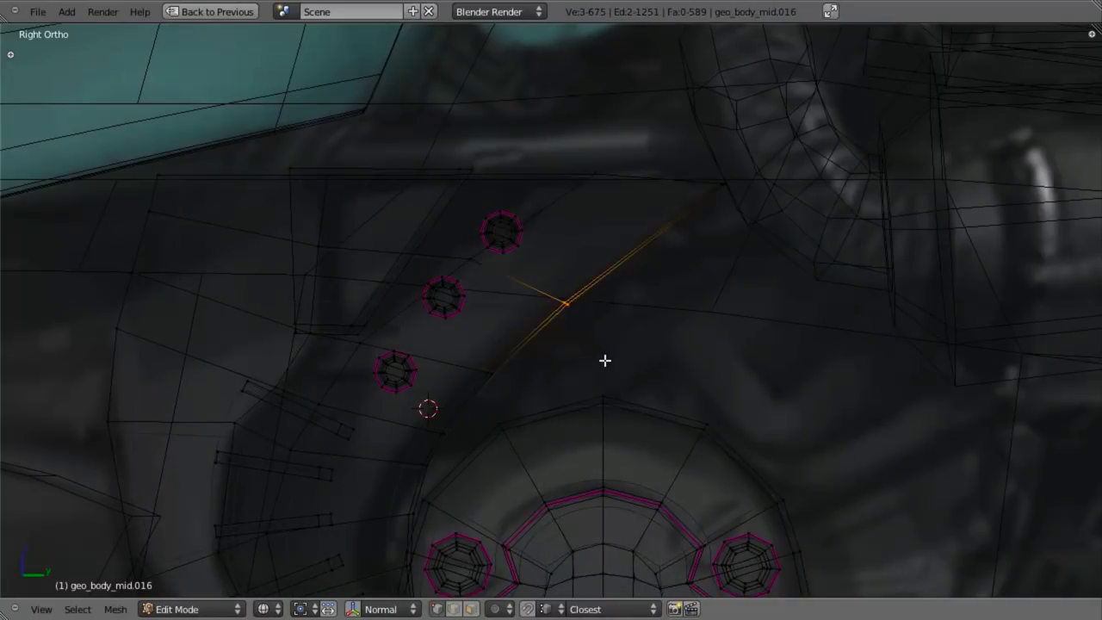
key(g)
click(605, 354)
key(Tab)
scroll(541, 453, down, 5)
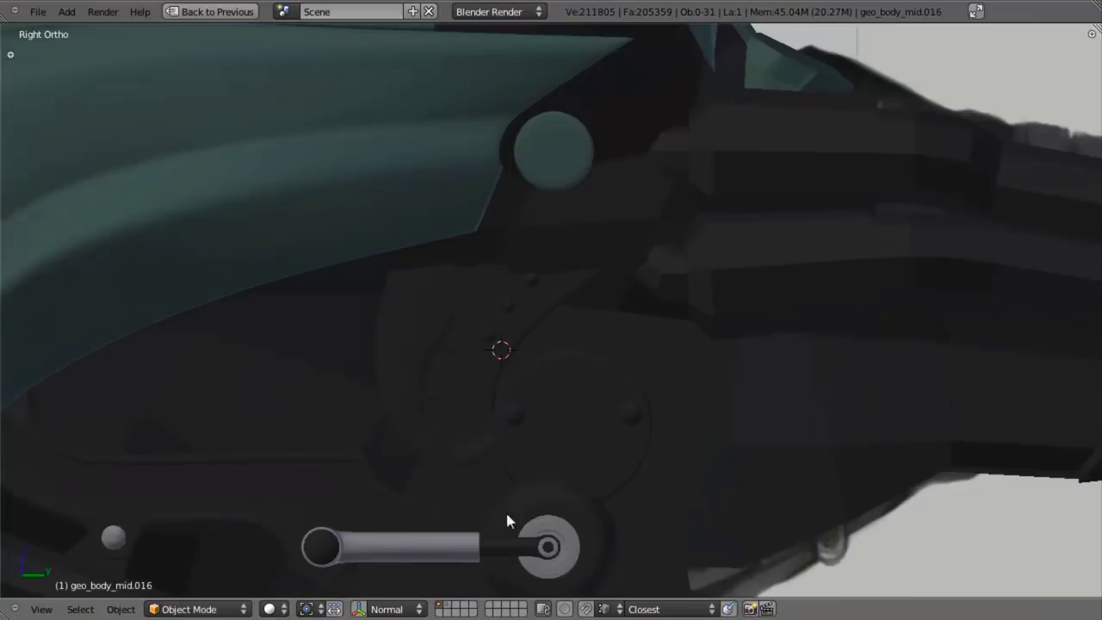
Step: Select the curved panel's bottom edge vertices and move them down and slightly rearward to extend its lower end
scroll(588, 275, down, 3)
scroll(585, 384, up, 4)
key(z)
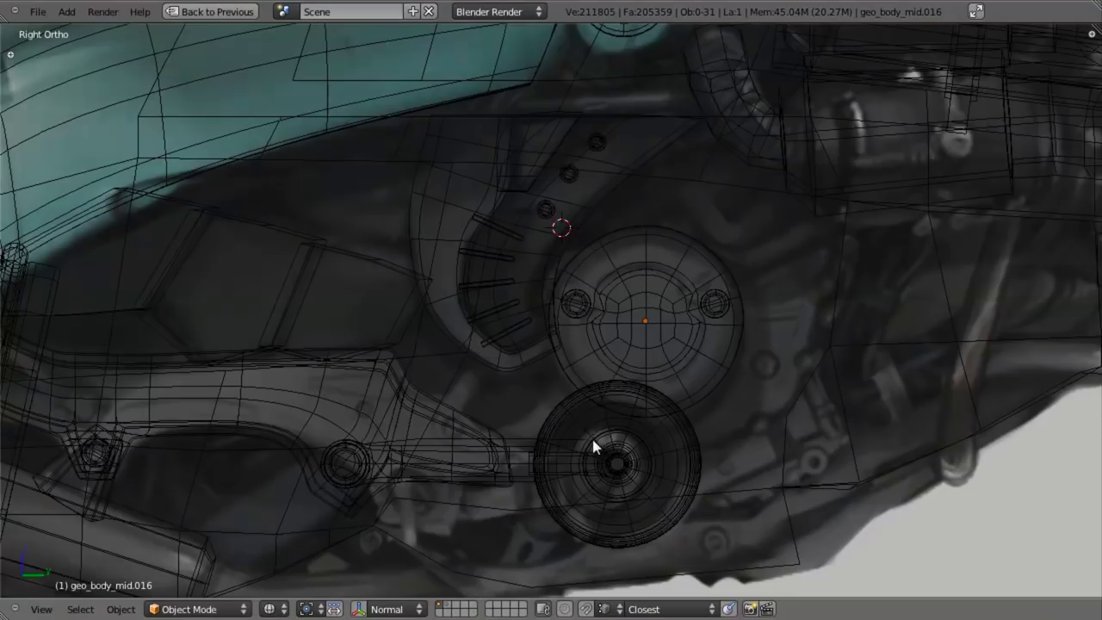
scroll(597, 445, up, 2)
shift+middle_drag(593, 448, 622, 398)
key(Tab)
key(b)
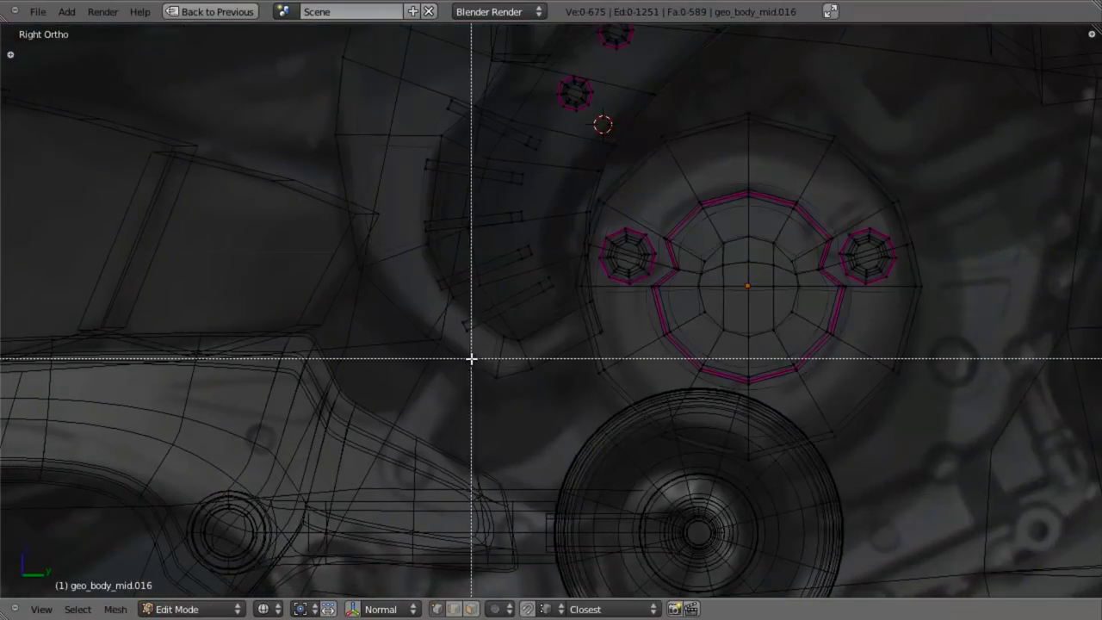
drag(473, 361, 630, 370)
key(b)
key(g)
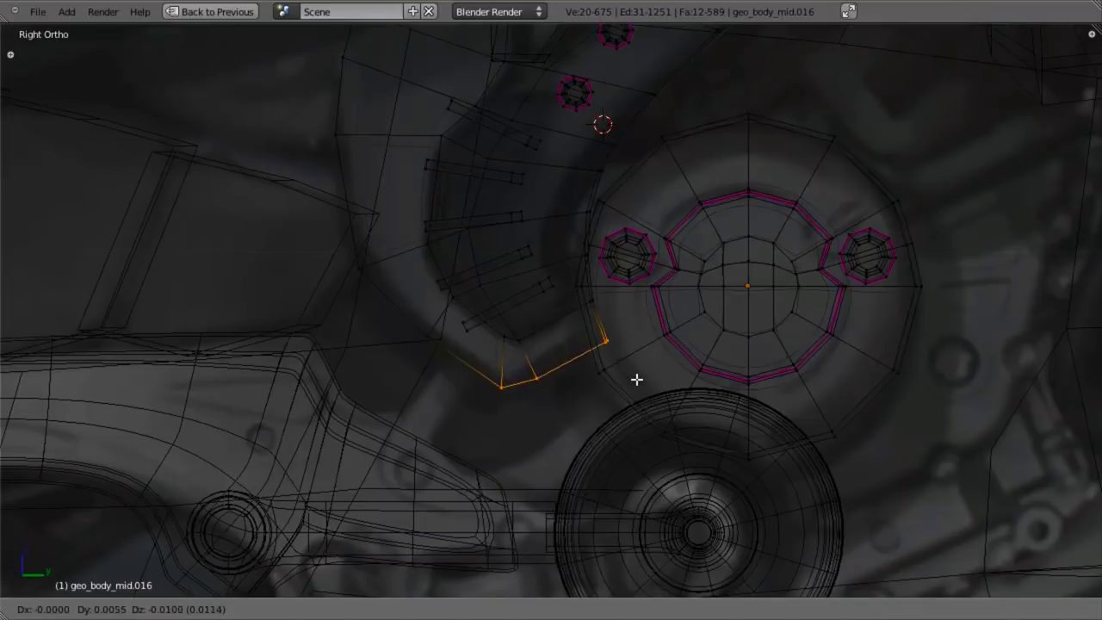
click(646, 402)
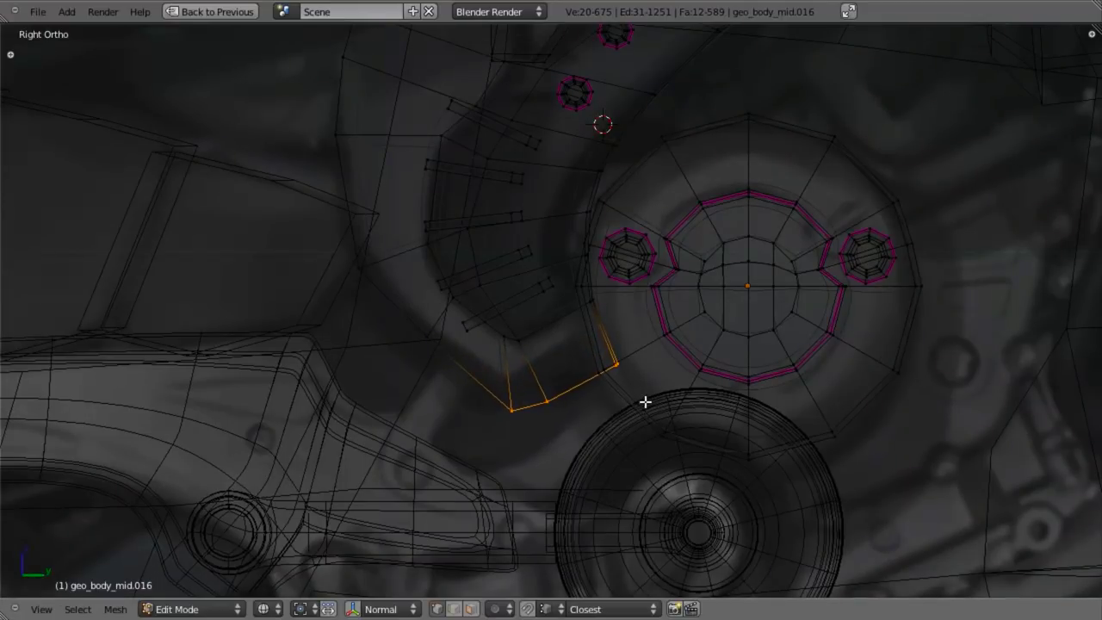
Step: Move the panel's lower front outline vertices down and forward to widen the curve
key(a)
key(b)
drag(416, 320, 430, 348)
key(g)
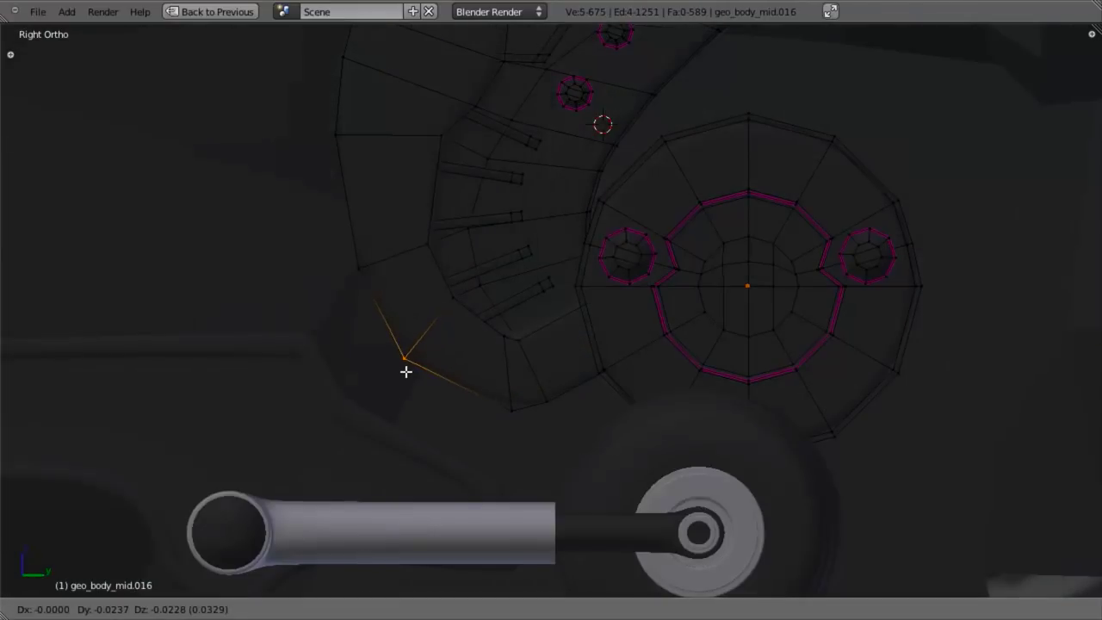
click(405, 370)
Step: Shift the outer vertices at the panel's lowest corner slightly forward and up
key(a)
key(b)
drag(484, 388, 517, 432)
key(g)
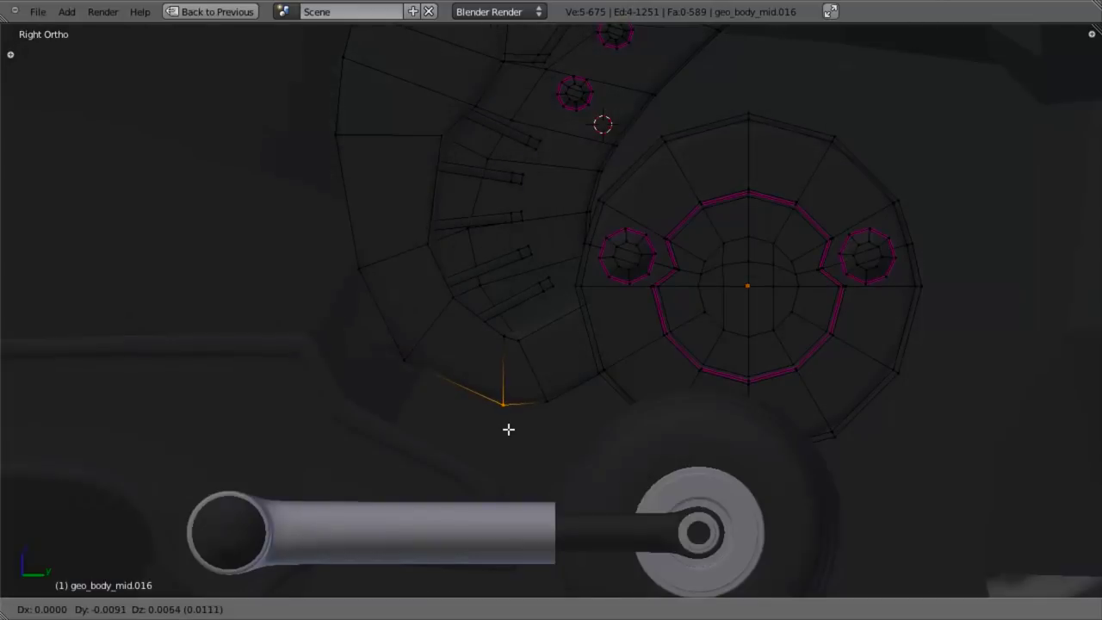
click(506, 432)
Step: Move the adjacent bottom edge vertices forward until they sit close beside the lowest corner
key(a)
key(b)
drag(524, 374, 563, 419)
key(g)
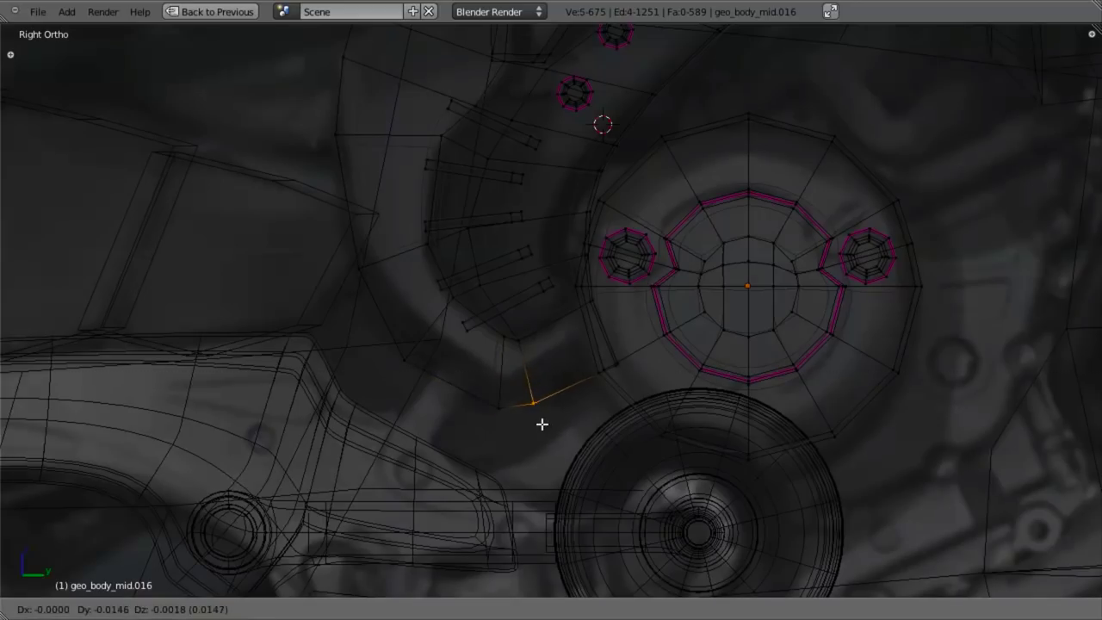
click(522, 429)
key(g)
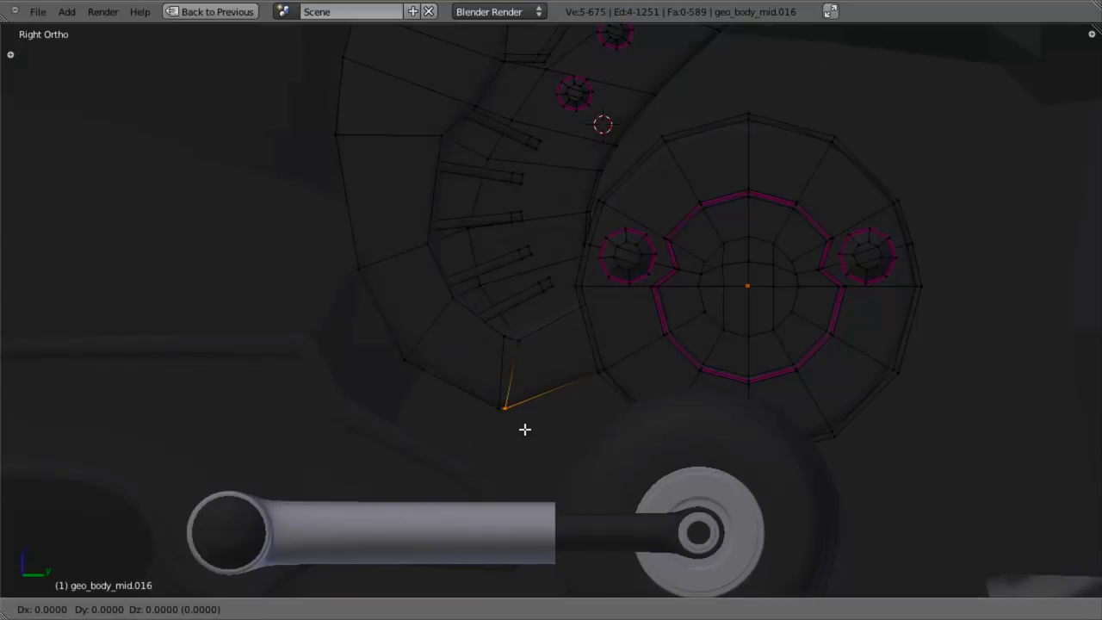
click(528, 428)
Step: Move the bottom corner vertices of the panel's inner contour slightly forward and up against their neighbours
key(a)
key(b)
drag(494, 329, 511, 355)
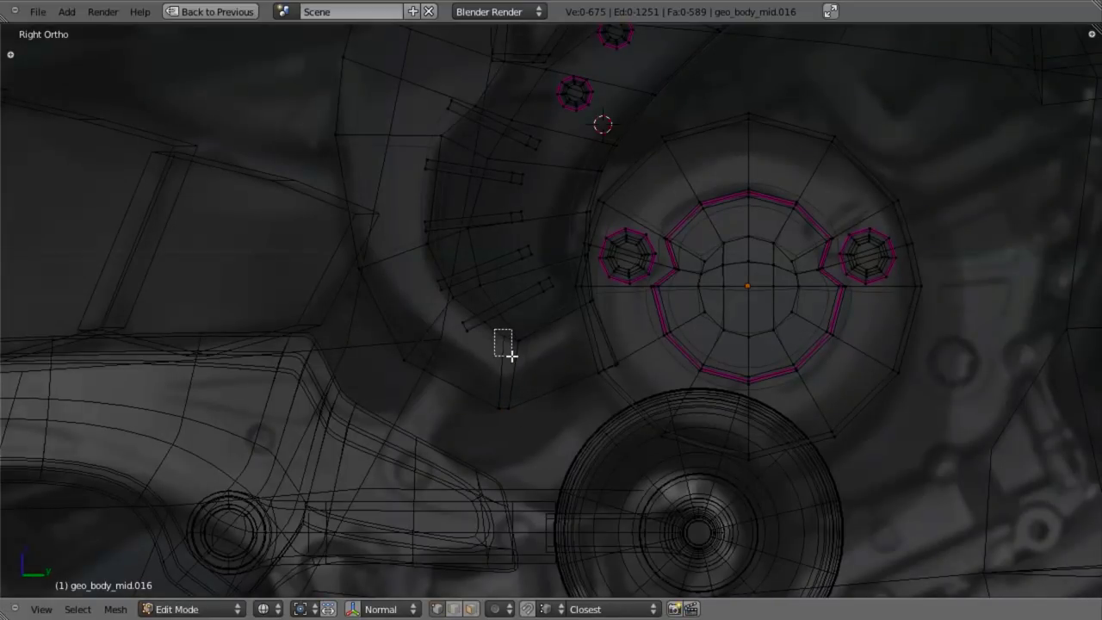
key(g)
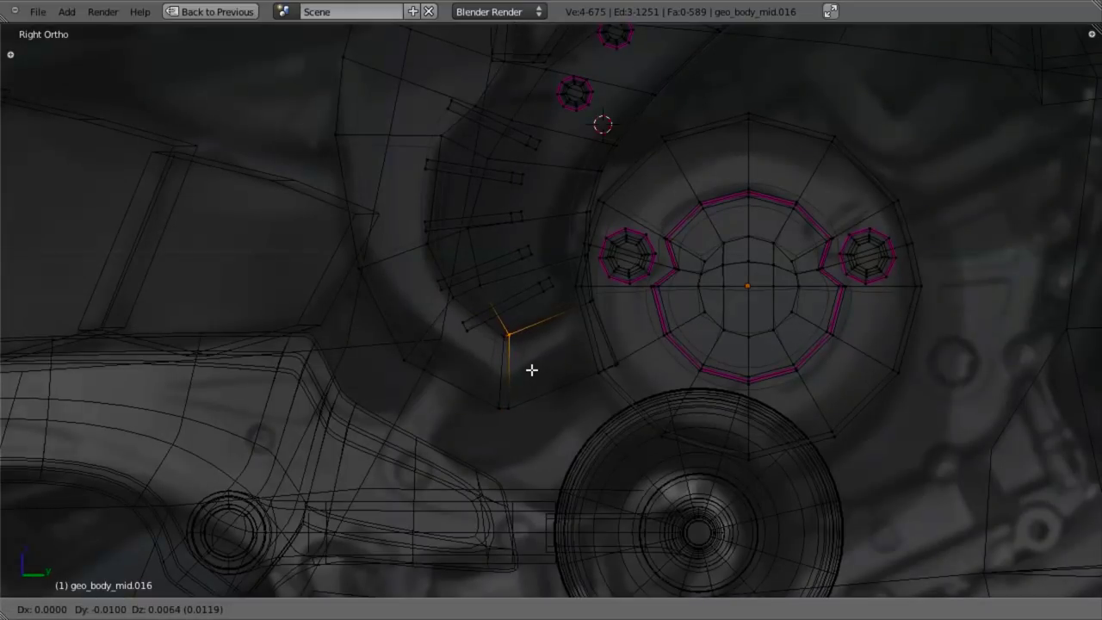
click(532, 369)
key(Tab)
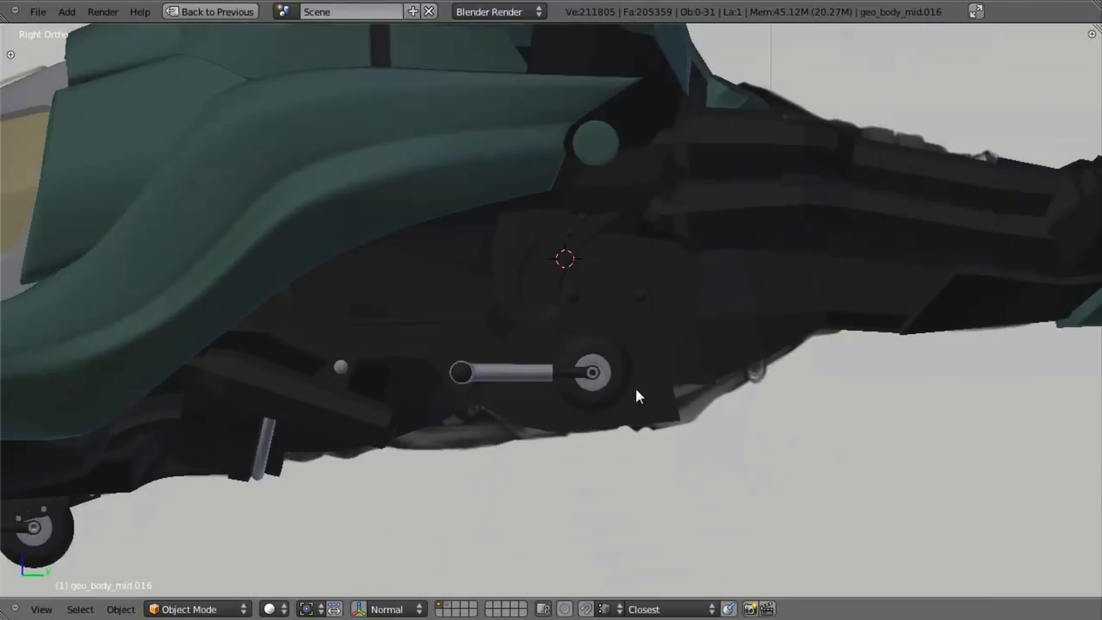
Step: Rotate the lowest thin bar slightly toward horizontal and adjust its position on the curved panel
key(Tab)
scroll(619, 418, up, 6)
key(l)
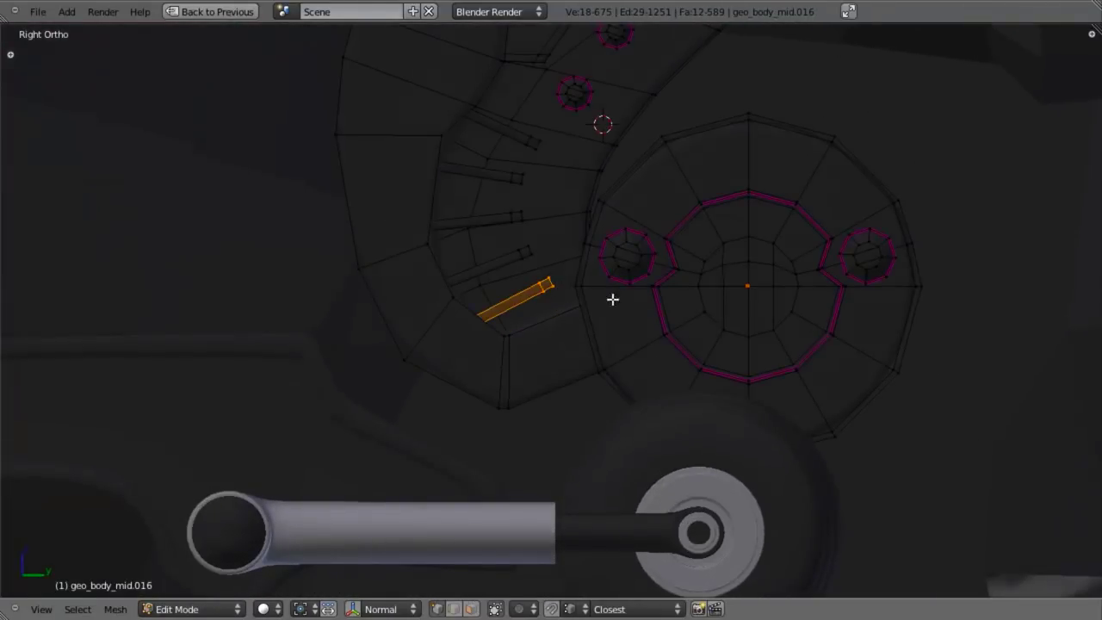
key(r)
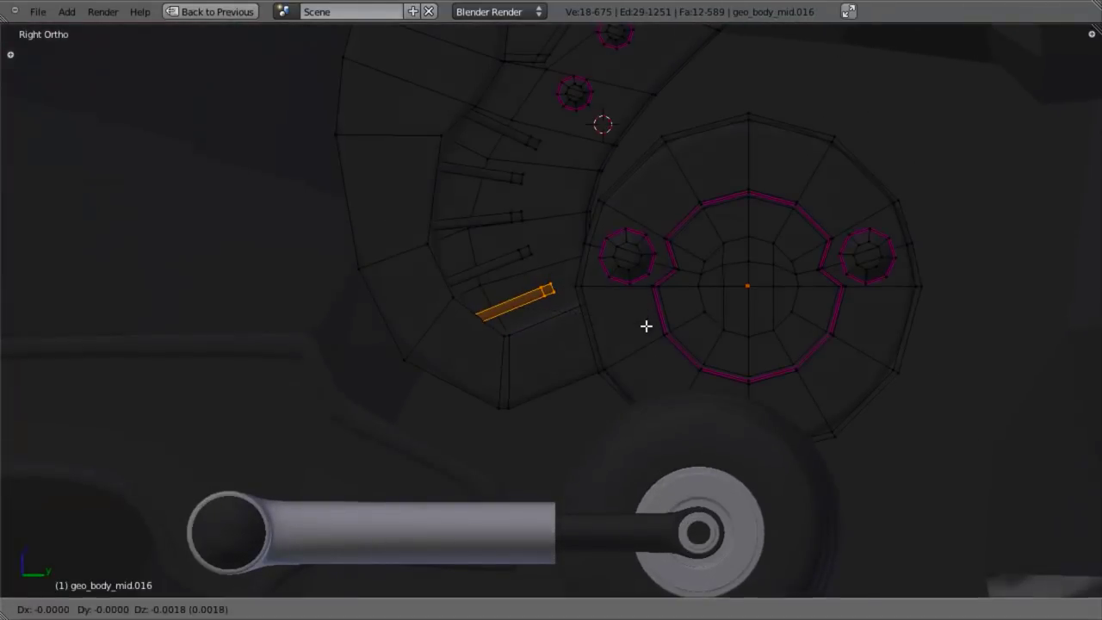
click(646, 325)
key(Tab)
key(Tab)
key(a)
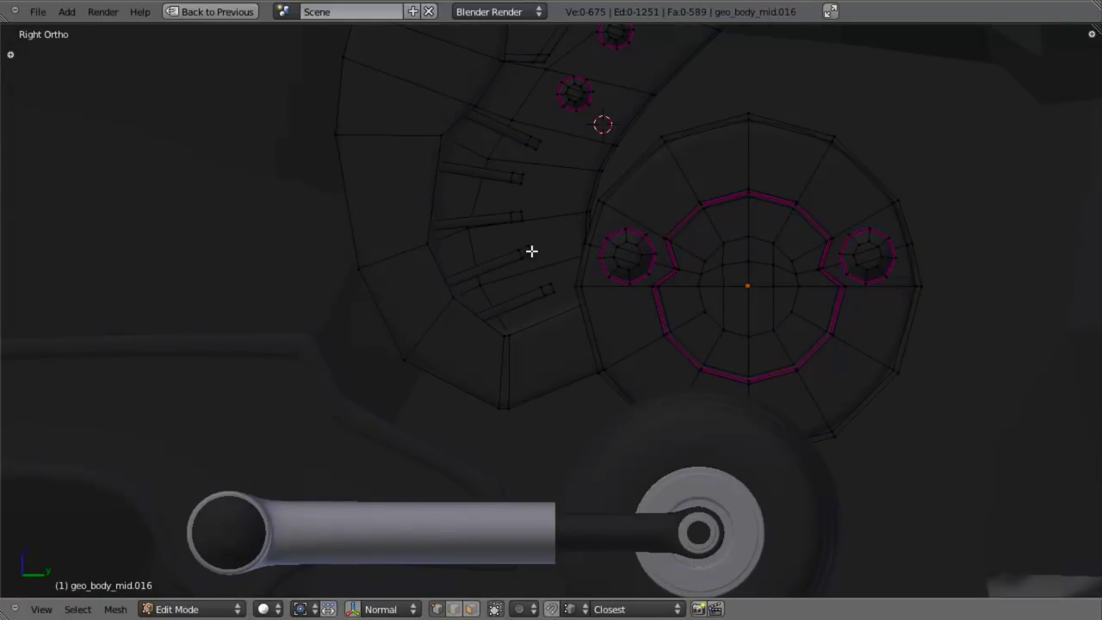
Step: Rotate the second-lowest thin bar slightly toward horizontal to even out the fan
key(l)
key(r)
click(598, 261)
key(Tab)
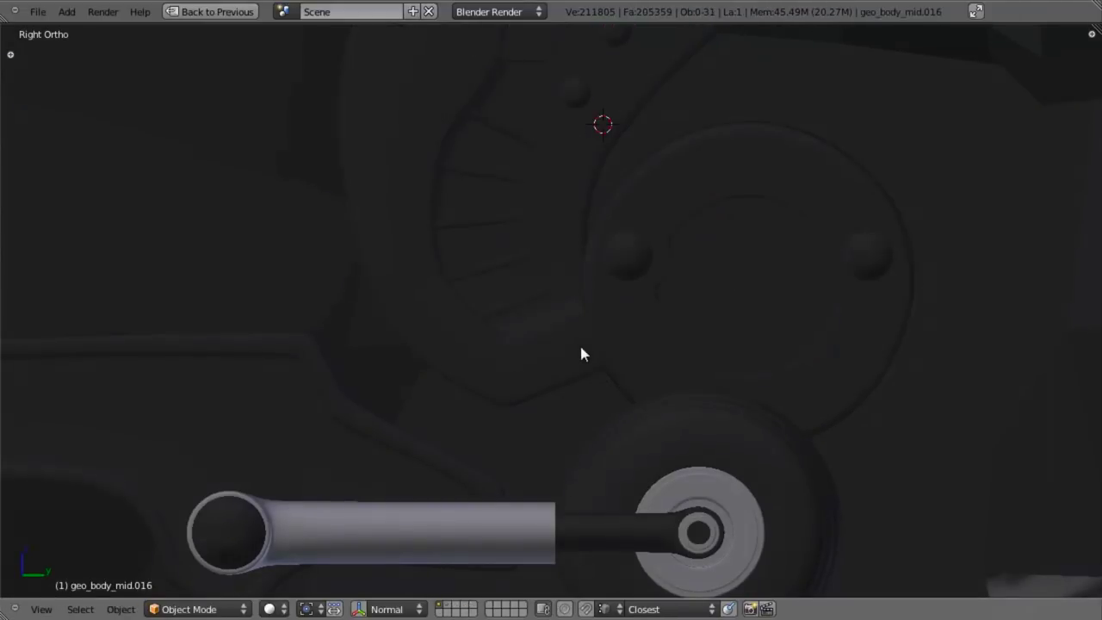
Step: Nudge the lowest thin bar slightly to refine its spacing within the fan
key(Tab)
key(a)
key(l)
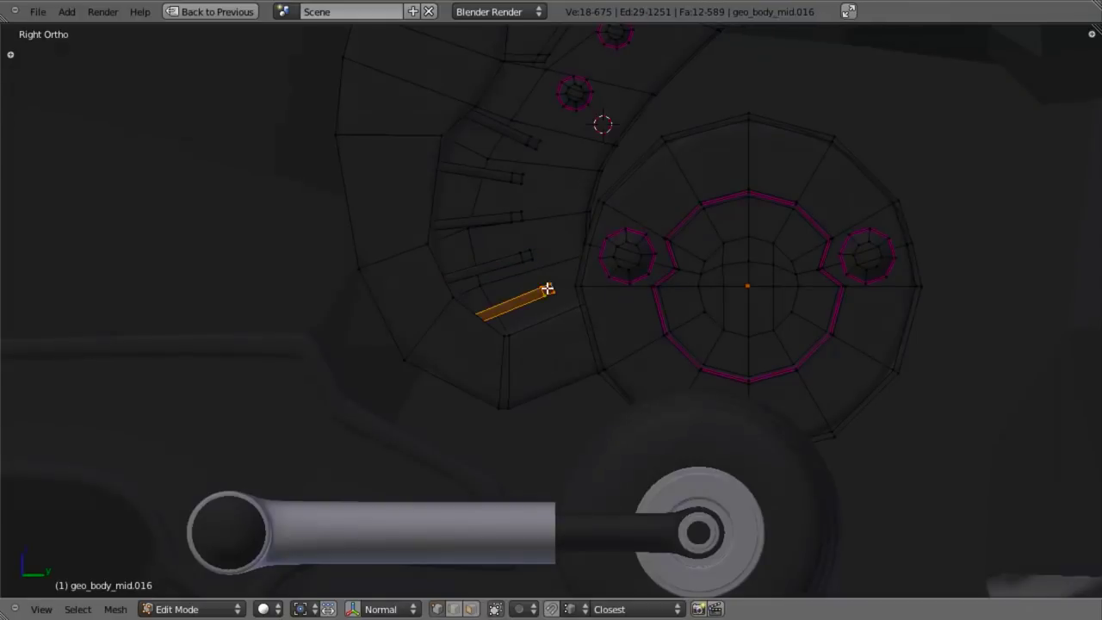
key(g)
click(546, 290)
key(Tab)
scroll(552, 320, down, 5)
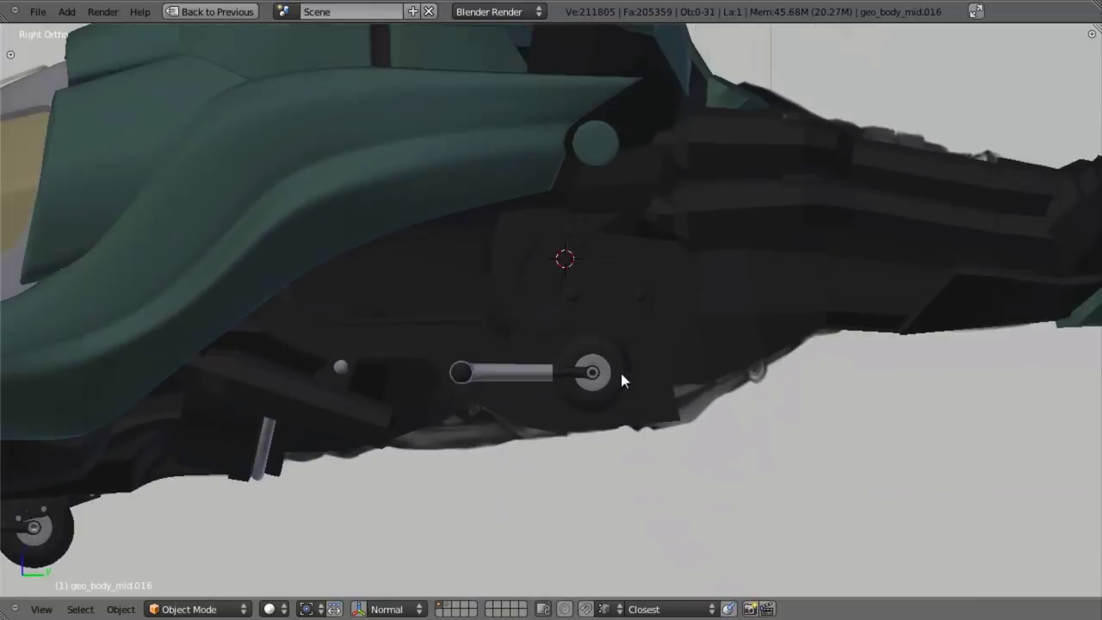
Step: Save the model over the existing file
middle_drag(620, 376, 696, 358)
key(ctrl+s)
click(695, 353)
Step: Compare the underside mechanics with the concept art from the right side in wireframe and shaded display
key(KP_3)
key(z)
scroll(688, 362, up, 4)
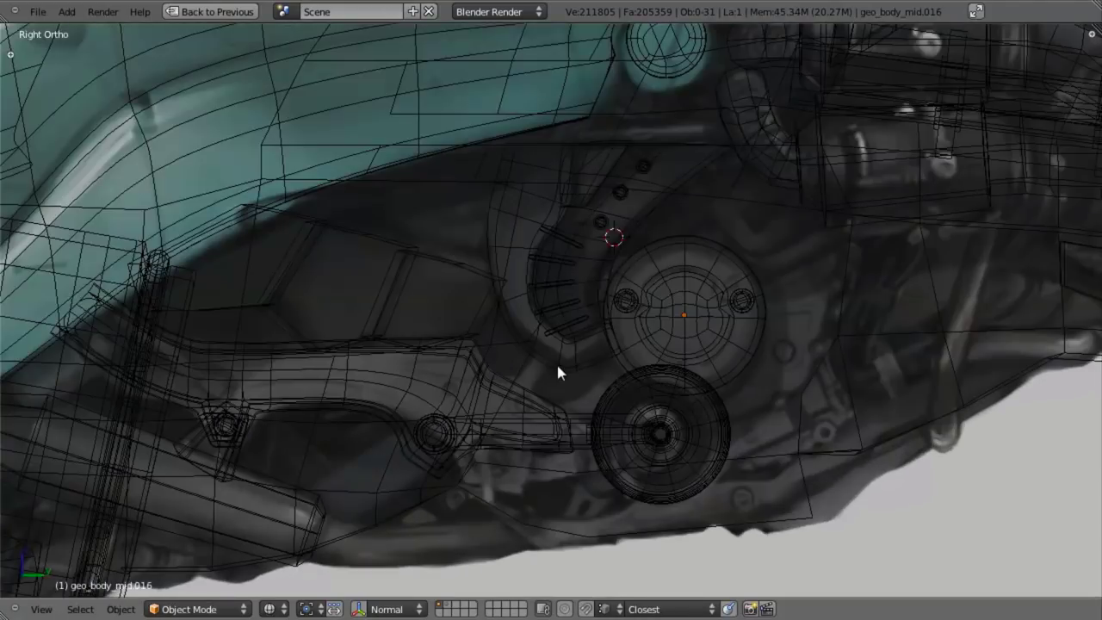
key(z)
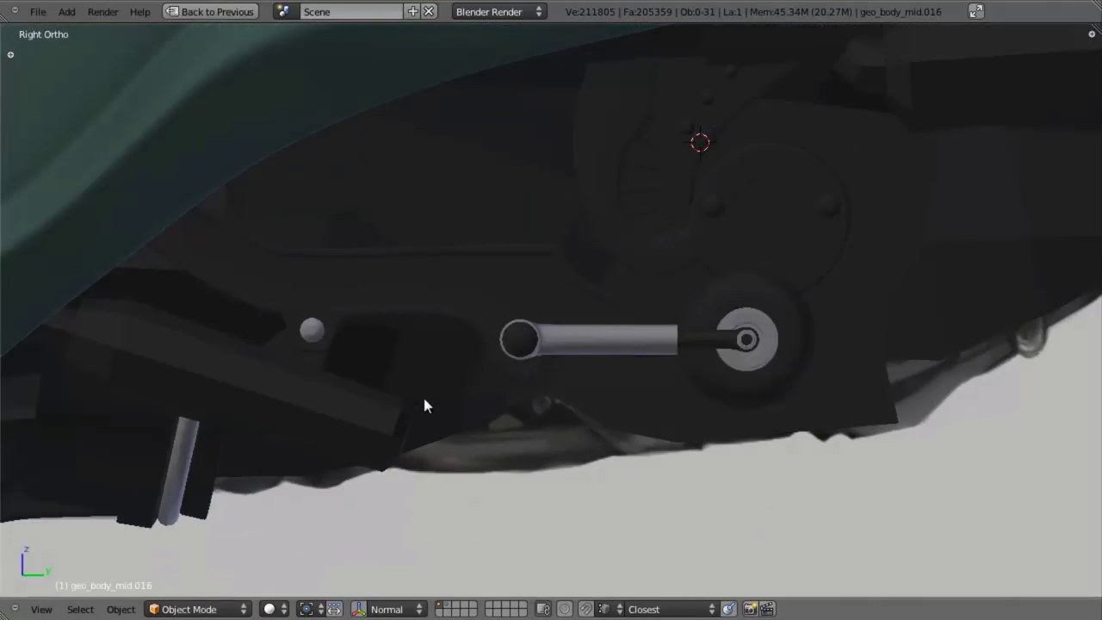
key(z)
key(z)
scroll(490, 377, down, 4)
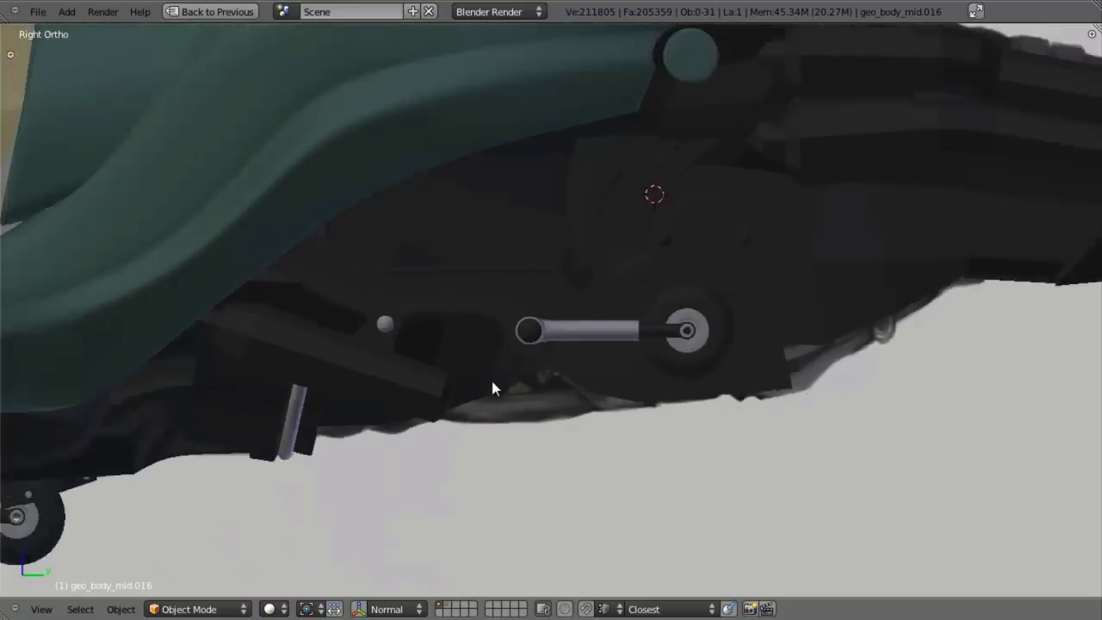
key(z)
scroll(361, 419, up, 3)
Step: Edit the large ring-shaped collar in front of the landing gear and select its rear rim's outer and inner edge loops
right_click(267, 444)
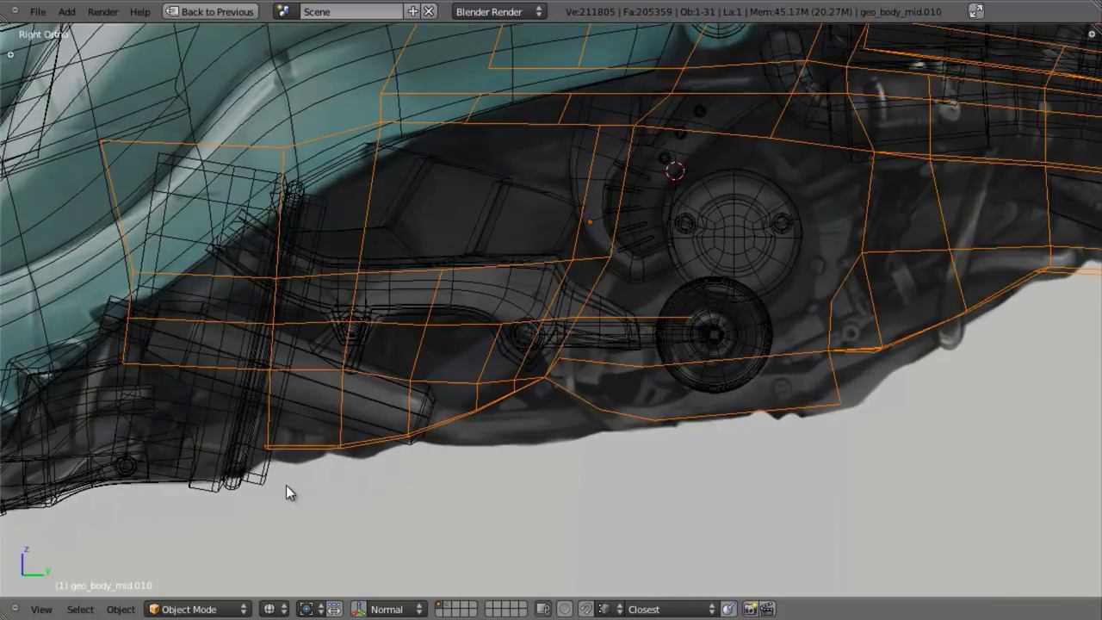
right_click(272, 470)
key(Tab)
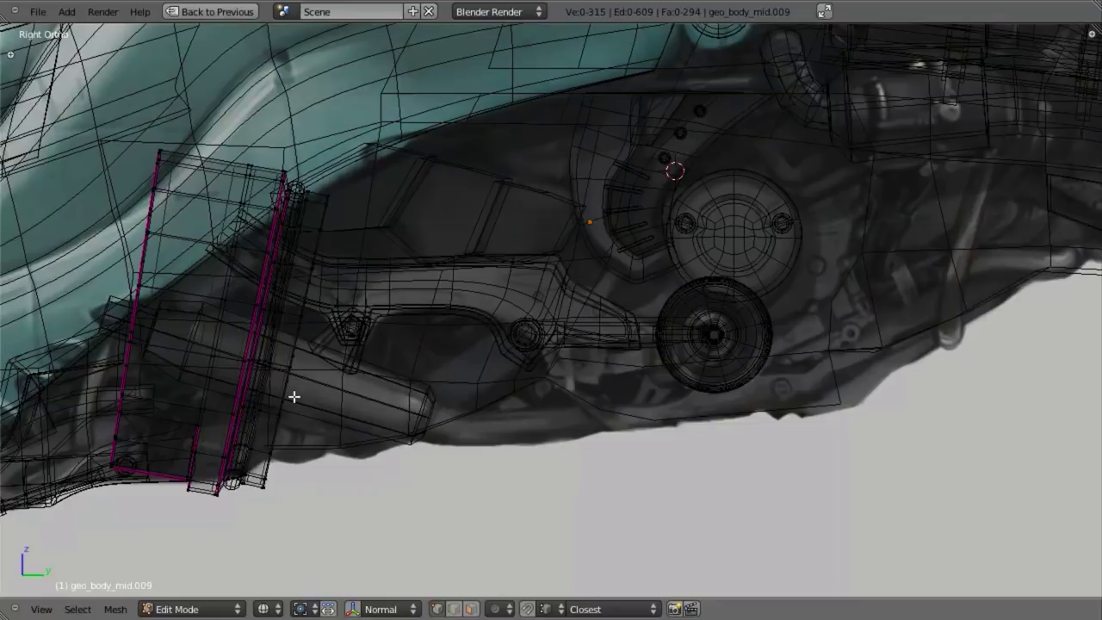
key(a)
middle_drag(226, 380, 295, 351)
alt+right_click(211, 447)
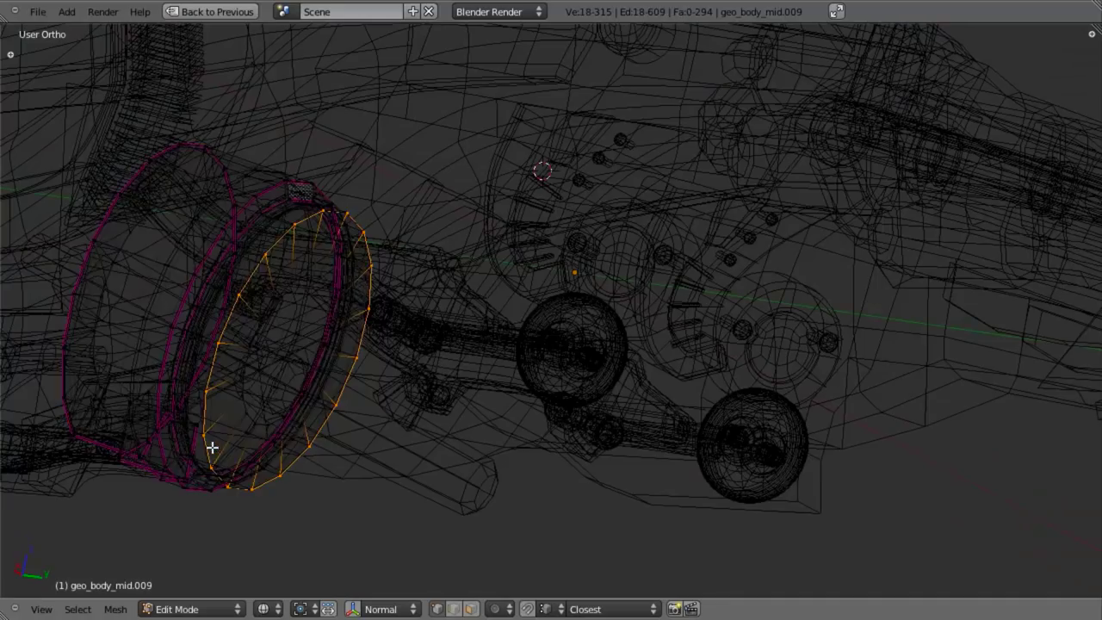
alt+shift+right_click(246, 409)
key(KP_3)
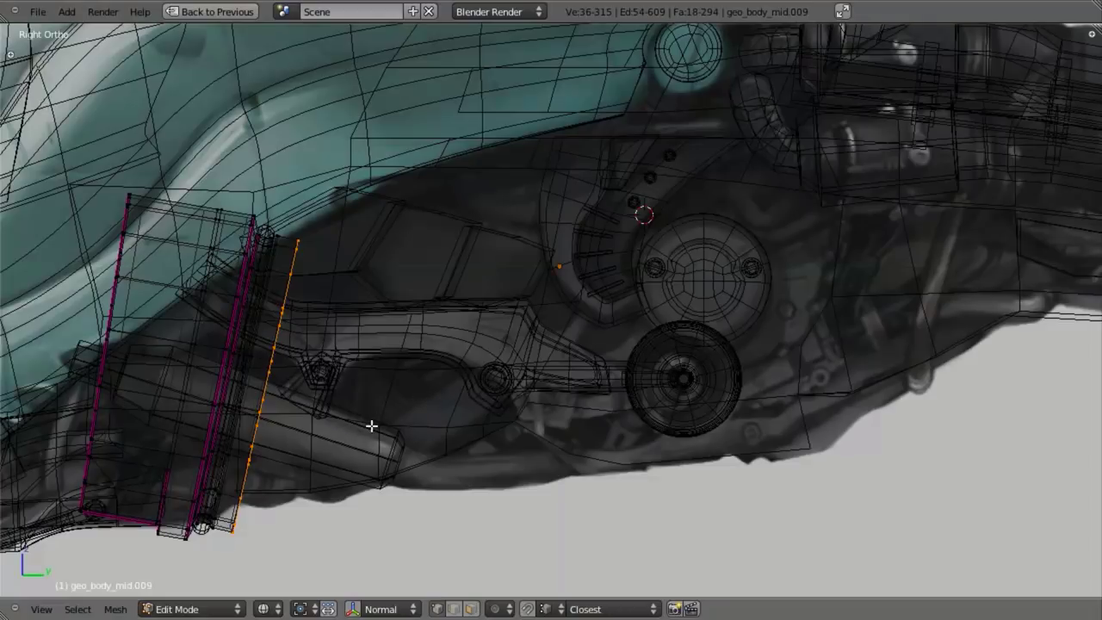
Step: Duplicate the rim ring, tilt it diagonally across the underside behind the collar, and extrude it down and rearward
key(shift+d)
click(565, 385)
key(r)
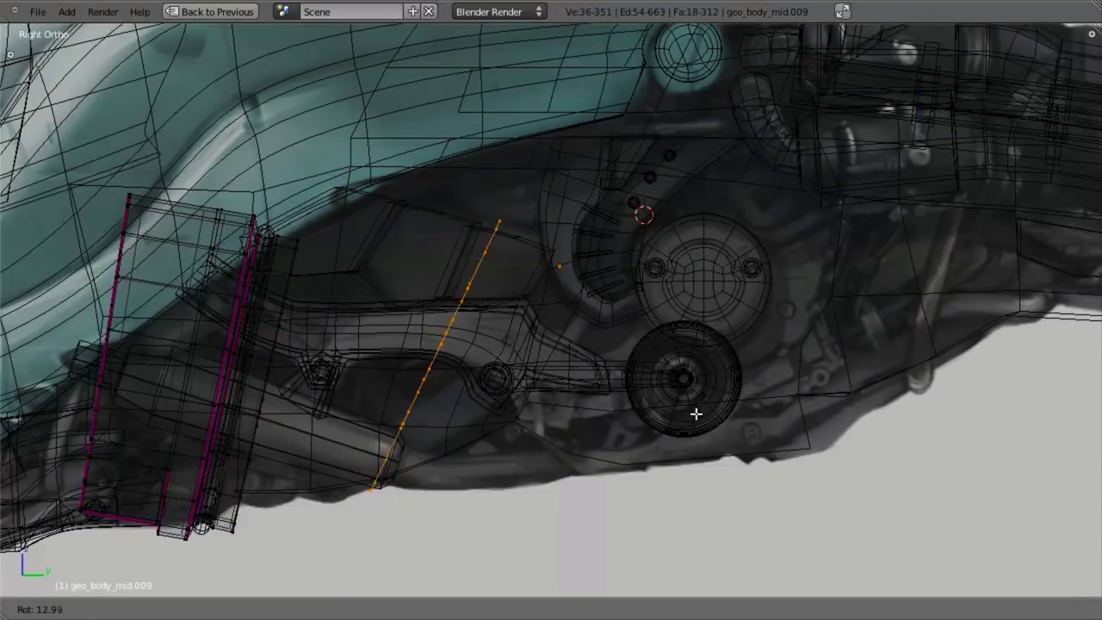
click(569, 475)
key(g)
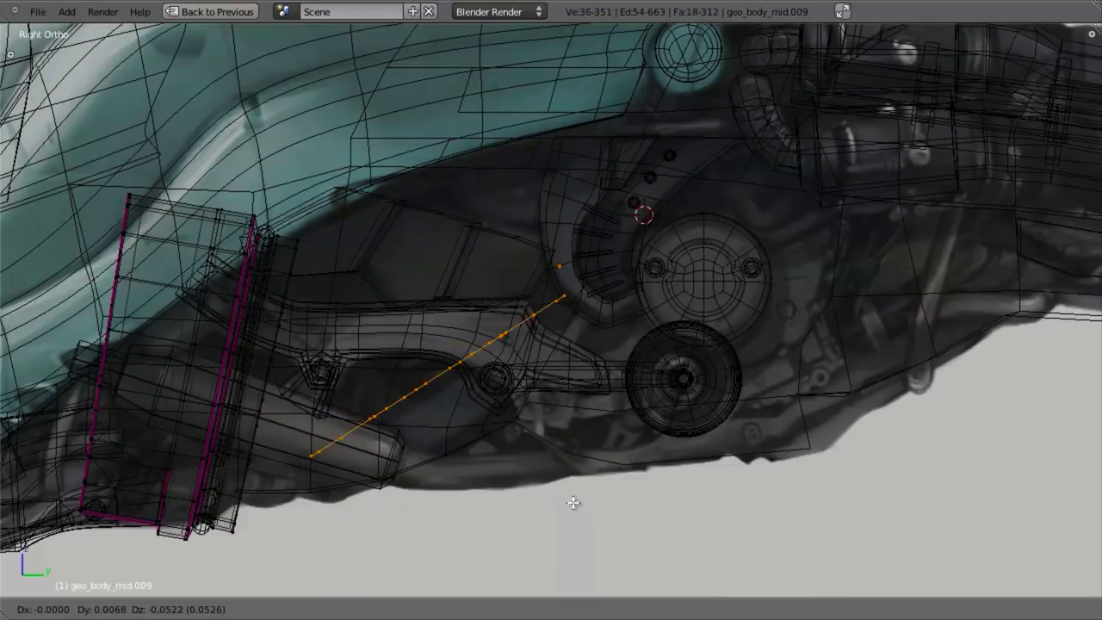
click(582, 508)
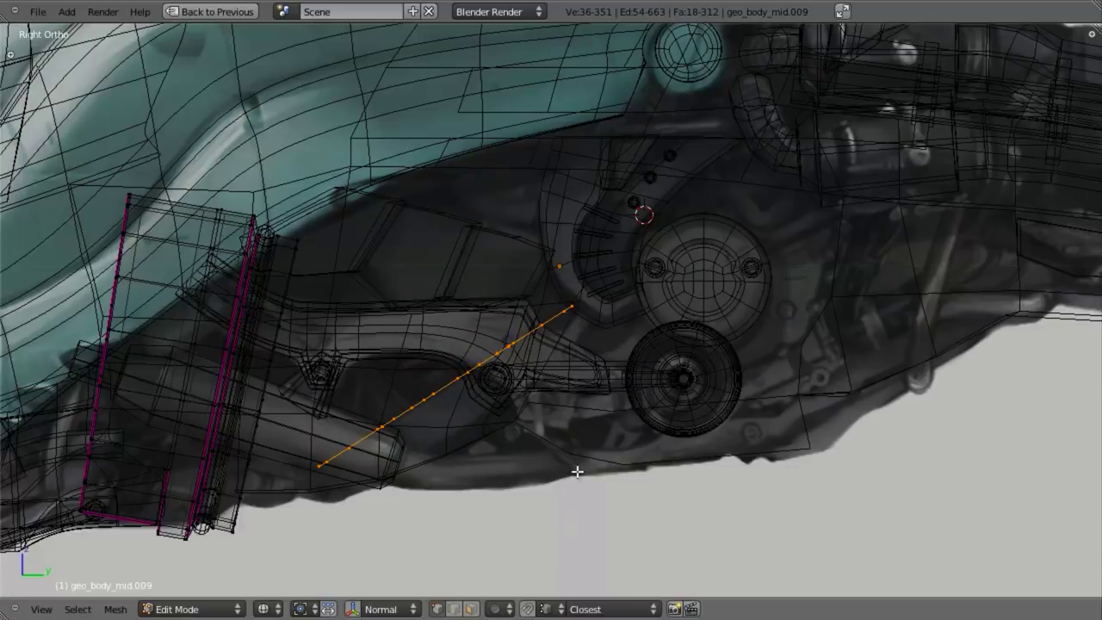
key(e)
click(594, 504)
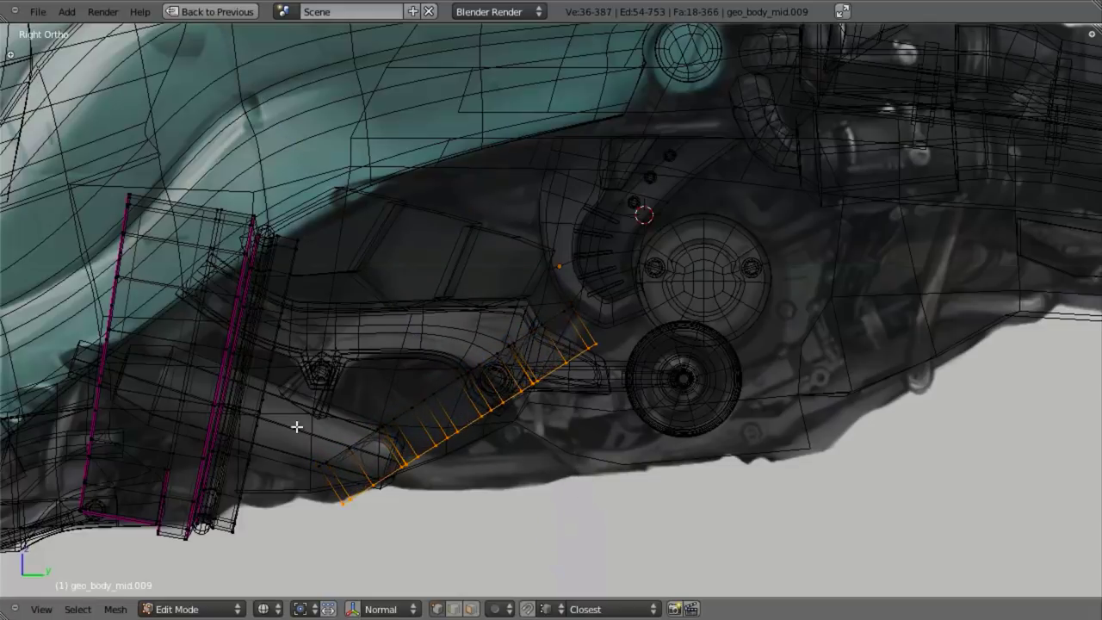
Step: Inspect the extruded ring's placement around the rear landing gear from several angles in wireframe and shaded display
mouse_move(433, 390)
middle_down()
mouse_move(386, 357)
mouse_move(254, 428)
middle_up()
key(z)
key(z)
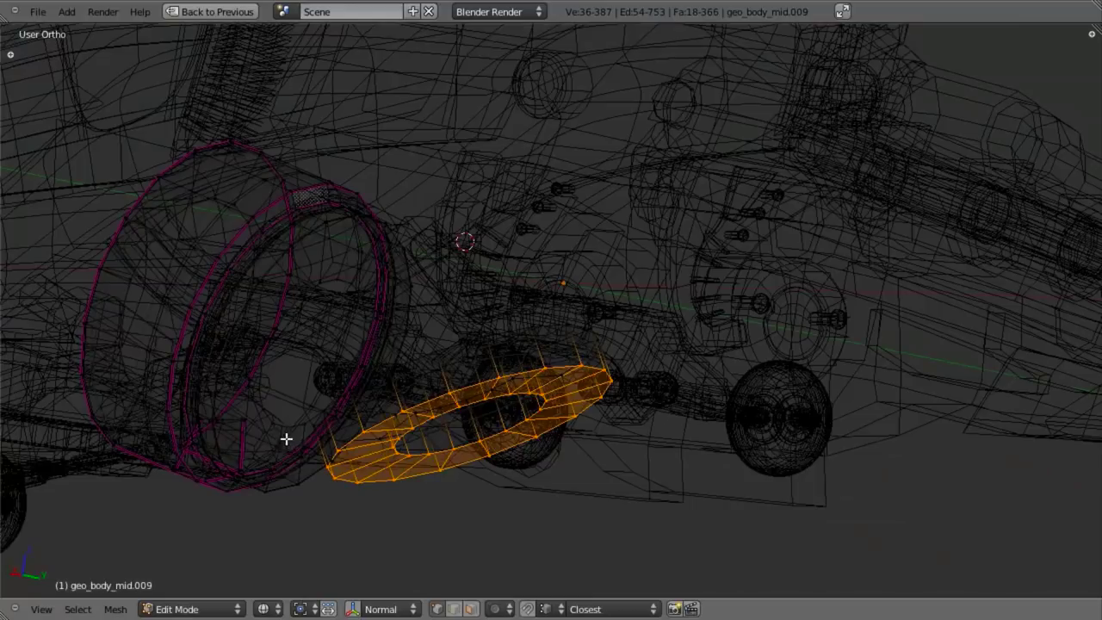
middle_drag(483, 472, 489, 418)
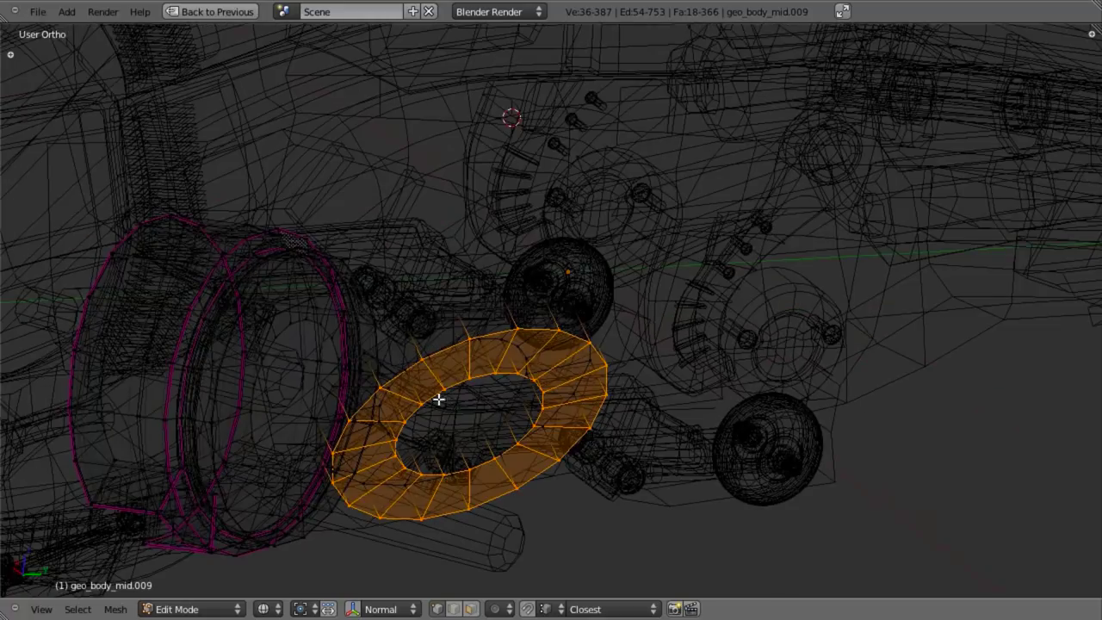
key(KP_3)
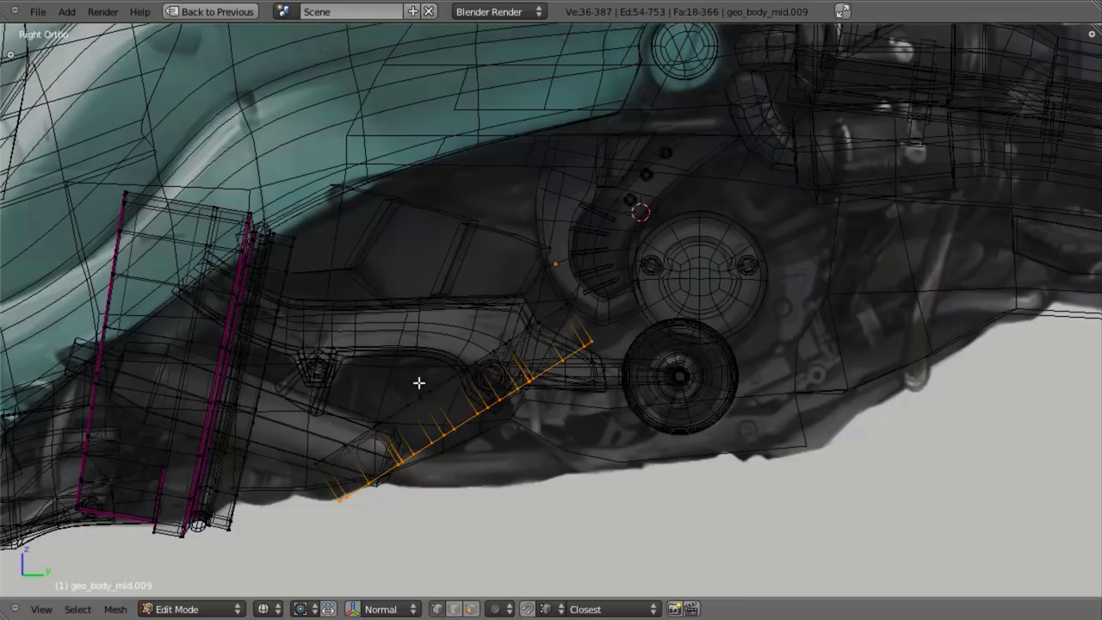
scroll(460, 445, up, 3)
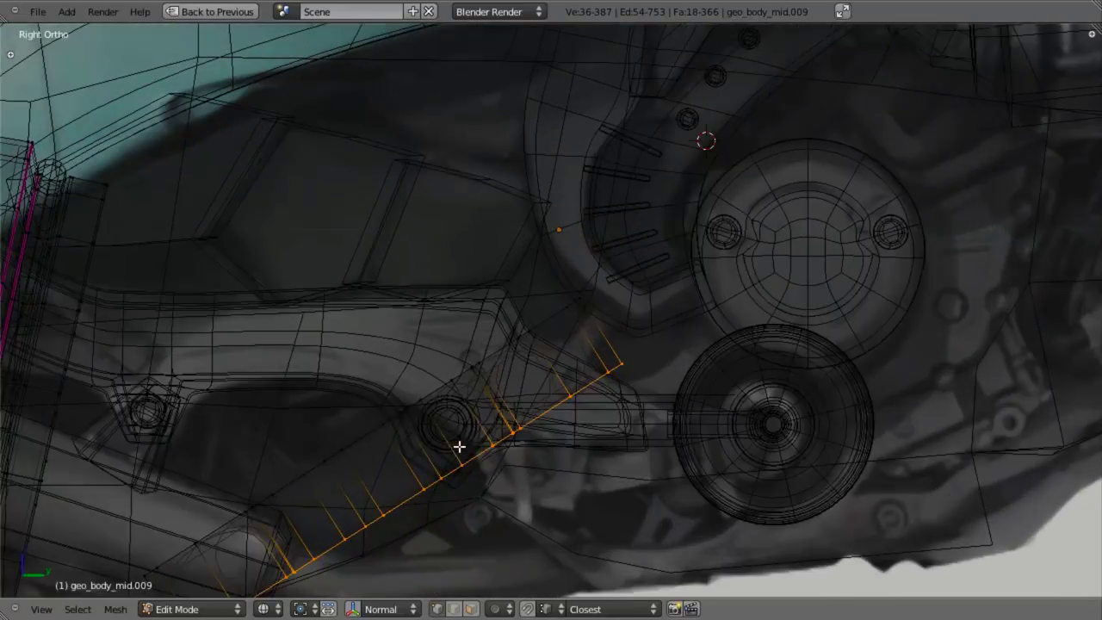
key(z)
middle_drag(518, 444, 494, 266)
key(a)
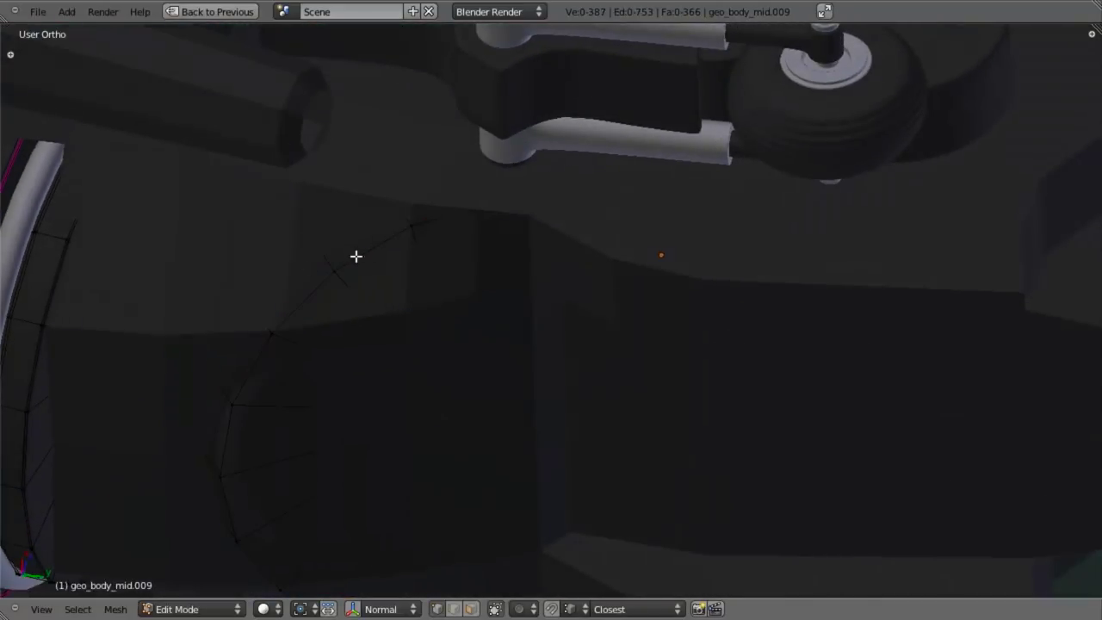
Step: Select the whole tilted ring behind the collar and show it in wireframe from the right side
key(l)
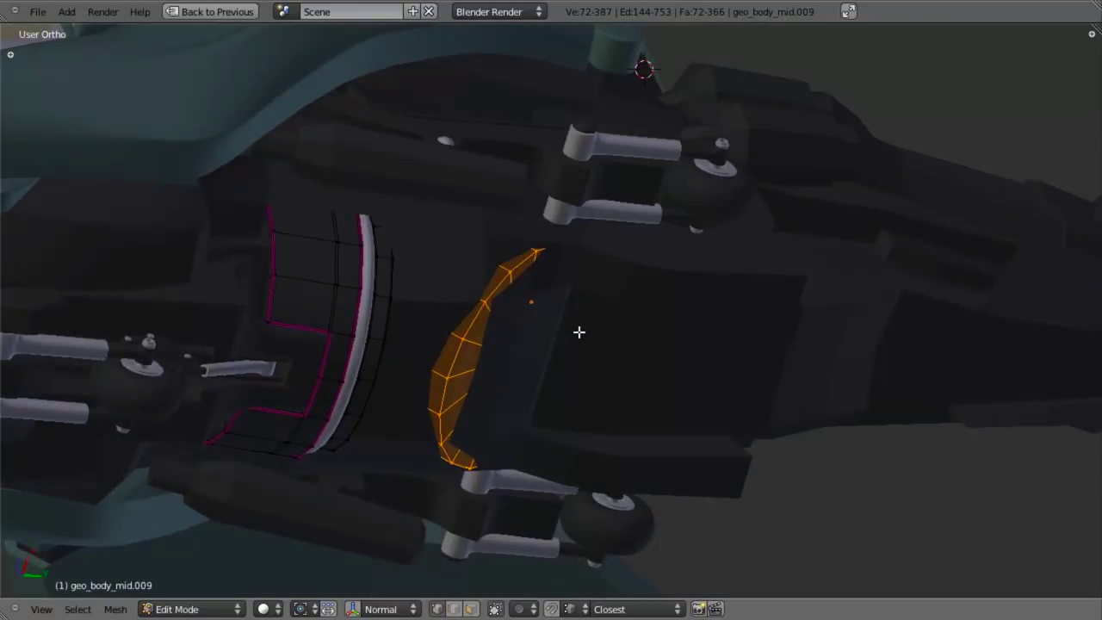
key(KP_3)
key(z)
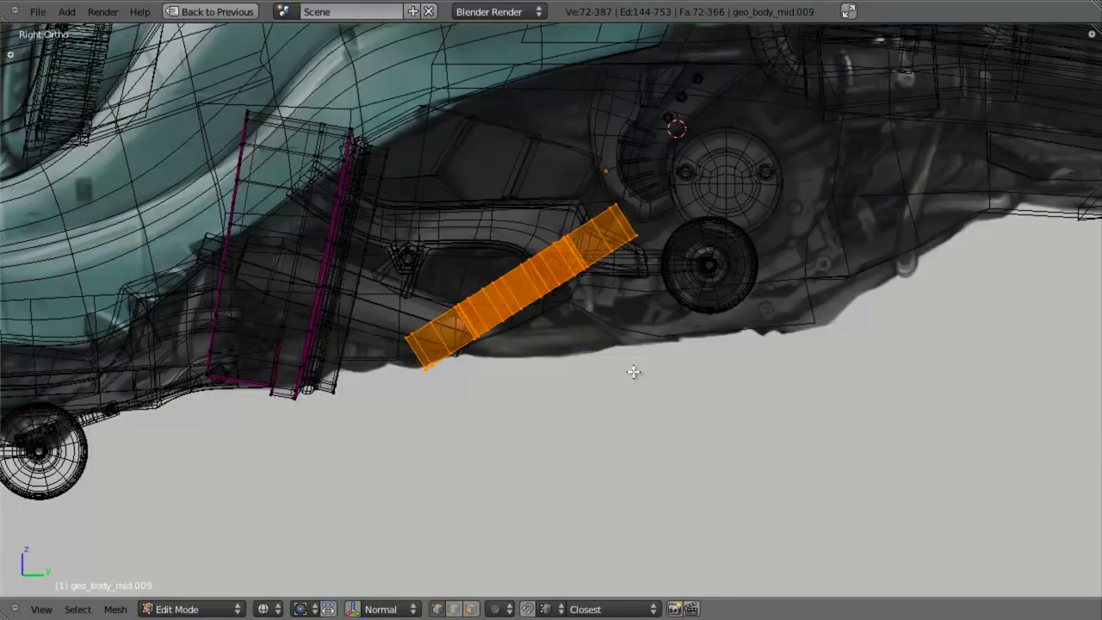
key(s)
key(z)
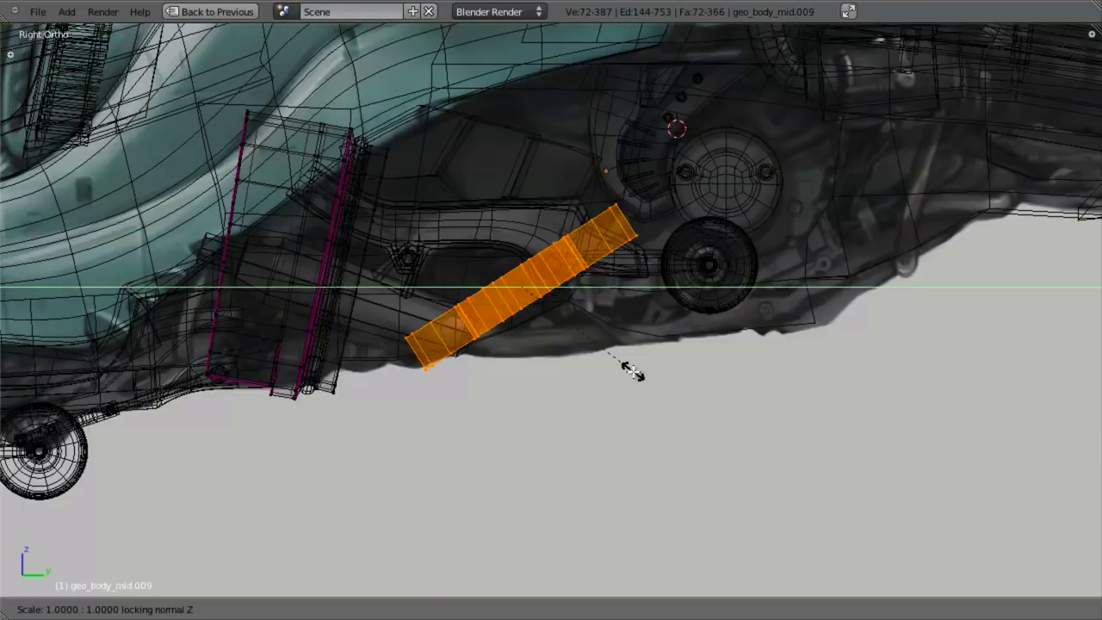
key(Escape)
key(s)
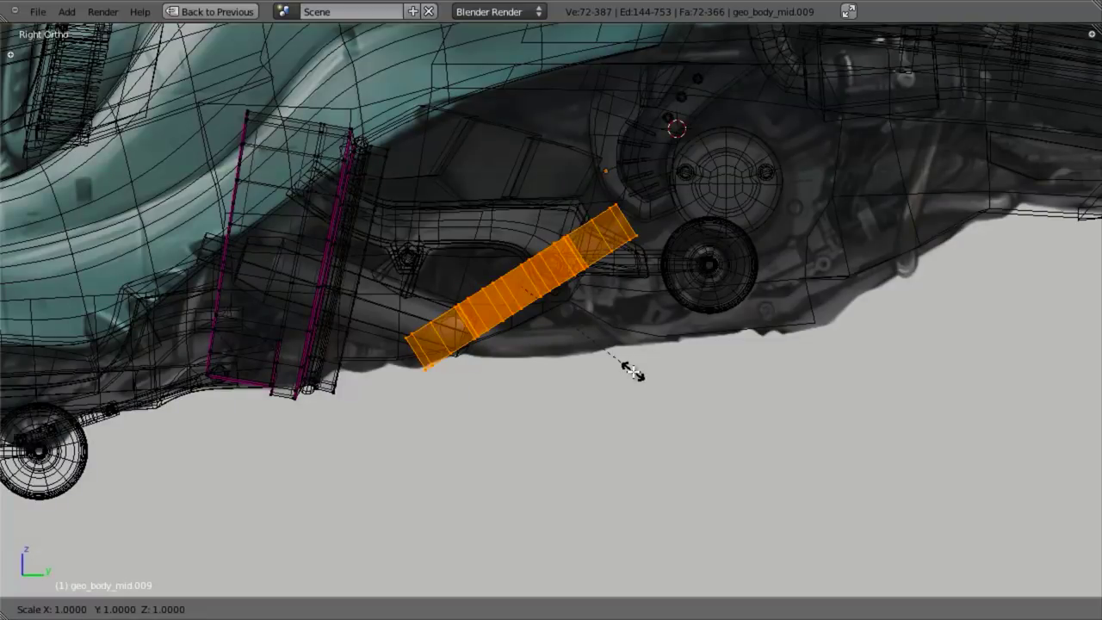
key(z)
key(Escape)
key(s)
key(Escape)
key(s)
key(z)
key(z)
key(Escape)
key(s)
key(y)
key(y)
key(Escape)
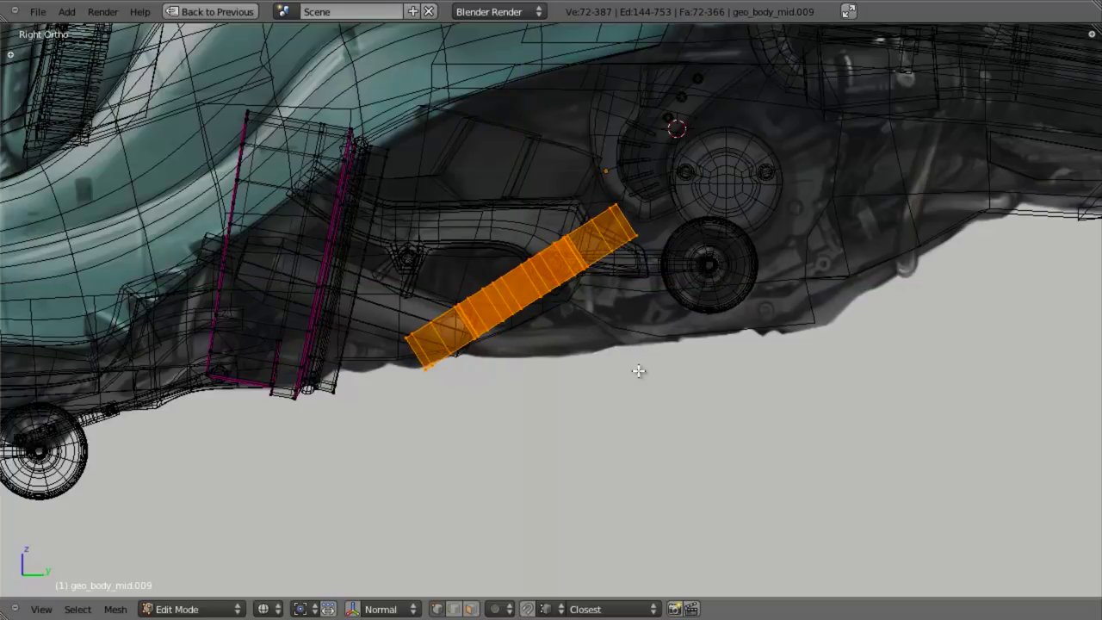
Step: Set the transform orientation to Local, checking the manipulator's axes on the tilted ring
scroll(145, 550, up, 2)
click(383, 608)
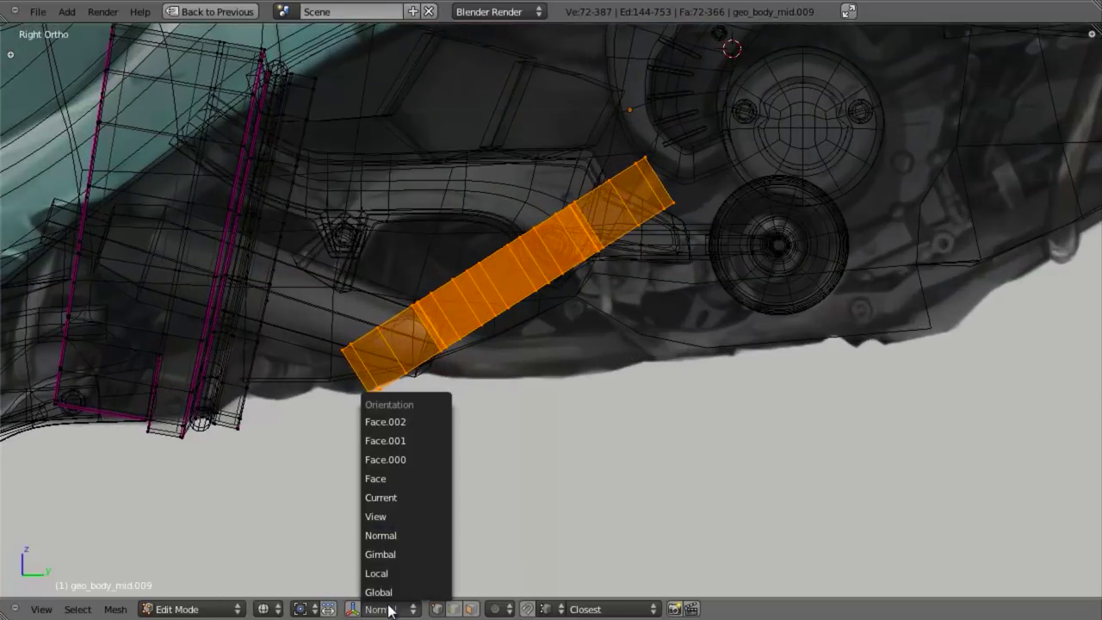
click(389, 609)
click(352, 608)
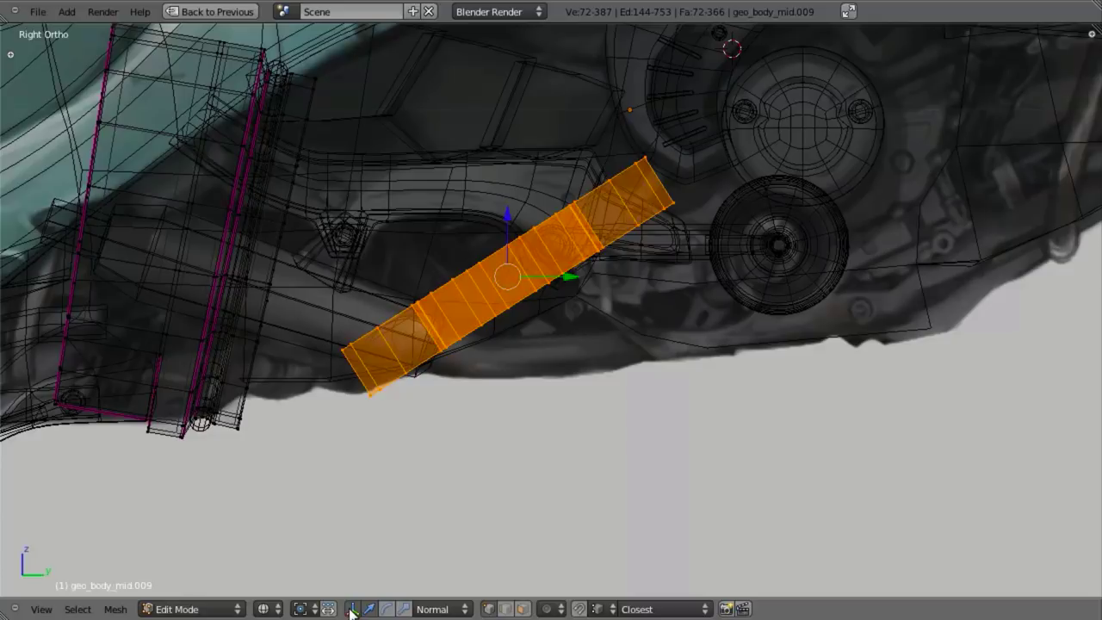
click(419, 609)
click(444, 577)
click(445, 611)
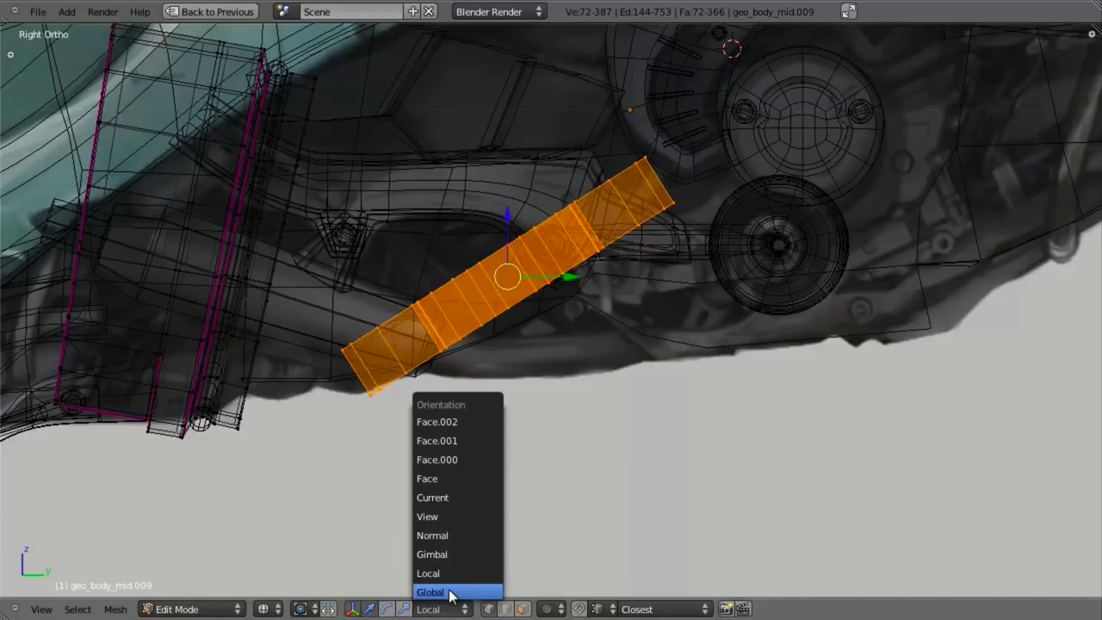
click(403, 610)
click(352, 608)
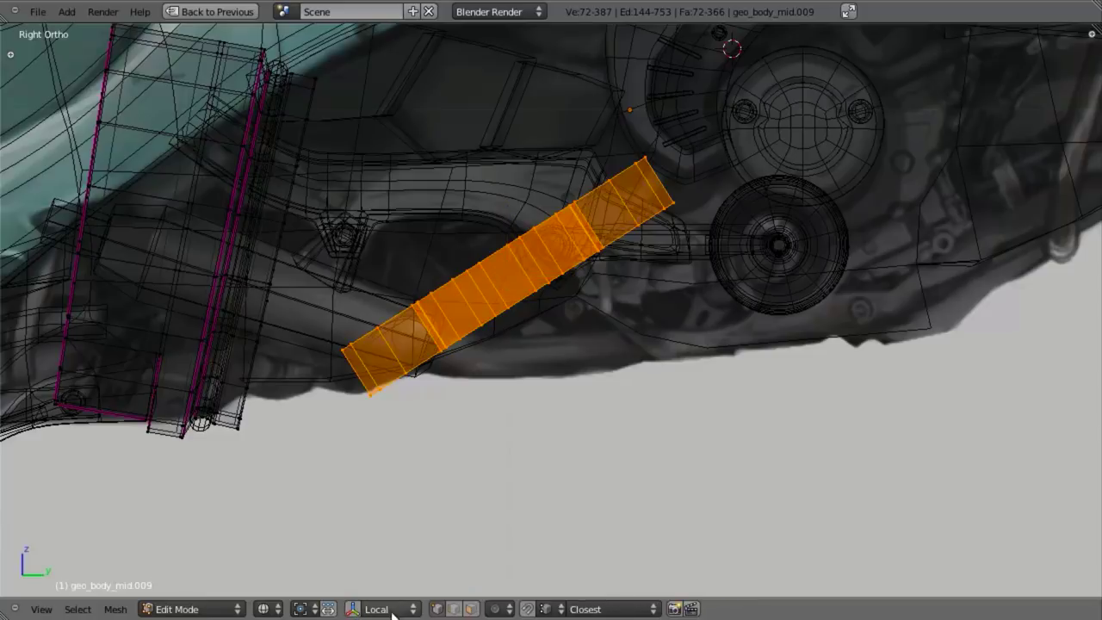
shift+middle_drag(568, 276, 564, 313)
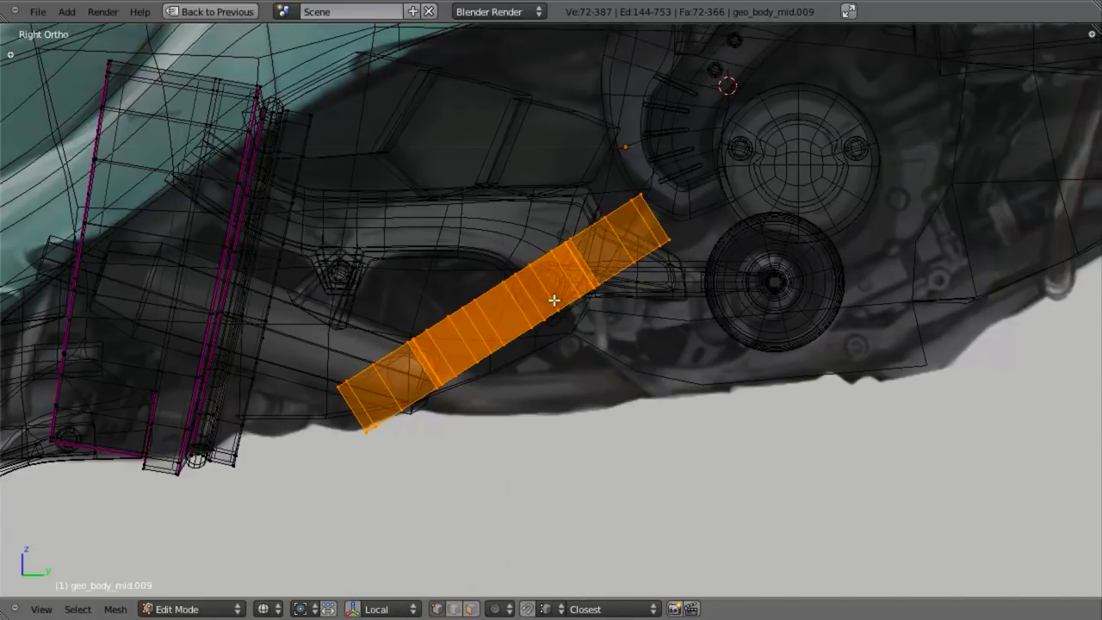
Step: Search the available commands for a deformation tool, trying "shri", "pinc", "expan" and "shea"
key(space)
text(shri)
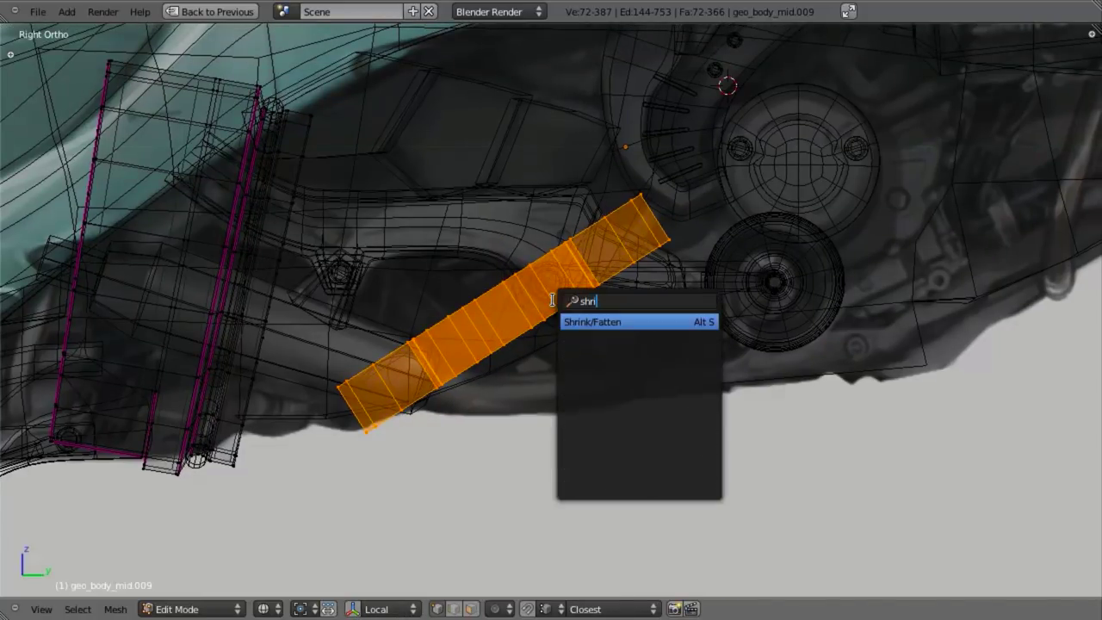
key(BackSpace)
key(BackSpace)
key(BackSpace)
text(pin)
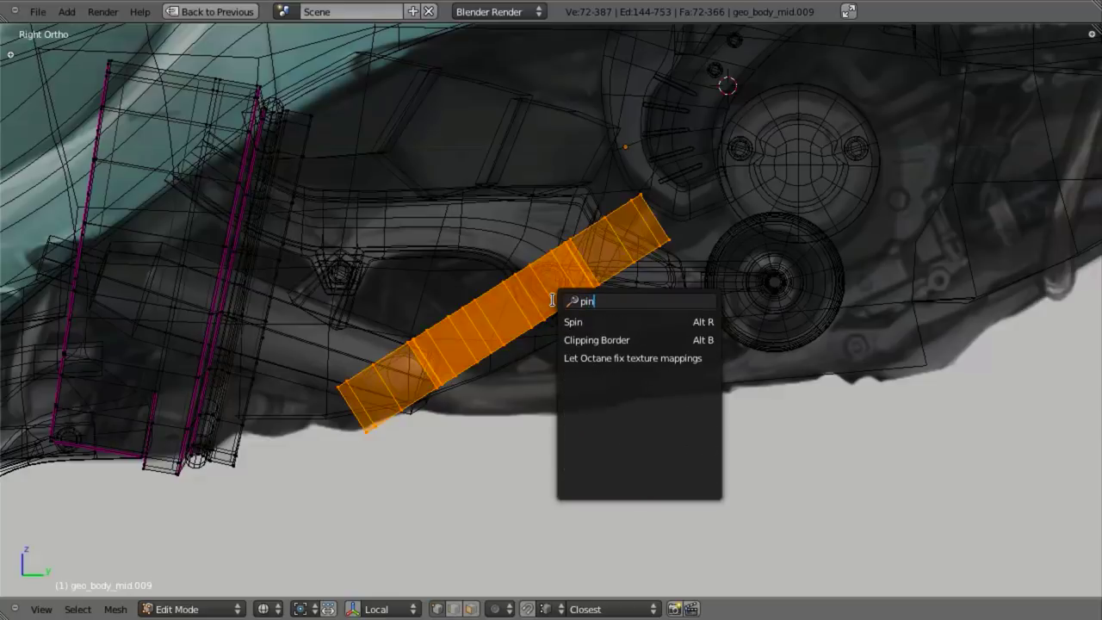
text(c)
key(BackSpace)
key(BackSpace)
key(BackSpace)
key(BackSpace)
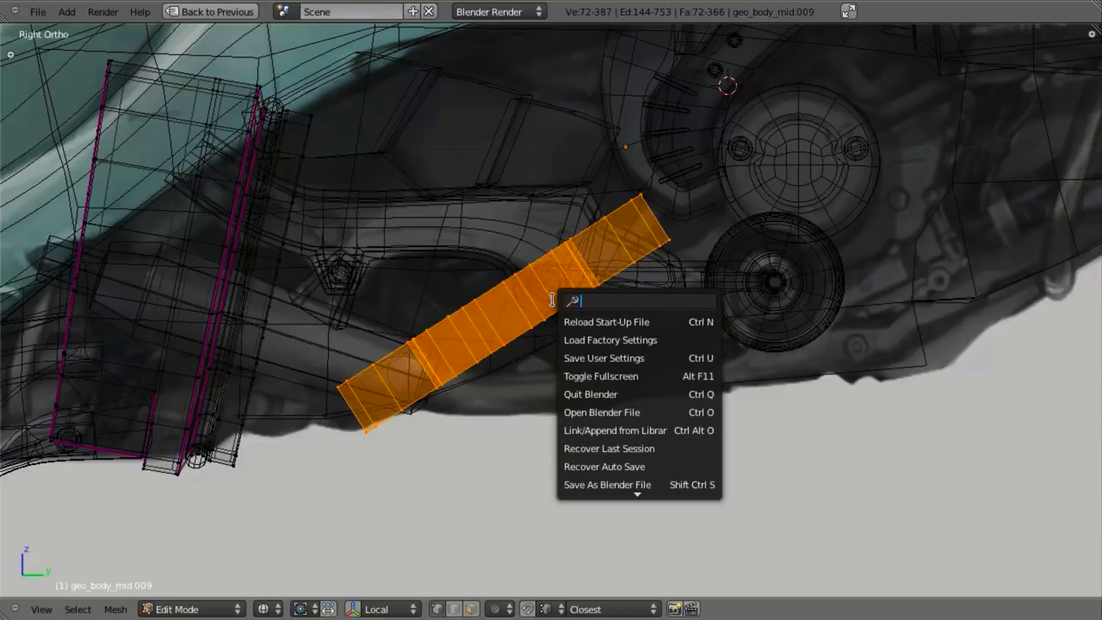
text(expan)
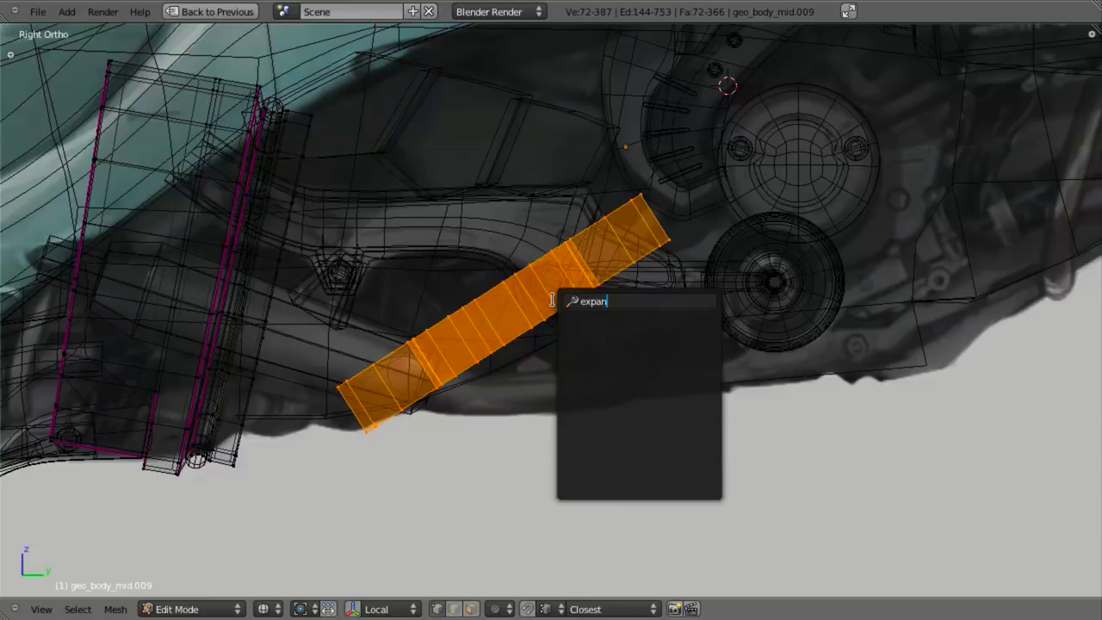
key(BackSpace)
key(BackSpace)
key(BackSpace)
key(BackSpace)
key(BackSpace)
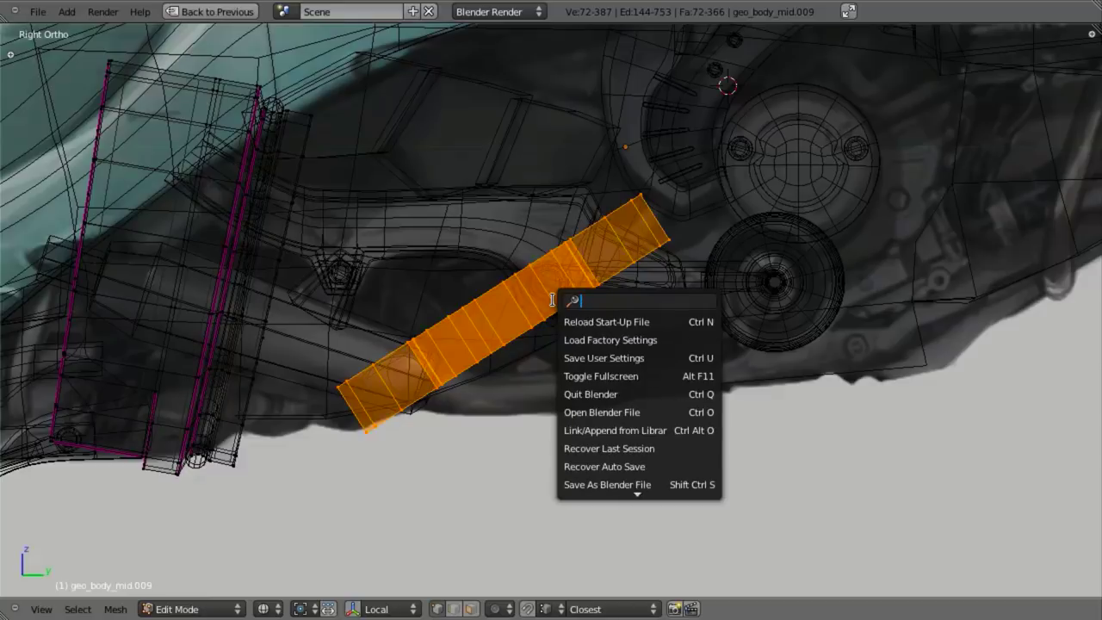
text(shea)
key(BackSpace)
key(BackSpace)
key(BackSpace)
key(BackSpace)
Step: Look through the mesh operations and try Push/Pull on the tilted ring
click(116, 608)
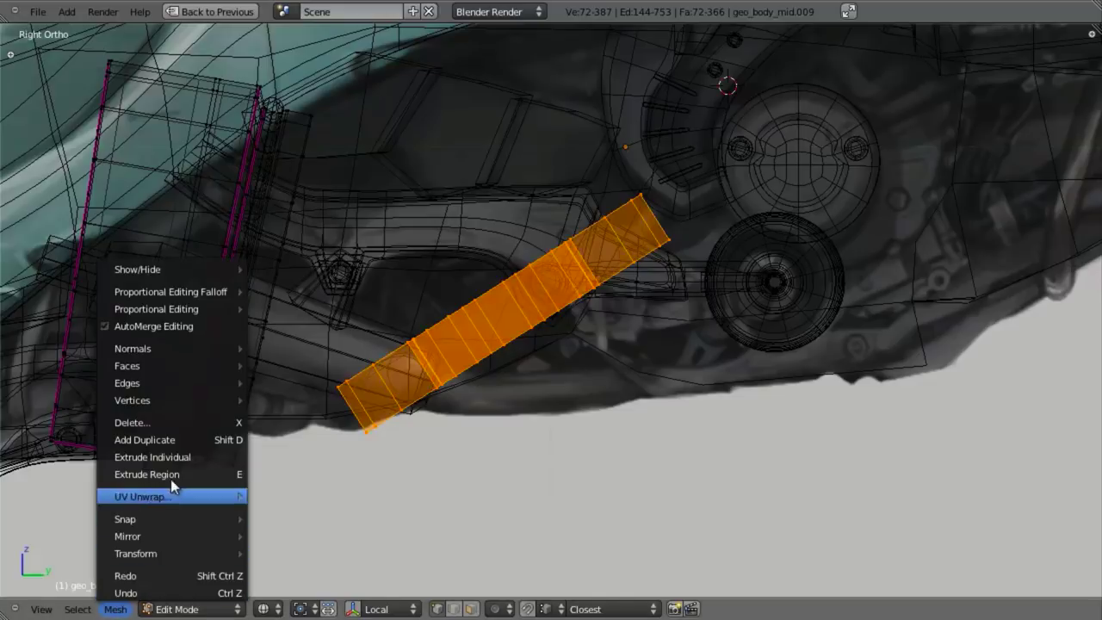
mouse_move(184, 369)
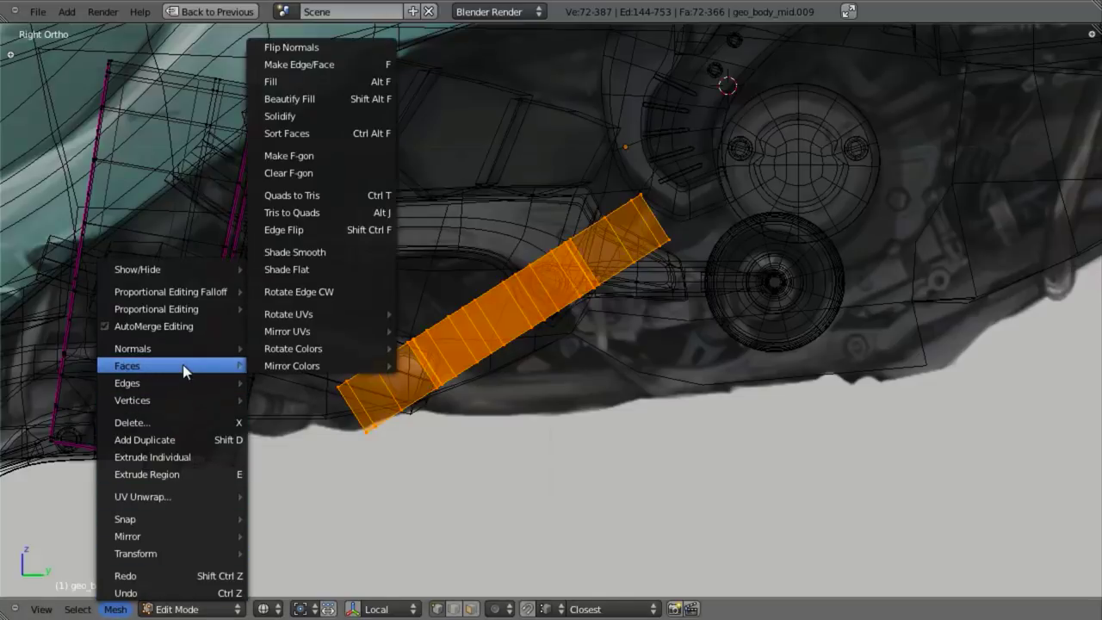
mouse_move(168, 391)
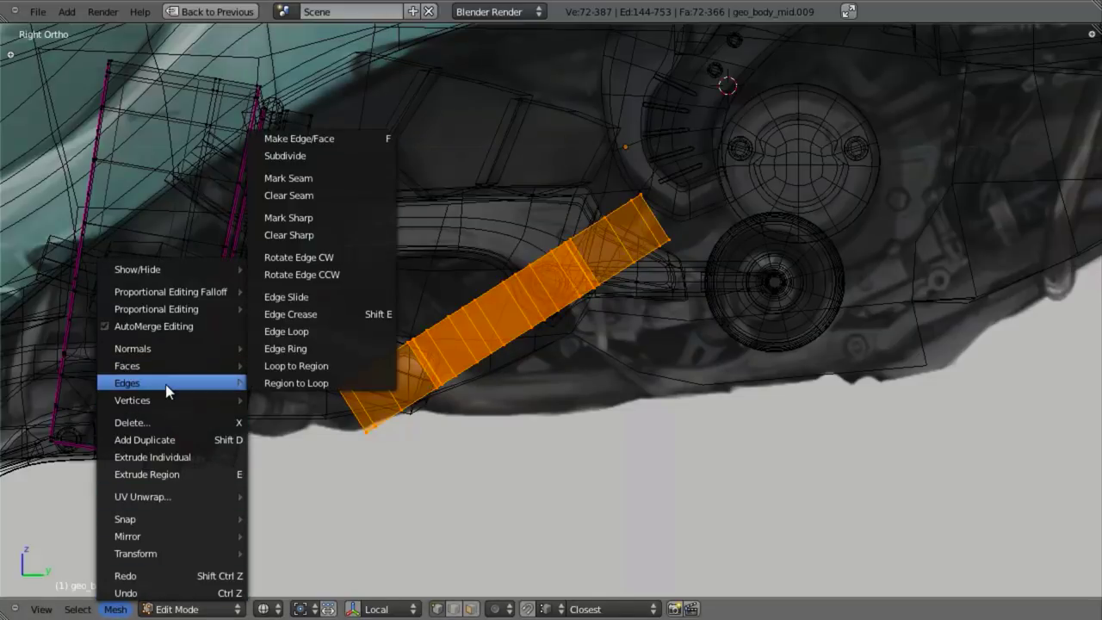
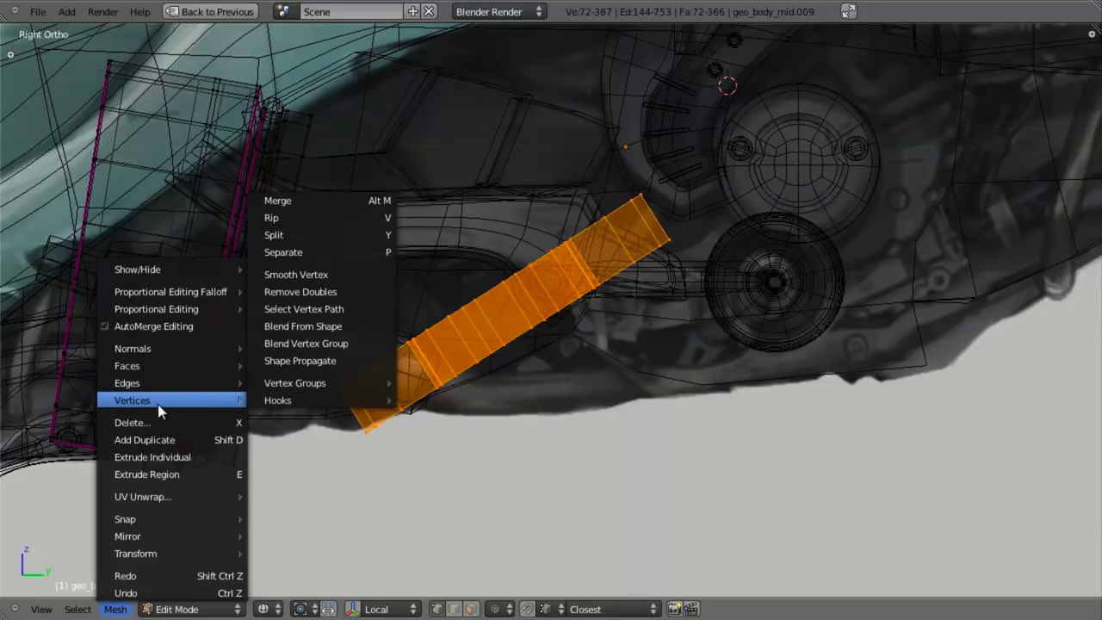
mouse_move(221, 555)
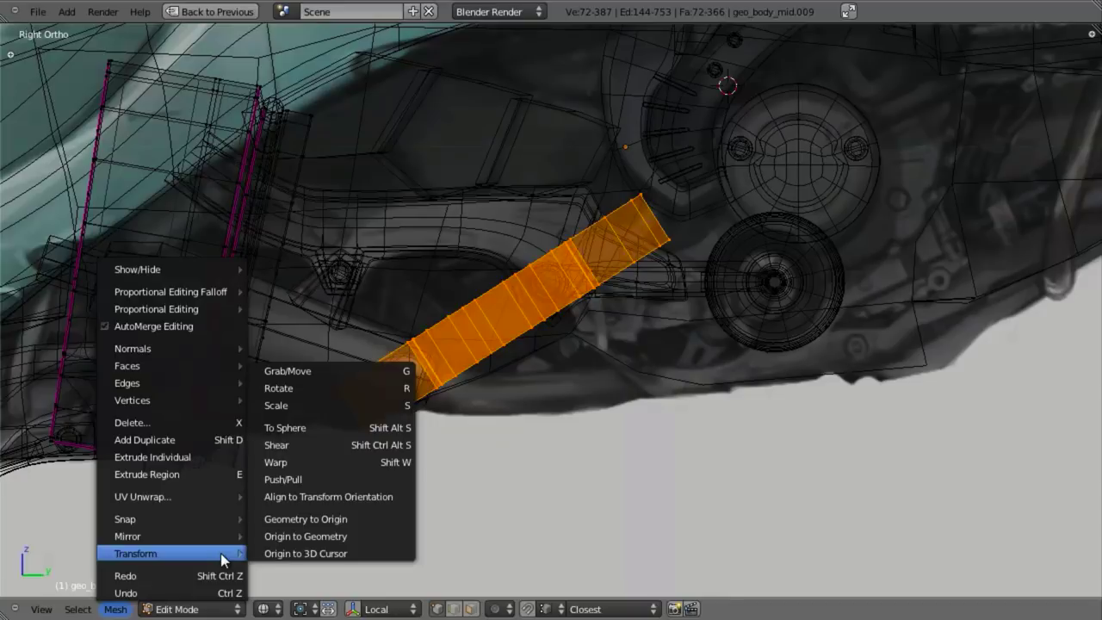
click(336, 476)
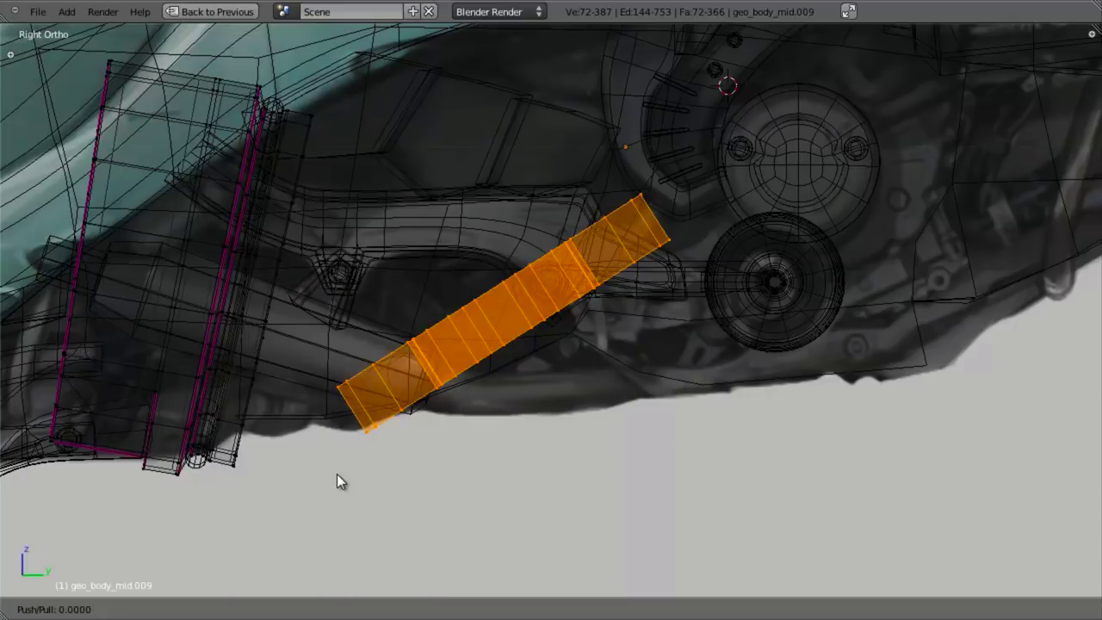
click(295, 504)
Step: Scale the tilted ring up uniformly, checking its fit in shaded view and against the concept art
key(s)
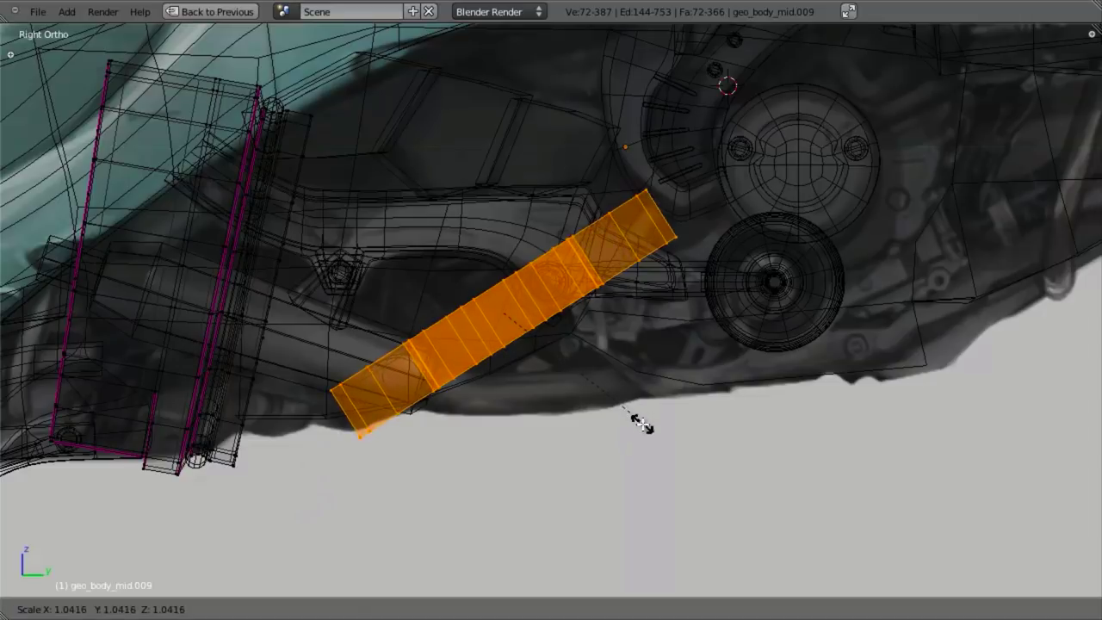
click(630, 458)
key(z)
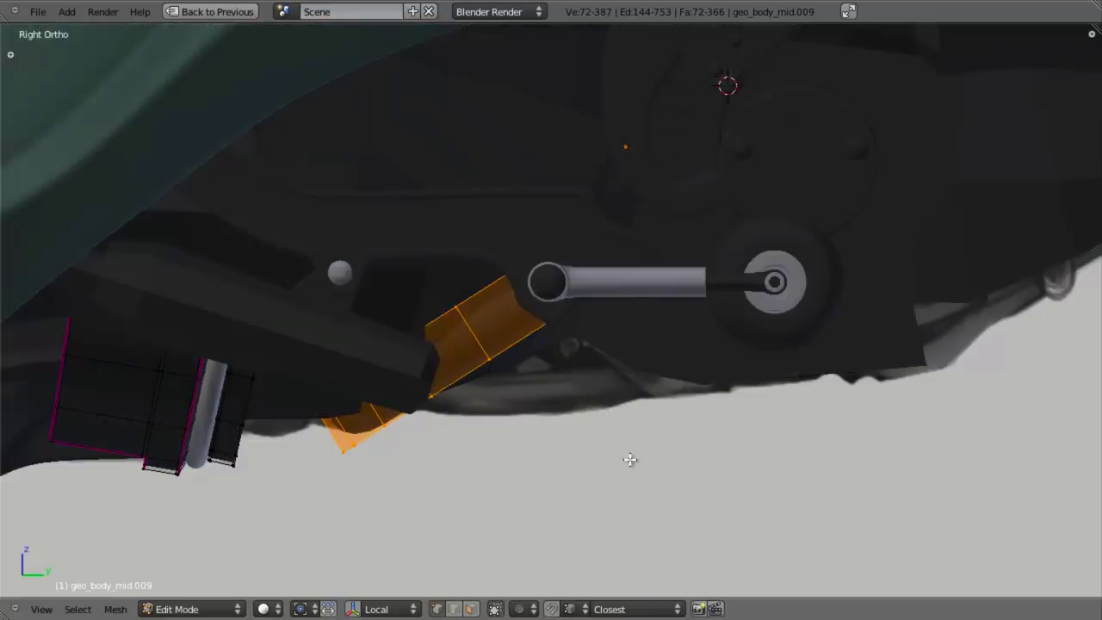
key(KP_Decimal)
mouse_move(630, 459)
middle_down()
mouse_move(585, 335)
mouse_move(659, 261)
middle_up()
key(s)
click(614, 285)
scroll(585, 293, down, 4)
key(KP_3)
key(z)
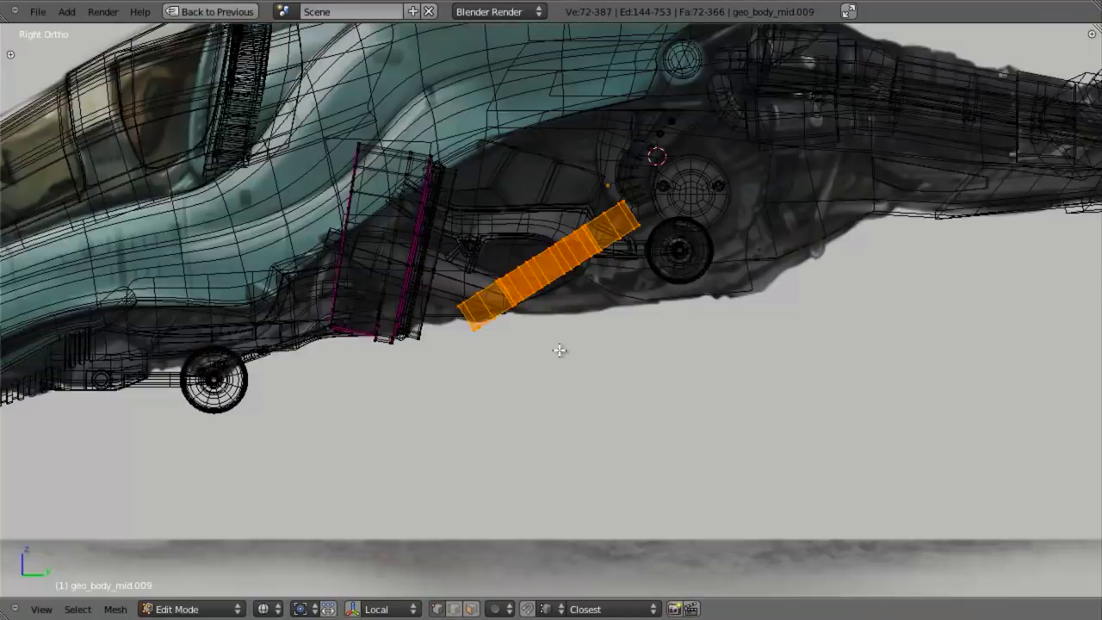
Step: Select the tilted ring's inner wall strip and delete its faces
scroll(559, 349, up, 5)
key(a)
key(ctrl+r)
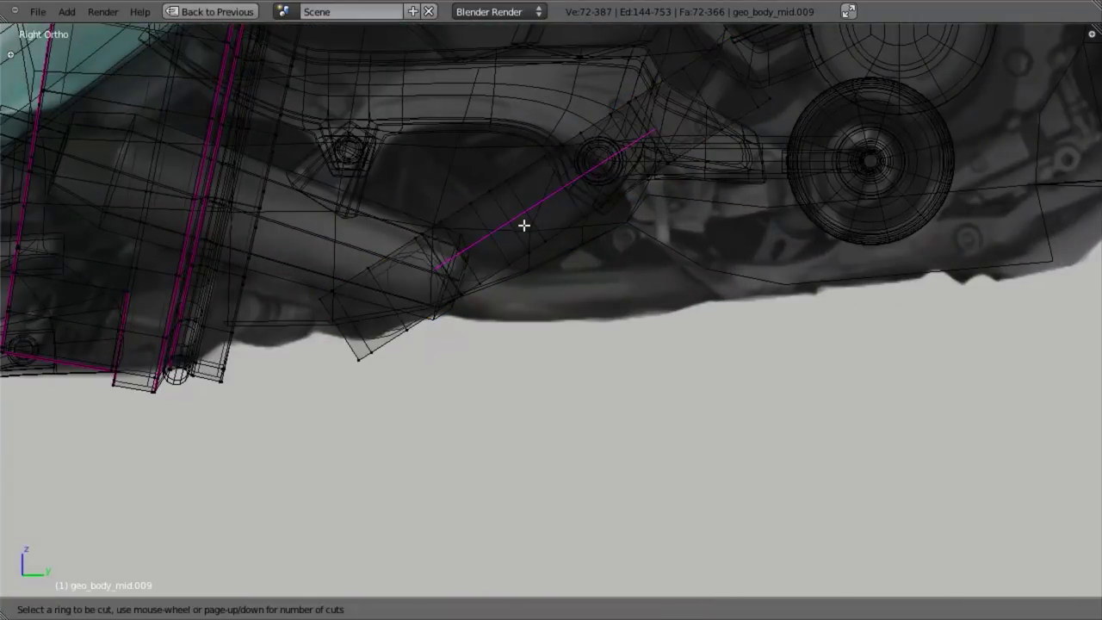
key(Escape)
middle_drag(516, 278, 579, 246)
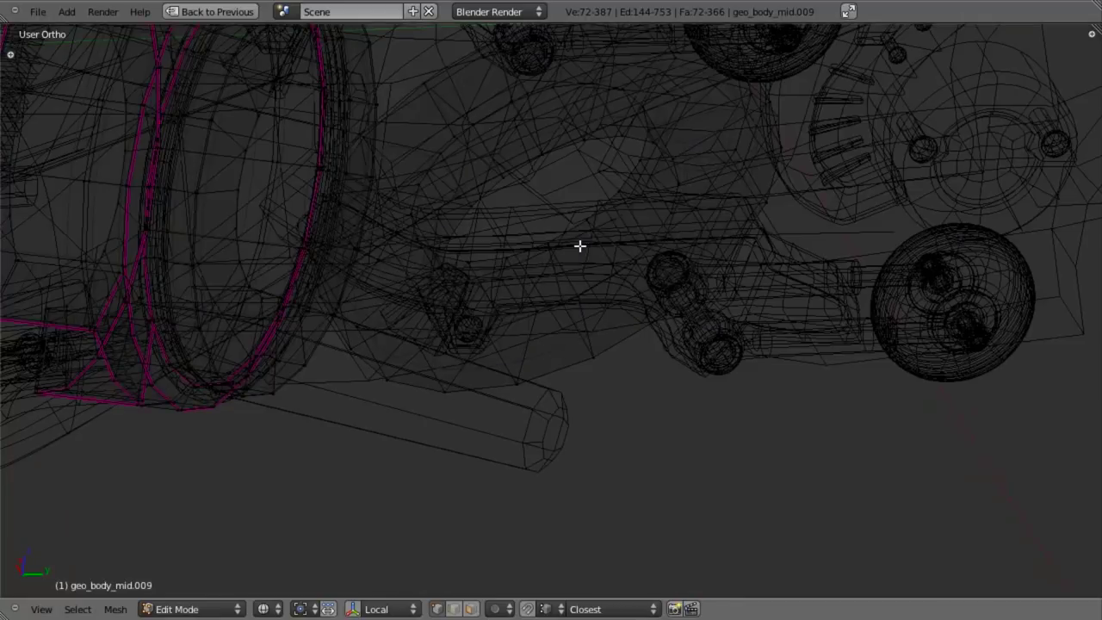
alt+right_click(572, 231)
key(ctrl+KP_Add)
key(x)
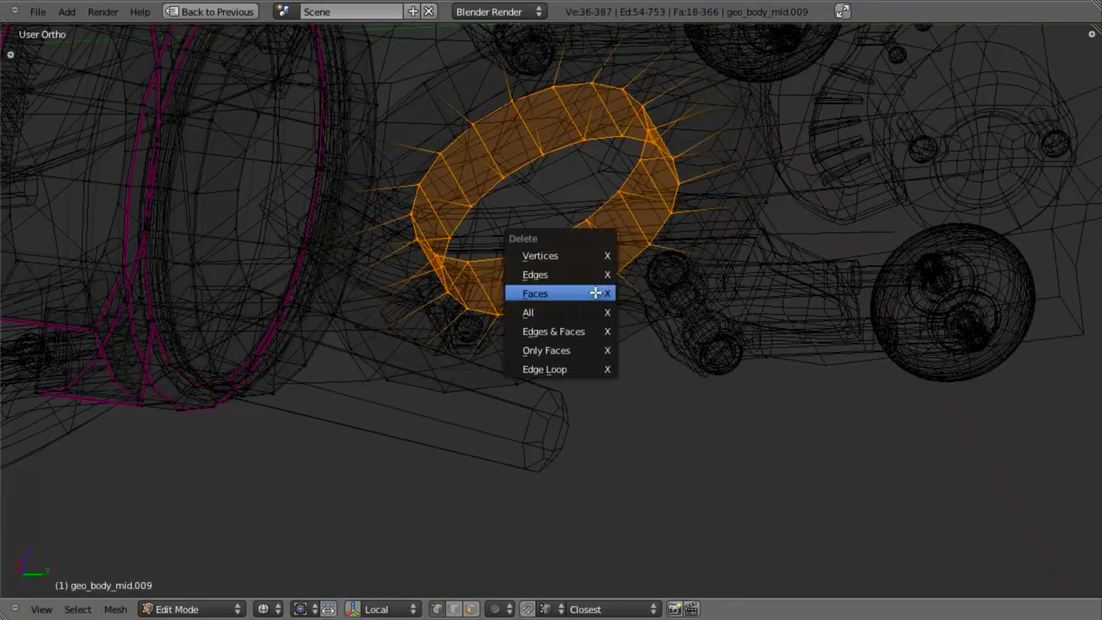
click(598, 293)
key(z)
key(KP_1)
key(z)
key(KP_3)
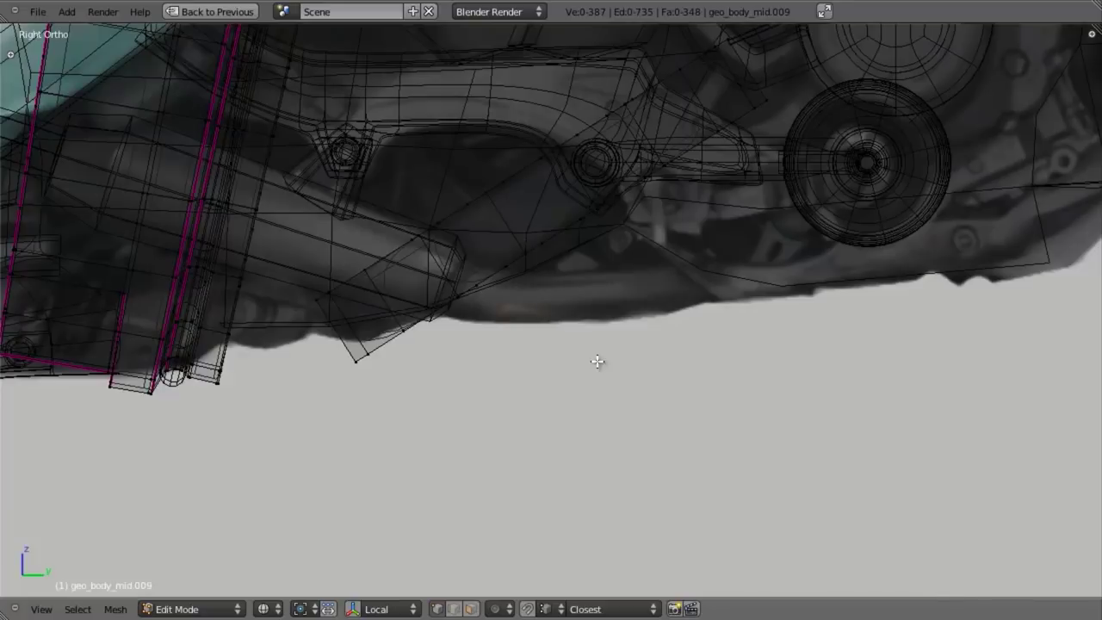
Step: Delete the vertices of the tilted ring's upper inner edge loop
alt+right_click(448, 221)
alt+right_click(455, 209)
middle_drag(460, 216, 469, 230)
alt+right_click(486, 209)
key(x)
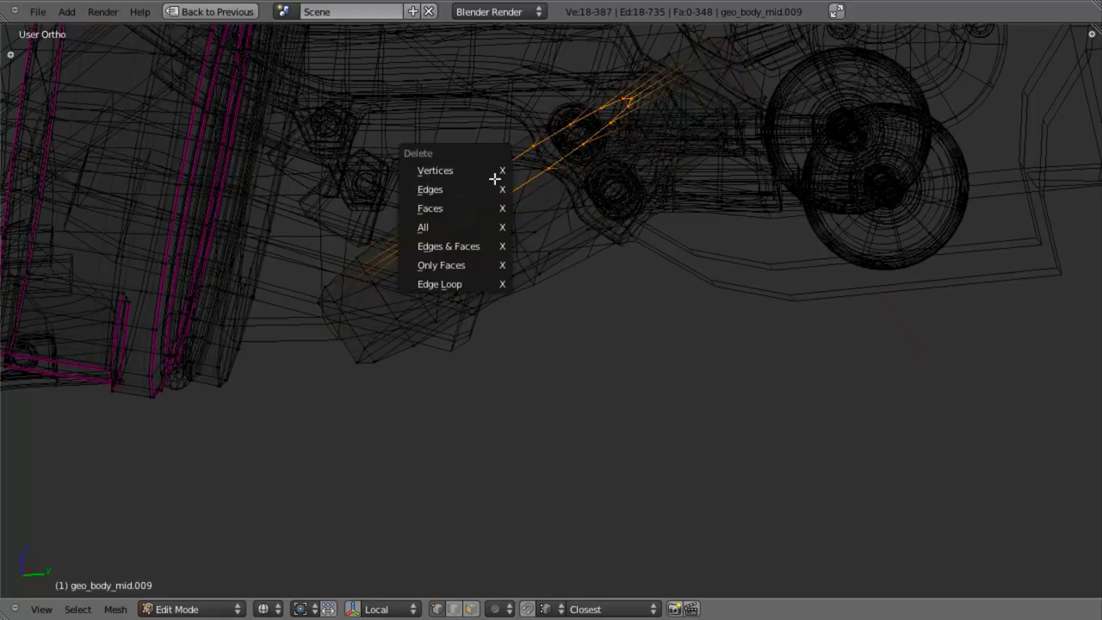
click(495, 175)
Step: Cut an edge loop around the tilted ring's outer wall, close to its lower edge
key(z)
key(KP_6)
key(ctrl+r)
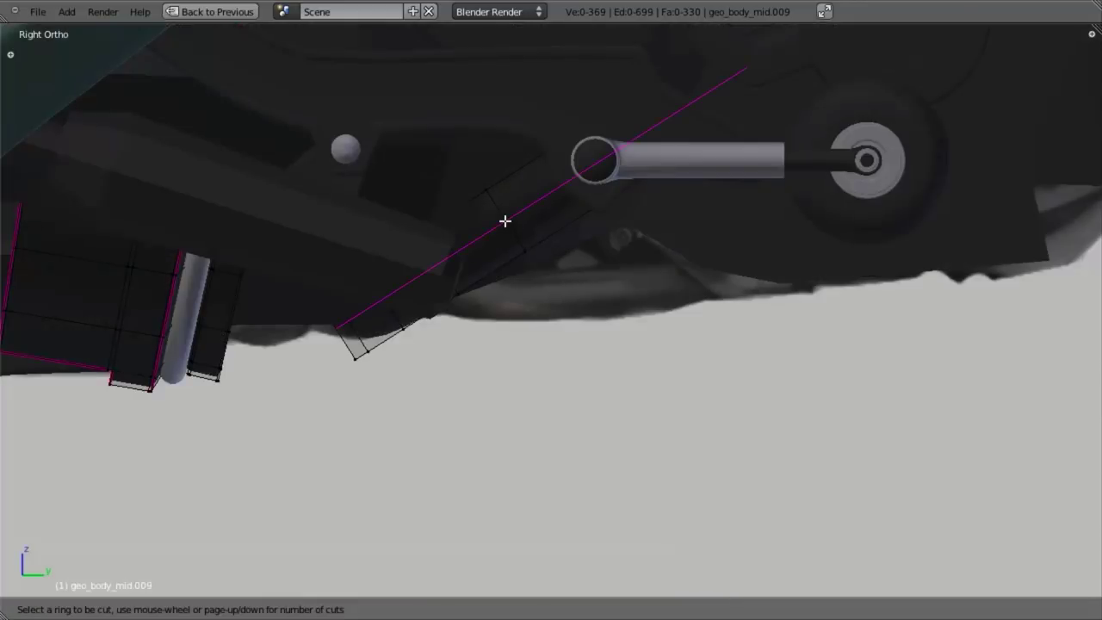
click(504, 221)
click(520, 248)
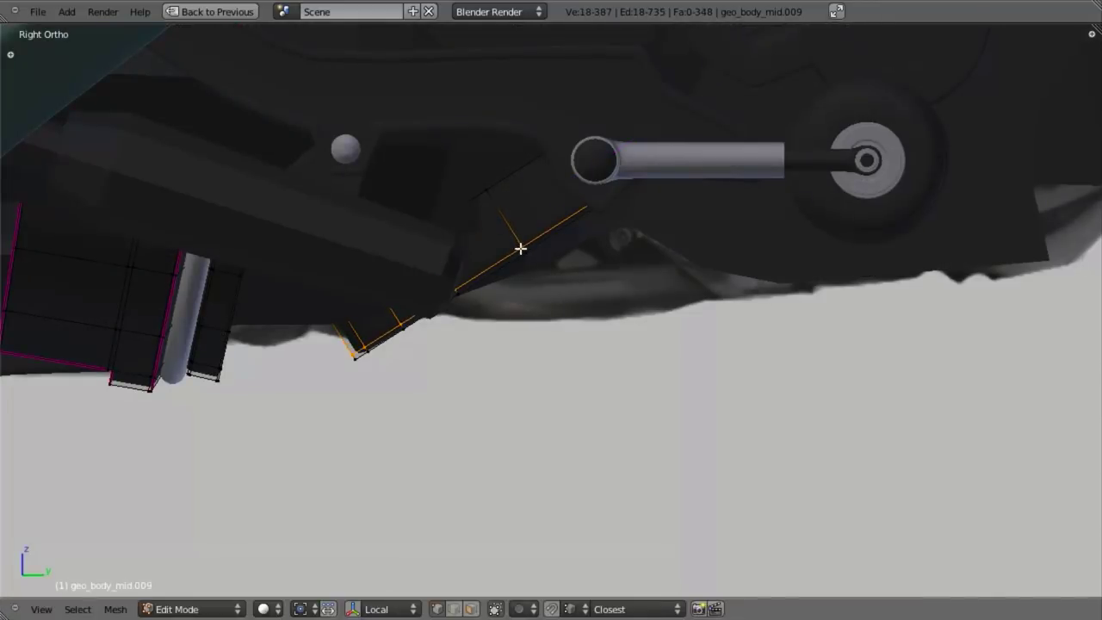
key(z)
shift+middle_drag(528, 281, 556, 341)
key(z)
Step: Select the tilted ring's upper edge loop and extrude it inward by scaling it down to form a lip
key(a)
alt+right_click(510, 253)
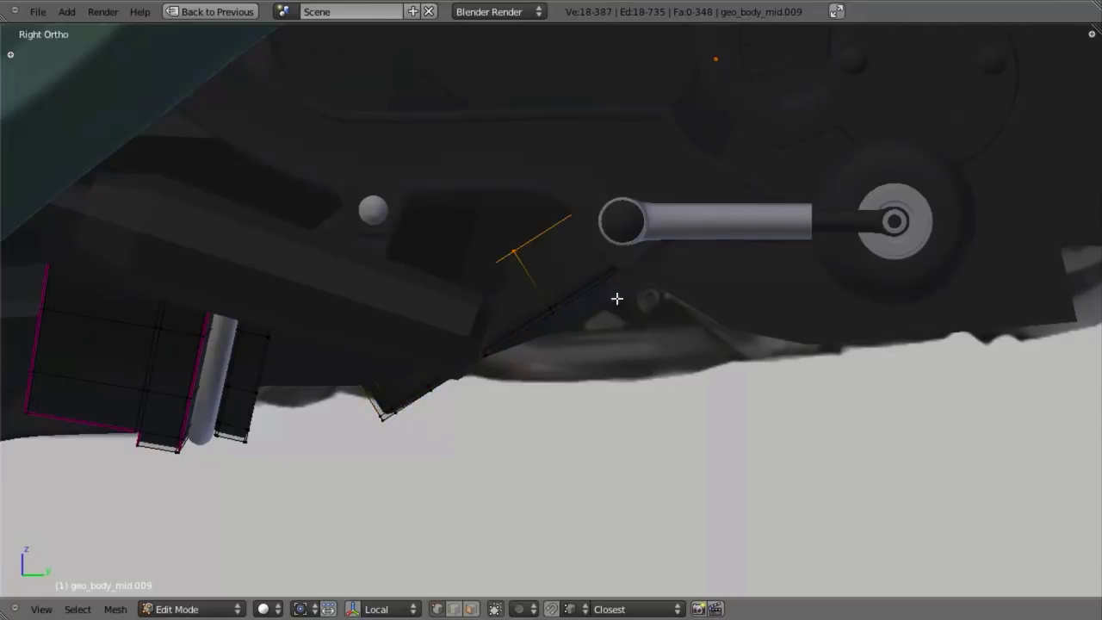
key(z)
key(s)
click(661, 319)
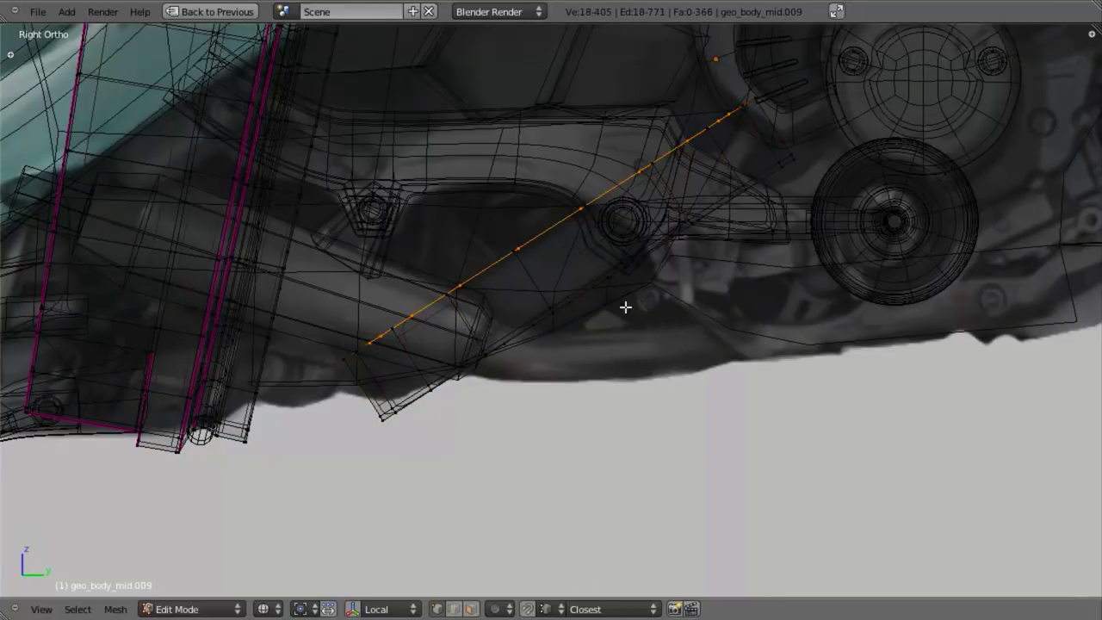
Step: Cut another edge loop around the tilted ring's outer wall and slide it close to the upper edge
key(ctrl+r)
click(528, 269)
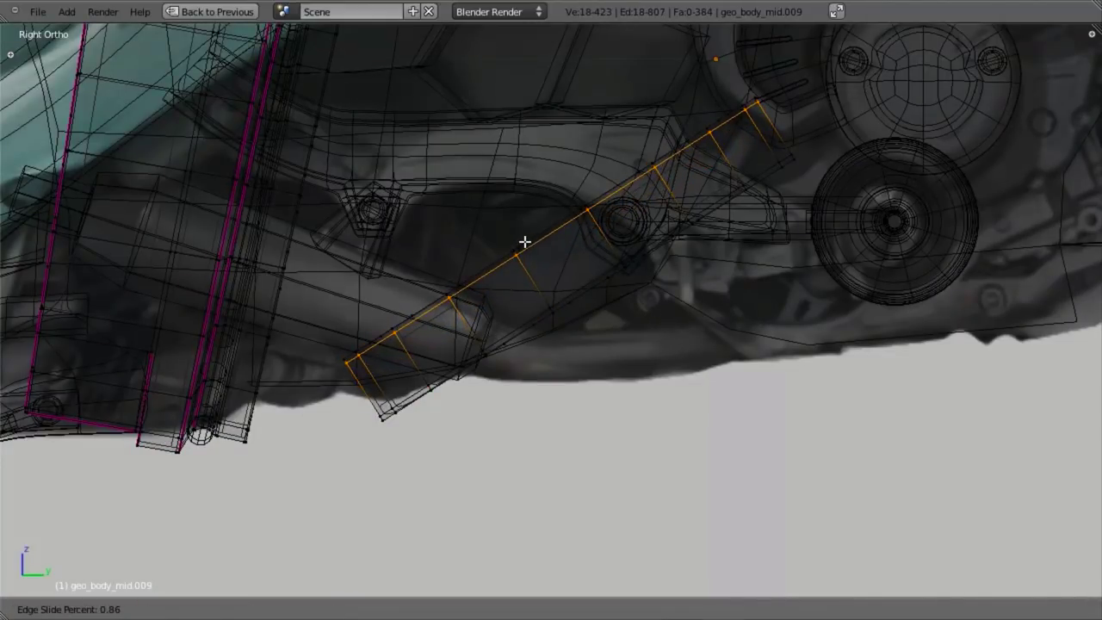
click(526, 238)
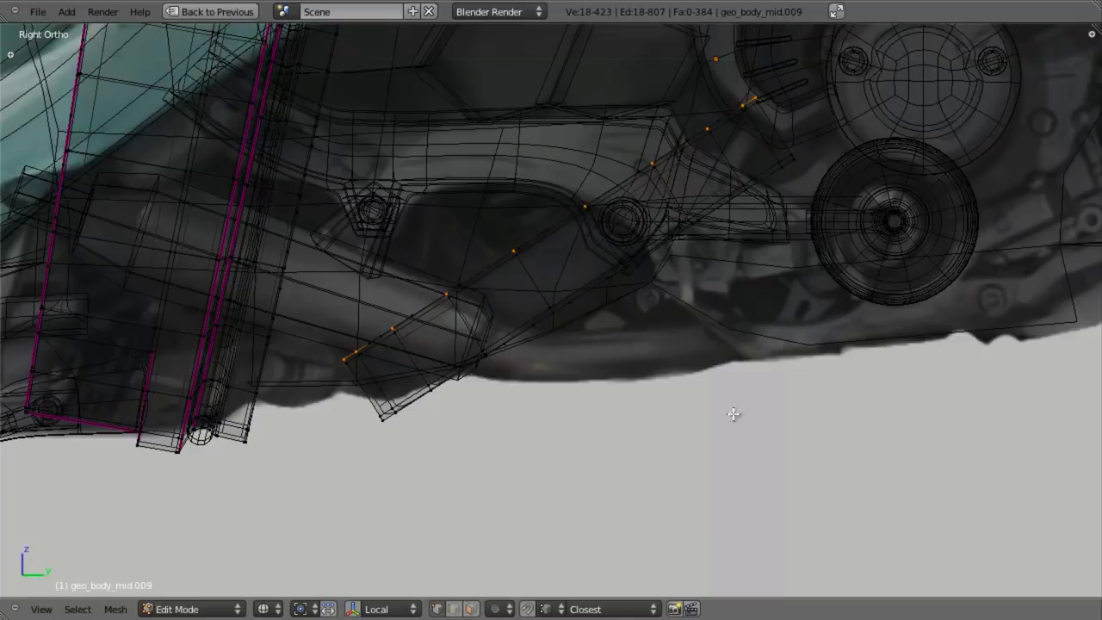
Step: Finish editing the tilted ring and return to the right-side view of the underside
key(a)
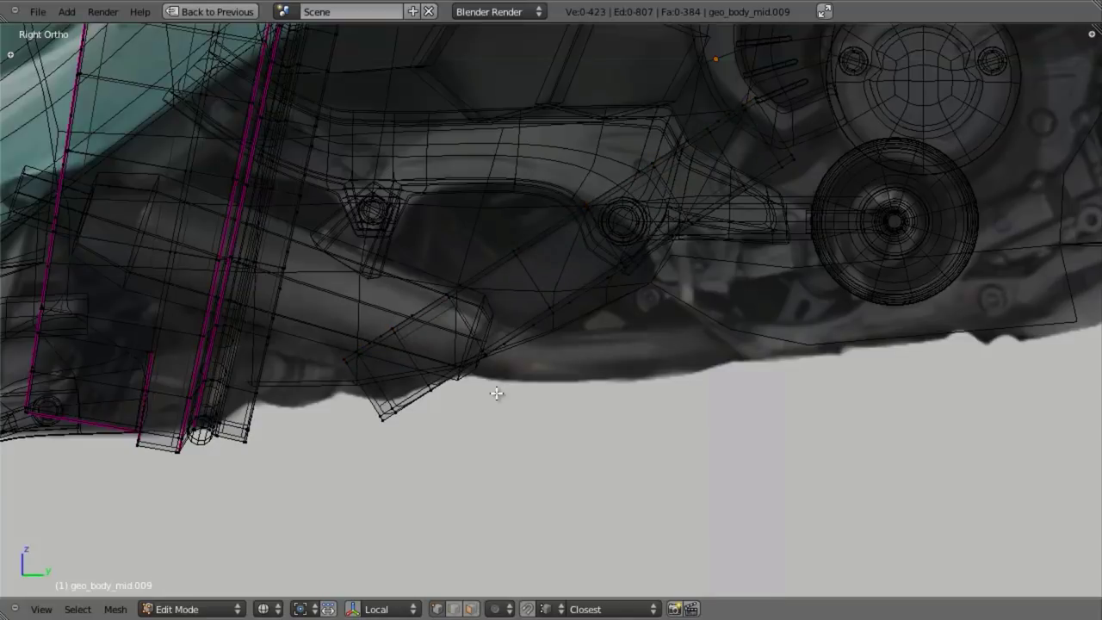
key(z)
middle_drag(622, 408, 590, 344)
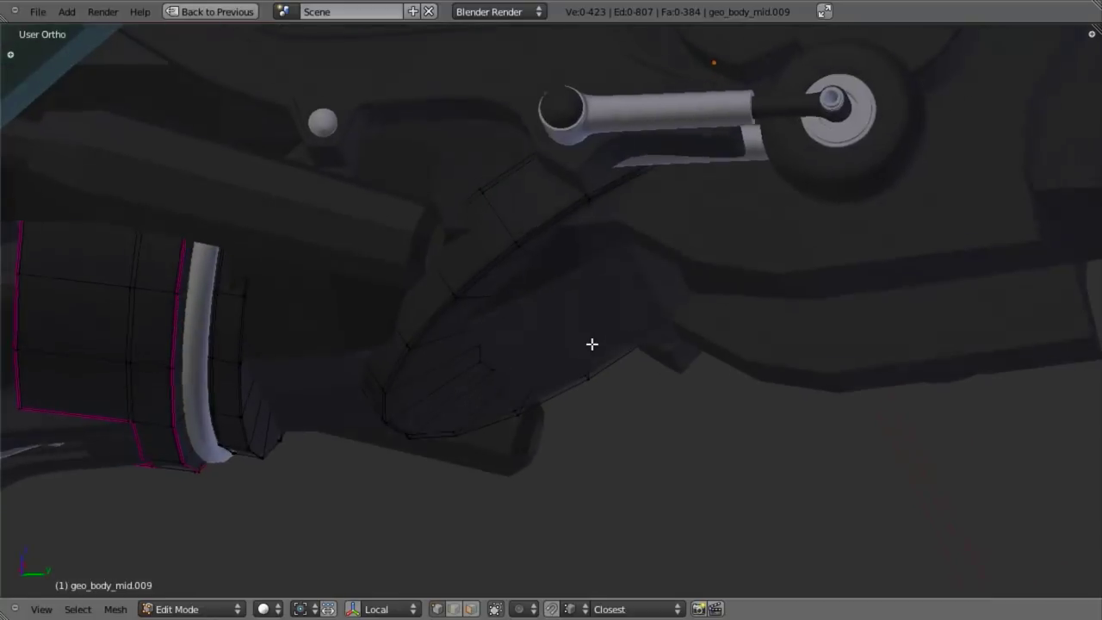
key(Tab)
scroll(590, 390, down, 4)
mouse_move(591, 390)
middle_down()
mouse_move(598, 264)
mouse_move(580, 273)
mouse_move(593, 239)
mouse_move(630, 341)
mouse_move(604, 217)
middle_up()
key(a)
key(KP_3)
Step: Select the long bracket ending near the small wheel and open its mesh for editing
key(z)
scroll(627, 344, up, 3)
scroll(602, 362, up, 4)
shift+middle_drag(652, 351, 496, 506)
key(z)
shift+middle_drag(674, 343, 637, 382)
key(z)
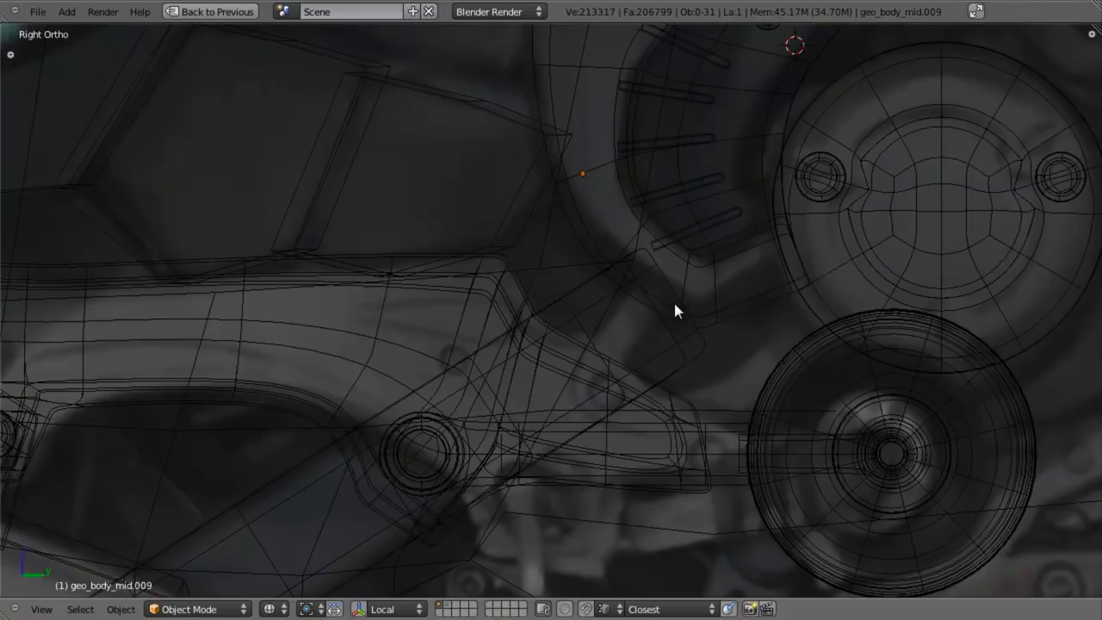
right_click(611, 359)
key(z)
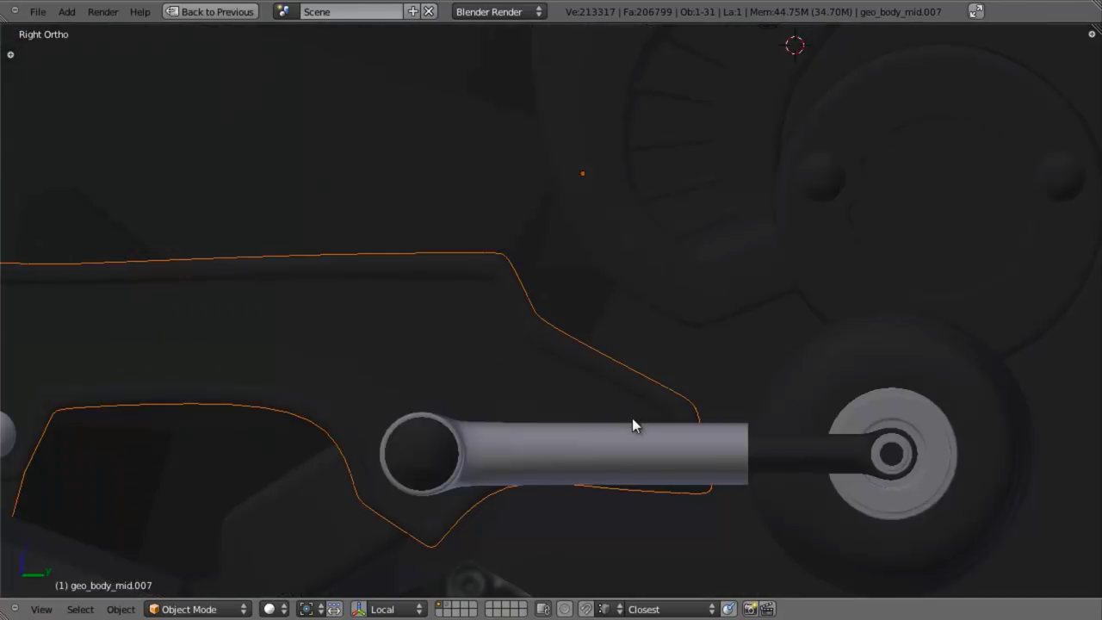
key(z)
shift+middle_drag(707, 469, 658, 450)
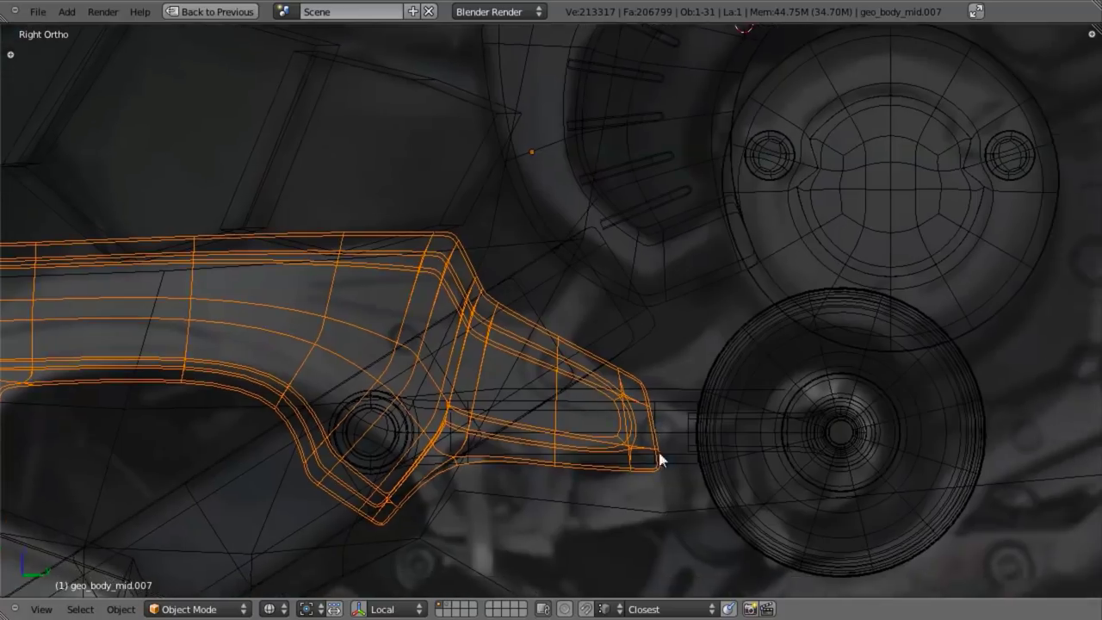
key(z)
key(Tab)
Step: Select the upper rim faces at the bracket's wheel-side tip, leaving out the inner wall vertices
scroll(609, 400, up, 3)
key(z)
key(b)
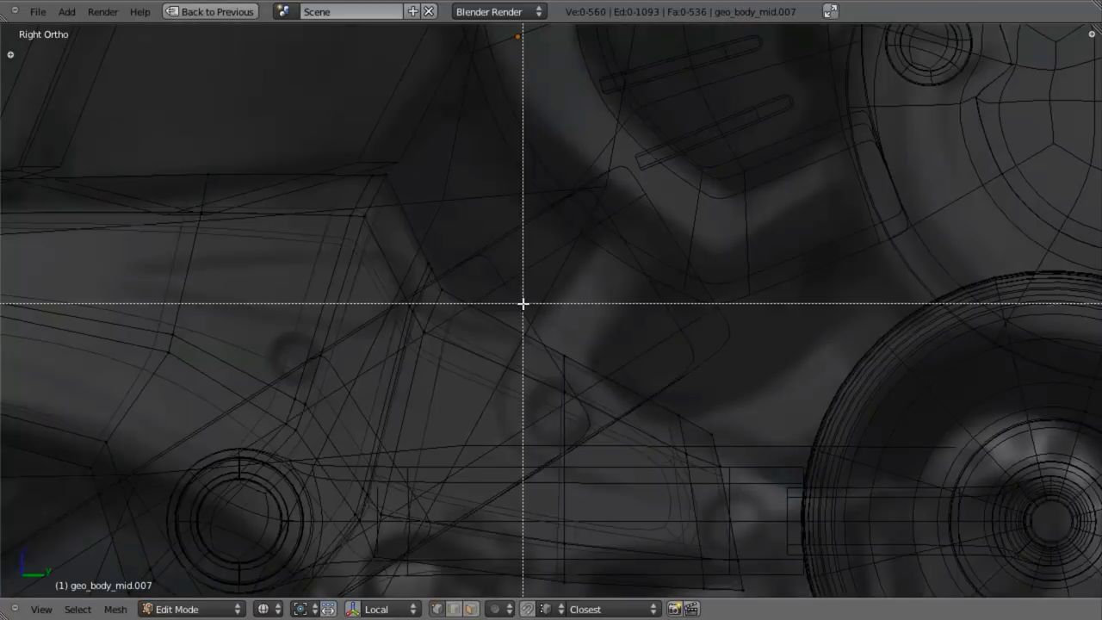
drag(522, 302, 749, 490)
middle_drag(755, 352, 597, 295)
scroll(597, 295, up, 8)
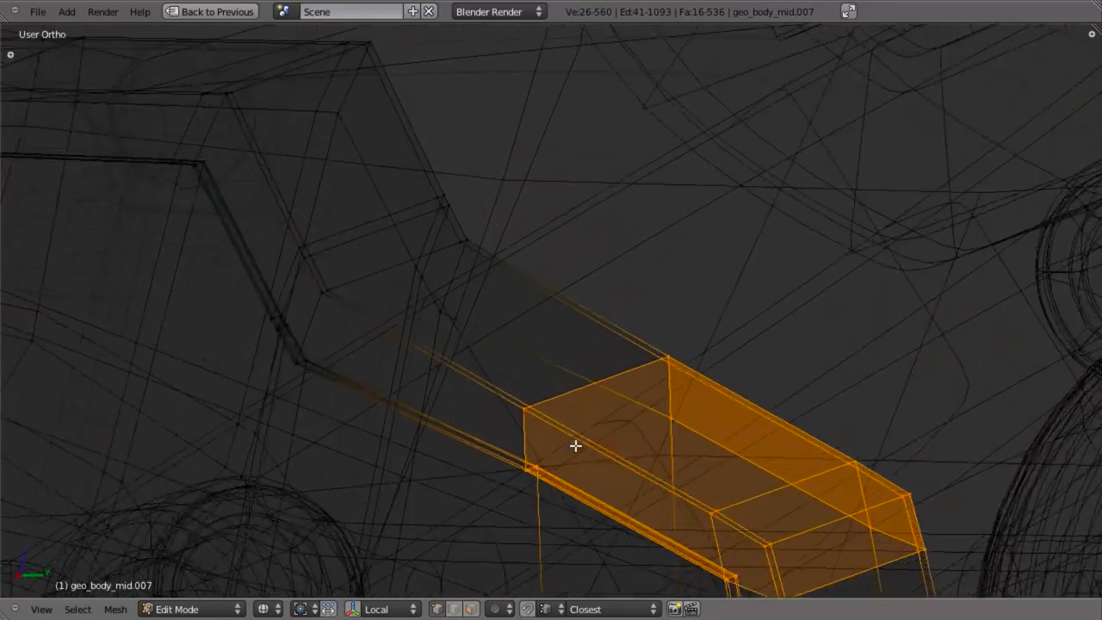
key(b)
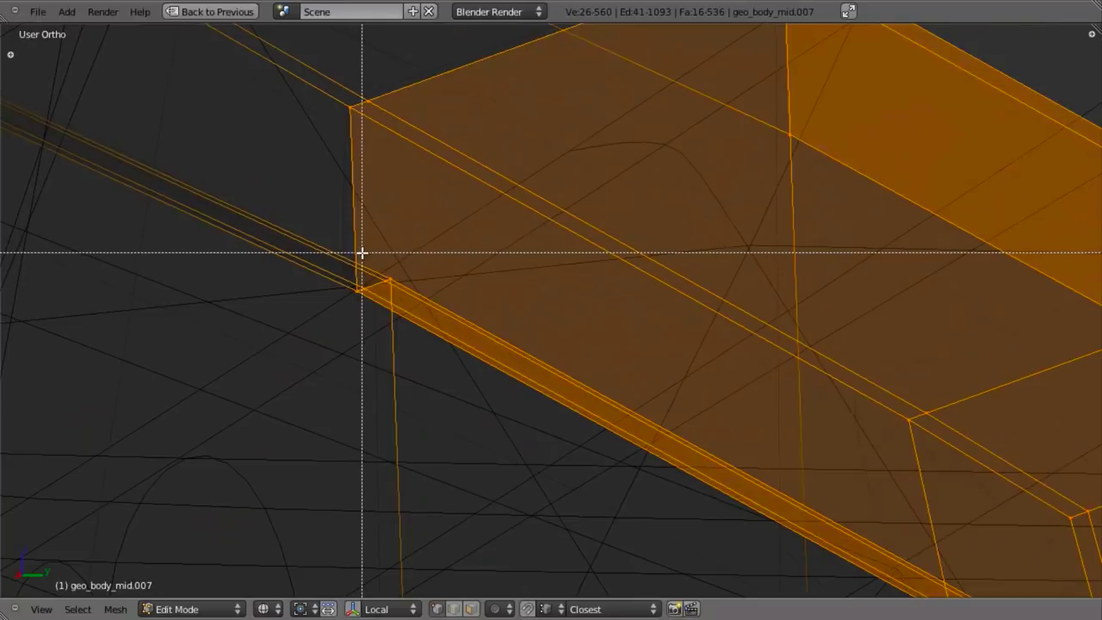
middle_drag(361, 253, 479, 420)
scroll(516, 439, down, 3)
scroll(621, 387, up, 2)
shift+middle_drag(778, 514, 665, 393)
key(b)
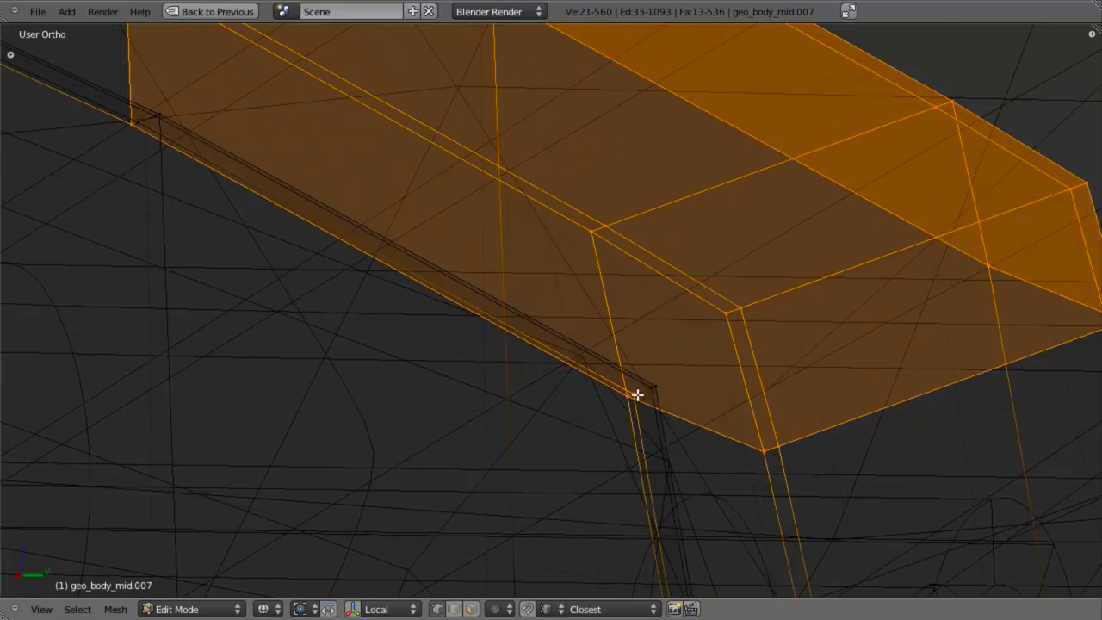
shift+right_click(637, 395)
scroll(654, 404, down, 3)
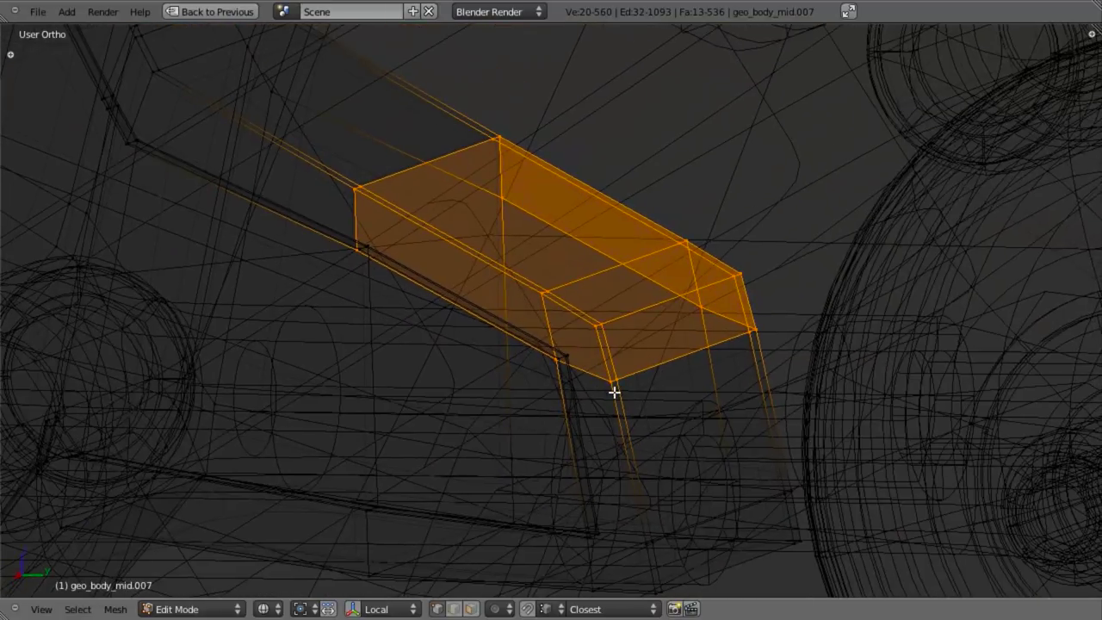
Step: Duplicate the selected tip faces and offset the copy slightly outward with Shrink/Fatten
key(KP_3)
key(z)
scroll(689, 378, down, 5)
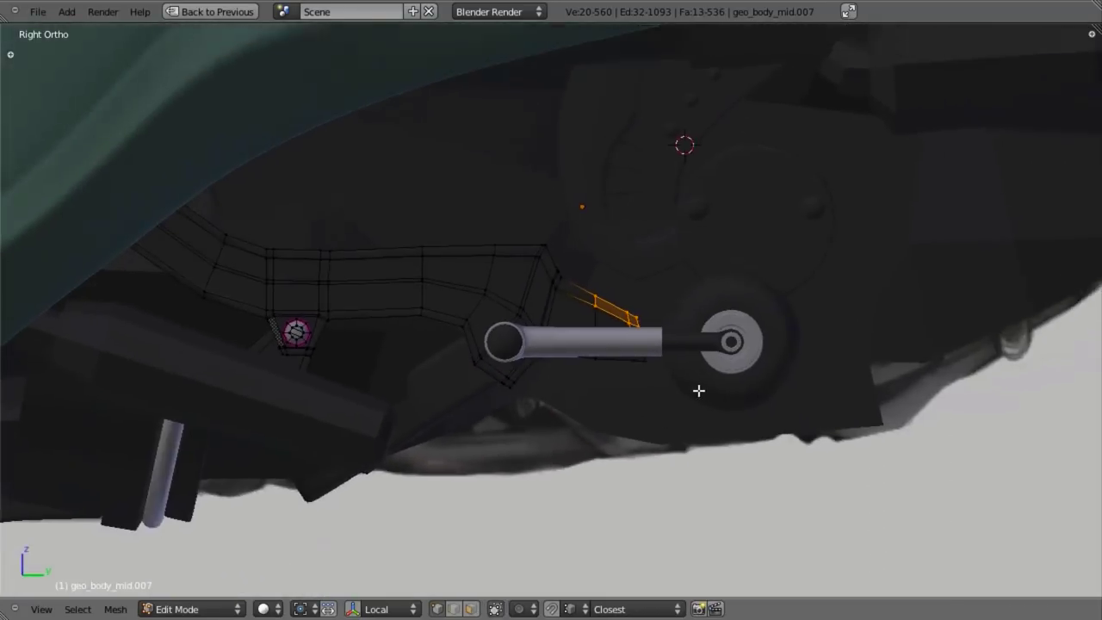
key(z)
scroll(801, 381, up, 4)
key(shift+d)
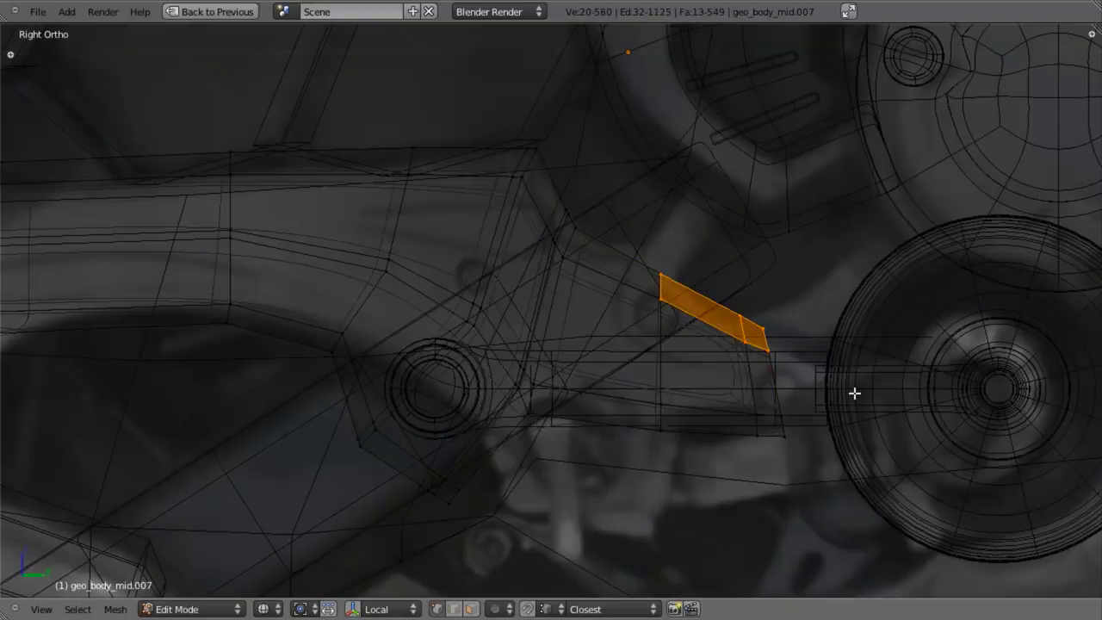
key(alt+s)
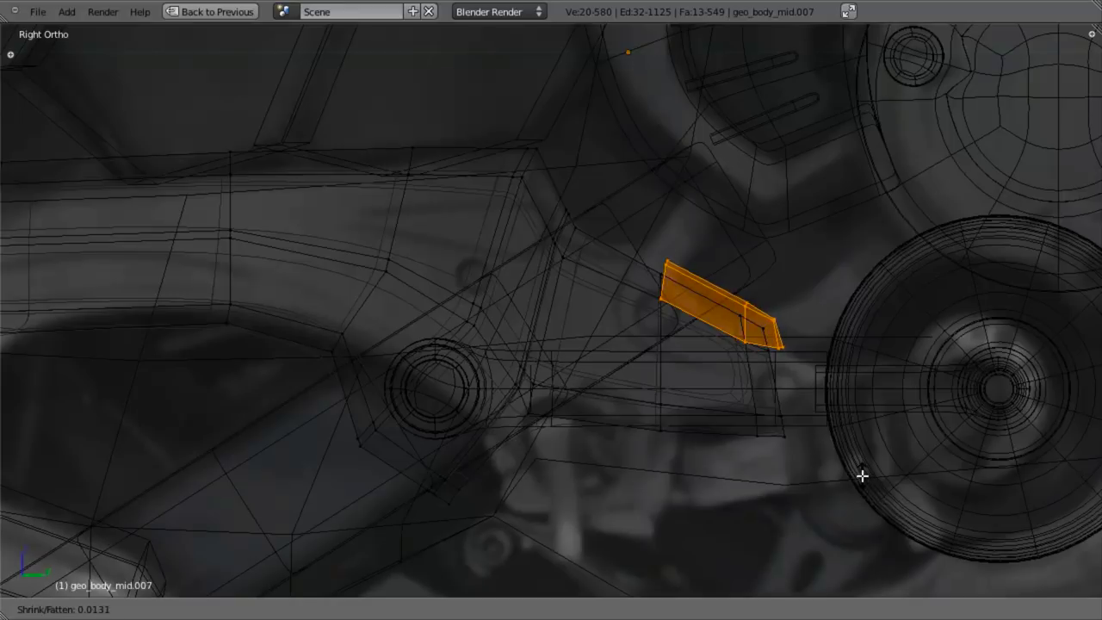
click(862, 463)
Step: Scale the duplicated shell along X so it sits around the bracket's tip
mouse_move(699, 374)
middle_down()
mouse_move(769, 411)
mouse_move(841, 386)
mouse_move(646, 401)
mouse_move(661, 403)
middle_up()
key(z)
key(s)
key(x)
click(864, 415)
scroll(662, 403, up, 4)
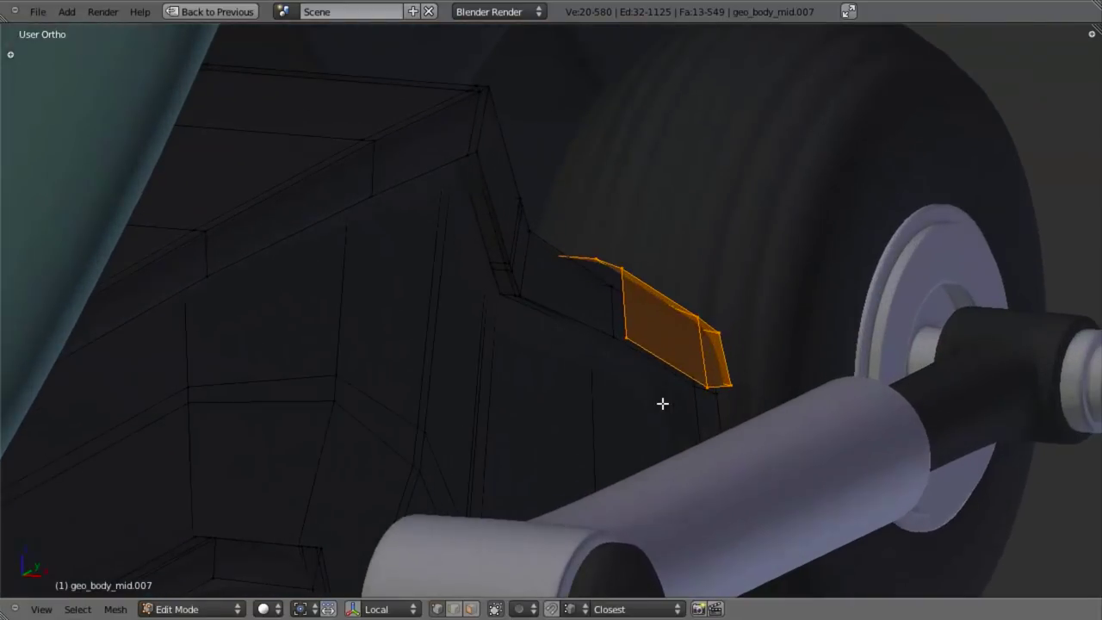
Step: Select only the shell's lower vertices and move them down to deepen its side walls
key(KP_3)
key(z)
scroll(577, 379, down, 4)
shift+middle_drag(537, 335, 1010, 464)
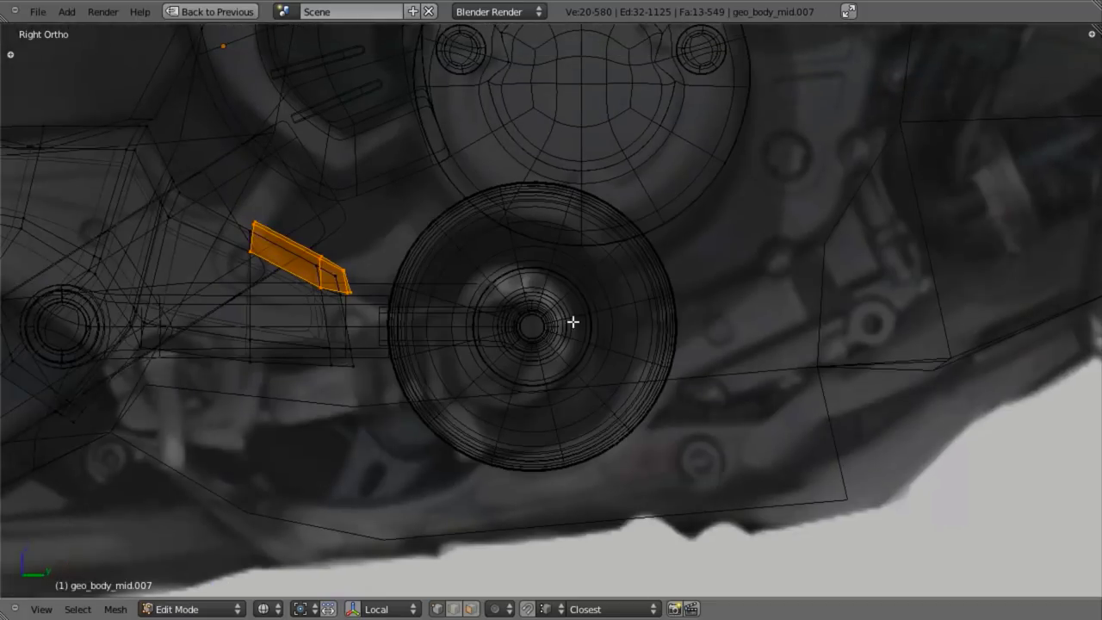
shift+middle_drag(421, 312, 623, 376)
scroll(622, 376, up, 4)
key(b)
middle_drag(334, 237, 619, 376)
key(b)
key(g)
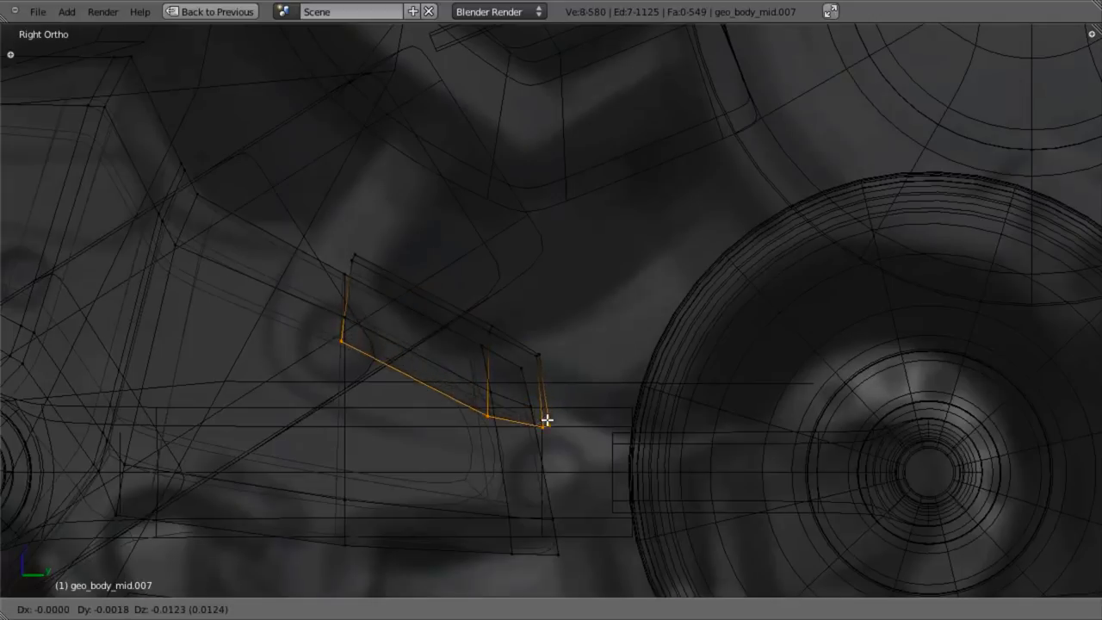
click(526, 492)
Step: Delete the upper and lower vertices at the shell's wheel-side end
key(a)
key(b)
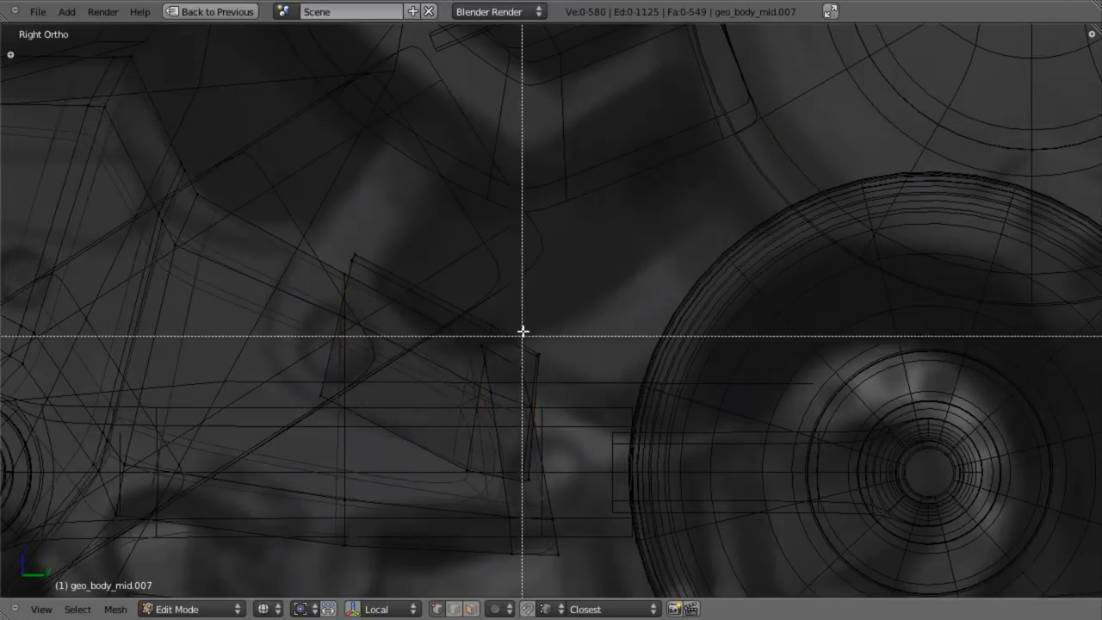
drag(523, 331, 555, 357)
key(b)
drag(508, 447, 536, 502)
key(x)
click(548, 403)
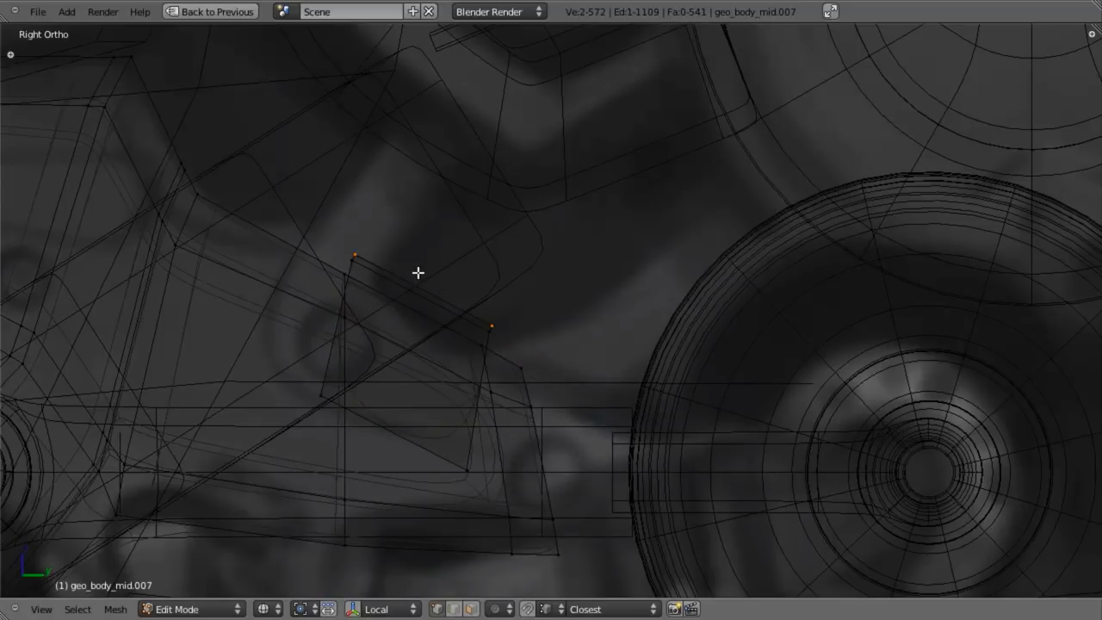
Step: Reposition the shell's upper outer vertices and the lower corner of its wheel-side edge to follow the concept art
key(g)
click(512, 276)
drag(436, 439, 472, 503)
key(g)
click(462, 478)
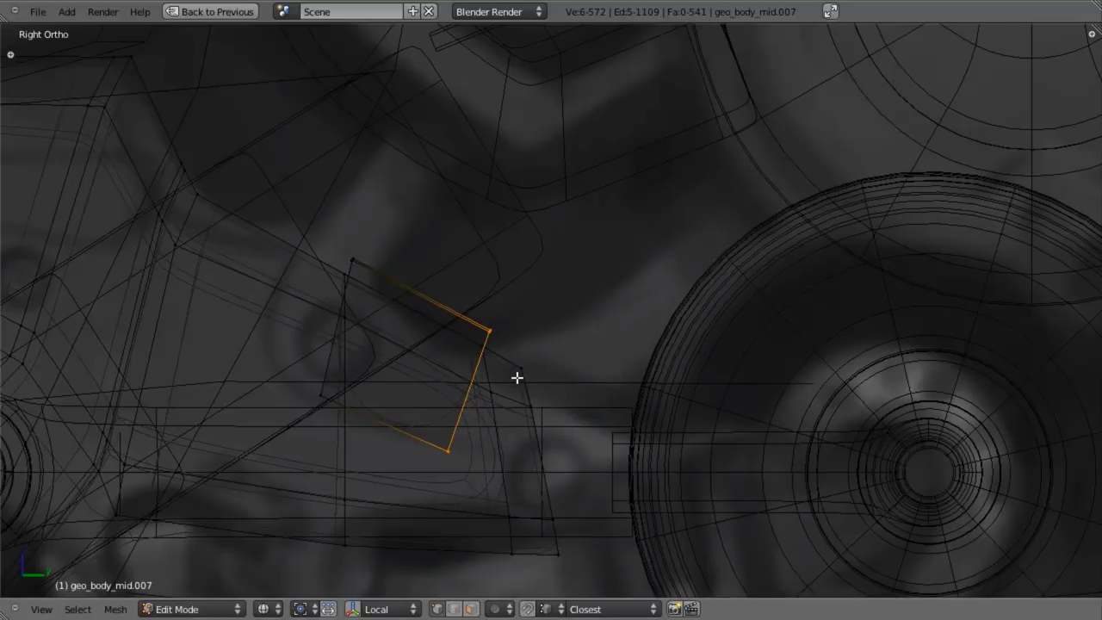
Step: Extrude the shell's wheel-side edge toward the wheel, rotating and moving it to follow the downward slope
key(e)
click(636, 459)
key(r)
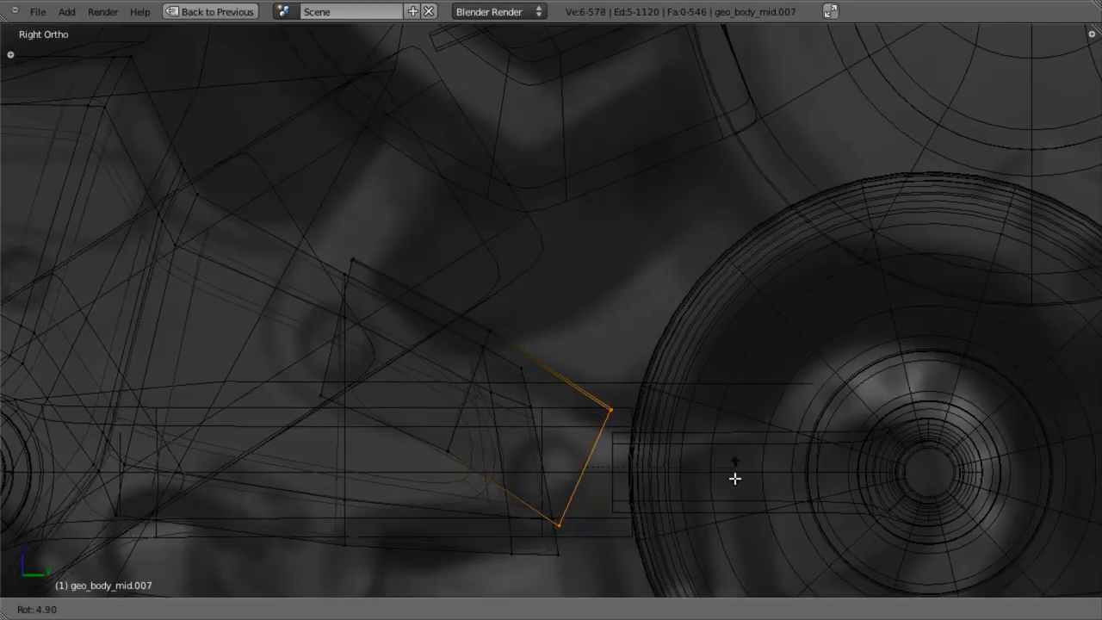
click(725, 479)
key(z)
key(z)
key(r)
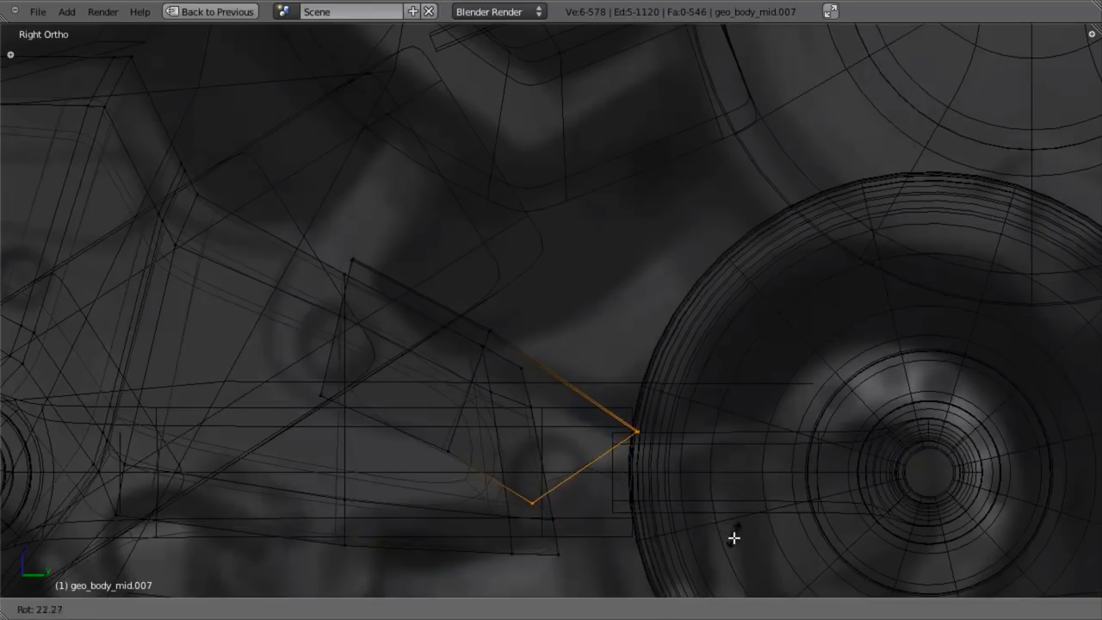
click(733, 538)
key(g)
click(677, 504)
Step: Extrude the shell's end edge downward and rotate it to roughly horizontal, level with the bracket's lower edge
key(e)
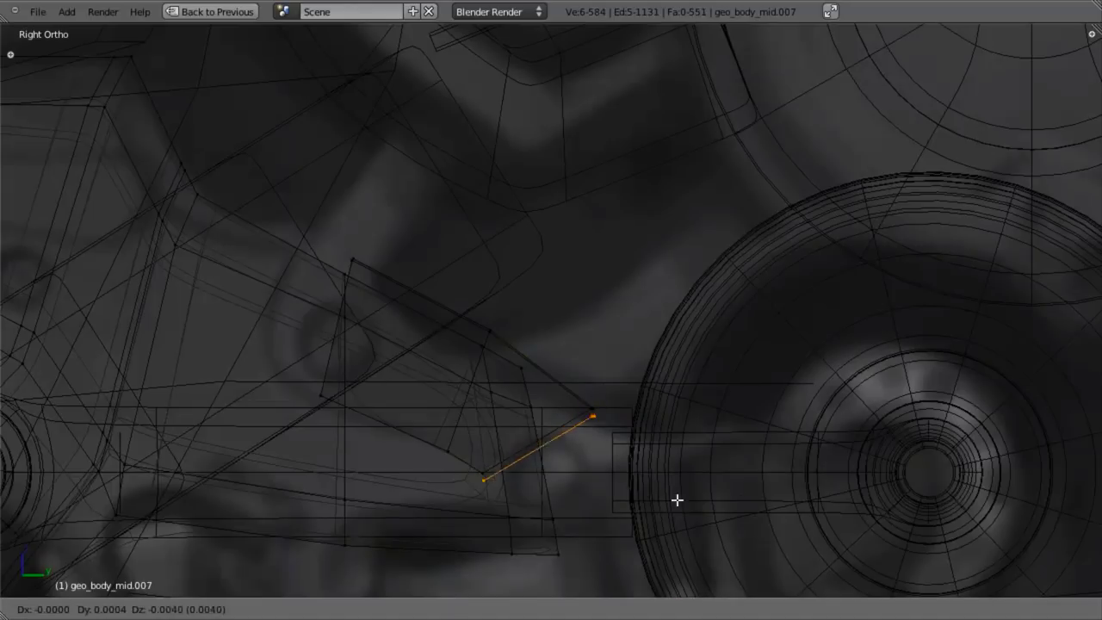
click(698, 509)
key(r)
click(718, 565)
key(g)
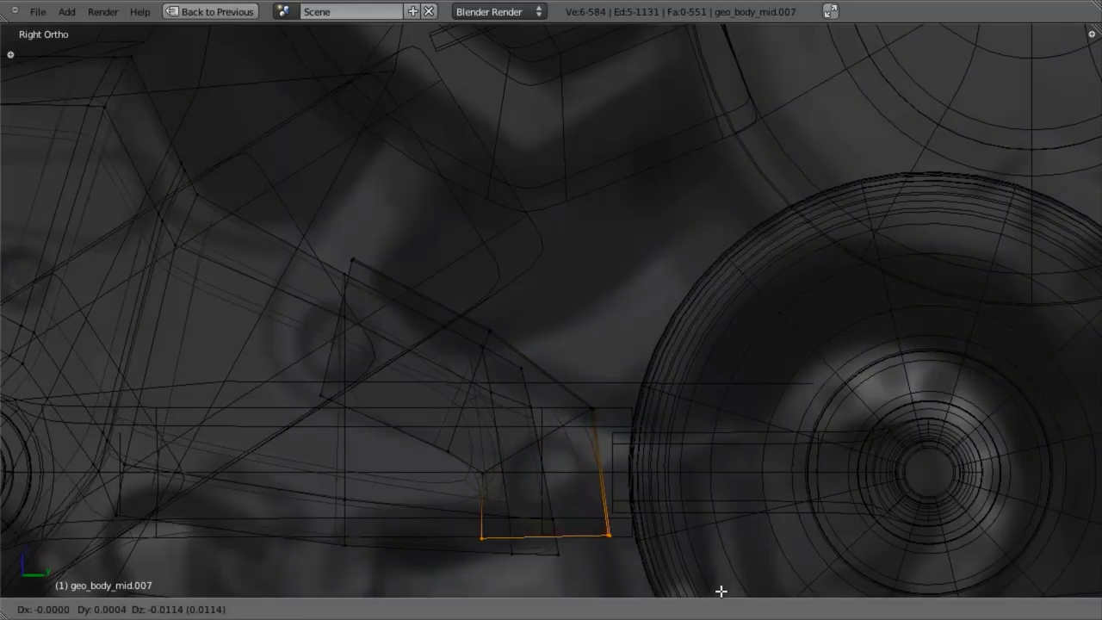
click(722, 32)
Step: Move the shell's edge farthest from the wheel toward the wheel and tilt it by shifting its upper vertices
scroll(662, 297, down, 3)
key(z)
mouse_move(645, 307)
middle_down()
mouse_move(560, 408)
mouse_move(632, 376)
middle_up()
scroll(632, 376, up, 3)
middle_drag(585, 344, 500, 320)
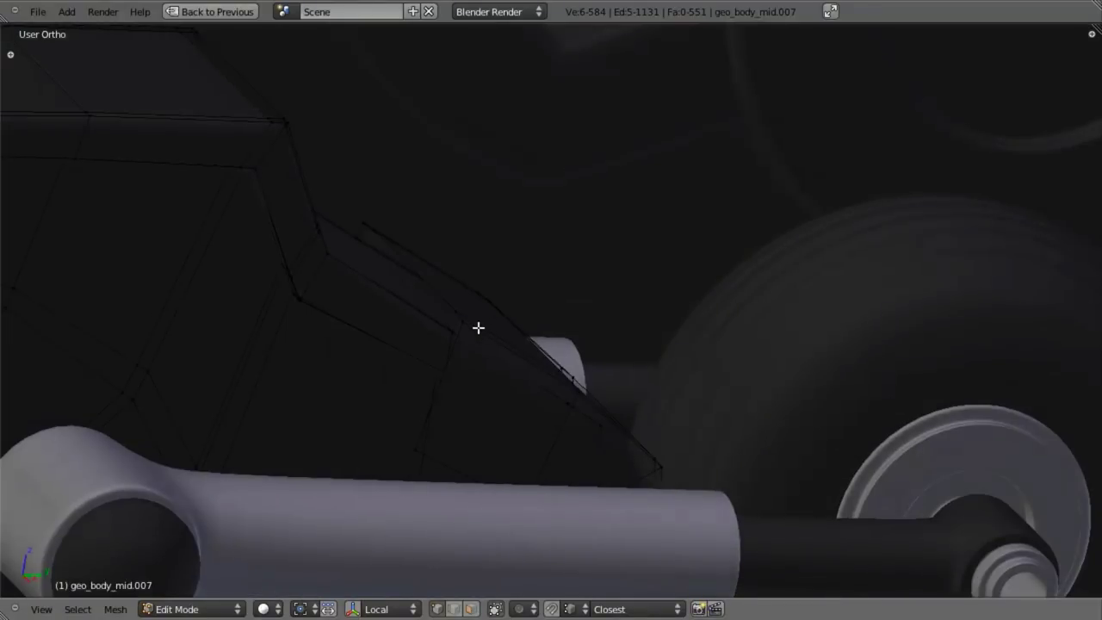
key(KP_3)
key(z)
shift+middle_drag(427, 241, 787, 392)
mouse_move(456, 206)
shift+middle_down()
mouse_move(536, 305)
mouse_move(517, 300)
shift+middle_up()
key(a)
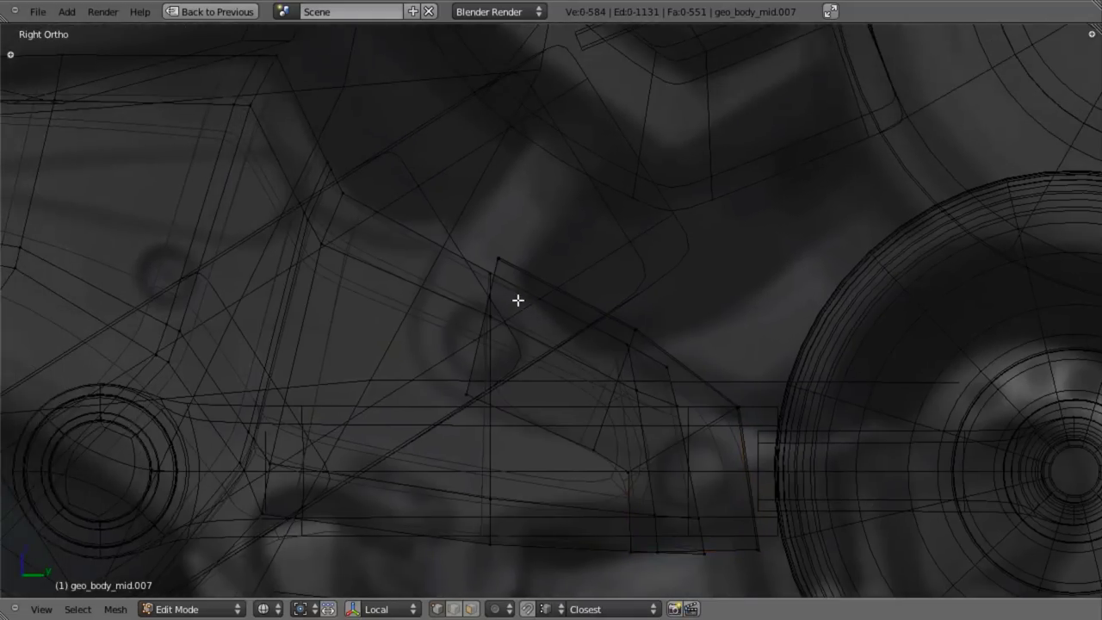
key(g)
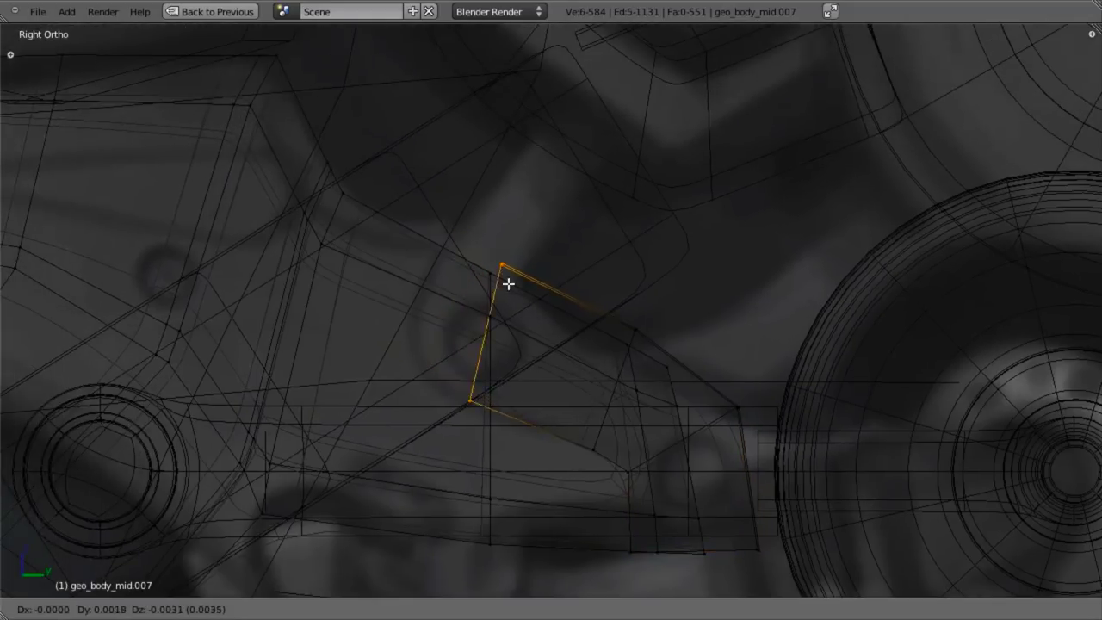
click(527, 290)
key(g)
click(662, 313)
key(g)
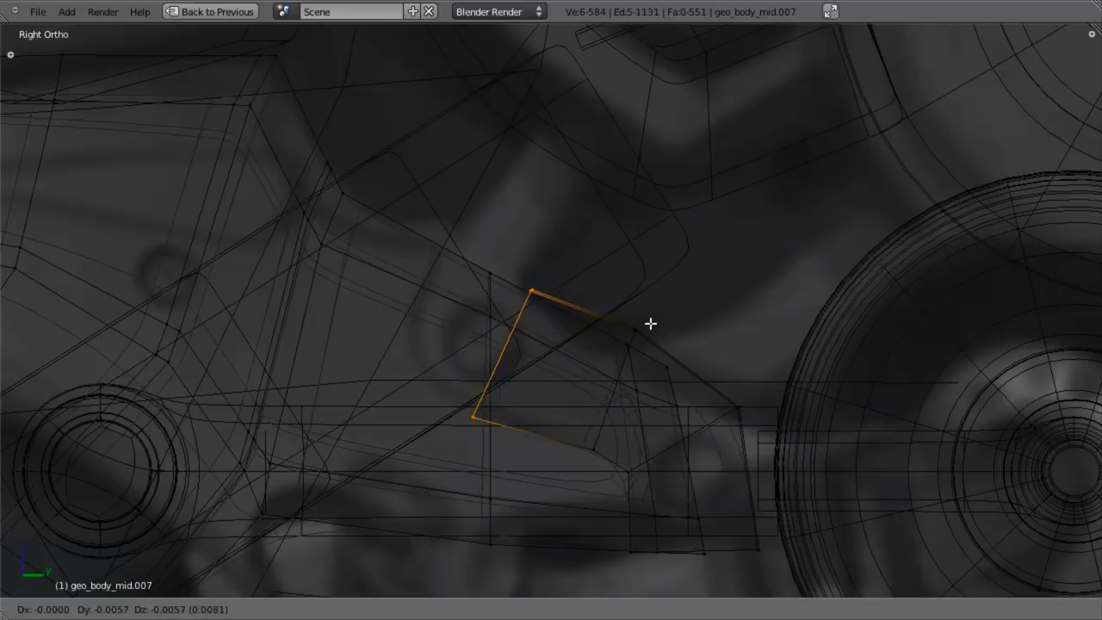
click(649, 319)
Step: Extrude the shell's edge farthest from the wheel up along the bracket, past the round fitting in the reference
key(e)
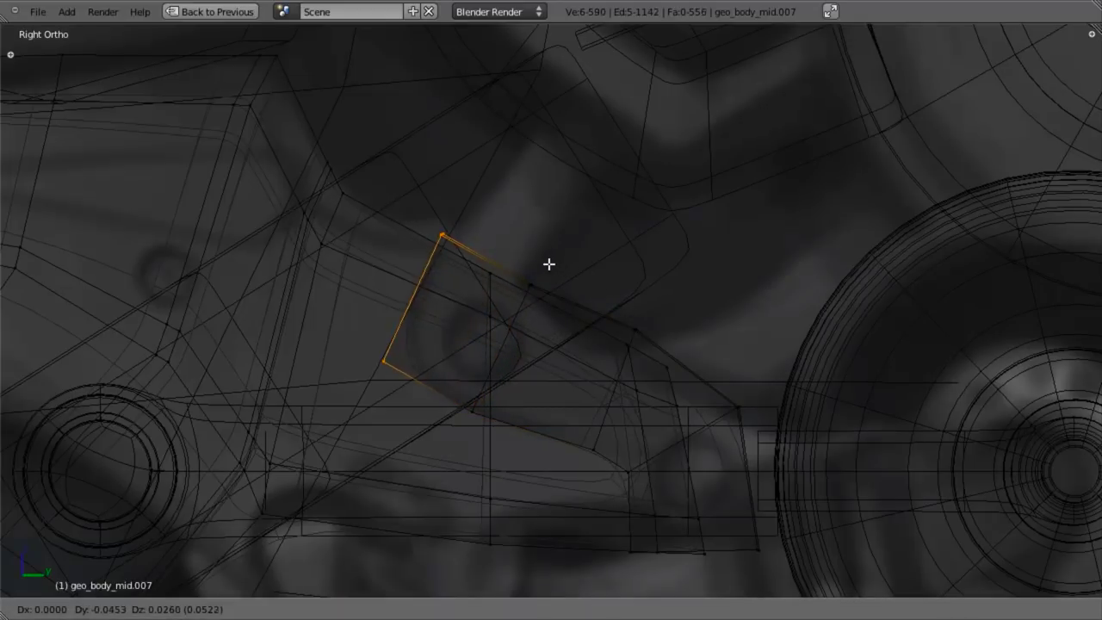
click(548, 272)
key(a)
Step: Try to extrude the shell's new top section upward into an arm and delete the arm's end faces
key(b)
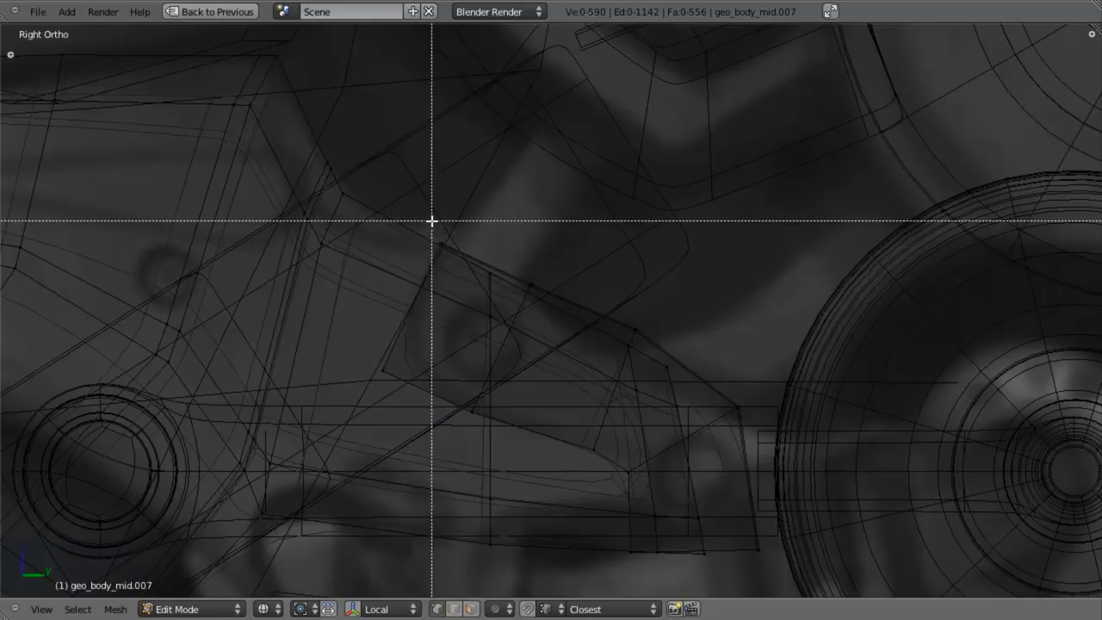
drag(432, 221, 492, 265)
drag(535, 294, 588, 333)
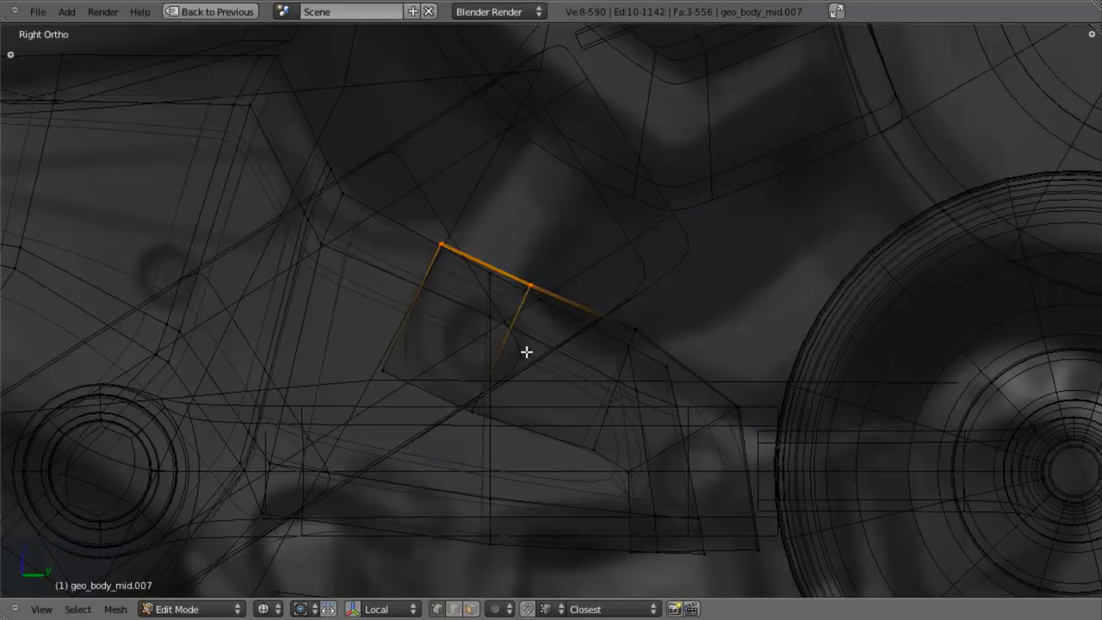
key(e)
click(625, 201)
key(z)
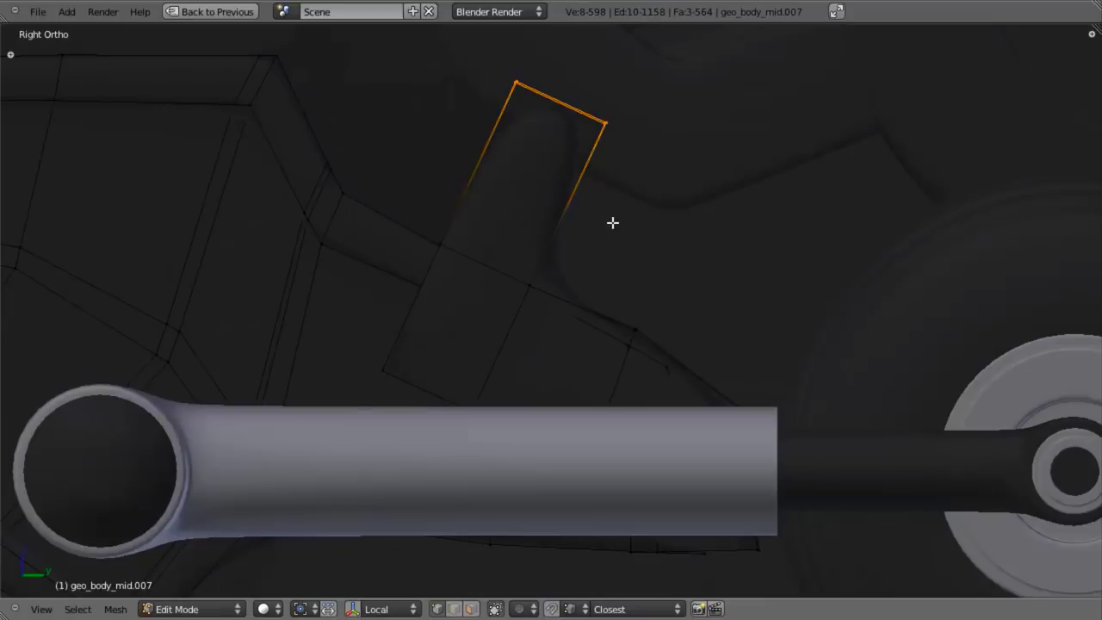
shift+middle_drag(612, 223, 602, 260)
key(x)
click(597, 302)
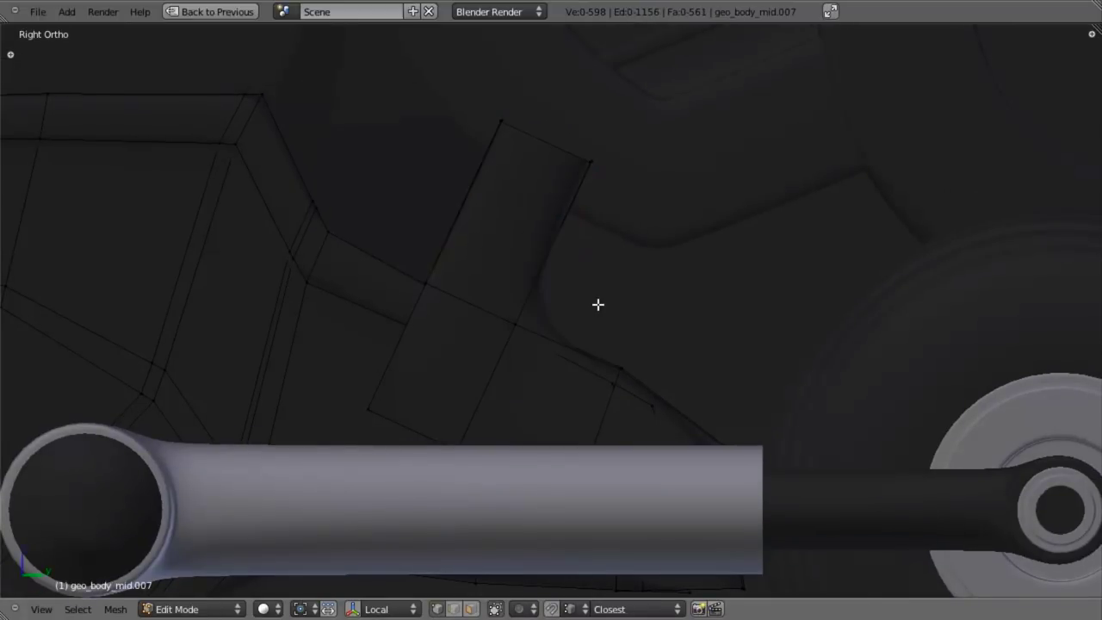
key(z)
middle_drag(652, 245, 617, 298)
key(z)
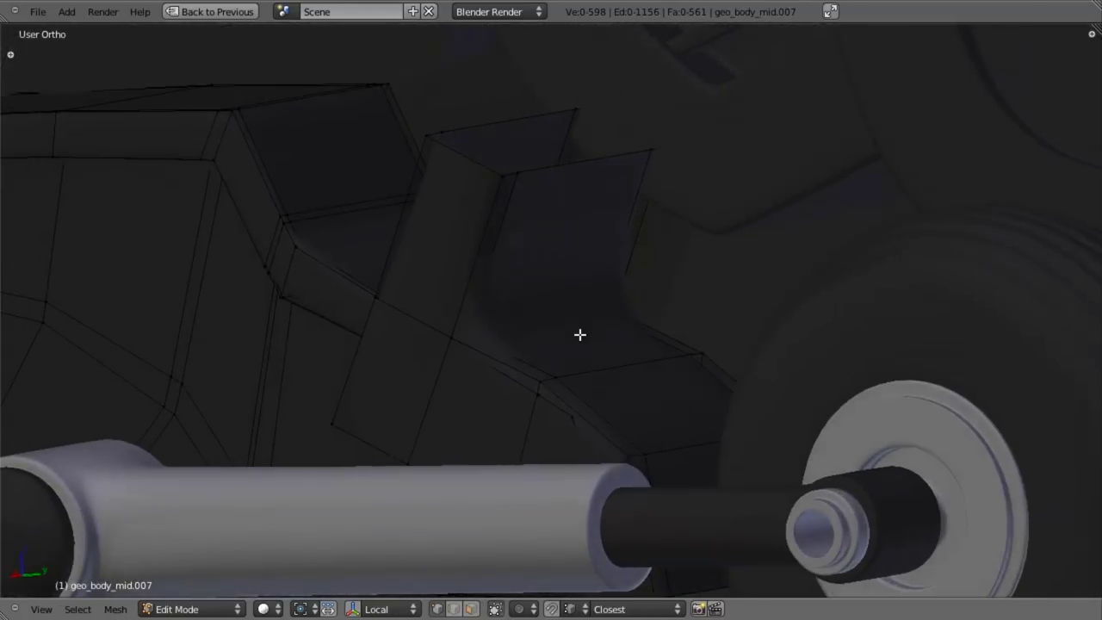
Step: Undo the end-face deletion and the upward arm extrusion
key(ctrl+z)
key(ctrl+z)
key(ctrl+z)
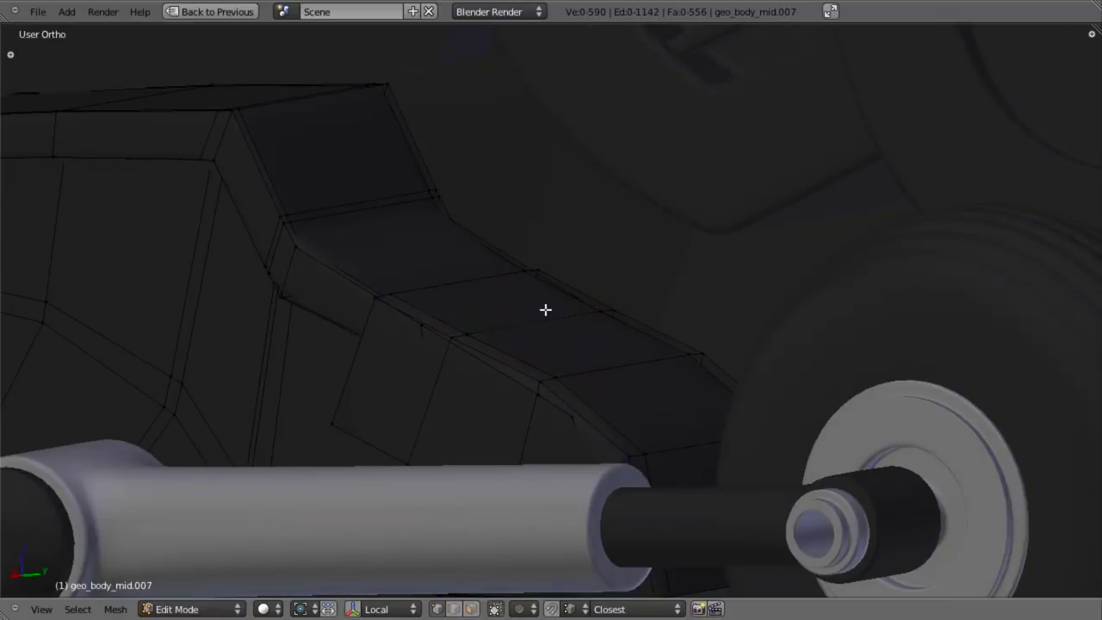
Step: Cut a centred edge loop lengthwise along the middle of the shell's top faces
key(ctrl+r)
click(522, 314)
right_click(523, 315)
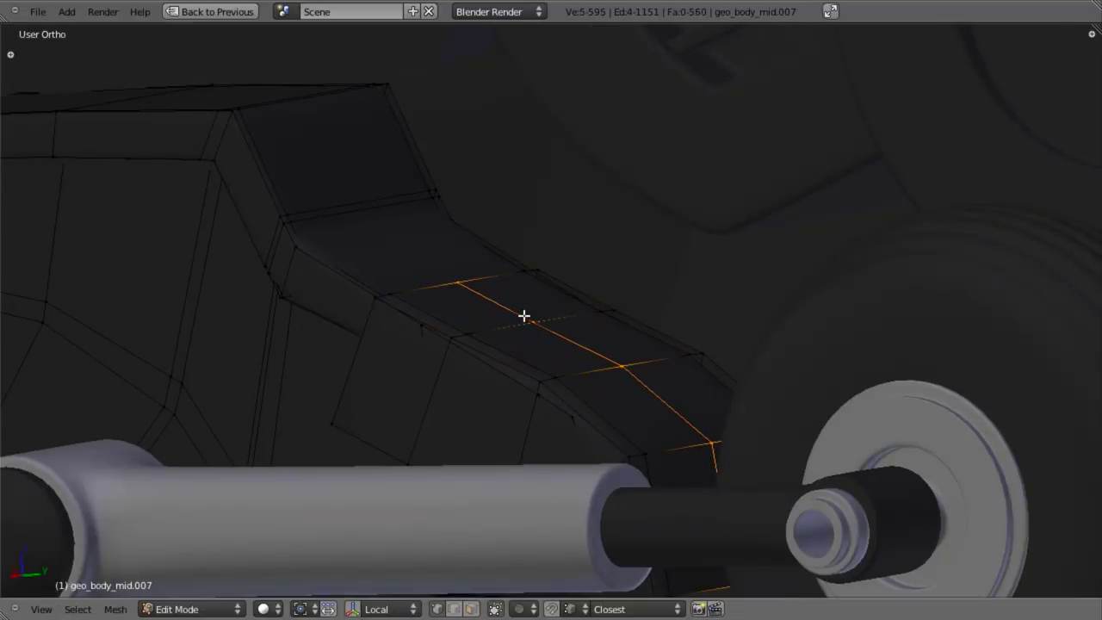
Step: Cut a second lengthwise edge loop along the shell's top faces, close beside the centre loop
middle_drag(523, 315, 563, 339)
key(ctrl+r)
click(575, 315)
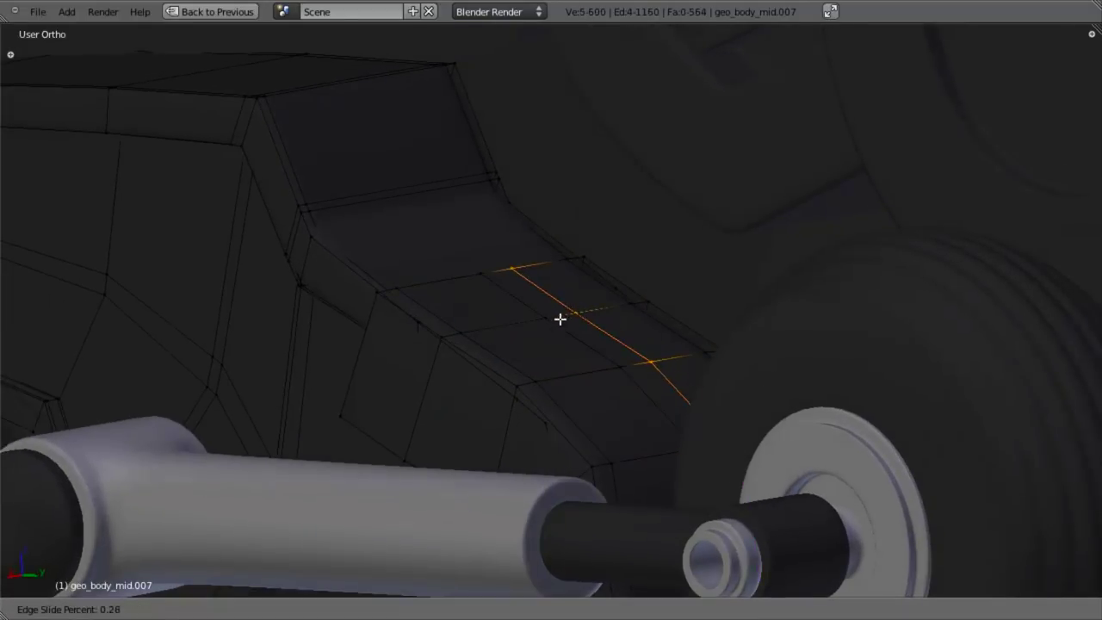
click(548, 321)
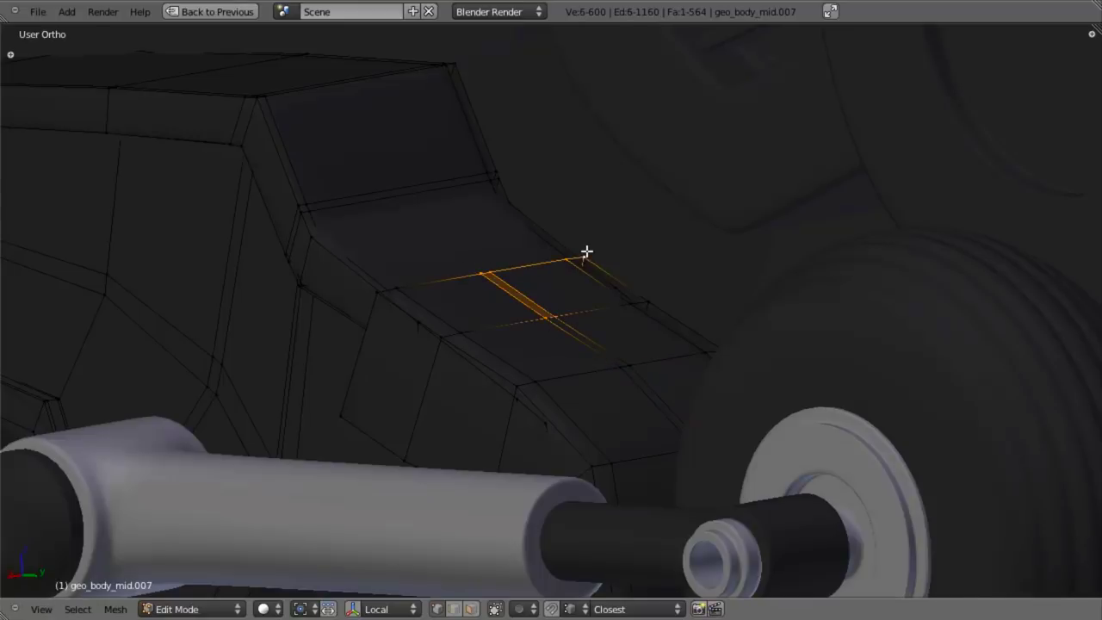
Step: Extrude the selected faces on the shell's top section upward into an arm and delete the arm's end faces
shift+right_click(654, 307)
key(e)
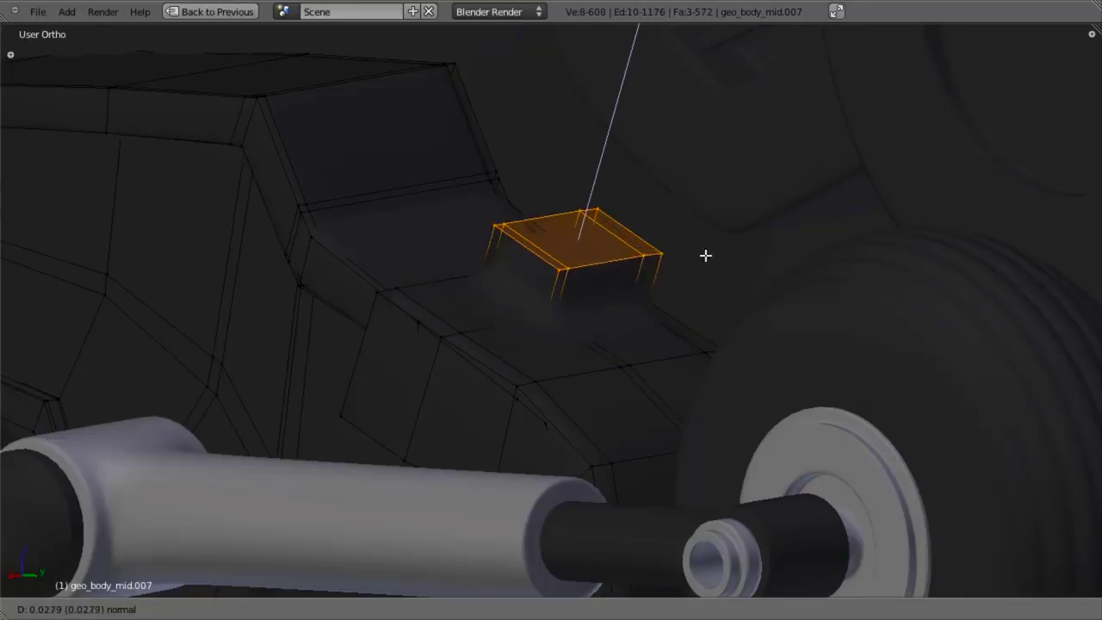
click(736, 151)
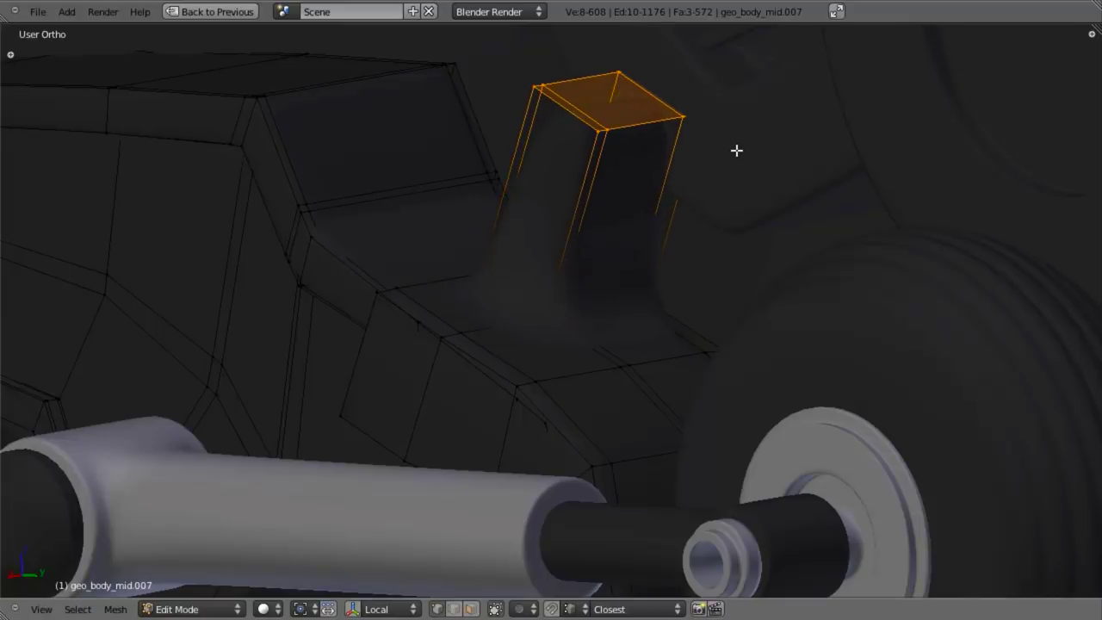
key(x)
click(738, 149)
Step: Move the four vertices on one side of the arm's open end about -0.0375 along the X axis
key(z)
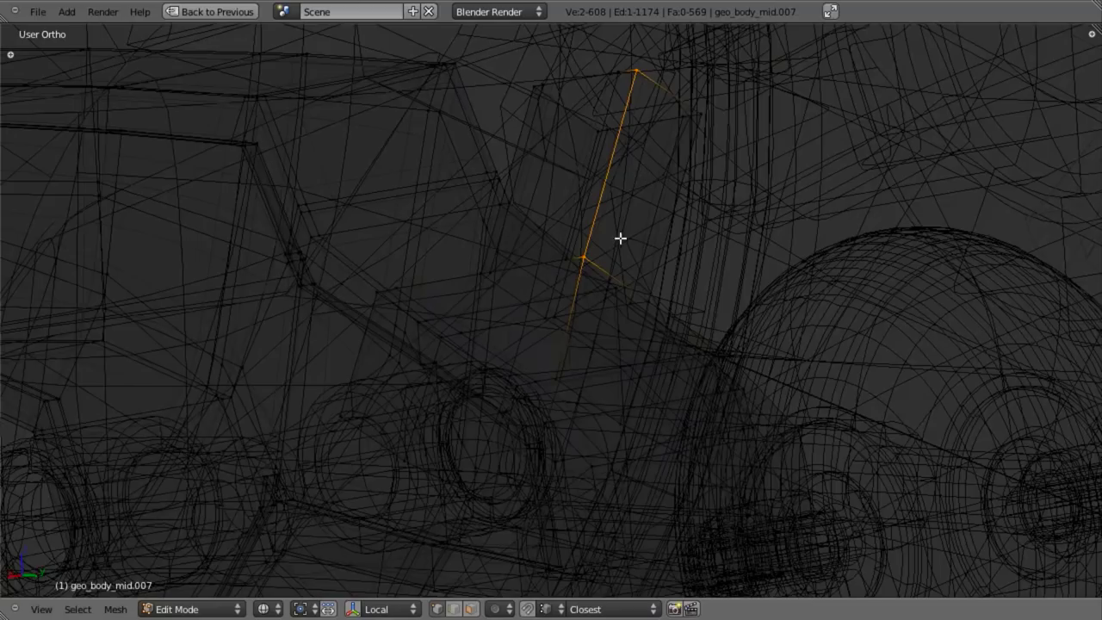
middle_drag(620, 238, 585, 132)
key(z)
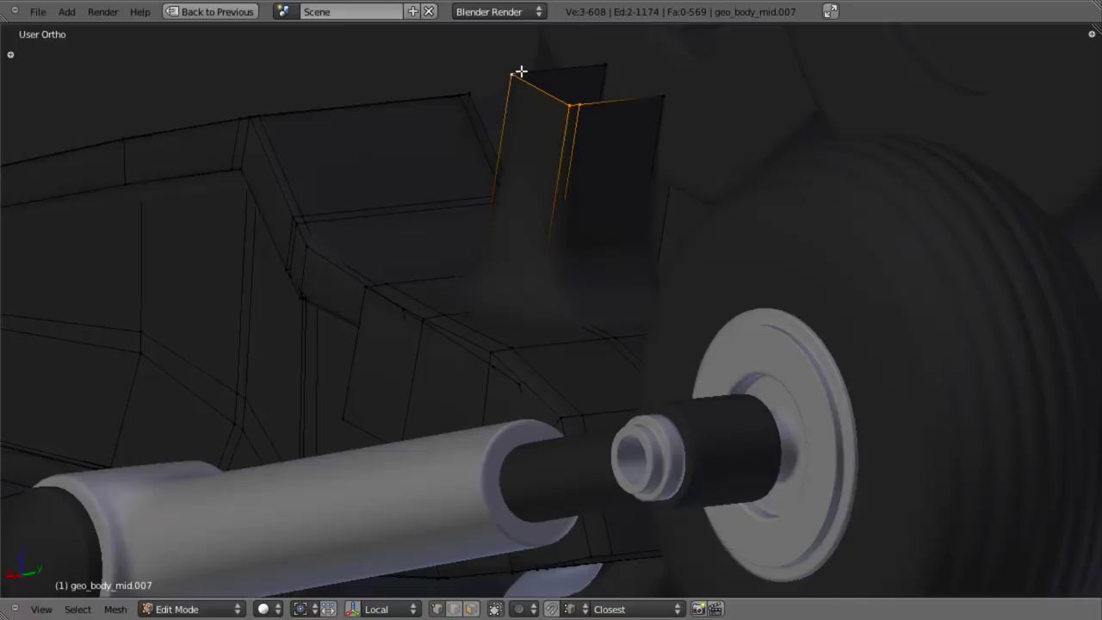
shift+right_click(521, 72)
key(g)
key(x)
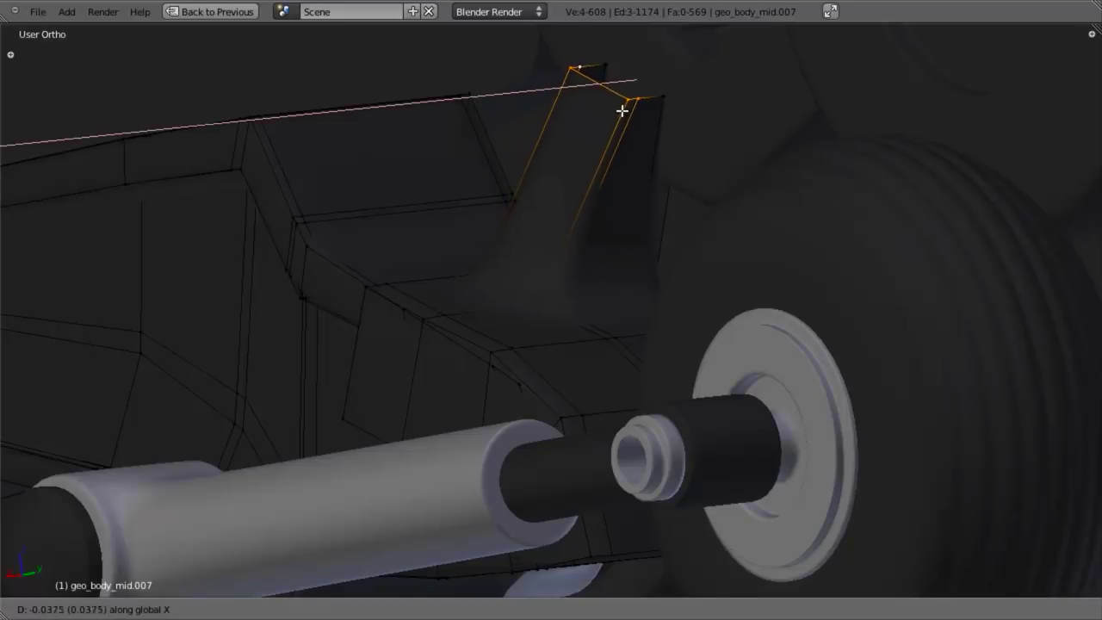
click(622, 110)
Step: Scale all vertices of the arm's open end along the X axis and shift them in the negative X direction
key(z)
key(b)
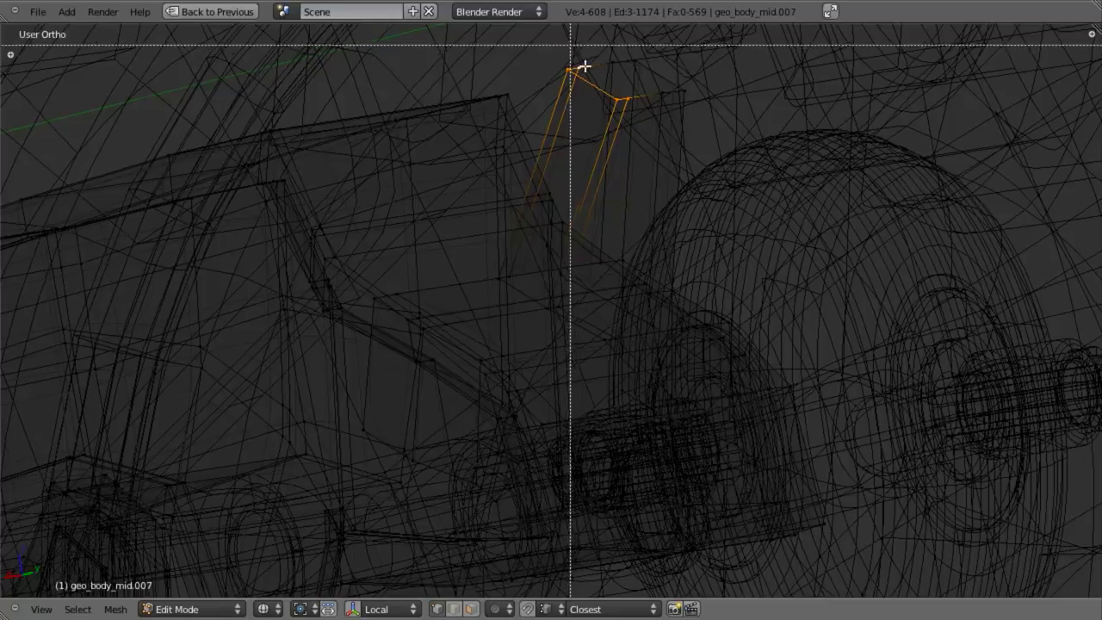
drag(570, 45, 696, 140)
key(z)
key(s)
key(x)
click(733, 163)
key(g)
key(x)
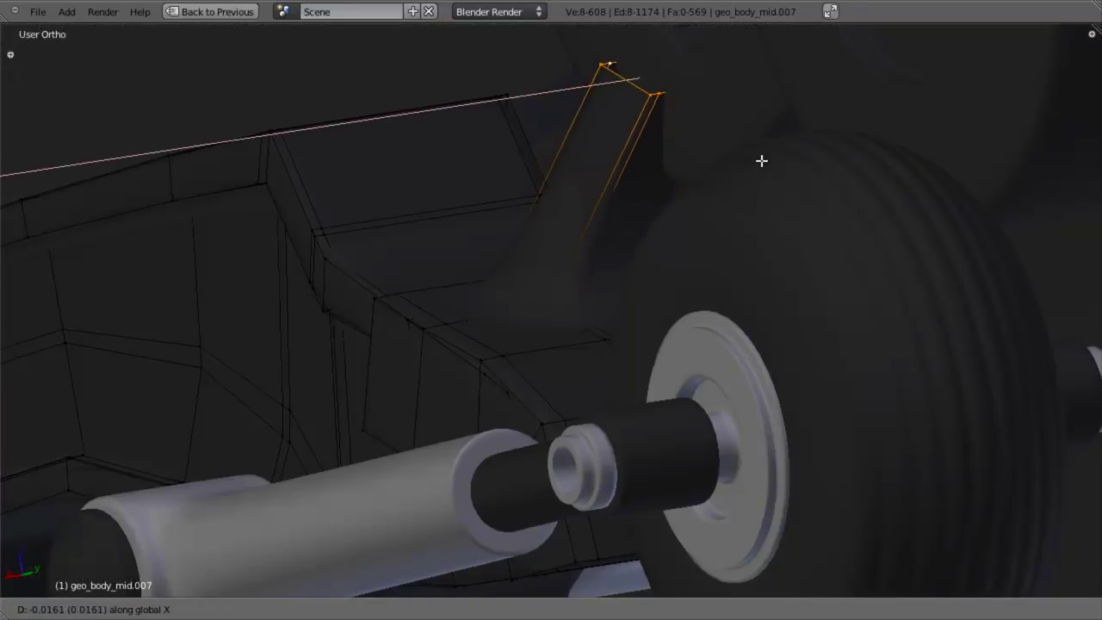
click(782, 158)
Step: Cut two edge loops around the arm and move the new vertices on one side of it along X
key(a)
key(ctrl+r)
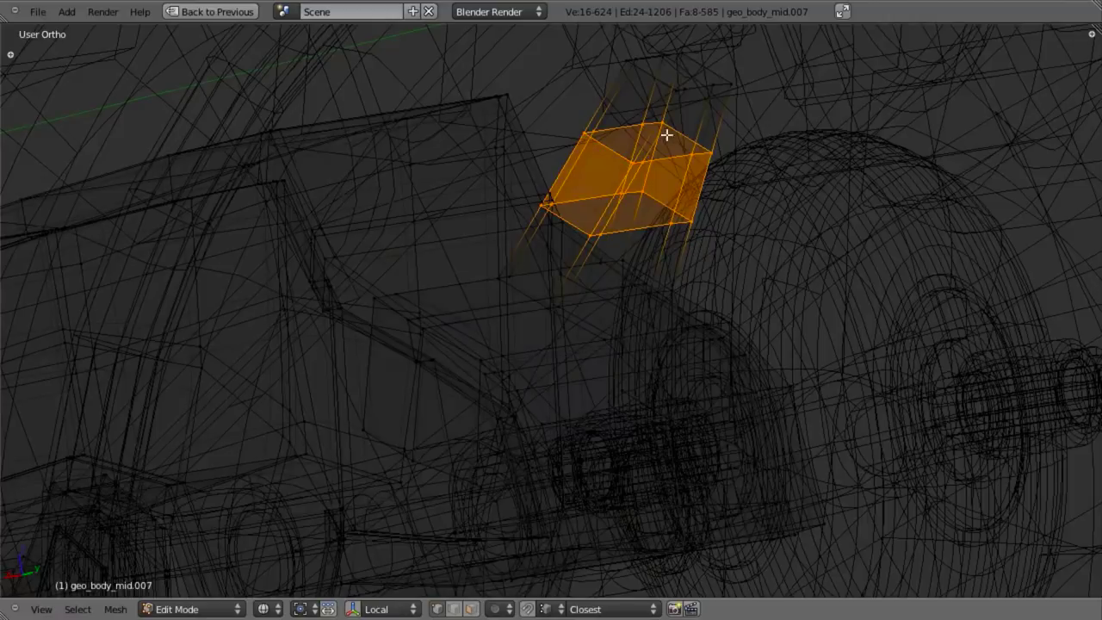
key(b)
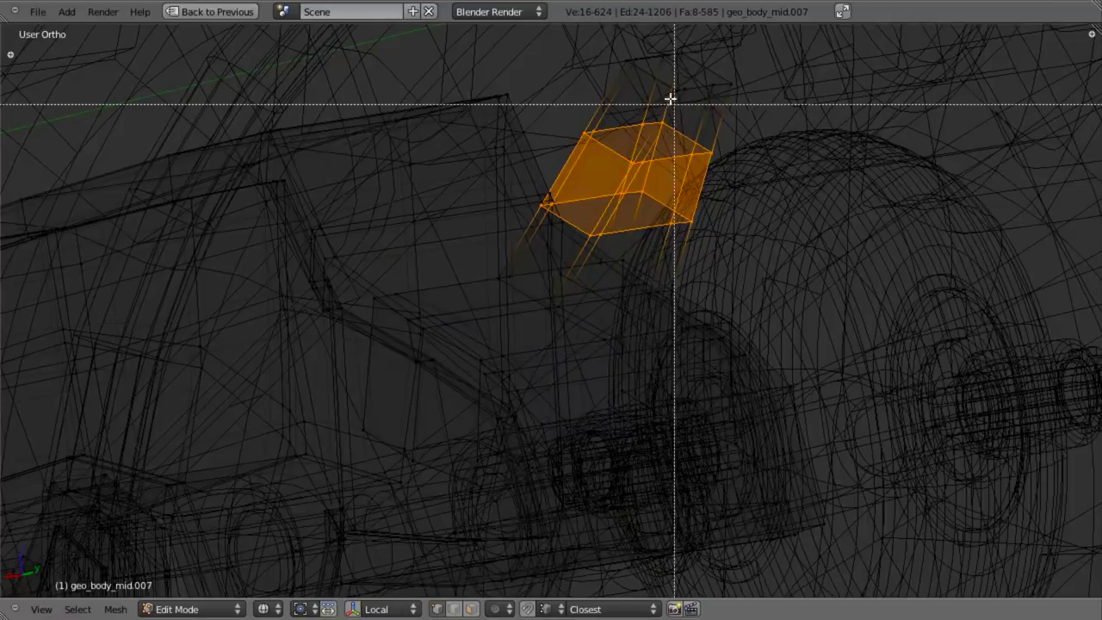
middle_drag(656, 93, 754, 280)
key(b)
middle_drag(634, 179, 716, 273)
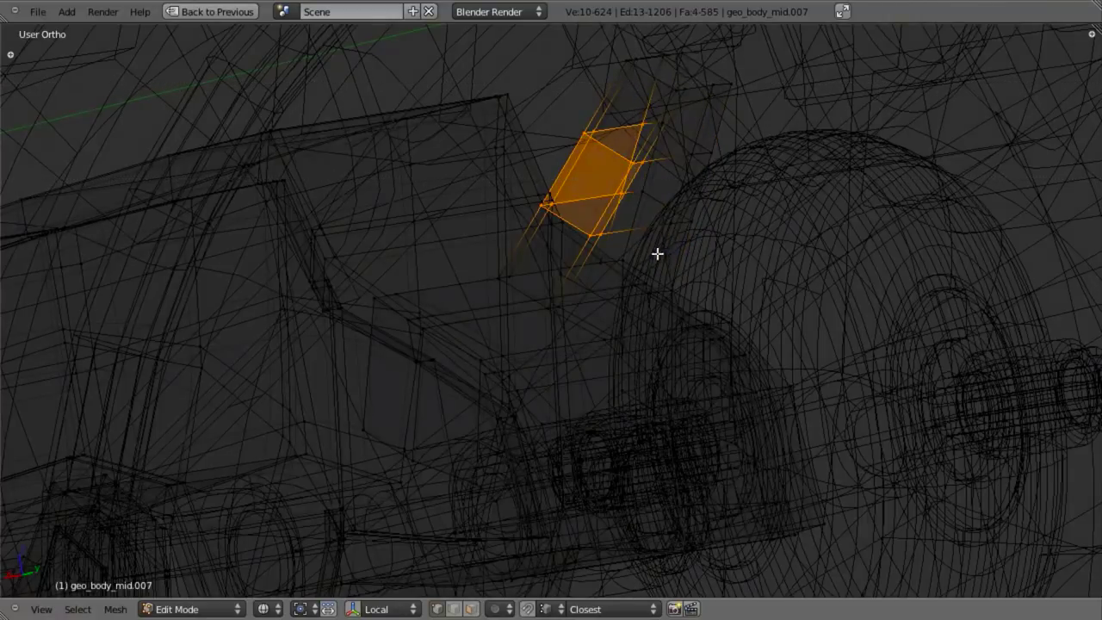
middle_drag(657, 251, 627, 184)
key(z)
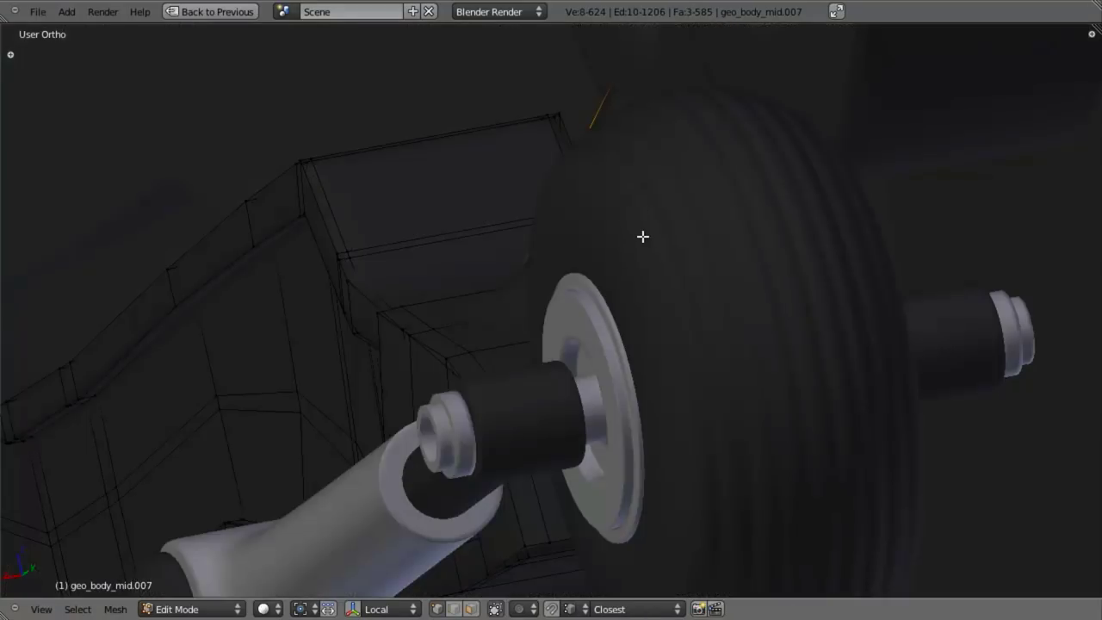
key(z)
key(g)
key(x)
click(664, 239)
Step: Fine-tune the X position of the selected vertices on the arm's middle section from another angle
key(z)
middle_drag(624, 305, 519, 323)
middle_drag(731, 324, 666, 284)
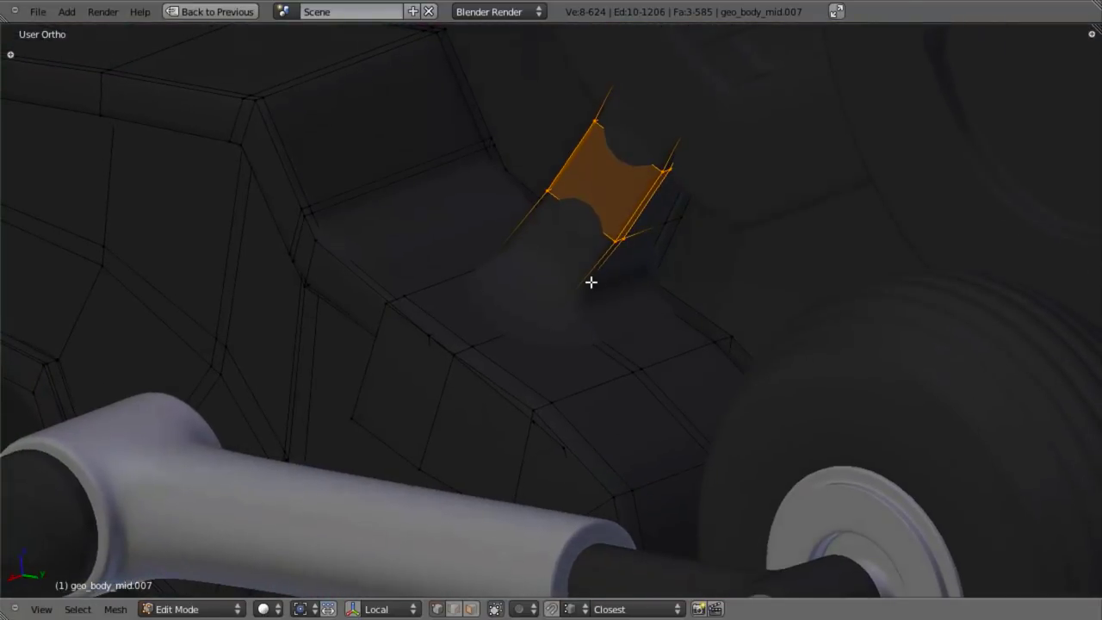
middle_drag(590, 280, 566, 246)
key(g)
key(x)
click(576, 249)
Step: Edge-slide the loop nearest the arm's open end along the arm in the side view
key(a)
key(z)
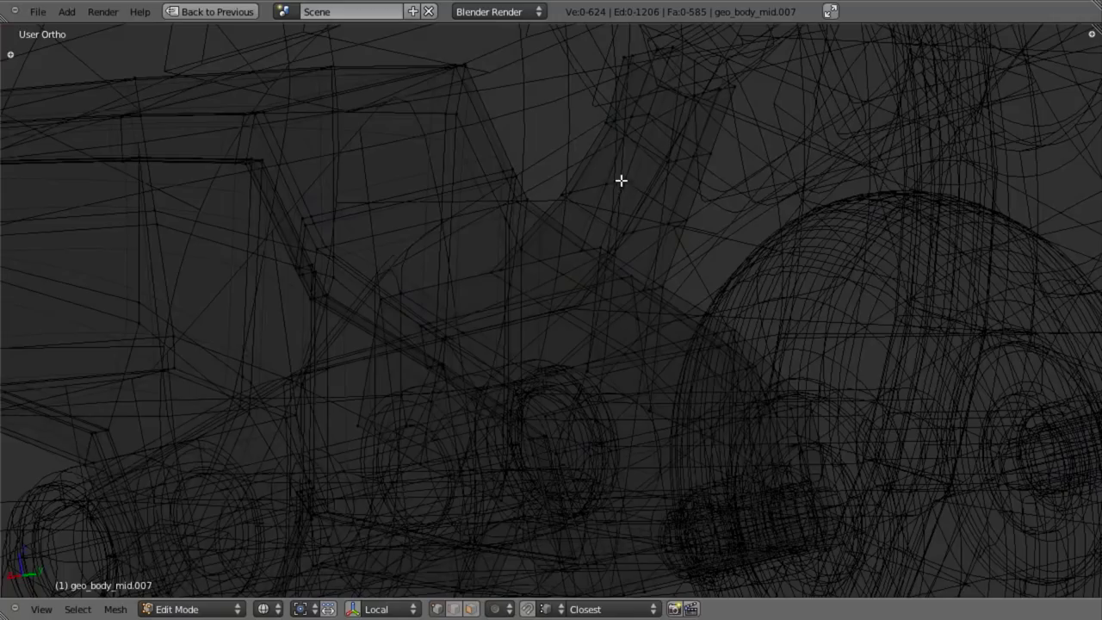
alt+right_click(697, 184)
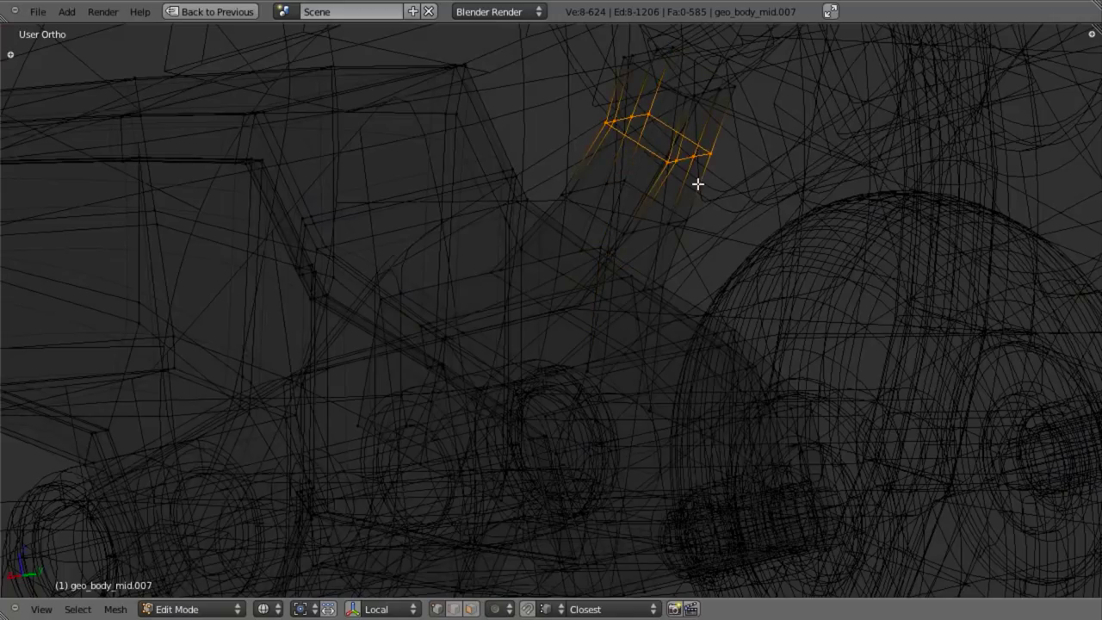
key(g)
right_click(707, 187)
key(KP_3)
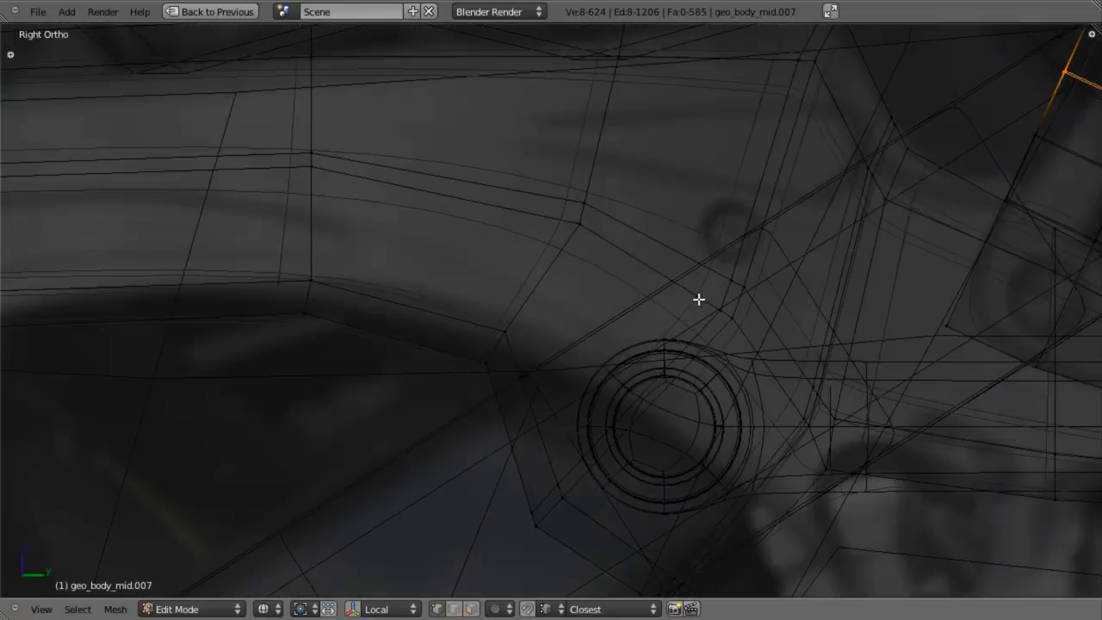
scroll(698, 299, down, 4)
shift+middle_drag(913, 286, 702, 398)
scroll(700, 397, up, 2)
key(ctrl+e)
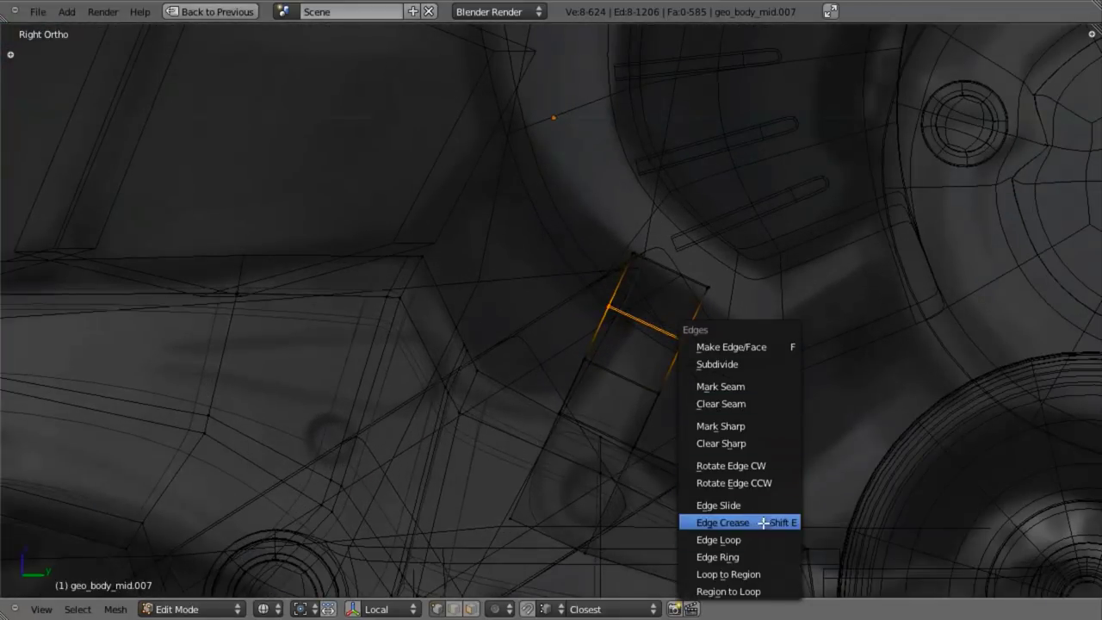
click(765, 507)
click(765, 525)
Step: Keep only one side of the arm's outer edge loop selected and shift its four vertices slightly along X
mouse_move(765, 524)
middle_down()
mouse_move(769, 438)
mouse_move(607, 354)
mouse_move(703, 364)
mouse_move(576, 400)
mouse_move(594, 381)
middle_up()
key(b)
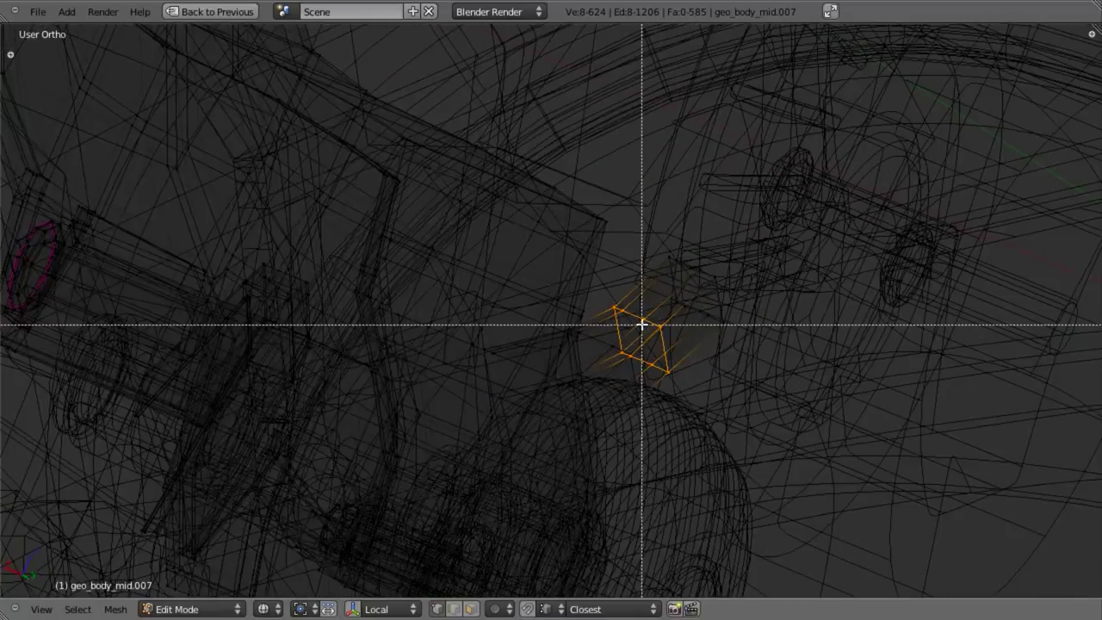
middle_drag(639, 303, 754, 444)
key(z)
middle_drag(740, 398, 668, 405)
scroll(669, 406, up, 2)
key(g)
key(x)
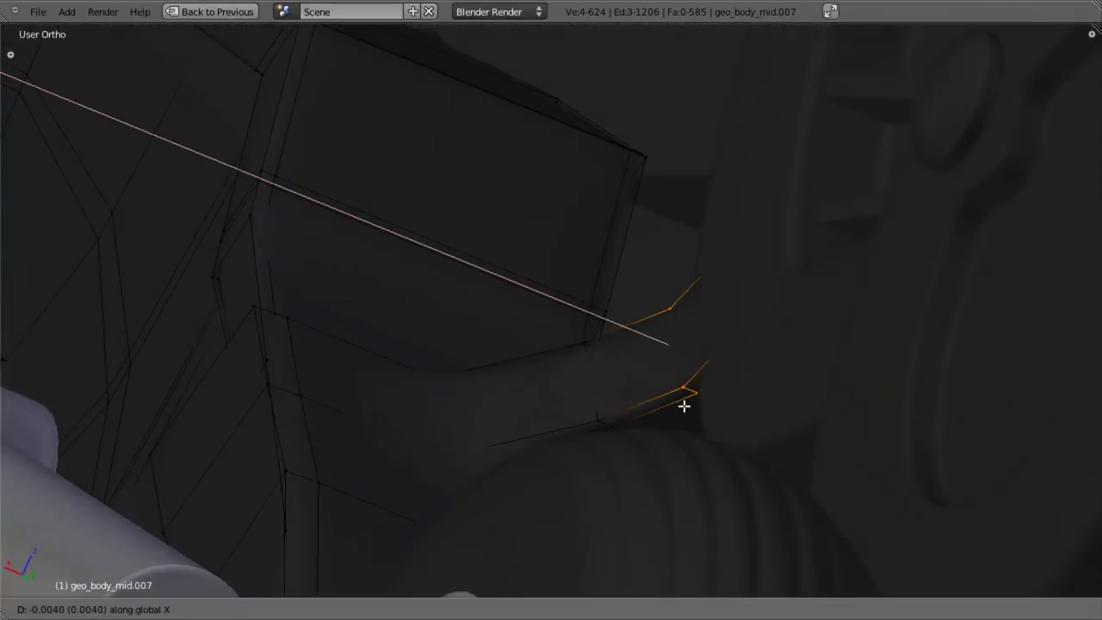
click(694, 409)
Step: Leave Edit Mode and examine the new arm beside the wheel, including from the side view
key(Tab)
scroll(523, 378, down, 5)
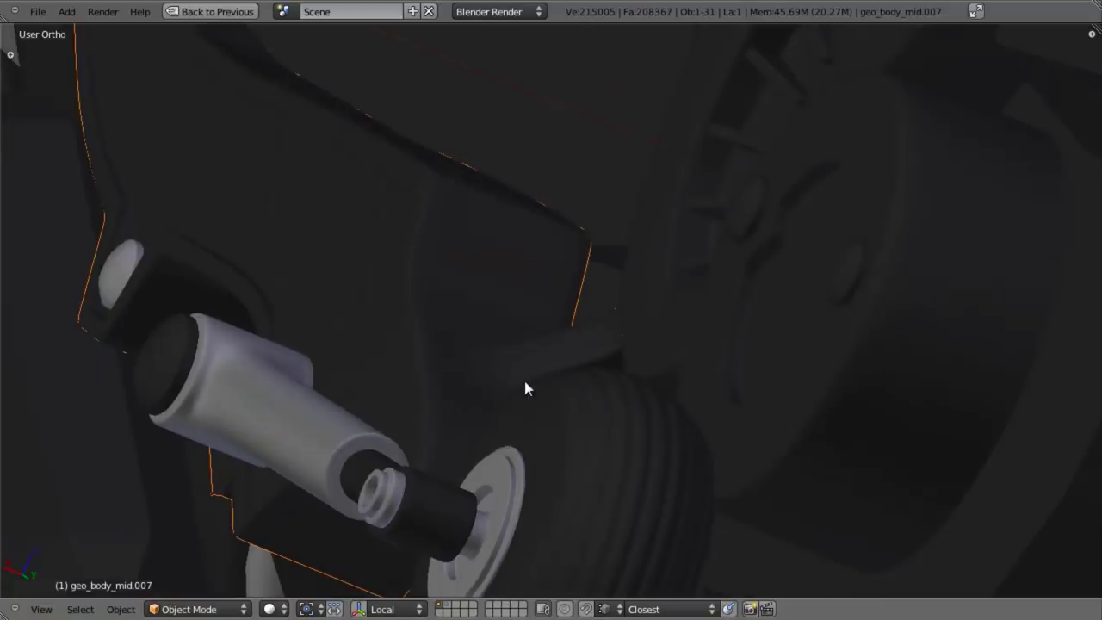
middle_drag(523, 379, 568, 438)
key(KP_3)
scroll(586, 464, down, 5)
scroll(582, 413, up, 4)
shift+middle_drag(712, 397, 617, 327)
scroll(551, 383, up, 3)
Step: Select the open border edges of the covering shell on both sides and extrude them in place
key(Tab)
alt+right_click(469, 412)
mouse_move(526, 423)
shift+middle_down()
mouse_move(543, 312)
mouse_move(597, 366)
shift+middle_up()
key(z)
alt+right_click(607, 458)
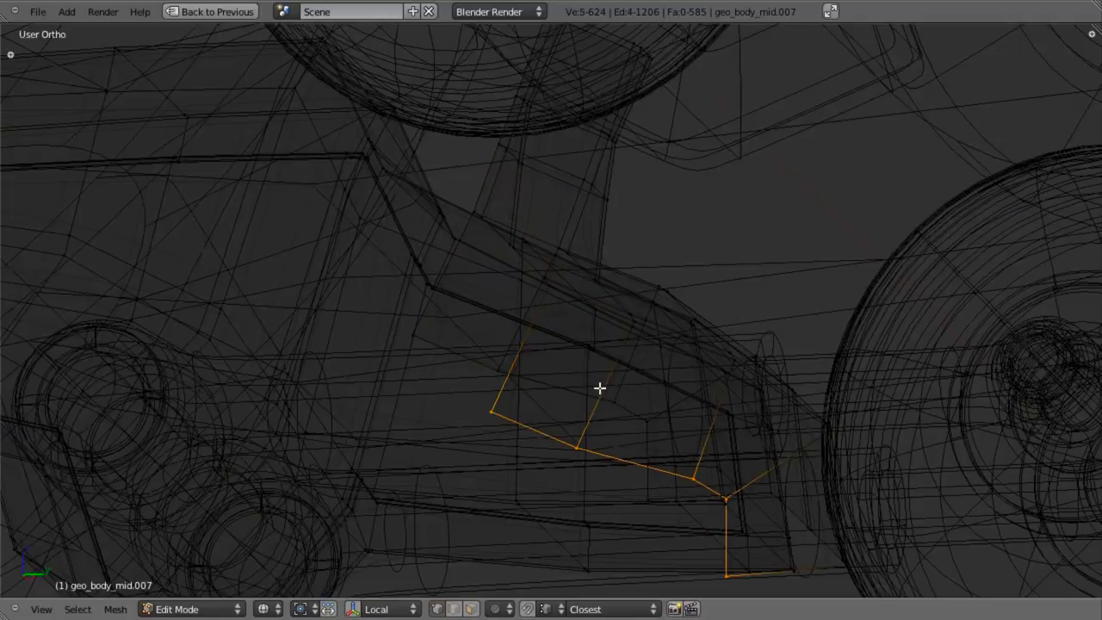
alt+shift+right_click(531, 327)
alt+shift+right_click(533, 315)
alt+shift+right_click(536, 310)
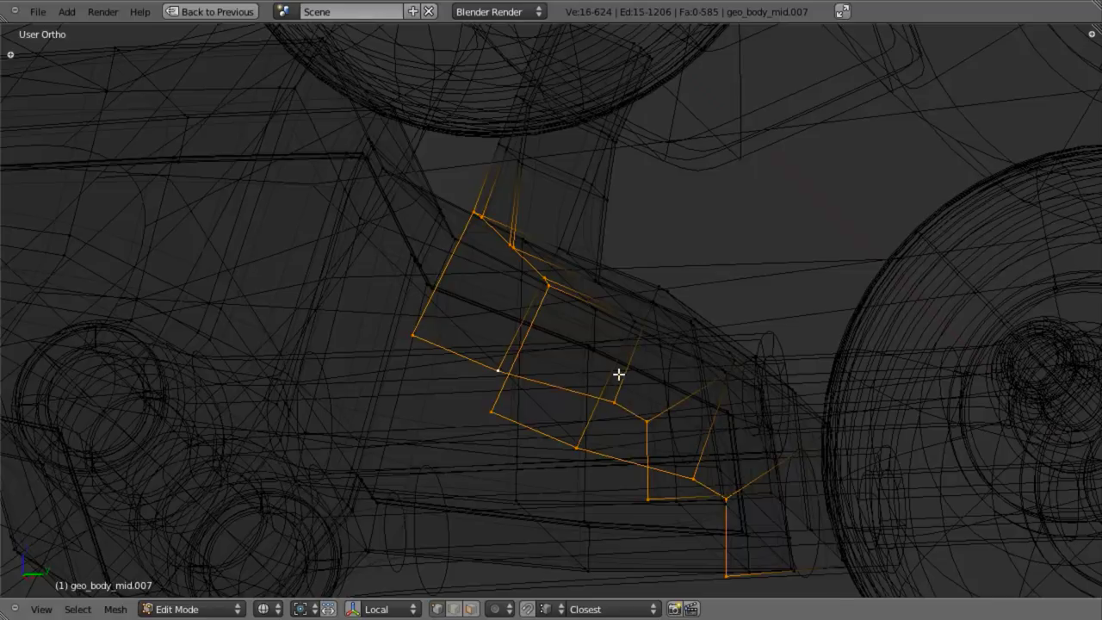
middle_drag(617, 373, 792, 519)
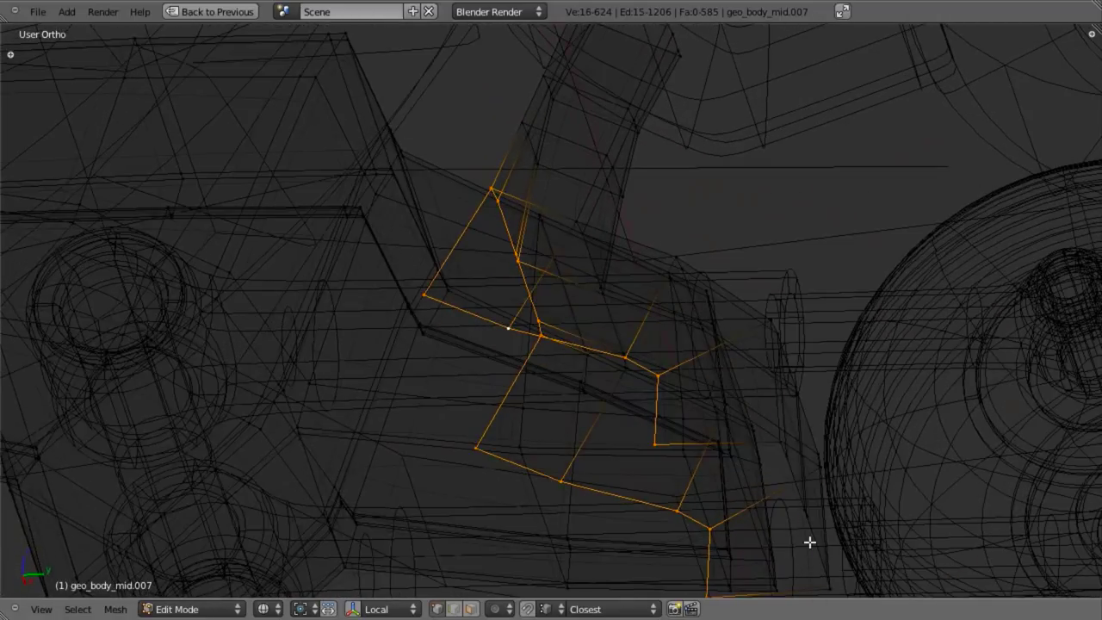
shift+middle_drag(845, 545, 865, 494)
key(e)
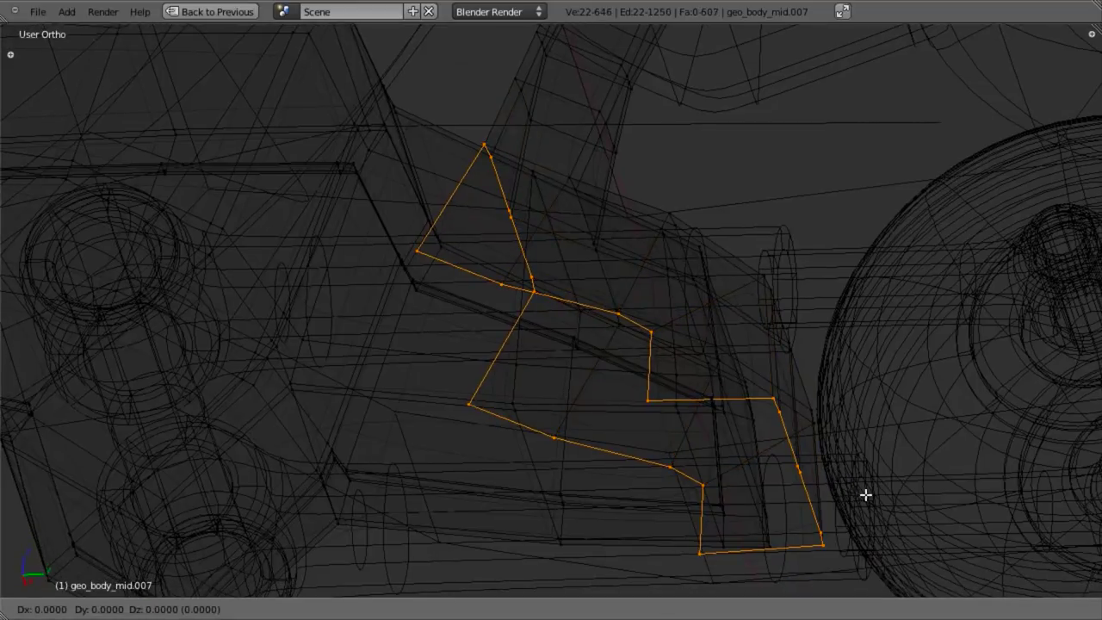
right_click(865, 494)
key(alt+s)
right_click(902, 466)
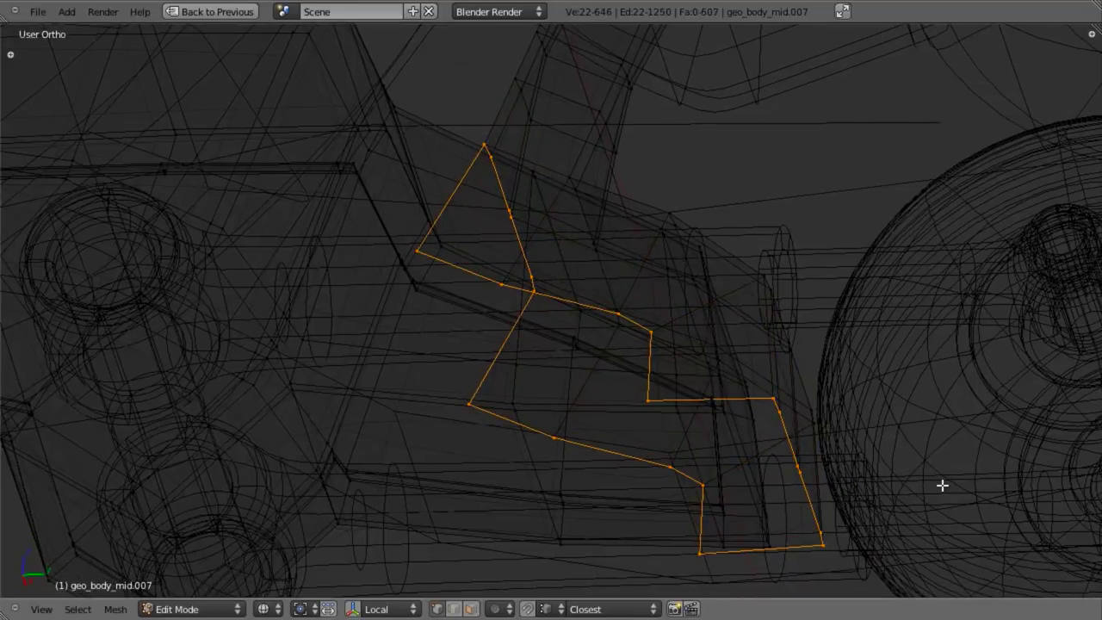
key(s)
right_click(946, 513)
key(s)
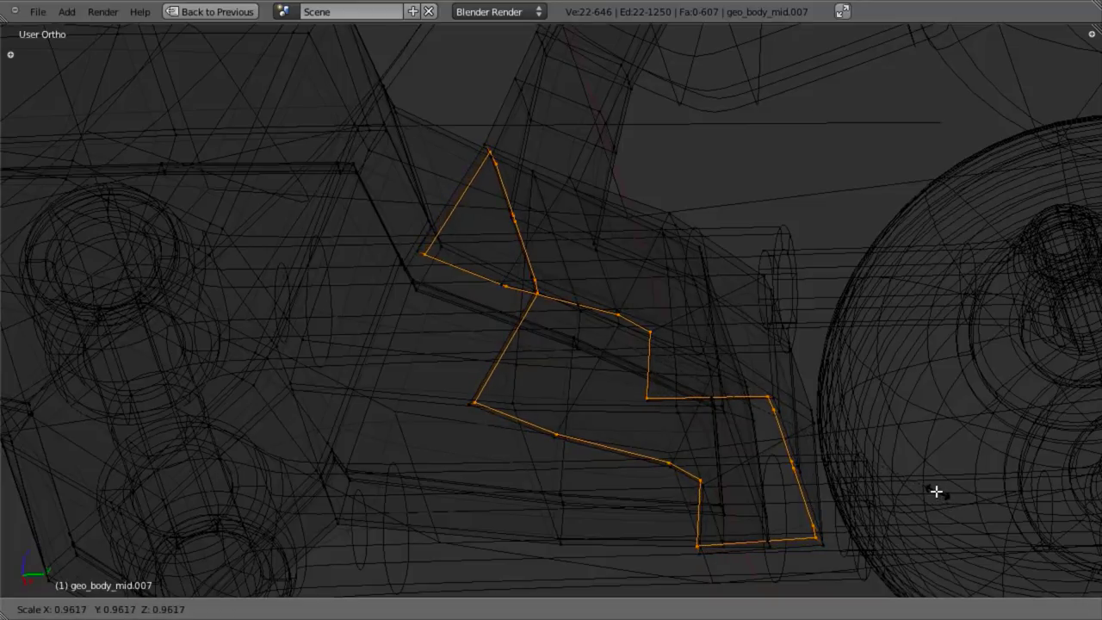
right_click(939, 501)
Step: Scale the extruded shell border inward along the X axis to about 0.867
middle_drag(768, 444, 848, 463)
key(s)
key(x)
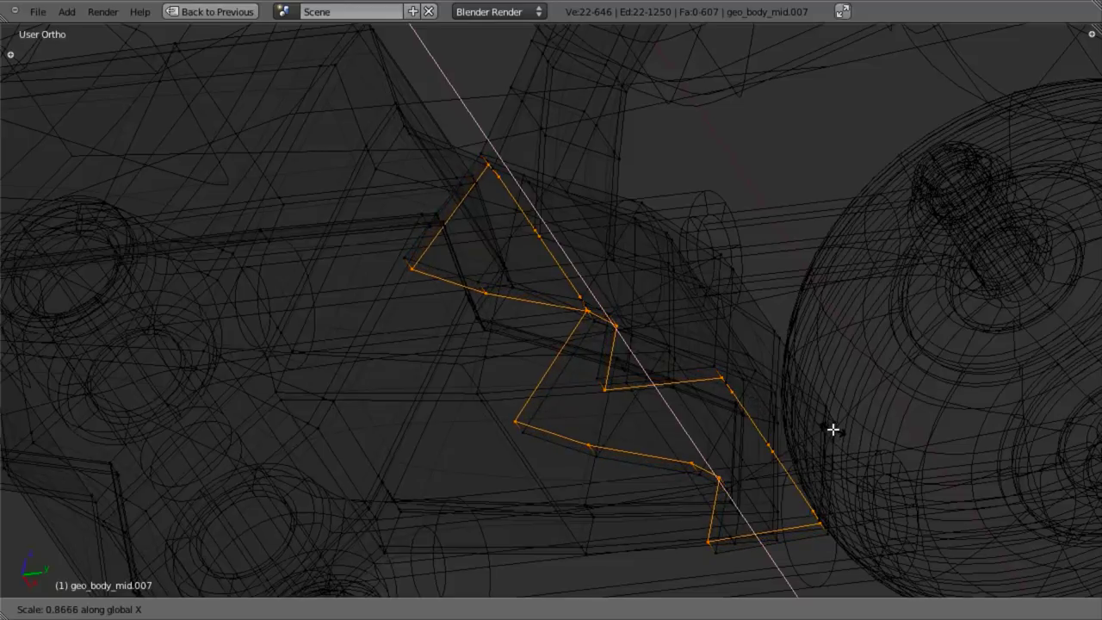
click(832, 429)
Step: Try to scale the extruded shell border again along the X axis and undo it
middle_drag(833, 429, 706, 349)
key(s)
key(x)
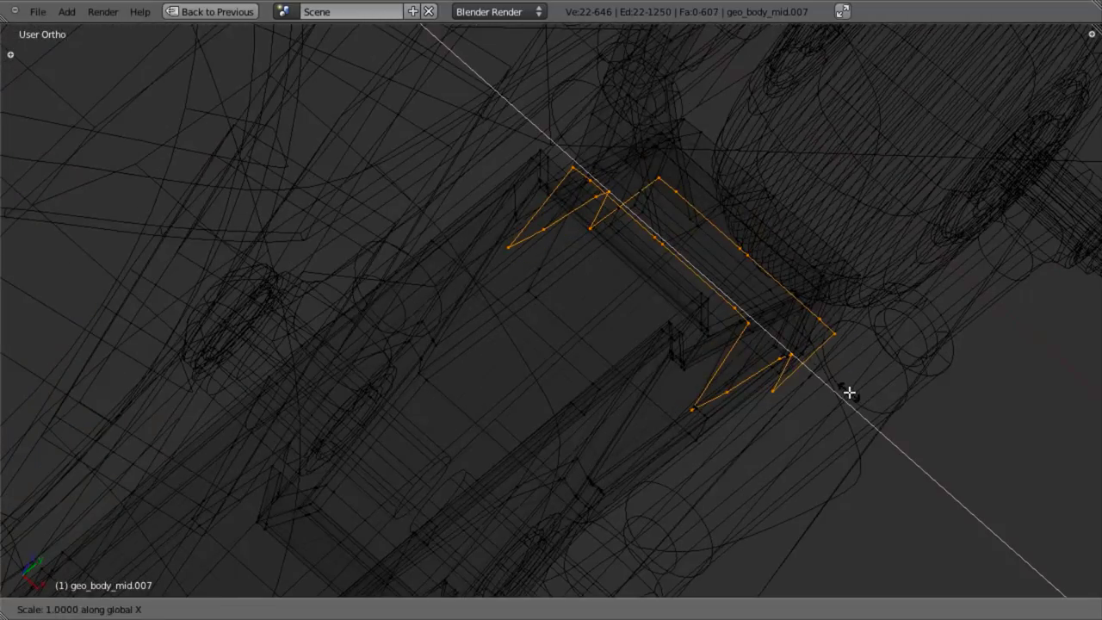
click(829, 342)
key(ctrl+z)
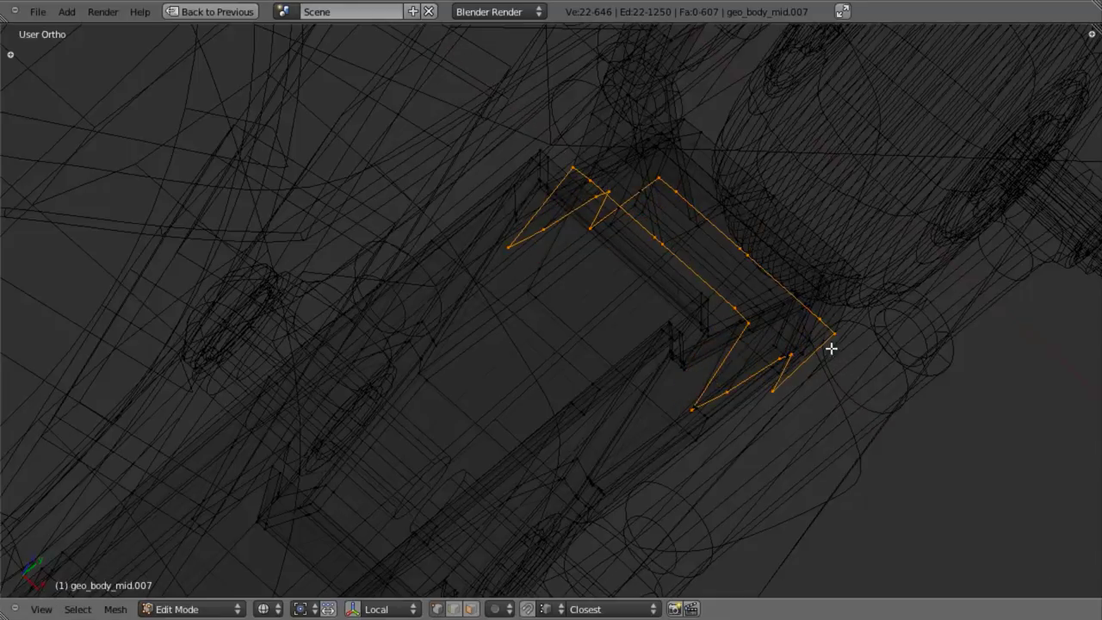
middle_drag(839, 357, 840, 405)
key(s)
key(x)
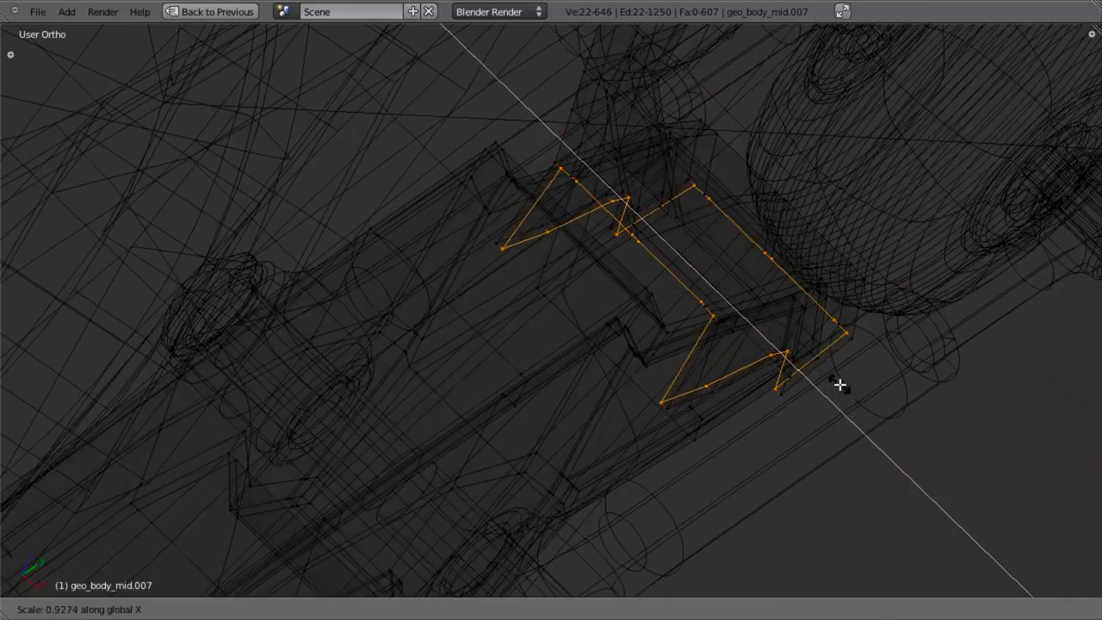
right_click(840, 383)
click(115, 608)
click(173, 326)
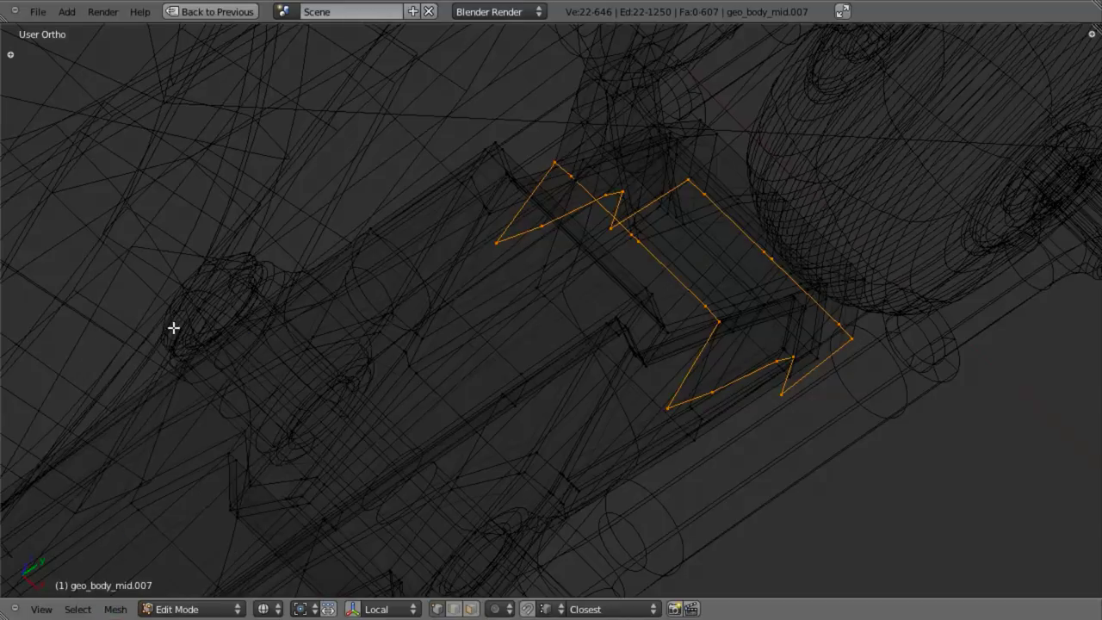
Step: Scale the extruded shell border along X to about 0.9 and check it in the front and side views
key(s)
key(x)
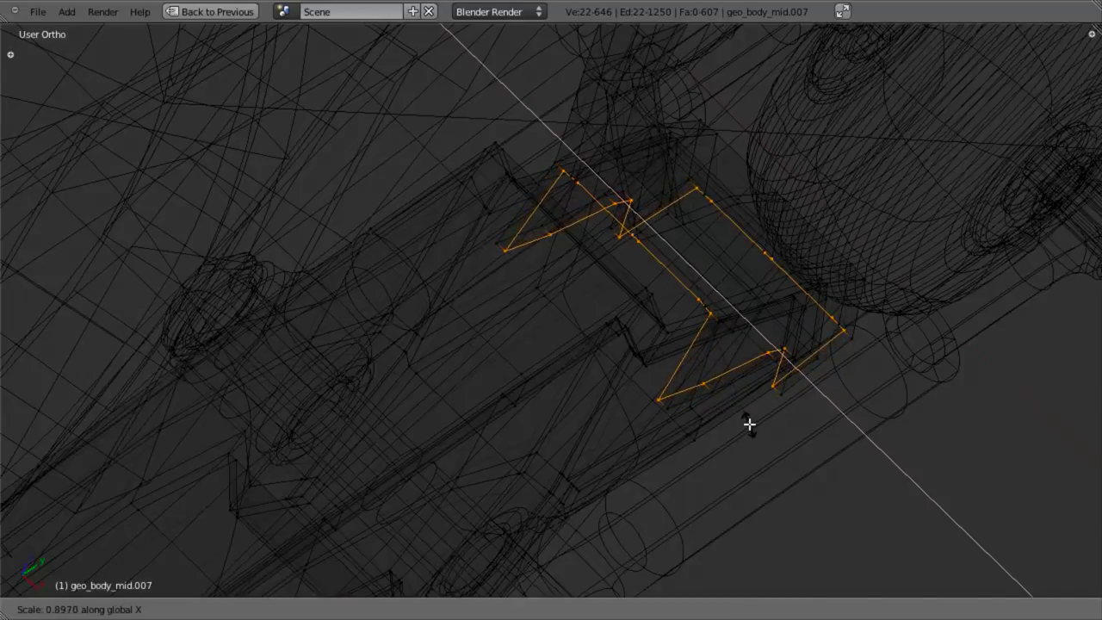
click(749, 418)
key(KP_1)
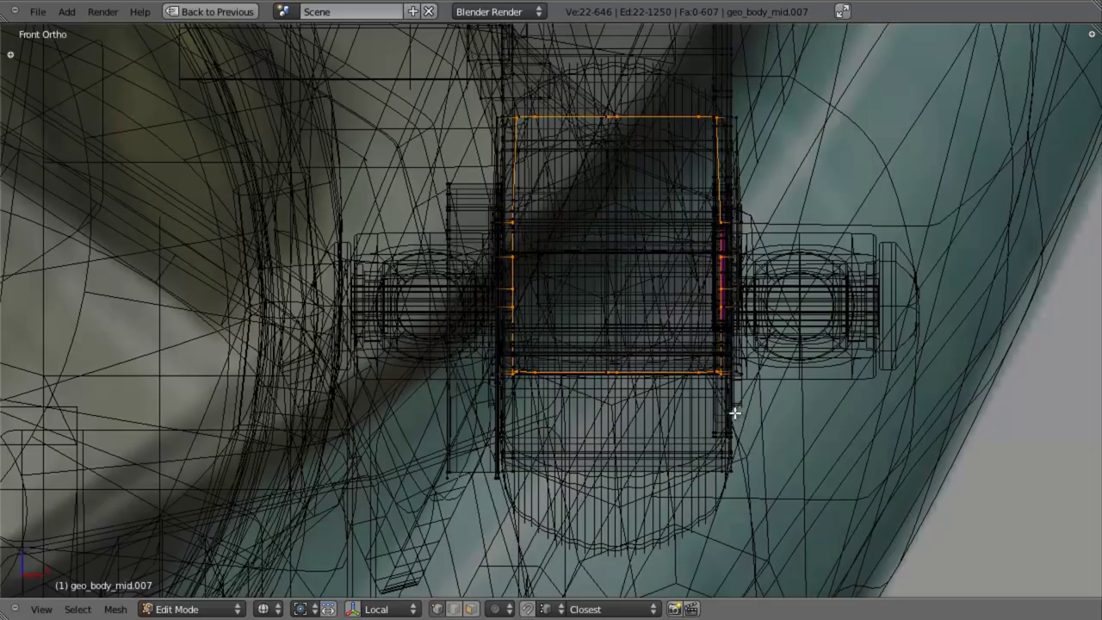
key(KP_3)
key(KP_1)
key(KP_3)
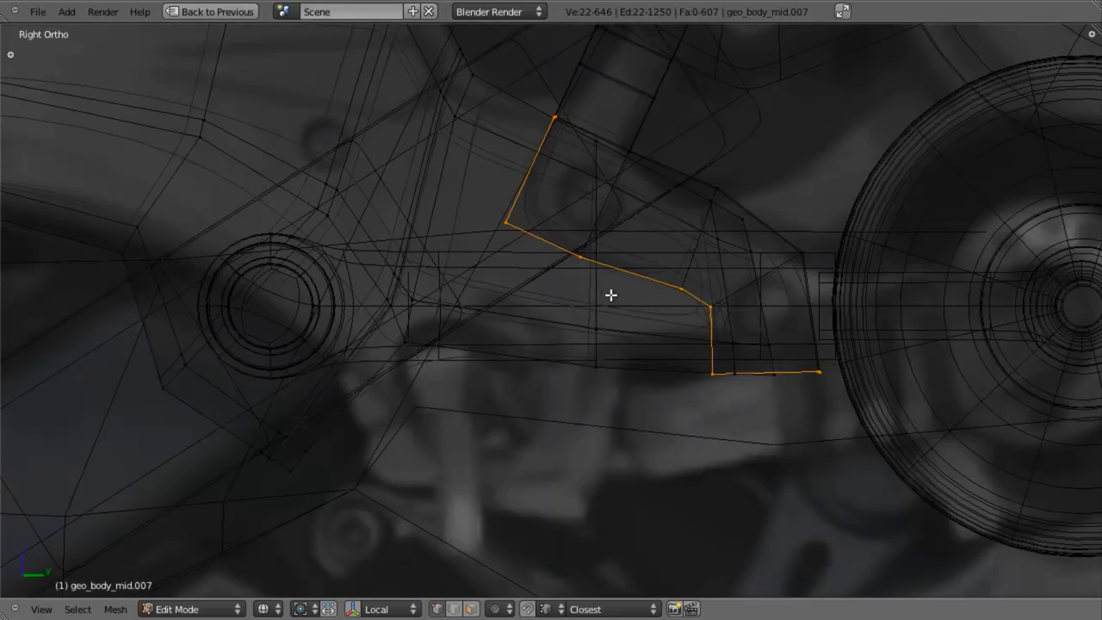
Step: Deselect the middle of the shell's inner border and move its remaining end vertices about -0.0036 along Y and -0.0069 along Z
key(b)
middle_drag(483, 188, 765, 443)
key(b)
shift+middle_drag(611, 195, 602, 302)
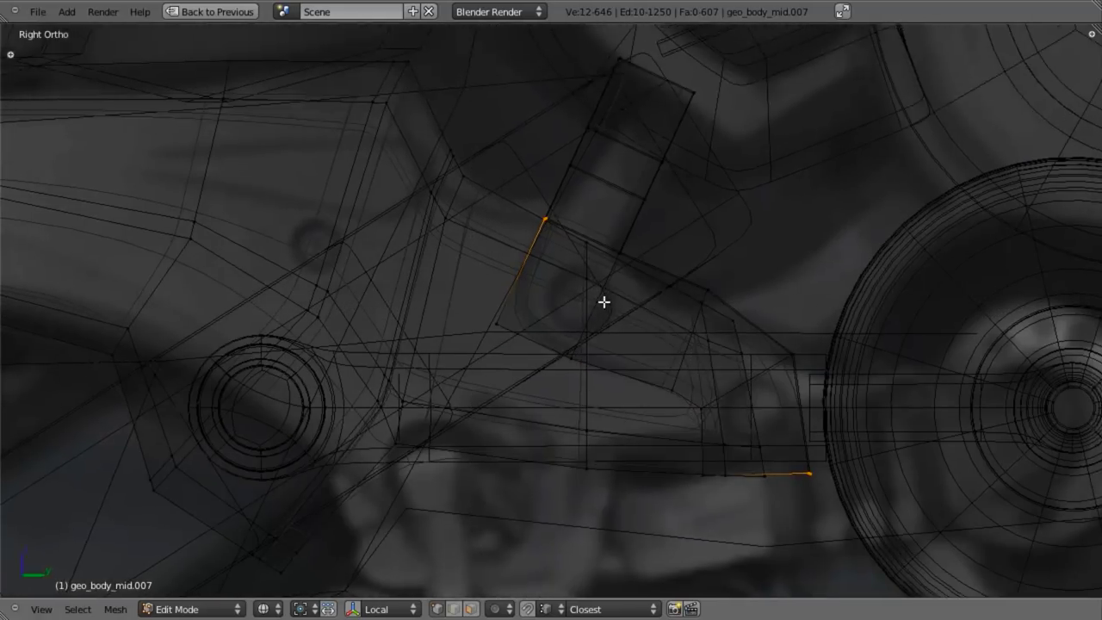
scroll(601, 289, up, 4)
key(g)
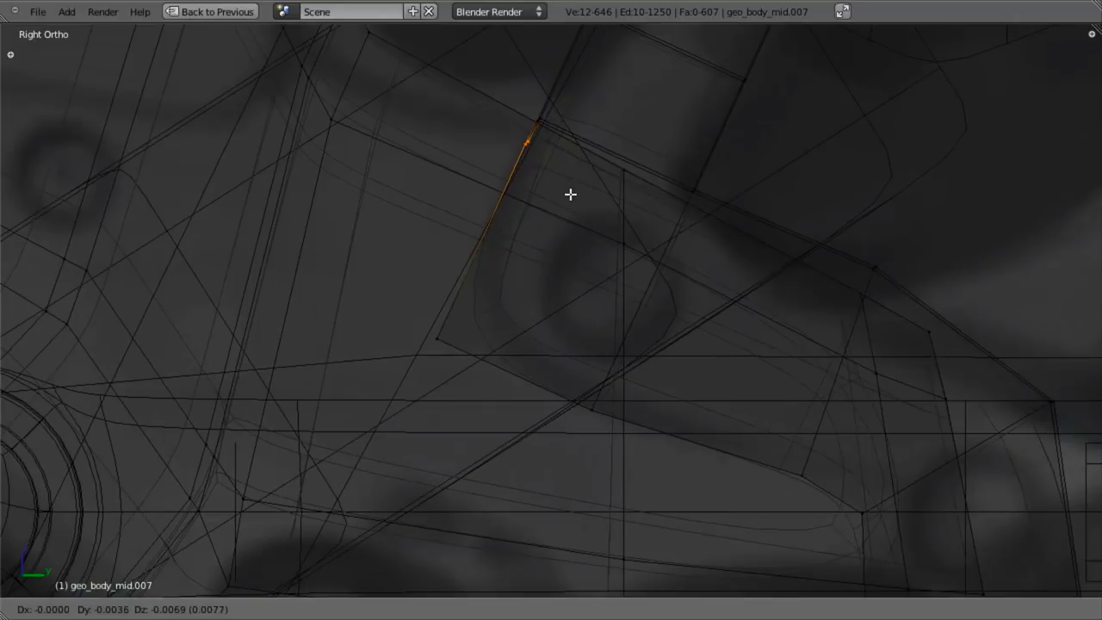
click(568, 198)
Step: Deselect the upper border vertices and move the lower end vertices near the wheel about -0.0038 along Y and 0.0078 along Z
key(b)
middle_drag(418, 107, 580, 180)
scroll(686, 367, down, 3)
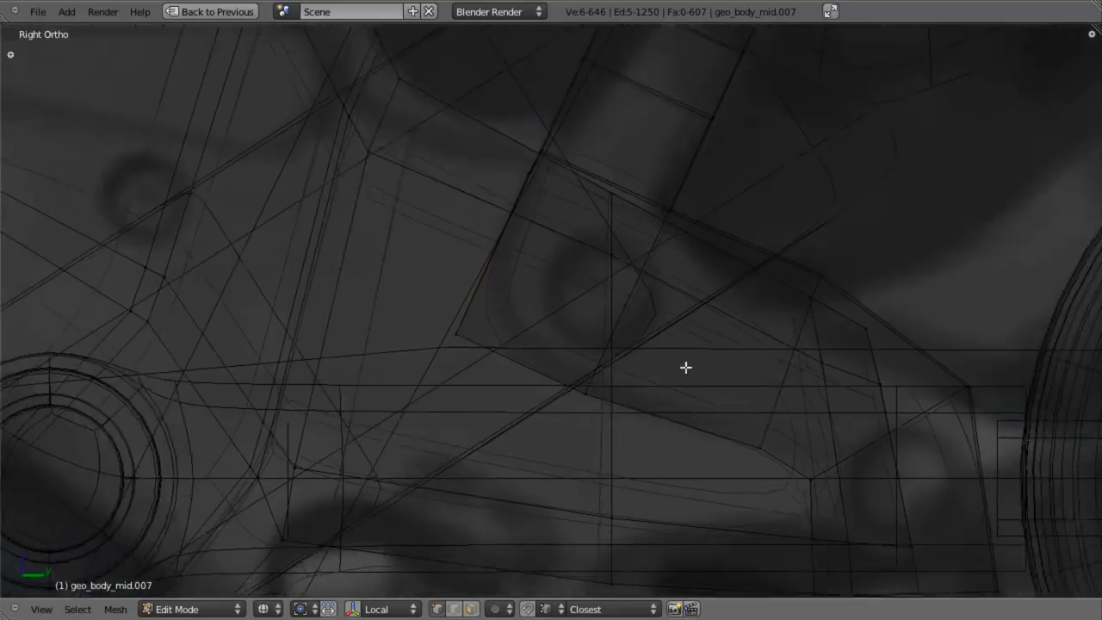
shift+middle_drag(763, 417, 578, 263)
scroll(740, 365, up, 4)
key(g)
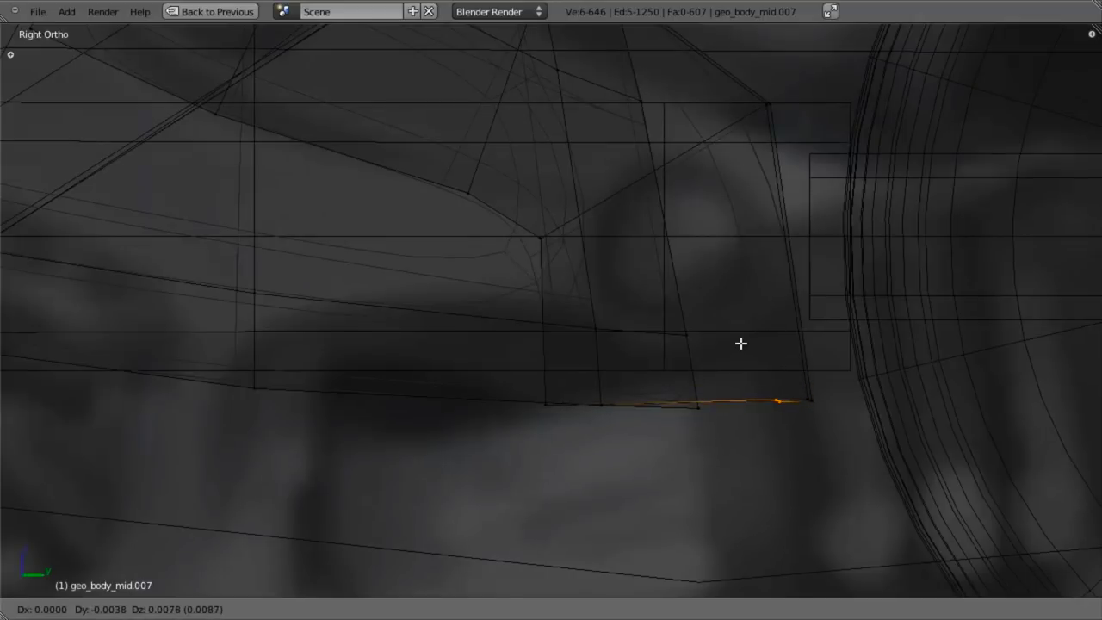
click(740, 344)
Step: Add an edge loop along the lower border of the shell arm's side, slid to about 0.91
scroll(671, 391, down, 4)
middle_drag(666, 388, 556, 238)
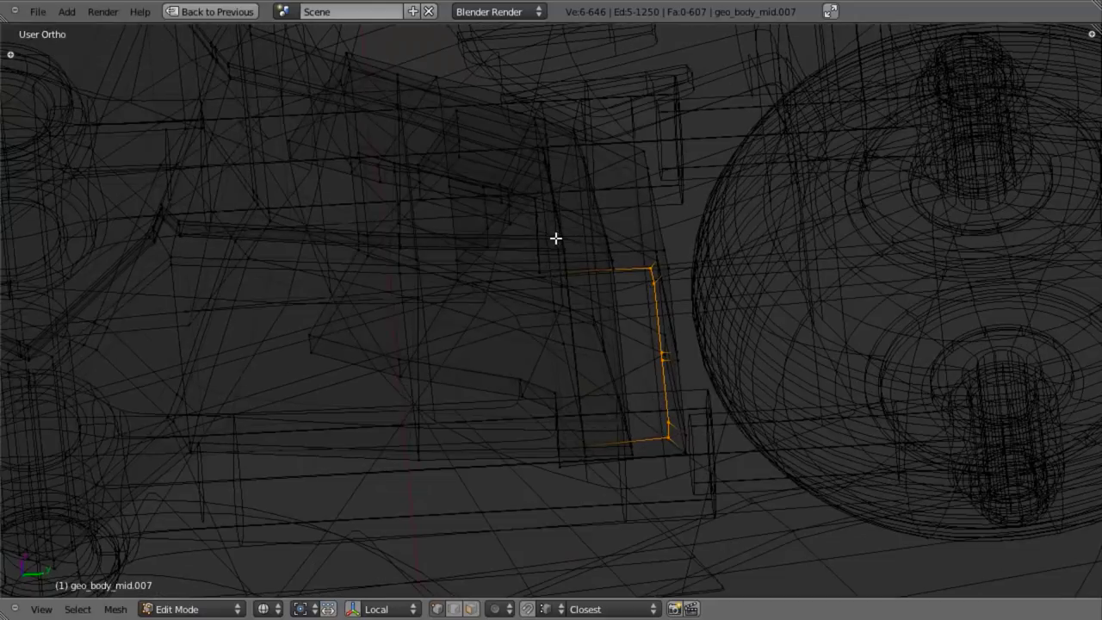
key(Tab)
key(z)
scroll(558, 288, up, 4)
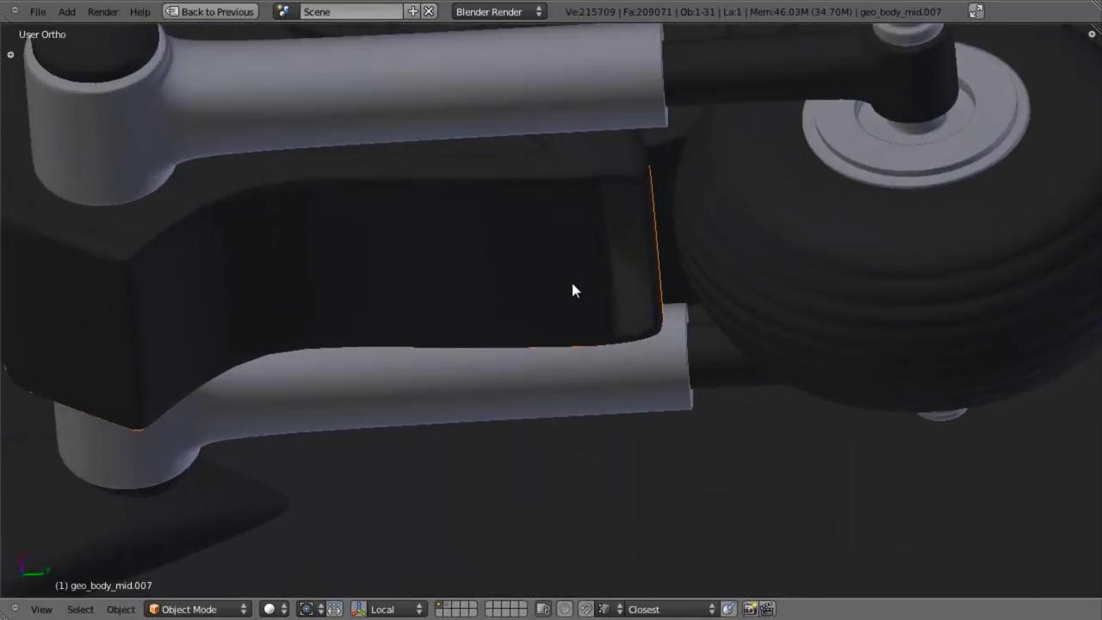
key(KP_3)
middle_drag(556, 307, 491, 299)
key(Tab)
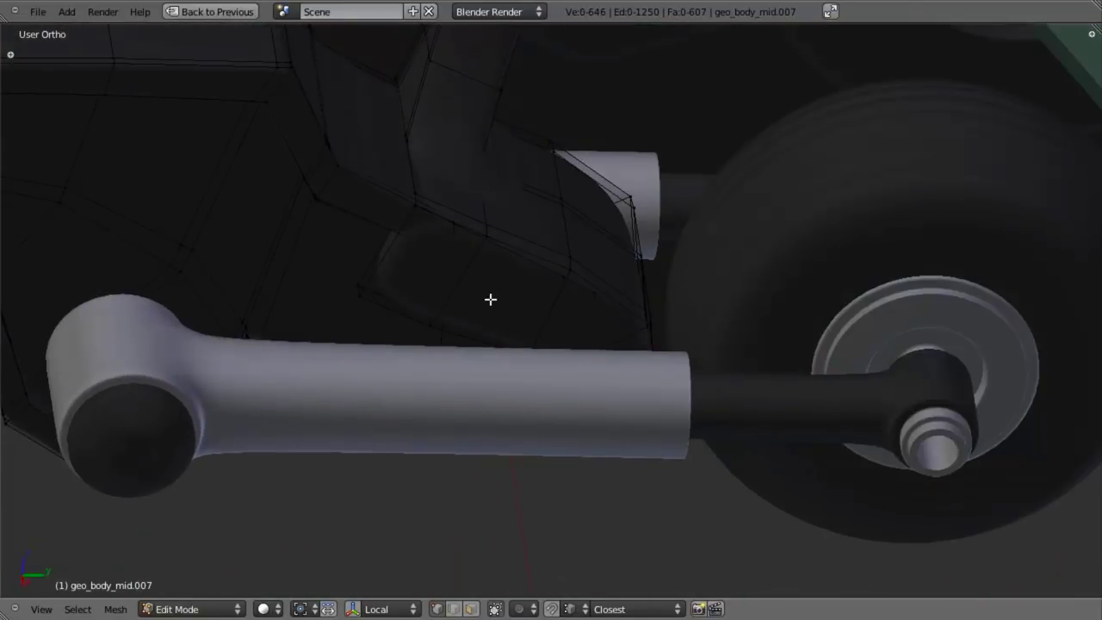
key(ctrl+r)
click(470, 290)
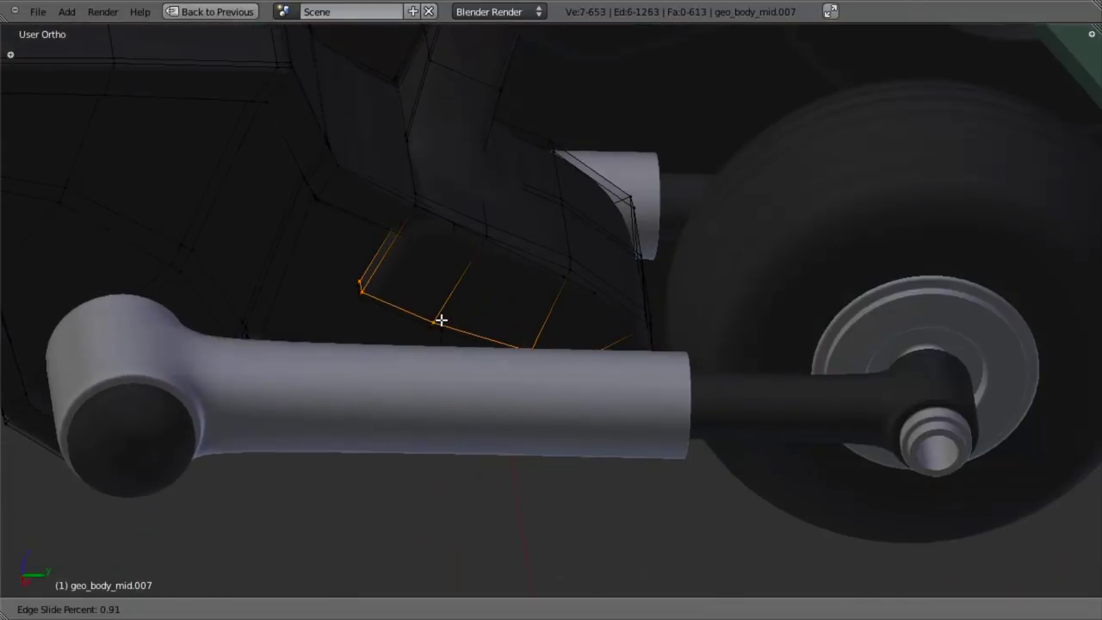
click(441, 320)
Step: Add a supporting edge loop running up through the shell arm, close to its front edge
key(ctrl+r)
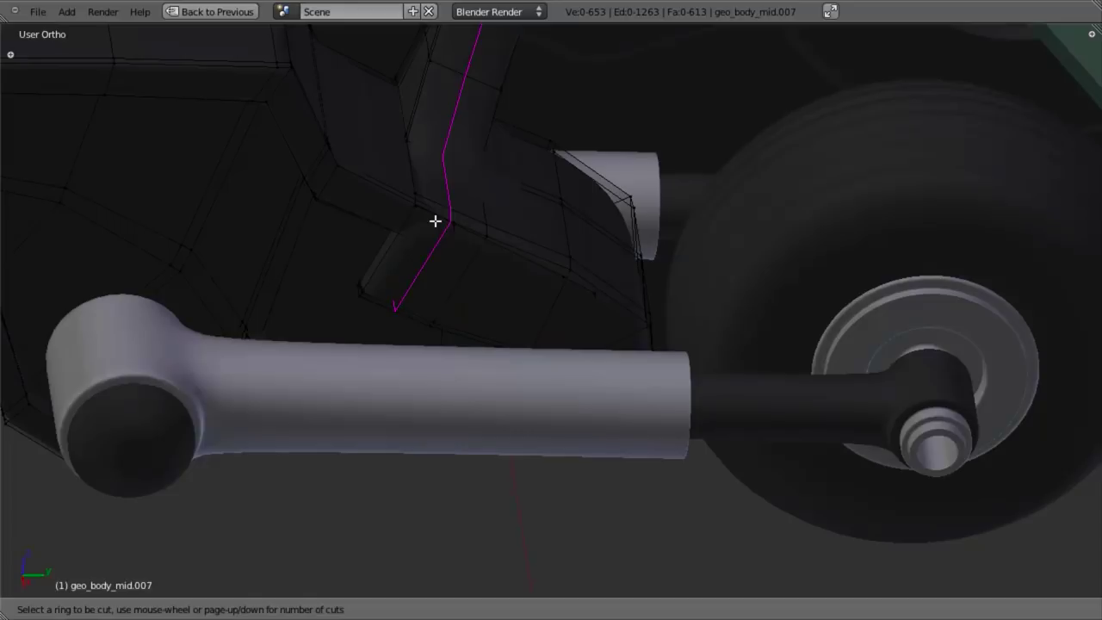
click(433, 222)
click(409, 203)
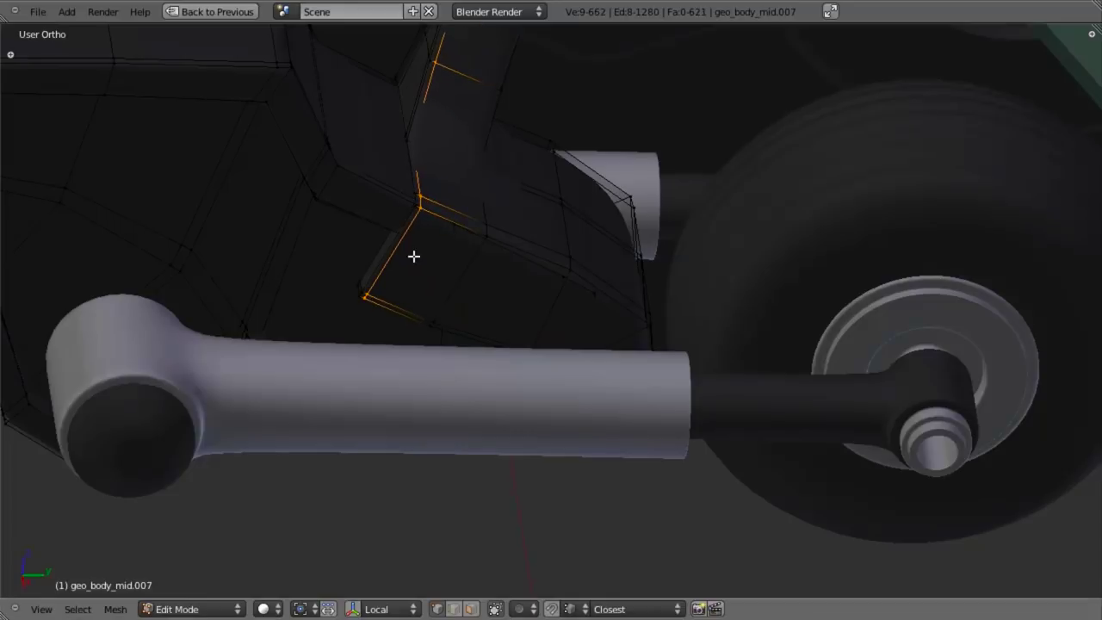
Step: Select the entire linked shell piece, adjust its overall scale slightly and raise it about 0.004 along global Z
middle_drag(413, 256, 457, 284)
scroll(441, 247, up, 3)
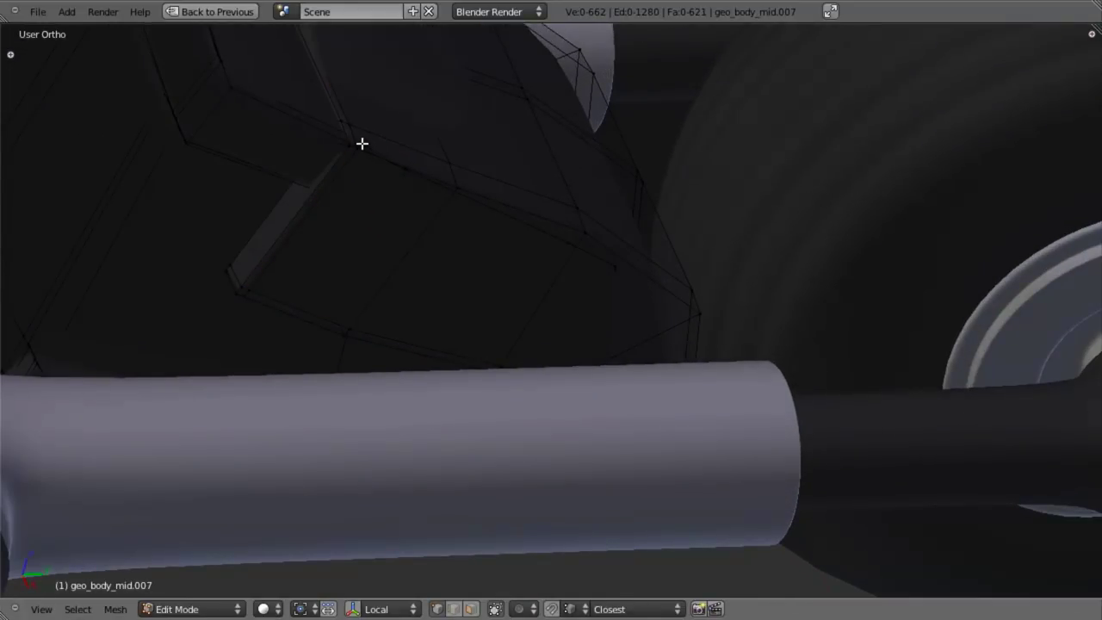
key(l)
scroll(484, 219, down, 2)
key(s)
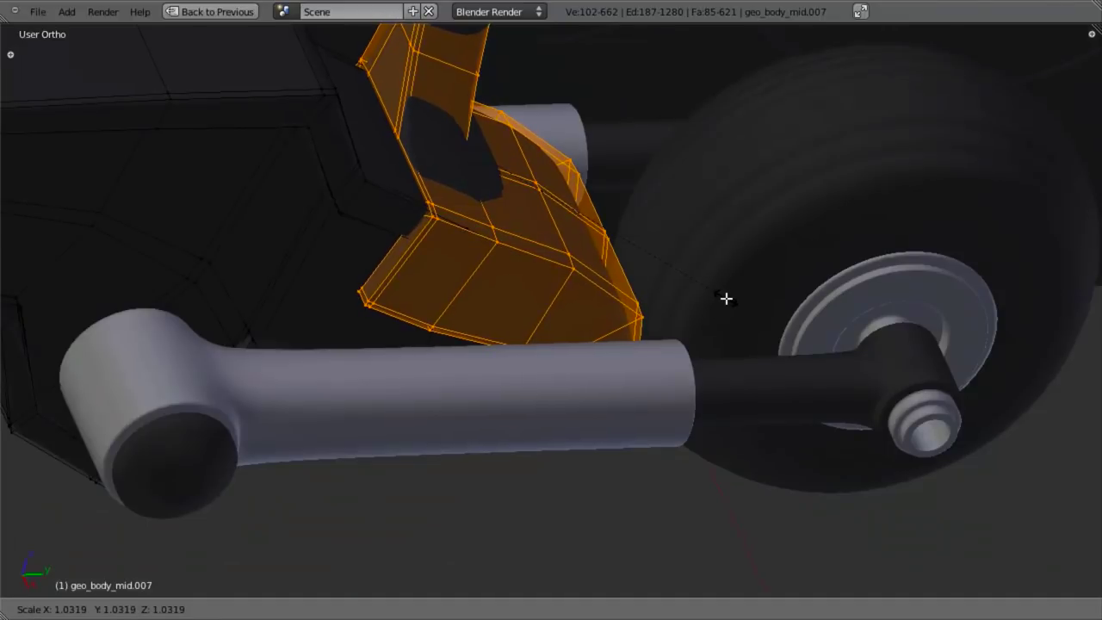
click(720, 294)
key(g)
key(z)
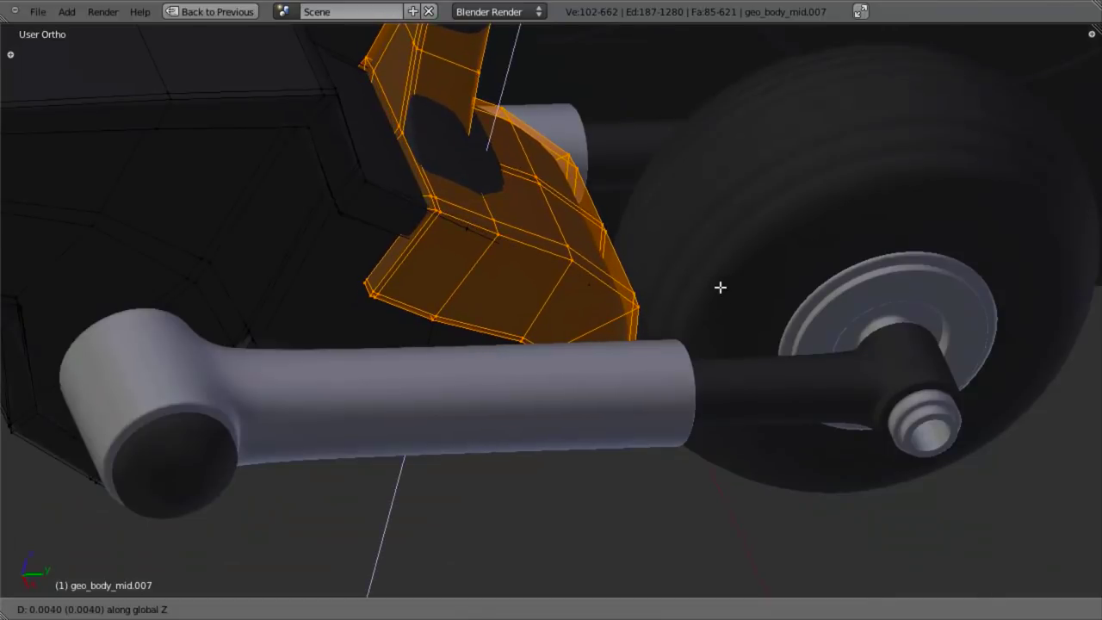
click(720, 287)
key(Tab)
scroll(699, 325, down, 3)
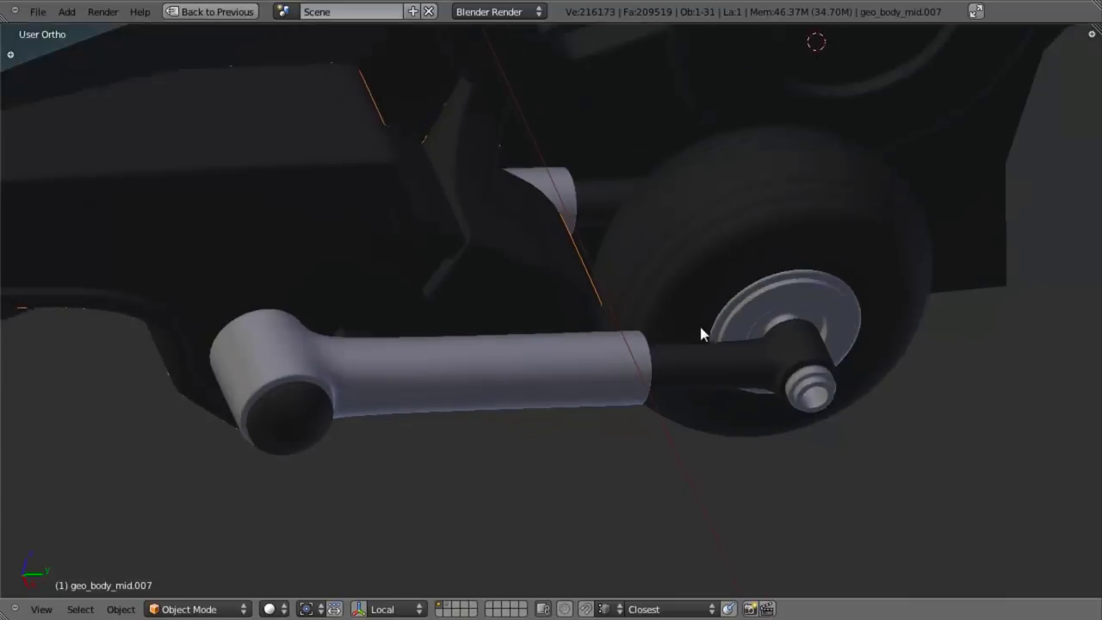
middle_drag(670, 327, 649, 331)
Step: Select the faces of the shell arm's near side wall together with its rim, excluding the rest of the shell
key(Tab)
scroll(620, 320, up, 2)
alt+right_click(505, 201)
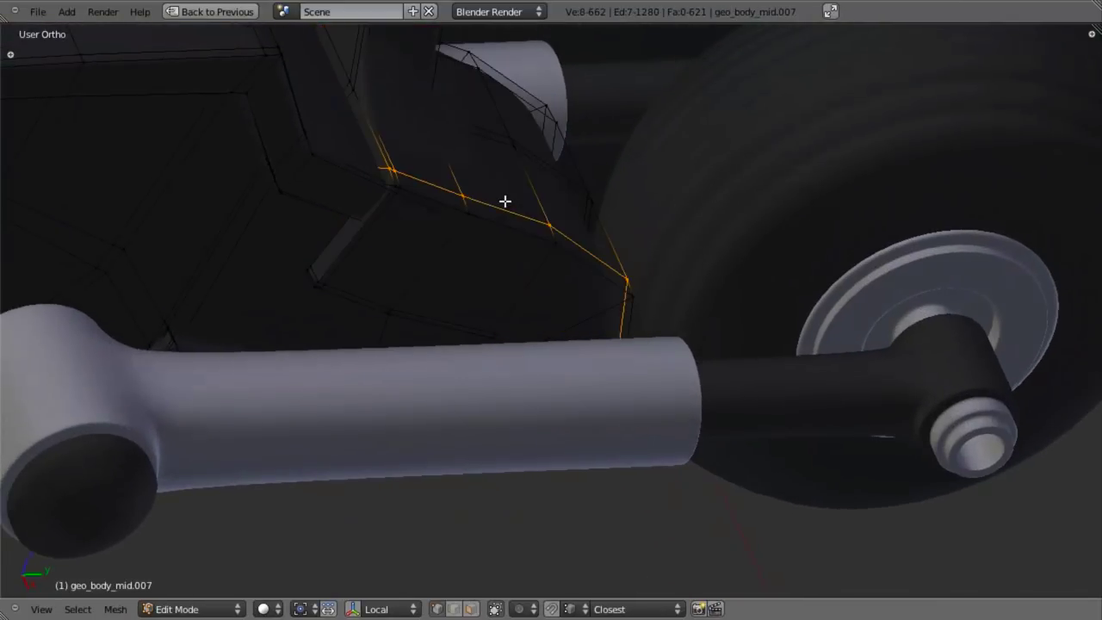
key(z)
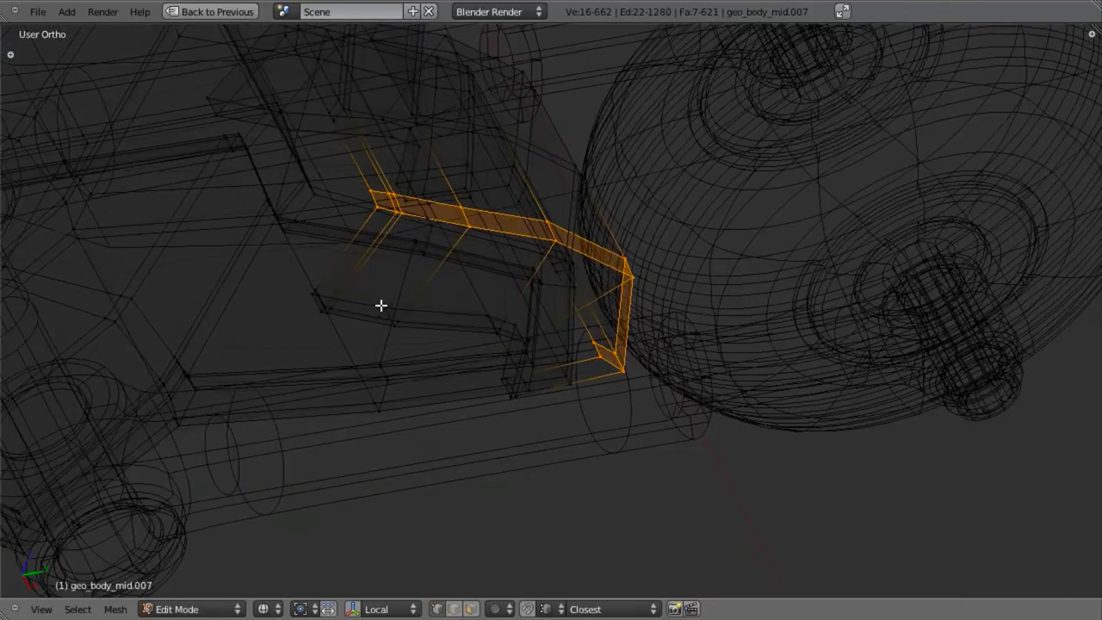
key(ctrl+l)
middle_drag(320, 295, 312, 274)
key(b)
drag(319, 278, 418, 183)
key(b)
middle_drag(536, 136, 689, 252)
key(b)
middle_drag(298, 69, 516, 162)
Step: Shift the selected side wall of the shell arm about 0.007 along global X, and adjust its X position once more
key(z)
key(z)
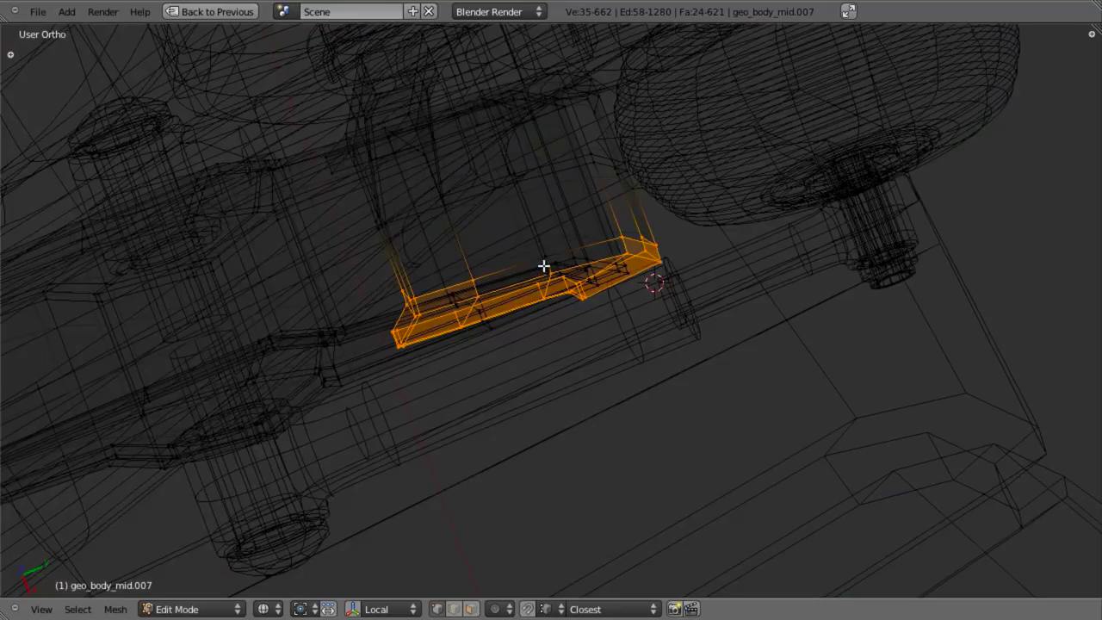
middle_drag(535, 248, 585, 237)
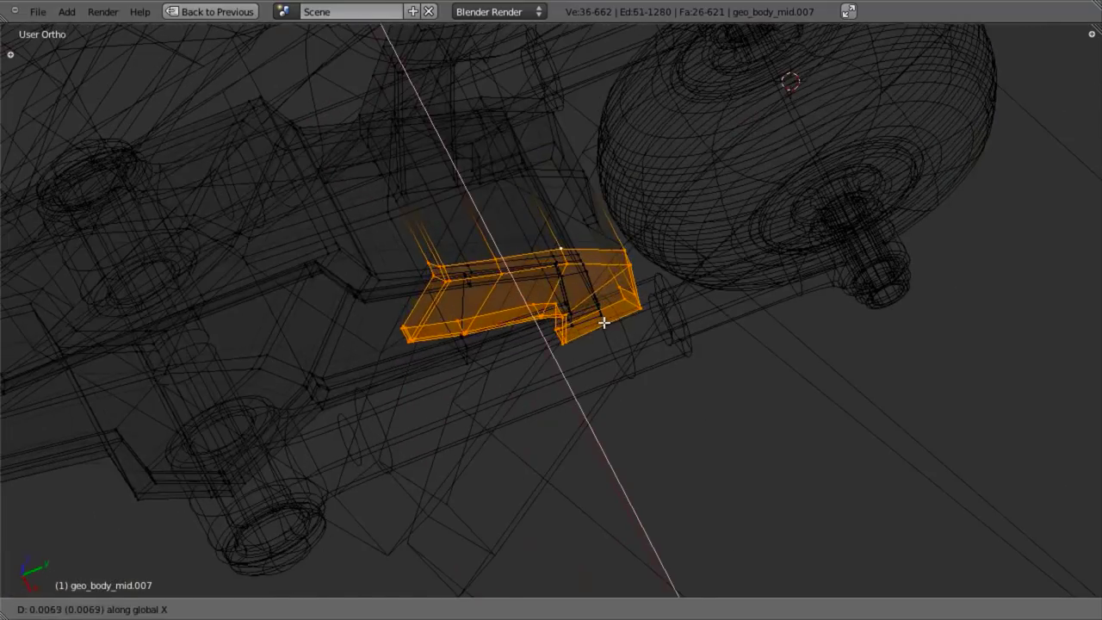
click(604, 320)
key(z)
mouse_move(607, 305)
middle_down()
mouse_move(644, 244)
mouse_move(616, 245)
mouse_move(626, 301)
mouse_move(556, 271)
middle_up()
key(g)
key(x)
click(623, 304)
Step: Examine the covering shell's shape against the concept art in the front and right side views
key(Tab)
key(z)
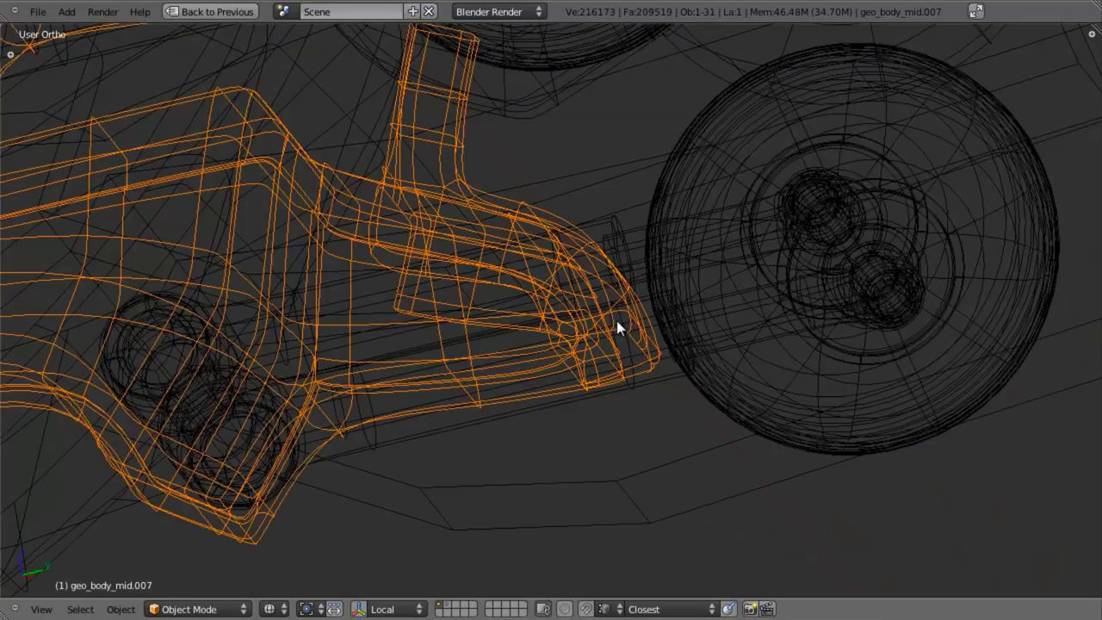
key(KP_1)
key(z)
key(KP_3)
scroll(616, 321, down, 4)
key(a)
scroll(547, 335, down, 3)
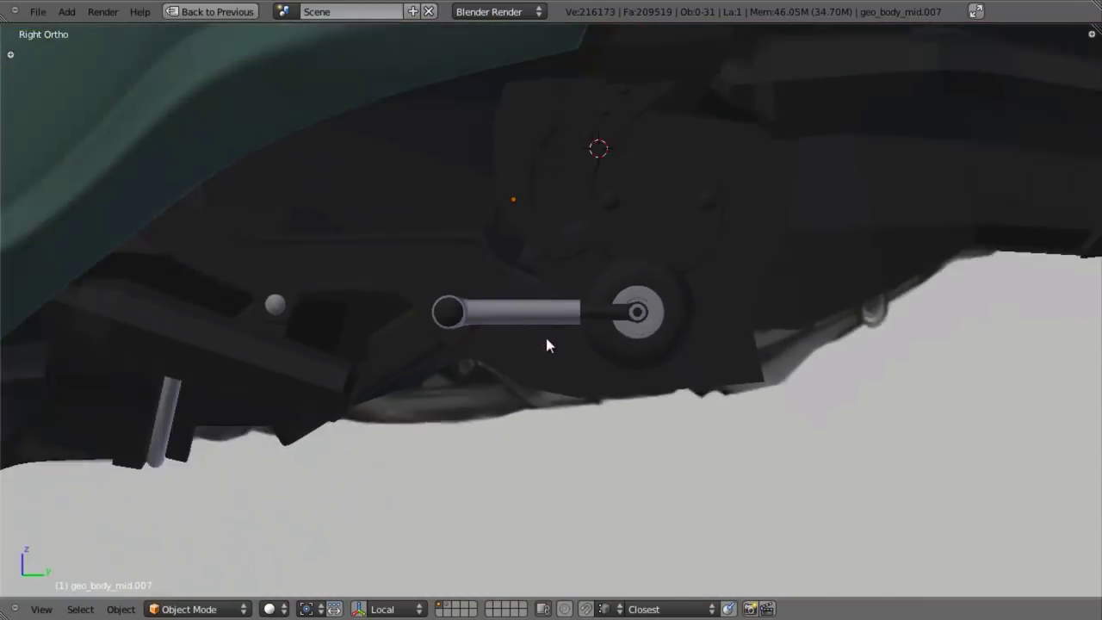
shift+middle_drag(545, 335, 563, 352)
scroll(563, 352, up, 1)
key(z)
scroll(566, 366, up, 6)
key(Tab)
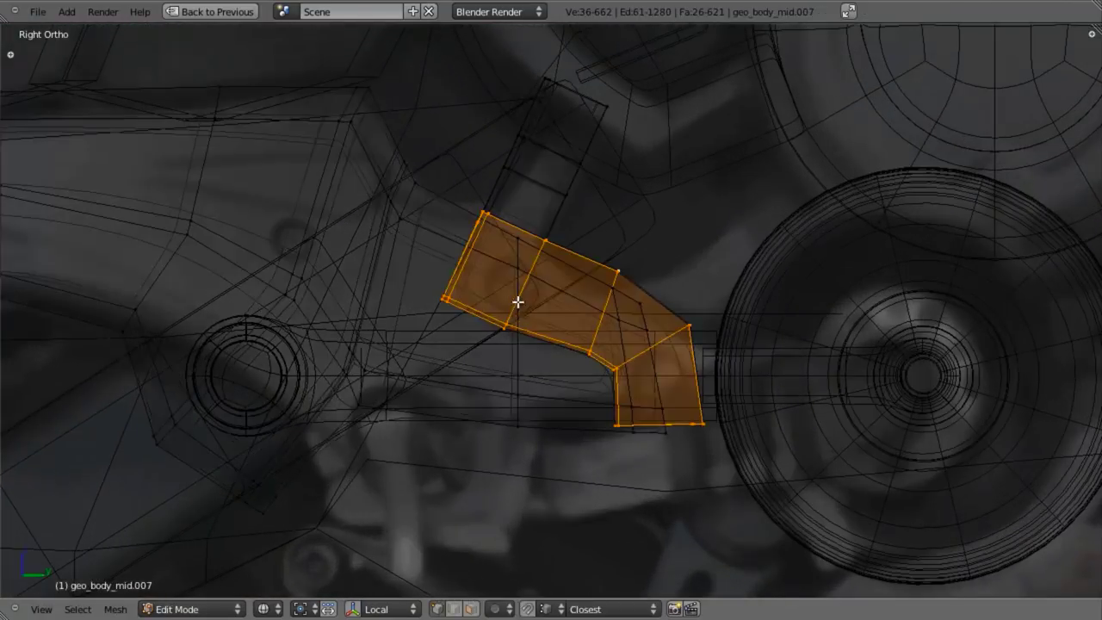
Step: Duplicate the round bolt from the front bracket of the body and place the copy on the shell arm
shift+middle_drag(518, 303, 568, 370)
key(z)
scroll(585, 348, down, 4)
shift+middle_drag(595, 325, 557, 420)
key(a)
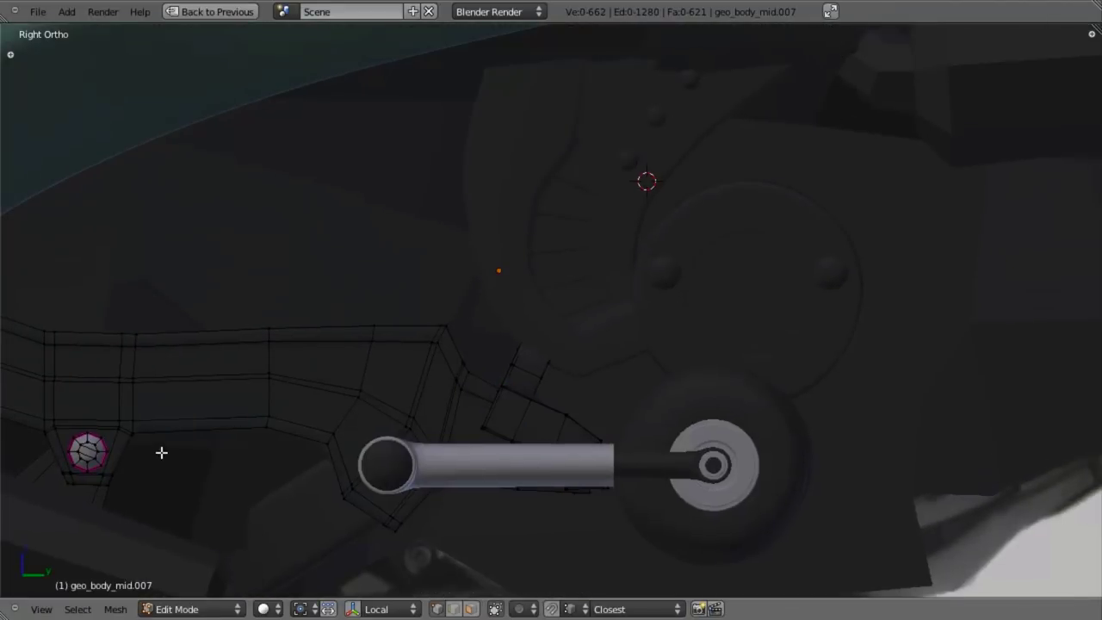
key(l)
key(shift+d)
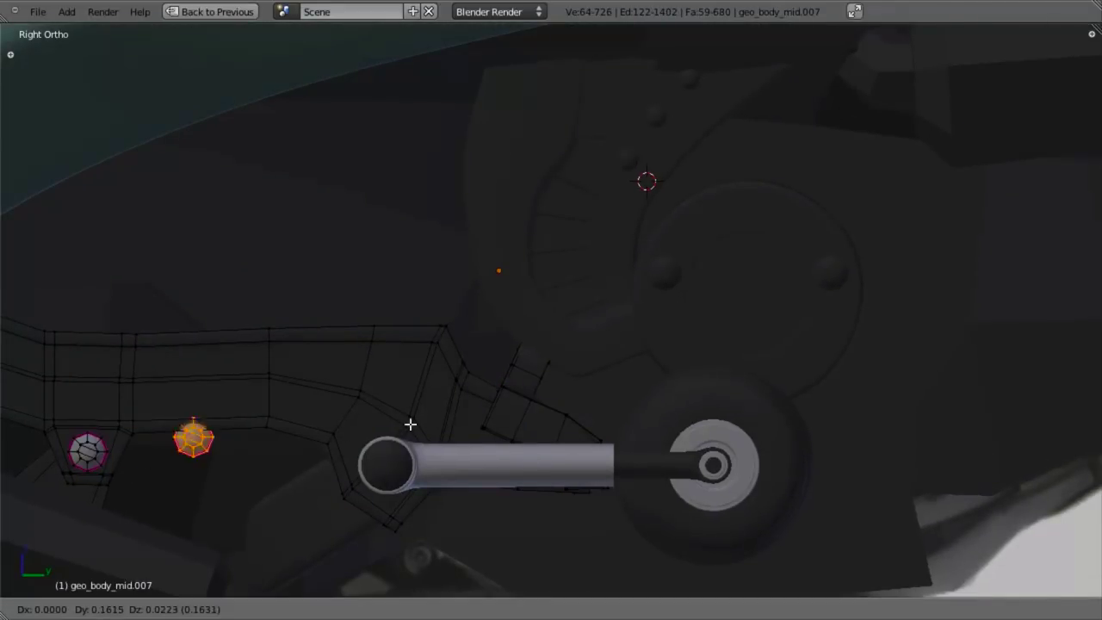
click(626, 459)
Step: Scale the duplicated bolt down and shift it about -0.0122 along Y and -0.0129 along Z to match the concept art
key(z)
scroll(658, 448, up, 3)
key(s)
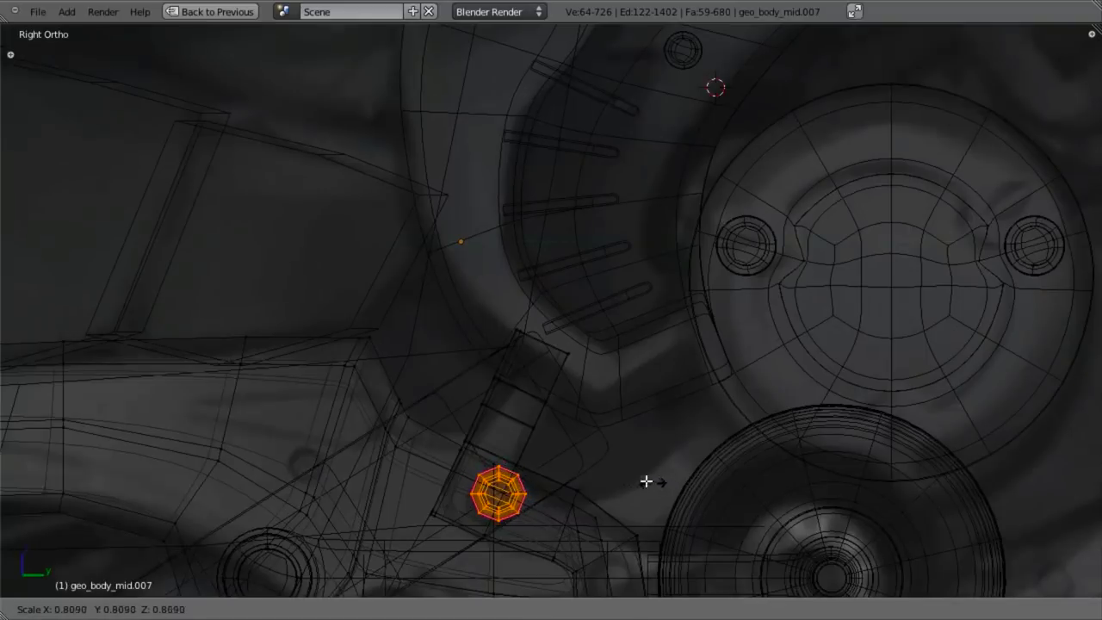
click(611, 474)
key(g)
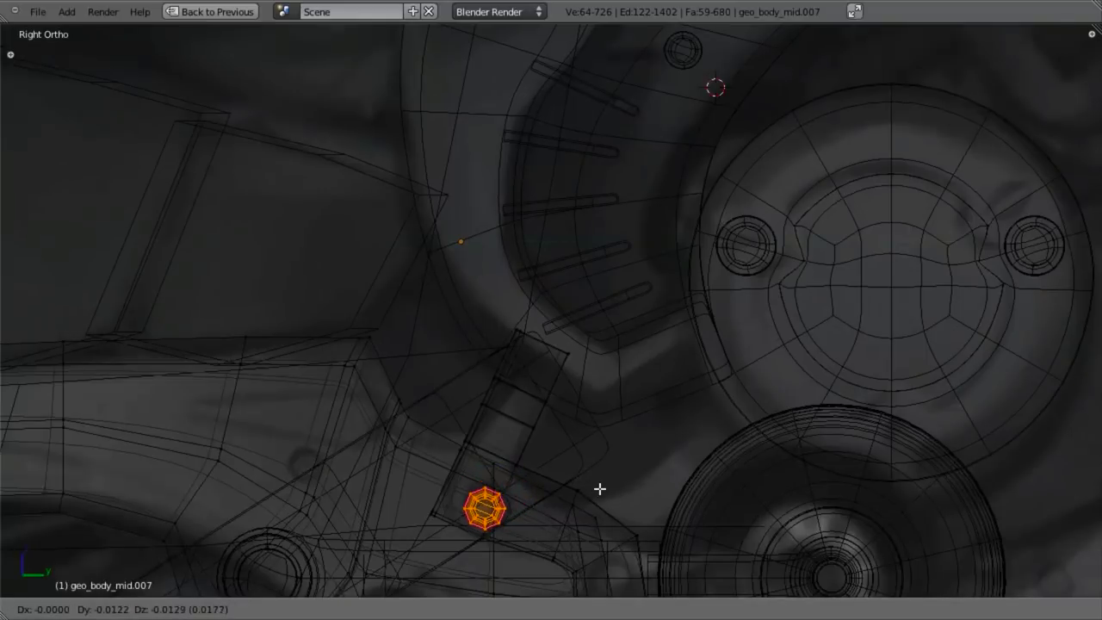
click(601, 488)
Step: Move the duplicated bolt along global X so its head sits on the shell arm's outer face
middle_drag(608, 492, 623, 390)
key(g)
key(x)
click(588, 422)
key(z)
key(g)
key(x)
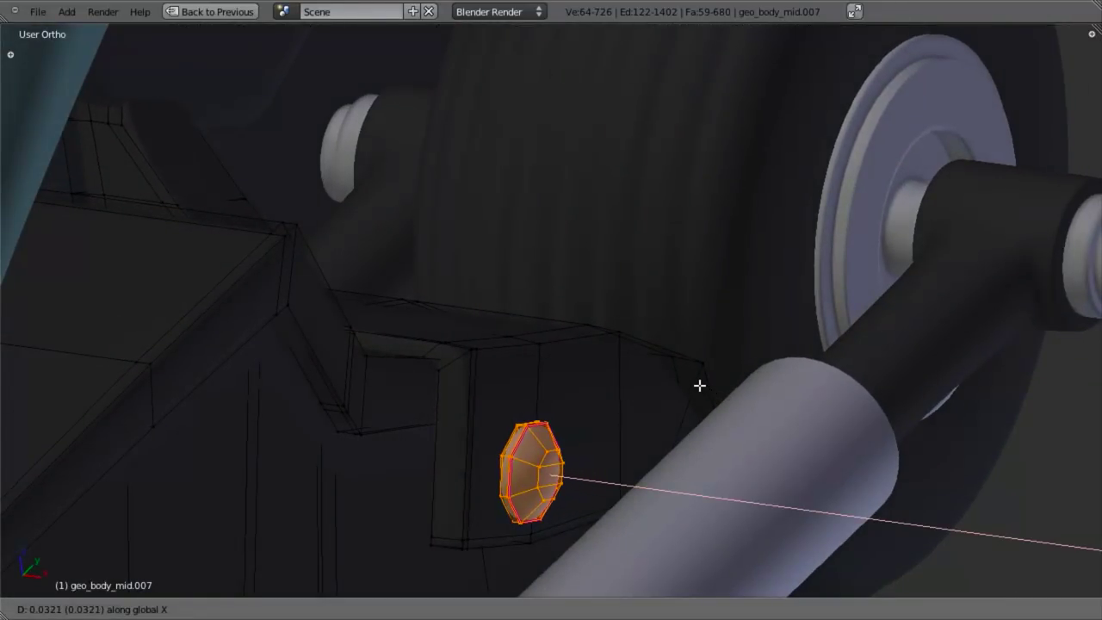
click(672, 411)
Step: Delete the vertex loop at the inner end of the duplicated bolt's hidden shaft
key(z)
shift+middle_drag(672, 411, 677, 285)
scroll(647, 307, up, 3)
key(a)
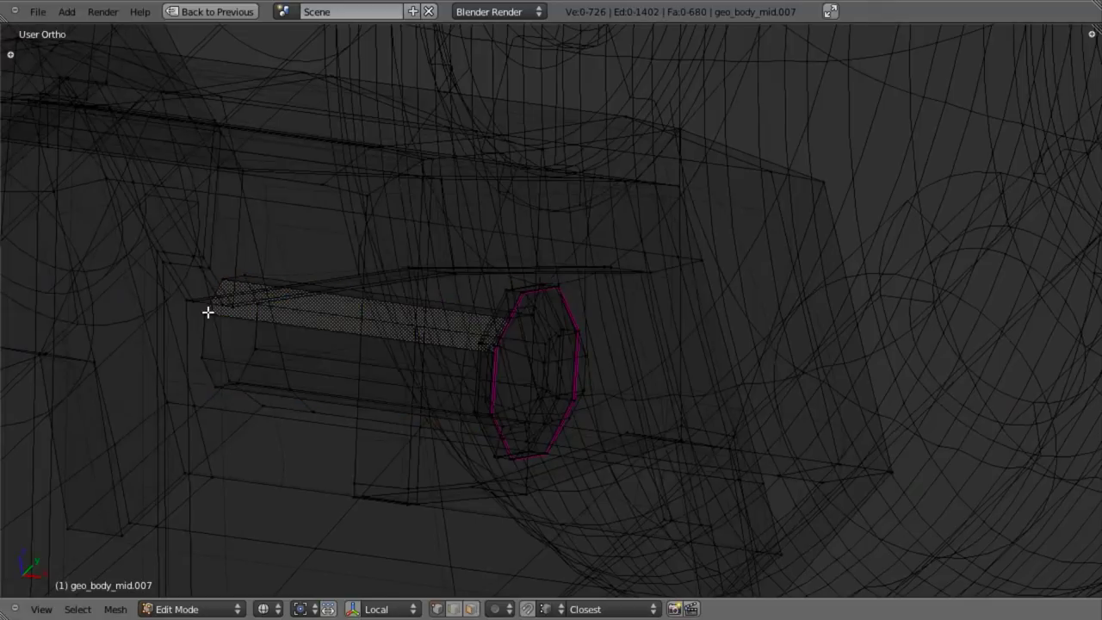
alt+right_click(212, 328)
alt+right_click(207, 326)
key(x)
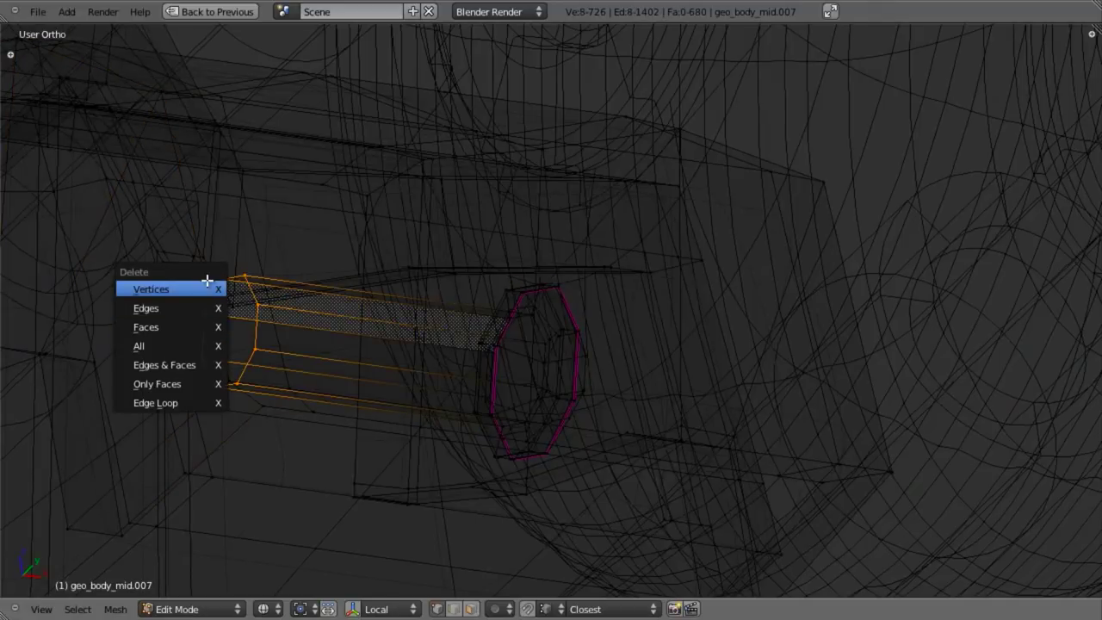
click(207, 290)
Step: Delete the remaining unneeded vertex loop inside the bolt, keeping only its rounded head
scroll(529, 364, up, 2)
middle_drag(529, 364, 513, 344)
alt+right_click(515, 342)
key(x)
click(516, 341)
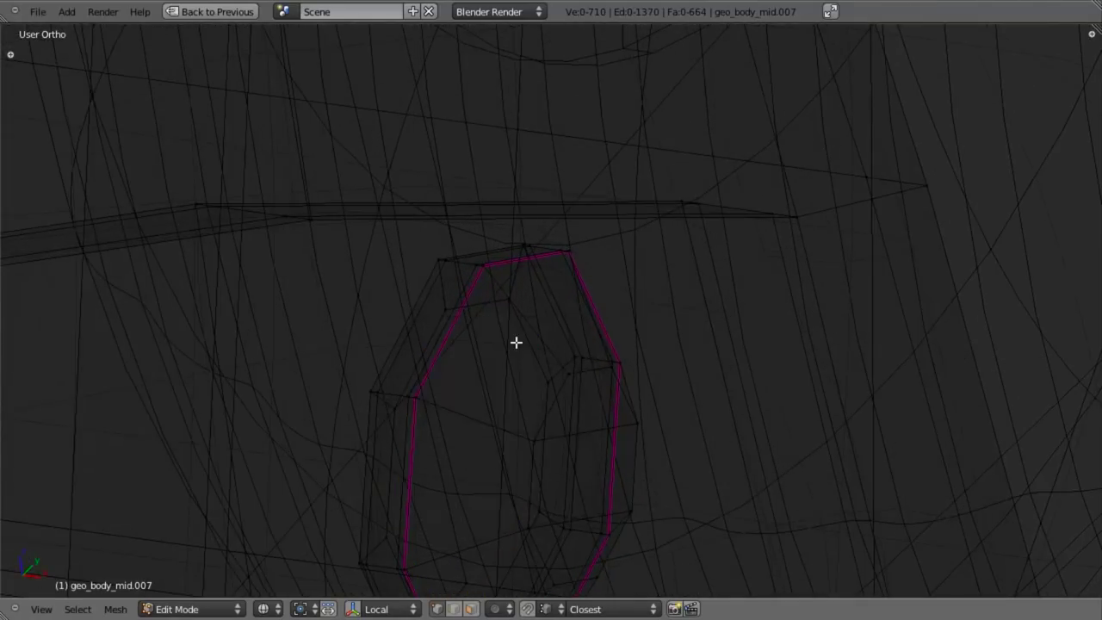
key(z)
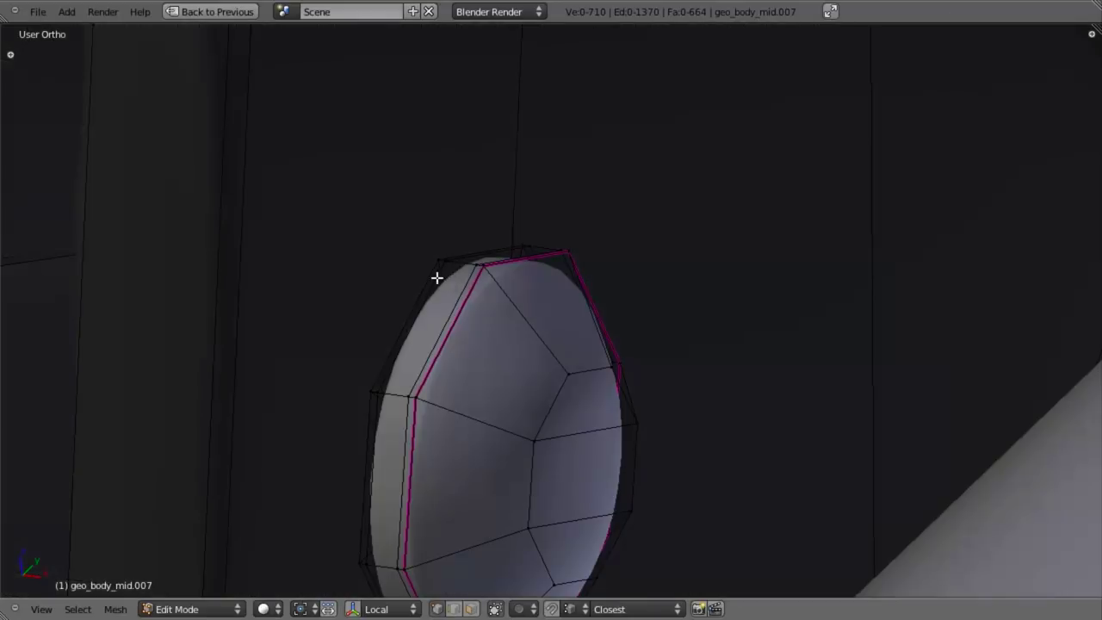
Step: Duplicate the bolt head onto the shell arm's lower end, offset about 0.1 along Y and -0.06 along Z
key(l)
scroll(568, 348, down, 5)
key(KP_3)
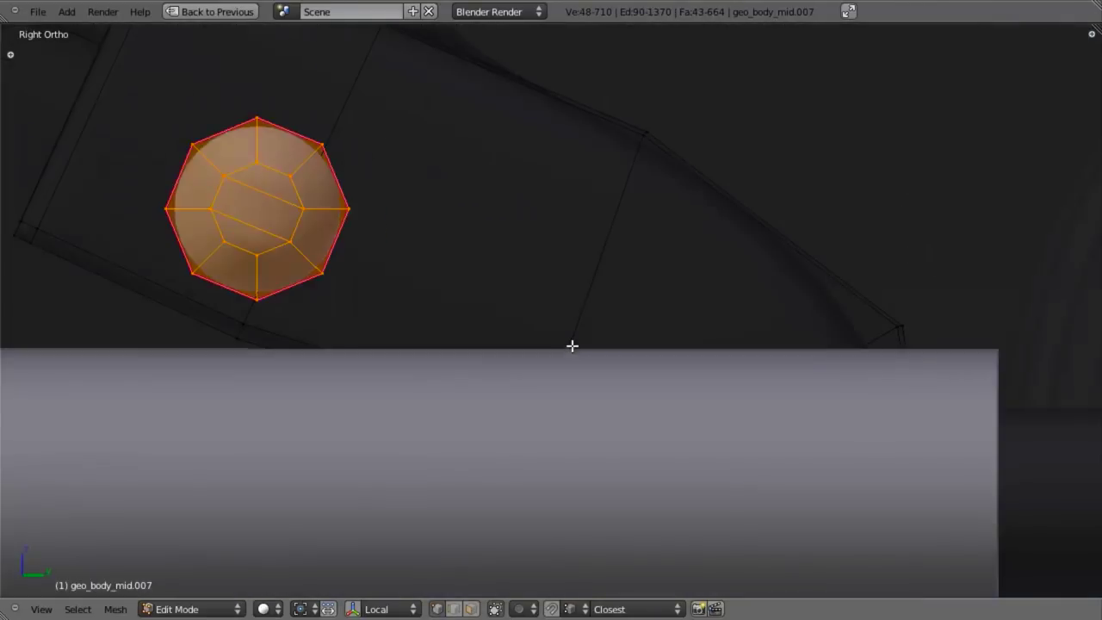
key(z)
scroll(571, 347, down, 4)
key(shift+d)
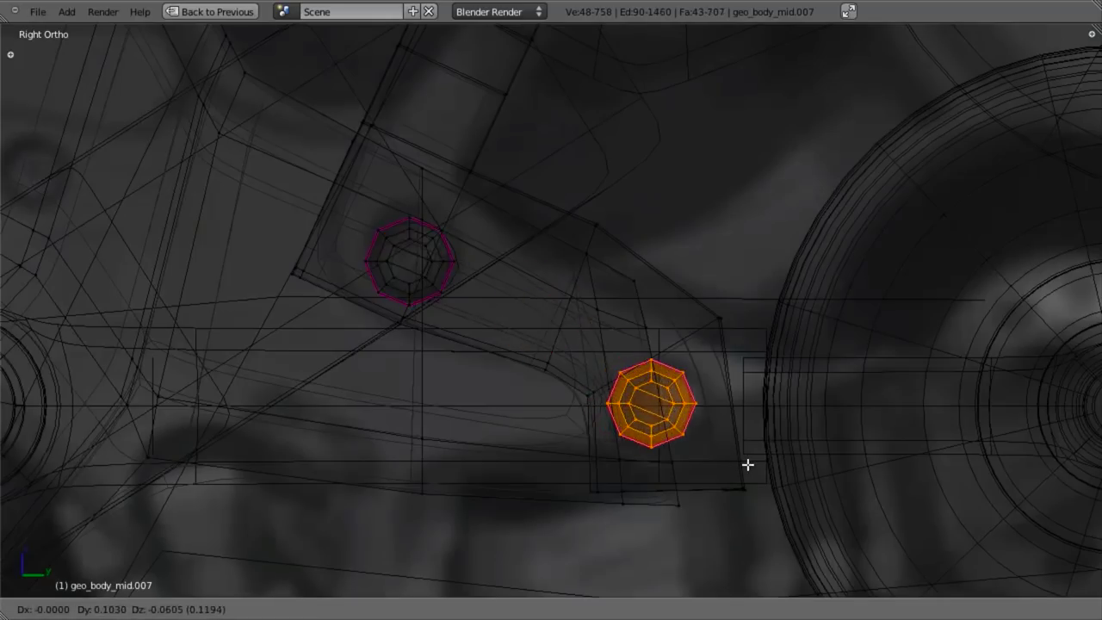
click(760, 464)
key(z)
scroll(617, 336, down, 3)
middle_drag(617, 337, 692, 284)
key(Tab)
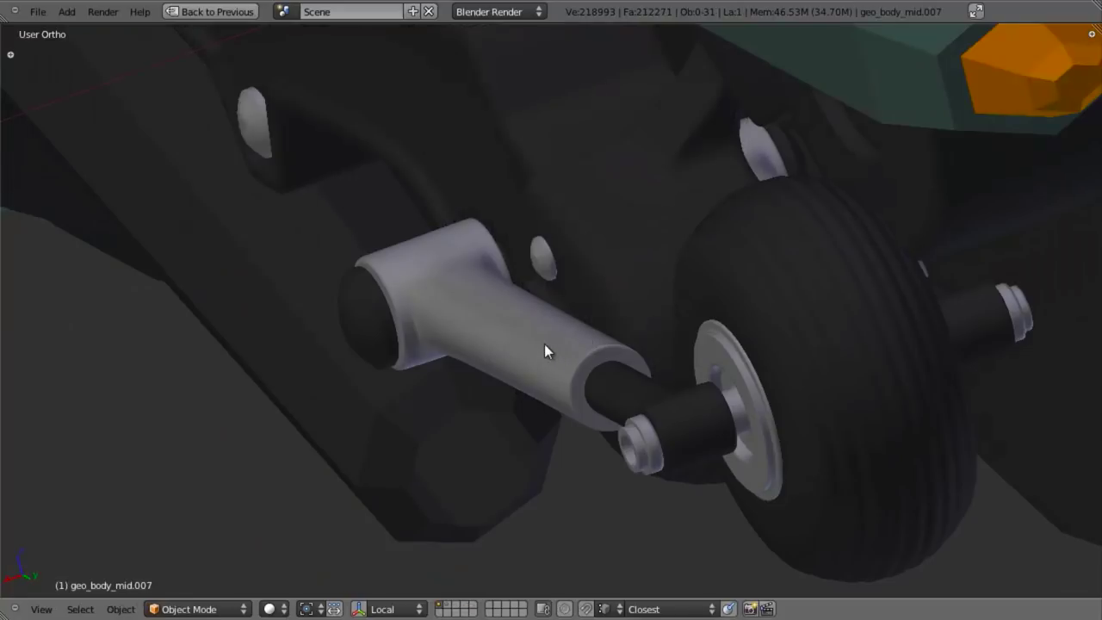
Step: Select all of the wheel strut's mesh except its inner pivot shaft and move it outward along the X axis
right_click(523, 348)
key(z)
key(Tab)
key(a)
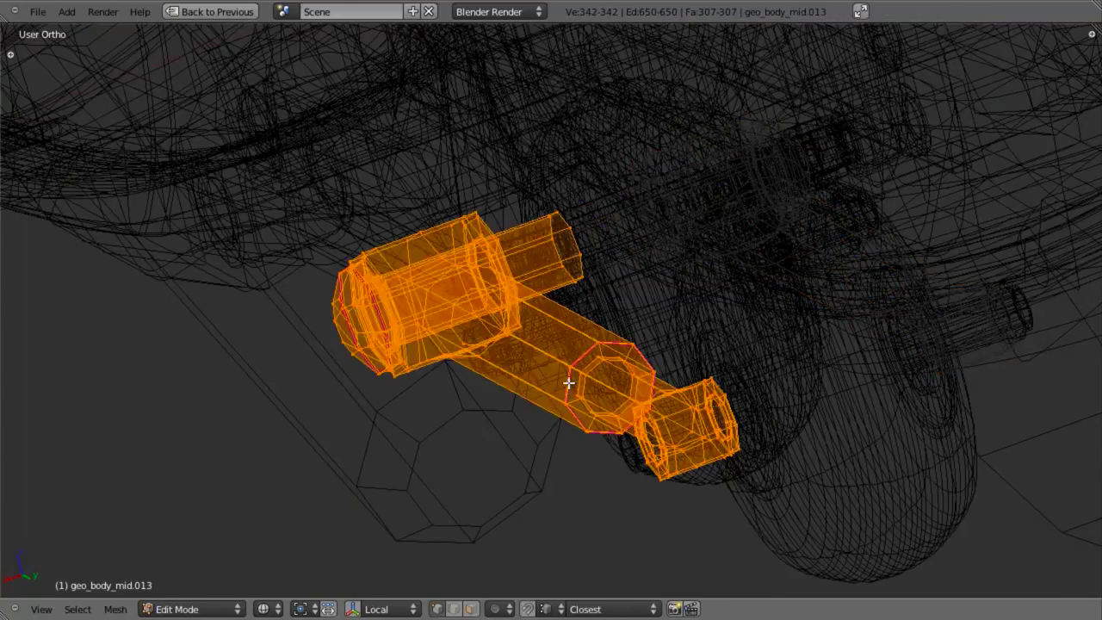
key(z)
key(z)
key(shift+l)
key(g)
key(x)
click(645, 286)
key(z)
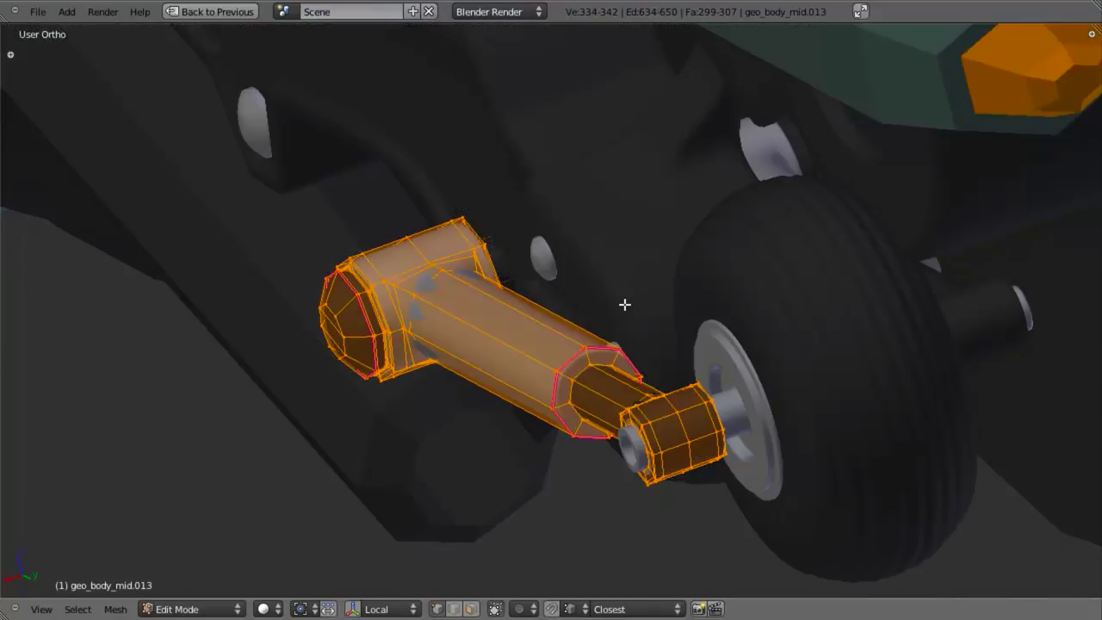
middle_drag(607, 302, 613, 313)
key(g)
key(x)
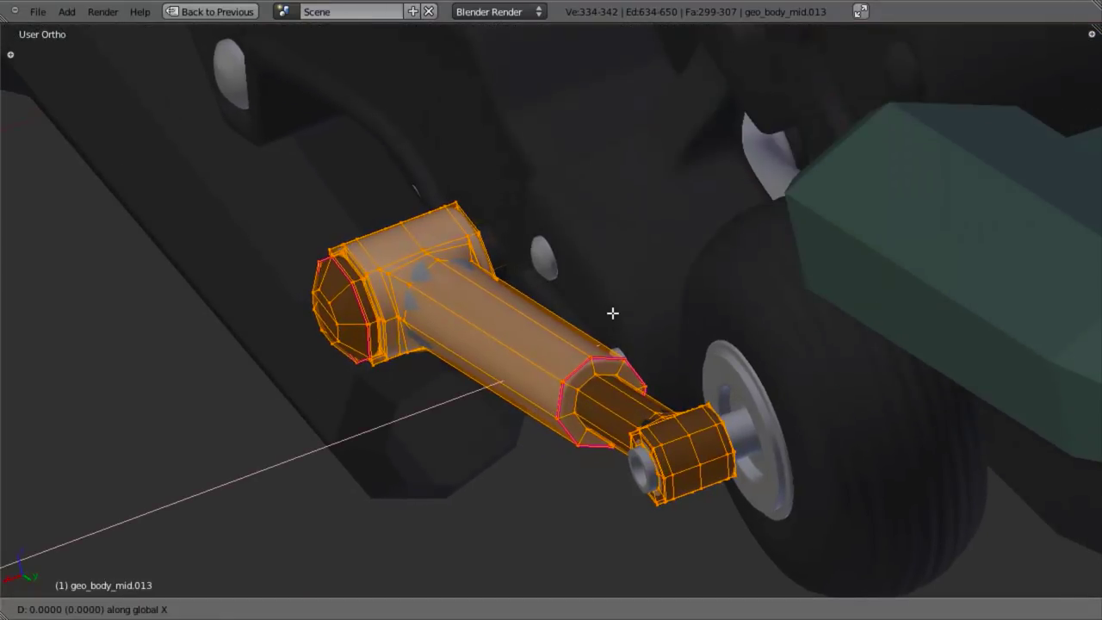
key(Escape)
Step: Select the outer end of the wheel's axle in the wheel mesh and move it about 0.02 outward along the X axis
key(Tab)
right_click(771, 420)
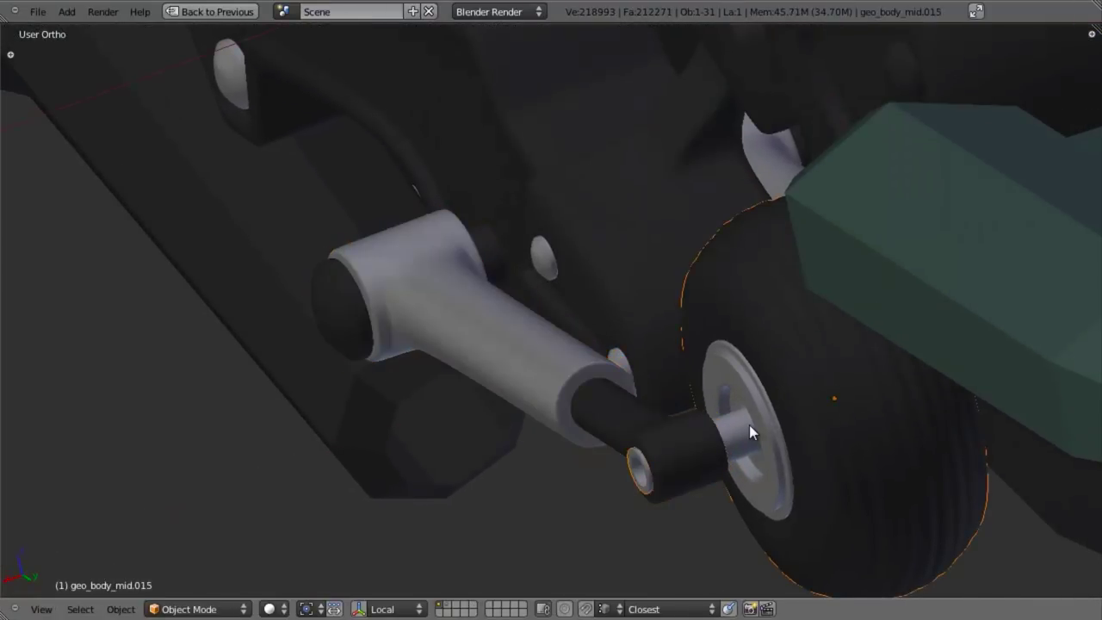
key(Tab)
key(z)
key(b)
drag(583, 401, 686, 523)
key(z)
key(g)
key(x)
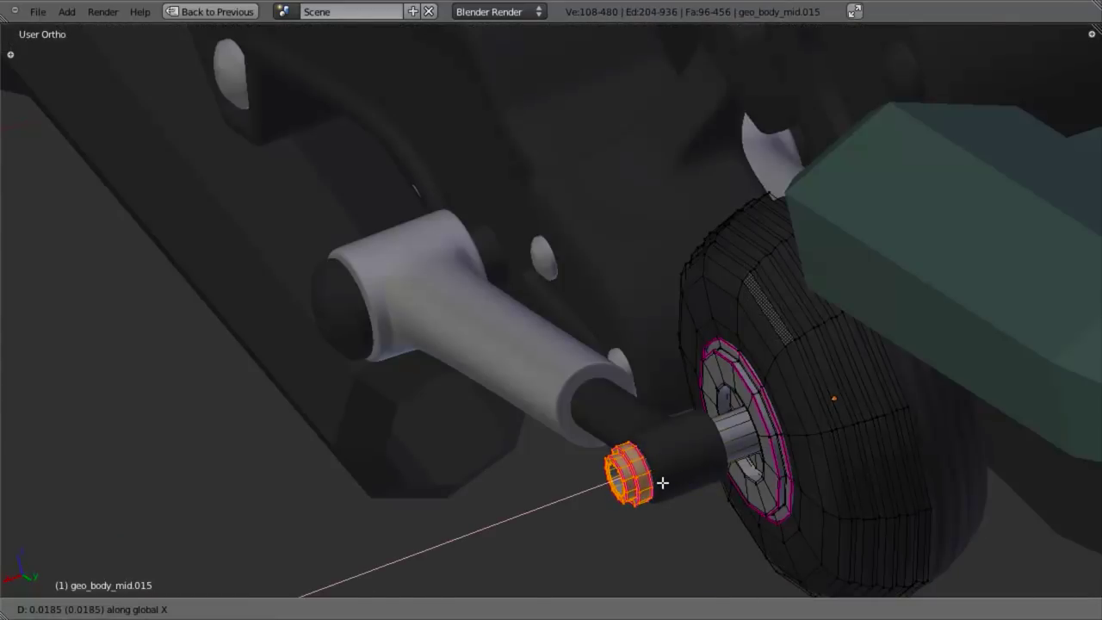
click(662, 482)
key(z)
key(Tab)
key(z)
Step: Compare the wheel and its strut with the concept art from the right side, and examine the strut's pivot end
scroll(572, 409, down, 4)
key(a)
mouse_move(503, 347)
middle_down()
mouse_move(534, 353)
mouse_move(572, 309)
mouse_move(682, 239)
mouse_move(691, 292)
middle_up()
scroll(534, 354, down, 3)
key(KP_3)
scroll(607, 353, up, 2)
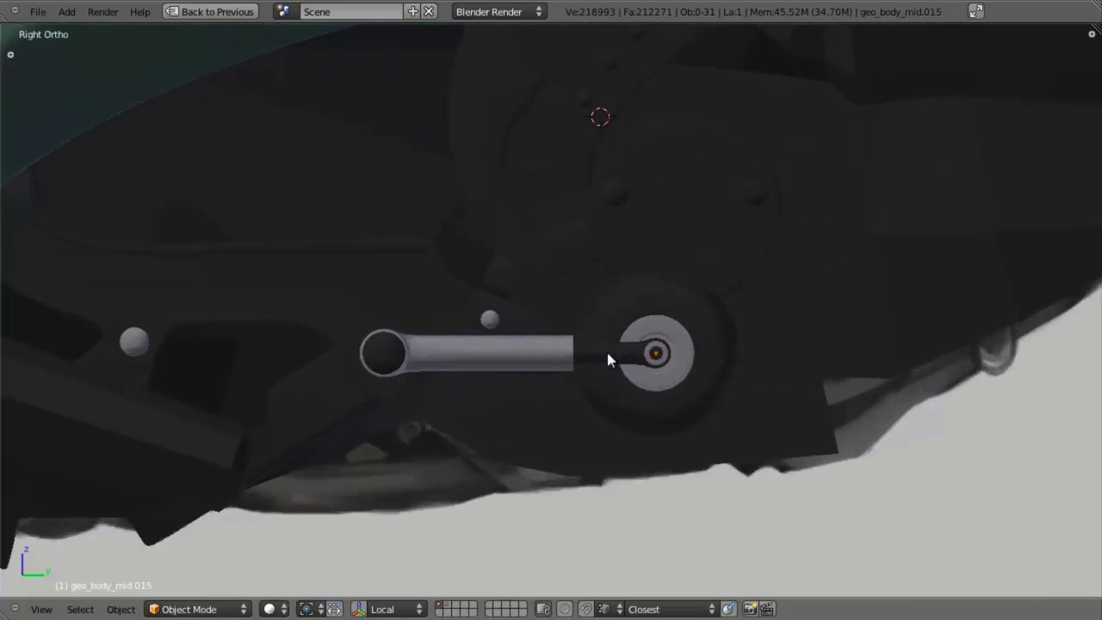
key(z)
mouse_move(553, 369)
shift+middle_down()
mouse_move(668, 402)
mouse_move(826, 412)
shift+middle_up()
scroll(733, 399, up, 4)
shift+middle_drag(733, 398, 606, 245)
key(z)
scroll(605, 245, up, 2)
mouse_move(749, 292)
middle_down()
mouse_move(778, 296)
mouse_move(714, 324)
mouse_move(485, 570)
mouse_move(435, 593)
middle_up()
key(z)
Step: Open the wheel strut's mesh for editing and select only the edge loop at the inner end of its pivot shaft
right_click(721, 348)
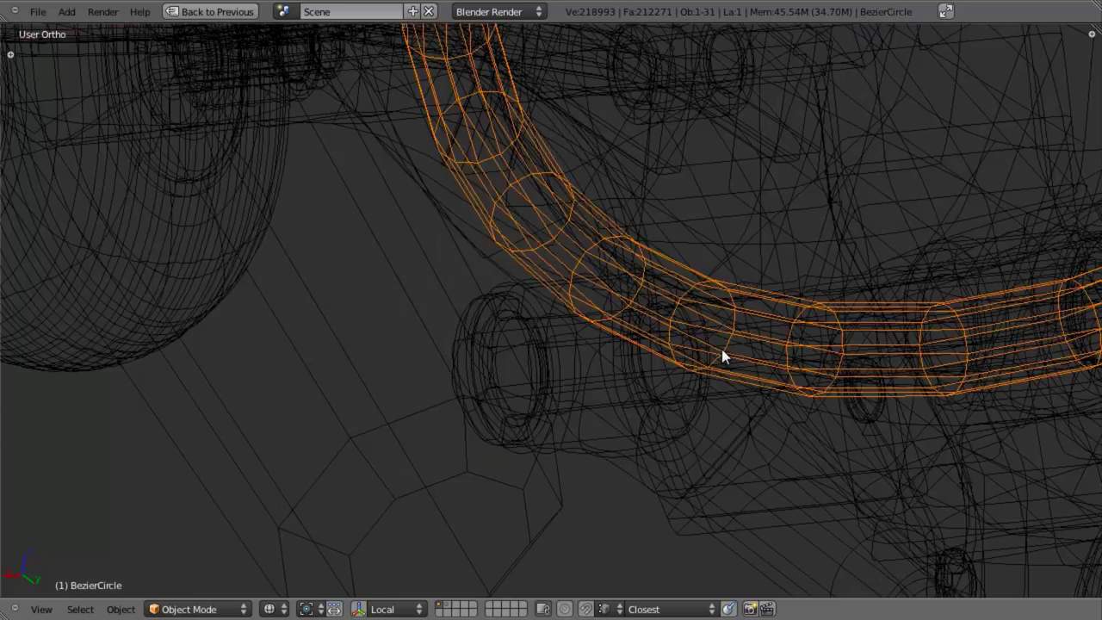
right_click(721, 348)
right_click(717, 307)
right_click(718, 307)
right_click(574, 339)
key(Tab)
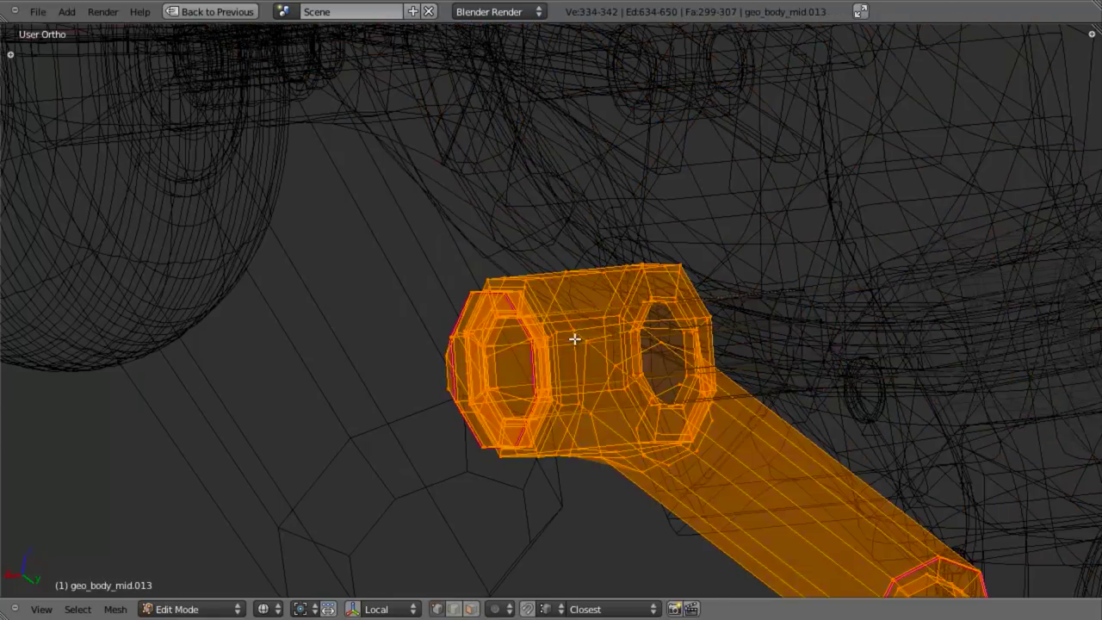
key(z)
key(z)
key(a)
alt+right_click(802, 307)
alt+right_click(817, 307)
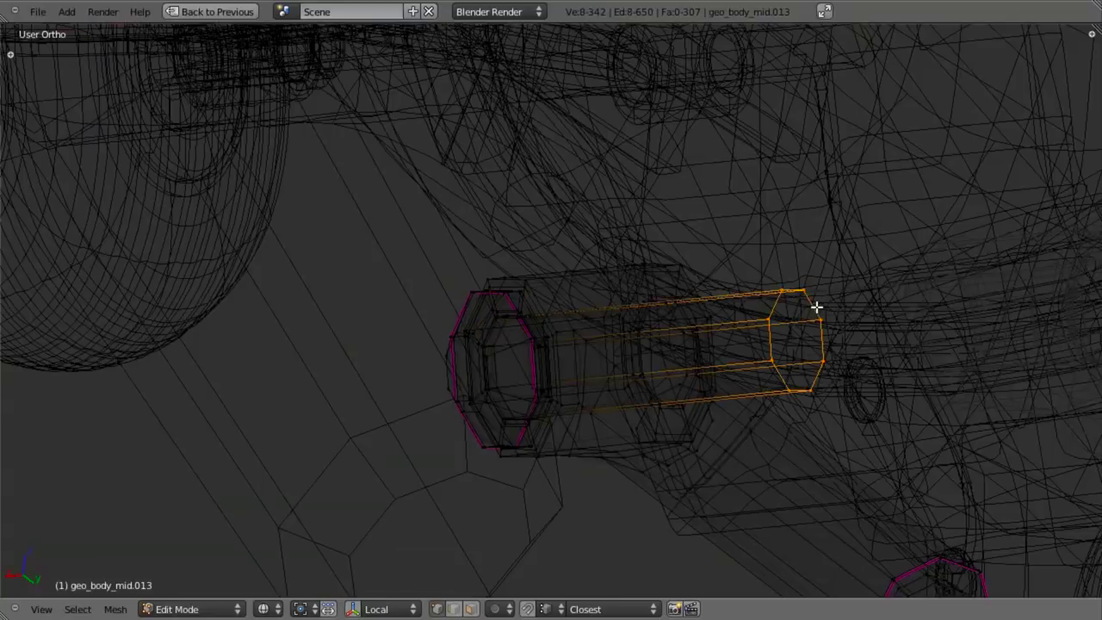
Step: Try to duplicate the pivot shaft's inner edge loop along the Y axis
key(shift+d)
key(y)
click(716, 315)
key(ctrl+z)
key(KP_5)
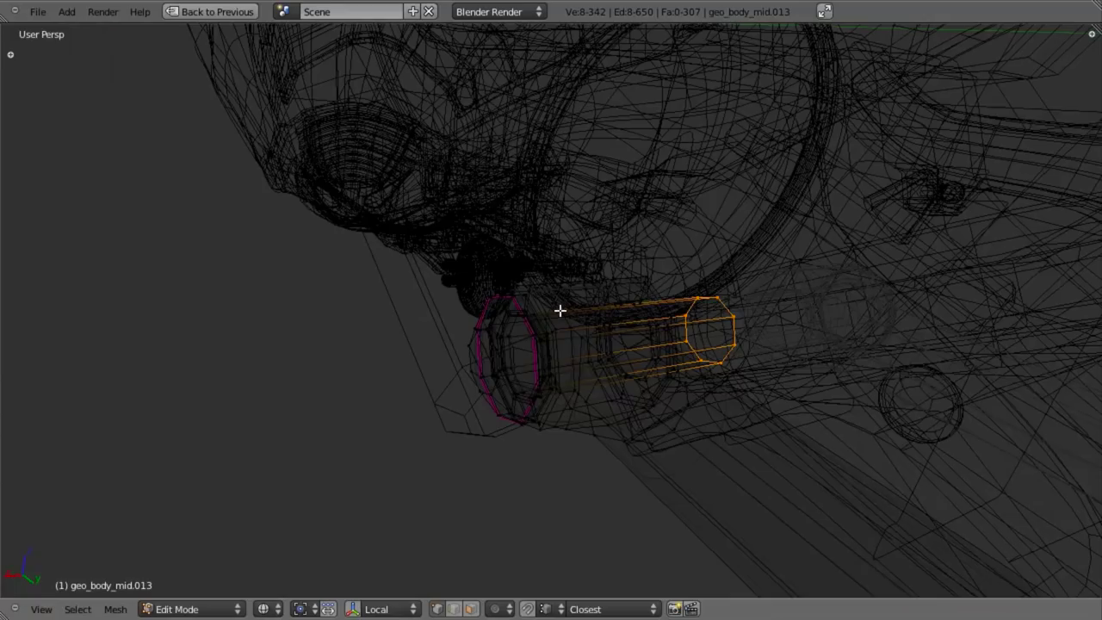
key(KP_5)
Step: Duplicate the pivot shaft's inner edge loop along the X axis to just behind the strut's pivot sleeve
key(e)
key(x)
click(562, 324)
key(z)
middle_drag(562, 323, 525, 312)
key(g)
key(x)
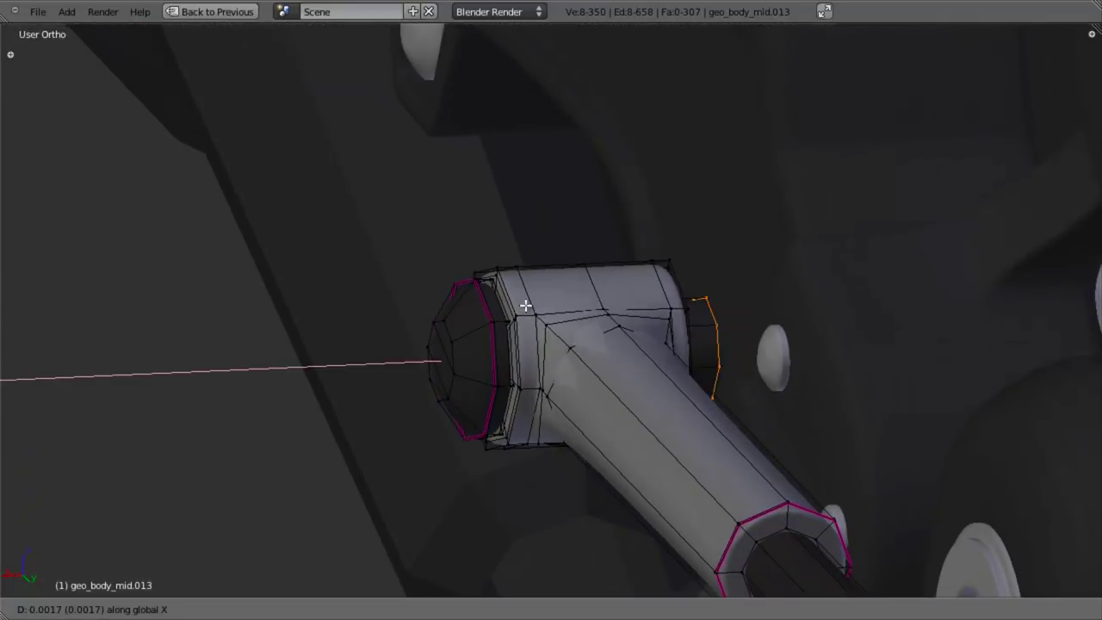
click(529, 310)
Step: Extrude the duplicated loop outward into a flat ring and scale its outer edge to slightly larger than the pivot sleeve
key(s)
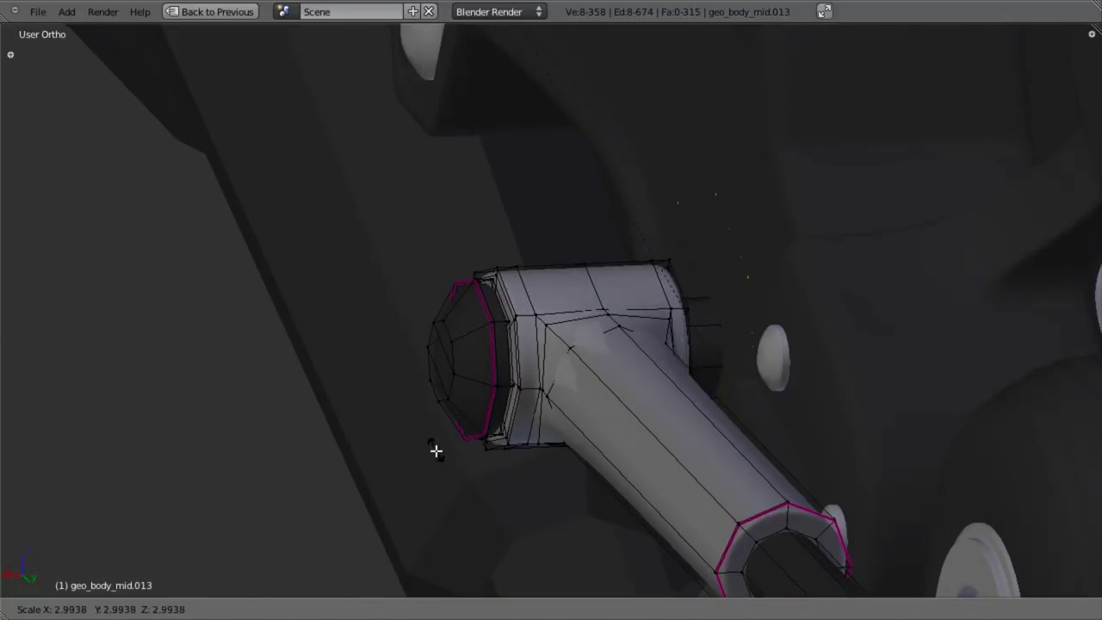
click(451, 551)
key(z)
key(KP_3)
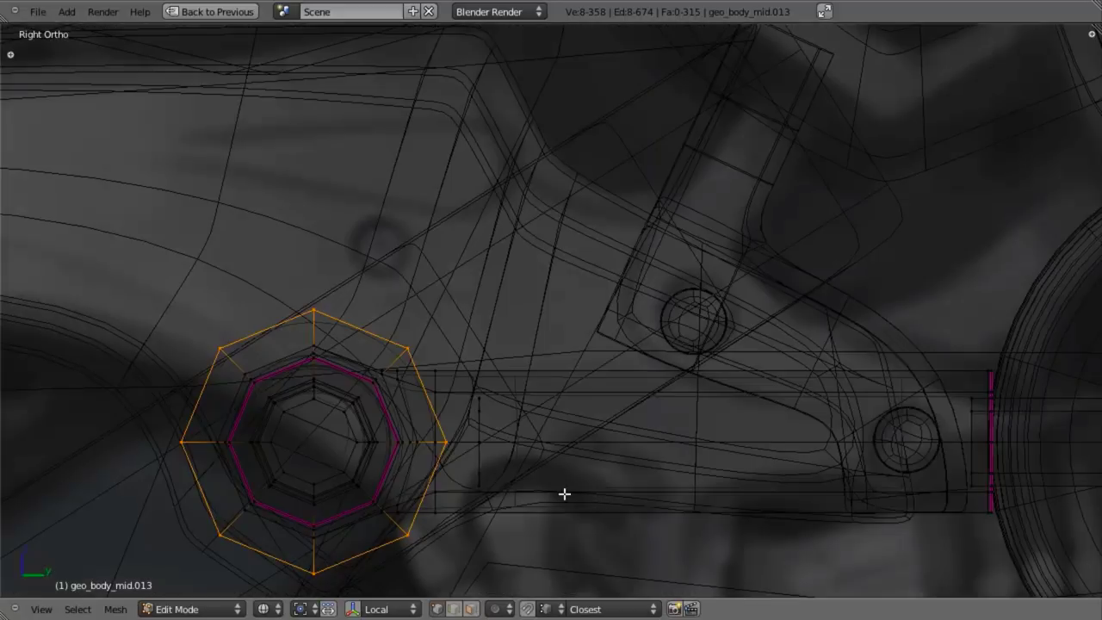
shift+middle_drag(564, 494, 656, 443)
key(s)
click(646, 434)
key(z)
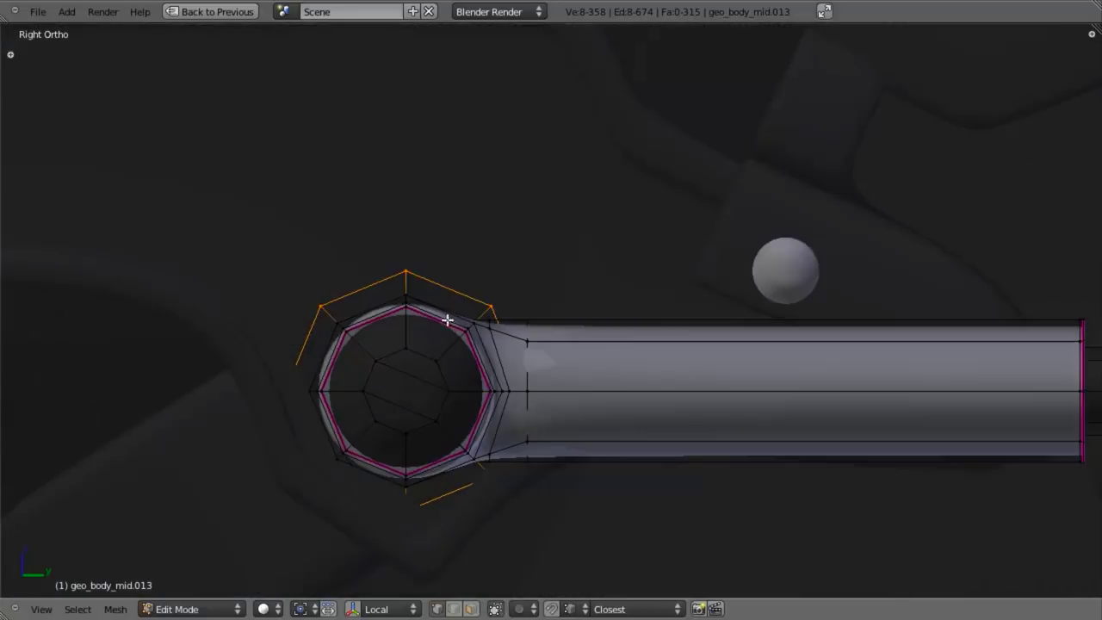
Step: Select the whole flat ring behind the pivot sleeve and extrude it slightly along the X axis to give it thickness
key(ctrl+KP_Add)
middle_drag(452, 322, 534, 364)
scroll(534, 365, up, 2)
key(e)
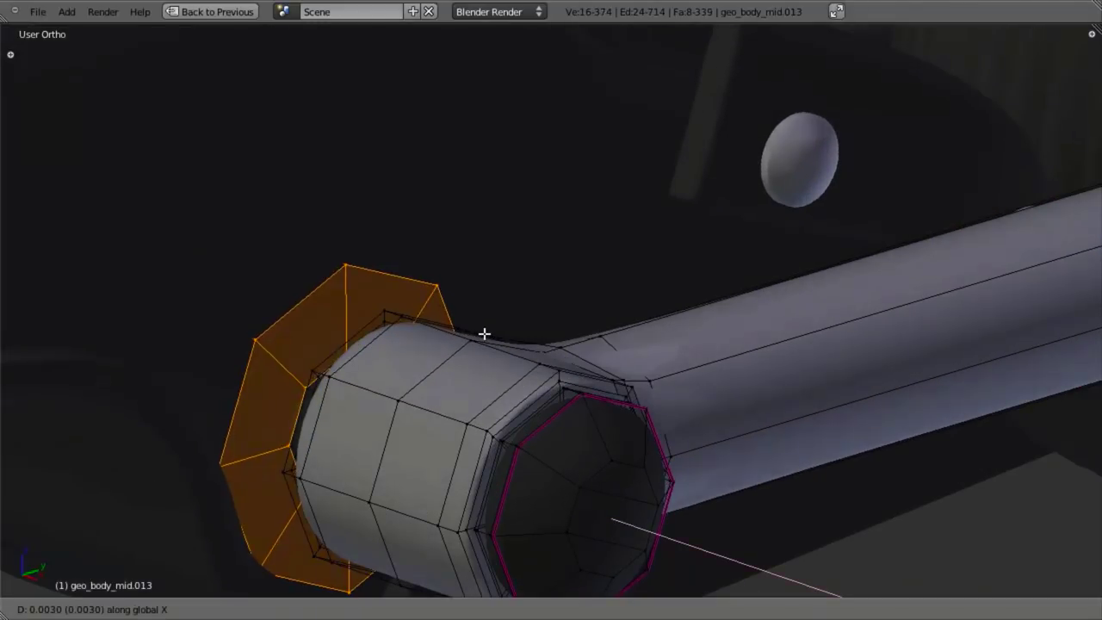
click(492, 339)
middle_drag(370, 364, 358, 321)
key(a)
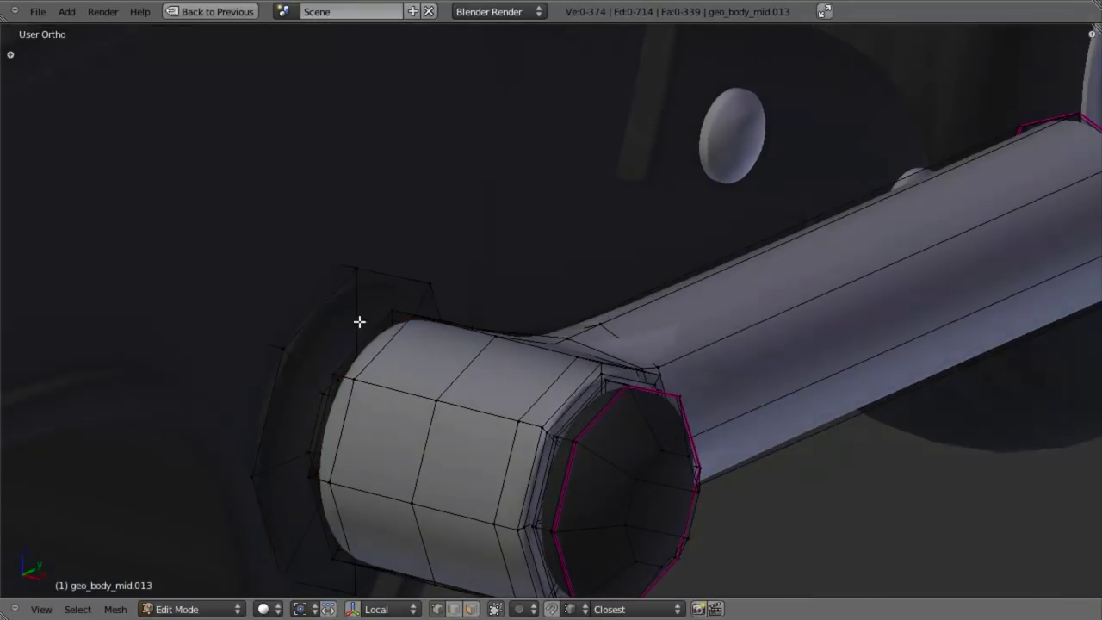
Step: Add an edge loop near the outer rim of the flange behind the cylinder and shade the whole mesh smooth
key(ctrl+r)
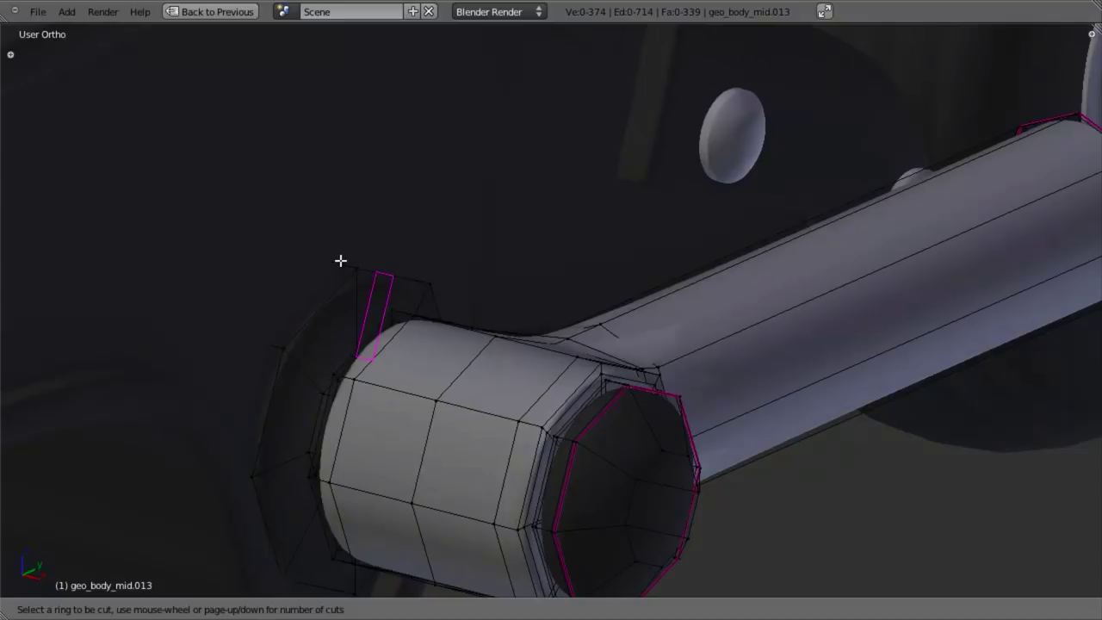
click(344, 264)
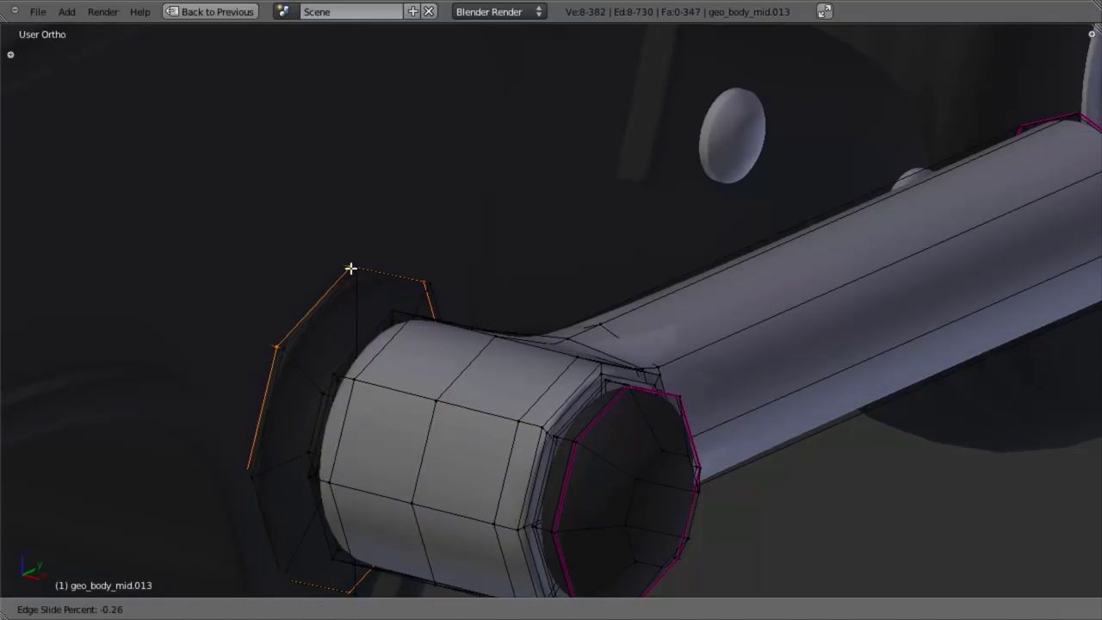
click(355, 269)
key(a)
key(w)
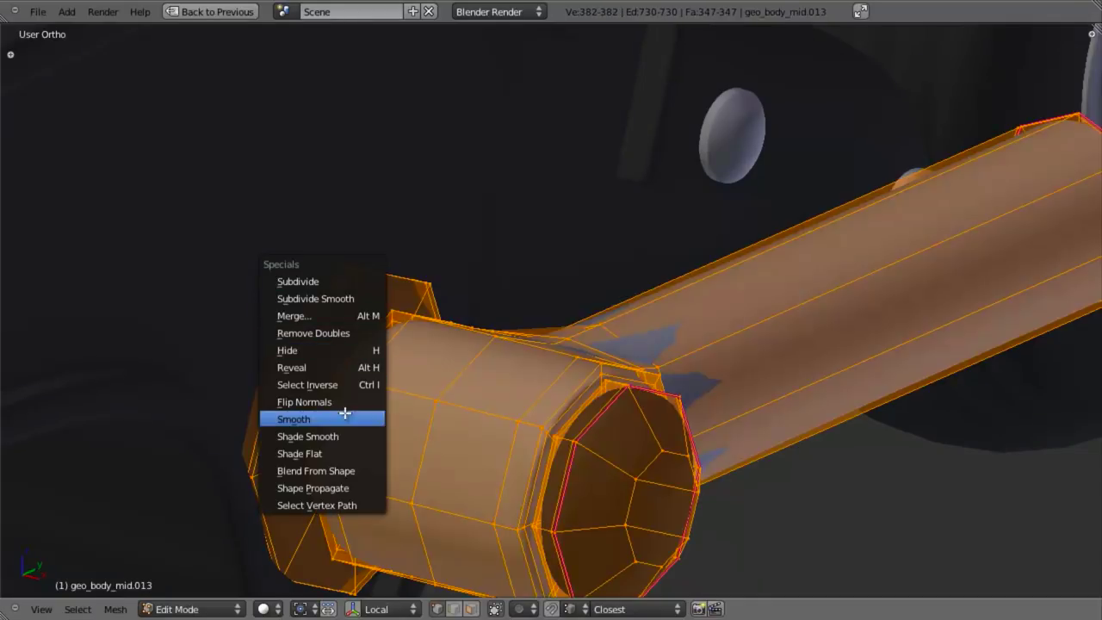
click(350, 436)
key(a)
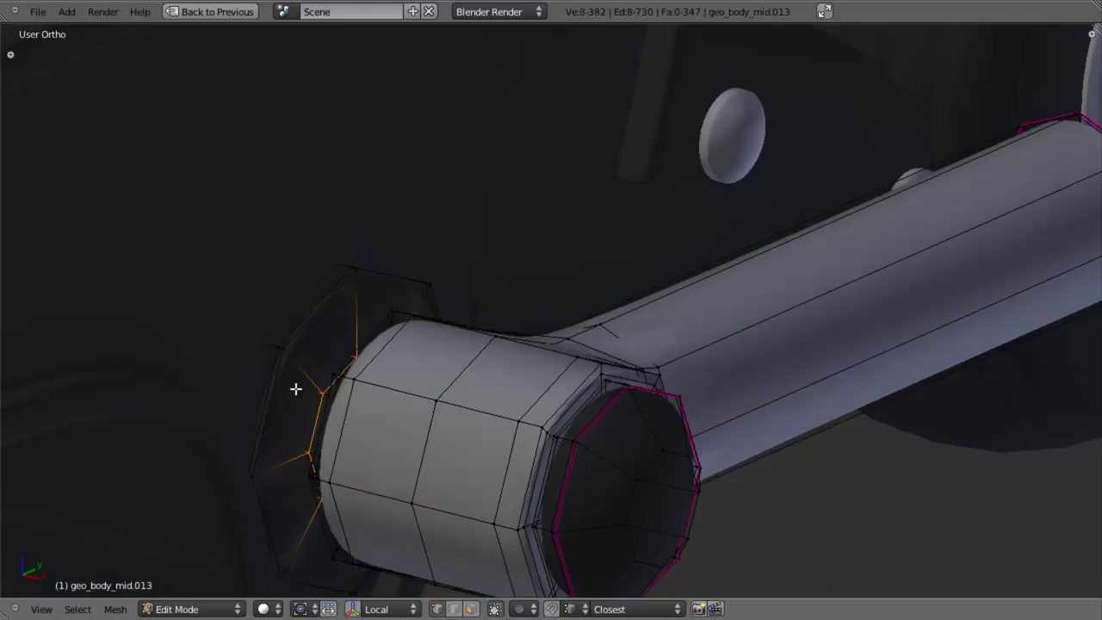
Step: Select the flange's rim loops and move them slightly along the global X axis toward the cylinder
alt+shift+right_click(269, 392)
alt+shift+right_click(277, 385)
middle_drag(365, 386, 403, 397)
key(g)
key(x)
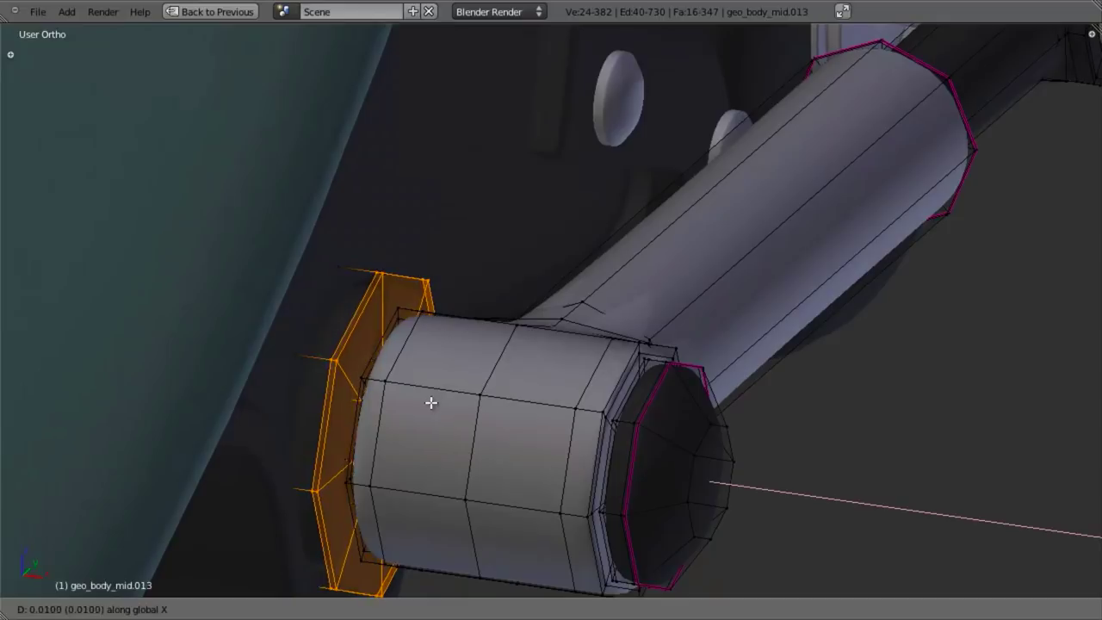
click(443, 406)
middle_drag(470, 342, 447, 346)
key(a)
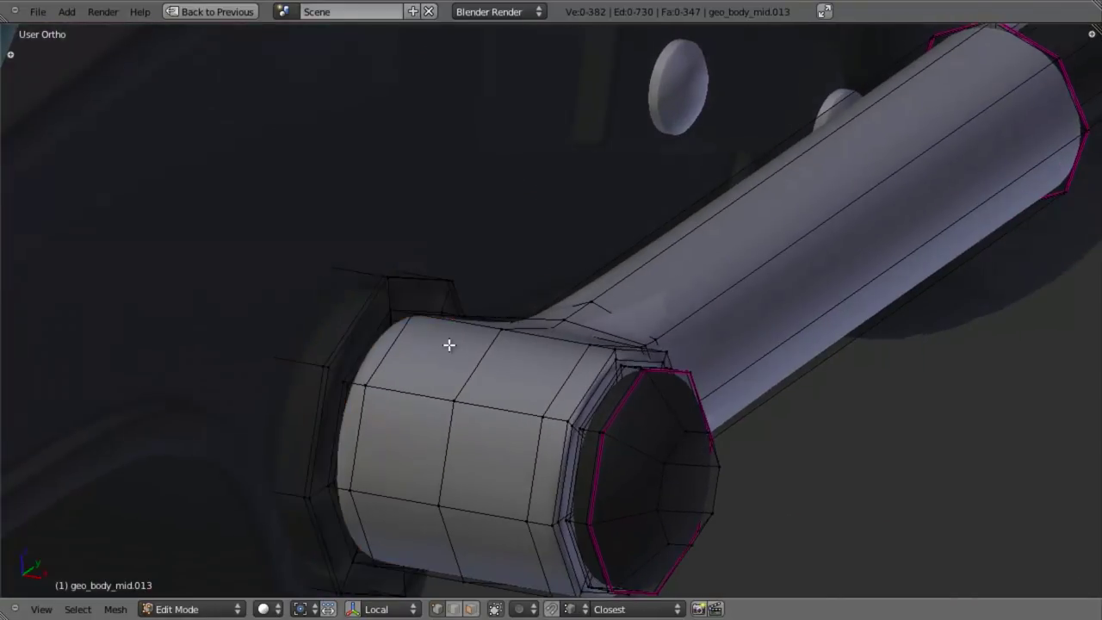
Step: Examine the flange's hidden edge loops in wireframe and return to object mode
key(a)
key(z)
key(a)
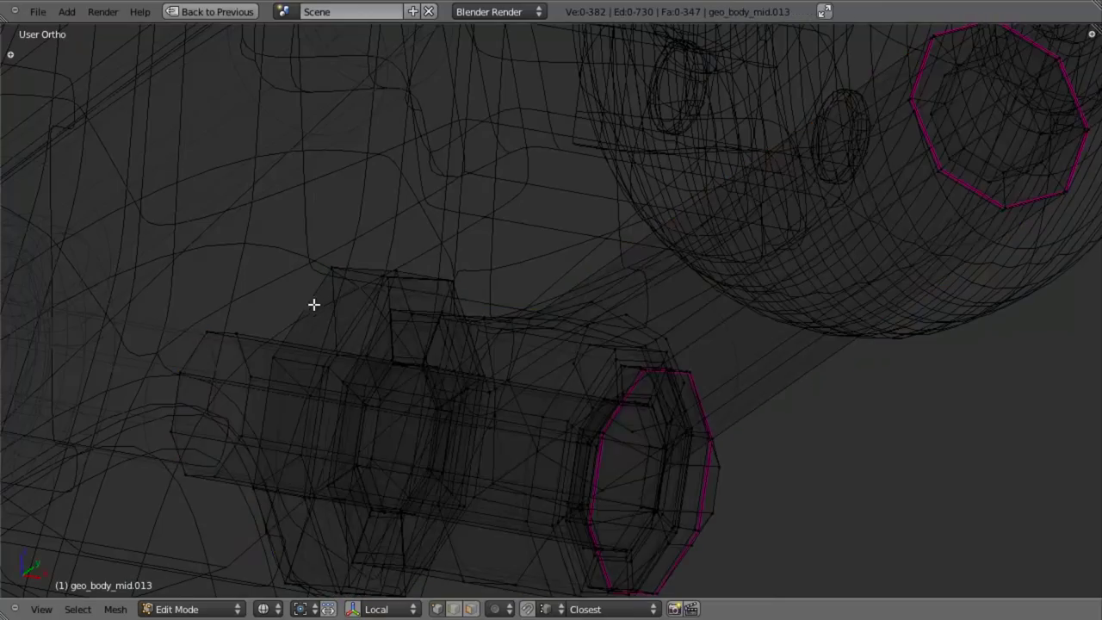
alt+click(315, 352)
alt+shift+right_click(301, 408)
right_click(311, 412)
key(z)
middle_drag(434, 393, 474, 336)
key(Tab)
scroll(573, 344, down, 2)
shift+middle_drag(899, 473, 565, 337)
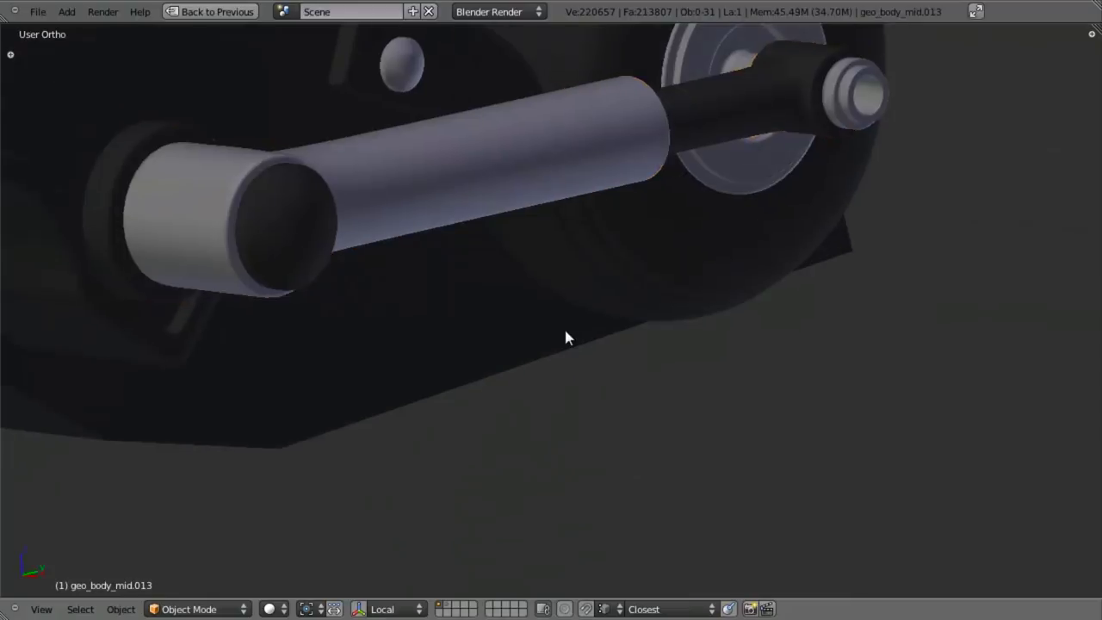
Step: Save the file over its existing version
scroll(594, 325, down, 8)
middle_drag(649, 367, 631, 325)
key(KP_1)
scroll(616, 329, down, 2)
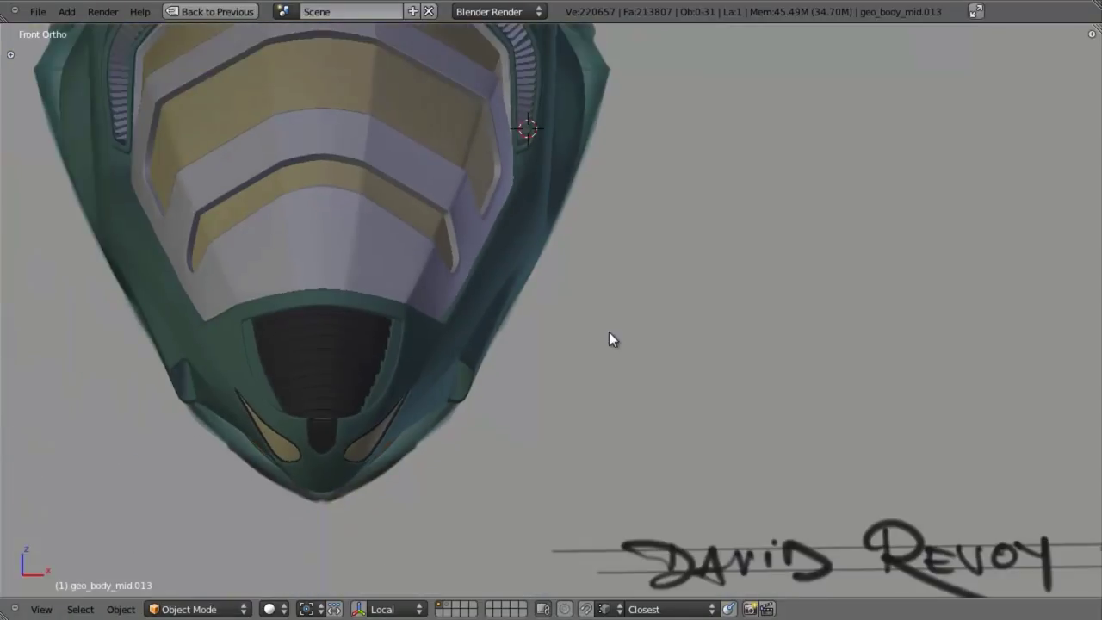
key(KP_3)
scroll(590, 318, down, 4)
key(ctrl+s)
click(596, 287)
Step: Compare the strut and rear wheel area with the background reference in shaded and wireframe side views
scroll(602, 268, up, 3)
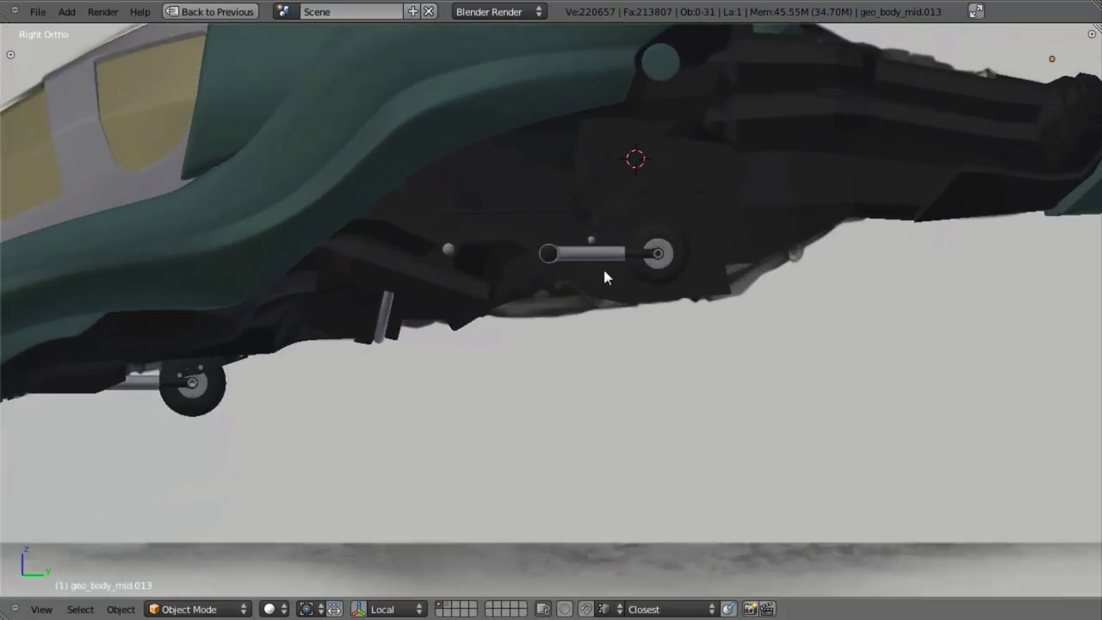
scroll(603, 276, up, 1)
key(z)
scroll(590, 315, up, 3)
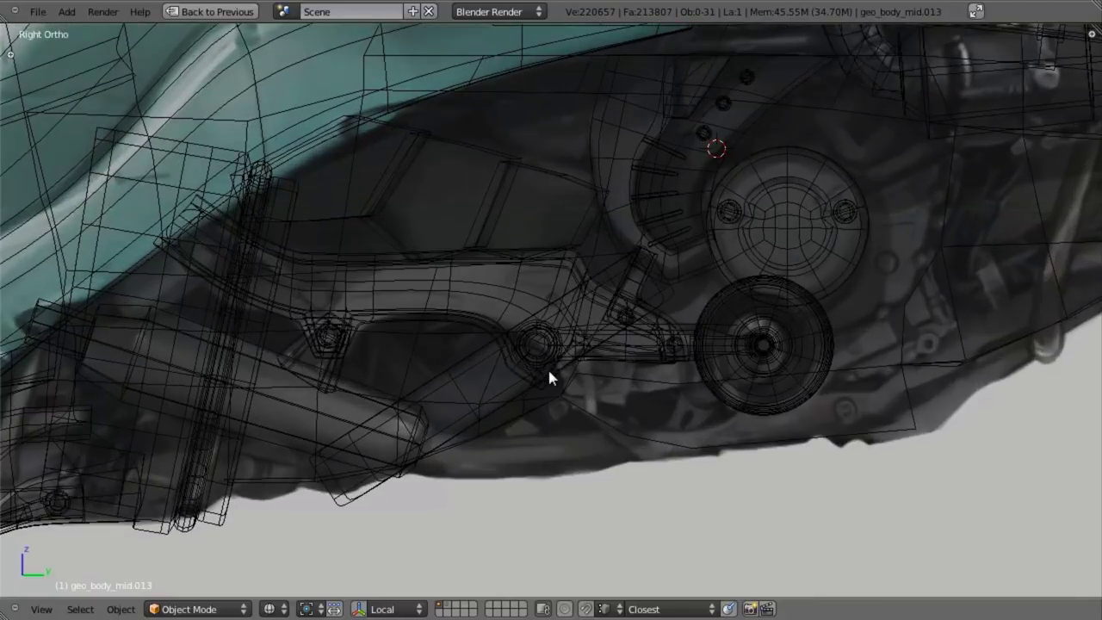
shift+middle_drag(548, 366, 601, 332)
key(z)
scroll(576, 352, up, 4)
scroll(557, 367, down, 1)
middle_drag(560, 364, 542, 285)
scroll(542, 286, up, 1)
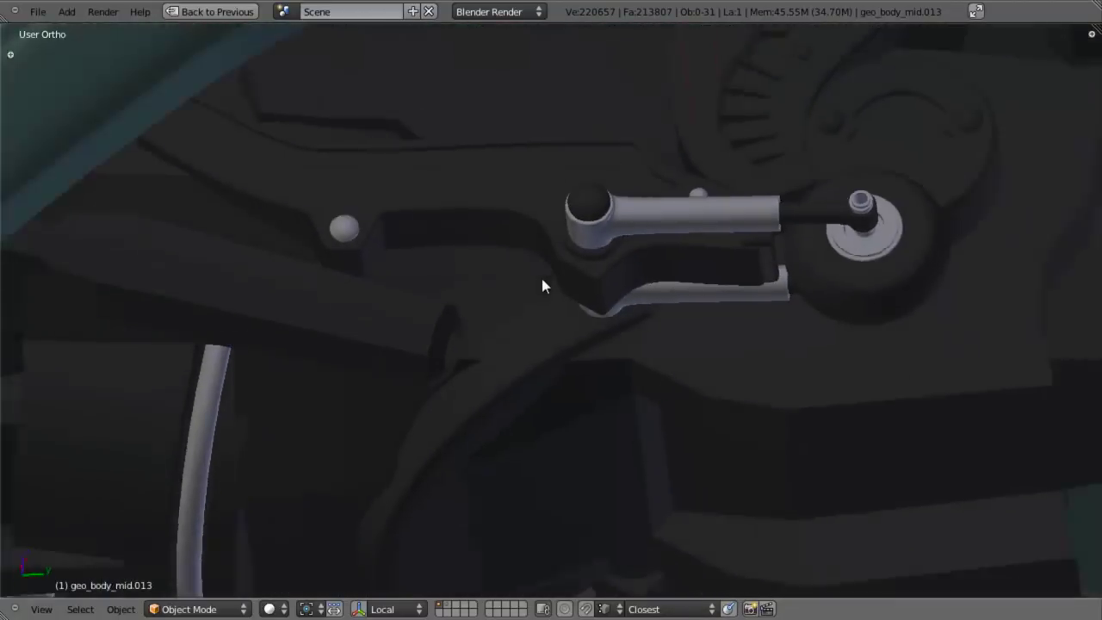
scroll(545, 258, down, 4)
key(KP_3)
key(z)
scroll(603, 355, down, 2)
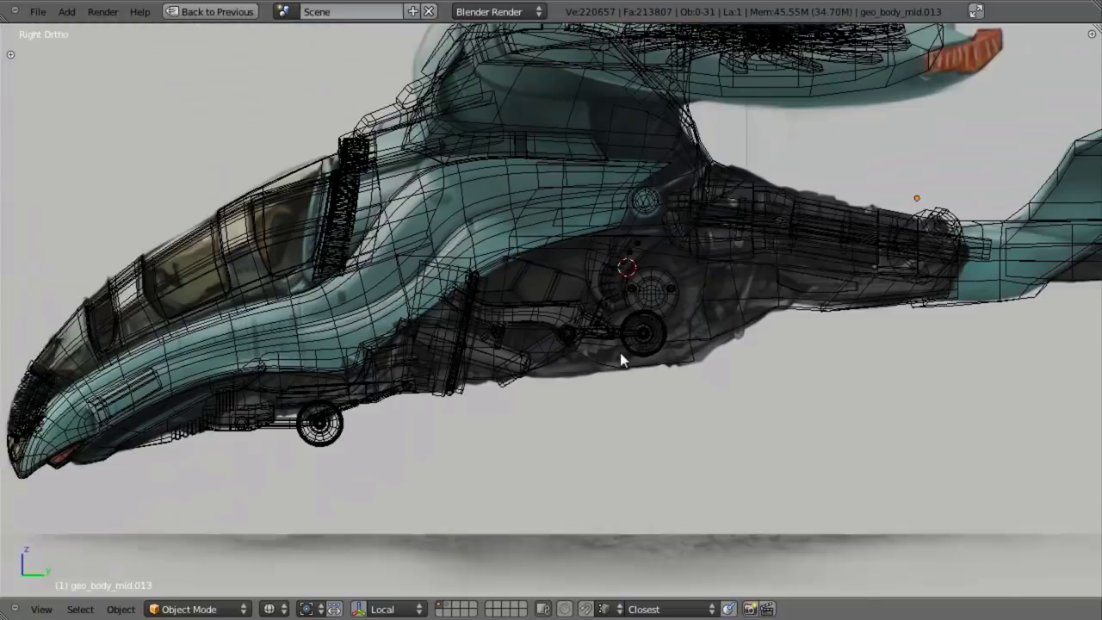
scroll(519, 366, up, 4)
scroll(607, 319, up, 2)
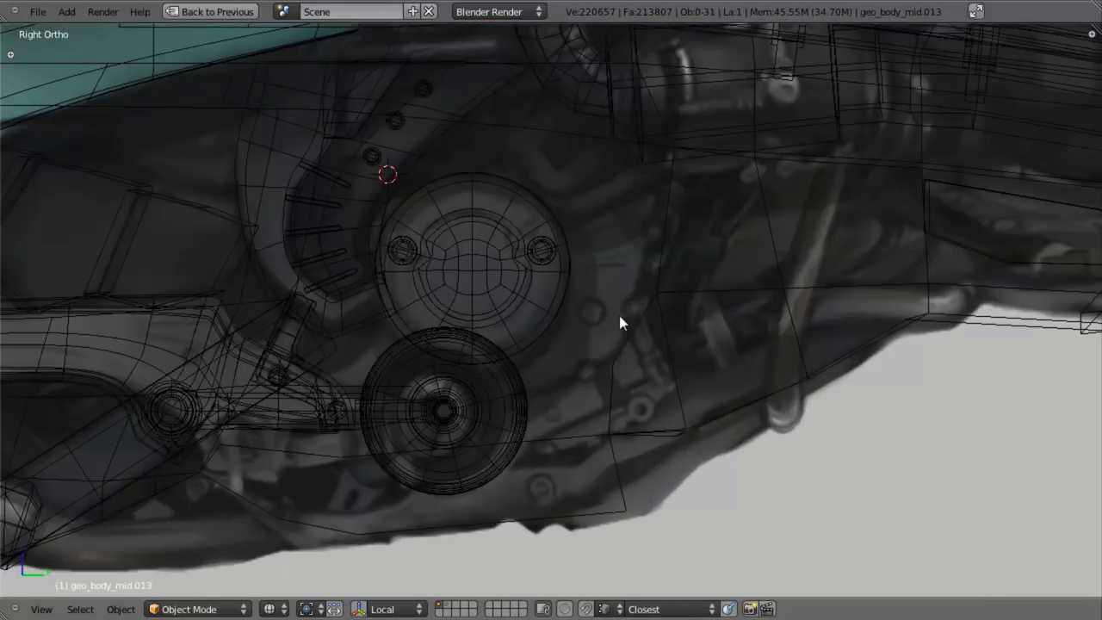
Step: Open the round cover's mesh for editing and select the outer edge loop of its disc in side view
right_click(556, 291)
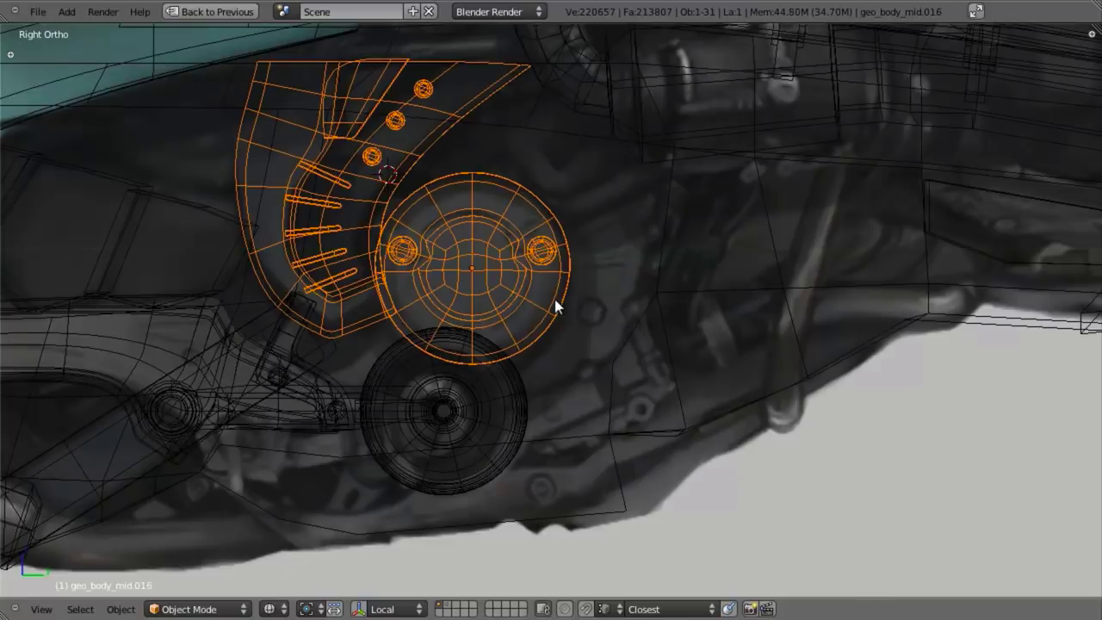
key(Tab)
scroll(571, 304, up, 2)
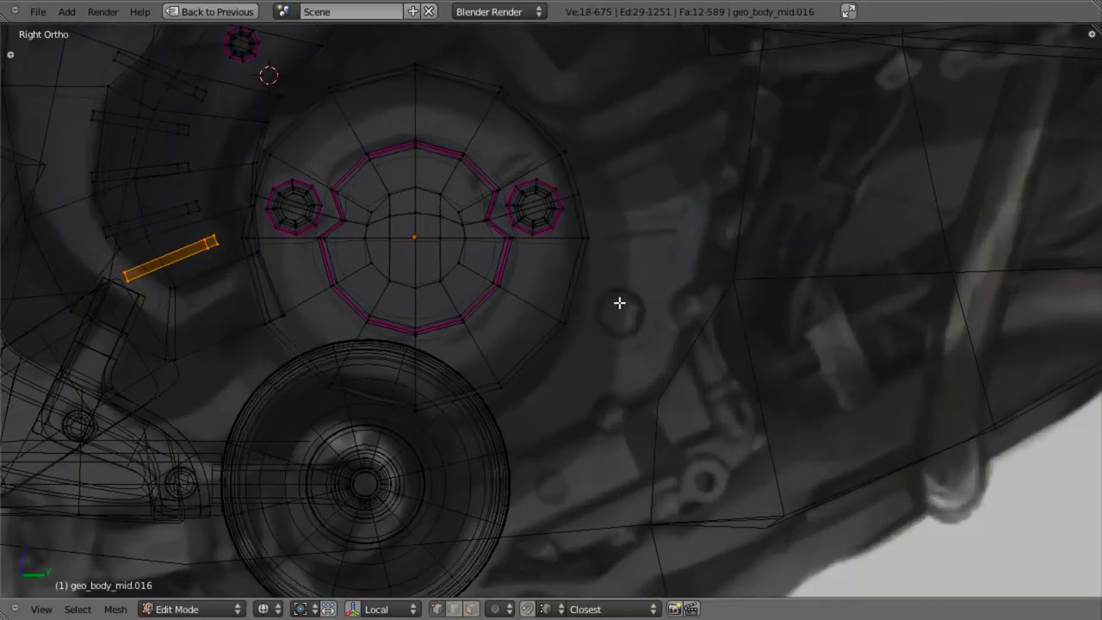
middle_drag(622, 305, 565, 305)
alt+right_click(594, 269)
key(KP_3)
scroll(624, 321, down, 3)
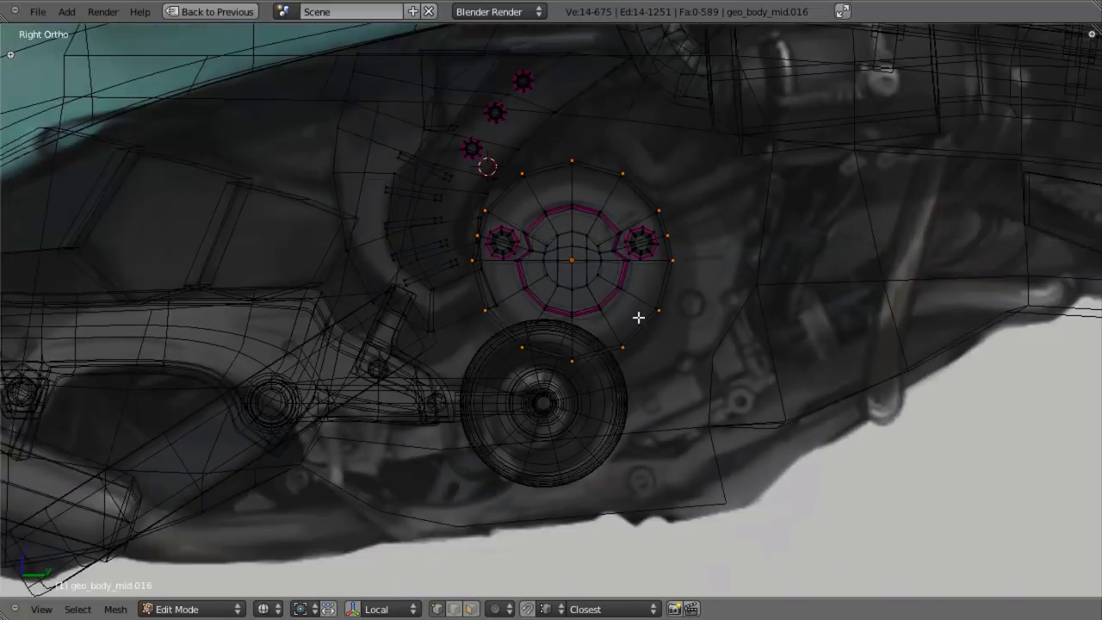
Step: Limit the selection to the six rim vertices along the disc's right and lower arc and duplicate them in place
shift+middle_drag(637, 317, 577, 359)
scroll(577, 359, up, 3)
scroll(595, 297, down, 2)
key(b)
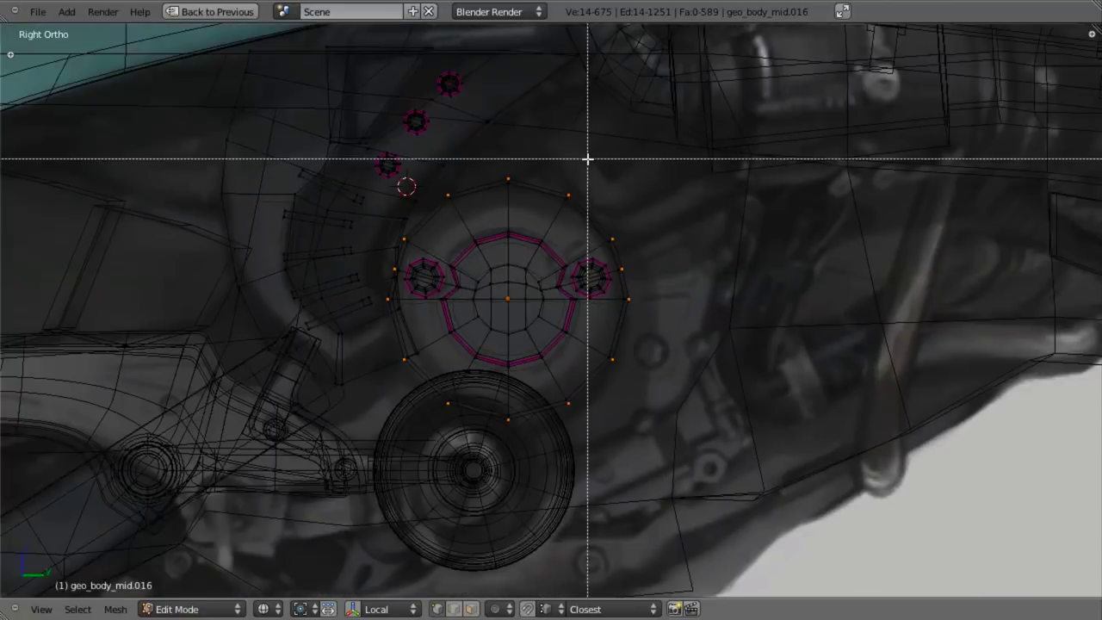
drag(590, 110, 374, 353)
key(b)
middle_drag(307, 265, 469, 456)
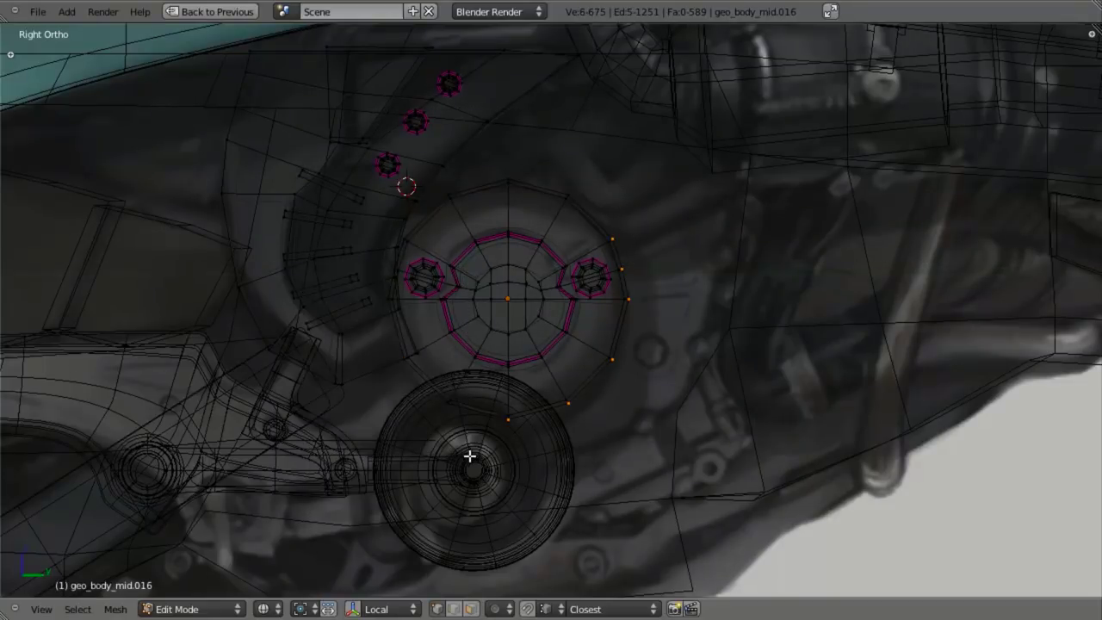
scroll(723, 414, up, 2)
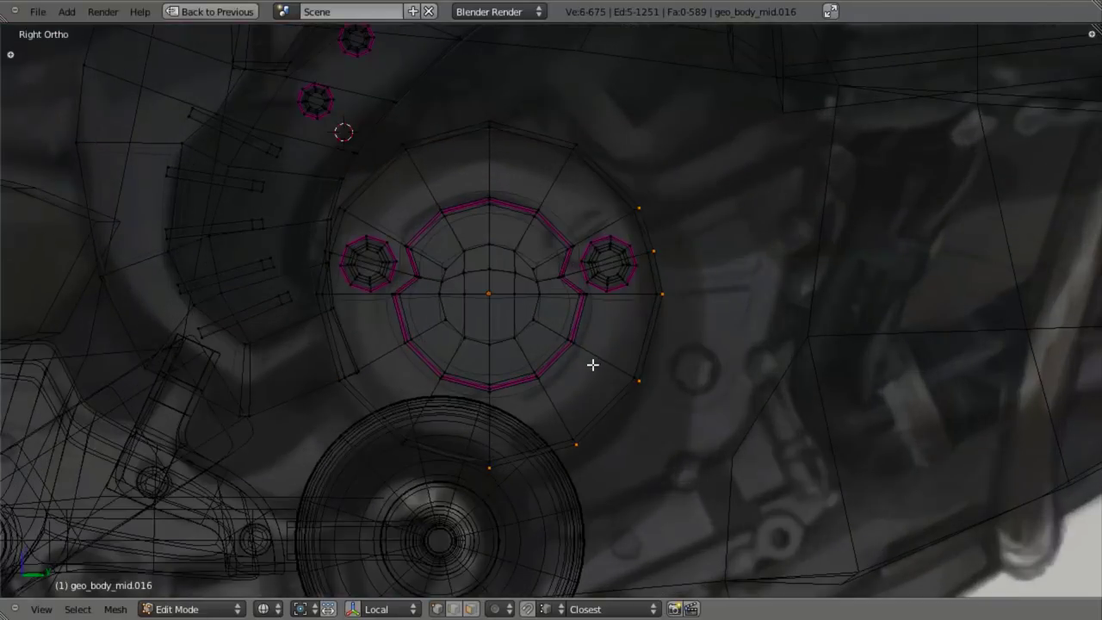
key(shift+d)
right_click(692, 350)
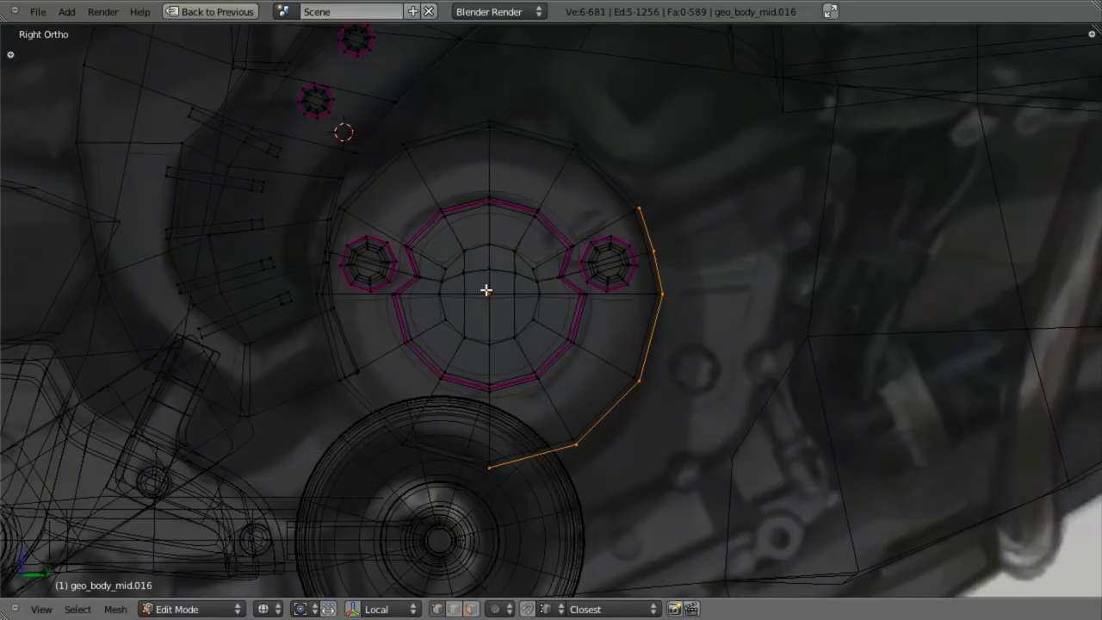
Step: Snap the 3D cursor to the round cover's origin and resume editing its mesh
key(Tab)
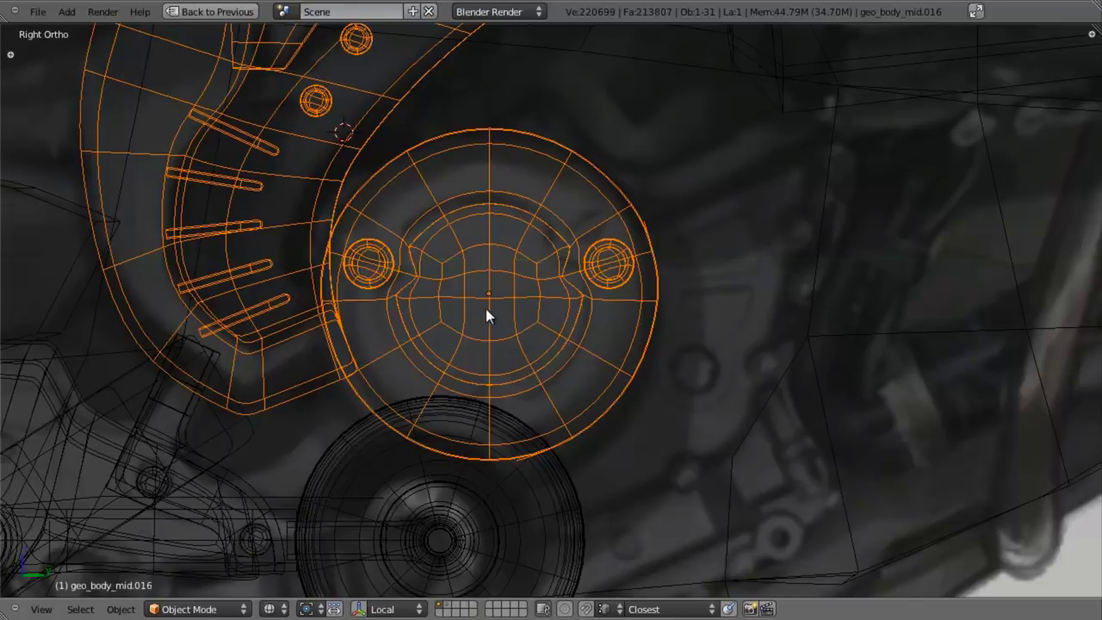
key(shift+s)
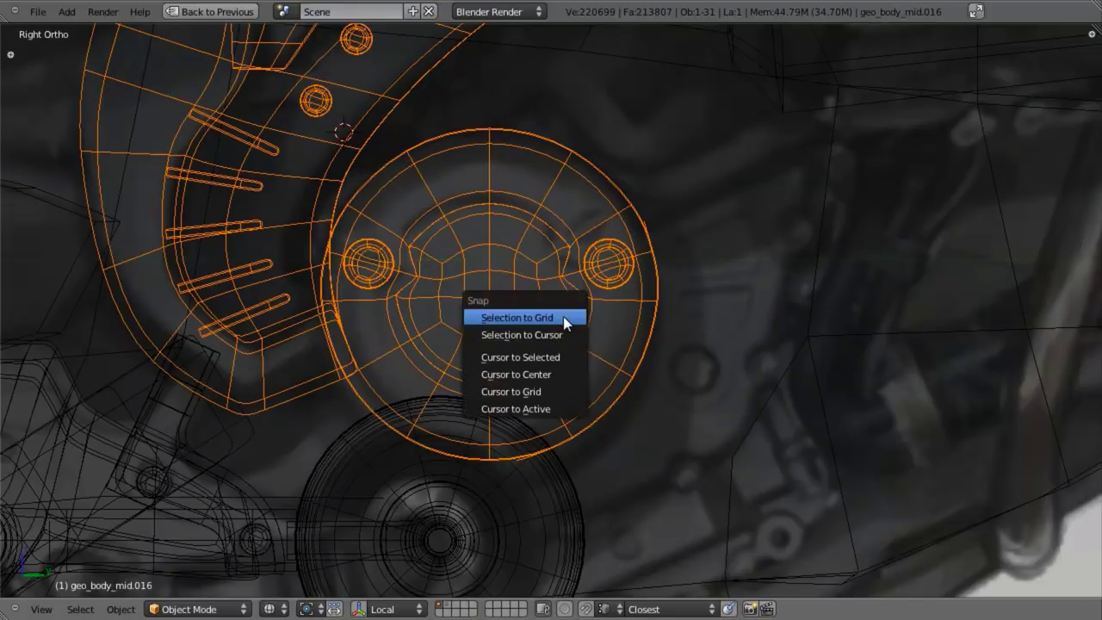
click(551, 355)
key(Tab)
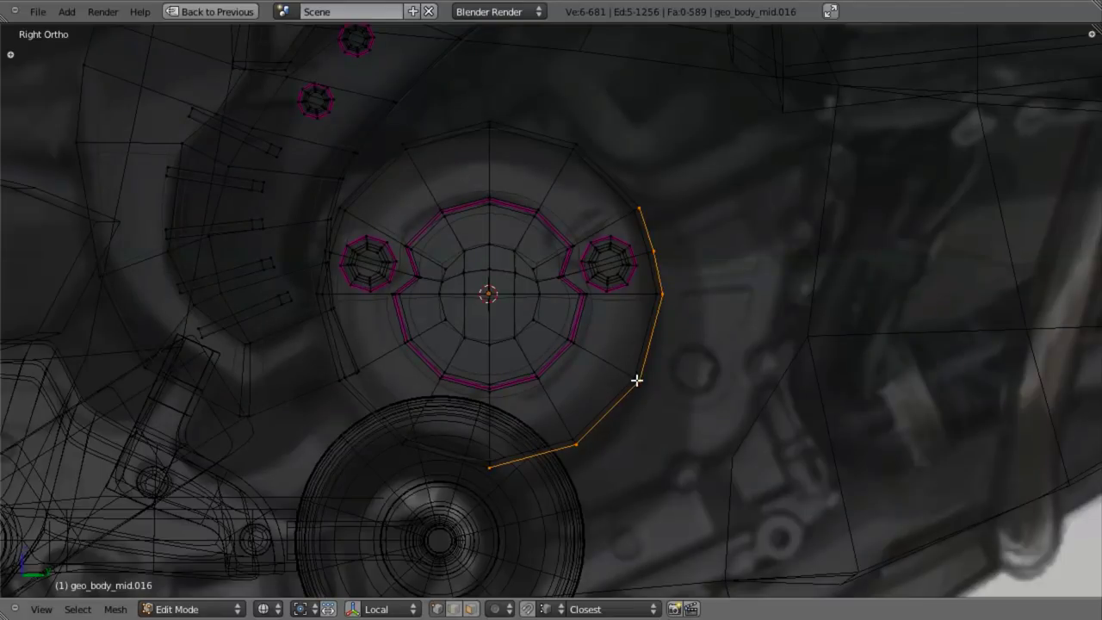
Step: Scale the duplicated arc slightly inward around the 3D cursor, and extrude it outward into a curved strip of faces
key(s)
click(837, 487)
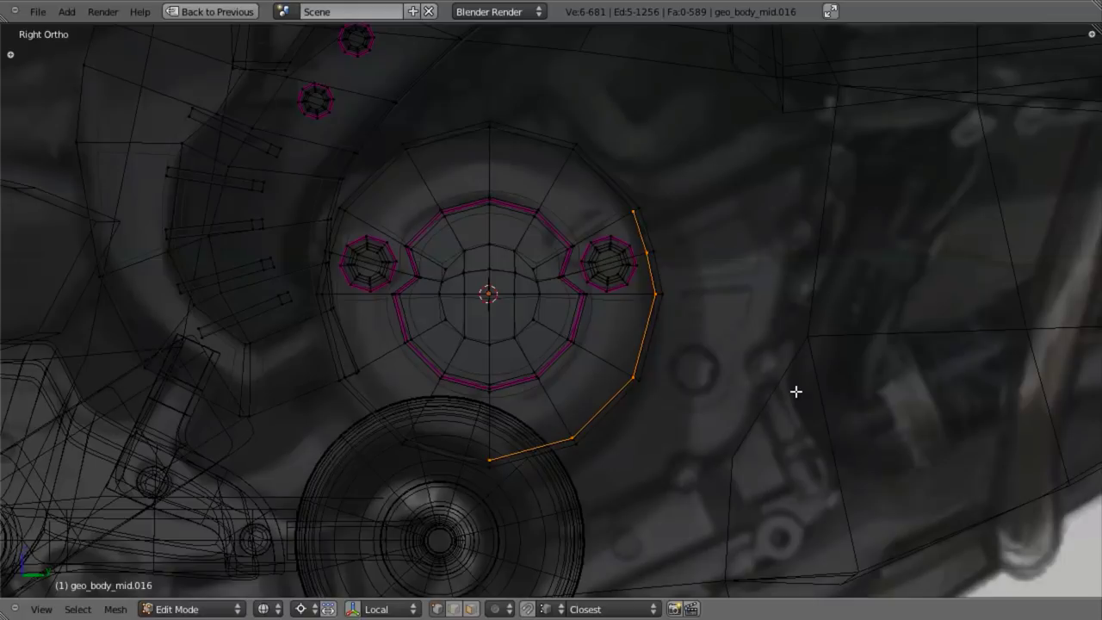
key(g)
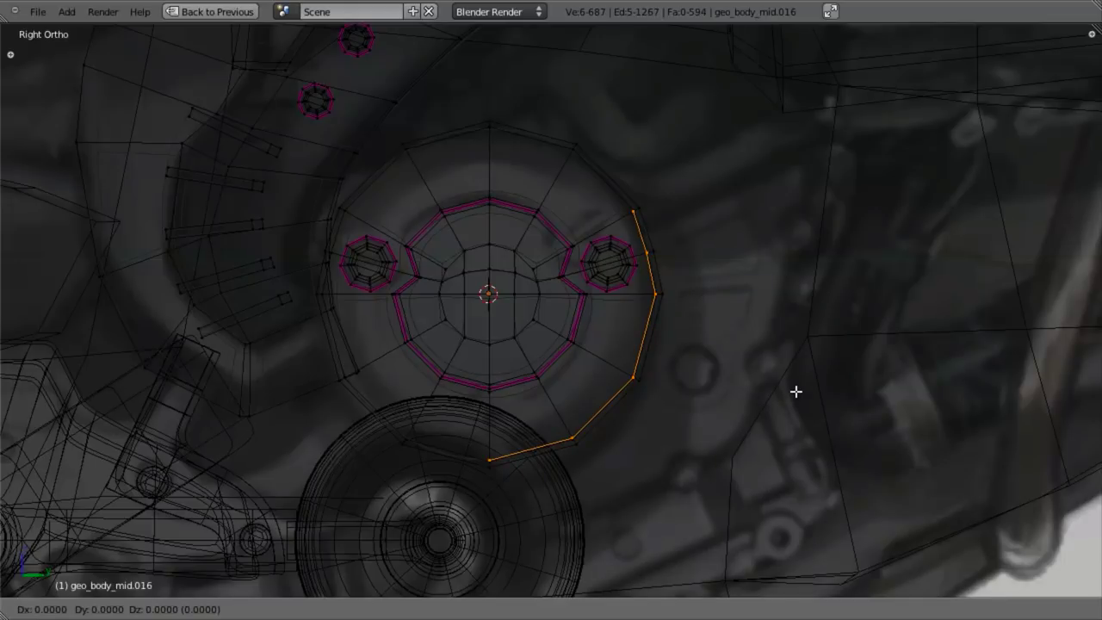
click(927, 452)
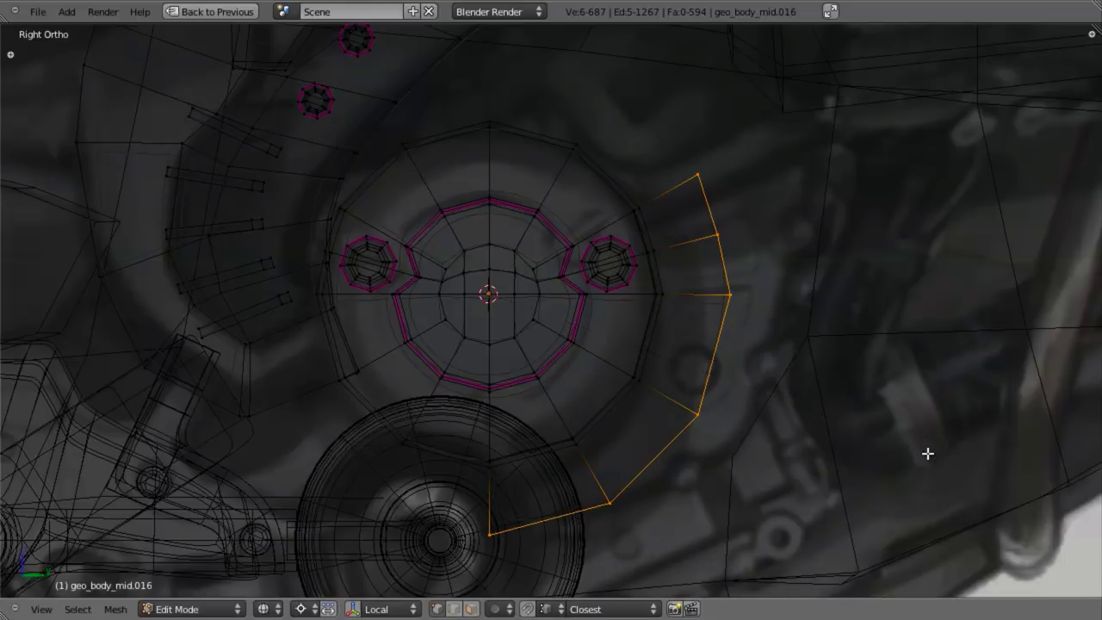
Step: Scale the strip's upper four outer vertices outward about 1.2 times around the 3D cursor, and its upper three slightly further
key(b)
middle_drag(733, 501, 197, 593)
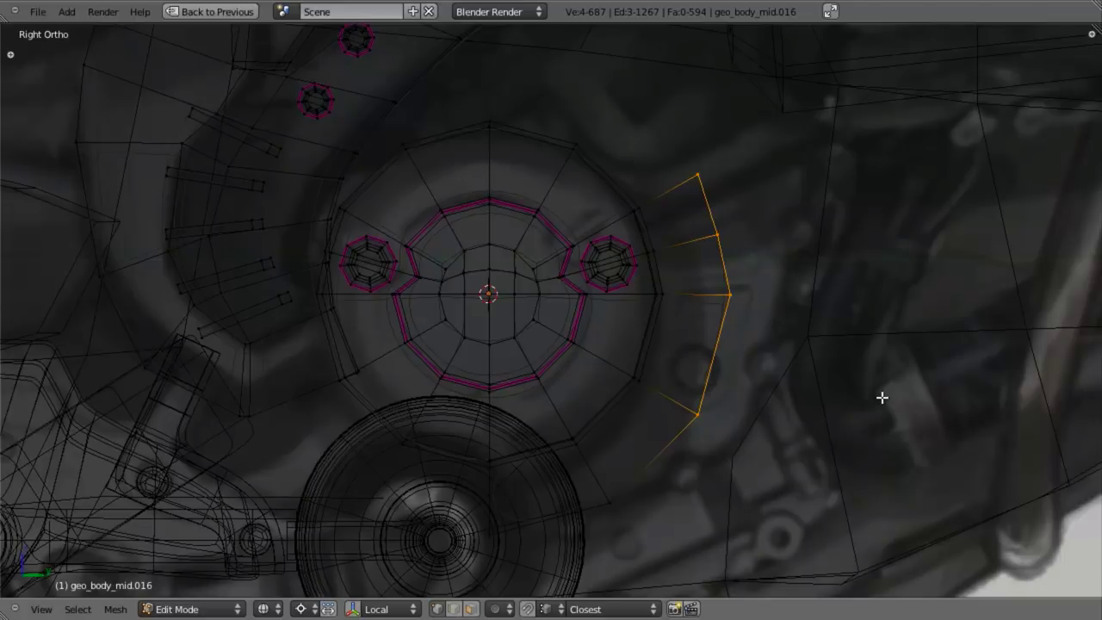
key(s)
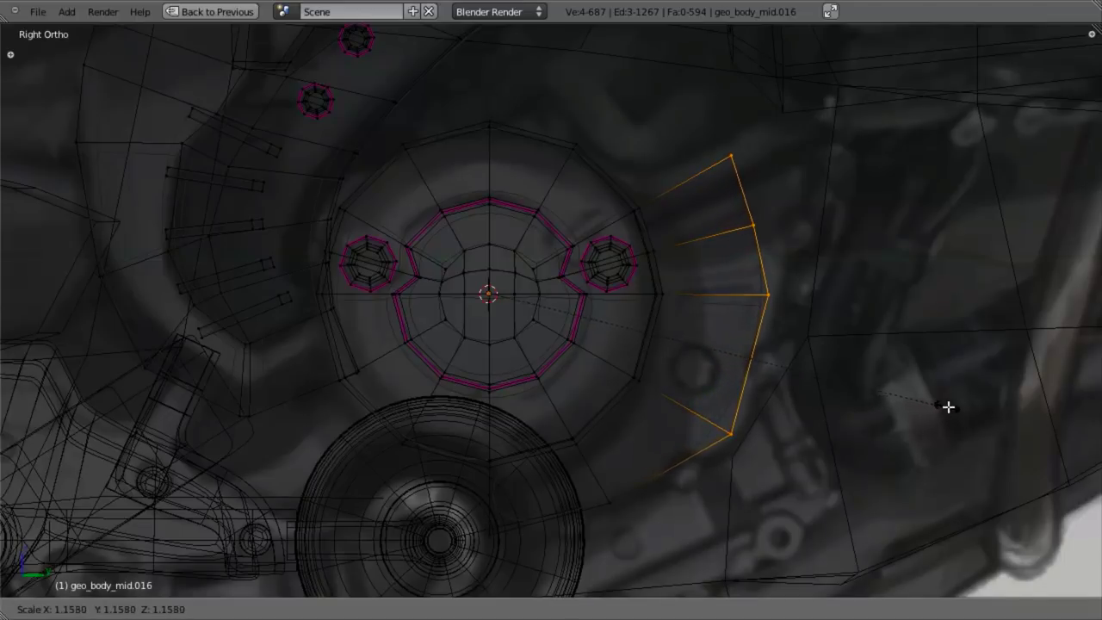
click(951, 407)
key(b)
middle_drag(944, 422, 660, 479)
key(s)
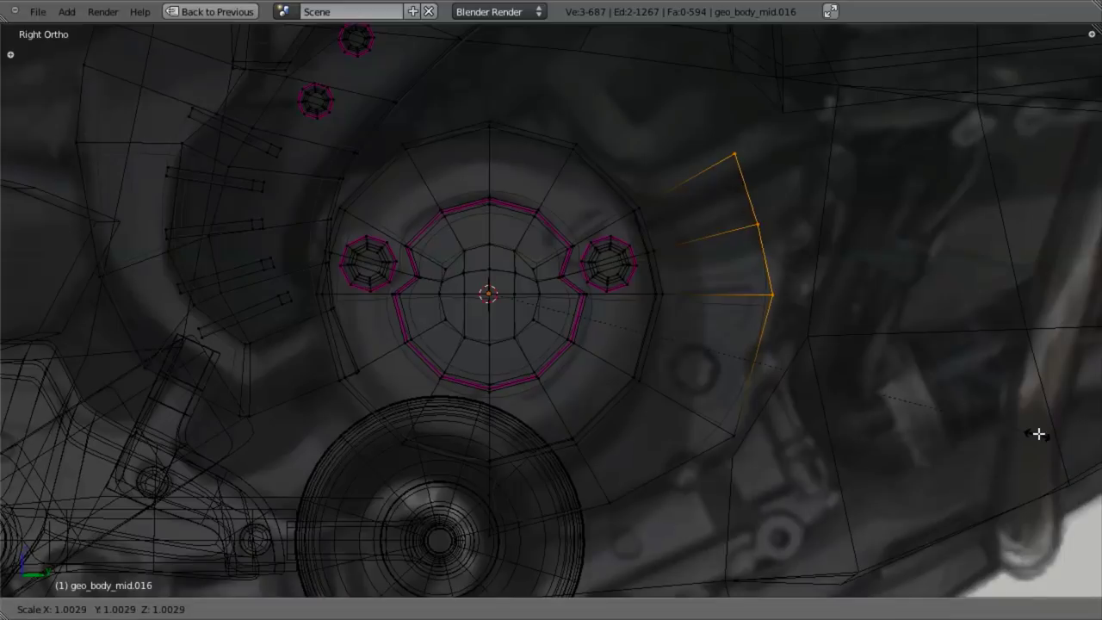
click(1045, 432)
Step: Scale the strip's top two outer vertices further outward around the 3D cursor, and extend the topmost one more
key(b)
middle_drag(967, 272, 691, 399)
key(s)
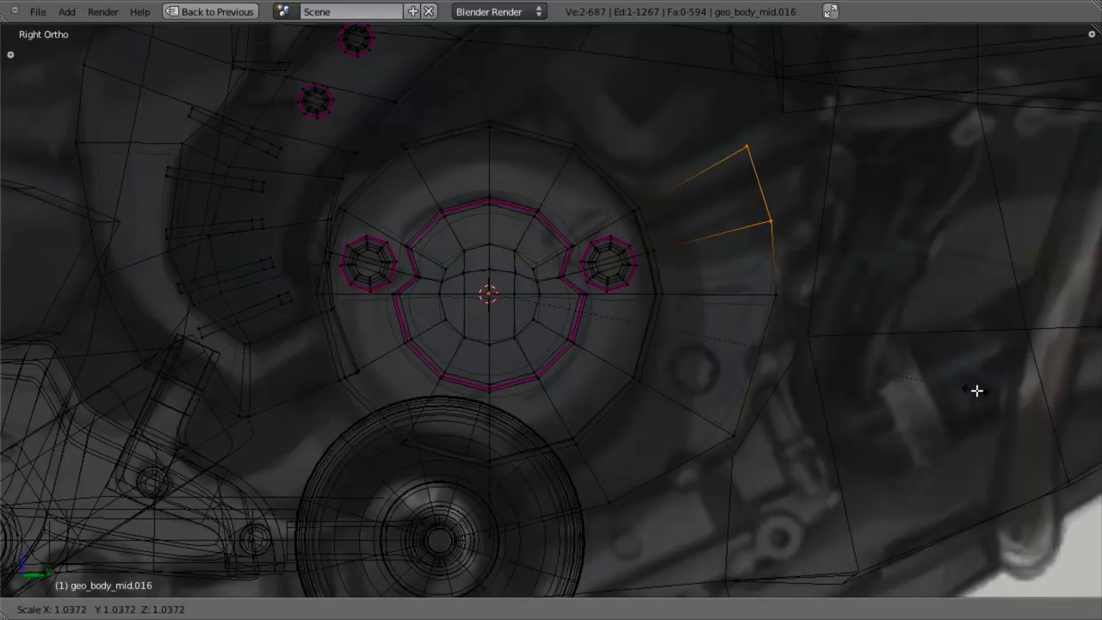
click(996, 382)
key(b)
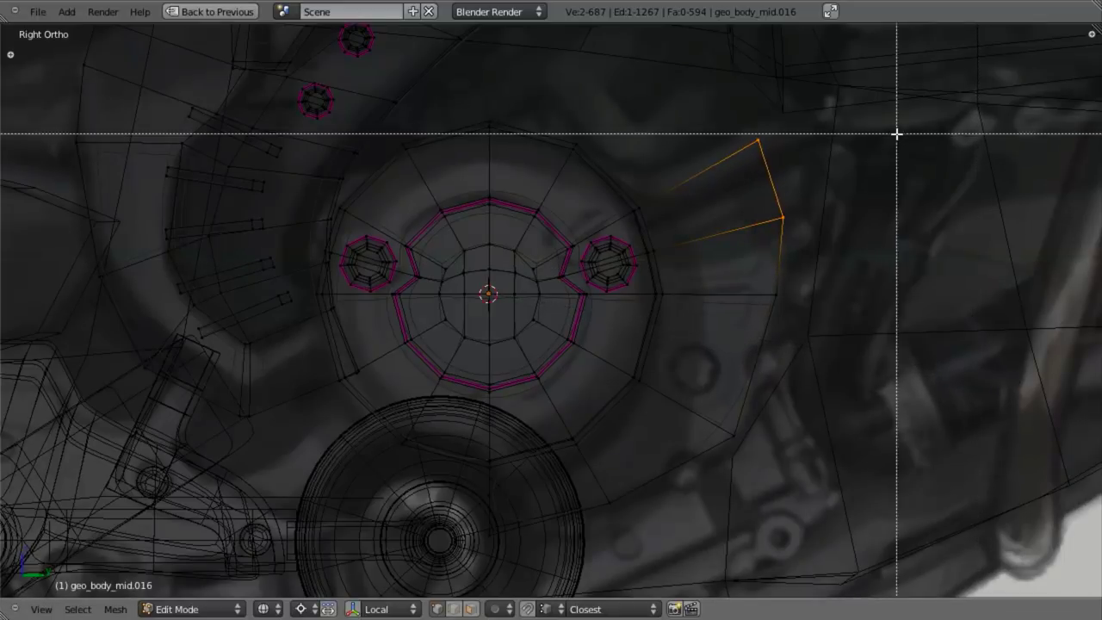
middle_drag(897, 132, 780, 295)
key(s)
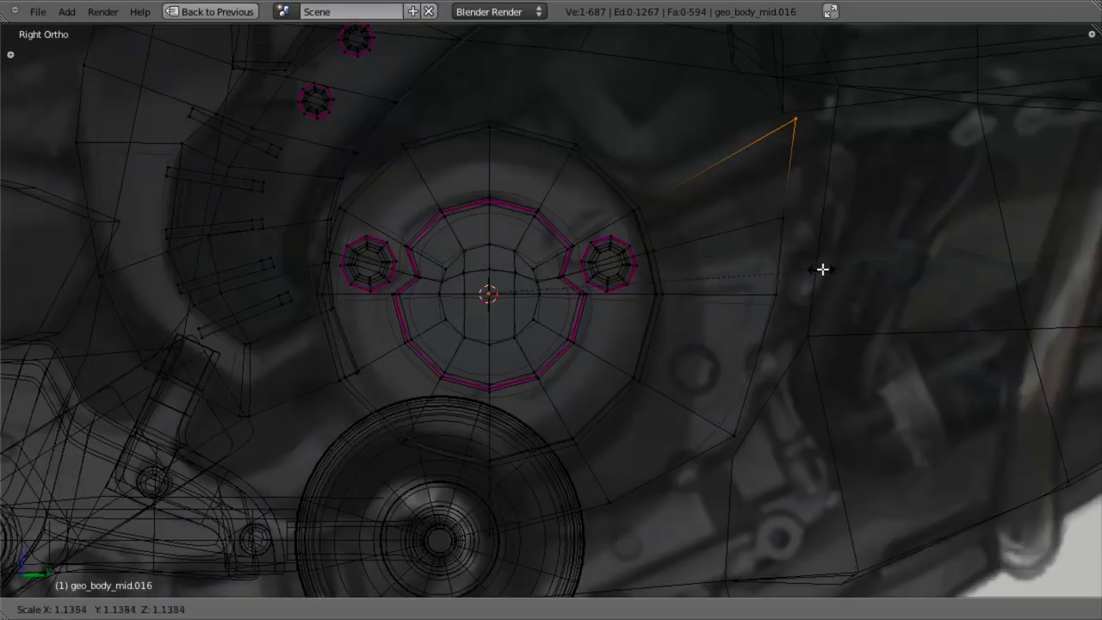
click(836, 262)
Step: Scale the second outer vertex from the strip's top slightly outward around the 3D cursor to even the outline, and clear the selection
right_click(791, 221)
key(s)
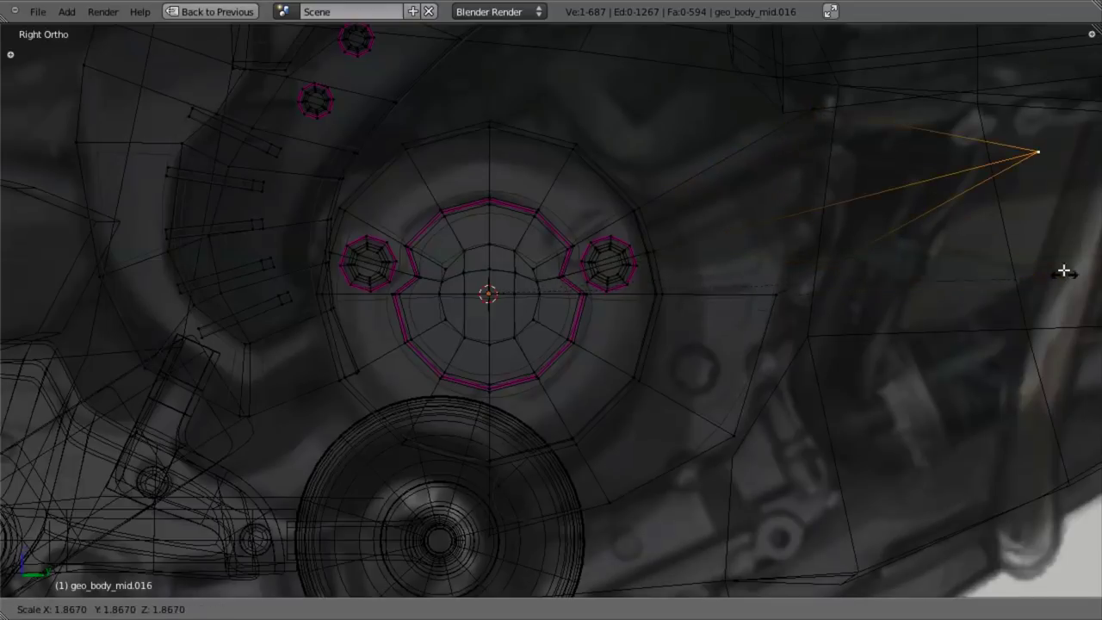
right_click(1064, 269)
key(s)
click(976, 264)
key(a)
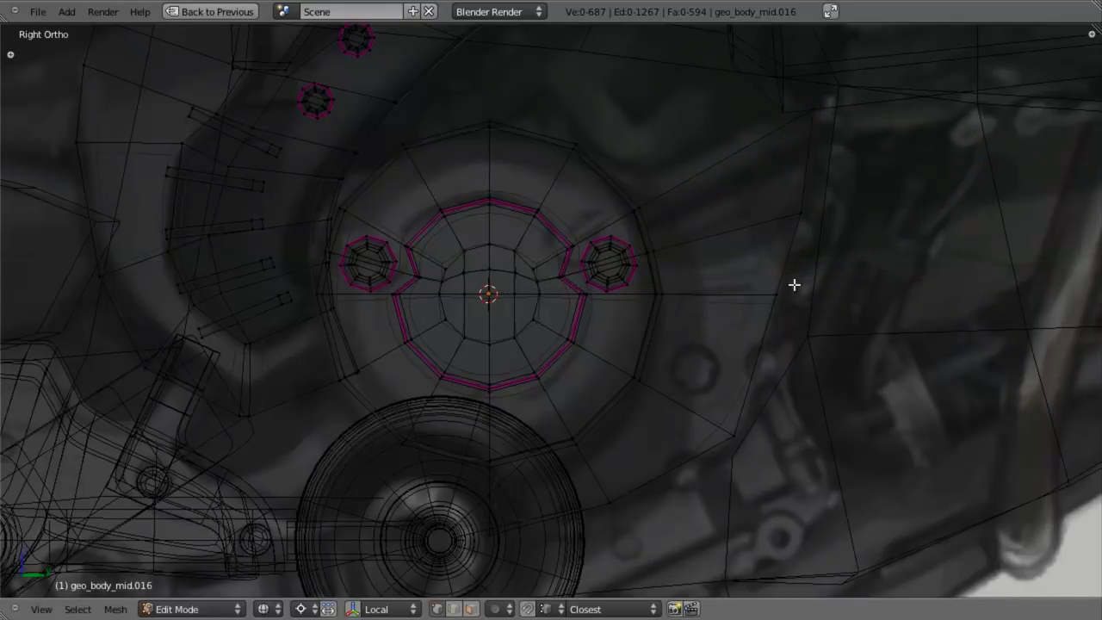
Step: Scale the strip's outer vertex level with the round cover's centre slightly outward around the 3D cursor
right_click(763, 286)
key(s)
click(887, 310)
Step: Flatten the curved strip's six outer vertices along X, scaling them around their own centre instead of the 3D cursor
scroll(888, 309, down, 3)
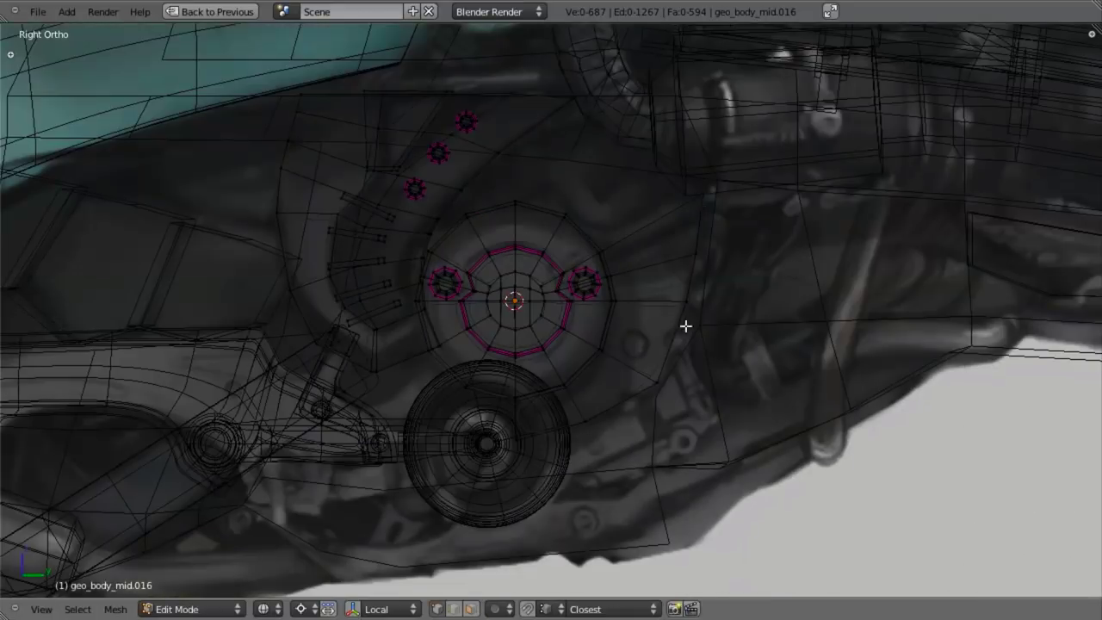
middle_drag(685, 324, 592, 323)
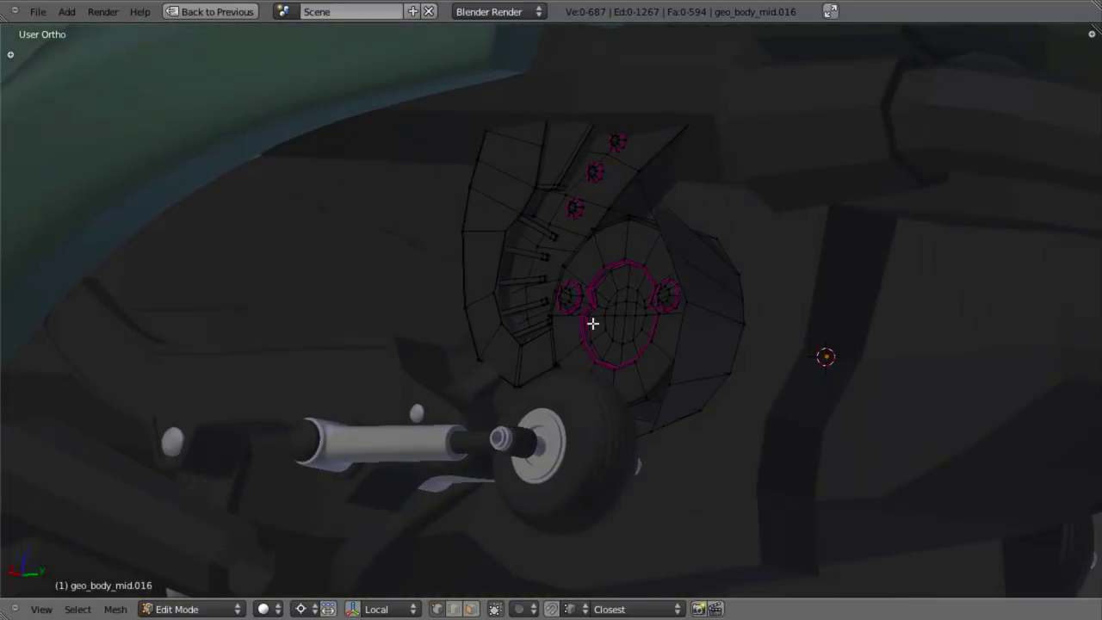
key(l)
scroll(679, 319, down, 3)
middle_drag(671, 337, 593, 325)
key(z)
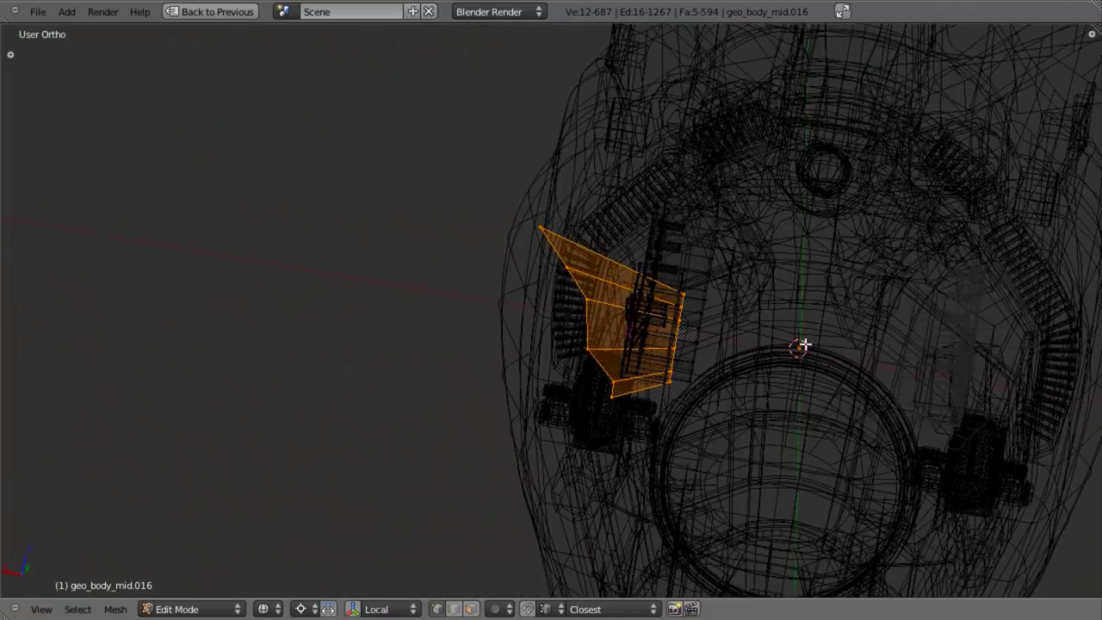
middle_drag(715, 349, 767, 370)
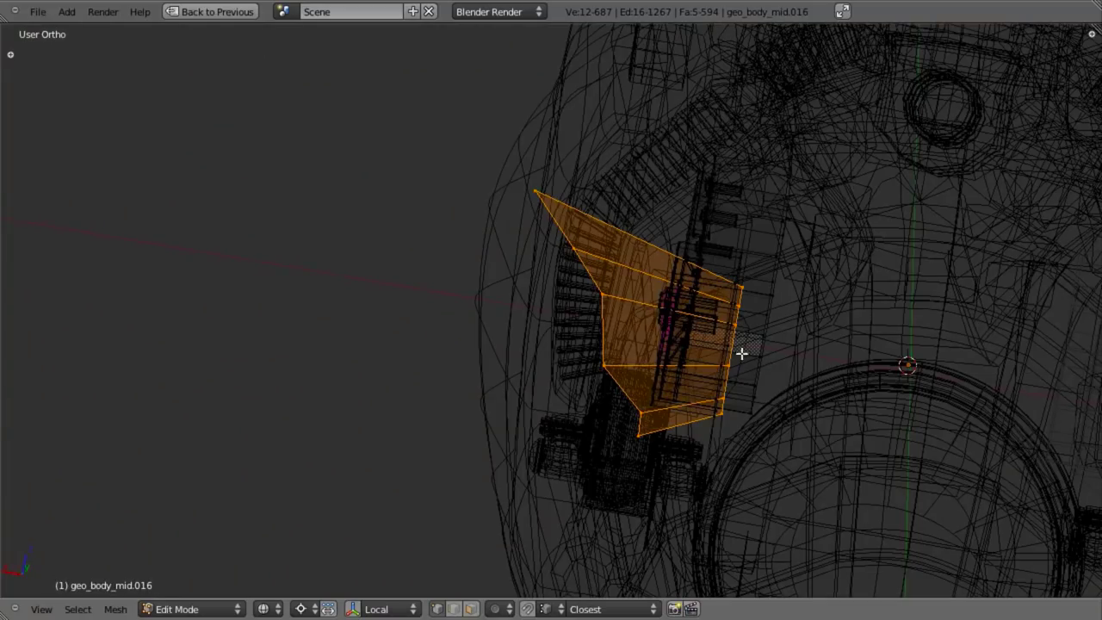
key(b)
middle_drag(698, 227, 839, 611)
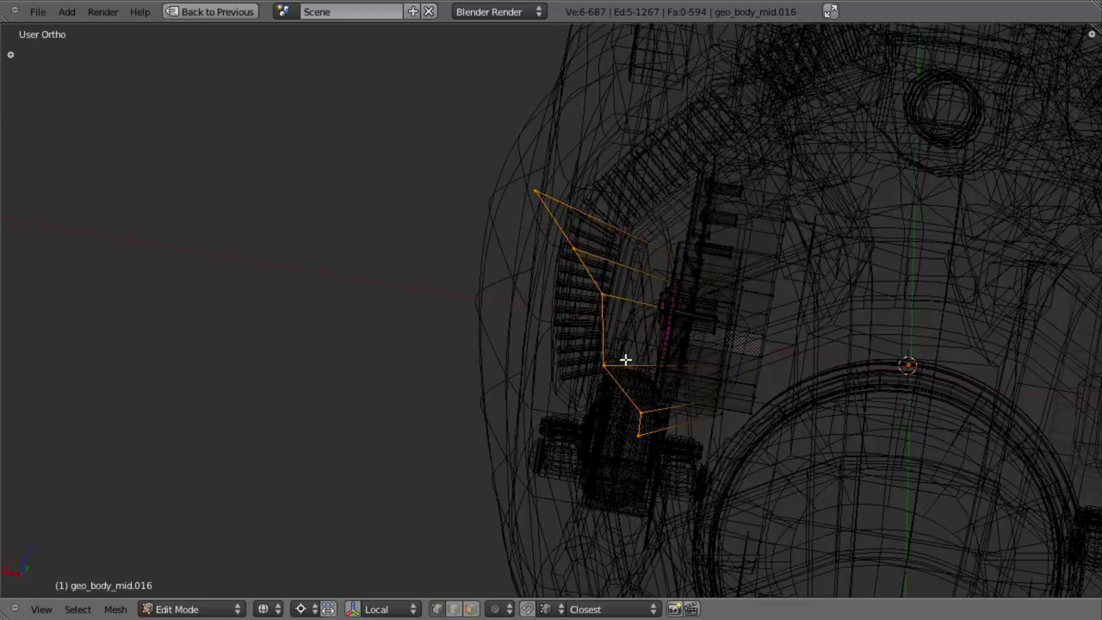
key(s)
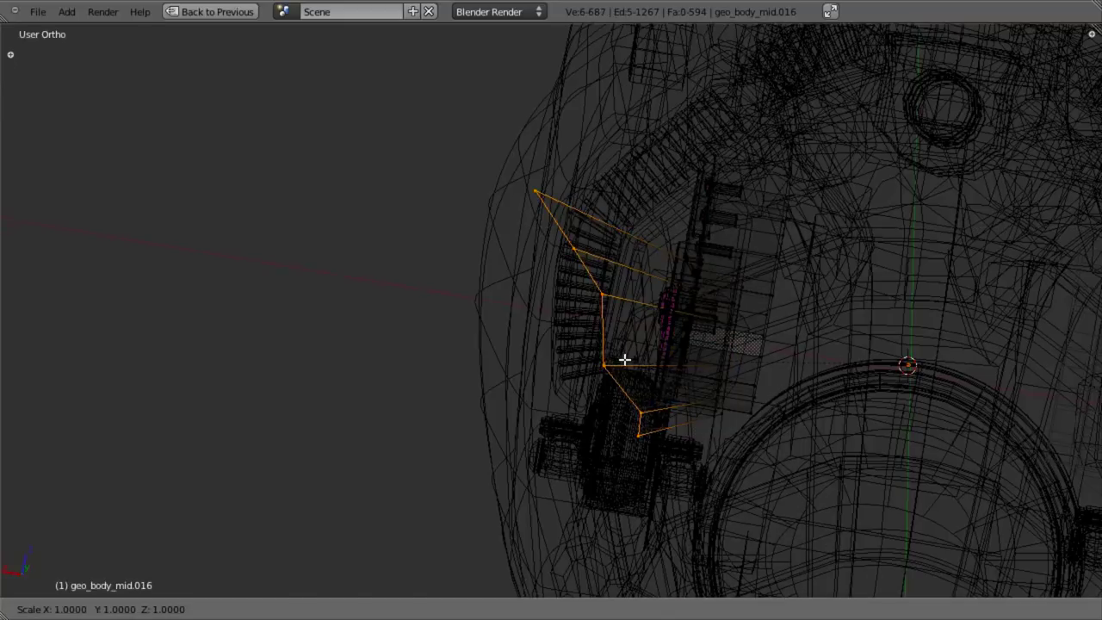
key(Escape)
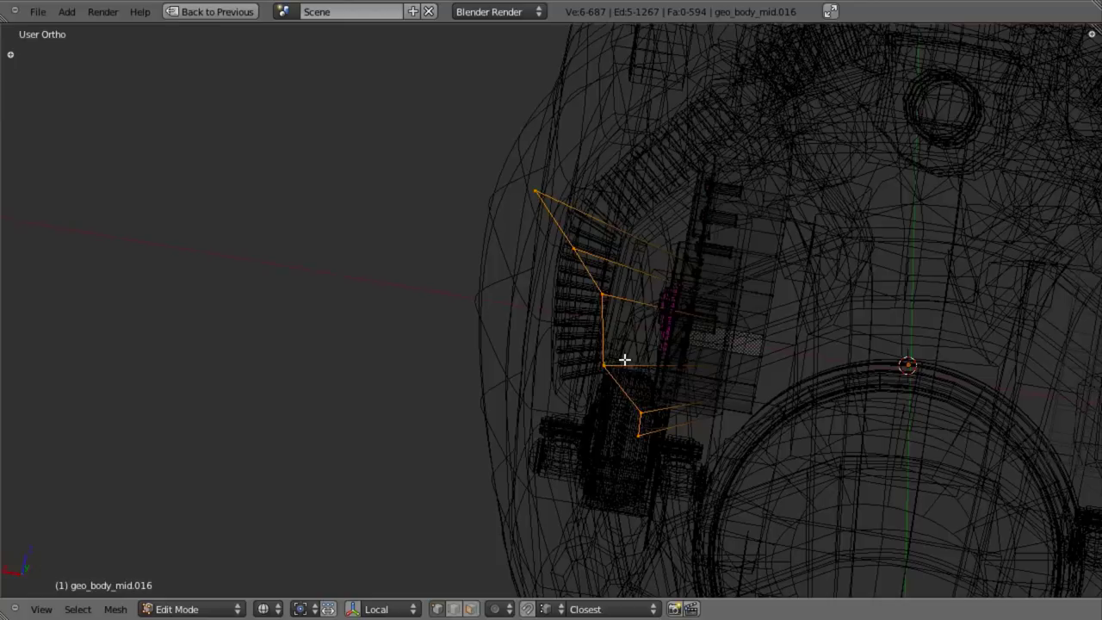
key(s)
key(x)
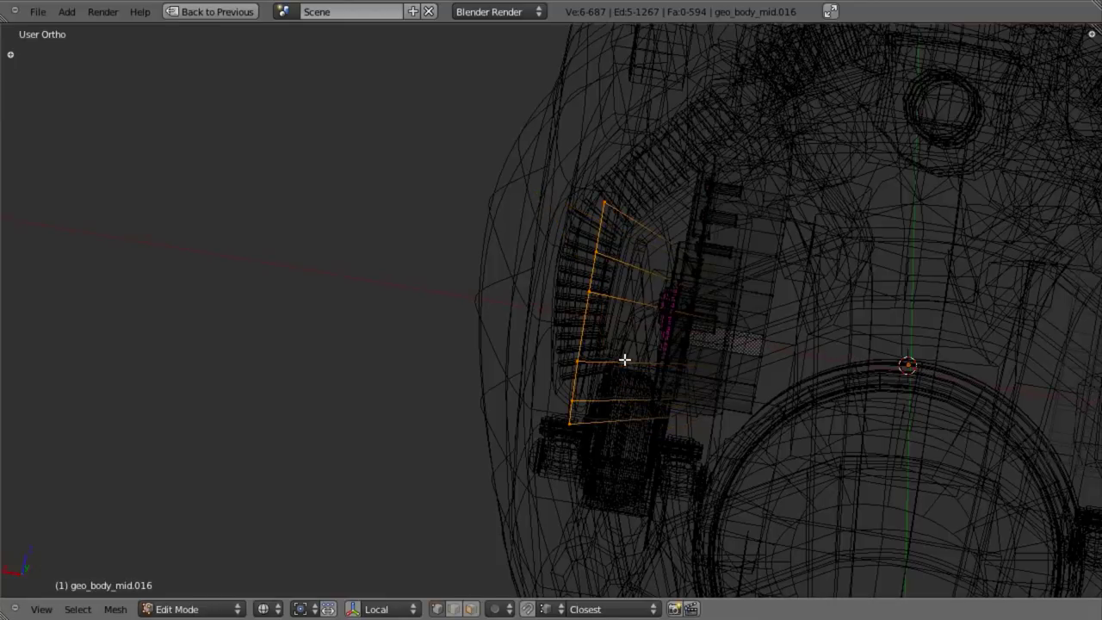
Step: Move the flattened outer vertices along X into the body, level with the strip's inner edge
key(z)
scroll(654, 357, up, 3)
key(g)
key(y)
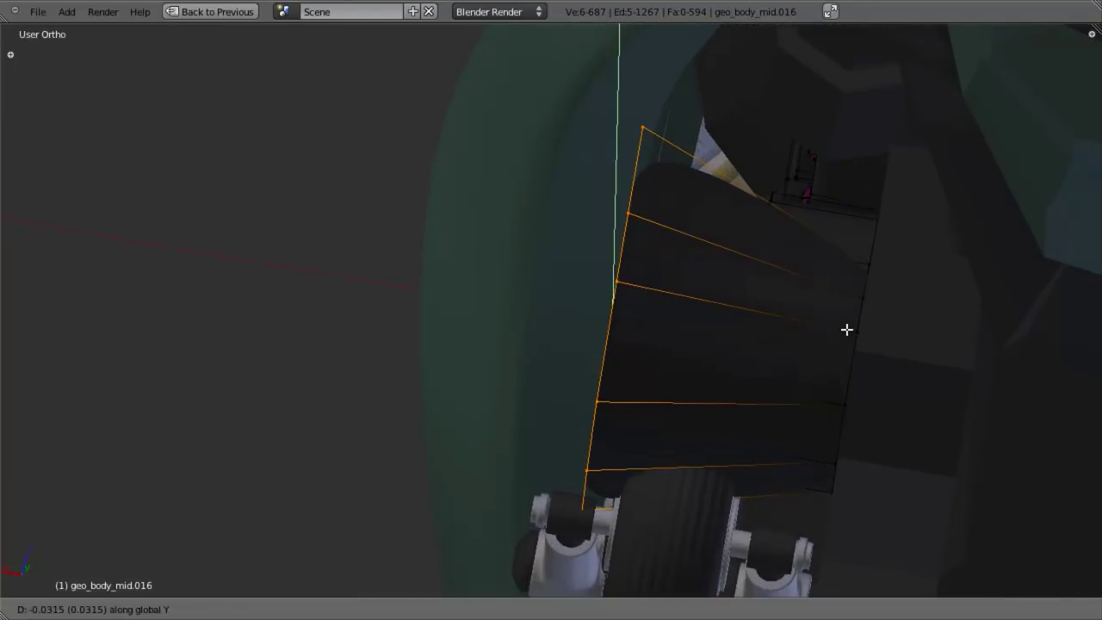
key(x)
ctrl+click(849, 332)
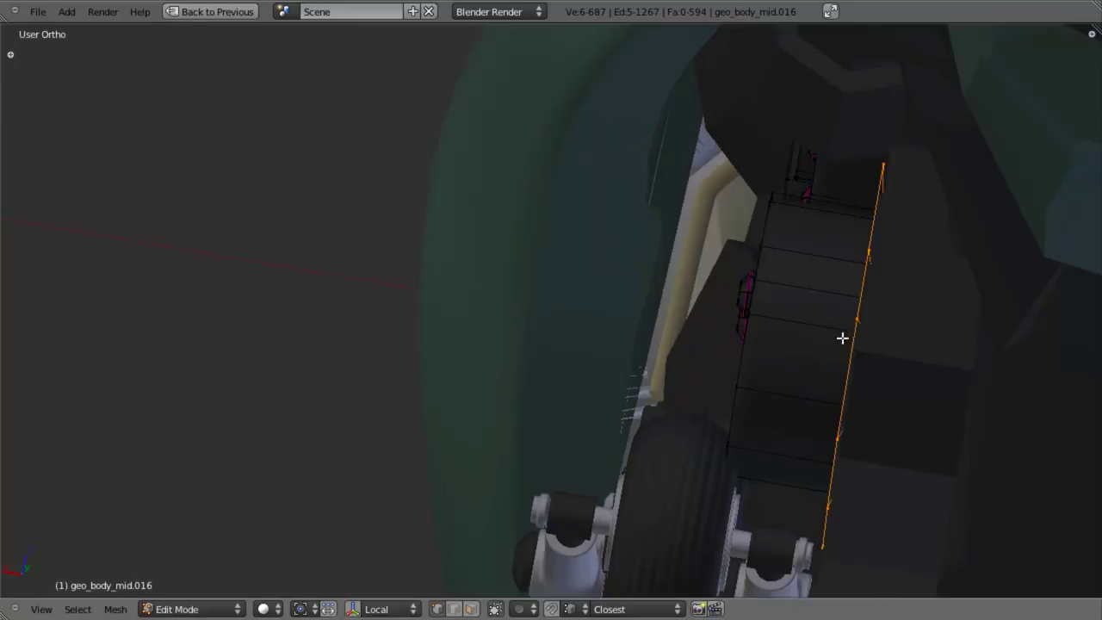
Step: Select the whole linked strip and flatten it completely by scaling it to 0 along X
mouse_move(840, 337)
middle_down()
mouse_move(894, 381)
mouse_move(682, 394)
middle_up()
key(KP_3)
key(z)
scroll(898, 387, down, 3)
scroll(832, 378, up, 2)
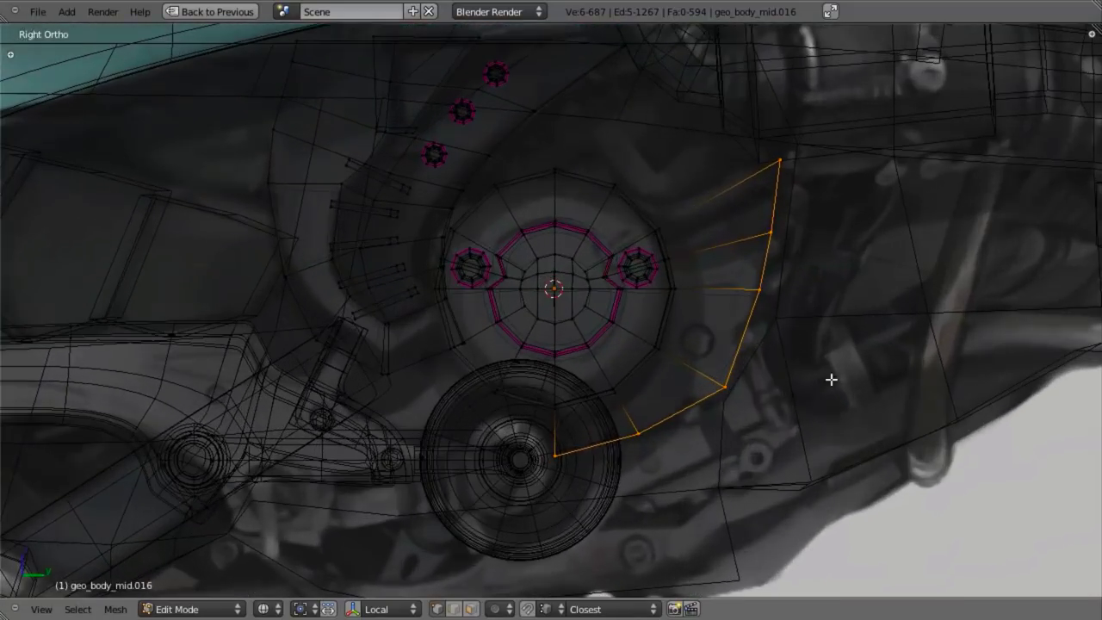
key(a)
key(l)
scroll(838, 293, up, 2)
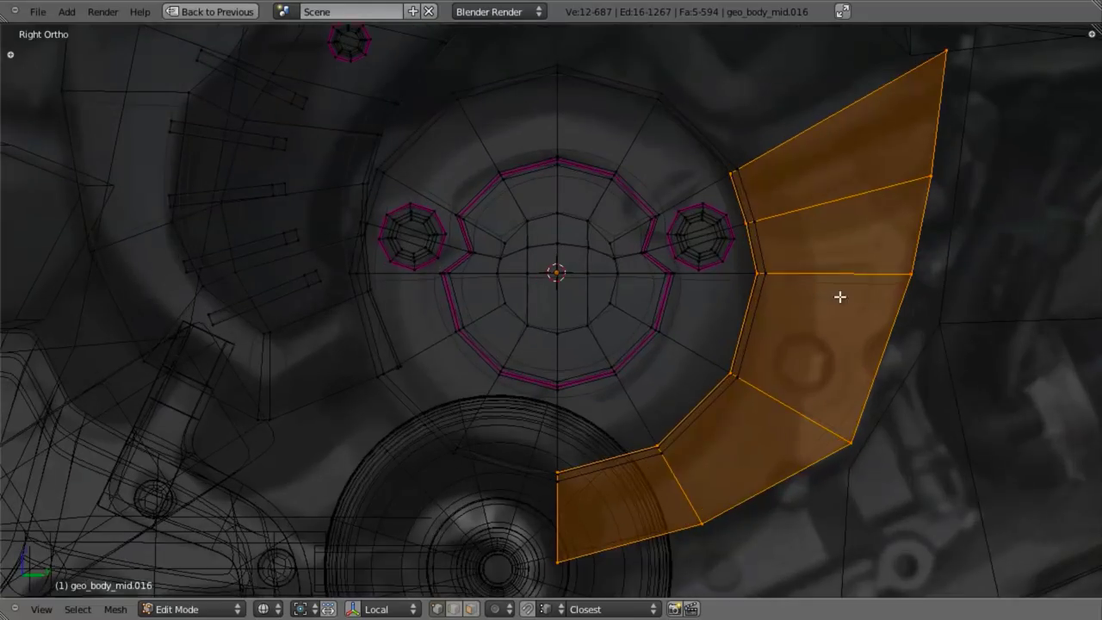
mouse_move(838, 292)
middle_down()
mouse_move(773, 324)
mouse_move(735, 310)
mouse_move(745, 318)
middle_up()
key(z)
middle_drag(678, 325, 559, 261)
key(z)
mouse_move(651, 323)
middle_down()
mouse_move(642, 305)
mouse_move(662, 310)
middle_up()
key(s)
key(x)
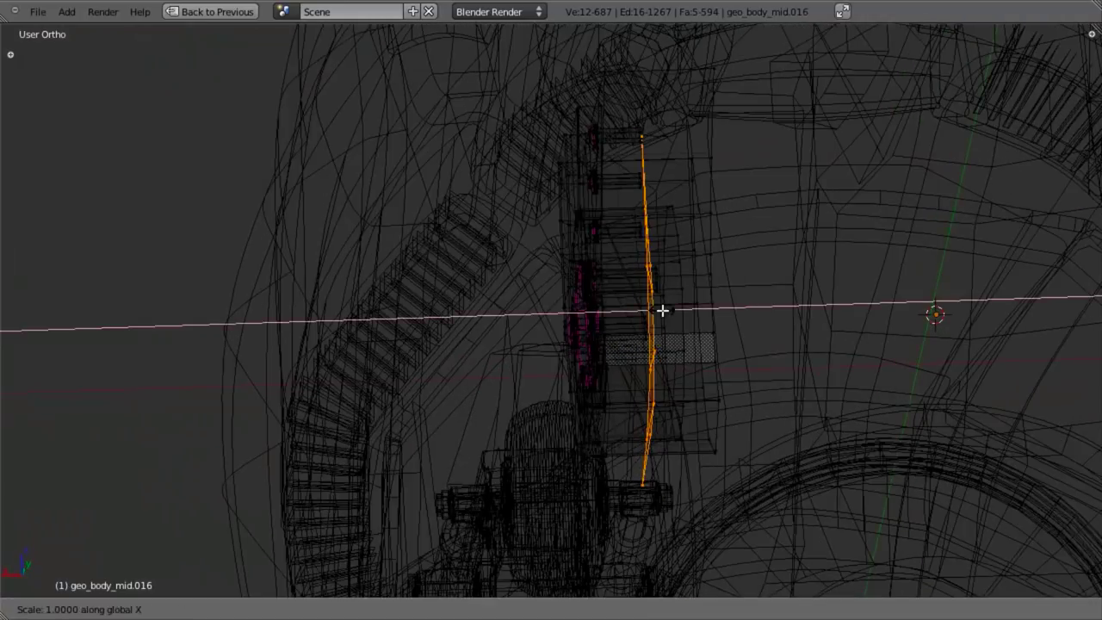
key(0)
key(Return)
Step: Extrude the flat strip about 0.09 inward along X, and delete the extruded faces on its far side
key(z)
key(KP_3)
key(z)
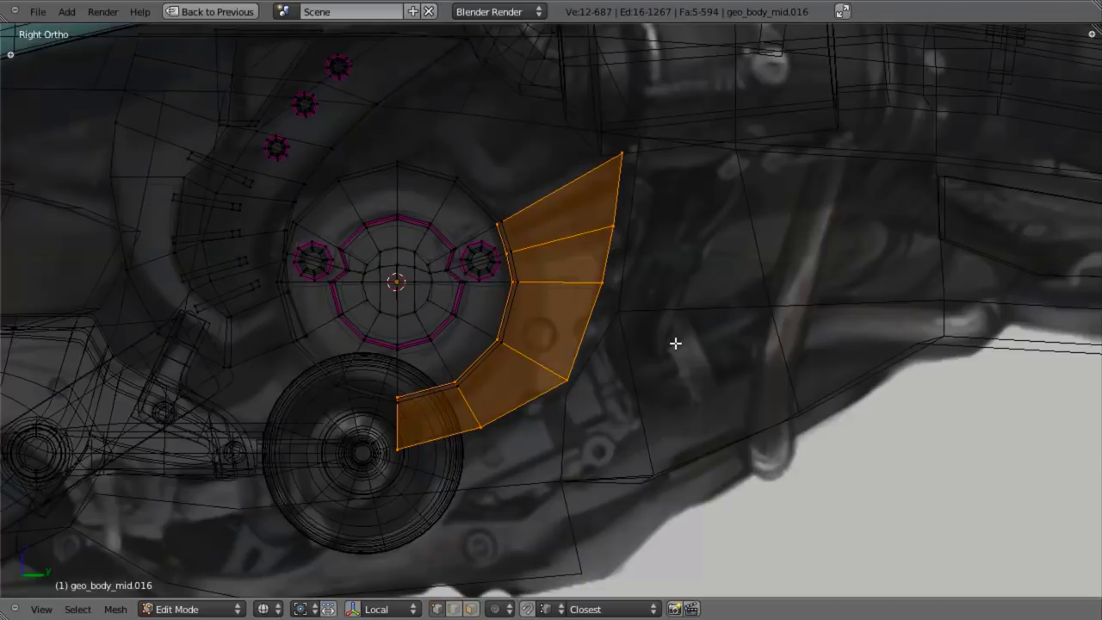
mouse_move(661, 353)
middle_down()
mouse_move(462, 339)
mouse_move(561, 310)
mouse_move(536, 302)
middle_up()
key(z)
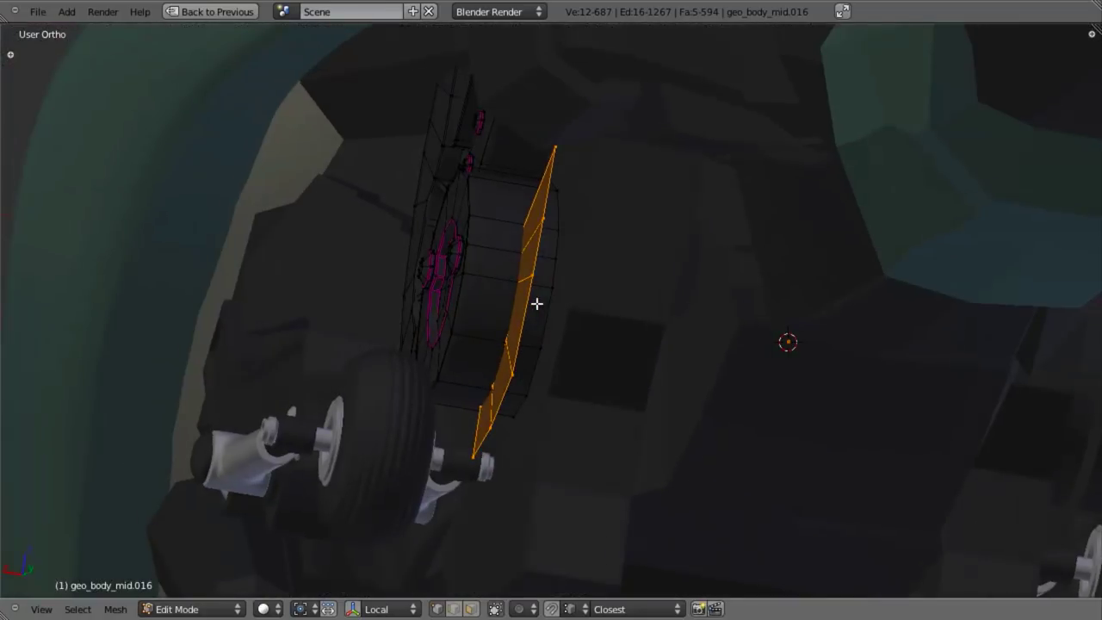
key(g)
key(x)
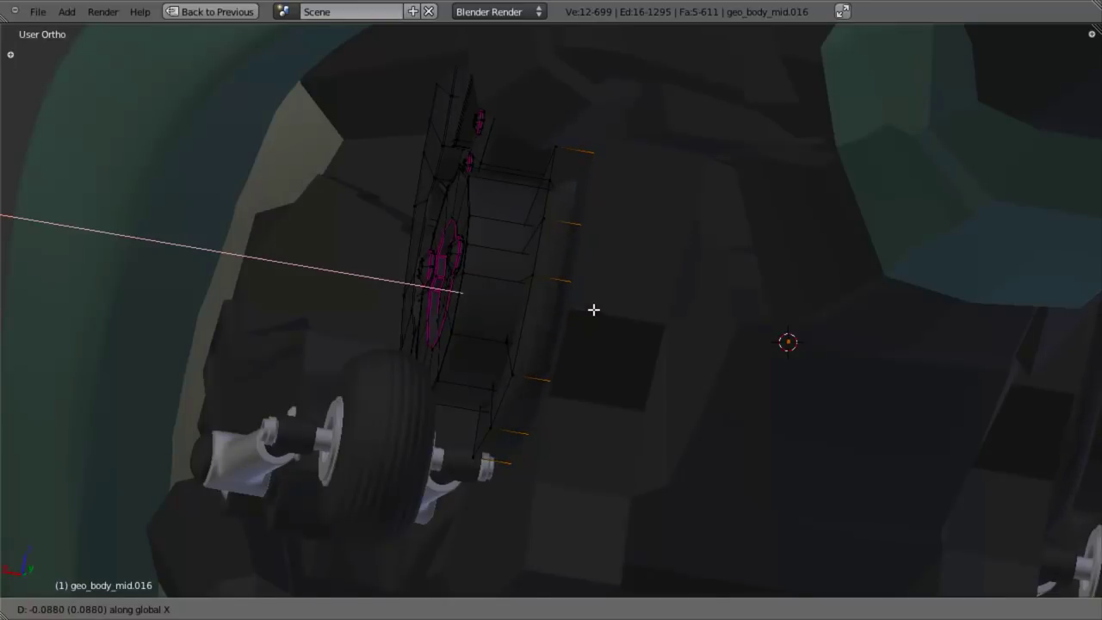
click(593, 309)
key(z)
key(x)
click(593, 349)
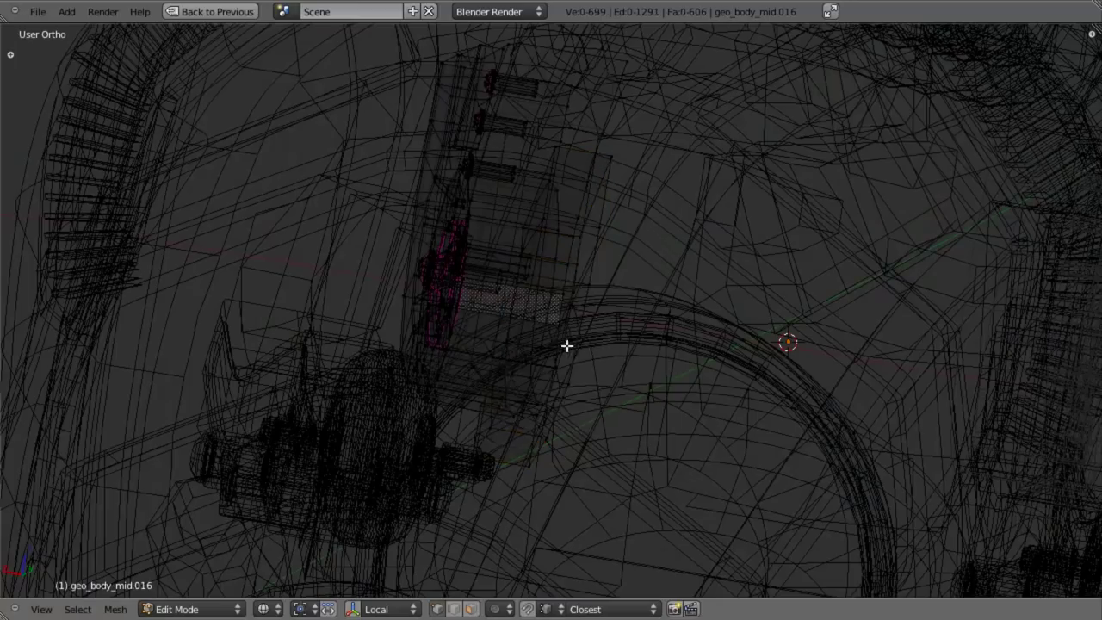
Step: Delete the strip's inner side faces that follow the round cover's rim
middle_drag(566, 345, 559, 274)
alt+right_click(575, 228)
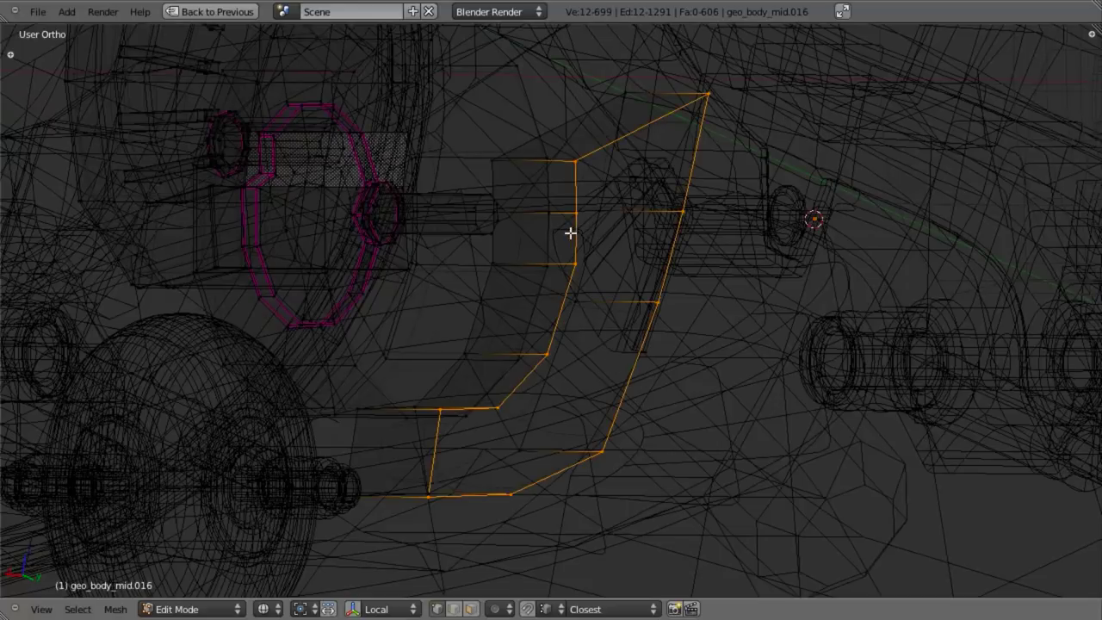
alt+shift+right_click(503, 250)
key(x)
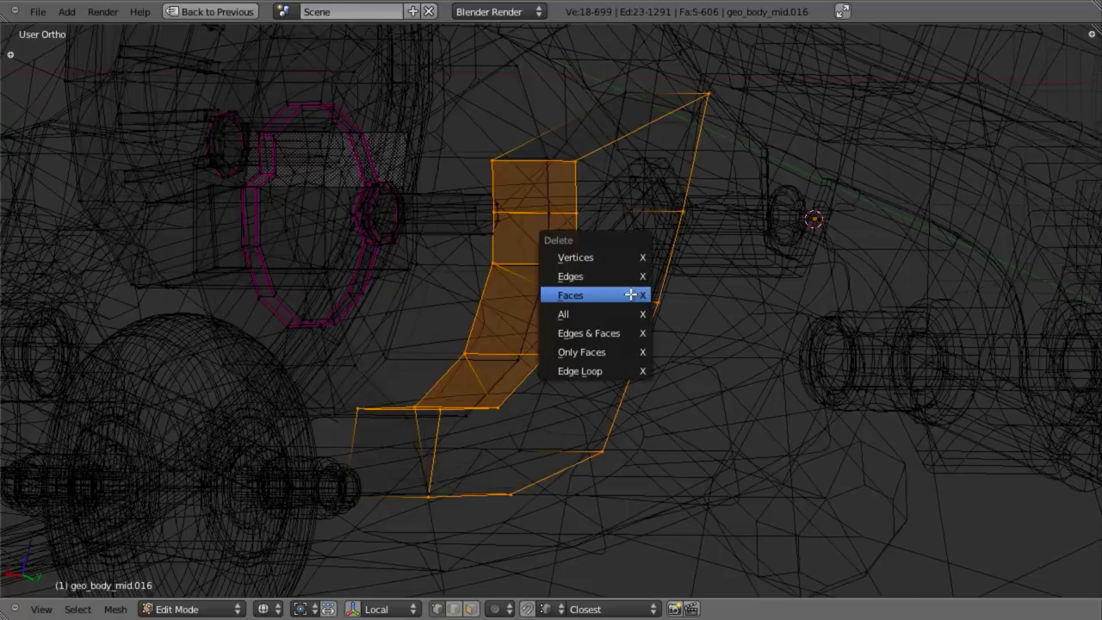
click(630, 294)
Step: Add a lengthwise edge loop to the strip, slid close to its outer edge
key(z)
key(KP_3)
scroll(582, 304, down, 3)
shift+middle_drag(572, 325, 681, 327)
key(z)
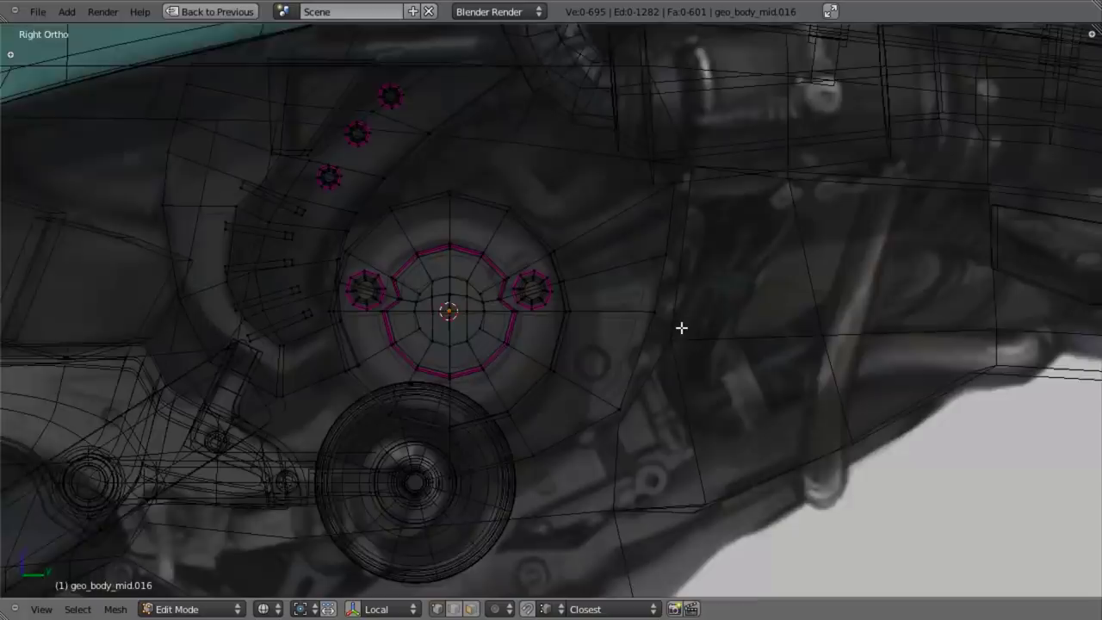
scroll(683, 334, up, 3)
shift+middle_drag(691, 254, 680, 226)
key(ctrl+r)
click(674, 202)
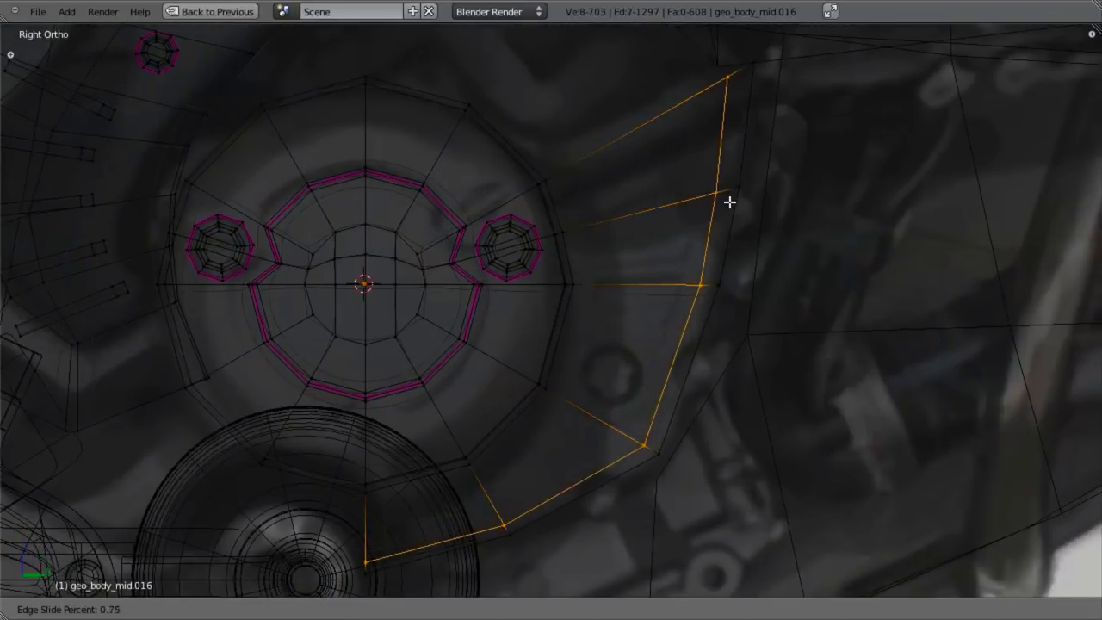
click(669, 207)
Step: Add a second lengthwise edge loop slid close to the strip's inner edge, and clear the selection
key(ctrl+r)
click(668, 206)
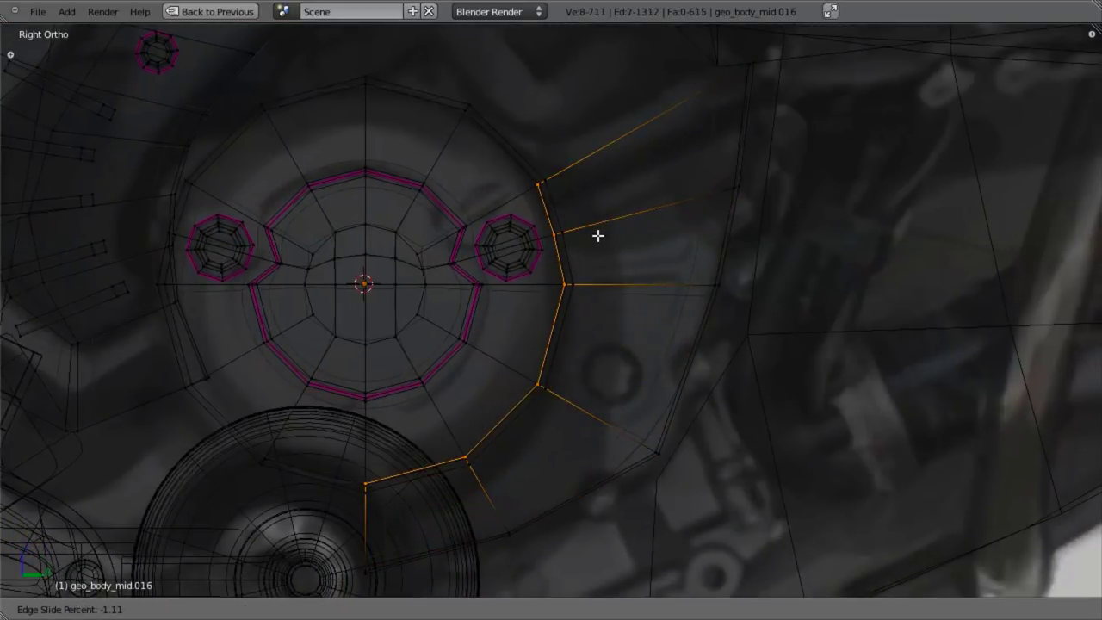
click(611, 230)
scroll(760, 292, down, 2)
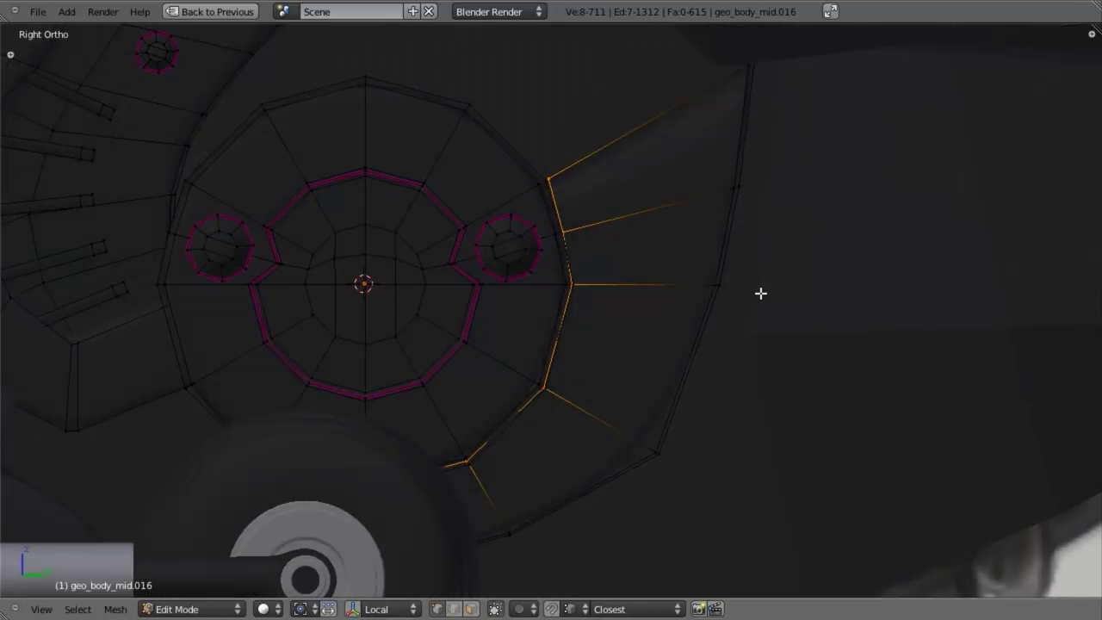
scroll(707, 304, up, 3)
key(a)
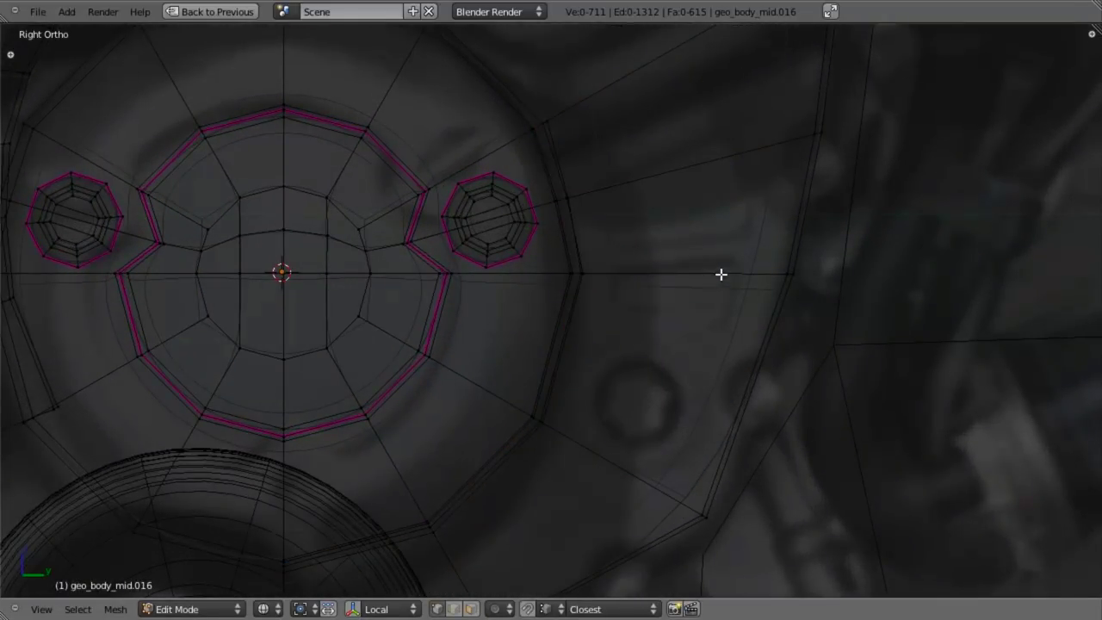
Step: Cut a crosswise edge loop just above the strip's horizontal cross edge, and deselect it
key(ctrl+e)
key(ctrl+r)
click(810, 230)
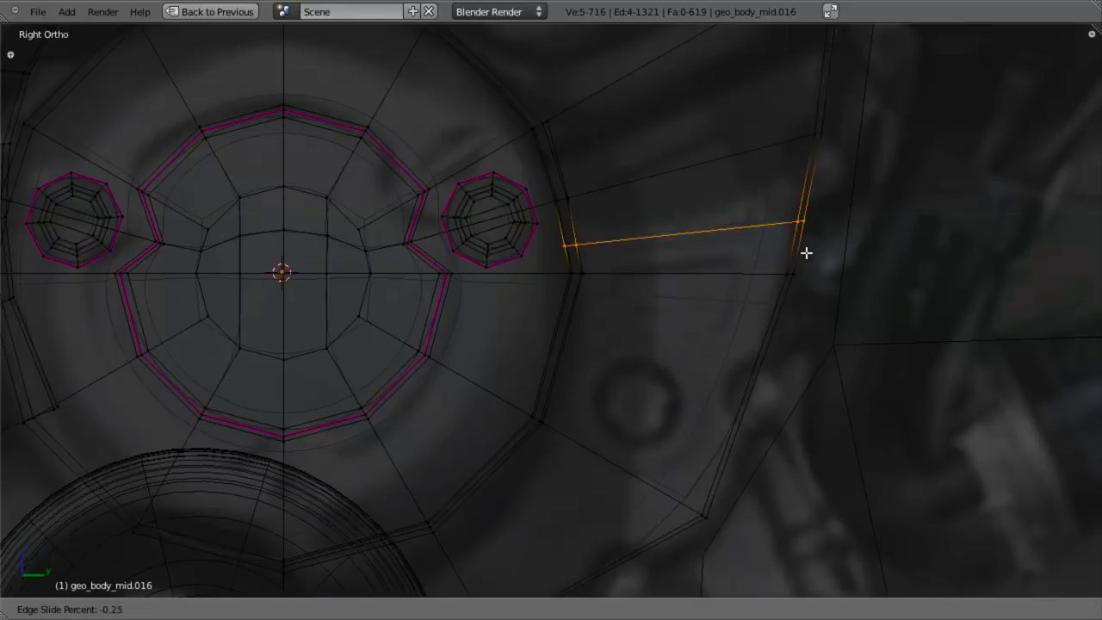
click(807, 273)
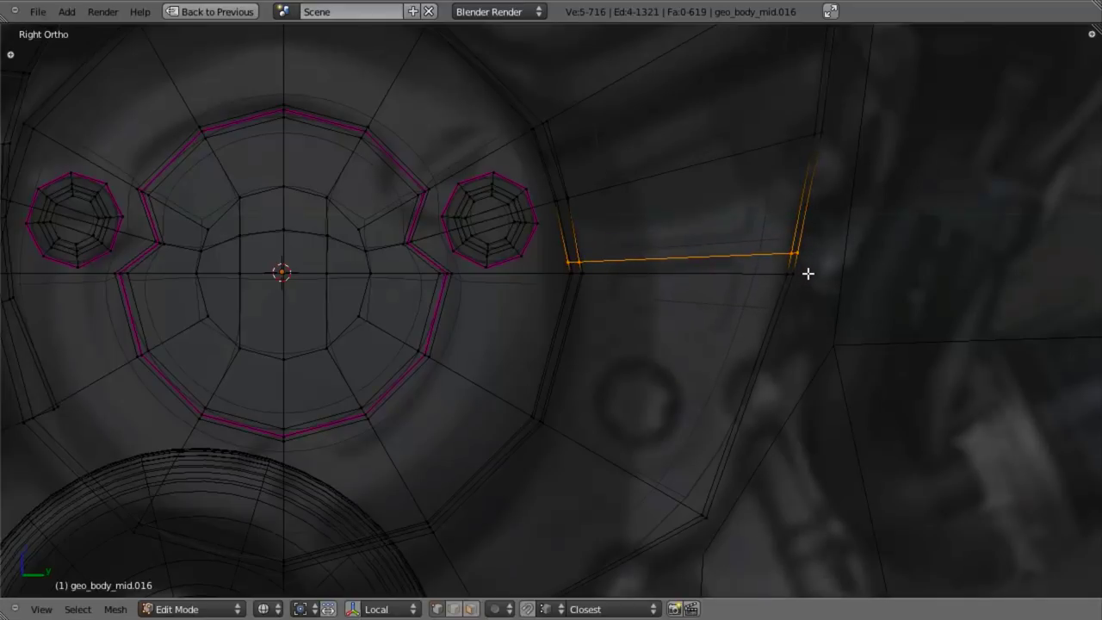
key(a)
key(ctrl+r)
click(827, 103)
click(807, 91)
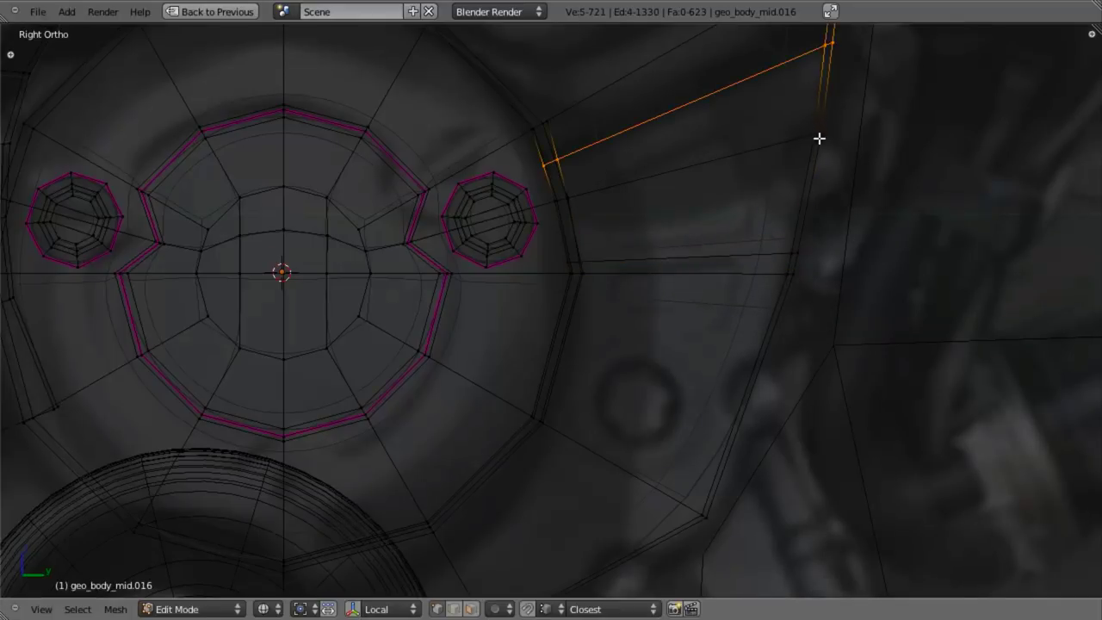
key(ctrl+z)
Step: Add two crosswise edge loops, one just above the strip's second cross edge from the top and one close to its upper end
key(ctrl+r)
click(819, 102)
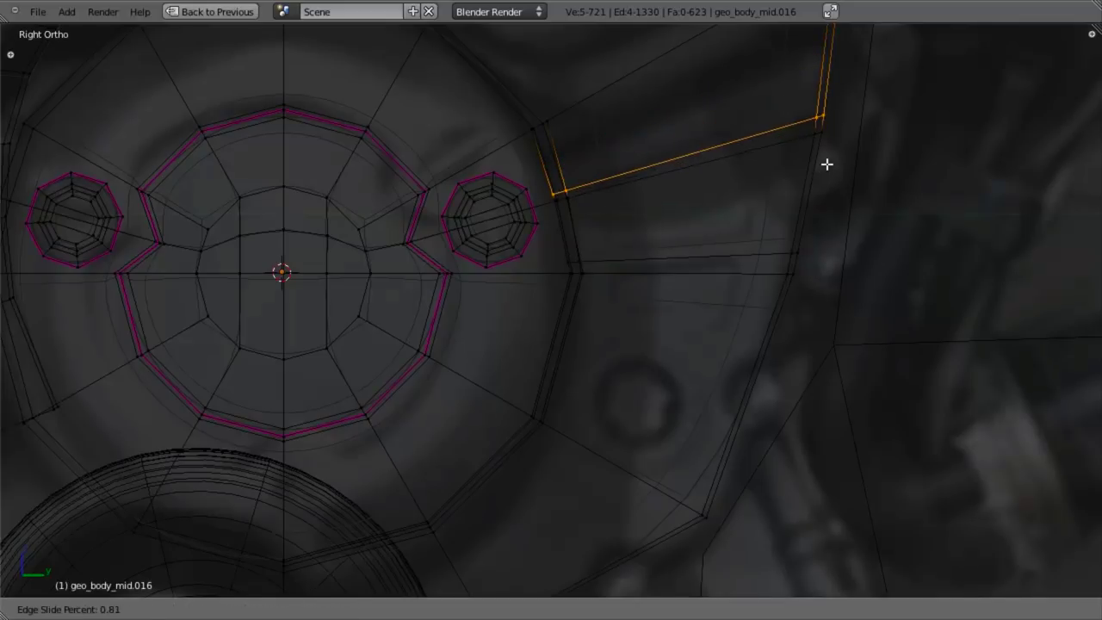
click(829, 132)
shift+middle_drag(829, 132, 804, 138)
key(g)
key(g)
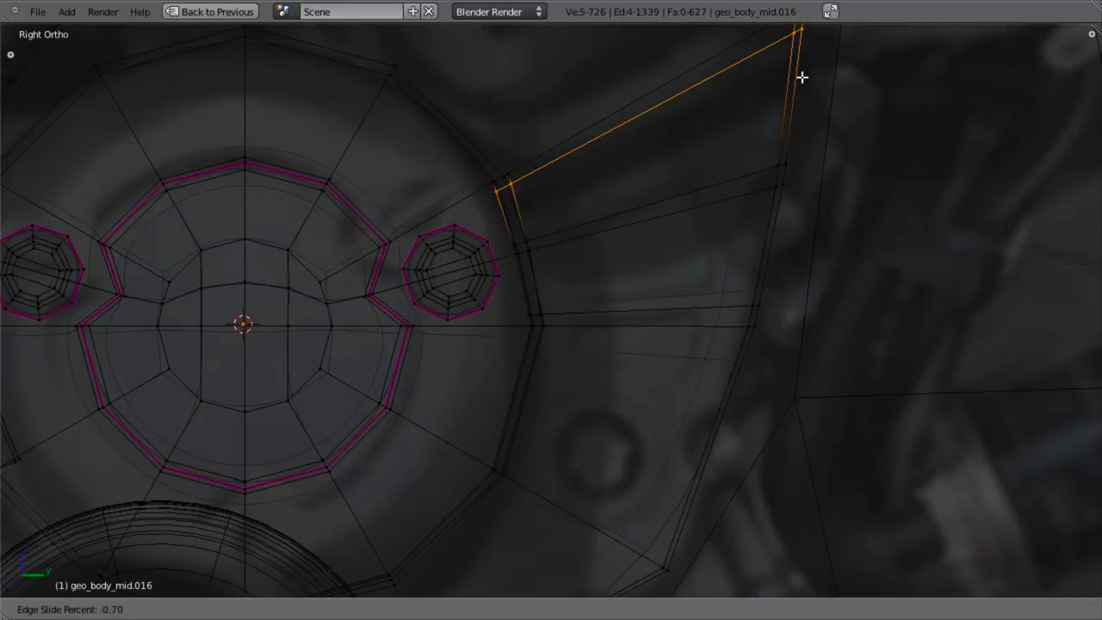
click(800, 75)
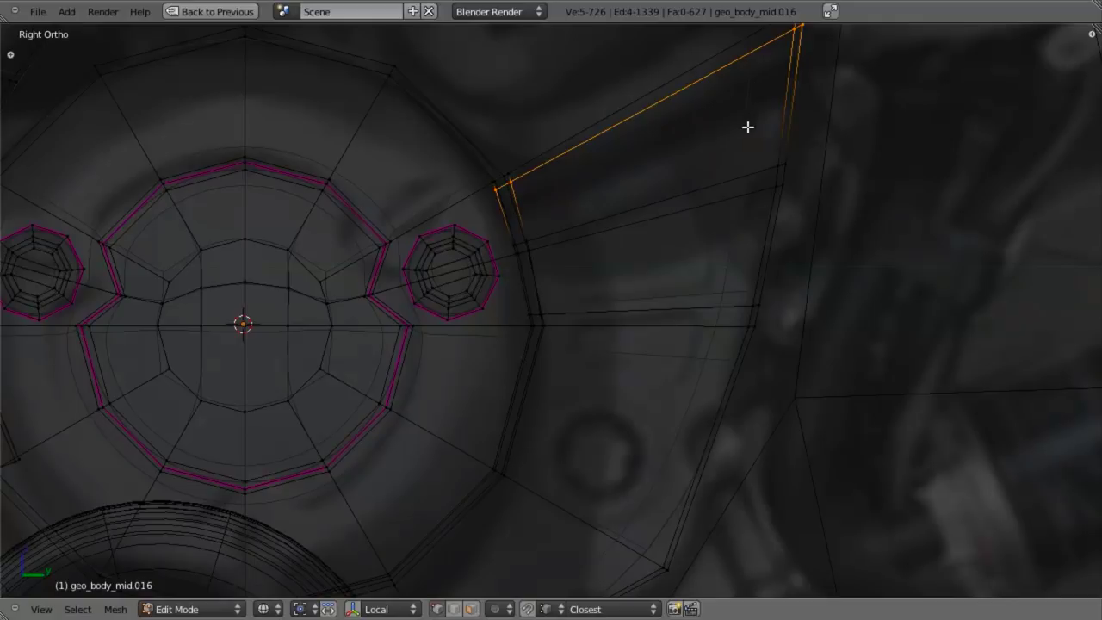
Step: Add two more lengthwise edge loops, one slid about halfway toward the strip's outer edge and one about halfway toward its inner edge
key(ctrl+r)
click(707, 192)
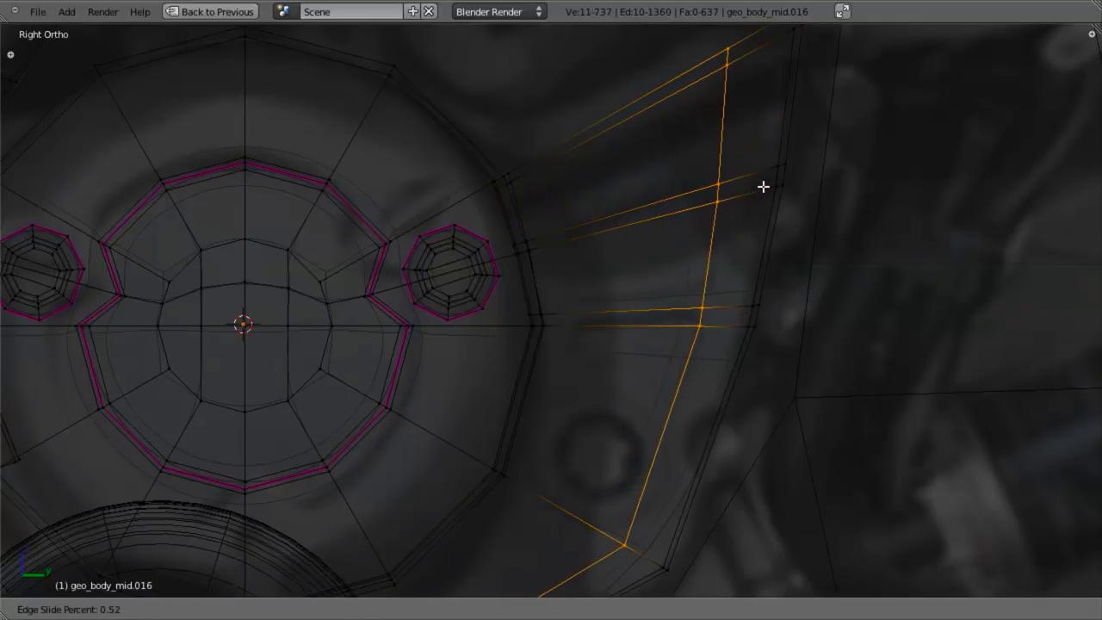
click(764, 184)
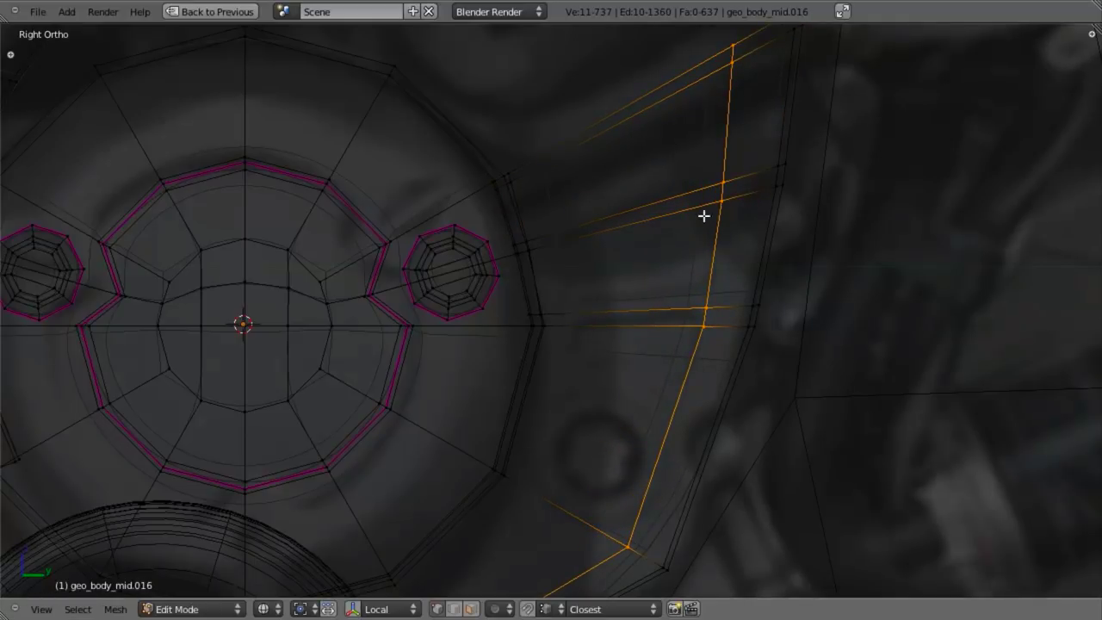
key(ctrl+r)
click(616, 287)
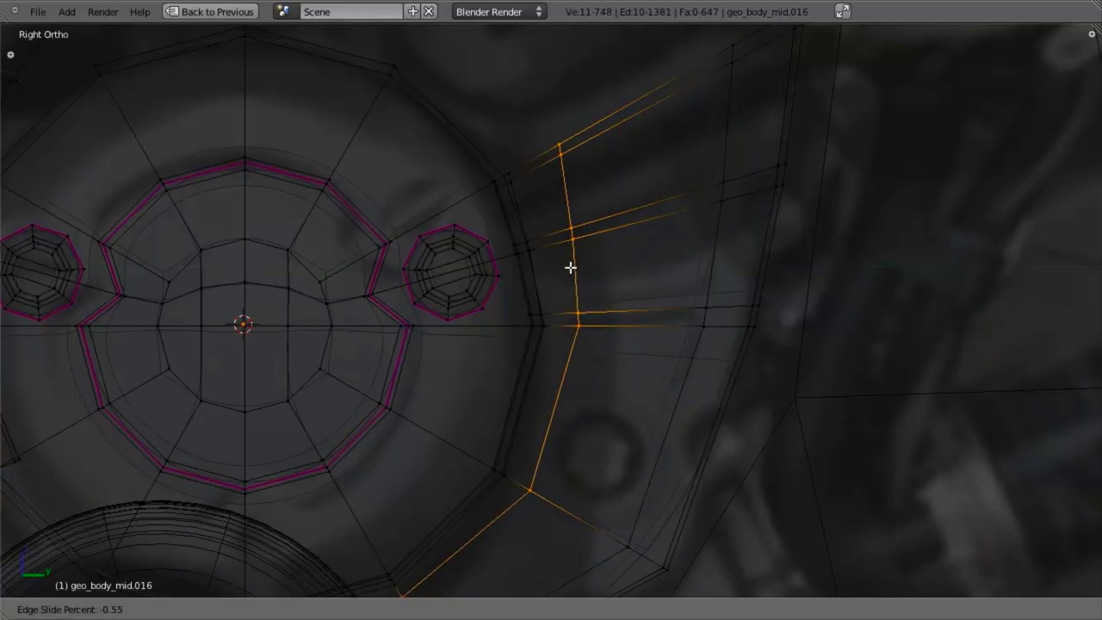
click(567, 263)
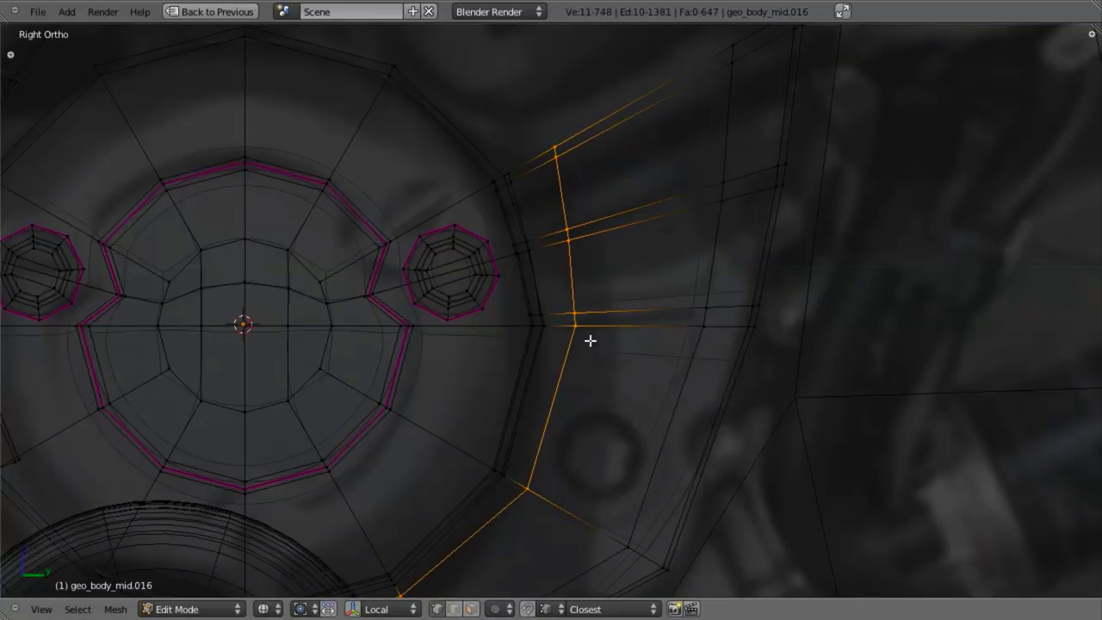
Step: Add a crosswise edge loop in the strip's lower section, slid up toward the horizontal cross edge
key(ctrl+r)
click(741, 385)
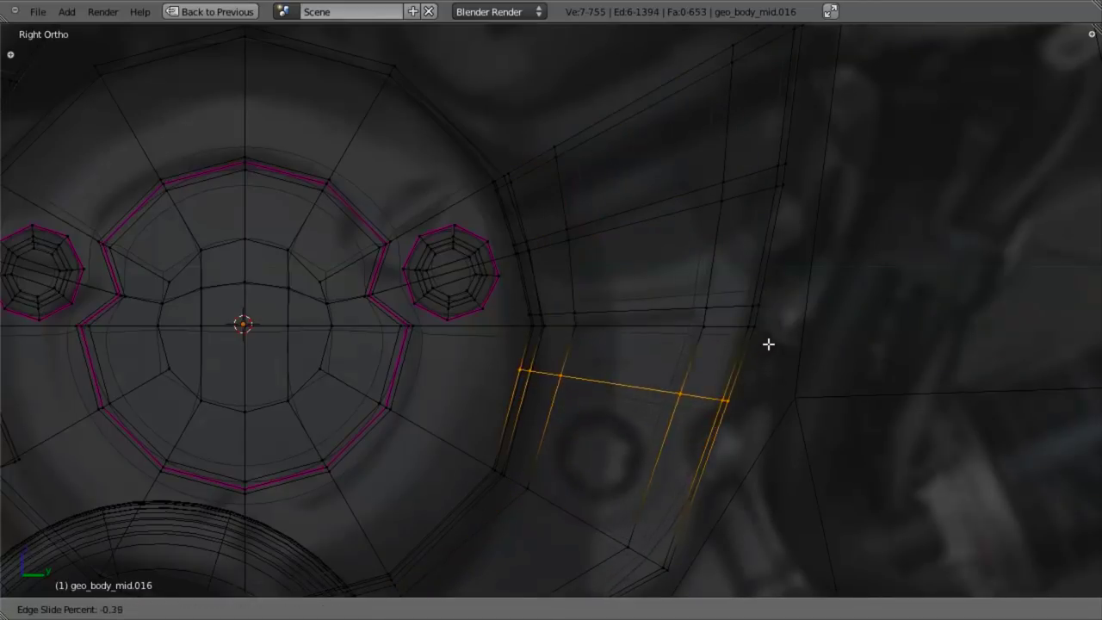
click(747, 365)
scroll(747, 365, down, 3)
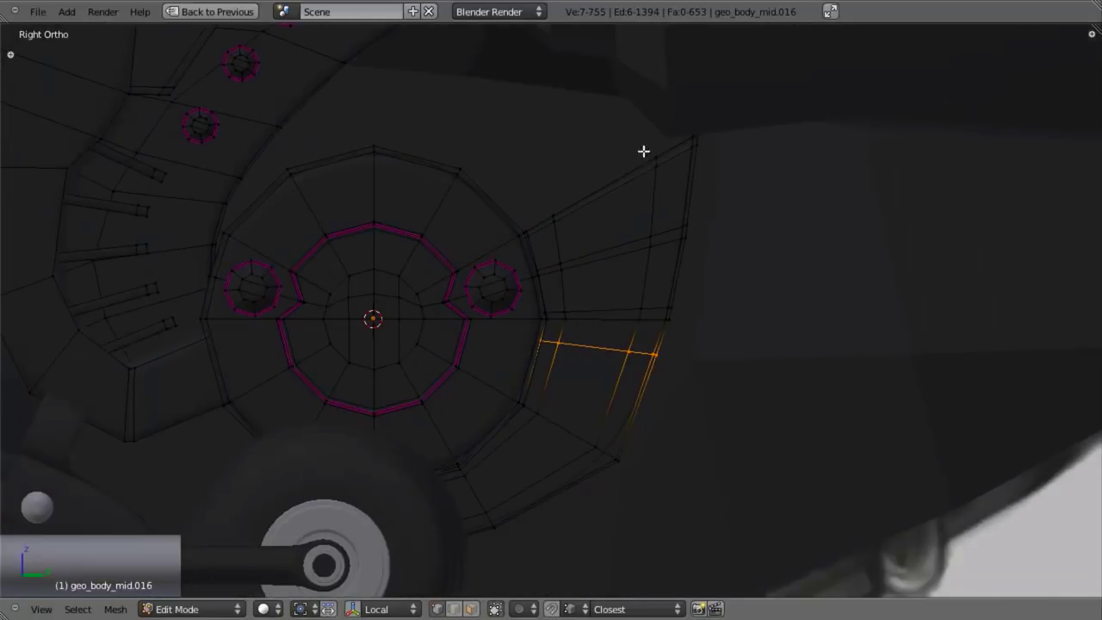
key(alt+z)
scroll(715, 428, up, 4)
scroll(614, 435, up, 1)
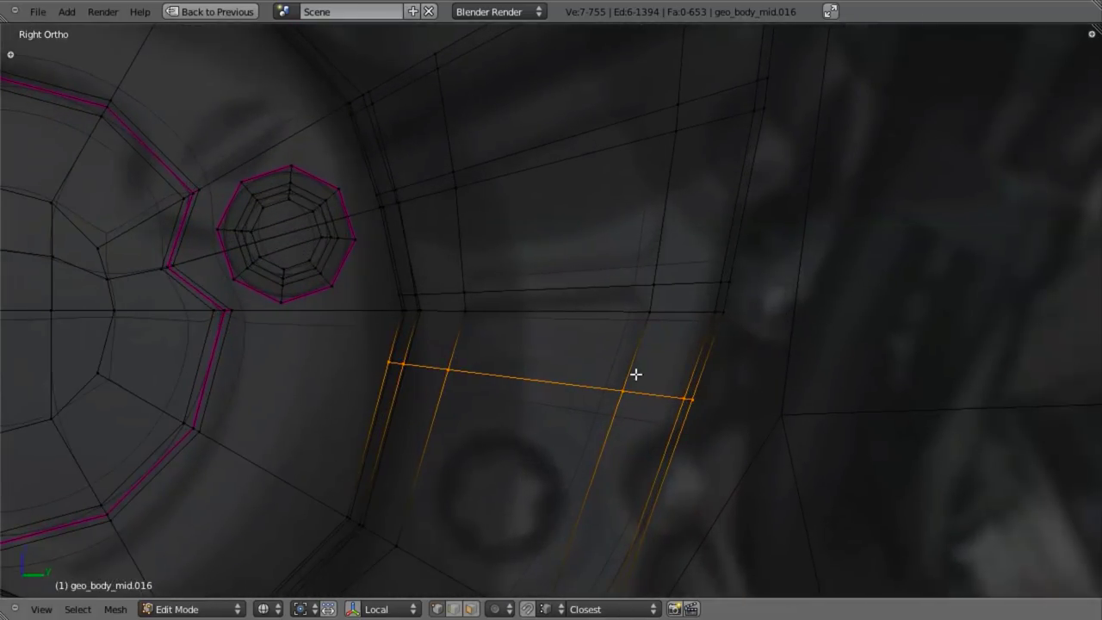
key(ctrl+r)
click(679, 482)
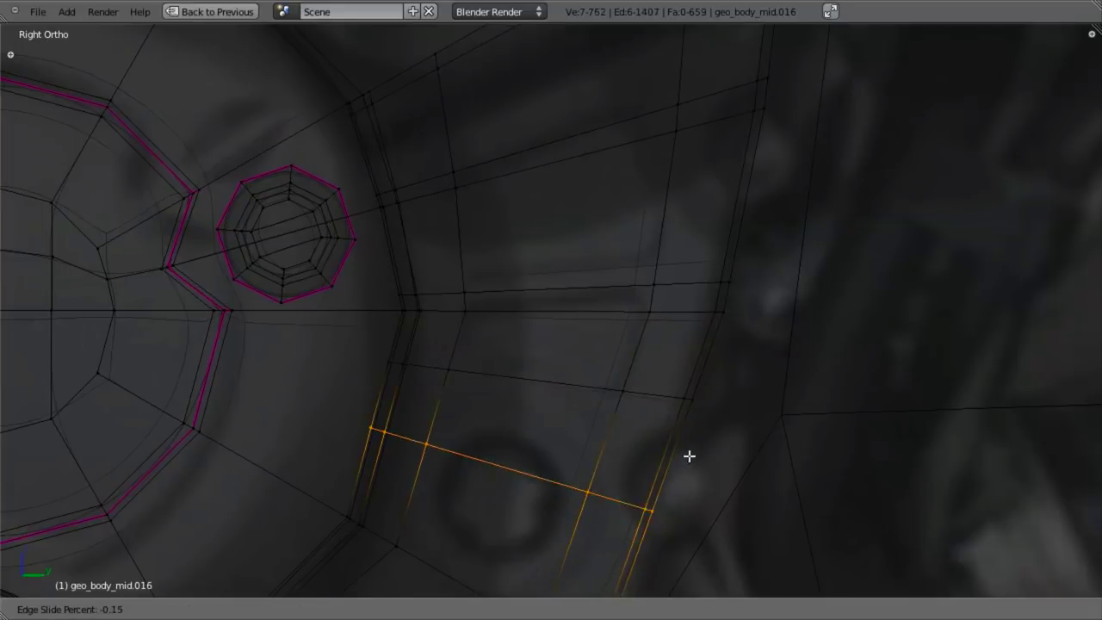
click(680, 482)
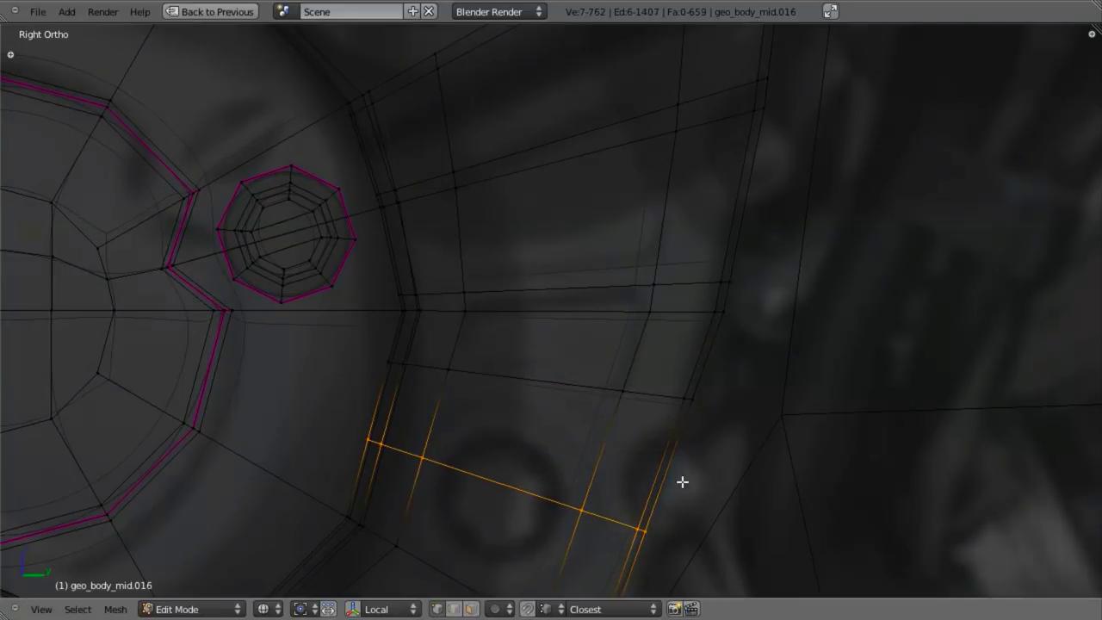
key(ctrl+z)
Step: Add two more crosswise edge loops in the lower section, one near its middle and one just below the previous loop
shift+middle_drag(698, 456, 692, 331)
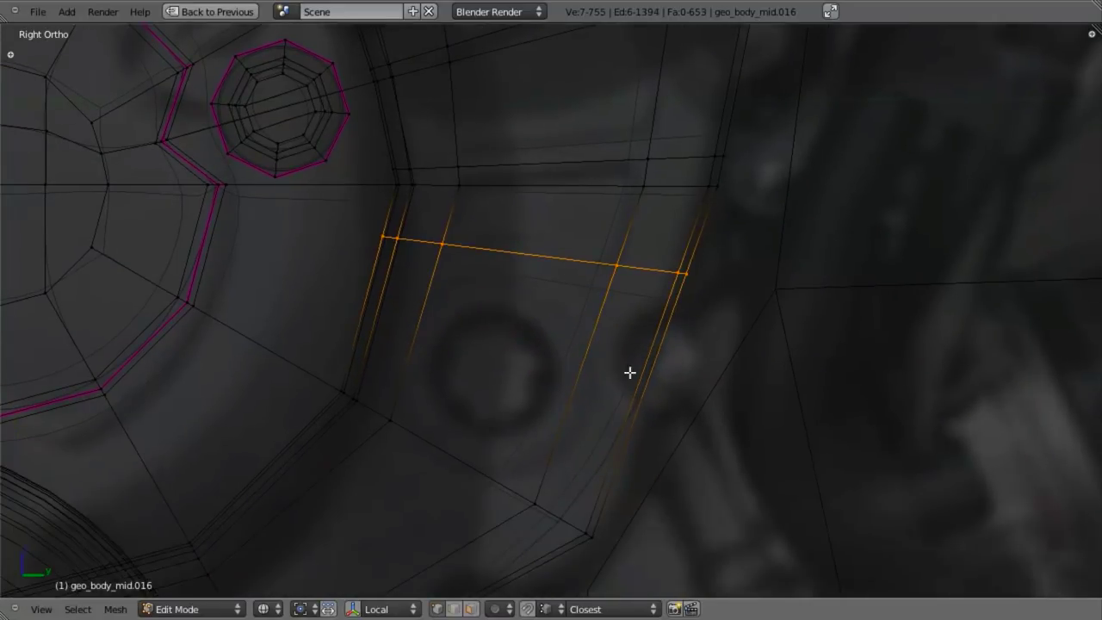
key(ctrl+r)
click(668, 329)
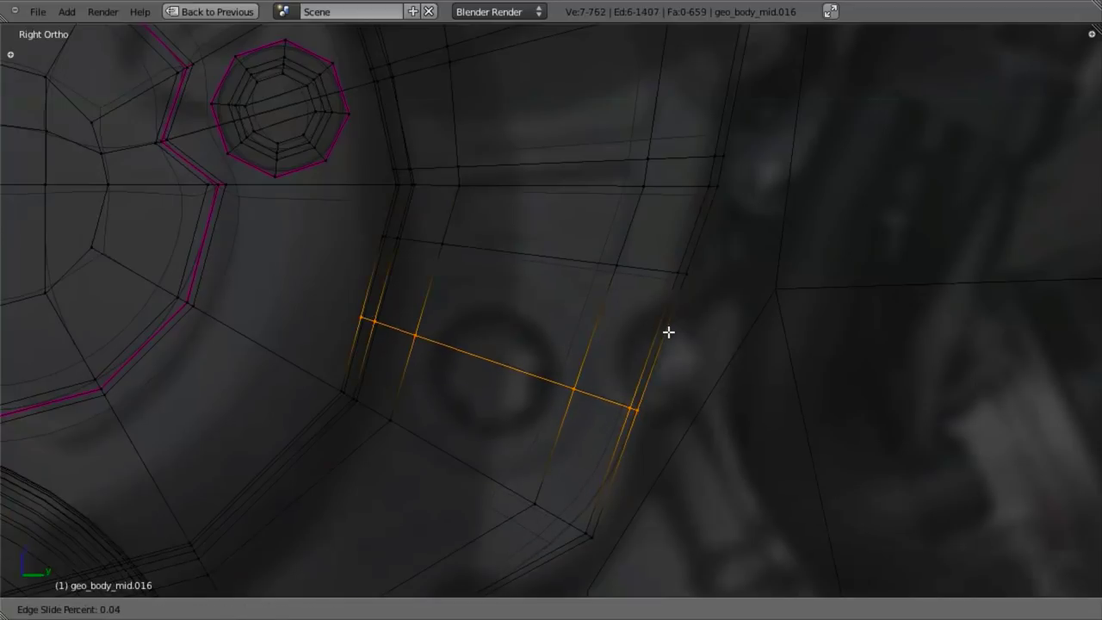
click(661, 343)
key(ctrl+r)
click(658, 348)
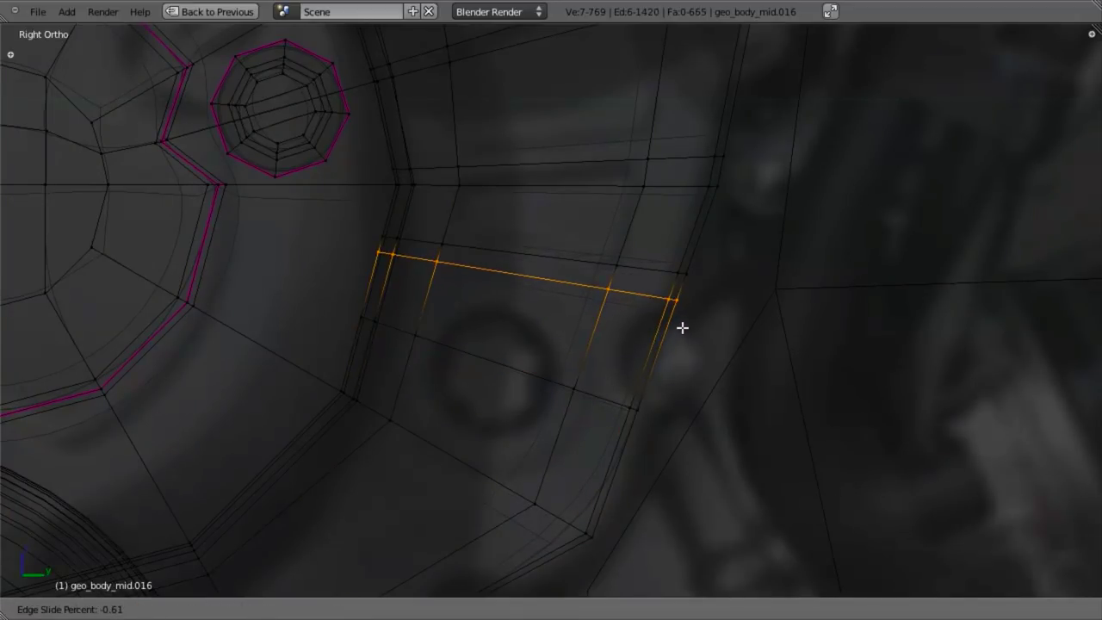
click(683, 325)
key(ctrl+r)
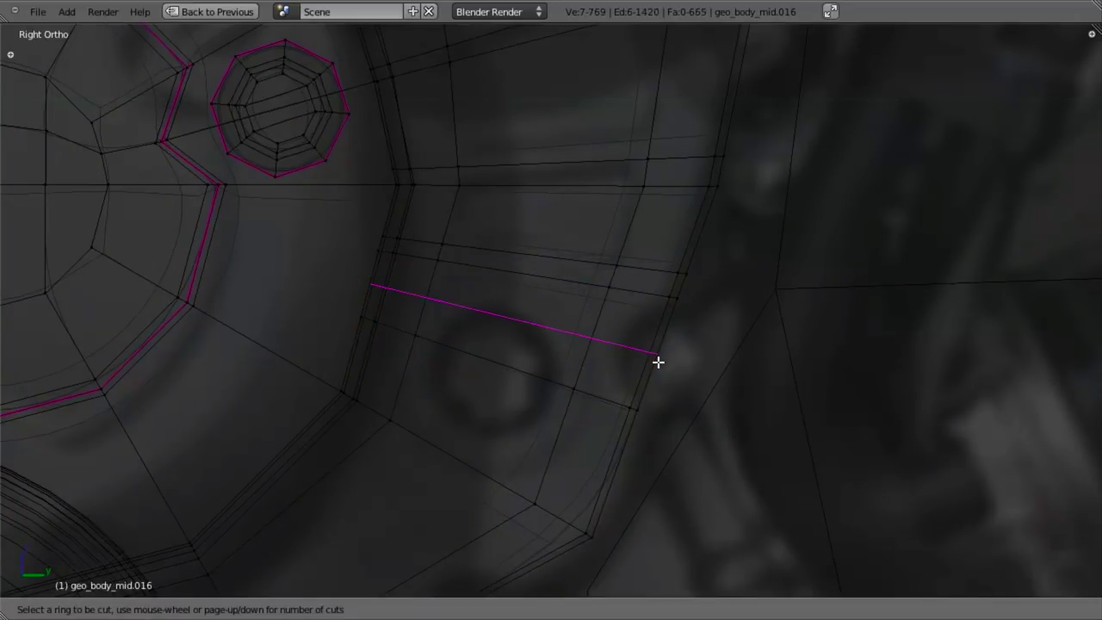
key(Escape)
Step: Extrude the strip's three large central faces inward by about 0.0091 to form recessed panels, and deselect them
scroll(656, 364, down, 3)
shift+middle_drag(616, 366, 598, 436)
scroll(602, 422, up, 3)
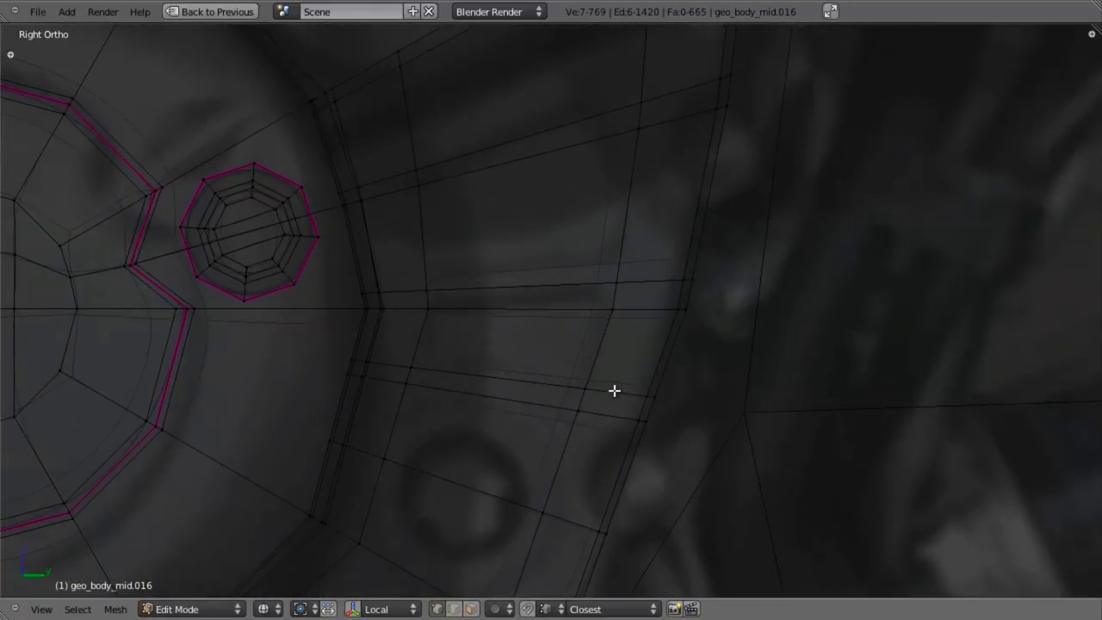
shift+middle_drag(603, 327, 599, 343)
key(ctrl+Tab)
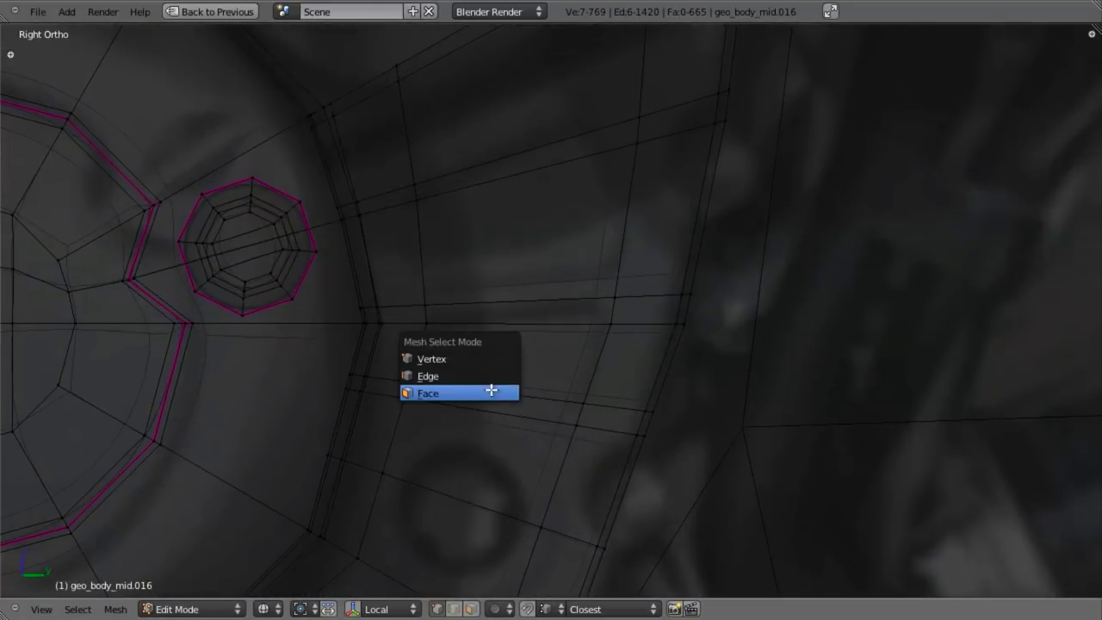
click(491, 391)
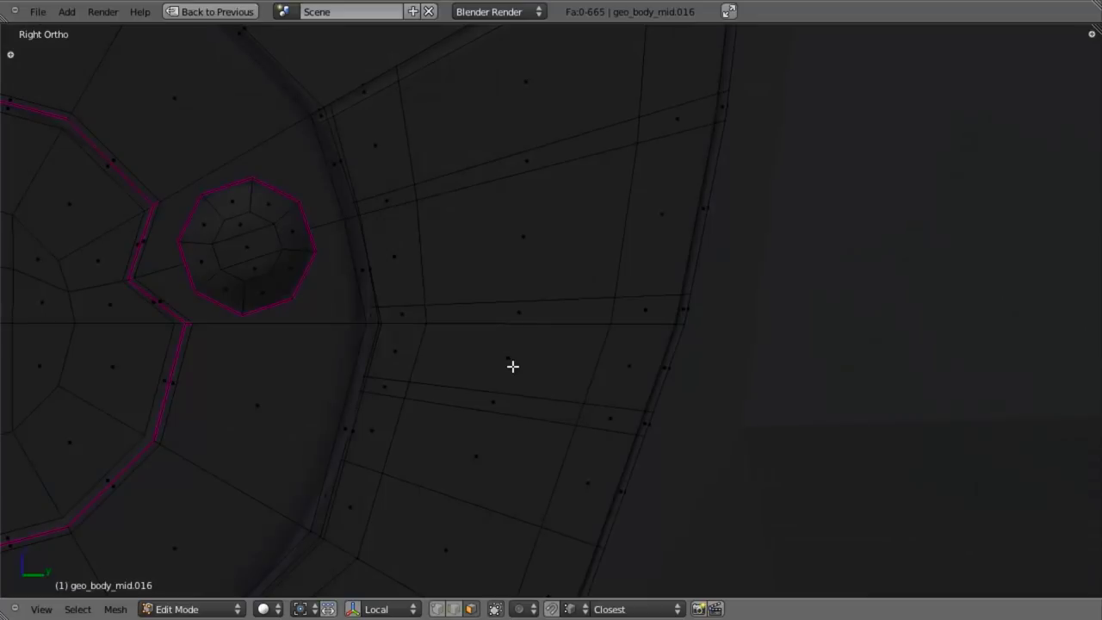
right_click(511, 366)
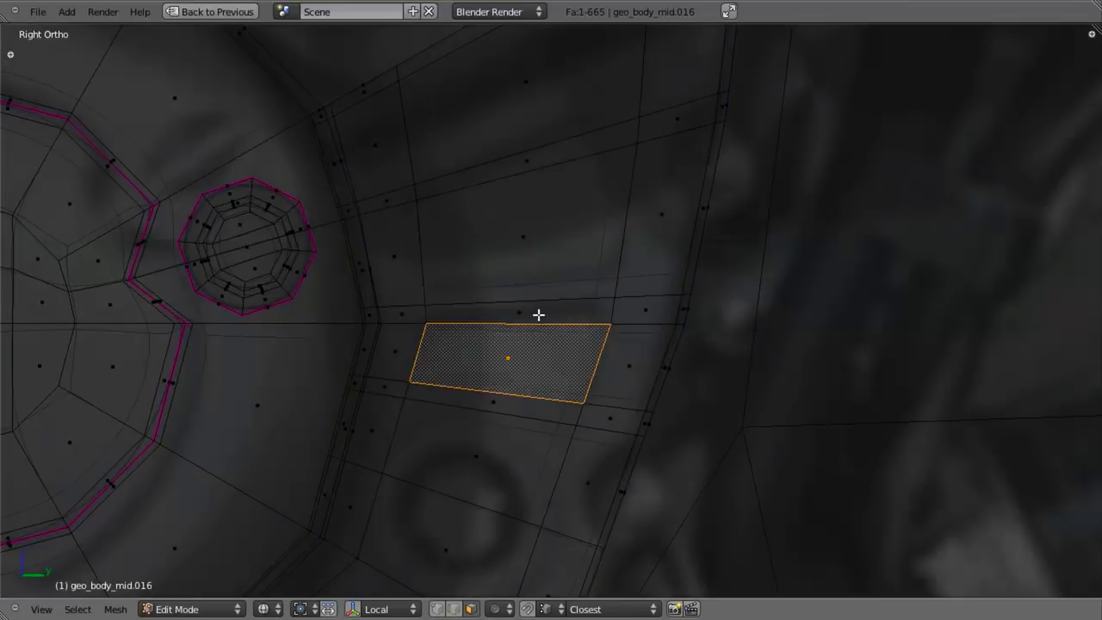
shift+right_click(523, 236)
shift+right_click(516, 76)
middle_drag(516, 76, 646, 322)
key(e)
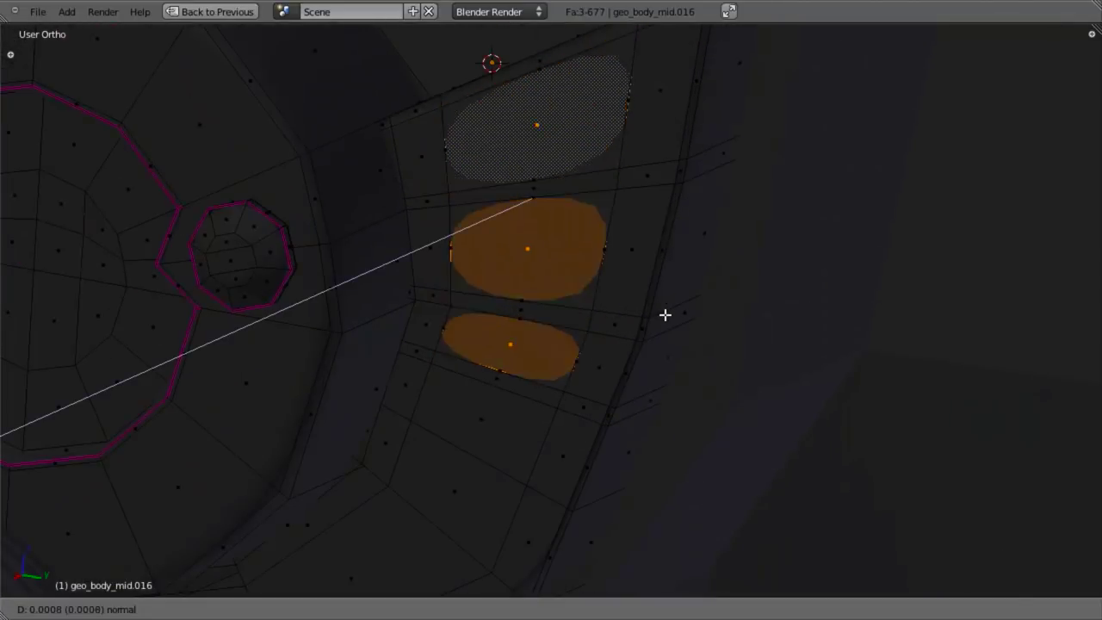
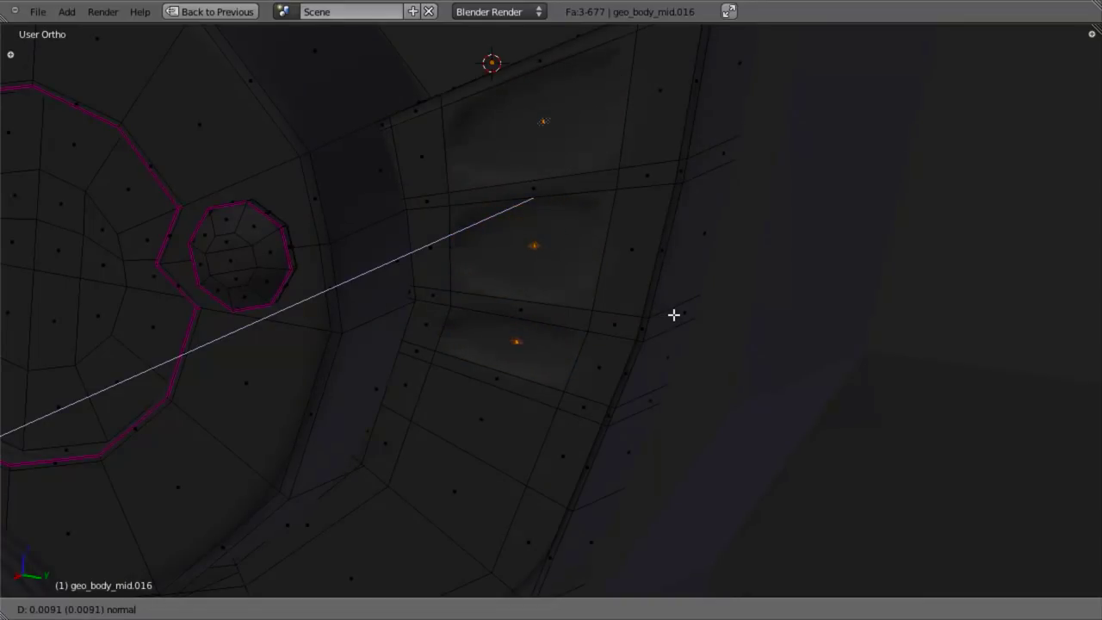
click(673, 315)
key(KP_3)
key(a)
Step: Add two lengthwise edge loops through the recessed panels, one slid close to their inner sides and one close to their outer sides
key(ctrl+r)
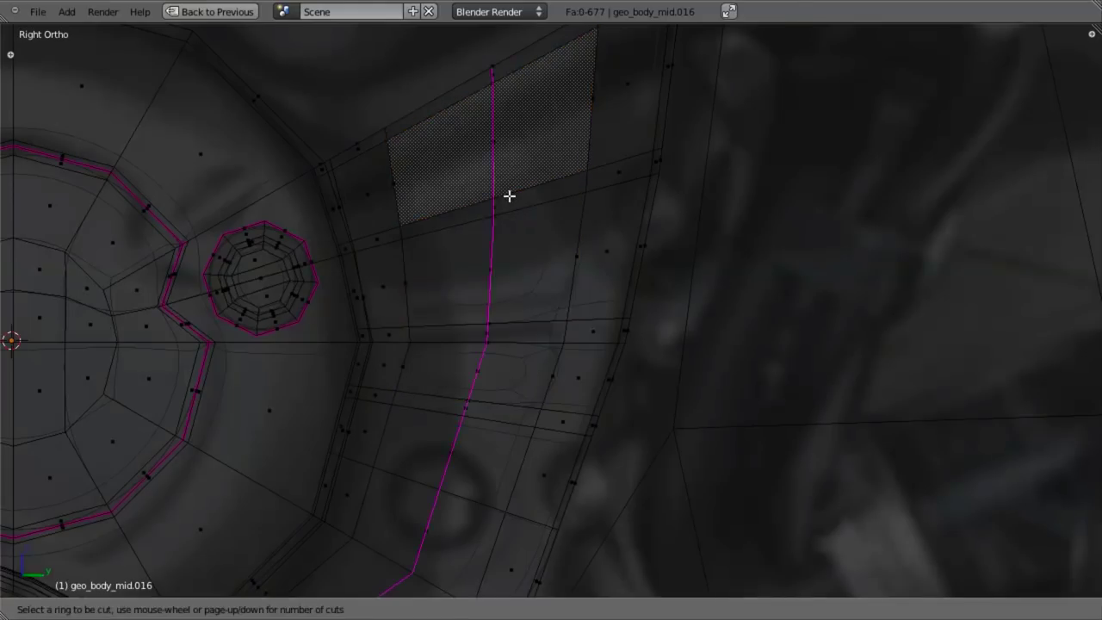
click(509, 196)
click(437, 201)
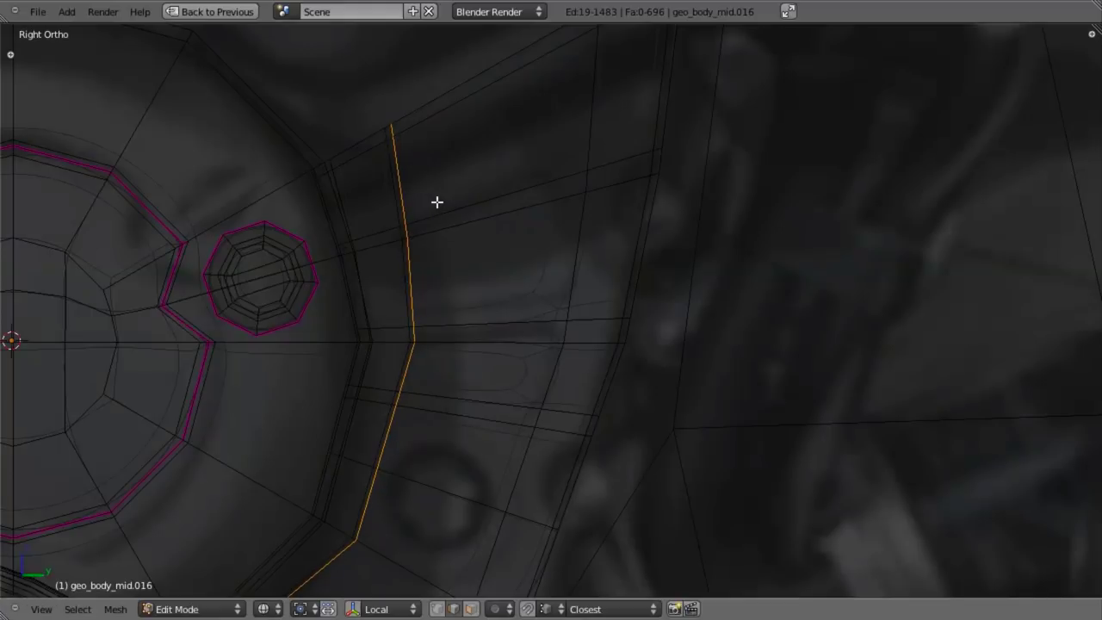
key(ctrl+r)
click(482, 202)
click(548, 189)
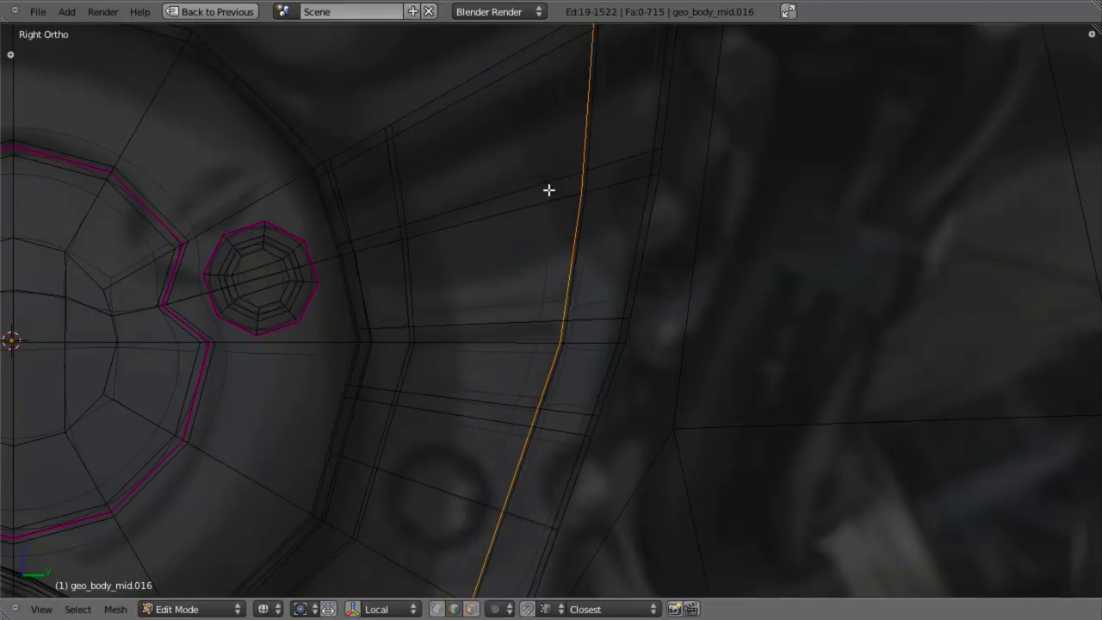
Step: Examine the three recessed panels and their edges in shaded view from an angle
key(z)
key(Tab)
scroll(585, 384, down, 4)
middle_drag(585, 385, 636, 336)
key(Tab)
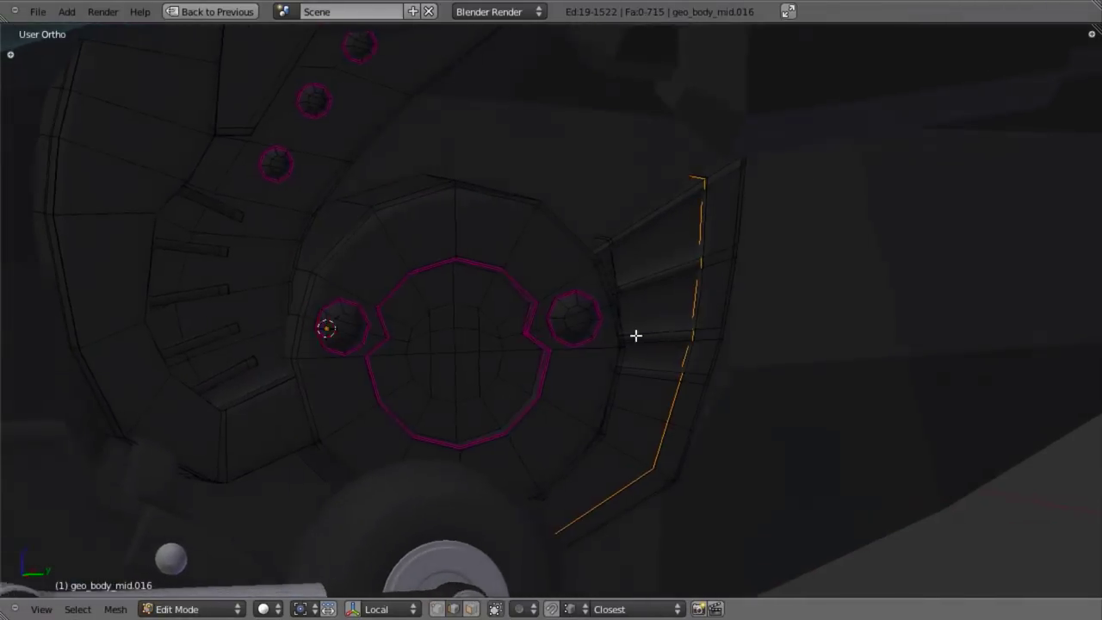
scroll(635, 336, up, 4)
key(KP_3)
key(z)
shift+middle_drag(787, 362, 439, 259)
key(z)
scroll(487, 352, up, 2)
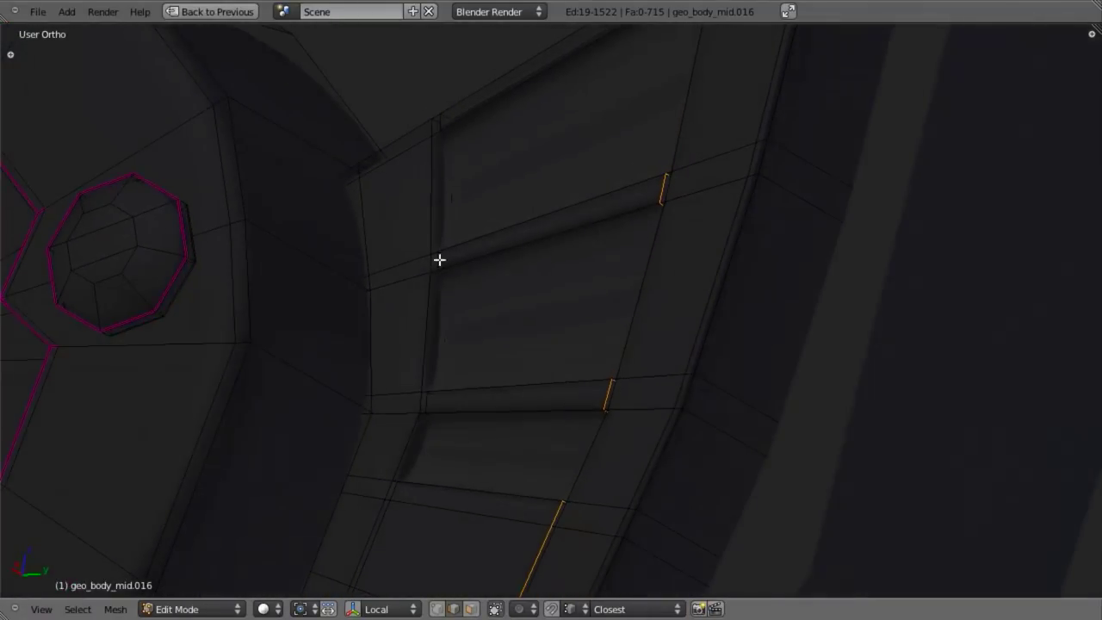
Step: Switch to edge selection and select the floor outline of the middle recessed panel
key(ctrl+Tab)
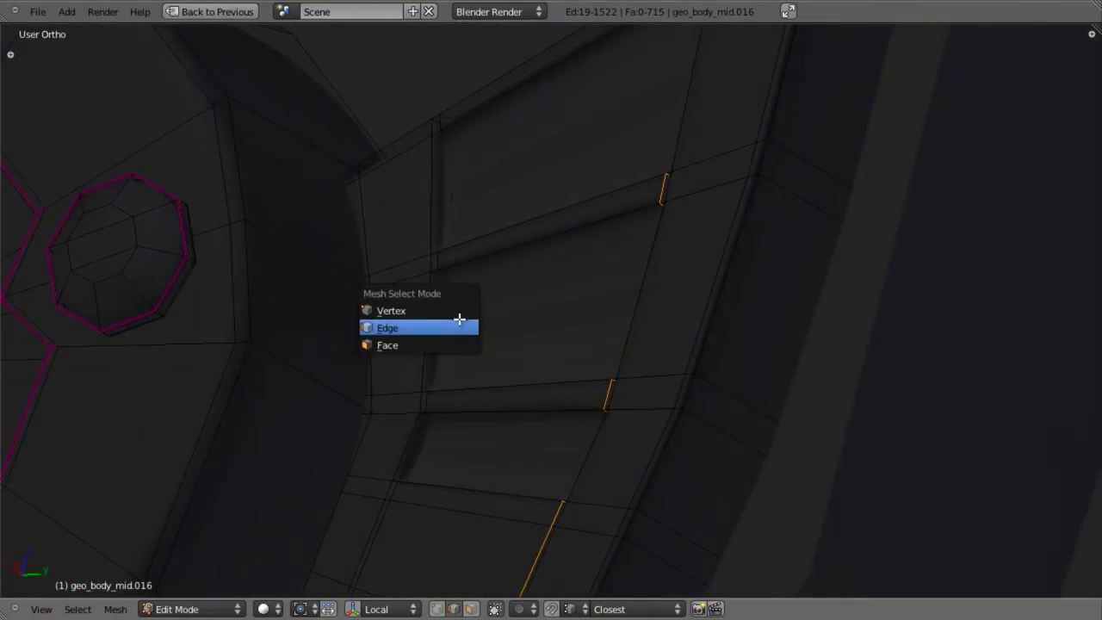
click(458, 321)
scroll(467, 325, up, 4)
key(z)
key(a)
right_click(325, 274)
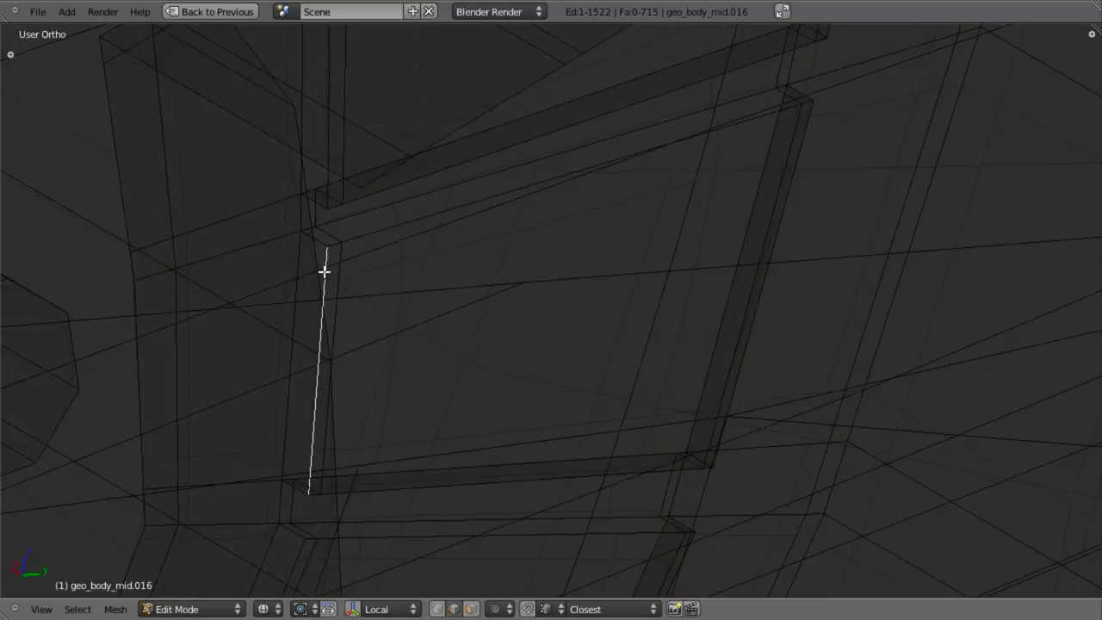
ctrl+right_click(364, 232)
shift+right_click(403, 492)
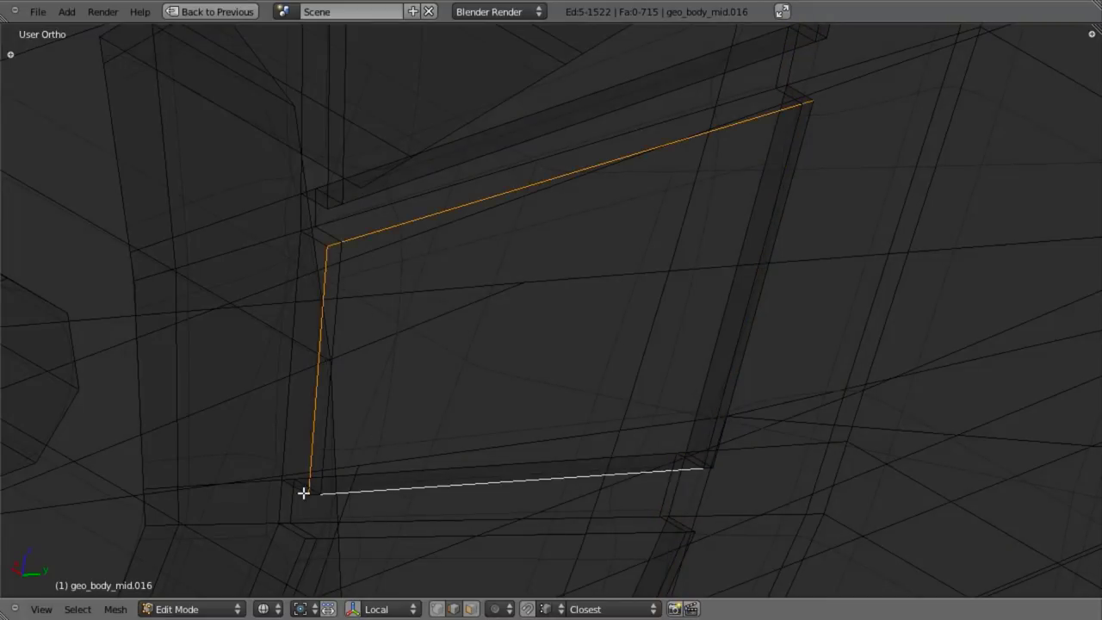
shift+right_click(371, 493)
shift+right_click(365, 491)
shift+right_click(312, 493)
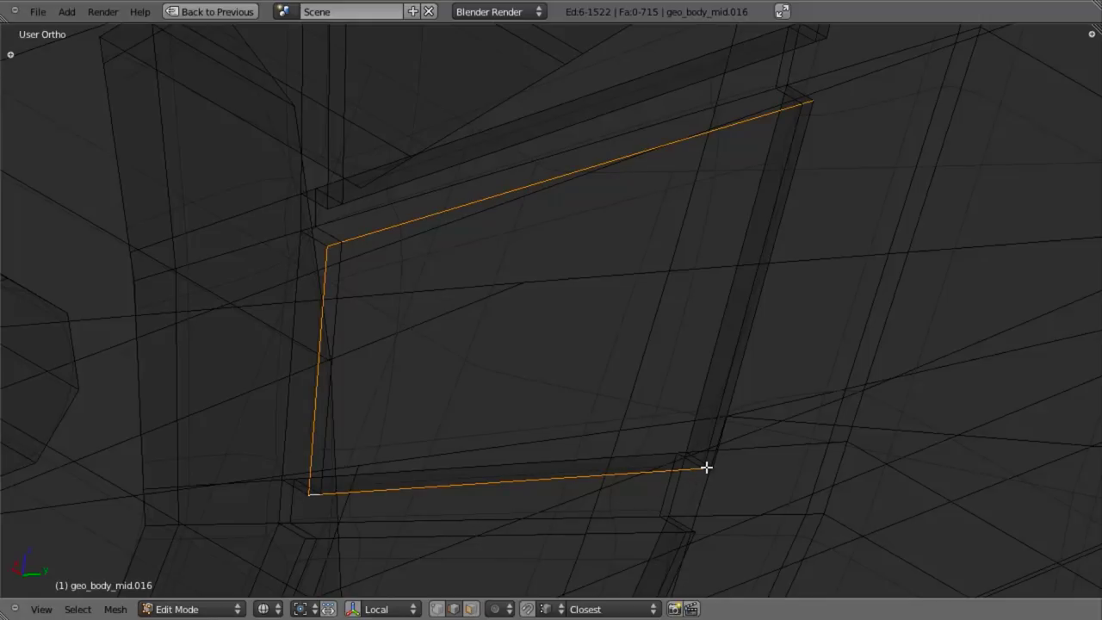
middle_drag(715, 391, 752, 401)
shift+right_click(779, 350)
Step: Add the floor outline of the uppermost recessed panel to the edge selection, including its short corner segments
shift+middle_drag(696, 235, 690, 408)
shift+right_click(841, 179)
shift+right_click(815, 218)
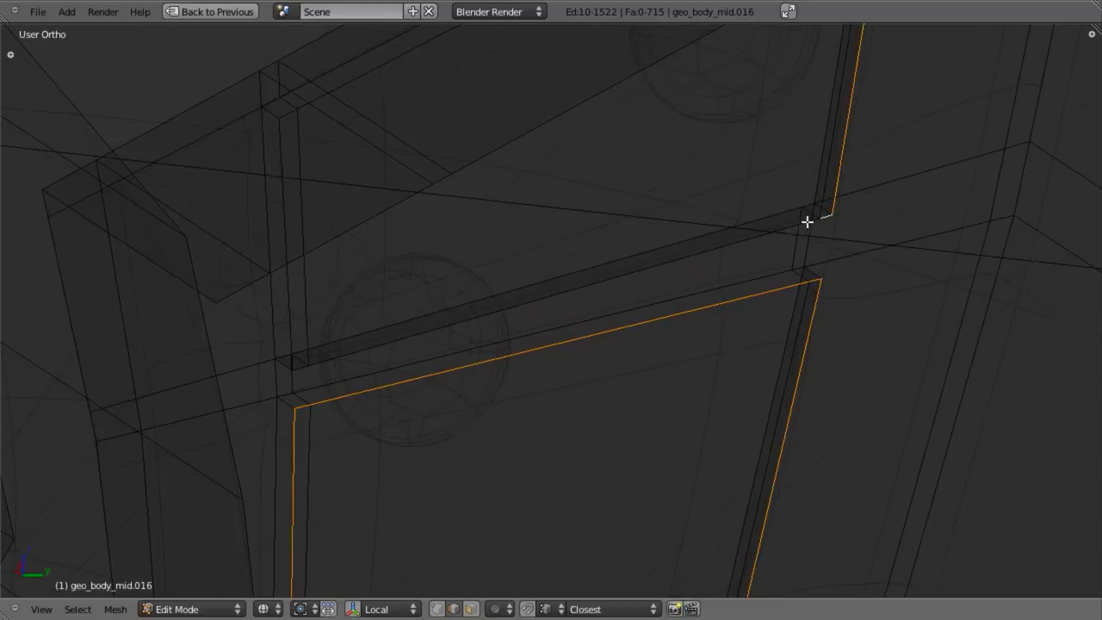
shift+right_click(700, 256)
shift+right_click(292, 312)
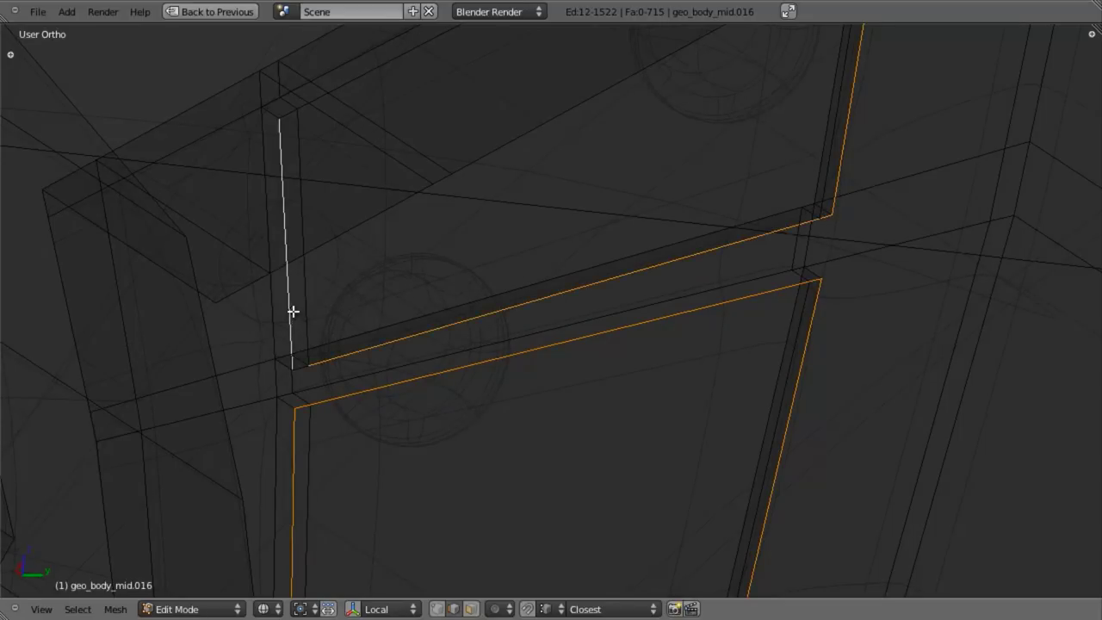
shift+right_click(298, 370)
shift+middle_drag(366, 292, 361, 339)
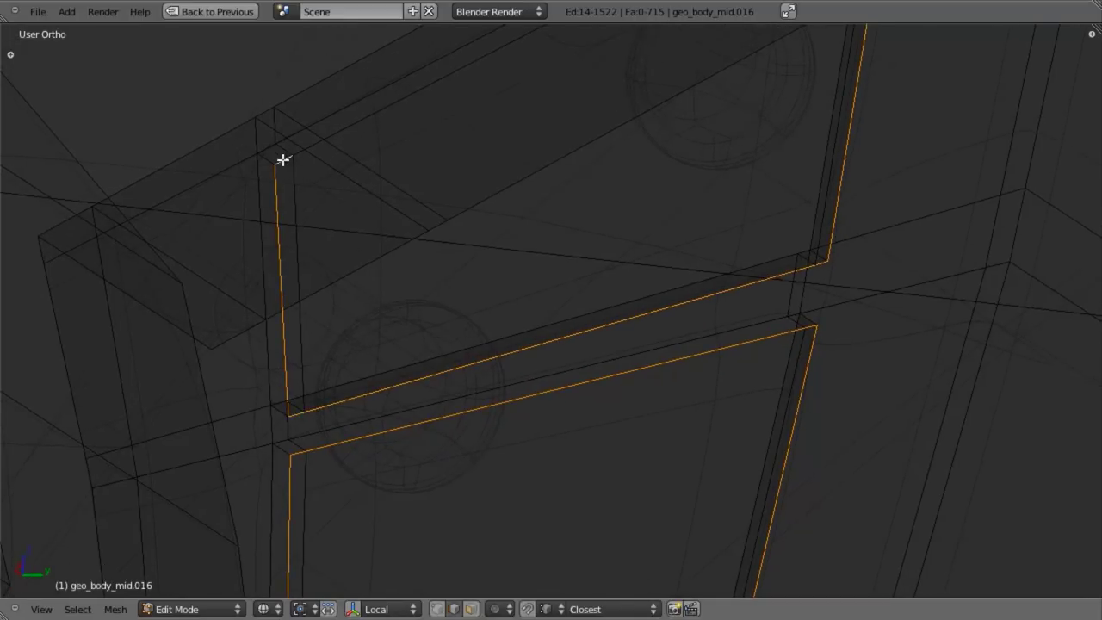
shift+right_click(362, 115)
shift+middle_drag(619, 91, 476, 265)
shift+middle_drag(727, 96, 733, 80)
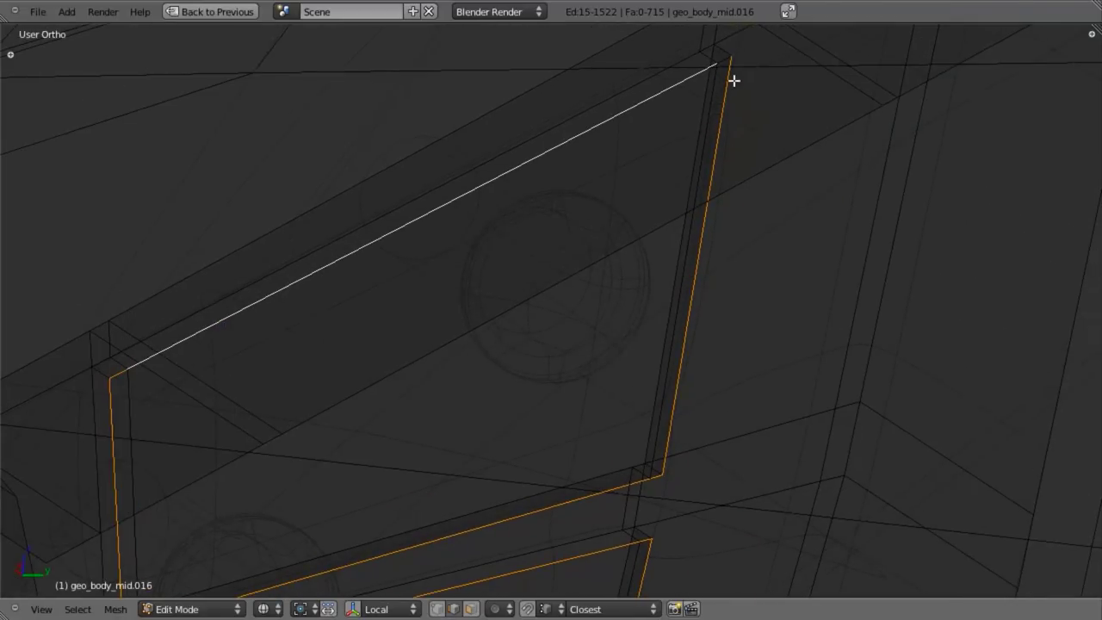
shift+right_click(724, 60)
Step: Add the floor outline of the lowest recessed panel to the edge selection
scroll(680, 189, down, 7)
shift+middle_drag(642, 251, 668, 96)
scroll(580, 302, up, 5)
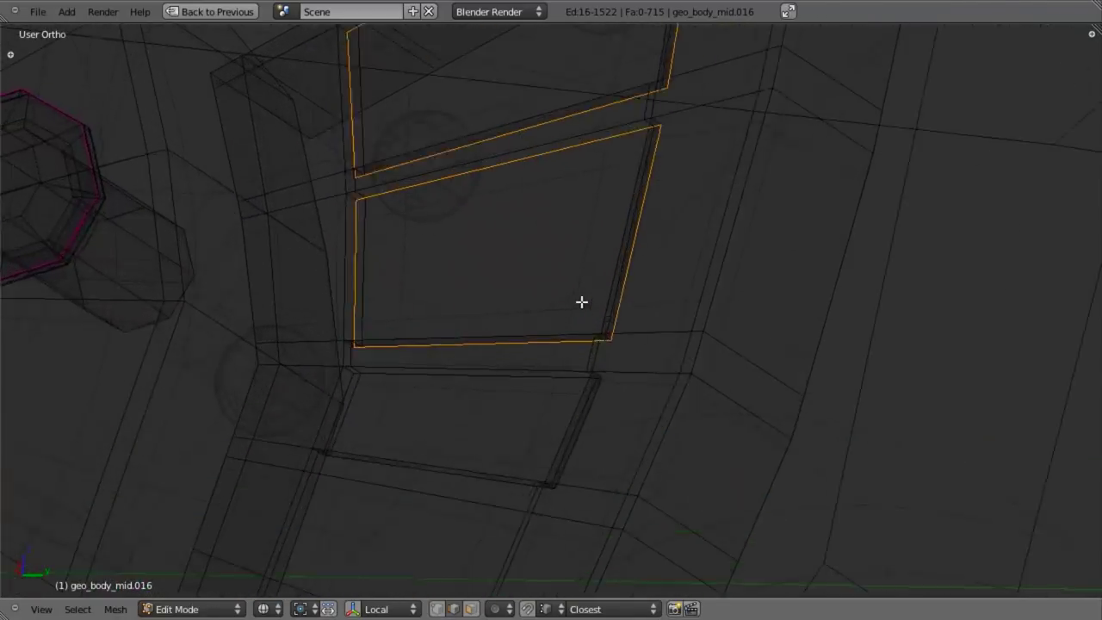
shift+middle_drag(506, 365, 595, 275)
scroll(595, 274, up, 4)
shift+right_click(257, 270)
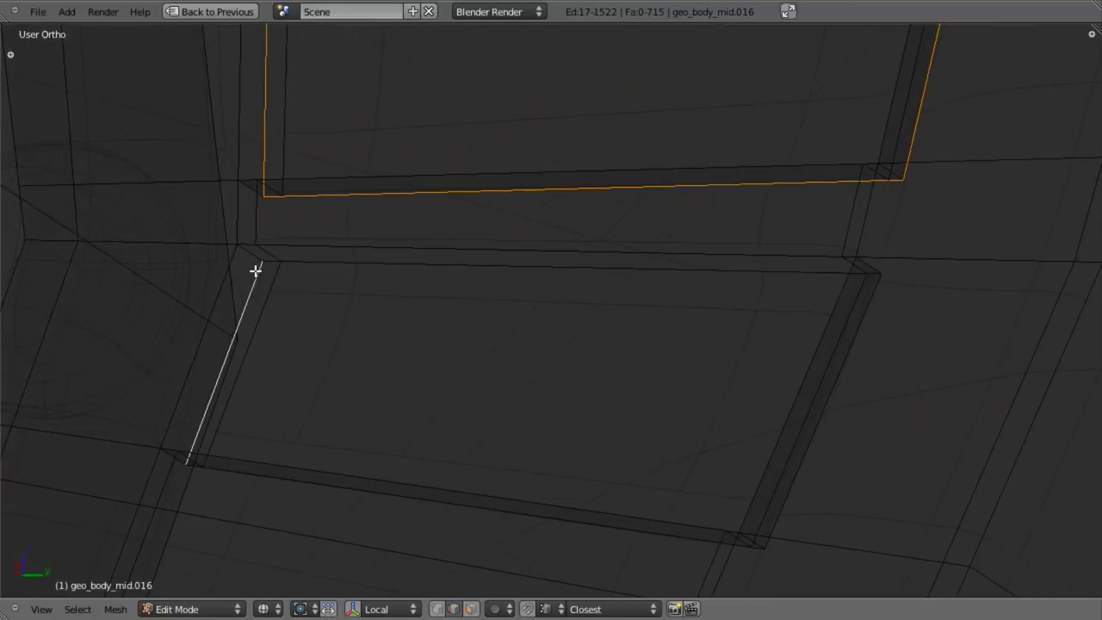
shift+right_click(275, 261)
shift+right_click(291, 262)
shift+right_click(185, 461)
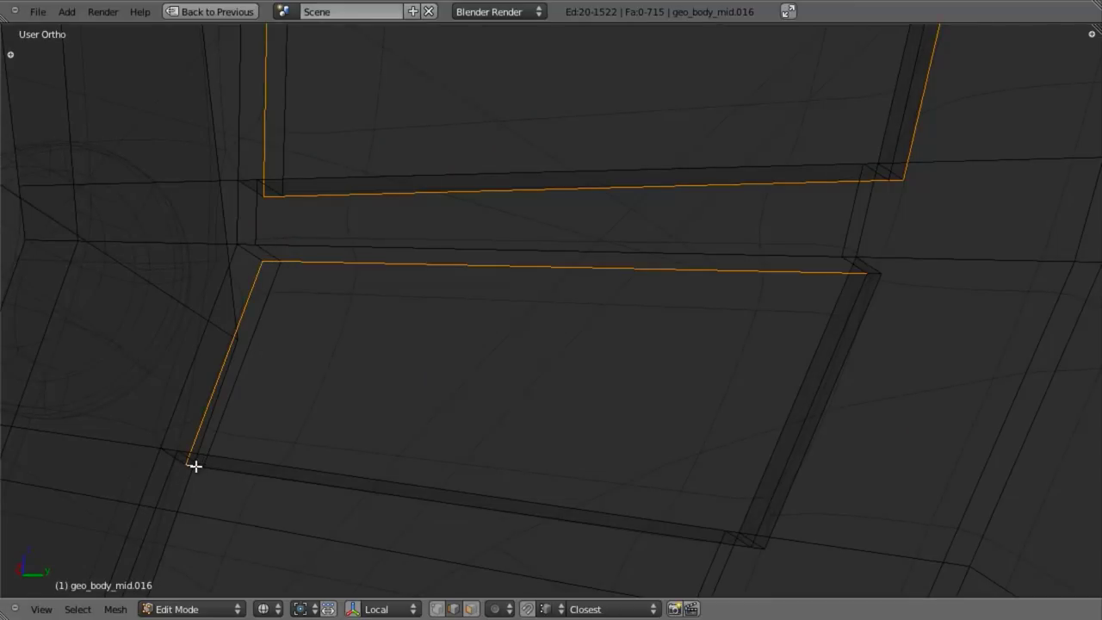
shift+right_click(247, 476)
shift+right_click(767, 557)
shift+right_click(796, 481)
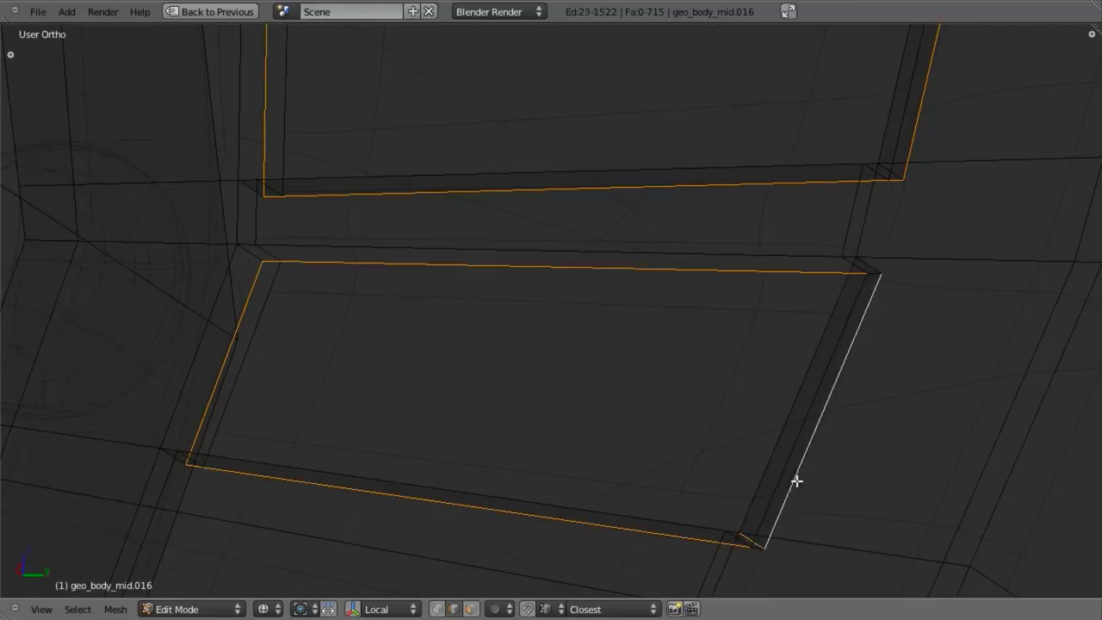
shift+right_click(758, 551)
Step: Add the remaining short corner edges of the lowest recessed panel to the edge selection
shift+right_click(237, 254)
shift+right_click(239, 253)
shift+right_click(221, 270)
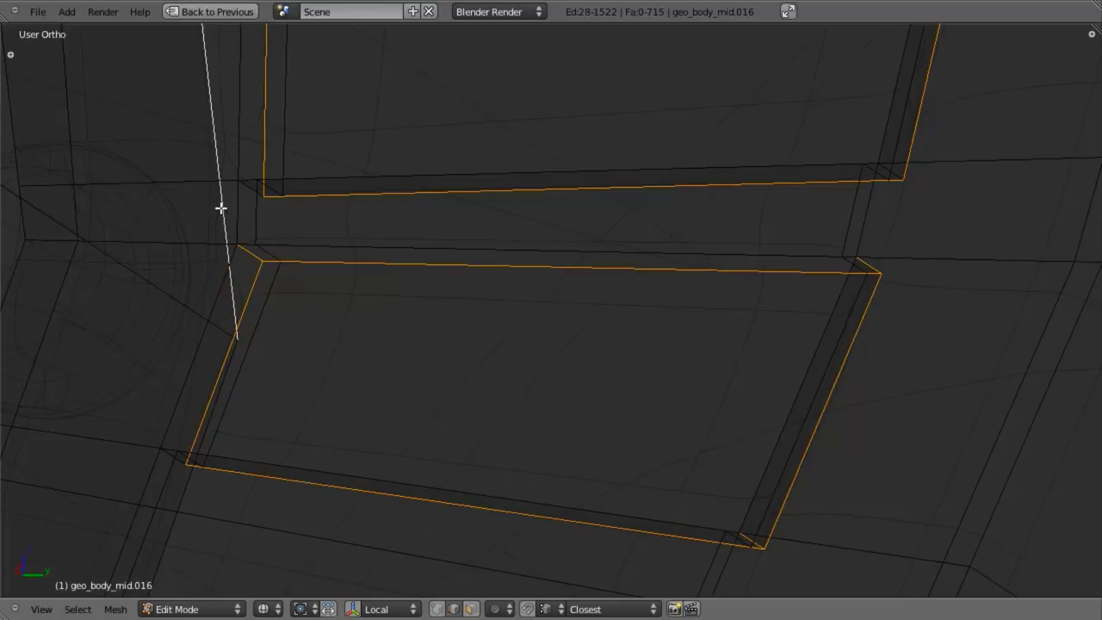
shift+right_click(211, 135)
Step: Add the short corner edges of the middle and uppermost recessed panels to the edge selection
shift+middle_drag(333, 226, 317, 337)
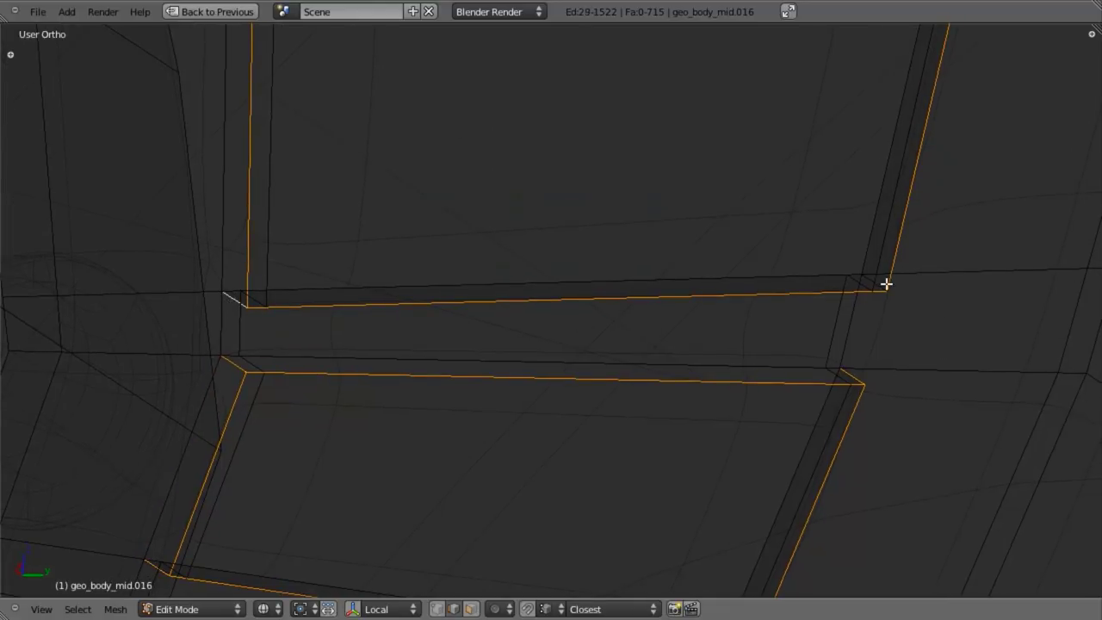
middle_drag(884, 285, 202, 262)
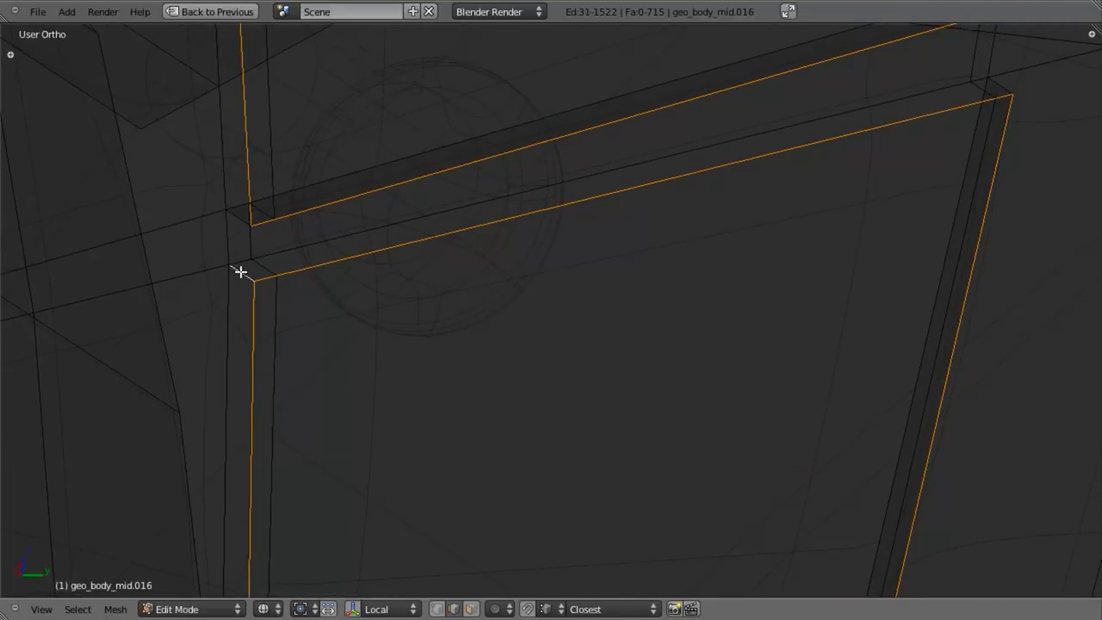
shift+middle_drag(1001, 112, 973, 270)
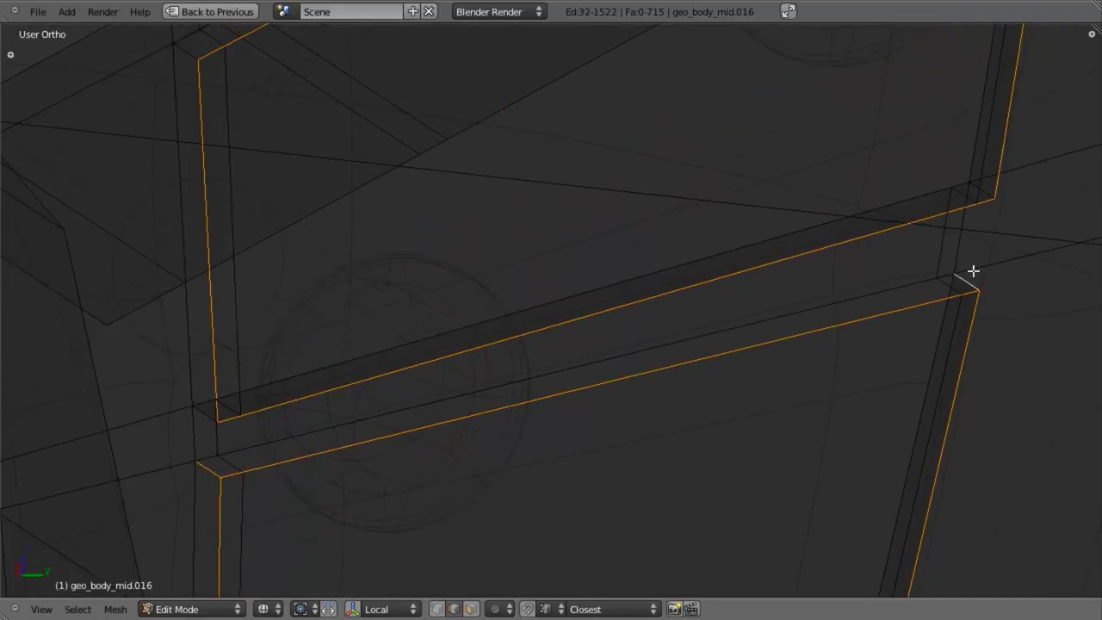
shift+right_click(988, 188)
shift+right_click(1060, 163)
shift+middle_drag(263, 148, 287, 299)
shift+right_click(213, 202)
shift+middle_drag(668, 299, 666, 376)
shift+middle_drag(1044, 47, 805, 377)
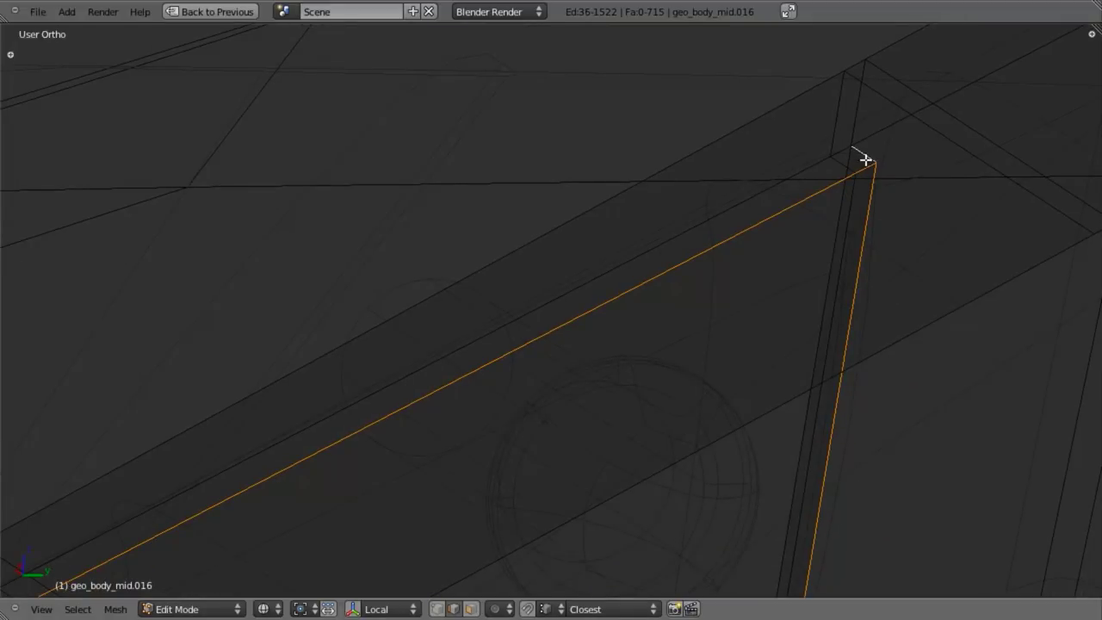
Step: Crease the selected floor and corner edges of the recessed panels by 0.5 and check the smoothed result
scroll(865, 160, down, 7)
middle_drag(617, 305, 627, 390)
key(z)
shift+middle_drag(595, 439, 620, 350)
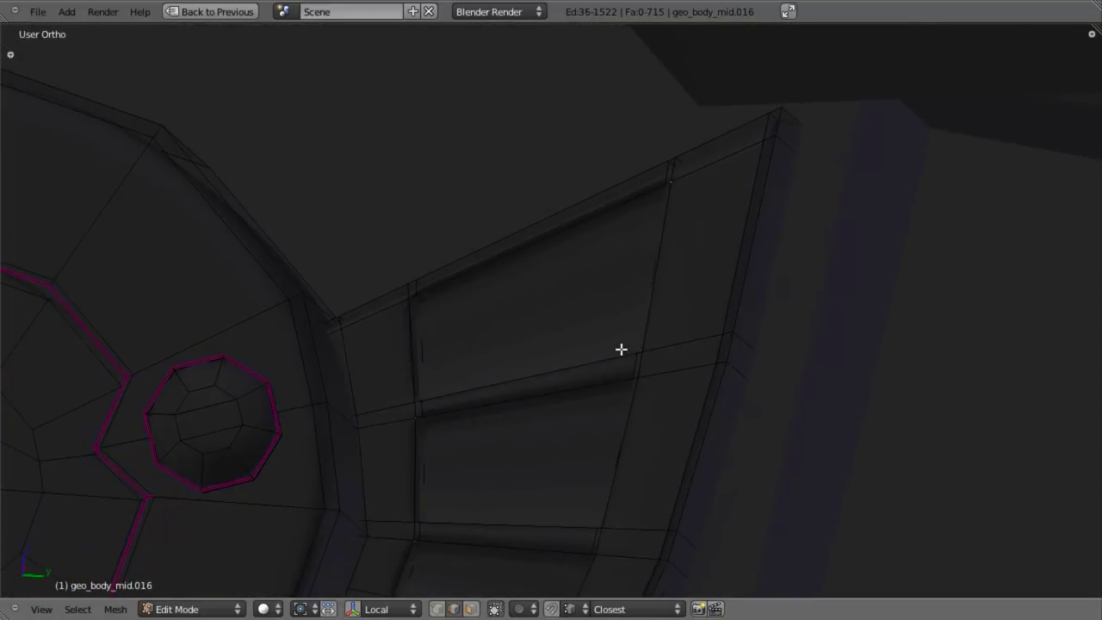
key(shift+e)
text(.)
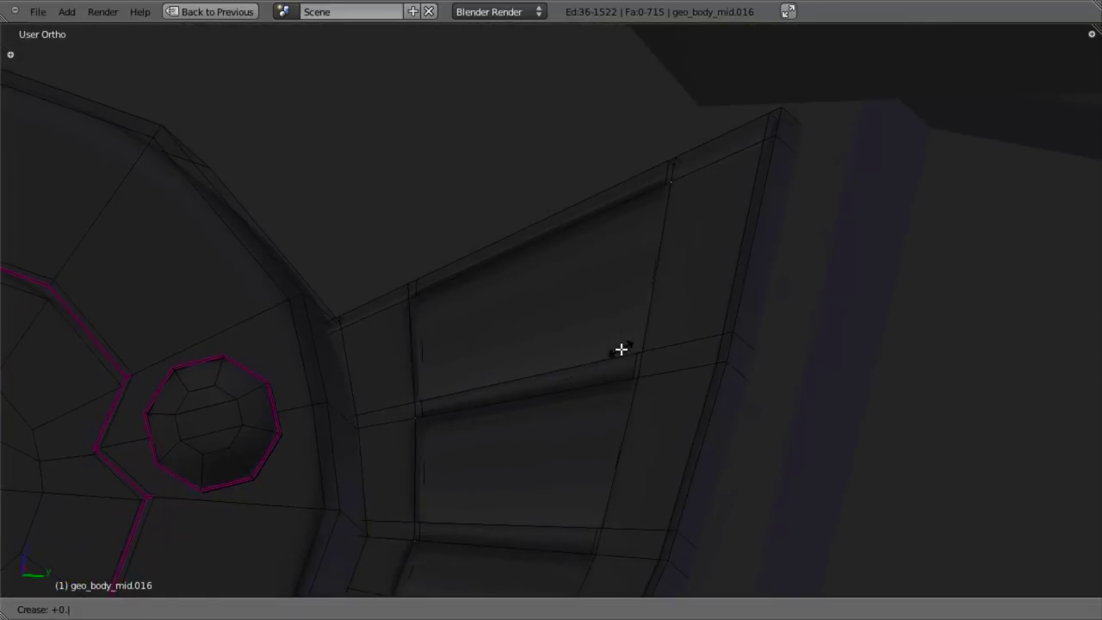
text(5)
key(Return)
key(Tab)
scroll(621, 348, down, 4)
shift+middle_drag(612, 374, 612, 339)
scroll(610, 337, up, 4)
key(Tab)
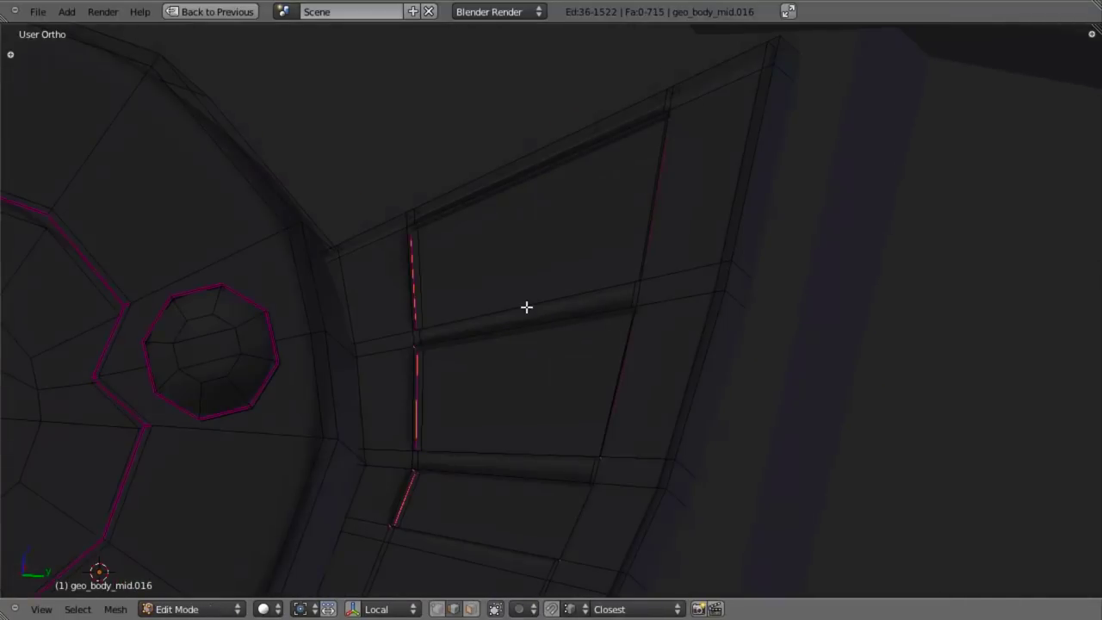
Step: Clear the selection and select the four outer rim edges of the middle recessed panel
middle_drag(527, 307, 539, 341)
key(a)
key(KP_3)
key(ctrl+Tab)
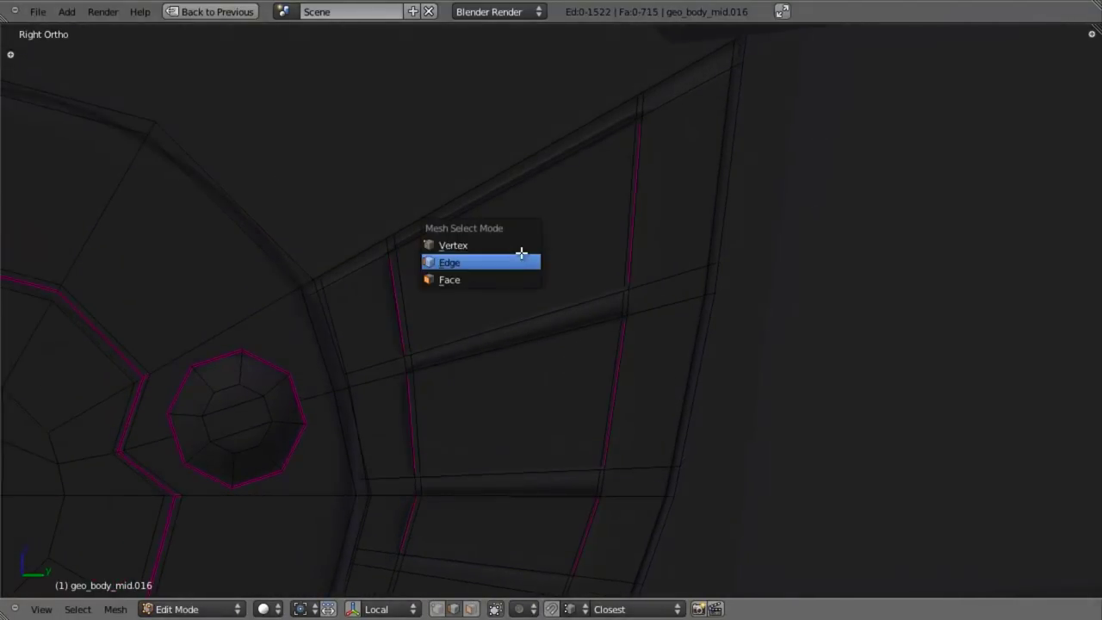
click(523, 244)
middle_drag(433, 307, 493, 241)
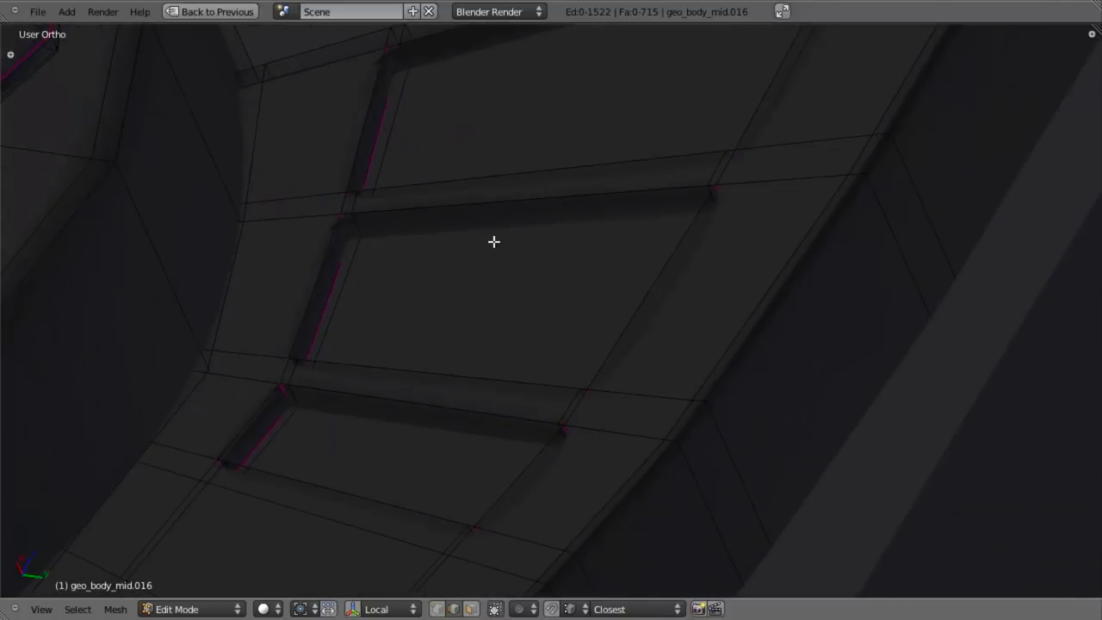
alt+right_click(459, 201)
shift+right_click(301, 319)
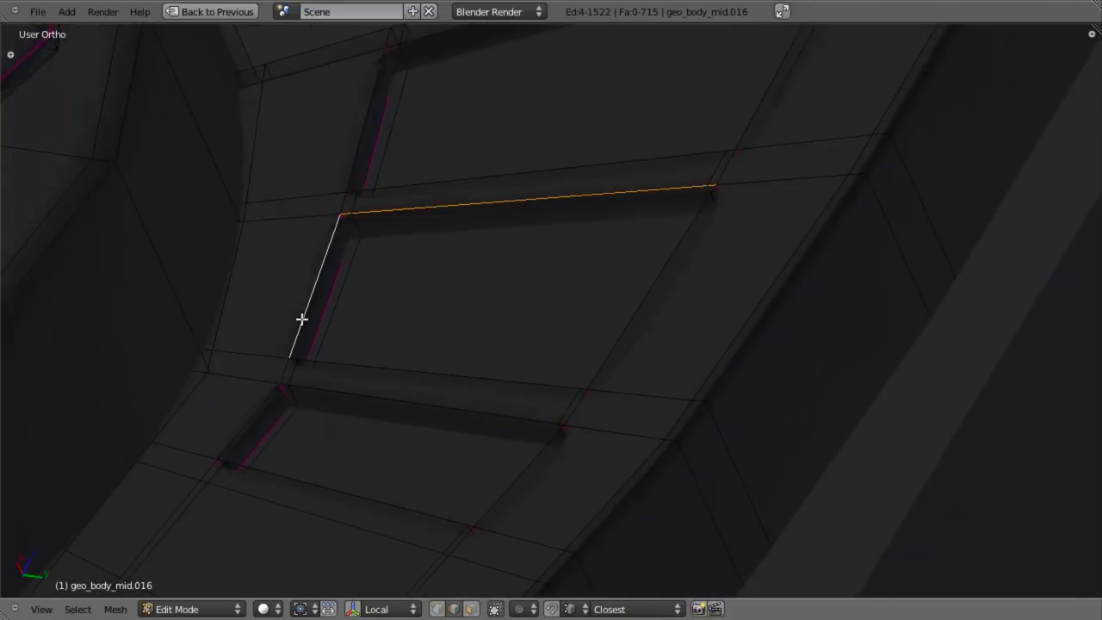
alt+shift+right_click(438, 378)
shift+right_click(612, 323)
Step: Add the outer rim edges of the lowest and uppermost recessed panels to the selection
shift+right_click(524, 465)
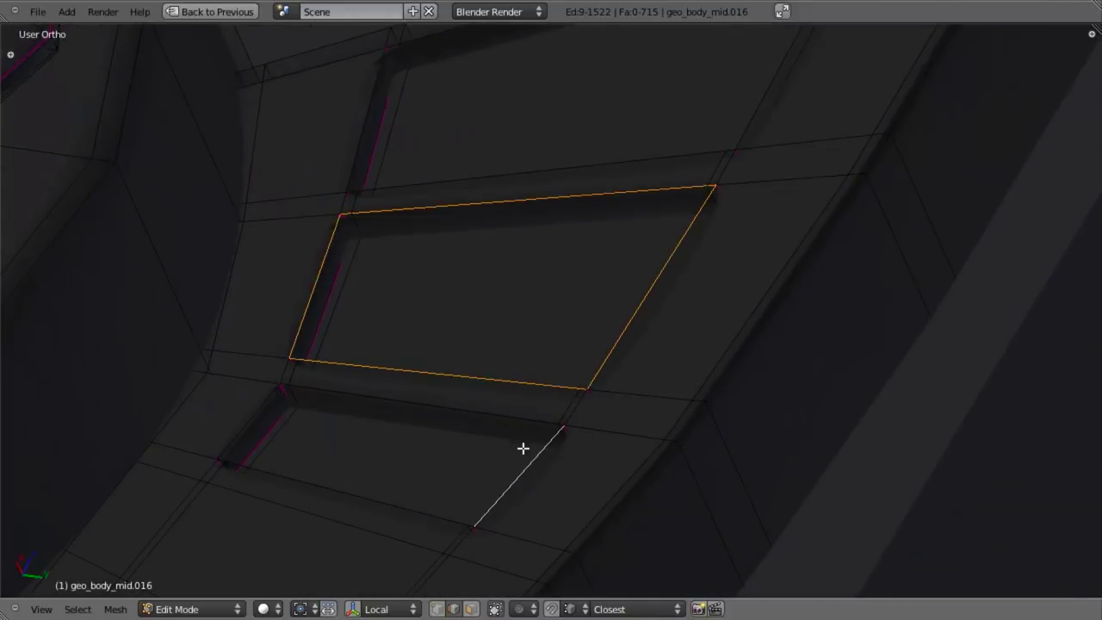
shift+right_click(520, 420)
shift+right_click(249, 433)
shift+right_click(263, 471)
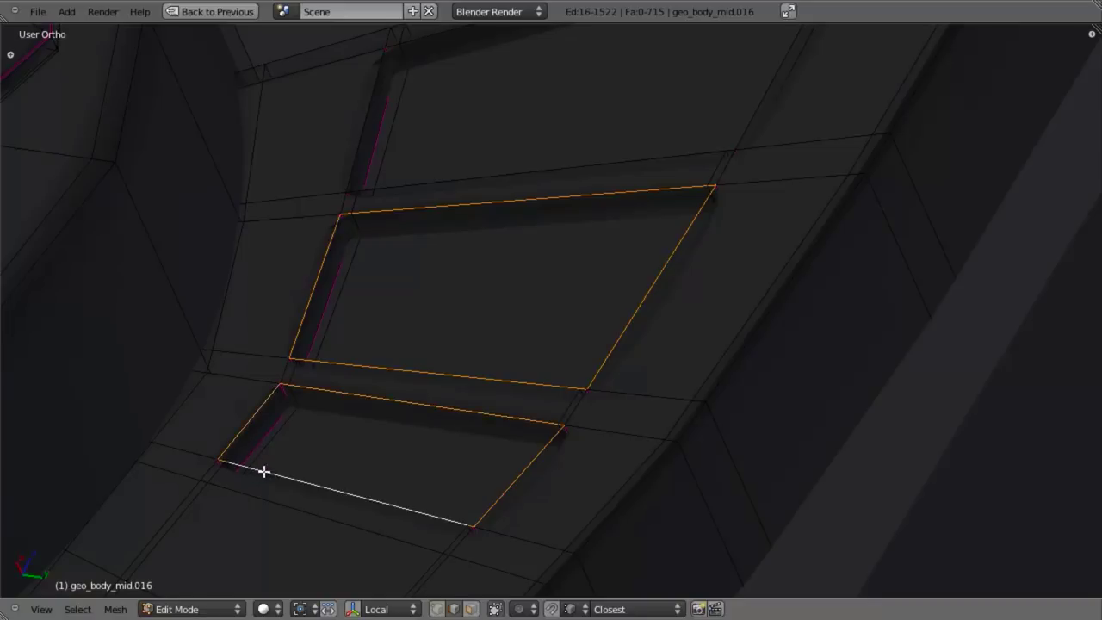
shift+middle_drag(607, 201, 563, 302)
shift+right_click(571, 254)
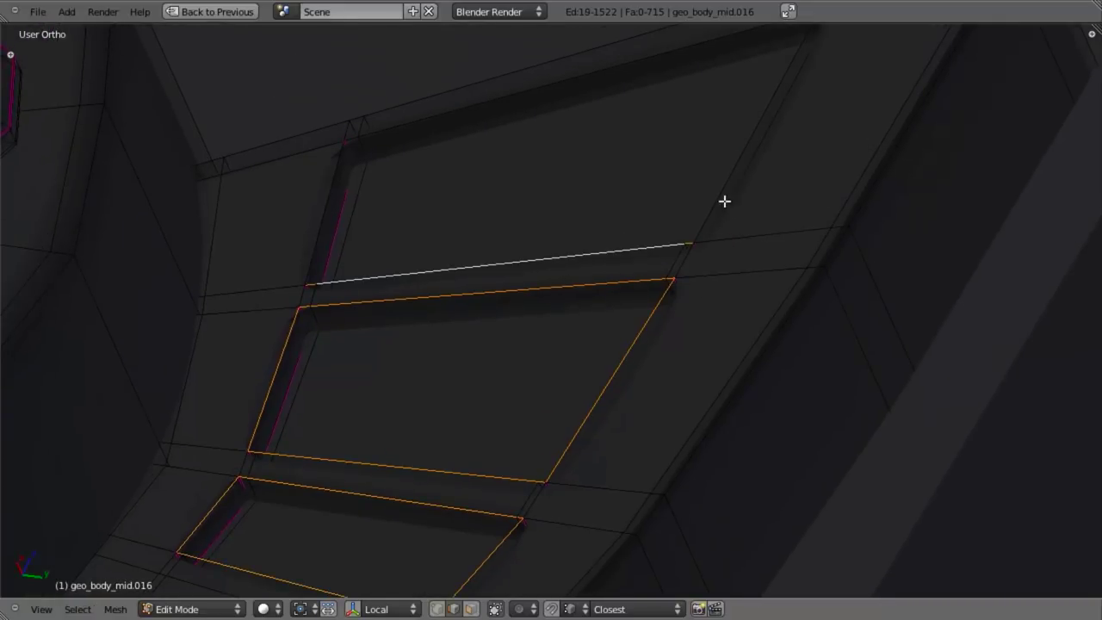
shift+right_click(721, 198)
shift+right_click(645, 55)
shift+right_click(322, 215)
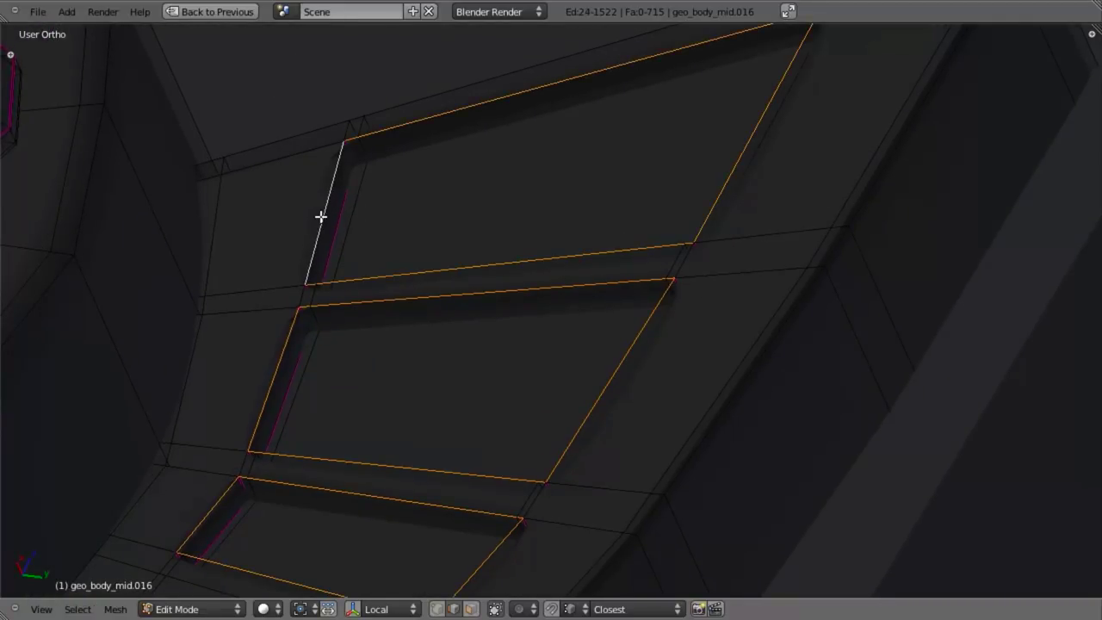
Step: Crease the selected rim edges of the three recessed panels by 0.8
key(shift+e)
text(8)
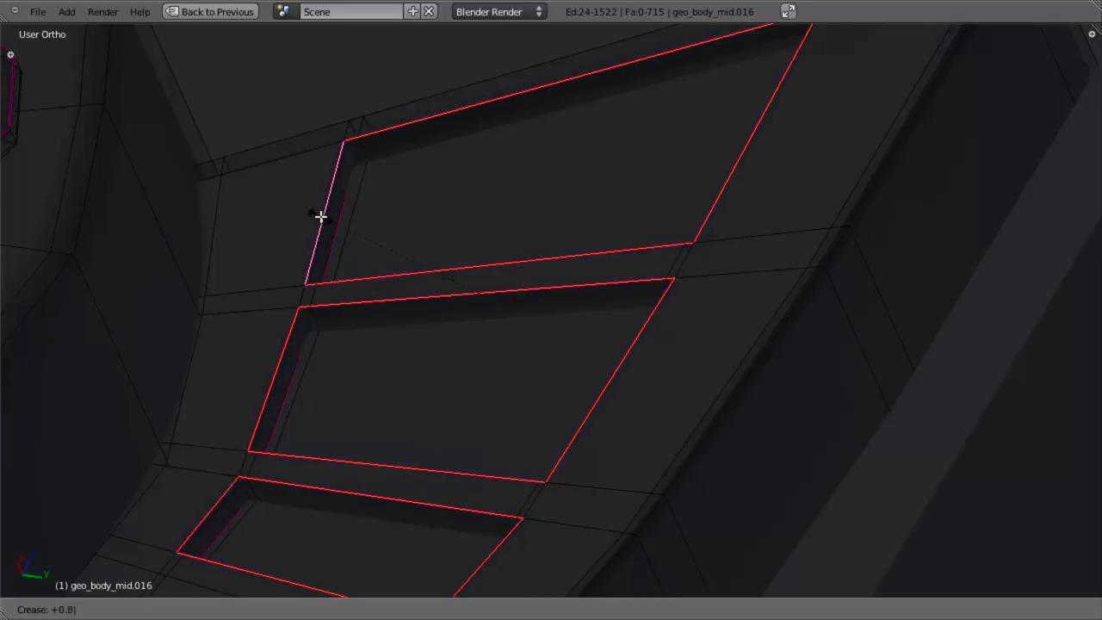
key(Return)
key(Tab)
scroll(370, 230, down, 3)
middle_drag(383, 235, 525, 400)
Step: Select the entire mesh, apply smooth shading, and check the plate from the right view
key(Tab)
shift+middle_drag(697, 399, 612, 261)
key(a)
key(a)
key(w)
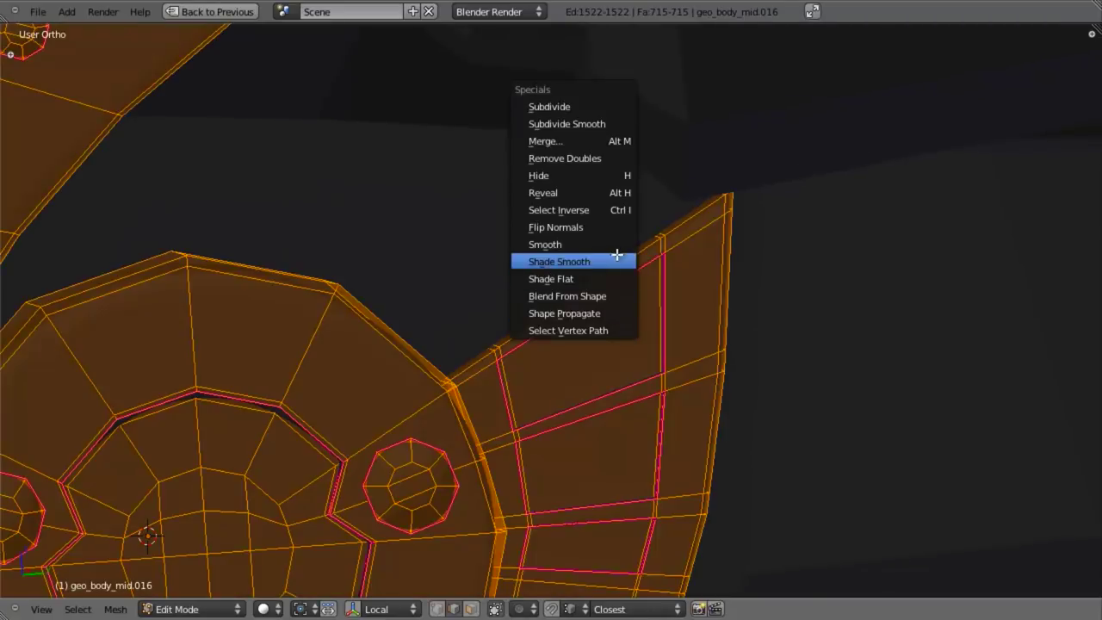
click(617, 258)
key(KP_3)
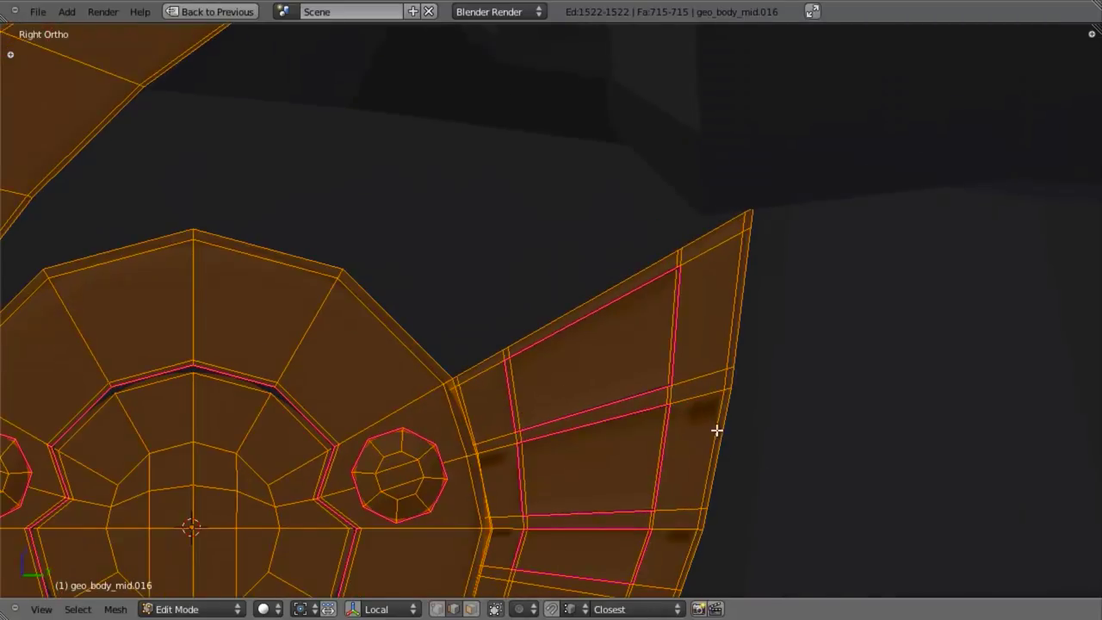
shift+middle_drag(714, 452, 702, 253)
key(Tab)
scroll(733, 346, down, 4)
shift+middle_drag(668, 324, 671, 384)
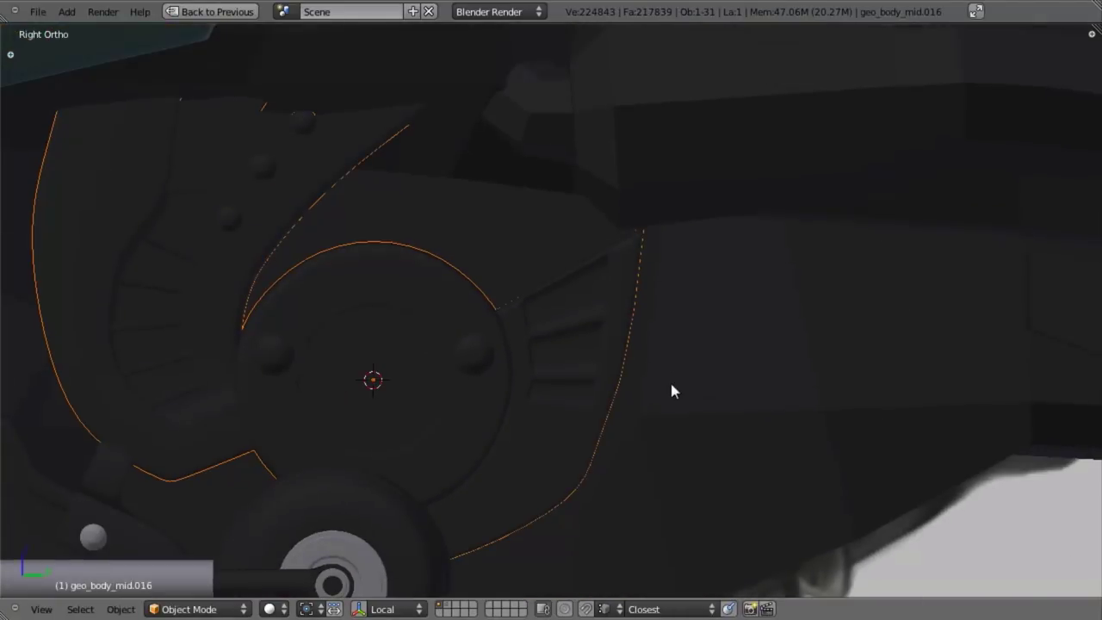
Step: Switch to face selection and select the row of faces along the plate's sloping upper edge, from the round cover to the outer tip
key(Tab)
scroll(659, 352, up, 3)
key(ctrl+Tab)
click(460, 364)
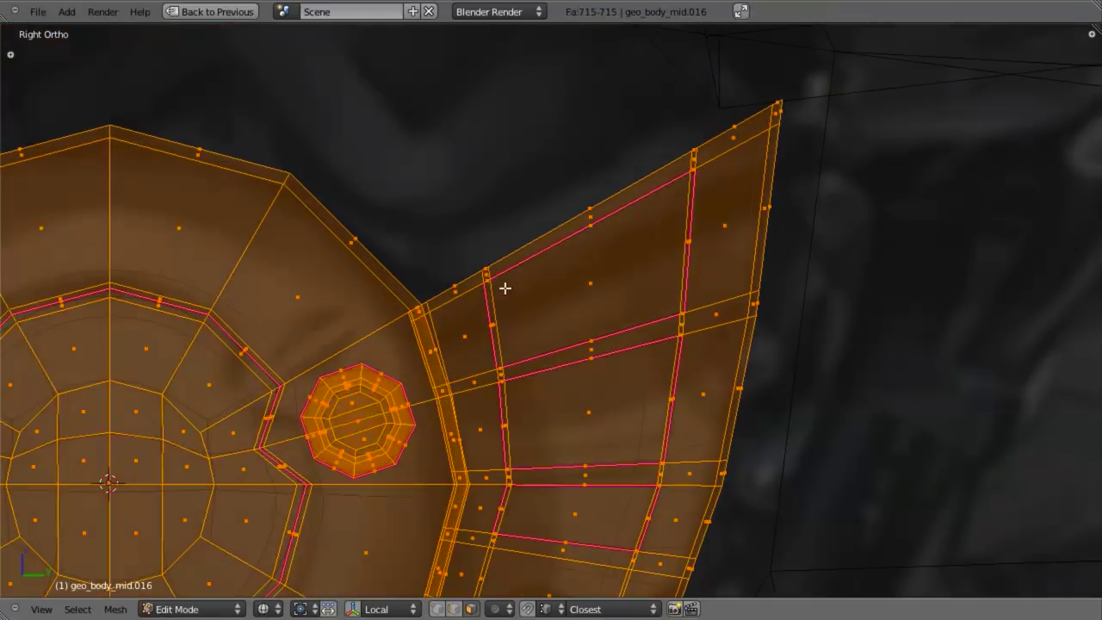
key(a)
key(a)
middle_drag(487, 275, 480, 305)
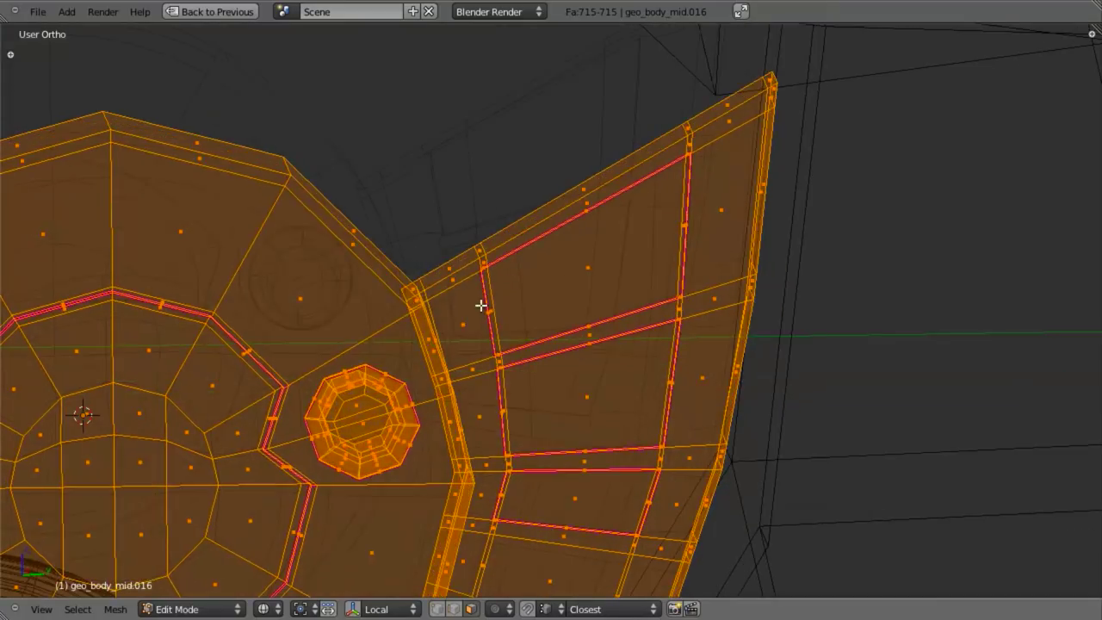
right_click(409, 288)
key(z)
shift+right_click(450, 266)
shift+right_click(534, 218)
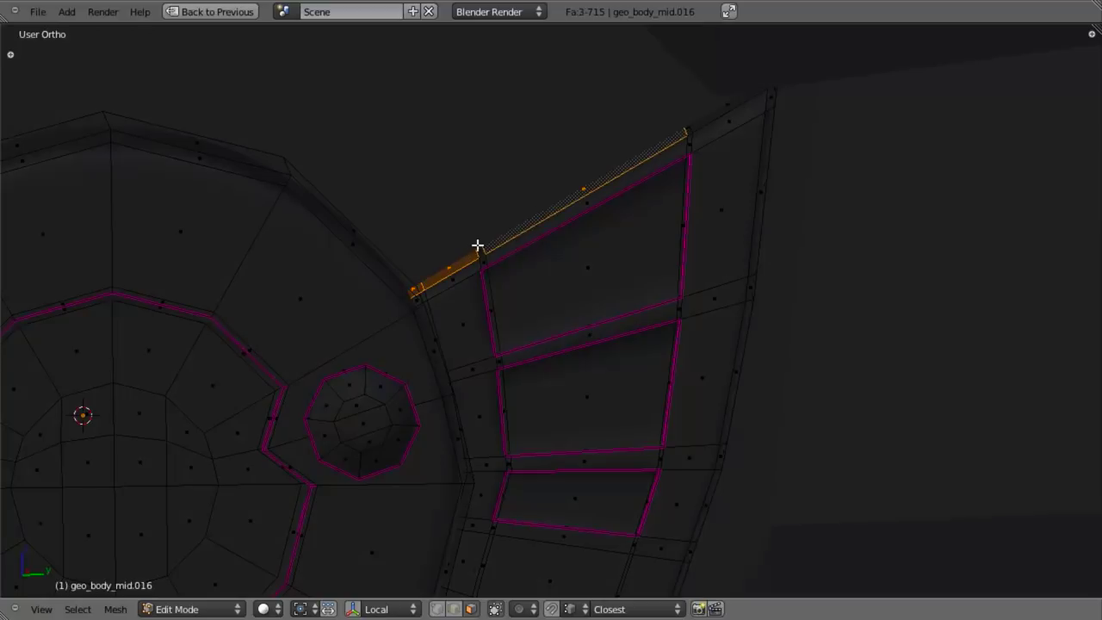
shift+right_click(478, 248)
shift+right_click(698, 122)
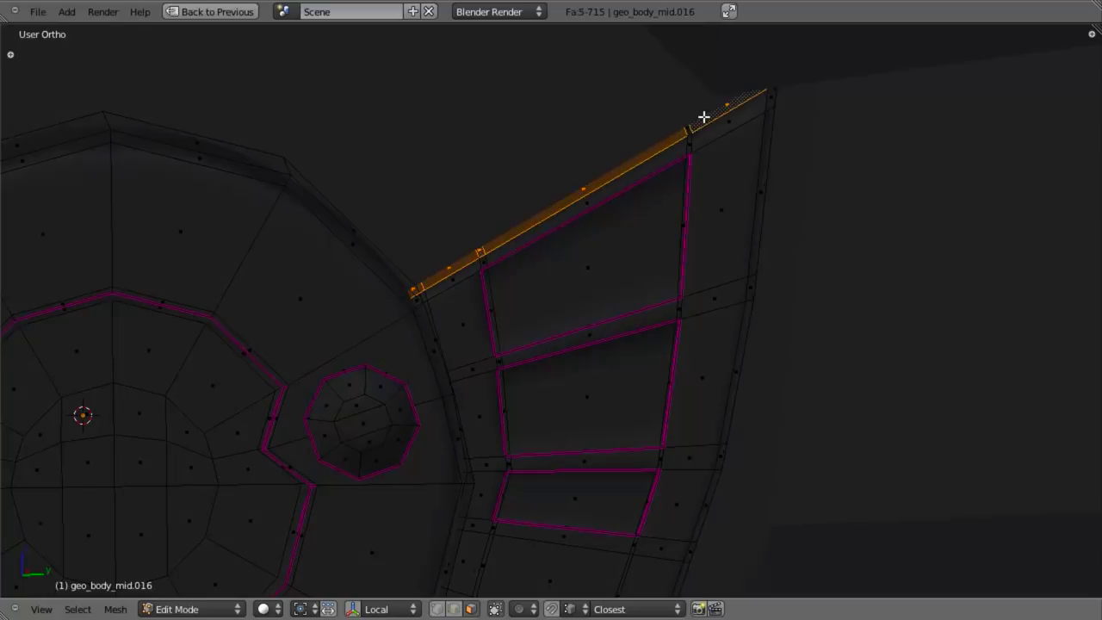
shift+right_click(691, 121)
Step: Extrude the selected upper edge faces outward along their normal by about 0.03 units
key(z)
key(KP_1)
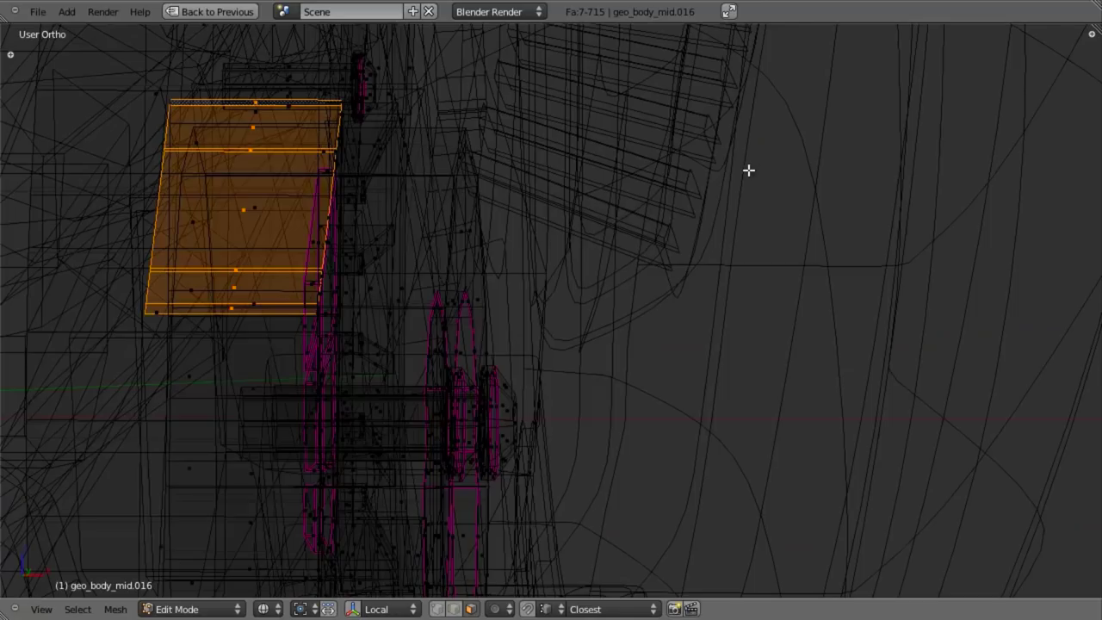
key(KP_3)
key(z)
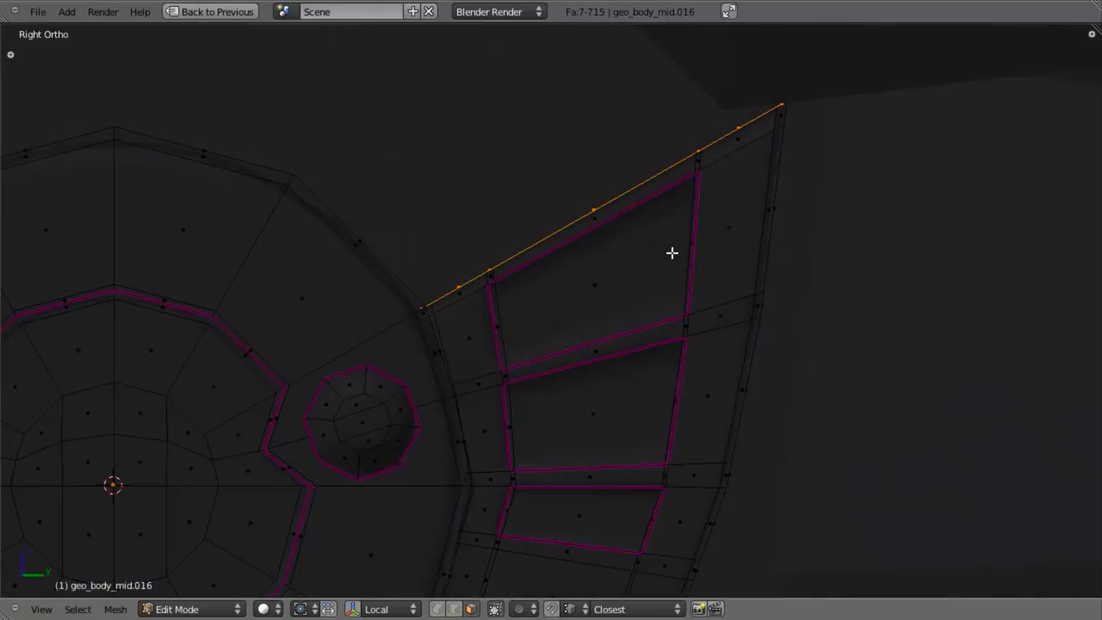
key(g)
key(z)
key(z)
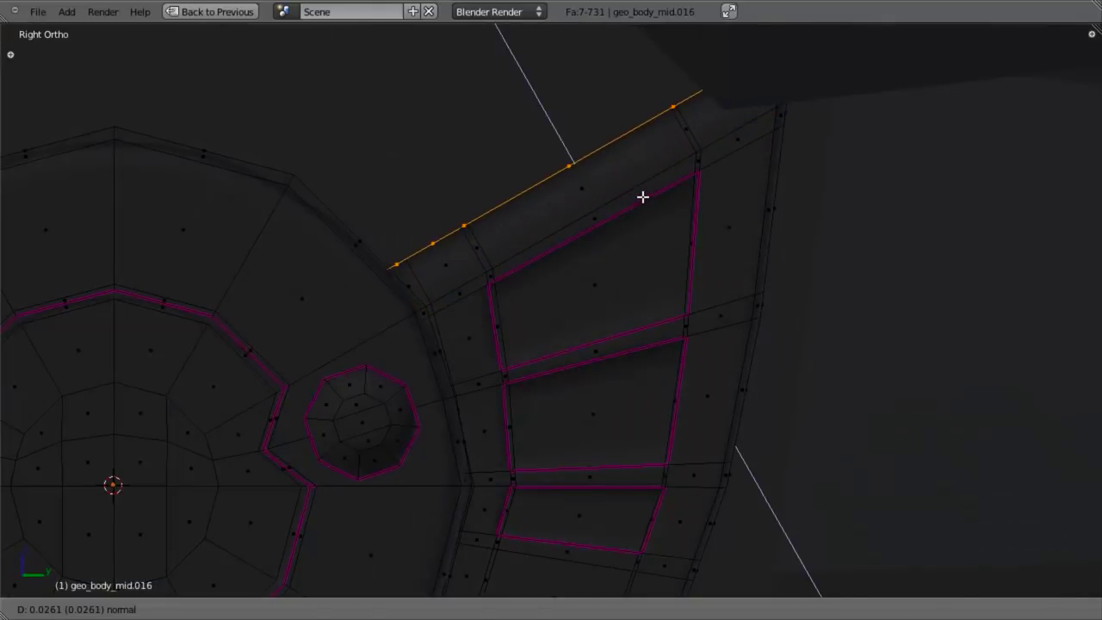
click(639, 191)
Step: Extrude the same faces again by about 0.005 units to form a narrow supporting strip
key(z)
key(e)
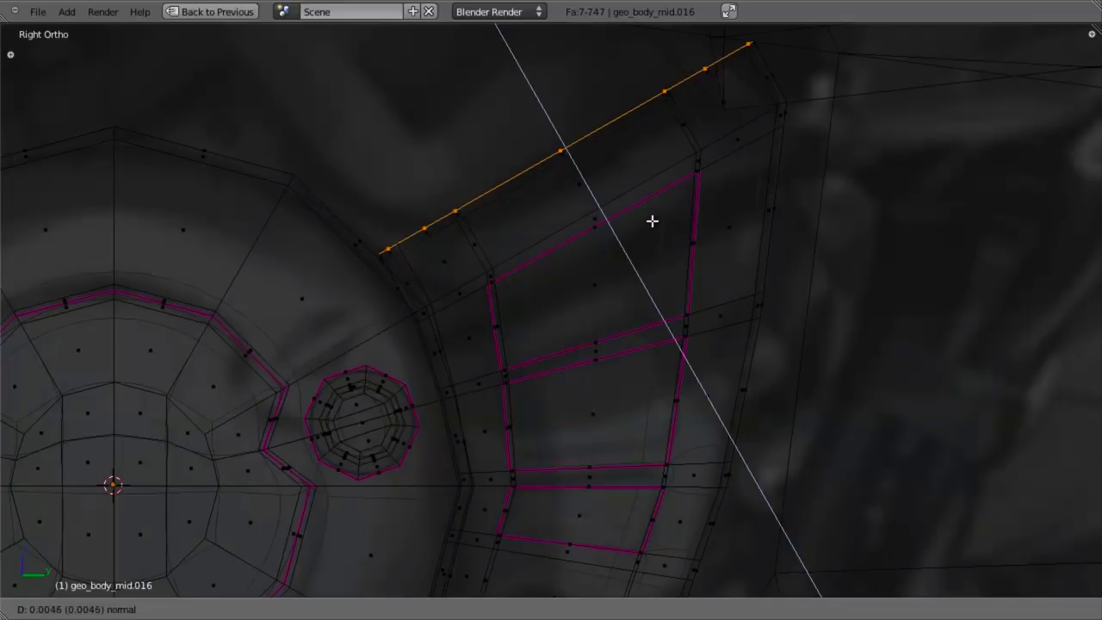
click(649, 217)
Step: Delete the two end faces of the extruded section where it meets the round cover
key(a)
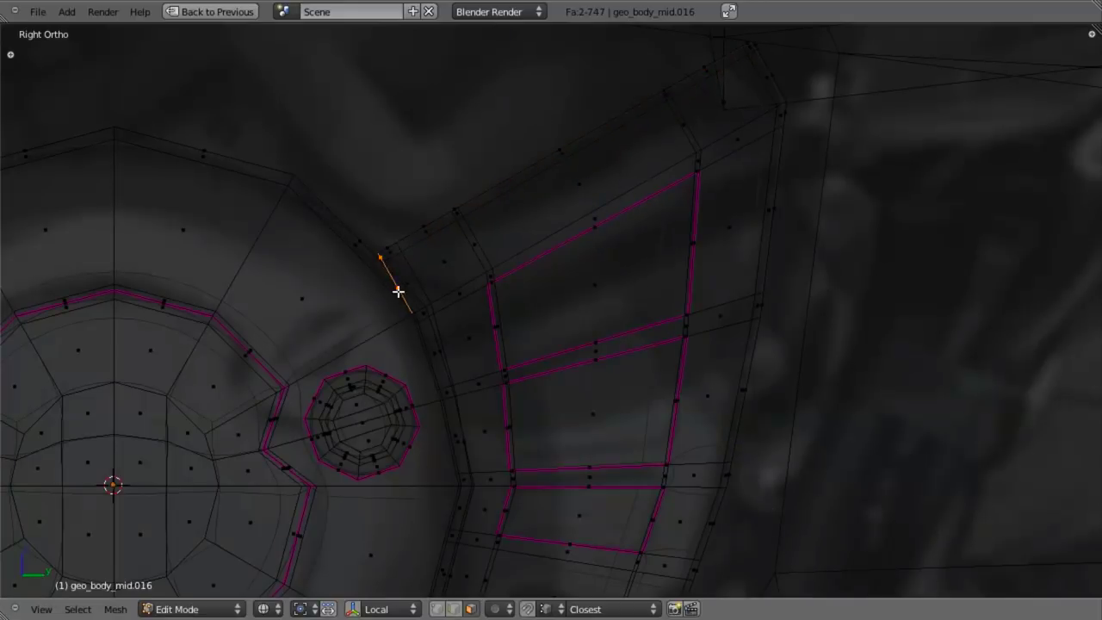
key(x)
click(480, 351)
Step: Switch to vertex selection and move the extruded section's corner vertices about 0.0045 units toward the round cover
key(ctrl+Tab)
click(455, 240)
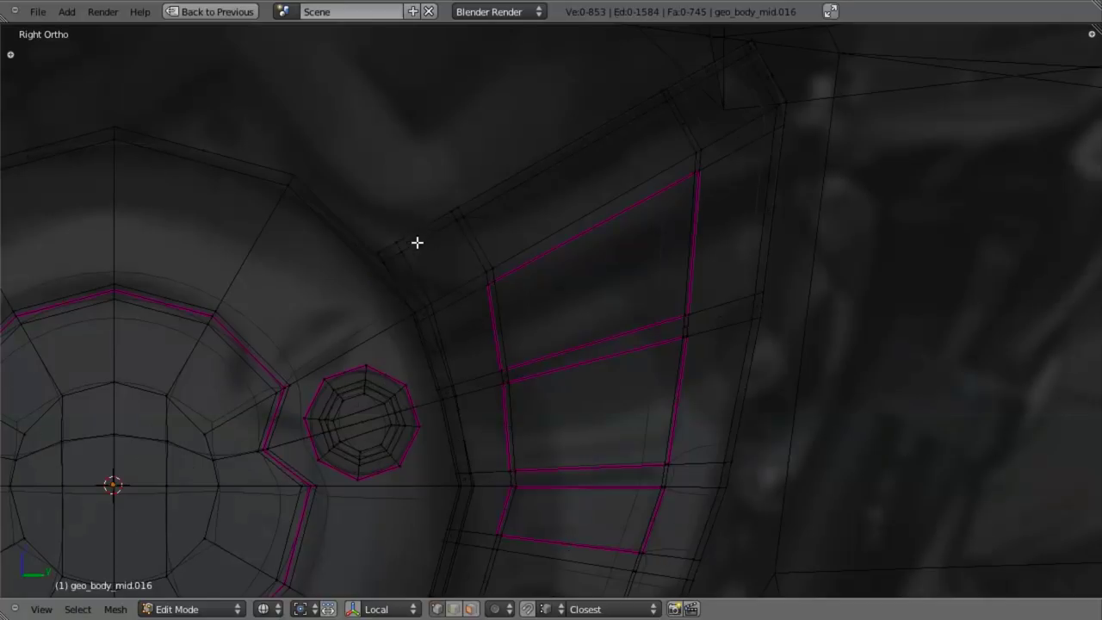
key(b)
drag(369, 228, 428, 282)
key(g)
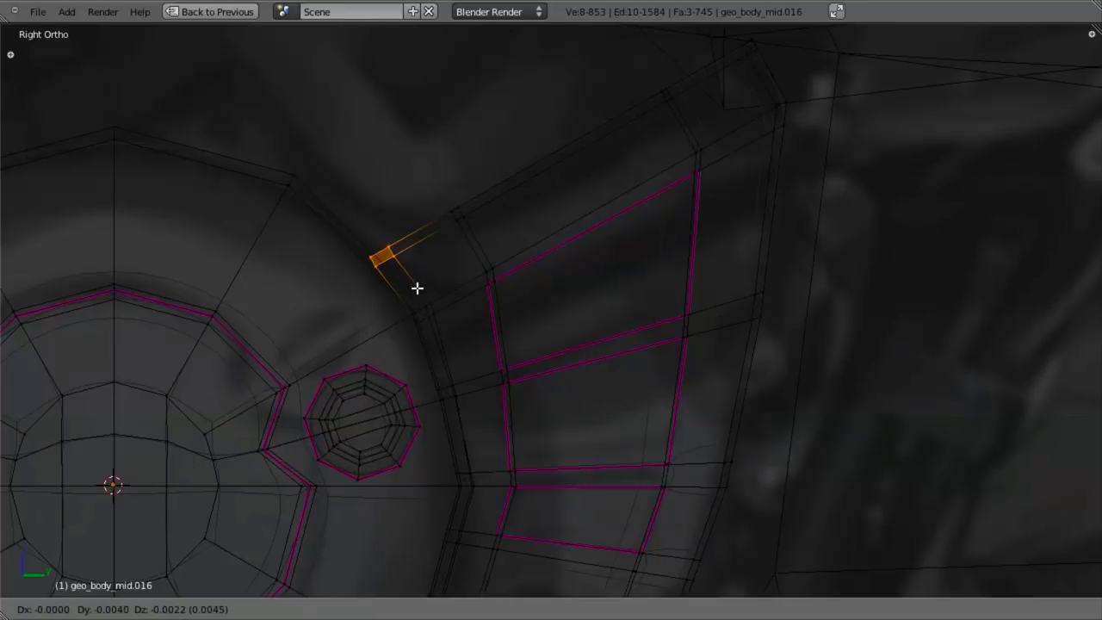
click(417, 288)
Step: Check the junction in object mode and slightly readjust the position of the corner vertices beside the round cover
key(z)
key(Tab)
scroll(791, 205, down, 3)
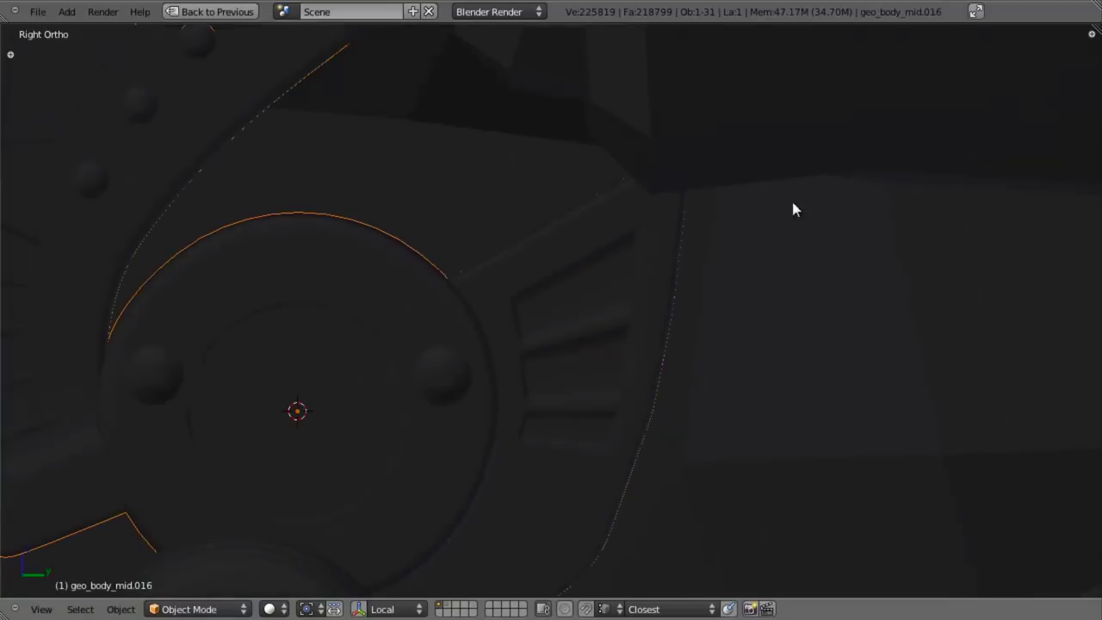
scroll(688, 229, up, 3)
key(Tab)
key(z)
key(g)
click(450, 261)
key(z)
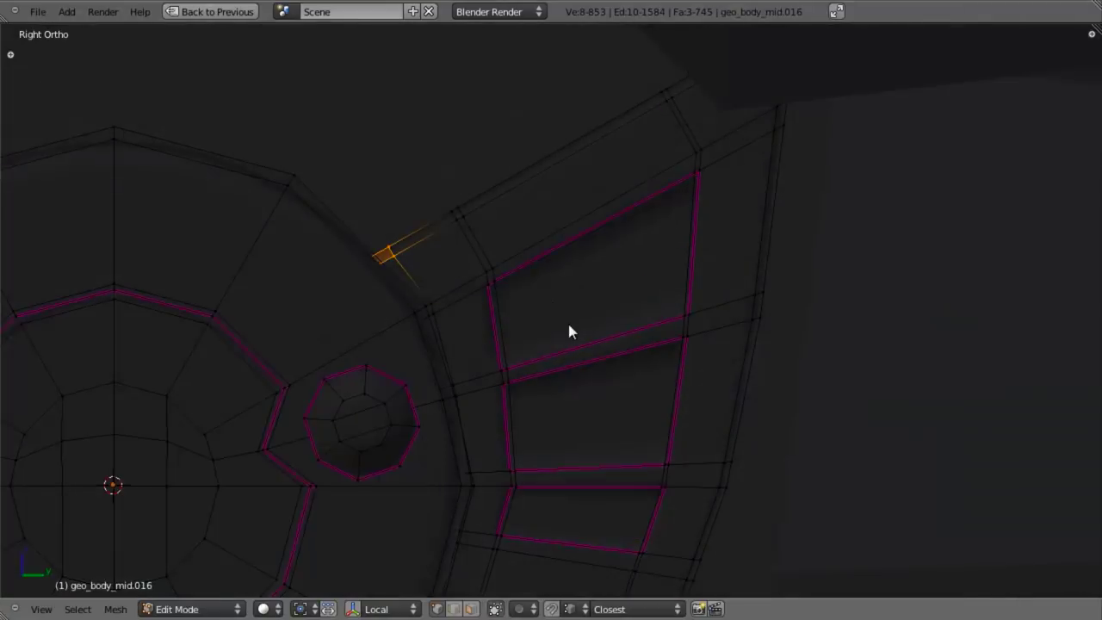
Step: Select the plate's outer rim faces just below the lowest creased recess and extrude them in place
key(Tab)
scroll(606, 329, down, 4)
shift+middle_drag(619, 464, 656, 320)
key(z)
scroll(645, 396, up, 1)
scroll(647, 387, up, 3)
shift+middle_drag(745, 351, 650, 352)
key(Tab)
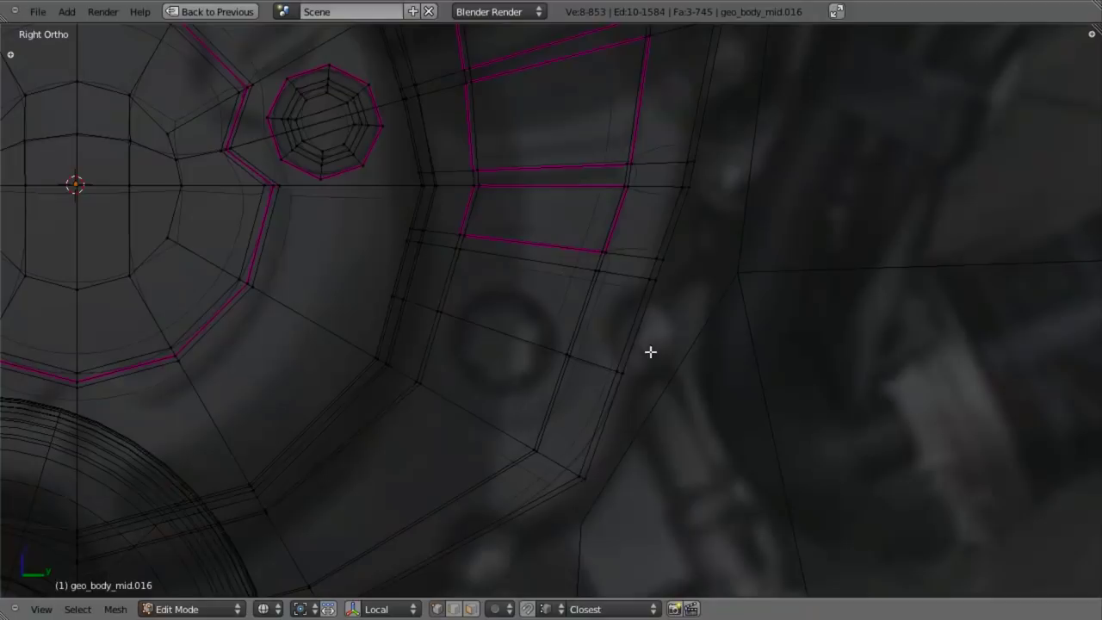
scroll(732, 337, up, 3)
key(a)
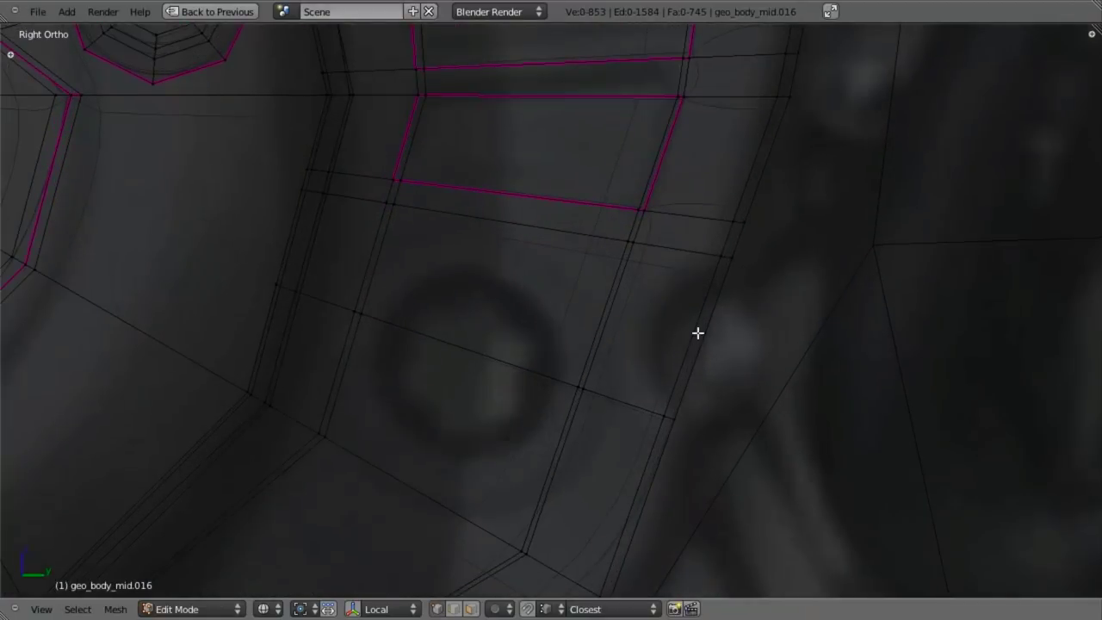
key(b)
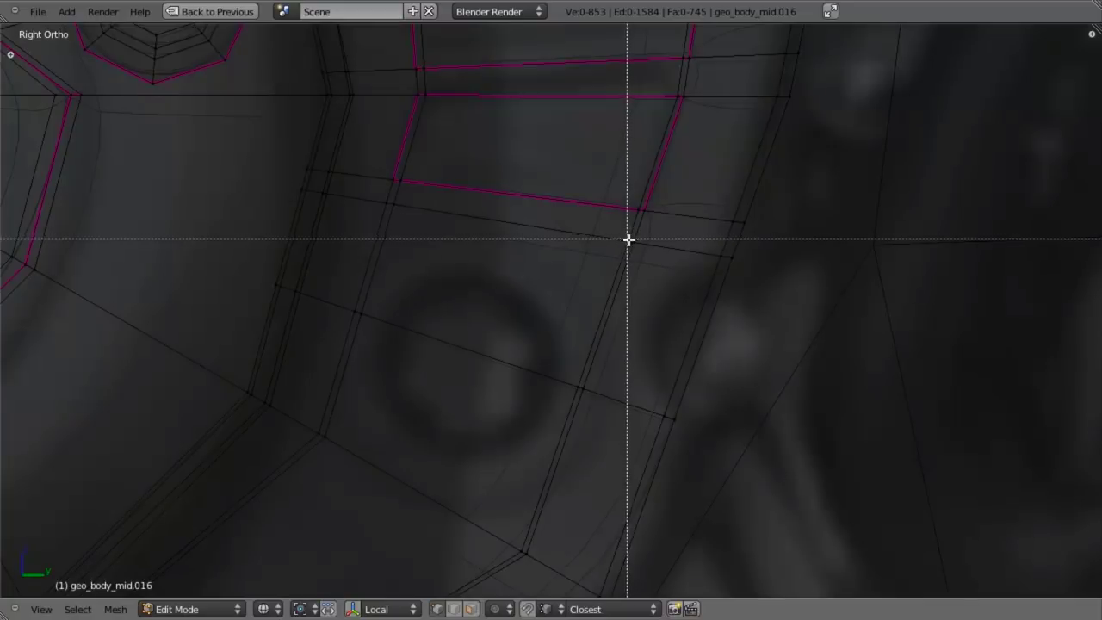
drag(627, 240, 783, 315)
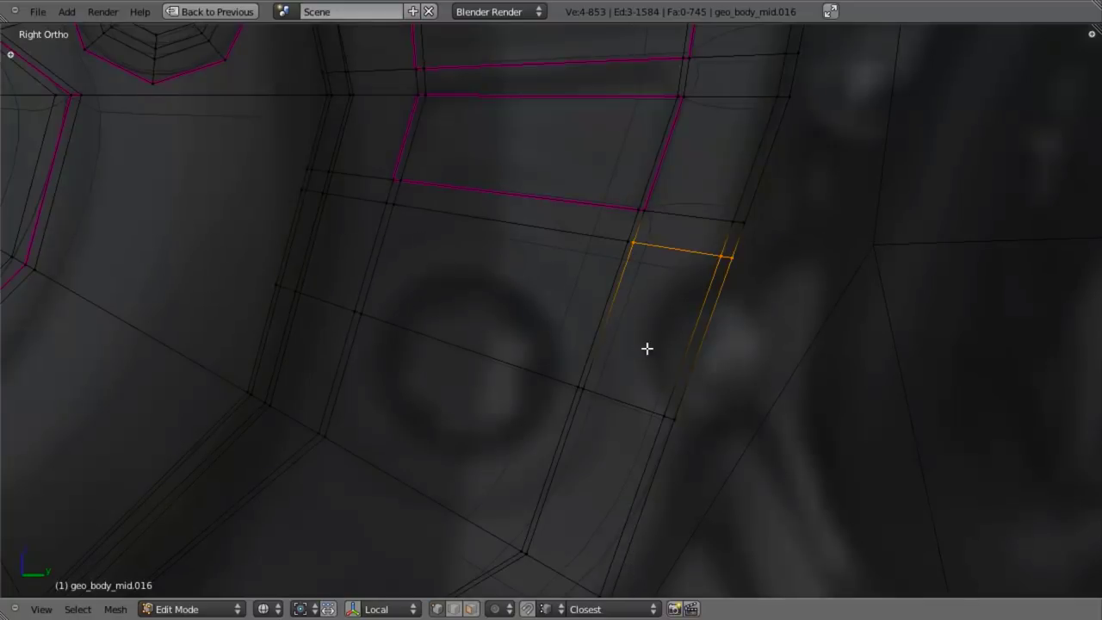
key(b)
drag(580, 384, 749, 456)
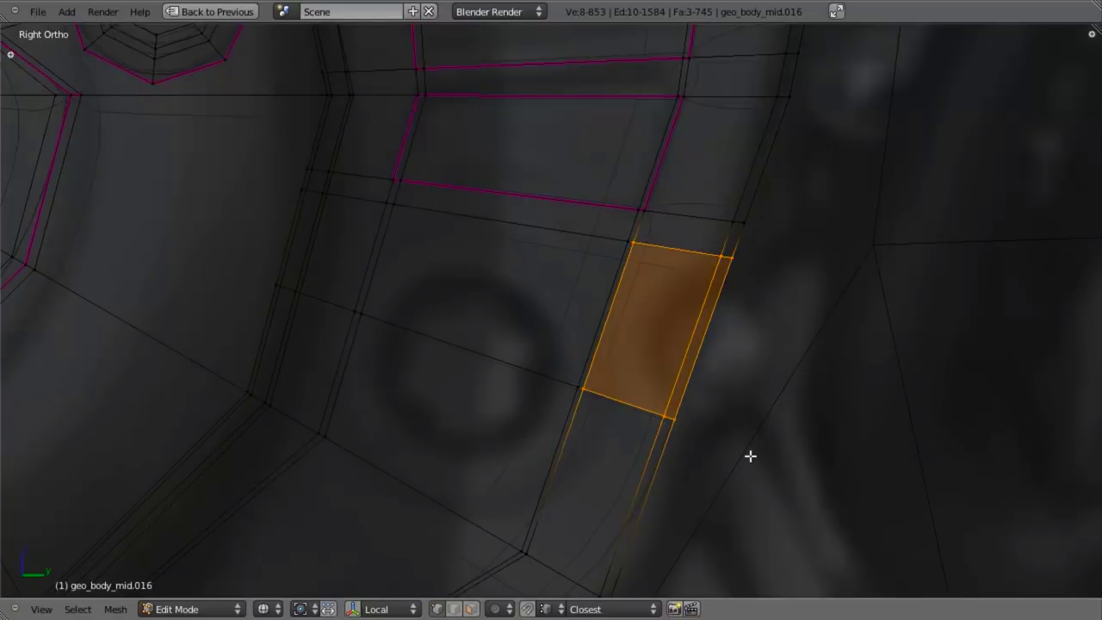
key(e)
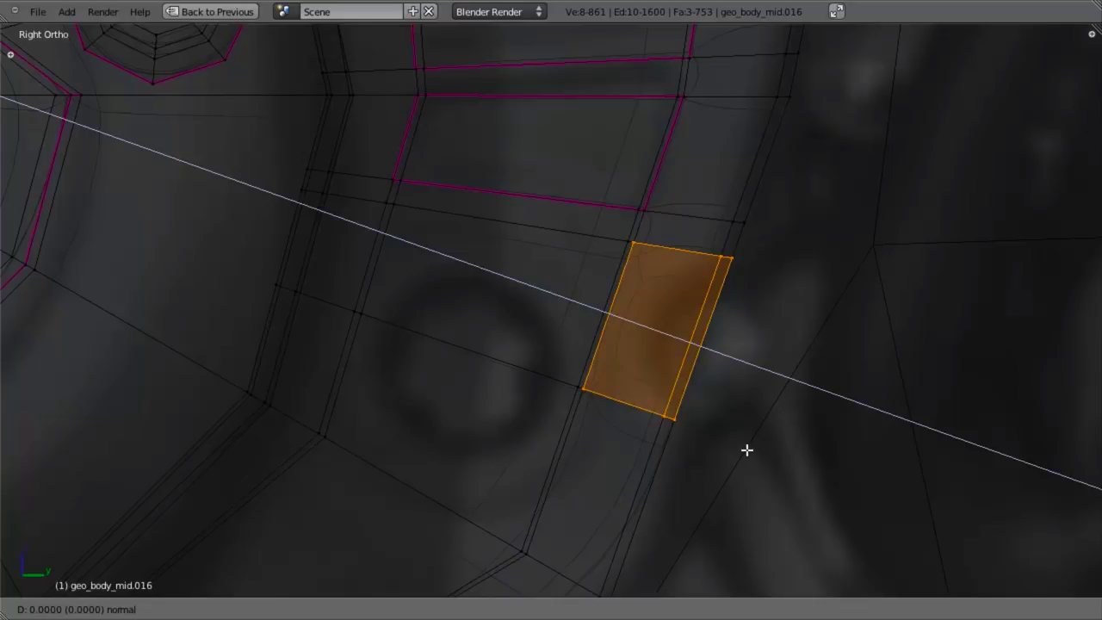
click(746, 450)
Step: Scale the extruded rim faces to about 0.59 with the X axis locked and move them slightly toward the plate's outer edge
key(z)
shift+middle_drag(746, 416, 665, 432)
key(s)
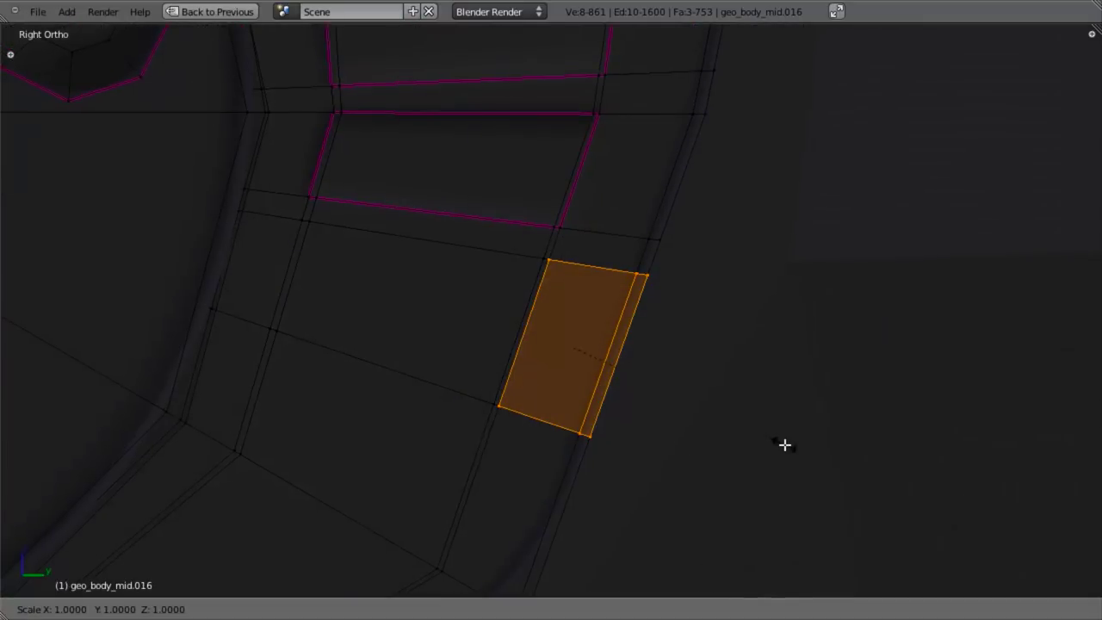
key(shift+x)
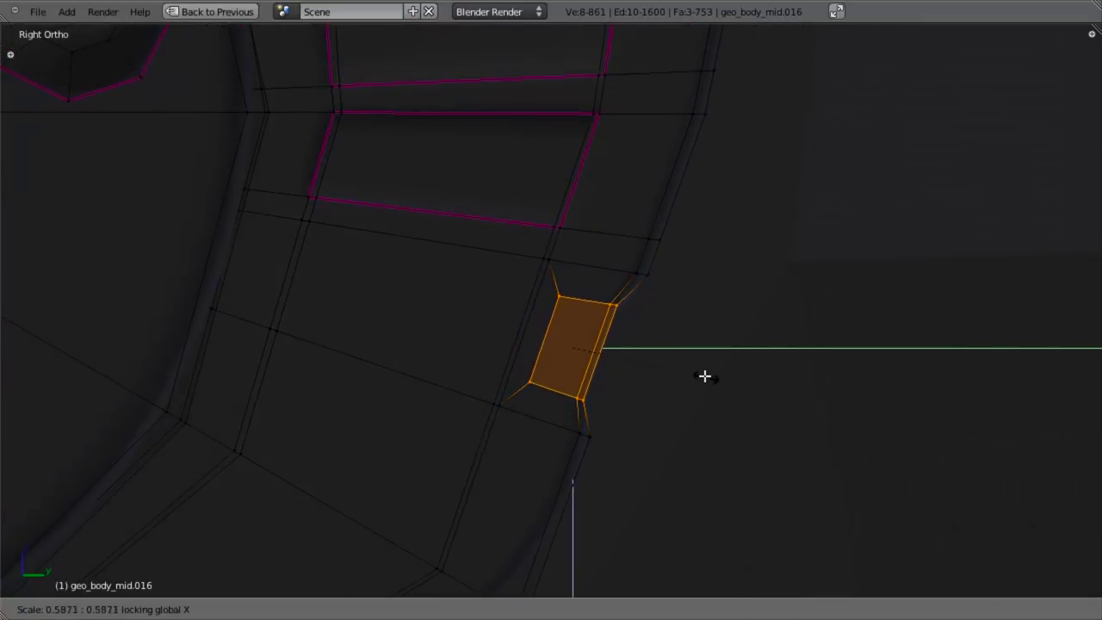
click(703, 380)
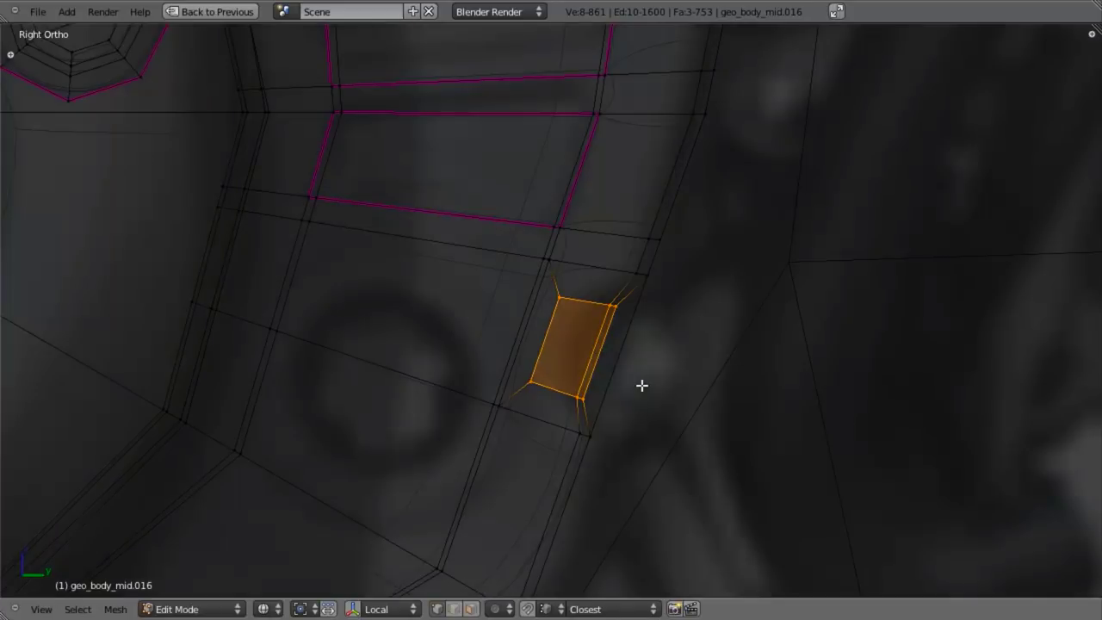
key(g)
click(652, 389)
key(z)
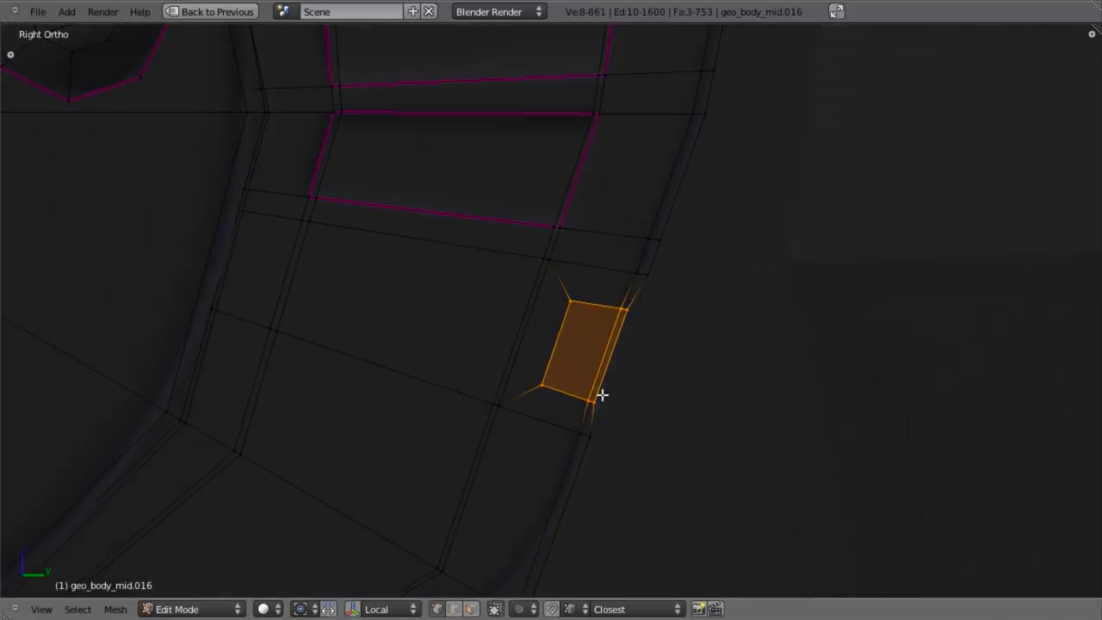
key(g)
click(713, 342)
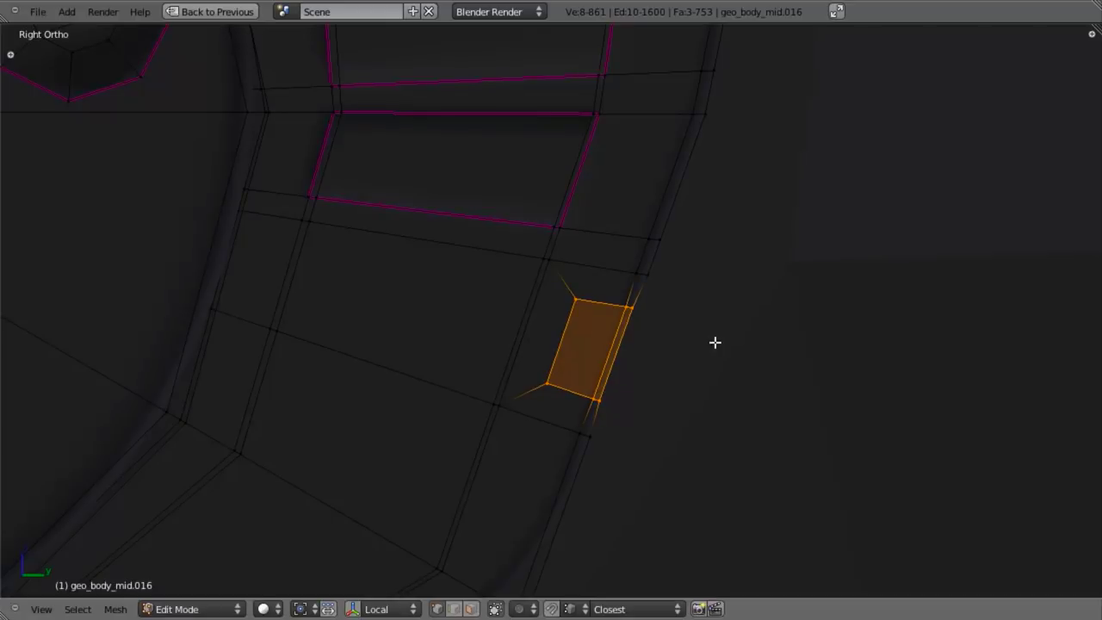
Step: Delete the shrunken rim faces to open a notch in the plate's outer edge
middle_drag(713, 342, 478, 362)
key(z)
key(z)
mouse_move(594, 381)
middle_down()
mouse_move(654, 403)
mouse_move(717, 398)
middle_up()
key(KP_3)
key(x)
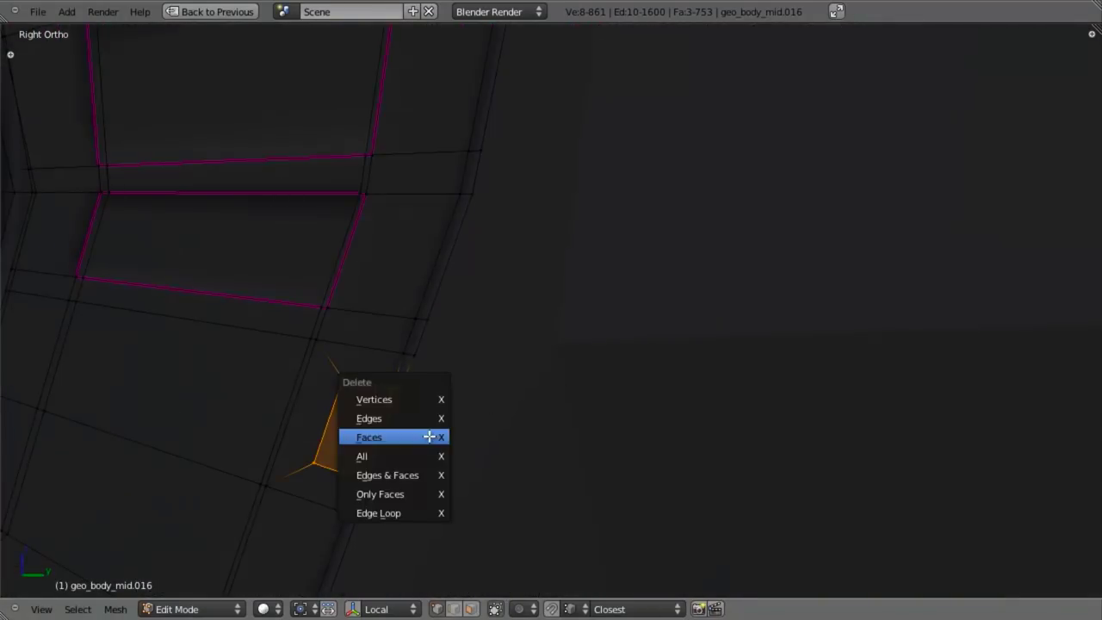
key(Escape)
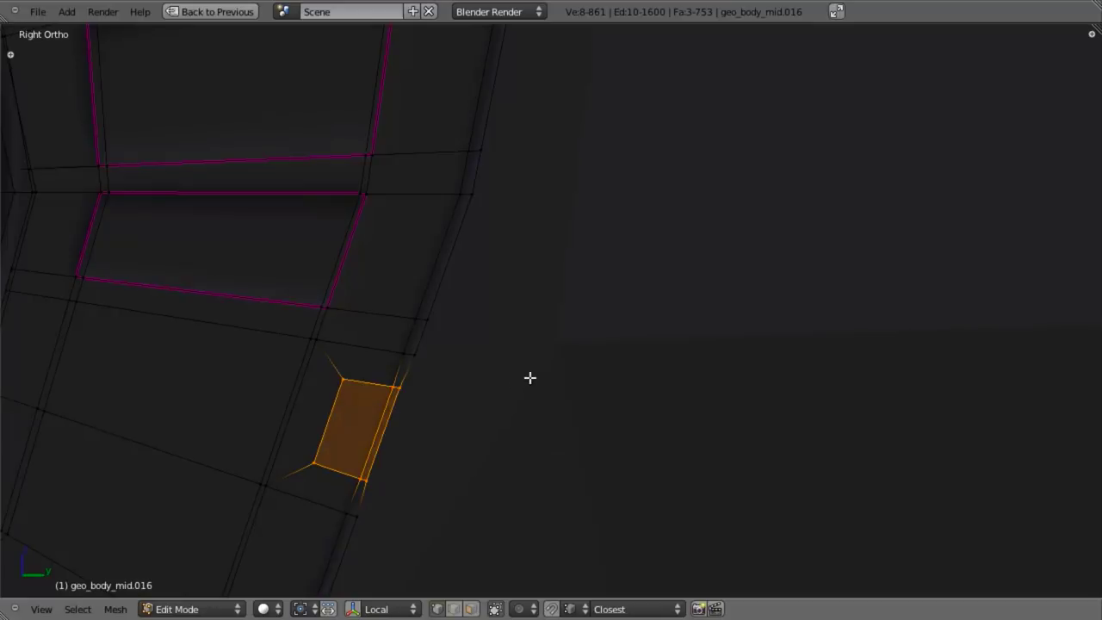
key(x)
click(450, 438)
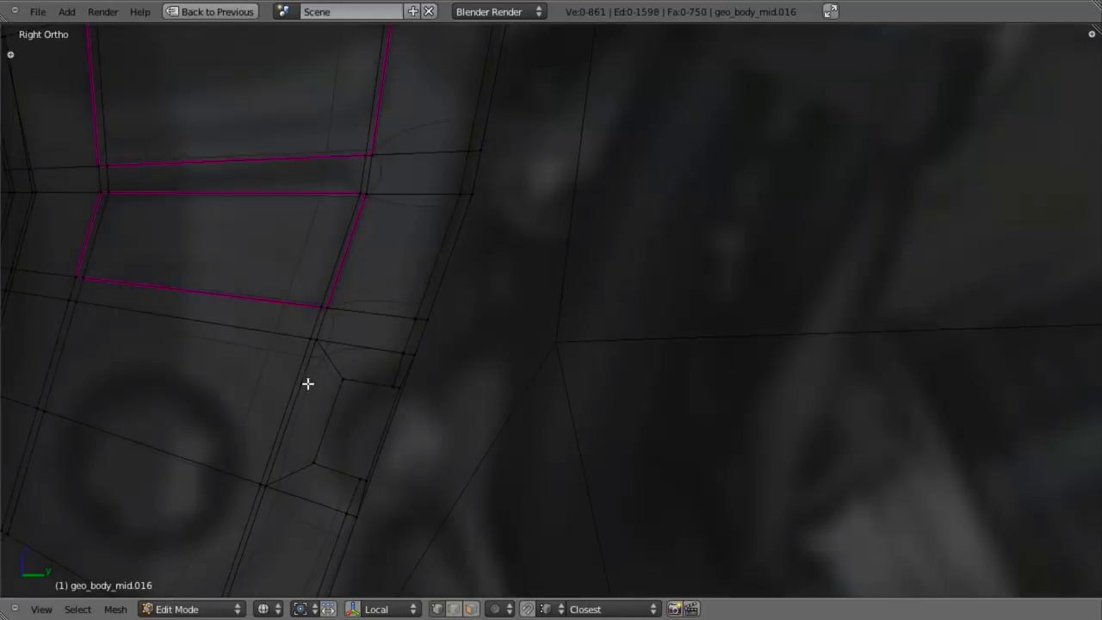
Step: Scale the notch's two inner vertices closer together with the X axis locked
drag(285, 361, 343, 478)
key(s)
key(x)
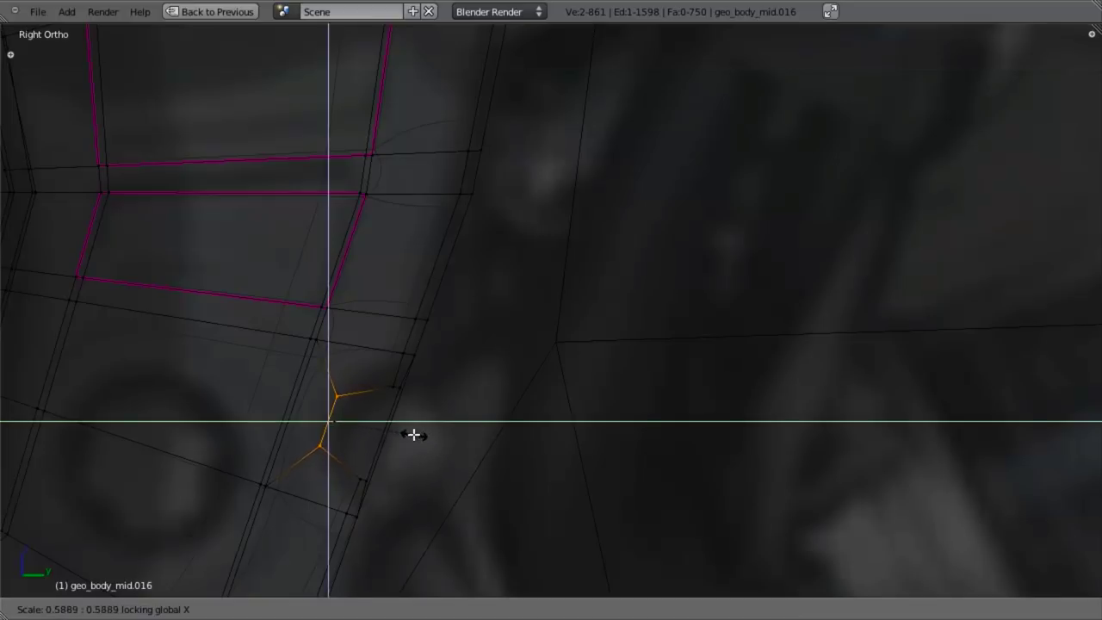
click(413, 435)
key(Tab)
key(Tab)
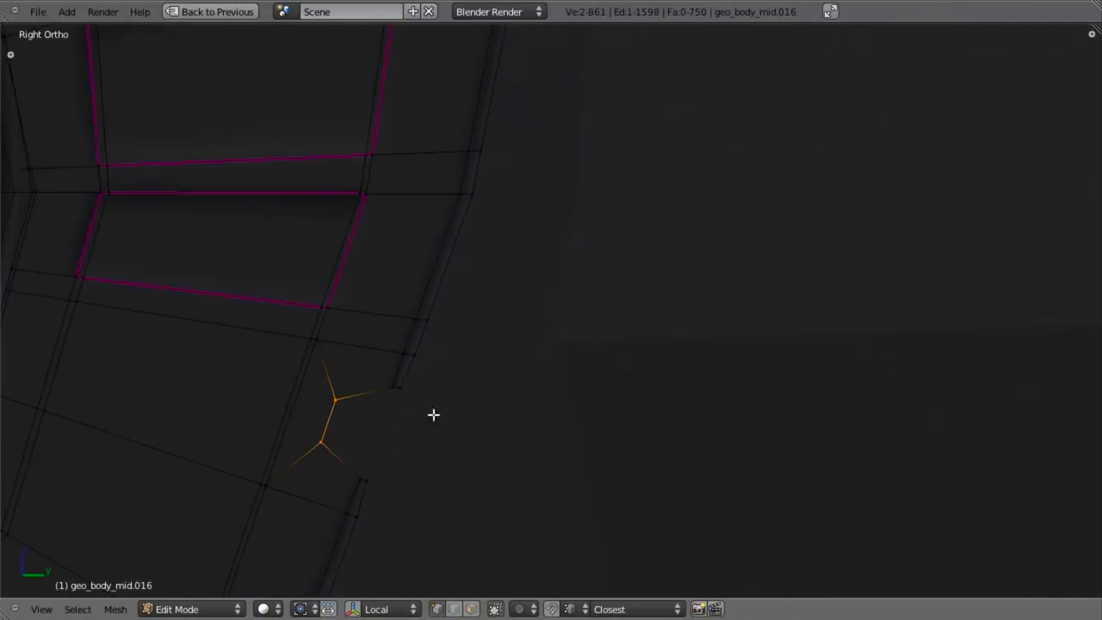
Step: Reposition the notch's two inner vertices to give the notch an even rounded outline
shift+middle_drag(495, 470, 659, 386)
scroll(594, 387, up, 2)
key(g)
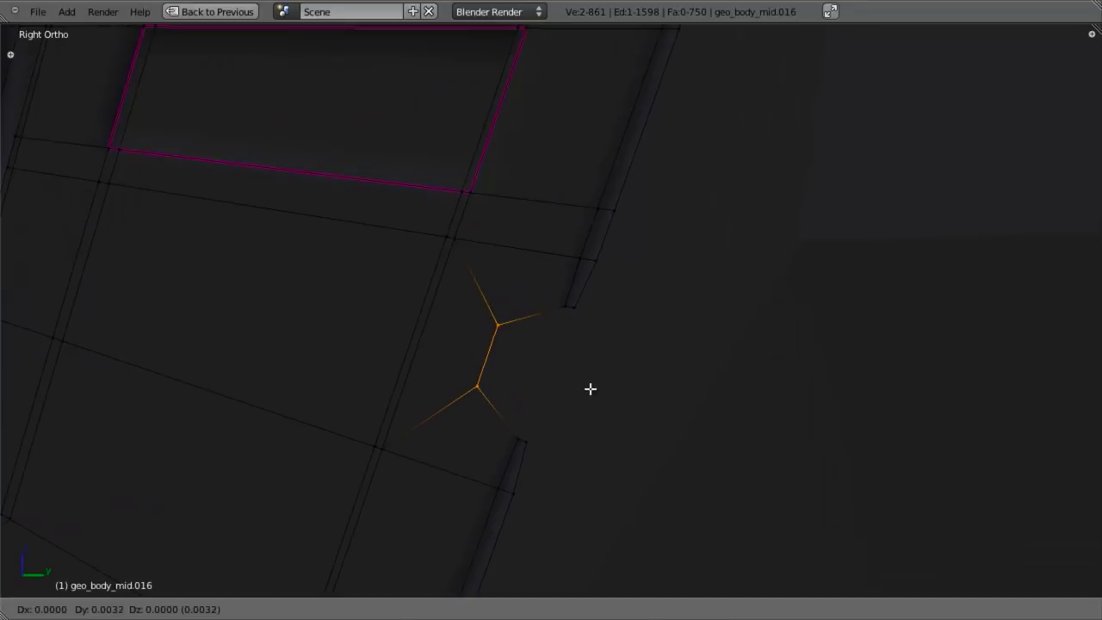
click(591, 385)
key(Tab)
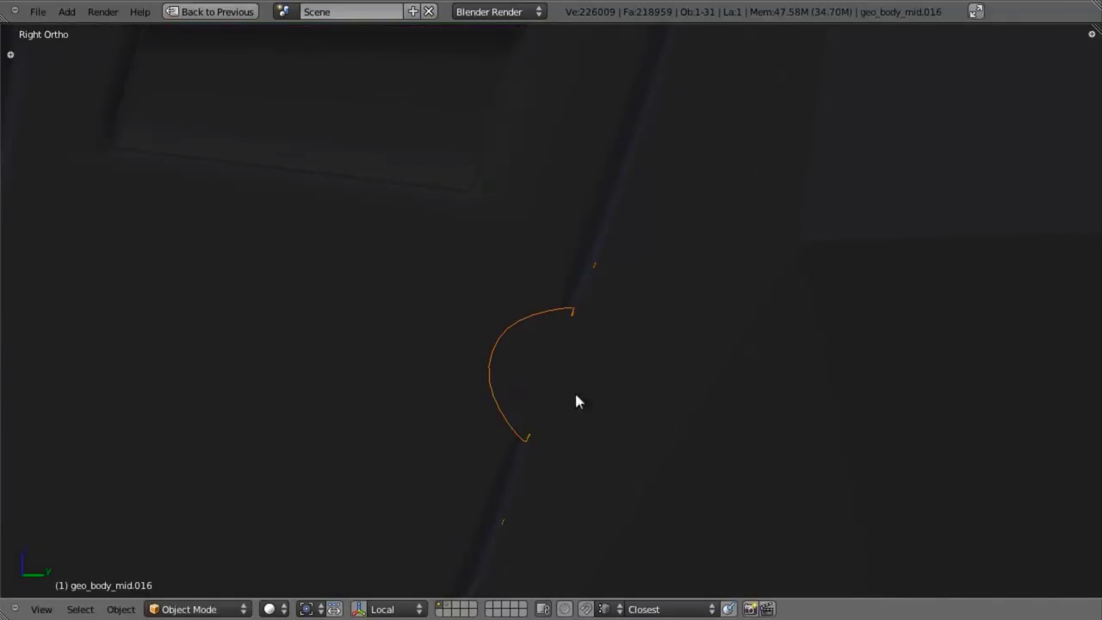
key(Tab)
key(g)
click(649, 422)
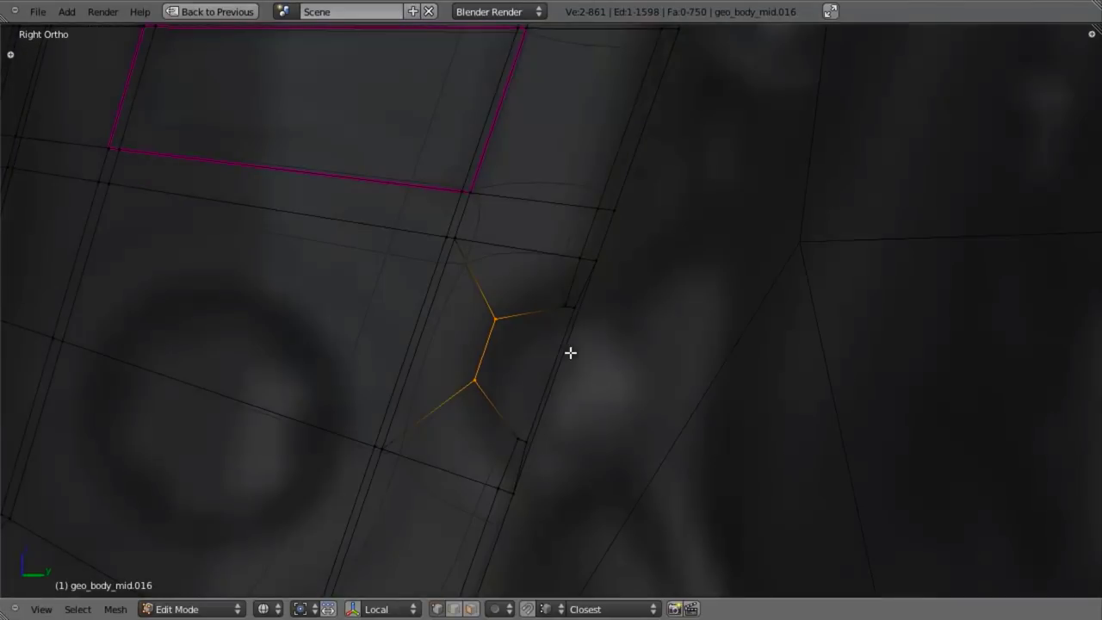
Step: Delete the narrow side-wall face that spans the notch opening
middle_drag(561, 345, 707, 353)
key(a)
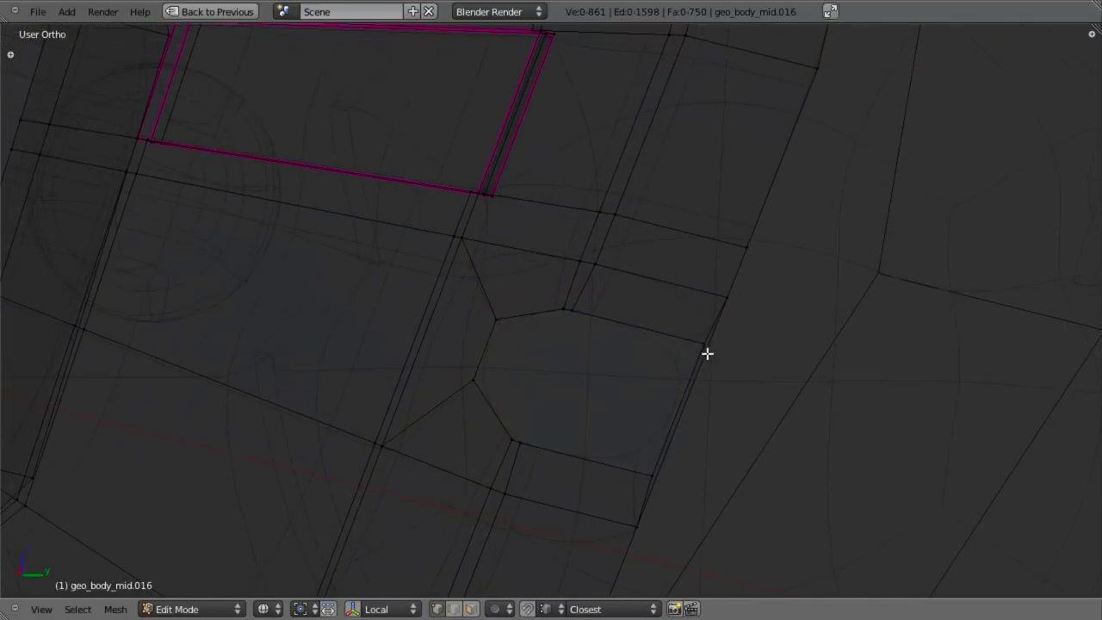
drag(720, 327, 748, 385)
key(b)
drag(613, 427, 726, 528)
key(x)
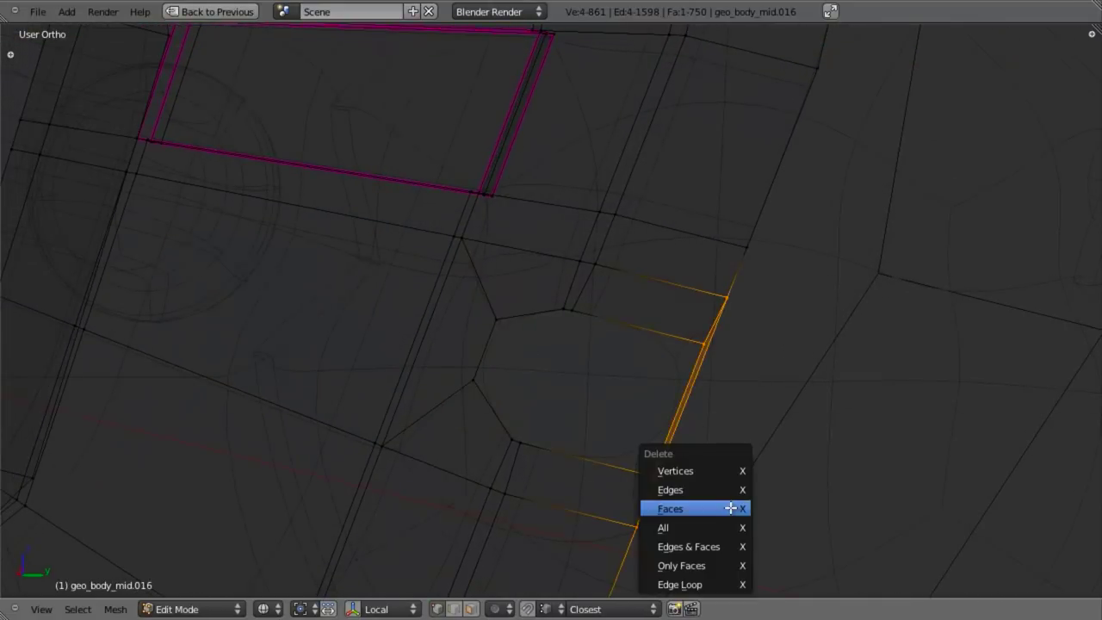
click(730, 508)
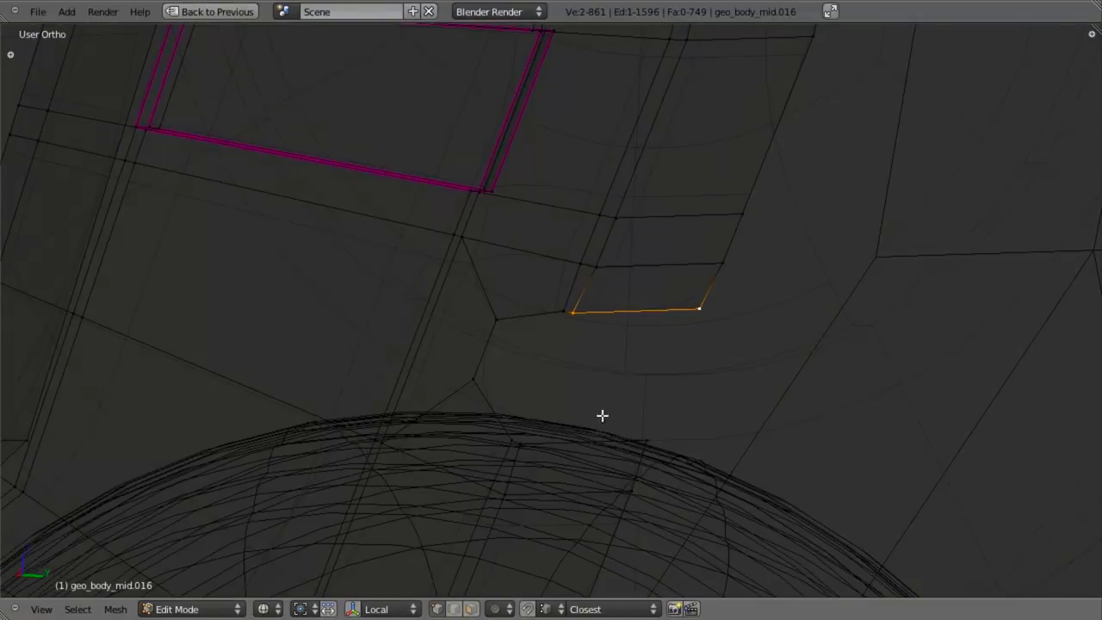
Step: Extrude the notch's upper side edge around its outline, snapping each segment to the notch vertices to form an inner wall
key(e)
ctrl+click(561, 311)
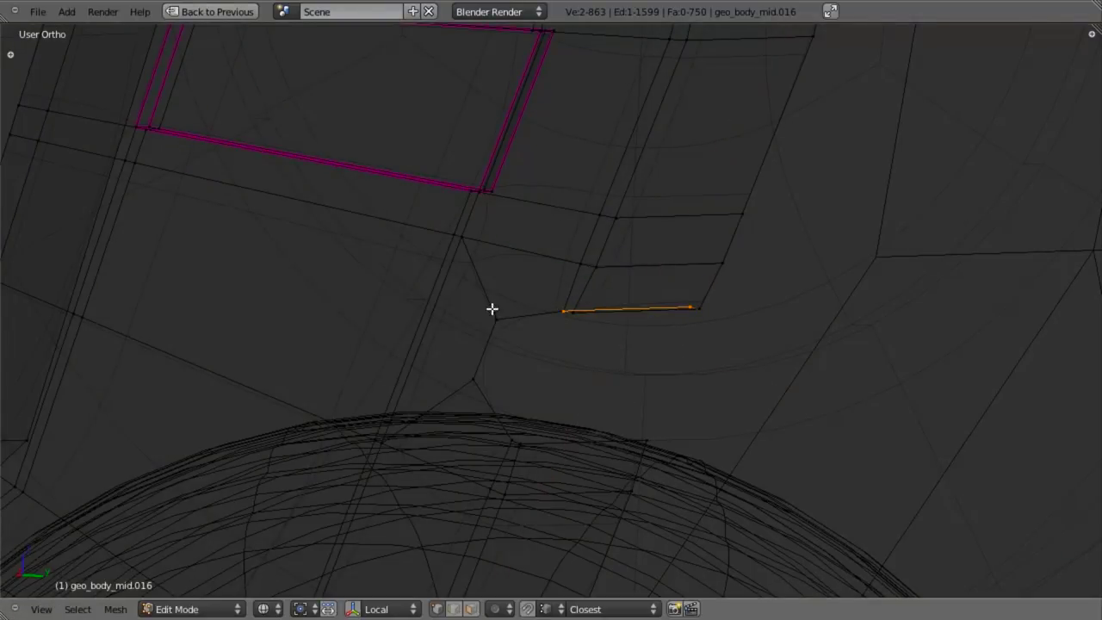
key(e)
ctrl+click(500, 314)
key(e)
right_click(477, 372)
key(g)
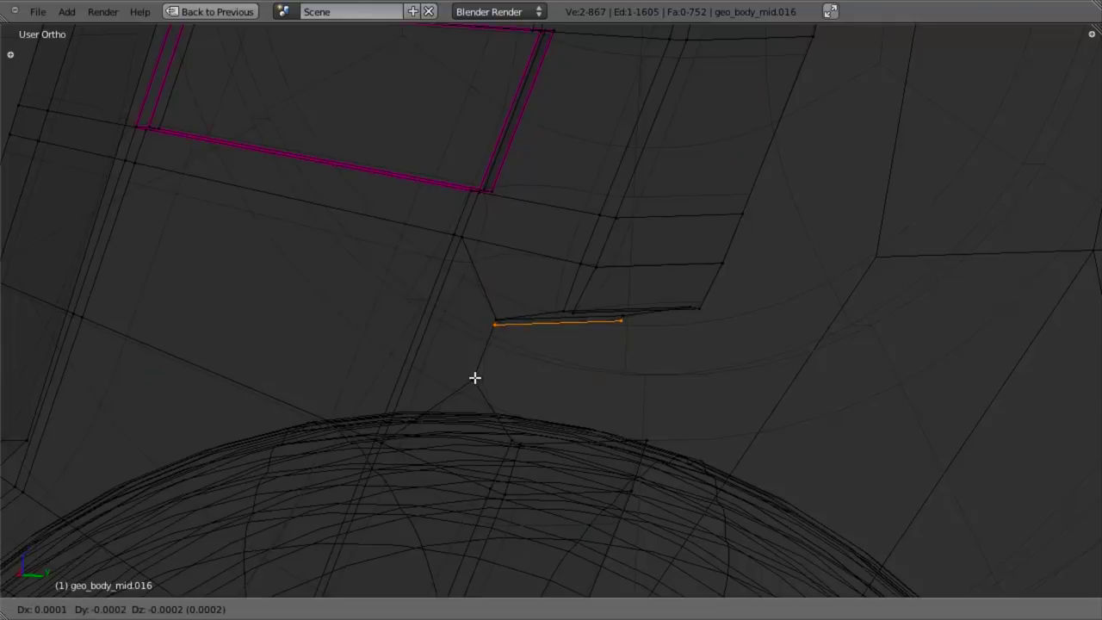
ctrl+click(474, 383)
key(e)
click(509, 440)
key(e)
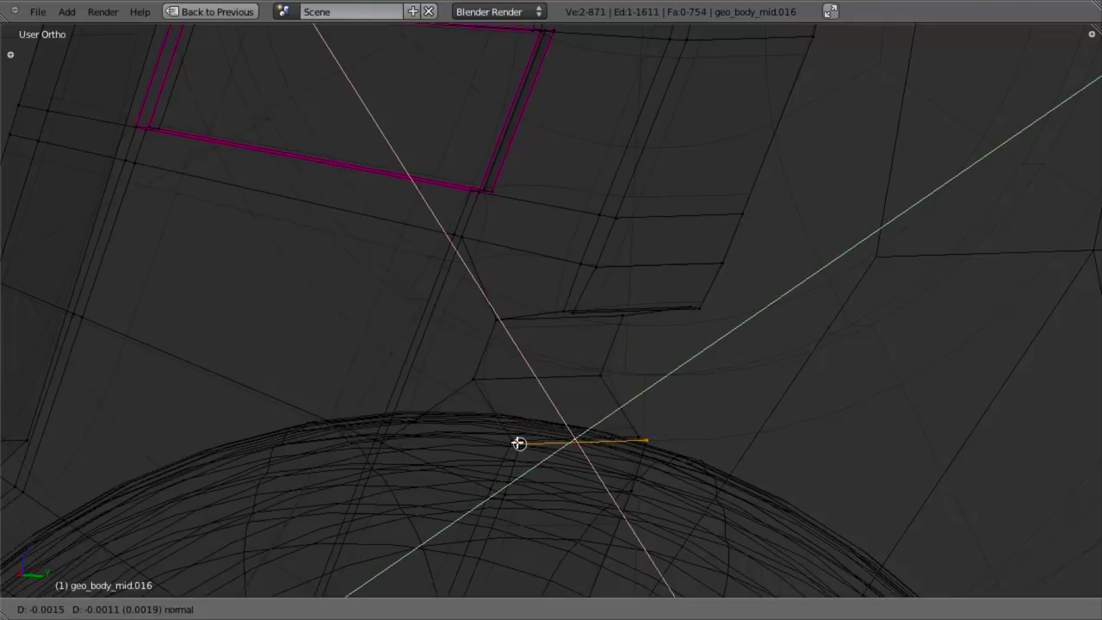
ctrl+click(519, 445)
key(z)
mouse_move(538, 413)
middle_down()
mouse_move(572, 349)
mouse_move(562, 325)
mouse_move(496, 389)
middle_up()
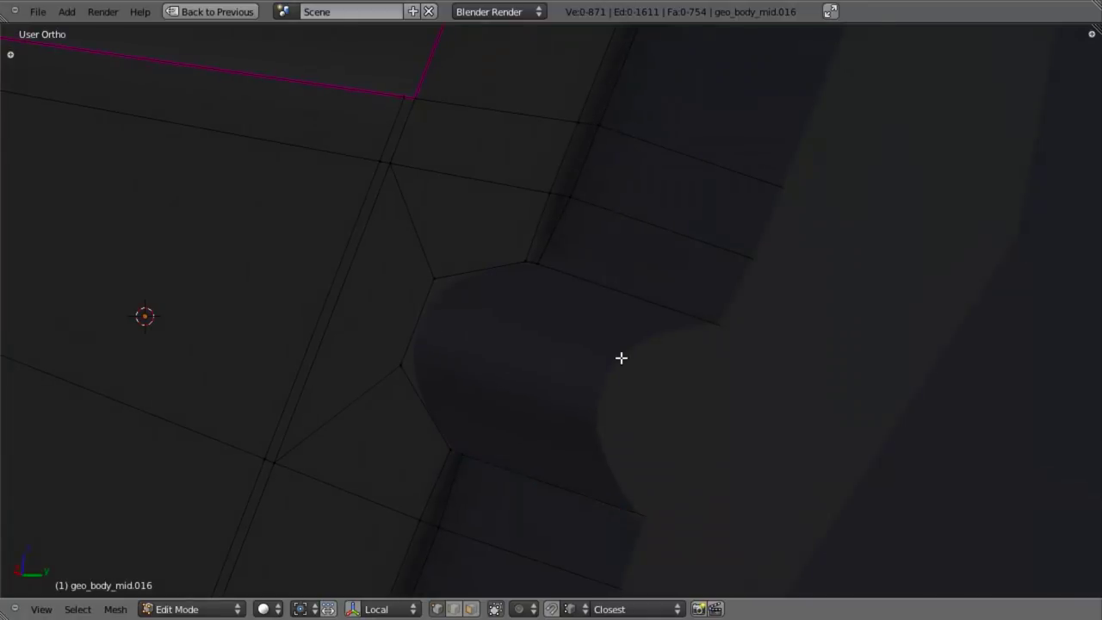
Step: Merge the whole mesh's duplicate vertices to join the notch wall to the plate
key(a)
key(w)
click(594, 251)
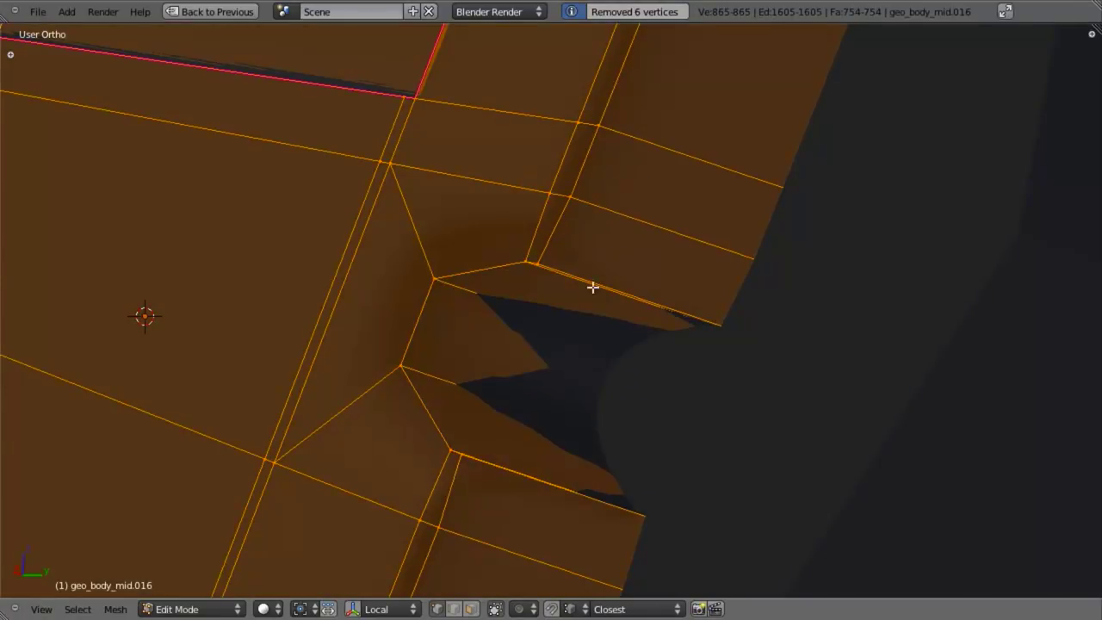
middle_drag(550, 351, 495, 342)
shift+middle_drag(280, 361, 625, 335)
right_click(462, 180)
key(KP_3)
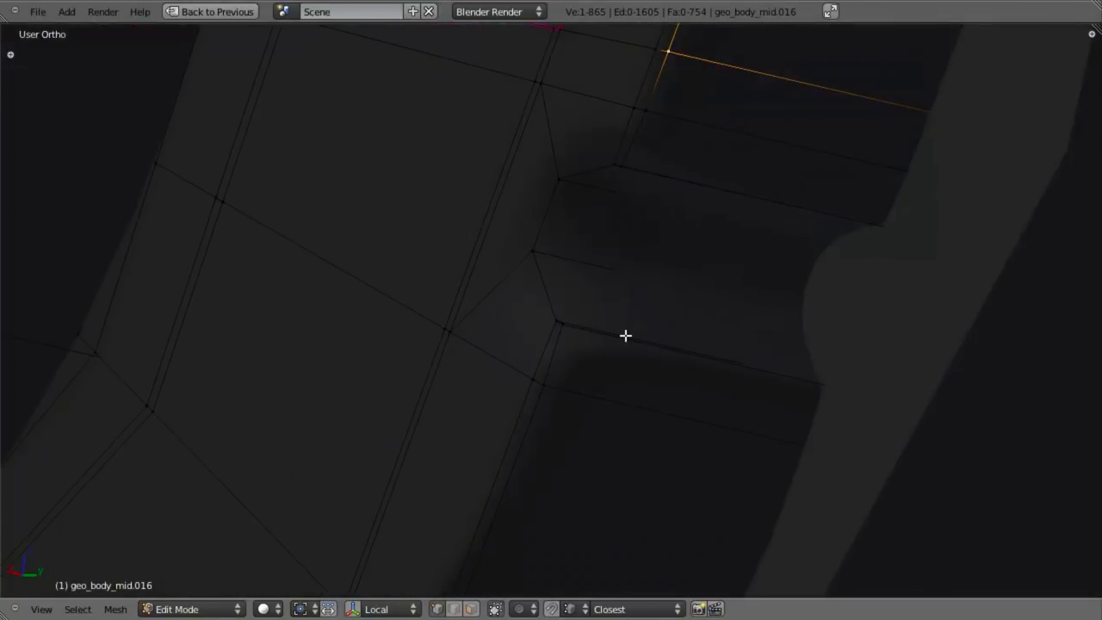
Step: Add a loop cut along the plate's side wall and through the notch, sliding it close to the front edge
key(ctrl+r)
click(640, 335)
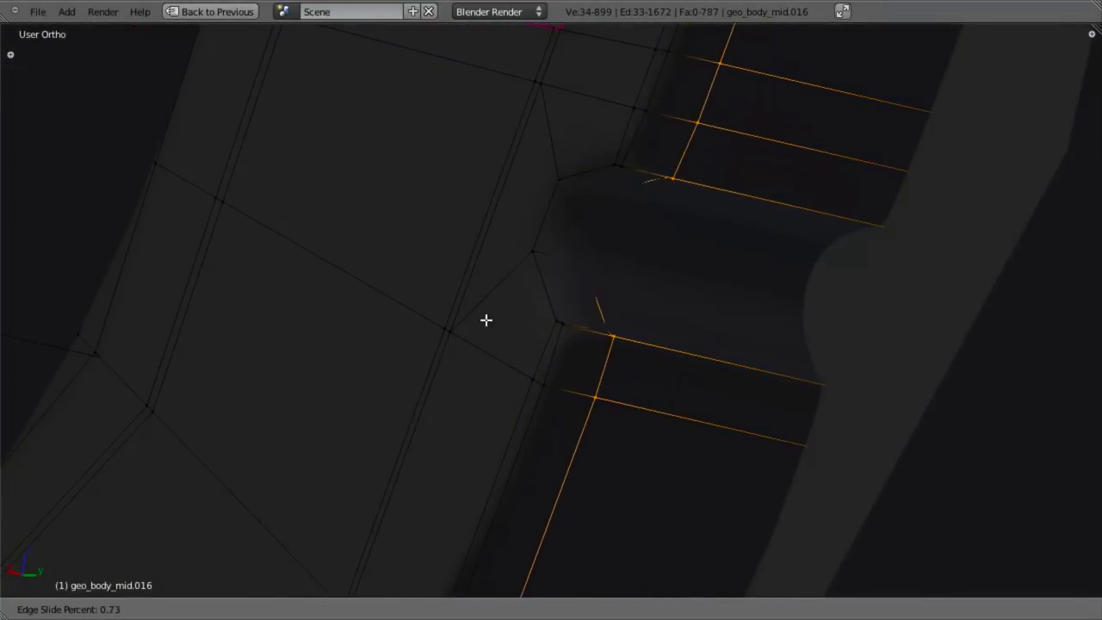
click(458, 307)
key(Tab)
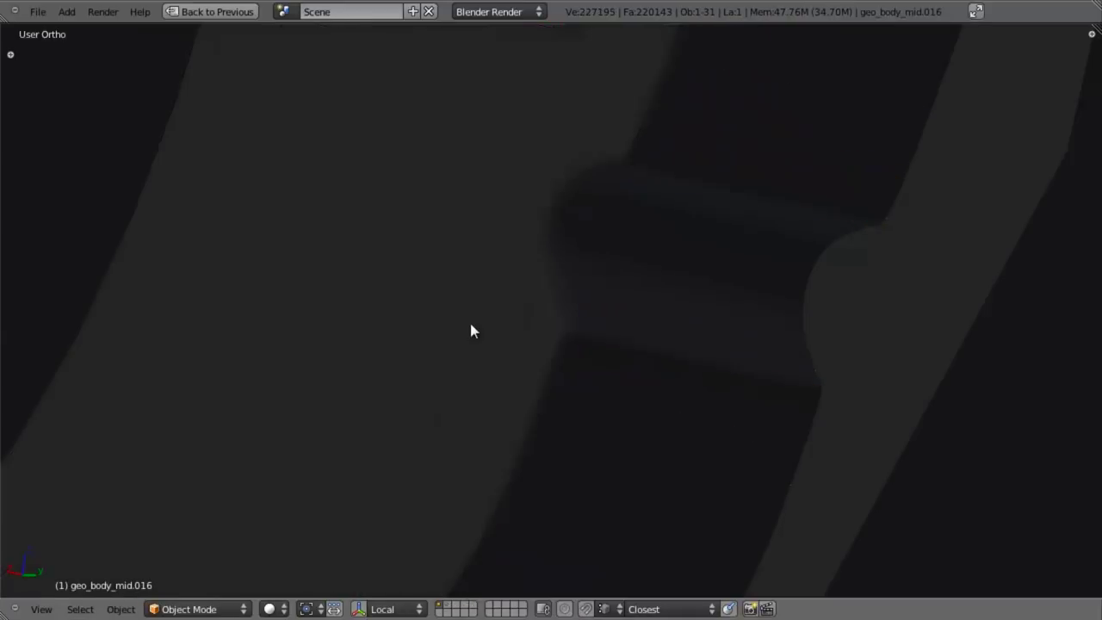
Step: Return to the right side view and save the file
scroll(484, 334, down, 10)
key(KP_3)
key(ctrl+s)
click(601, 392)
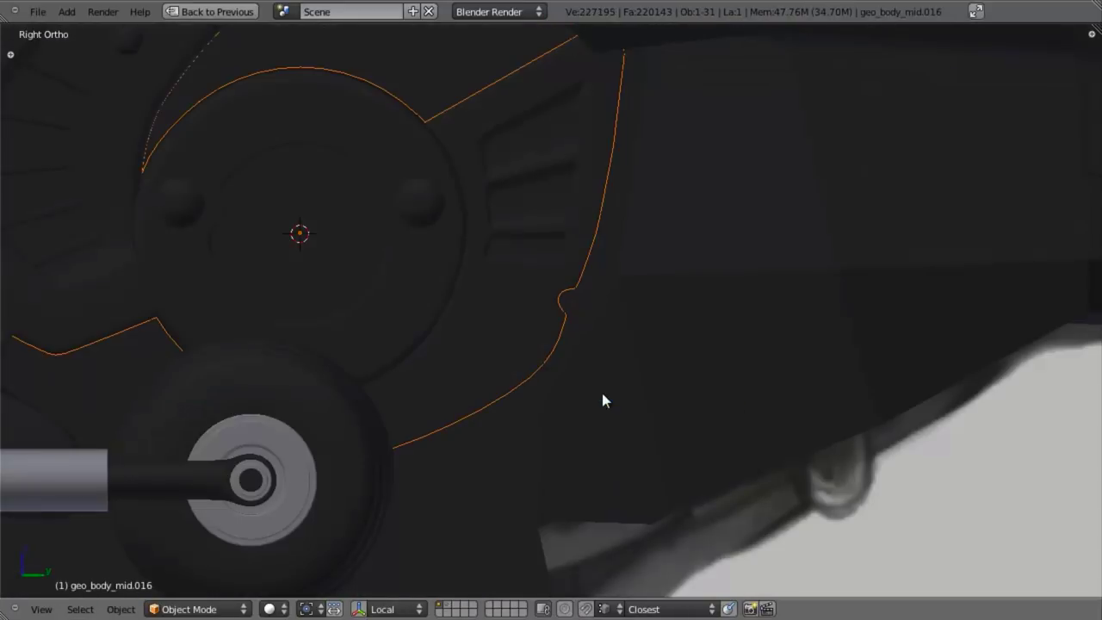
Step: Examine the plate's notch and lower edge beside the wheel against the reference image, in both object and edit mode
key(z)
scroll(602, 392, up, 5)
key(a)
shift+middle_drag(560, 436, 711, 330)
key(z)
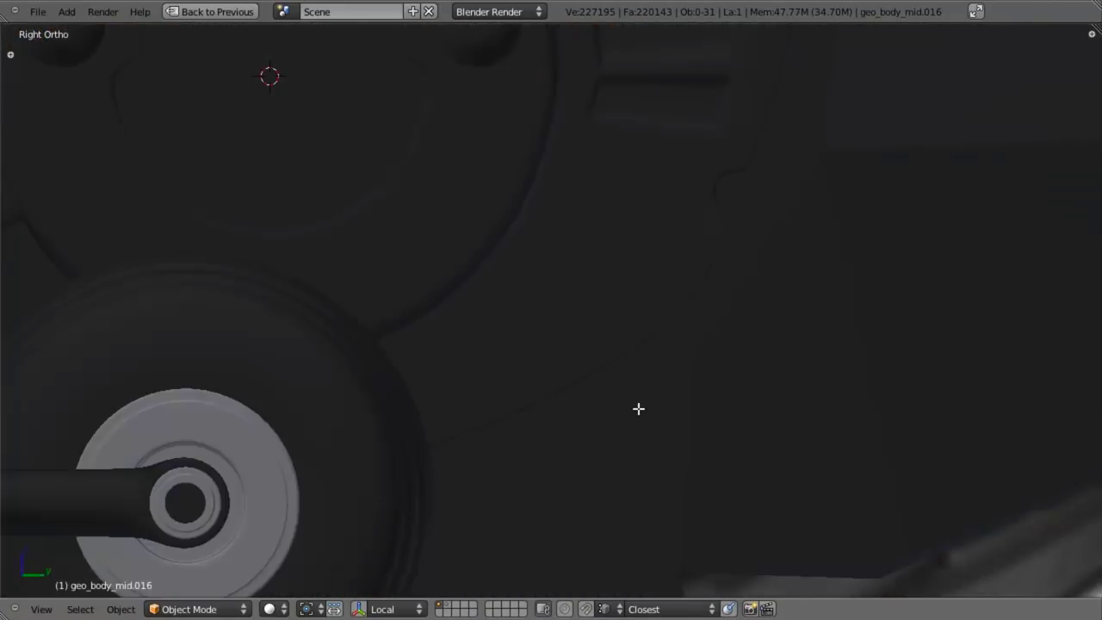
key(Tab)
key(z)
scroll(649, 350, up, 1)
key(z)
scroll(650, 372, down, 3)
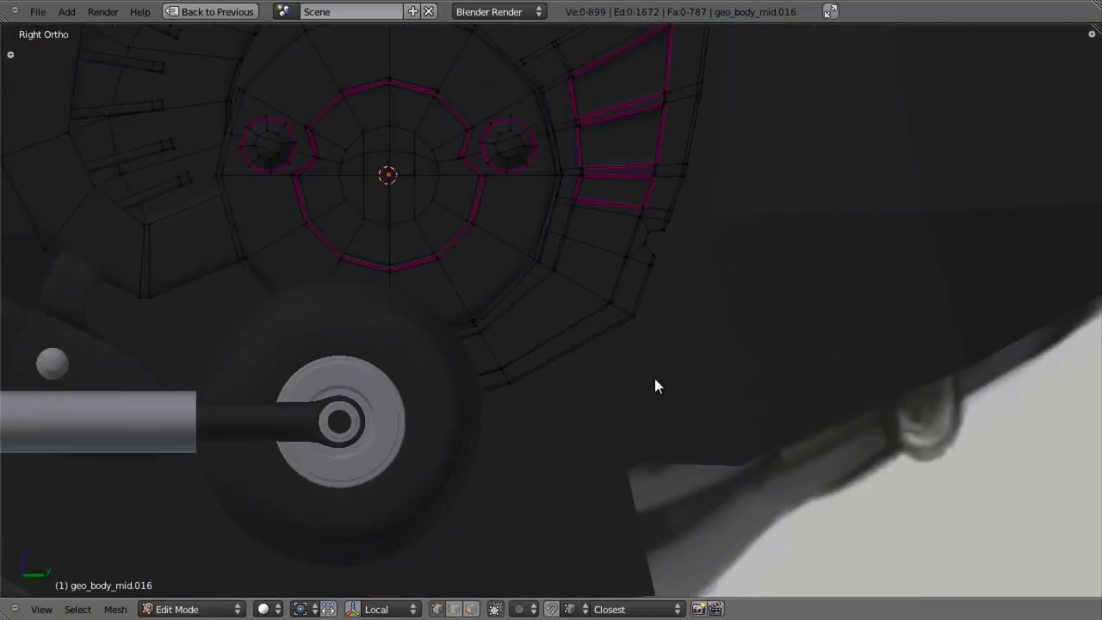
key(Tab)
scroll(652, 376, down, 4)
scroll(646, 385, up, 2)
key(Tab)
Step: Add two loop cuts across the curved plate's lower section near the wheel, sliding them to bracket the second notch's location
key(z)
scroll(647, 381, up, 5)
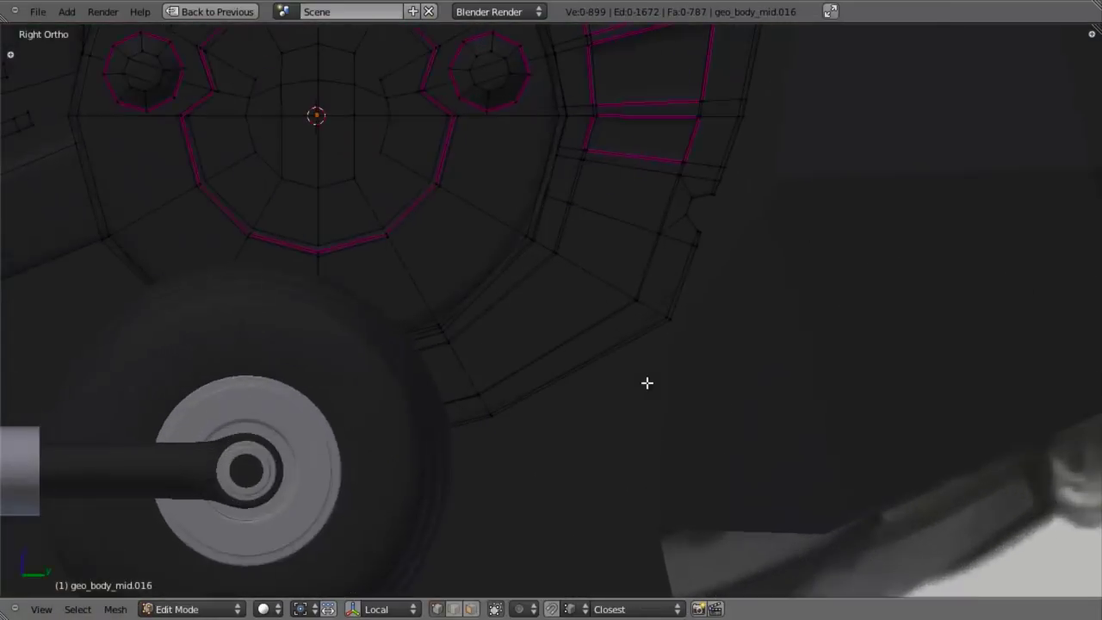
key(ctrl+r)
click(585, 431)
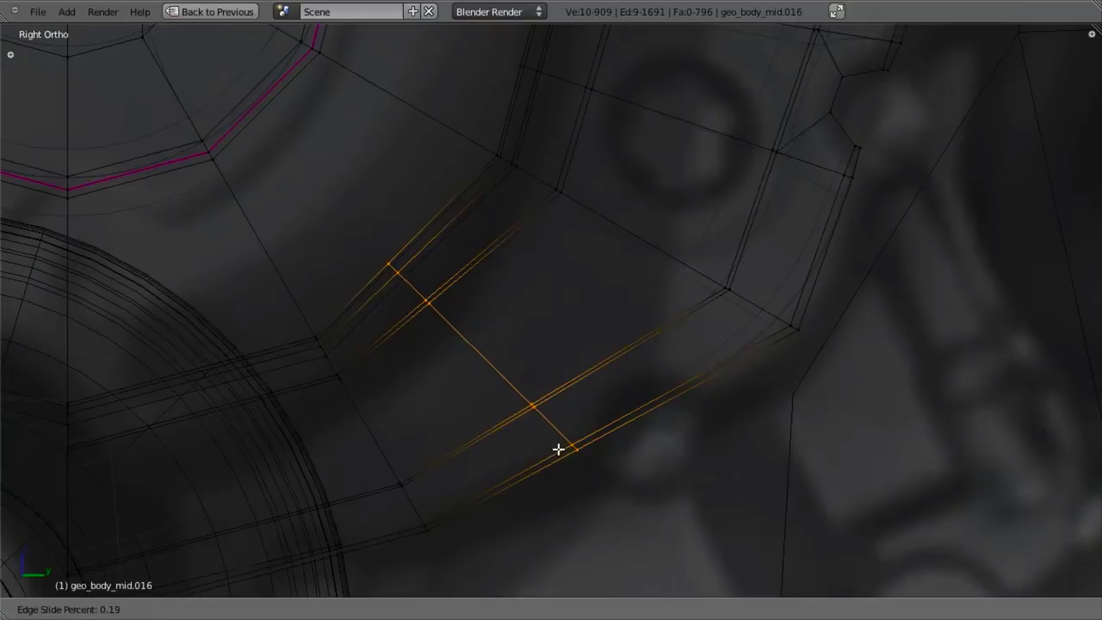
click(560, 449)
key(ctrl+r)
click(721, 377)
click(724, 376)
key(a)
Step: Extrude the rim patch between the two new loops, scale it down, and shift it toward the plate's outer edge
key(b)
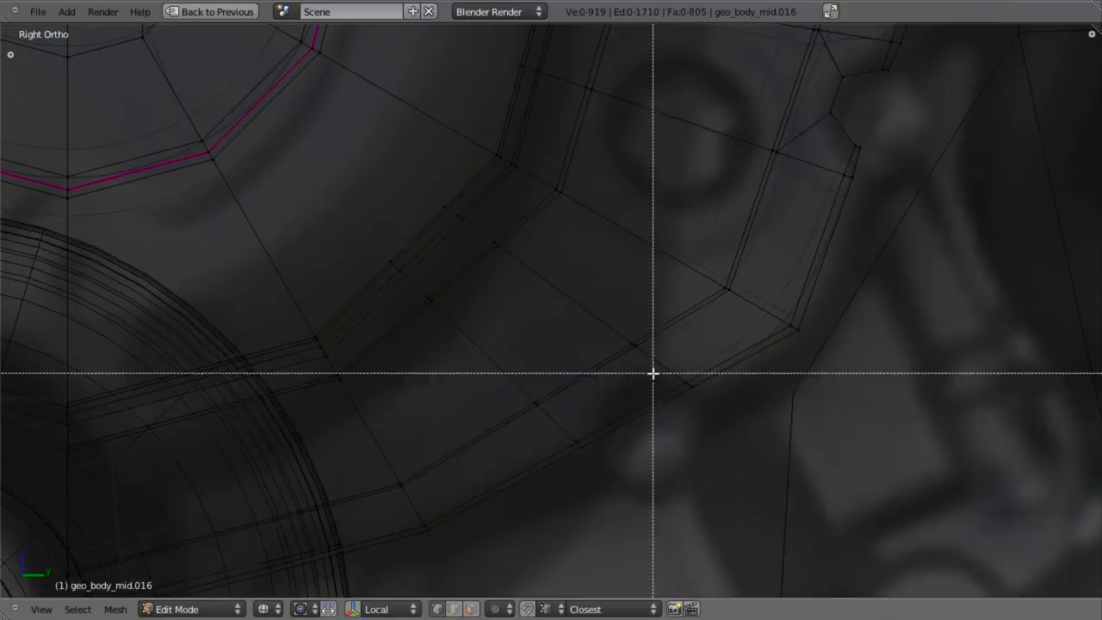
drag(652, 372, 701, 394)
key(b)
drag(634, 335, 652, 495)
key(b)
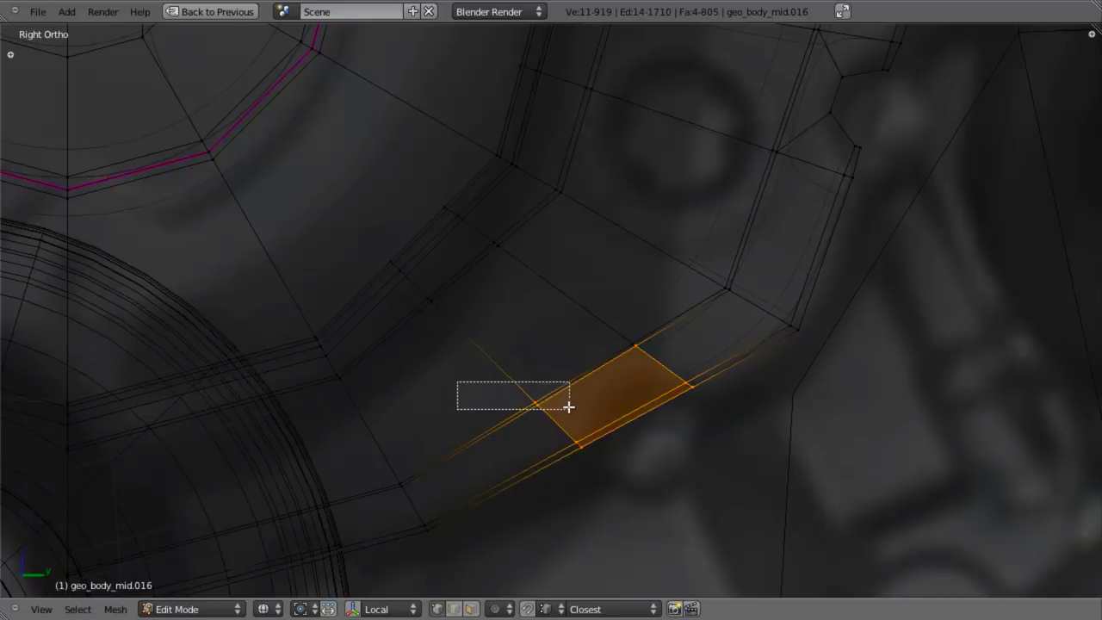
middle_drag(566, 401, 603, 407)
key(e)
right_click(881, 466)
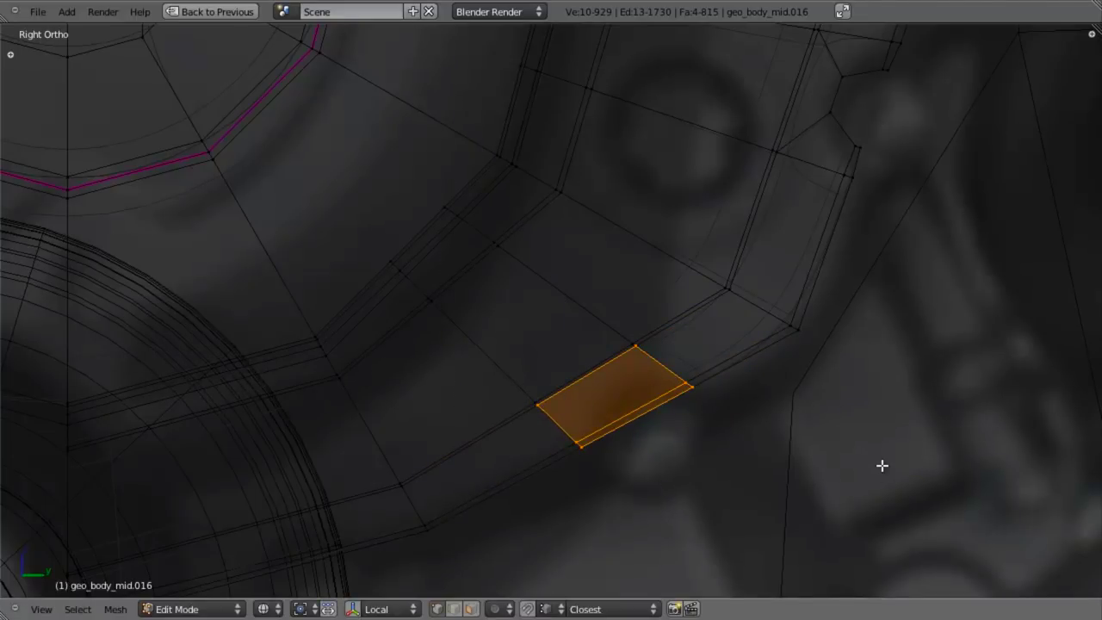
key(s)
key(x)
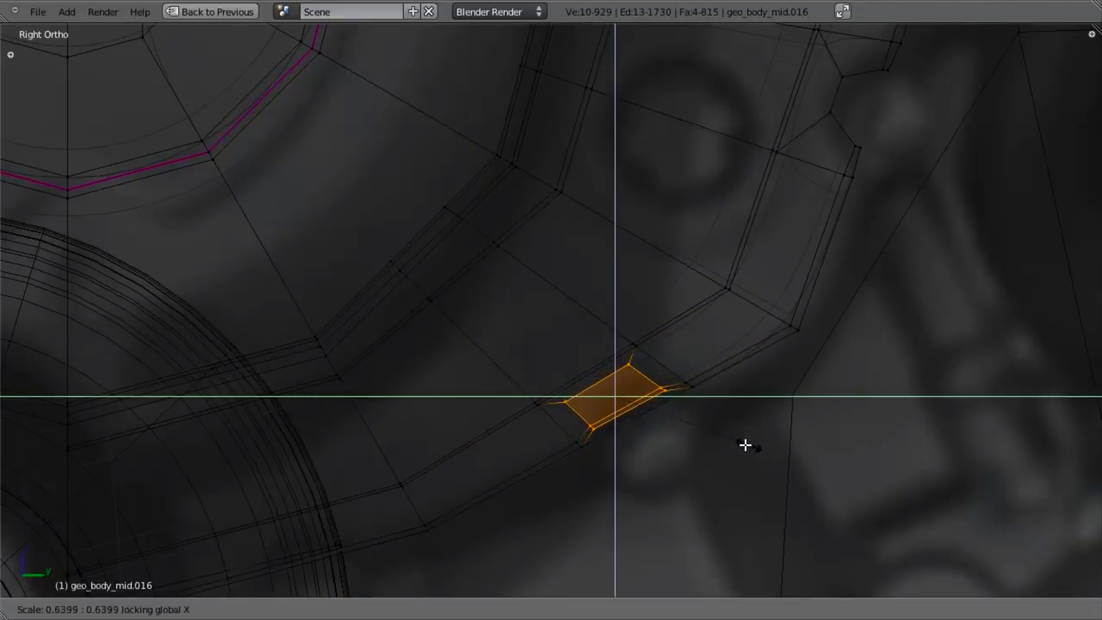
click(714, 434)
key(g)
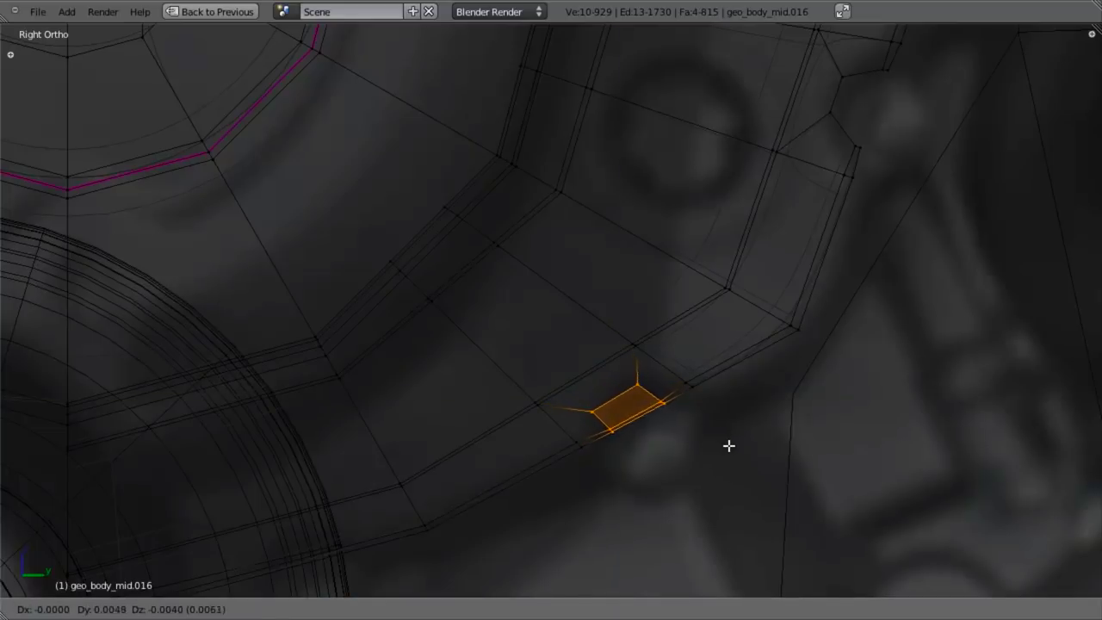
click(730, 442)
Step: Delete the side-wall geometry beside the scaled patch and return to the right side view
middle_drag(695, 432, 615, 360)
key(a)
key(b)
drag(722, 433, 881, 565)
key(b)
drag(612, 497, 823, 597)
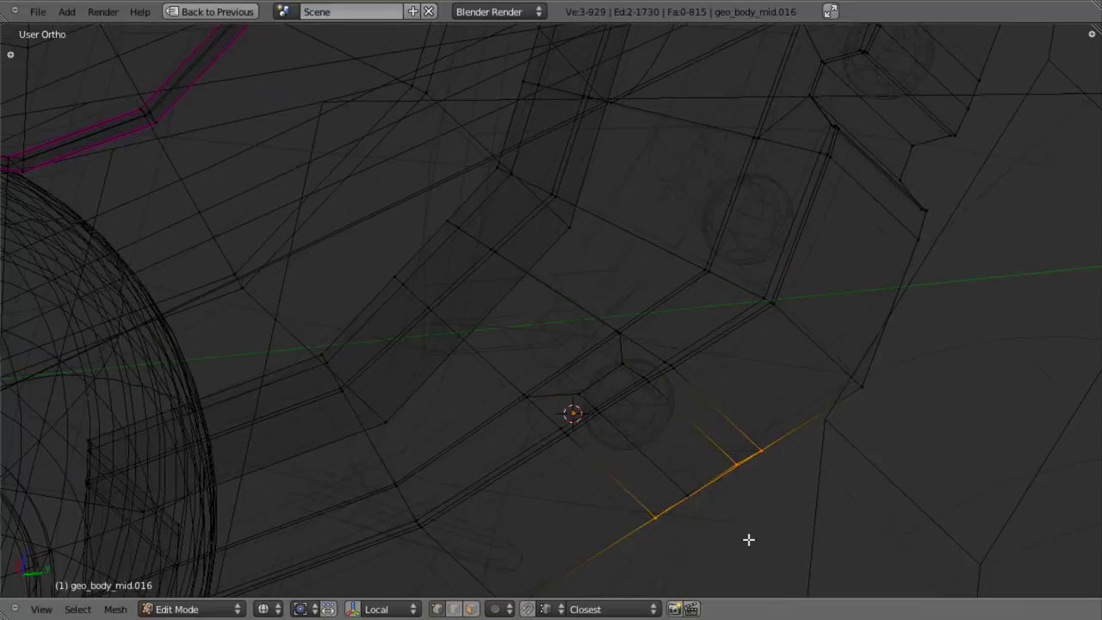
key(b)
drag(684, 478, 769, 575)
key(x)
click(779, 475)
key(KP_3)
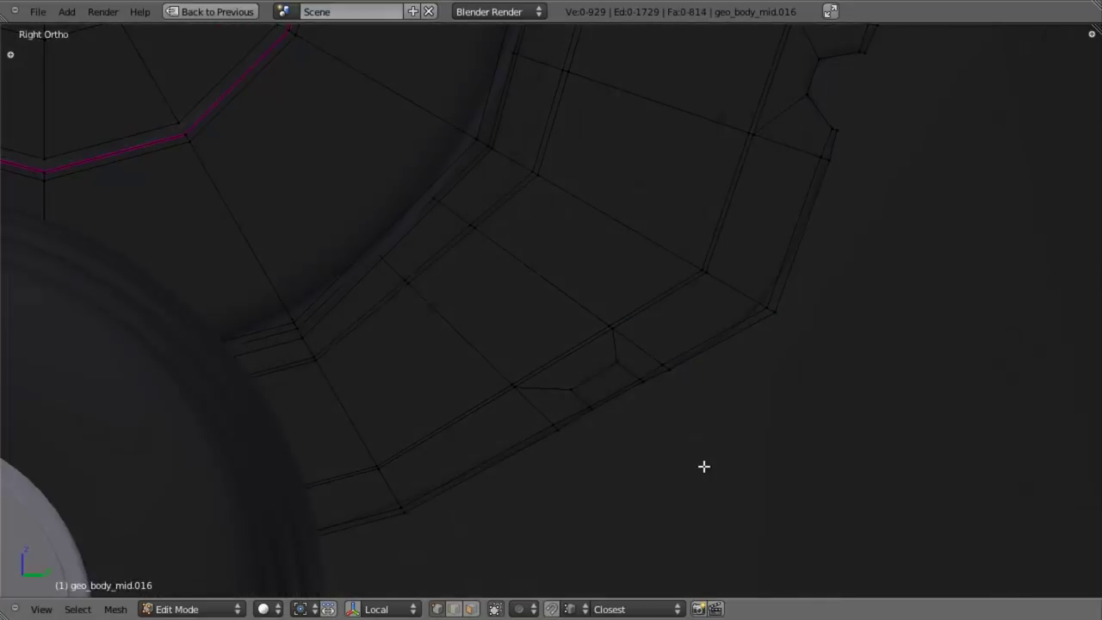
Step: Move the scaled patch's two outer front vertices slightly inward from the plate's edge
scroll(654, 469, up, 5)
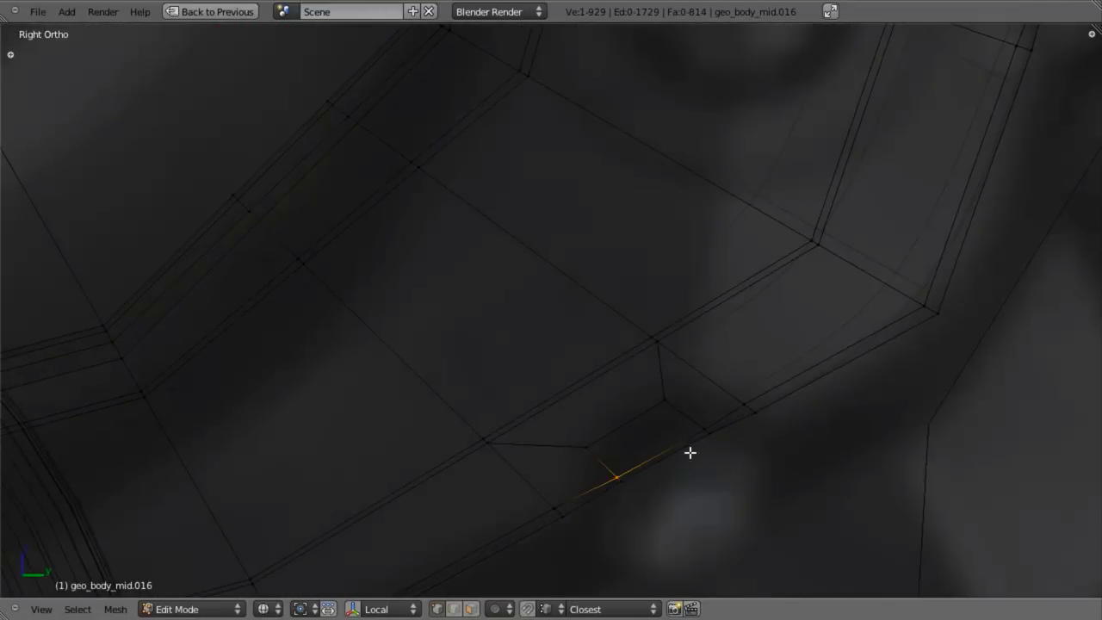
key(b)
drag(702, 399, 714, 428)
key(g)
right_click(706, 429)
key(b)
middle_drag(706, 429, 734, 467)
key(g)
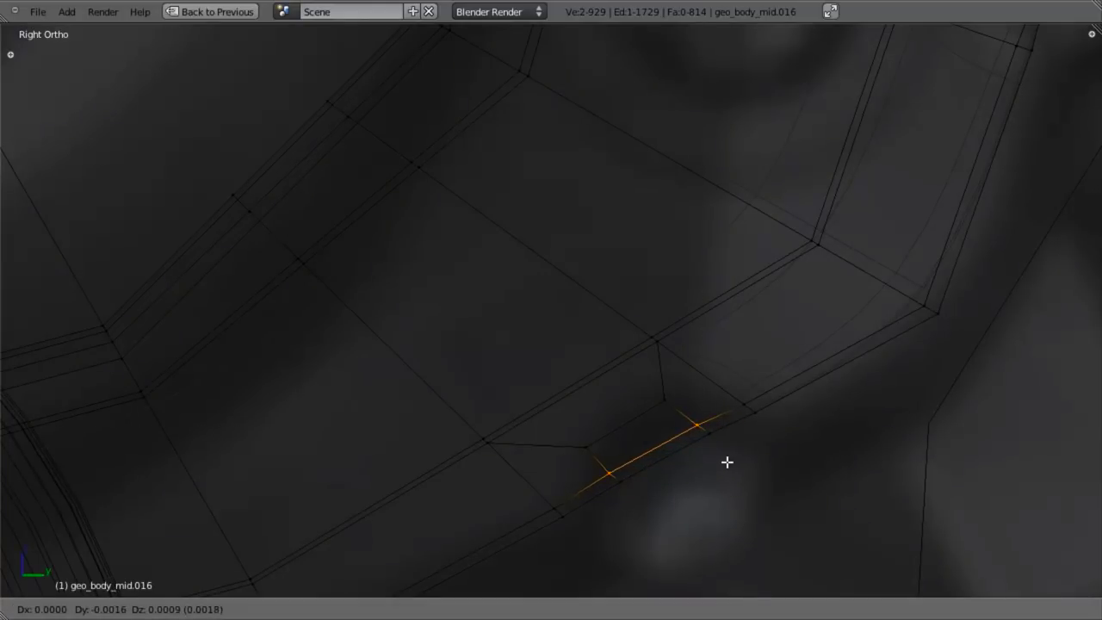
right_click(727, 462)
Step: Delete the scaled patch's faces to open a second notch in the plate's lower edge
key(b)
drag(543, 388, 719, 493)
key(x)
click(719, 492)
key(b)
drag(590, 474, 648, 499)
key(g)
right_click(648, 502)
key(a)
Step: Scale the second notch's two inner vertices closer together and reposition them to round the notch's outline
key(z)
key(b)
drag(570, 425, 607, 463)
key(b)
drag(640, 385, 686, 428)
key(s)
key(x)
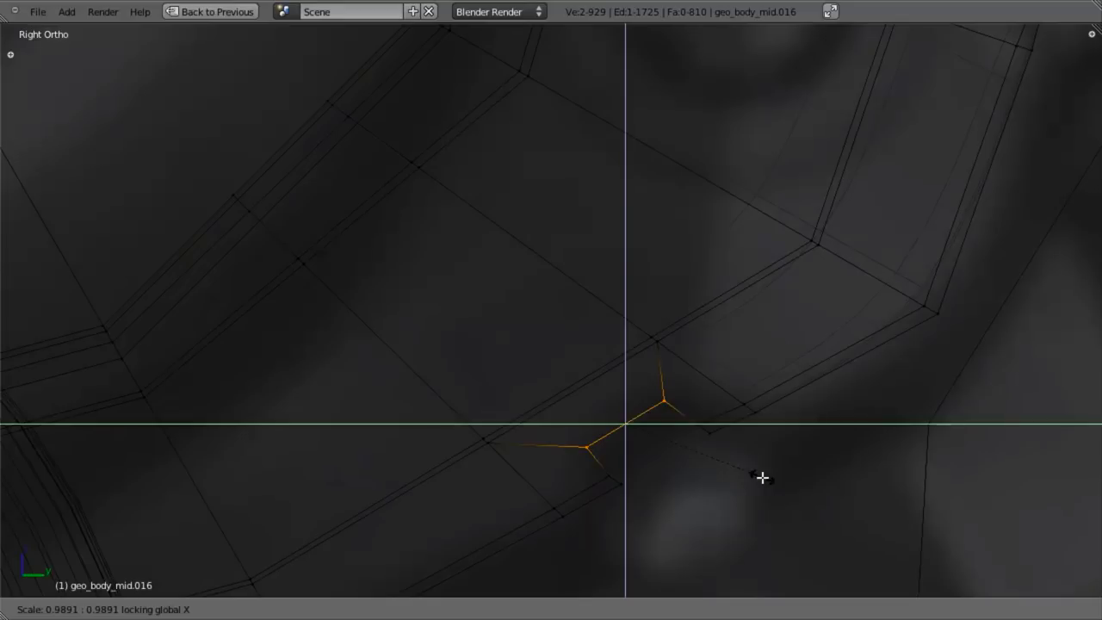
click(703, 424)
key(g)
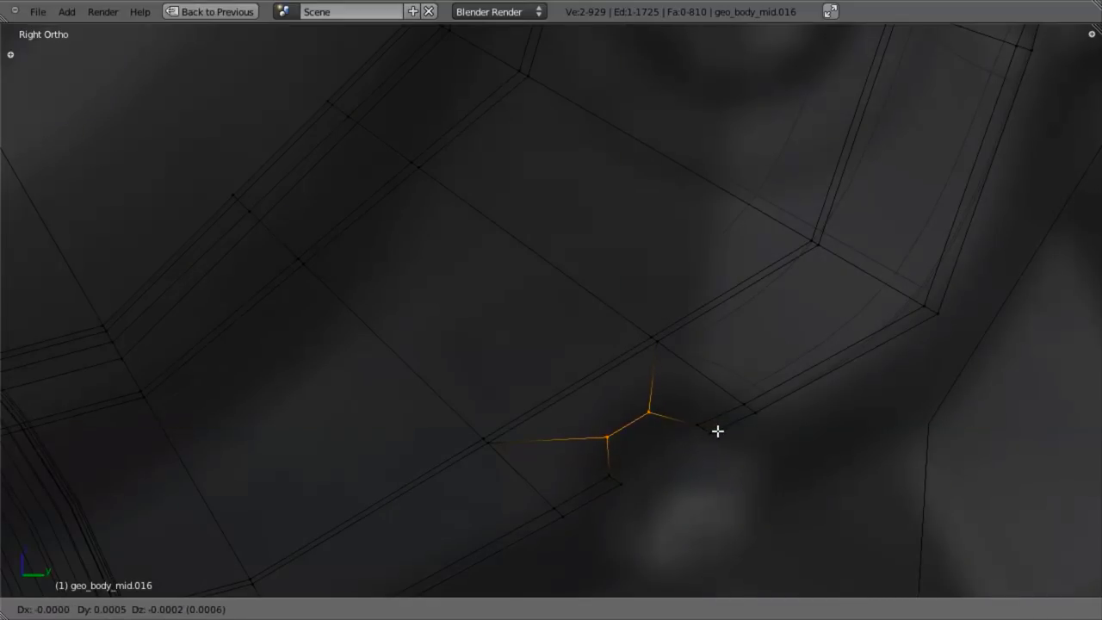
click(721, 431)
key(a)
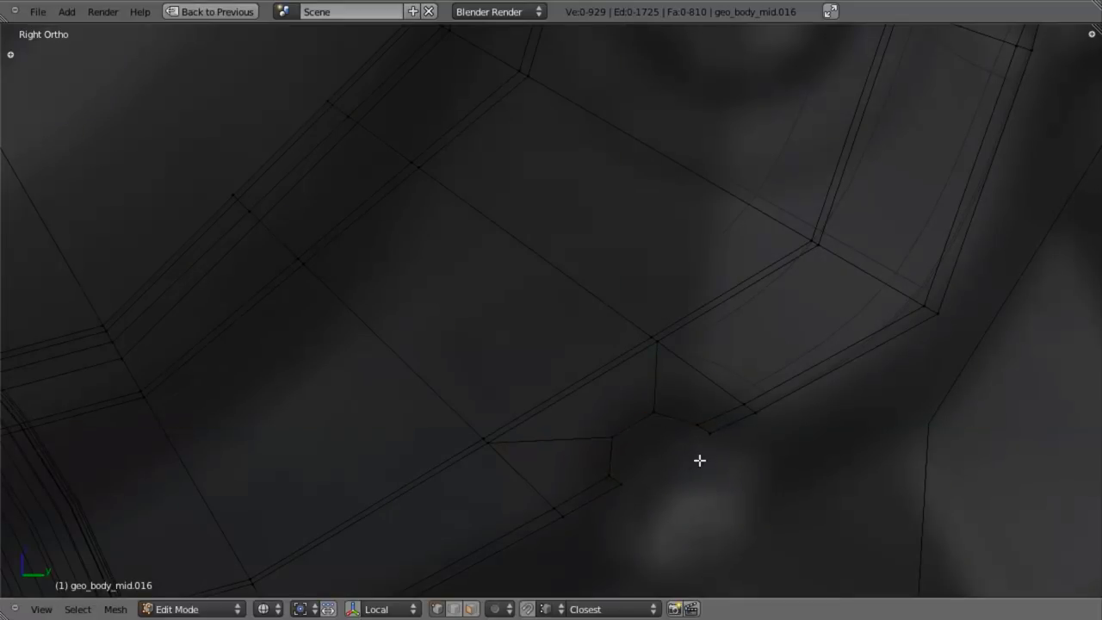
Step: Adjust the side-wall vertices at the second notch's wheel-side corner to line up with the notch opening
key(b)
drag(702, 426, 768, 510)
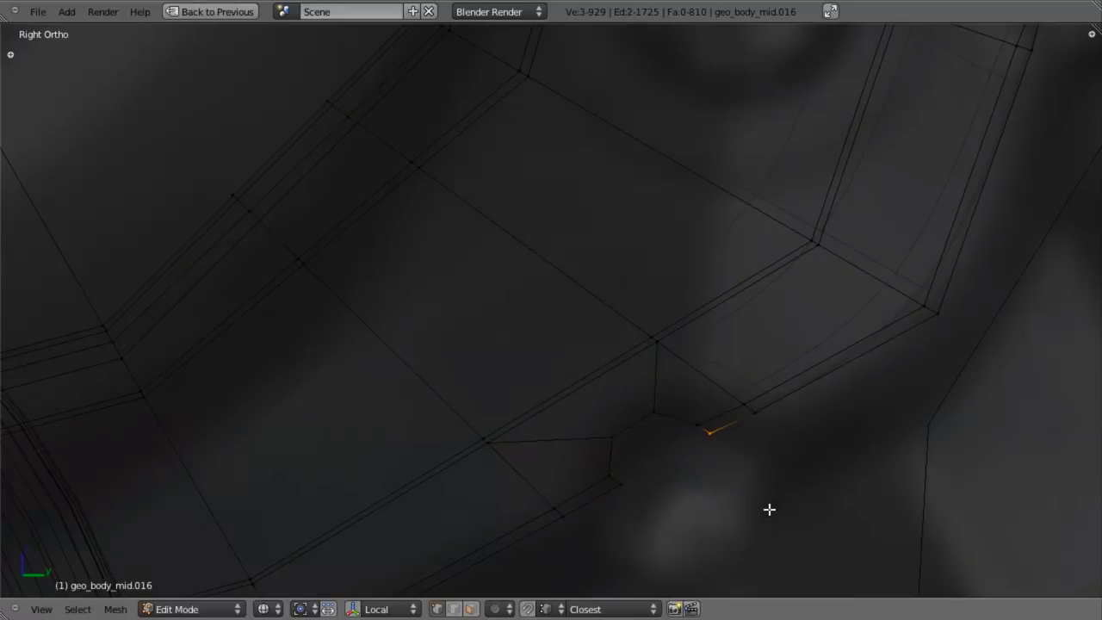
key(g)
click(642, 514)
key(g)
click(644, 516)
Step: Extrude the notch's corner edge point by point around the second notch's outline to build its inner wall
key(e)
click(610, 473)
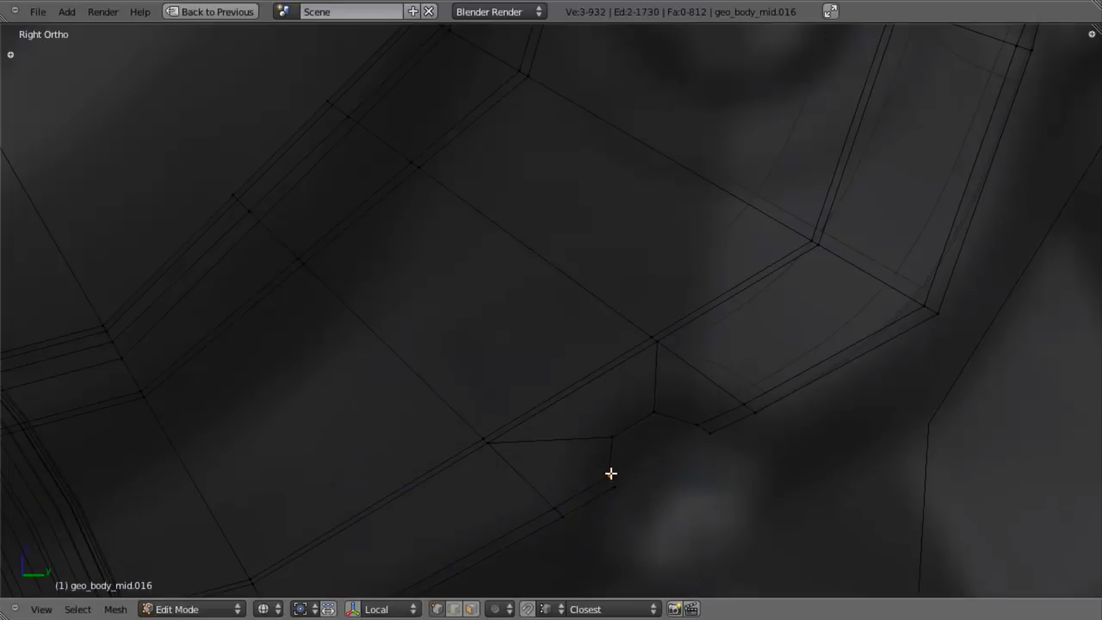
key(e)
click(613, 425)
key(e)
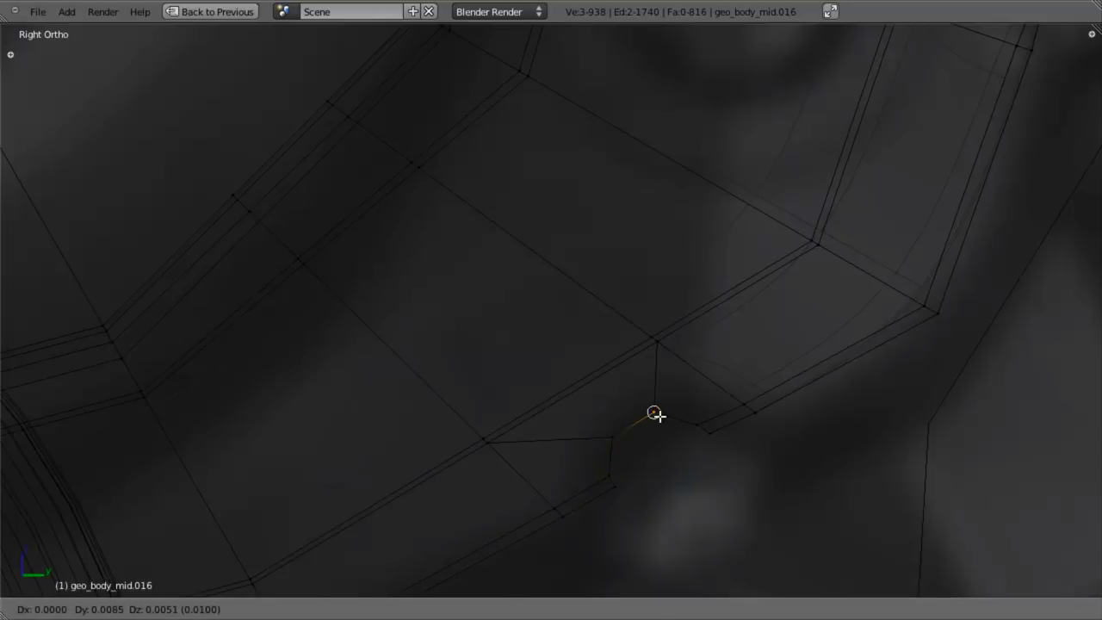
click(654, 415)
key(e)
click(697, 432)
key(e)
click(707, 435)
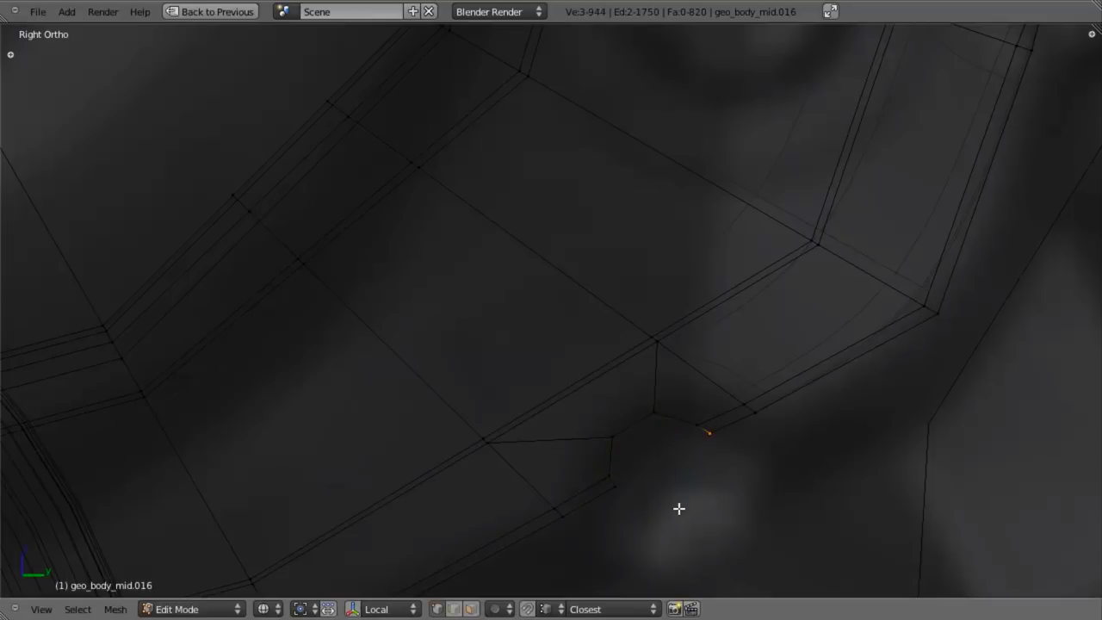
Step: Merge the whole mesh's duplicate vertices to join the second notch's wall to the plate, and check the result
key(a)
key(w)
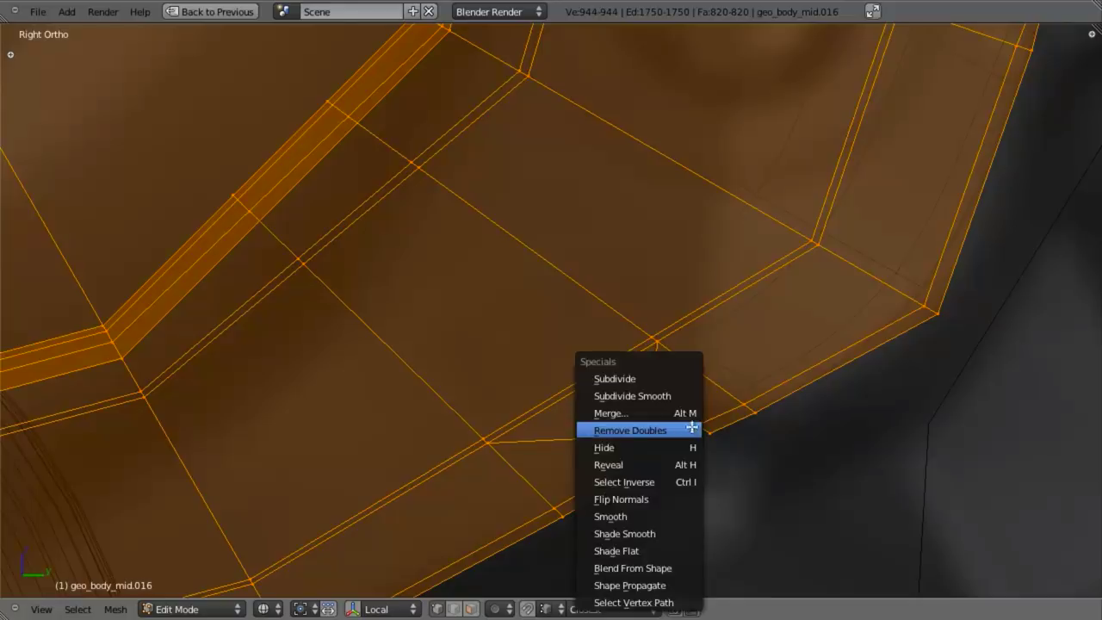
click(695, 428)
middle_drag(695, 428, 583, 382)
key(Tab)
scroll(671, 420, down, 7)
key(KP_3)
scroll(614, 415, up, 2)
key(Tab)
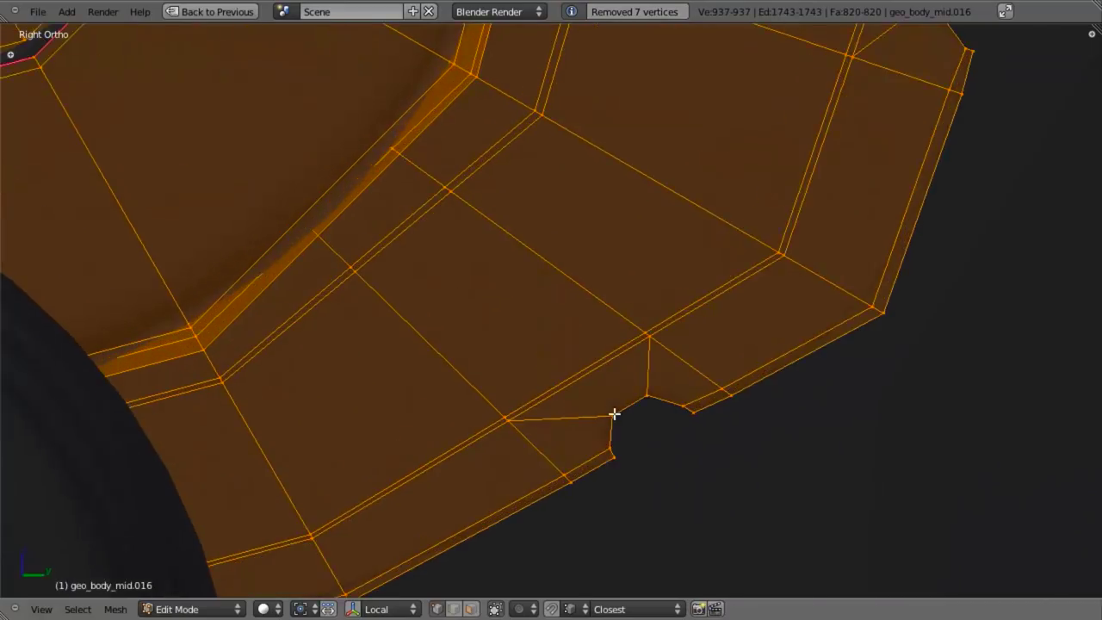
Step: Nudge the second notch's inner and wheel-side corner vertices to refine its rounded shape
key(a)
key(b)
drag(594, 384, 627, 476)
key(g)
click(656, 432)
key(a)
key(b)
key(g)
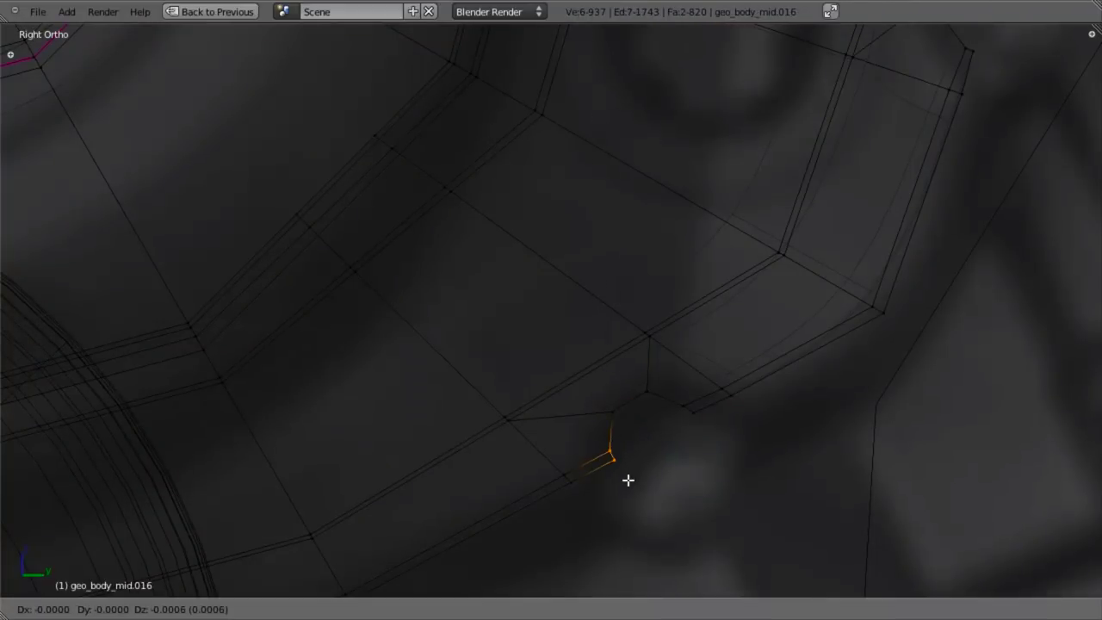
click(630, 478)
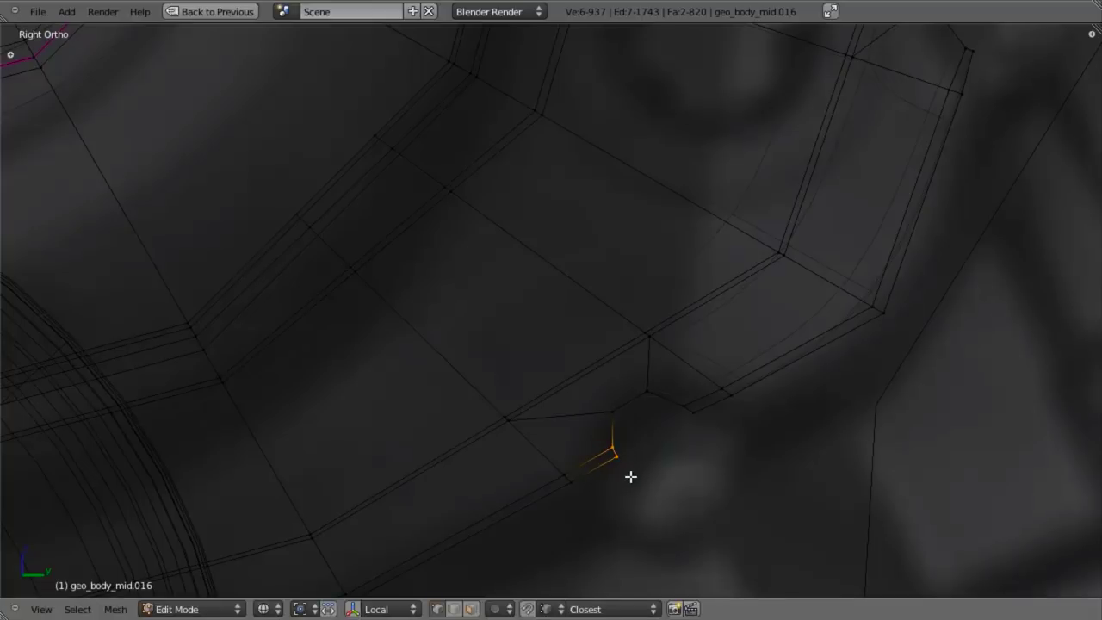
Step: Move the plate's outer corner vertices between the two notches to match the reference image's outline
key(Tab)
scroll(704, 469, down, 4)
key(z)
scroll(704, 467, down, 4)
shift+middle_drag(697, 394, 700, 482)
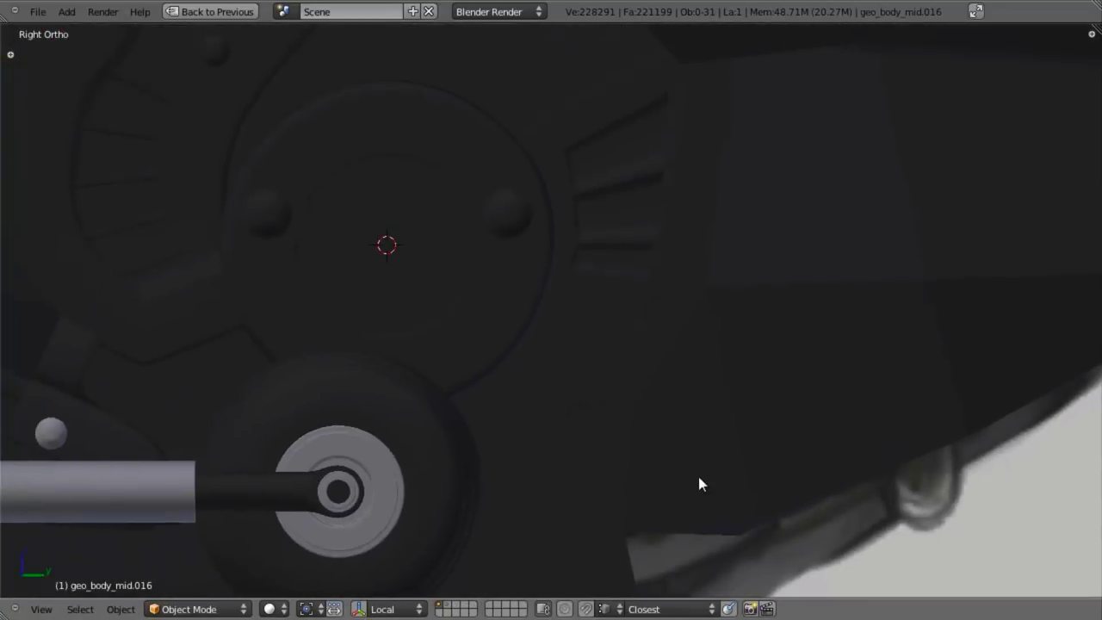
key(Tab)
scroll(697, 469, up, 4)
key(b)
drag(655, 400, 766, 498)
key(g)
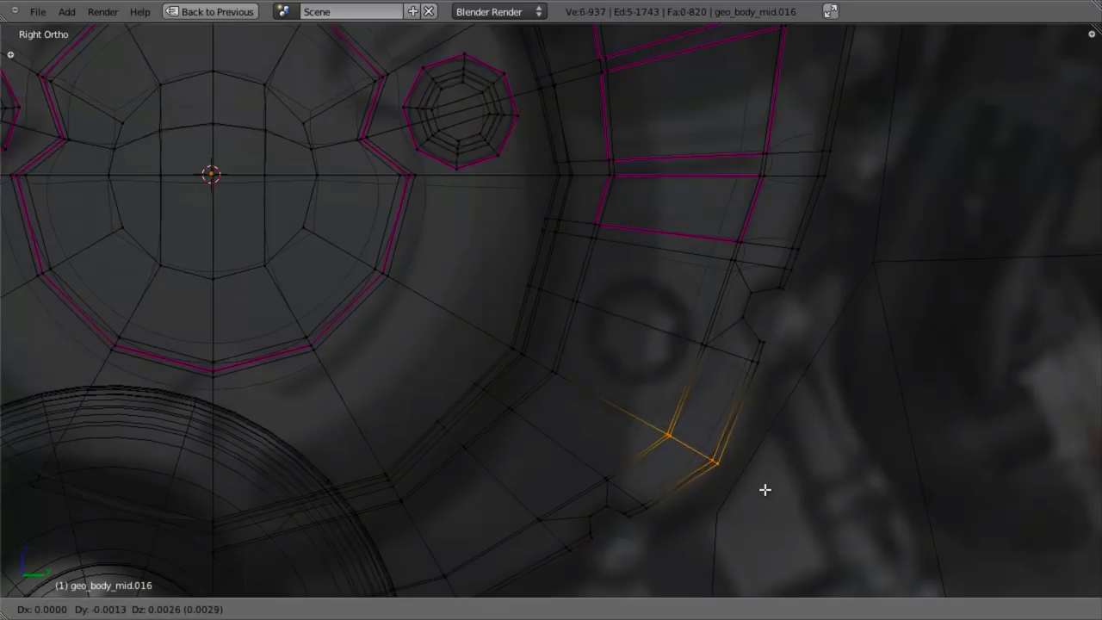
click(764, 484)
key(Tab)
key(Tab)
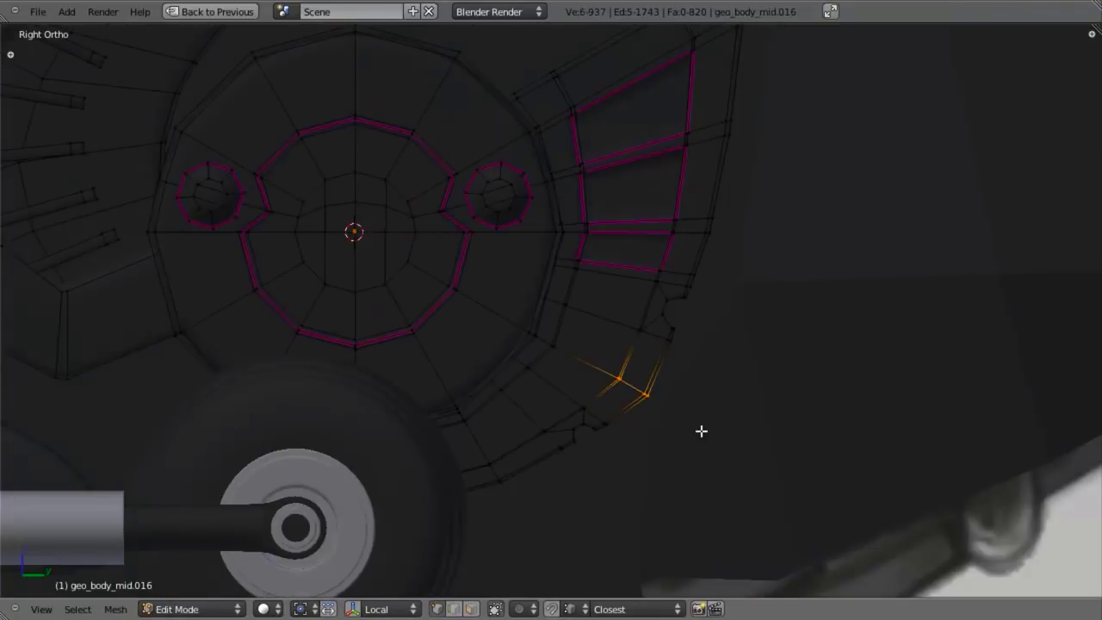
Step: Reposition the inner-rim vertices beside the reference bolt and at the next cross-edge to smooth the plate's inner curve
key(a)
key(b)
drag(568, 281, 618, 328)
key(g)
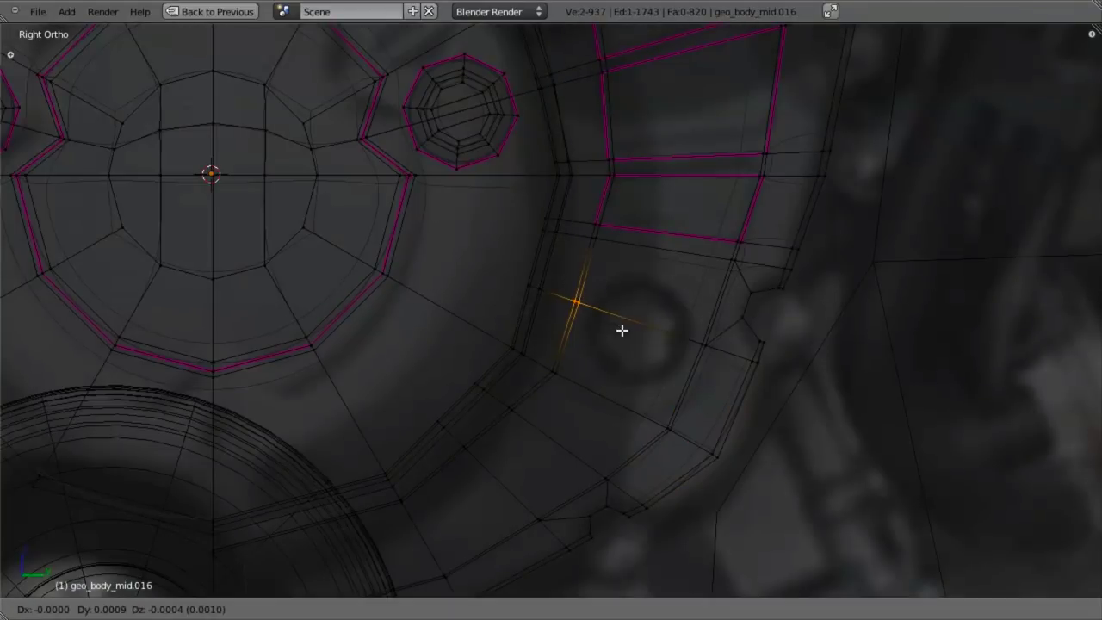
click(624, 331)
key(g)
click(629, 334)
key(a)
key(b)
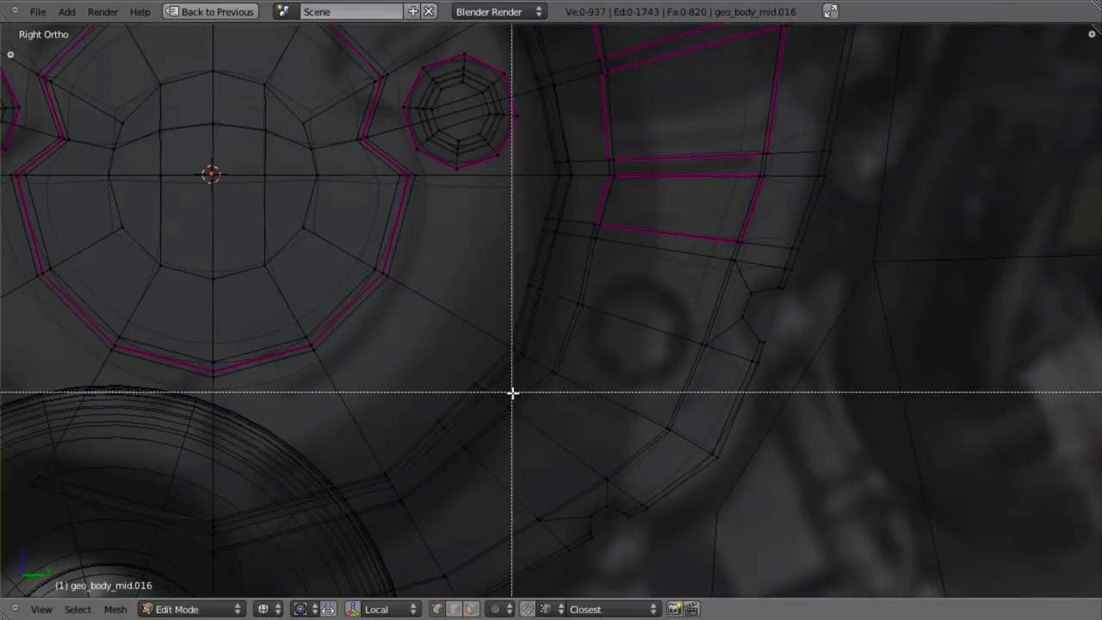
drag(548, 357, 586, 400)
key(g)
click(585, 397)
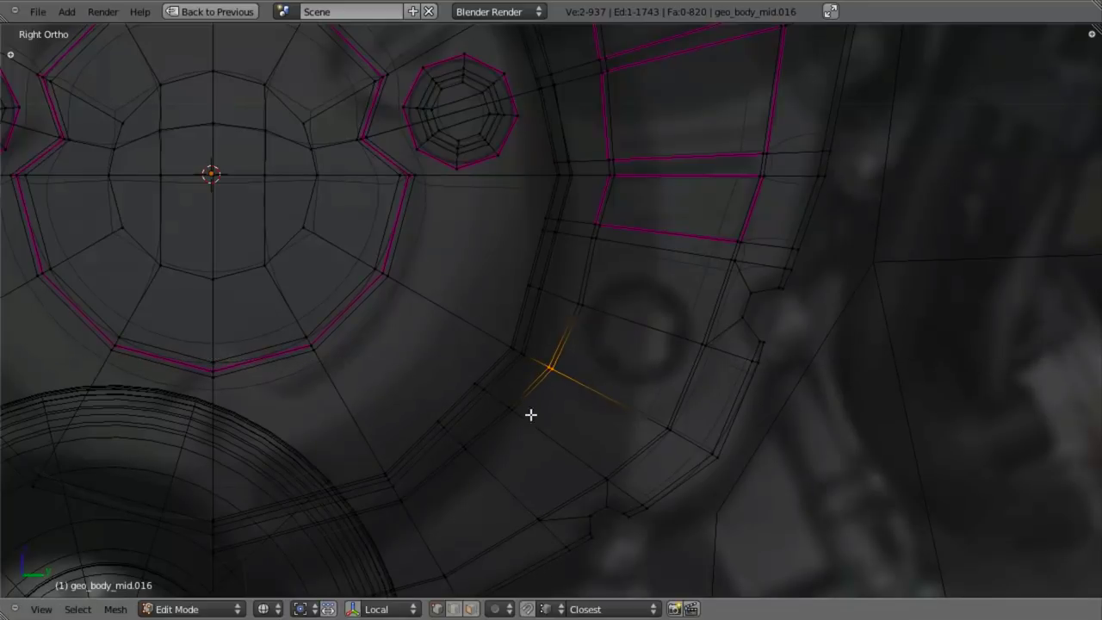
Step: Adjust the inner-rim vertices on the two added loops and just below the lowest vent recess to even out the curve
drag(513, 410, 540, 453)
key(b)
drag(457, 439, 498, 475)
key(g)
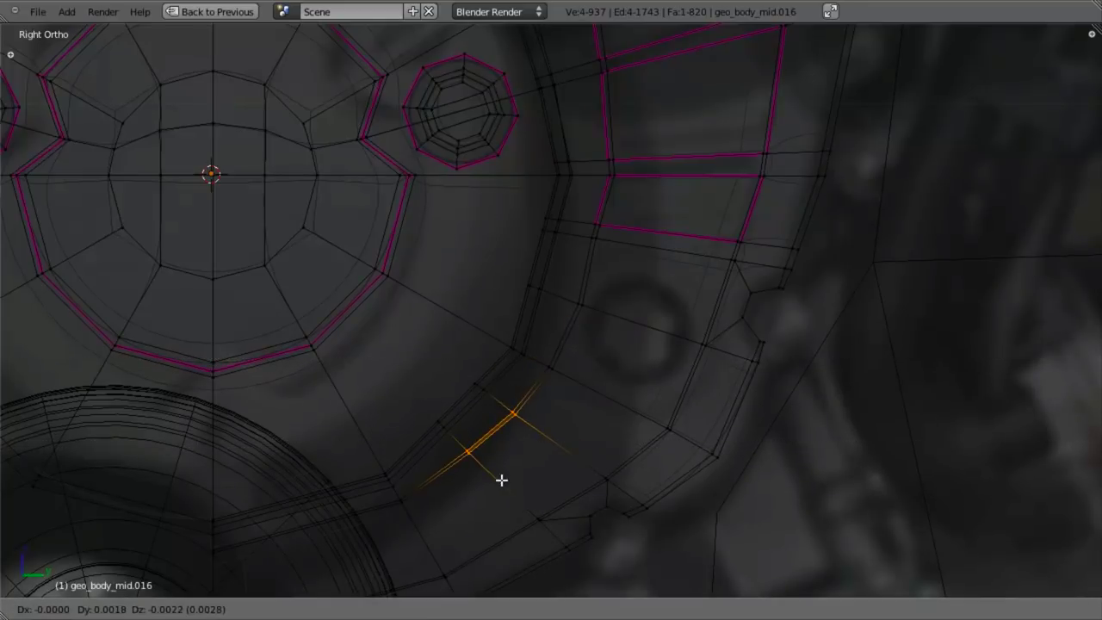
click(502, 479)
key(b)
drag(588, 218, 645, 273)
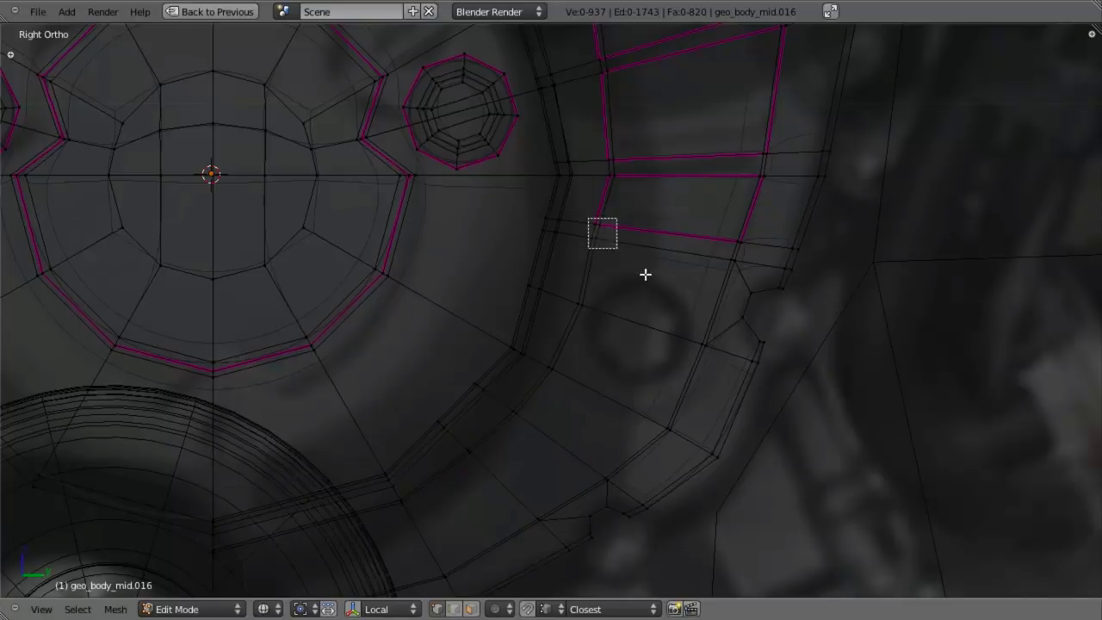
key(g)
click(659, 275)
key(a)
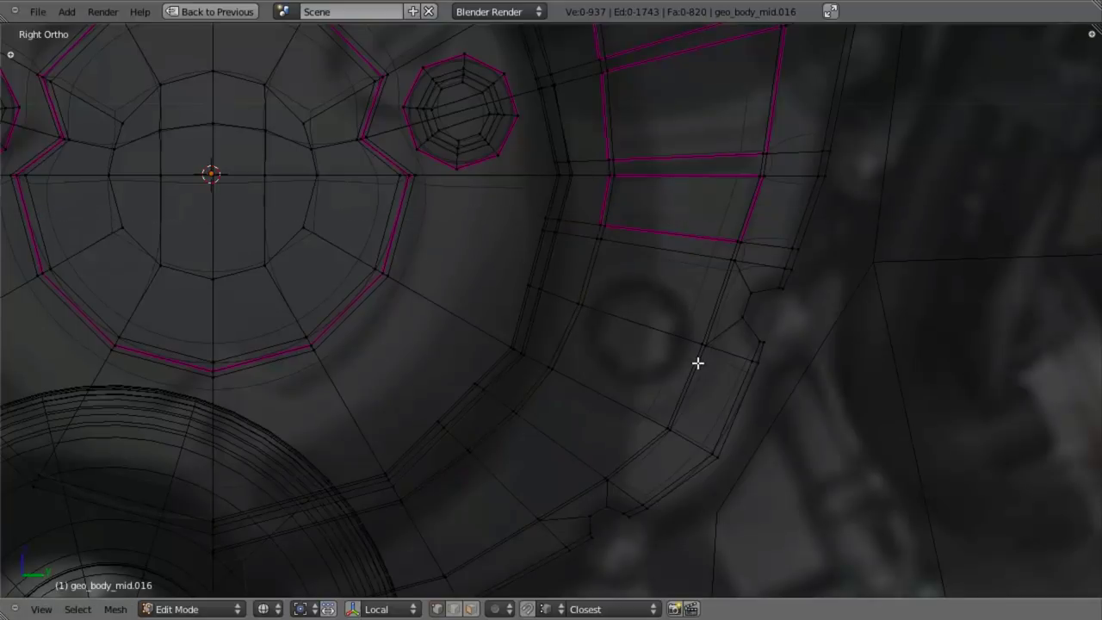
Step: Compare the plate's reshaped outline and two notches with the reference image in wireframe and solid shading
key(b)
key(Escape)
scroll(688, 361, down, 4)
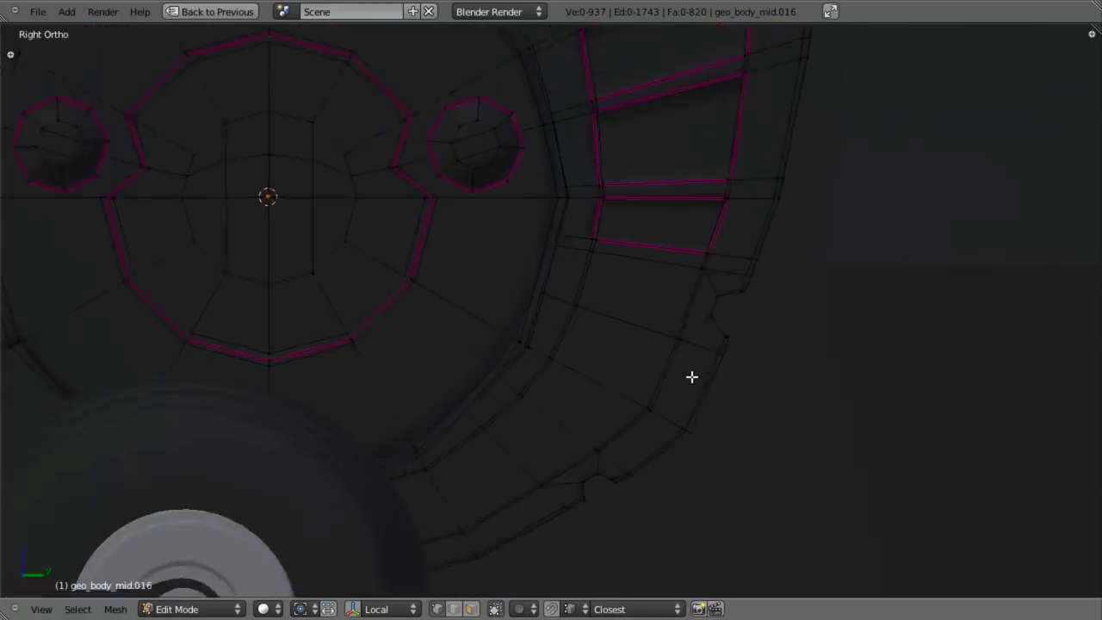
key(z)
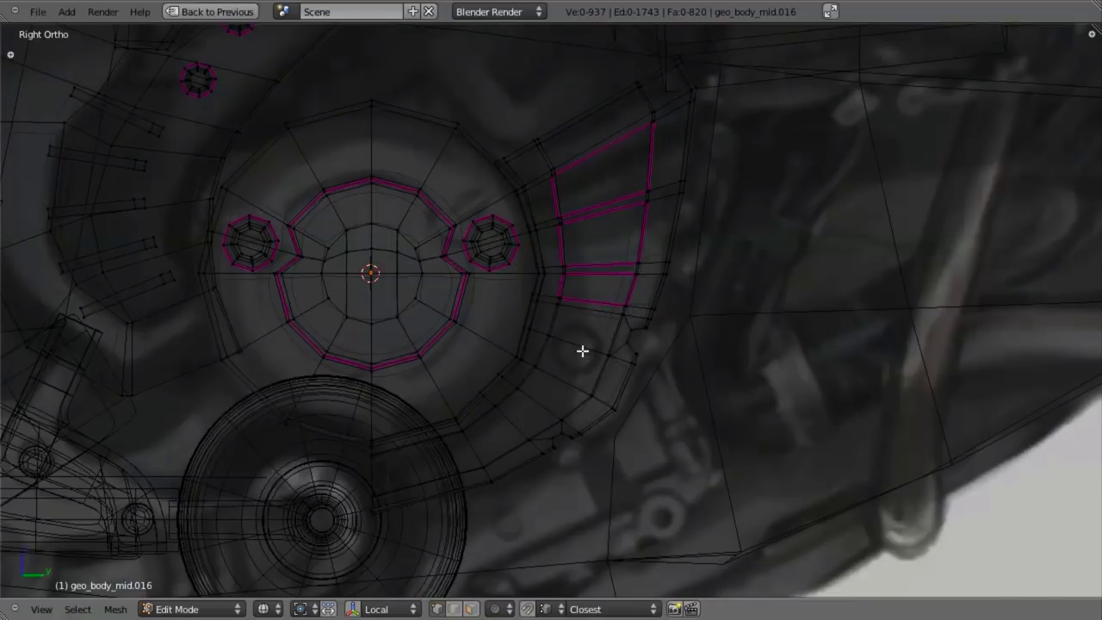
key(z)
scroll(516, 267, up, 1)
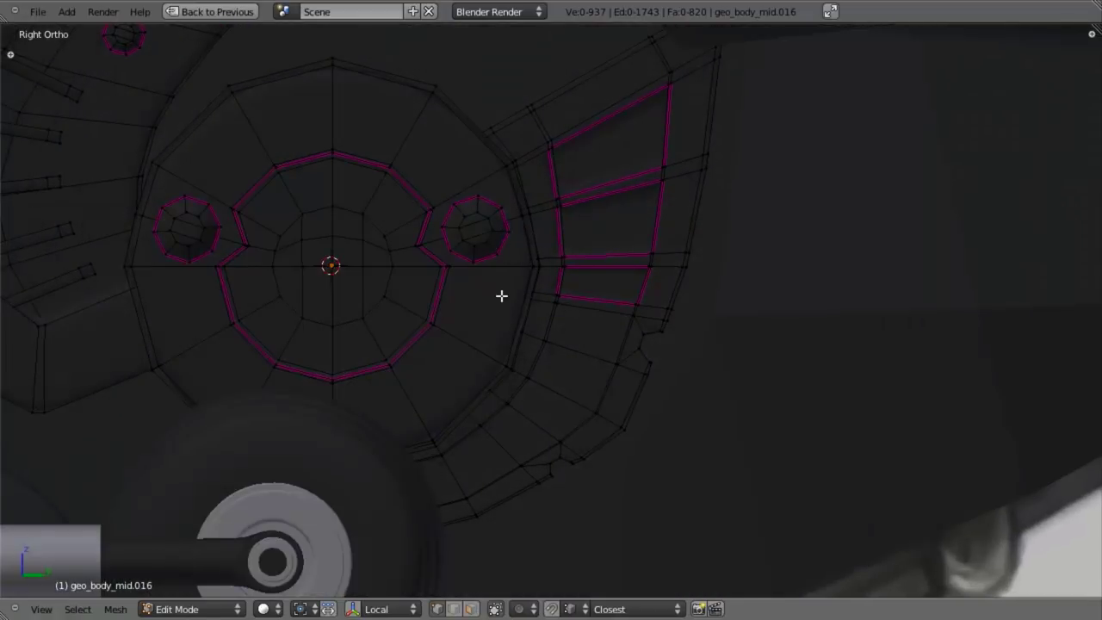
shift+middle_drag(502, 295, 512, 265)
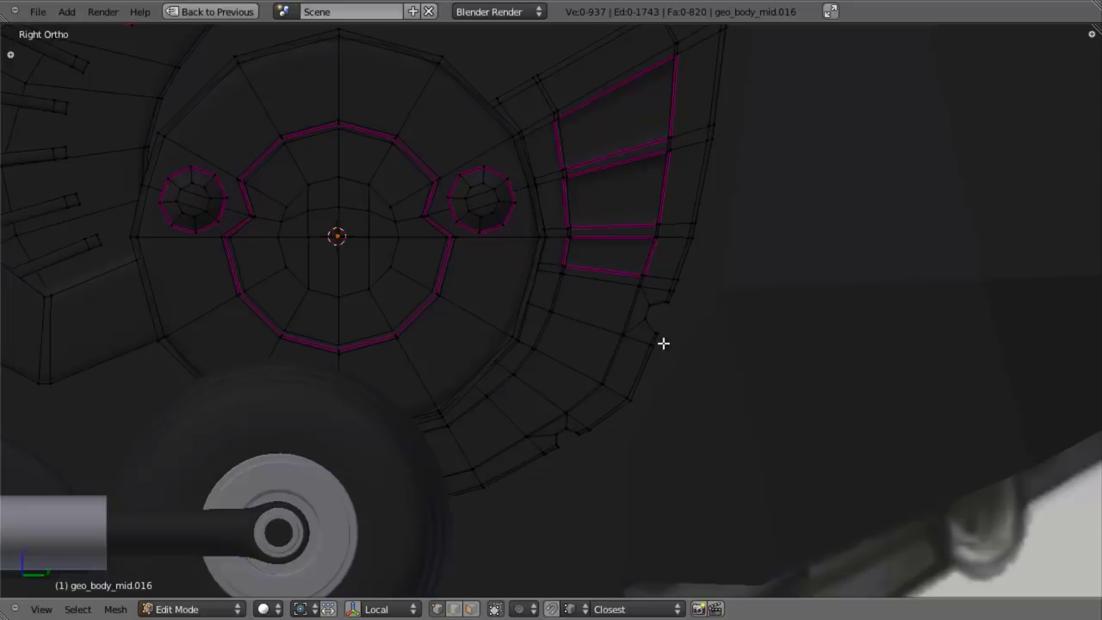
Step: Snap the 3D cursor to the plate face beside the upper edge notch, below the lowest vent recess
key(ctrl+Tab)
click(572, 393)
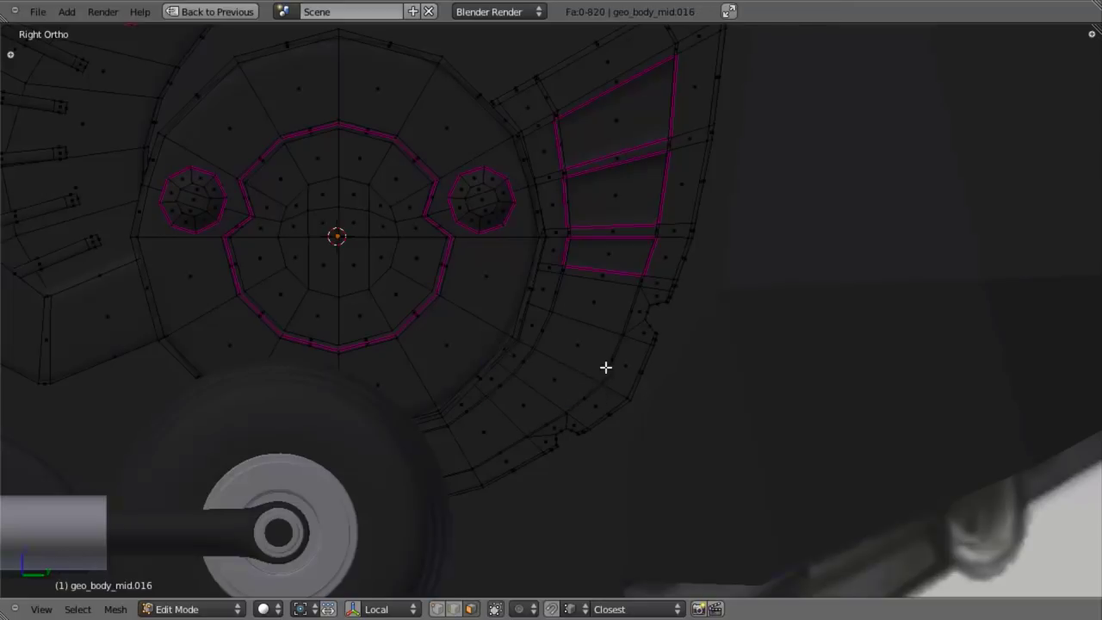
right_click(588, 343)
key(z)
key(shift+s)
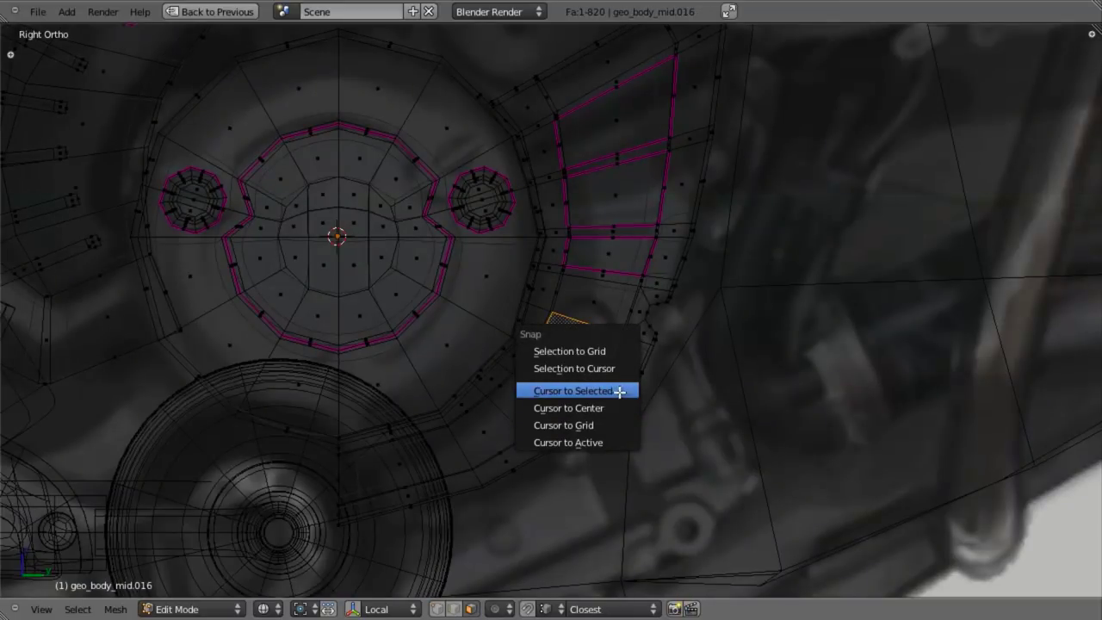
click(621, 393)
key(z)
Step: Add an 8-vertex circle of radius 0.1 at the 3D cursor, aligned to the view
key(a)
key(shift+a)
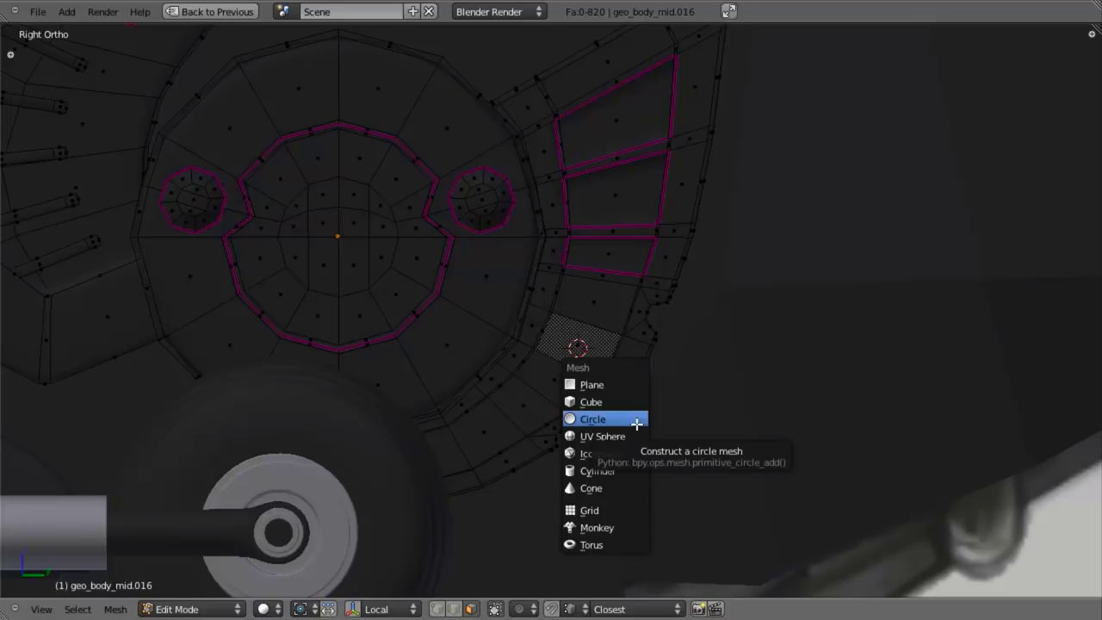
click(636, 422)
key(z)
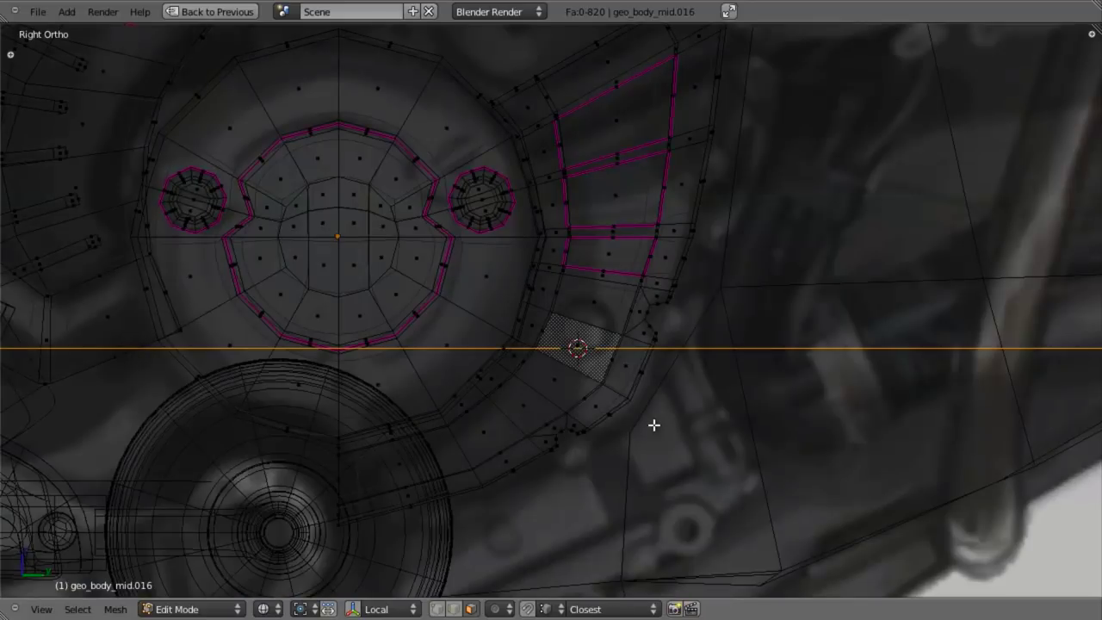
key(F6)
click(870, 421)
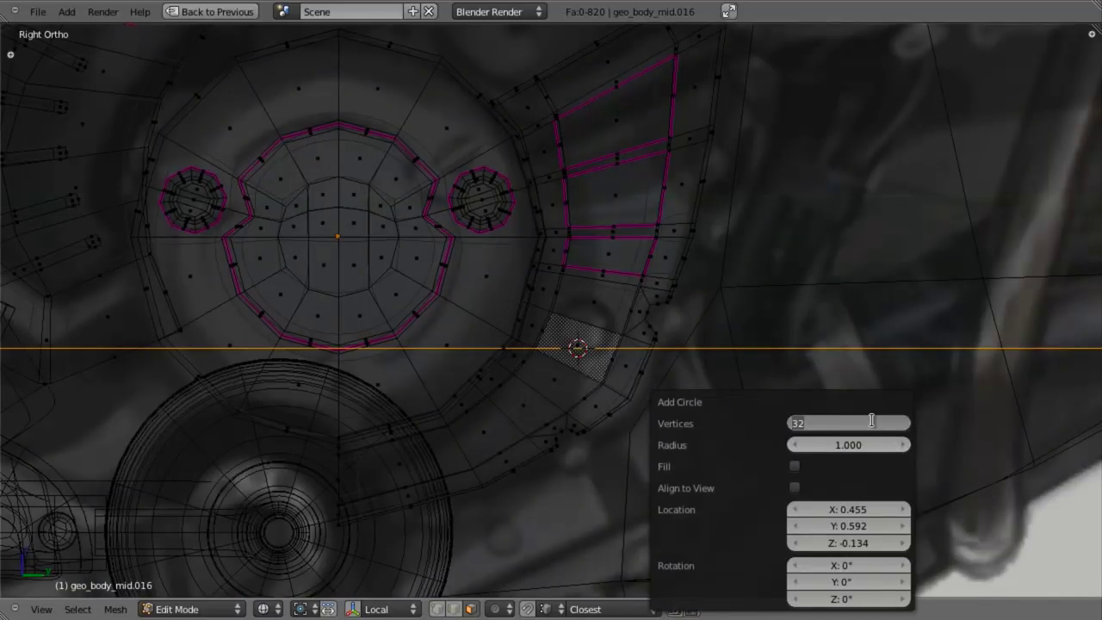
key(Tab)
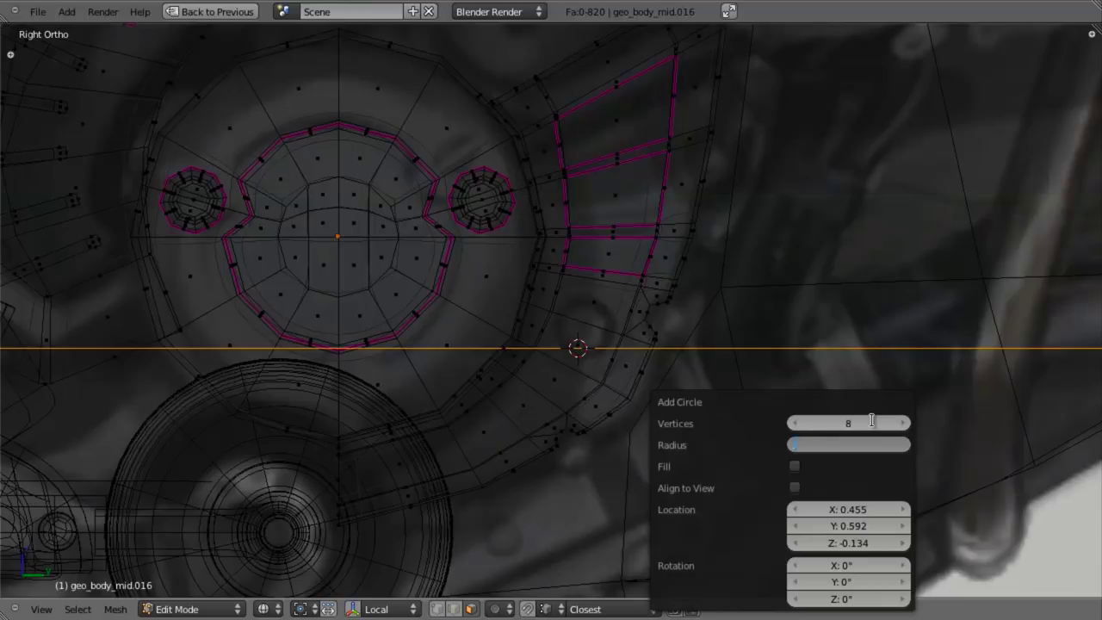
text(.1)
key(Return)
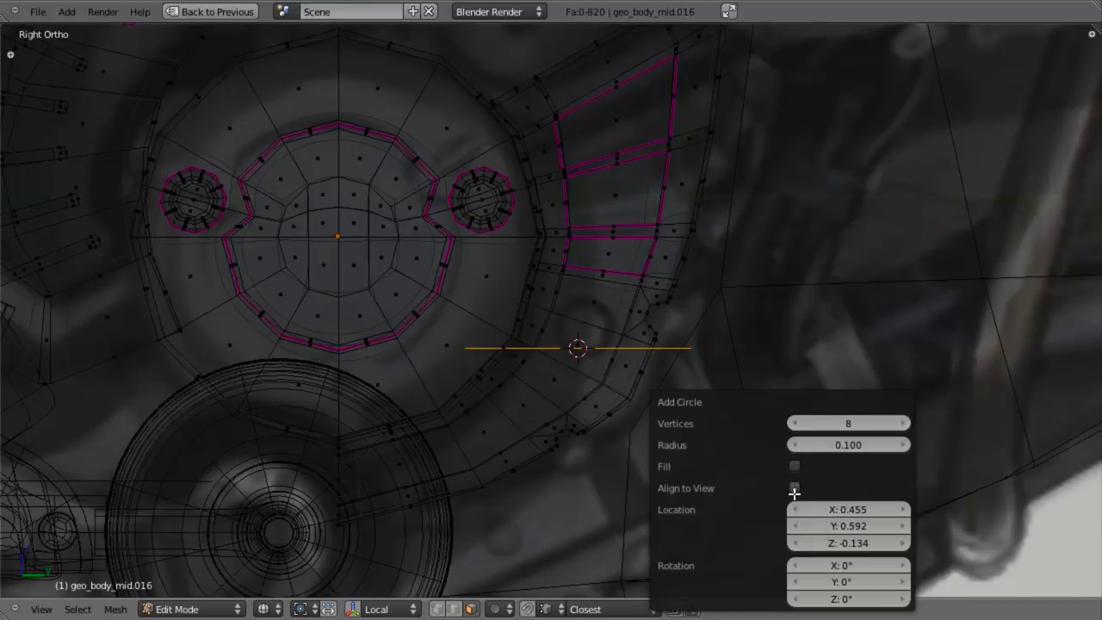
click(794, 489)
key(ctrl+Tab)
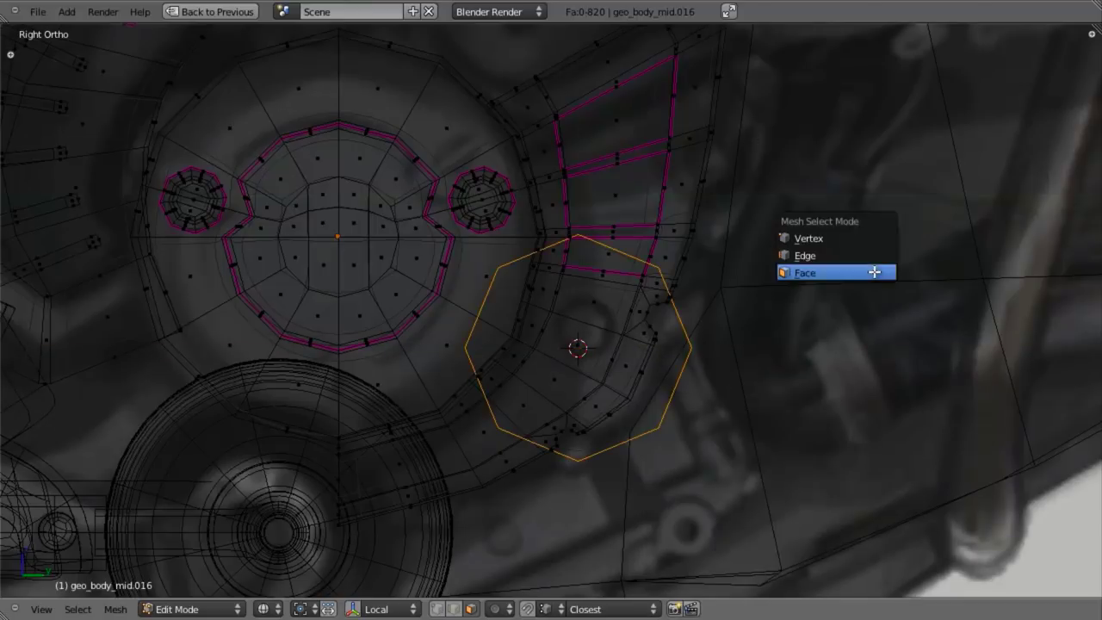
Step: Shrink and move the circle onto the reference bolt below the lowest vent recess, and snap the 3D cursor to its centre
click(875, 236)
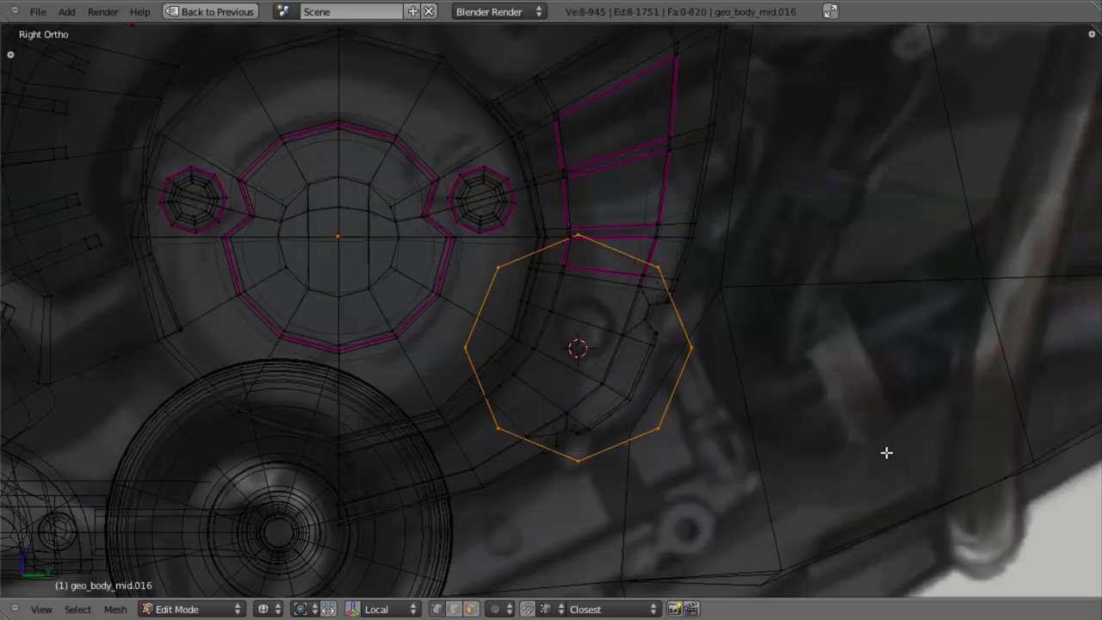
click(704, 383)
key(s)
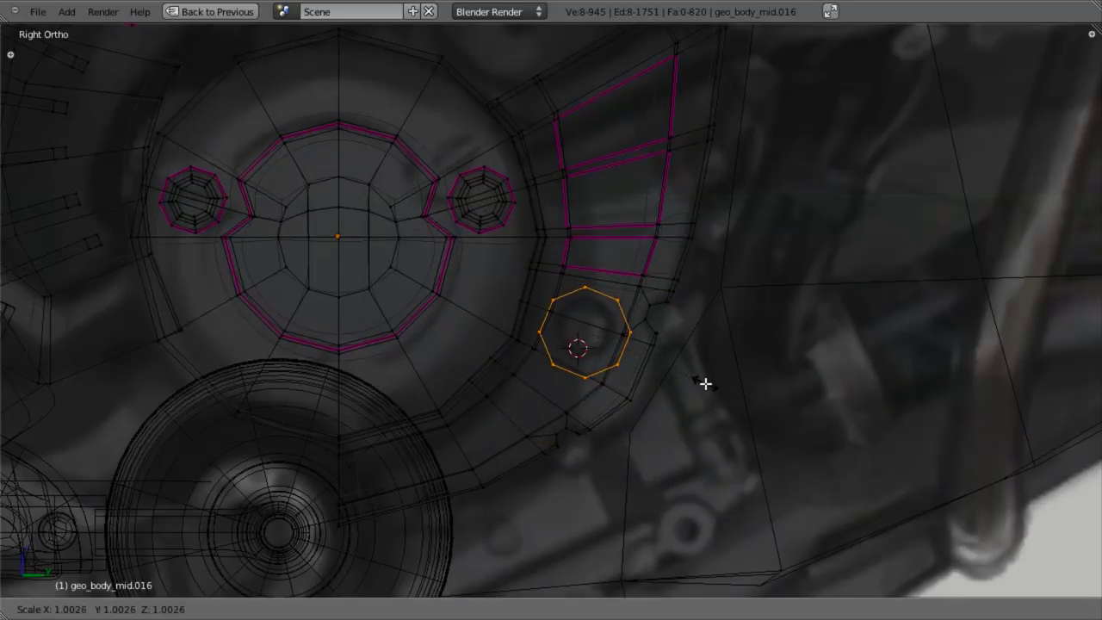
click(706, 384)
key(shift+s)
click(707, 385)
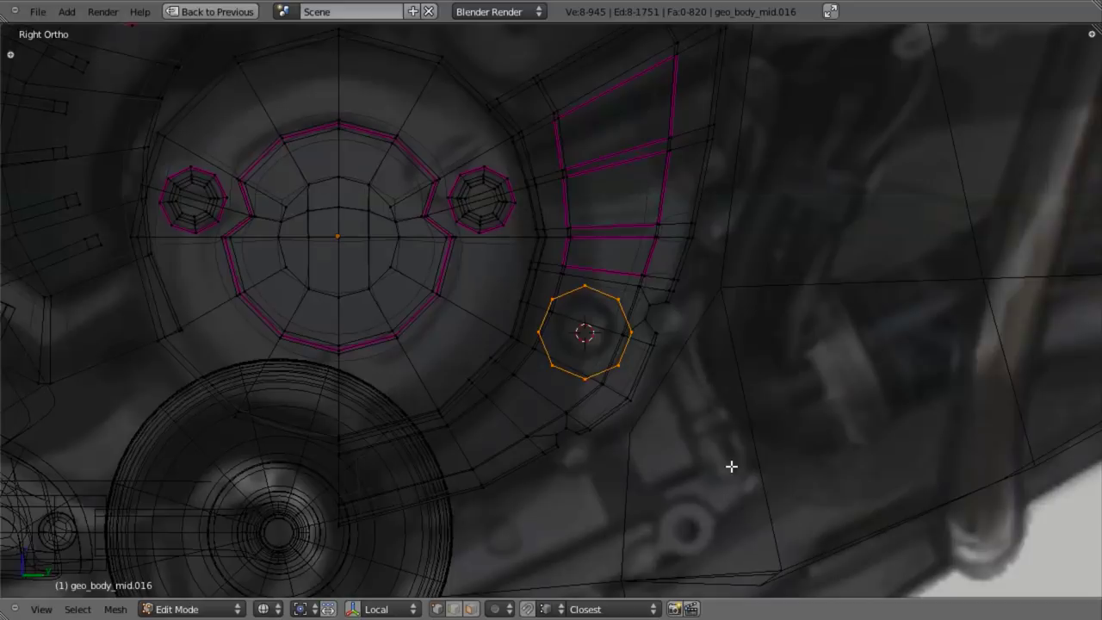
Step: Enlarge the circle slightly around the reference bolt and extrude its edges inward to a scale of about 0.63, forming a flat ring
scroll(731, 465, up, 4)
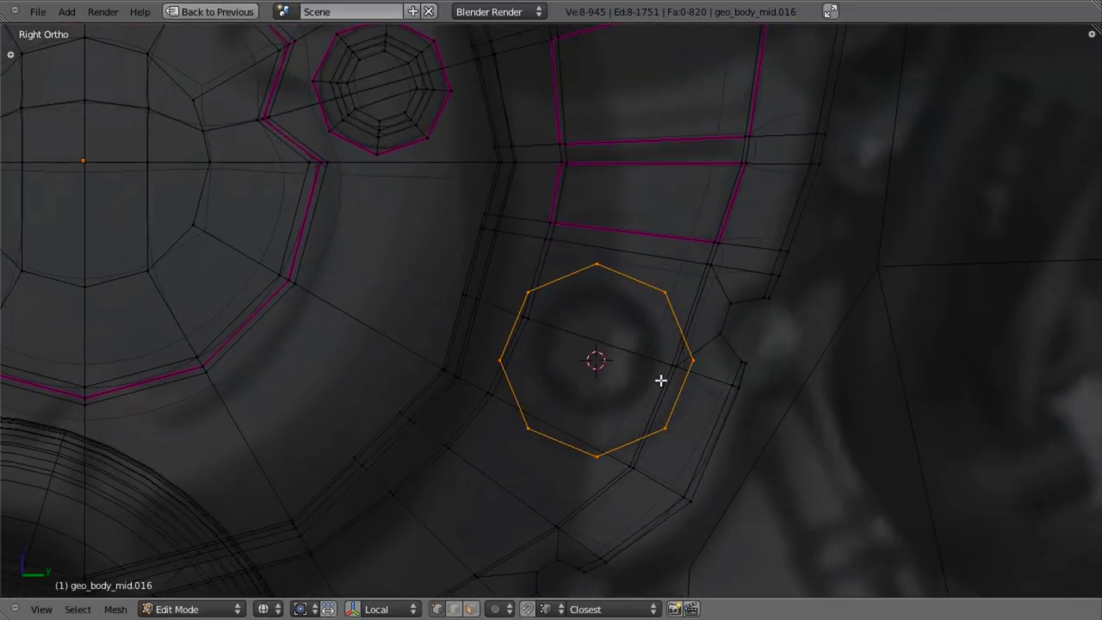
key(e)
key(Escape)
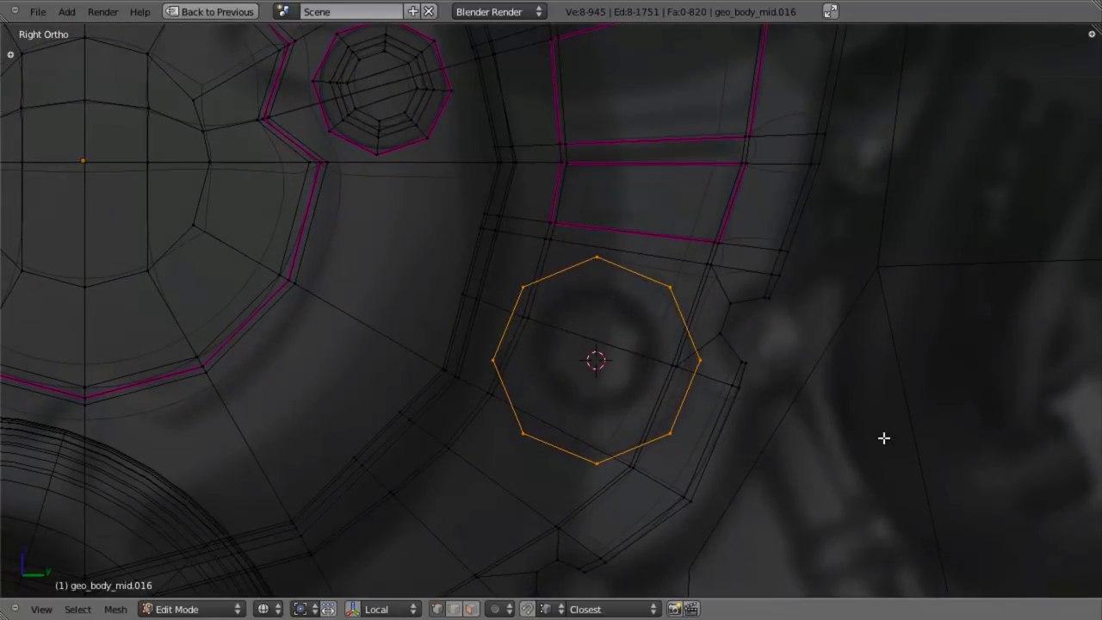
key(s)
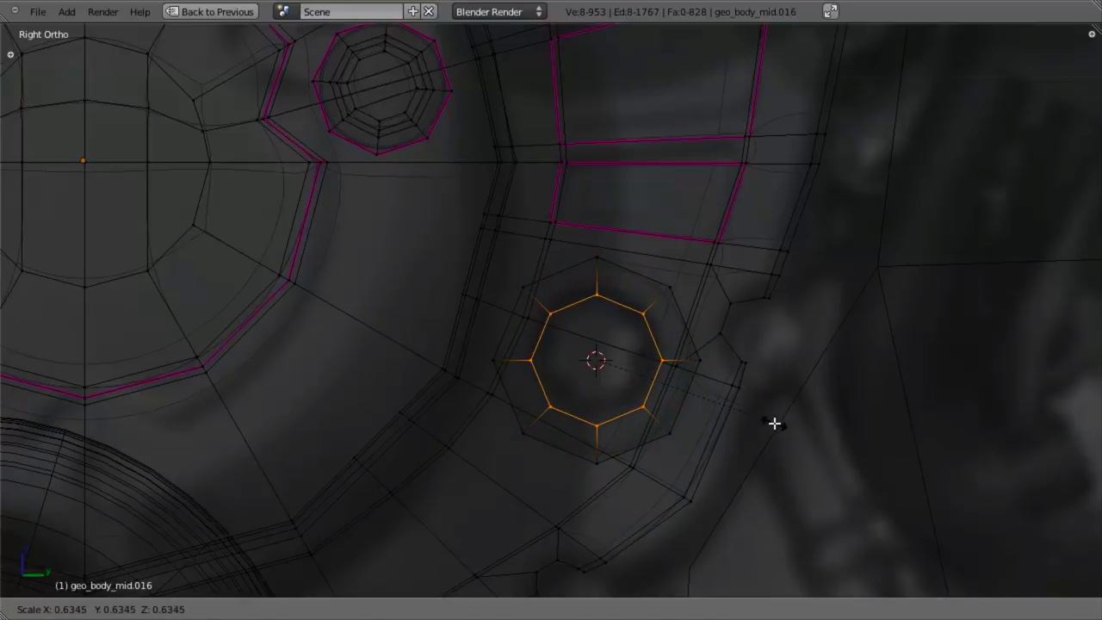
click(774, 422)
Step: Extrude the flat ring's inner and outer edge loops along the X axis to give the ring depth
key(ctrl+Tab)
click(638, 356)
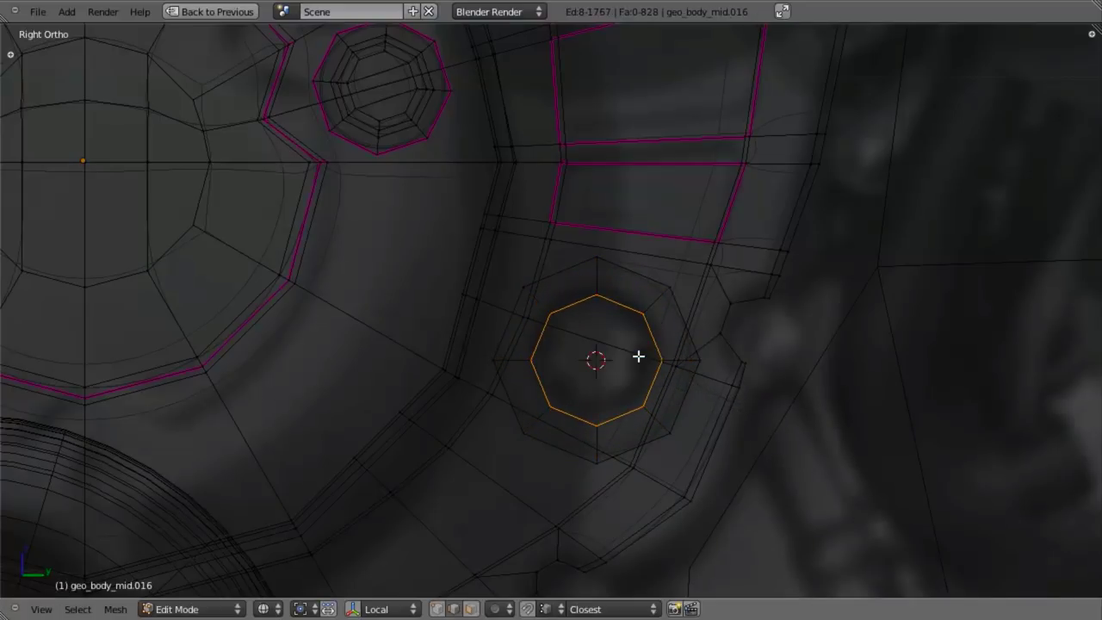
alt+shift+click(642, 269)
mouse_move(804, 379)
middle_down()
mouse_move(703, 379)
mouse_move(777, 399)
middle_up()
key(z)
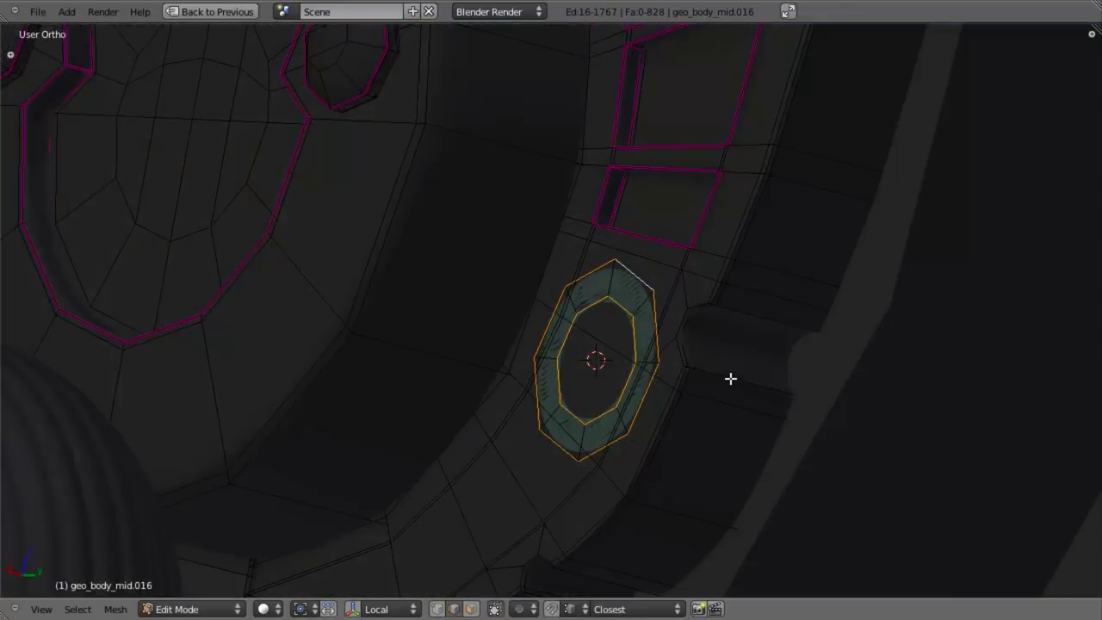
key(e)
key(x)
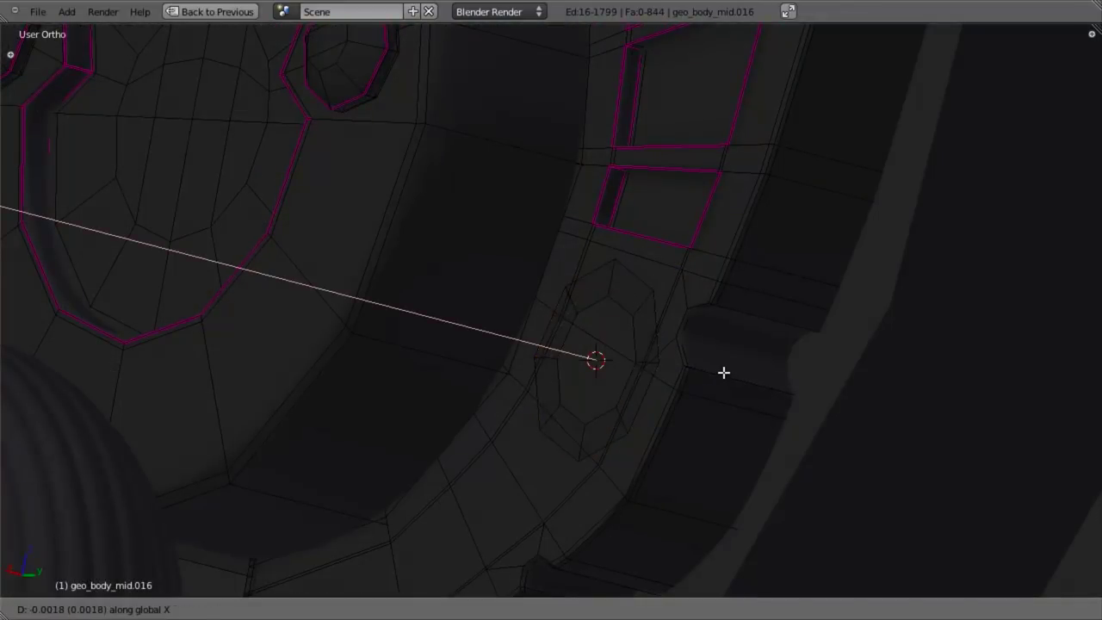
click(729, 373)
Step: Move the whole linked ring about 0.005 along the X axis so it stands out from the plate
key(z)
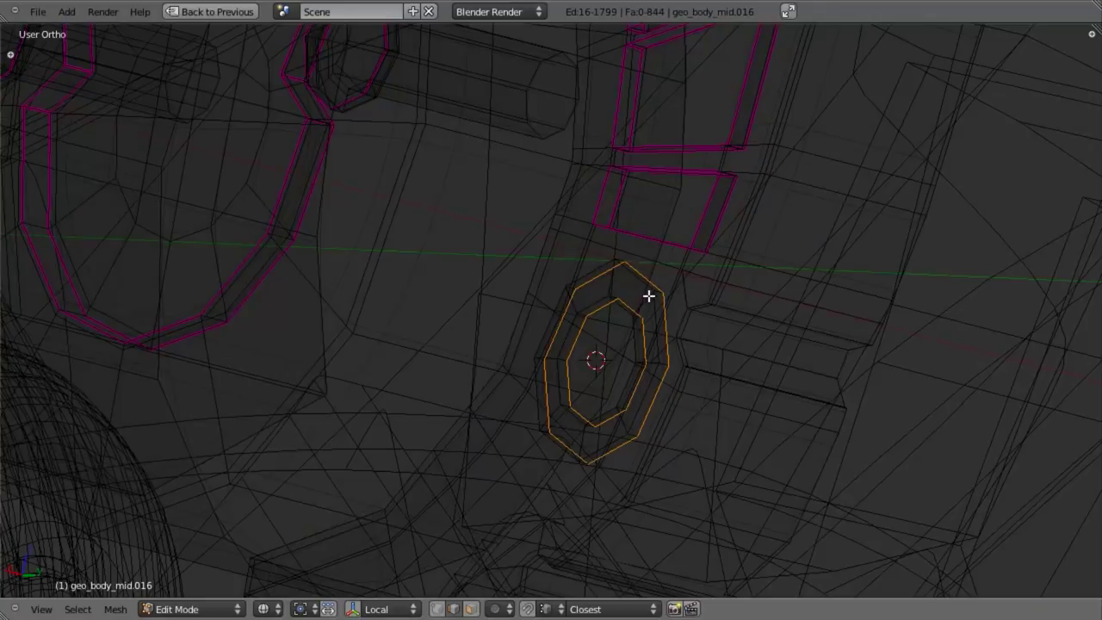
key(ctrl+l)
key(z)
key(g)
key(x)
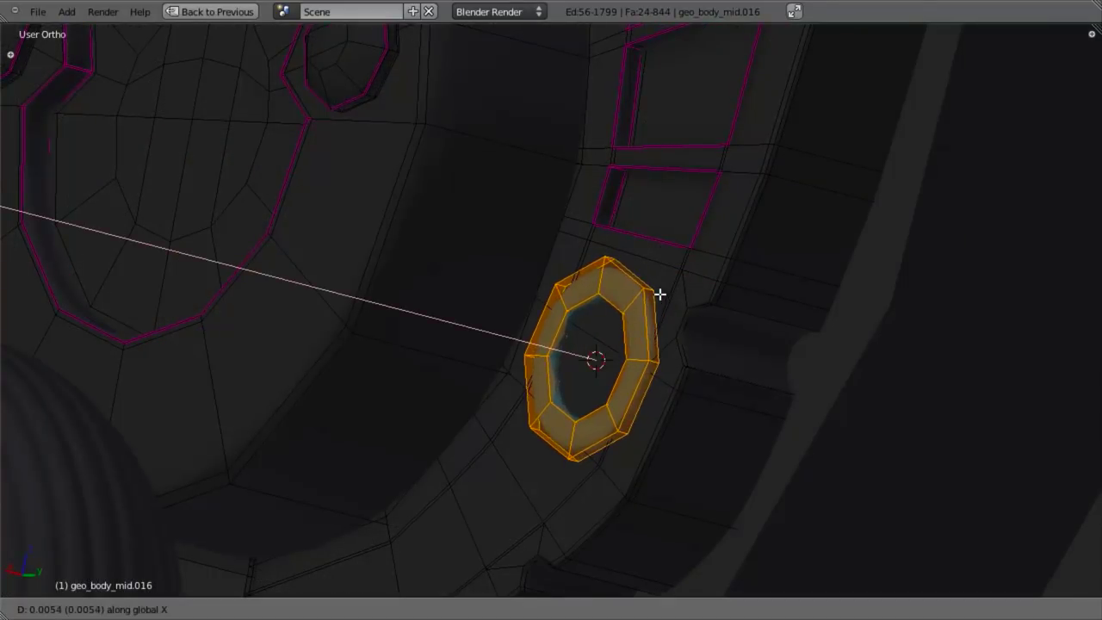
click(661, 297)
scroll(673, 319, up, 2)
middle_drag(673, 320, 609, 321)
key(a)
key(z)
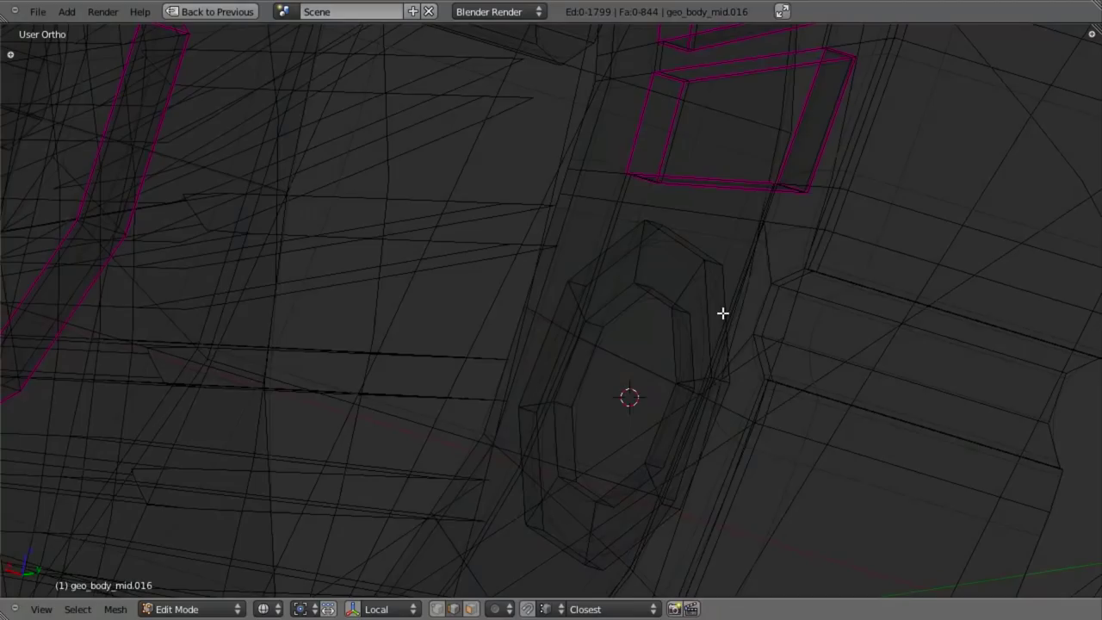
alt+click(722, 282)
alt+shift+click(657, 291)
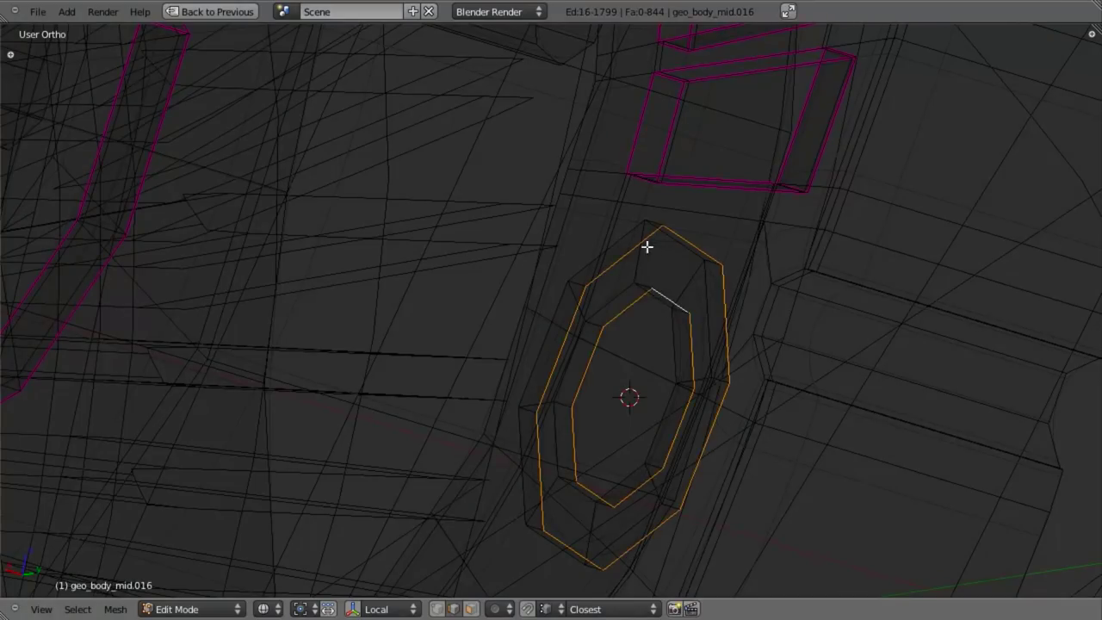
middle_drag(660, 314, 698, 359)
key(z)
middle_drag(612, 307, 540, 324)
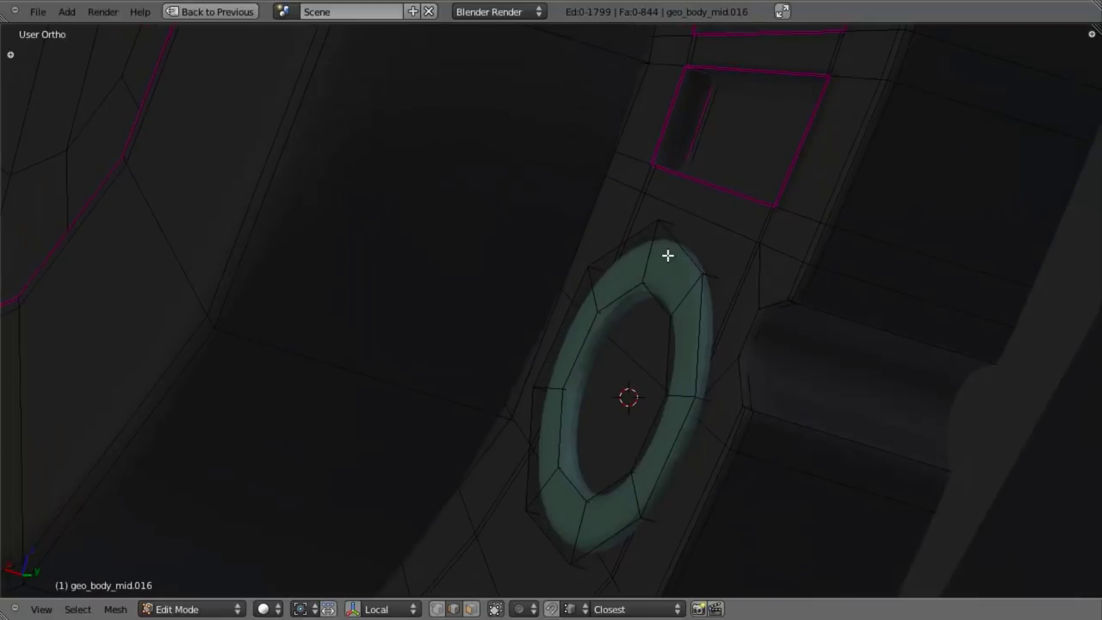
Step: Crease the ring's front inner and outer edge loops with a value of 1
alt+click(667, 255)
alt+shift+click(657, 297)
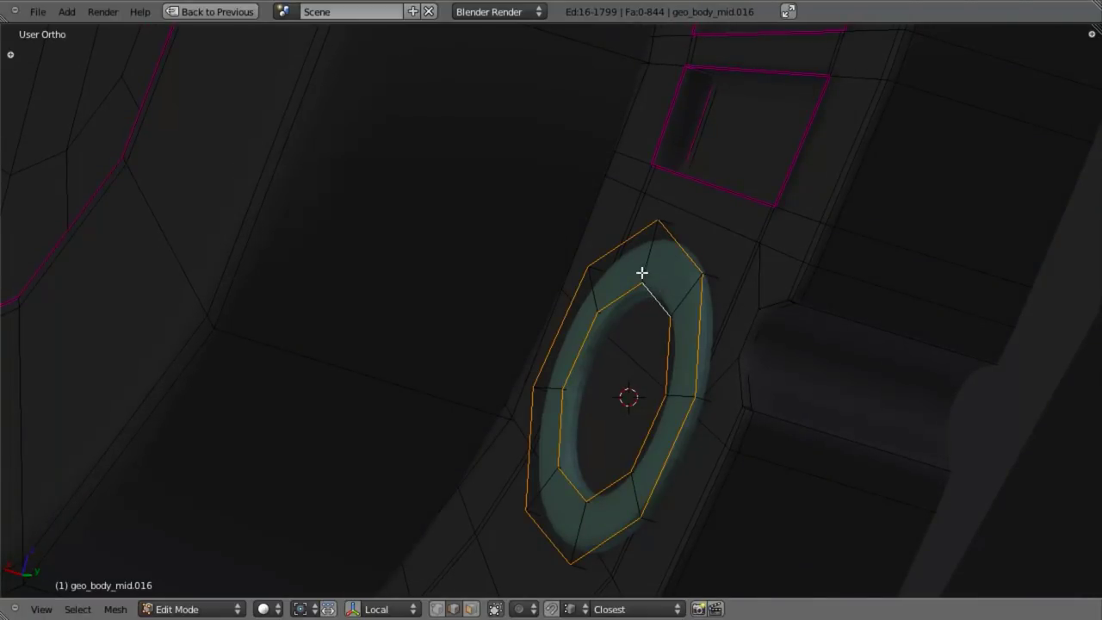
key(shift+e)
text(1)
key(Return)
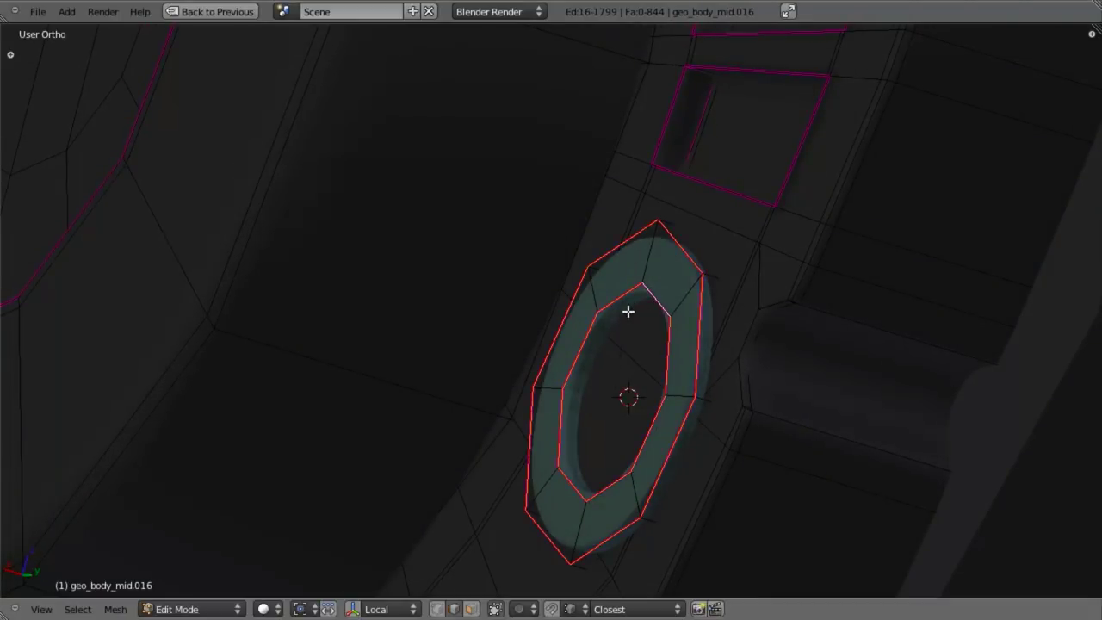
Step: Apply smooth shading to all faces of the mesh
key(a)
key(a)
key(w)
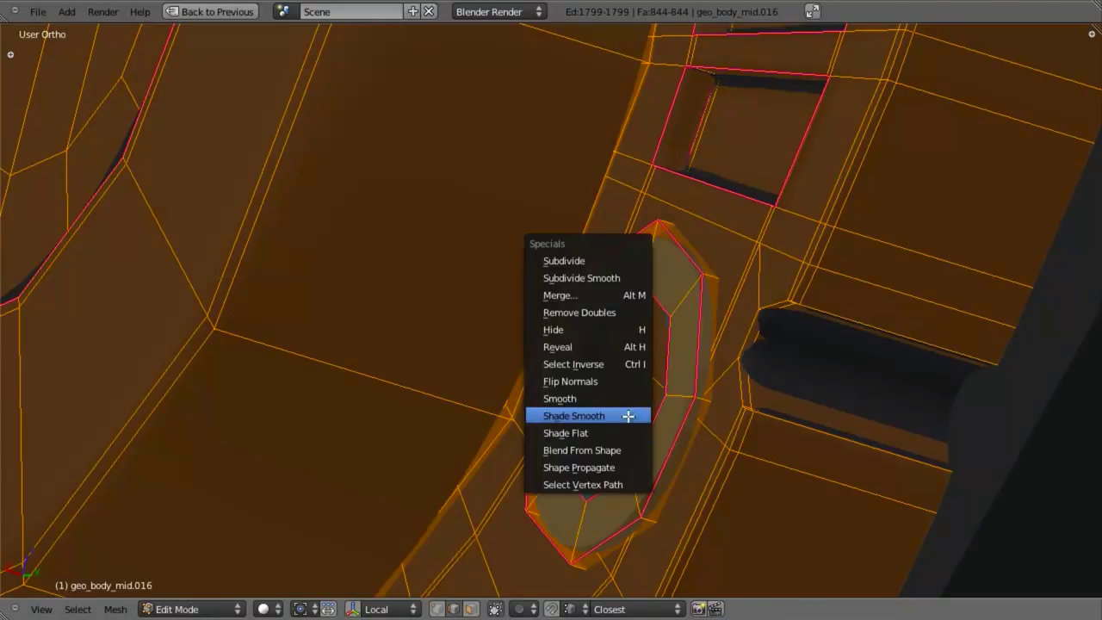
click(573, 414)
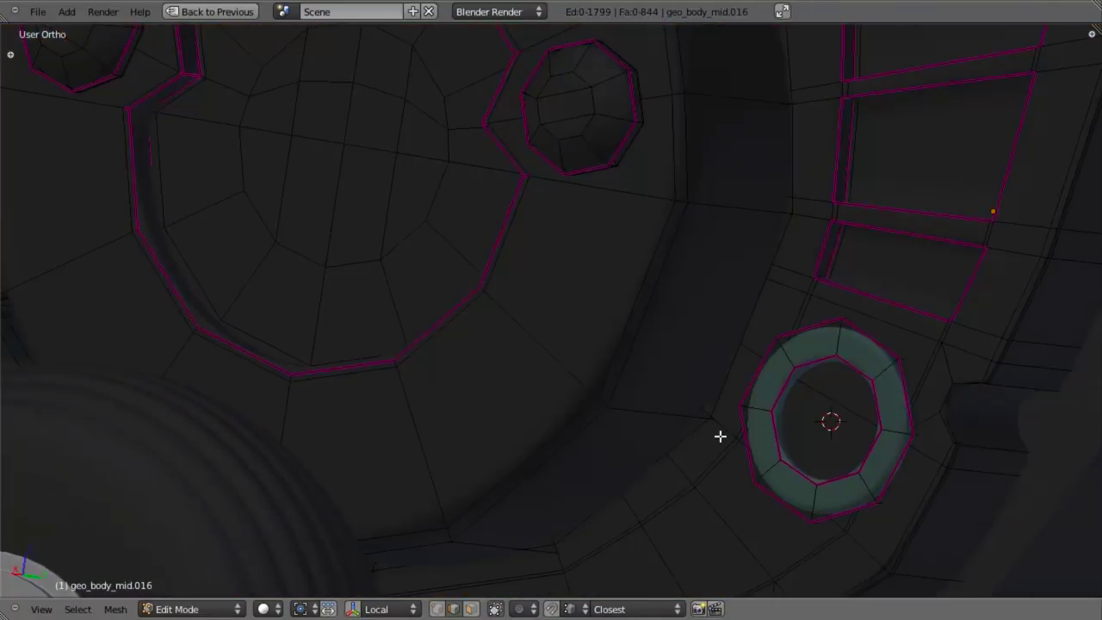
Step: Add a 6-vertex circle of radius 0.025 inside the ring, aligned to the right view
key(KP_3)
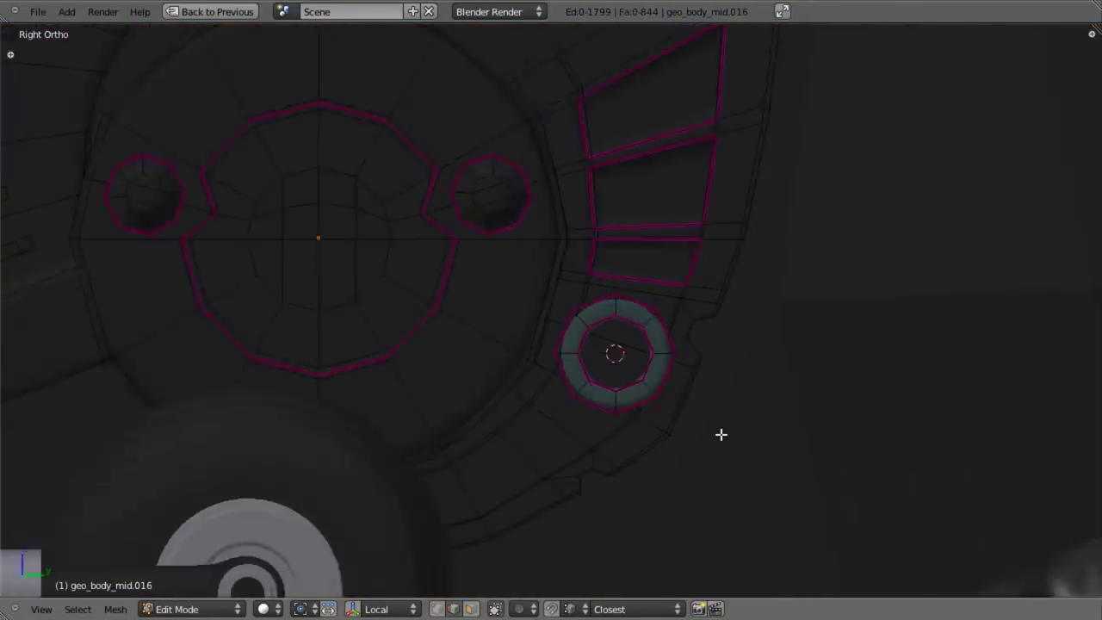
scroll(667, 417, up, 5)
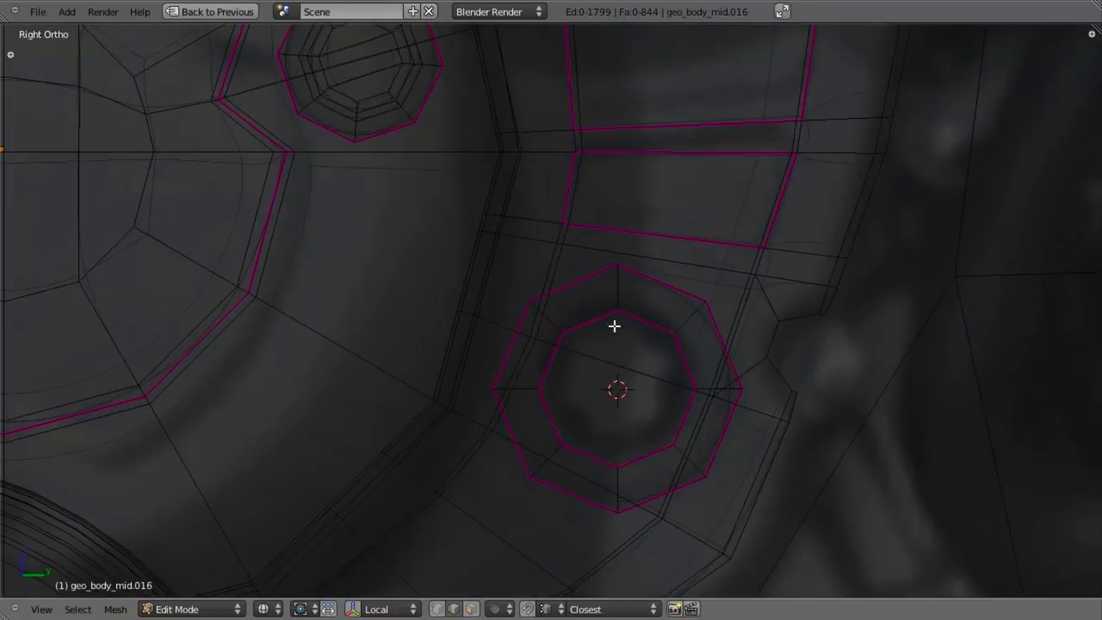
key(shift+a)
click(632, 418)
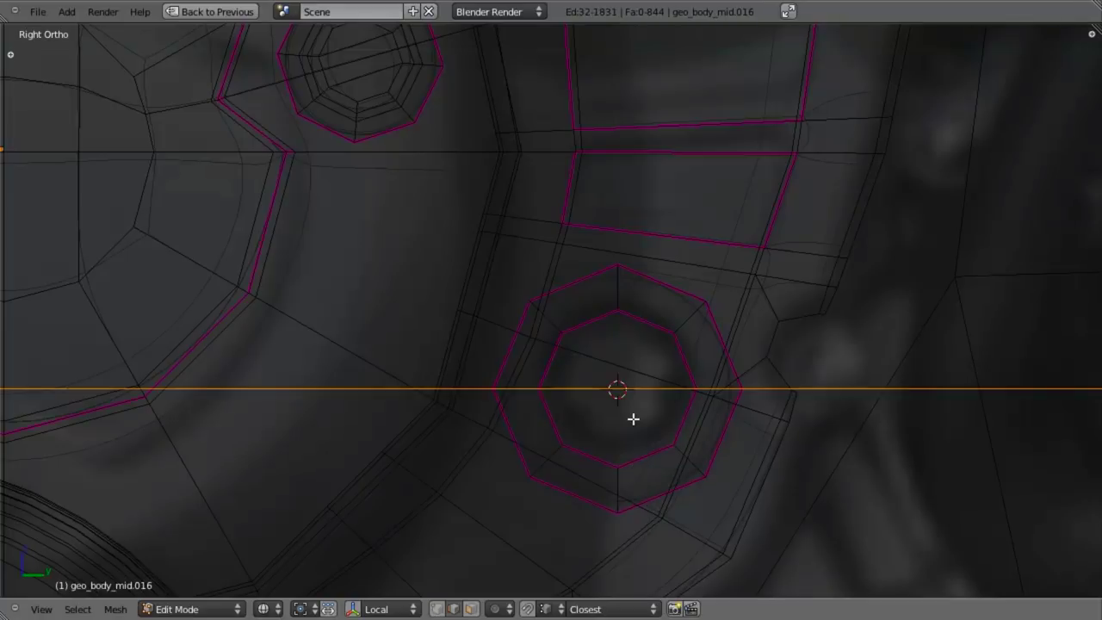
key(F6)
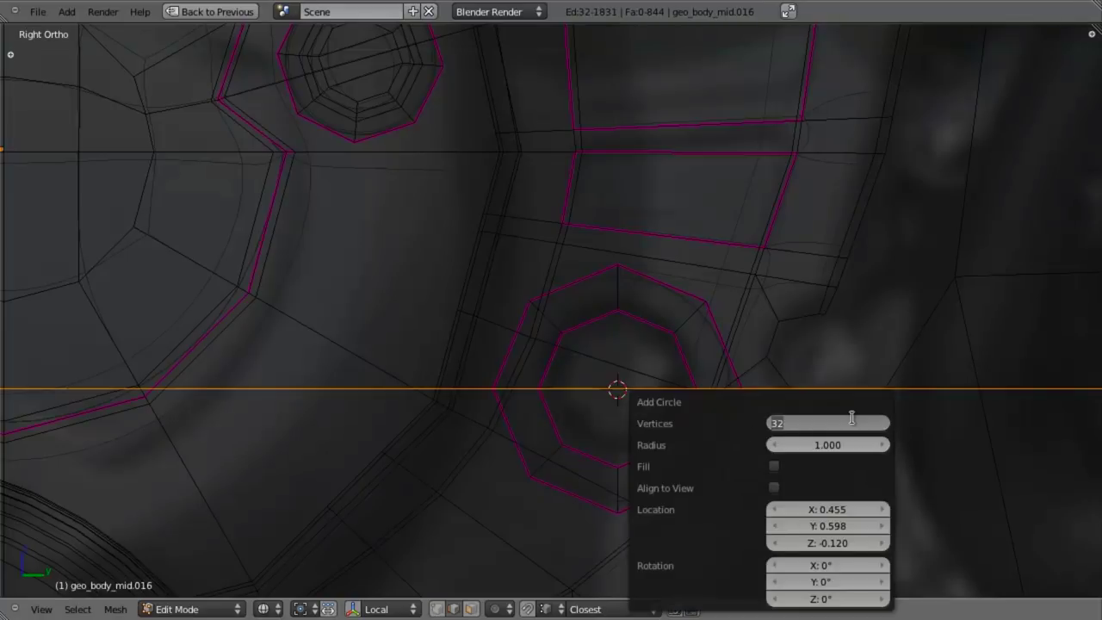
key(Tab)
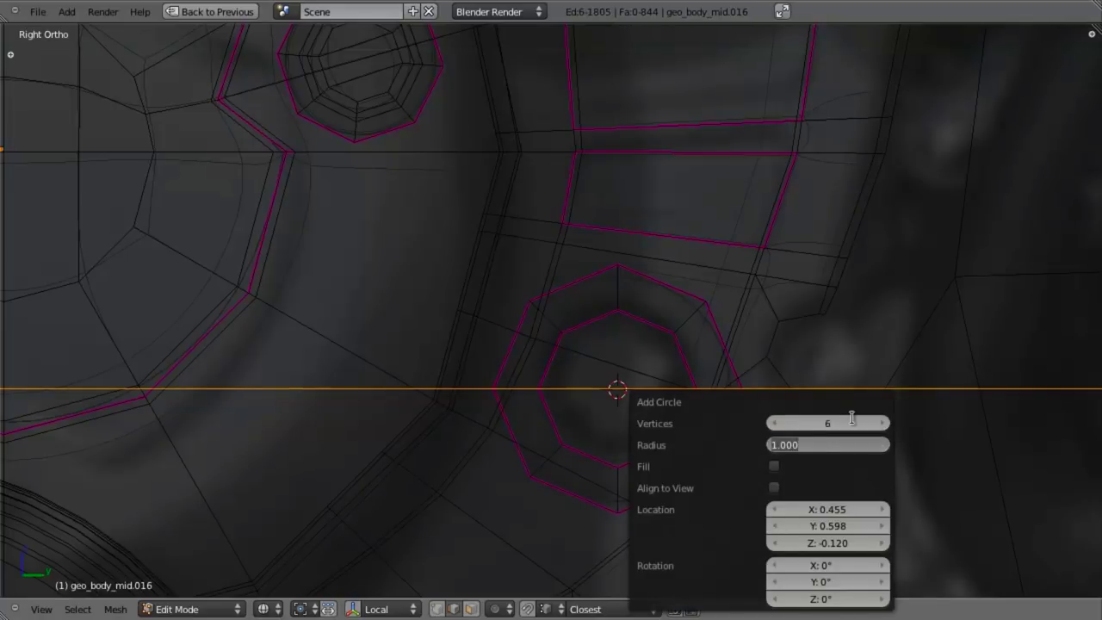
text(.25)
key(Return)
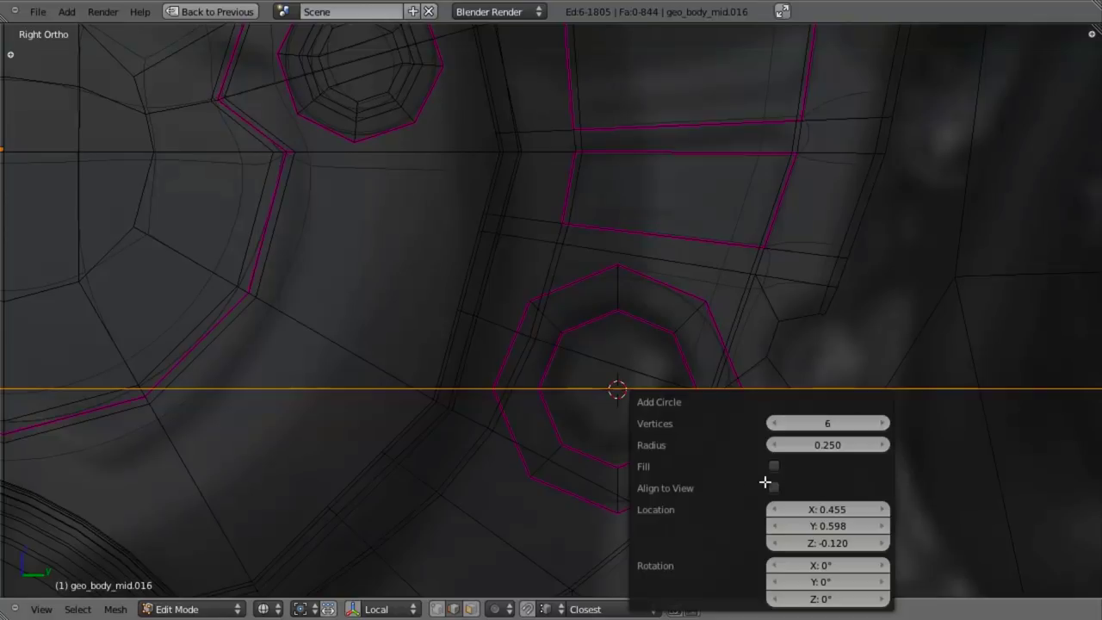
text(.025)
key(Return)
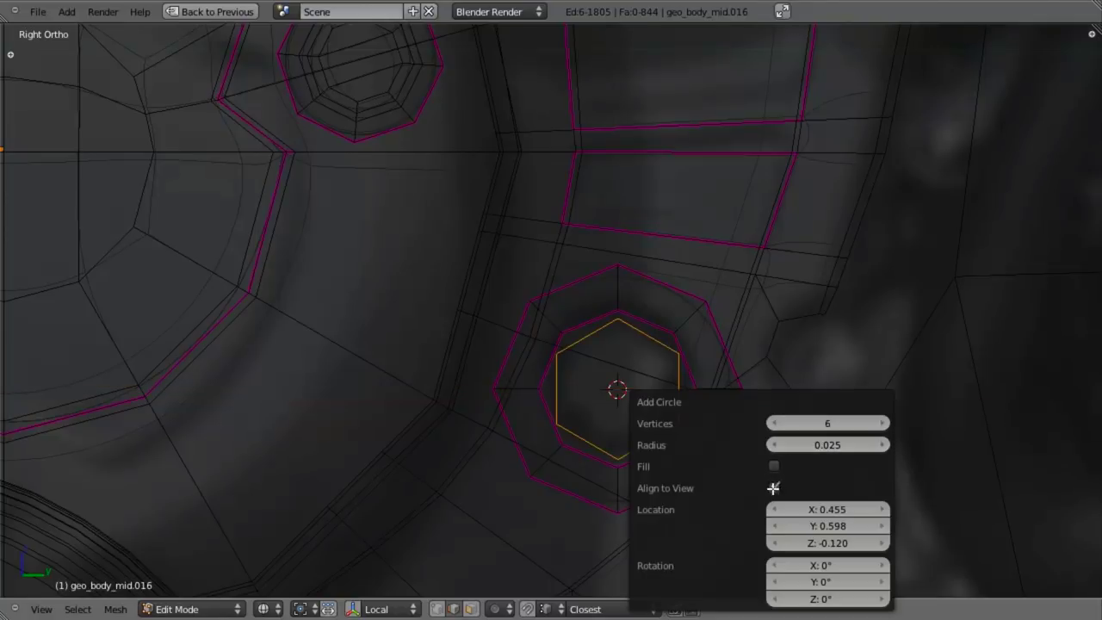
key(Escape)
key(z)
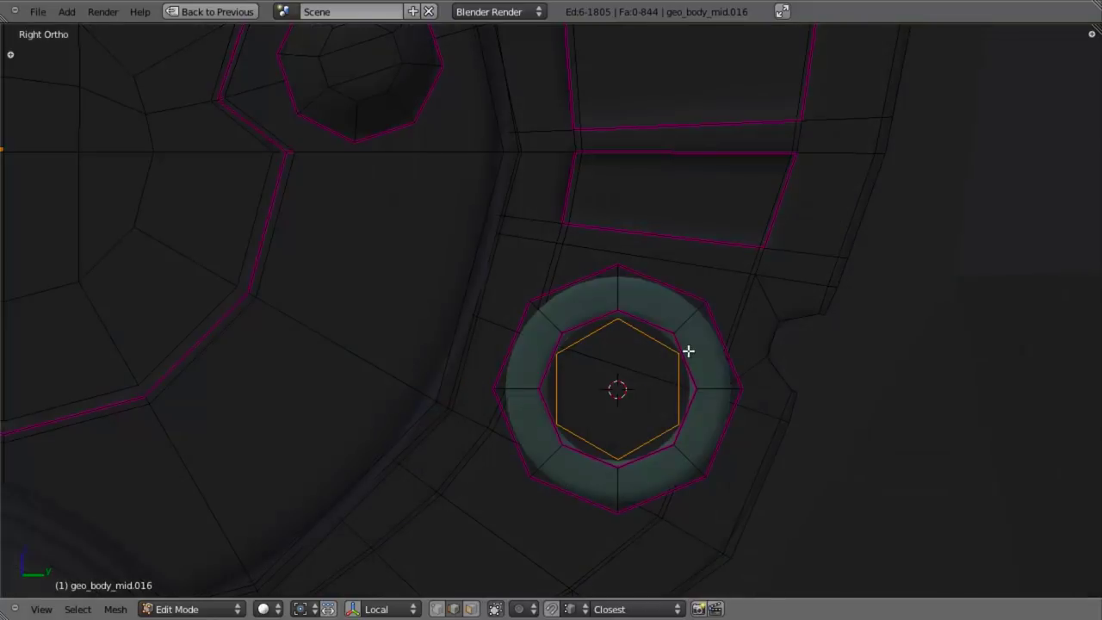
scroll(803, 482, up, 2)
key(z)
scroll(790, 447, up, 2)
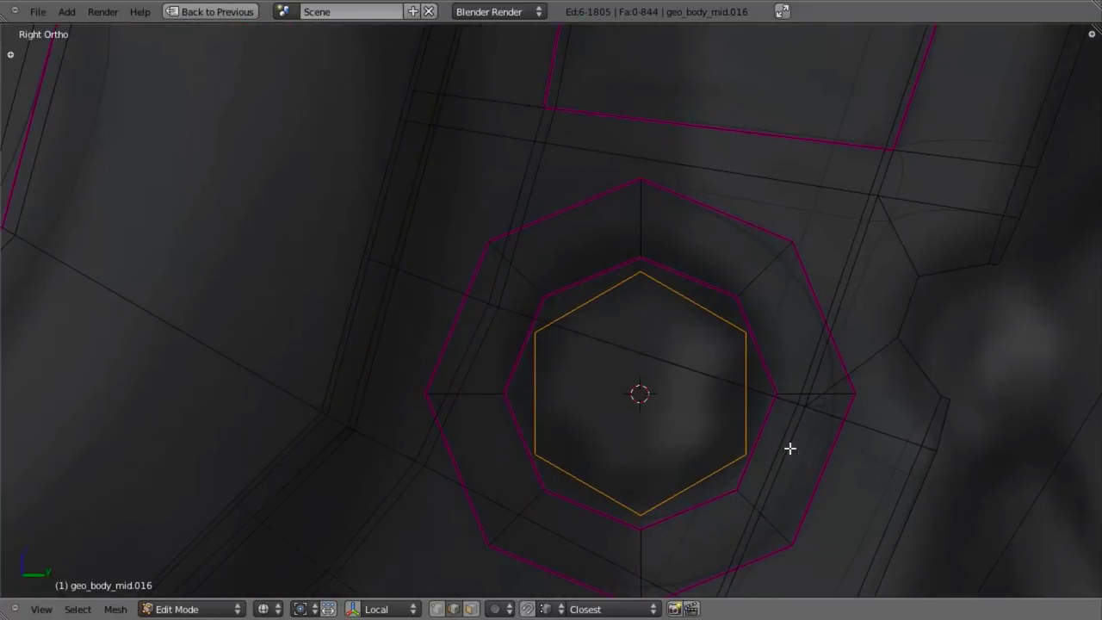
Step: Scale the hexagon up about 1.25 times so it slightly overlaps the ring's inner edge
key(s)
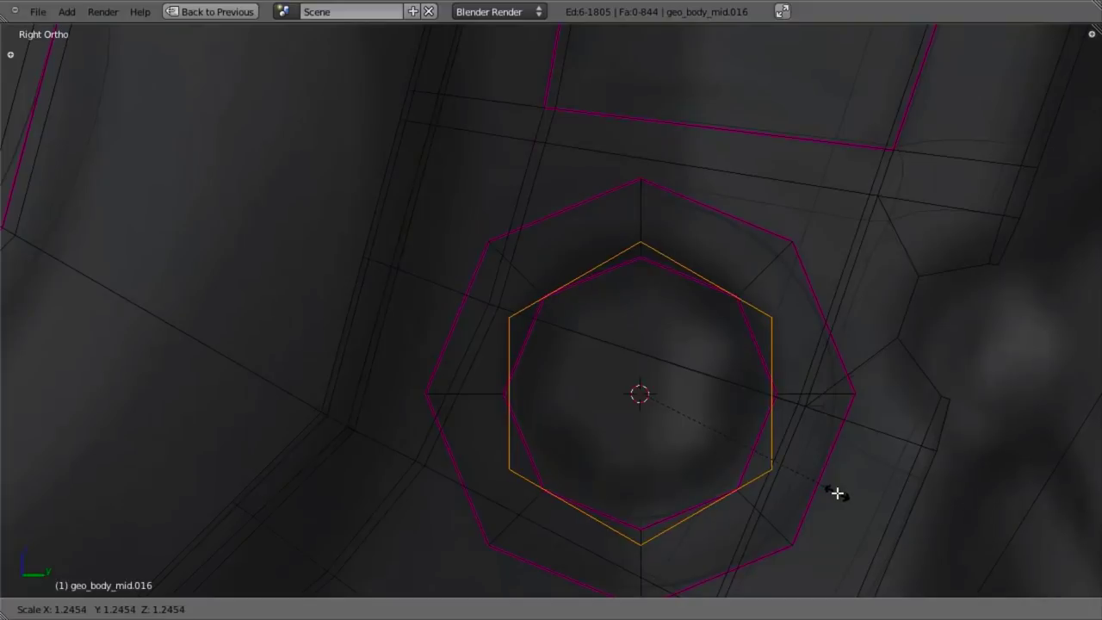
click(850, 499)
key(z)
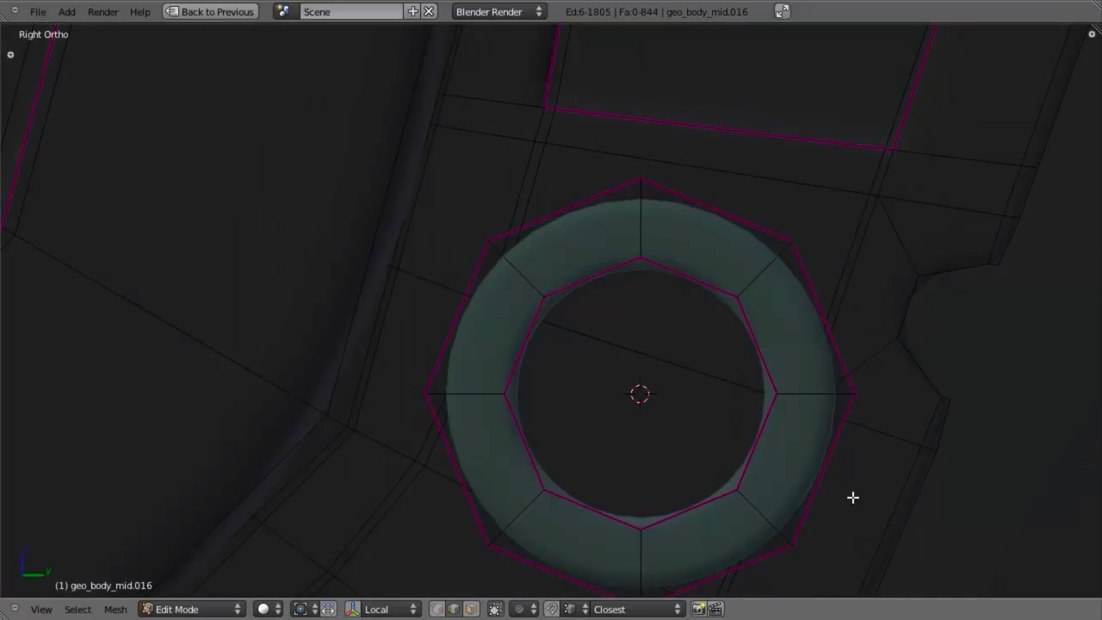
key(z)
key(z)
Step: Move the hexagon about 0.004 along the X axis in front of the ring and scale it down slightly
mouse_move(711, 255)
middle_down()
mouse_move(700, 287)
mouse_move(660, 293)
middle_up()
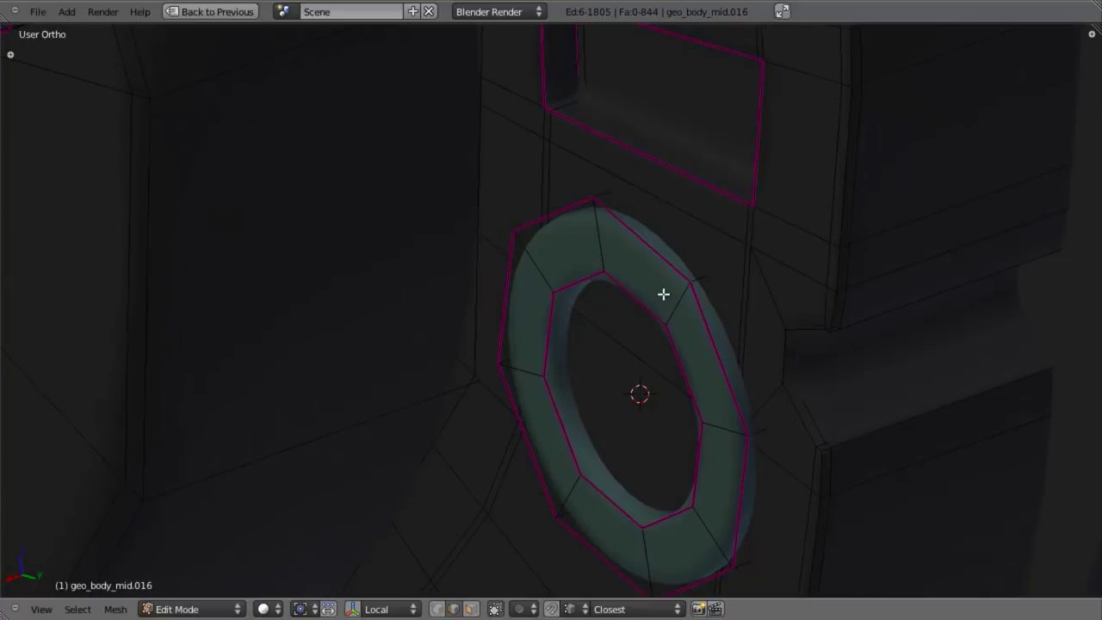
key(g)
key(x)
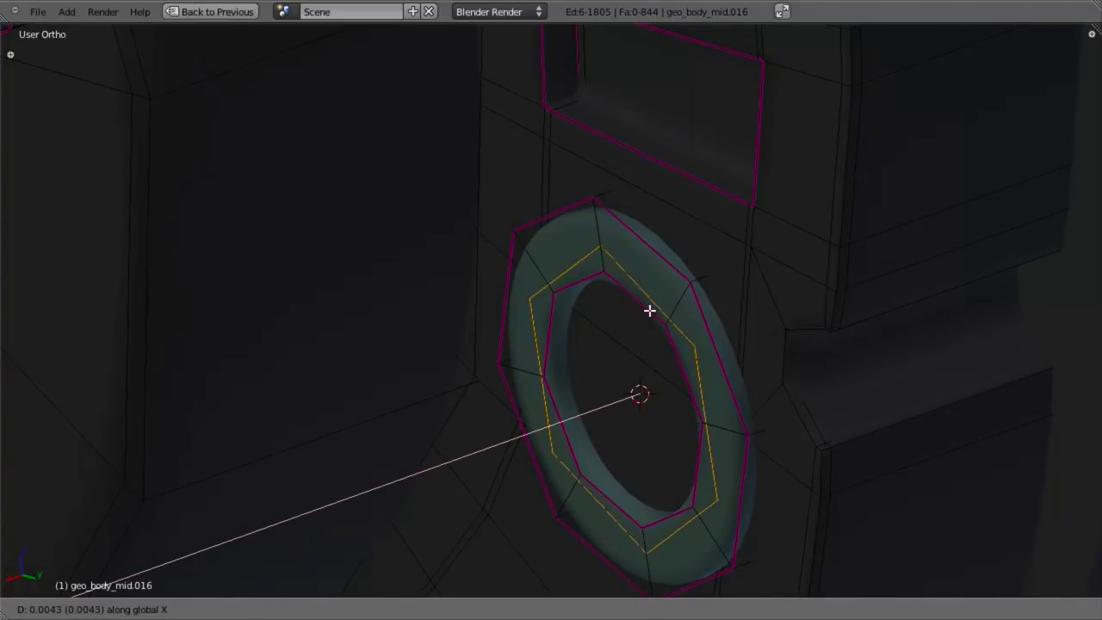
click(649, 310)
key(s)
click(840, 406)
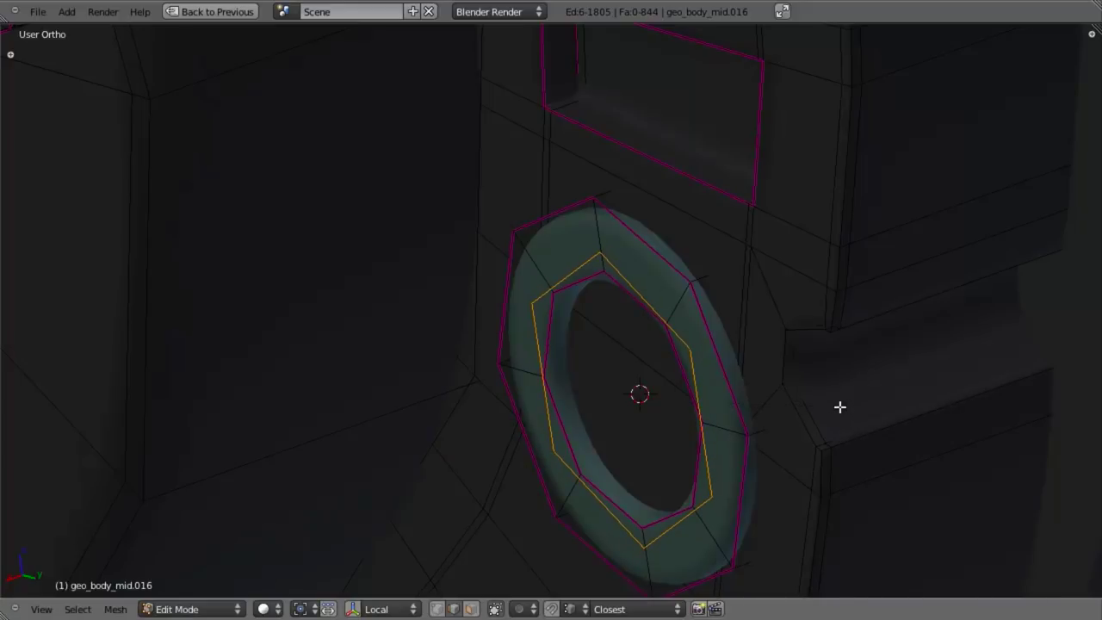
Step: Extrude the hexagon outward at about 1.08 scale and extrude it again along X to form the bolt head's sides
key(s)
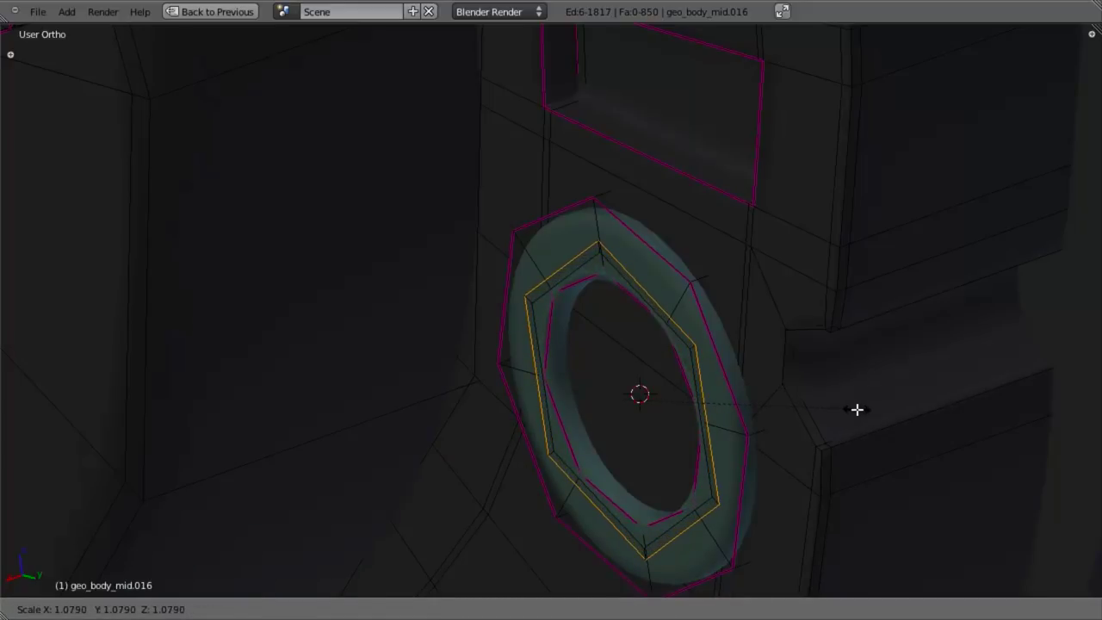
click(856, 409)
key(g)
key(x)
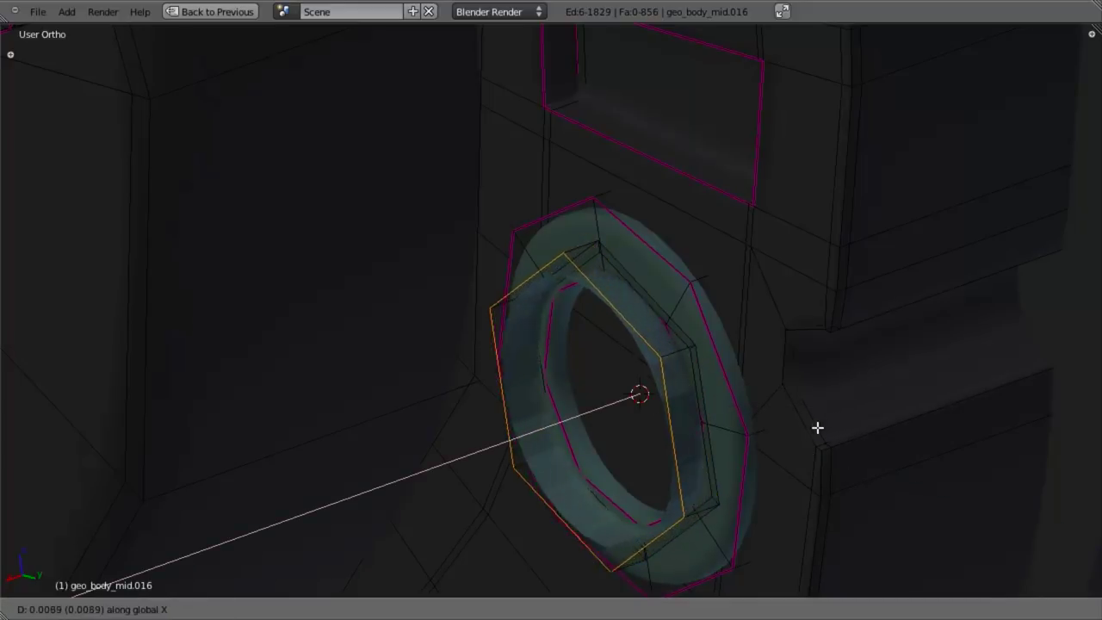
click(778, 438)
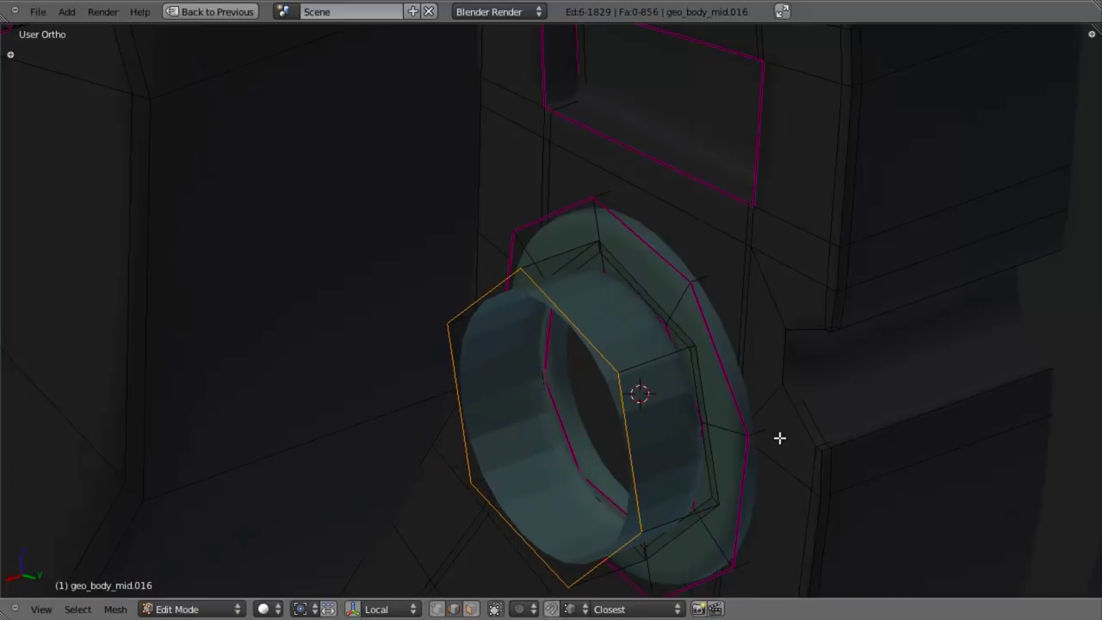
Step: Extrude the bolt head's front edge loop 0.002 along X and scale it to about 0.94 for a bevel
key(e)
key(x)
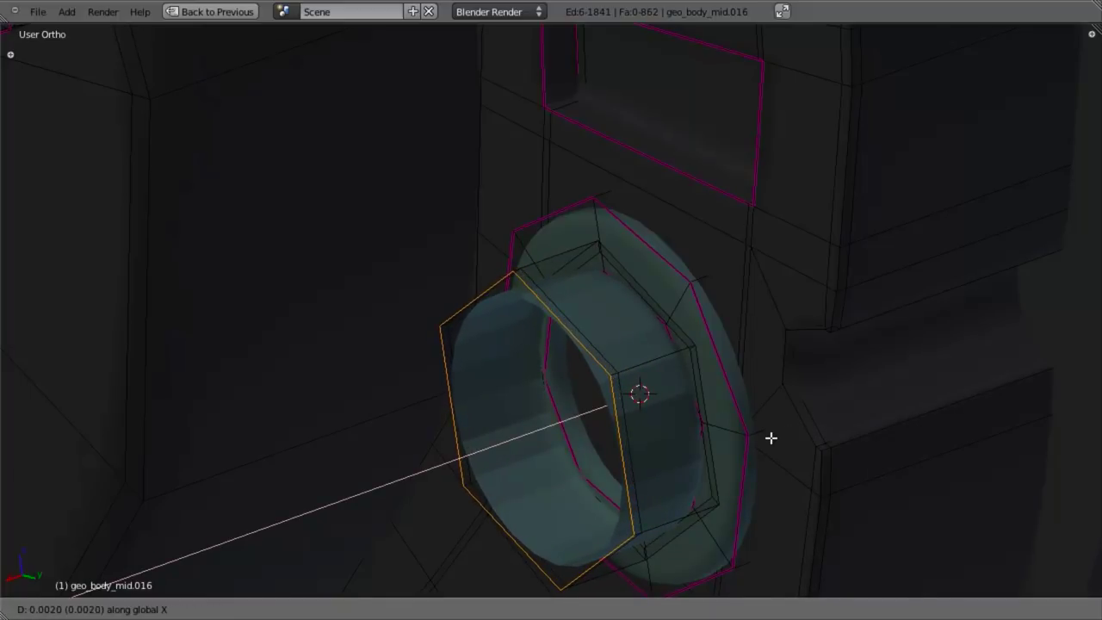
click(770, 438)
key(s)
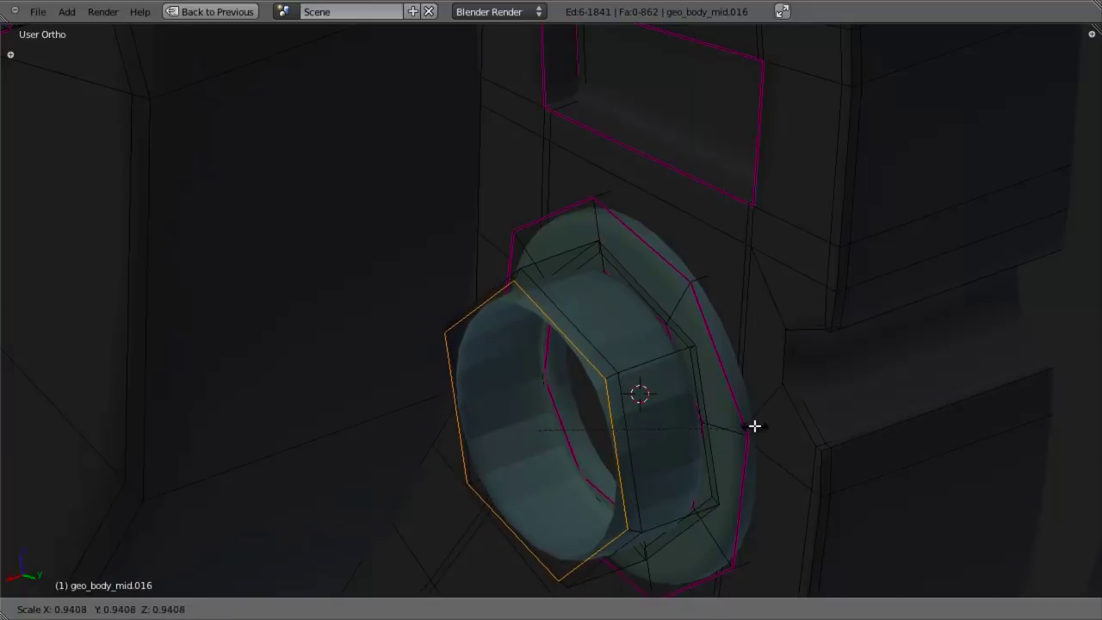
click(747, 422)
Step: Fill the first half of the bolt head's front opening with a face between two opposite front edges
middle_drag(582, 357, 583, 344)
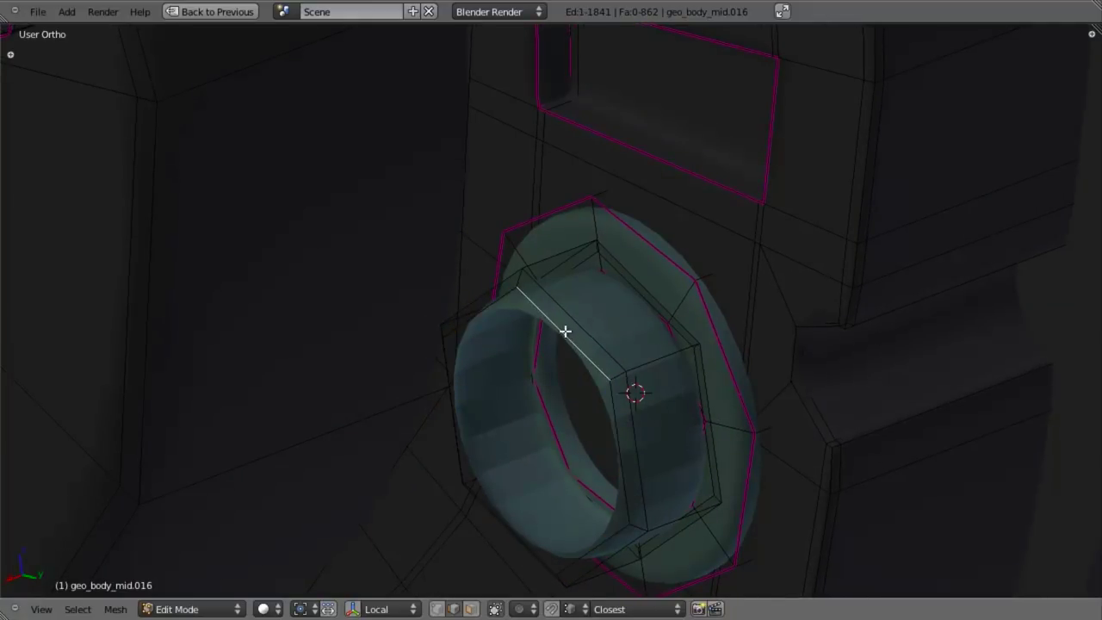
key(g)
right_click(475, 401)
middle_drag(482, 403, 612, 425)
key(KP_7)
key(KP_3)
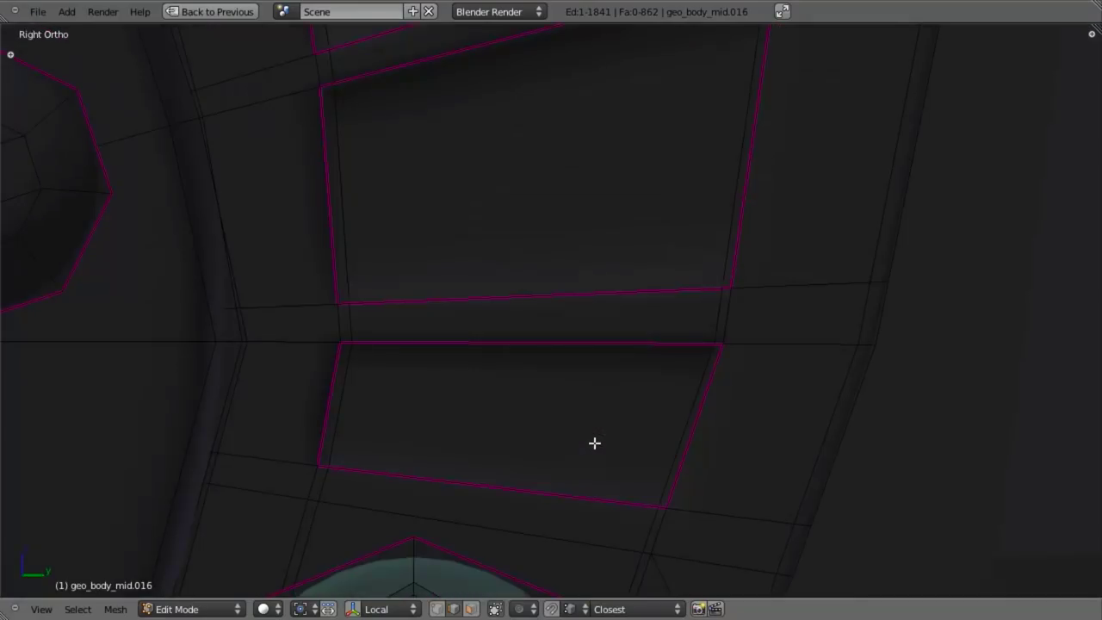
scroll(489, 466, down, 2)
shift+middle_drag(490, 466, 565, 415)
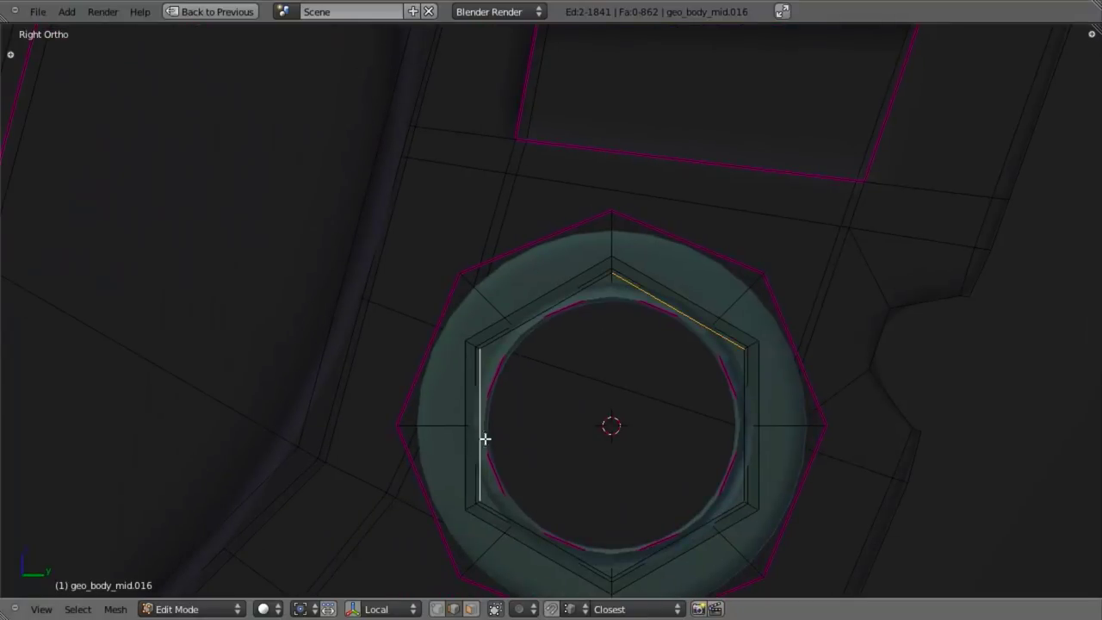
key(f)
Step: Fill the remaining half of the bolt head's front opening with a second four-sided face
middle_drag(582, 337, 573, 398)
right_click(566, 412)
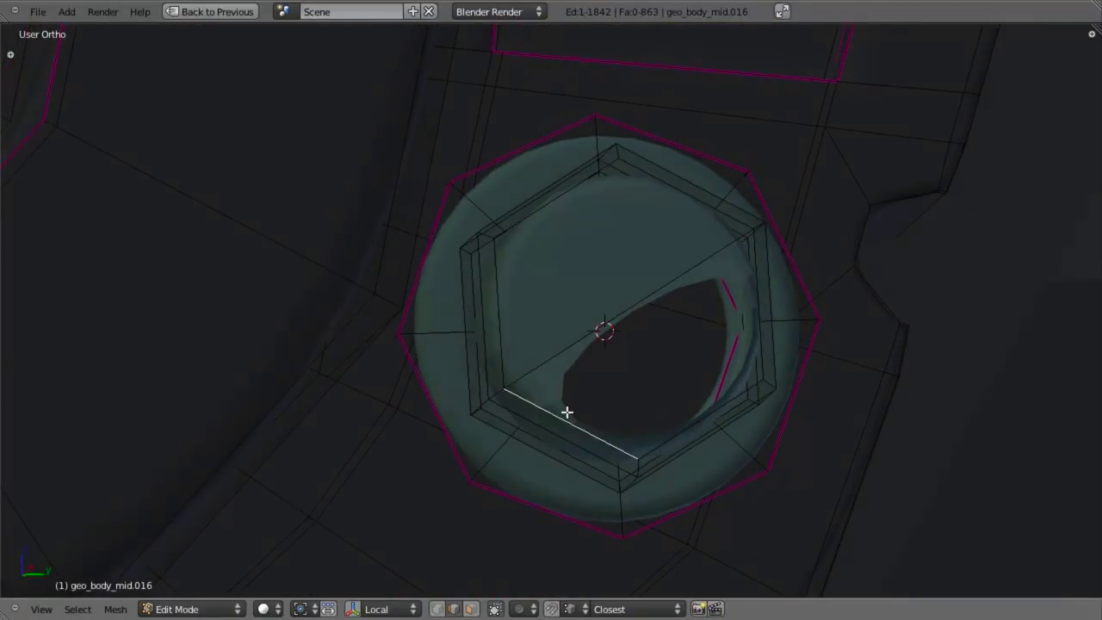
key(f)
middle_drag(668, 349, 701, 386)
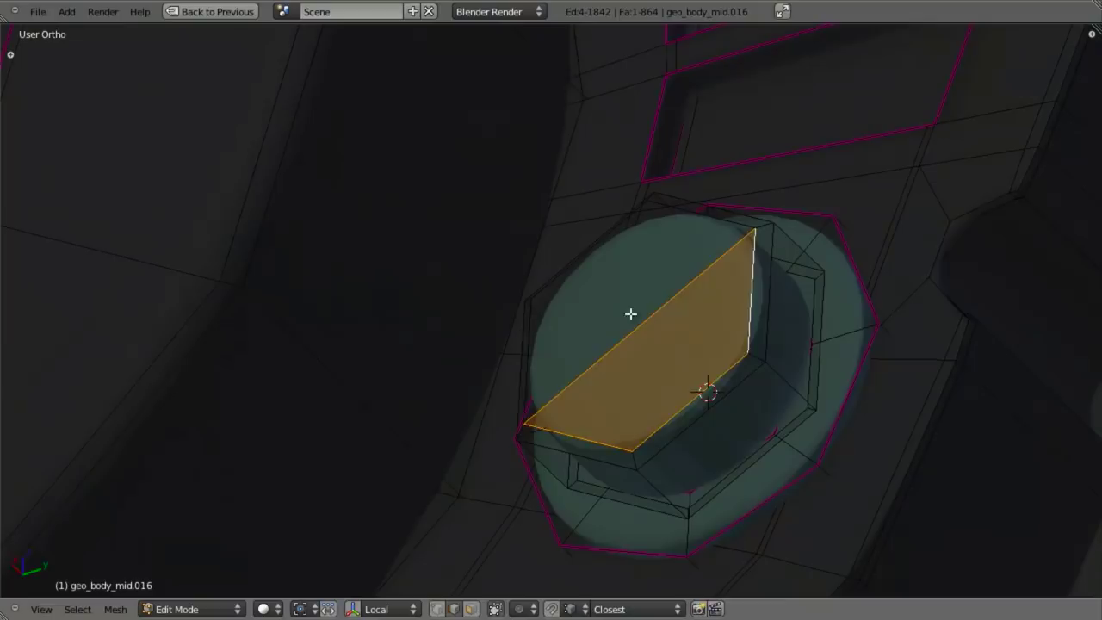
Step: Crease the edges of the bolt head's sides and bevel with a value of 0.9
key(a)
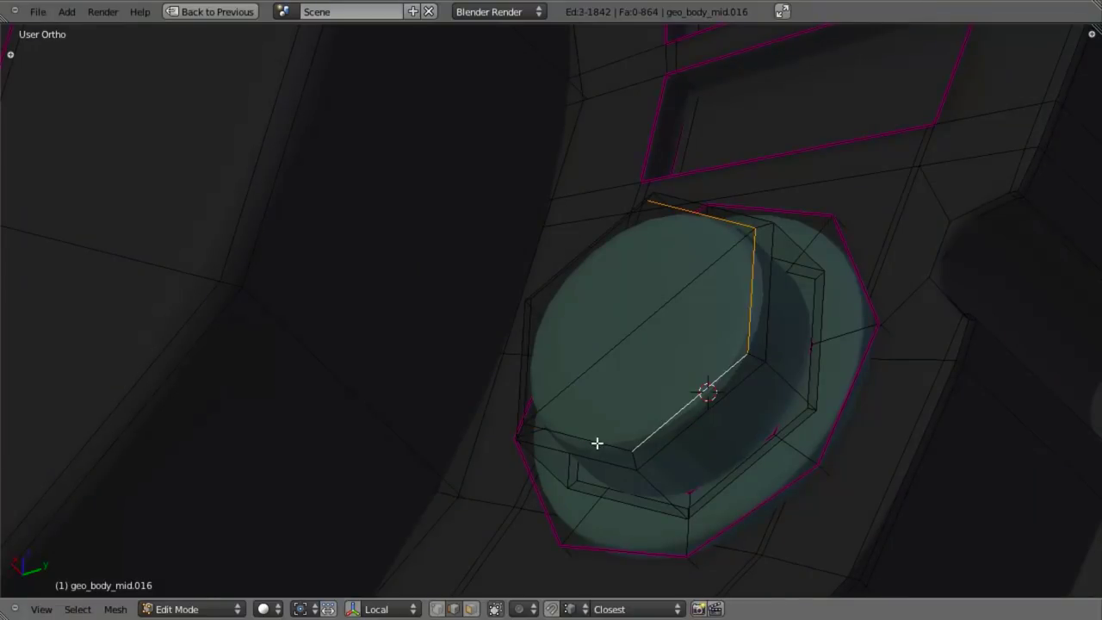
middle_drag(560, 389, 566, 304)
middle_drag(587, 263, 678, 388)
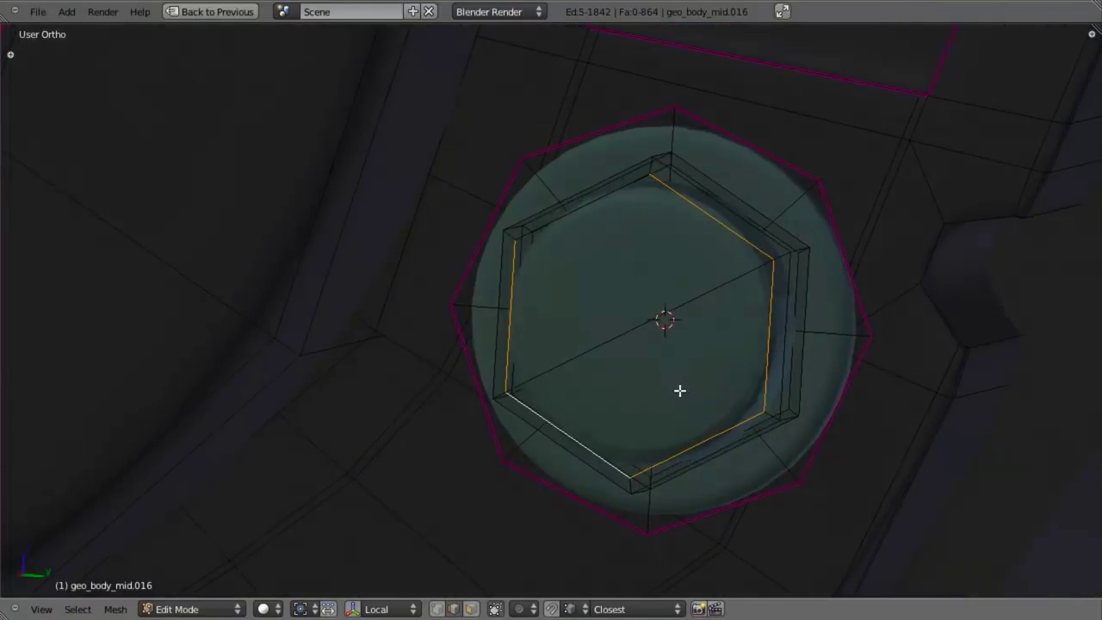
middle_drag(697, 249, 794, 287)
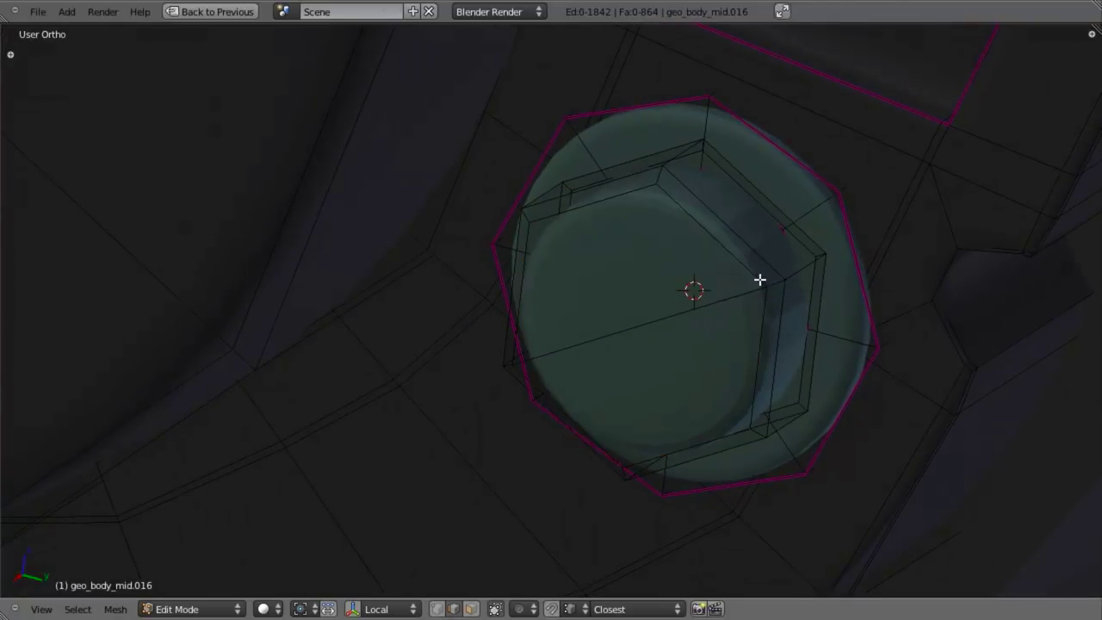
key(l)
shift+right_click(654, 308)
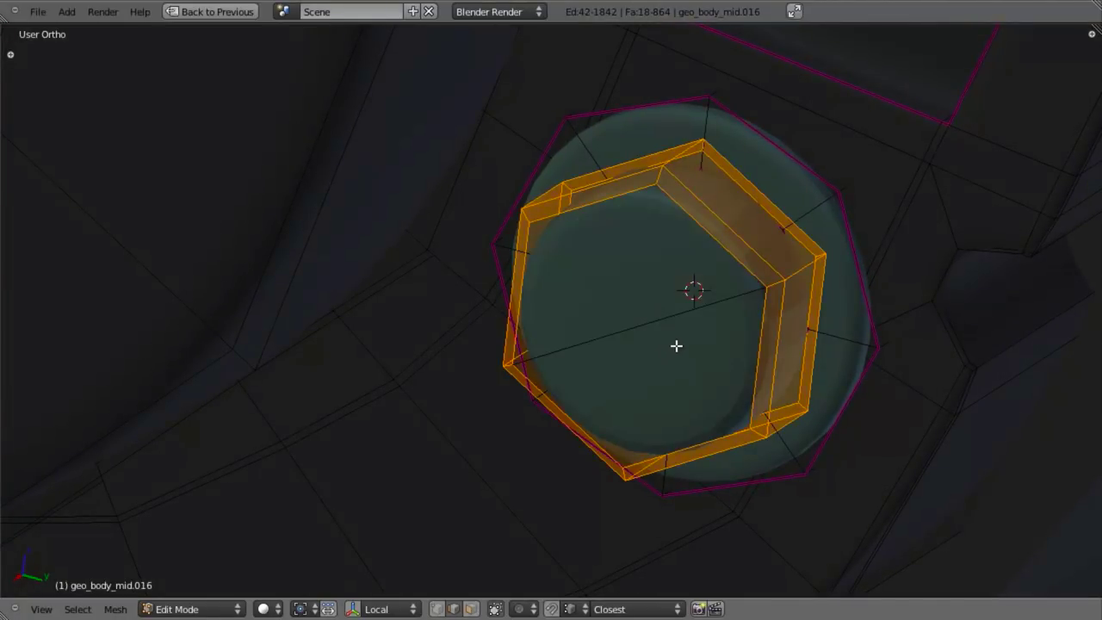
key(shift+e)
text(.9)
key(Return)
key(Tab)
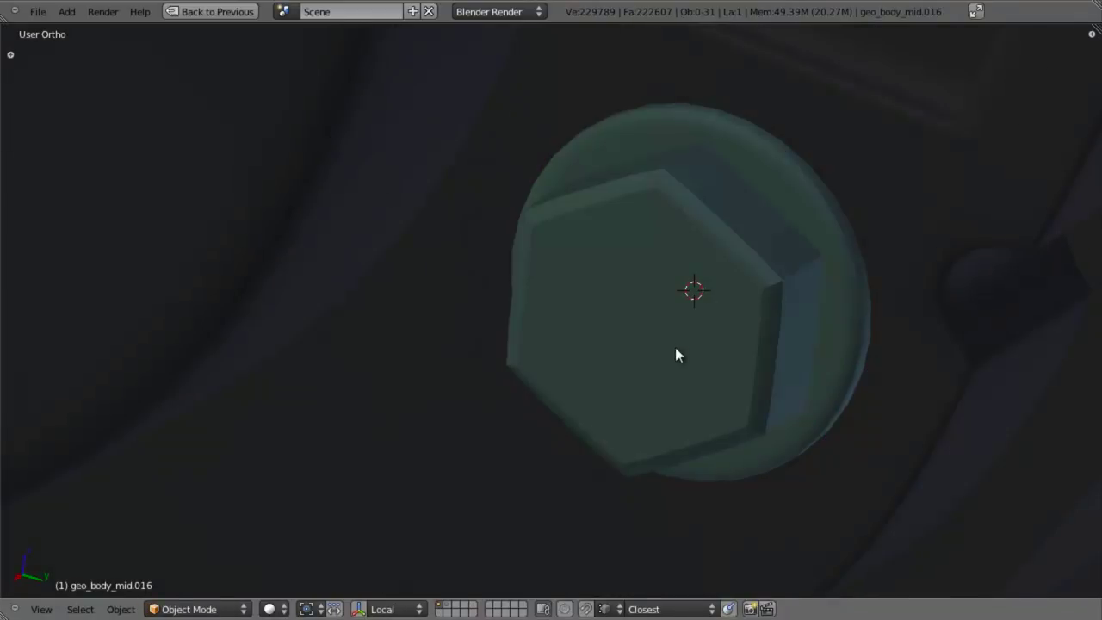
Step: Apply smooth shading to all faces of the mesh, including the new bolt head
scroll(573, 388, down, 7)
middle_drag(565, 393, 595, 319)
key(Tab)
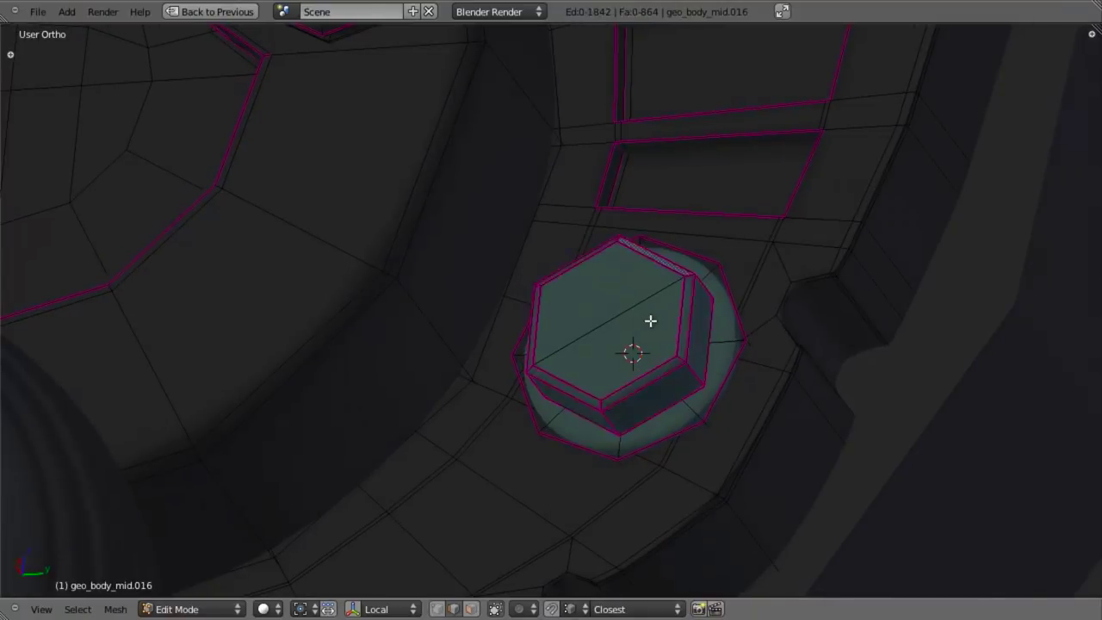
key(a)
key(w)
click(647, 321)
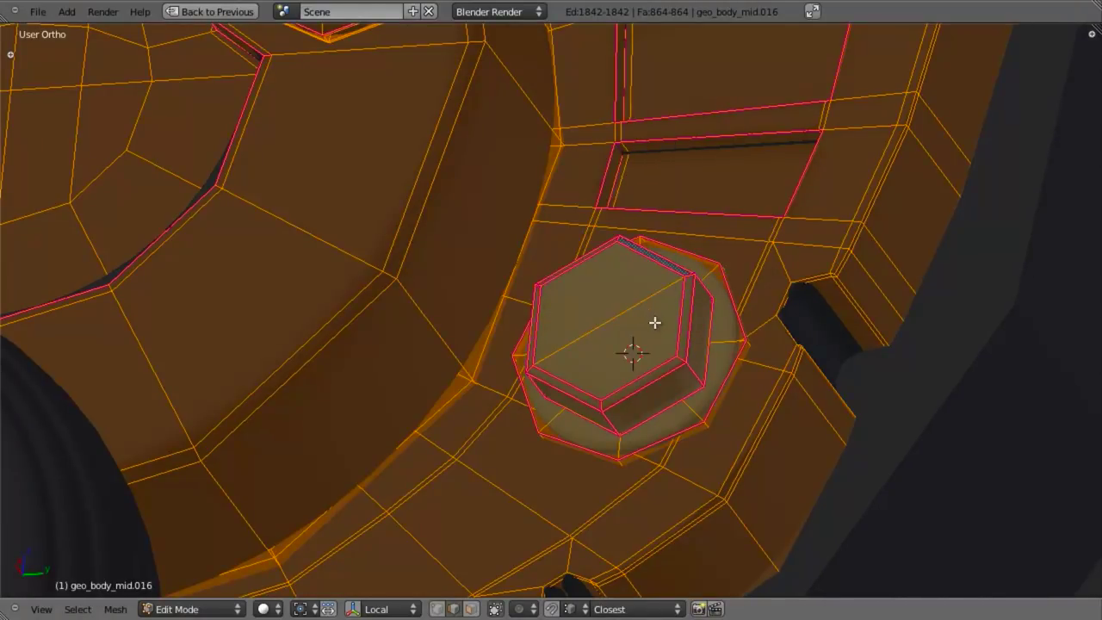
Step: Assign the light grey material to the linked faces of the hexagonal bolt and its ring
key(shift+space)
key(a)
key(l)
key(a)
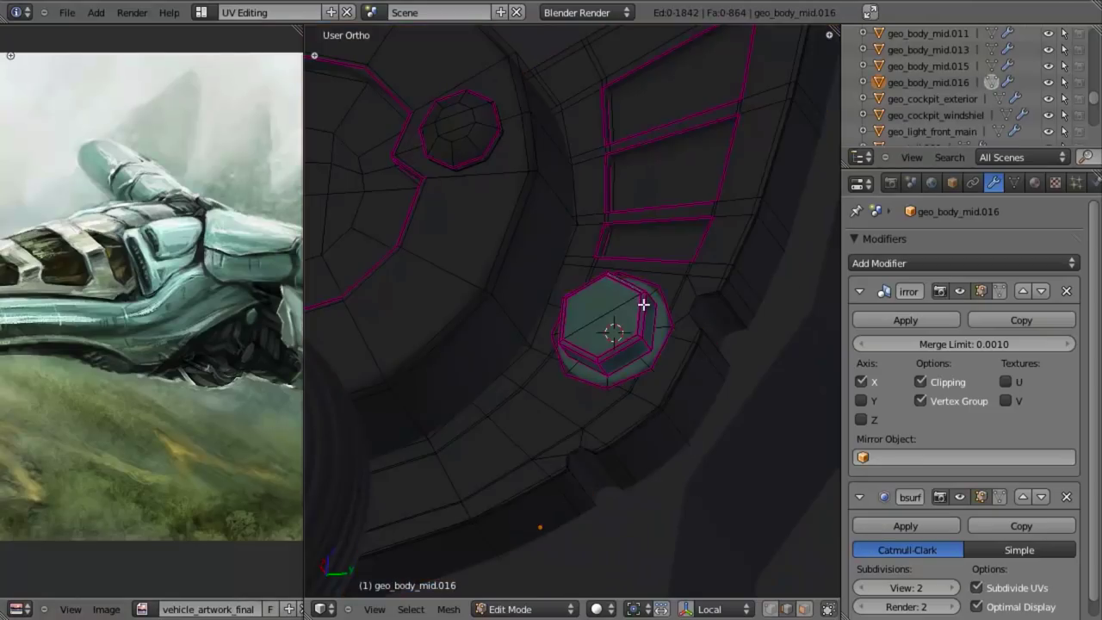
key(l)
key(l)
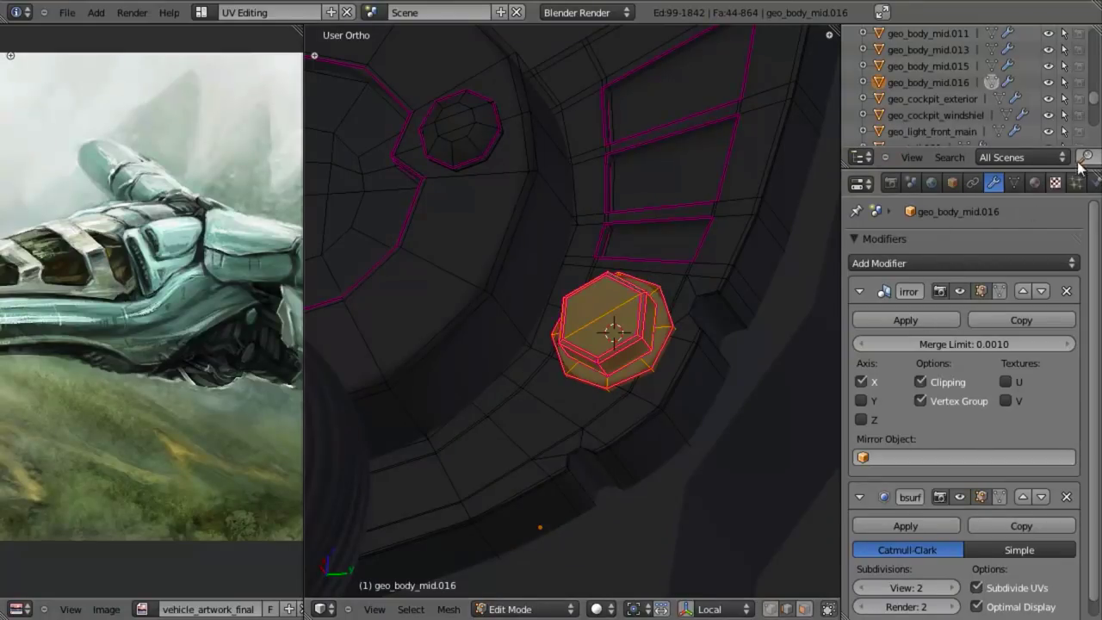
click(1036, 180)
click(891, 300)
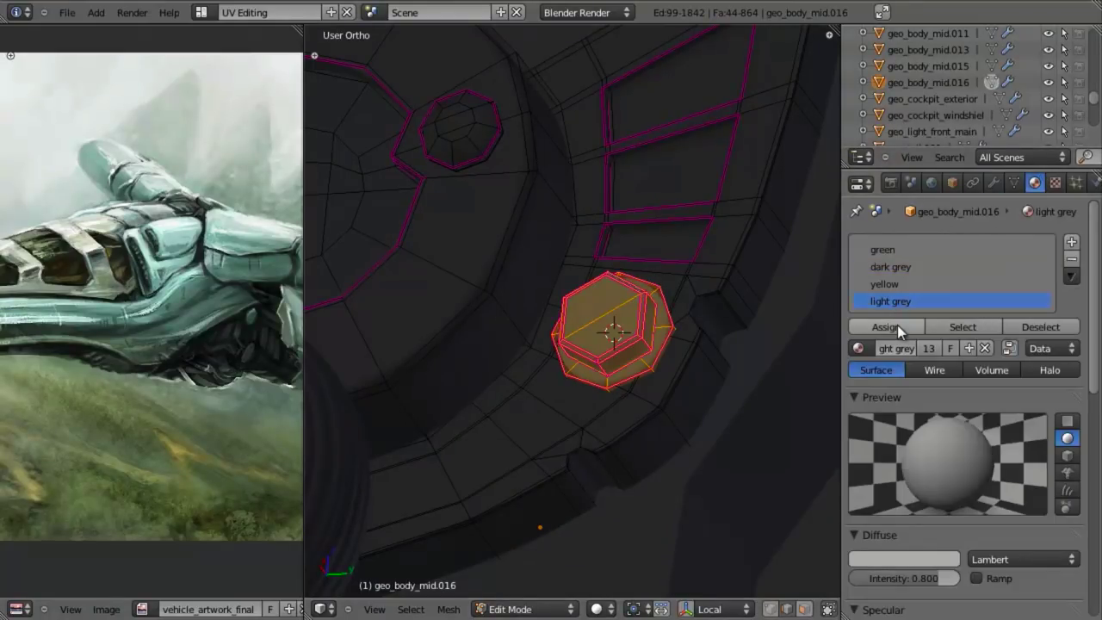
click(898, 329)
Step: Return to Object Mode and save the file over the existing version
scroll(659, 374, down, 5)
key(Tab)
scroll(614, 369, down, 2)
middle_drag(614, 368, 597, 393)
key(ctrl+s)
click(597, 392)
Step: Assign the light grey material to the two round bolts on the cover and the three small bolts above it
scroll(587, 337, up, 4)
middle_drag(575, 279, 609, 324)
key(Tab)
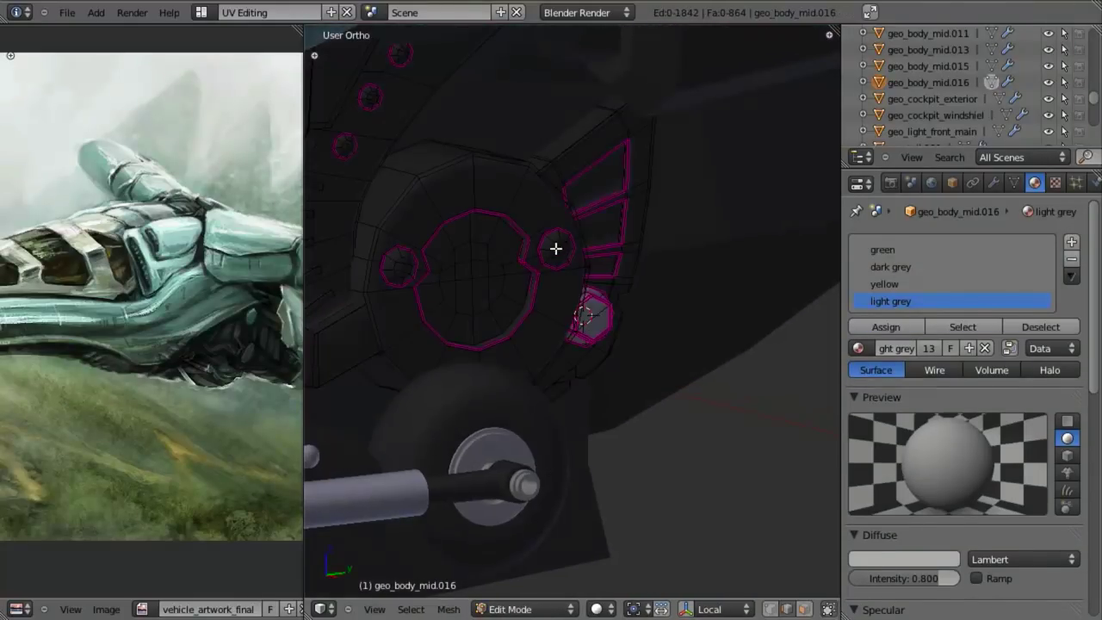
key(l)
key(l)
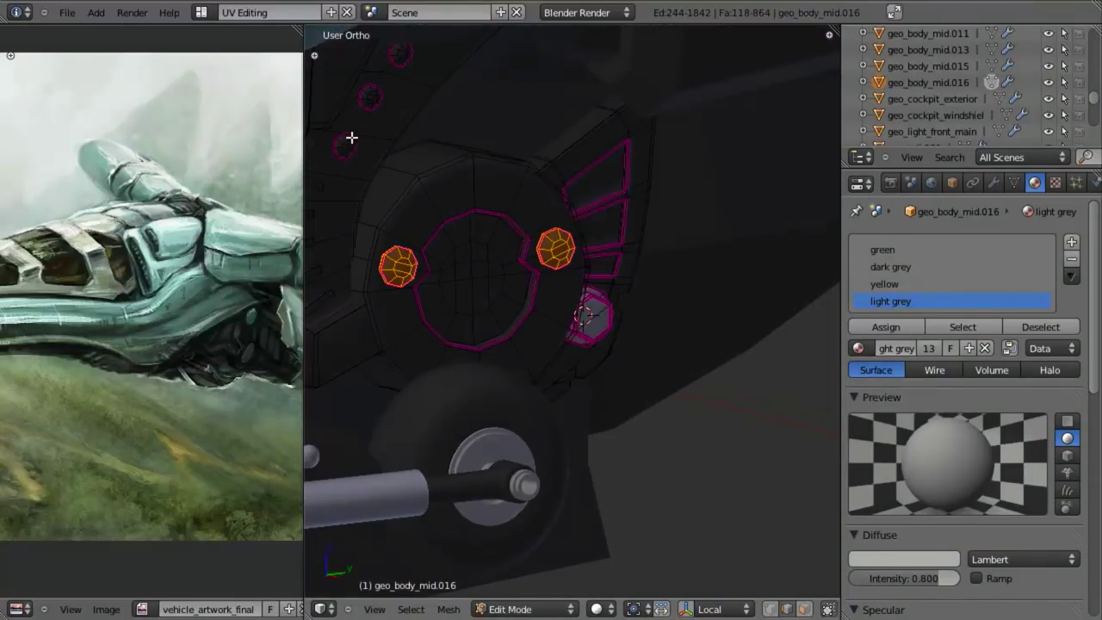
click(902, 321)
key(Tab)
Step: Save the file again and maximize the 3D view in right orthographic projection
middle_drag(536, 300, 502, 236)
key(ctrl+s)
click(501, 238)
key(KP_3)
scroll(602, 332, up, 4)
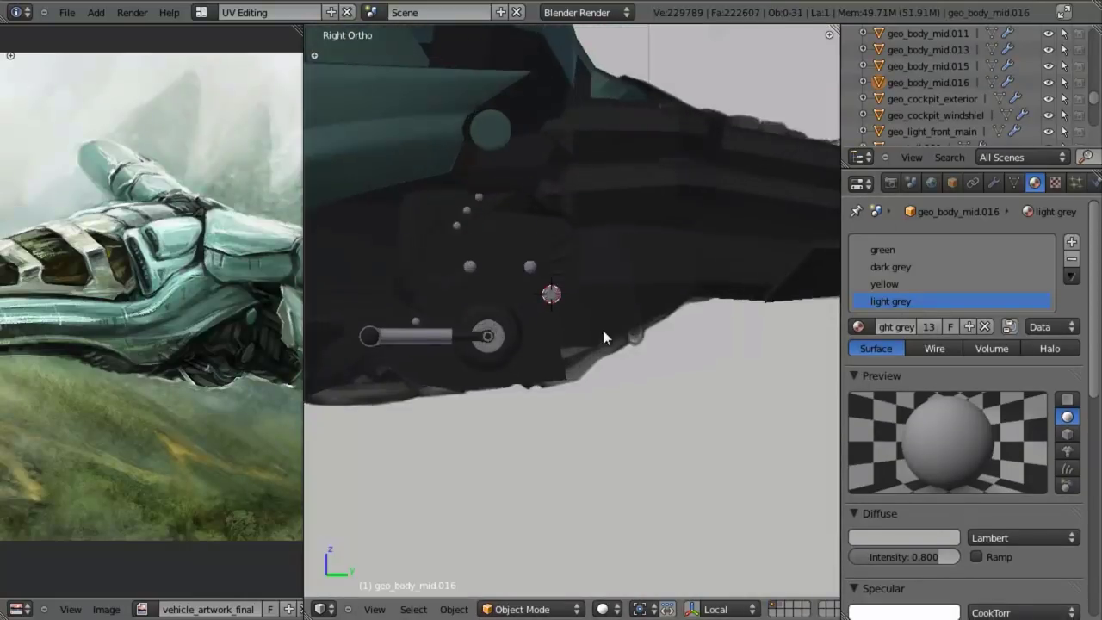
shift+middle_drag(603, 332, 627, 354)
key(ctrl+Up)
key(ctrl+s)
click(651, 386)
Step: Examine the lower body around the wheels from the side, comparing the wireframe with the reference artwork
scroll(509, 411, down, 2)
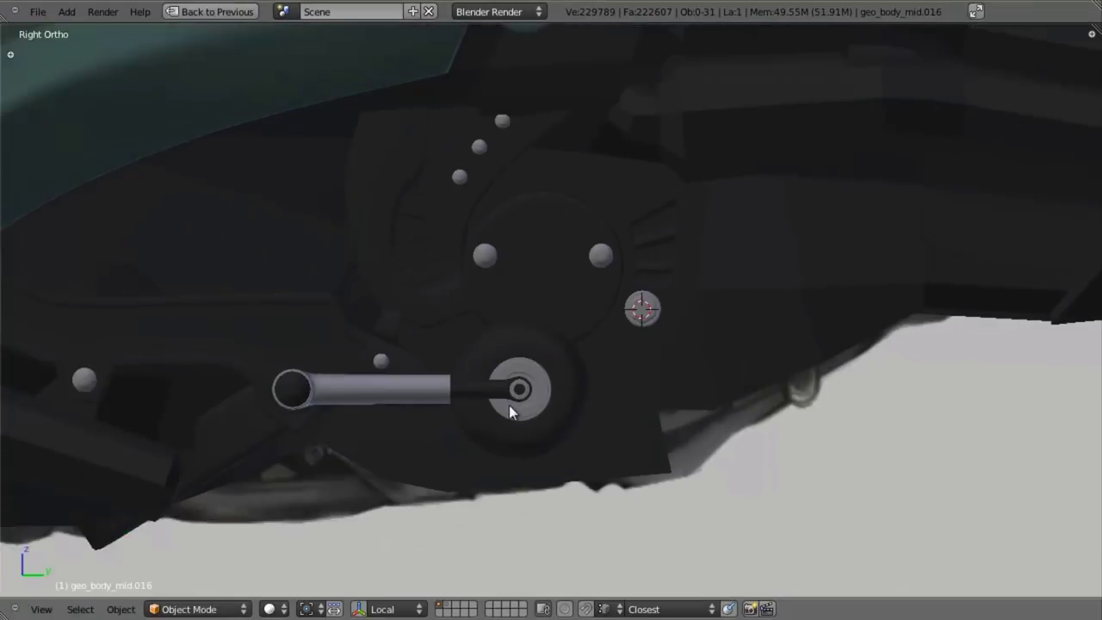
shift+middle_drag(508, 411, 784, 339)
scroll(729, 356, up, 1)
key(z)
key(z)
middle_drag(701, 339, 648, 354)
key(KP_1)
key(KP_3)
scroll(680, 321, down, 4)
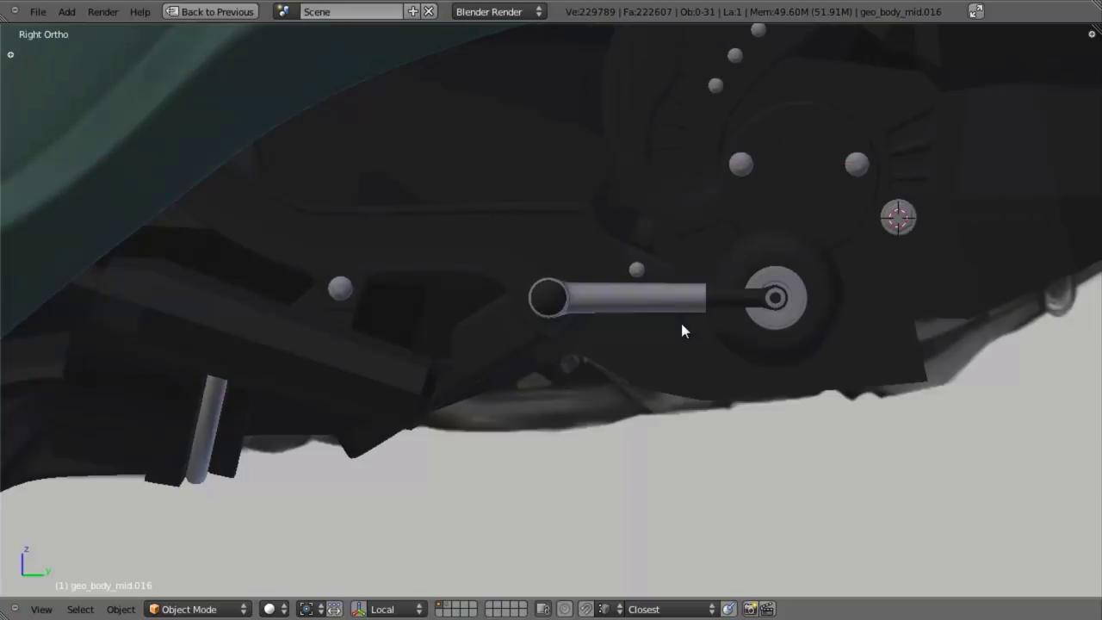
scroll(580, 331, up, 5)
key(z)
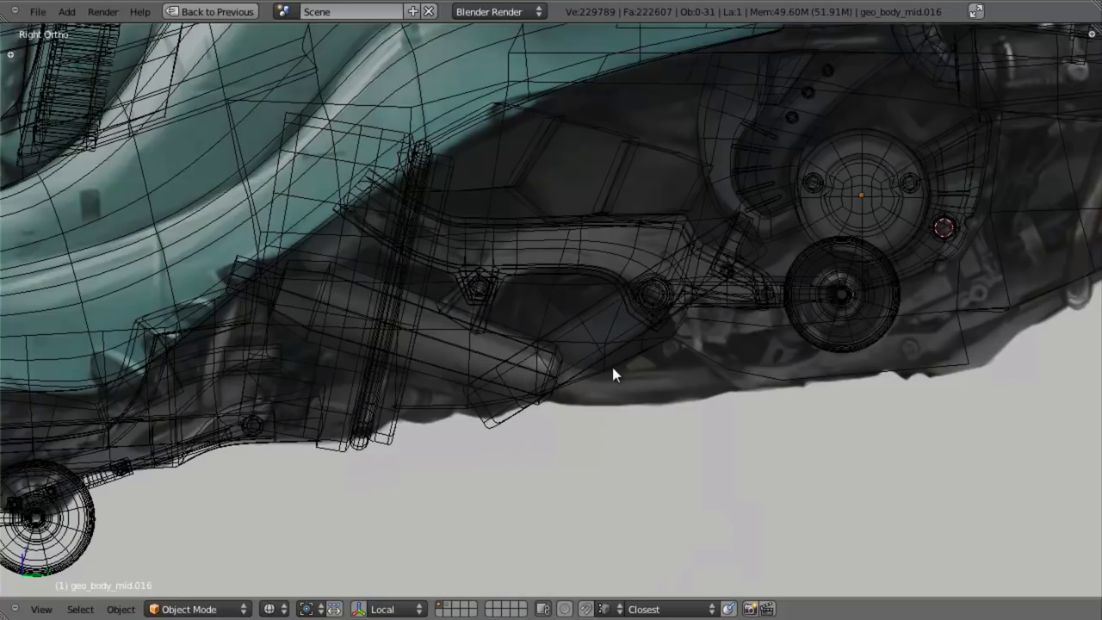
key(z)
Step: Open the main lower body mesh for vertex editing, shown in wireframe from the right over the reference artwork
right_click(537, 309)
scroll(560, 391, down, 3)
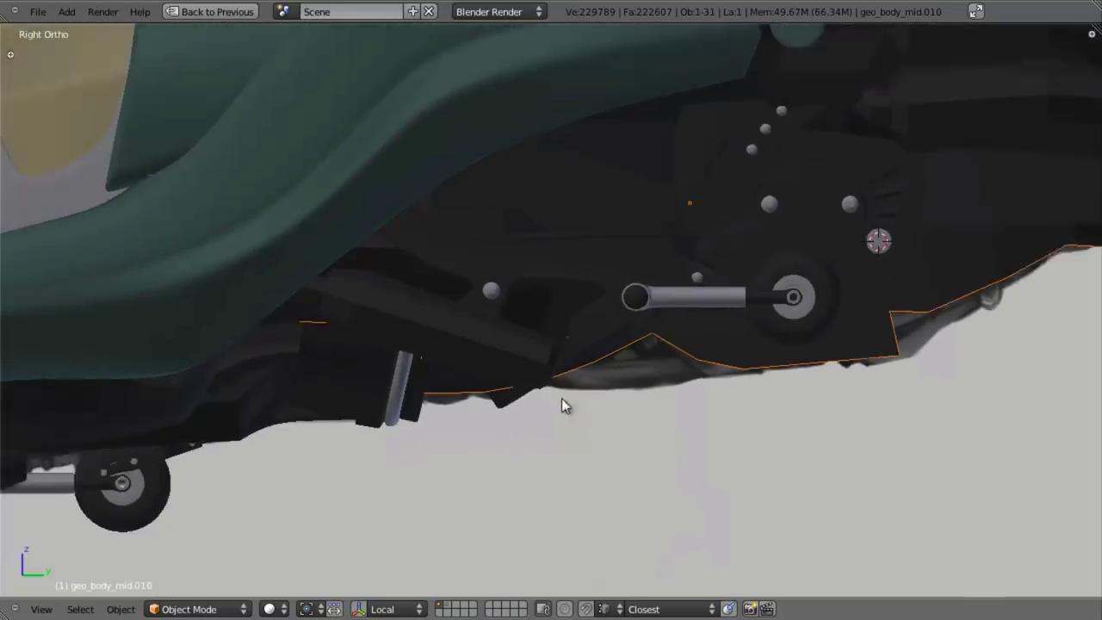
middle_drag(563, 400, 604, 216)
scroll(585, 241, up, 3)
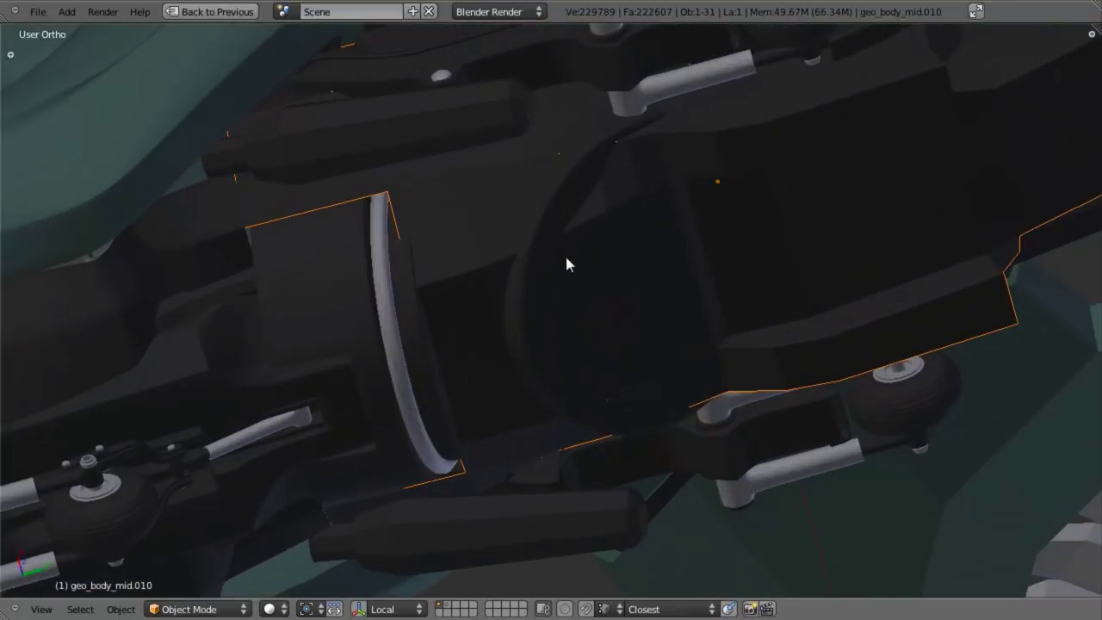
key(Tab)
key(KP_1)
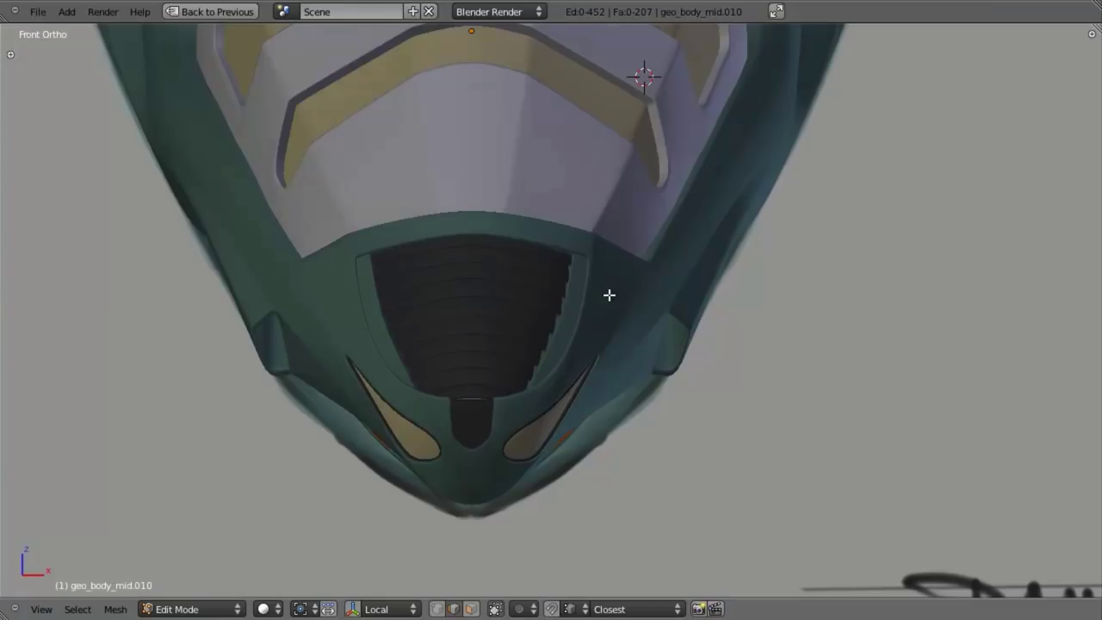
key(ctrl+Tab)
click(608, 275)
key(KP_3)
scroll(623, 344, down, 3)
shift+middle_drag(575, 358, 411, 478)
key(z)
scroll(588, 463, up, 3)
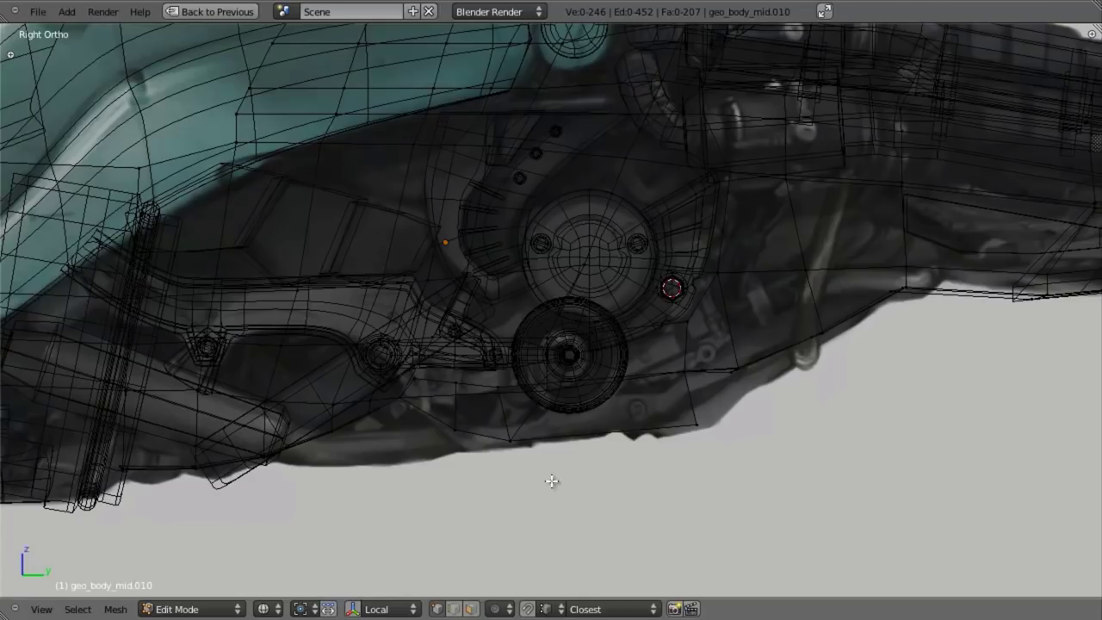
Step: Select the two underside faces between the circular rim and the wheel strut, and flatten them along X with scale 0
mouse_move(552, 481)
middle_down()
mouse_move(516, 301)
mouse_move(617, 295)
mouse_move(607, 279)
middle_up()
key(z)
scroll(560, 361, down, 3)
mouse_move(560, 362)
middle_down()
mouse_move(560, 250)
mouse_move(630, 197)
middle_up()
middle_drag(475, 289, 531, 300)
scroll(553, 300, up, 3)
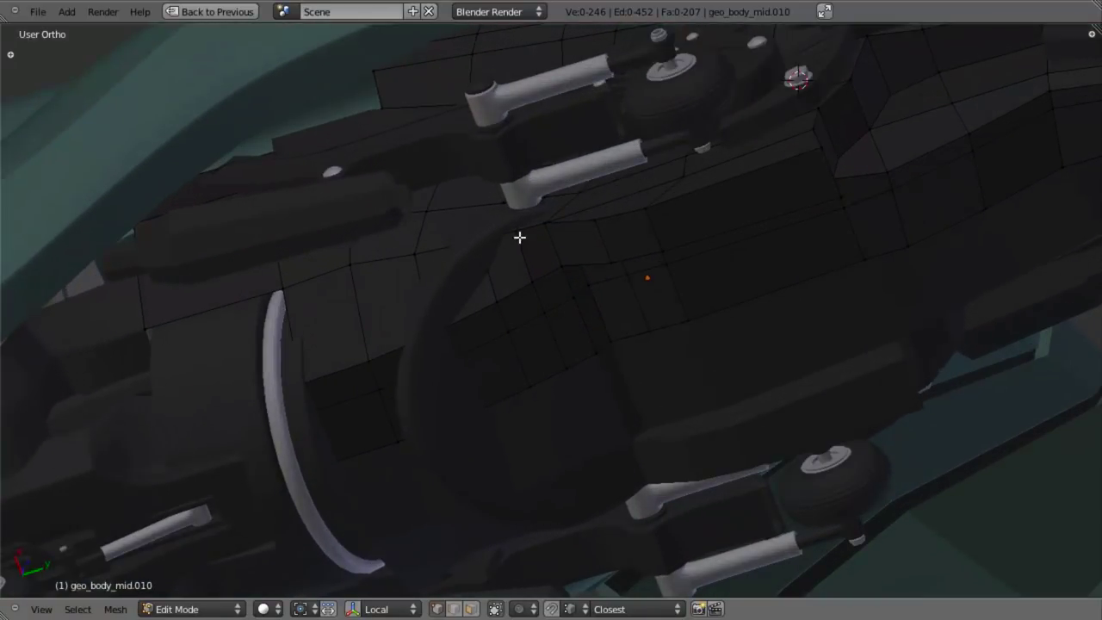
key(z)
shift+right_click(528, 204)
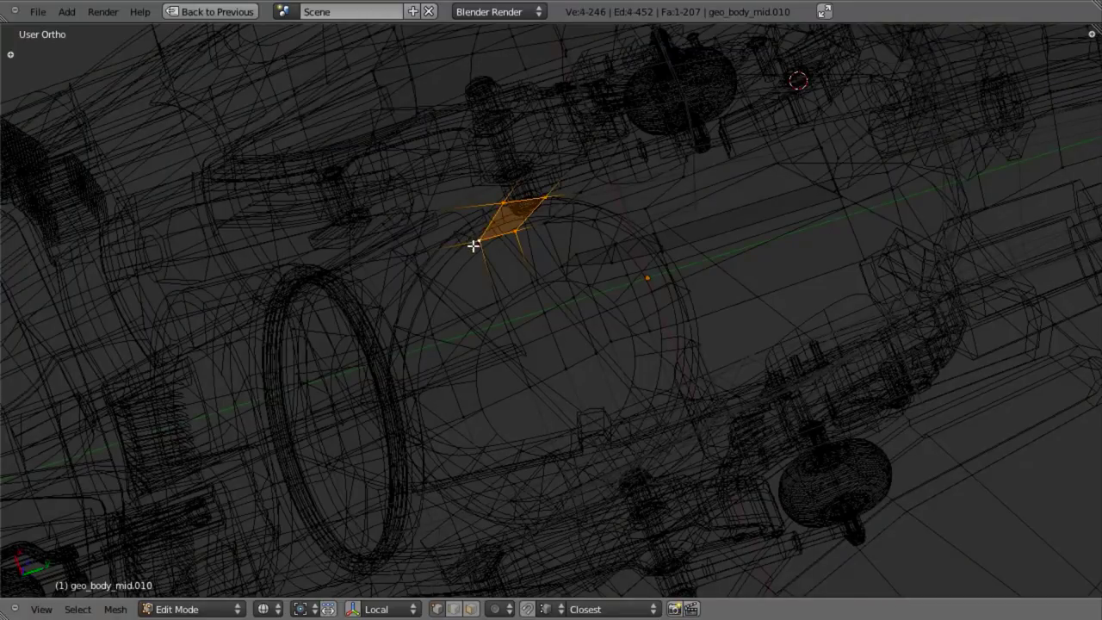
key(z)
middle_drag(482, 256, 493, 271)
key(z)
shift+right_click(434, 217)
shift+right_click(419, 254)
key(z)
middle_drag(568, 322, 587, 286)
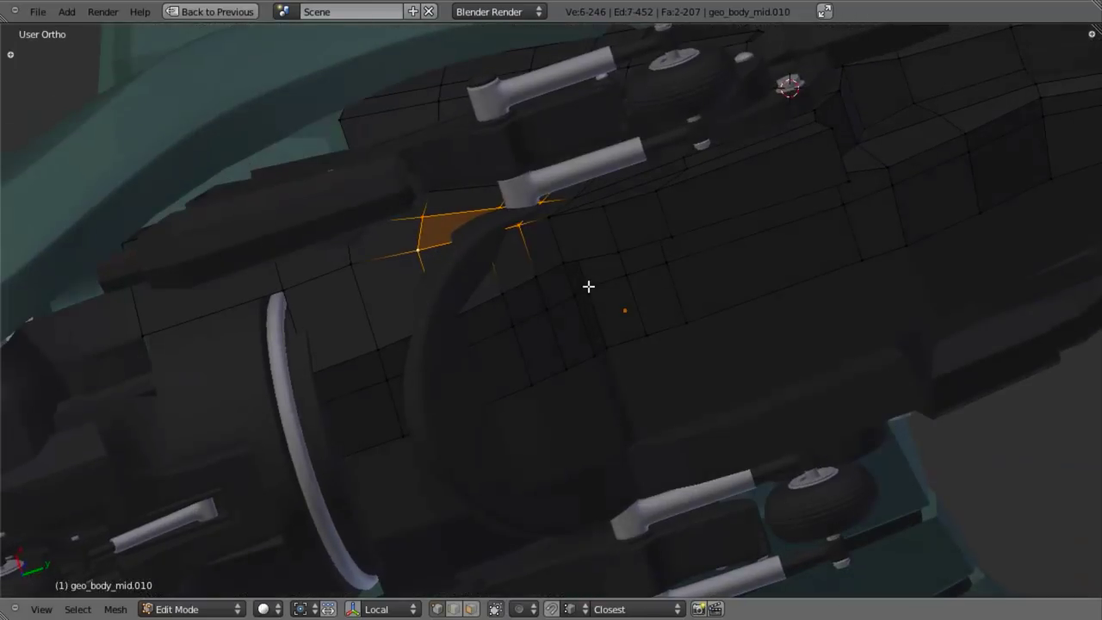
key(s)
key(x)
key(0)
key(Return)
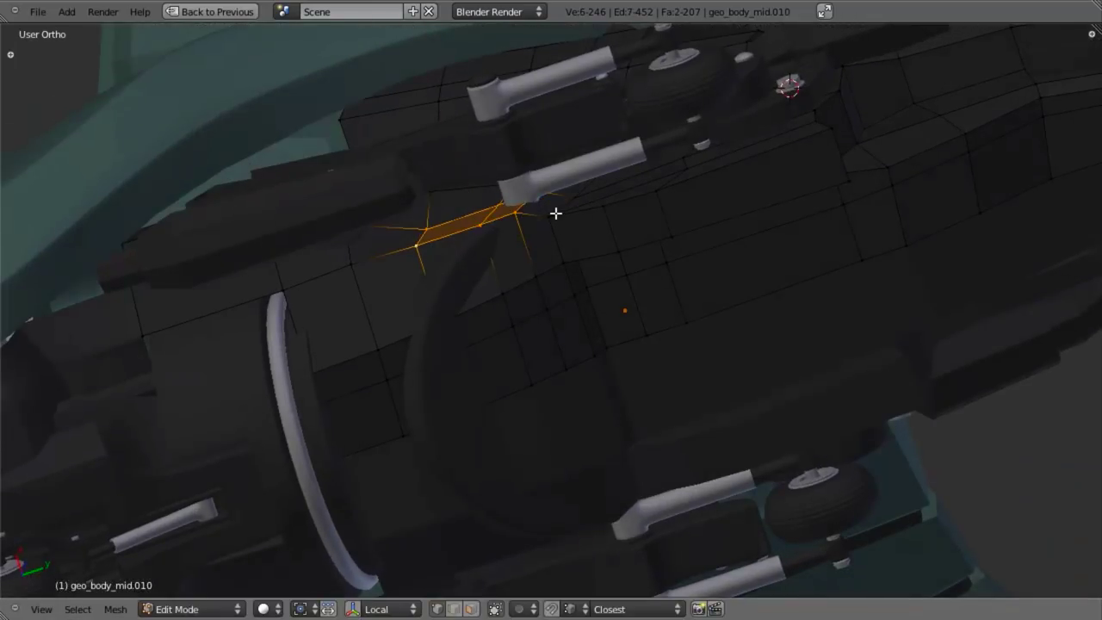
Step: Shift the two flattened underside faces slightly along the X axis
key(g)
key(x)
click(551, 216)
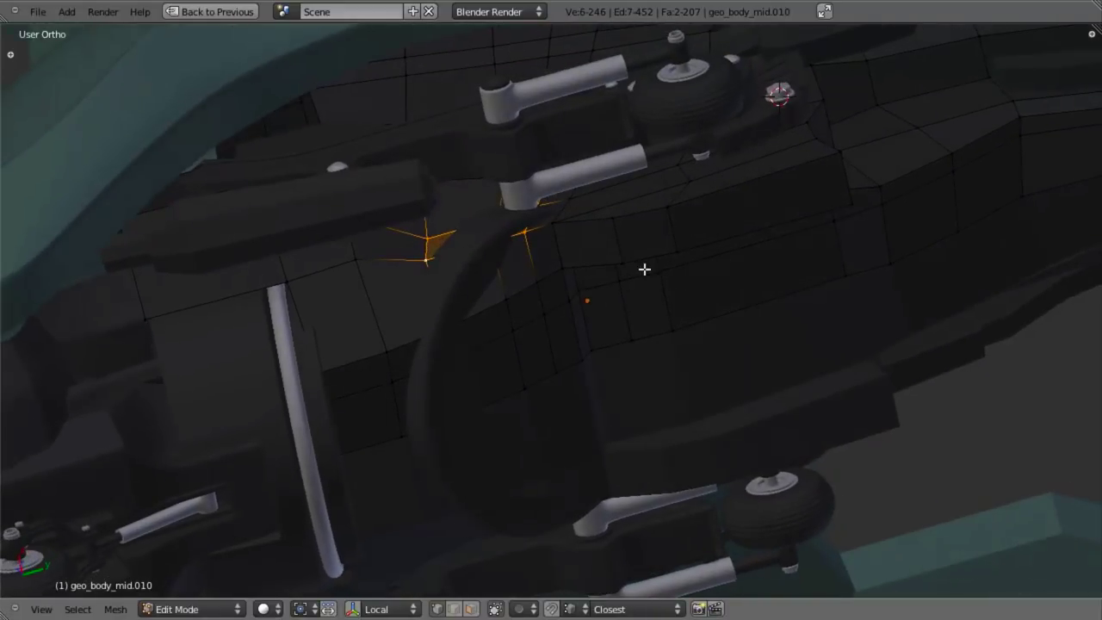
Step: Examine the underside mesh around the circular rim from below, and compare its side profile with the reference artwork
middle_drag(645, 267, 621, 212)
key(Tab)
scroll(658, 214, down, 5)
middle_drag(697, 215, 585, 323)
key(Tab)
shift+middle_drag(489, 341, 536, 319)
scroll(537, 319, up, 3)
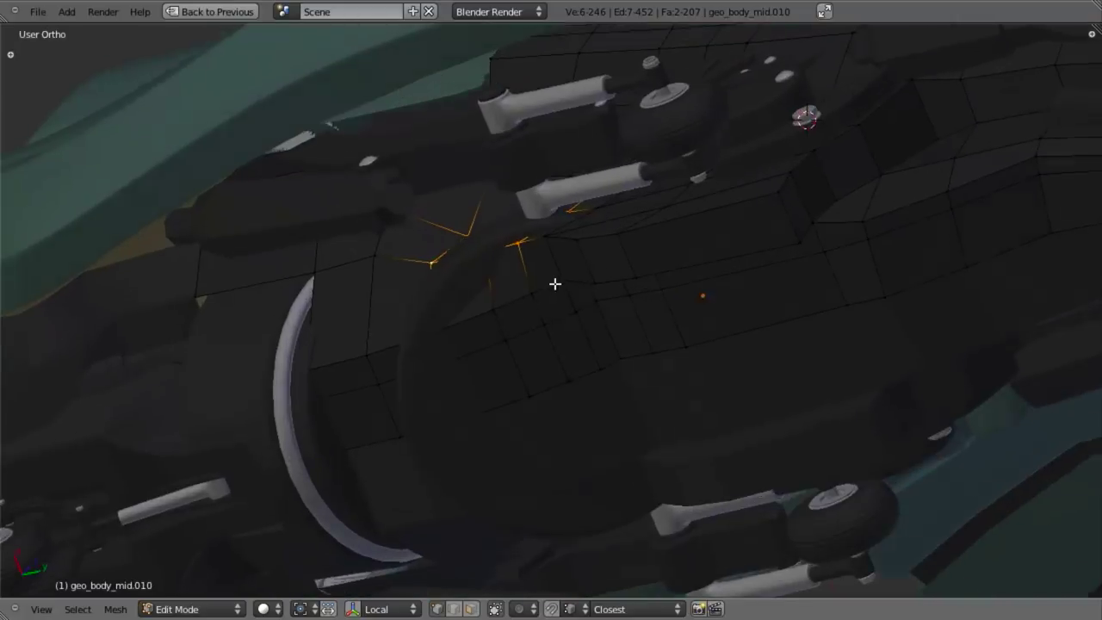
middle_drag(553, 283, 592, 186)
middle_drag(567, 241, 449, 329)
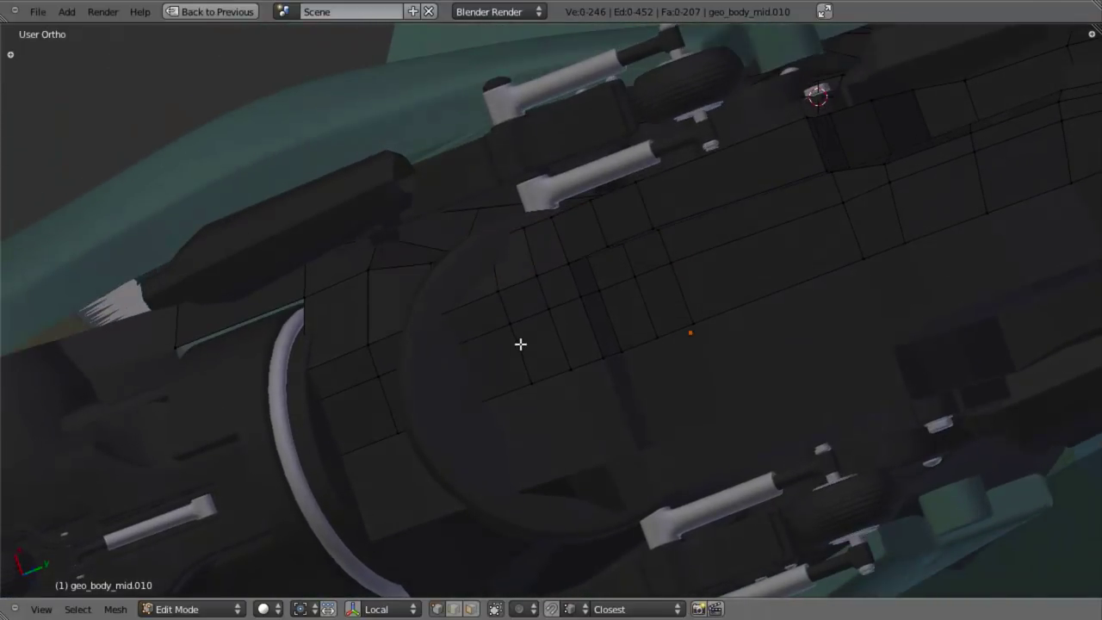
scroll(568, 335, down, 3)
key(KP_3)
key(z)
scroll(590, 381, up, 4)
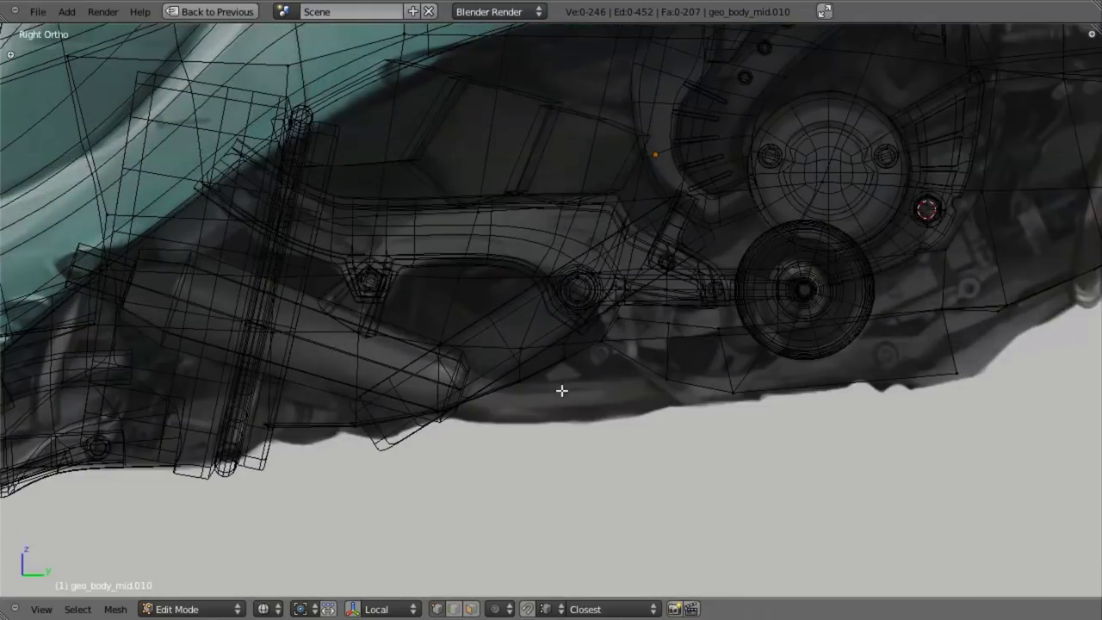
mouse_move(504, 408)
shift+middle_down()
mouse_move(573, 381)
mouse_move(558, 292)
mouse_move(571, 226)
mouse_move(617, 373)
mouse_move(622, 290)
mouse_move(585, 278)
shift+middle_up()
Step: Delete the three underside vertices just inside the circular rim, together with their attached faces
key(z)
key(a)
scroll(621, 290, down, 2)
scroll(608, 280, up, 2)
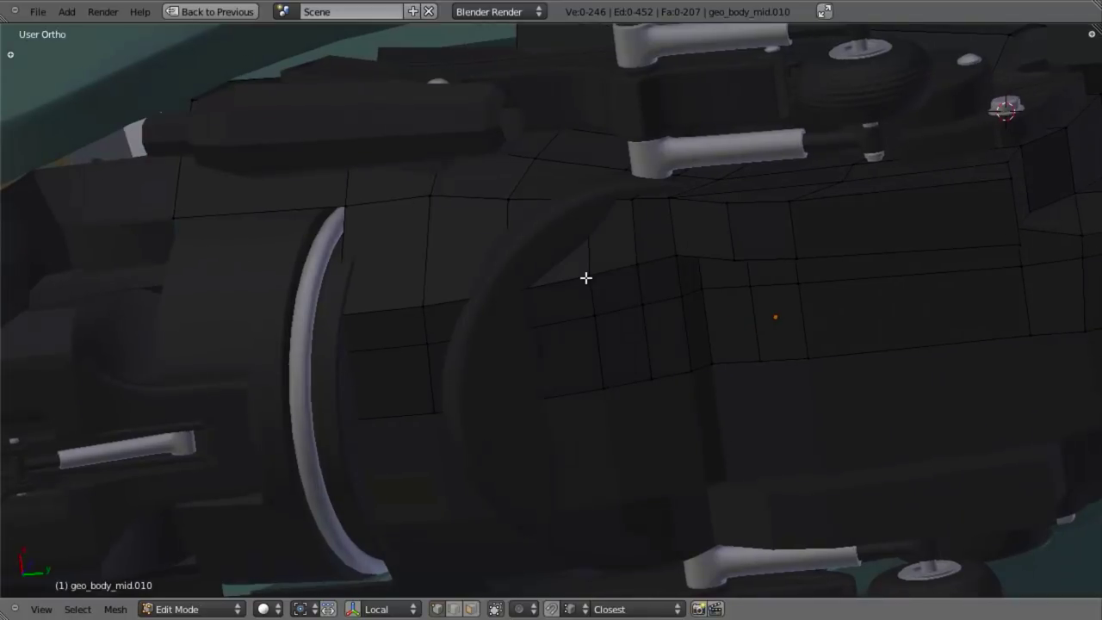
key(x)
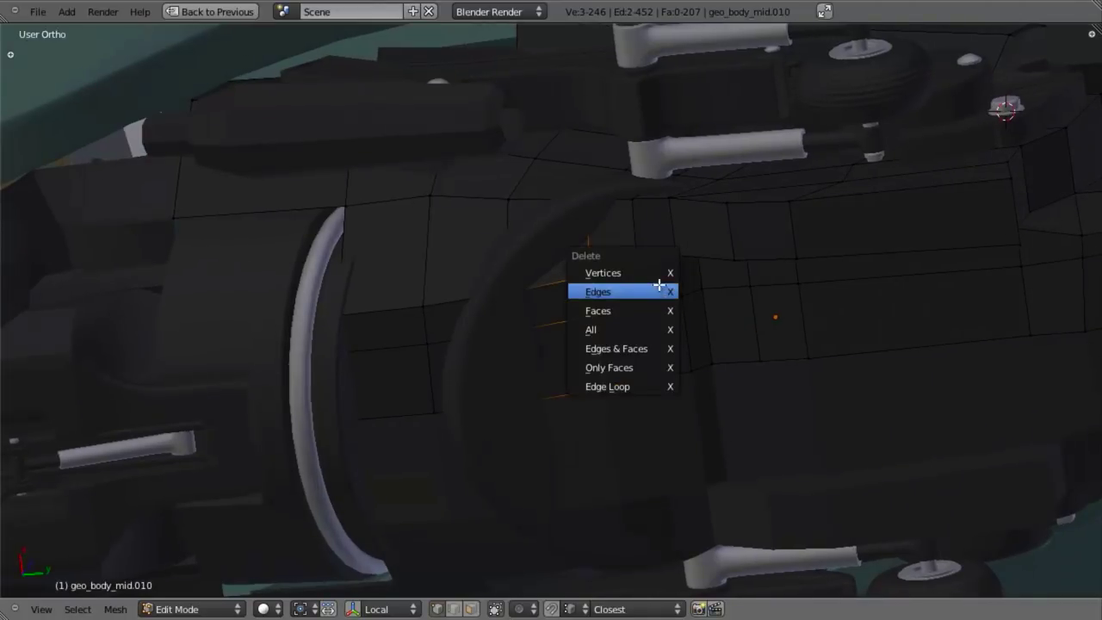
click(657, 290)
scroll(656, 281, down, 3)
scroll(577, 312, up, 3)
scroll(598, 344, up, 2)
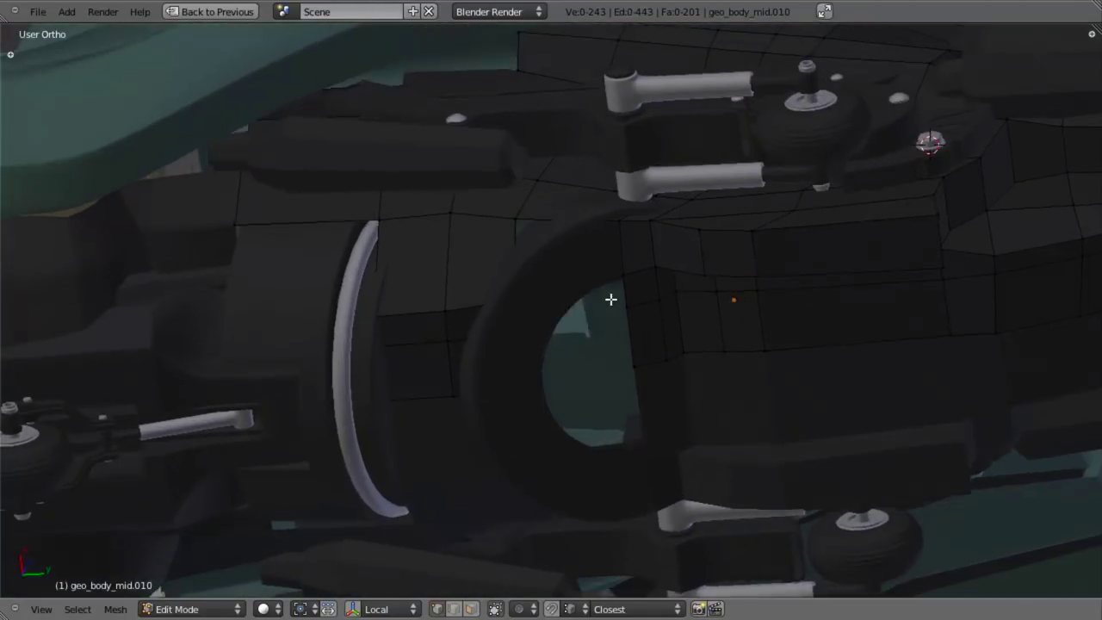
Step: Try to fill a face across the opening inside the circular rim, from the rear edge to the front section
right_click(623, 318)
key(z)
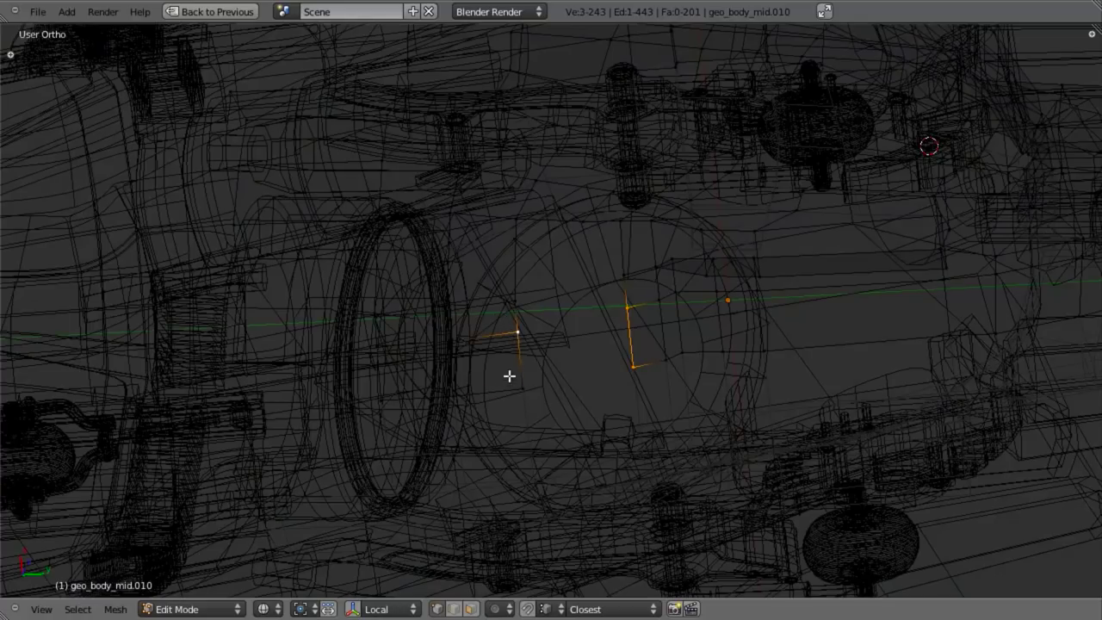
key(f)
key(z)
mouse_move(542, 364)
middle_down()
mouse_move(537, 266)
mouse_move(571, 329)
mouse_move(514, 359)
mouse_move(674, 335)
mouse_move(605, 347)
mouse_move(528, 305)
mouse_move(579, 397)
mouse_move(600, 381)
mouse_move(612, 319)
middle_up()
scroll(611, 321, up, 3)
scroll(605, 347, down, 3)
scroll(526, 306, down, 3)
scroll(645, 332, up, 2)
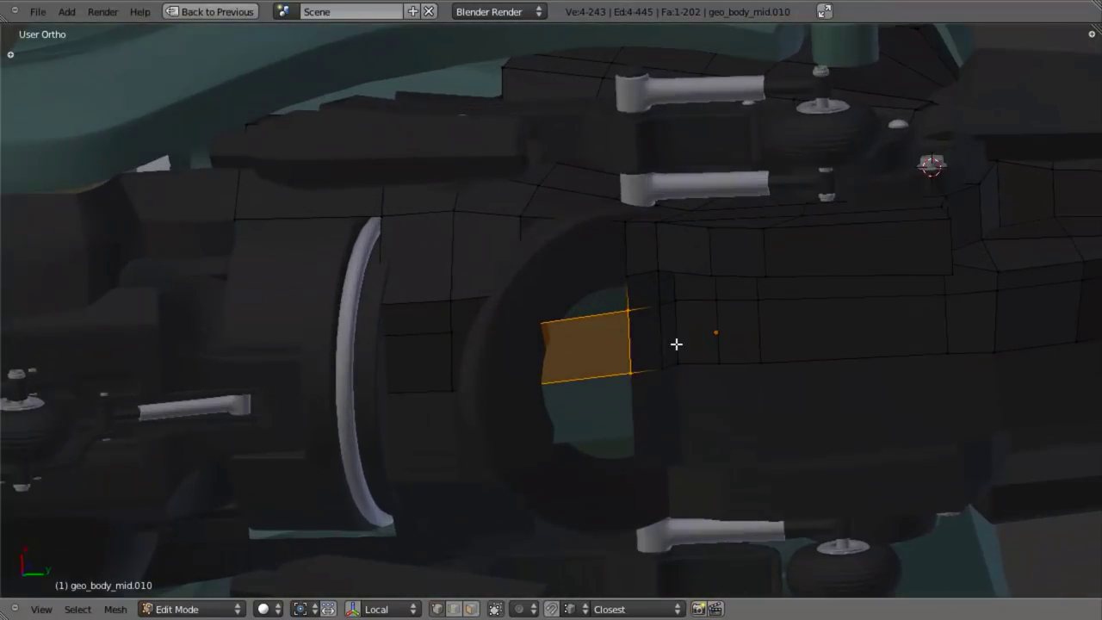
shift+middle_drag(677, 344, 550, 270)
scroll(615, 312, down, 3)
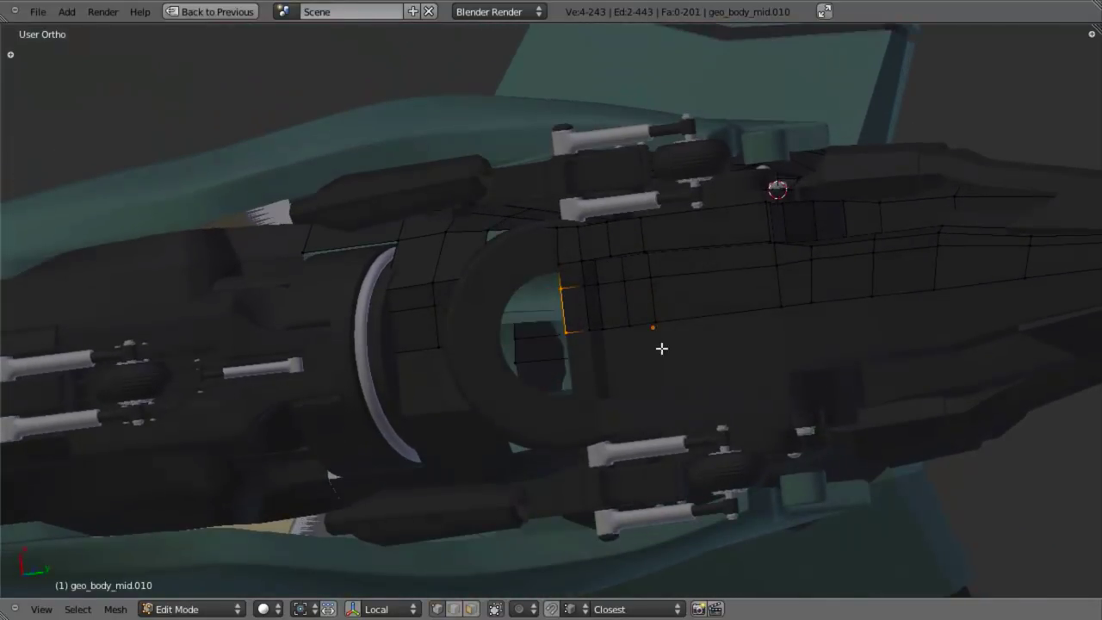
Step: Compare the lower body's silhouette with the reference artwork in right orthographic view
shift+middle_drag(661, 349, 522, 344)
scroll(517, 346, down, 3)
key(KP_3)
key(z)
scroll(603, 417, up, 3)
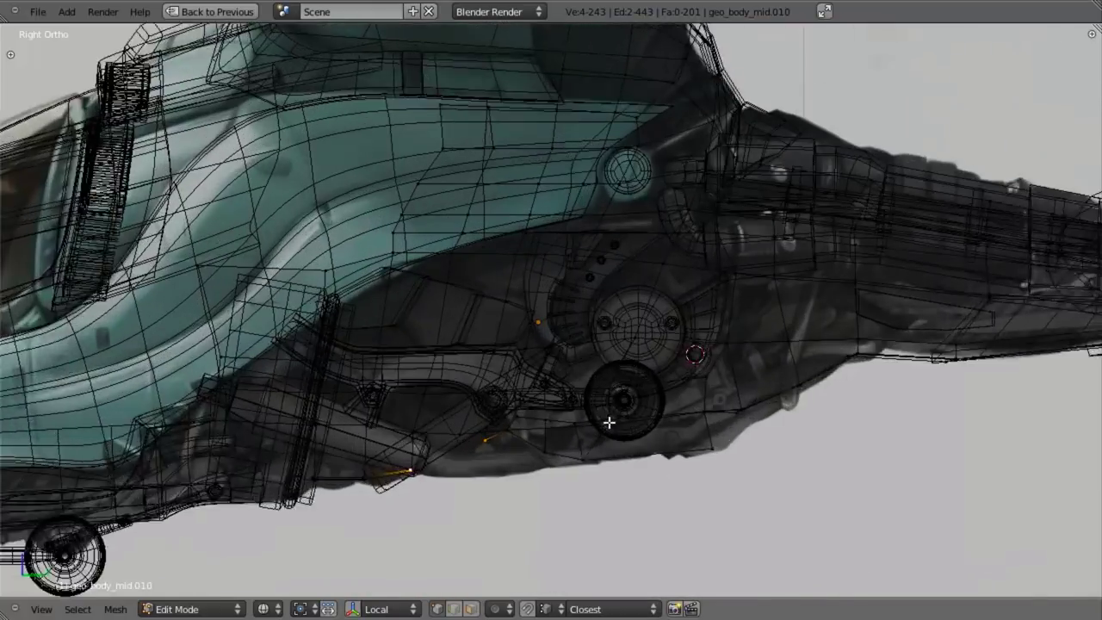
scroll(609, 421, up, 1)
shift+middle_drag(615, 415, 694, 334)
key(z)
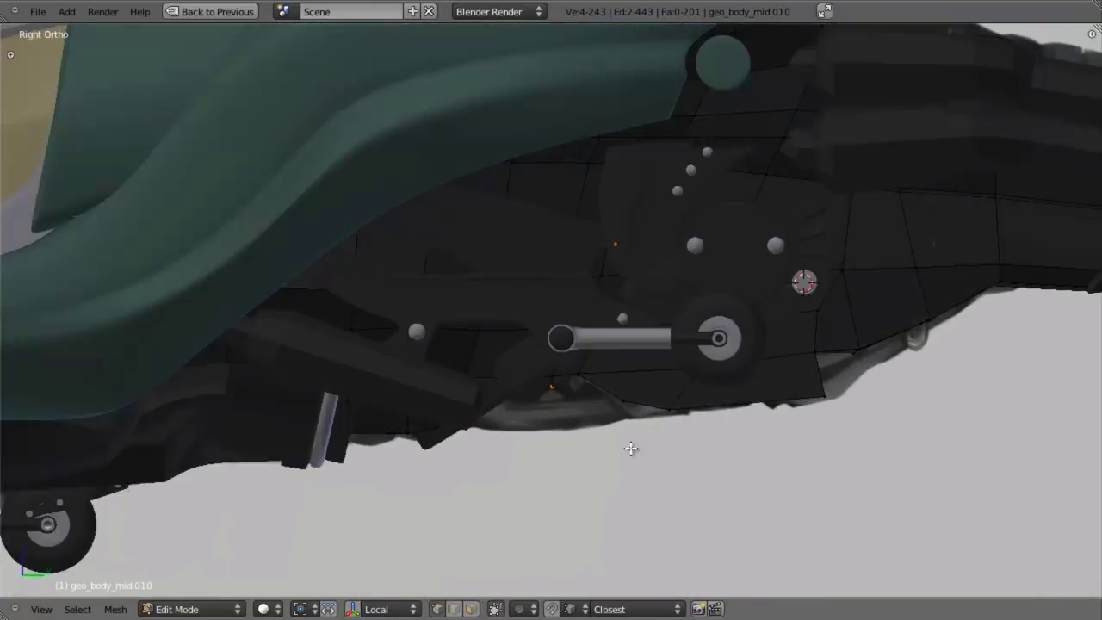
Step: Fill a face next to the centre line, bridging the front and rear sections across the opening inside the rim
middle_drag(631, 447, 600, 218)
mouse_move(561, 317)
middle_down()
mouse_move(694, 361)
mouse_move(565, 369)
middle_up()
key(z)
shift+right_click(466, 422)
key(f)
key(z)
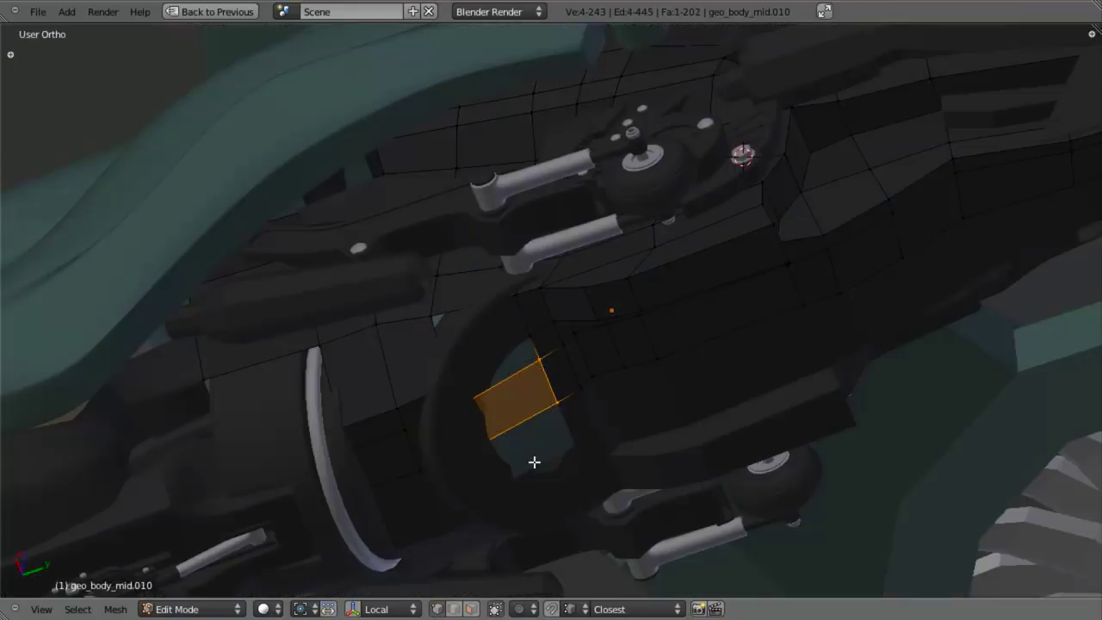
Step: Fill the adjoining face farther from the centre line to extend the bridge across the opening
middle_drag(533, 460, 496, 329)
key(z)
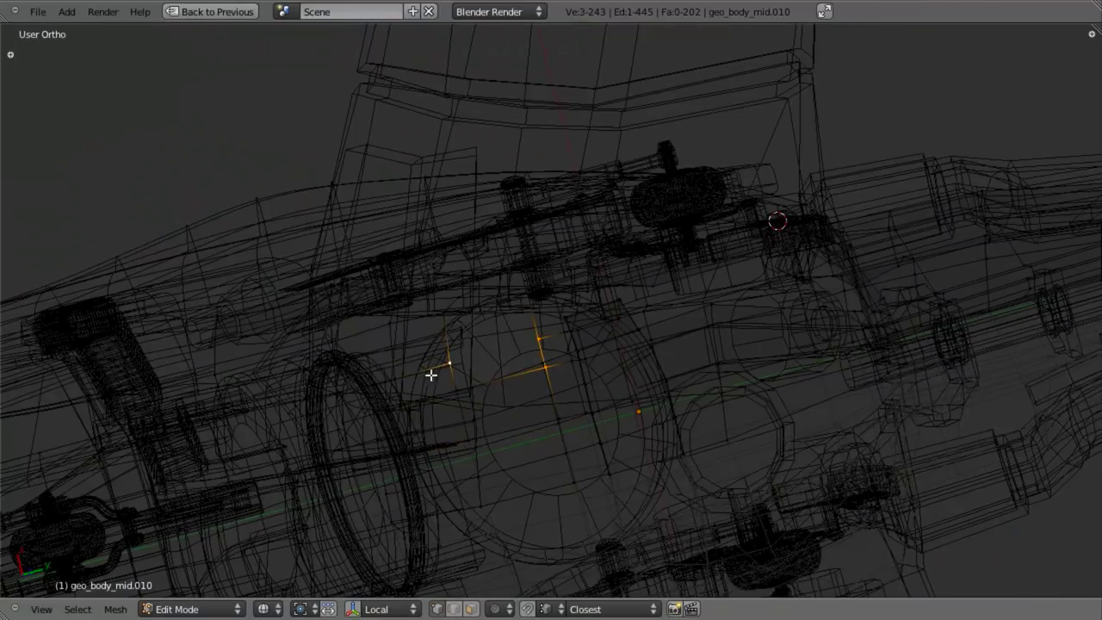
key(f)
key(z)
key(a)
Step: Select the upper corner vertices on both sides of the opening and adjust their height along Z
mouse_move(590, 329)
middle_down()
mouse_move(524, 362)
mouse_move(456, 341)
mouse_move(583, 470)
mouse_move(541, 337)
middle_up()
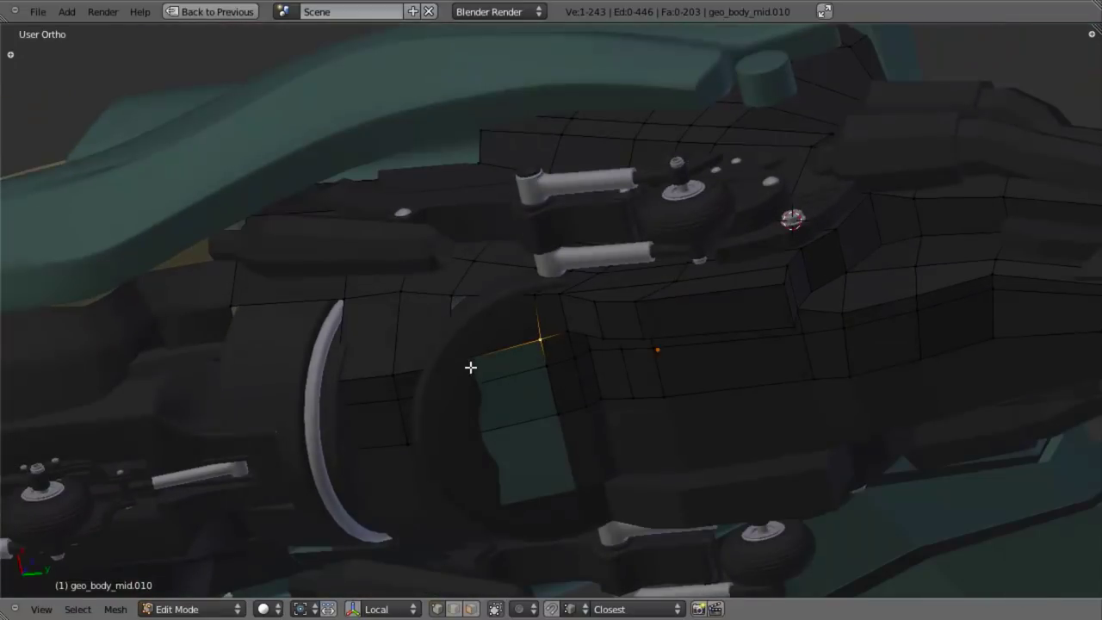
shift+right_click(387, 368)
key(z)
key(z)
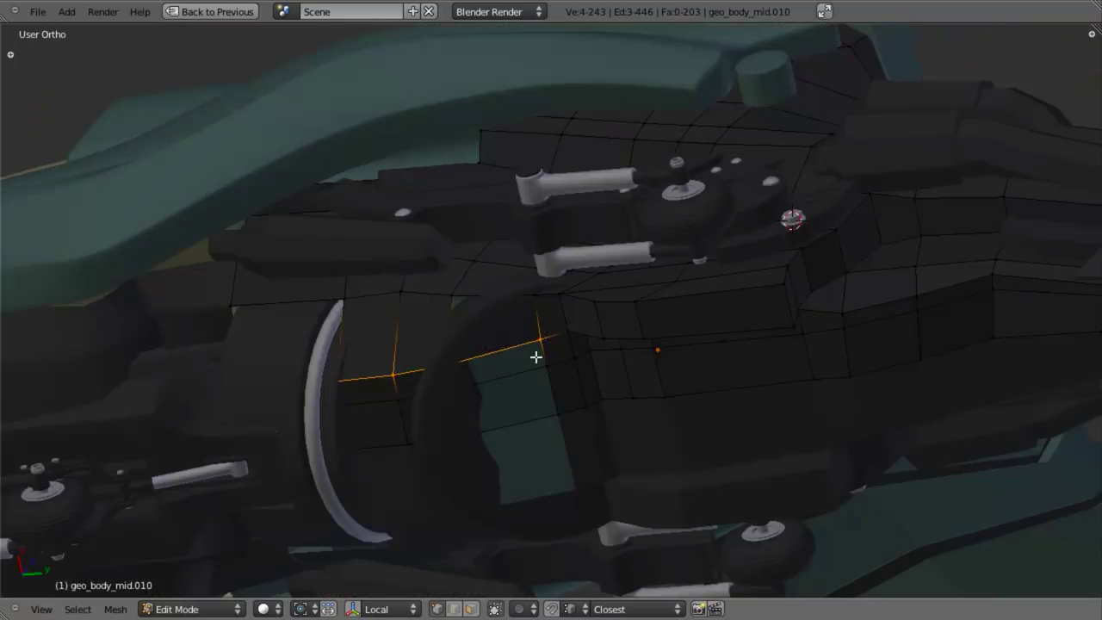
key(g)
key(z)
click(568, 331)
middle_drag(565, 367, 561, 419)
Step: Select the row of vertices along the underside's centre line and move it about -0.026 along global Z
key(a)
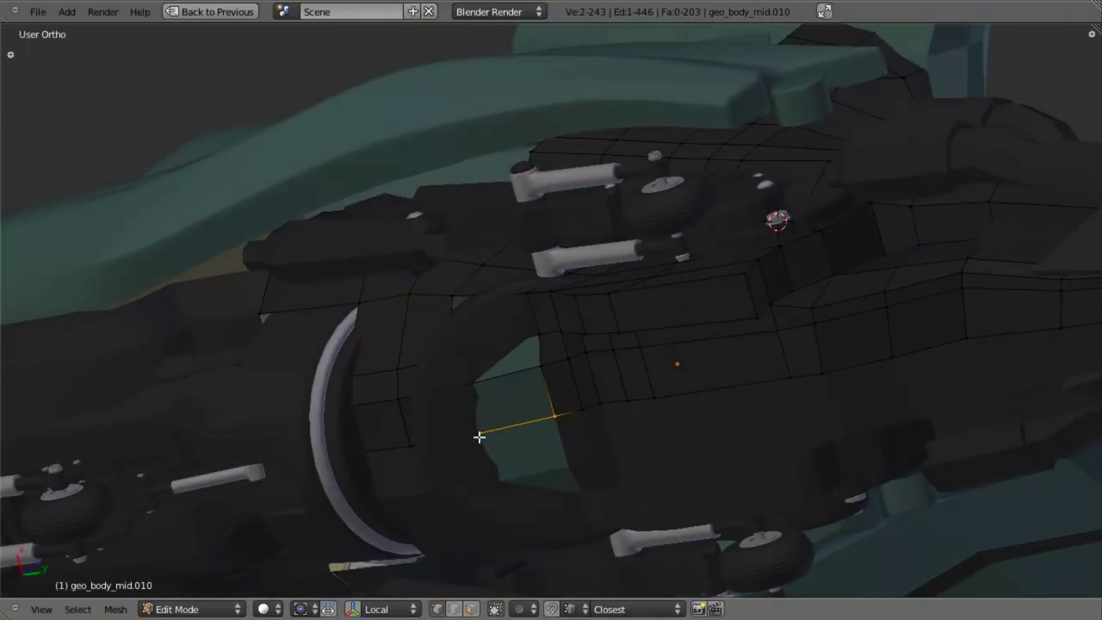
key(z)
key(z)
shift+right_click(400, 448)
drag(765, 473, 768, 475)
key(b)
drag(748, 357, 855, 423)
scroll(856, 423, down, 2)
shift+middle_drag(833, 371, 741, 376)
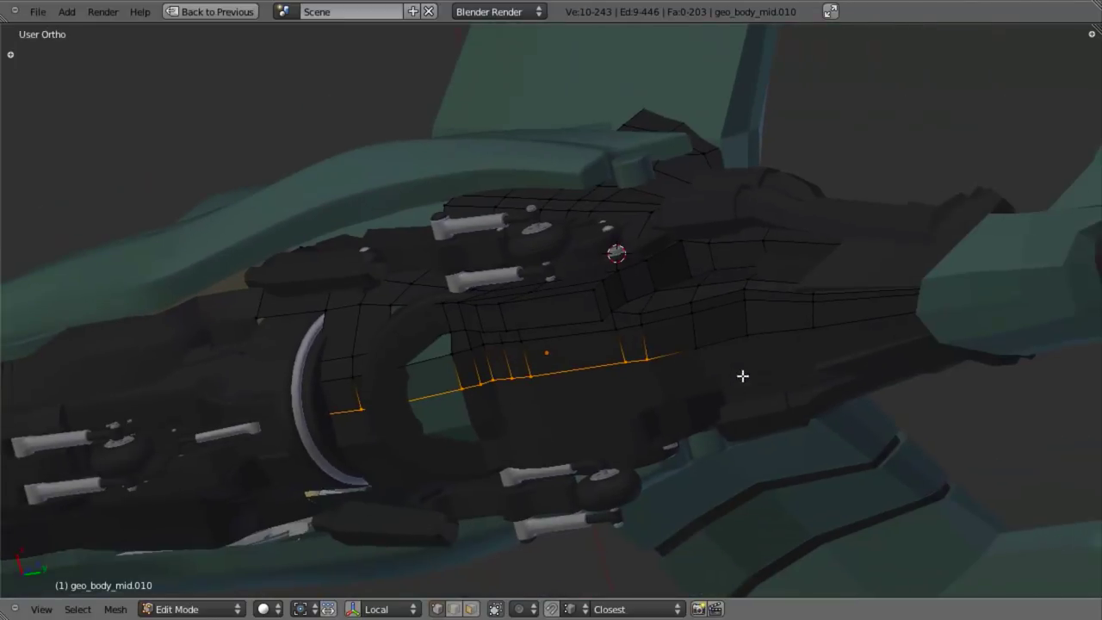
key(z)
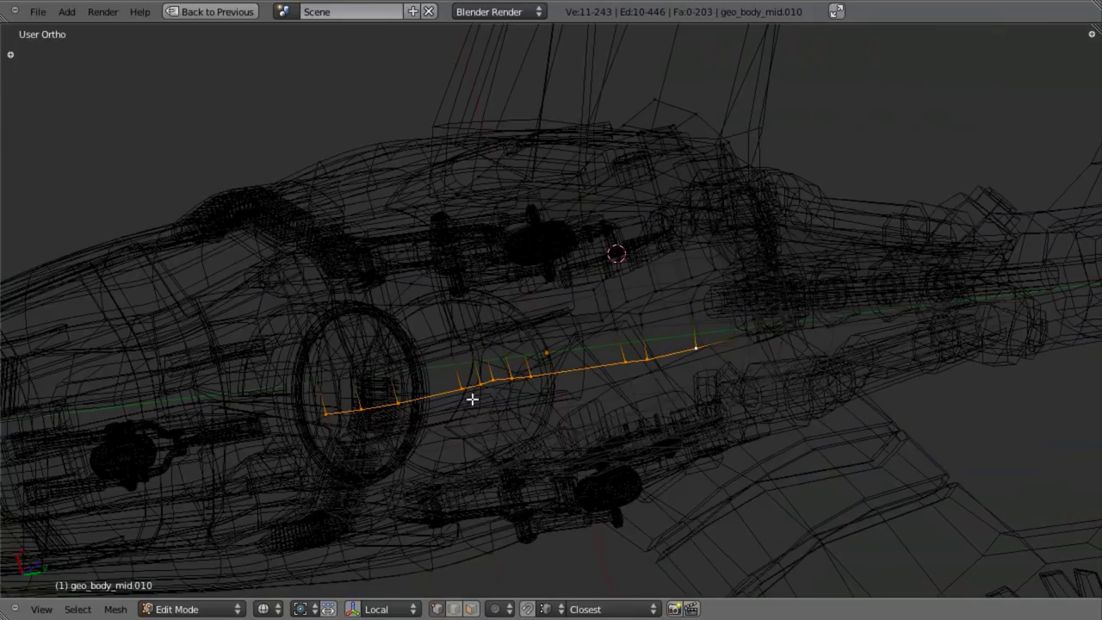
key(z)
scroll(325, 425, up, 4)
key(g)
key(z)
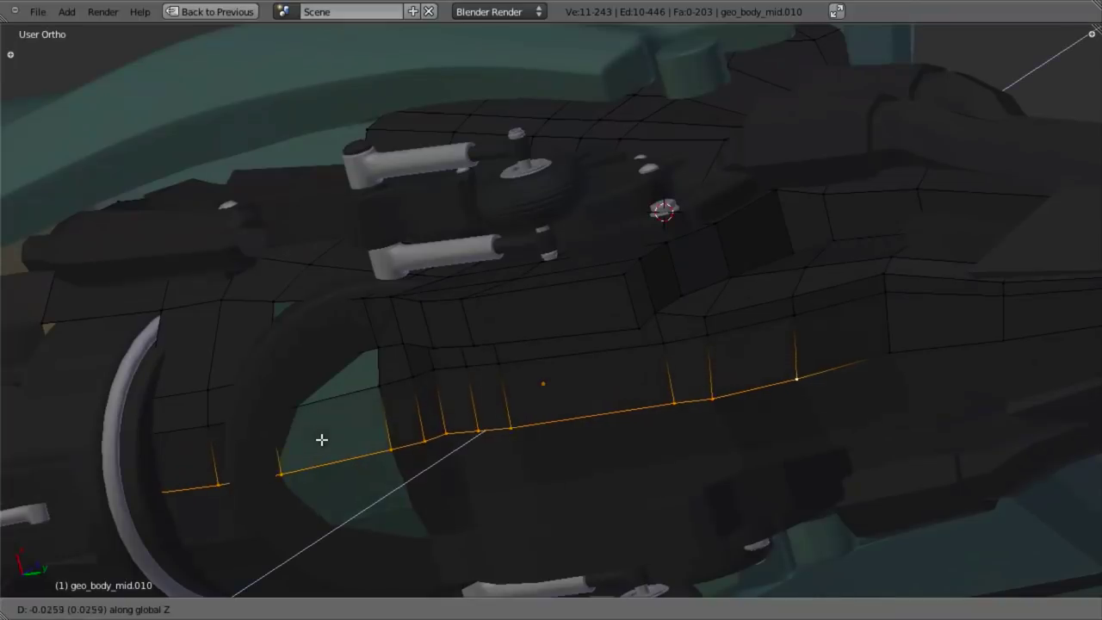
click(317, 440)
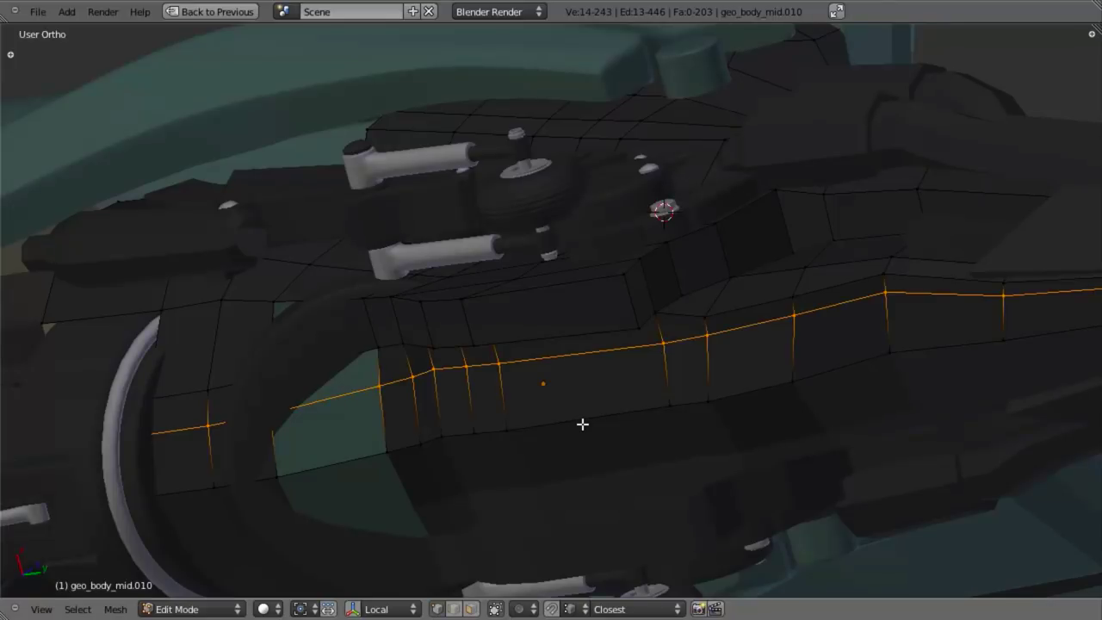
Step: Select the vertex row next to the centre line and move it about -0.011 along global Z
scroll(582, 423, down, 4)
key(z)
key(b)
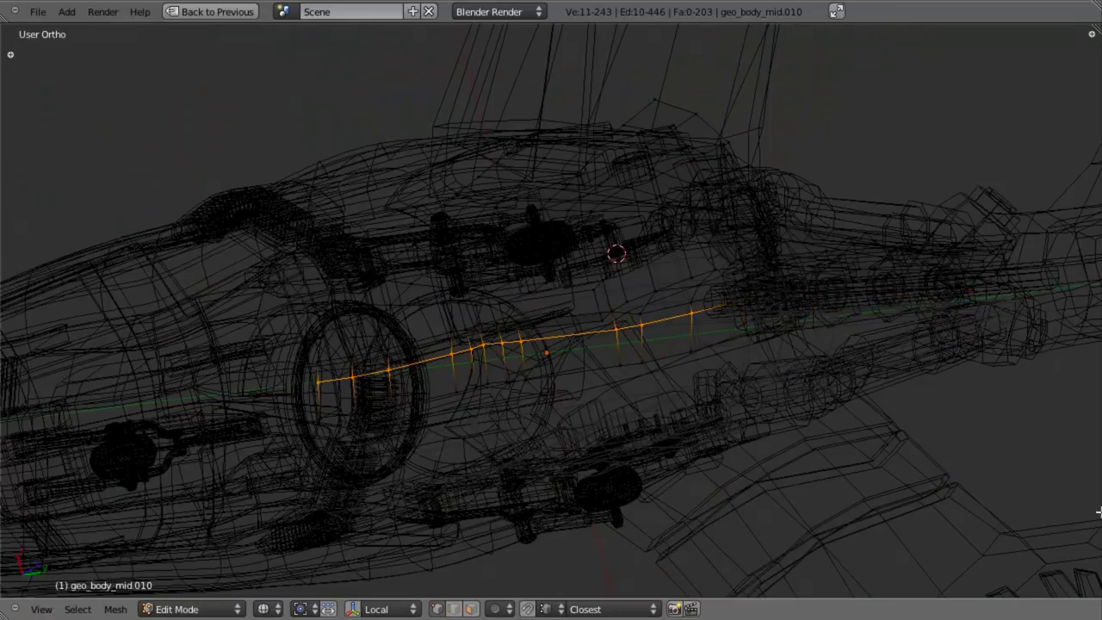
key(z)
scroll(369, 374, up, 4)
key(g)
key(z)
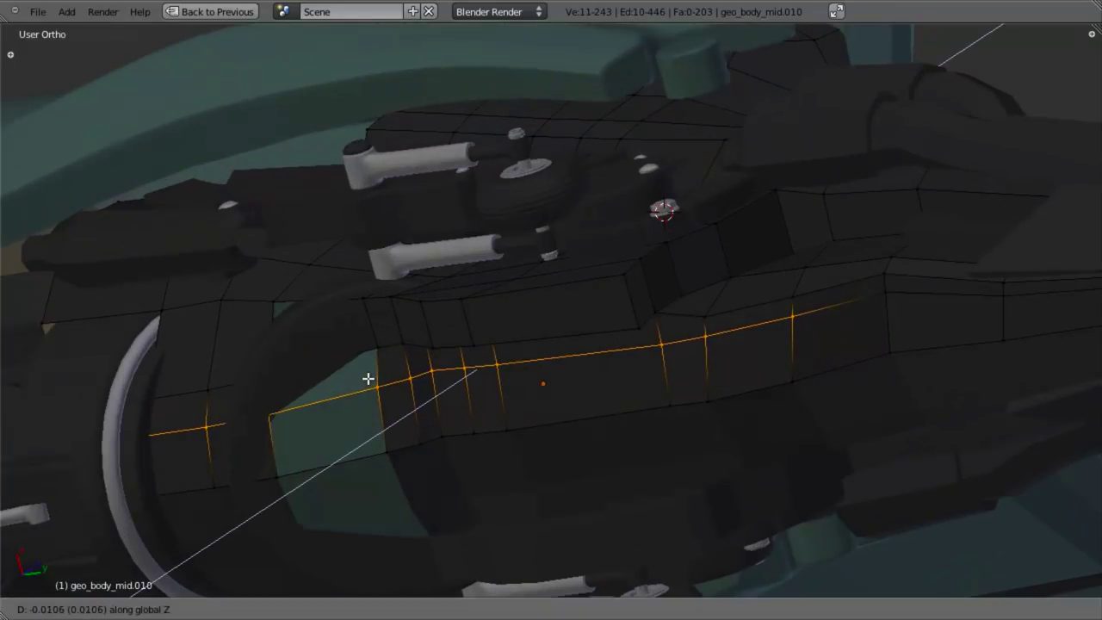
click(369, 381)
Step: Restore the multi-area layout and assign the dark grey material to all faces of the underside mesh
key(Tab)
scroll(394, 422, down, 2)
middle_drag(395, 425, 469, 336)
key(a)
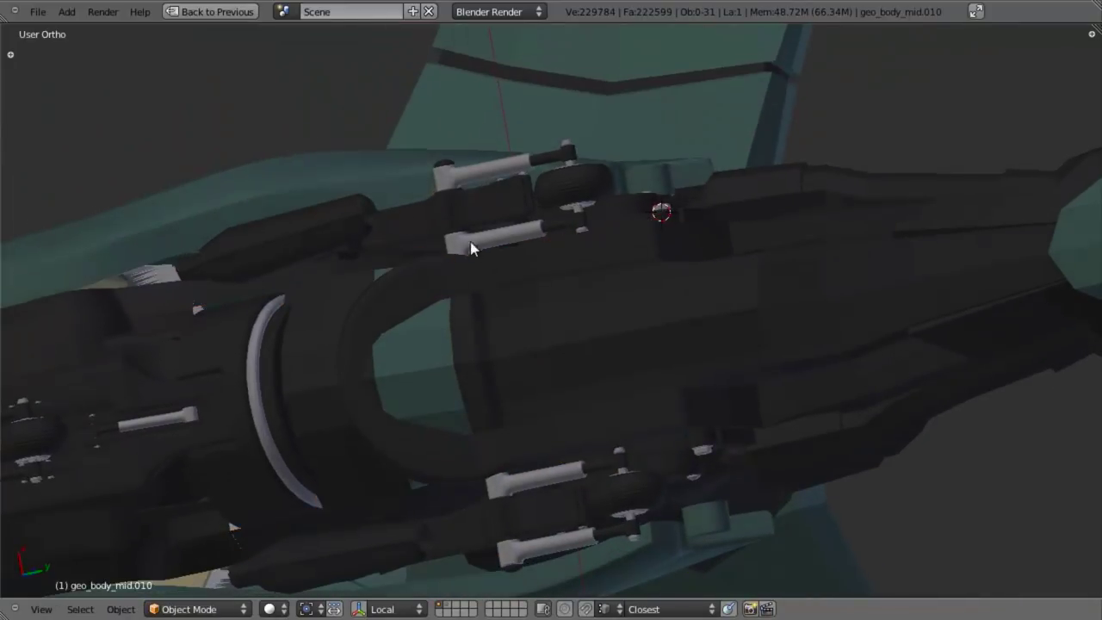
key(Tab)
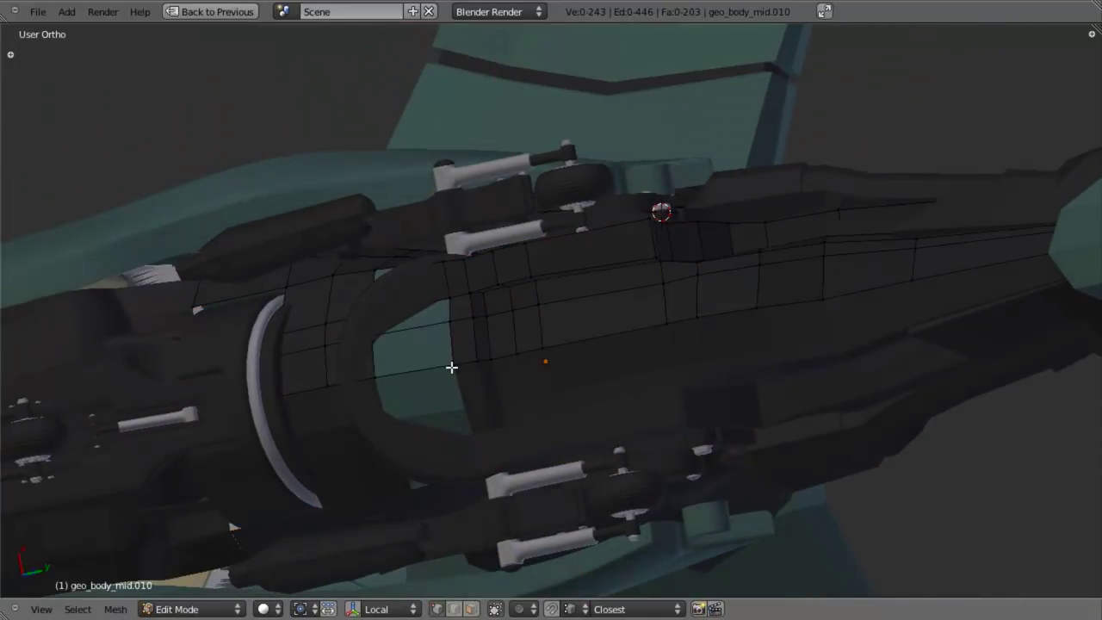
key(a)
key(ctrl+Up)
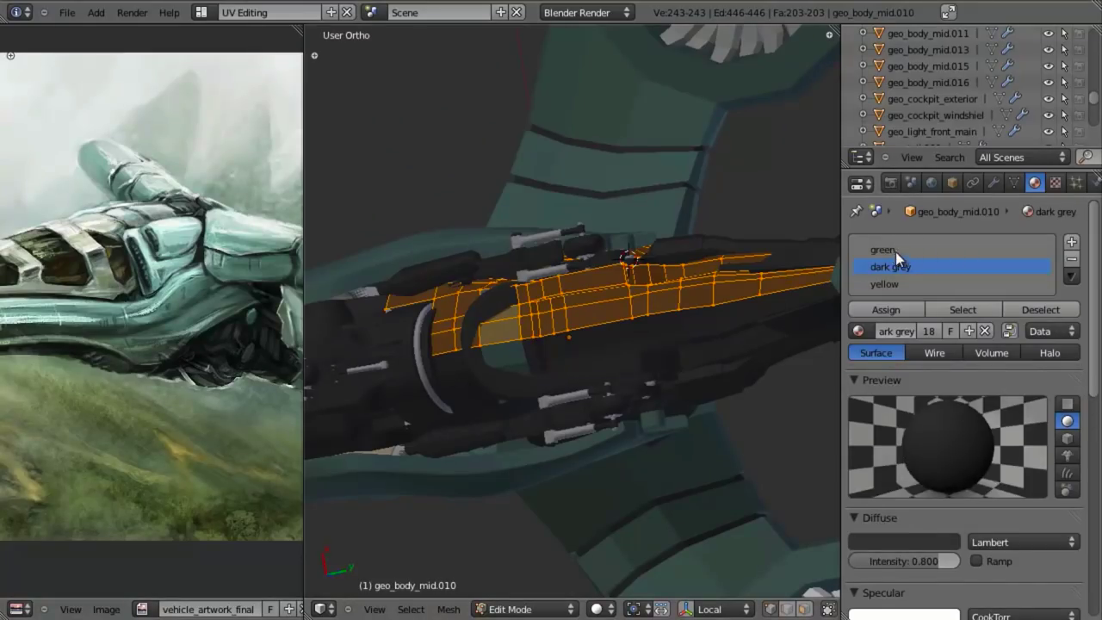
click(895, 251)
click(890, 267)
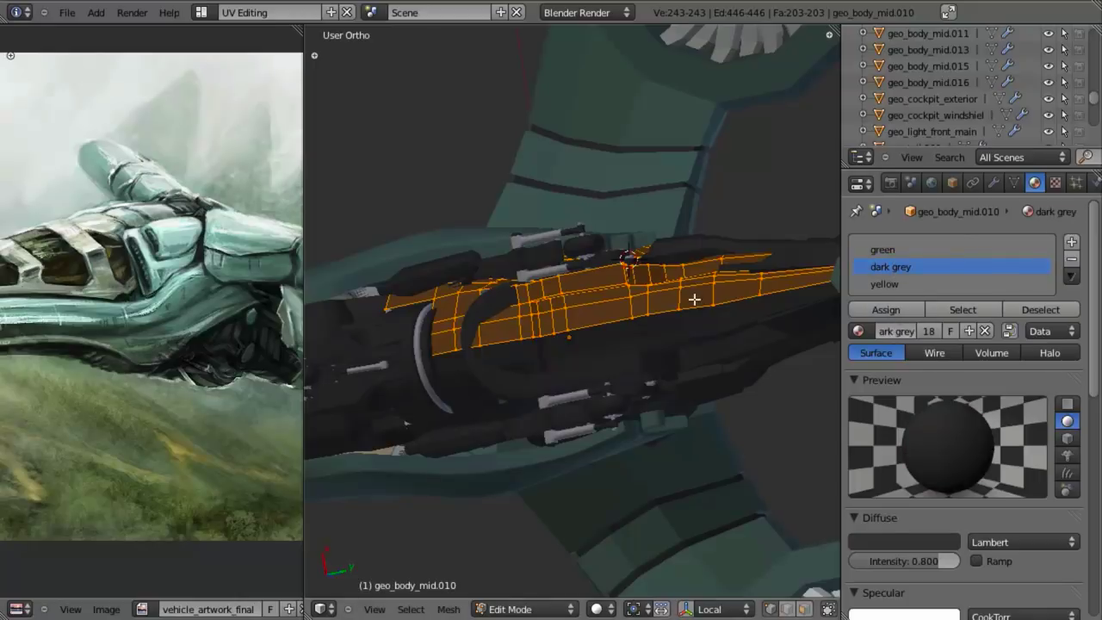
middle_drag(684, 341, 617, 371)
scroll(617, 371, up, 3)
shift+middle_drag(549, 316, 537, 359)
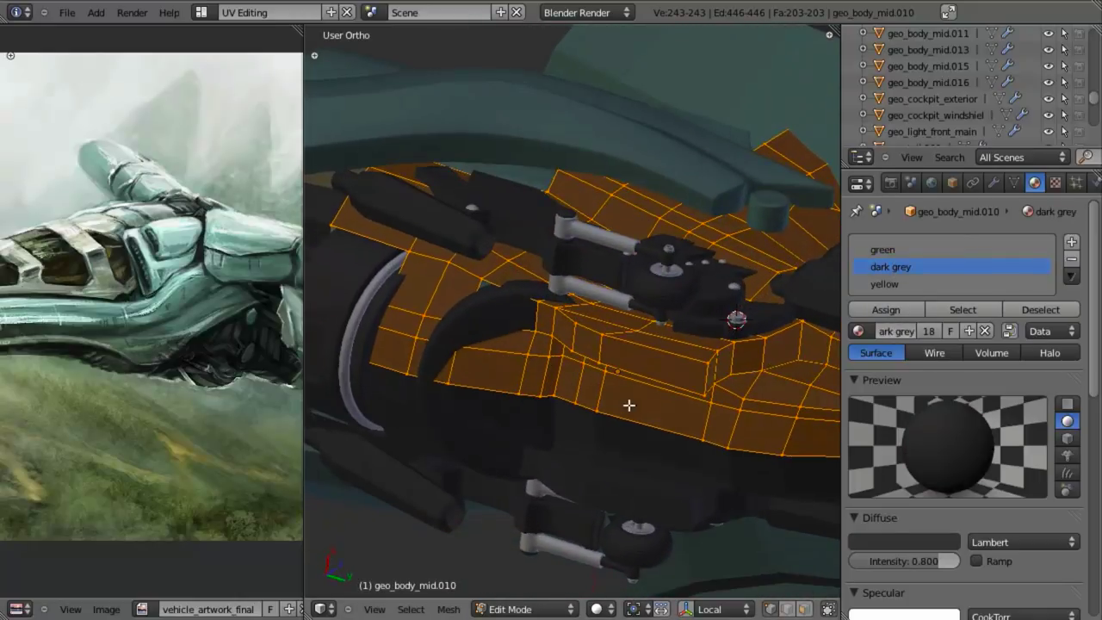
key(a)
Step: Move the vertex at the small gap outside the circular rim, ahead of the wheel strut, along the X axis
middle_drag(628, 405, 597, 321)
right_click(668, 323)
key(z)
key(z)
middle_drag(632, 288, 565, 275)
scroll(602, 239, up, 3)
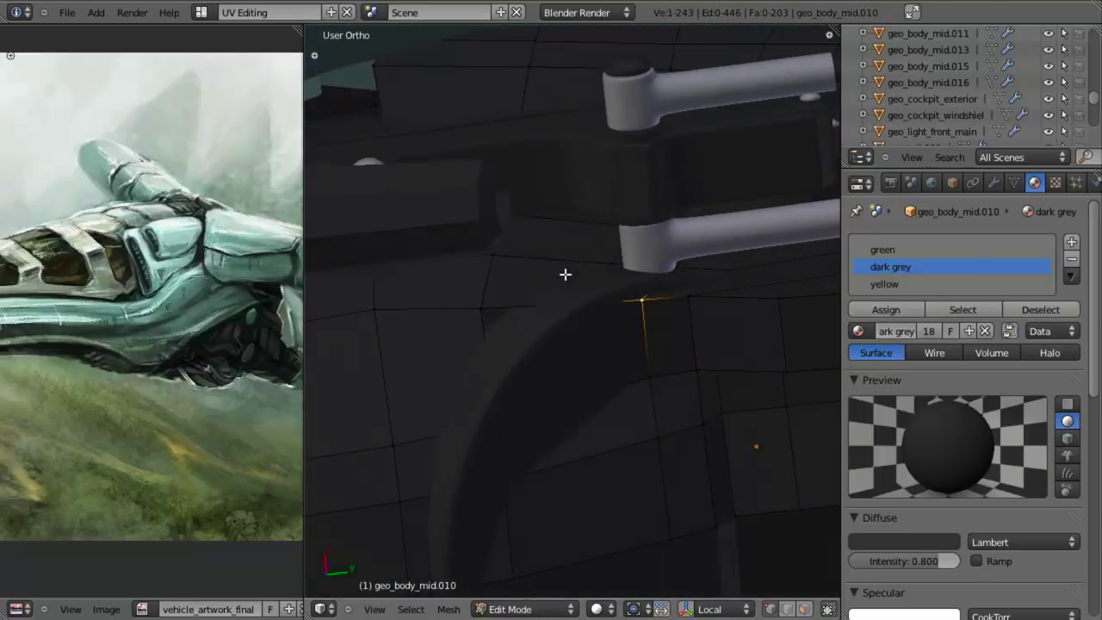
right_click(481, 323)
middle_drag(519, 361, 523, 318)
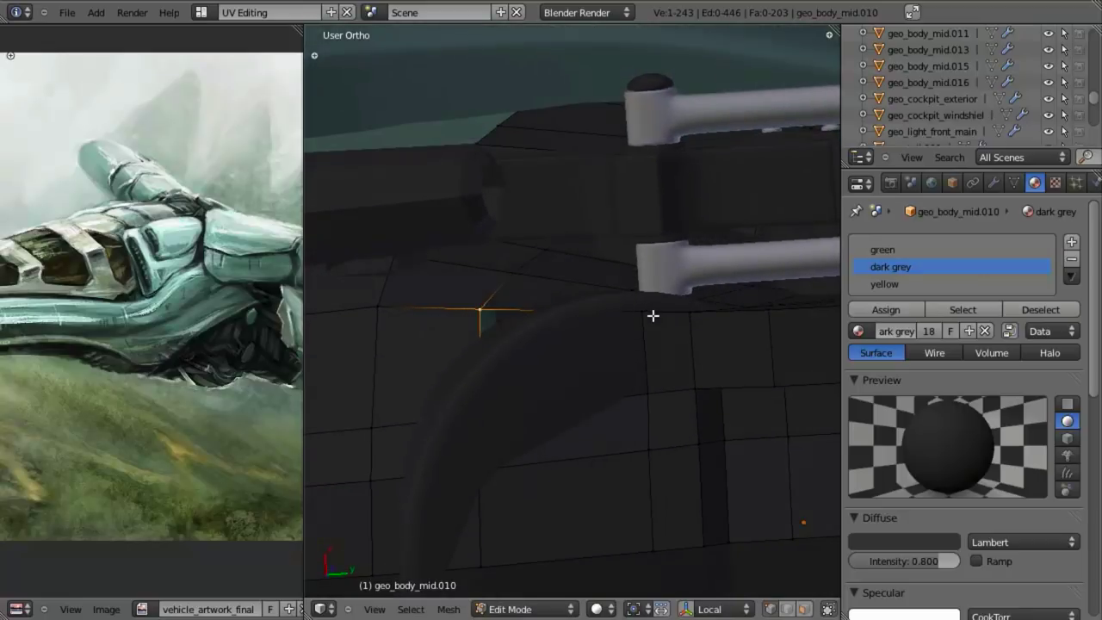
key(g)
key(x)
click(643, 314)
middle_drag(518, 275, 643, 332)
key(Tab)
key(Tab)
key(z)
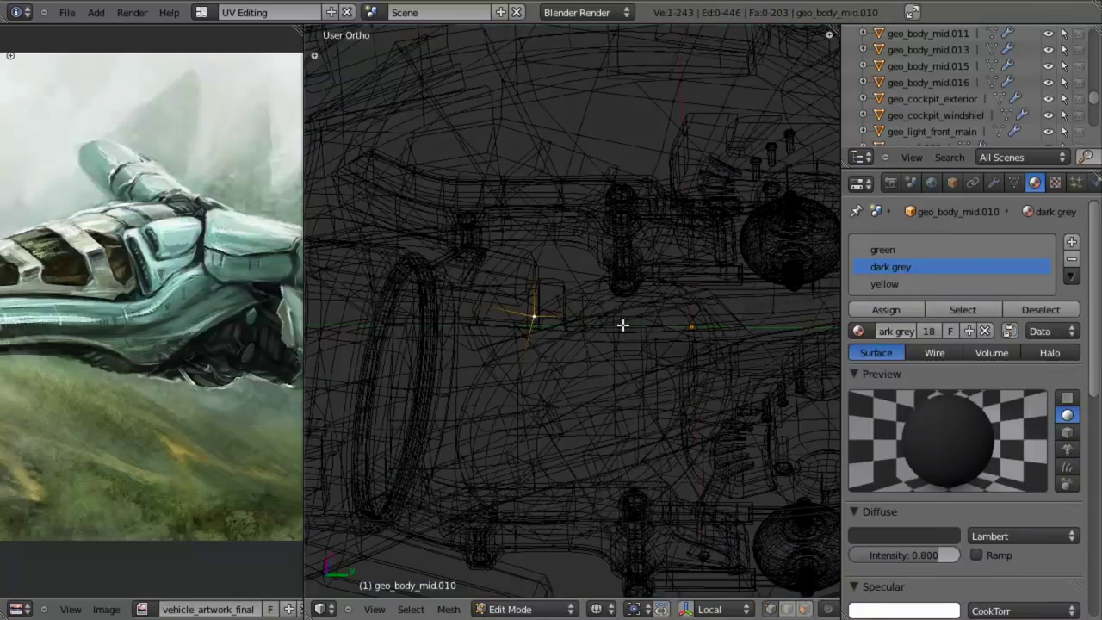
Step: Examine the underside mesh in shaded view against the side-view artwork and from below around the wheel struts
key(z)
key(KP_1)
key(KP_3)
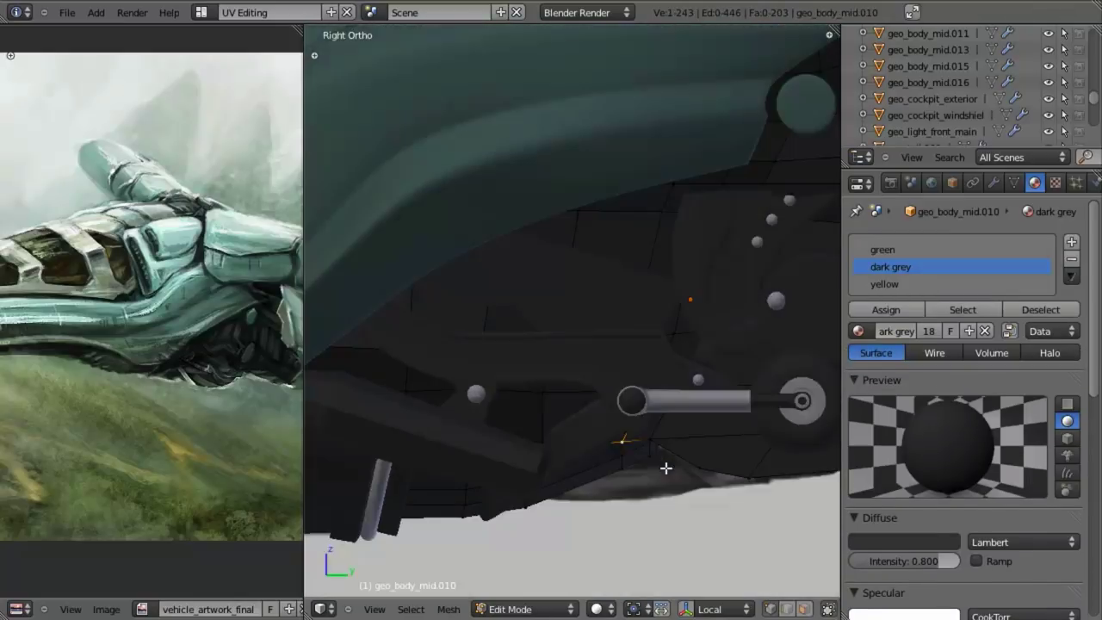
scroll(593, 467, down, 3)
scroll(534, 373, up, 1)
shift+middle_drag(592, 467, 494, 257)
key(Tab)
key(Tab)
scroll(545, 299, up, 4)
key(Tab)
scroll(555, 318, down, 2)
middle_drag(559, 325, 480, 302)
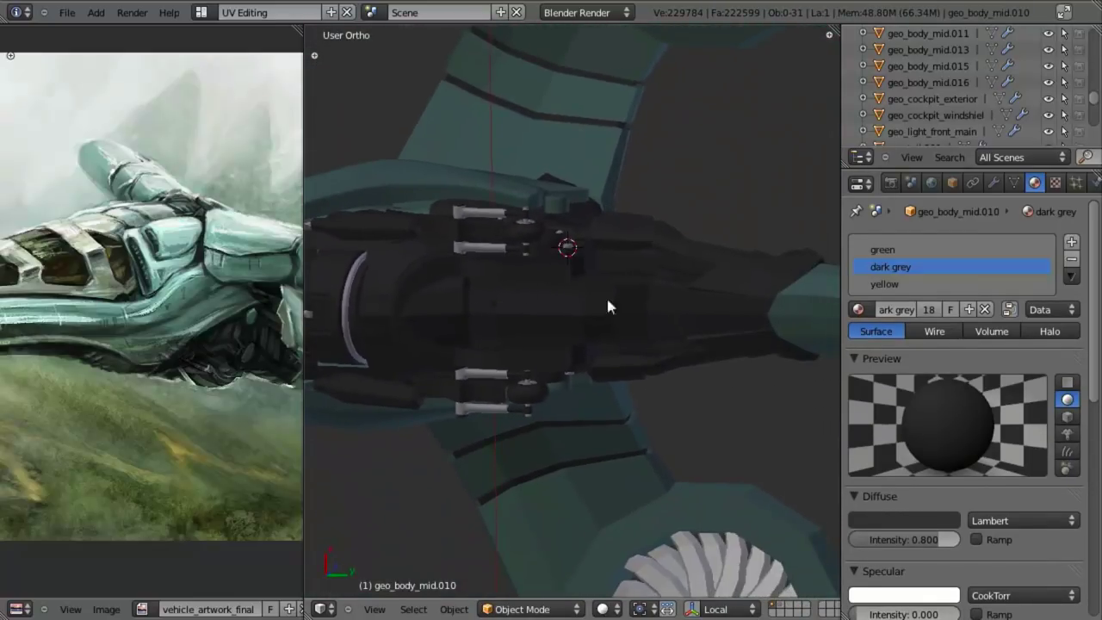
middle_drag(529, 357, 556, 326)
scroll(515, 410, up, 2)
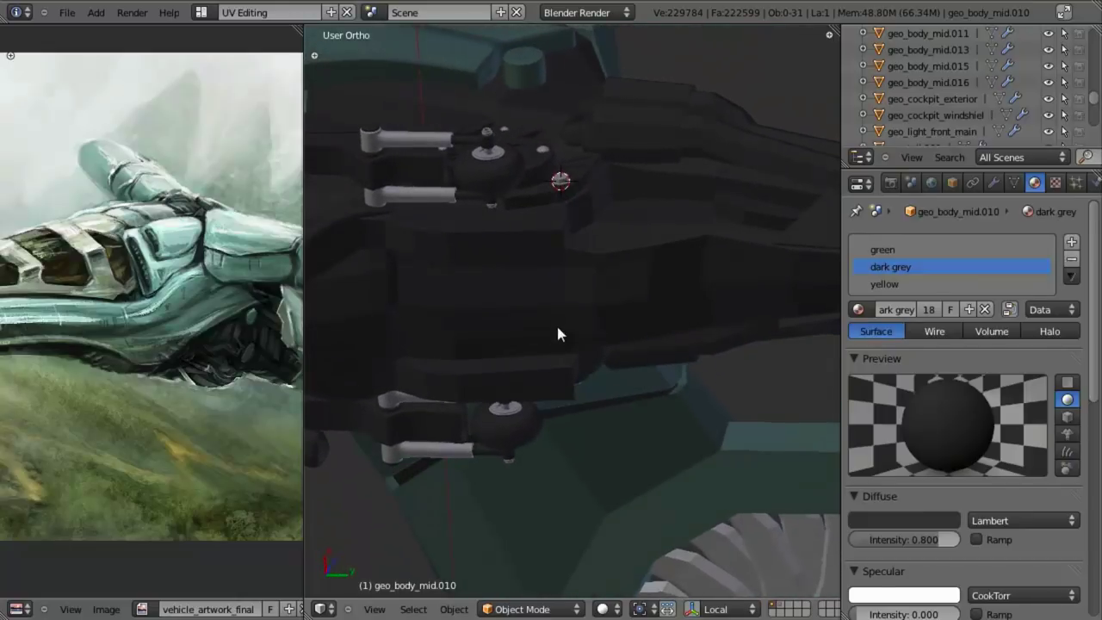
key(Tab)
middle_drag(558, 256, 556, 229)
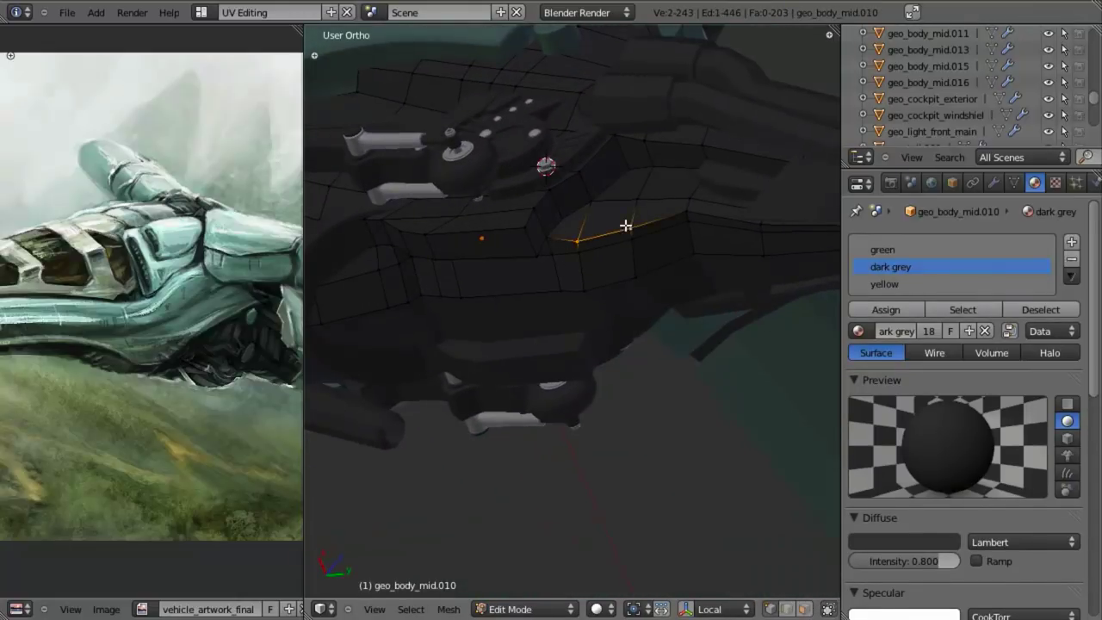
key(g)
key(z)
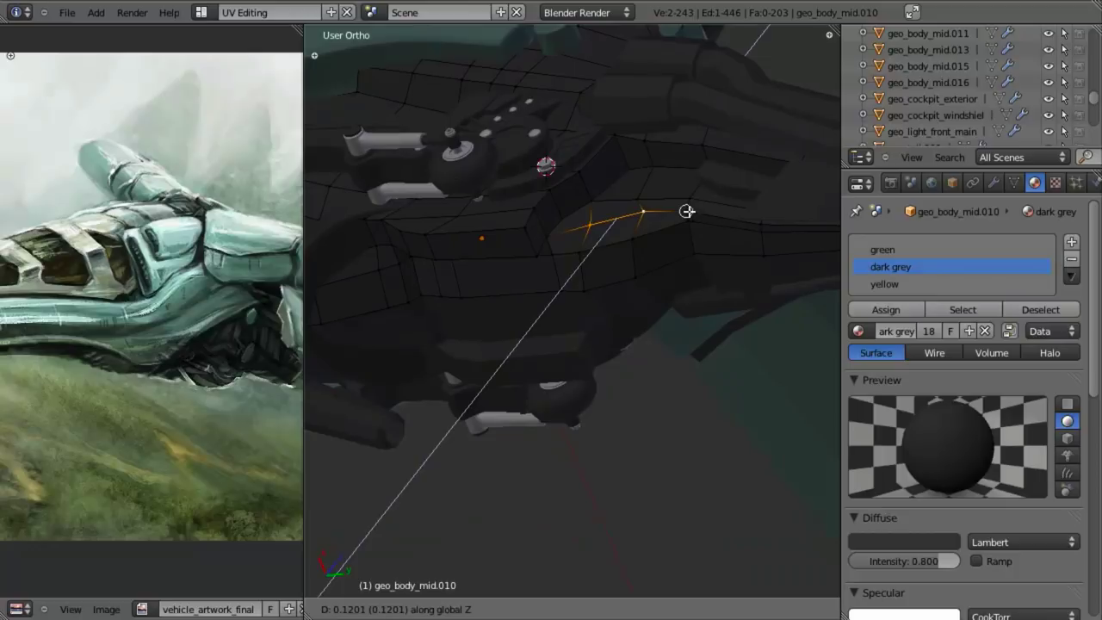
right_click(686, 211)
Step: Move the two vertices along the recessed underside edge behind the wheel struts about 0.039 along global Z and leave mesh editing
key(g)
key(z)
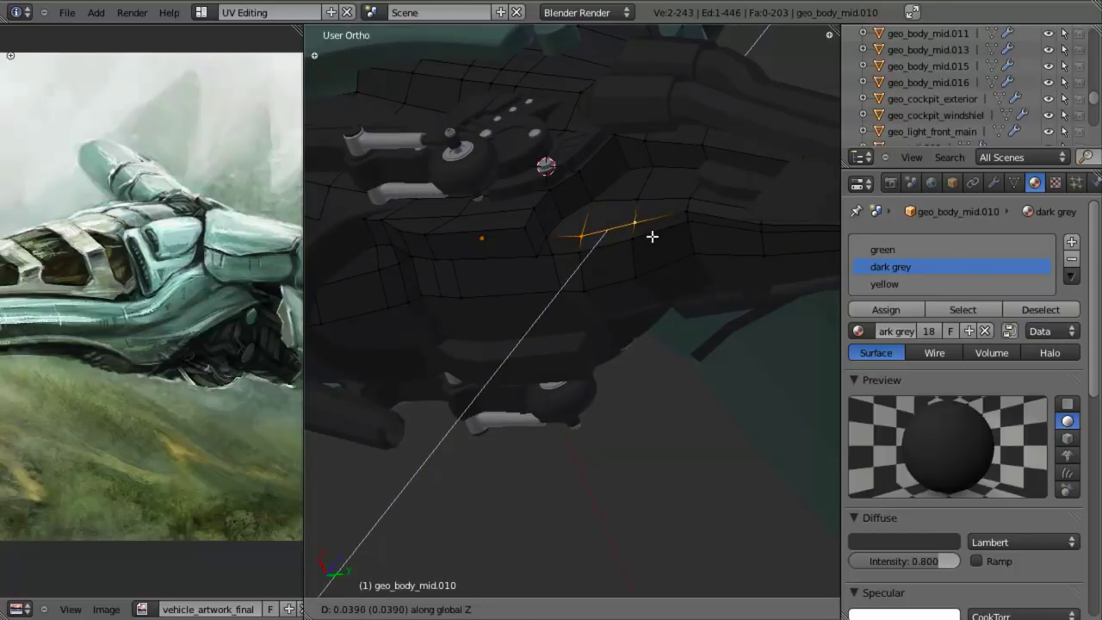
click(651, 237)
middle_drag(599, 256, 592, 303)
key(Tab)
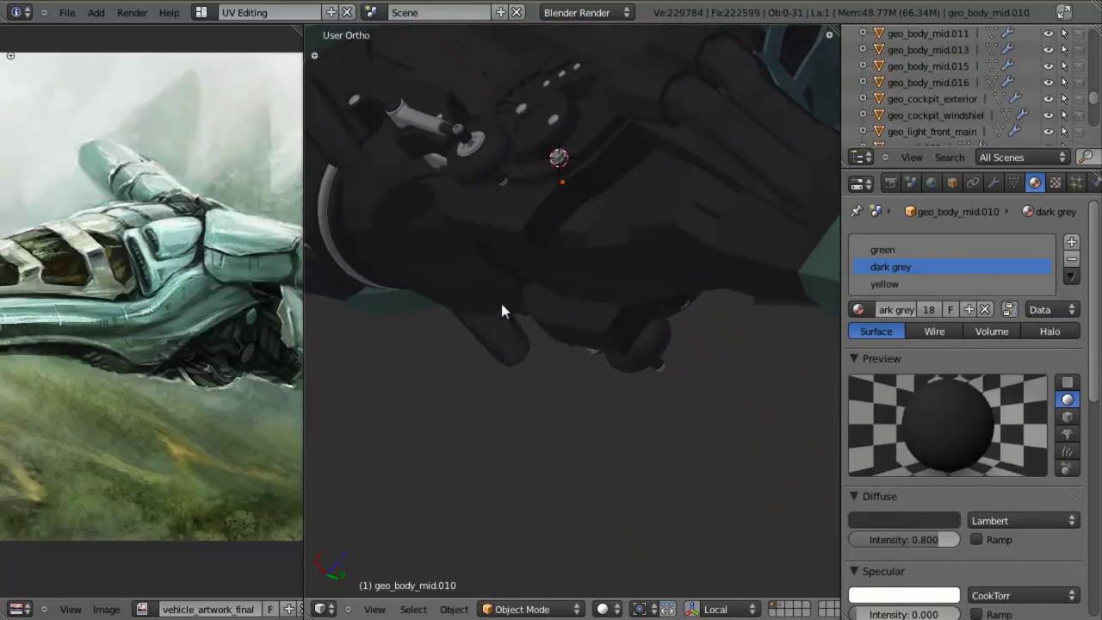
Step: Examine the lower side panels in an enlarged right view, comparing their shape with the artwork in wireframe
middle_drag(502, 312, 640, 301)
scroll(620, 315, up, 5)
key(KP_3)
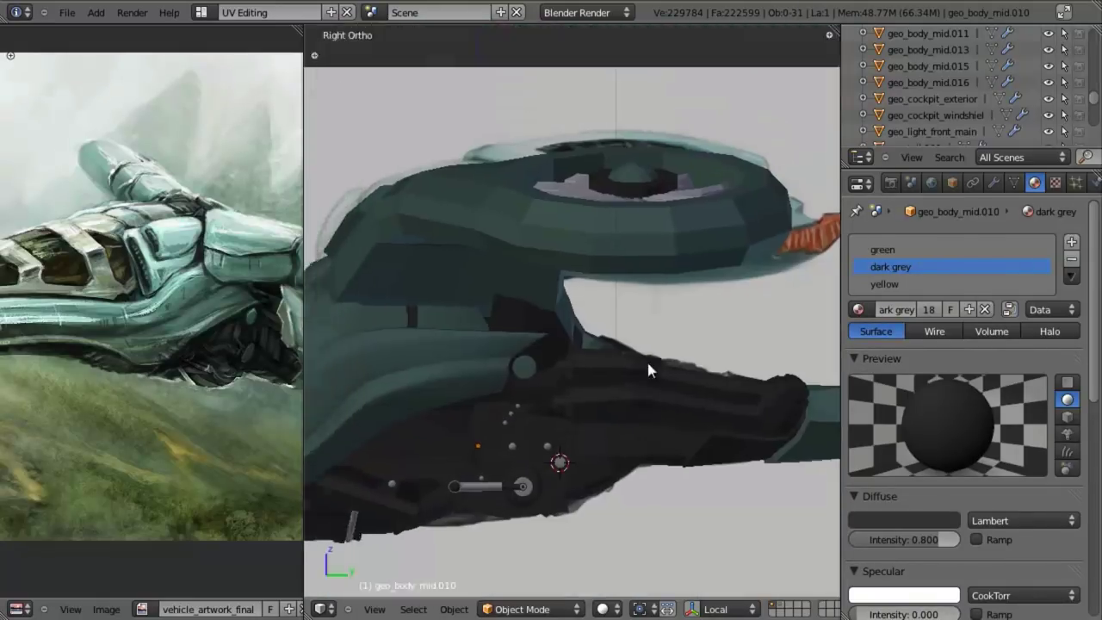
key(ctrl+Up)
scroll(619, 384, up, 3)
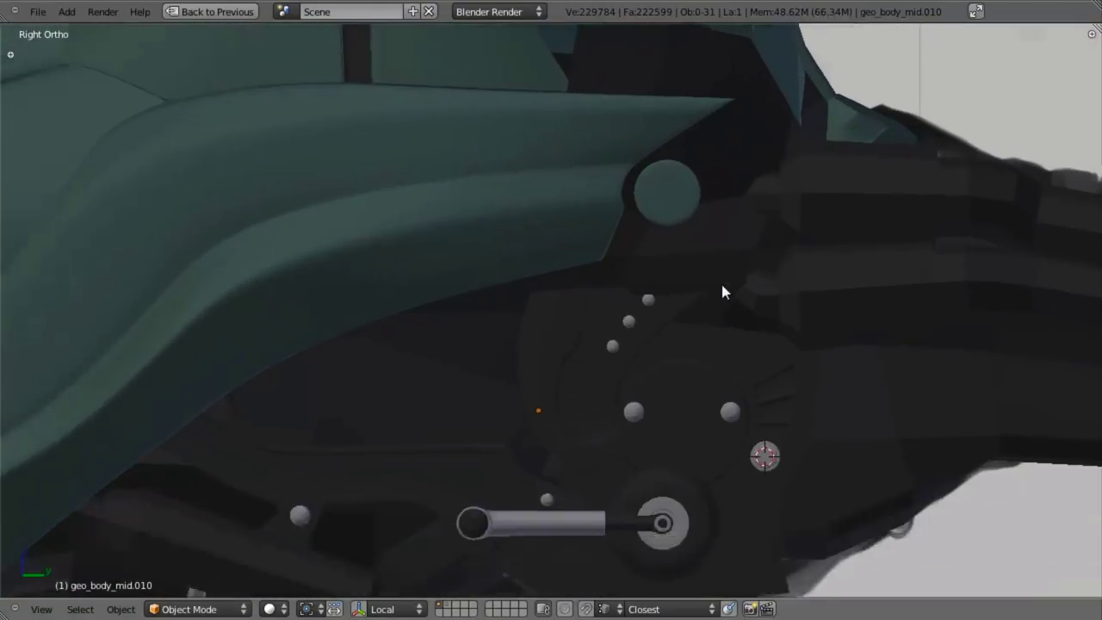
key(z)
mouse_move(491, 425)
shift+middle_down()
mouse_move(538, 400)
mouse_move(588, 310)
mouse_move(536, 347)
mouse_move(577, 338)
mouse_move(632, 253)
mouse_move(604, 220)
shift+middle_up()
key(z)
key(z)
key(z)
key(KP_3)
key(z)
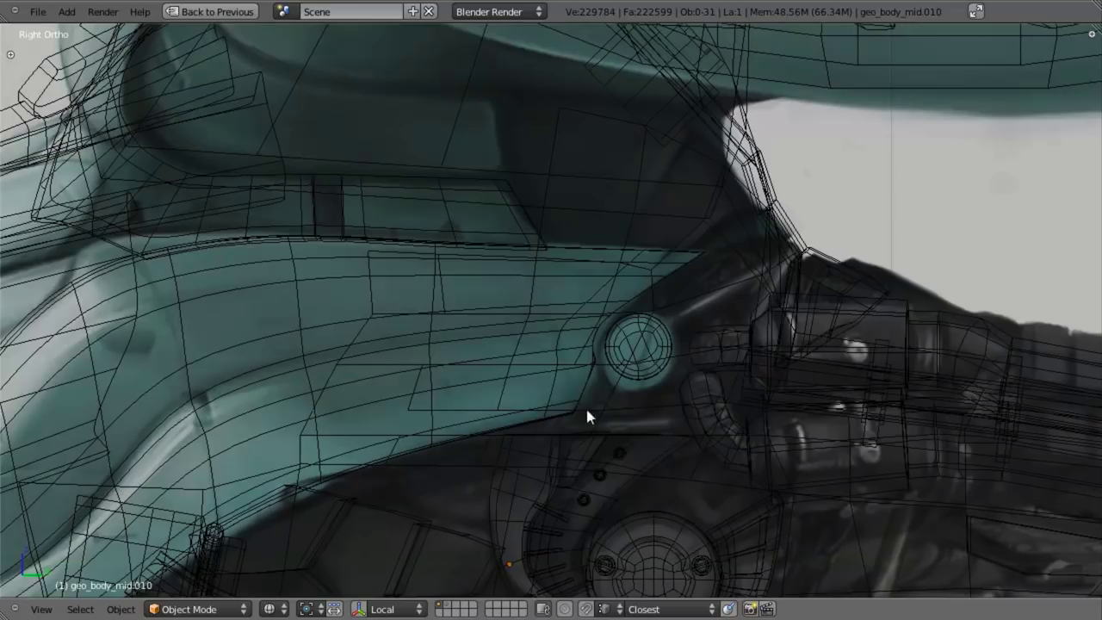
shift+middle_drag(585, 405, 618, 320)
scroll(578, 380, up, 3)
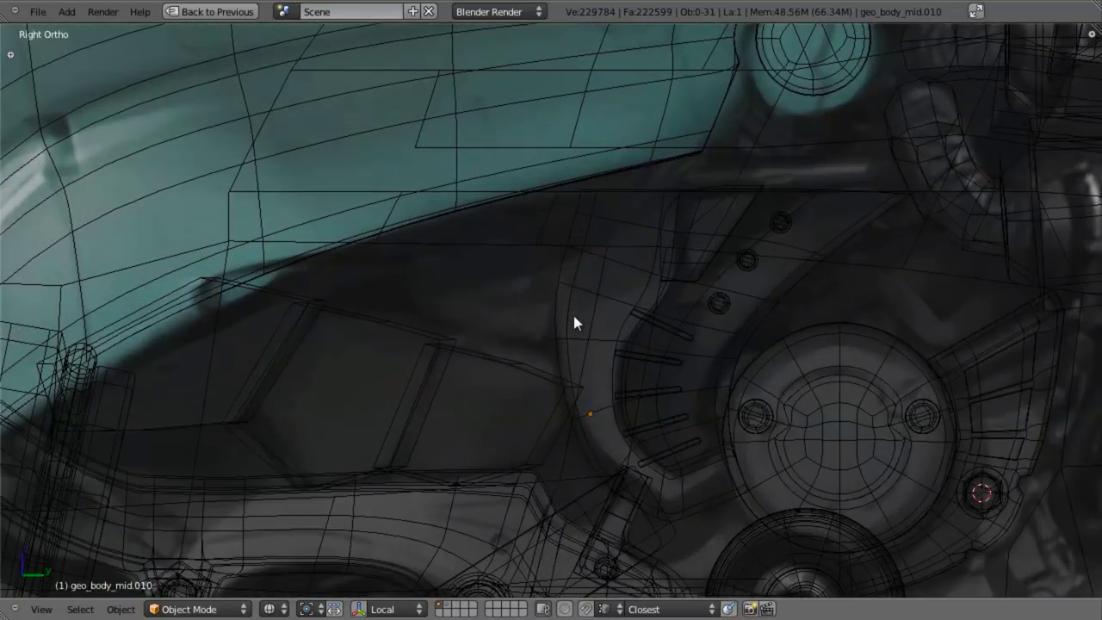
key(z)
Step: Switch editing from the underside mesh to the bolted side panel mesh and show it in wireframe
key(Tab)
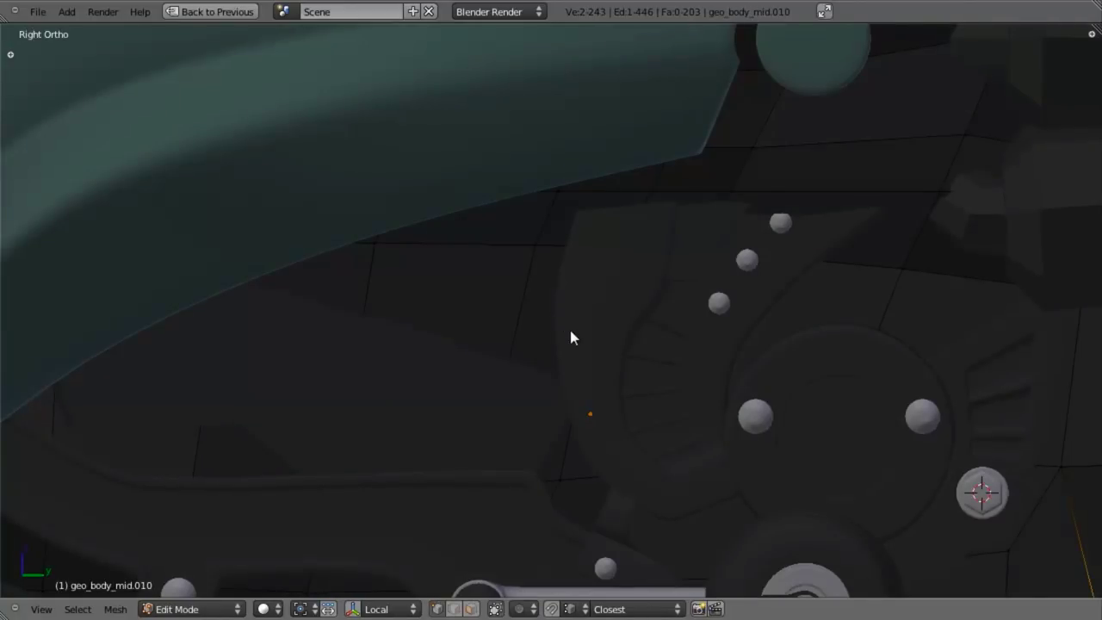
key(Tab)
right_click(568, 360)
key(Tab)
mouse_move(602, 338)
middle_down()
mouse_move(664, 302)
mouse_move(622, 312)
middle_up()
scroll(622, 313, up, 2)
key(z)
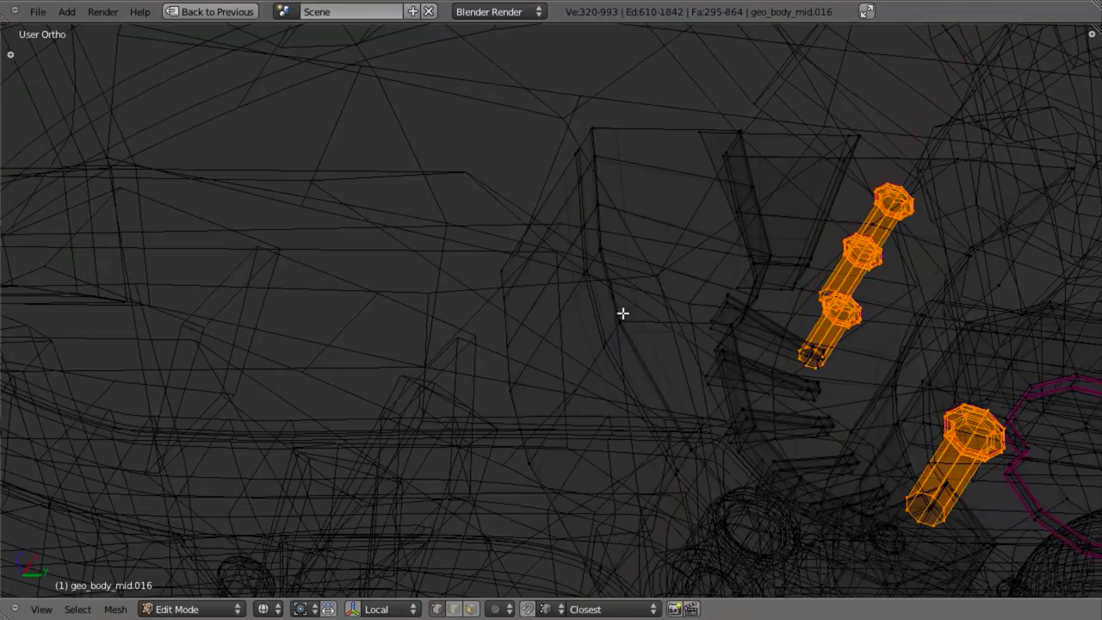
Step: Clear the bolt selection and delete the outer edges of the curved panel's front side wall using edge selection
key(a)
key(b)
drag(642, 303, 470, 480)
key(b)
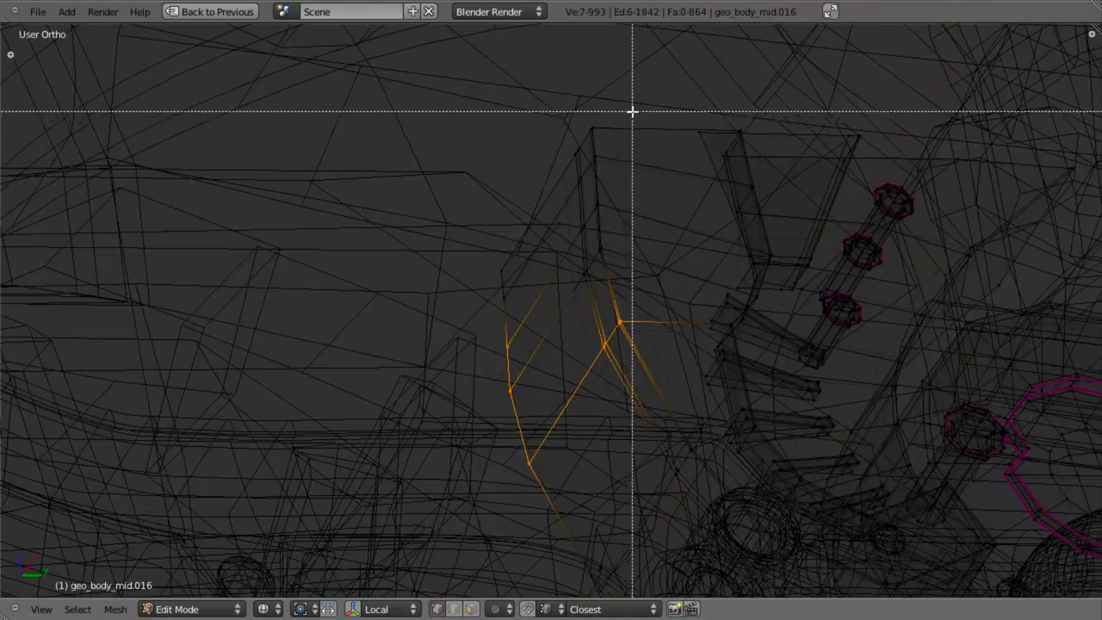
drag(631, 109, 399, 382)
middle_drag(525, 288, 573, 379)
key(ctrl+Tab)
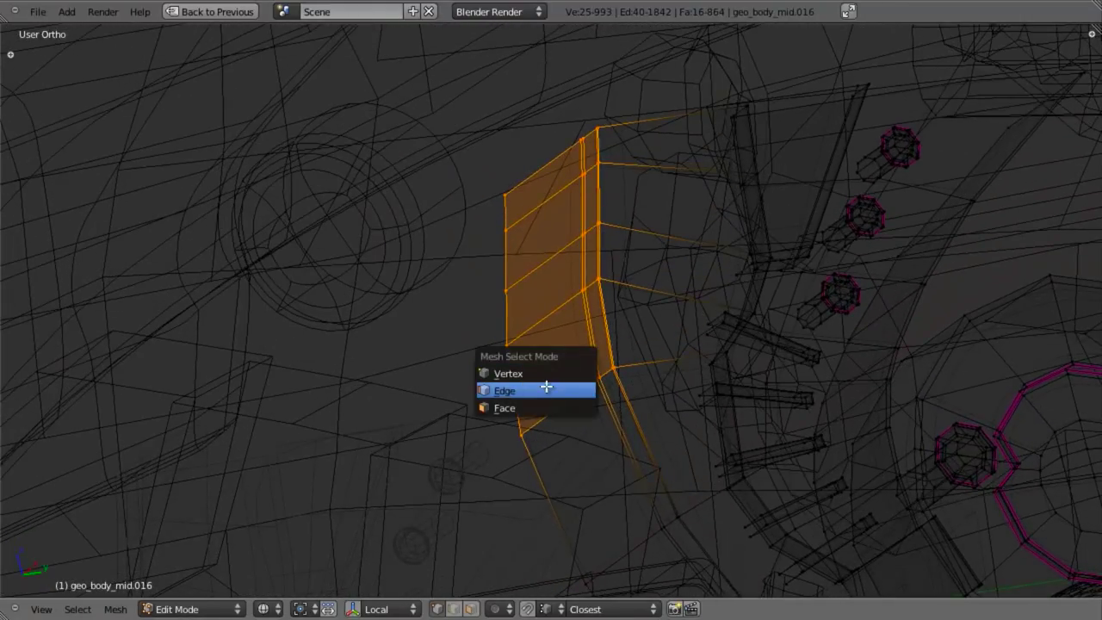
click(545, 388)
key(a)
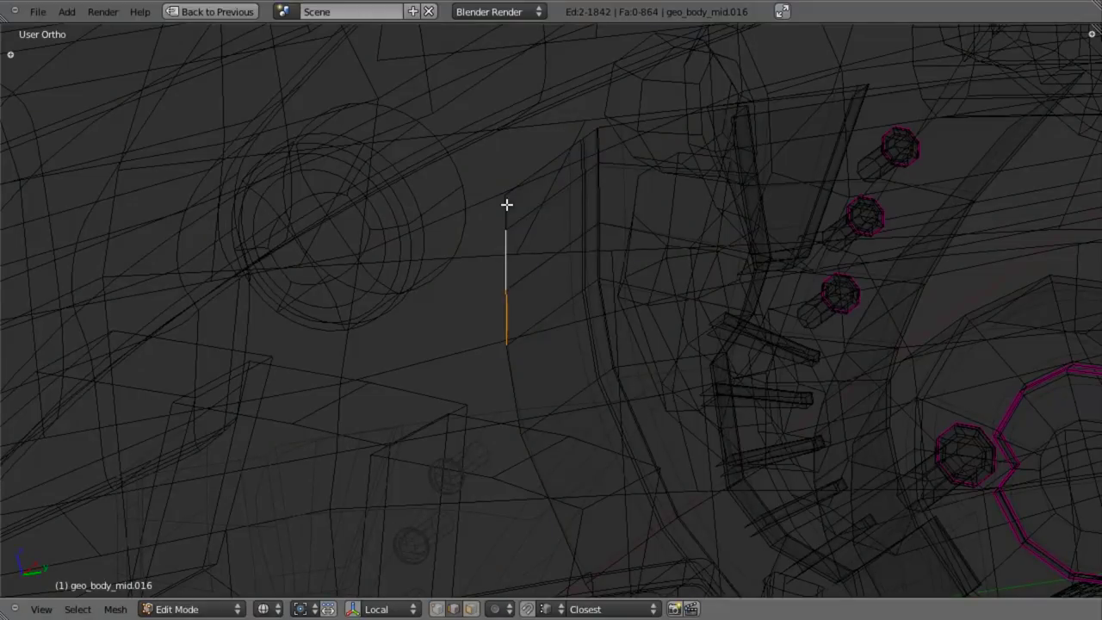
key(x)
click(506, 210)
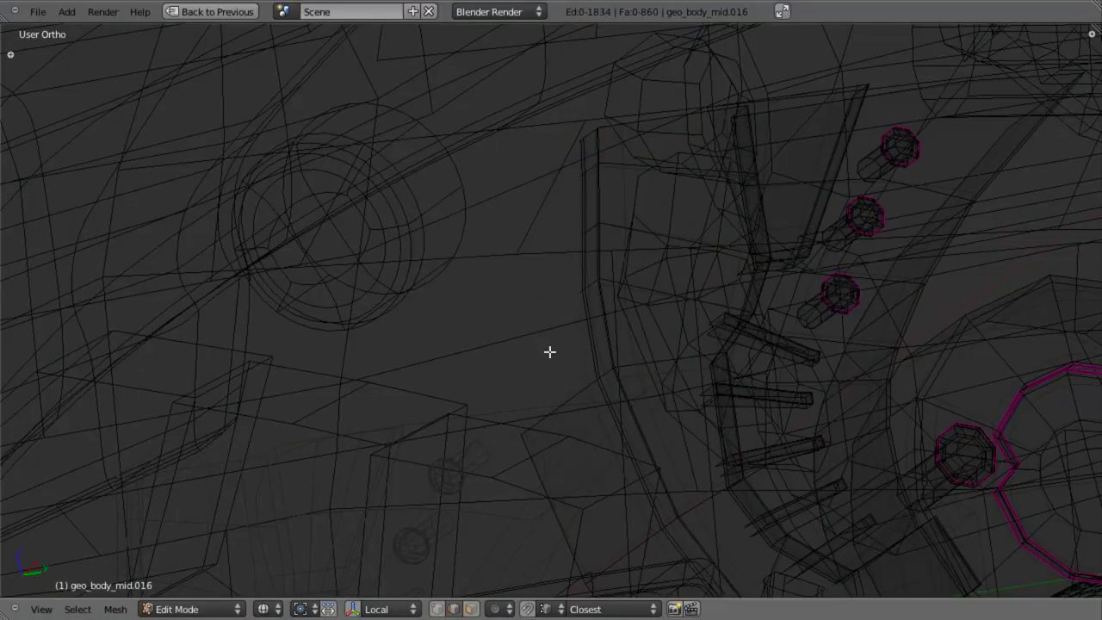
Step: Extrude the open edge row on the curved panel's front side toward the nose, rotating and moving it behind the green body panel
scroll(584, 313, up, 4)
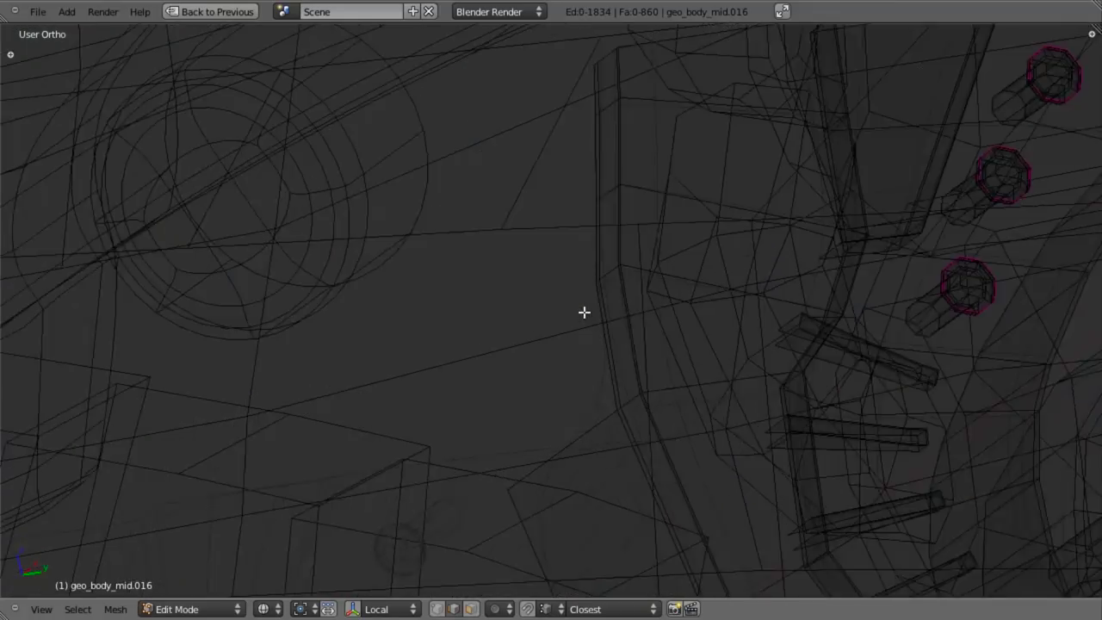
key(z)
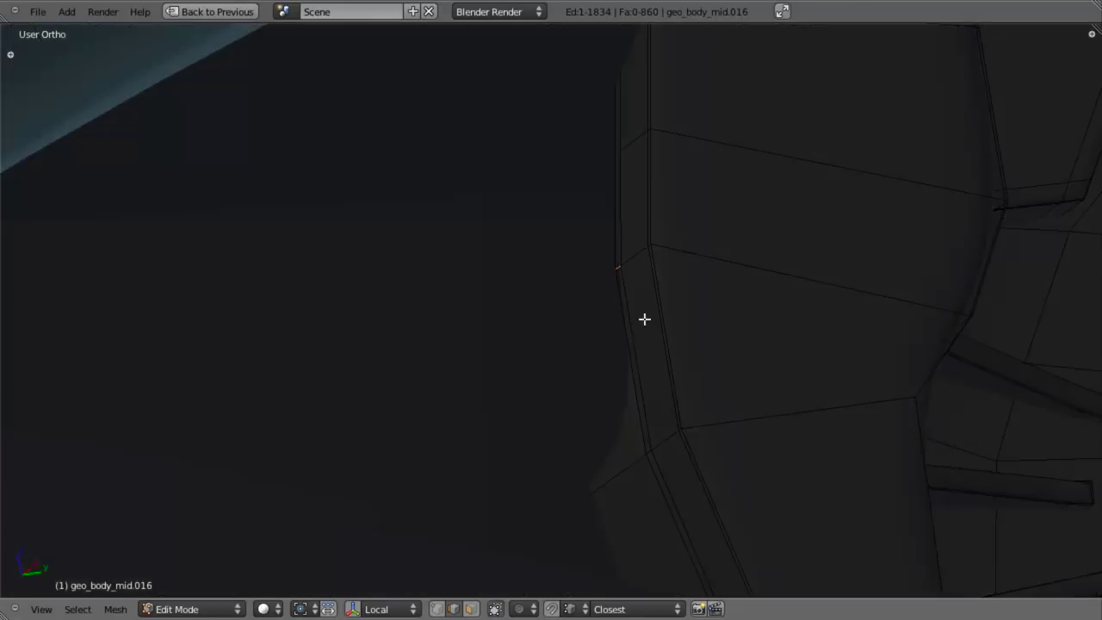
scroll(578, 396, down, 4)
key(z)
middle_drag(578, 396, 610, 386)
alt+right_click(583, 386)
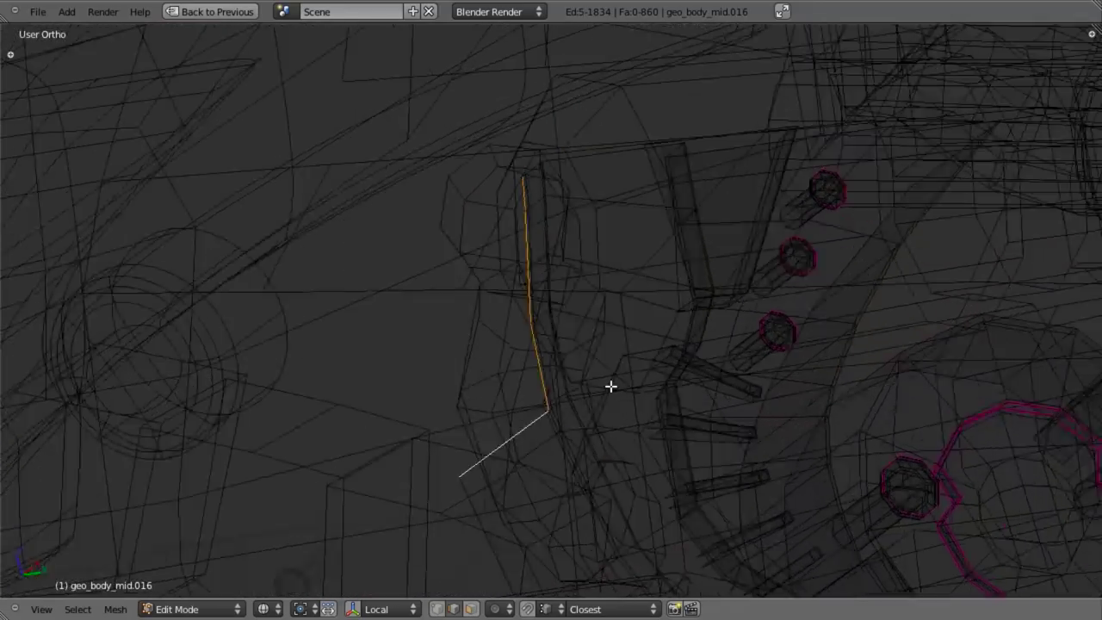
key(KP_3)
scroll(610, 387, down, 3)
key(z)
mouse_move(585, 469)
shift+middle_down()
mouse_move(708, 391)
mouse_move(773, 374)
shift+middle_up()
key(z)
key(e)
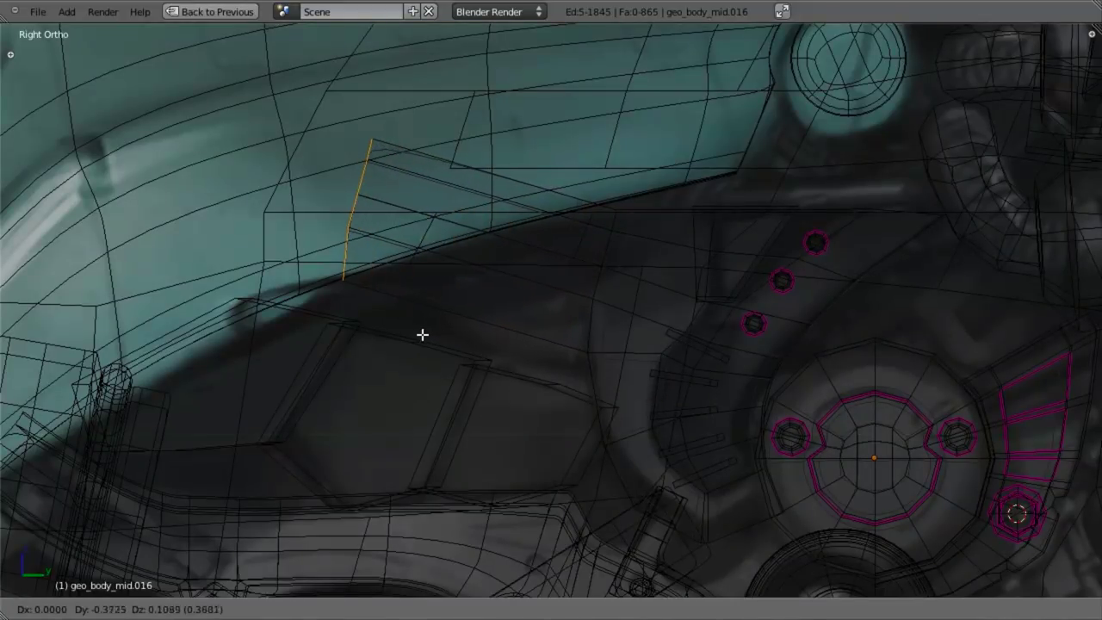
key(r)
key(g)
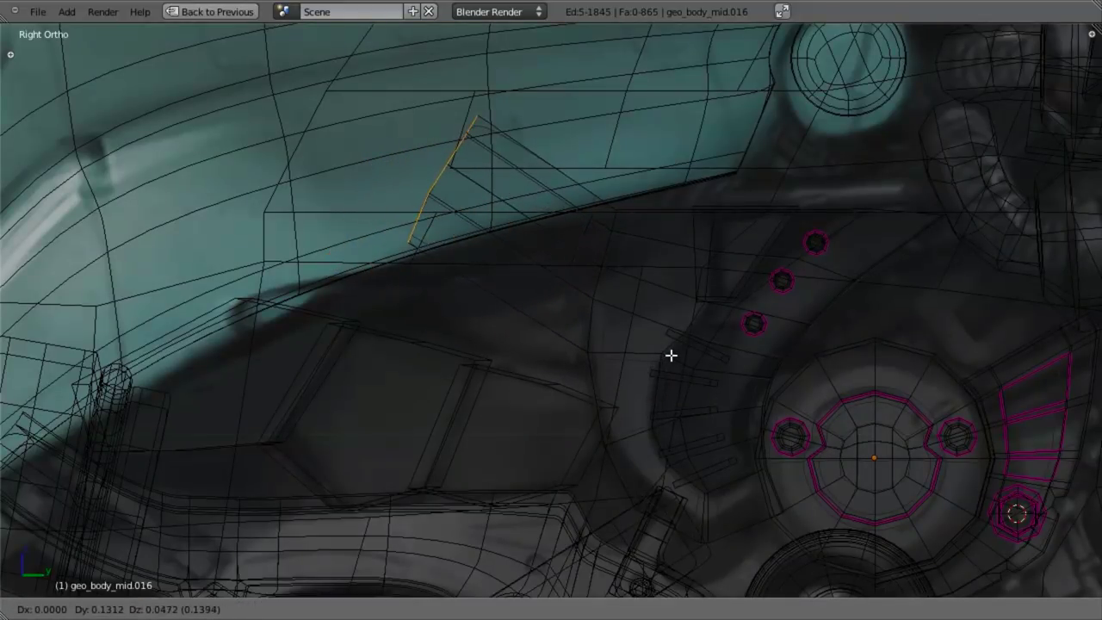
click(651, 363)
Step: Add two cuts across the extruded strip, move them about -0.054 vertically and scale them about 1.1 along global Z
key(ctrl+r)
click(519, 292)
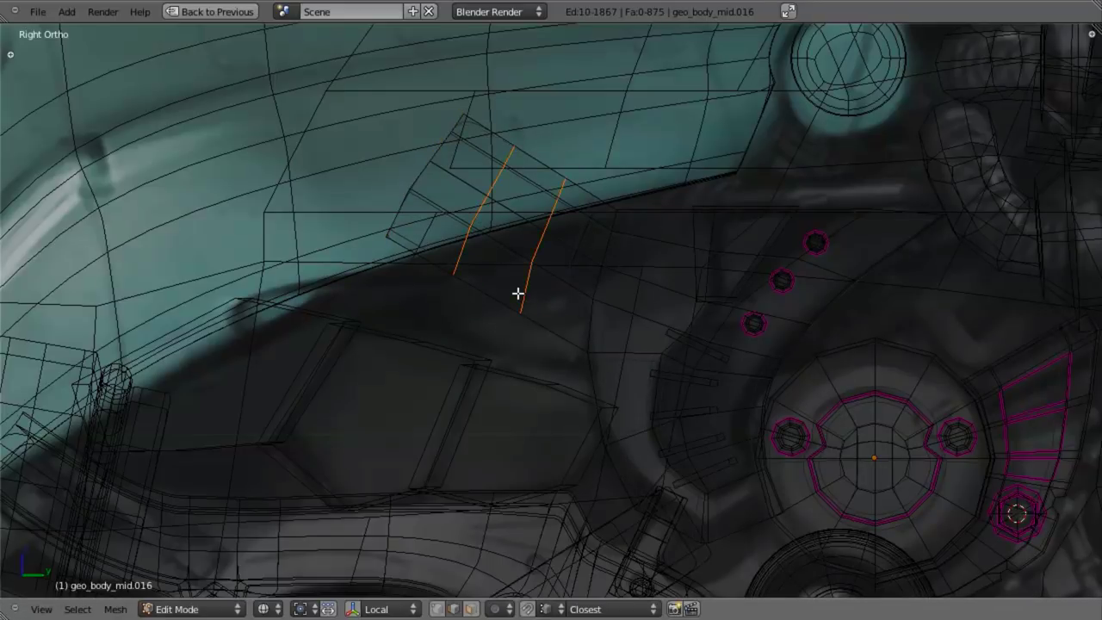
key(g)
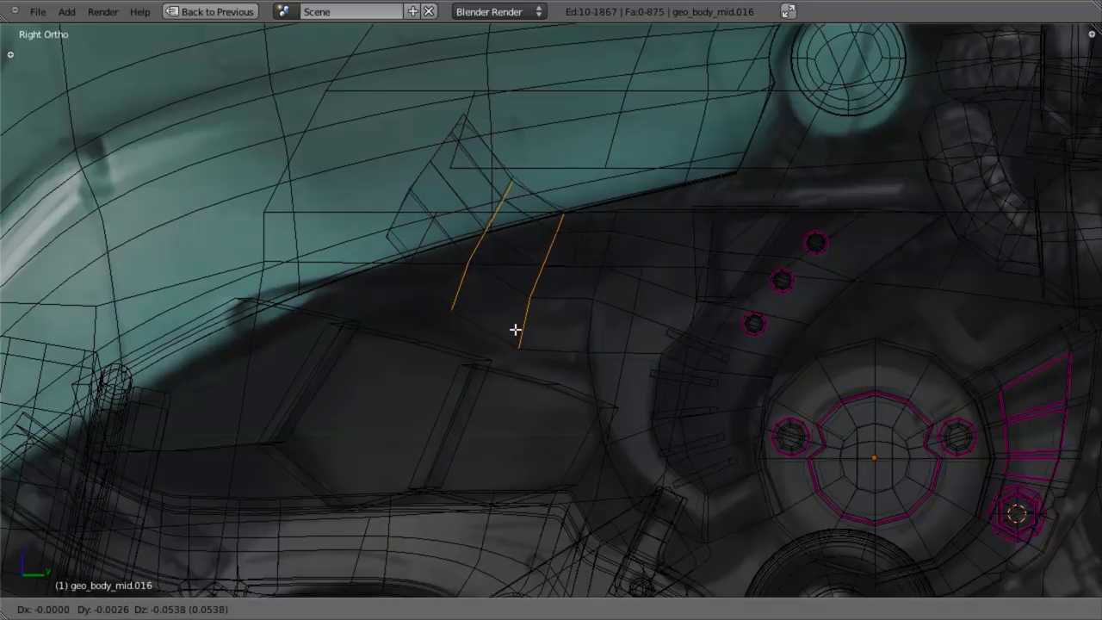
click(514, 329)
key(s)
key(z)
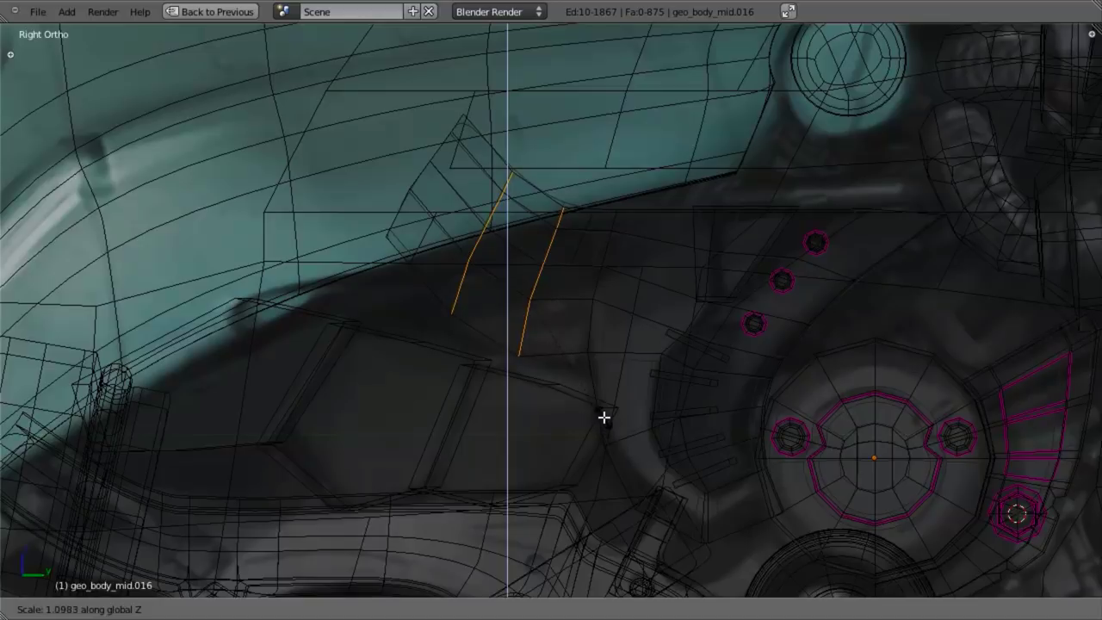
click(603, 414)
key(z)
key(g)
click(598, 413)
key(z)
Step: Select the forward one of the two cuts and reposition it to smooth the extruded strip's lower outline
key(a)
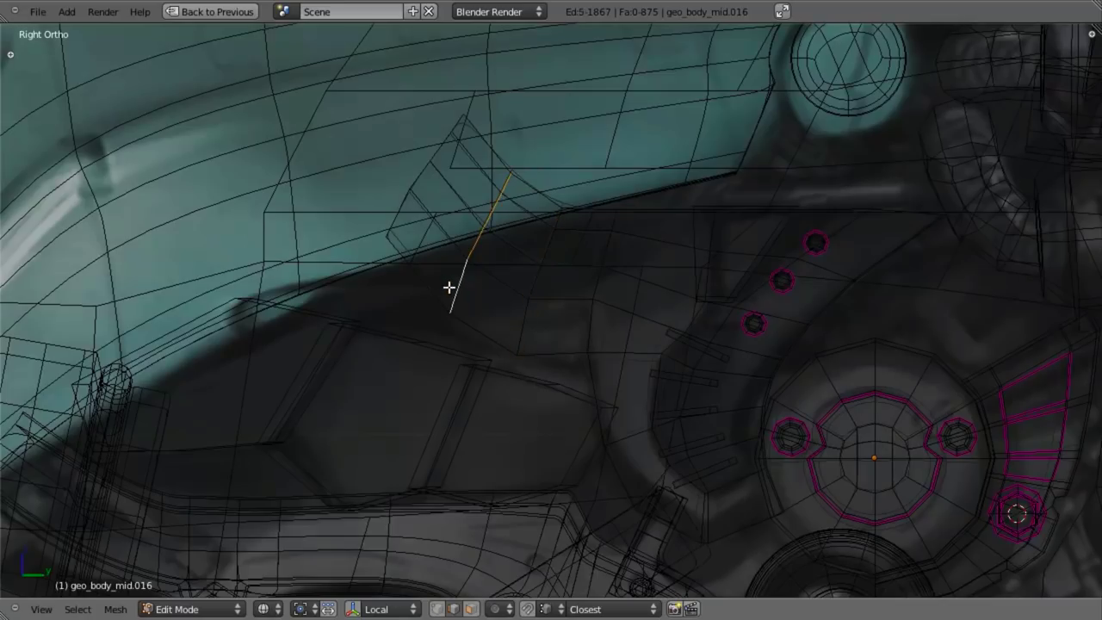
key(g)
click(448, 301)
key(z)
middle_drag(488, 430, 564, 347)
scroll(564, 347, up, 2)
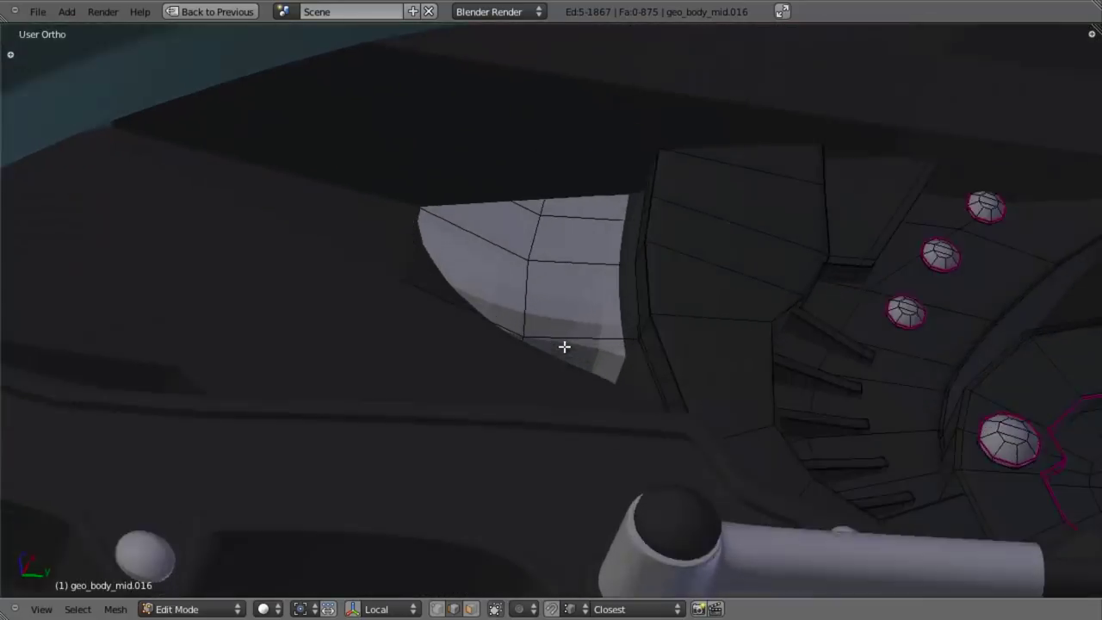
Step: Add a loop cut close to the lower border of the extruded strip and the curved panel
key(z)
scroll(563, 347, down, 4)
key(a)
key(ctrl+r)
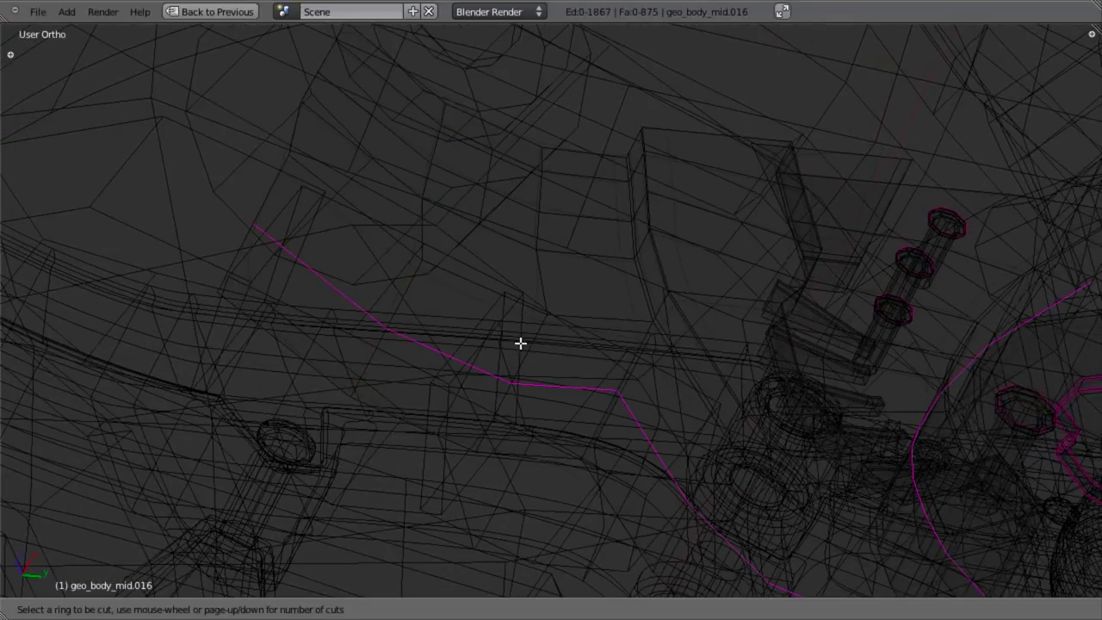
click(559, 280)
key(z)
mouse_move(553, 307)
middle_down()
mouse_move(536, 307)
mouse_move(460, 377)
middle_up()
scroll(554, 337, up, 3)
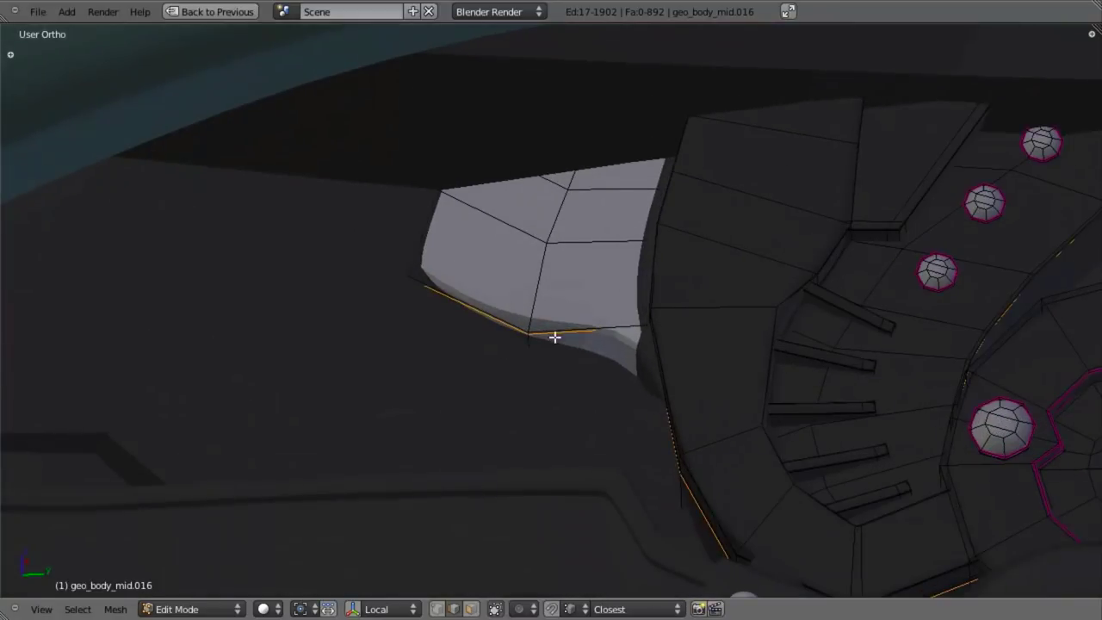
middle_drag(607, 354, 651, 321)
Step: Select the whole connected curved panel piece and assign the dark grey material to it
key(l)
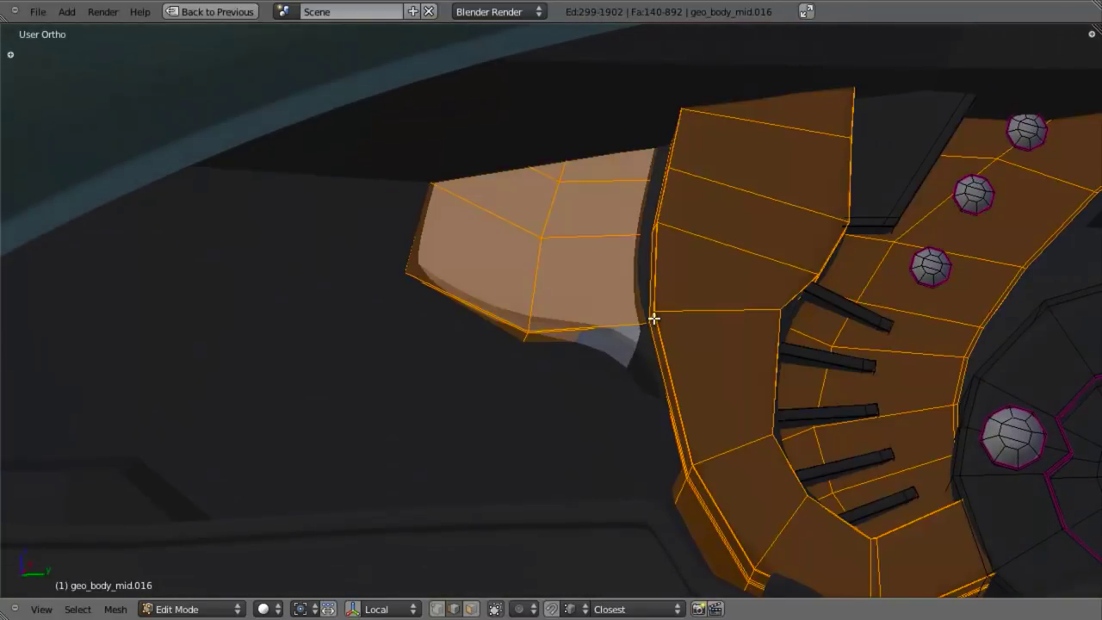
key(ctrl+Up)
click(1045, 301)
click(908, 270)
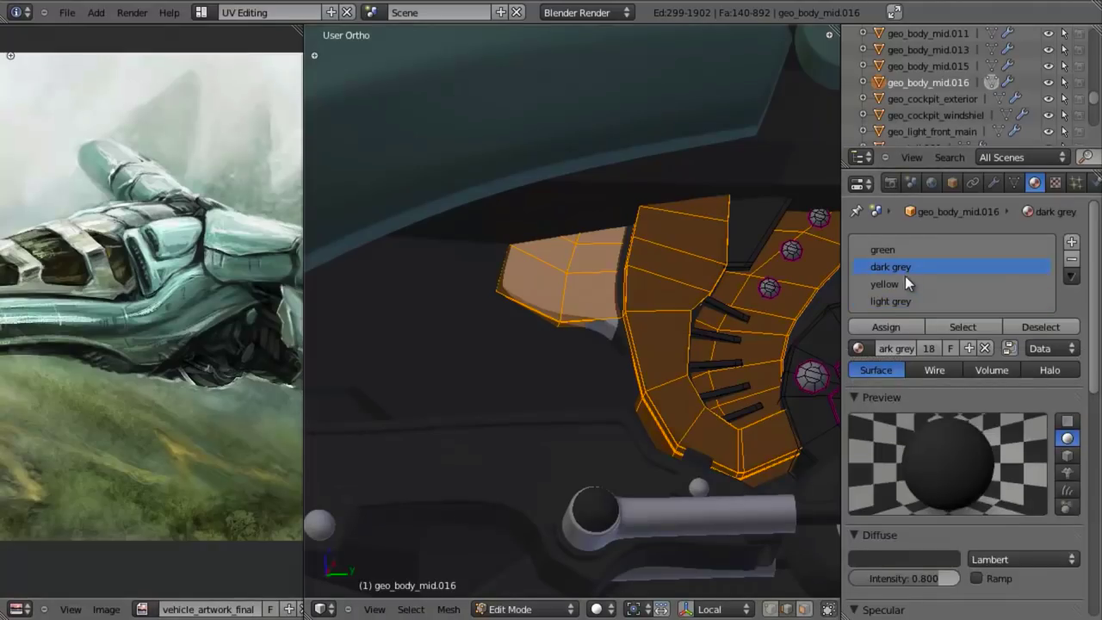
click(892, 324)
key(a)
key(ctrl+Up)
Step: Clear the selection, leave mesh editing and examine the extended side panel around the wheel strut
key(a)
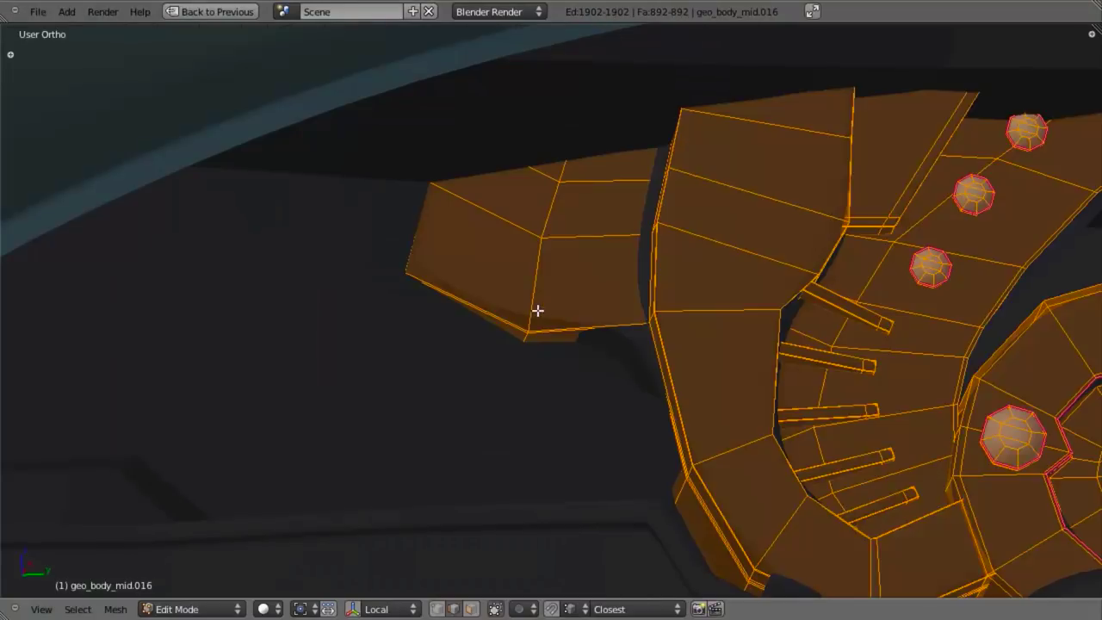
key(z)
key(a)
mouse_move(571, 290)
middle_down()
mouse_move(541, 324)
mouse_move(518, 263)
middle_up()
key(z)
key(Tab)
scroll(543, 361, down, 3)
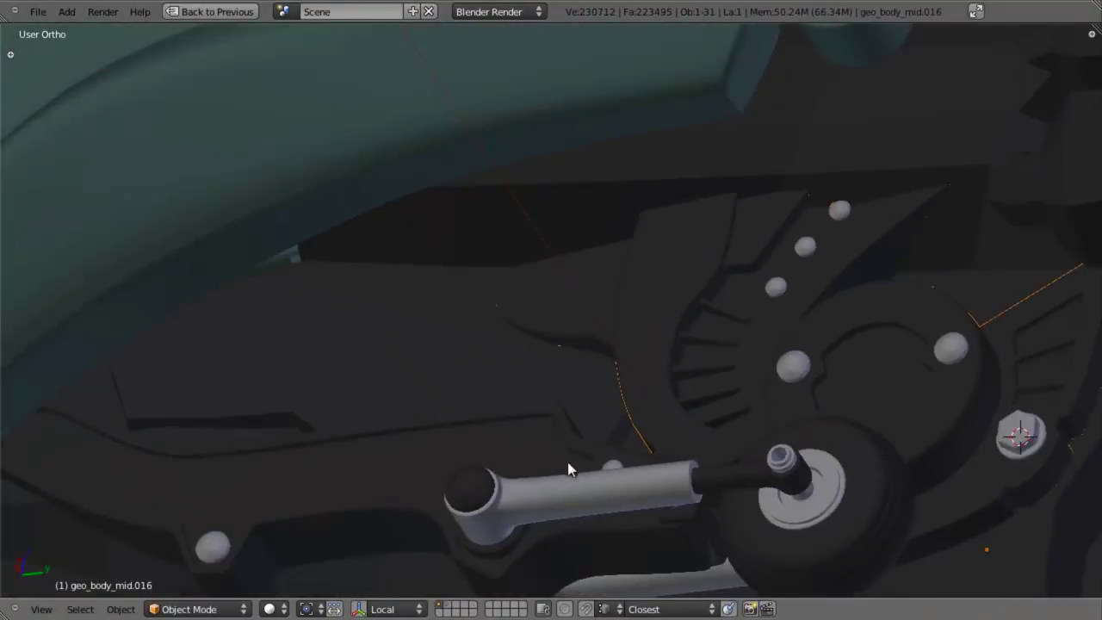
middle_drag(567, 462, 629, 430)
Step: Apply smooth shading to all faces of the side panel mesh
key(Tab)
key(a)
key(a)
key(a)
key(w)
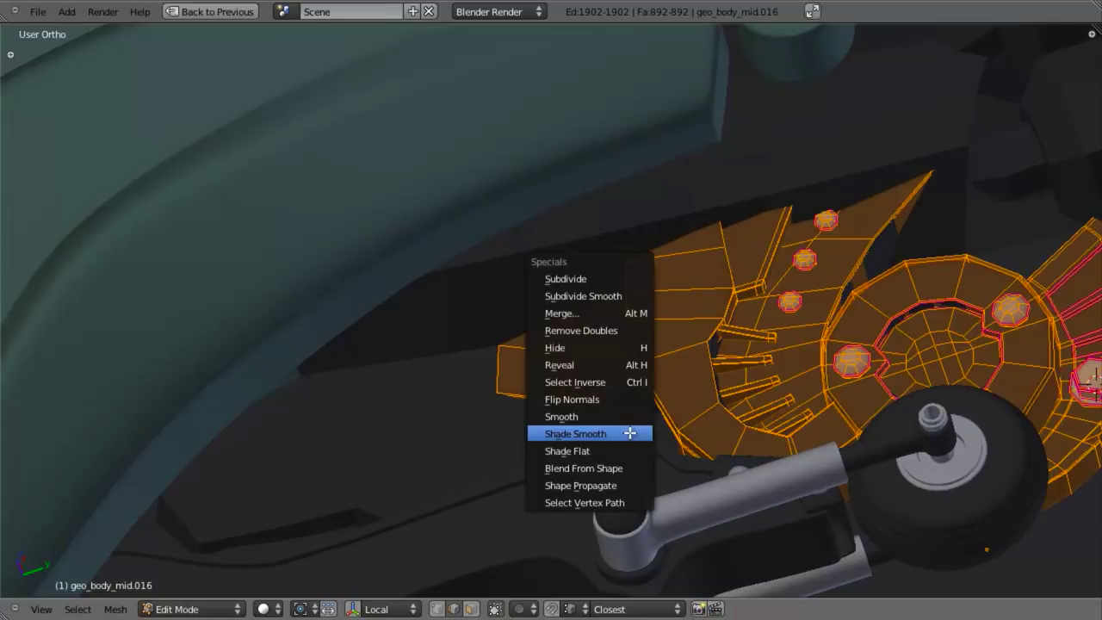
click(622, 432)
key(a)
Step: Add a loop cut across the curved strip close to its join with the side panel, then leave mesh editing
key(ctrl+r)
click(610, 384)
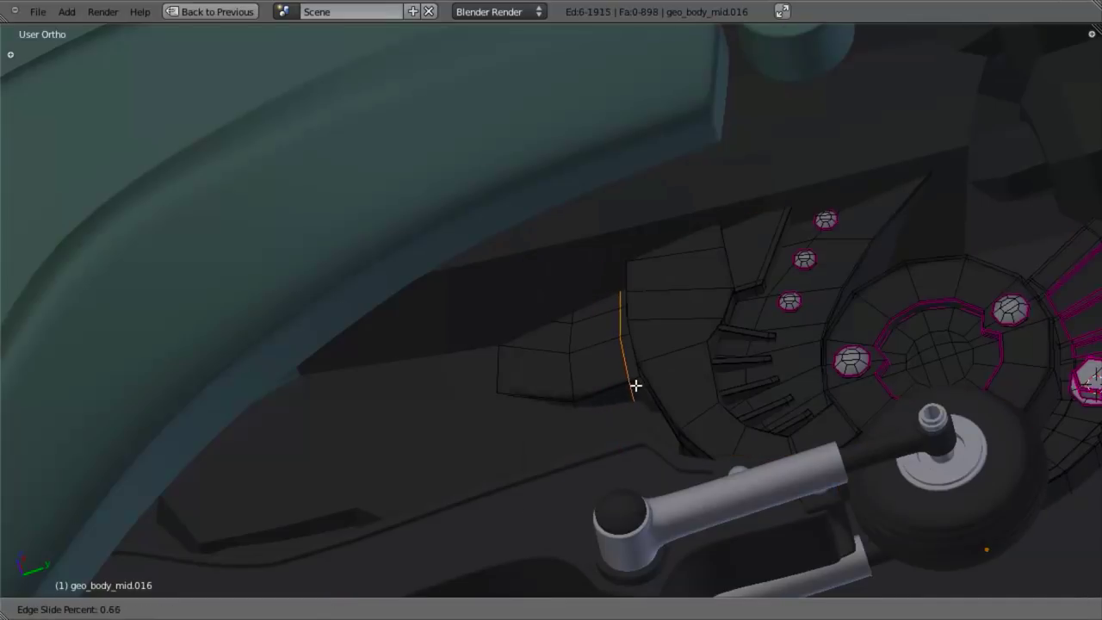
click(640, 386)
key(KP_3)
scroll(686, 314, up, 4)
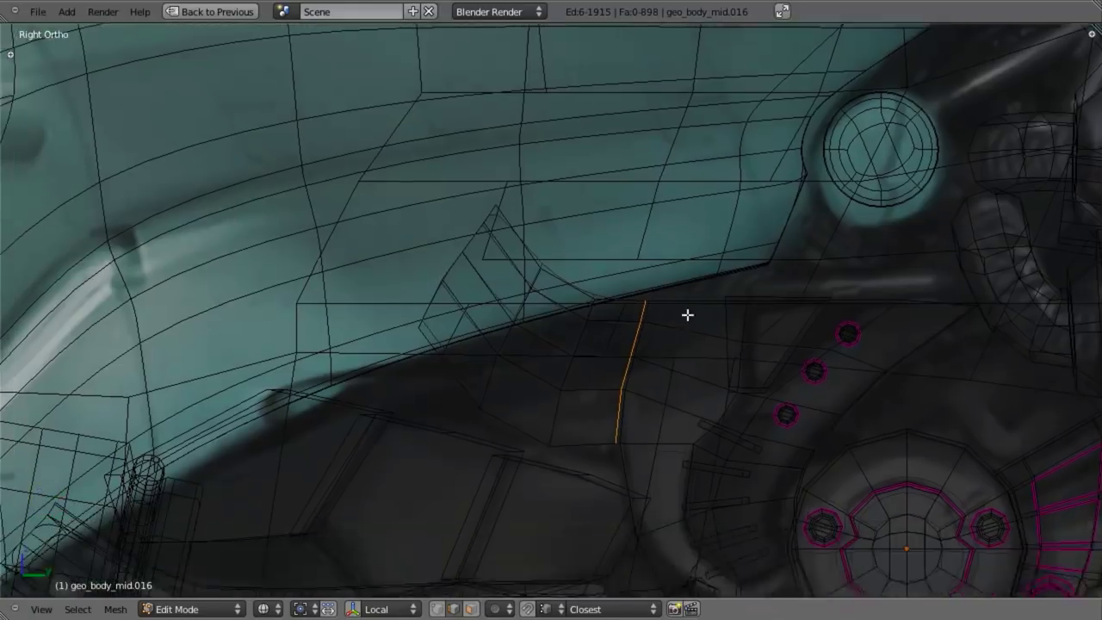
scroll(680, 484, down, 4)
key(z)
key(Tab)
scroll(651, 482, down, 3)
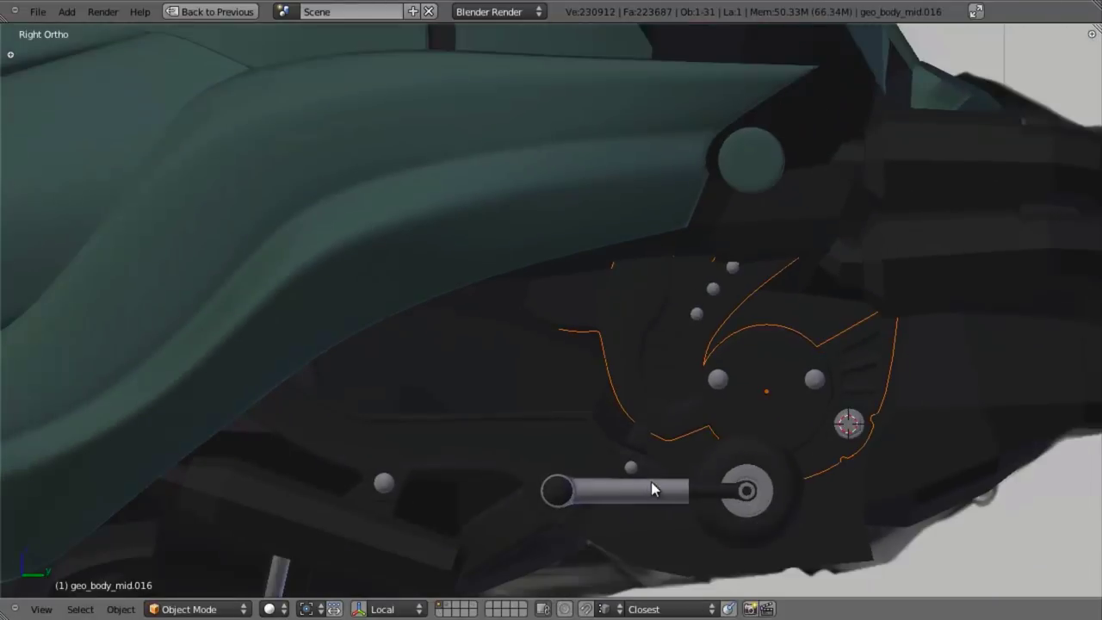
Step: Open the dark mid-body mesh behind the side panels for editing in vertex selection mode
scroll(637, 487, up, 4)
key(Tab)
key(z)
key(Tab)
right_click(441, 357)
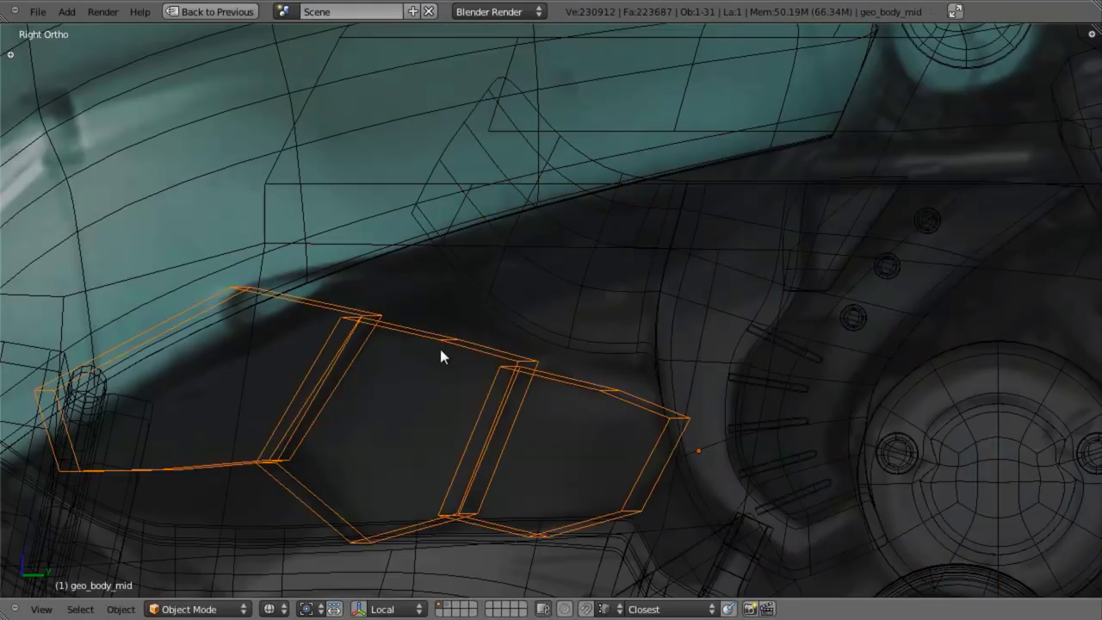
right_click(368, 241)
key(z)
key(Tab)
scroll(537, 327, down, 4)
mouse_move(556, 351)
middle_down()
mouse_move(536, 327)
mouse_move(537, 298)
middle_up()
key(z)
key(ctrl+Tab)
click(556, 278)
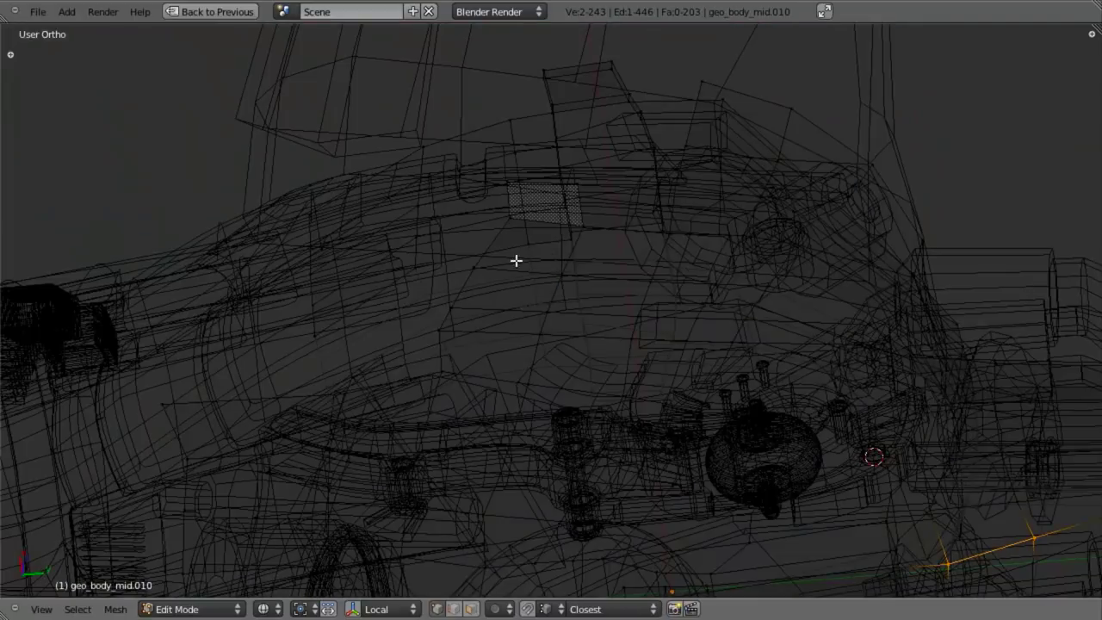
Step: Nudge pairs of side vertices on the dark mid-body mesh along the global X axis
middle_drag(456, 390, 593, 440)
key(g)
key(x)
click(535, 408)
key(z)
key(z)
key(g)
key(x)
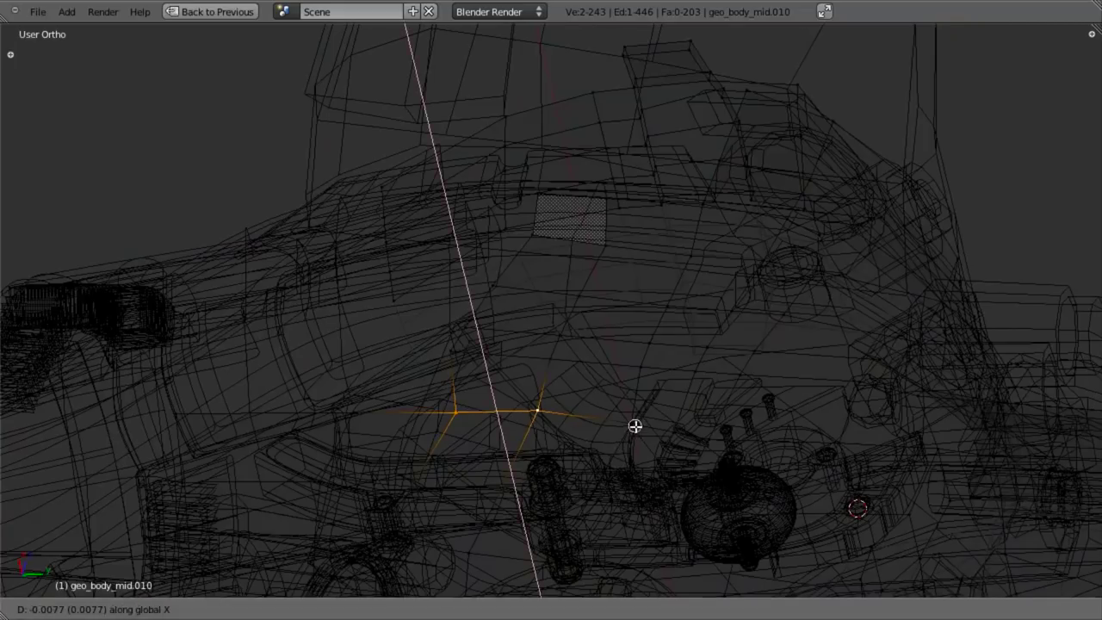
click(634, 425)
key(g)
key(x)
click(635, 431)
Step: Move the vertex pair in front of the curved strip about -0.05 along global X
shift+middle_drag(638, 435, 610, 257)
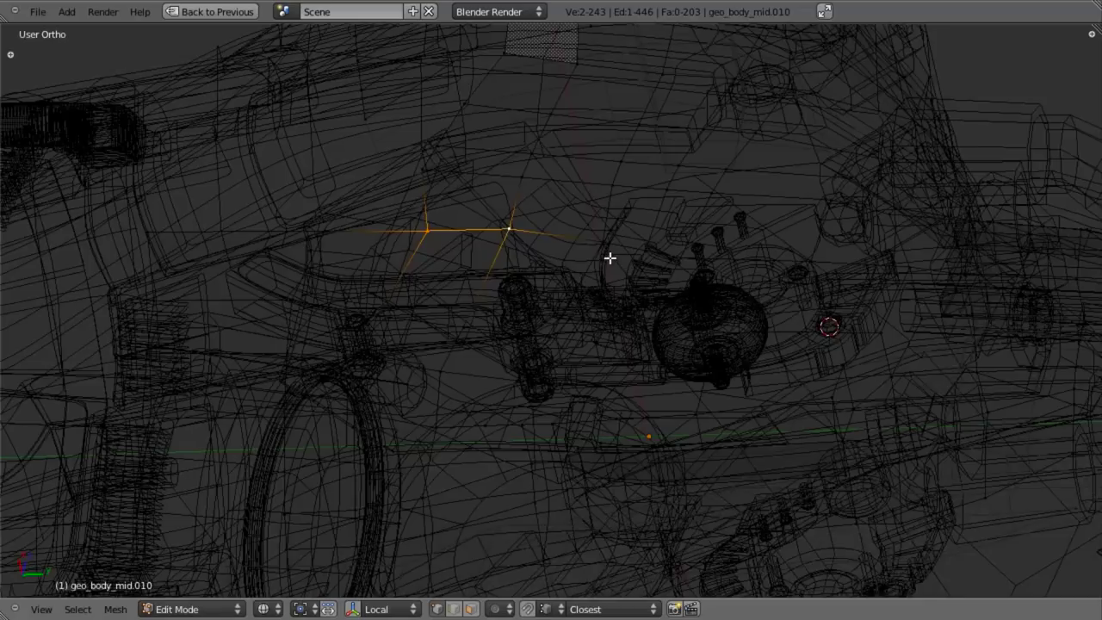
scroll(611, 257, up, 4)
shift+middle_drag(677, 233, 621, 391)
scroll(639, 357, up, 4)
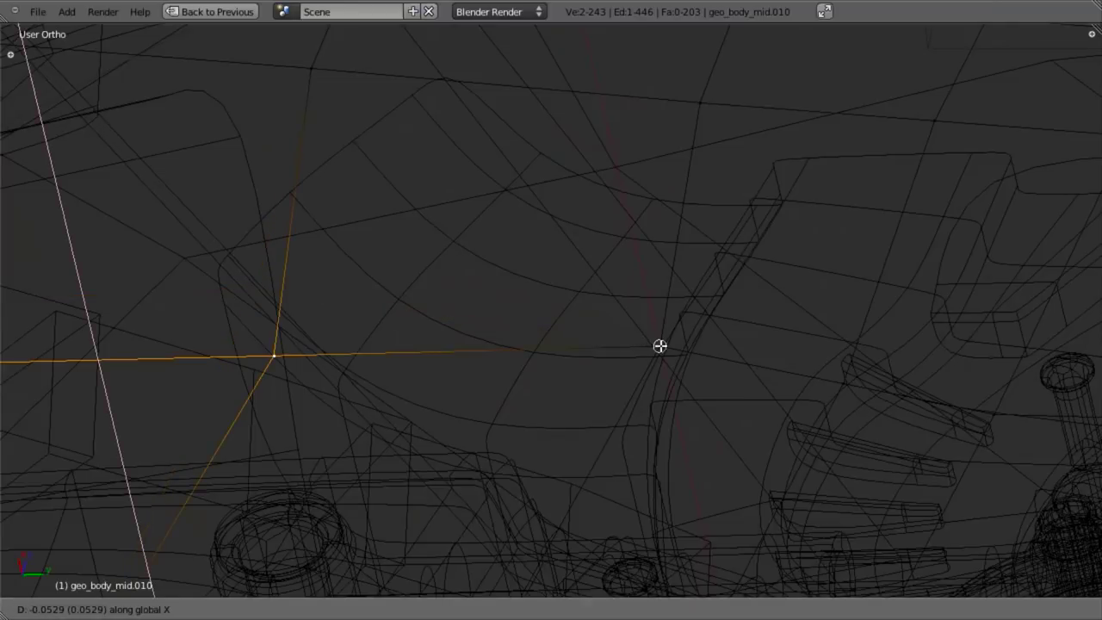
click(660, 346)
Step: Shift more front outline vertices of the mid-body mesh along global X, moving one pair by about 0.1
key(z)
scroll(536, 381, down, 8)
mouse_move(524, 344)
middle_down()
mouse_move(585, 384)
mouse_move(643, 316)
mouse_move(496, 177)
mouse_move(433, 298)
mouse_move(430, 440)
mouse_move(509, 413)
mouse_move(445, 347)
mouse_move(476, 275)
middle_up()
key(z)
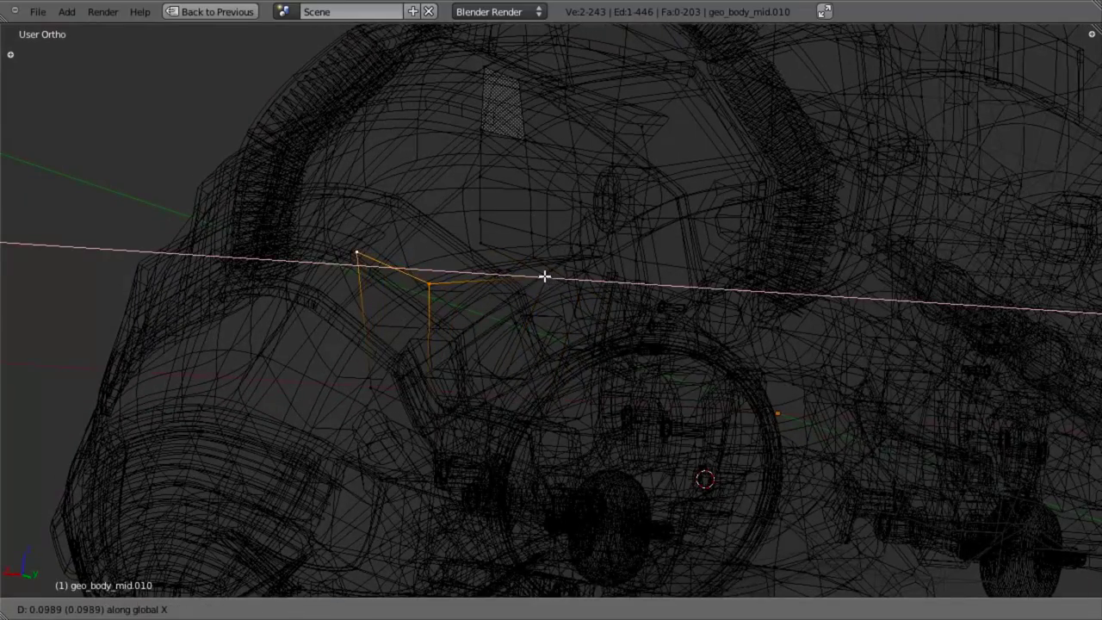
middle_drag(537, 397, 522, 316)
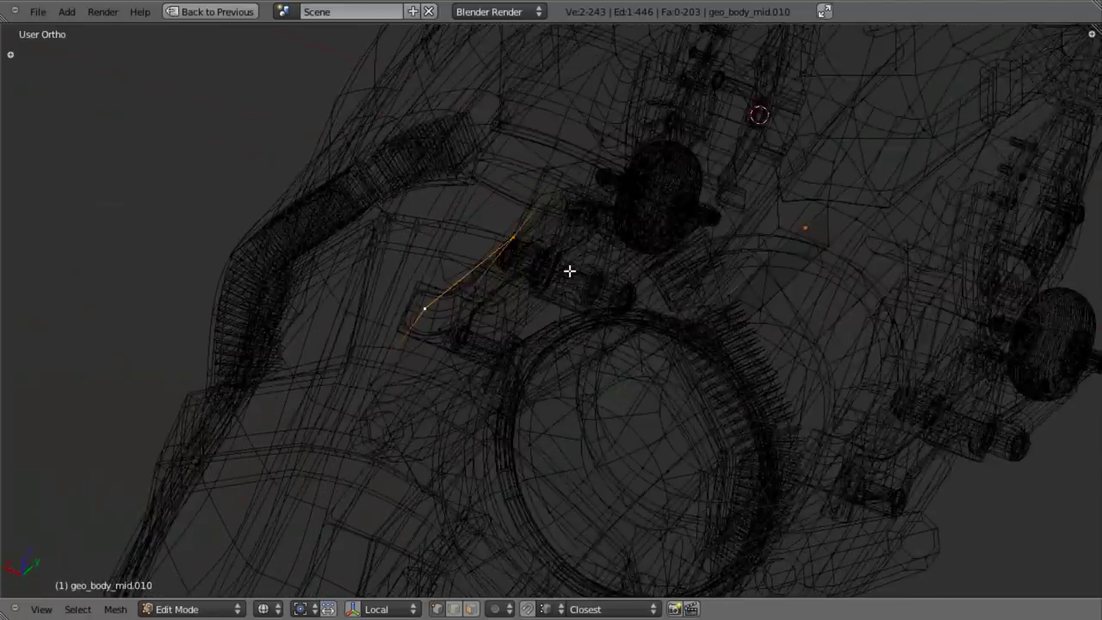
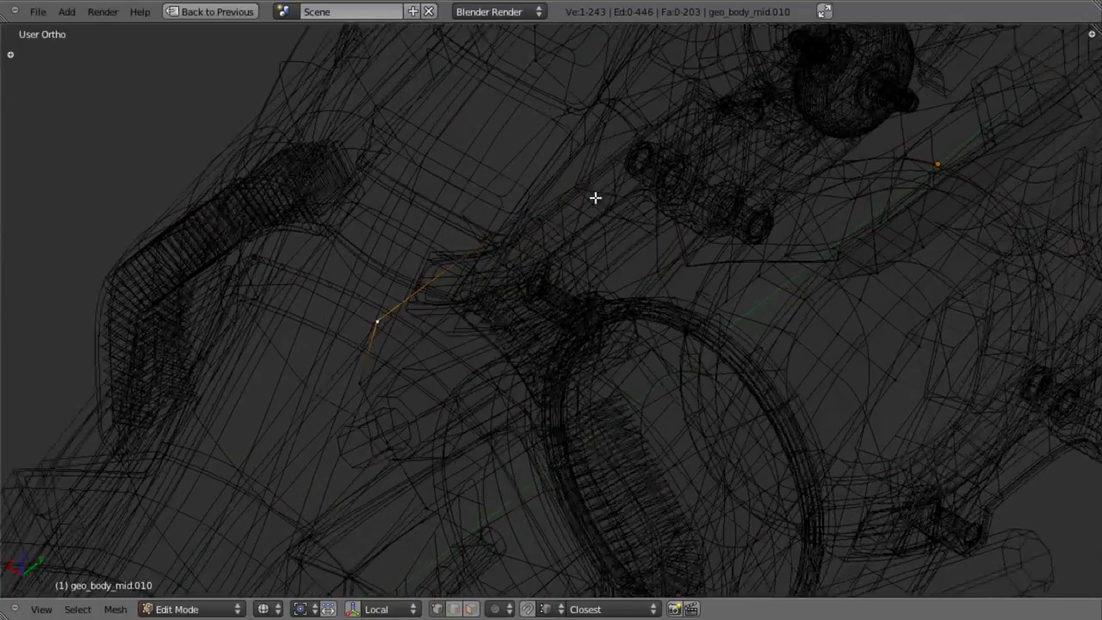
middle_drag(595, 197, 523, 407)
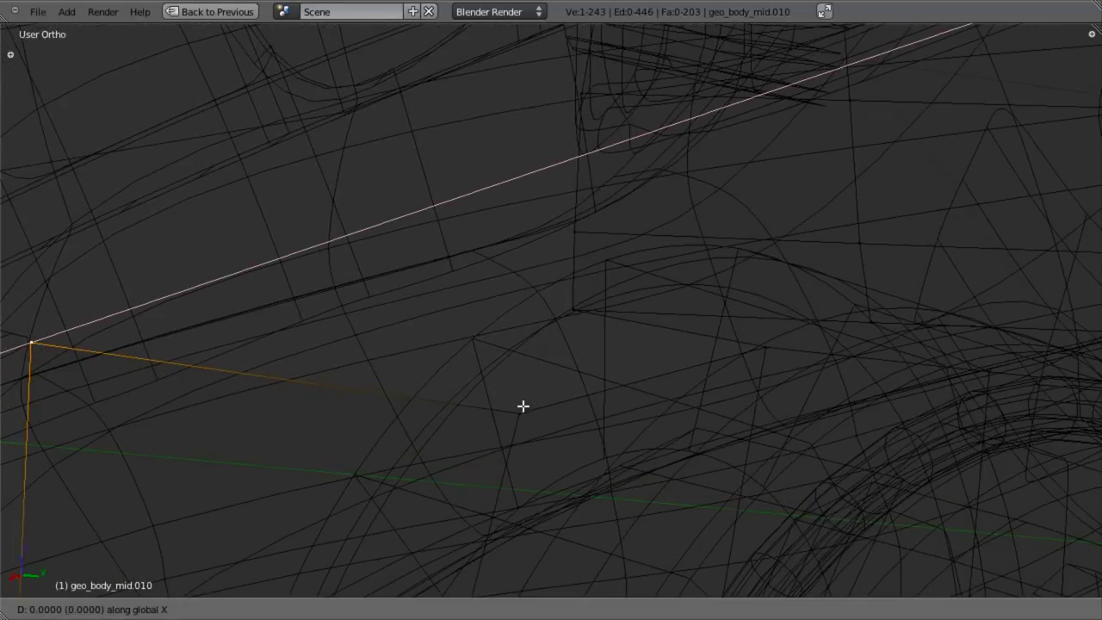
click(521, 411)
scroll(529, 335, down, 5)
middle_drag(531, 330, 422, 252)
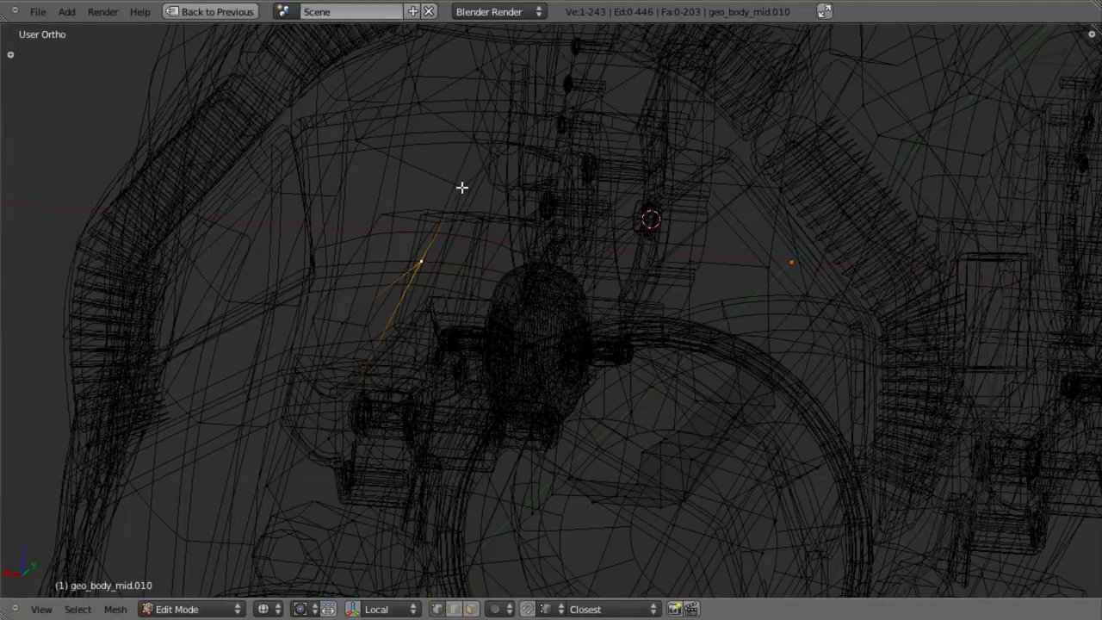
Step: Leave editing of the mid-body mesh and save the file
mouse_move(462, 188)
middle_down()
mouse_move(472, 344)
mouse_move(562, 387)
middle_up()
key(KP_3)
scroll(477, 342, down, 4)
key(z)
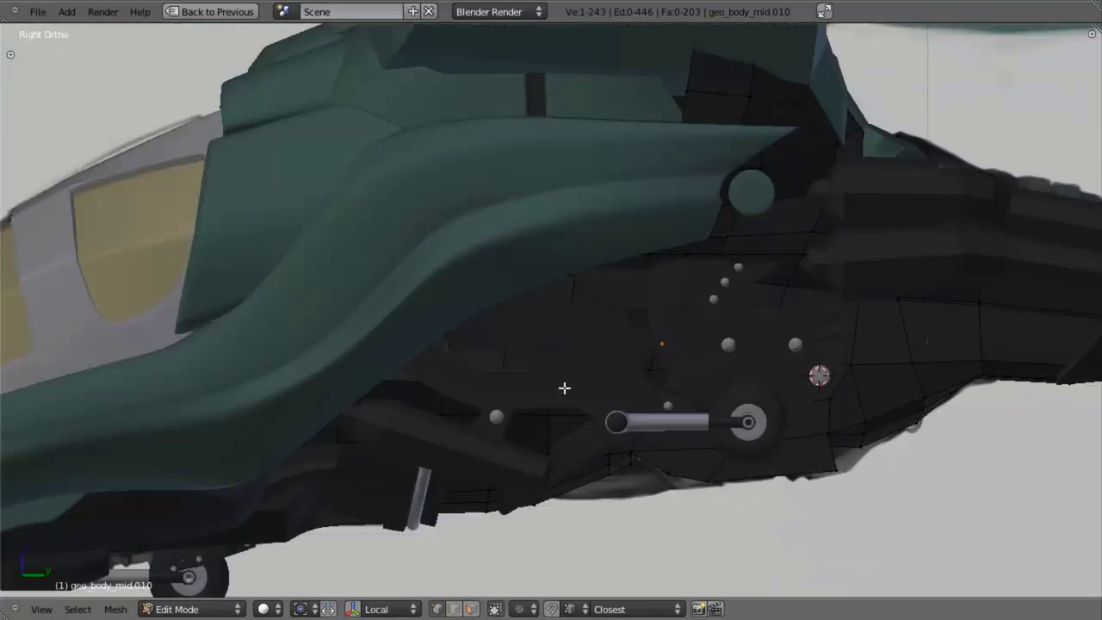
scroll(563, 388, up, 3)
mouse_move(472, 392)
shift+middle_down()
mouse_move(549, 400)
mouse_move(566, 389)
mouse_move(573, 146)
mouse_move(562, 150)
mouse_move(564, 283)
mouse_move(426, 490)
shift+middle_up()
key(Tab)
scroll(549, 461, down, 2)
scroll(564, 282, down, 2)
middle_drag(490, 409, 553, 179)
key(ctrl+s)
click(591, 260)
Step: Compare the lower body's wireframe with the background artwork in the side view
scroll(514, 366, down, 2)
scroll(713, 290, up, 3)
key(KP_3)
key(z)
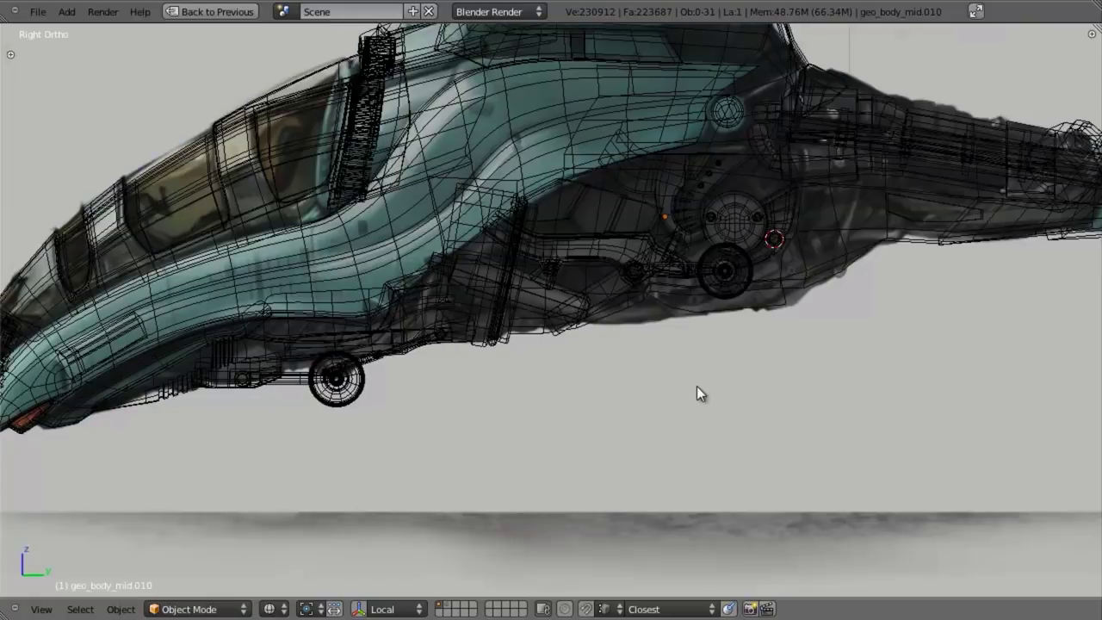
scroll(697, 391, up, 6)
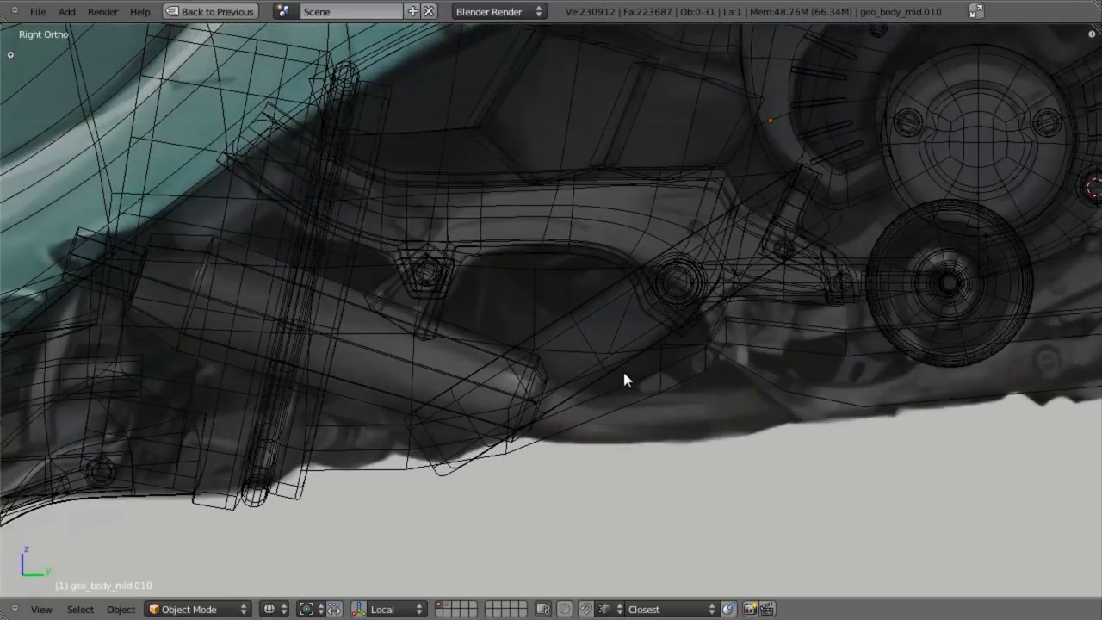
scroll(624, 370, down, 2)
key(z)
key(z)
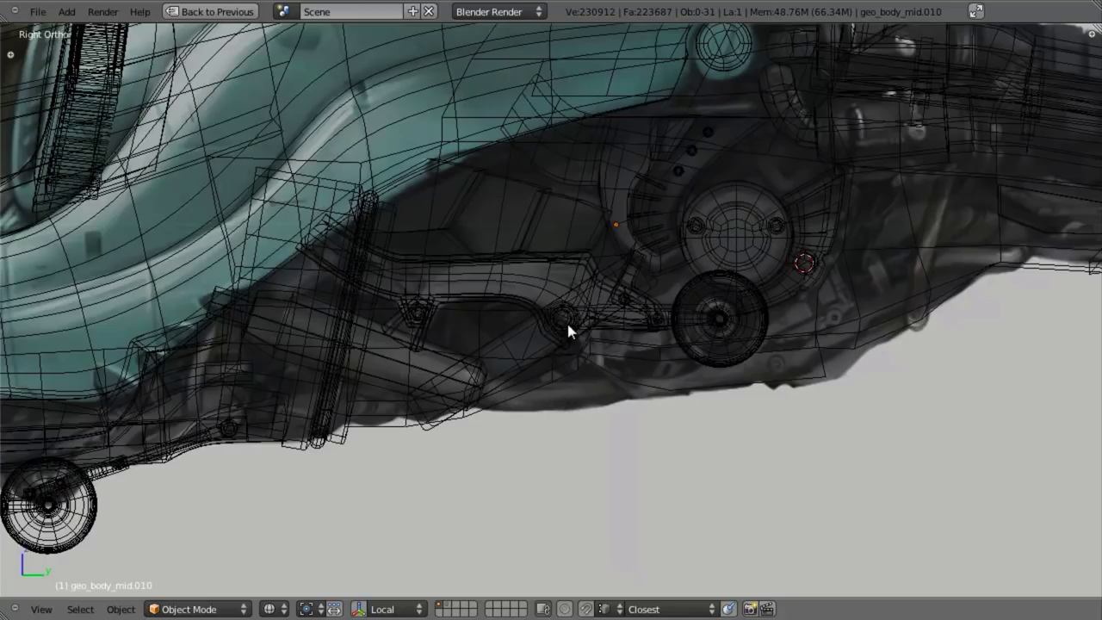
Step: Open the segmented side plate above the wheel strut for mesh editing with nothing selected
scroll(567, 326, up, 3)
key(z)
middle_drag(540, 238, 552, 298)
shift+middle_drag(542, 176, 568, 349)
middle_drag(569, 349, 572, 368)
key(Tab)
middle_drag(574, 307, 427, 455)
key(a)
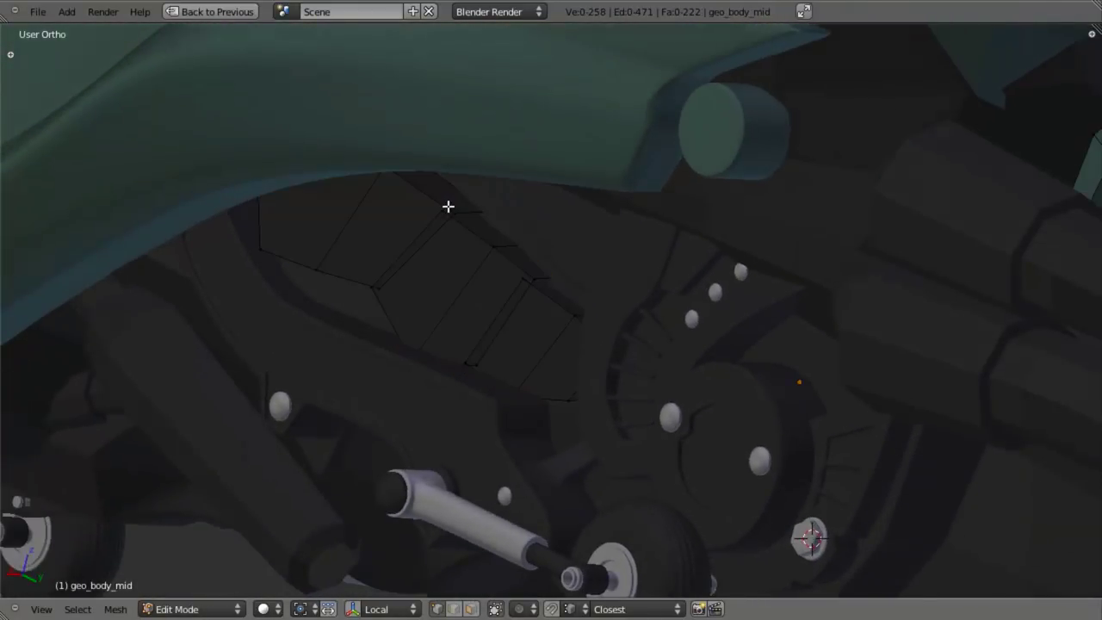
Step: Reposition three parts of the segmented side plate along the global X axis, then leave mesh editing
mouse_move(453, 208)
middle_down()
mouse_move(442, 298)
mouse_move(436, 278)
mouse_move(383, 258)
mouse_move(367, 233)
mouse_move(454, 221)
mouse_move(497, 191)
mouse_move(475, 207)
mouse_move(462, 302)
mouse_move(487, 332)
mouse_move(623, 263)
mouse_move(682, 169)
mouse_move(668, 116)
mouse_move(615, 205)
mouse_move(597, 304)
mouse_move(486, 346)
mouse_move(577, 281)
mouse_move(575, 201)
mouse_move(551, 135)
mouse_move(593, 197)
mouse_move(576, 179)
mouse_move(540, 272)
mouse_move(442, 384)
mouse_move(545, 287)
mouse_move(493, 284)
mouse_move(584, 281)
middle_up()
key(g)
key(x)
click(412, 275)
key(g)
key(x)
click(344, 218)
key(g)
key(x)
click(498, 184)
key(Tab)
Step: Open the teal front body panel for mesh editing and select the edge loop along its lower border
key(KP_3)
scroll(603, 298, up, 4)
key(z)
key(z)
key(z)
right_click(626, 215)
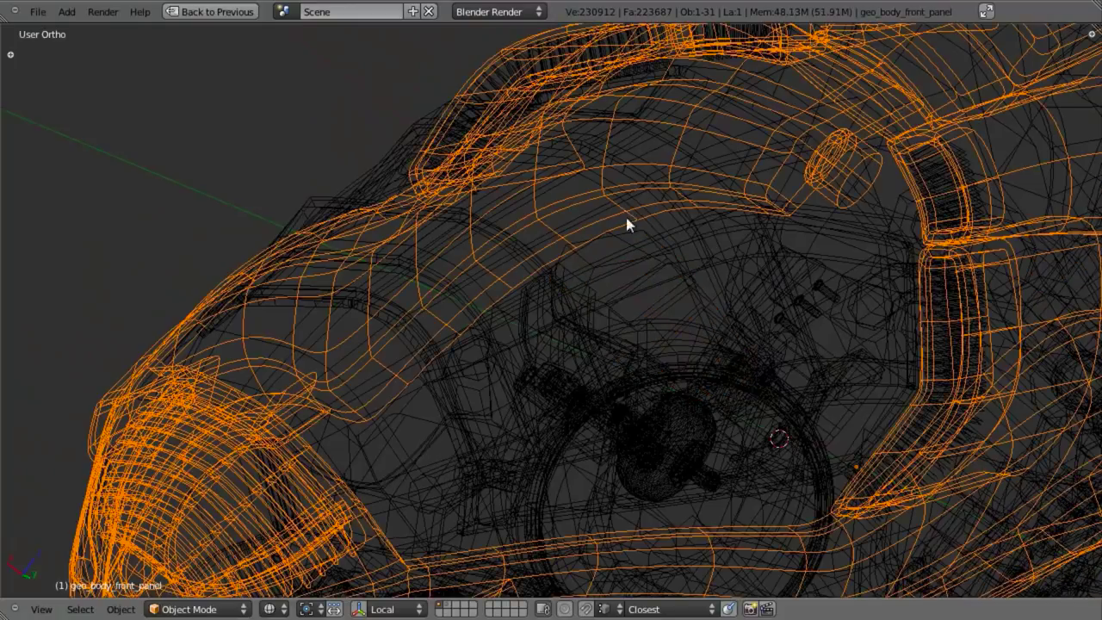
key(z)
key(Tab)
key(z)
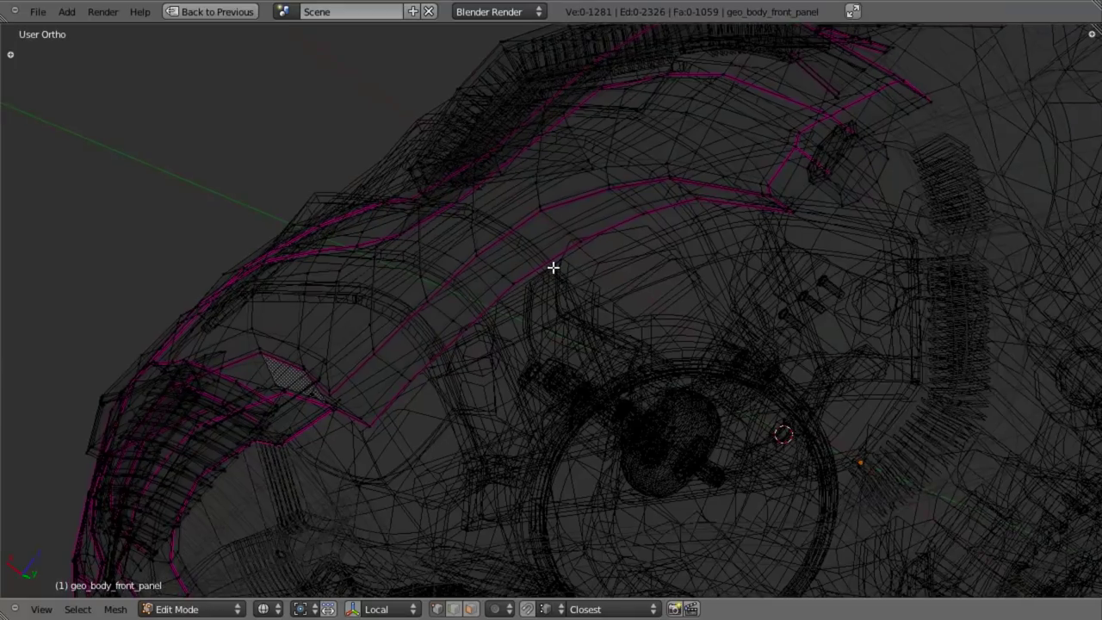
alt+right_click(553, 268)
Step: Examine the front panel's selected lower border against the dark body and the artwork, then leave mesh editing
scroll(544, 273, down, 4)
key(z)
mouse_move(543, 273)
middle_down()
mouse_move(597, 284)
mouse_move(583, 336)
mouse_move(667, 422)
mouse_move(659, 209)
middle_up()
key(z)
key(KP_3)
key(z)
scroll(624, 262, up, 3)
mouse_move(592, 315)
middle_down()
mouse_move(588, 225)
mouse_move(502, 195)
mouse_move(556, 276)
mouse_move(543, 322)
mouse_move(582, 392)
mouse_move(491, 445)
mouse_move(516, 375)
middle_up()
key(Tab)
key(Tab)
middle_drag(573, 328, 509, 413)
key(KP_3)
key(z)
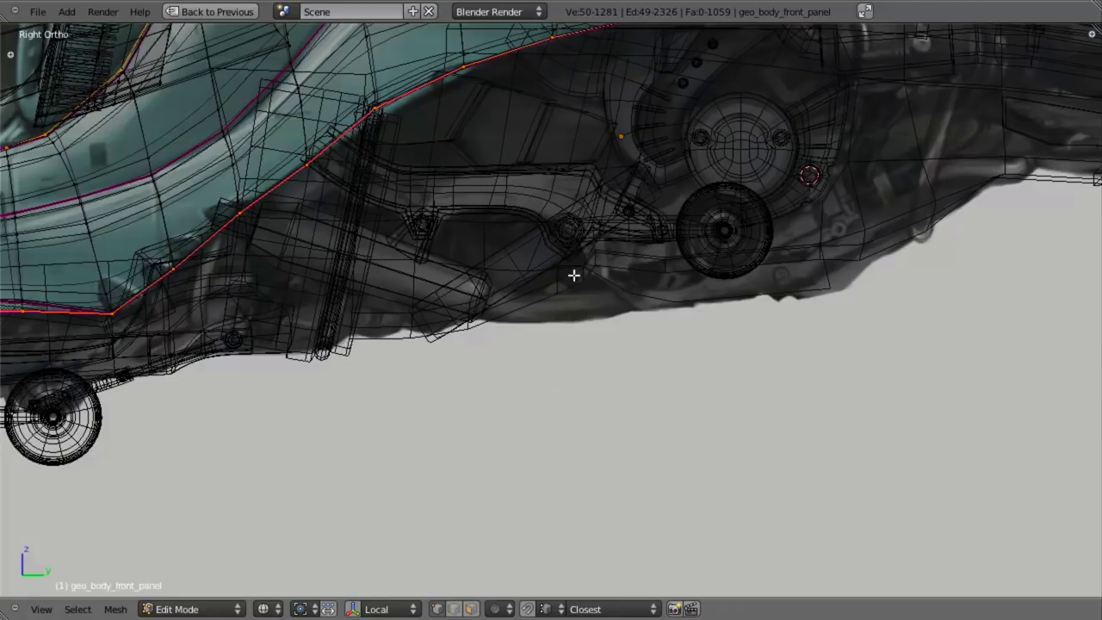
key(Tab)
Step: Open the dark mid-body mesh for editing again and view it as a side wireframe over the artwork
shift+middle_drag(563, 281, 608, 492)
right_click(488, 262)
key(z)
mouse_move(604, 363)
middle_down()
mouse_move(594, 267)
mouse_move(549, 191)
middle_up()
key(Tab)
mouse_move(471, 232)
shift+middle_down()
mouse_move(506, 265)
mouse_move(457, 293)
mouse_move(476, 256)
shift+middle_up()
key(z)
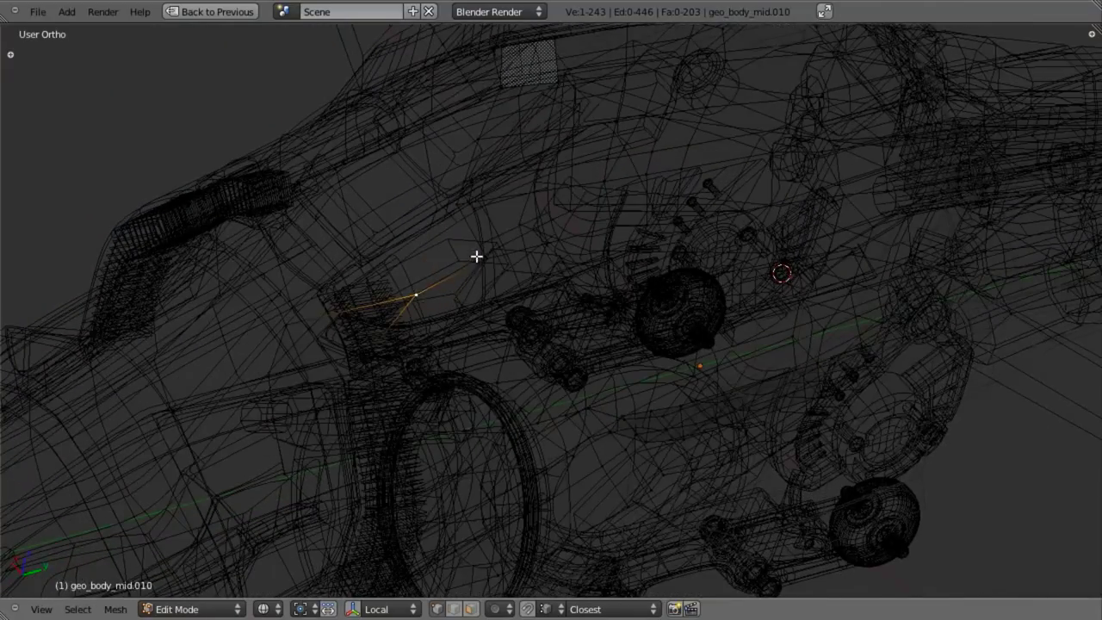
middle_drag(467, 216, 546, 339)
key(KP_3)
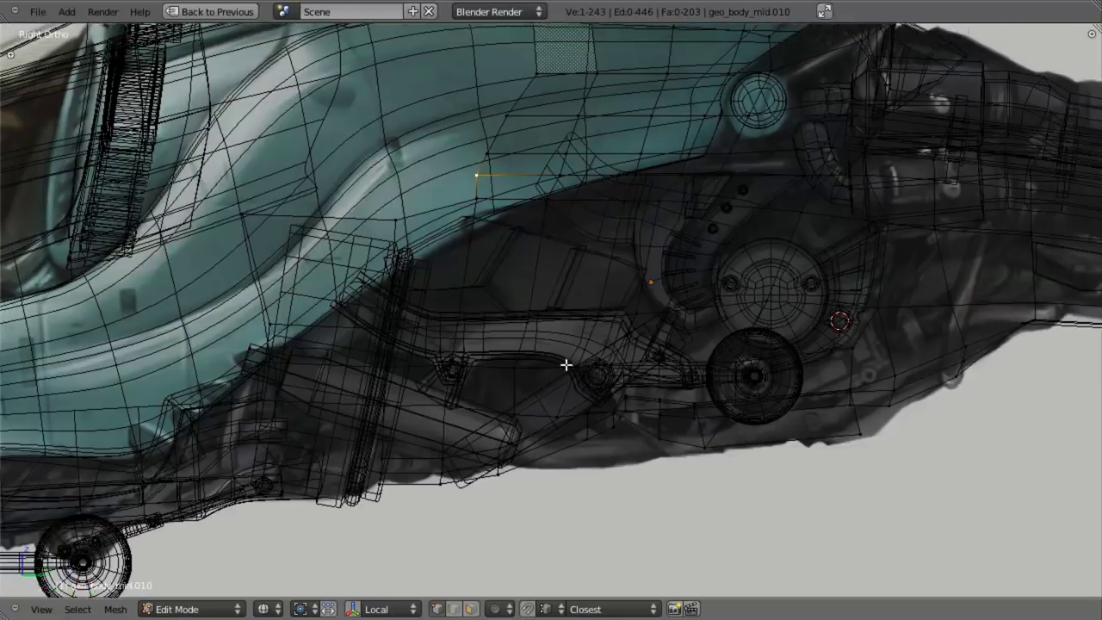
Step: Move the mid-body mesh's front upper outline vertices so they follow the teal panel's lower edge
scroll(499, 333, up, 3)
key(g)
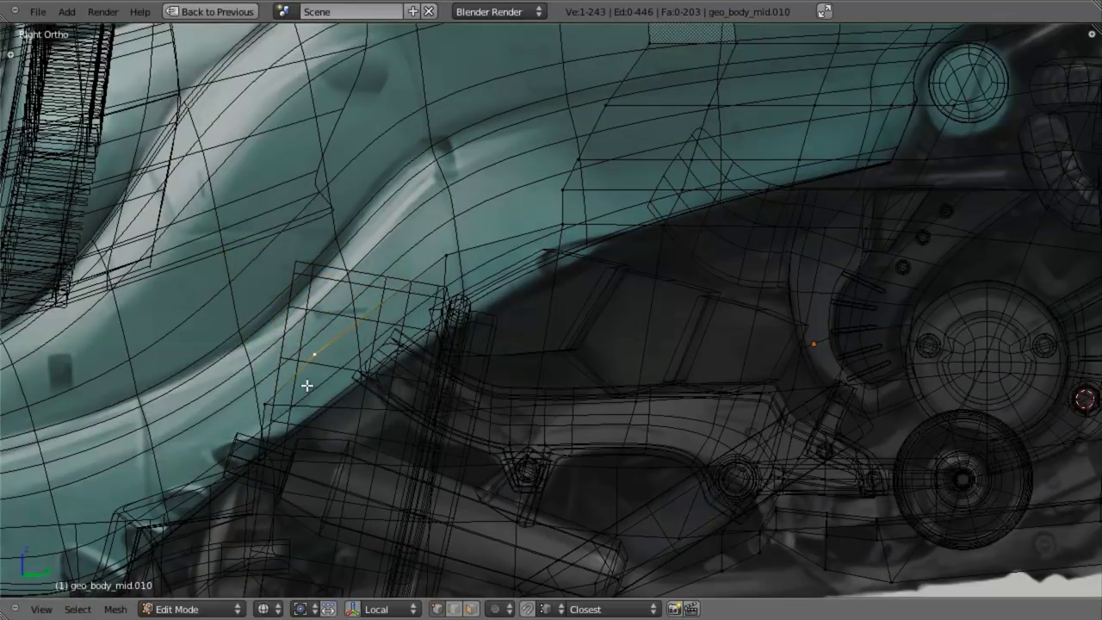
key(g)
click(254, 445)
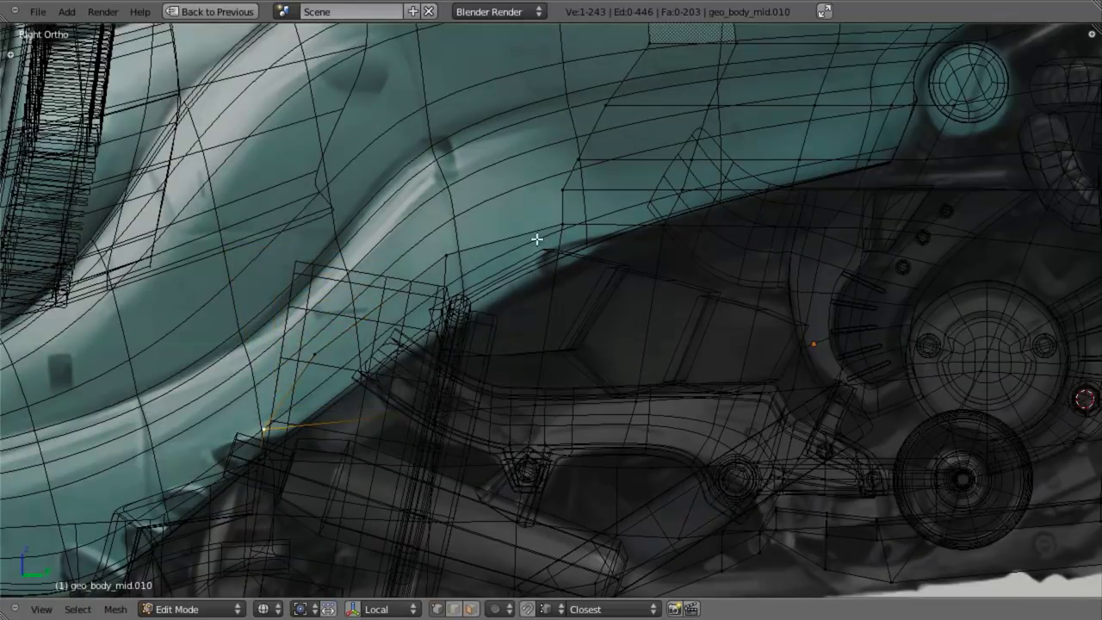
key(g)
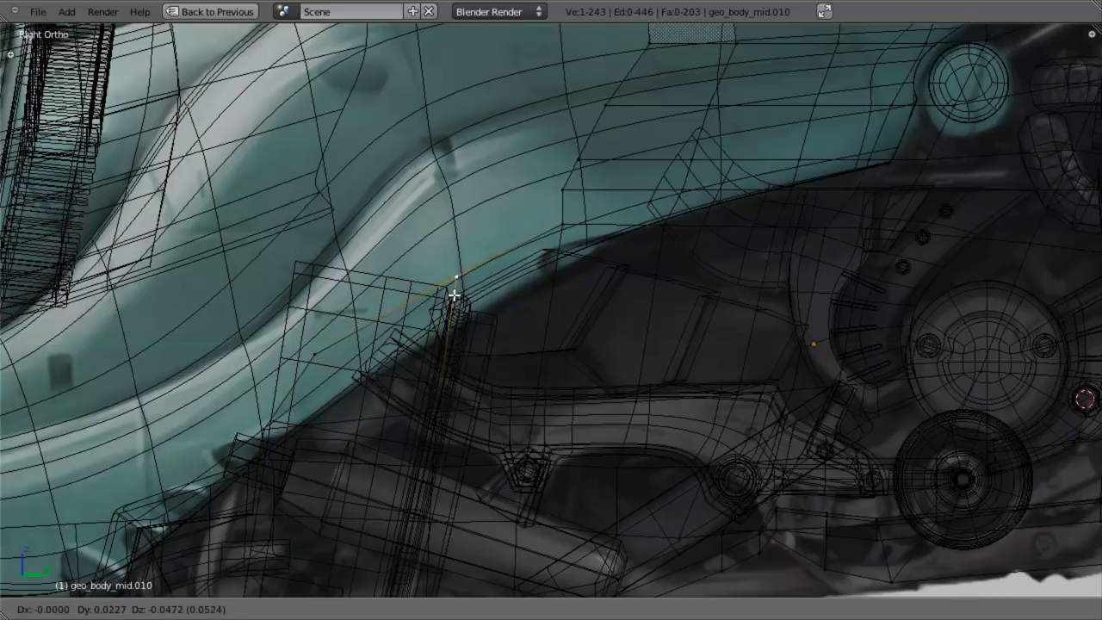
key(g)
click(421, 311)
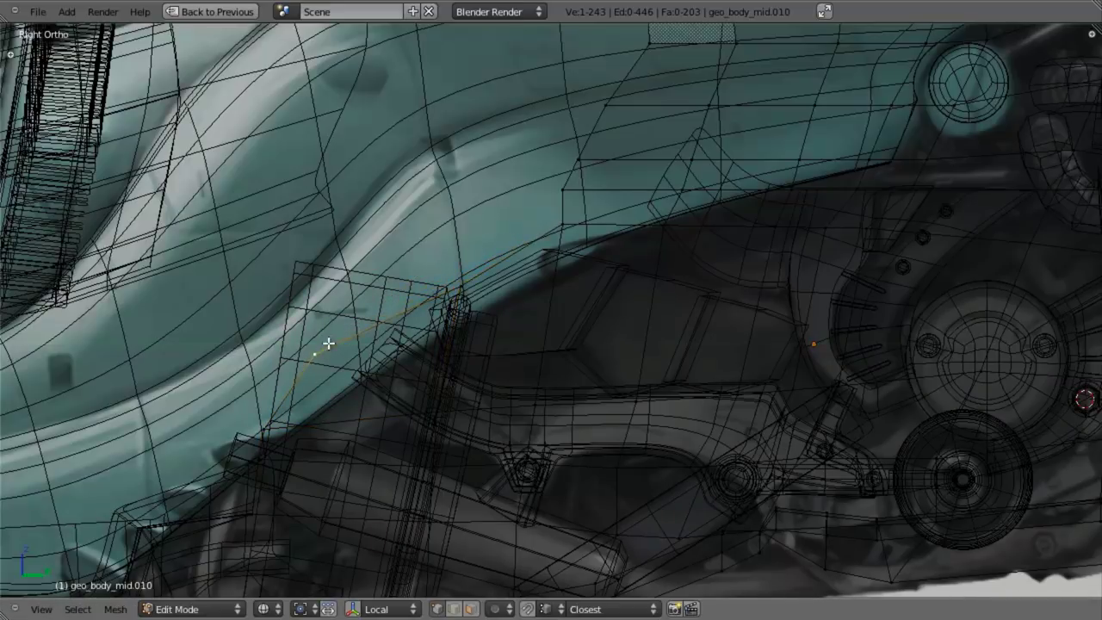
key(g)
click(327, 364)
key(g)
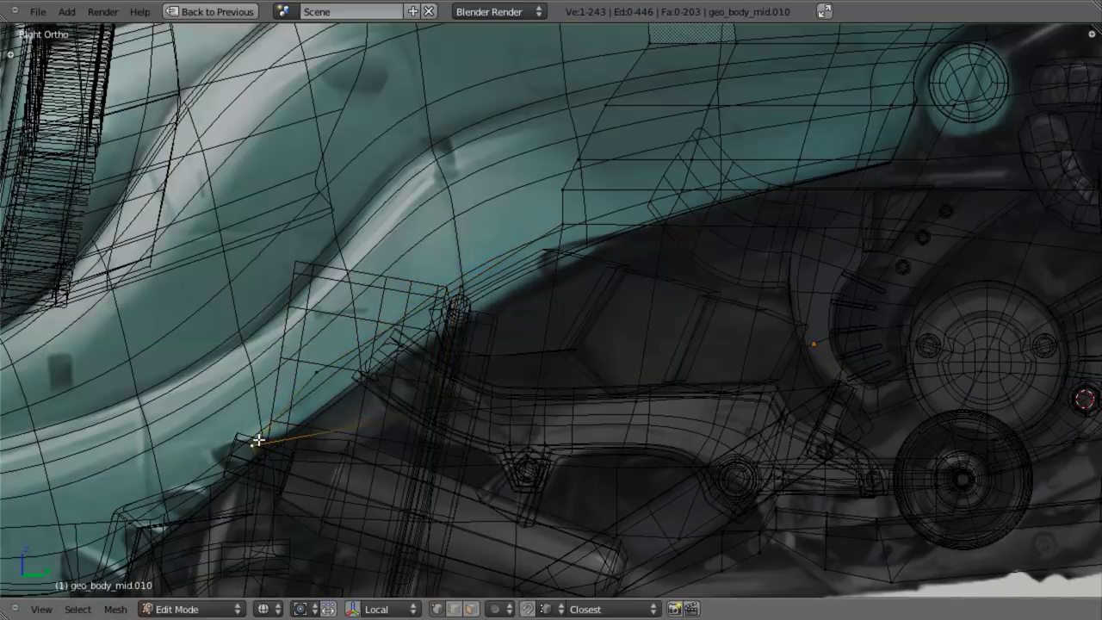
Step: Select the short vertical edge at the mid-body's upper front step and extrude it forward and down about 0.26
shift+middle_drag(509, 396, 609, 264)
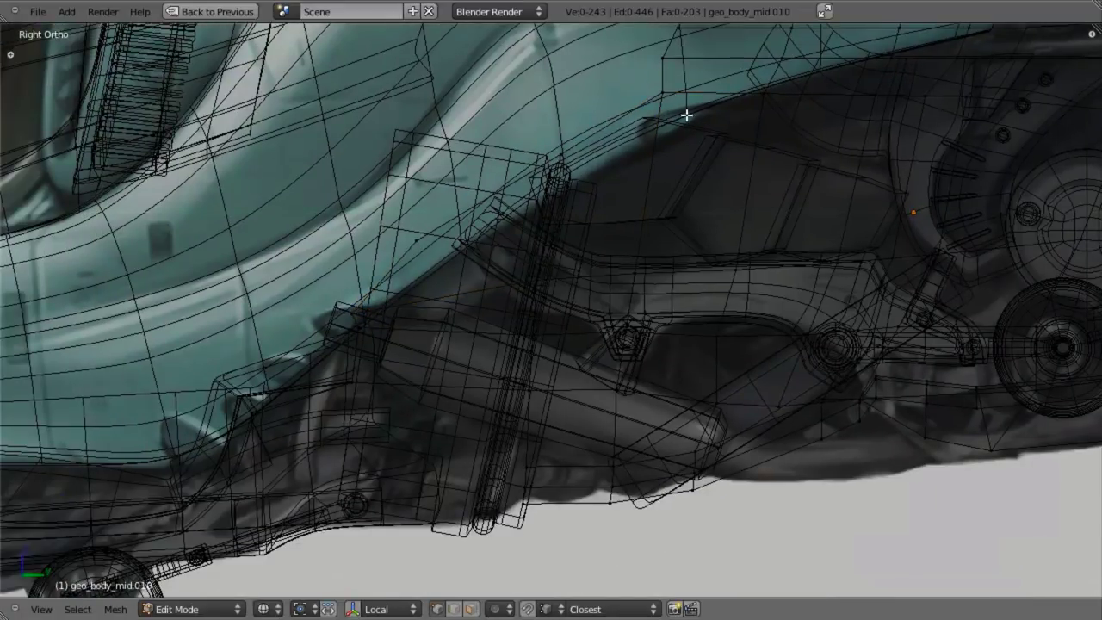
middle_drag(686, 114, 656, 72)
right_click(656, 72)
key(KP_1)
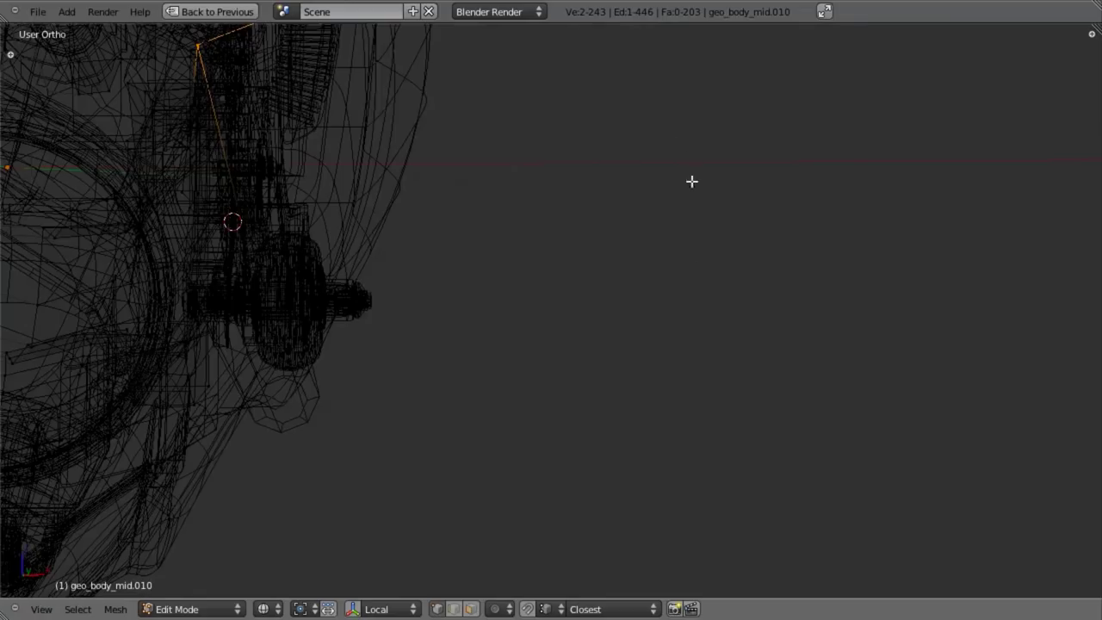
key(KP_3)
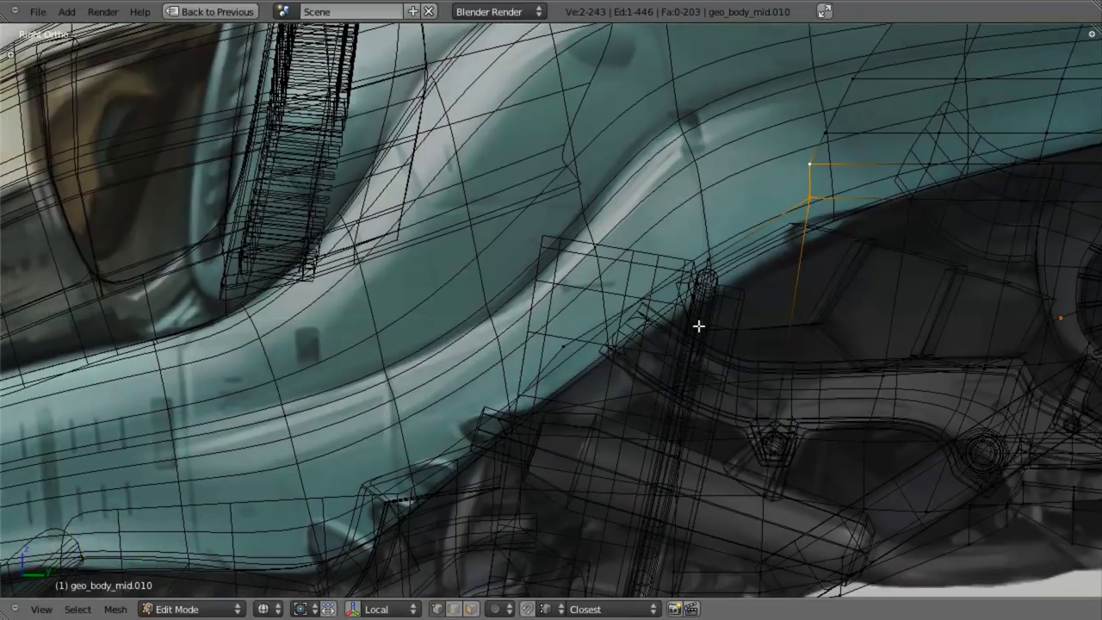
key(e)
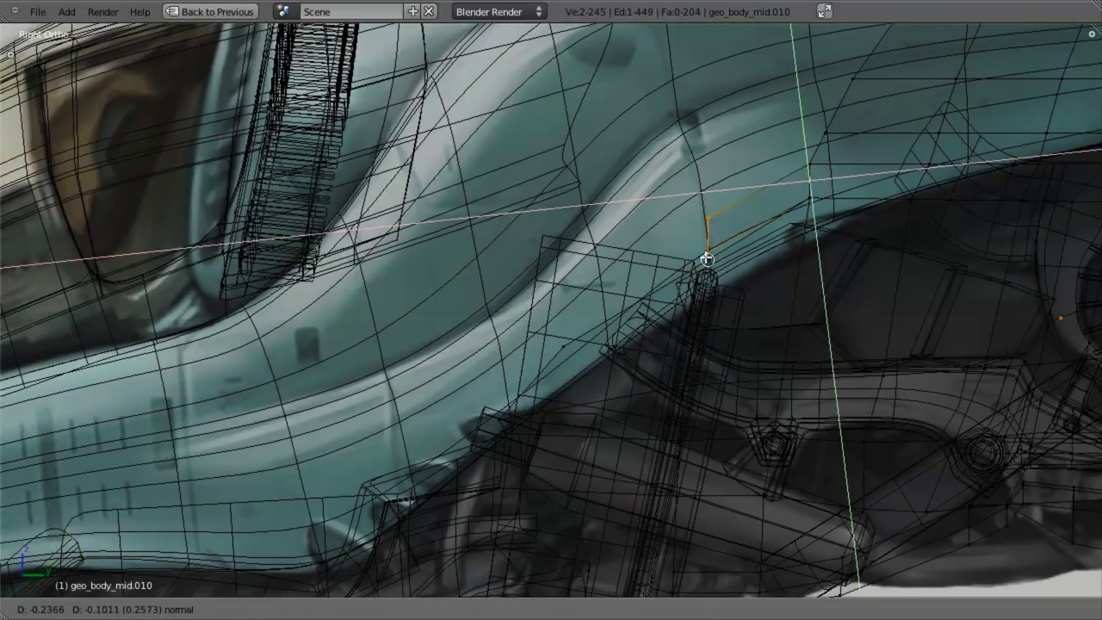
click(706, 256)
key(g)
key(Return)
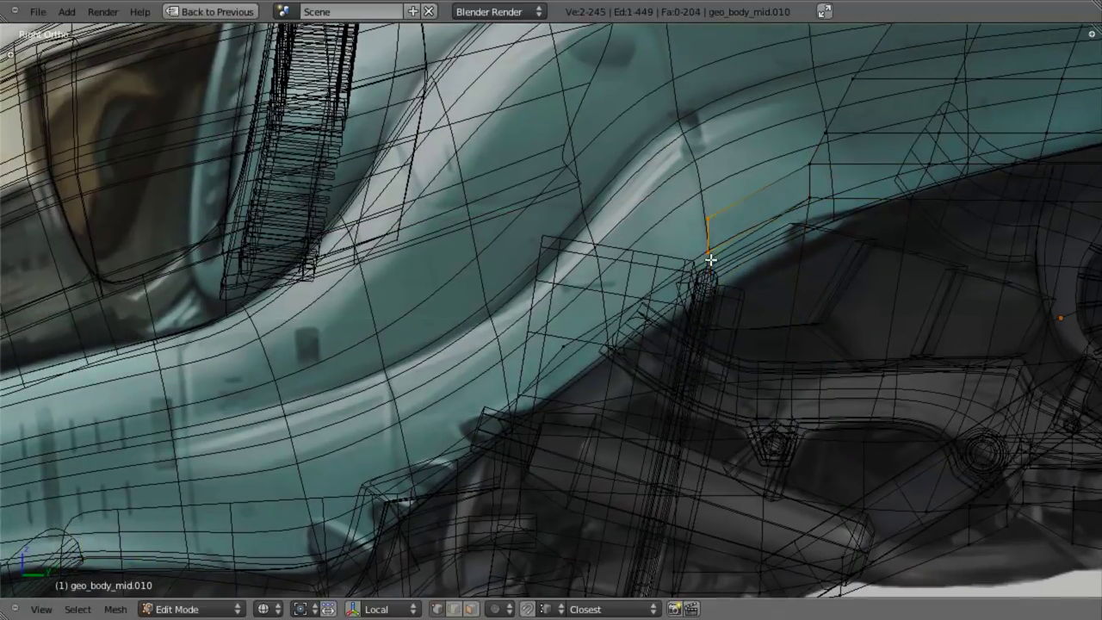
Step: Hide all the other objects and snap the extruded edge's lower end onto the next front upper outline vertex of the mid-body
scroll(634, 356, up, 3)
key(Tab)
key(shift+h)
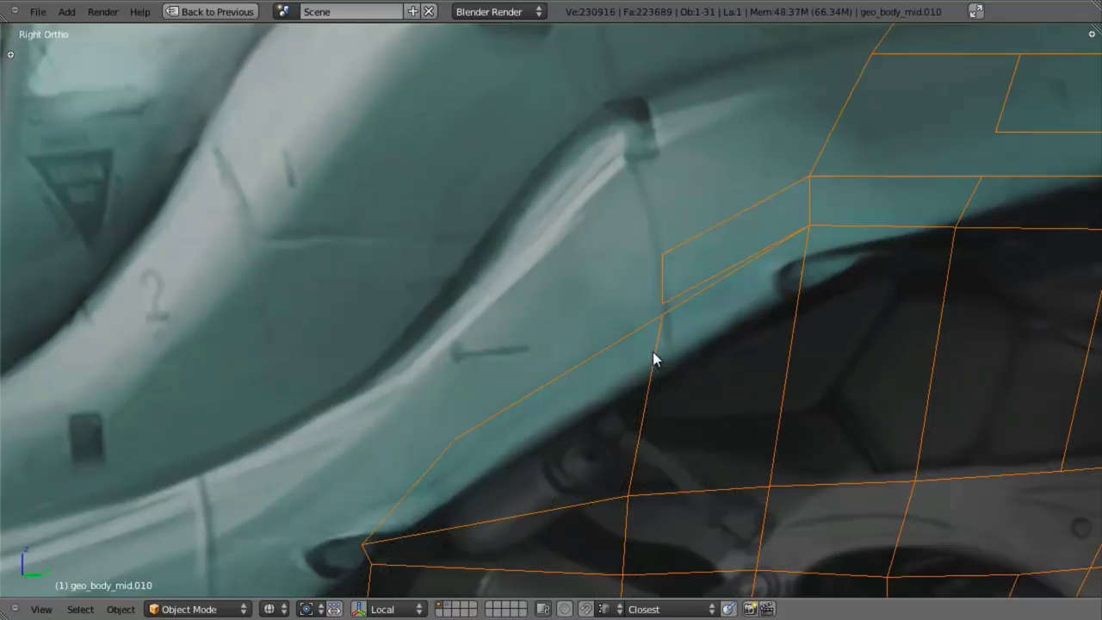
key(Tab)
scroll(654, 350, down, 4)
scroll(619, 326, up, 2)
key(g)
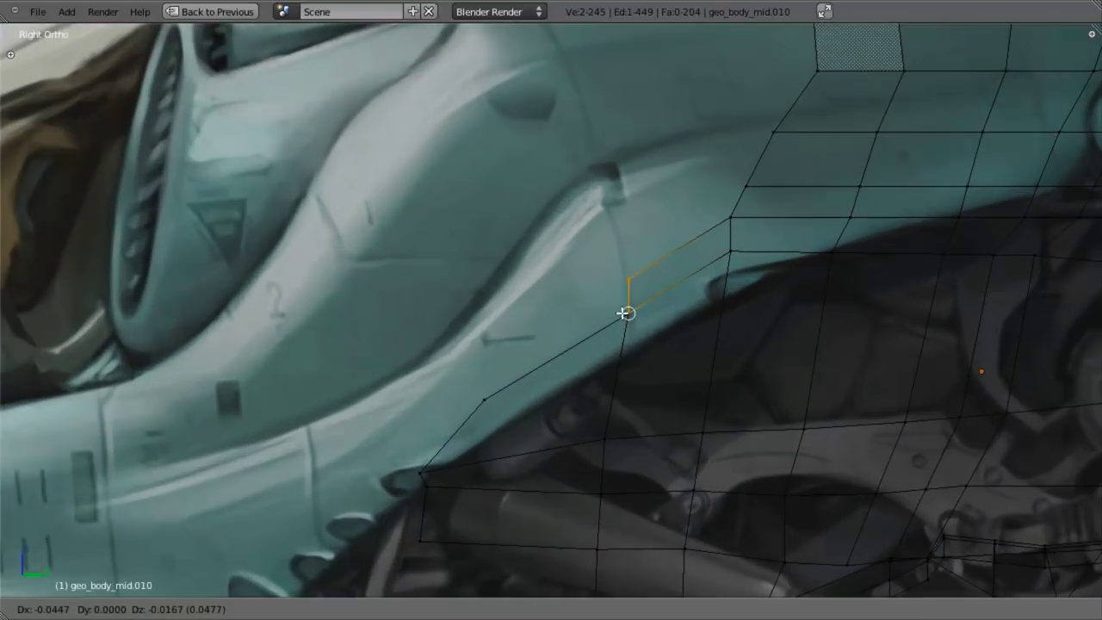
ctrl+click(625, 313)
Step: Extrude the edge forward and down about 0.36 and snap its lower end to the following outline vertex
key(e)
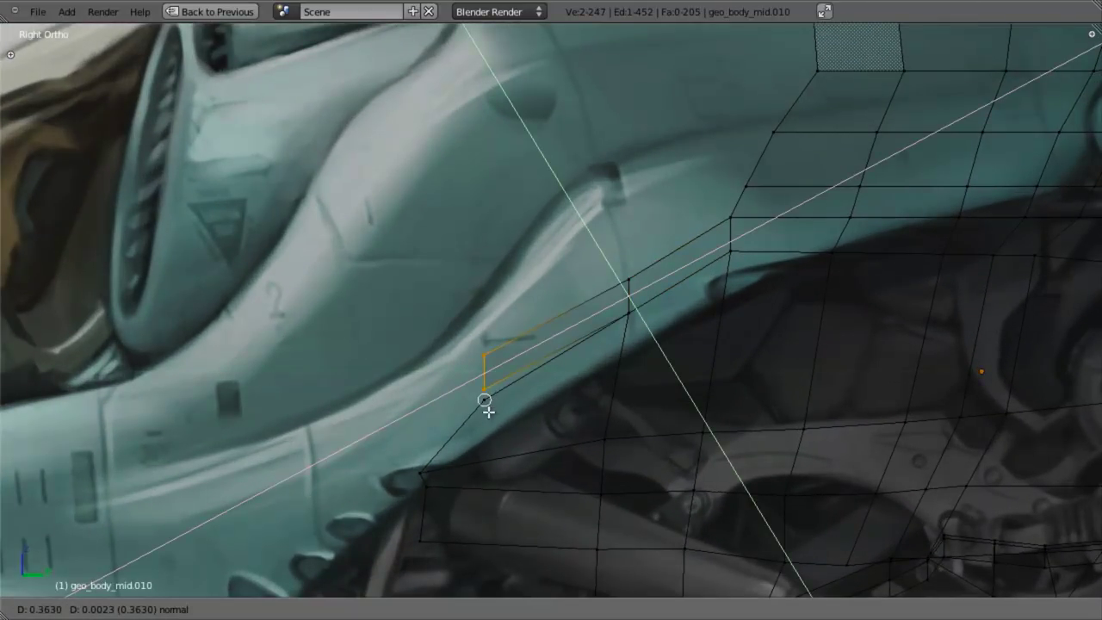
right_click(488, 412)
scroll(481, 406, up, 3)
key(g)
ctrl+click(438, 471)
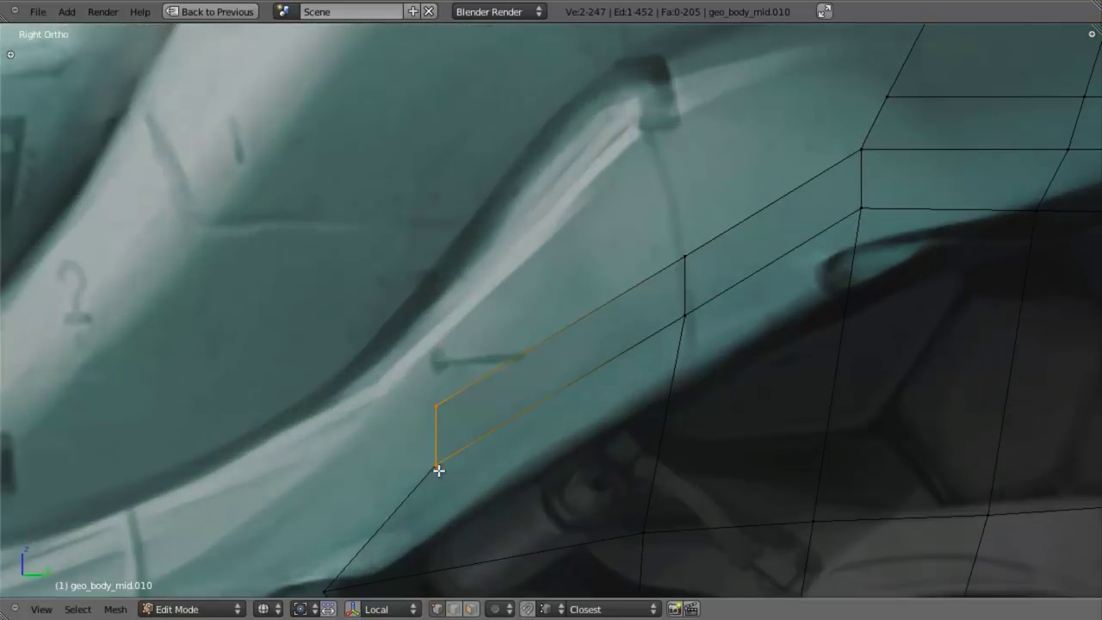
Step: Rotate the new edge square to the strip with its lower end on the outline, and shift the preceding edge's upper vertex to match that tilt
scroll(520, 419, down, 2)
key(r)
click(577, 389)
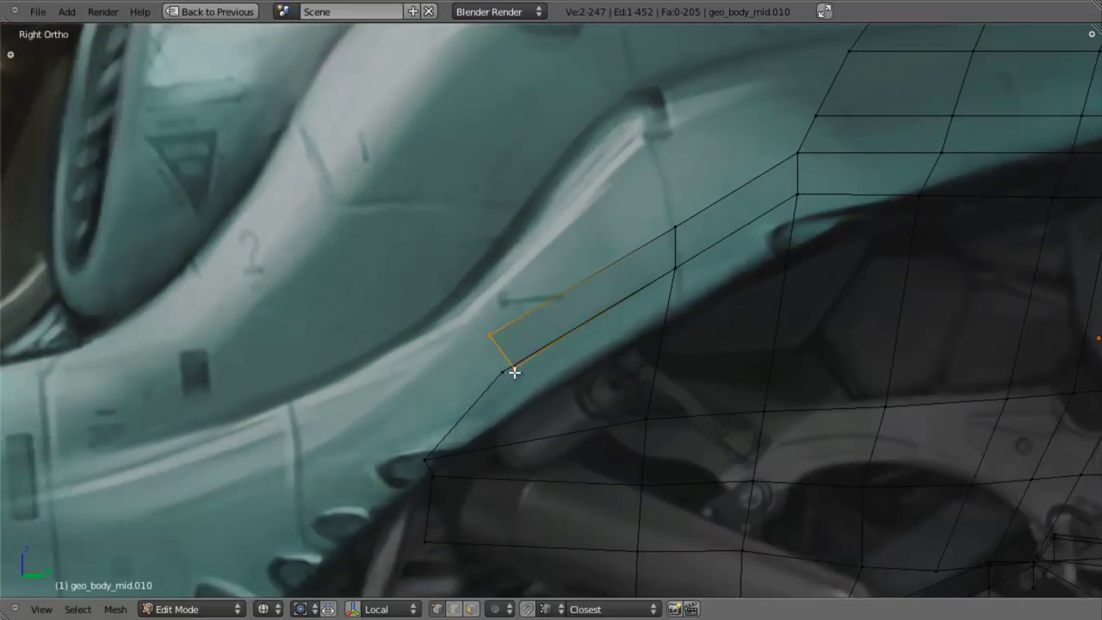
key(g)
ctrl+click(495, 373)
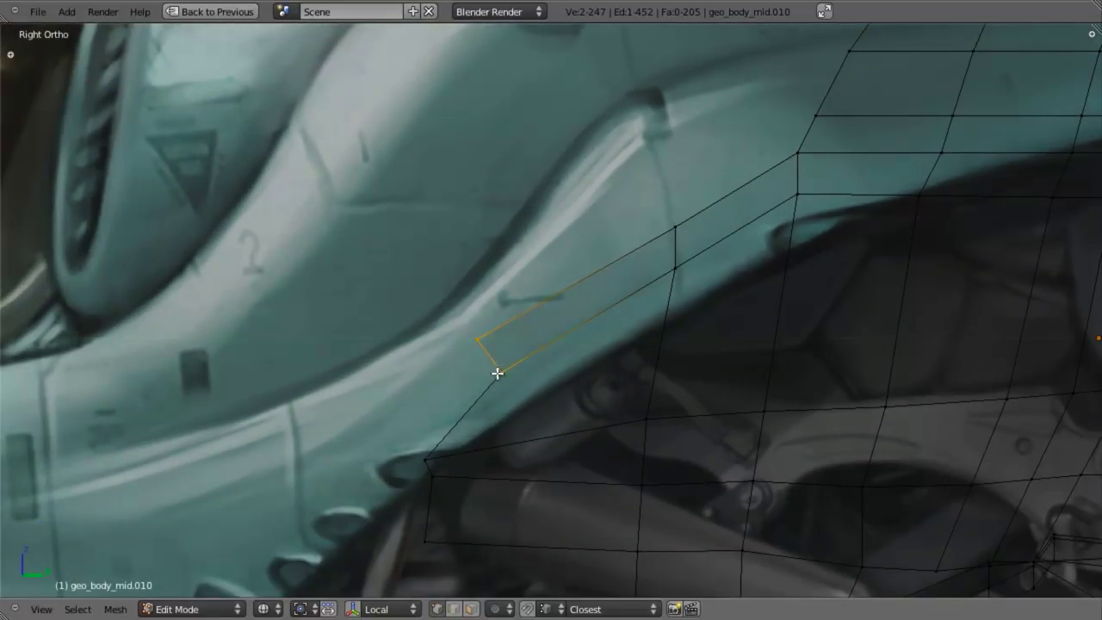
key(g)
click(644, 245)
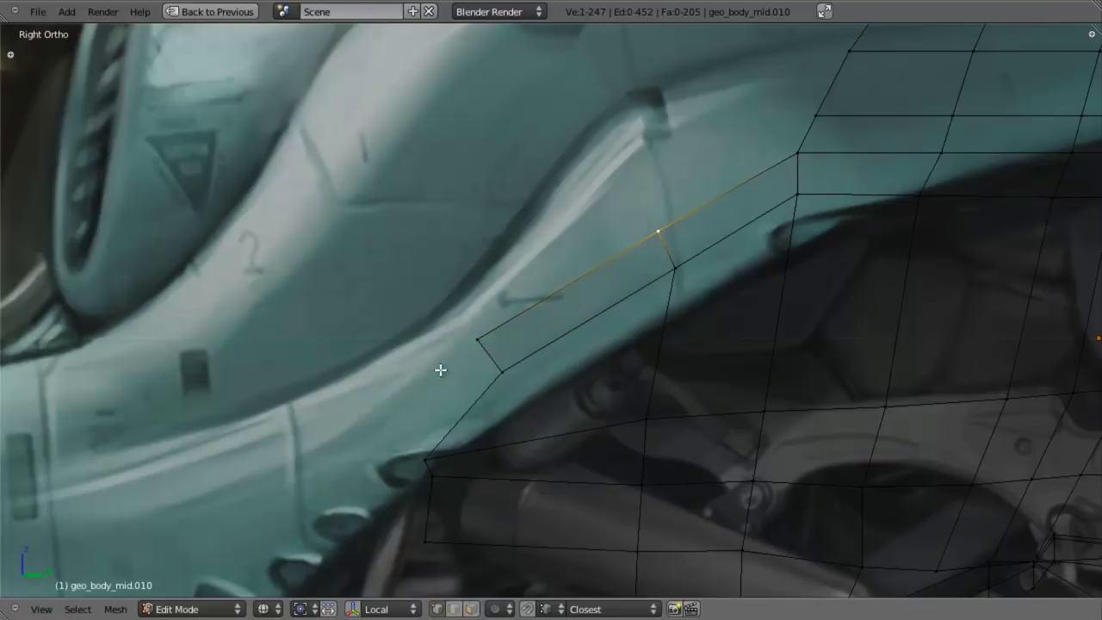
Step: Extrude the strip's end edge forward and down toward the mid-body's front corner
key(e)
right_click(425, 463)
key(g)
right_click(424, 463)
key(g)
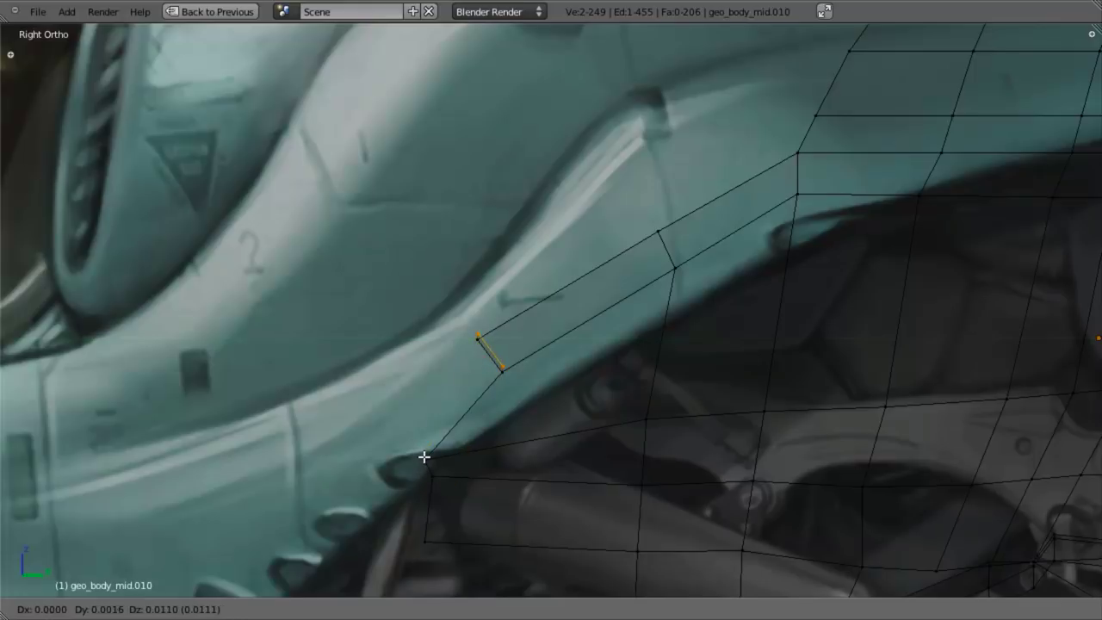
click(403, 466)
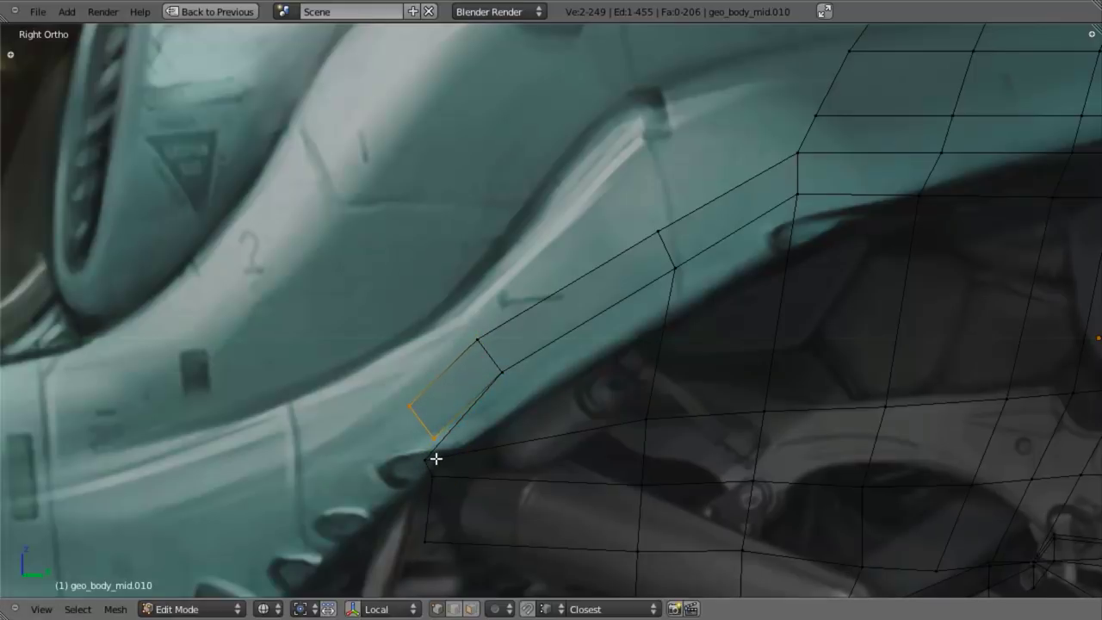
Step: Move the newly extruded end edge down so its lower end meets the mid-body's front corner vertex
key(g)
right_click(409, 459)
shift+middle_drag(472, 458, 565, 352)
scroll(565, 352, up, 4)
key(g)
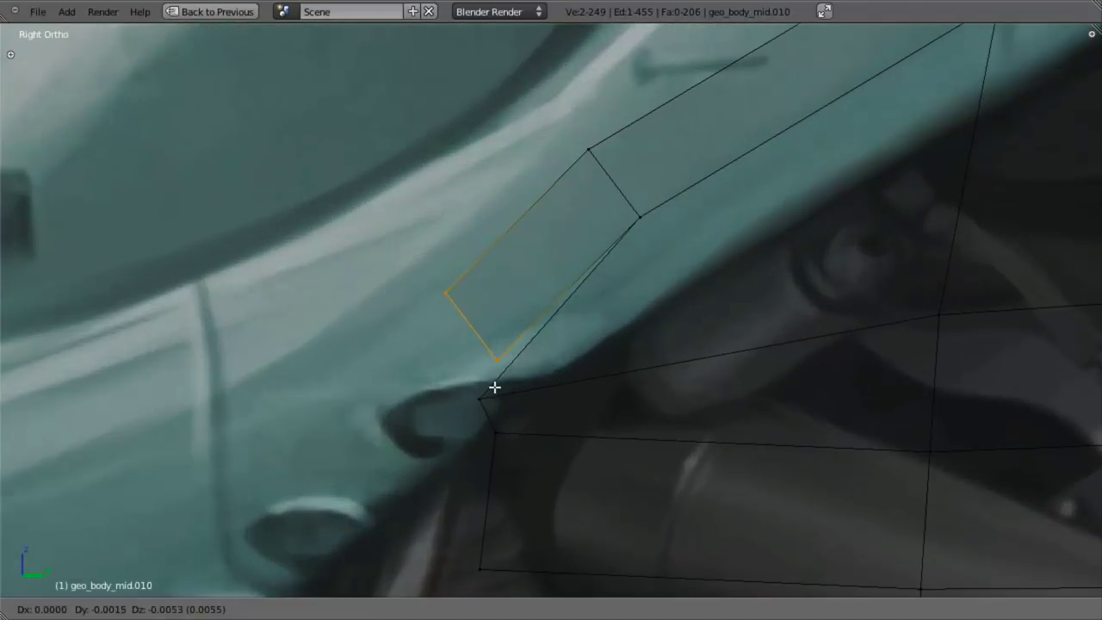
click(480, 421)
Step: Show the mesh shaded in a perspective around its front corner and move the corner vertex along X toward the new strip
middle_drag(497, 417, 459, 310)
mouse_move(451, 376)
middle_down()
mouse_move(531, 256)
mouse_move(546, 322)
mouse_move(615, 390)
mouse_move(675, 399)
mouse_move(705, 373)
middle_up()
key(z)
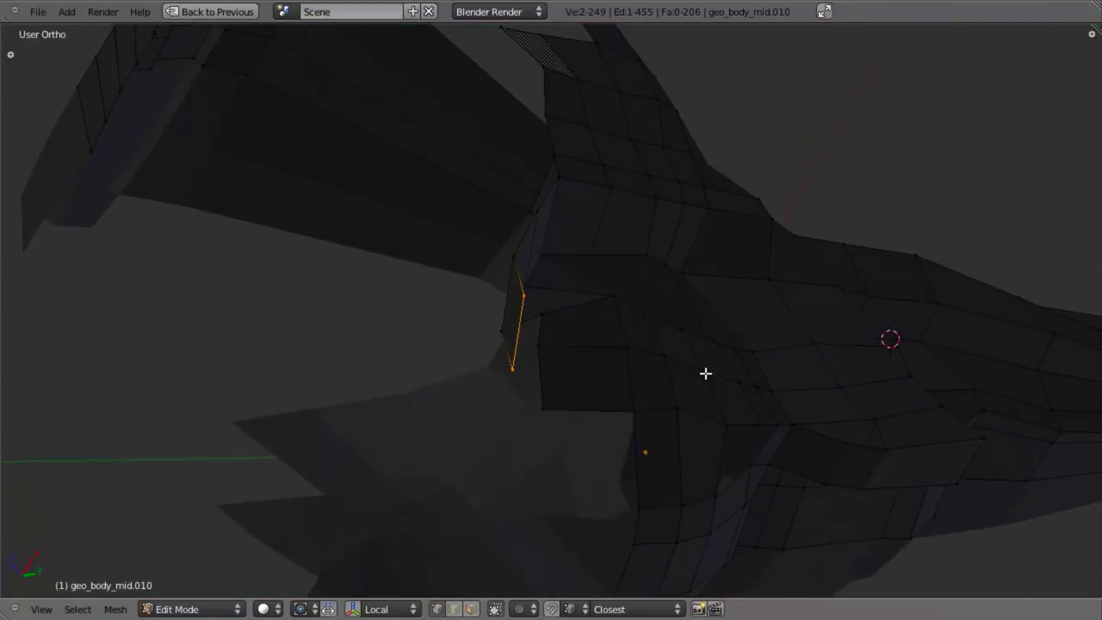
right_click(534, 319)
key(g)
right_click(607, 302)
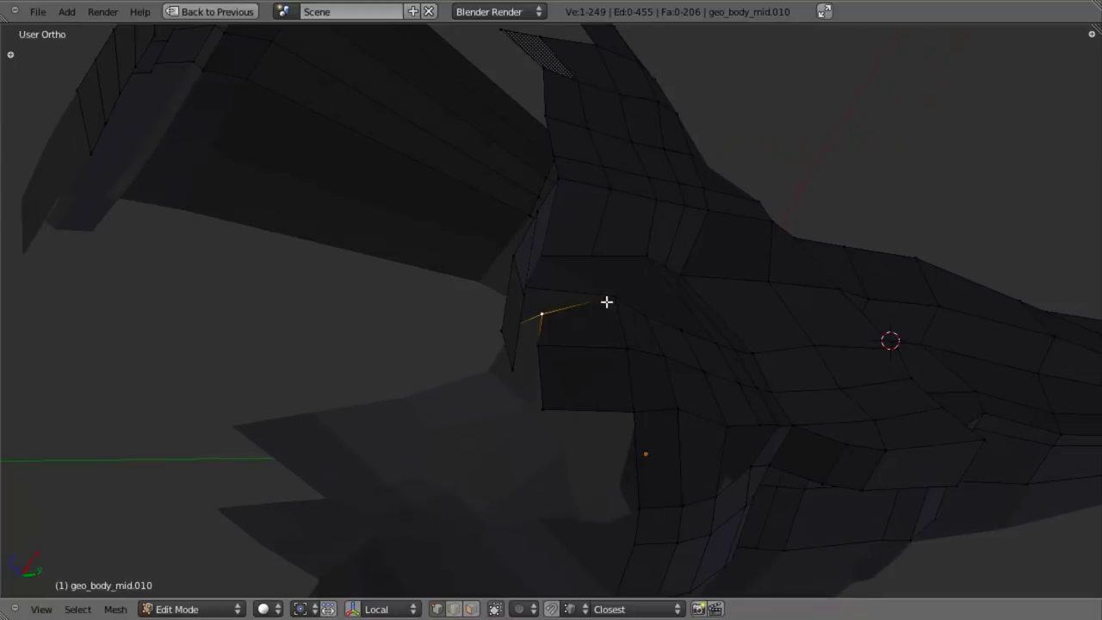
key(g)
key(x)
click(525, 287)
Step: Align the front corner vertex and its inner neighbour to the same X position by scaling them to 0 along X
middle_drag(577, 305, 528, 345)
key(s)
key(z)
right_click(528, 345)
key(s)
key(x)
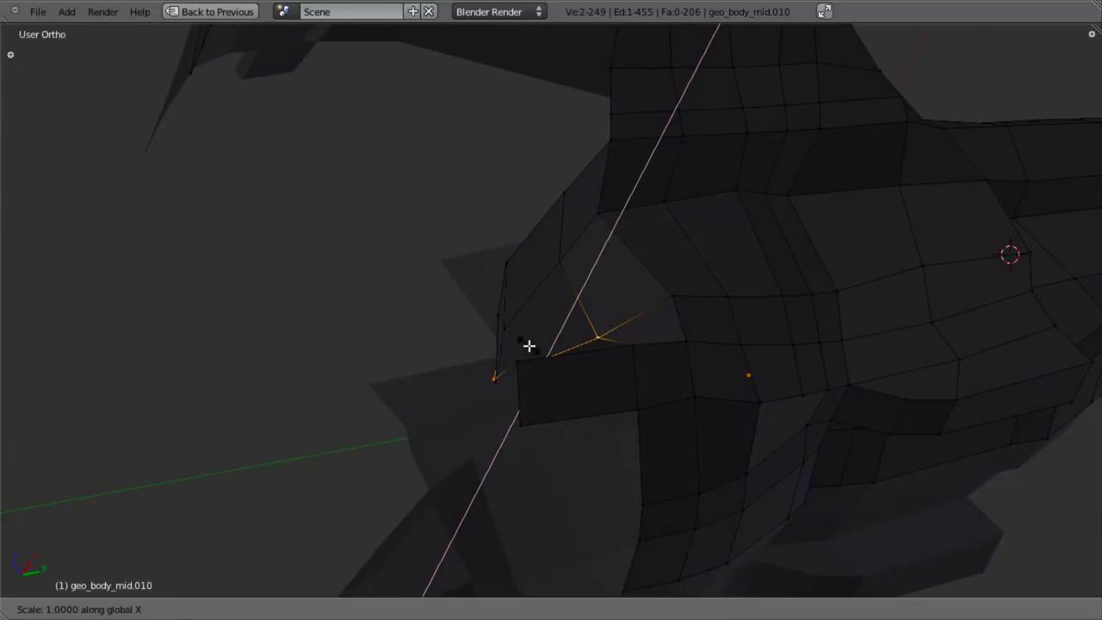
key(0)
key(Return)
scroll(528, 345, up, 4)
middle_drag(528, 345, 573, 260)
key(z)
key(g)
key(x)
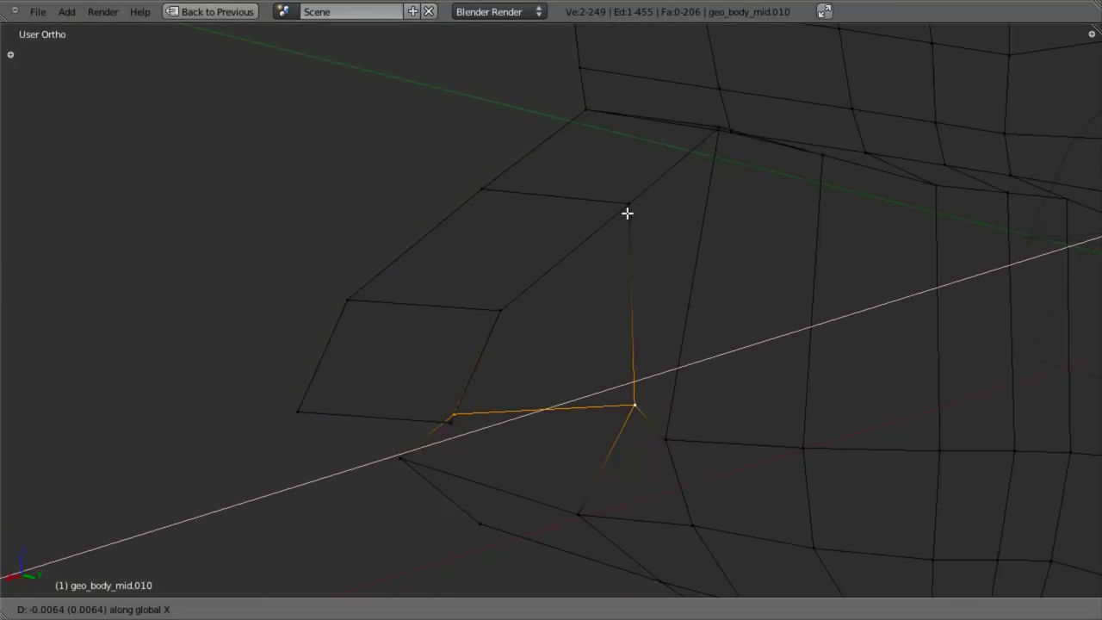
key(Escape)
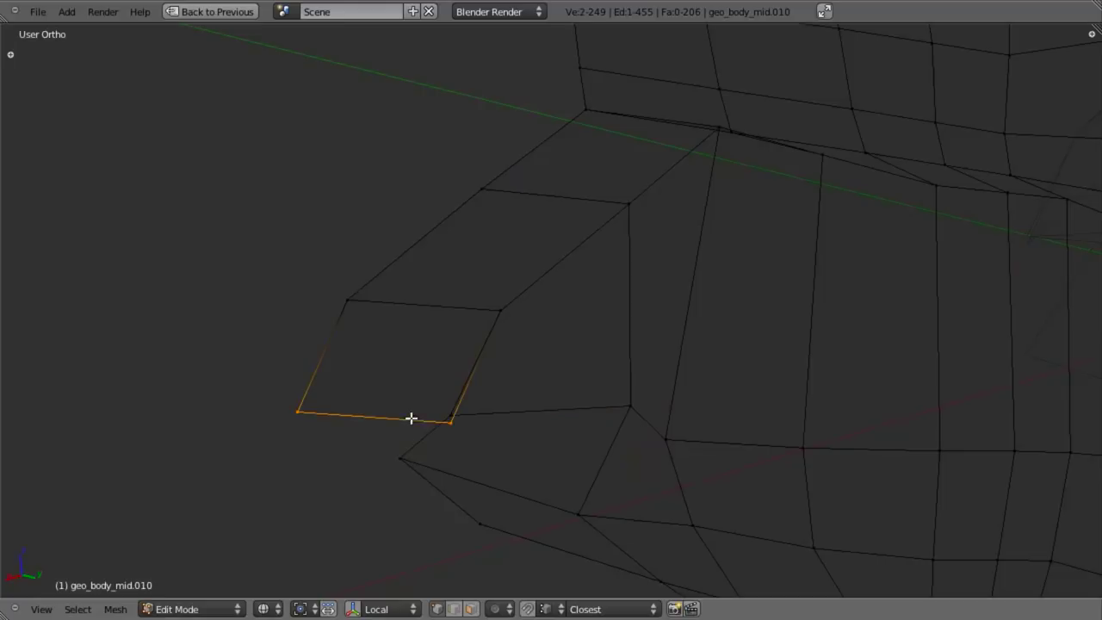
key(g)
key(Escape)
Step: Select the three outer border vertices of the extruded strip and flatten them by scaling to 0 along X
mouse_move(477, 393)
middle_down()
mouse_move(406, 281)
mouse_move(401, 296)
middle_up()
key(z)
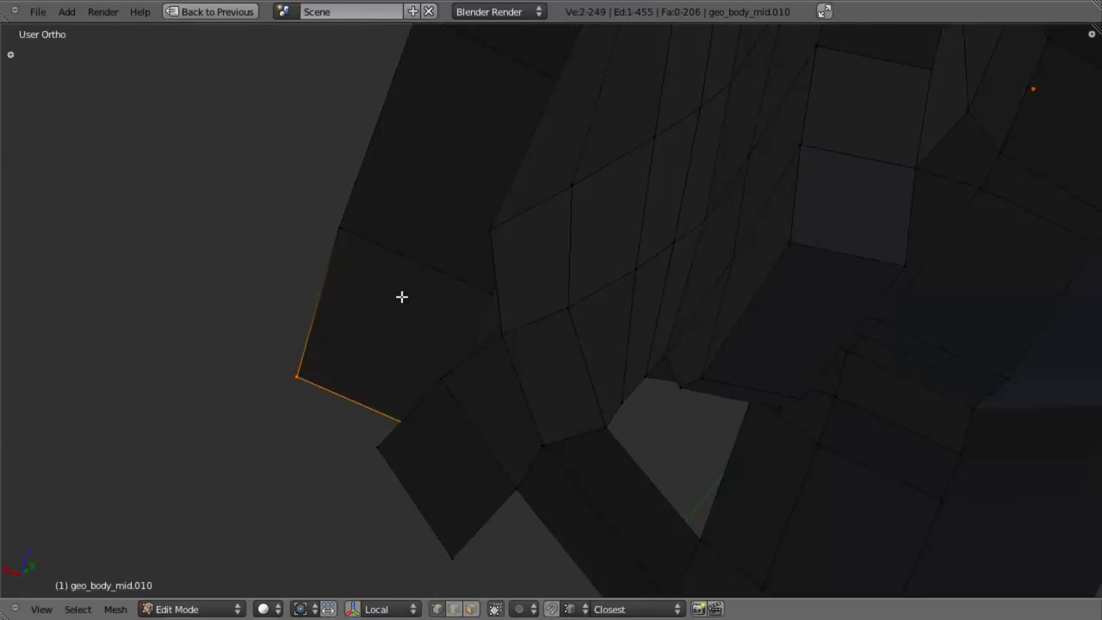
scroll(401, 296, down, 6)
scroll(555, 169, down, 5)
key(z)
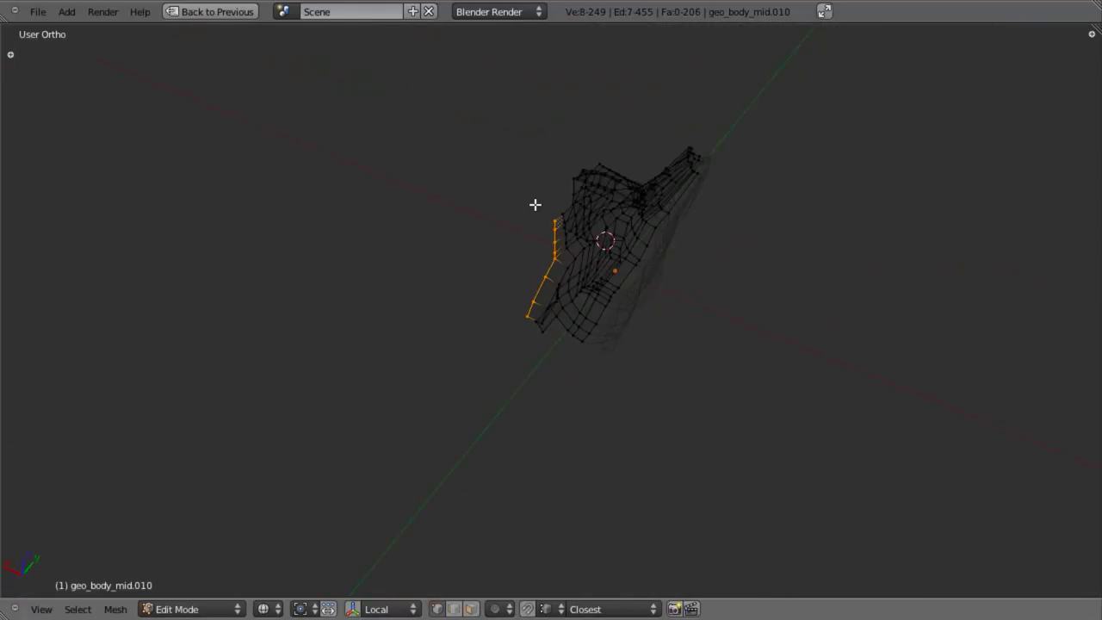
middle_drag(534, 267, 586, 165)
key(z)
key(s)
key(x)
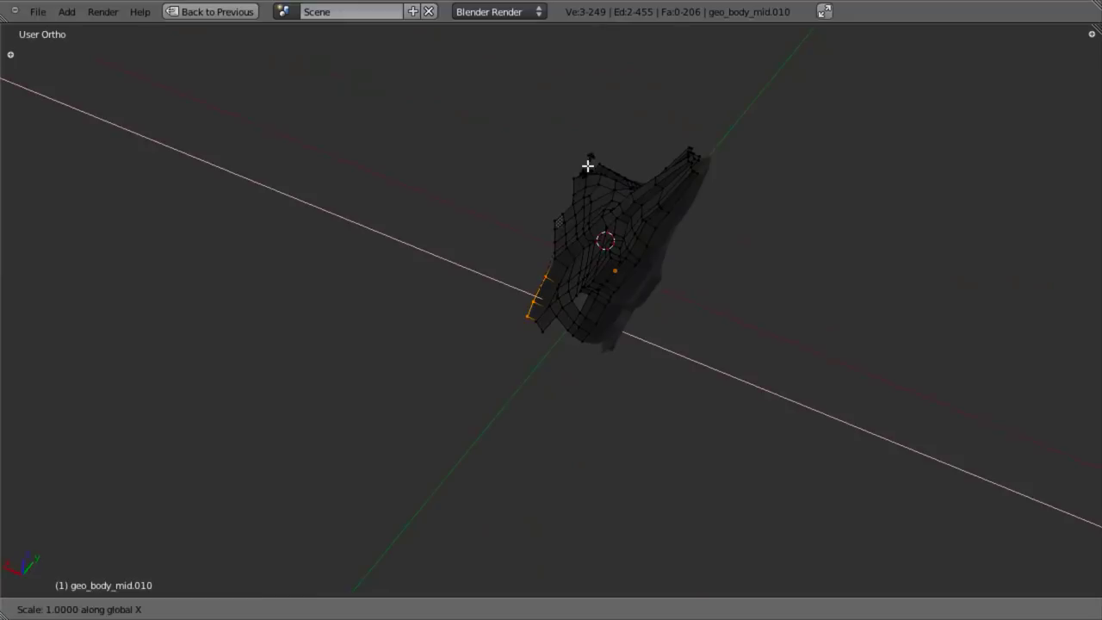
key(0)
key(Return)
scroll(590, 176, up, 9)
middle_drag(581, 199, 597, 253)
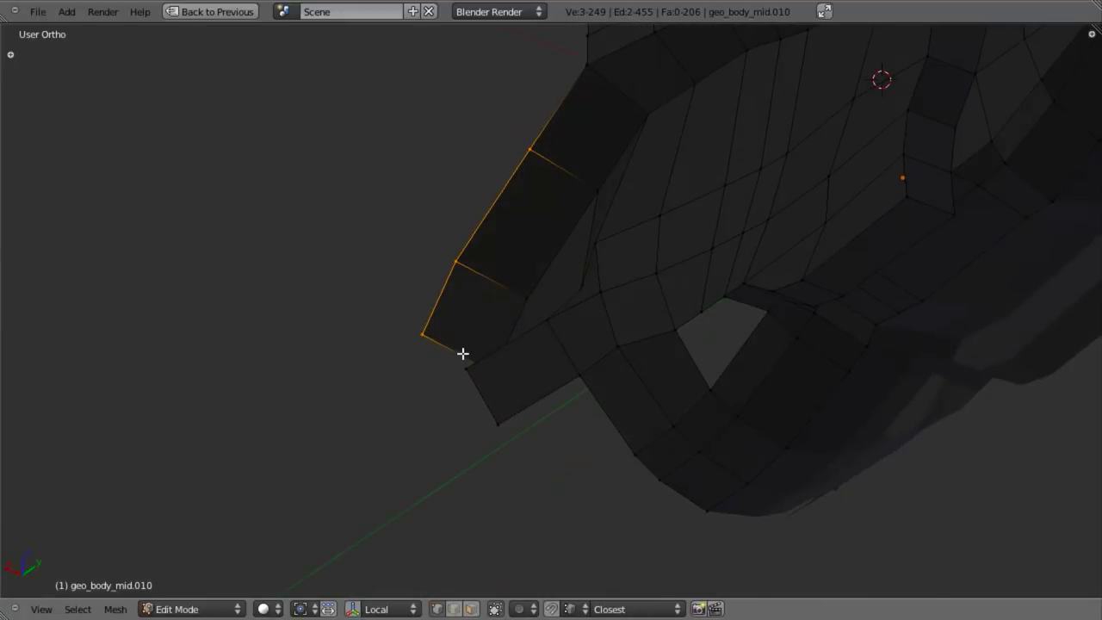
Step: Add the adjoining vertices to the selected outer border edges of the flap and shift the selection along X
shift+right_click(556, 316)
middle_drag(553, 311, 636, 275)
key(g)
key(x)
click(577, 311)
scroll(639, 234, down, 6)
scroll(636, 274, up, 2)
scroll(636, 274, up, 4)
key(a)
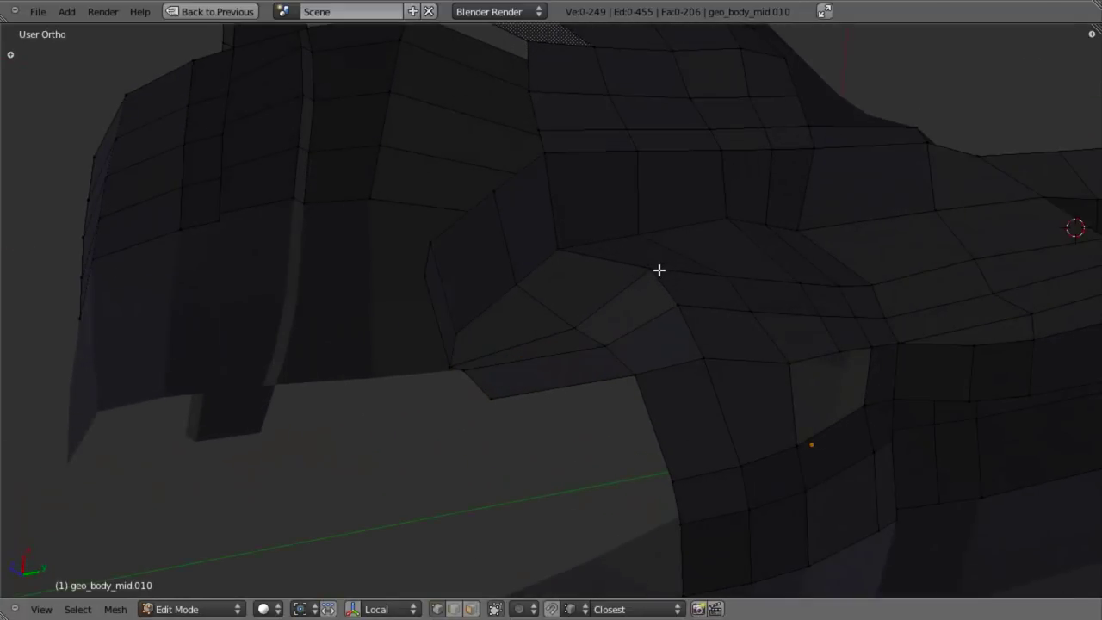
Step: Move the edge at the surface's raised corner about 0.03 along global X and a nearby vertex about 0.039 along it
right_click(659, 269)
key(g)
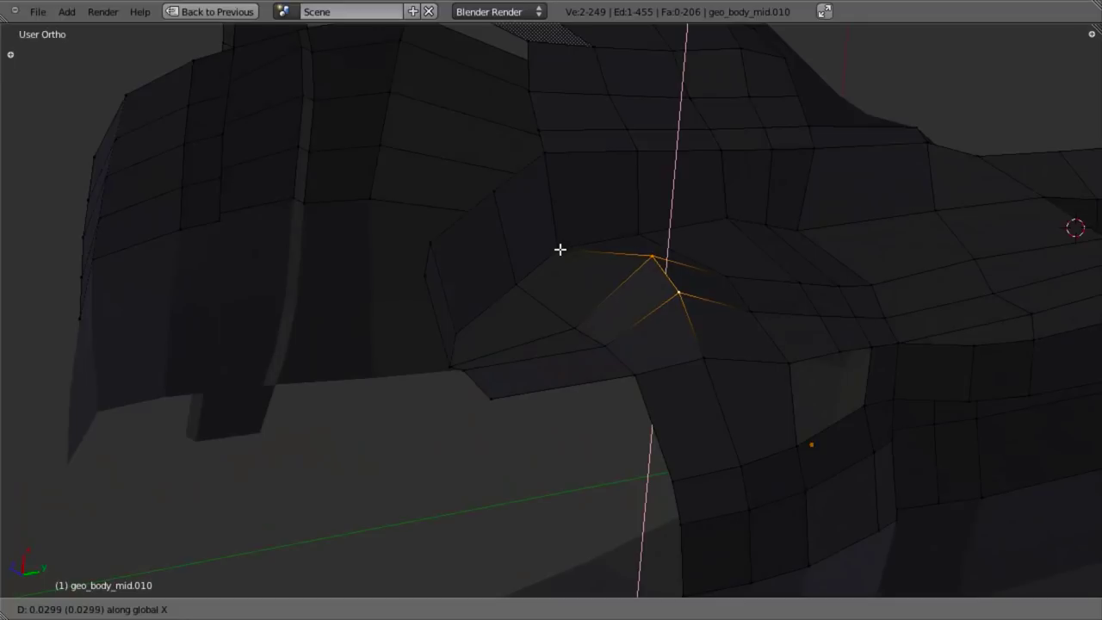
click(558, 248)
middle_drag(727, 275, 668, 366)
key(g)
key(x)
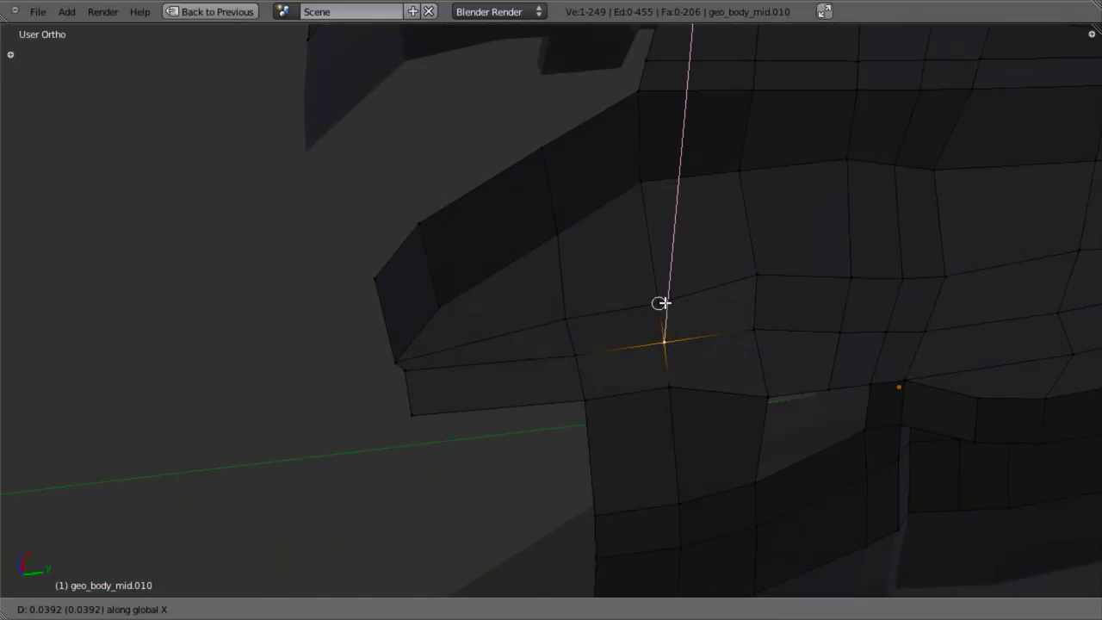
click(663, 302)
Step: Rotate the two-vertex crease edge by about 0.7 degrees and move the neighbouring short edge along X
mouse_move(699, 323)
middle_down()
mouse_move(792, 273)
mouse_move(790, 342)
mouse_move(697, 331)
middle_up()
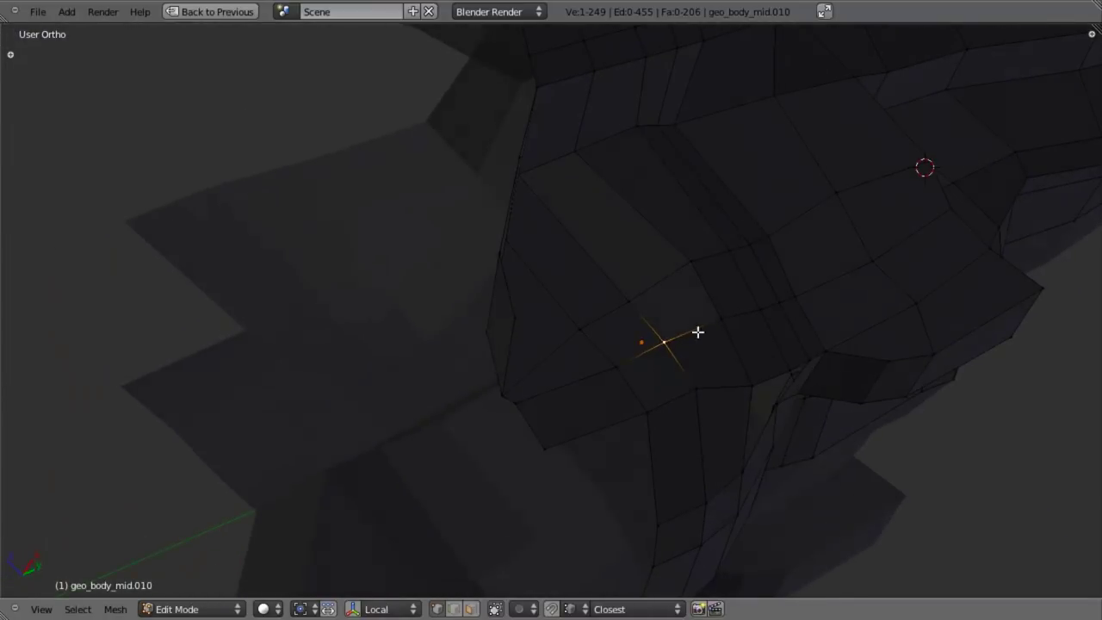
middle_drag(919, 371, 699, 236)
key(g)
key(x)
key(Escape)
key(r)
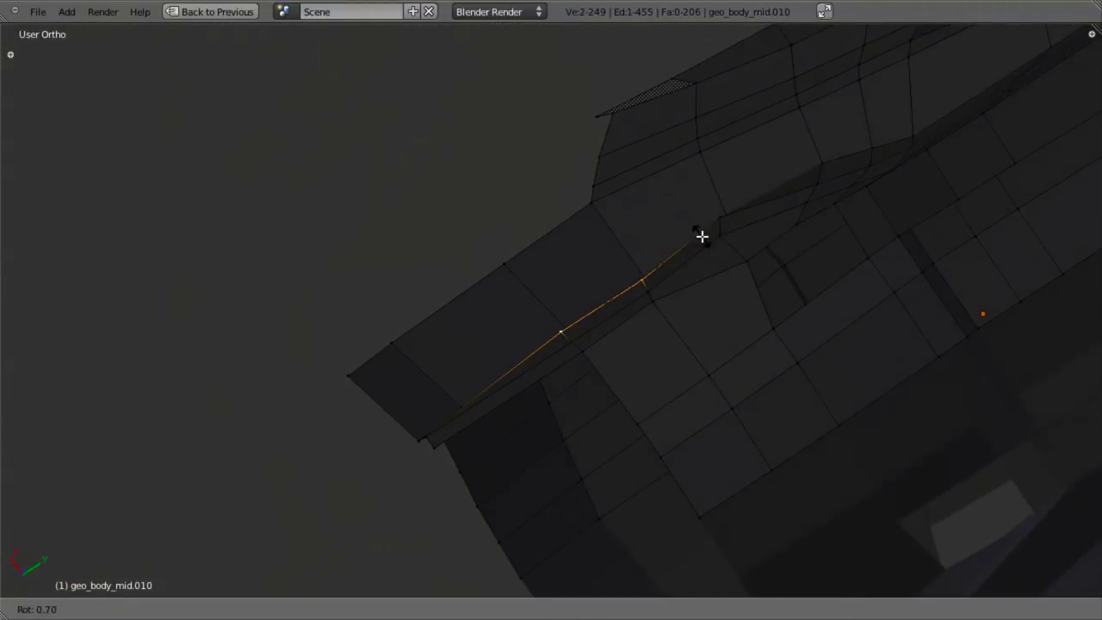
click(702, 236)
key(g)
key(x)
click(734, 242)
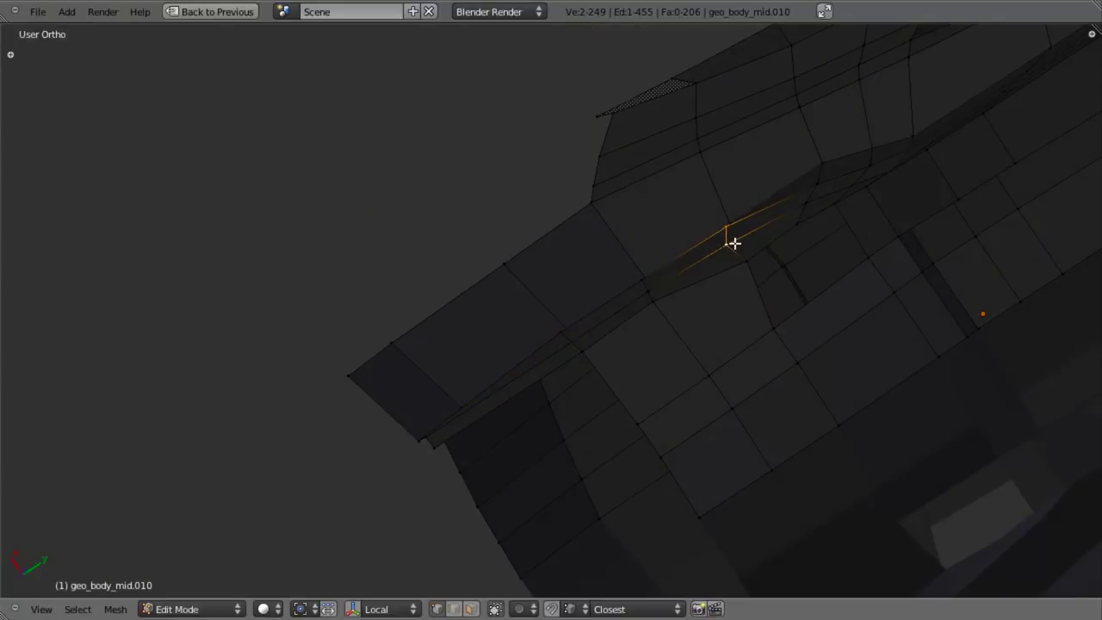
Step: Cut an edge loop across the face strip below the open gap and adjust its placement along Z
middle_drag(719, 278, 757, 322)
scroll(757, 322, down, 4)
scroll(757, 321, up, 6)
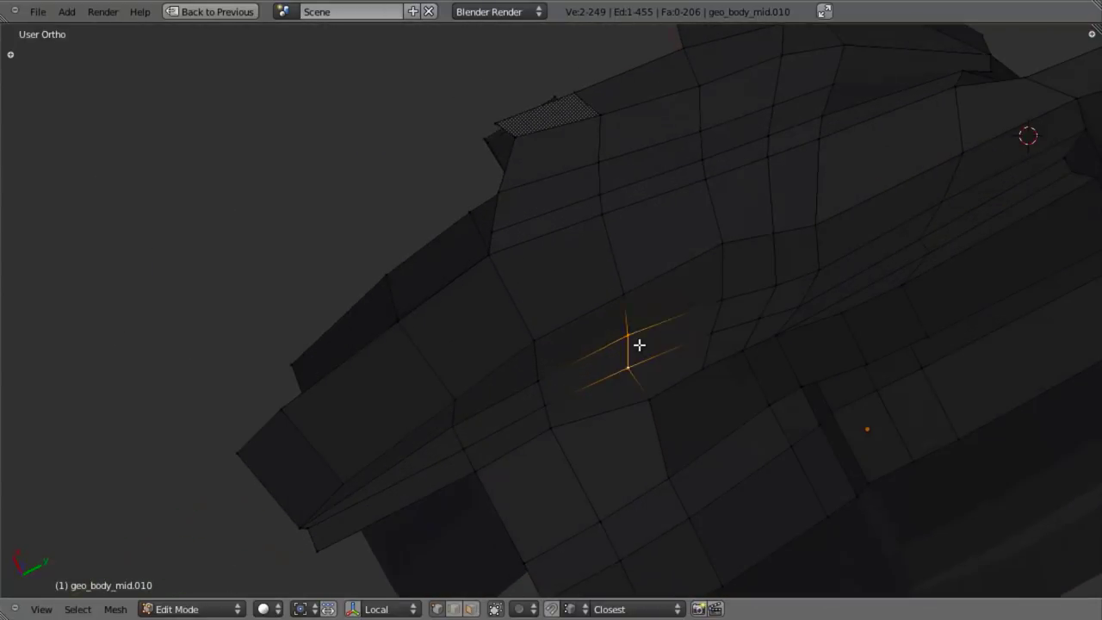
key(a)
scroll(753, 445, up, 2)
key(ctrl+r)
click(762, 503)
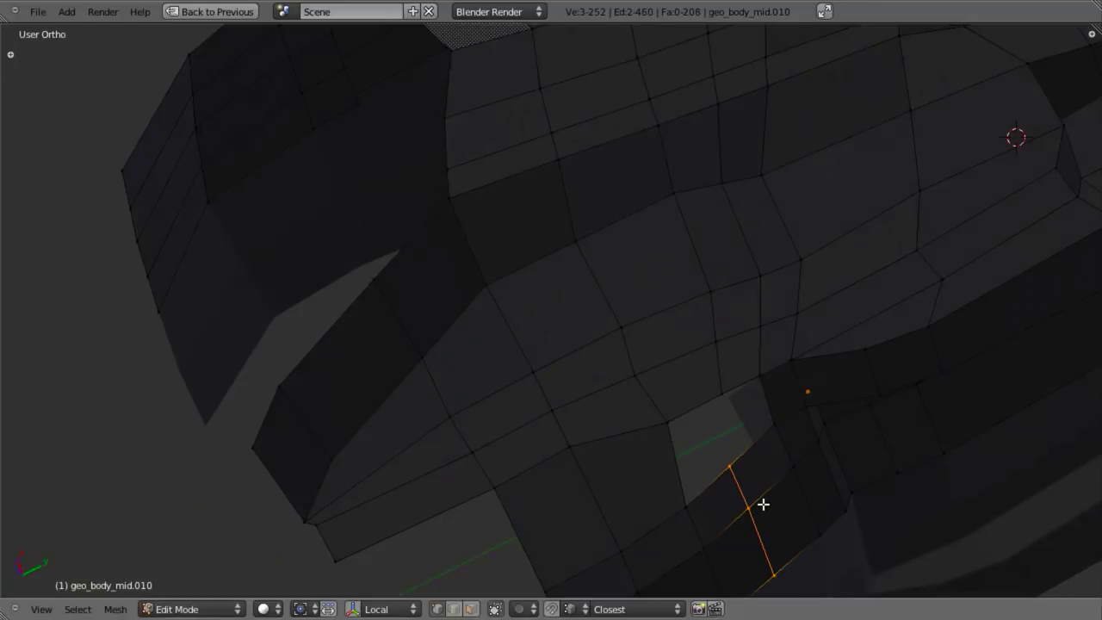
key(g)
key(z)
click(765, 507)
key(a)
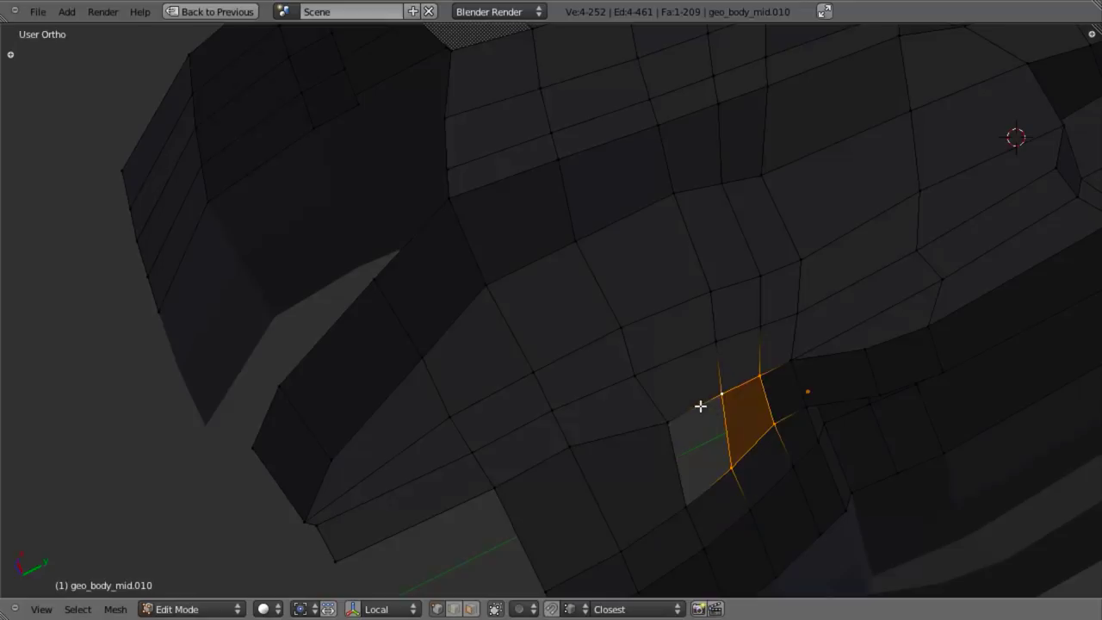
Step: Fill the remaining opening beside the new face and adjust the mesh along Z
alt+right_click(699, 405)
key(f)
key(a)
scroll(694, 416, down, 4)
middle_drag(642, 322, 668, 317)
key(g)
key(z)
click(586, 248)
key(a)
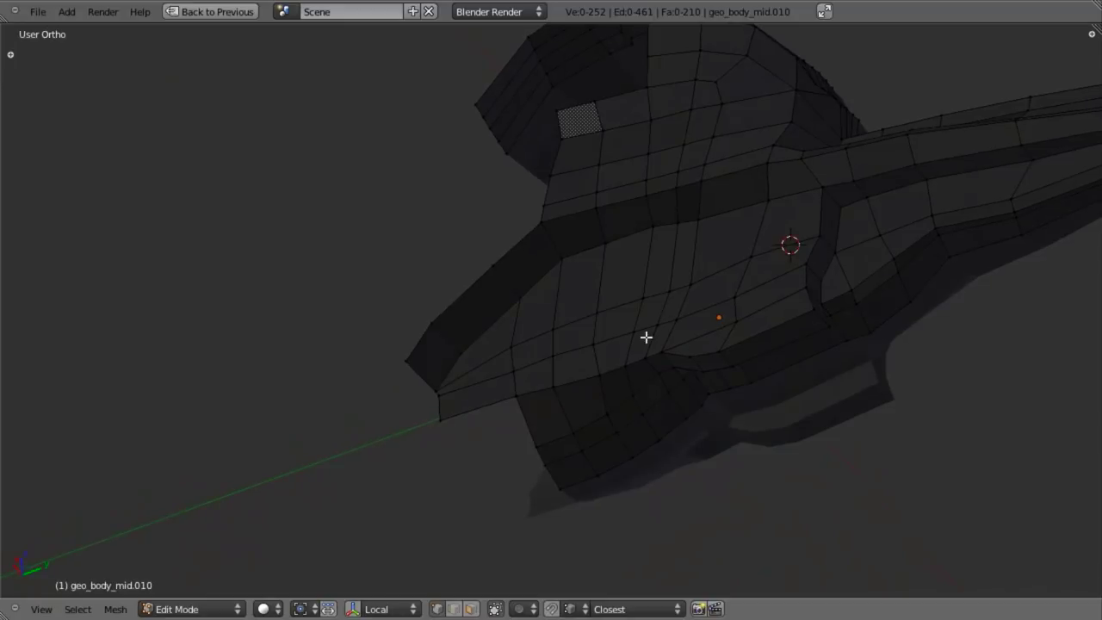
Step: Leave mesh editing, bring all the other parts of the model back into view and deselect everything
key(Tab)
key(KP_Divide)
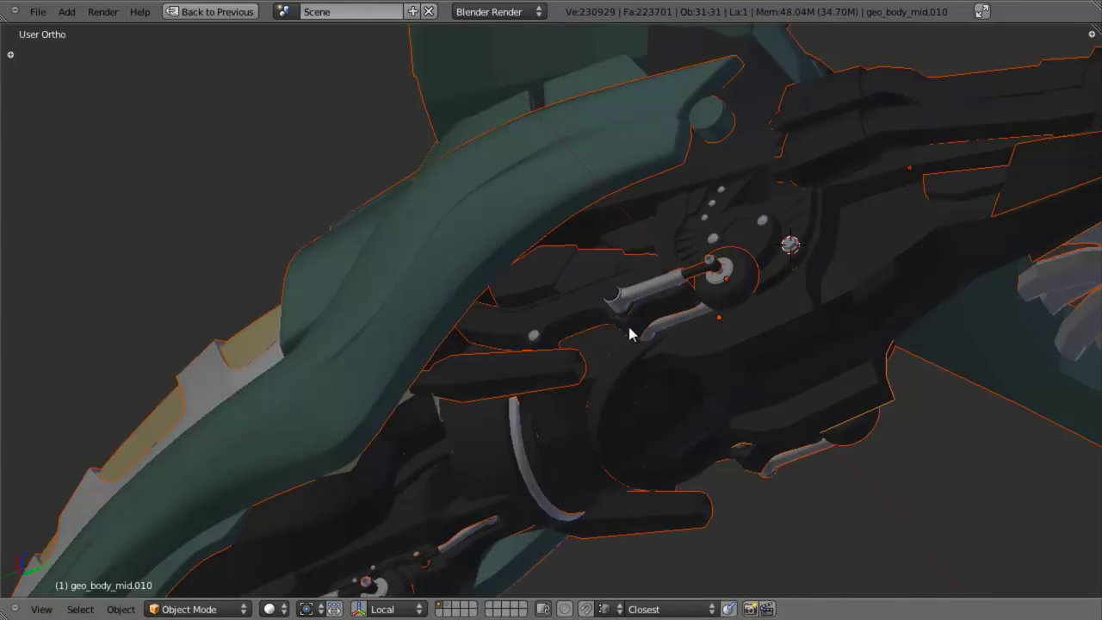
middle_drag(606, 338, 432, 339)
key(a)
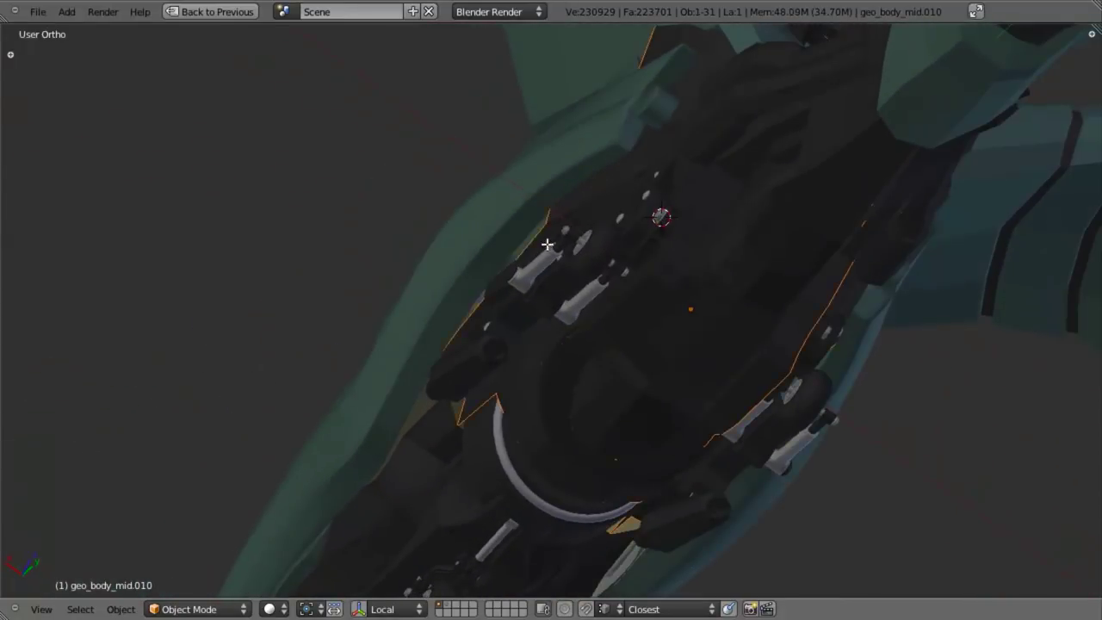
Step: Select the outer border edge loop of geo_body_mid.010 and move it about 0.055 along global X
key(Tab)
key(a)
alt+right_click(546, 231)
key(z)
key(z)
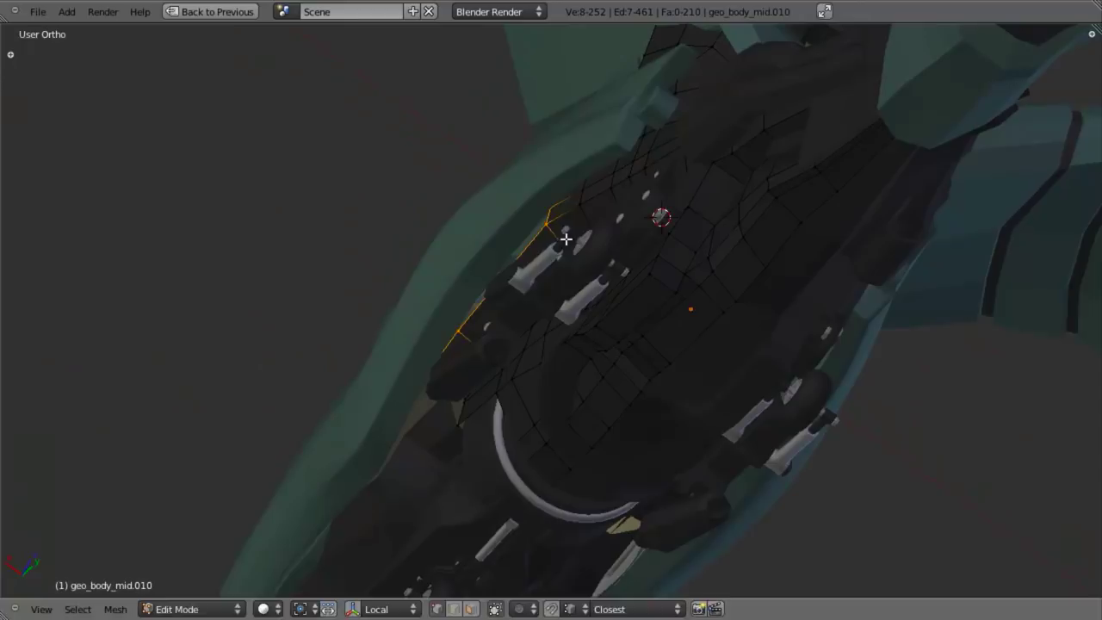
key(g)
key(x)
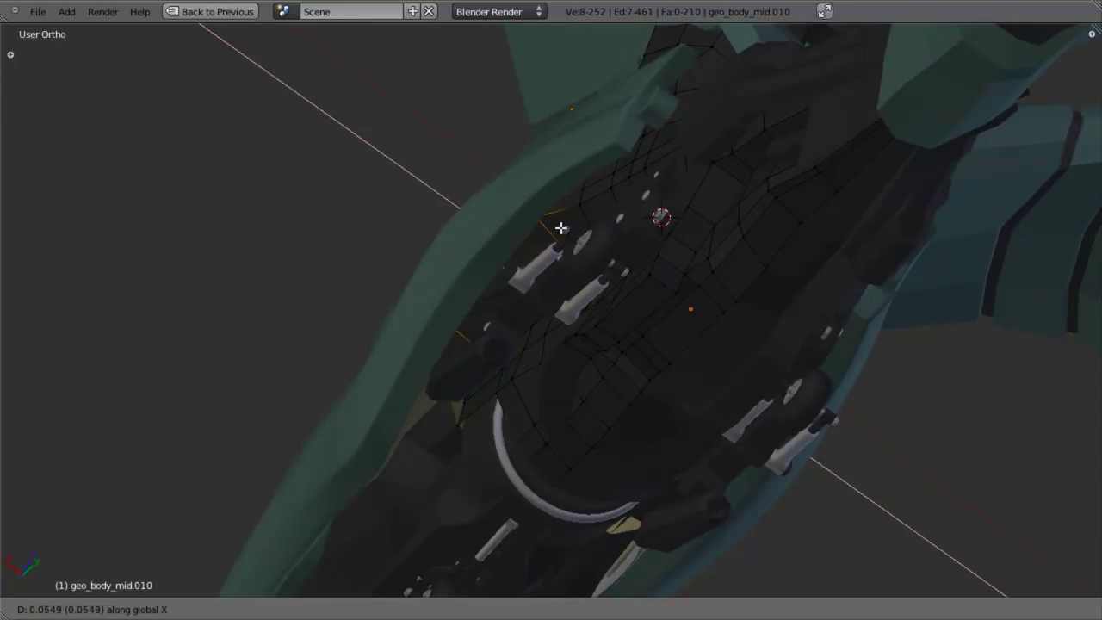
click(562, 228)
Step: Reposition the front border edge of the mesh against the reference image in the right-side wireframe view
shift+middle_drag(598, 196, 697, 77)
scroll(619, 155, up, 3)
key(z)
middle_drag(551, 221, 535, 254)
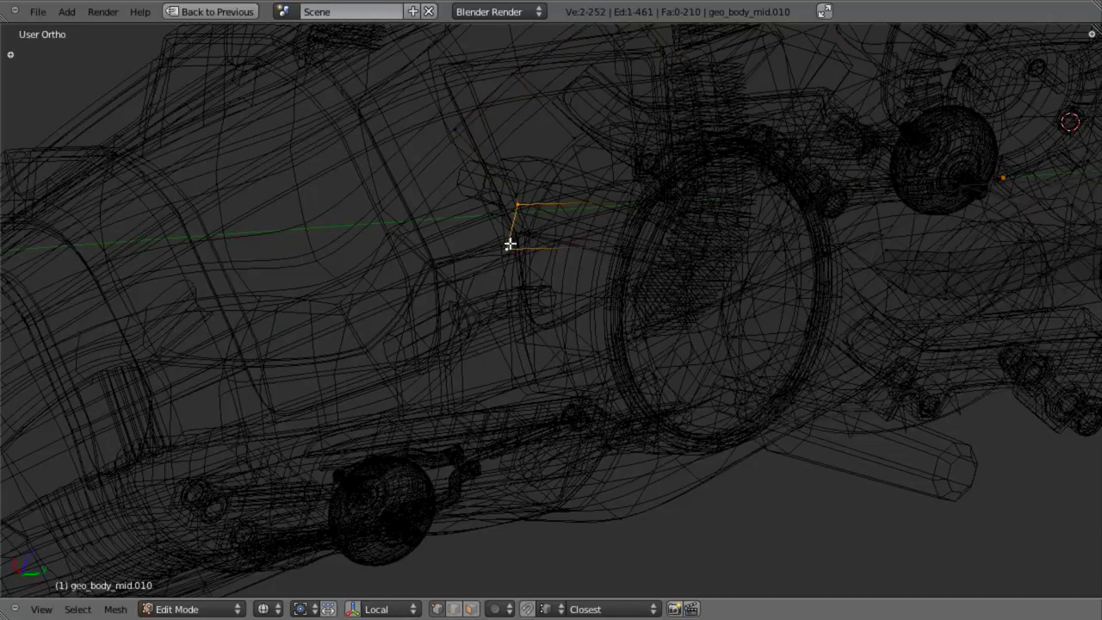
key(KP_3)
scroll(512, 395, up, 3)
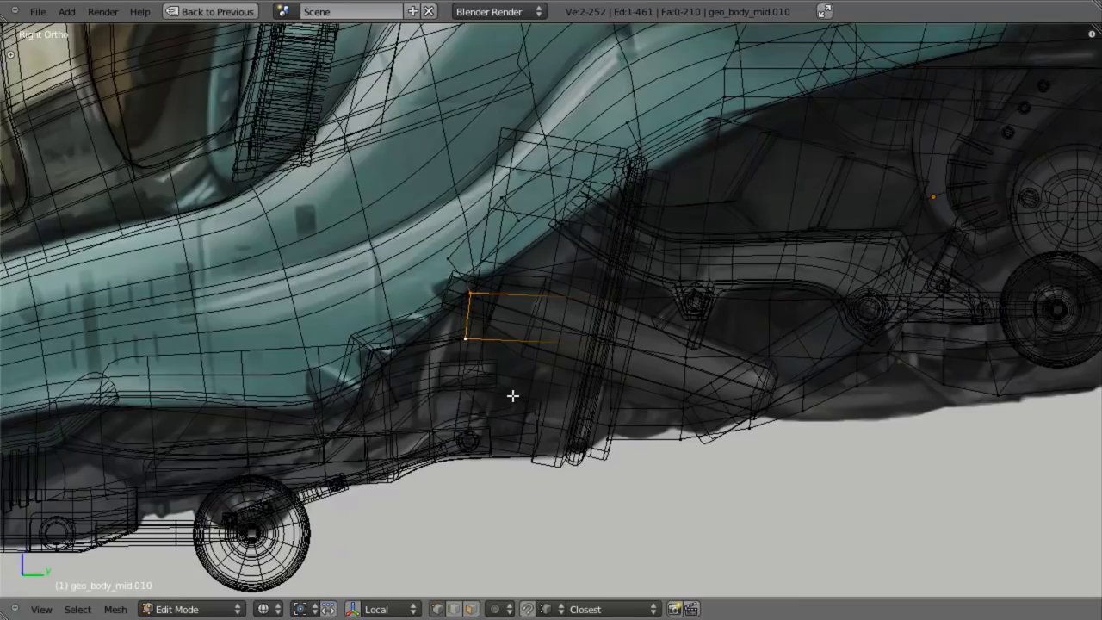
key(g)
right_click(485, 401)
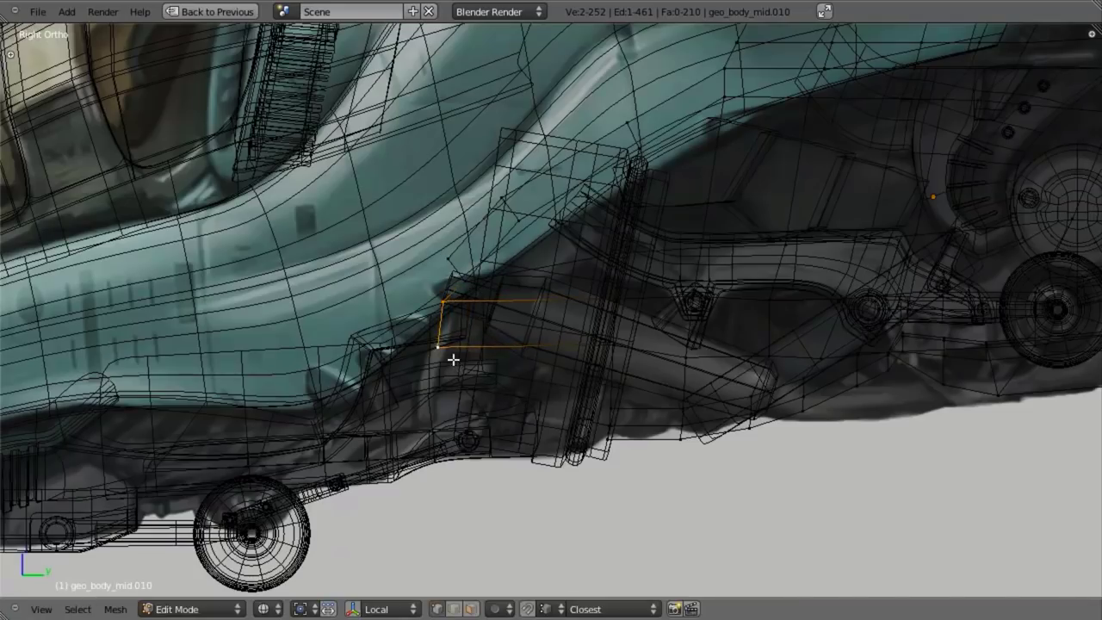
right_click(449, 357)
key(g)
click(408, 353)
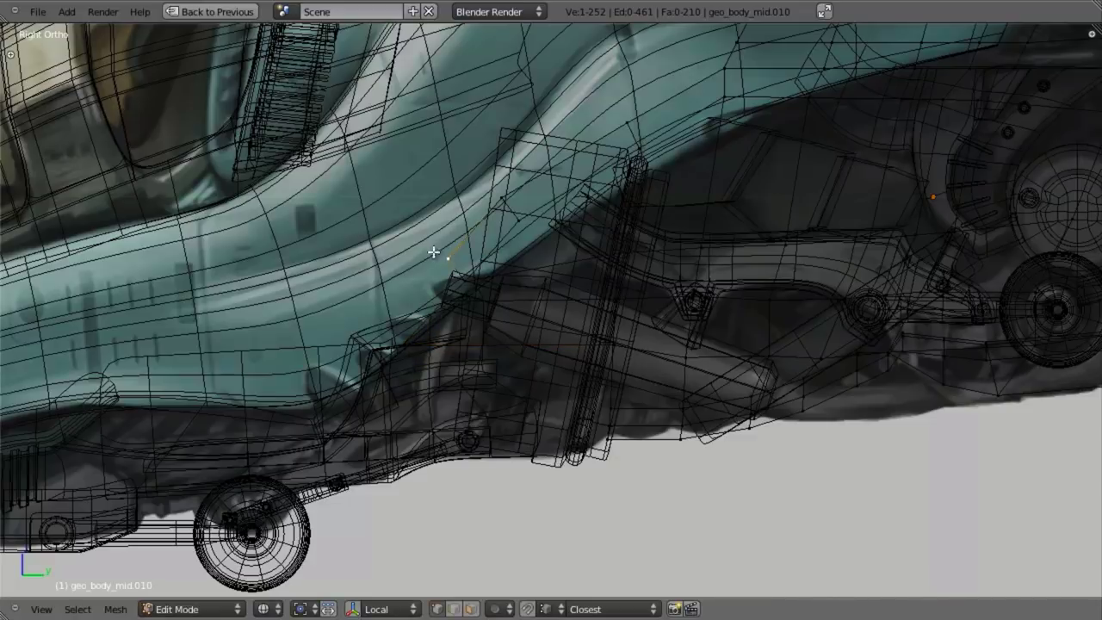
Step: Try to extrude the border vertices near the front tip down toward the lower border
key(e)
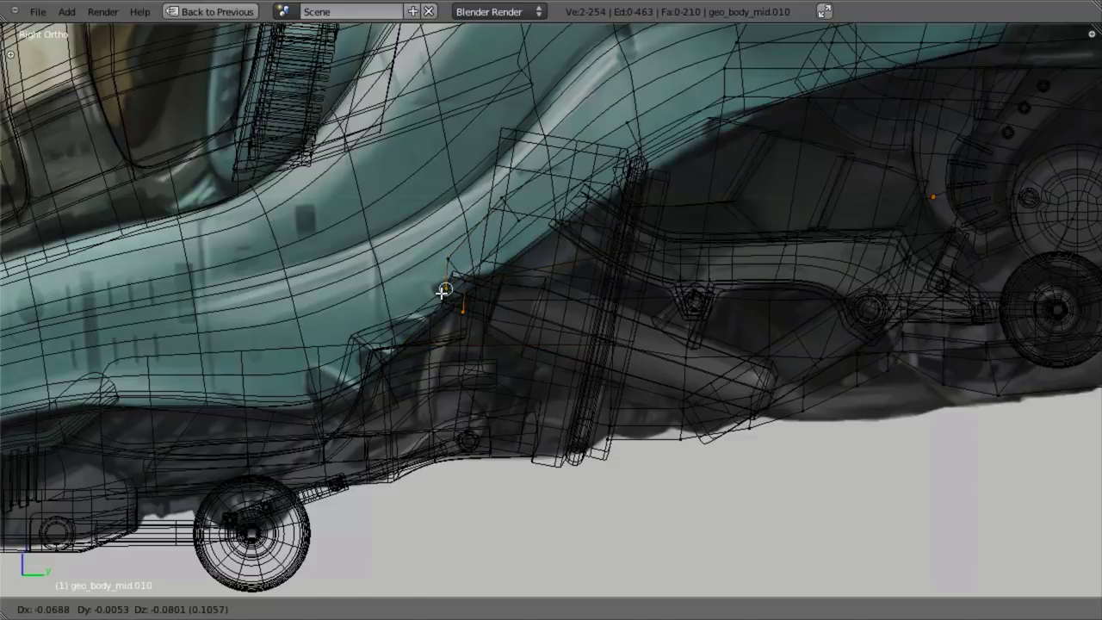
click(441, 293)
scroll(442, 307, up, 4)
shift+middle_drag(508, 299, 702, 369)
scroll(602, 353, up, 3)
key(ctrl+z)
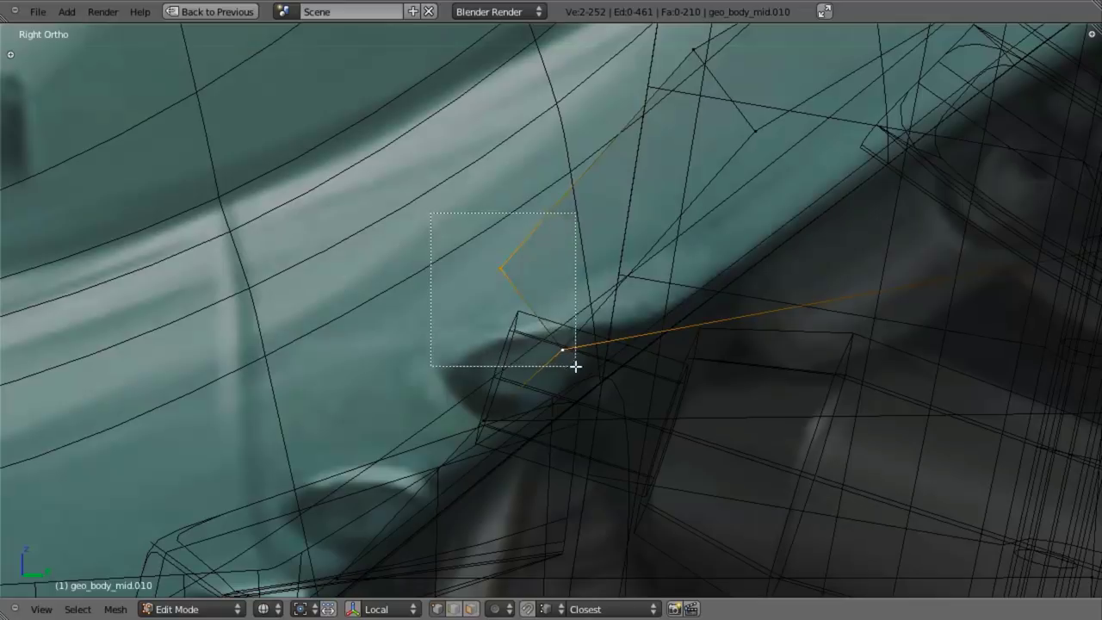
Step: Remove the double vertices around the front border corner and across the whole mesh
drag(575, 365, 574, 366)
middle_drag(575, 366, 592, 383)
key(w)
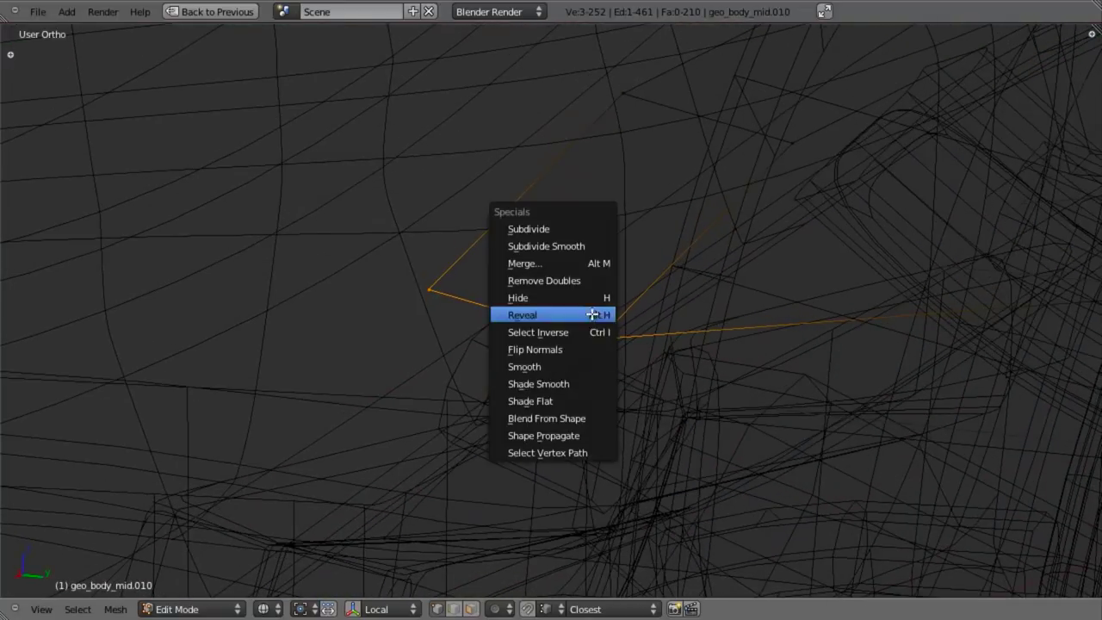
click(598, 276)
key(a)
key(w)
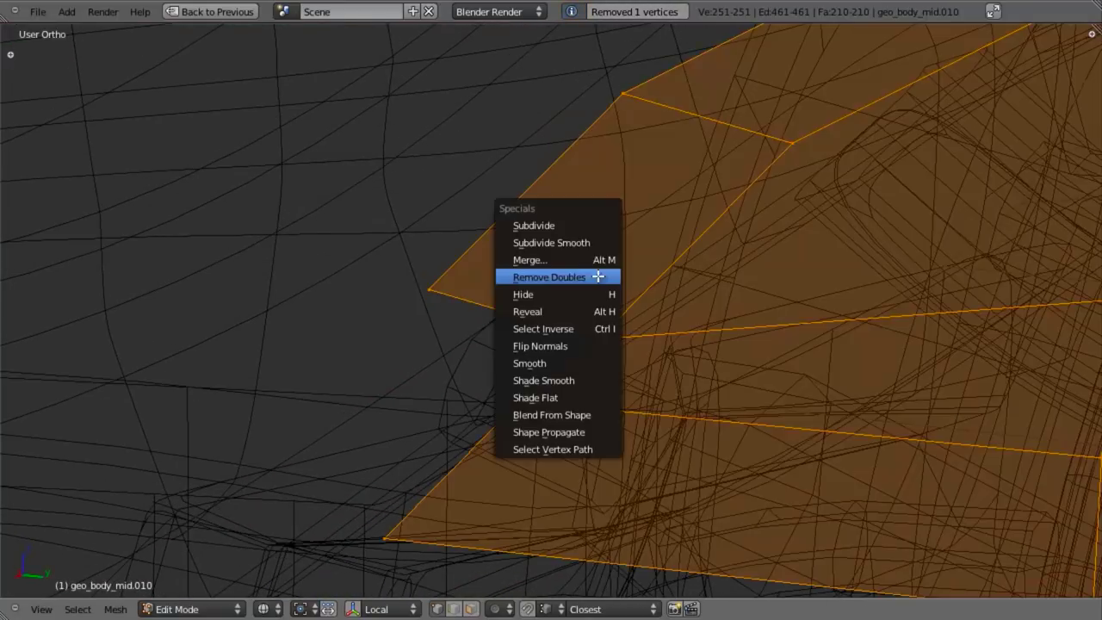
click(598, 276)
key(a)
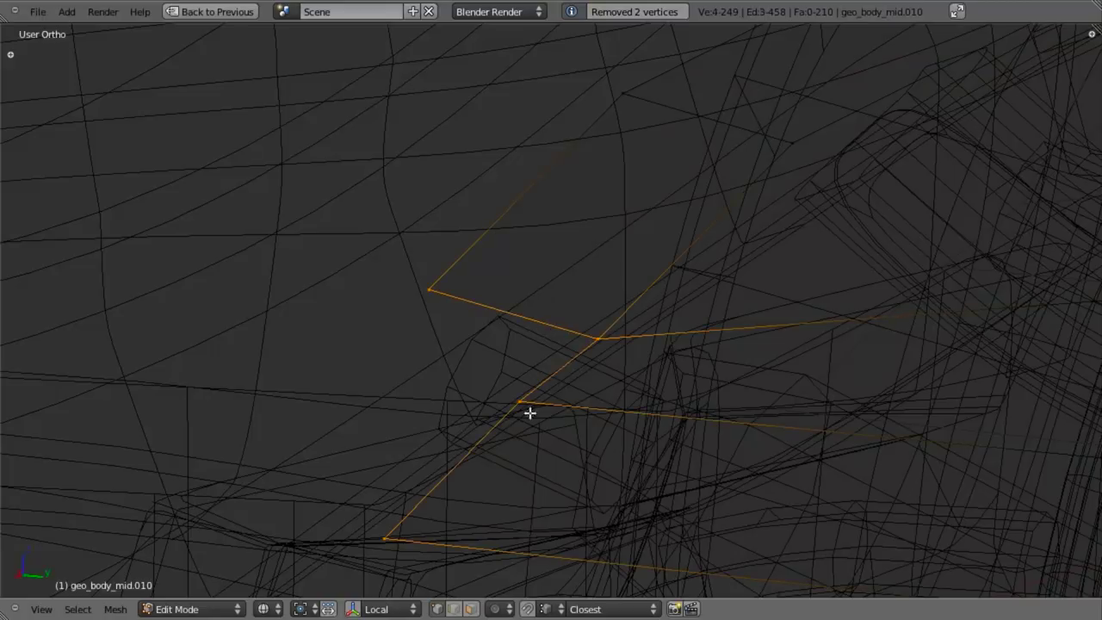
Step: Extrude the short front edge twice down along the border, snap it to the border vertices, and remove the resulting doubles
key(e)
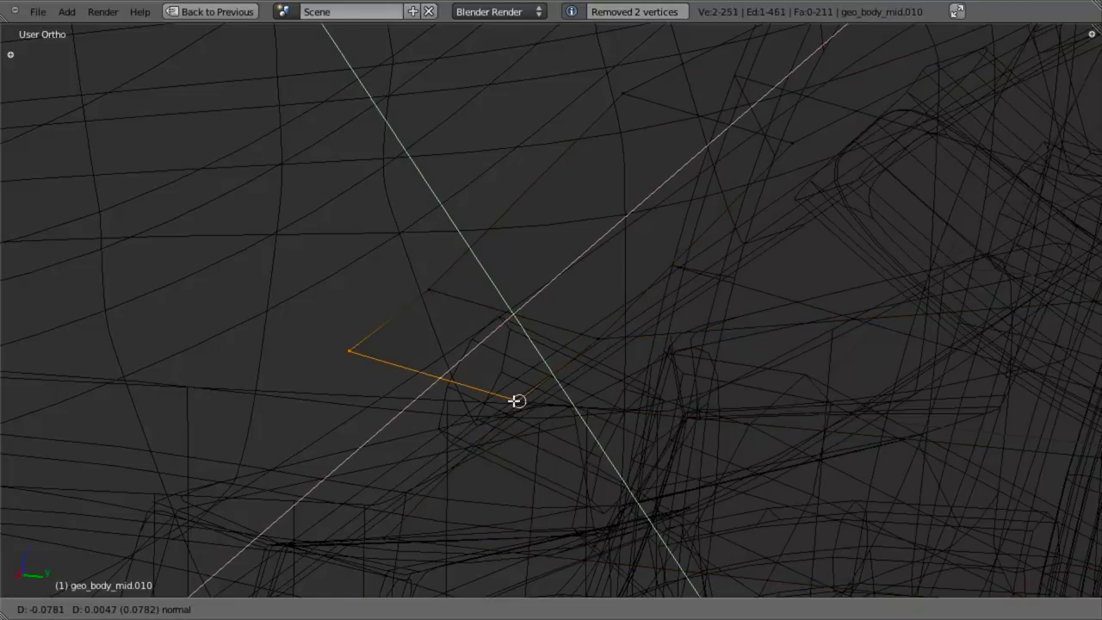
click(392, 544)
key(e)
right_click(385, 535)
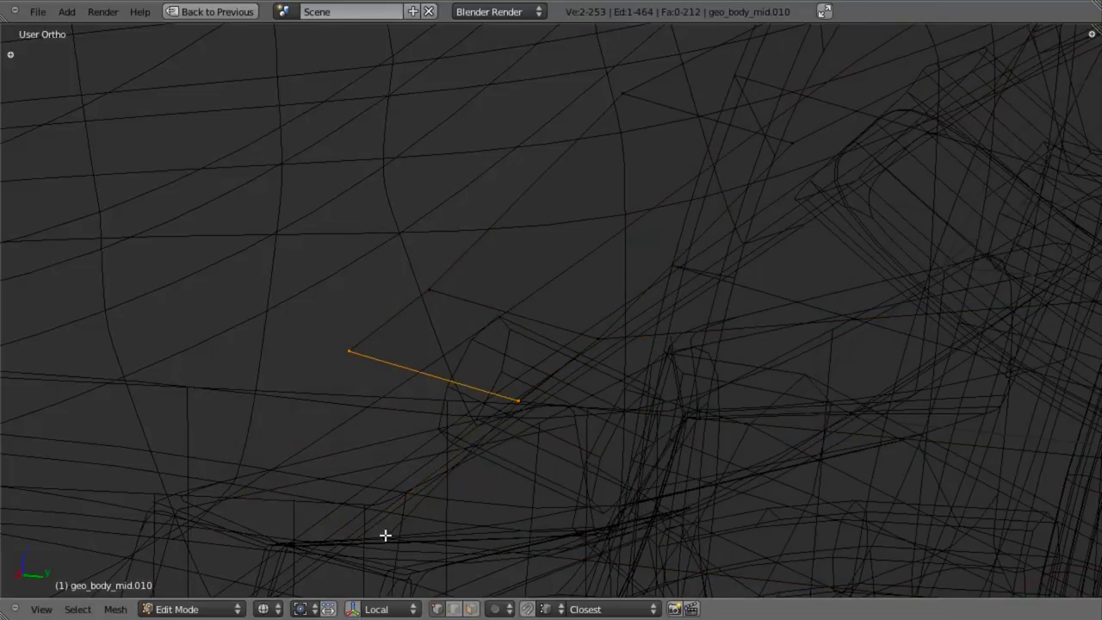
key(g)
right_click(523, 392)
key(g)
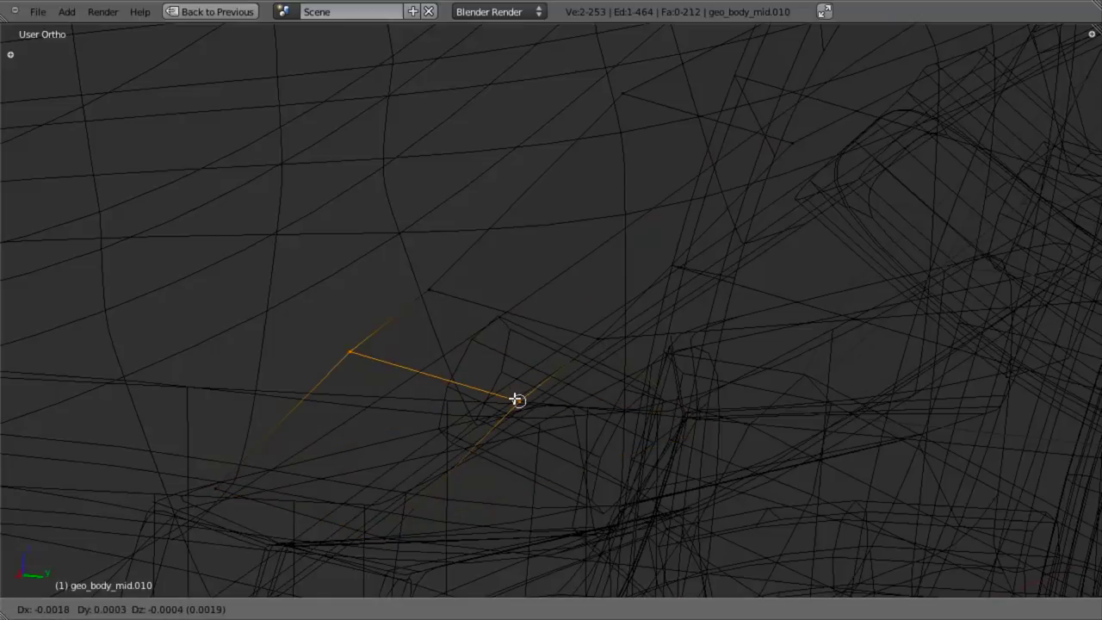
click(533, 400)
key(a)
key(w)
click(546, 401)
key(z)
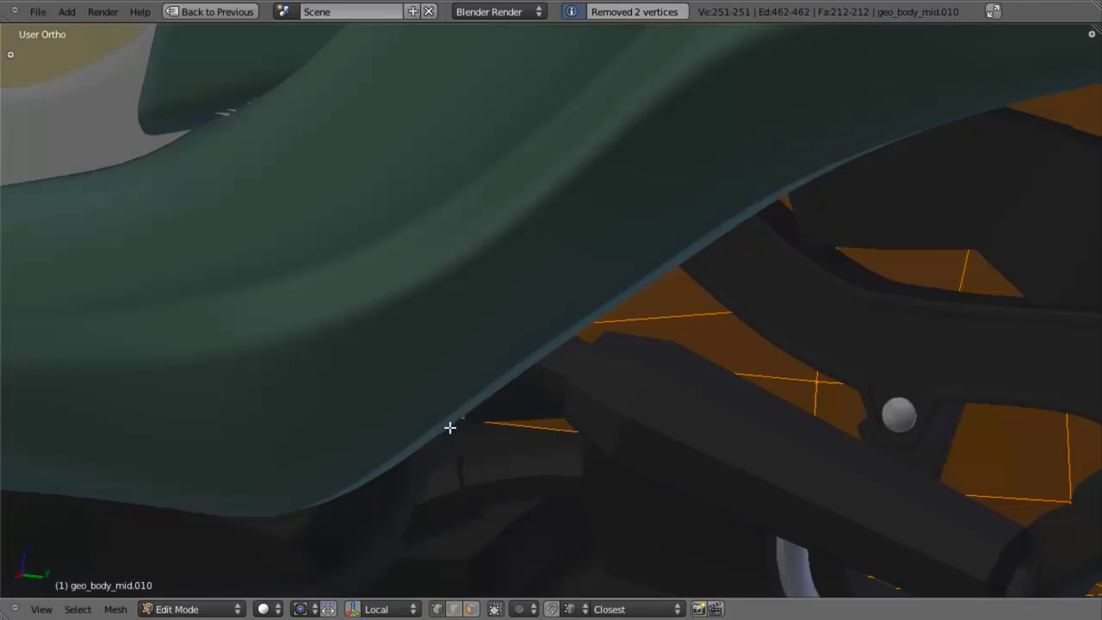
Step: Examine the extended front border against the surrounding body parts from below and from the side
middle_drag(450, 428, 479, 287)
scroll(517, 292, down, 3)
middle_drag(586, 319, 603, 170)
key(a)
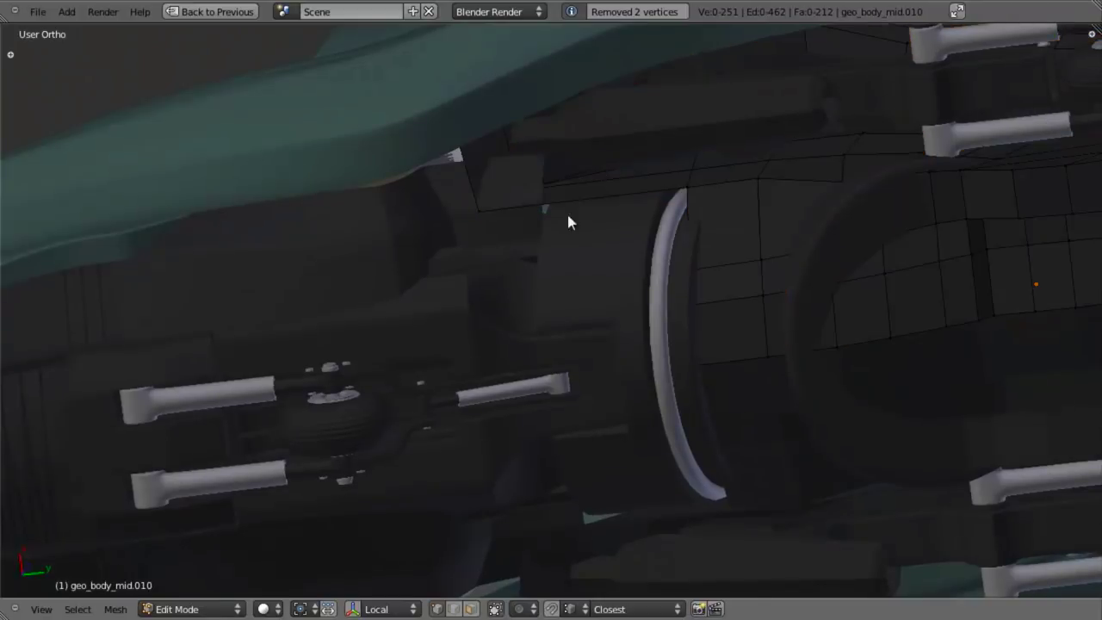
key(Tab)
middle_drag(555, 223, 597, 272)
key(KP_3)
key(z)
mouse_move(631, 317)
shift+middle_down()
mouse_move(644, 352)
mouse_move(577, 233)
mouse_move(579, 328)
mouse_move(538, 379)
shift+middle_up()
key(z)
scroll(645, 352, down, 4)
scroll(579, 327, up, 5)
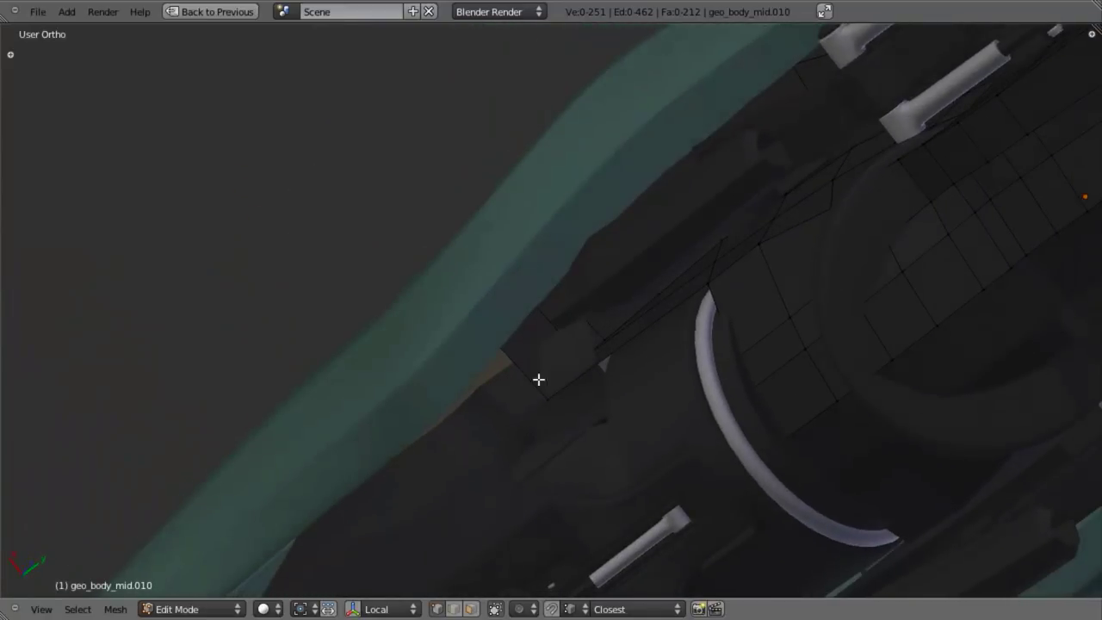
Step: Switch to editing the adjacent body part geo_body_mid.001 and frame its corner near the visible gap
key(Tab)
right_click(515, 406)
key(Tab)
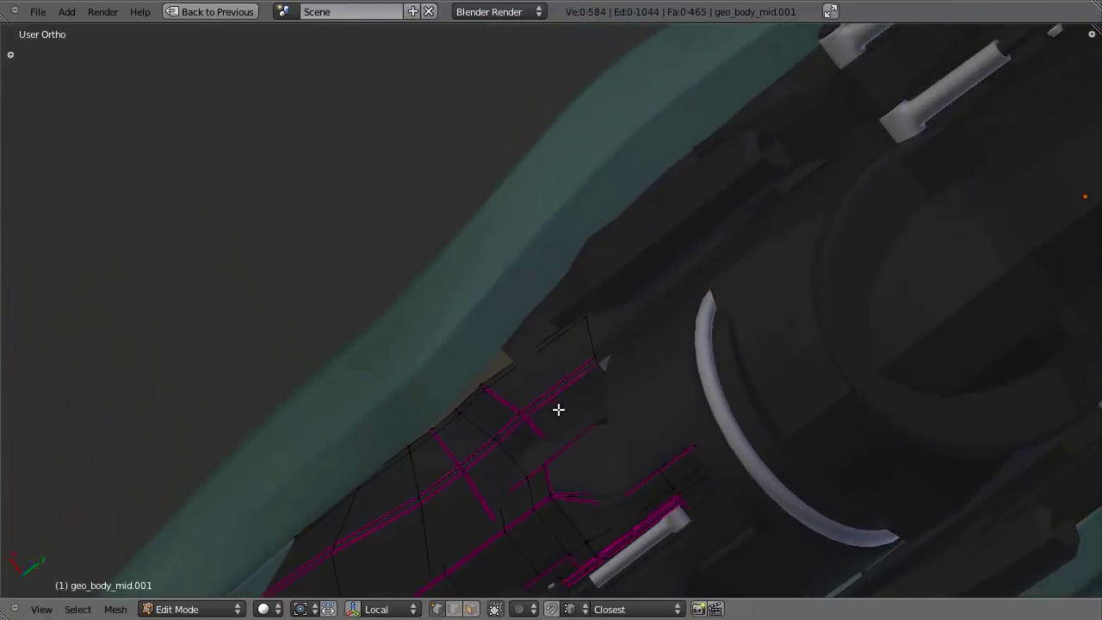
key(a)
scroll(592, 373, up, 2)
key(a)
mouse_move(592, 372)
middle_down()
mouse_move(519, 371)
mouse_move(489, 407)
middle_up()
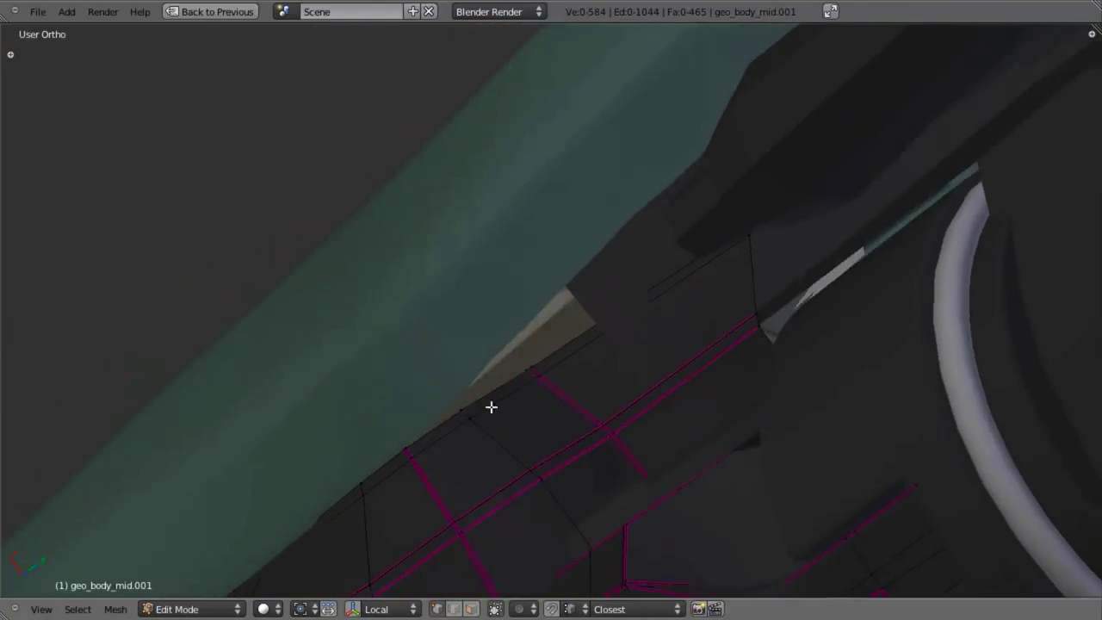
Step: Select the corner faces of geo_body_mid.001 beside the gap and move them outward along X
key(z)
key(b)
mouse_move(445, 388)
mouse_down()
mouse_move(592, 513)
mouse_move(626, 488)
mouse_up()
key(b)
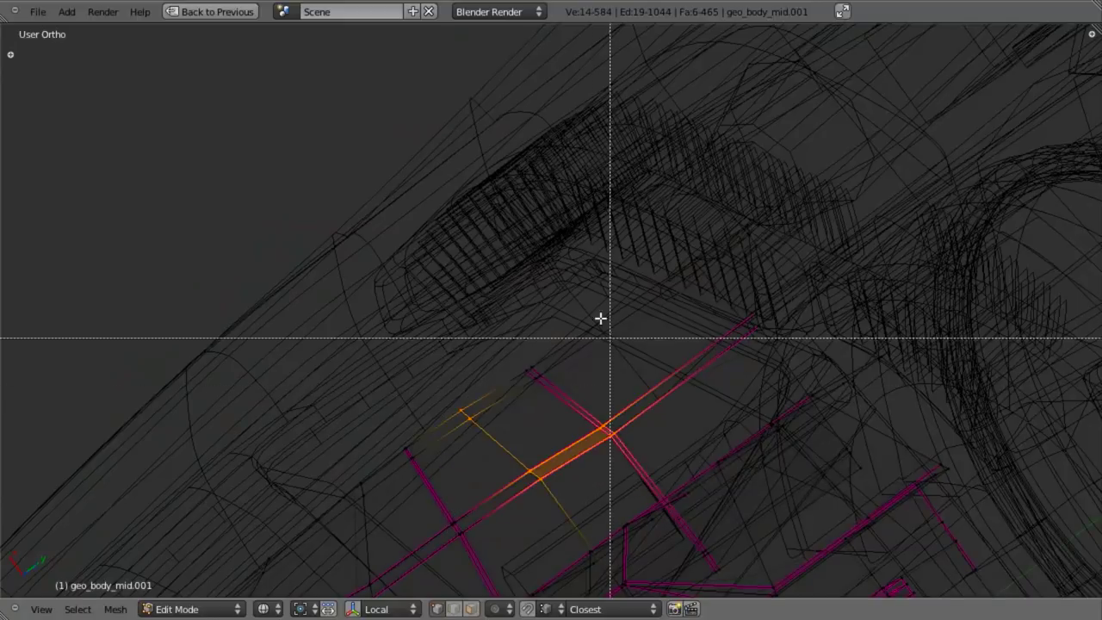
drag(545, 221, 843, 352)
key(b)
drag(430, 305, 613, 428)
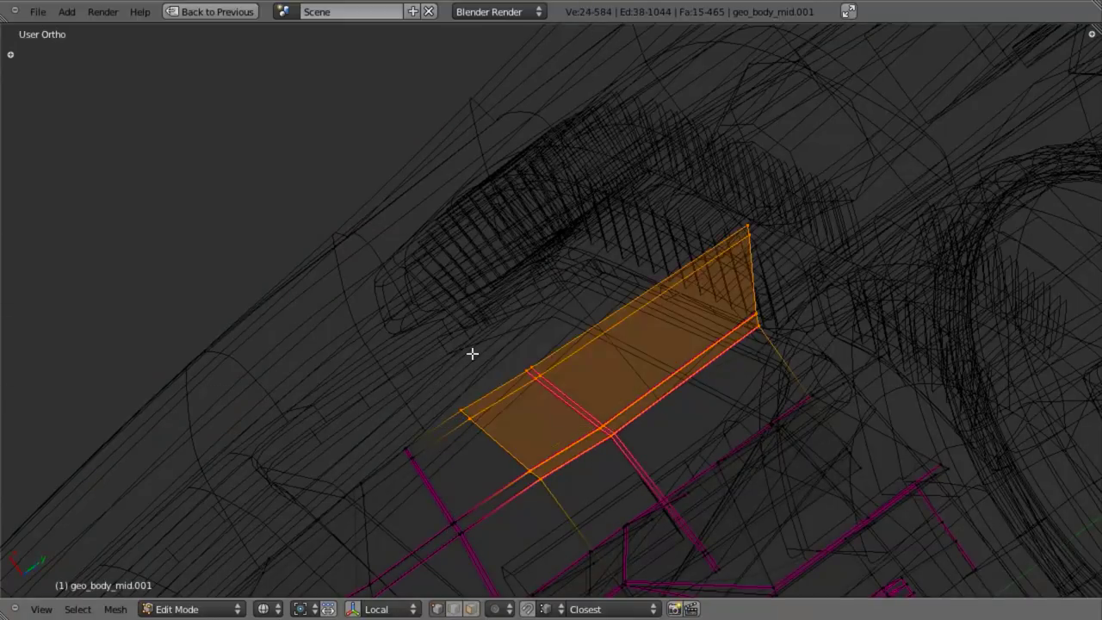
key(z)
key(g)
key(x)
click(485, 373)
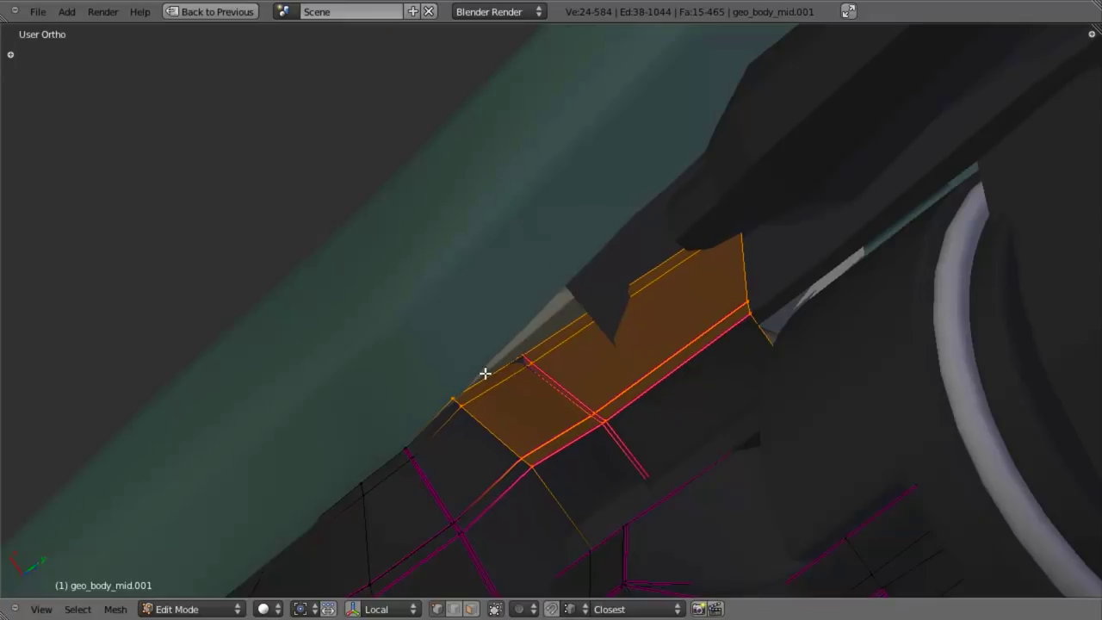
Step: Deselect the front column of the selected geo_body_mid.001 corner faces and move the remaining faces along X
key(b)
middle_drag(472, 411, 595, 448)
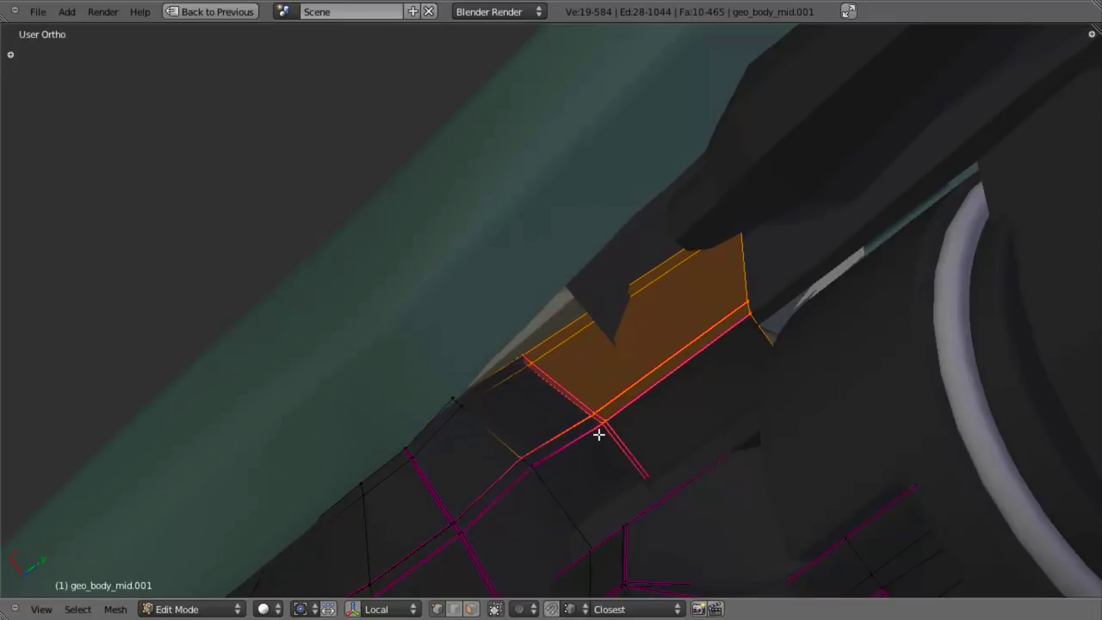
middle_drag(561, 501, 560, 501)
key(z)
key(b)
middle_drag(508, 428, 529, 466)
key(g)
key(x)
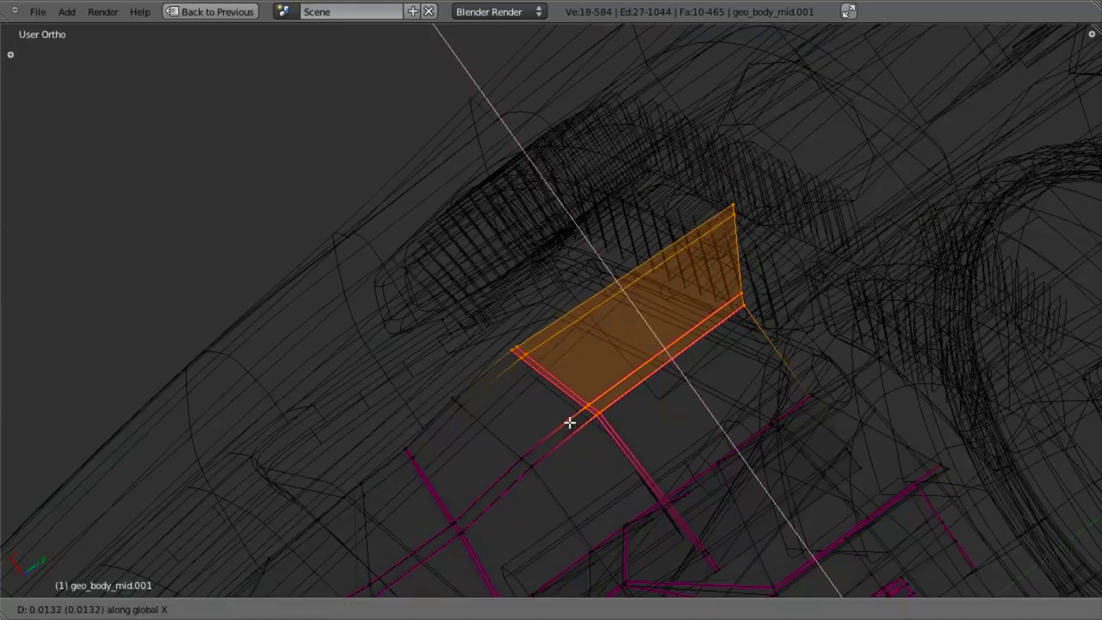
click(561, 412)
Step: Fine-tune the same corner faces along X until their upper edge meets the green body panel
key(z)
key(g)
key(x)
click(565, 413)
mouse_move(566, 413)
middle_down()
mouse_move(536, 393)
mouse_move(527, 414)
mouse_move(575, 413)
middle_up()
key(g)
key(x)
click(526, 411)
key(g)
key(x)
click(576, 413)
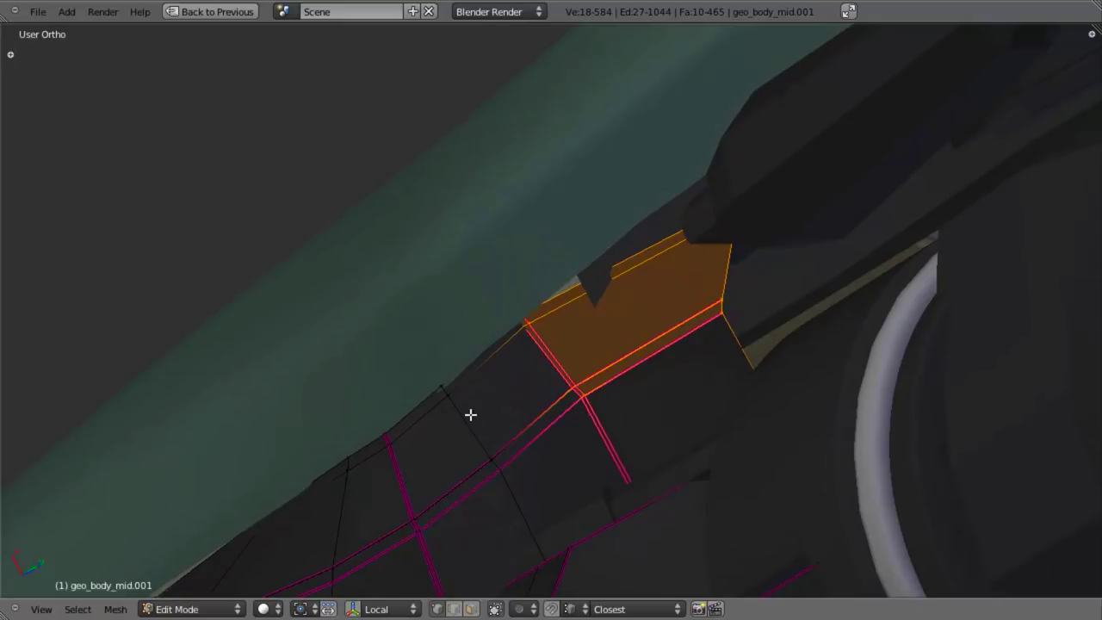
Step: Add the adjoining front column of vertices back to the selection and shift the enlarged corner along X
key(b)
drag(428, 359, 522, 491)
key(z)
key(b)
drag(453, 412, 488, 456)
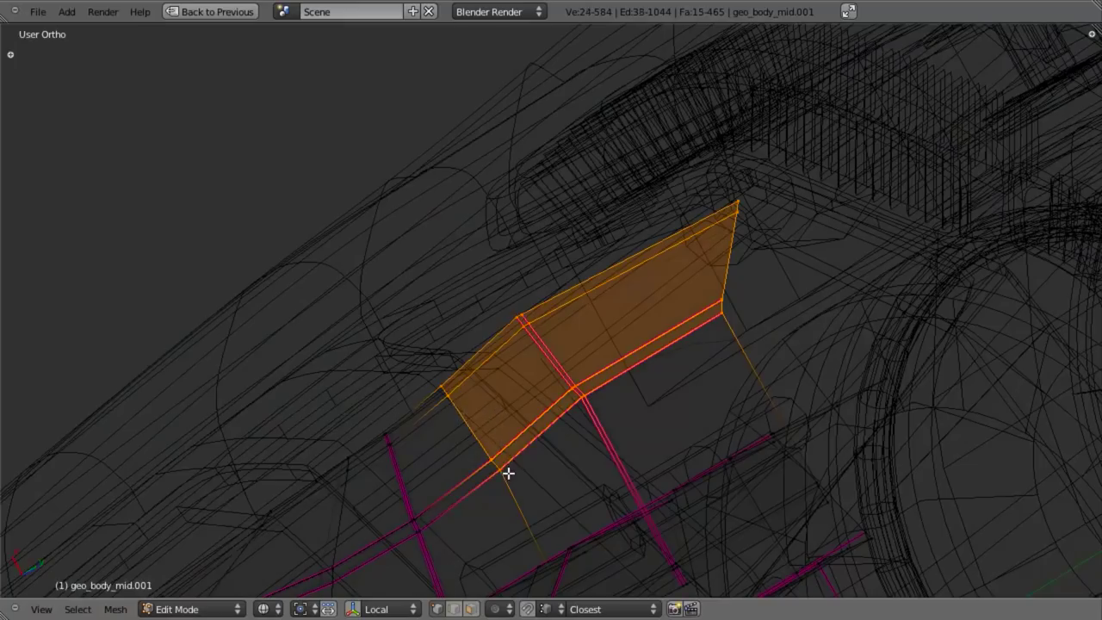
key(z)
key(g)
key(x)
click(506, 463)
middle_drag(517, 413, 551, 401)
key(z)
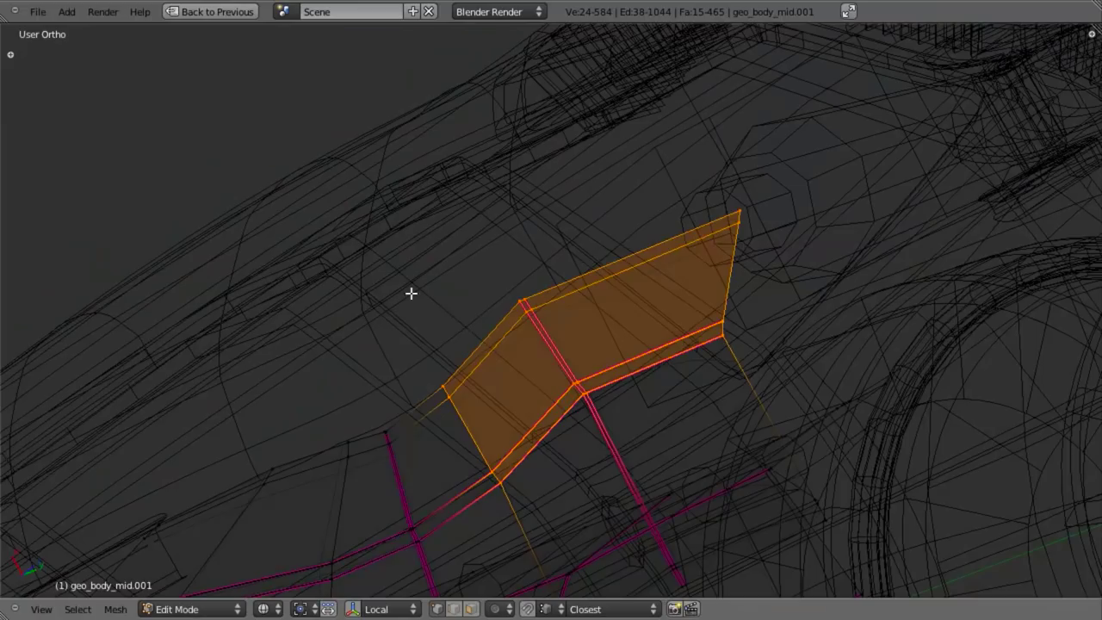
Step: Reduce the selection to the rear row of corner vertices and move it outward along X, viewed from below
key(b)
middle_drag(377, 241, 516, 543)
middle_drag(557, 498, 585, 371)
key(z)
key(ctrl+KP_7)
key(z)
key(z)
middle_drag(568, 317, 590, 266)
key(ctrl+KP_7)
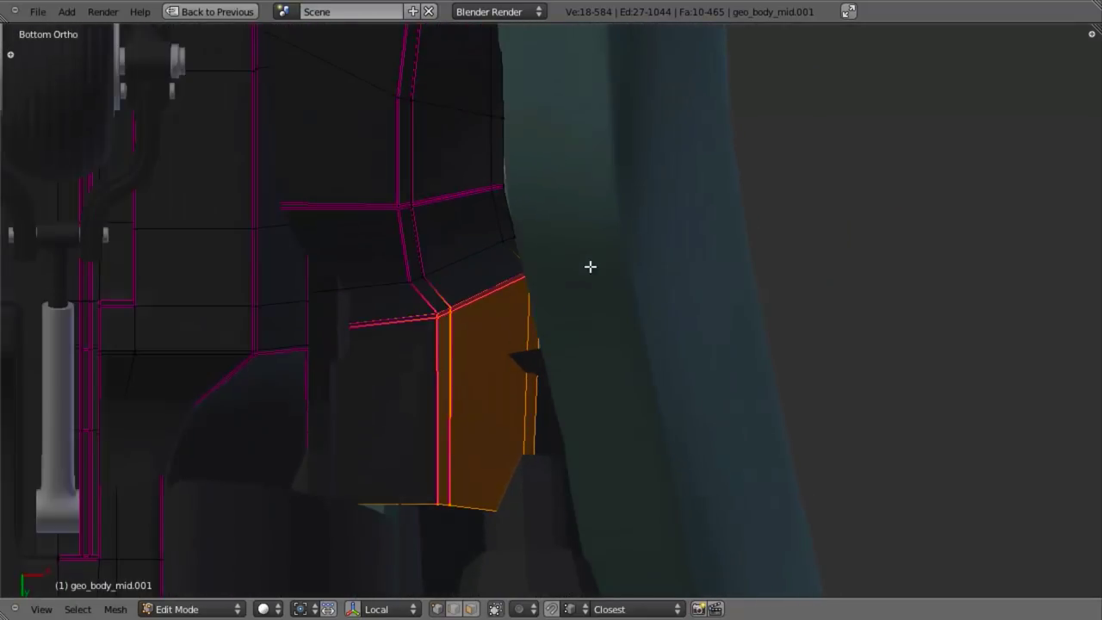
key(z)
key(b)
middle_drag(356, 172, 725, 438)
key(z)
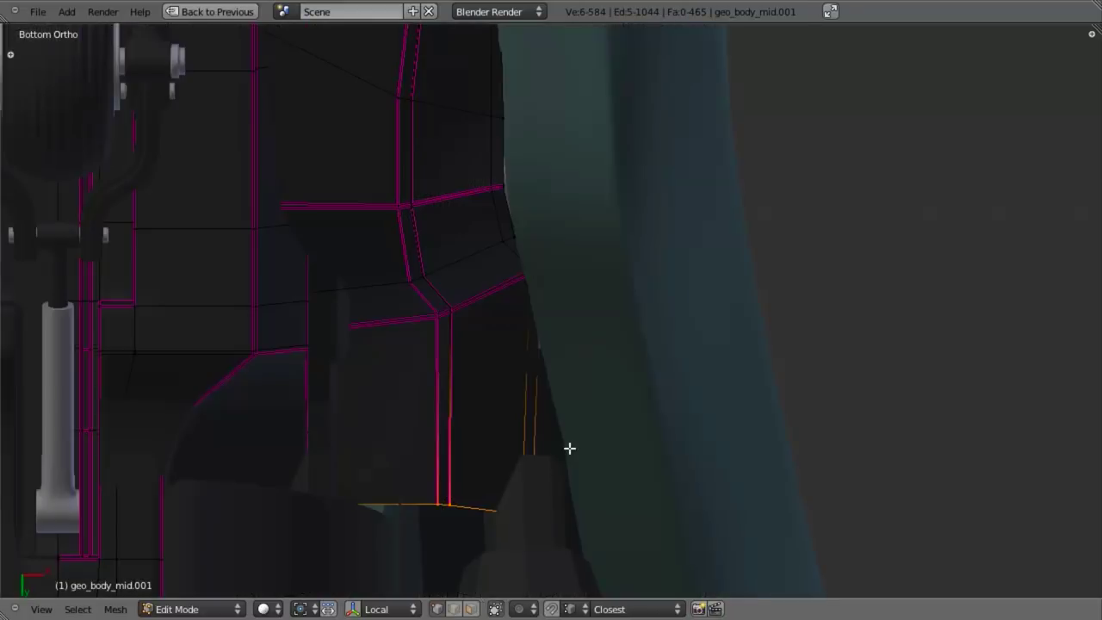
key(g)
key(x)
click(624, 445)
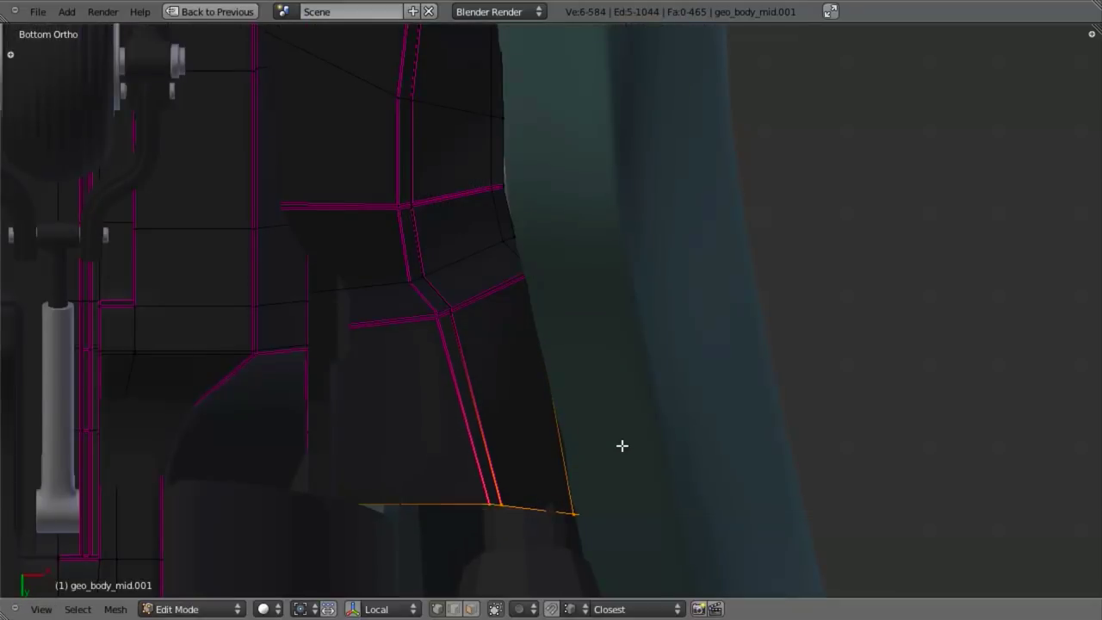
Step: Select the upper border vertices above the wheel in side view and move them up to the green panel's lower edge
middle_drag(622, 445, 603, 314)
key(Tab)
key(KP_3)
scroll(571, 398, up, 4)
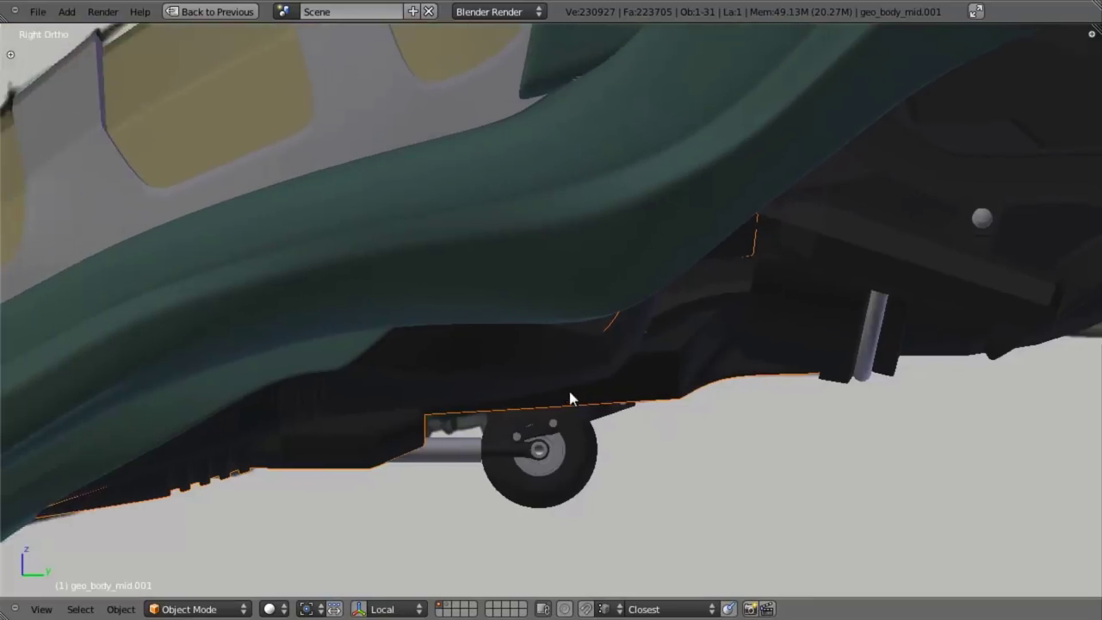
key(Tab)
key(z)
scroll(626, 336, up, 3)
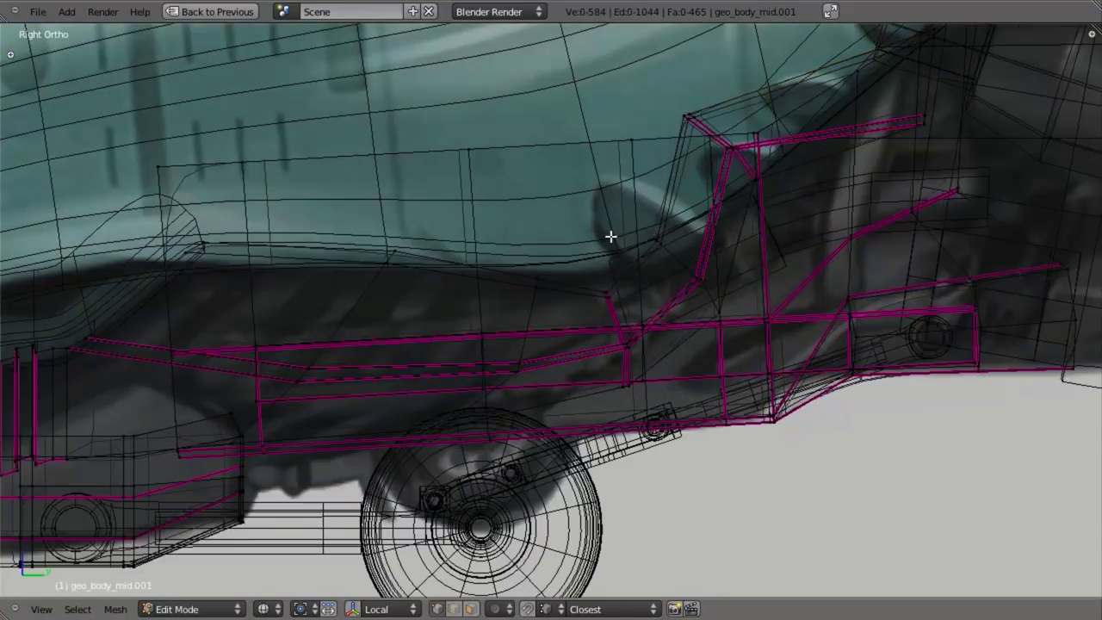
key(z)
key(z)
key(b)
mouse_move(492, 246)
mouse_down()
mouse_move(607, 319)
mouse_move(624, 307)
mouse_up()
key(z)
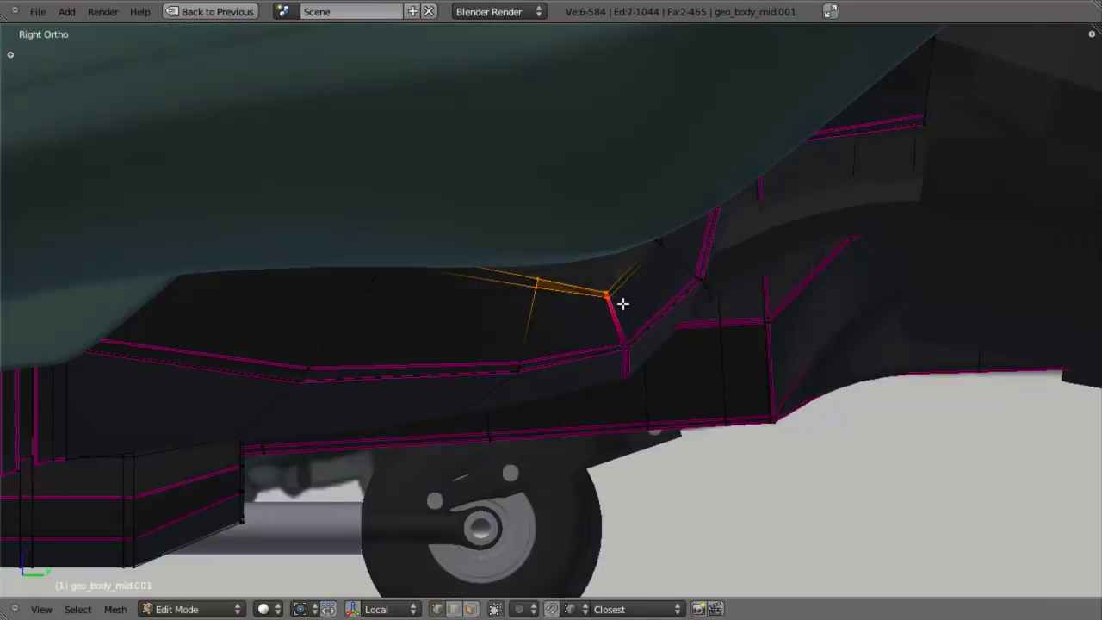
key(g)
click(622, 290)
Step: Select only the vertices at the upper end of the short creased edge and raise them to the panel border
key(z)
key(a)
key(b)
drag(590, 259, 627, 299)
key(g)
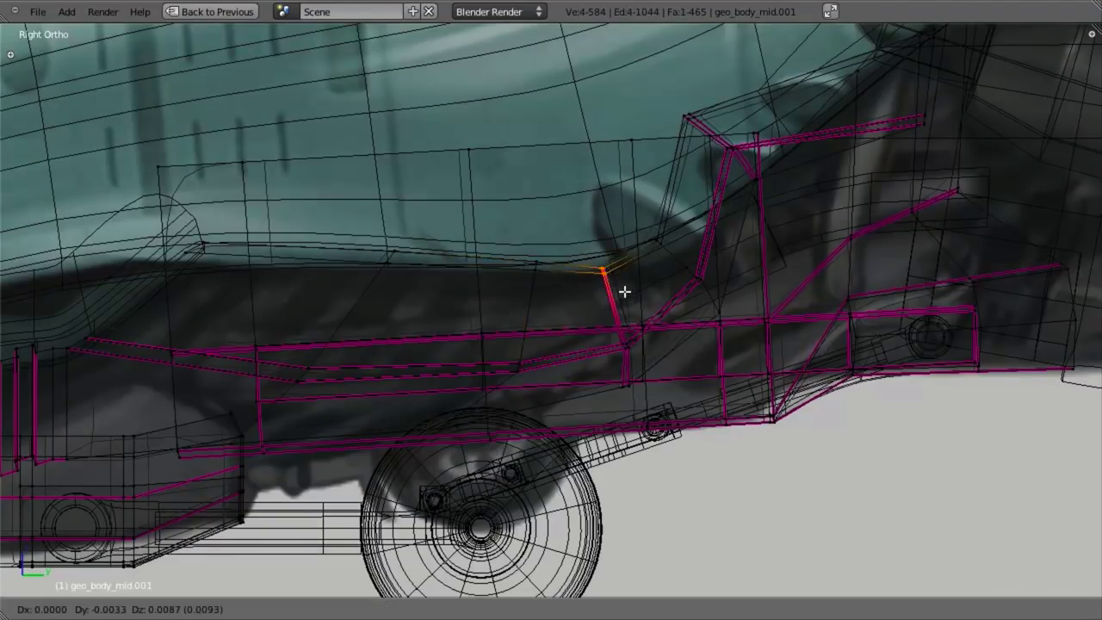
click(623, 279)
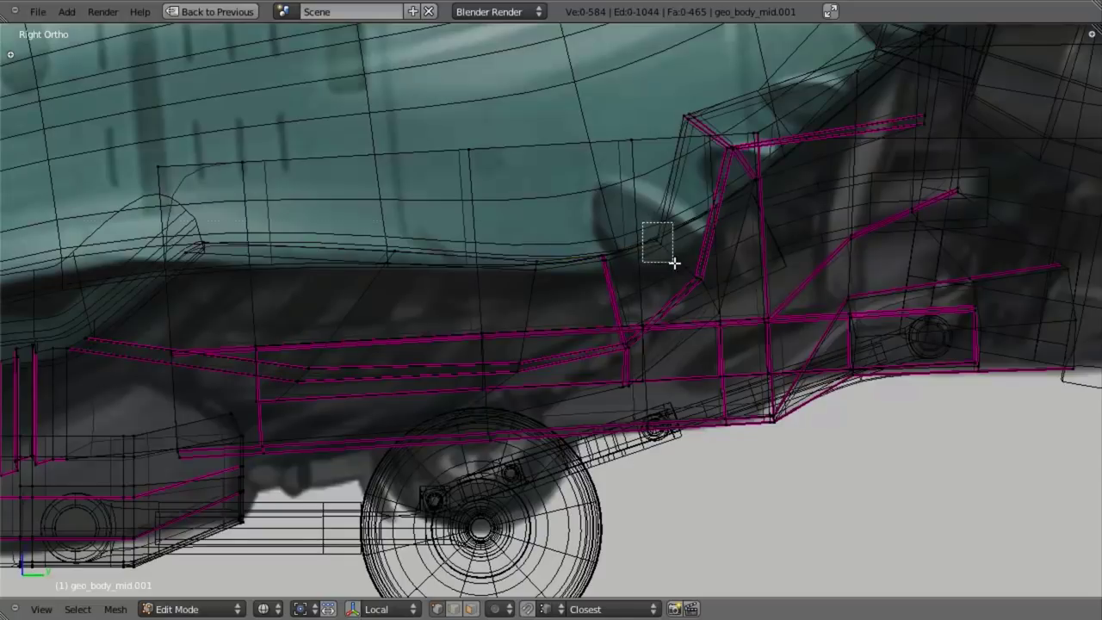
Step: Select the neighbouring border vertices behind the creased edge and adjust their position along the green panel
drag(674, 263, 675, 264)
key(z)
key(g)
click(674, 260)
Step: Reselect the creased edge's upper end vertices and adjust their height along Z
middle_drag(588, 325, 551, 248)
key(a)
key(b)
drag(581, 250, 627, 312)
key(g)
key(z)
click(627, 305)
Step: Move the creased edge's upper end vertices along X to follow the panel border, and leave mesh editing
key(Tab)
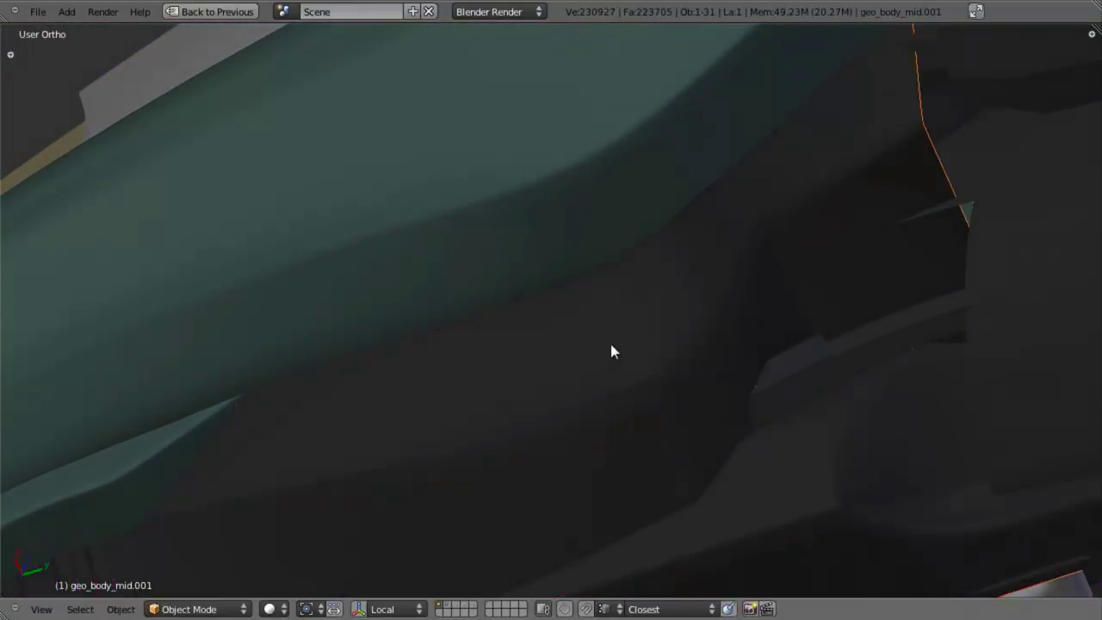
scroll(611, 344, down, 3)
middle_drag(575, 351, 543, 250)
key(Tab)
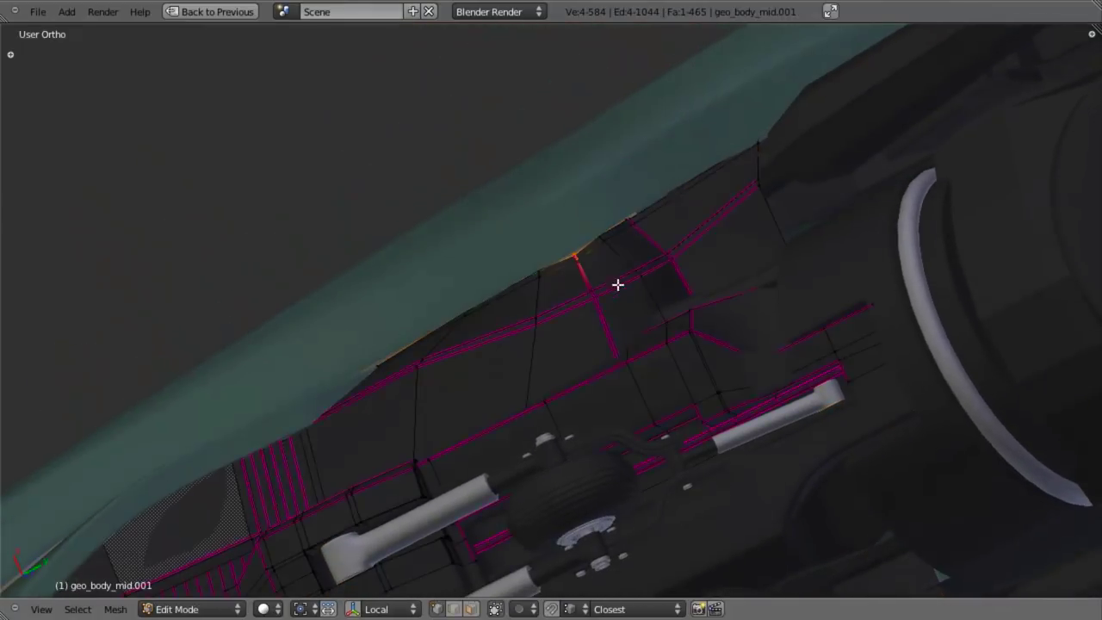
key(g)
key(x)
click(627, 303)
middle_drag(614, 304, 597, 224)
key(a)
key(Tab)
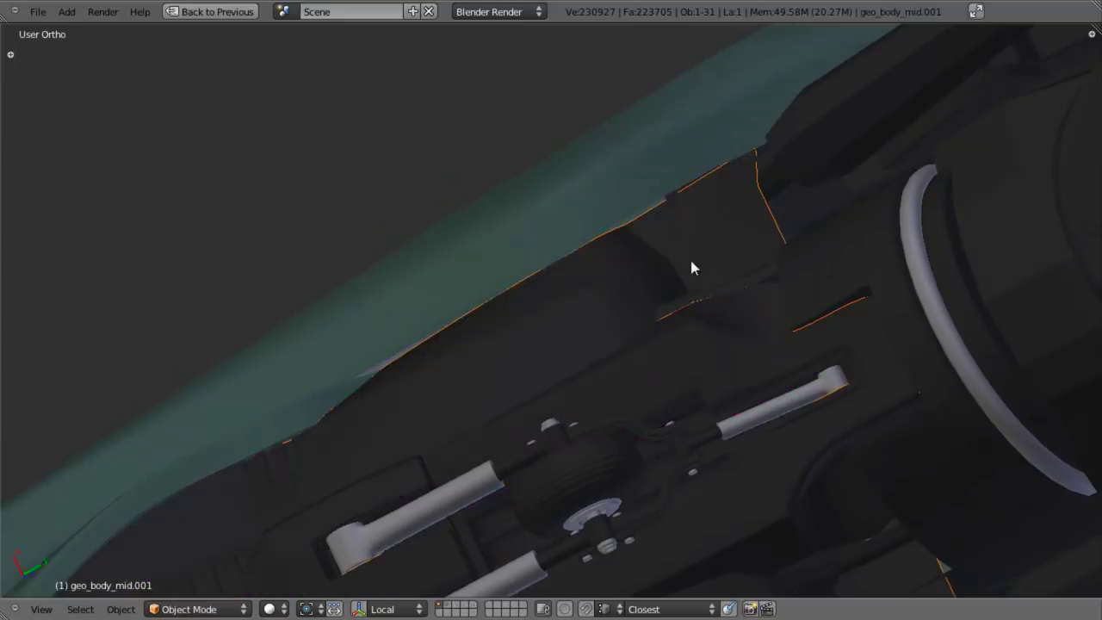
Step: Apply smooth shading to all faces of geo_body_mid.001
middle_drag(690, 259, 739, 382)
scroll(739, 382, down, 3)
middle_drag(621, 316, 593, 348)
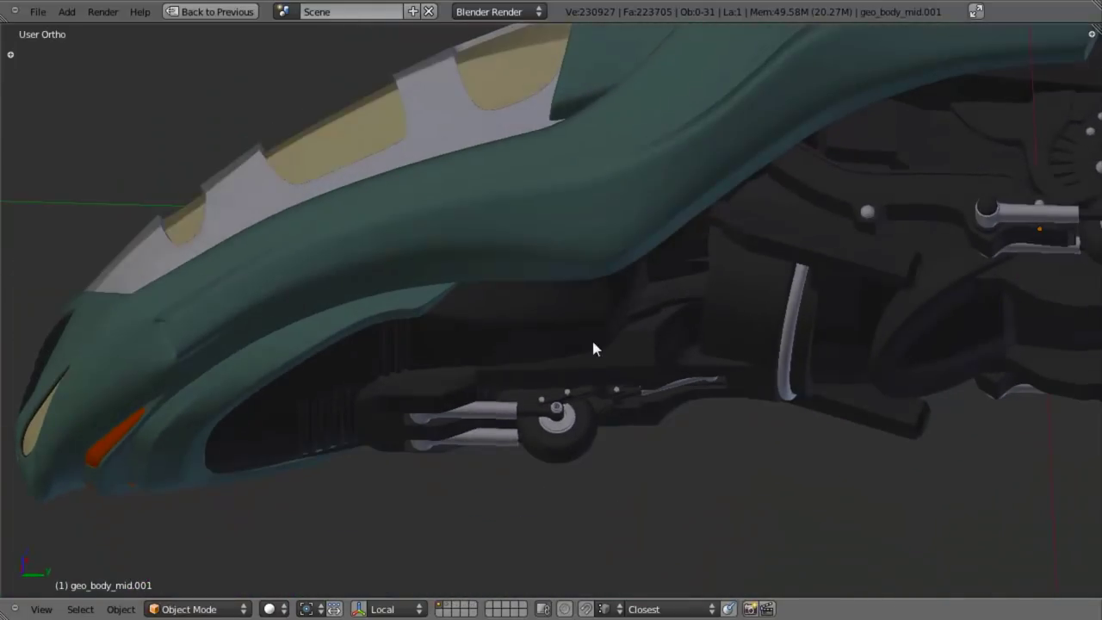
key(Tab)
key(a)
key(a)
key(w)
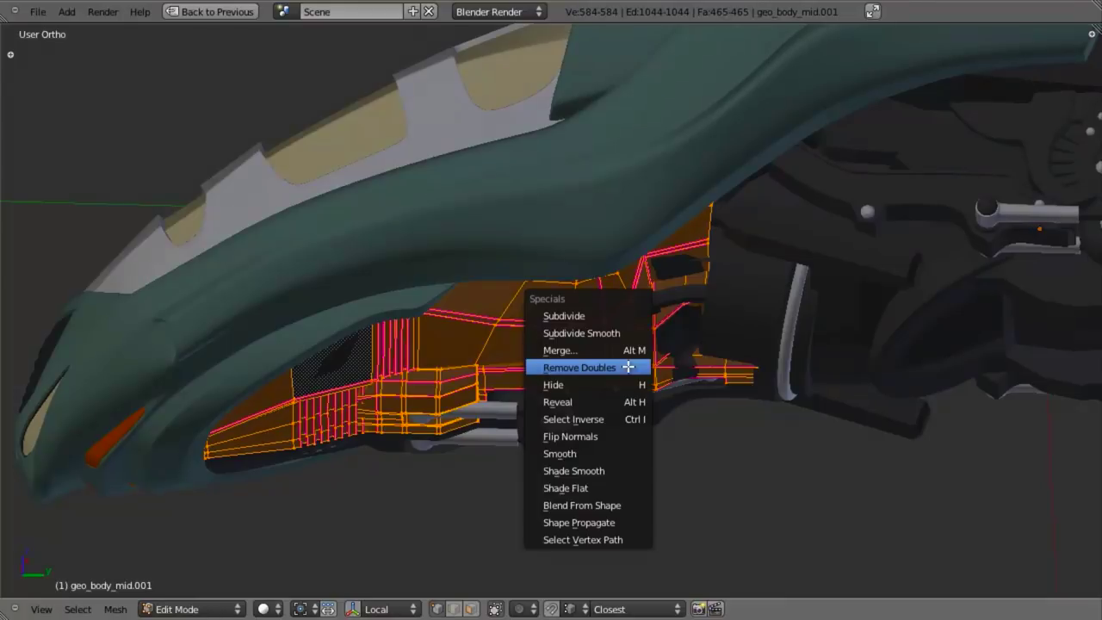
click(637, 471)
key(Tab)
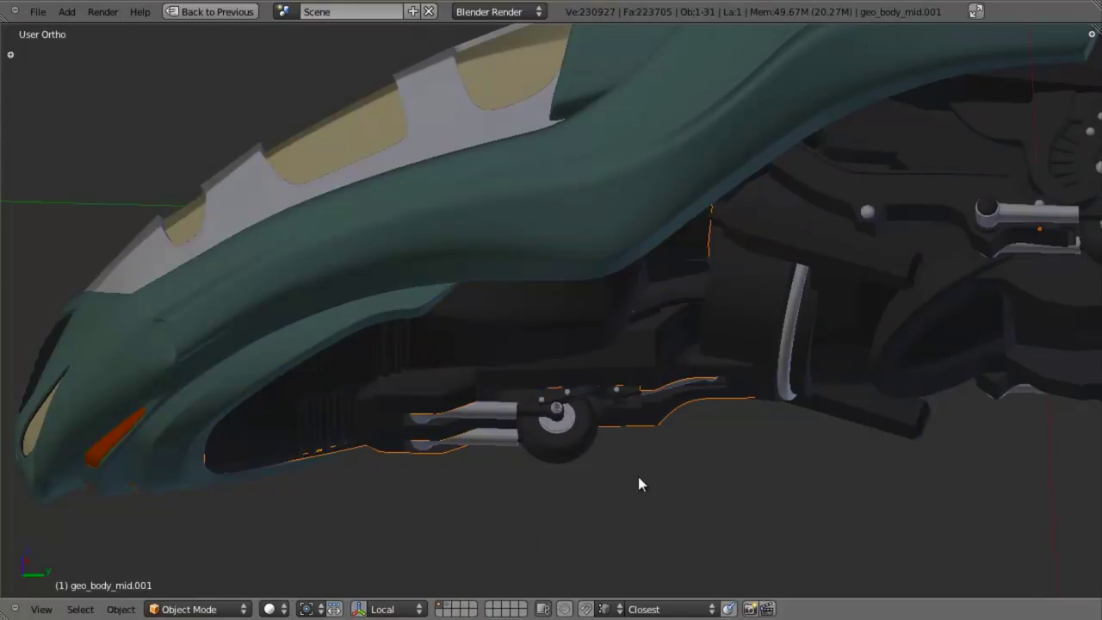
Step: Select geo_body_mid.001 together with the rear body object geo_body_mid.010 in the side wireframe view
middle_drag(682, 419, 551, 270)
key(KP_3)
key(z)
scroll(567, 299, up, 3)
right_click(492, 208)
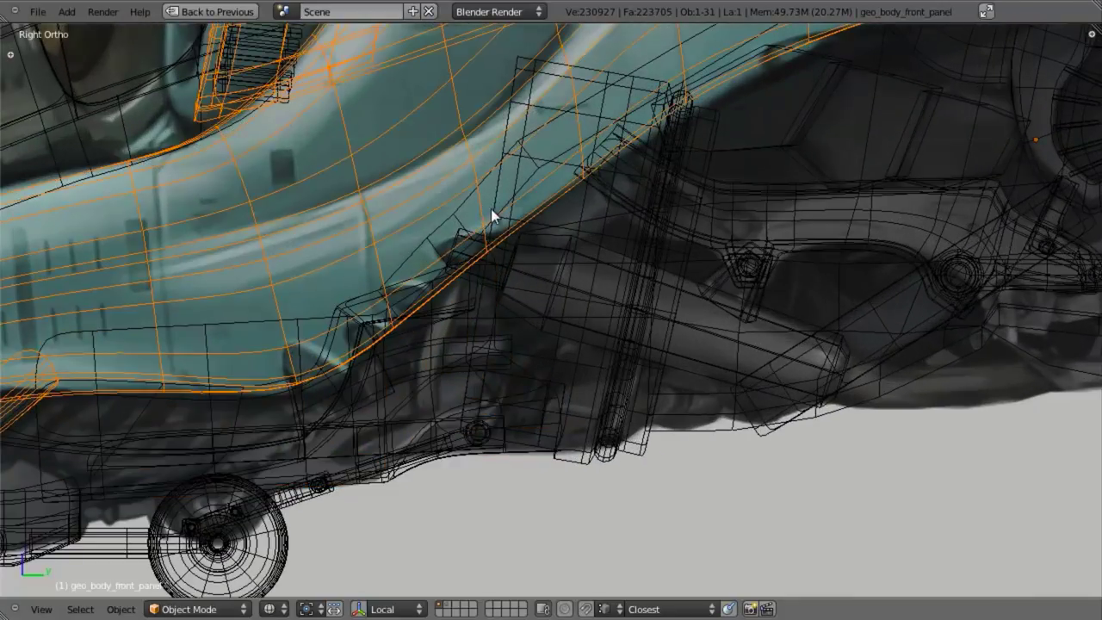
right_click(462, 290)
right_click(465, 288)
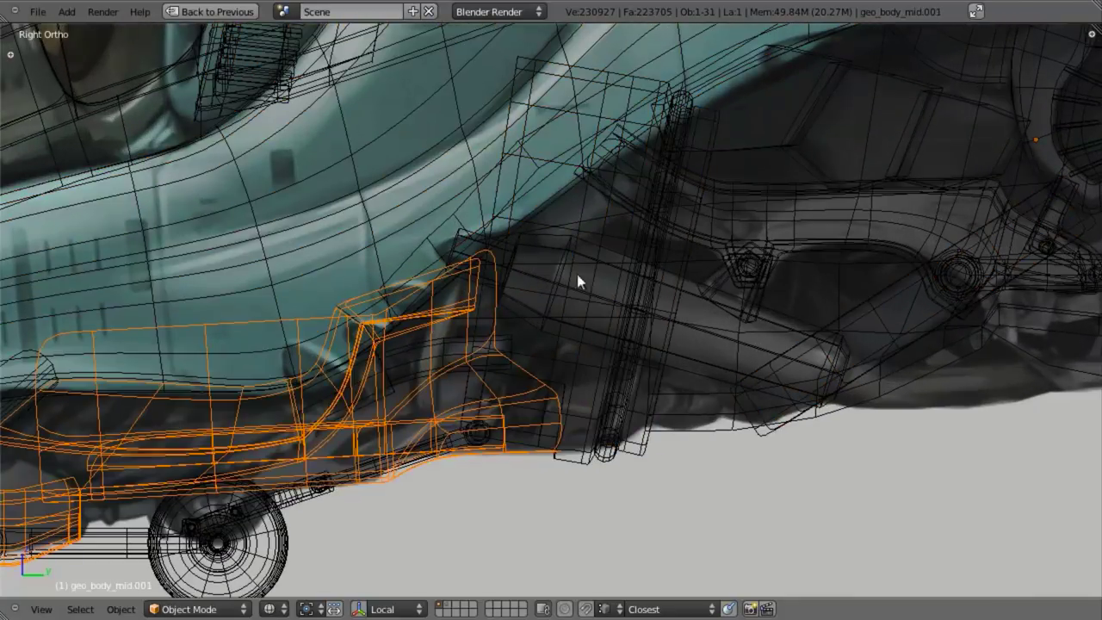
shift+right_click(880, 67)
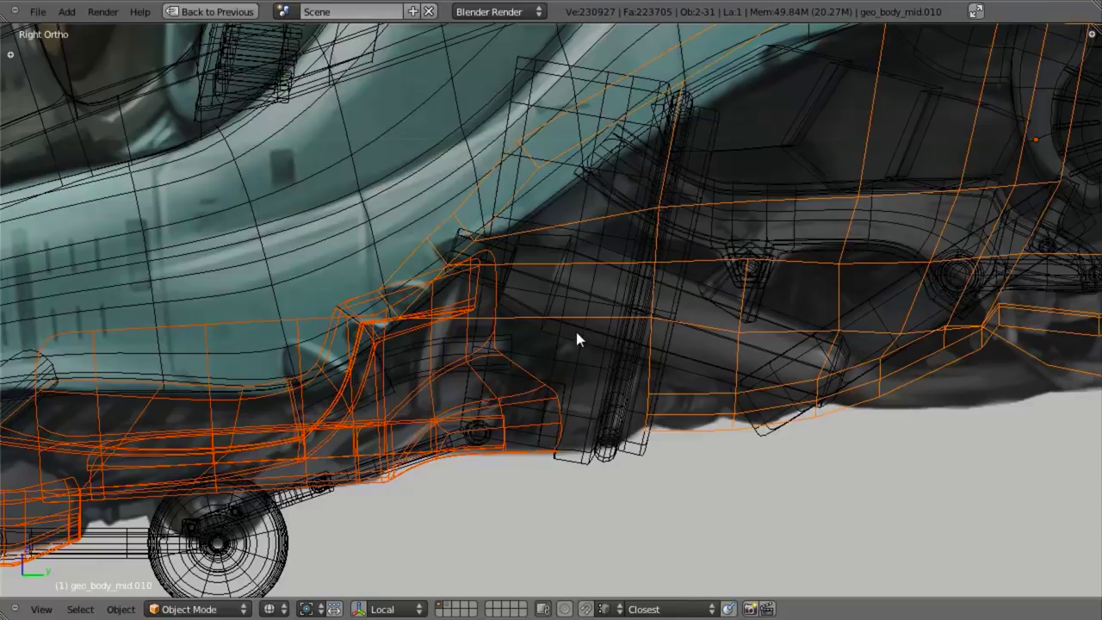
key(ctrl+j)
middle_drag(576, 339, 641, 353)
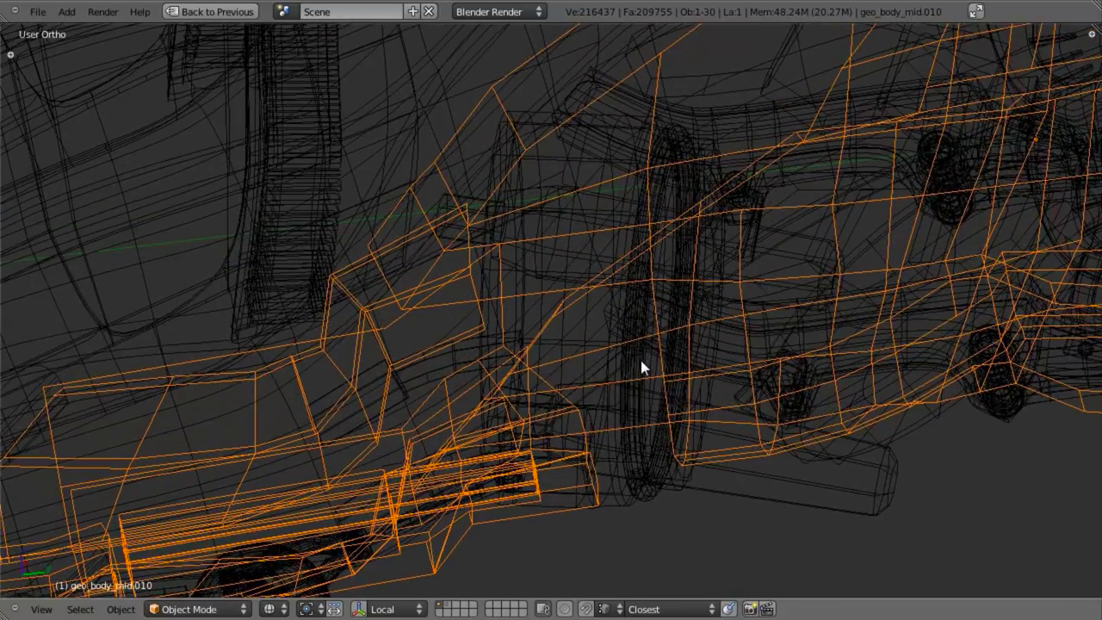
key(ctrl+z)
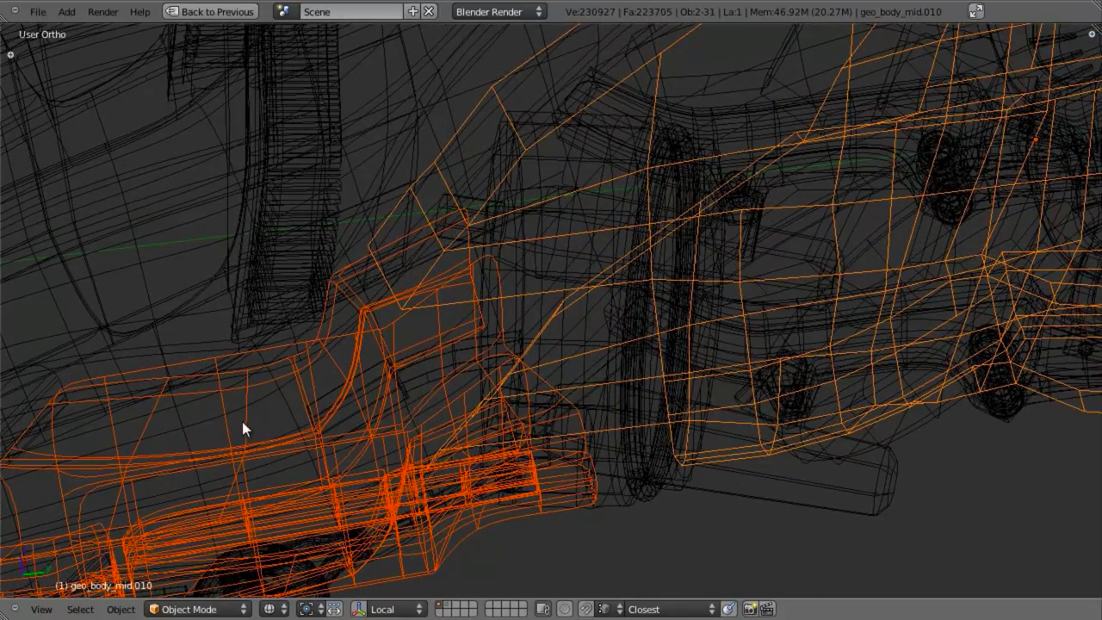
Step: Make geo_body_mid.001 the active object and join geo_body_mid.010 into it
shift+right_click(244, 422)
key(z)
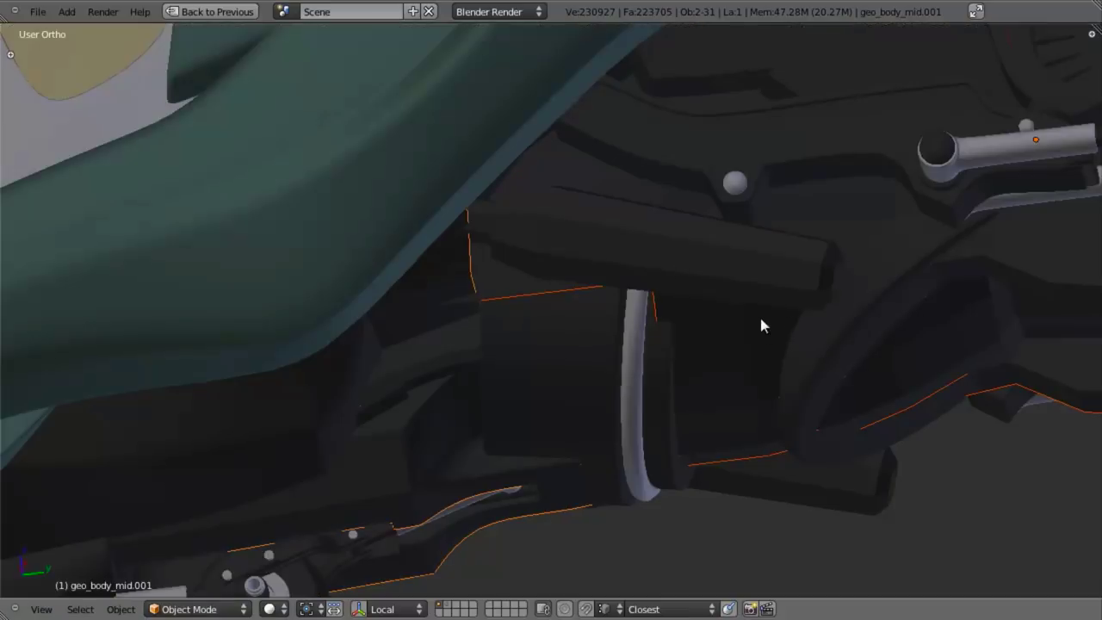
key(ctrl+j)
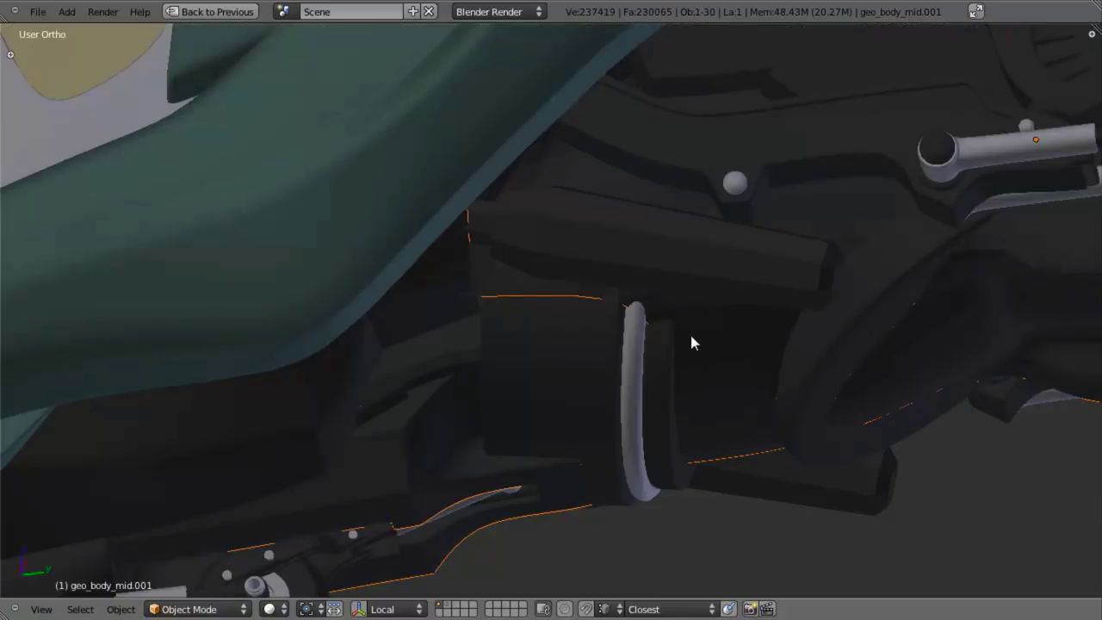
scroll(691, 341, up, 2)
middle_drag(691, 342, 534, 308)
key(Tab)
key(a)
key(w)
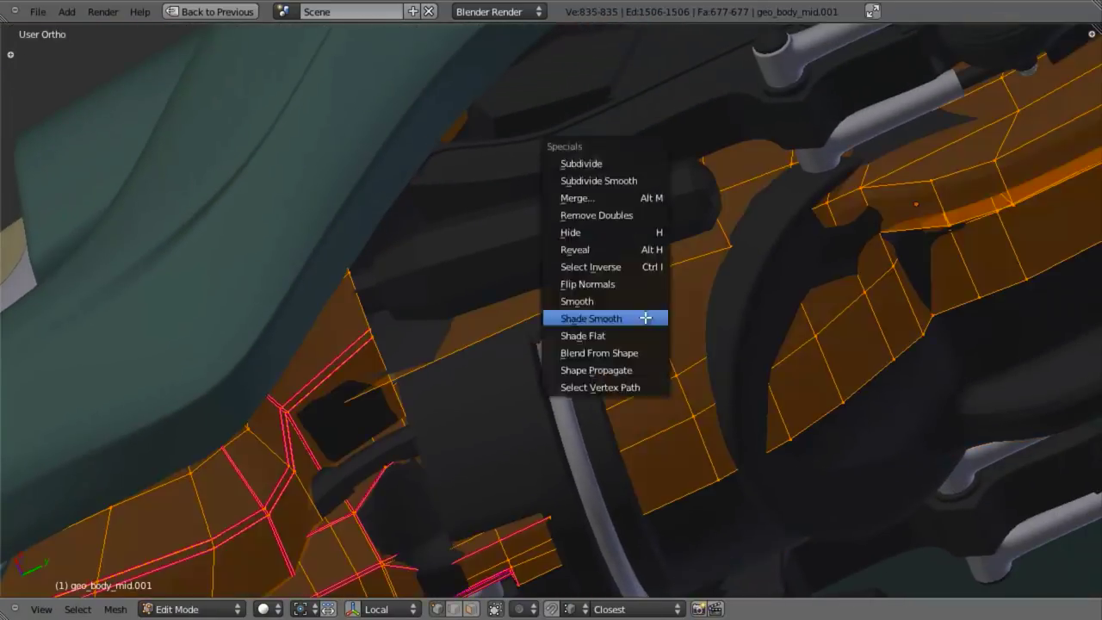
key(Escape)
key(z)
key(a)
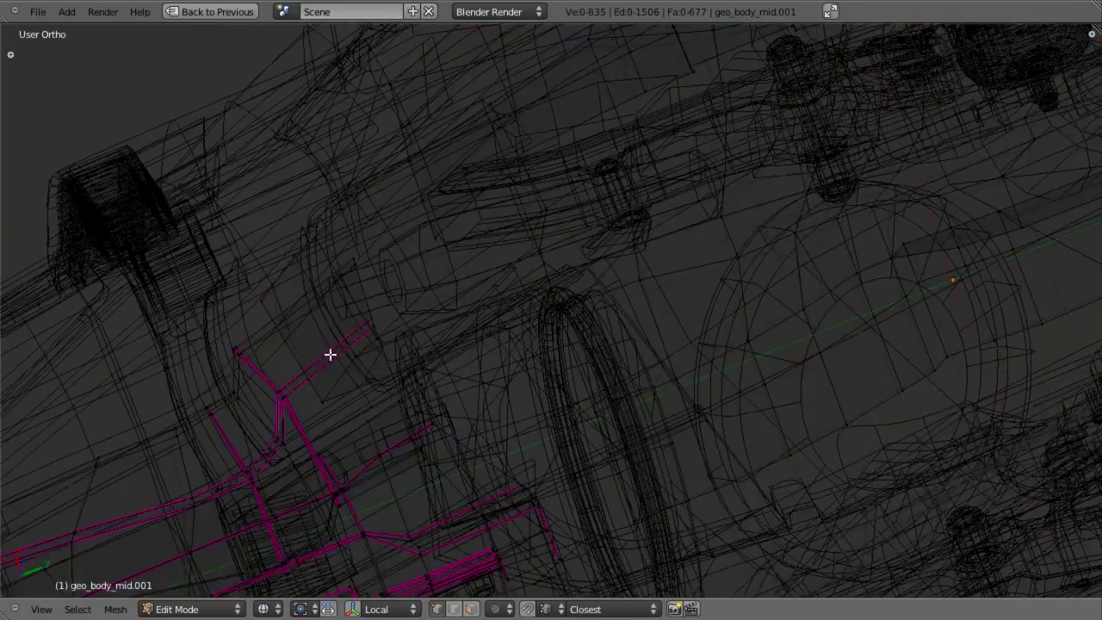
Step: Locate the overlapping strip of the joined mesh and isolate the object by hiding everything else
shift+middle_drag(412, 346, 524, 352)
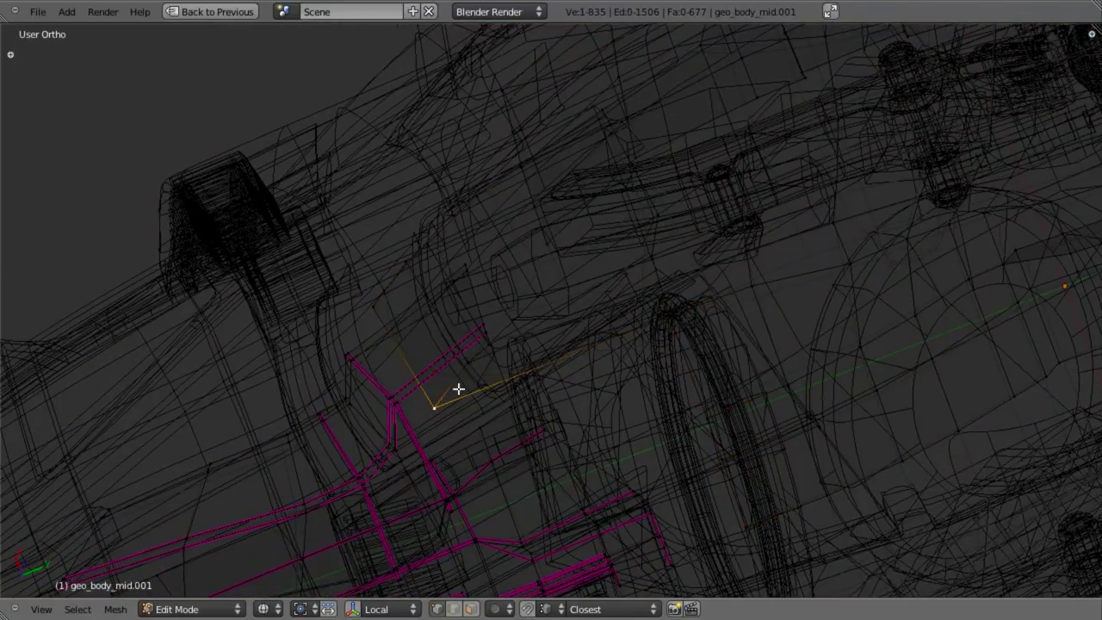
shift+right_click(377, 308)
key(KP_3)
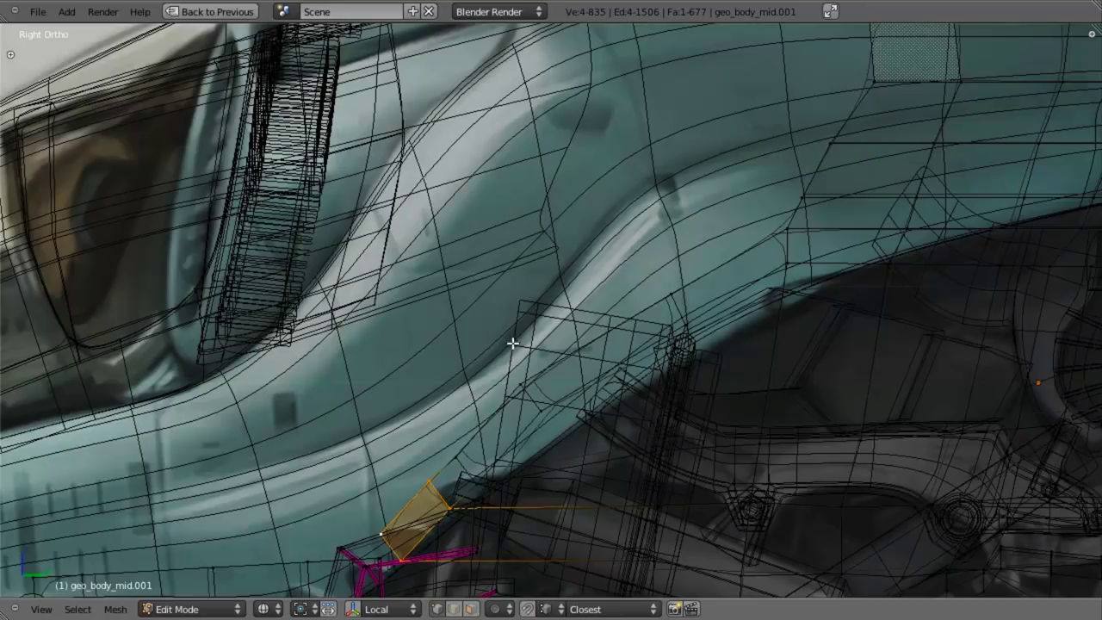
scroll(511, 344, down, 1)
shift+middle_drag(511, 344, 605, 210)
key(Tab)
key(shift+h)
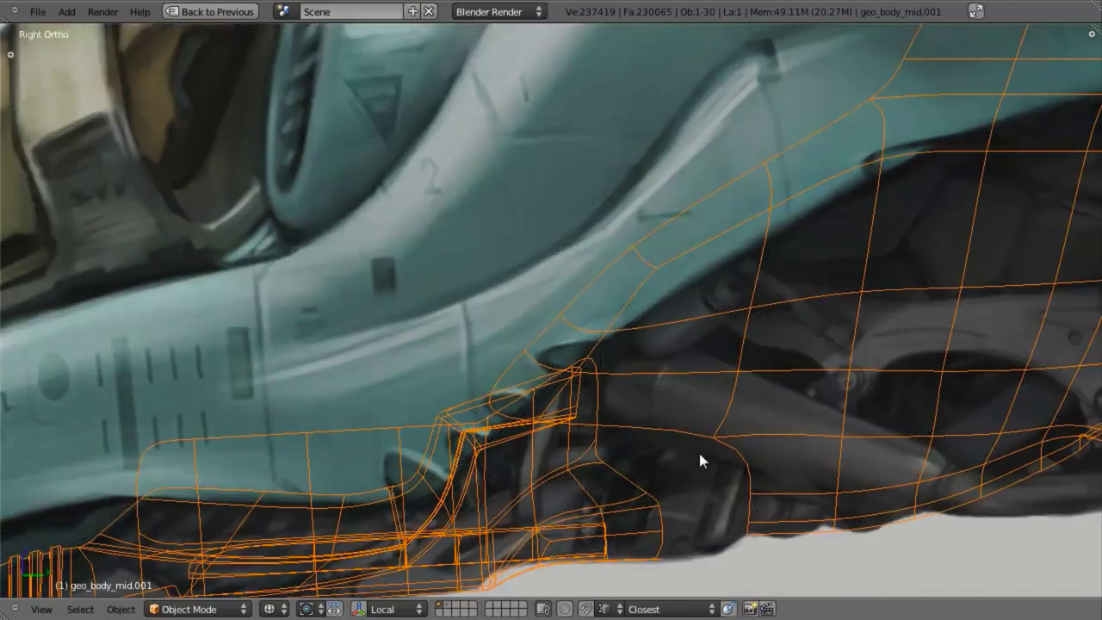
key(z)
mouse_move(698, 450)
middle_down()
mouse_move(640, 378)
mouse_move(566, 373)
mouse_move(542, 404)
mouse_move(636, 357)
mouse_move(561, 457)
middle_up()
Step: Select the six vertices of the two strip faces overlapping the front section and delete them
key(Tab)
key(a)
key(z)
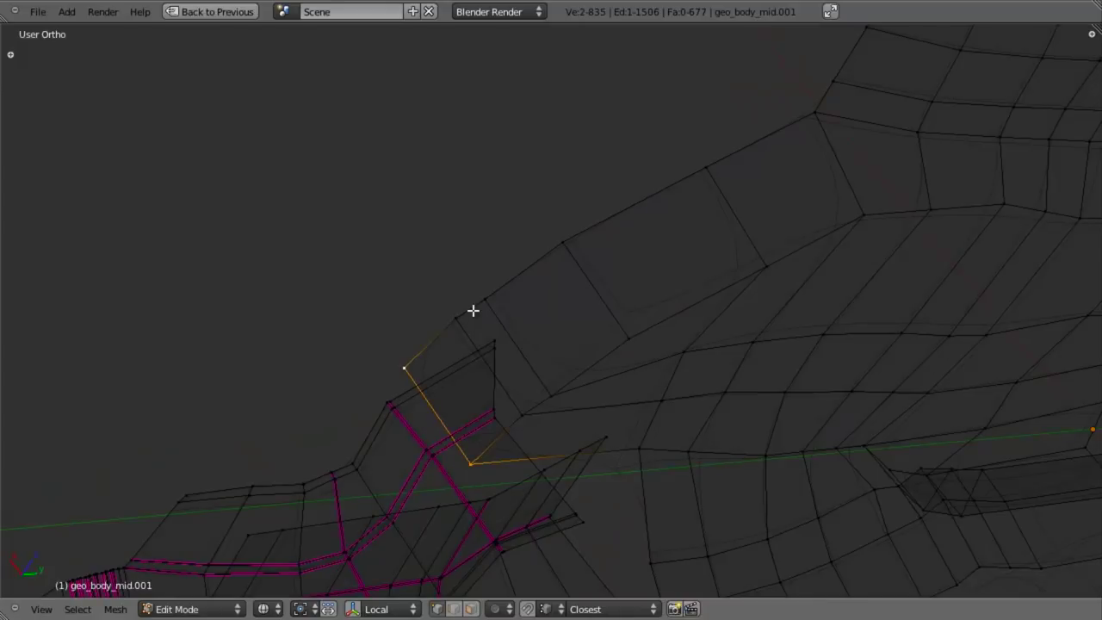
shift+right_click(535, 422)
shift+right_click(484, 299)
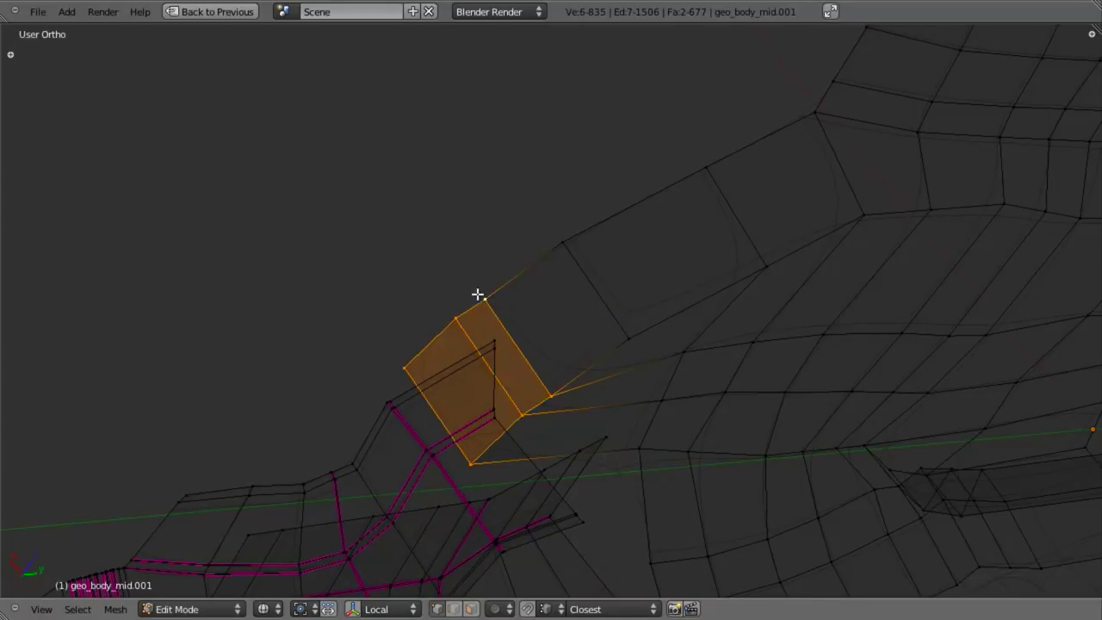
key(x)
click(479, 295)
key(z)
Step: Examine the open gap between the front and rear sections of the joined mesh in side view
middle_drag(480, 295, 519, 401)
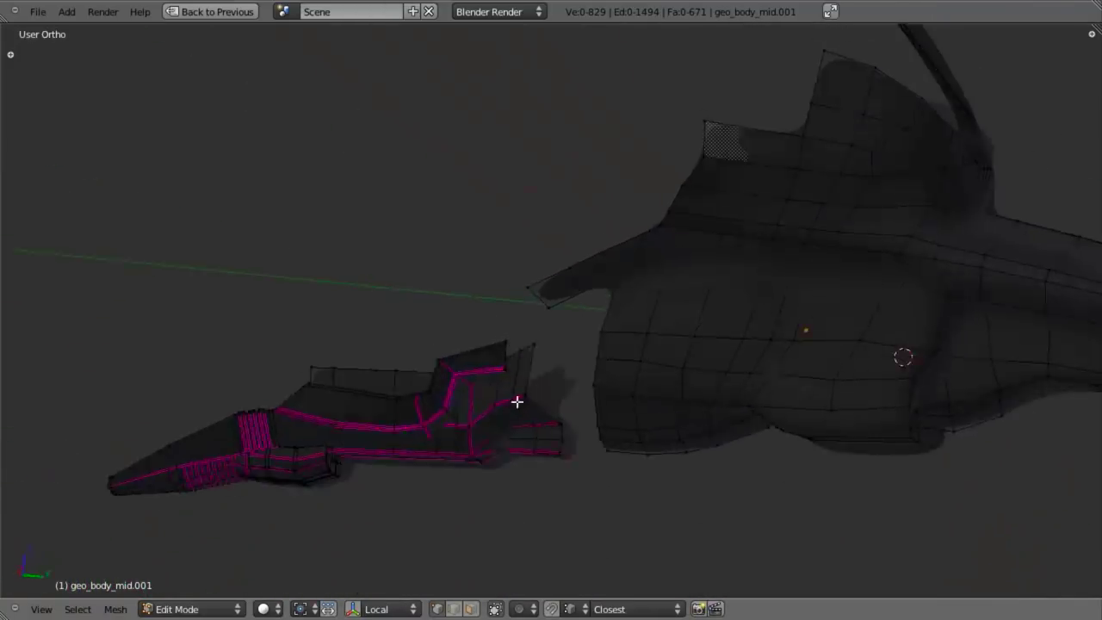
key(KP_3)
scroll(556, 376, up, 3)
middle_drag(543, 362, 460, 349)
key(KP_3)
shift+middle_drag(543, 450, 529, 422)
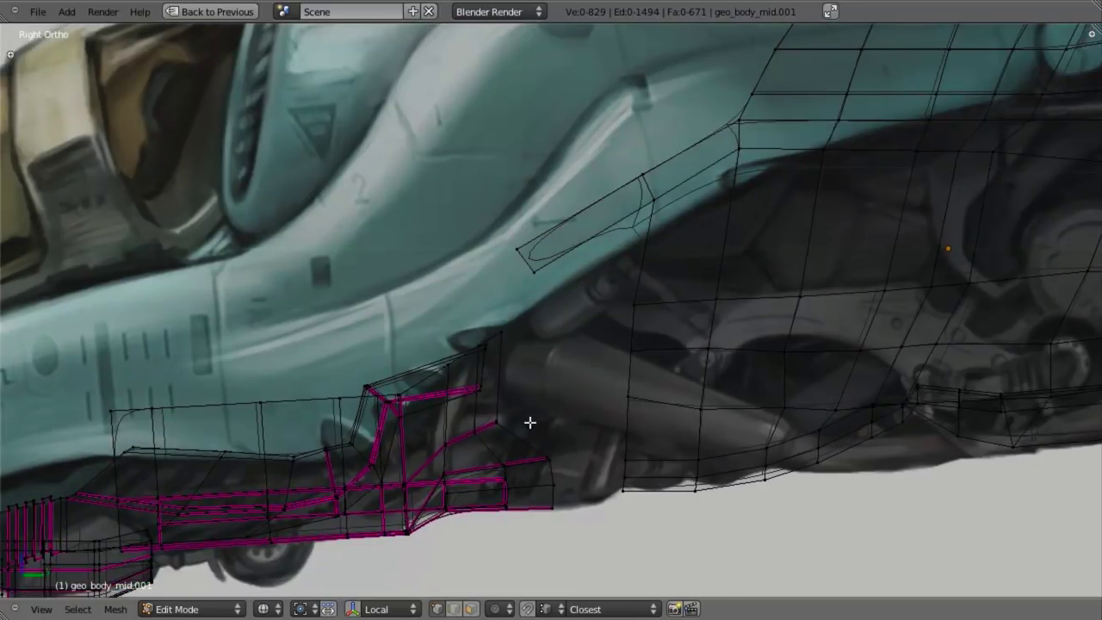
Step: Raise the vertices at the front section's upper end and rotate them about -25 degrees to meet the green panel's lower edge
drag(462, 333, 490, 419)
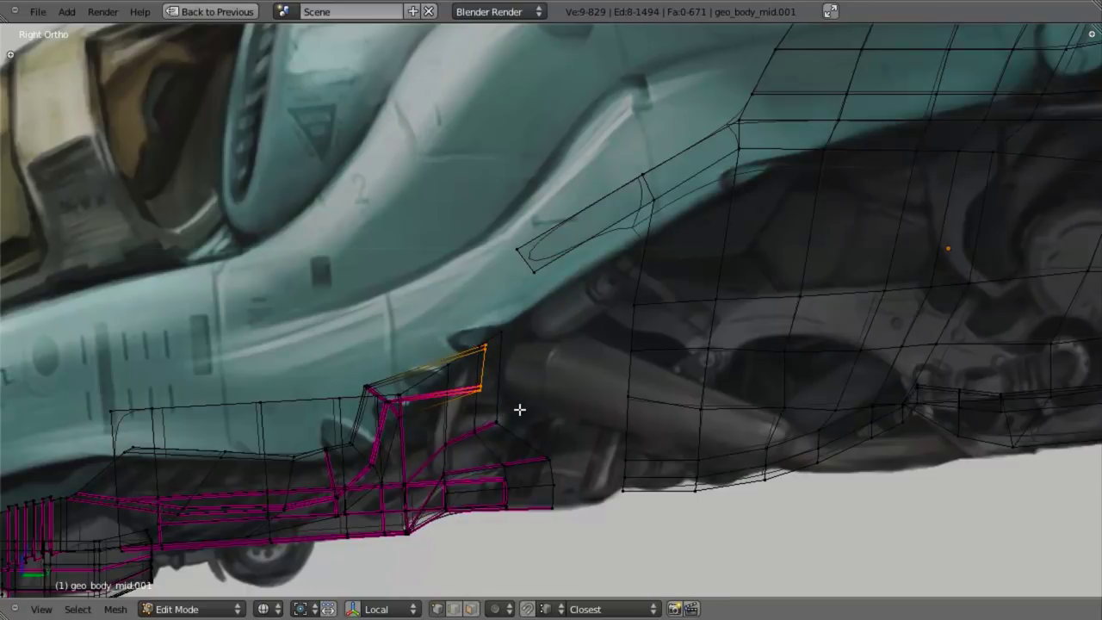
key(g)
click(517, 392)
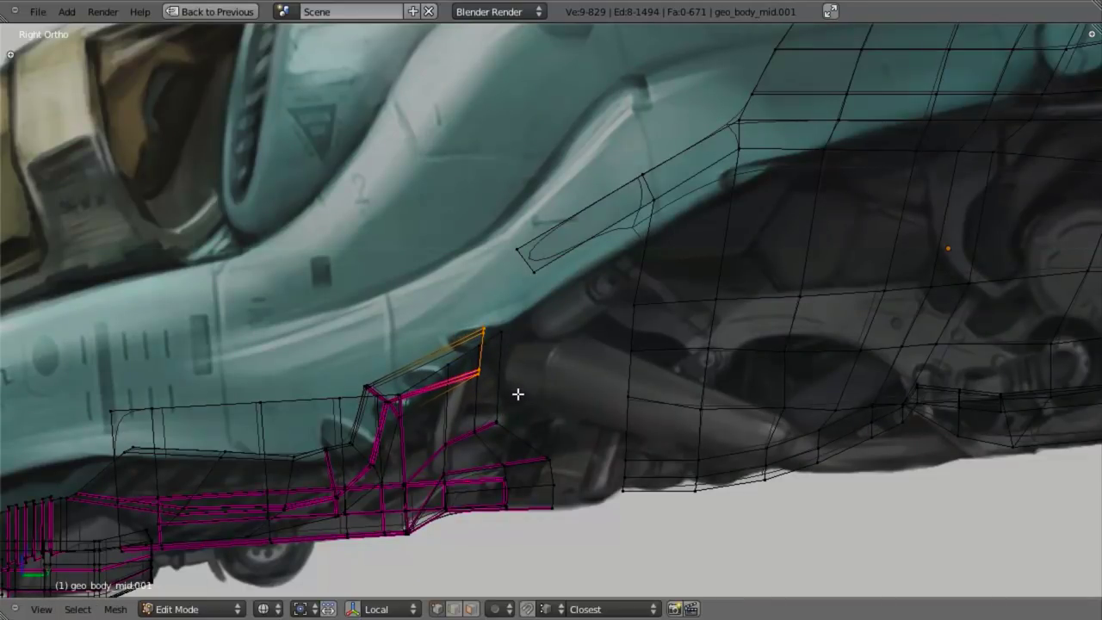
key(z)
key(z)
key(r)
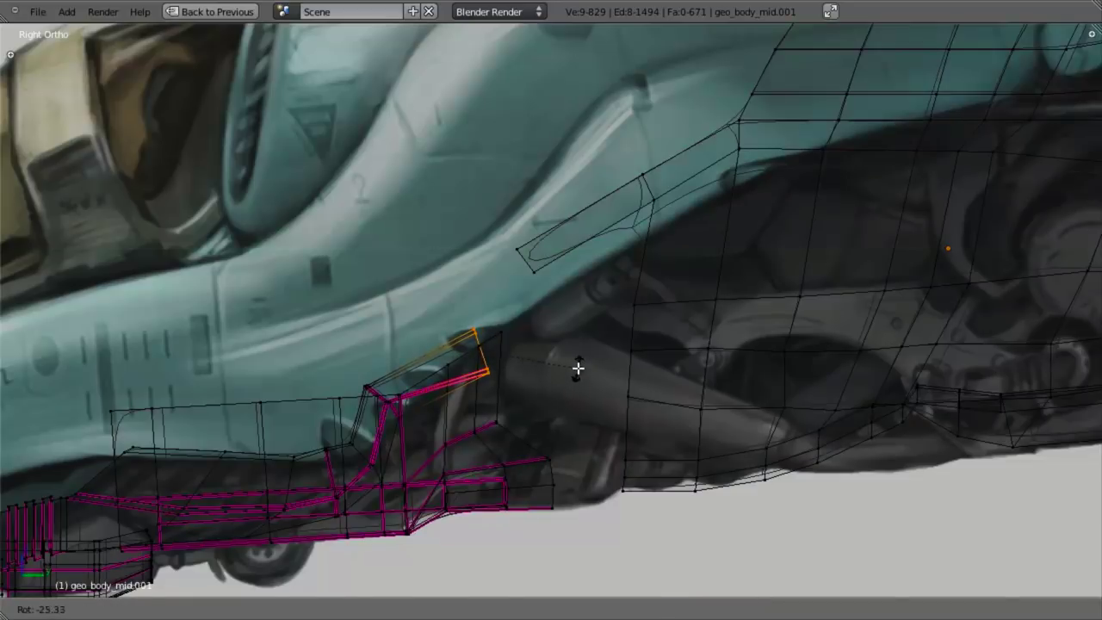
click(578, 368)
key(g)
click(571, 348)
key(z)
mouse_move(571, 347)
ctrl+middle_down()
mouse_move(571, 393)
mouse_move(460, 322)
mouse_move(543, 347)
mouse_move(612, 318)
mouse_move(566, 306)
ctrl+middle_up()
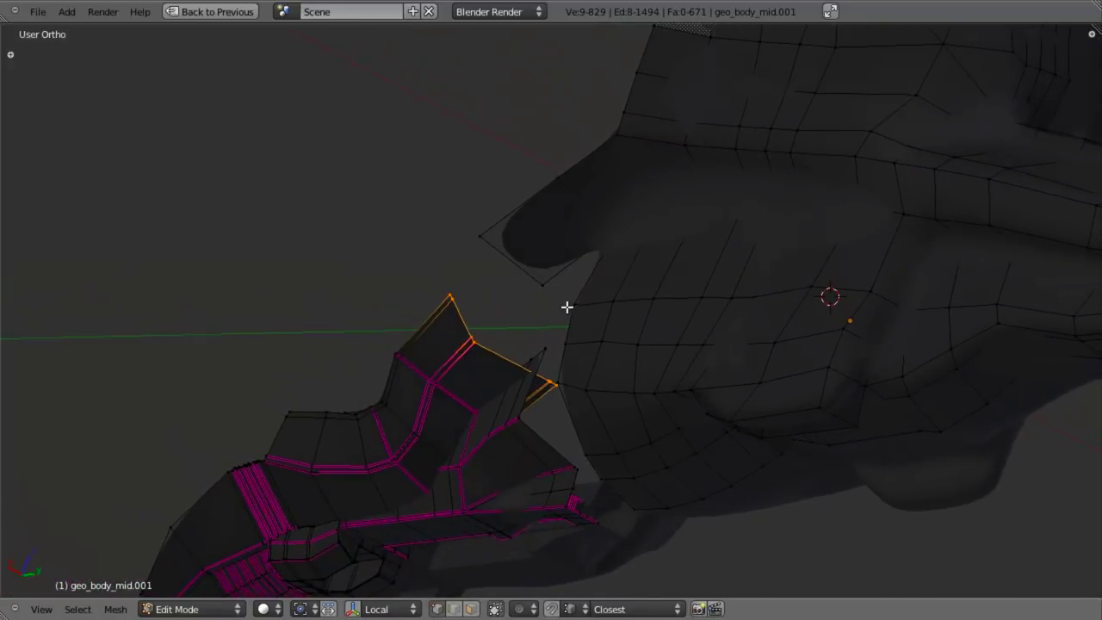
shift+middle_drag(618, 274, 572, 315)
scroll(827, 312, down, 3)
scroll(749, 253, up, 2)
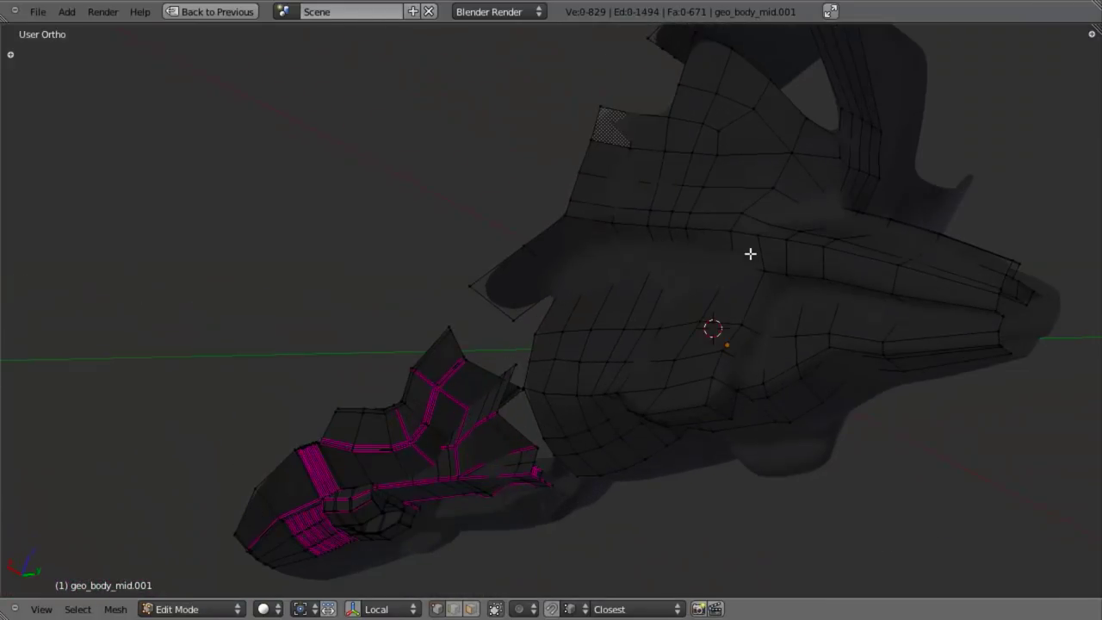
scroll(666, 265, up, 5)
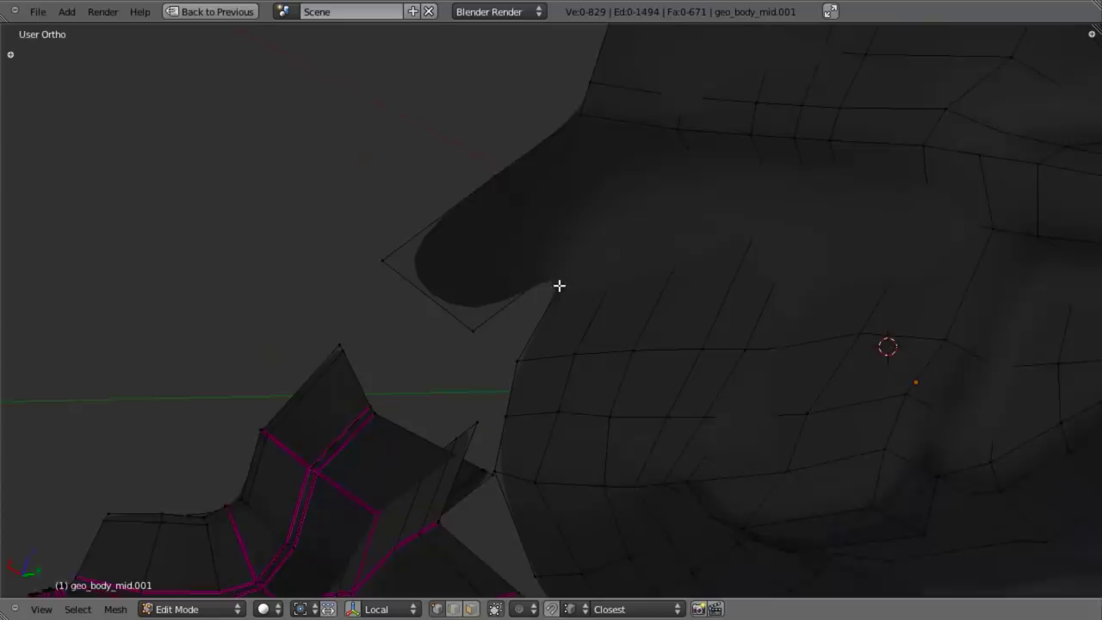
right_click(472, 348)
key(z)
middle_drag(615, 307, 394, 398)
key(a)
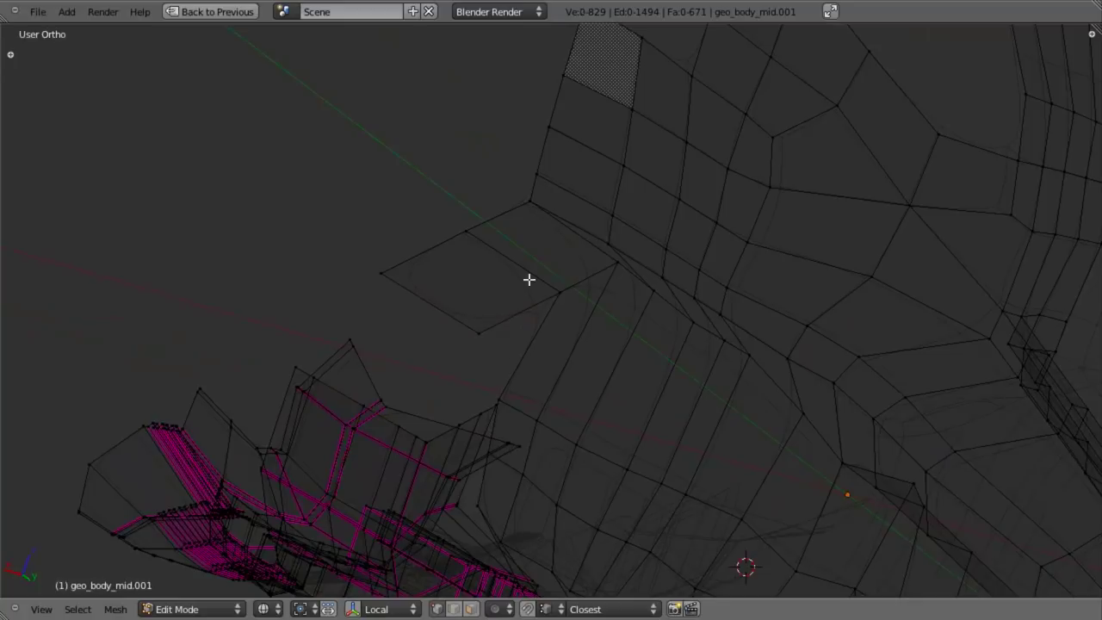
key(ctrl+r)
key(Escape)
Step: Delete the single face at the inner end of the face row that continues the rear section's forward-projecting strip
scroll(514, 252, down, 4)
key(z)
mouse_move(513, 251)
middle_down()
mouse_move(579, 273)
mouse_move(750, 275)
middle_up()
shift+middle_drag(739, 319, 678, 333)
scroll(679, 333, up, 3)
key(z)
right_click(747, 320)
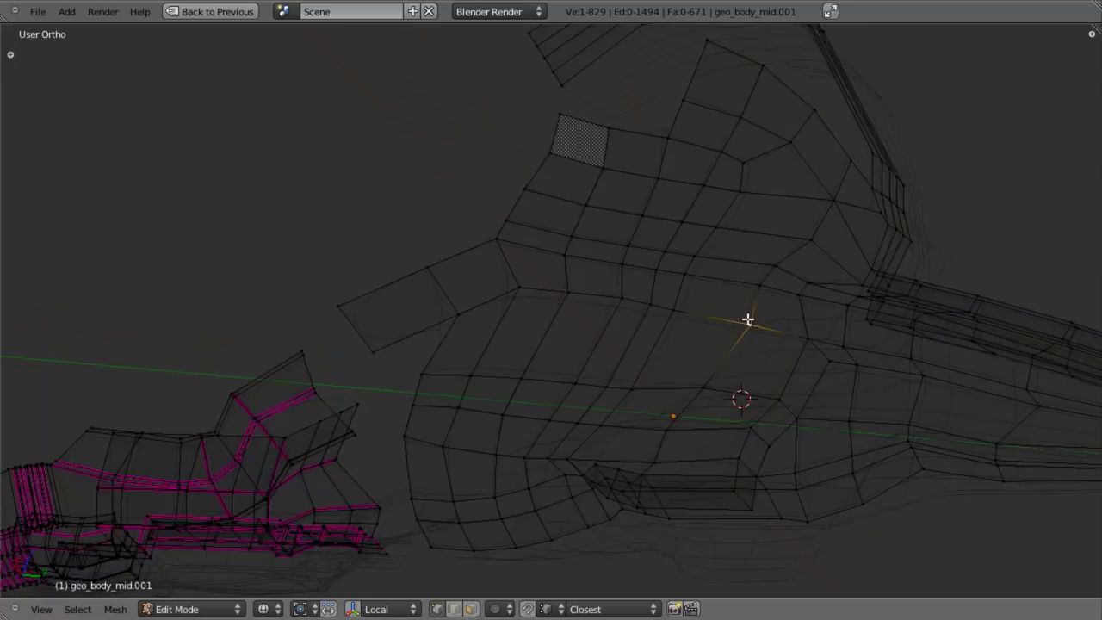
shift+right_click(671, 312)
key(x)
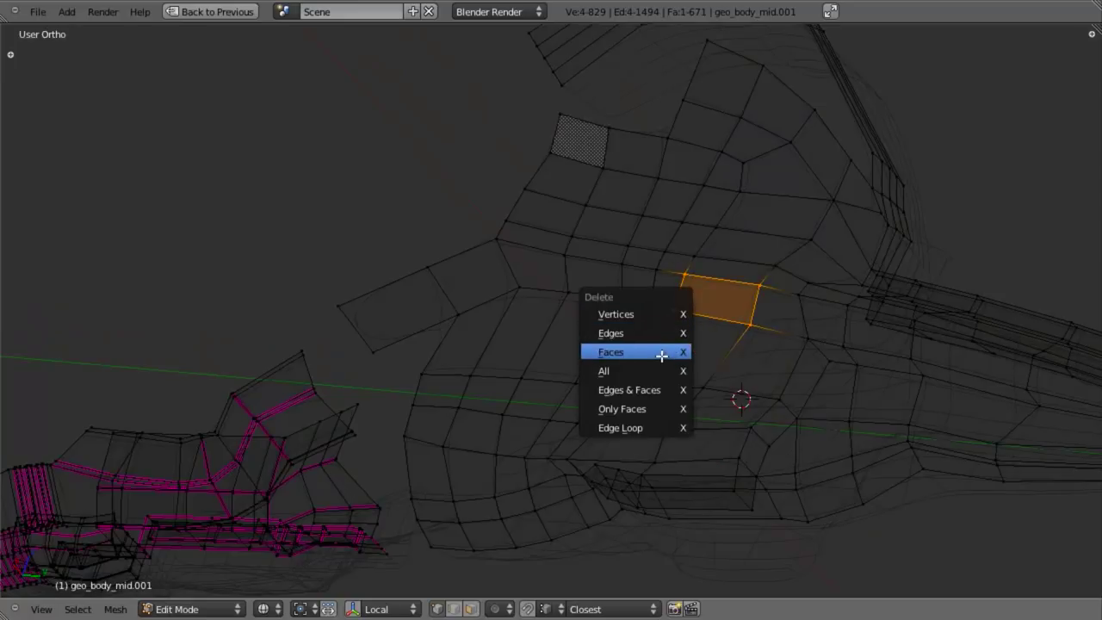
click(661, 355)
Step: Add a lengthwise edge loop to the forward-projecting strip and slide it close to the strip's upper edge
key(z)
scroll(574, 303, up, 2)
key(ctrl+r)
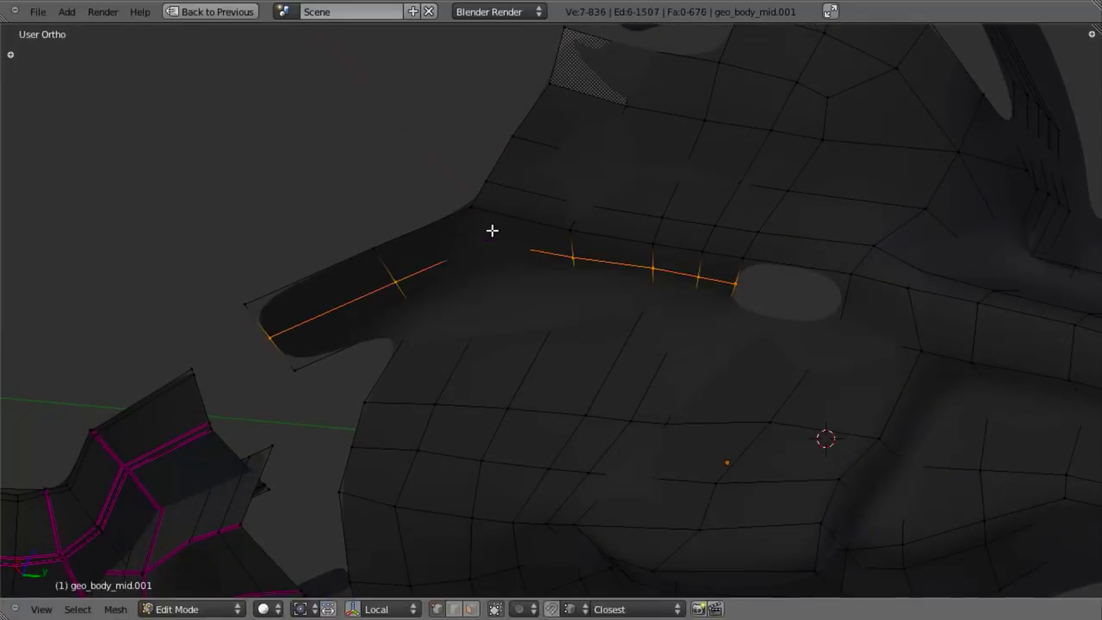
click(492, 228)
click(426, 227)
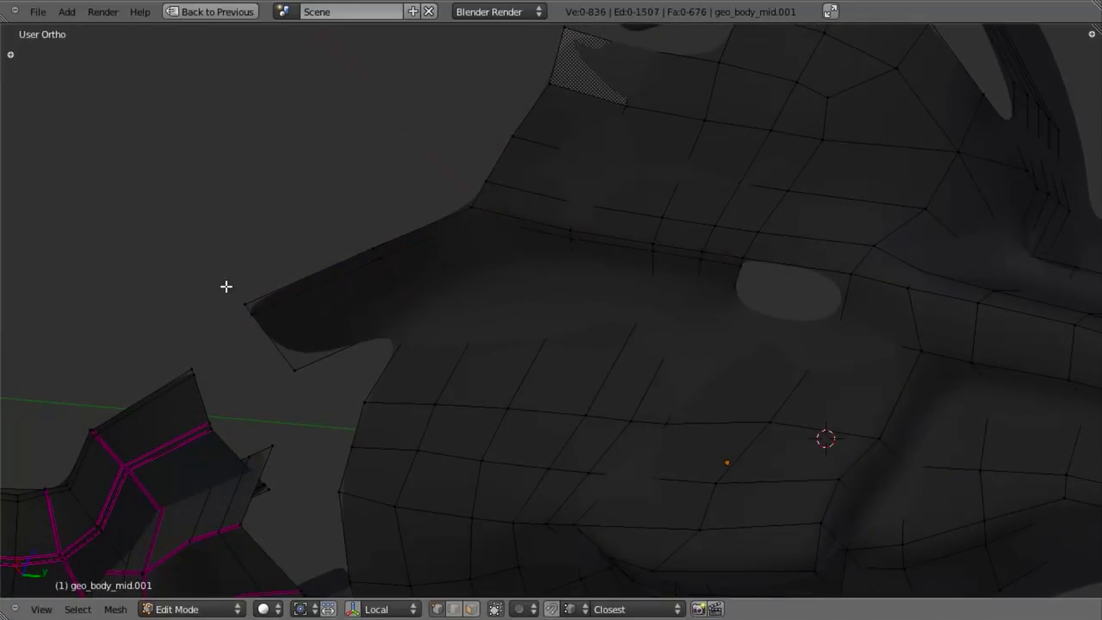
Step: Fill a narrow face between the strip's upper edge and the front section's raised end
key(f)
middle_drag(209, 365, 357, 358)
key(a)
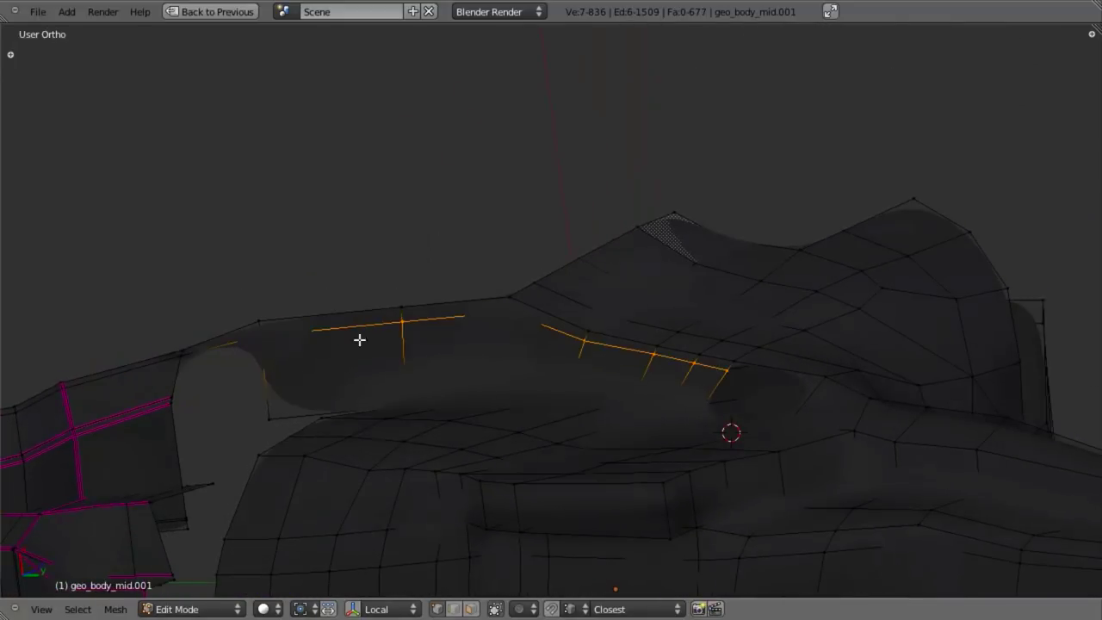
Step: Slide the new edge loop slightly nearer to the strip's upper edge
key(ctrl+r)
key(Escape)
key(ctrl+e)
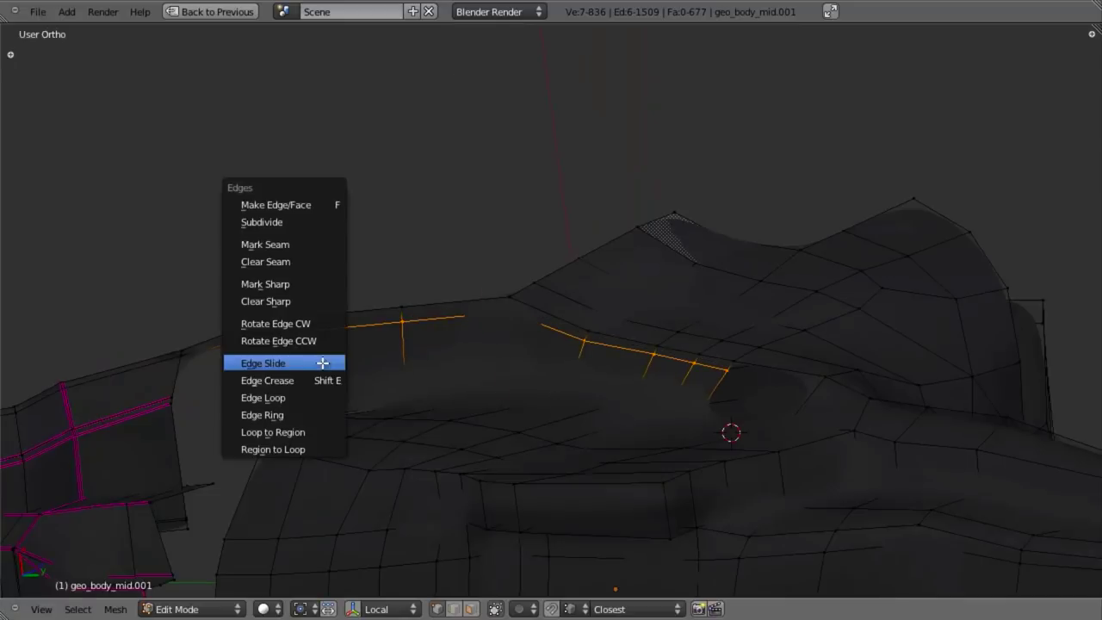
click(322, 362)
click(328, 278)
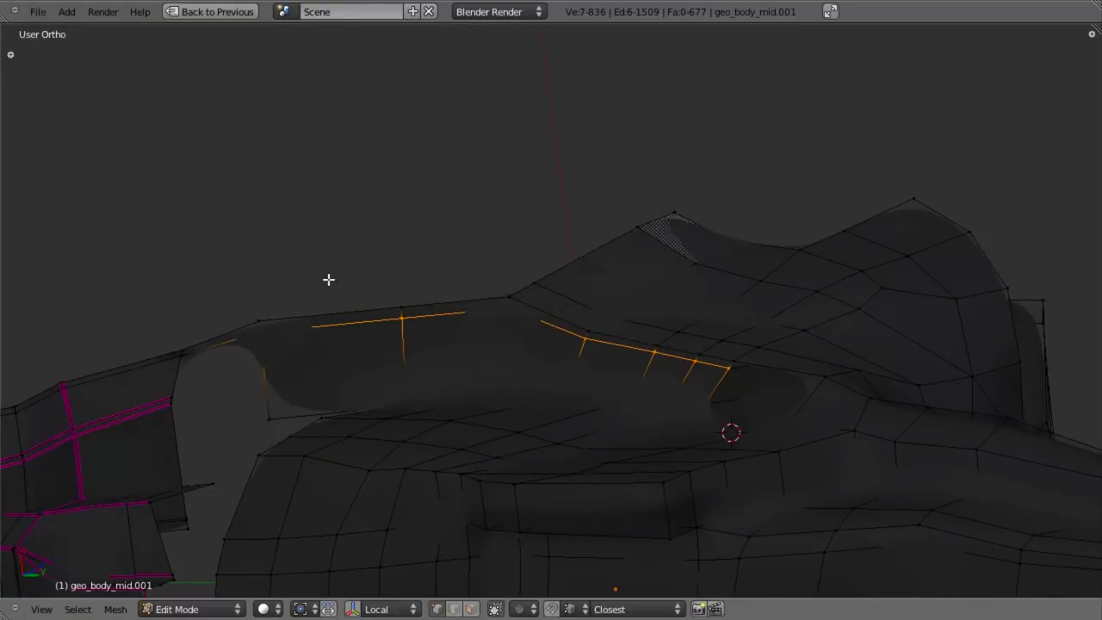
Step: Add a second lengthwise edge loop to the strip and place it close to the lower edge
key(ctrl+r)
click(265, 363)
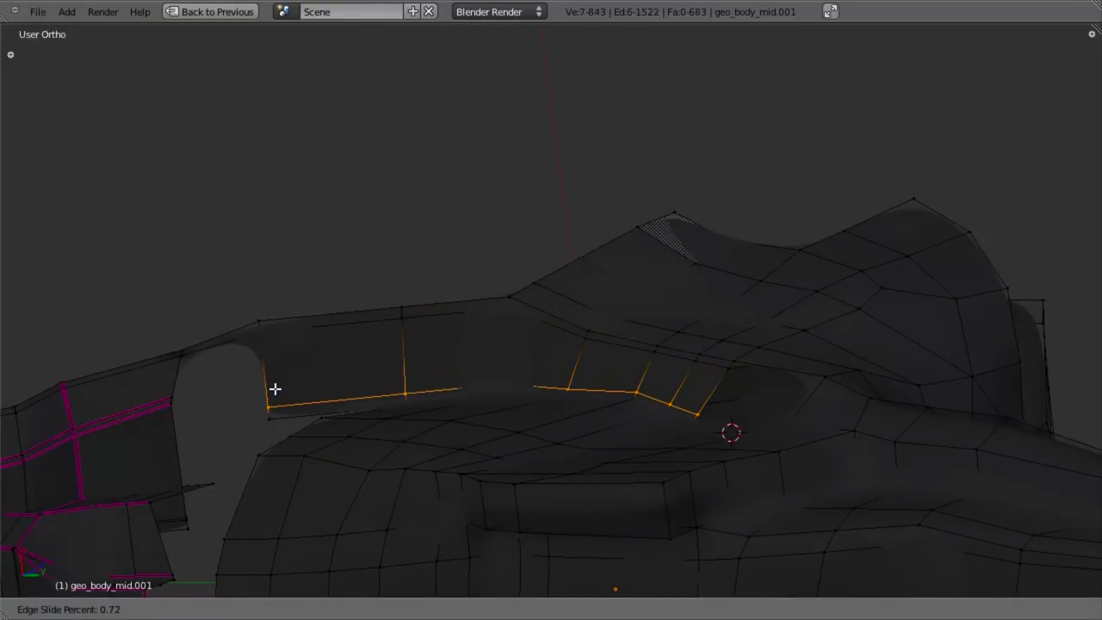
click(275, 393)
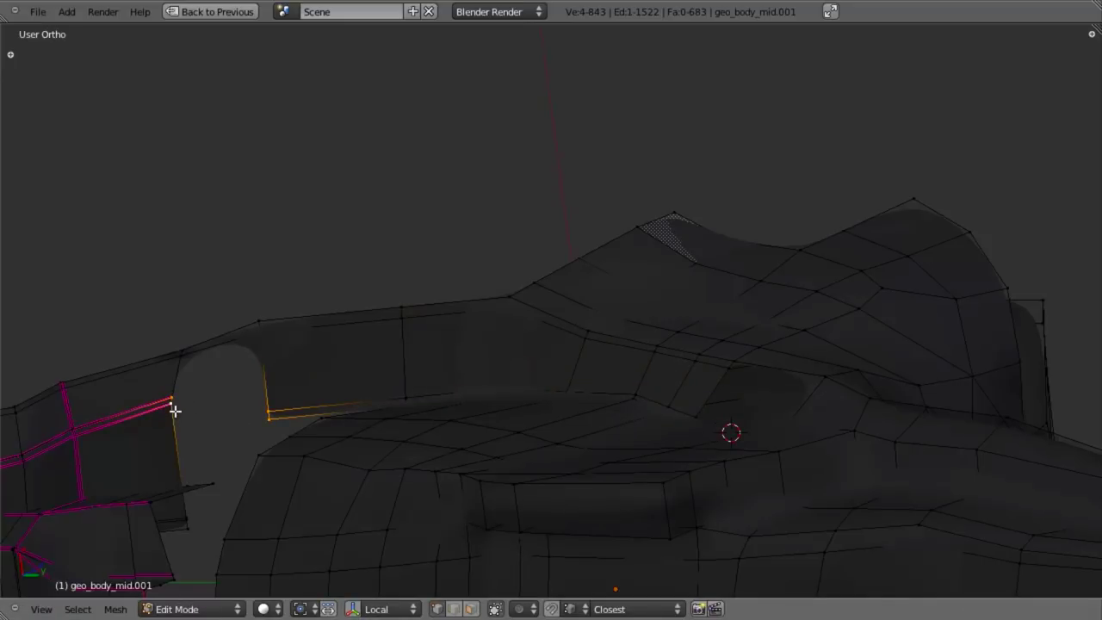
Step: Bridge the strip's lower edge to the front section's seam and move the four seam-end vertices about -0.048 along global X
key(g)
key(x)
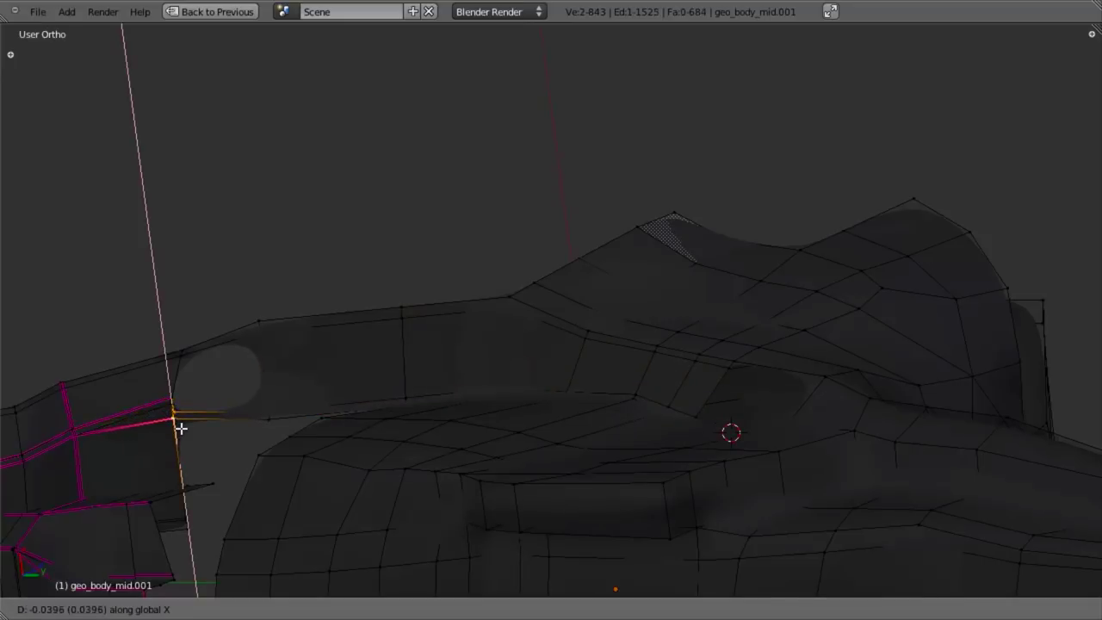
key(Escape)
key(b)
drag(164, 381, 192, 433)
key(g)
key(x)
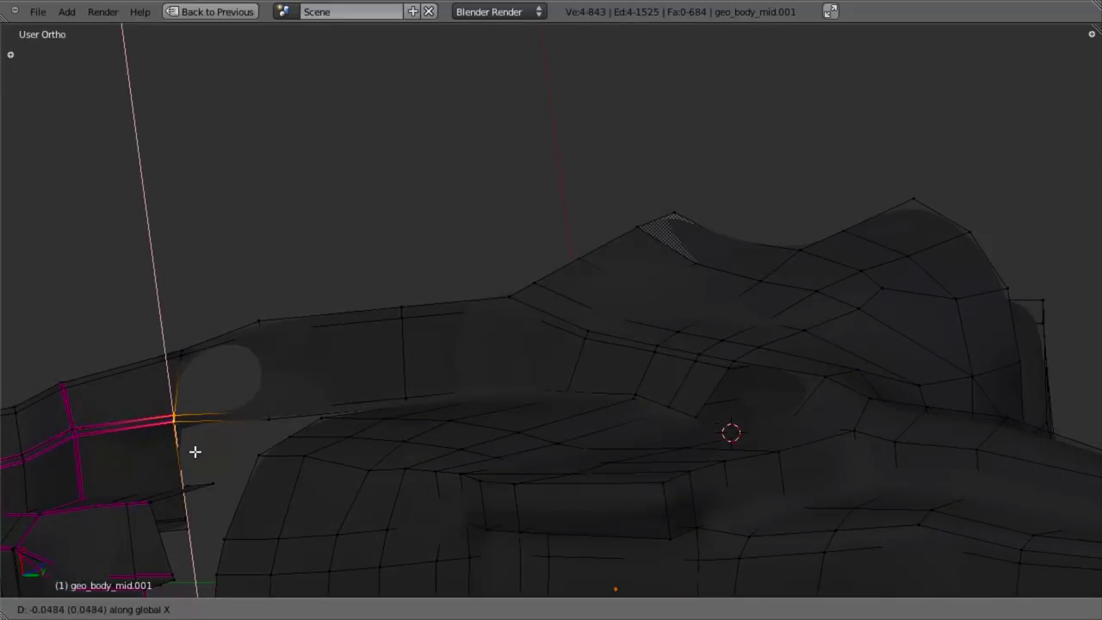
click(195, 454)
Step: Examine the lower bridge where it meets the front section's seam, in wireframe, shaded and object mode
shift+middle_drag(255, 444, 550, 370)
scroll(438, 336, up, 4)
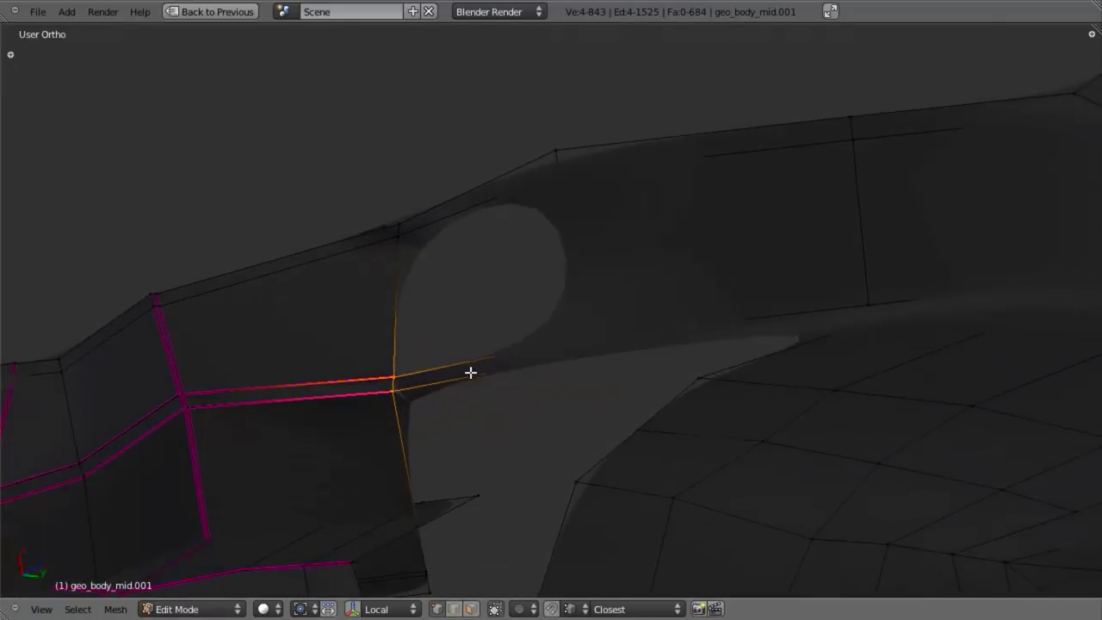
middle_drag(470, 374, 816, 287)
scroll(409, 469, up, 7)
scroll(816, 288, up, 6)
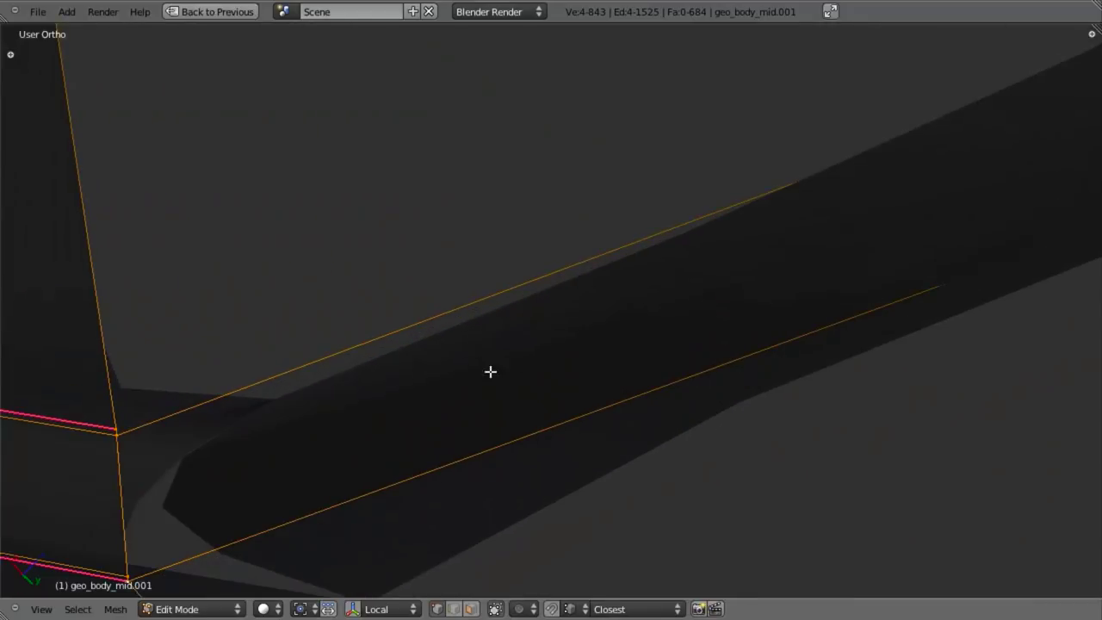
mouse_move(343, 413)
shift+middle_down()
mouse_move(648, 311)
mouse_move(739, 244)
shift+middle_up()
key(z)
scroll(639, 400, down, 6)
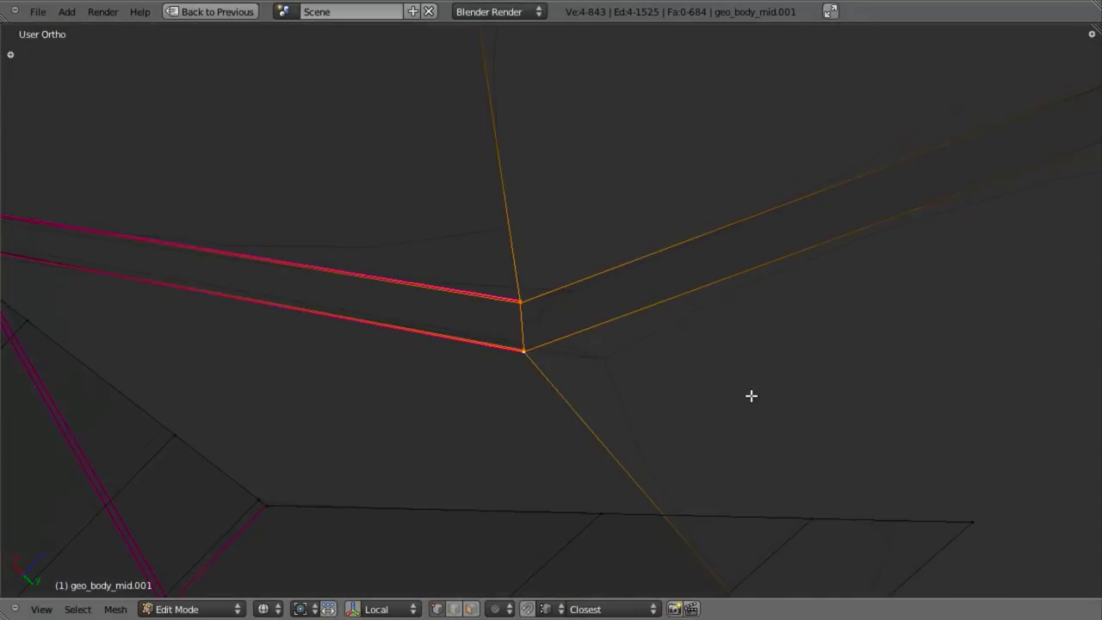
scroll(752, 395, down, 5)
shift+middle_drag(786, 335, 706, 390)
key(z)
middle_drag(568, 305, 625, 266)
key(Tab)
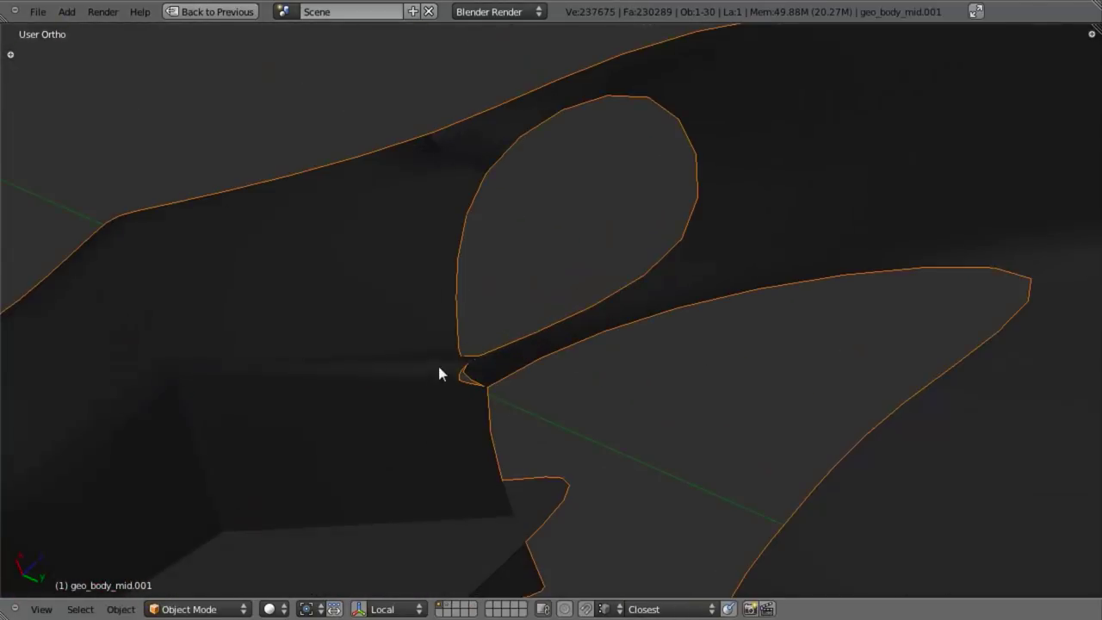
shift+middle_drag(365, 411, 755, 284)
scroll(603, 284, down, 3)
key(Tab)
shift+middle_drag(883, 277, 737, 320)
scroll(738, 320, up, 15)
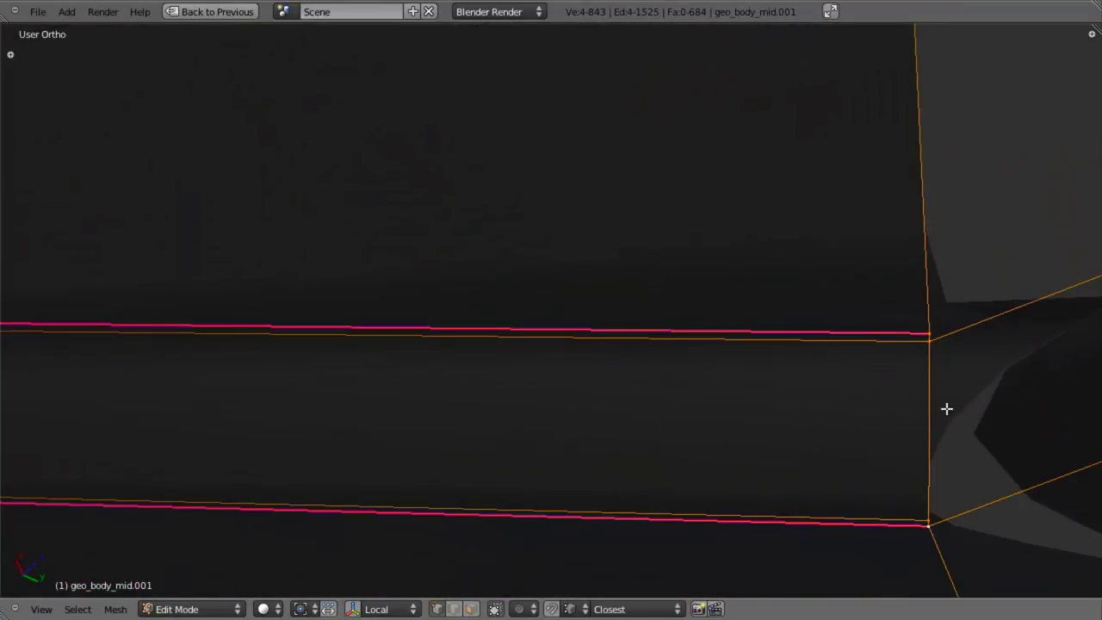
scroll(957, 521, down, 2)
Step: Delete the narrow face bridging the strip's lower edge to the front section's seam
key(a)
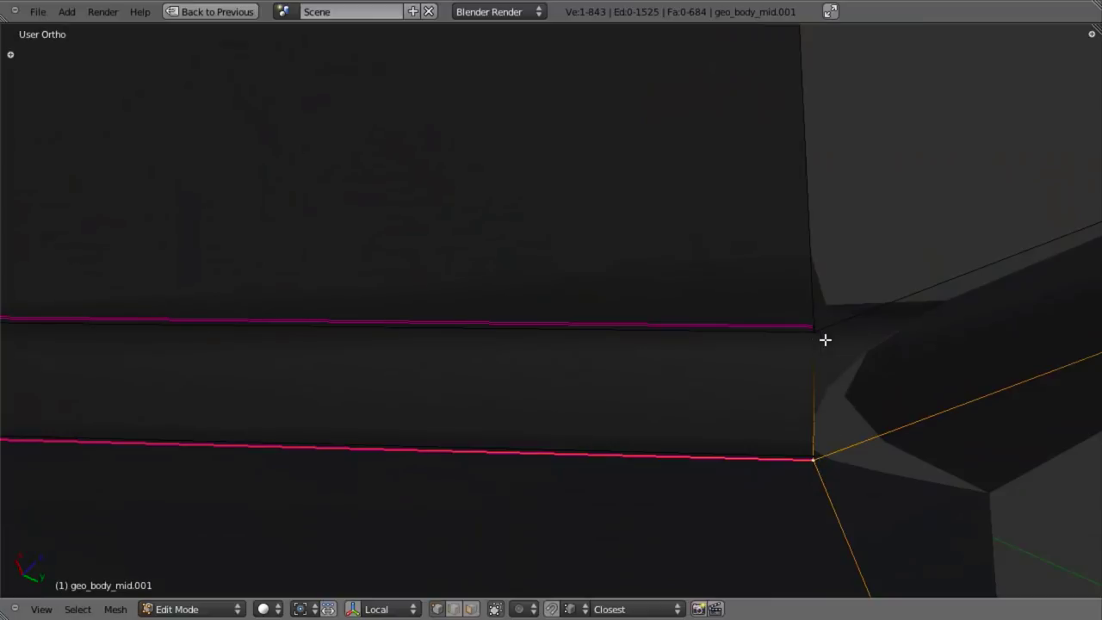
scroll(578, 479, down, 5)
key(z)
key(b)
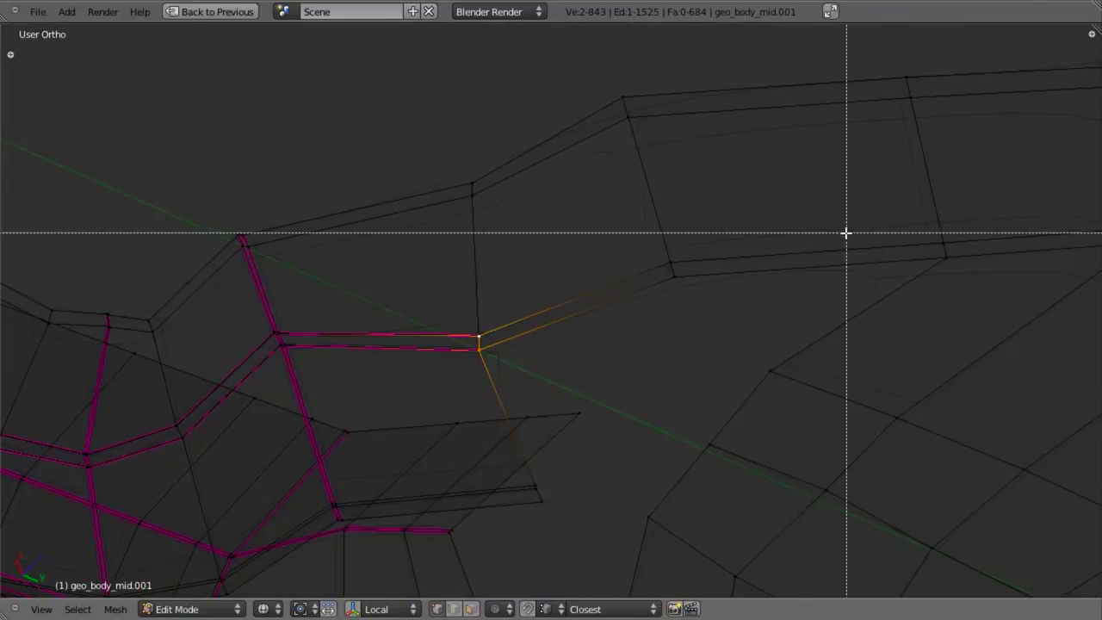
drag(656, 224, 729, 351)
key(x)
click(729, 351)
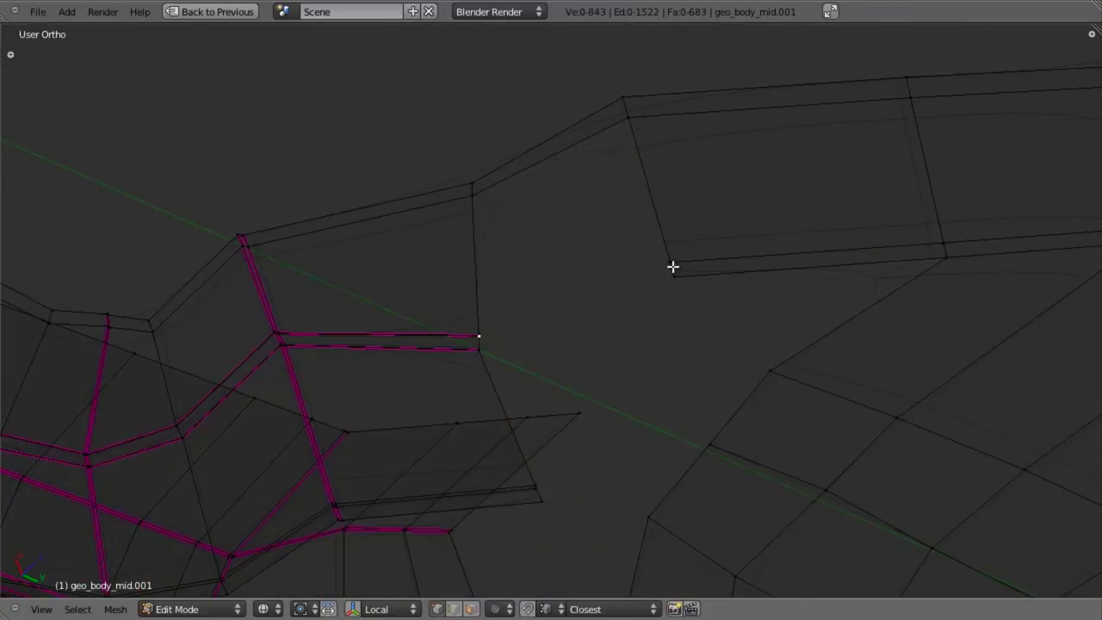
Step: Add two edge loops within the strip's narrow lower band, one near its upper edge and one near its lower edge
key(ctrl+r)
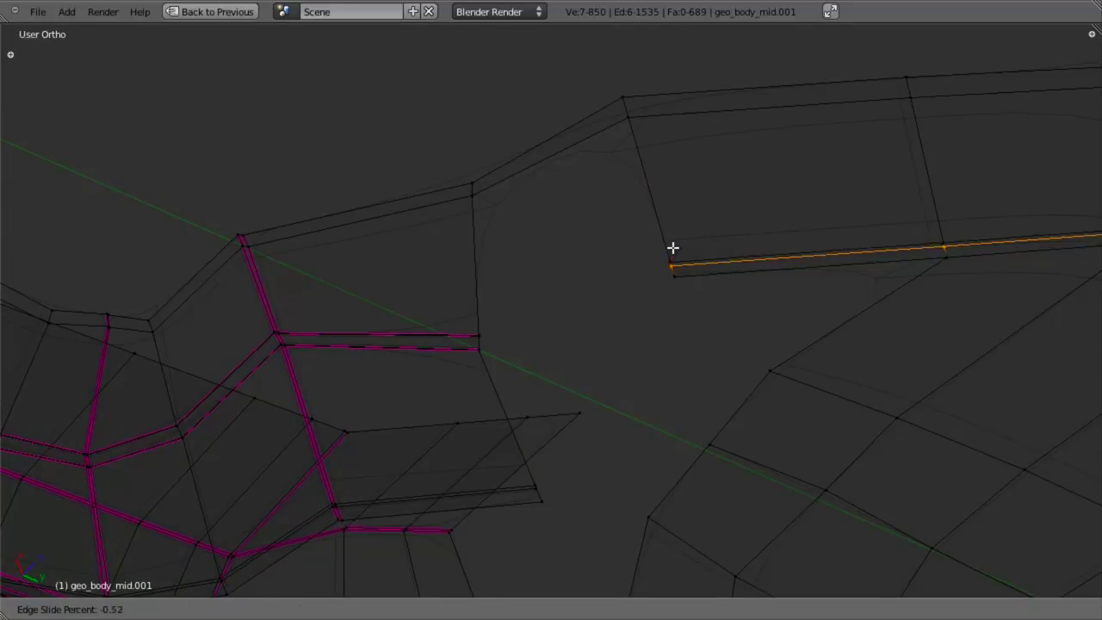
click(673, 244)
key(ctrl+r)
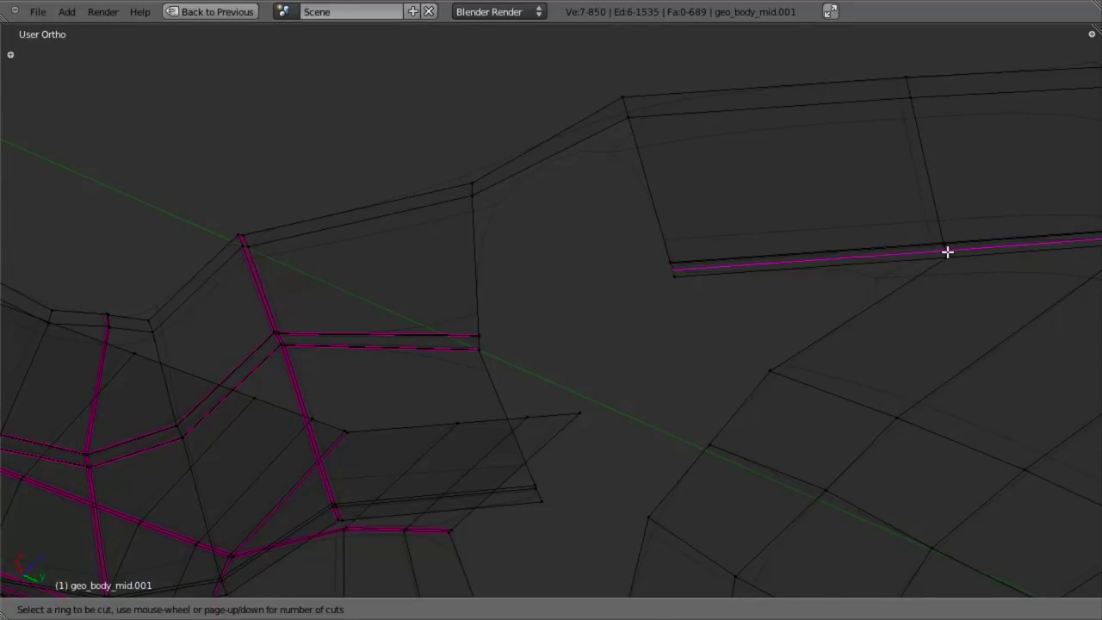
click(947, 250)
click(952, 270)
Step: Fill a thin face between the strip's two lowest edge-end vertices and the two lower seam-end vertices of the front section
scroll(689, 335, up, 5)
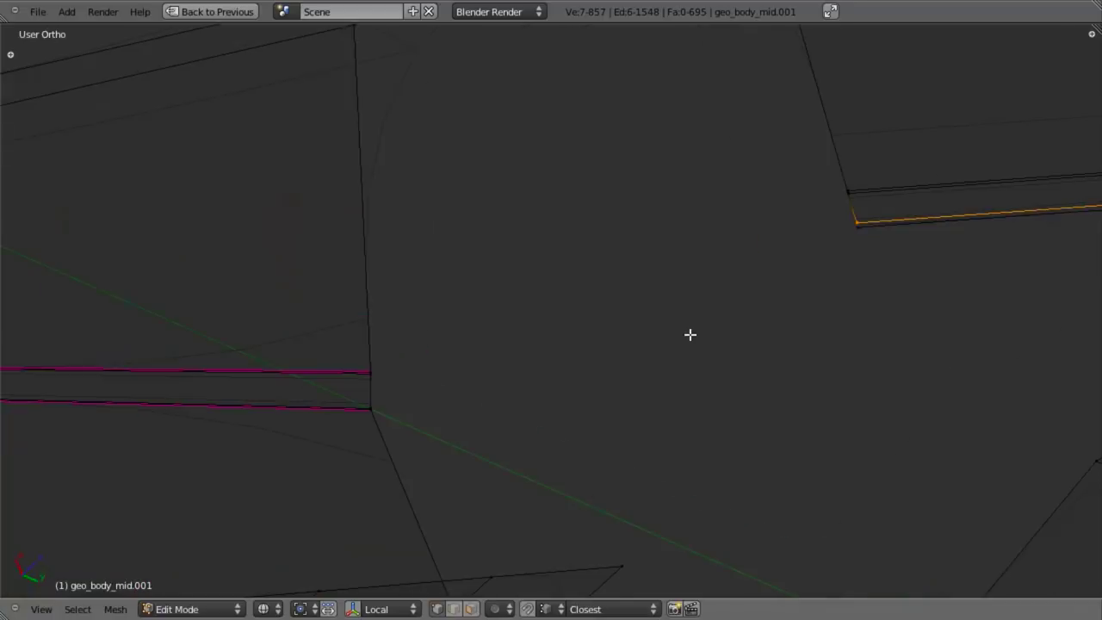
key(a)
key(b)
drag(818, 222, 988, 292)
key(b)
drag(316, 390, 474, 473)
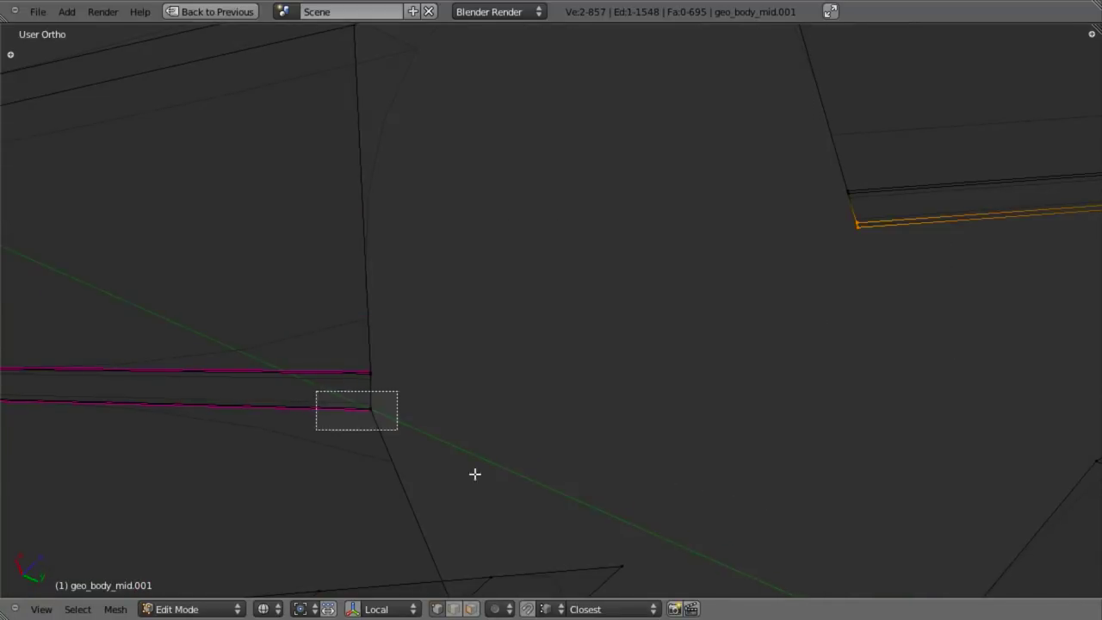
key(f)
Step: Fill the matching thin upper face between seam and strip, and close the band between both thin faces
key(a)
key(b)
drag(343, 352, 413, 392)
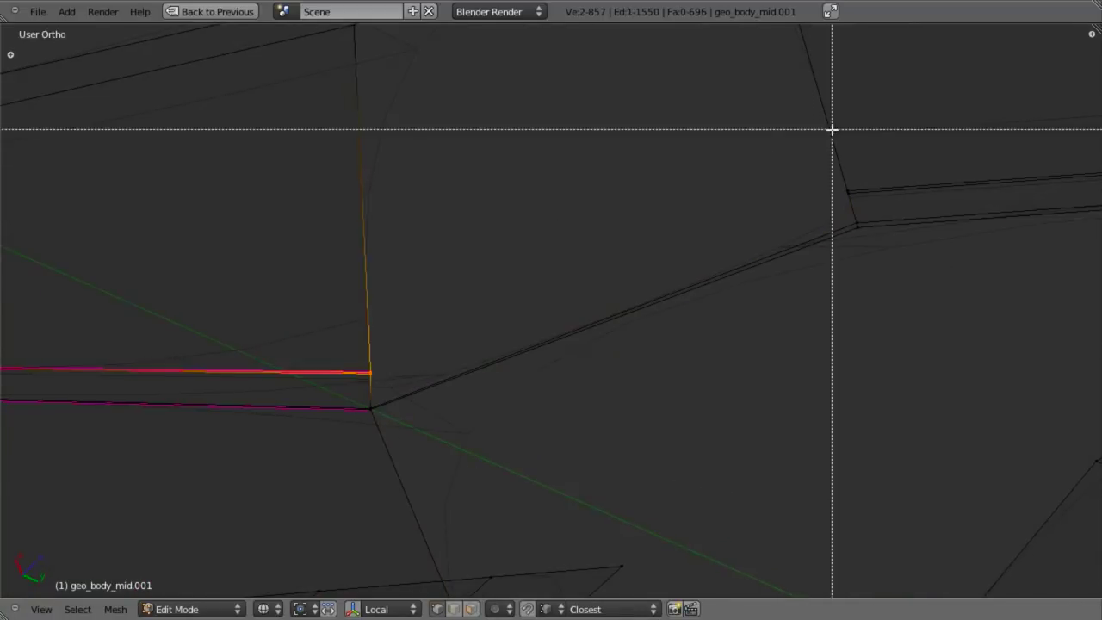
drag(831, 129, 1004, 253)
key(f)
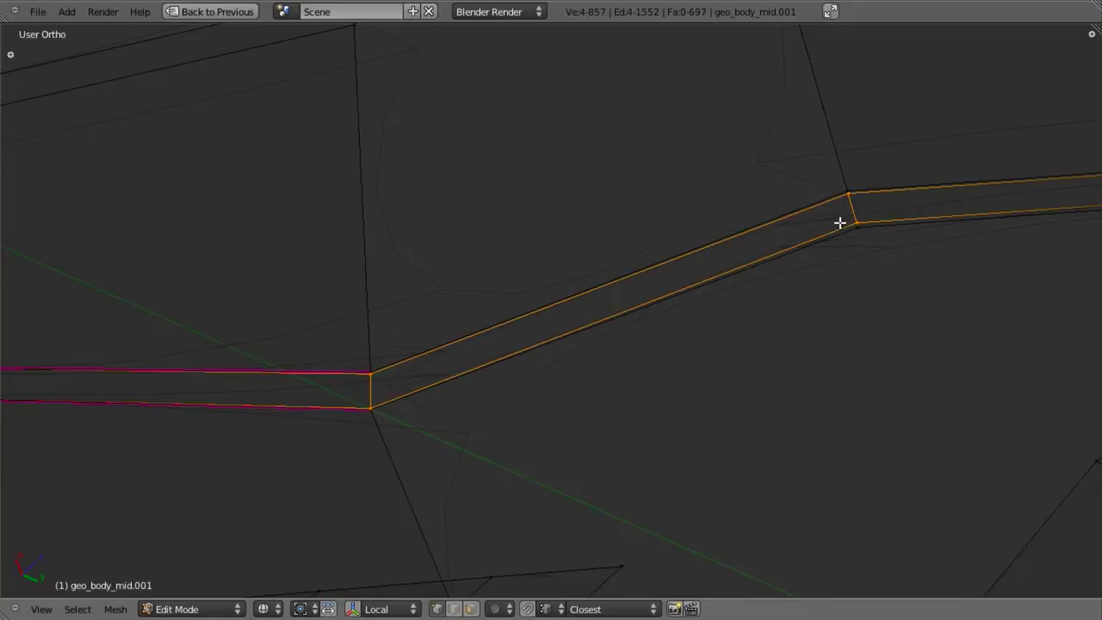
key(f)
Step: Examine the shading of the upper and lower bridges around the remaining hole between the two sections
scroll(768, 361, down, 5)
key(z)
shift+middle_drag(583, 283, 637, 441)
scroll(637, 441, up, 7)
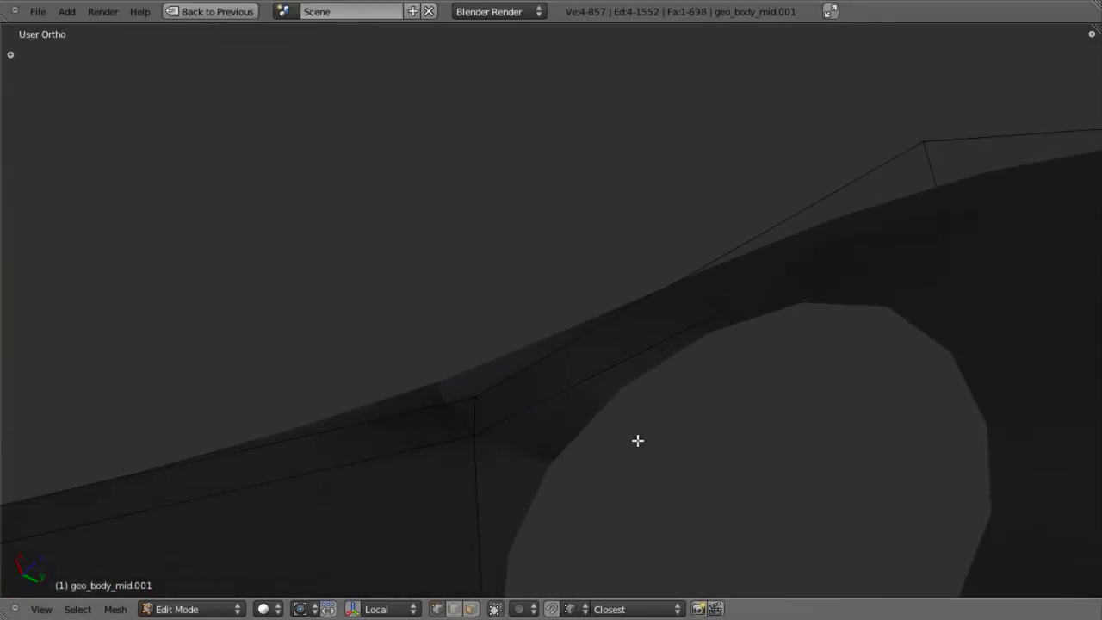
key(z)
middle_drag(513, 461, 1036, 147)
key(z)
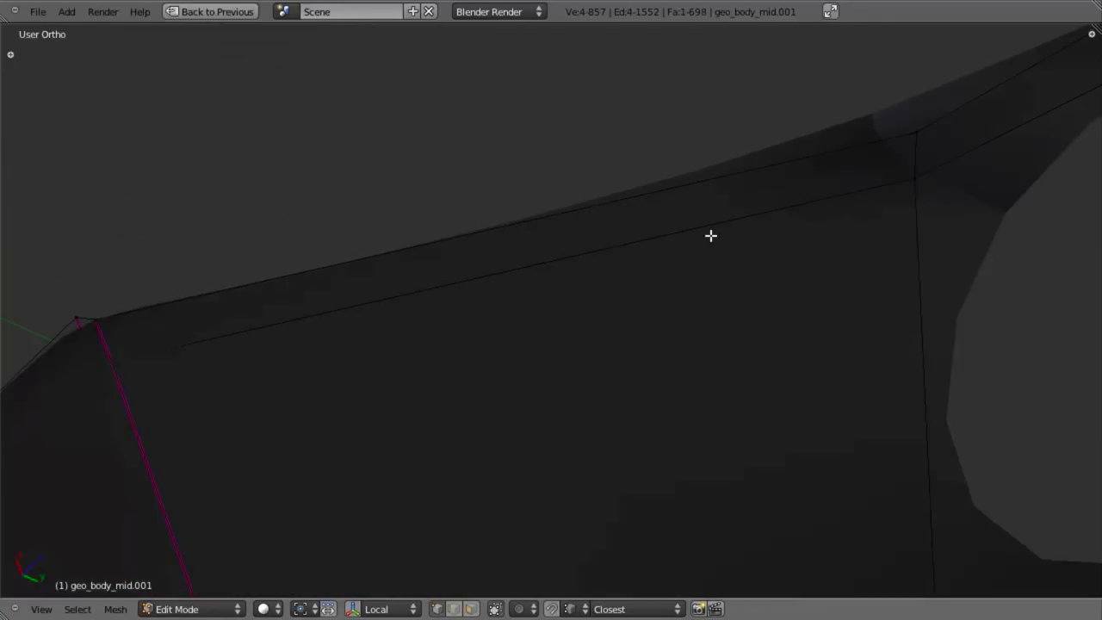
key(z)
scroll(858, 123, down, 8)
key(z)
shift+middle_drag(819, 318, 730, 280)
Step: Fill the four-sided face that closes the oval hole between the front section's seam and the bridging strip, and clear the selection
key(a)
key(a)
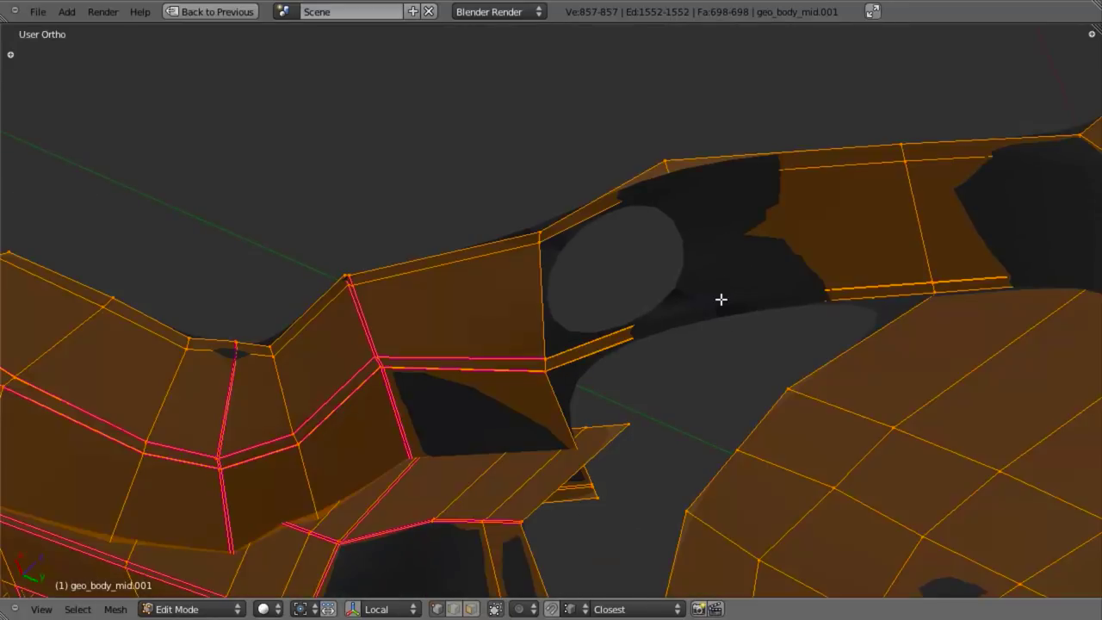
key(a)
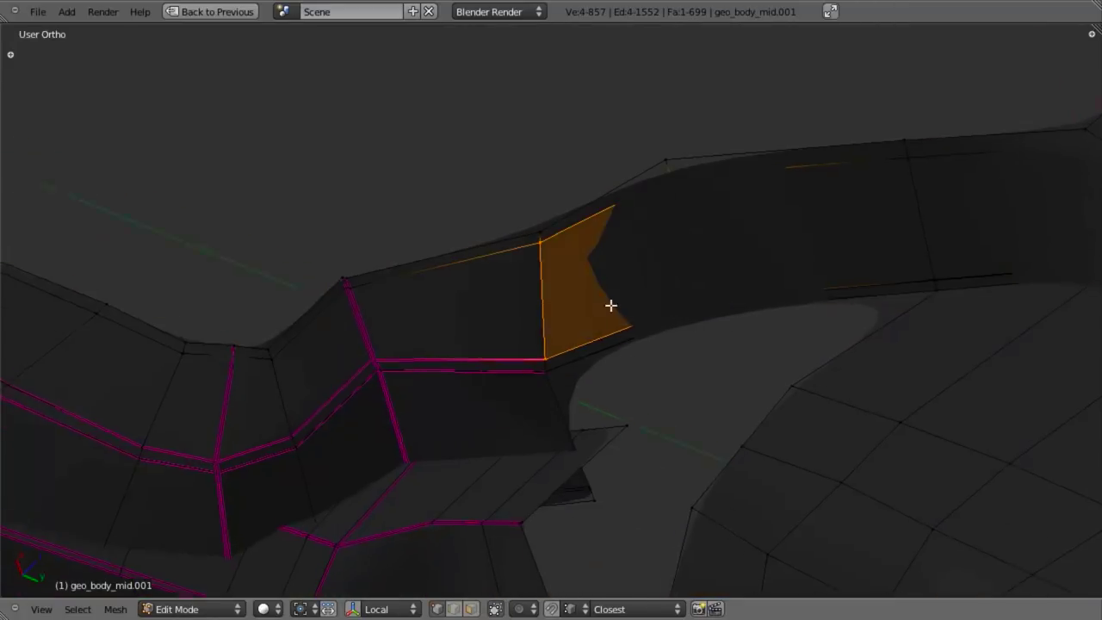
key(a)
Step: Show the transform properties and check the mean crease of the seam edges leading from the front section into the bridge
middle_drag(611, 305, 661, 188)
scroll(626, 320, up, 4)
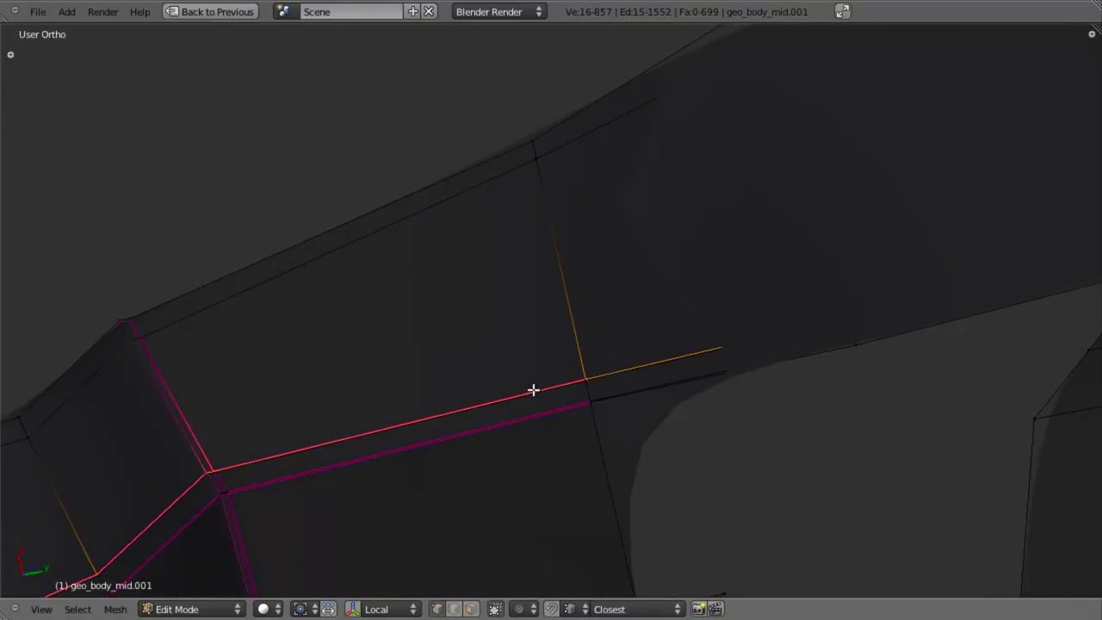
key(n)
key(z)
scroll(490, 369, down, 6)
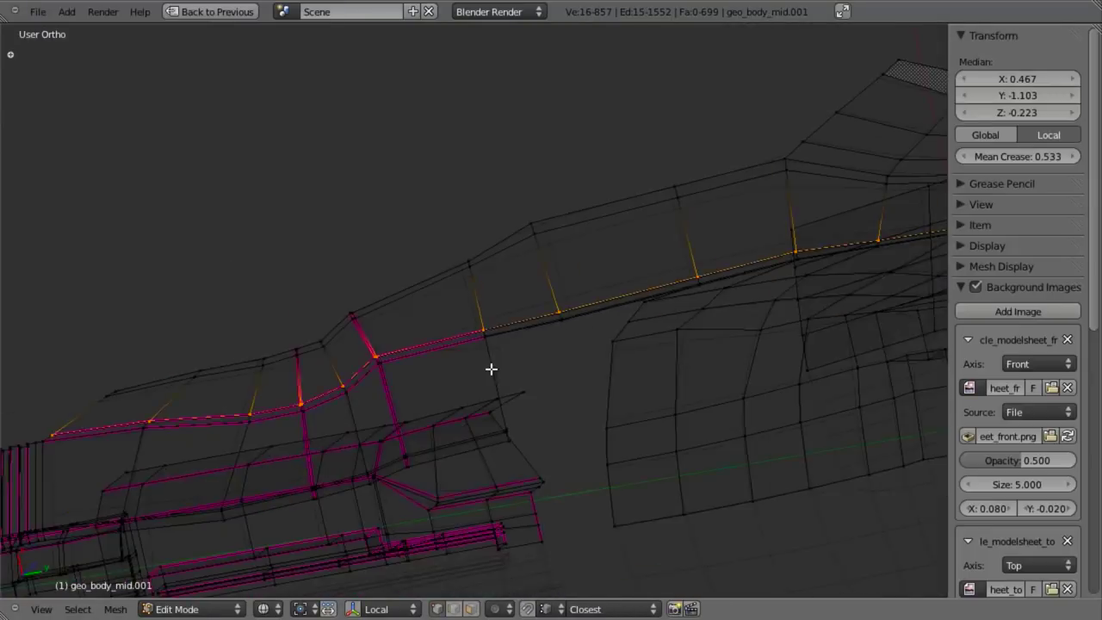
scroll(413, 379, up, 6)
key(a)
drag(218, 457, 218, 457)
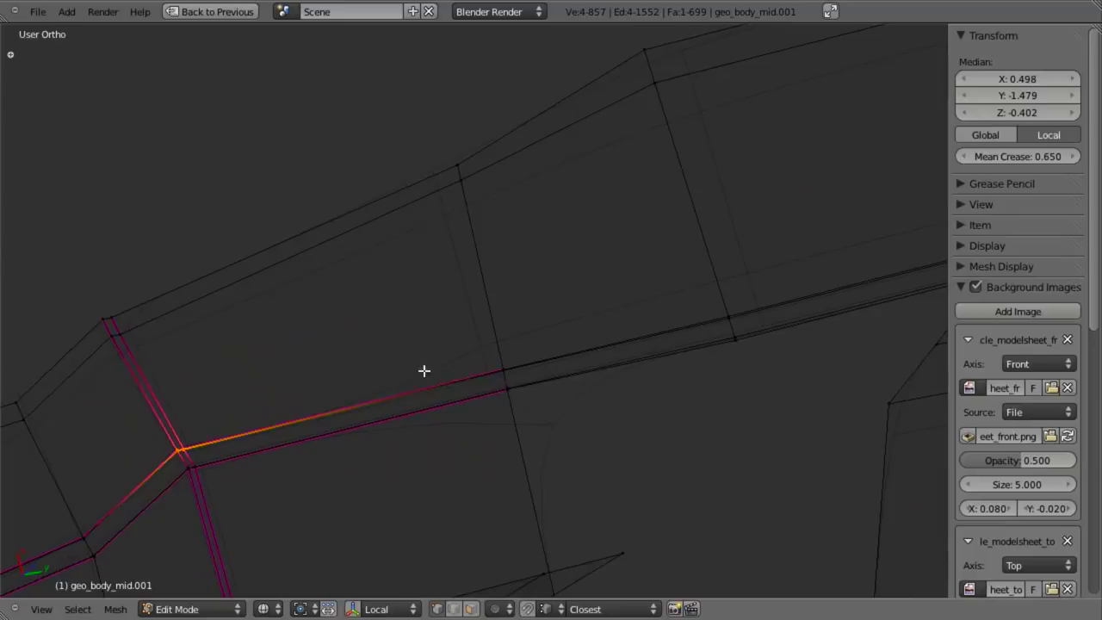
scroll(721, 302, down, 7)
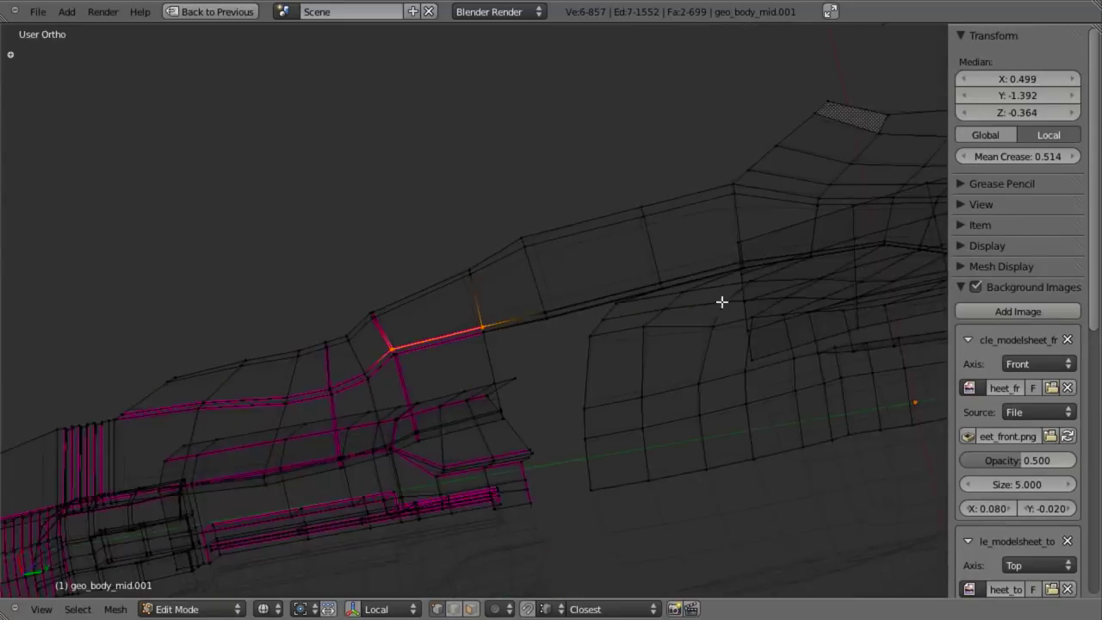
Step: Select the edge loops bordering the narrow lower band of the bridge, from the front section through to the rear section
key(z)
key(a)
alt+right_click(605, 297)
key(z)
middle_drag(564, 320, 586, 331)
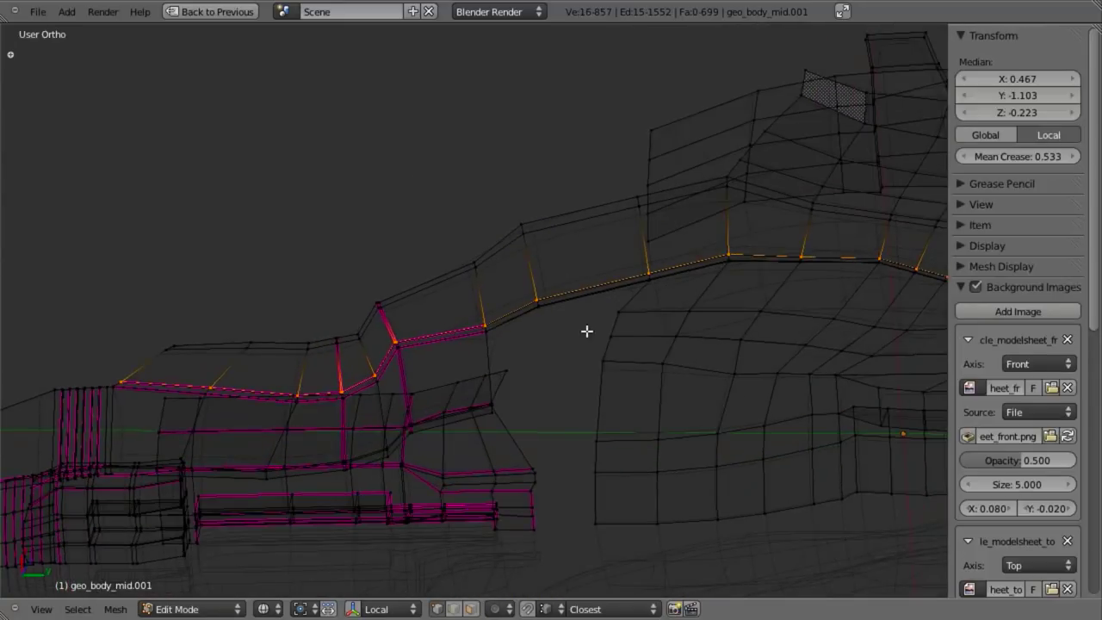
scroll(484, 359, up, 5)
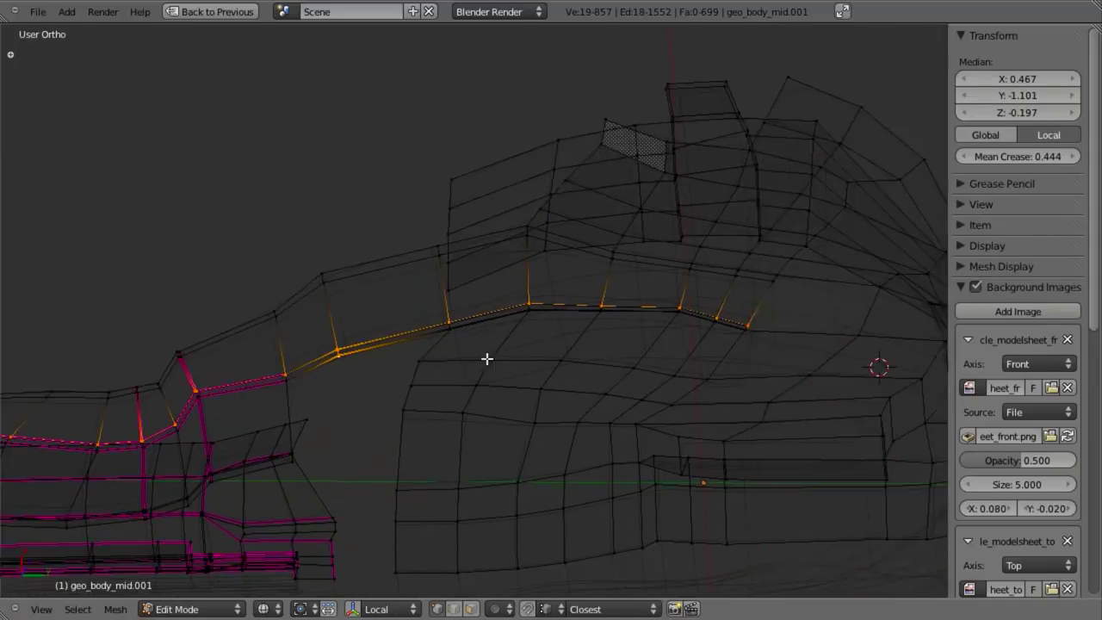
alt+shift+right_click(463, 337)
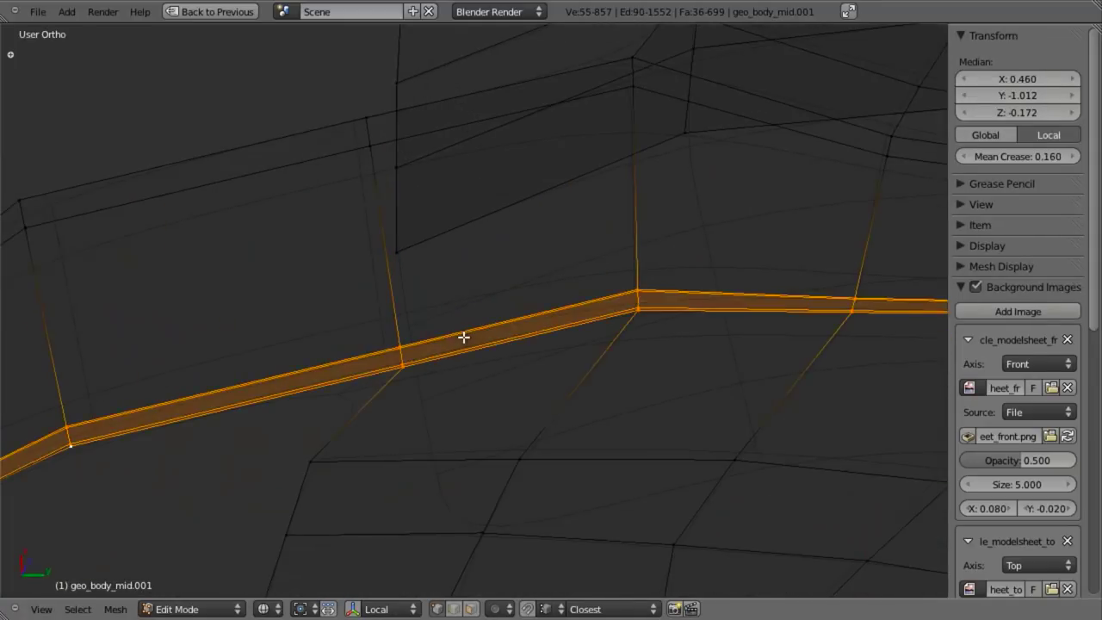
scroll(508, 370, down, 6)
shift+middle_drag(364, 382, 477, 357)
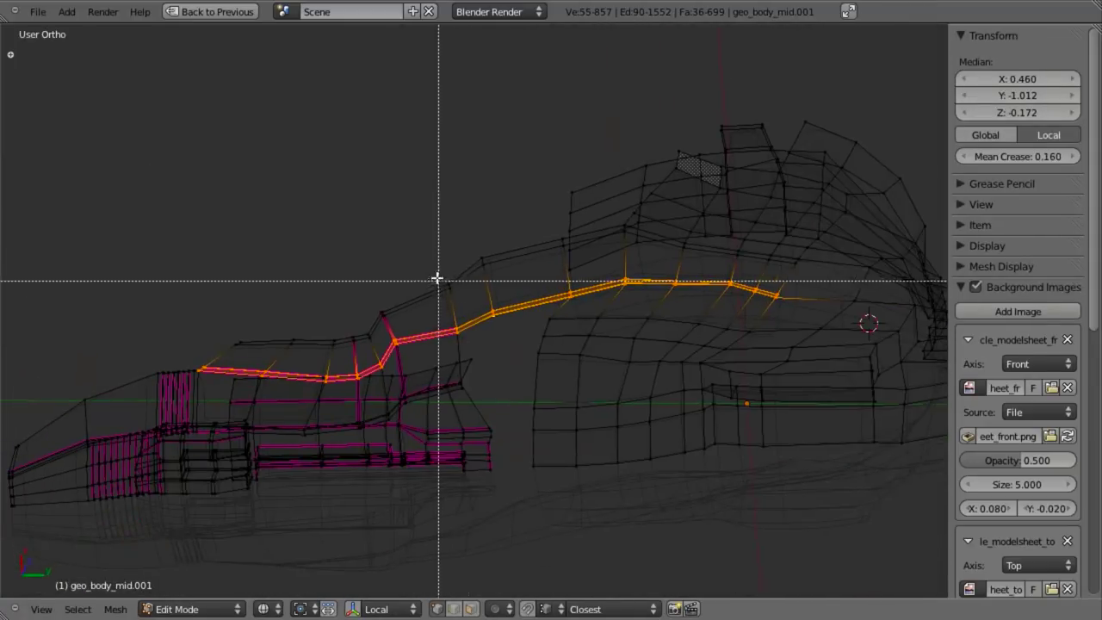
Step: Deselect the already creased front part and the band's cross edges, keeping only the lengthwise edges behind the seam selected
key(z)
scroll(542, 389, up, 5)
key(z)
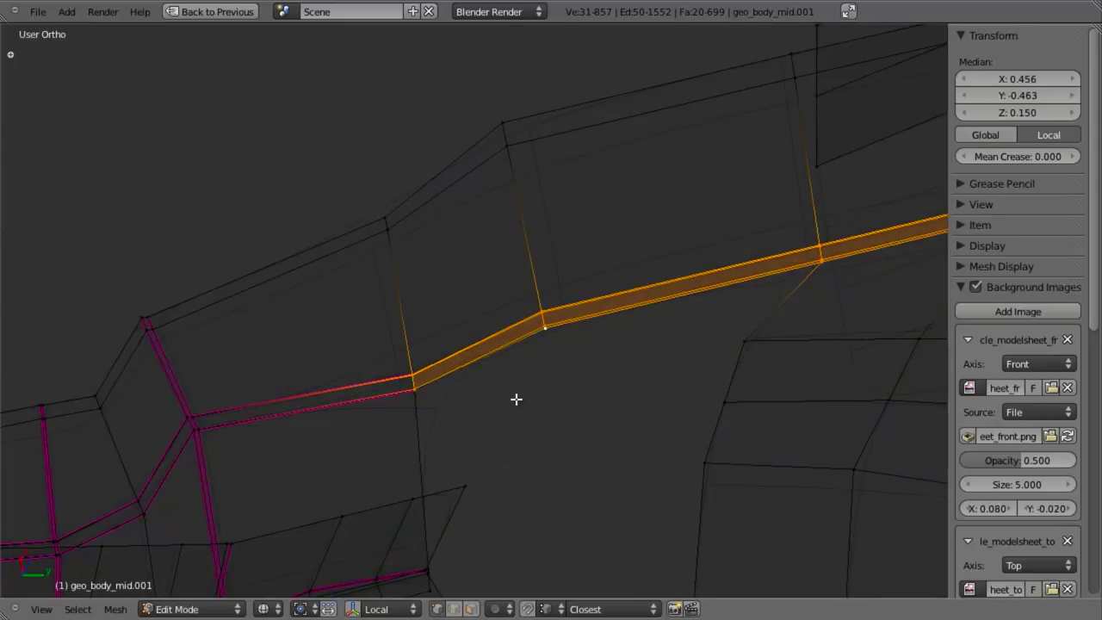
click(517, 418)
scroll(568, 411, up, 4)
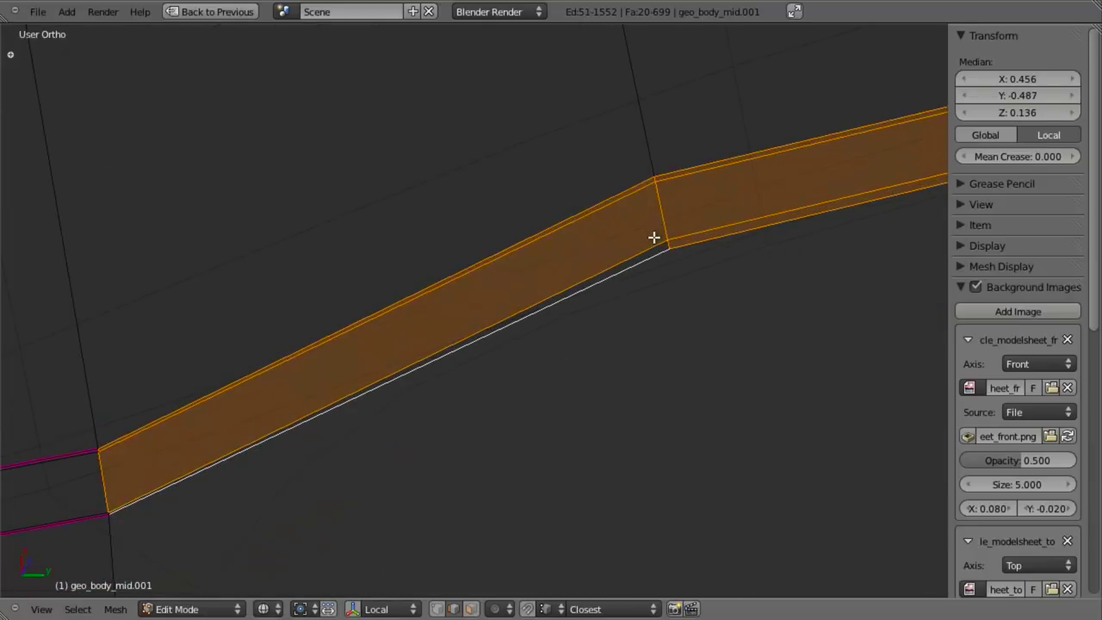
ctrl+alt+shift+right_click(660, 213)
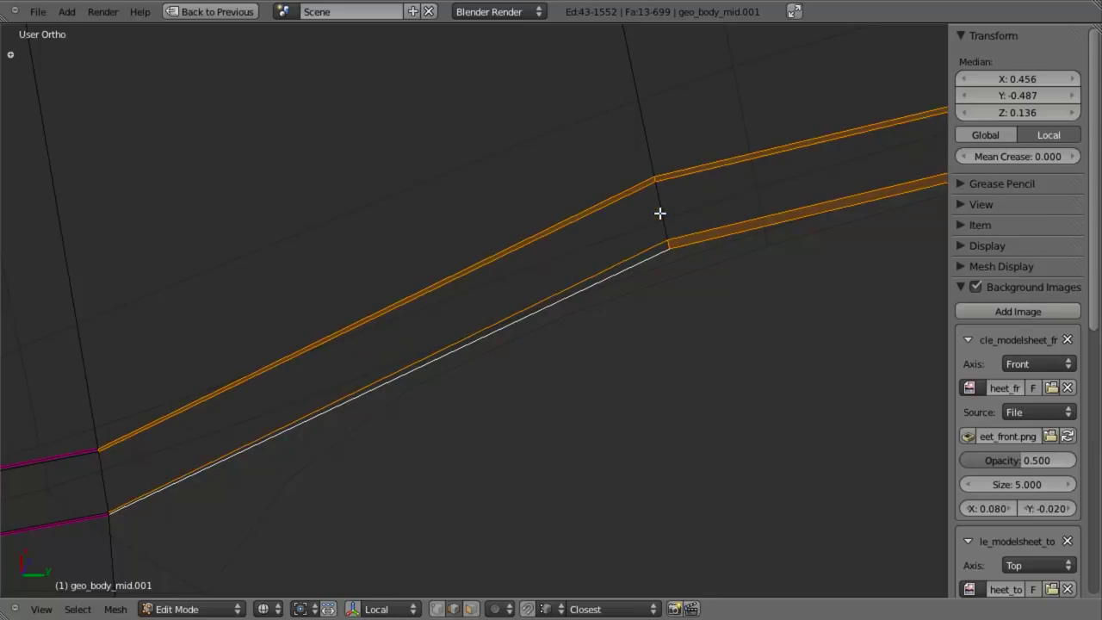
Step: Increase the crease of the selected lengthwise band edges by 0.5
scroll(660, 207, down, 6)
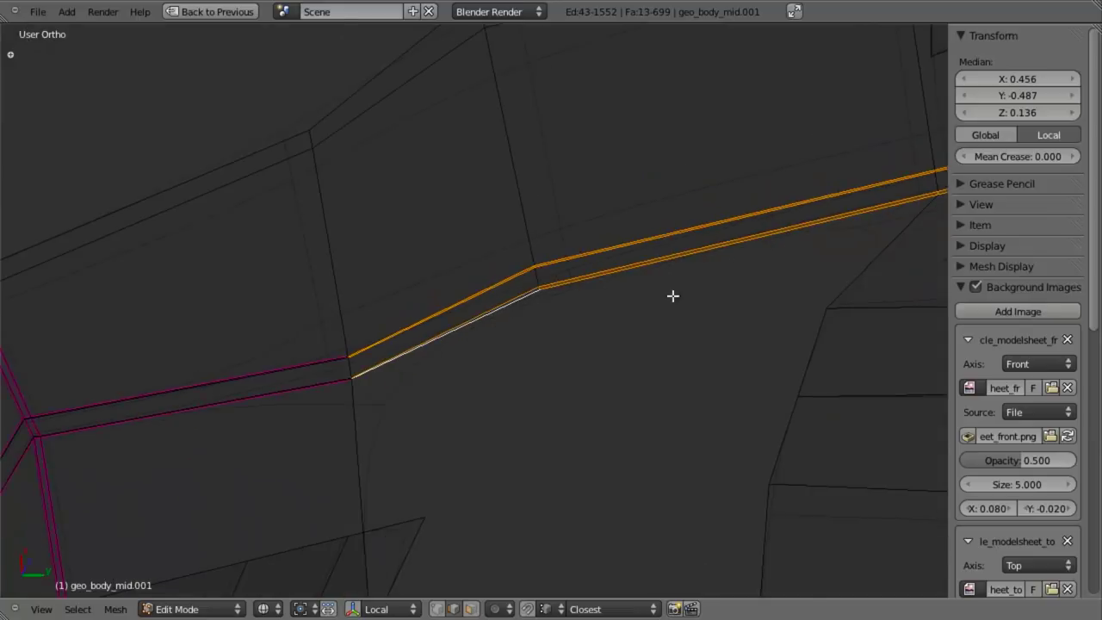
shift+middle_drag(672, 295, 409, 328)
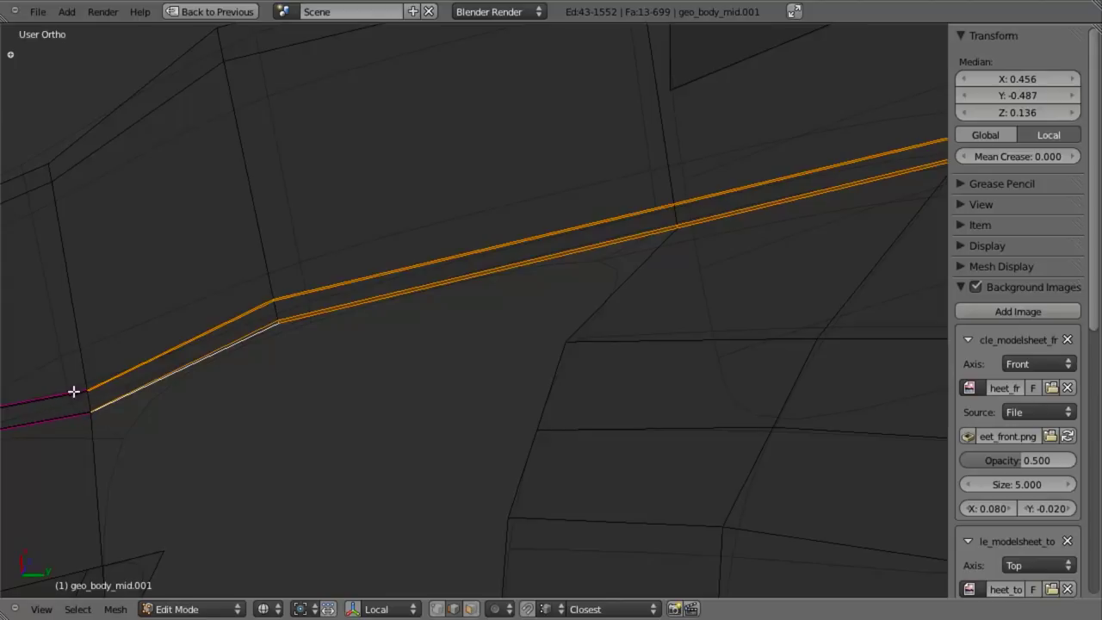
scroll(1016, 259, down, 6)
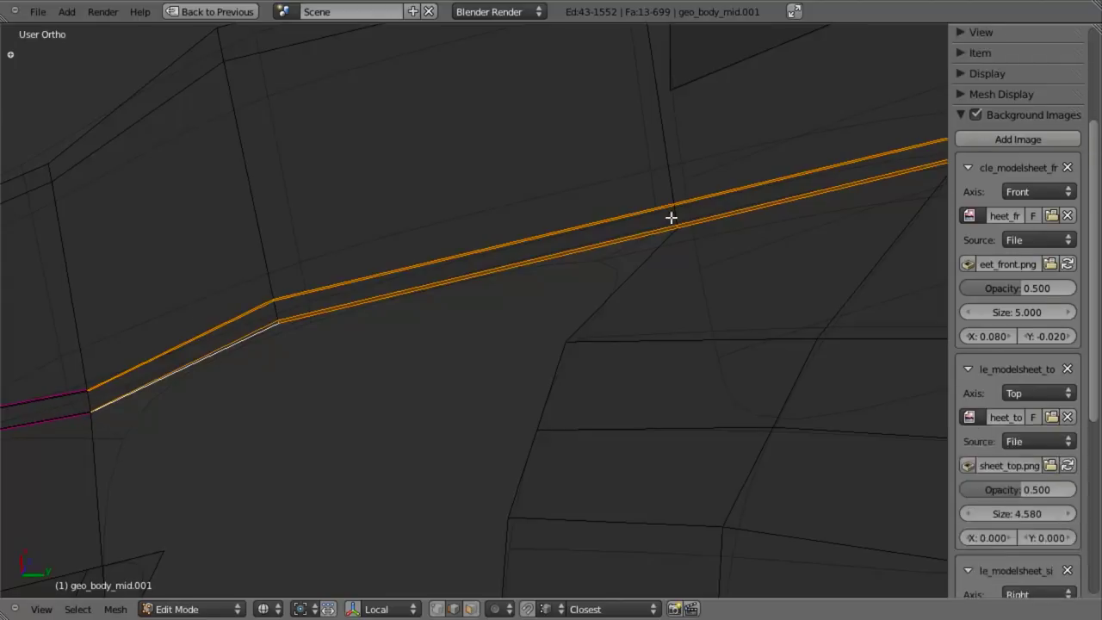
key(z)
scroll(652, 266, down, 8)
scroll(696, 297, up, 10)
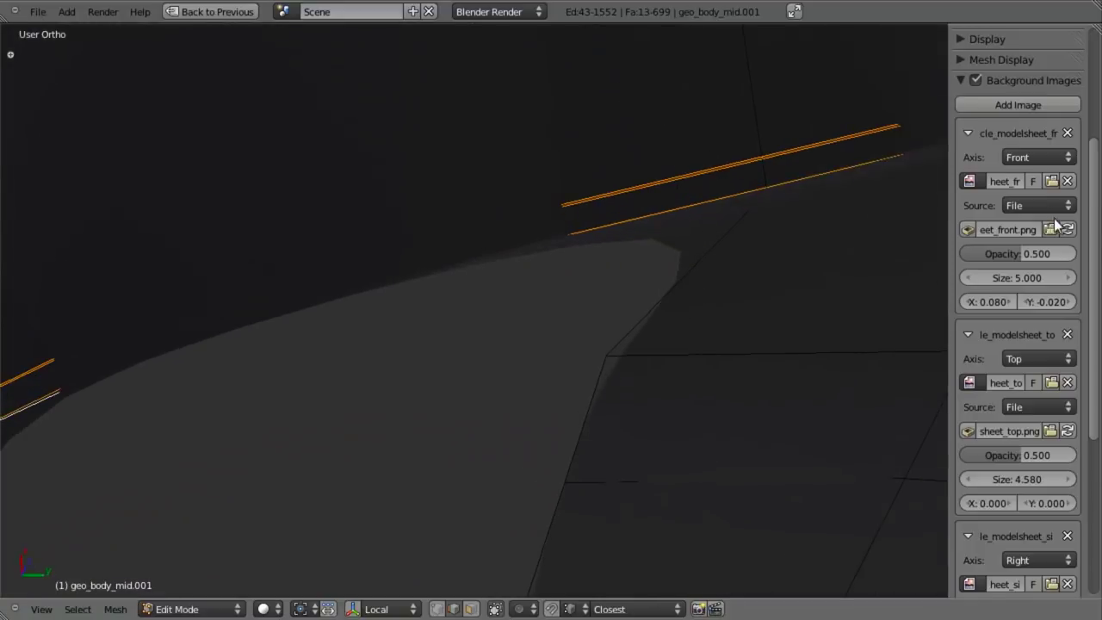
scroll(1041, 215, up, 5)
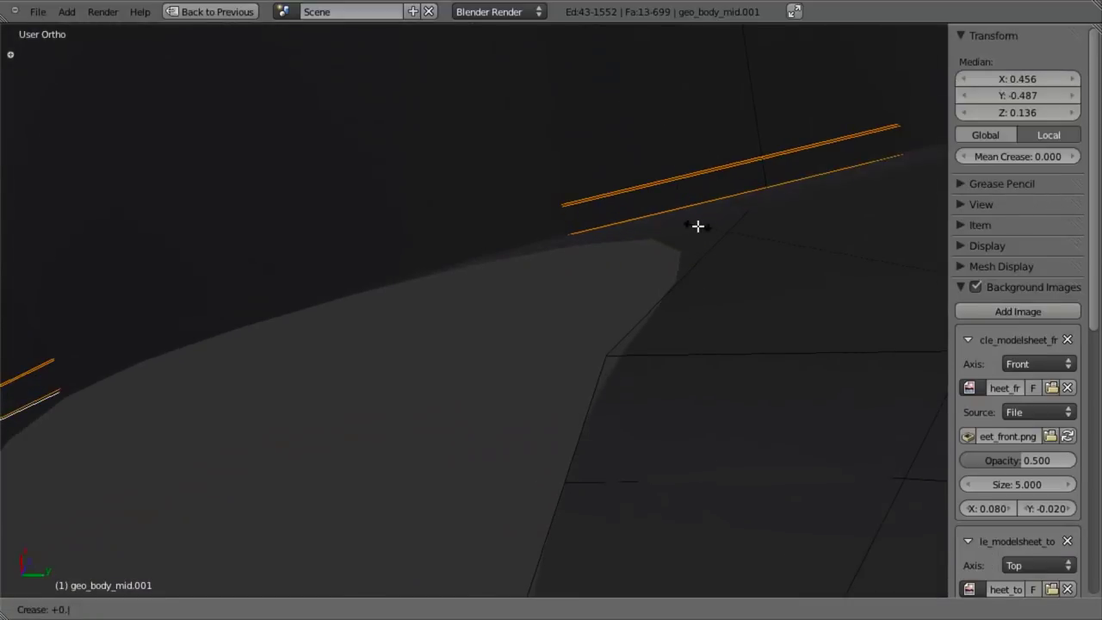
text(5)
key(Return)
Step: Examine the smoothed shading of the creased lower band where the bridge meets the front section, and clear the edge selection
scroll(646, 339, down, 12)
key(Tab)
middle_drag(629, 342, 595, 268)
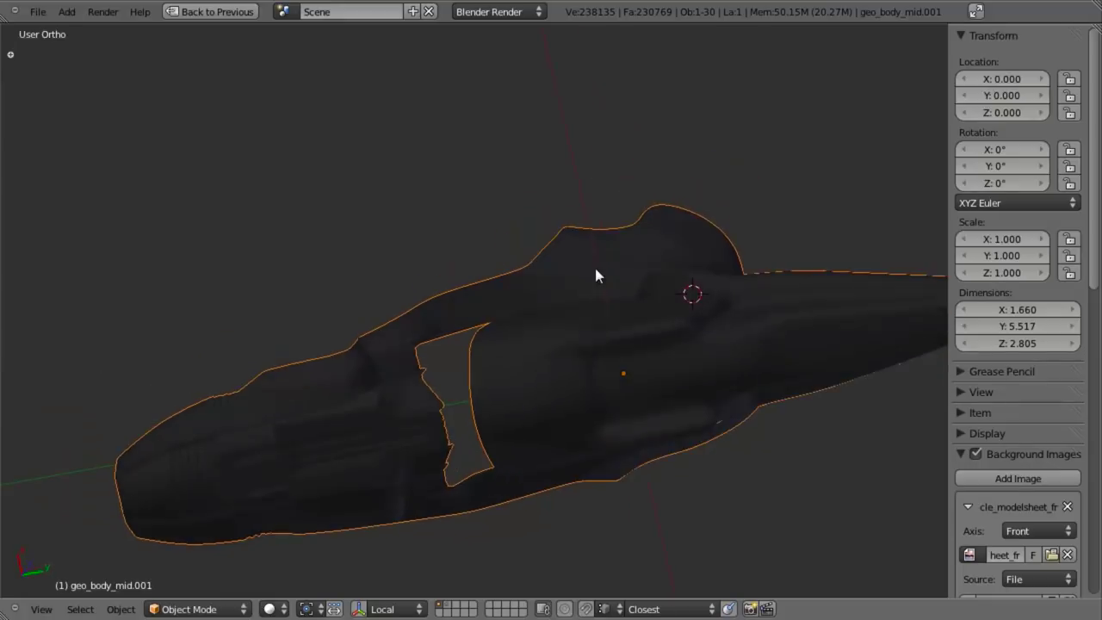
scroll(595, 275, up, 8)
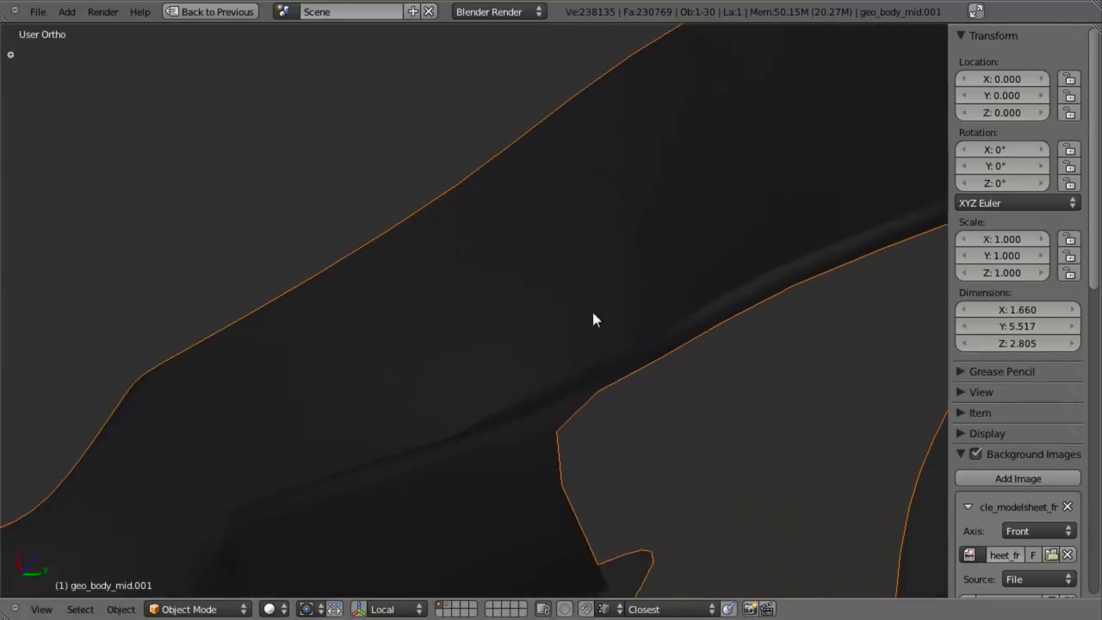
key(Tab)
scroll(233, 472, up, 5)
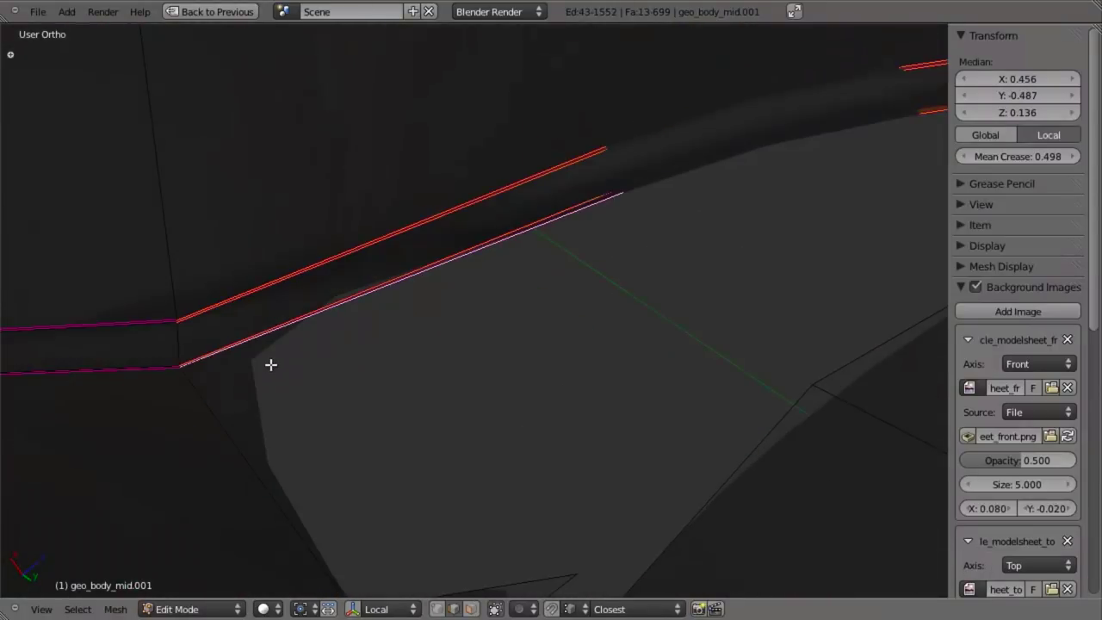
key(a)
scroll(496, 307, down, 3)
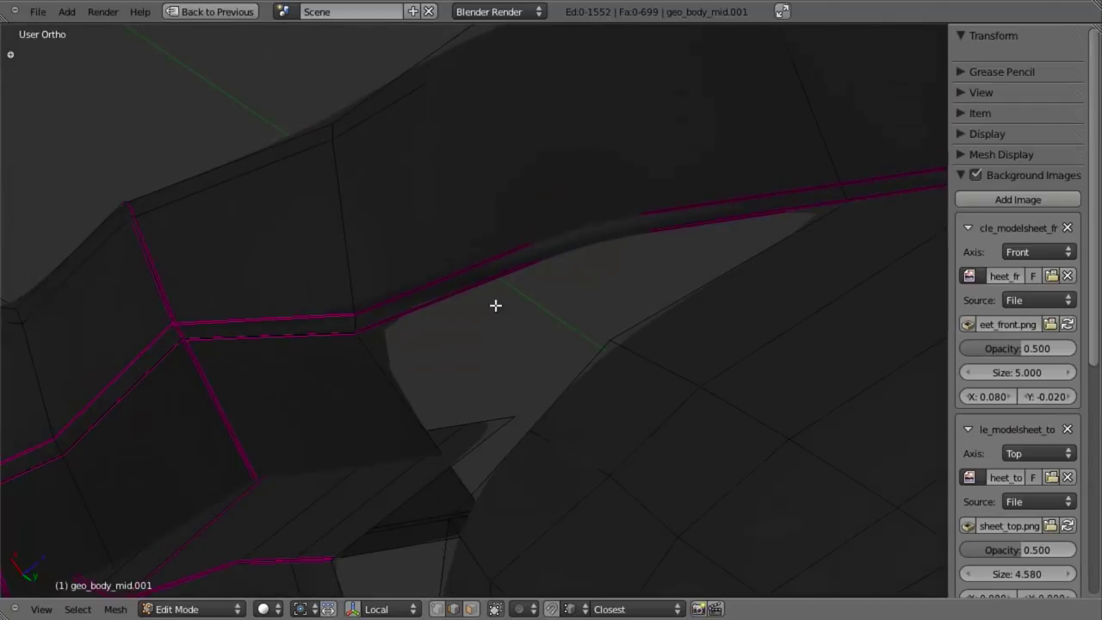
Step: Inspect the creased band in wireframe and solid shading, and compare the smoothed body with the side reference image
click(505, 275)
key(z)
click(573, 228)
middle_drag(573, 229, 436, 390)
scroll(439, 394, up, 4)
mouse_move(542, 305)
middle_down()
mouse_move(686, 295)
mouse_move(785, 272)
middle_up()
key(z)
scroll(562, 302, down, 4)
middle_drag(526, 348, 599, 262)
key(z)
scroll(600, 262, down, 3)
middle_drag(608, 319, 583, 371)
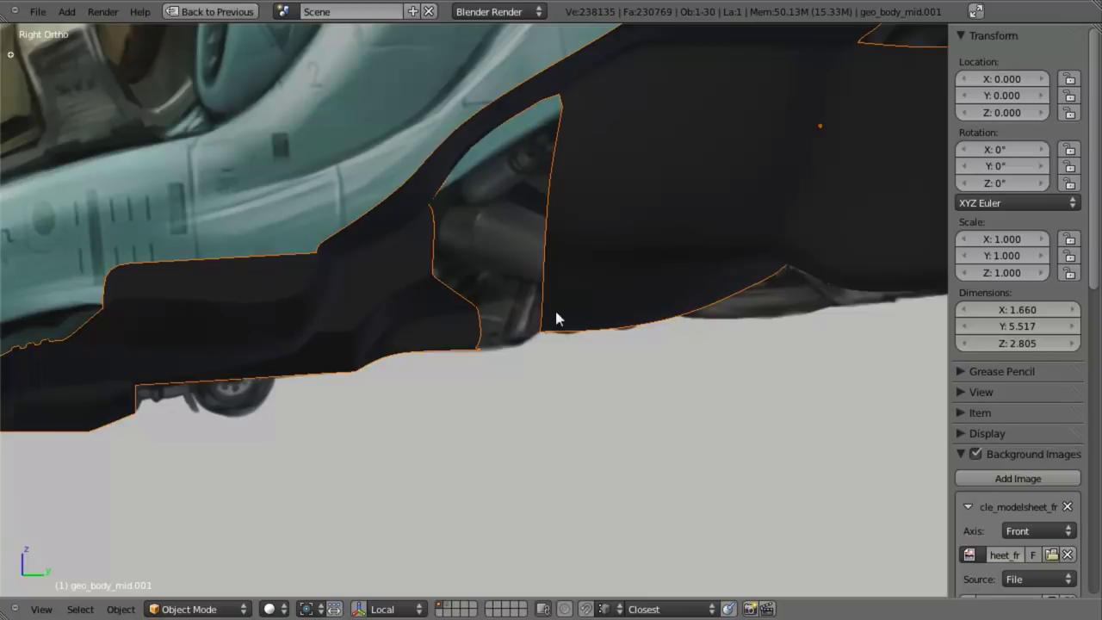
Step: Inspect the bridge and the front section's ragged rear edge around the opening in both smoothed and edit-mesh form
scroll(580, 433, up, 4)
middle_drag(585, 425, 384, 270)
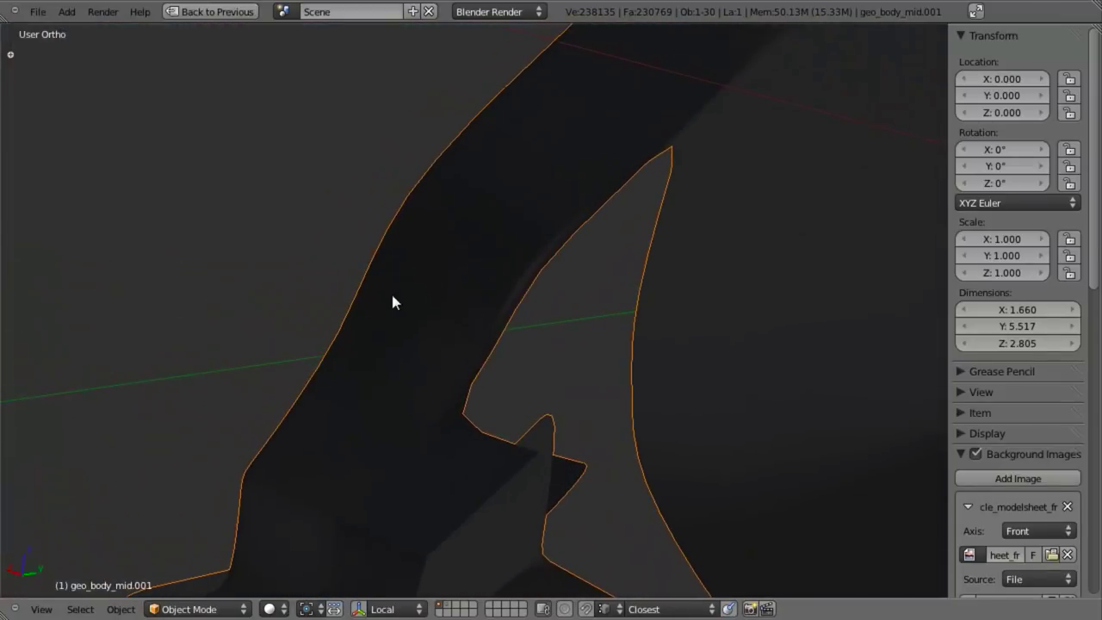
key(Tab)
scroll(495, 394, up, 3)
key(z)
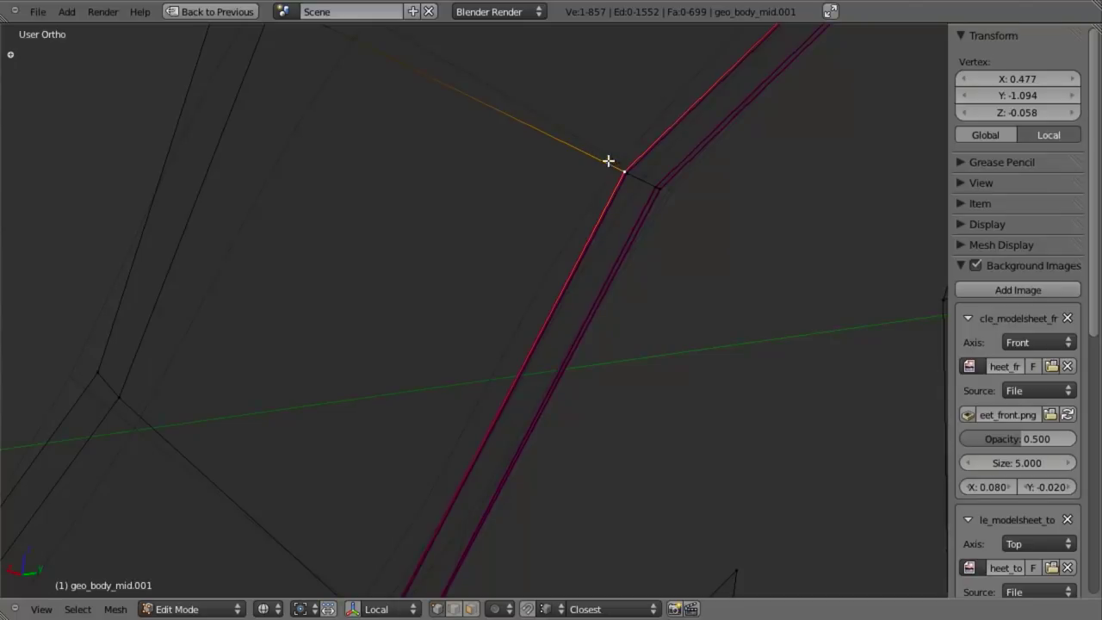
scroll(609, 255, down, 2)
key(a)
scroll(502, 442, down, 3)
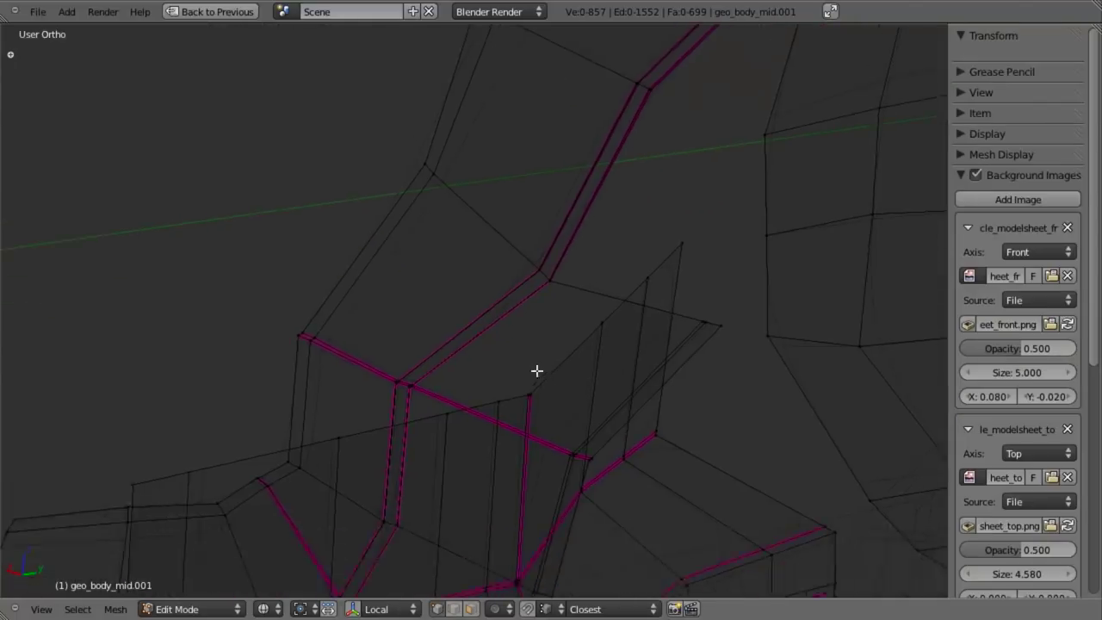
key(z)
middle_drag(564, 284, 487, 216)
key(Tab)
scroll(617, 282, down, 4)
key(Tab)
Step: Compare the rear section's lower mesh with the side reference image and examine its underside
key(KP_3)
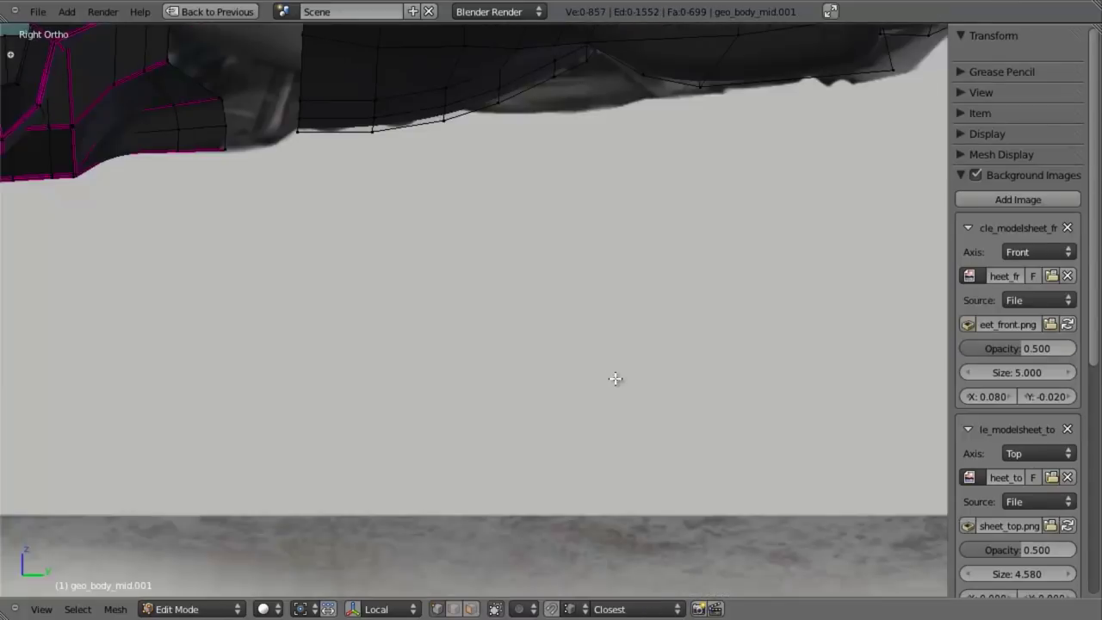
shift+middle_drag(614, 376, 655, 522)
shift+middle_drag(516, 237, 631, 436)
key(z)
scroll(543, 439, up, 2)
mouse_move(543, 440)
middle_down()
mouse_move(541, 372)
mouse_move(507, 351)
mouse_move(489, 185)
mouse_move(482, 364)
mouse_move(640, 407)
mouse_move(576, 333)
middle_up()
scroll(542, 372, down, 4)
scroll(490, 362, up, 3)
Step: Move the lengthwise edge loop on the rear section's underside along X to a median X of 0.131
alt+right_click(568, 276)
scroll(718, 324, down, 7)
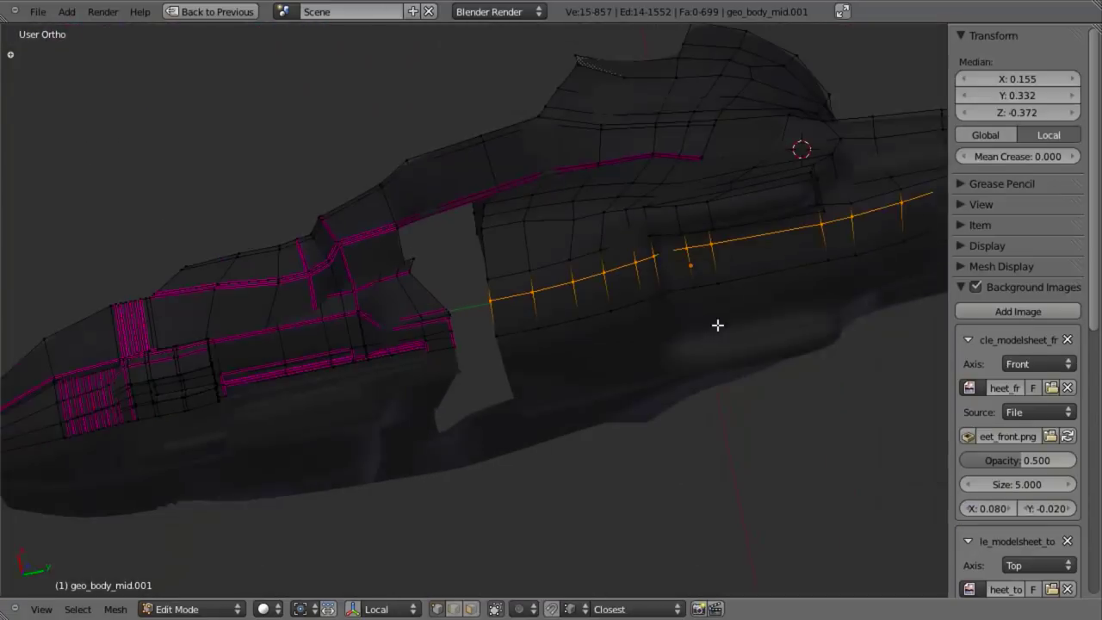
middle_drag(718, 324, 640, 304)
scroll(463, 352, up, 4)
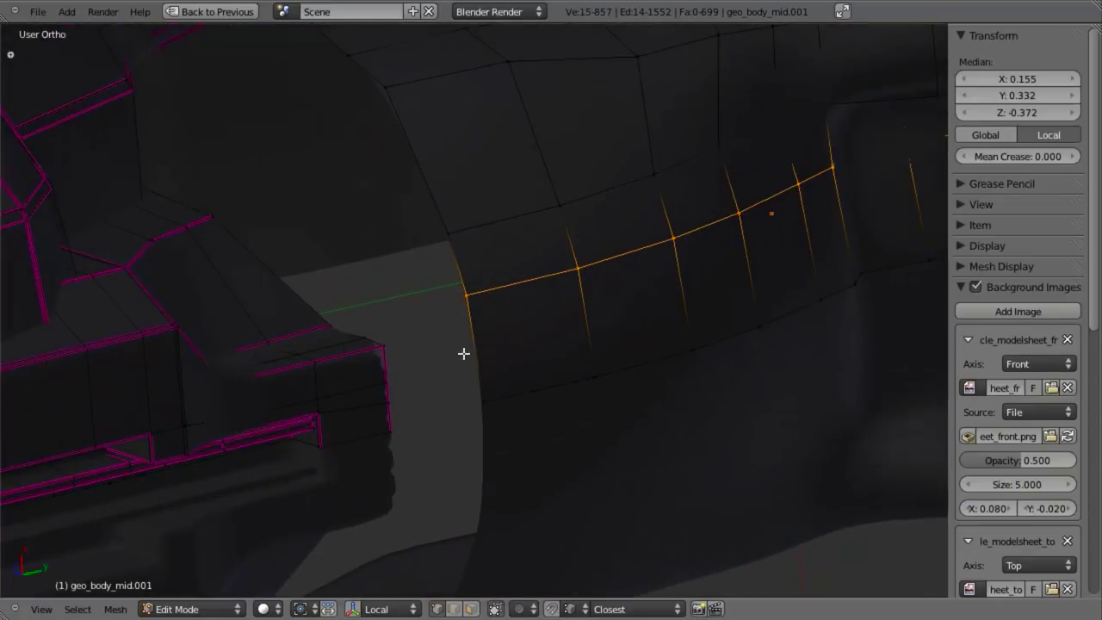
key(g)
key(x)
click(388, 344)
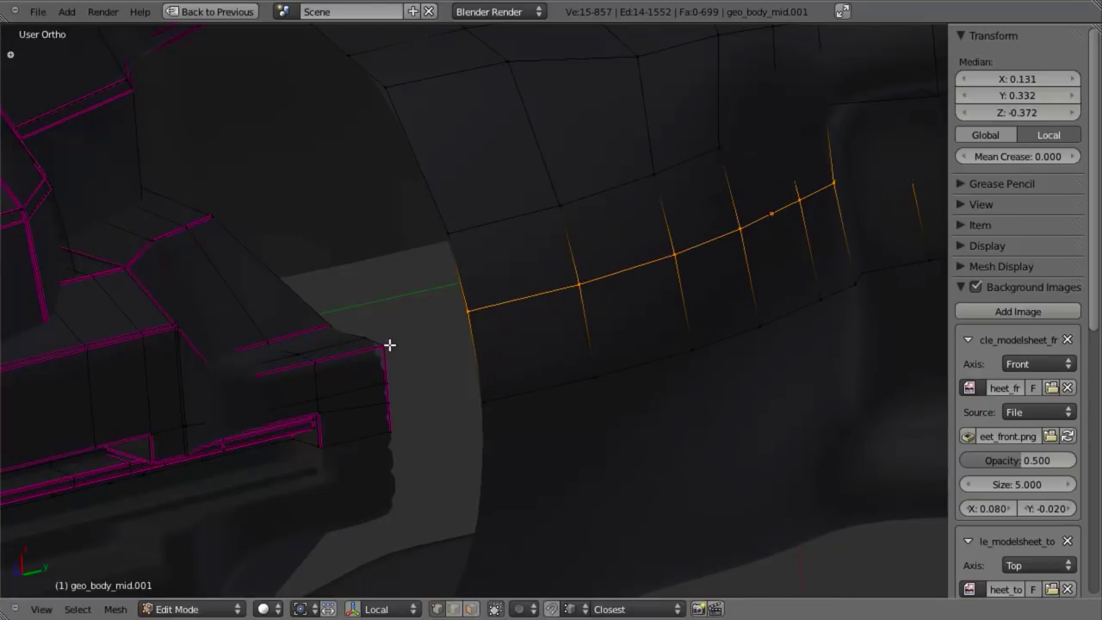
Step: Delete the single four-sided face beside the centre line in the rear section's lowest face row, near the object's origin
scroll(511, 327, down, 5)
mouse_move(511, 327)
middle_down()
mouse_move(544, 301)
mouse_move(565, 307)
mouse_move(508, 304)
mouse_move(419, 352)
middle_up()
scroll(483, 345, up, 5)
key(a)
scroll(587, 272, down, 8)
scroll(644, 313, up, 4)
key(z)
right_click(552, 280)
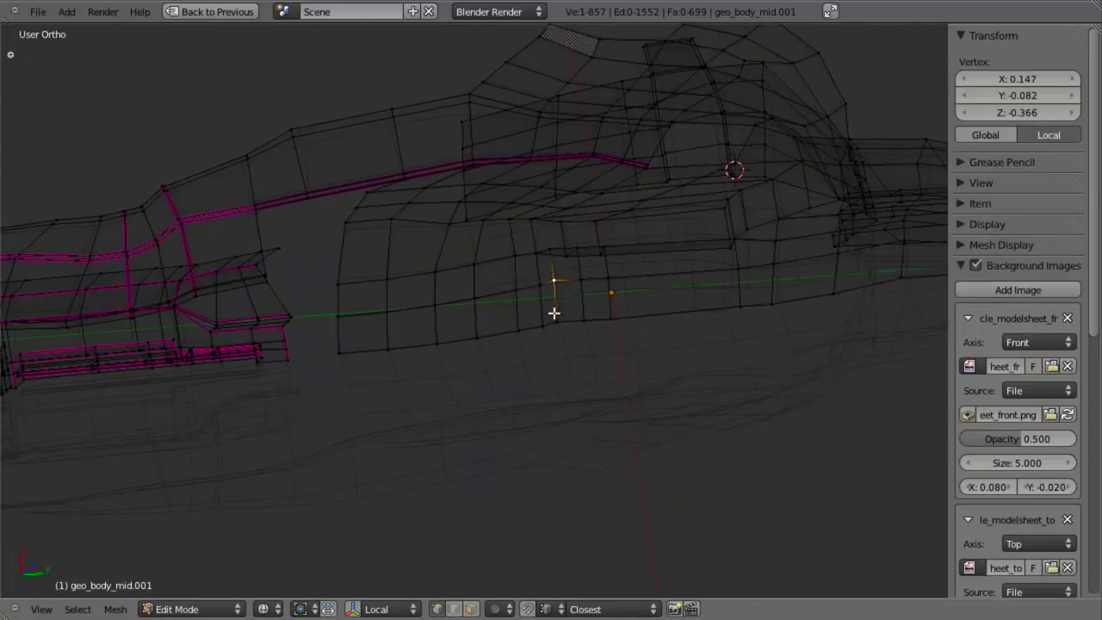
shift+right_click(556, 321)
shift+right_click(576, 280)
key(x)
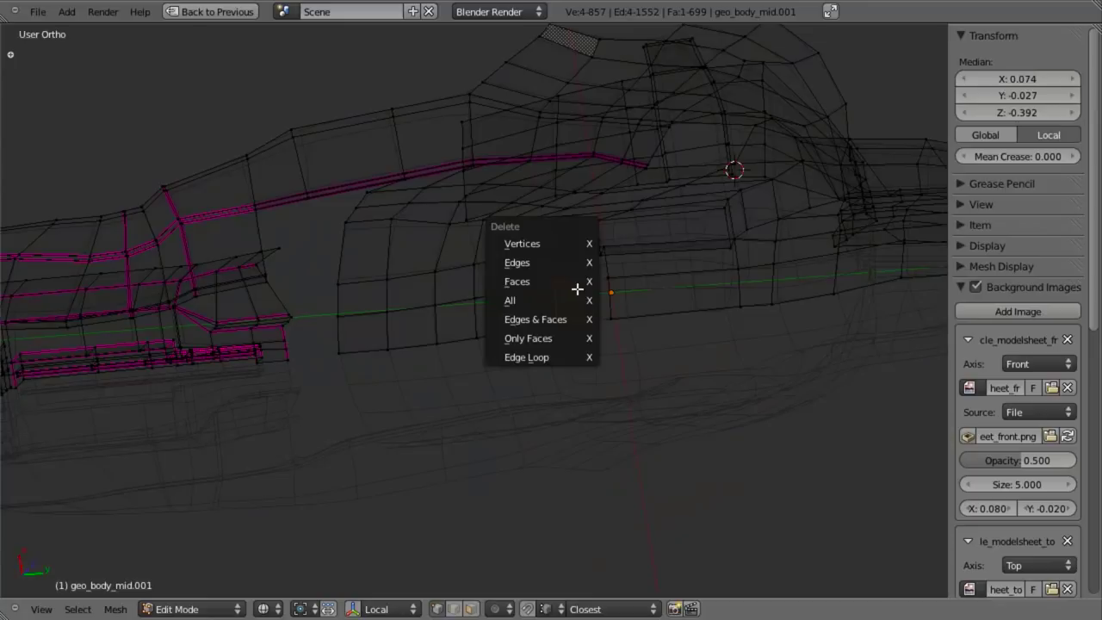
click(576, 282)
key(z)
scroll(392, 320, up, 4)
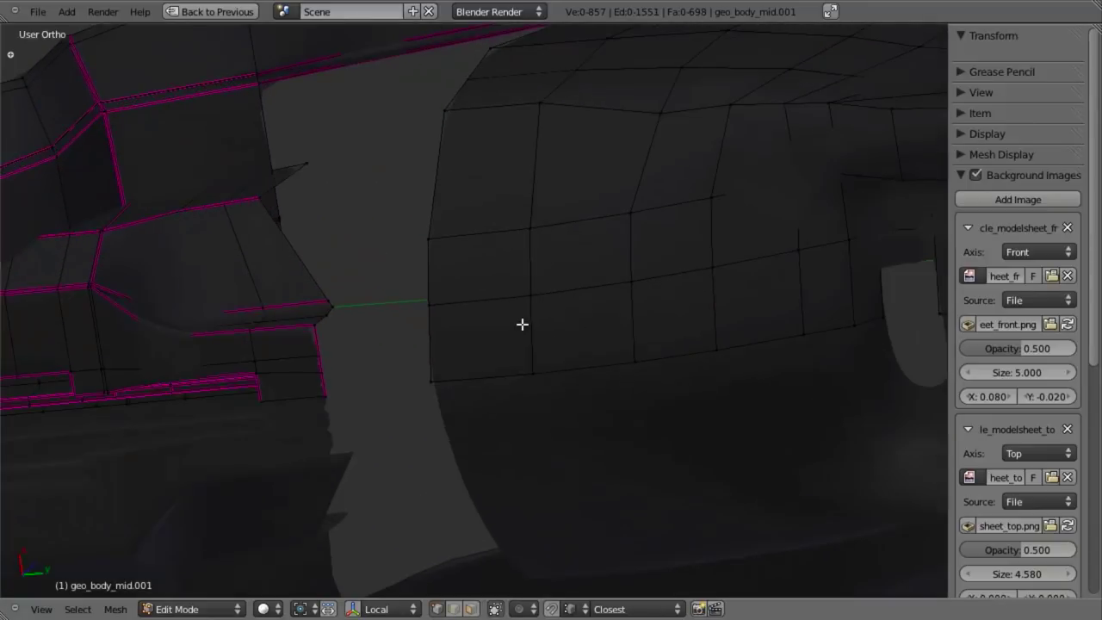
Step: Try a lengthwise edge loop through the rear section's lowest face row, undo it, and return to the smoothed object view
key(ctrl+r)
click(434, 344)
click(430, 367)
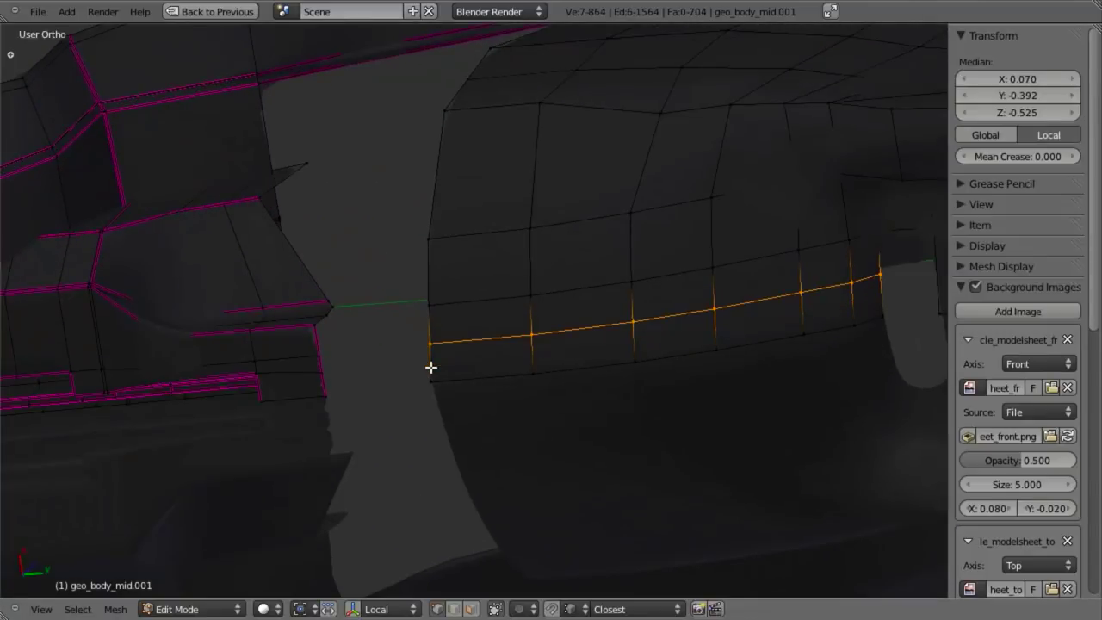
key(ctrl+z)
key(Tab)
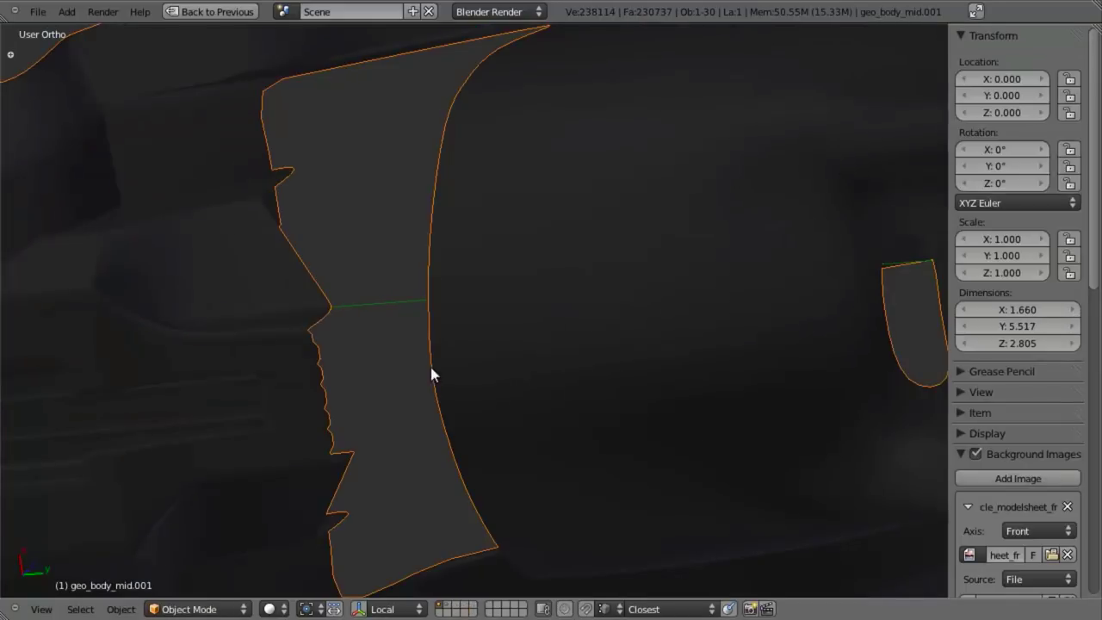
Step: Reveal all hidden objects, deselect everything and inspect the underside where the front and rear sections meet
key(alt+h)
key(a)
scroll(431, 366, down, 3)
middle_drag(430, 366, 541, 334)
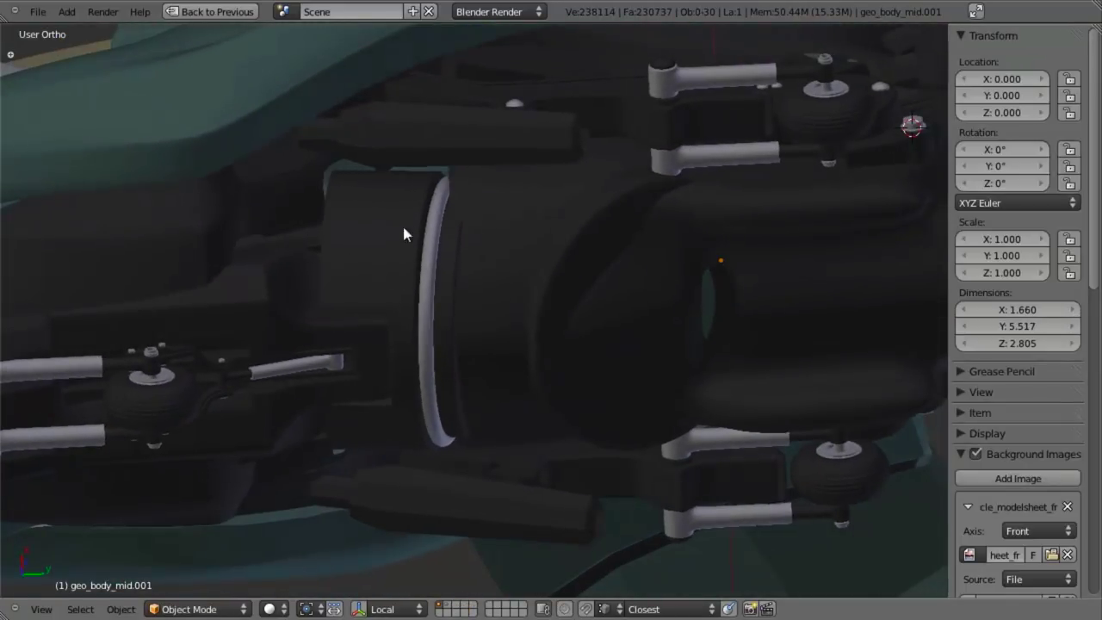
middle_drag(501, 251, 590, 334)
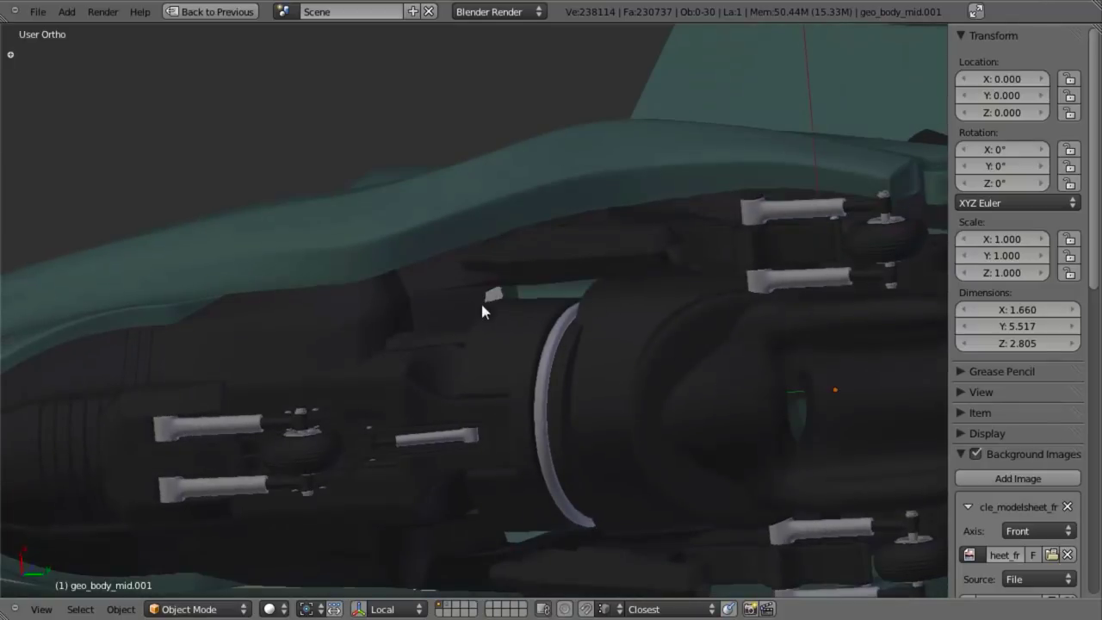
Step: Isolate the dark body together with the cylindrical ring part by hiding every other object
right_click(522, 360)
key(z)
key(z)
shift+right_click(622, 302)
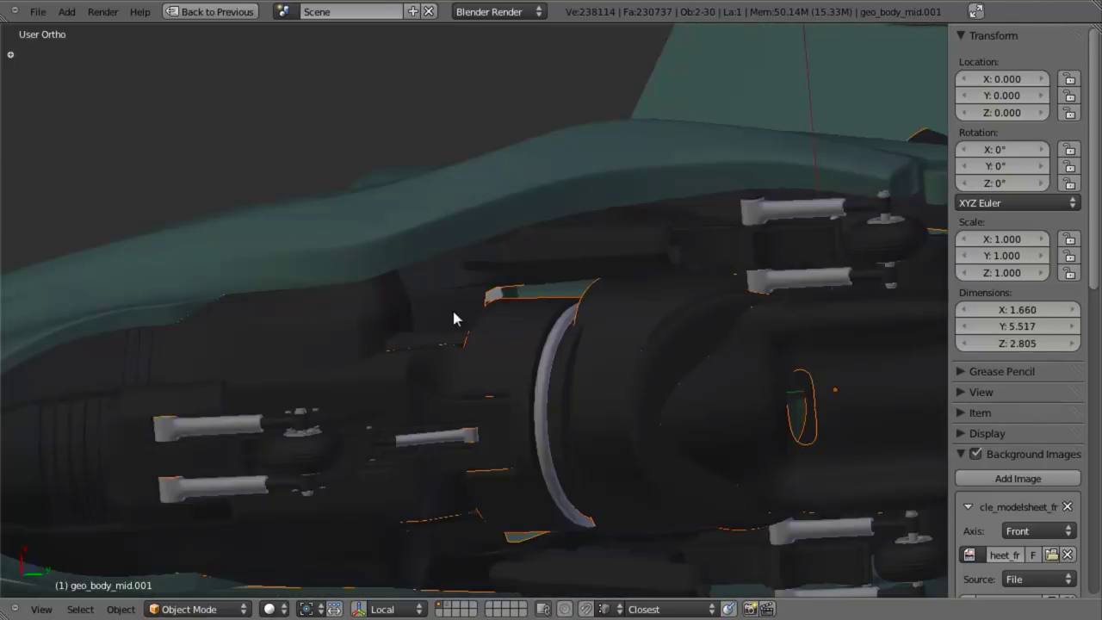
key(z)
key(shift+h)
key(z)
scroll(450, 314, up, 5)
Step: Select the six front-edge vertices of the rear section beside the ring and move them along Y to a median Y of -0.844
key(Tab)
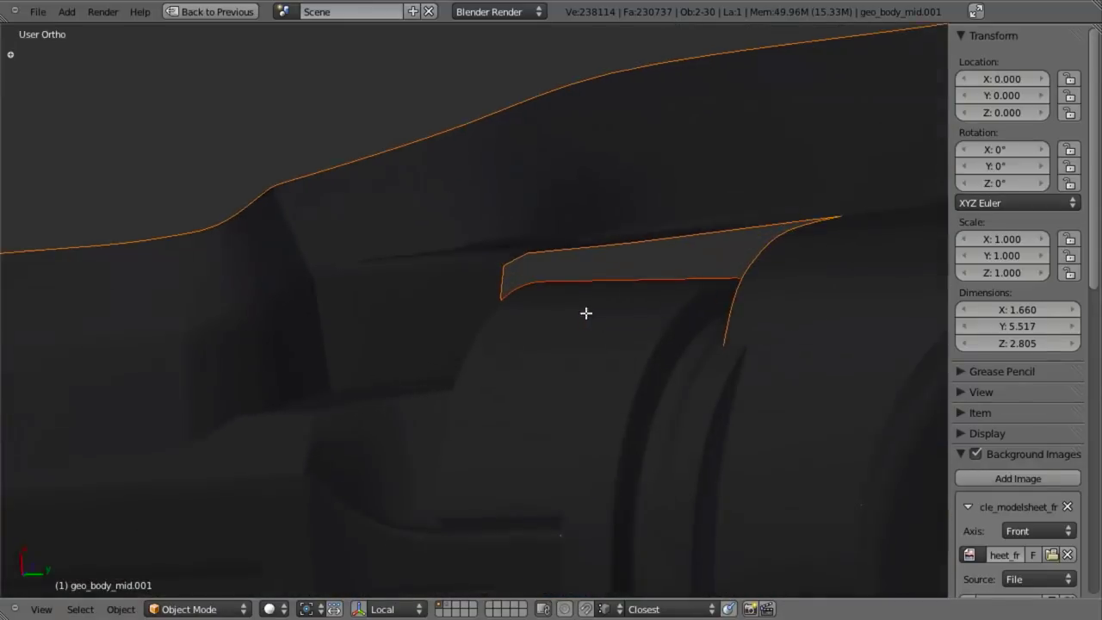
key(a)
key(a)
right_click(476, 305)
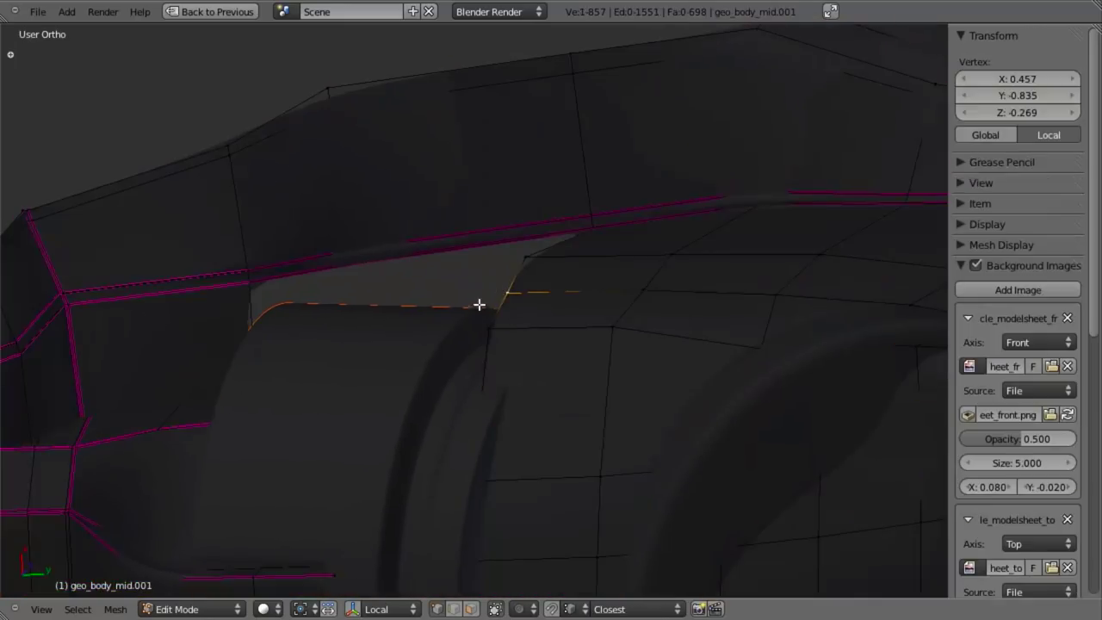
middle_drag(476, 305, 546, 293)
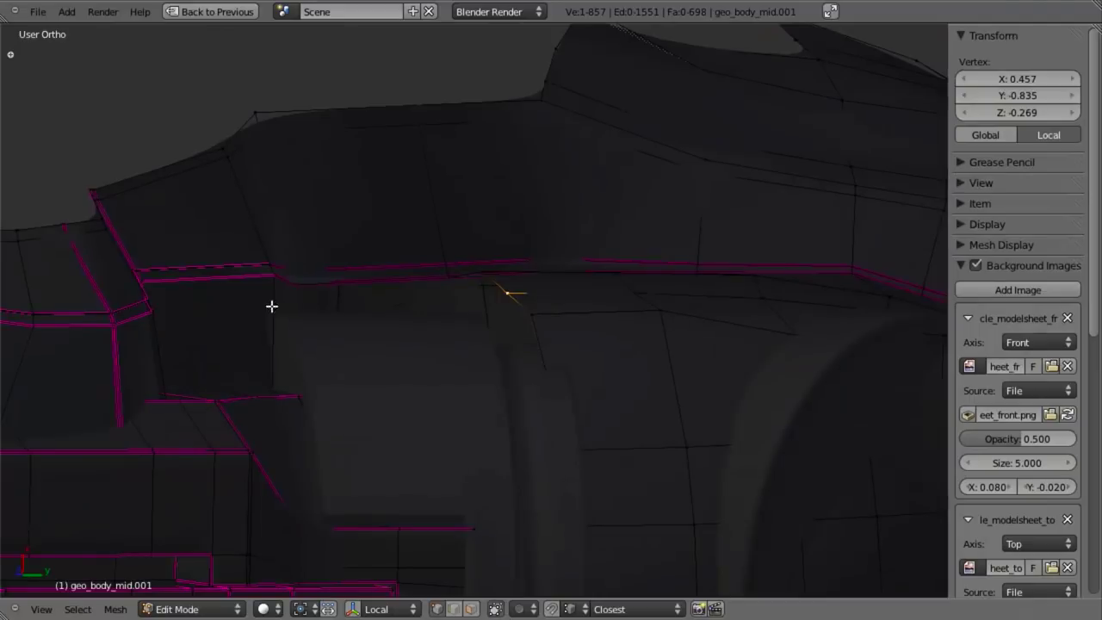
scroll(272, 307, down, 4)
mouse_move(499, 264)
middle_down()
mouse_move(376, 288)
mouse_move(482, 319)
mouse_move(553, 361)
mouse_move(634, 366)
mouse_move(447, 246)
mouse_move(499, 253)
middle_up()
scroll(376, 287, up, 4)
key(a)
alt+right_click(482, 268)
key(z)
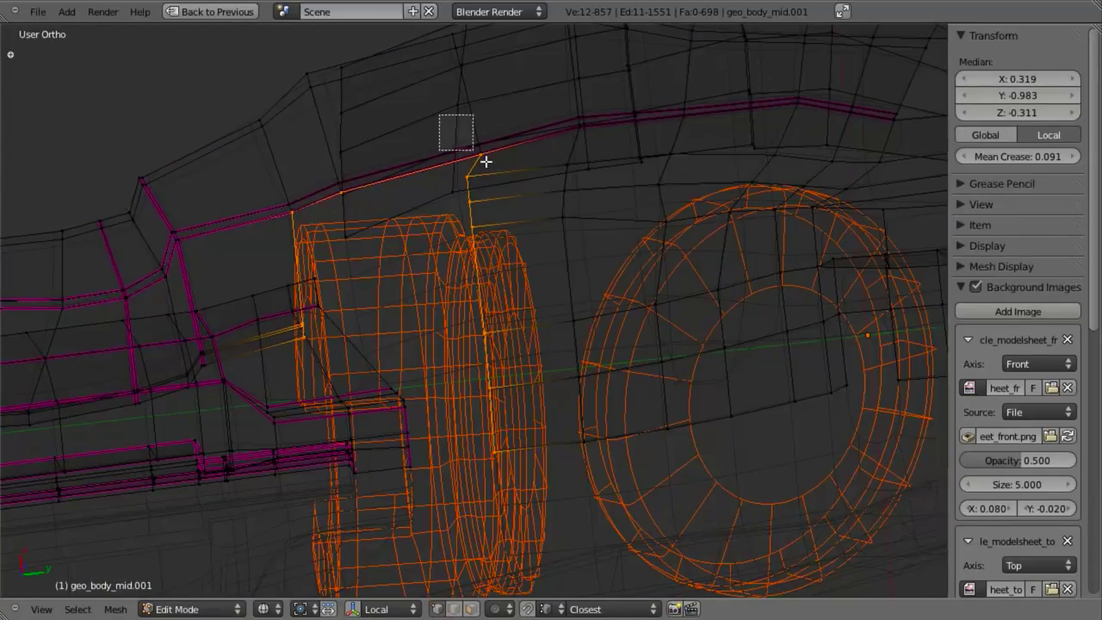
middle_drag(426, 132, 200, 375)
key(z)
middle_drag(367, 364, 429, 344)
key(z)
key(z)
scroll(467, 312, up, 2)
key(g)
key(y)
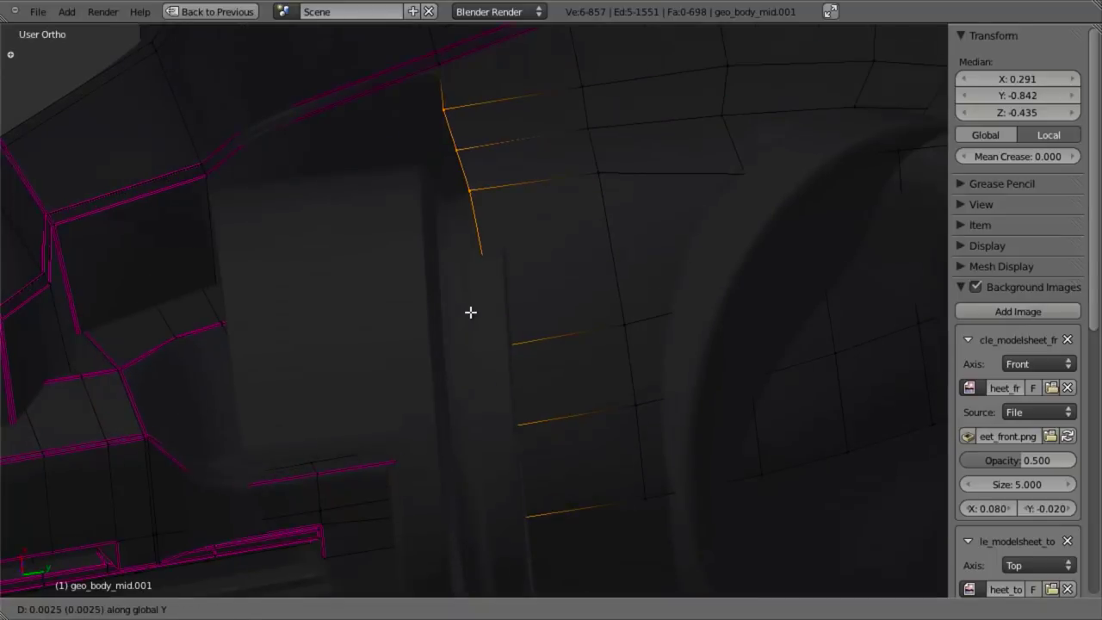
click(500, 315)
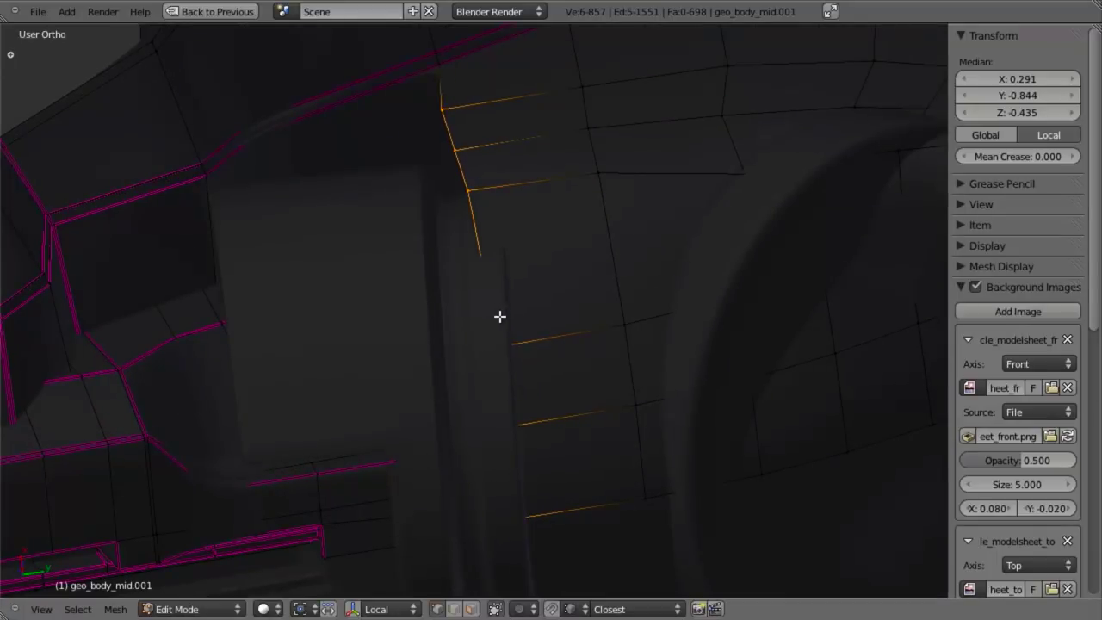
Step: In the side view, shift the rear section's front edge along Y and rotate it parallel to the slanted ring, with median Y -0.802
key(KP_3)
scroll(507, 413, down, 5)
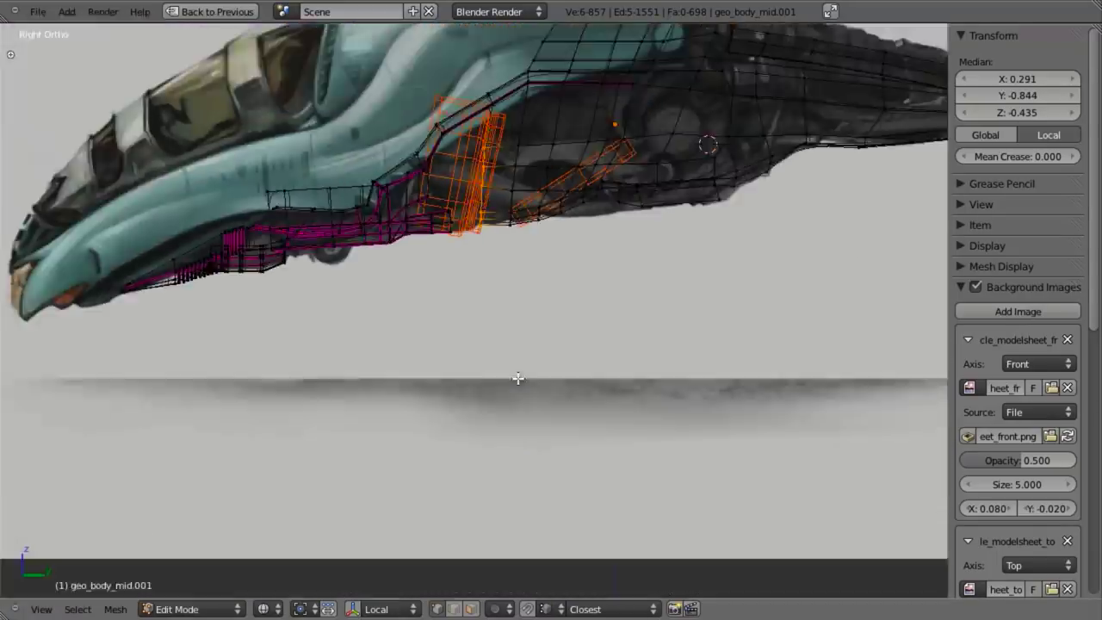
scroll(499, 362, up, 4)
key(r)
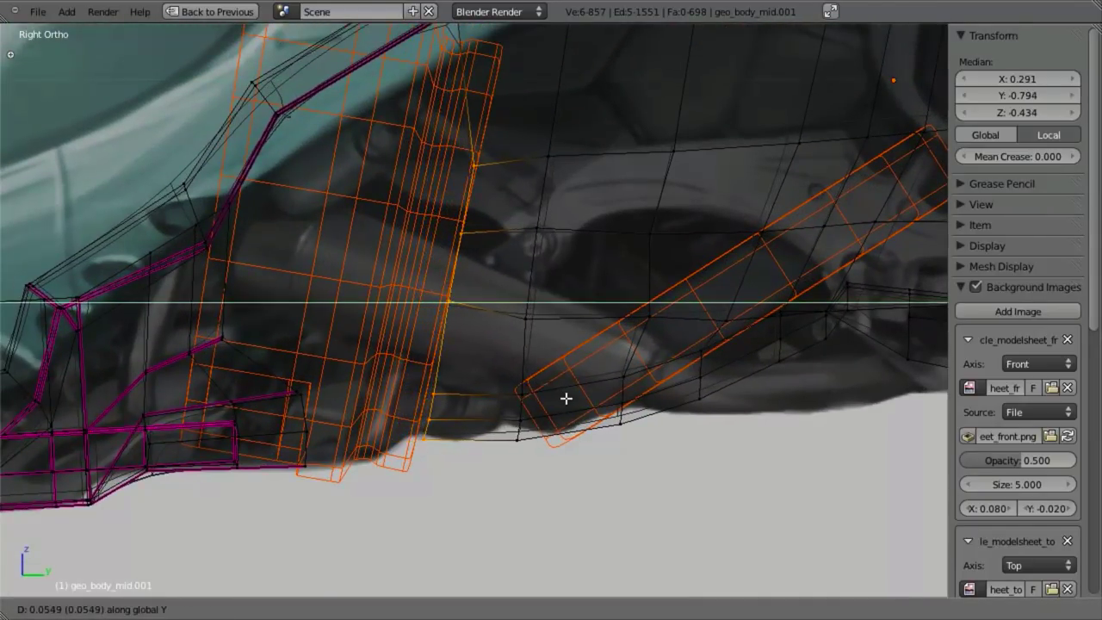
key(r)
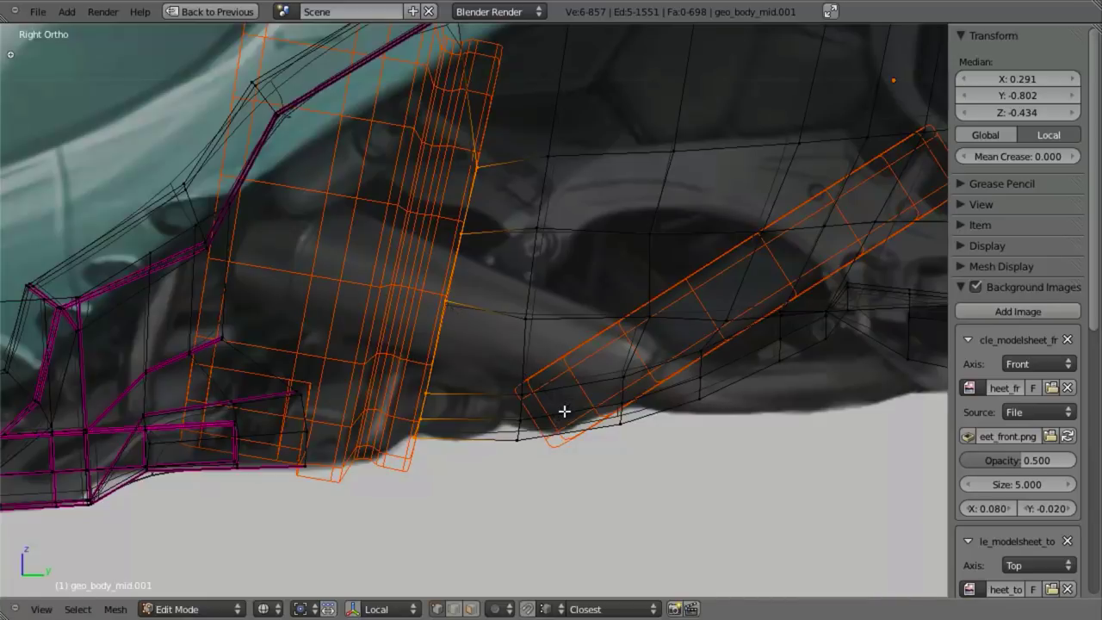
key(z)
middle_drag(440, 421, 393, 267)
key(Tab)
scroll(421, 297, down, 3)
middle_drag(434, 307, 505, 332)
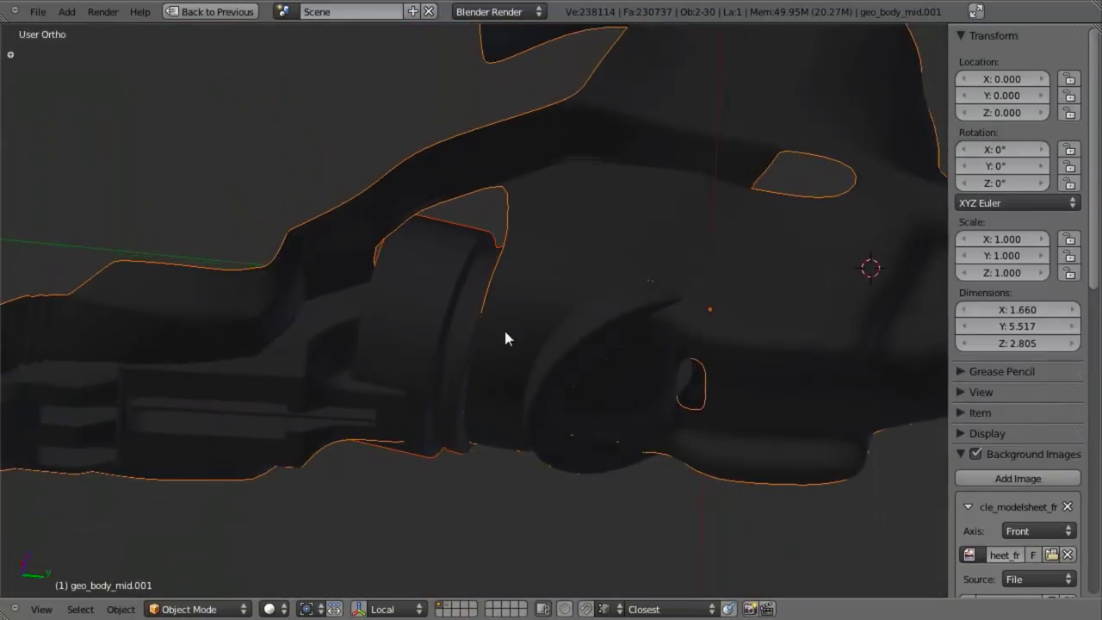
Step: Extrude the rear section's six front-edge vertices, shrink them slightly and raise them along Z to a median Z of about -0.373
key(Tab)
scroll(517, 348, up, 5)
middle_drag(531, 366, 681, 356)
key(a)
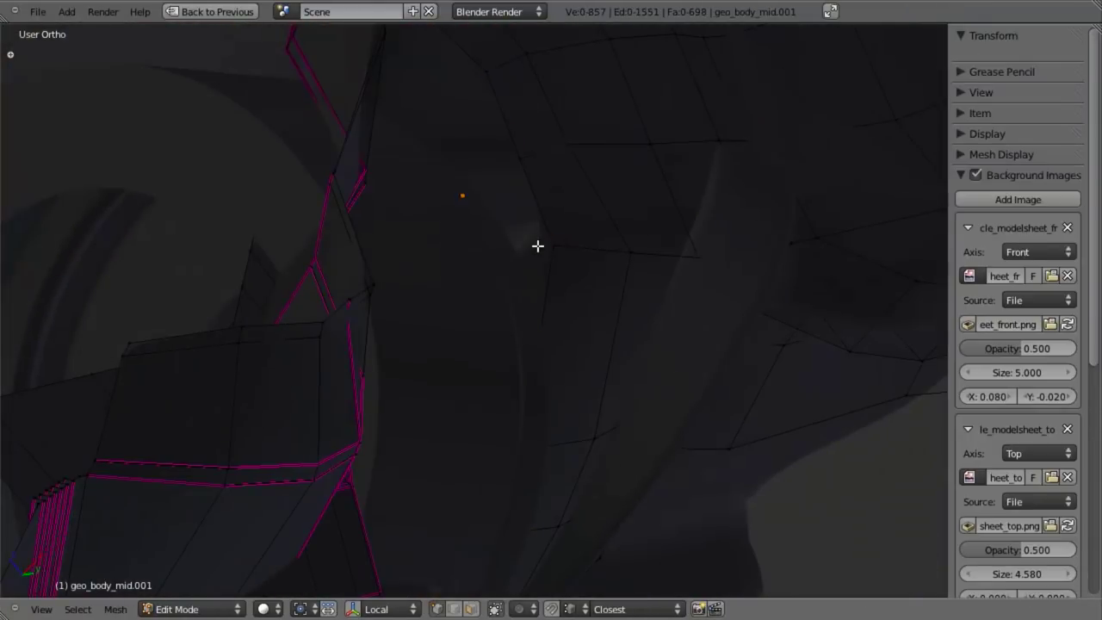
right_click(542, 247)
key(z)
scroll(560, 311, down, 4)
key(z)
mouse_move(546, 320)
middle_down()
mouse_move(442, 292)
mouse_move(502, 359)
middle_up()
key(z)
shift+right_click(500, 368)
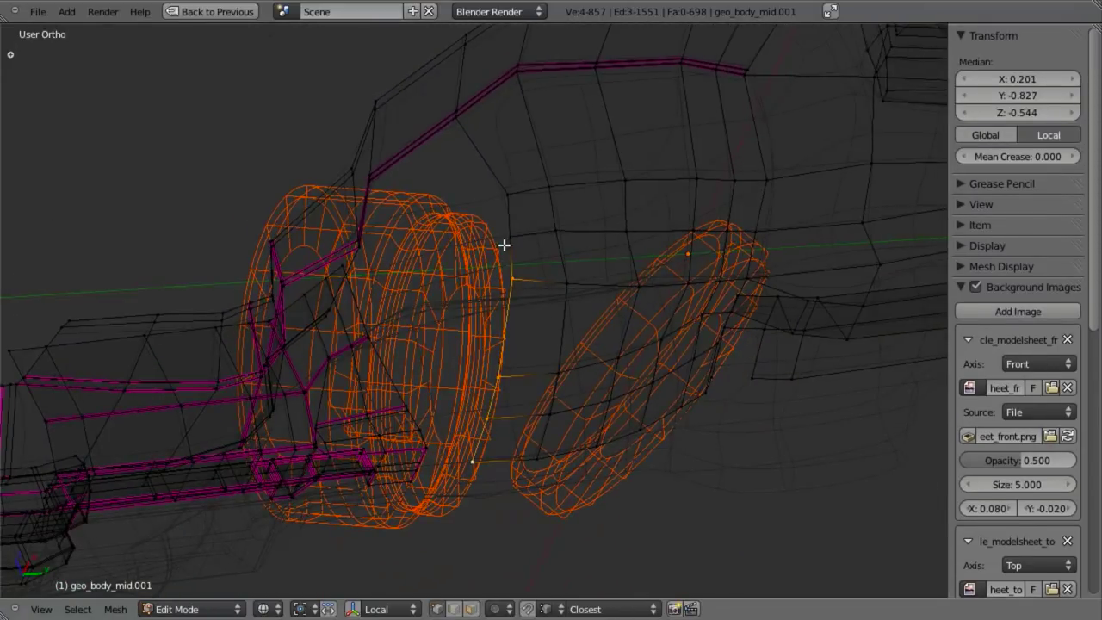
shift+right_click(506, 196)
key(z)
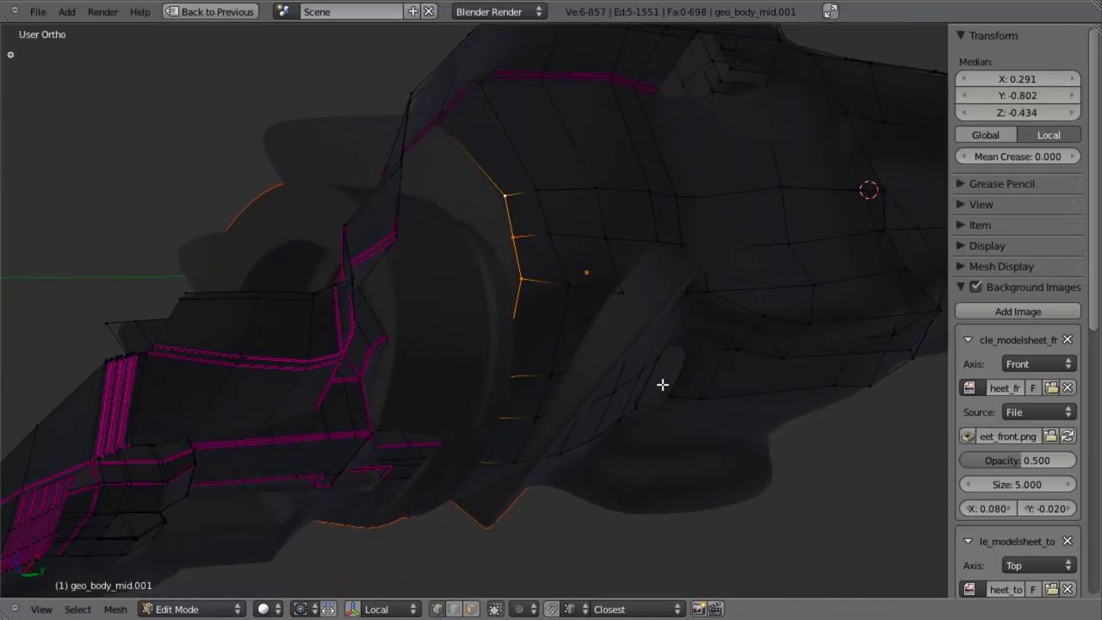
key(z)
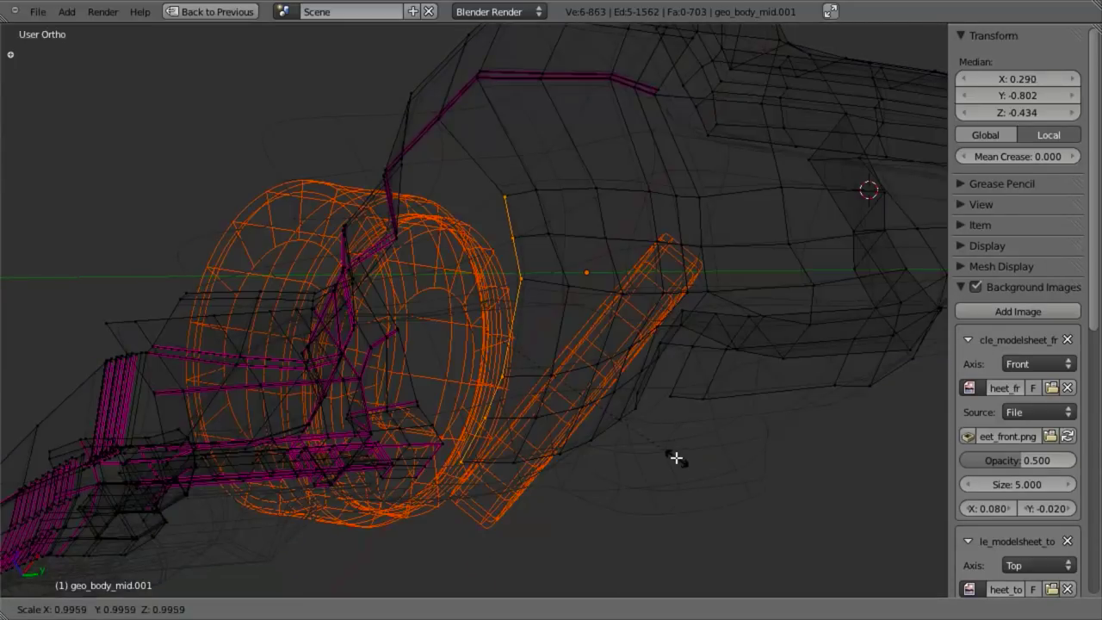
key(g)
key(z)
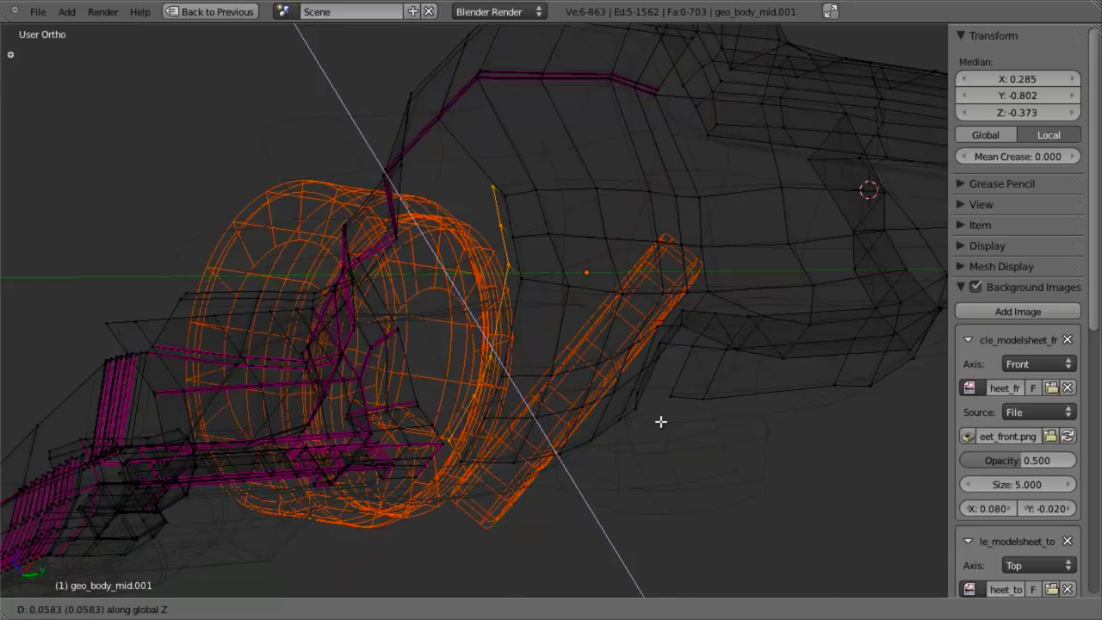
click(660, 421)
Step: In the side view, move the extruded edge against the slanted ring, to a median Y of about -0.786 and Z of about -0.350
key(KP_3)
key(g)
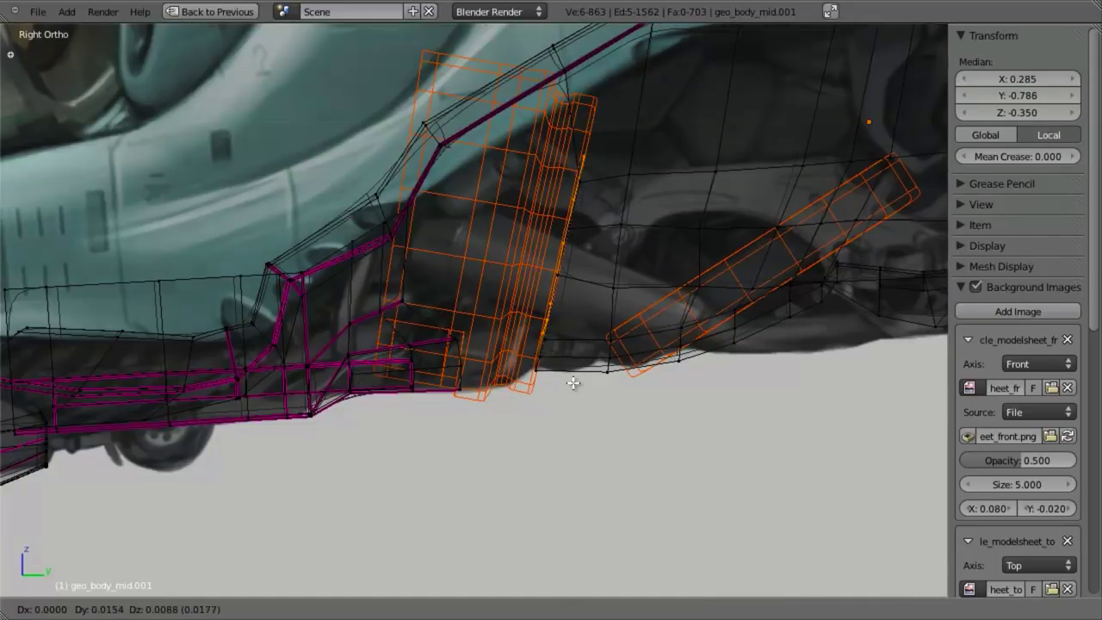
click(573, 378)
Step: Move the three upper vertices of the extruded edge inward along X to a median X of about 0.355
key(z)
mouse_move(564, 336)
shift+middle_down()
mouse_move(509, 418)
mouse_move(538, 271)
mouse_move(642, 262)
shift+middle_up()
scroll(509, 418, up, 2)
key(z)
right_click(654, 204)
shift+right_click(621, 276)
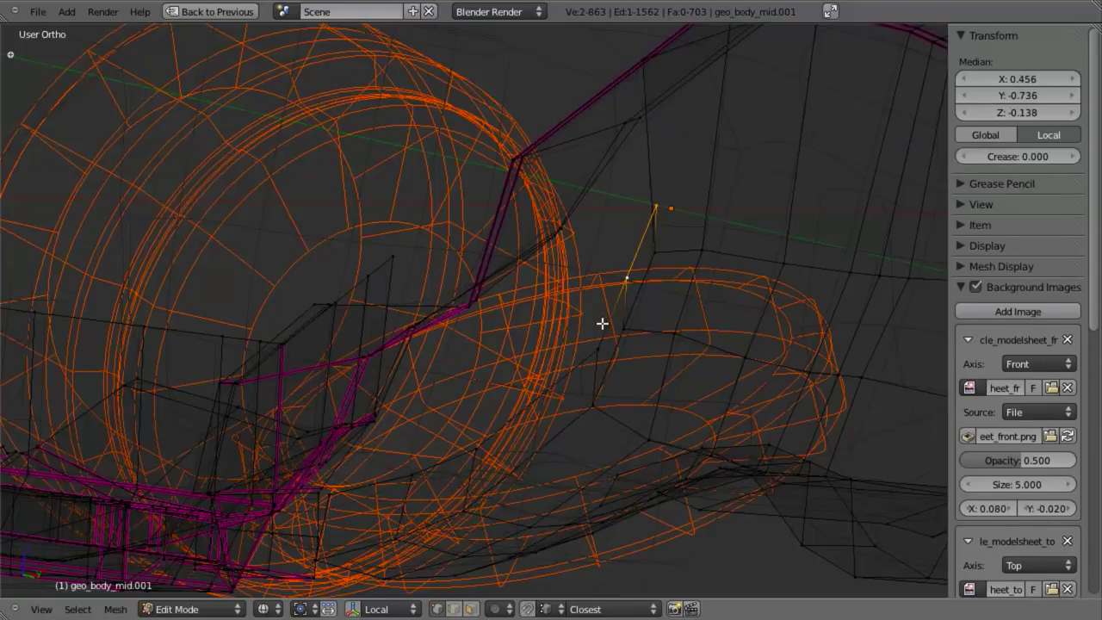
key(z)
key(g)
key(x)
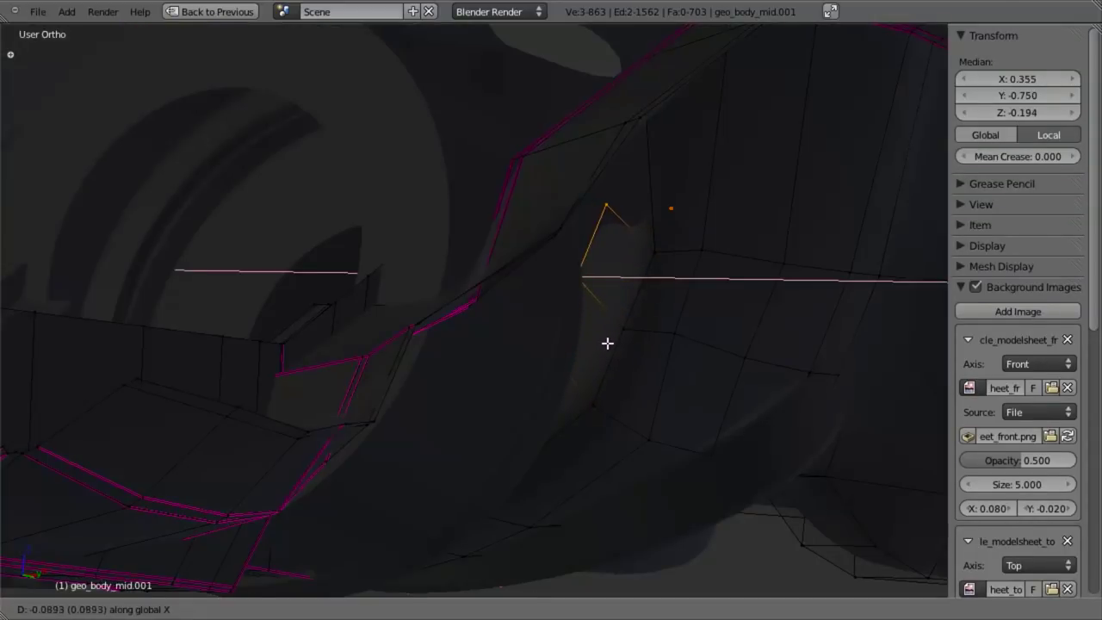
click(607, 342)
Step: Move the extruded edge's top vertex further inward along X to about 0.31, and shift the neighbouring vertex inward too
right_click(622, 219)
key(g)
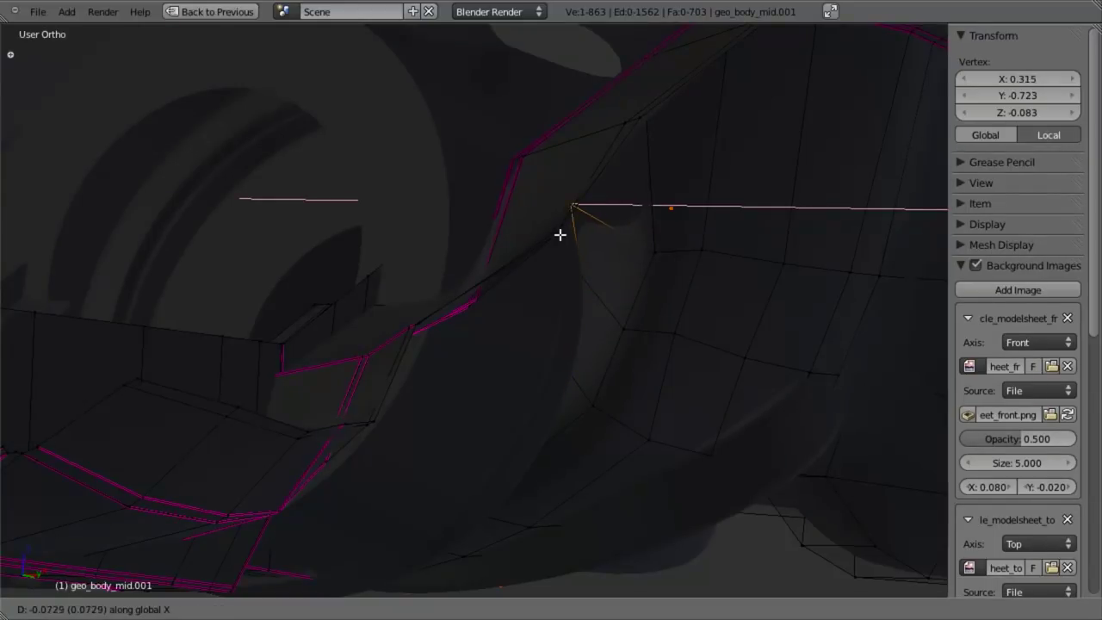
click(553, 237)
middle_drag(553, 238, 602, 233)
right_click(568, 266)
key(g)
click(554, 267)
Step: Add an edge loop along the extruded strip, slide it close to the rear section's outer edge, and check the smoothed shape
key(ctrl+r)
click(602, 234)
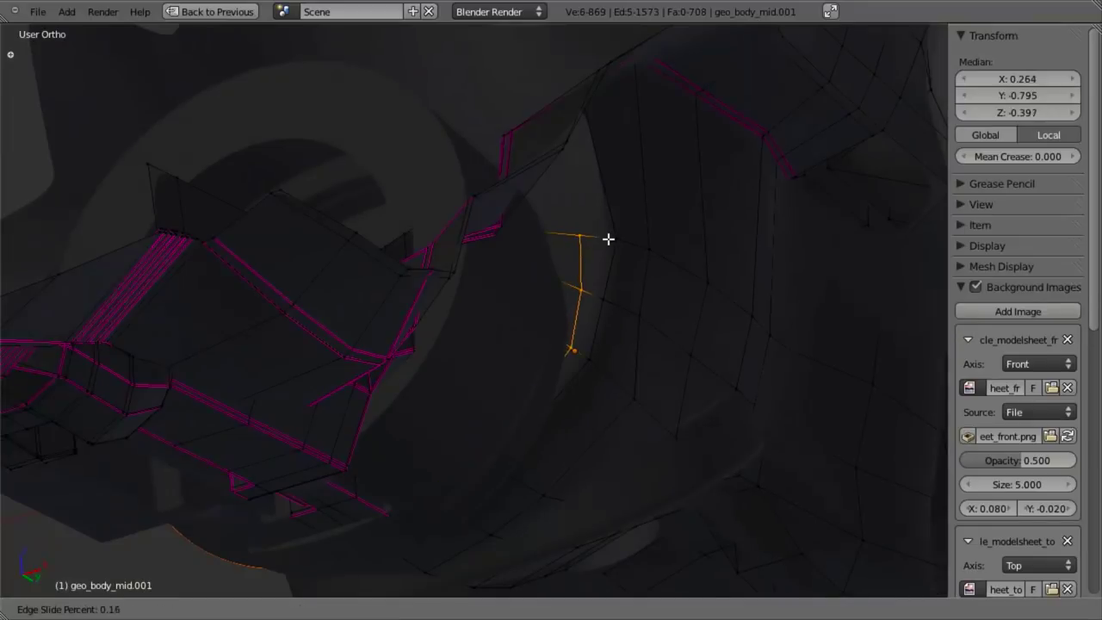
click(612, 309)
key(Tab)
scroll(594, 301, down, 6)
mouse_move(576, 295)
middle_down()
mouse_move(487, 234)
mouse_move(448, 293)
mouse_move(545, 376)
mouse_move(525, 248)
mouse_move(568, 313)
mouse_move(506, 312)
mouse_move(476, 352)
mouse_move(540, 344)
mouse_move(593, 319)
middle_up()
scroll(495, 333, up, 3)
Step: Fill the gap between the creased body edge and the rear section's upper front corner with a four-sided face
key(Tab)
key(z)
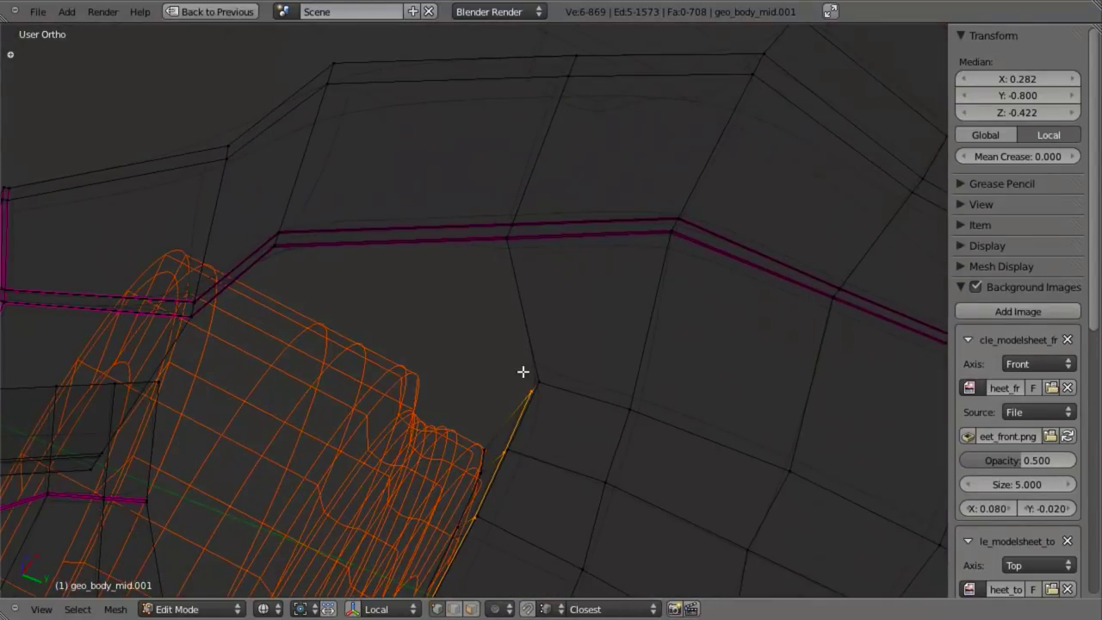
right_click(522, 371)
key(g)
click(530, 292)
shift+right_click(507, 239)
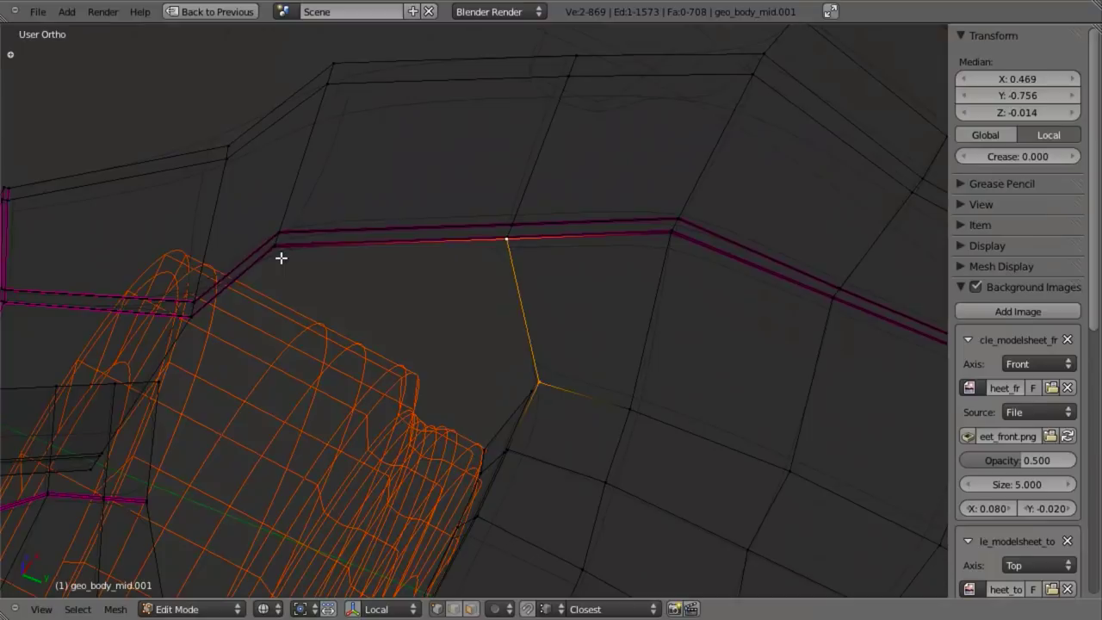
mouse_move(194, 327)
middle_down()
mouse_move(455, 337)
mouse_move(364, 293)
mouse_move(417, 381)
mouse_move(505, 378)
mouse_move(556, 354)
mouse_move(585, 278)
mouse_move(629, 266)
middle_up()
key(f)
key(z)
key(a)
key(Tab)
scroll(417, 381, down, 6)
scroll(556, 354, up, 8)
Step: Extrude the new face's lower edge inward to a median X of 0.460, meeting the corner of the rear section's inner strip
key(Tab)
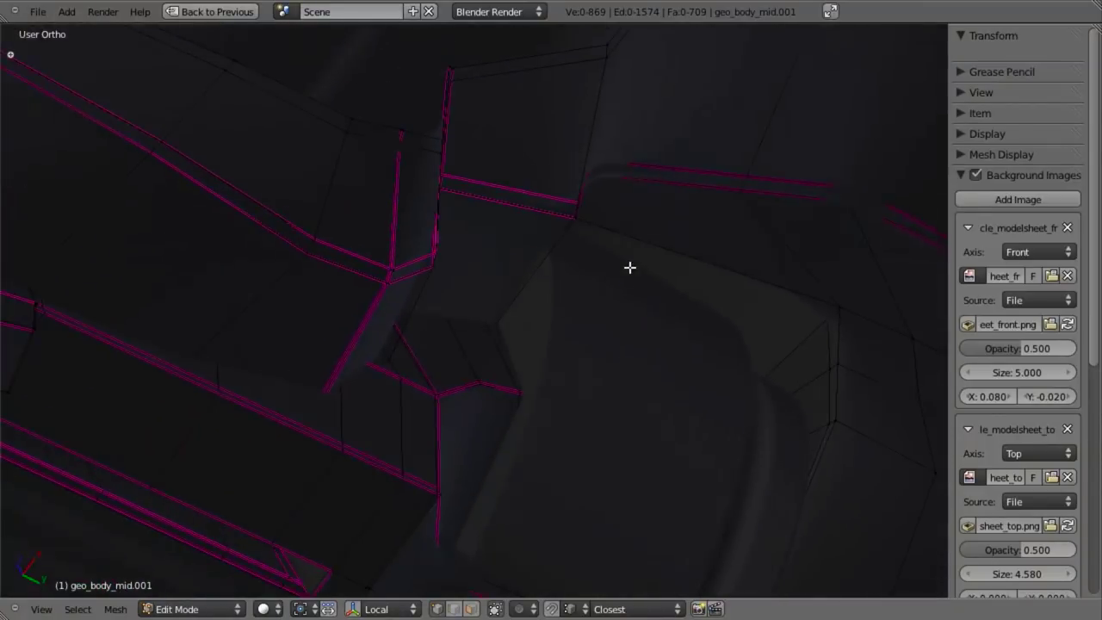
key(z)
right_click(578, 222)
shift+right_click(856, 307)
middle_drag(856, 310, 842, 354)
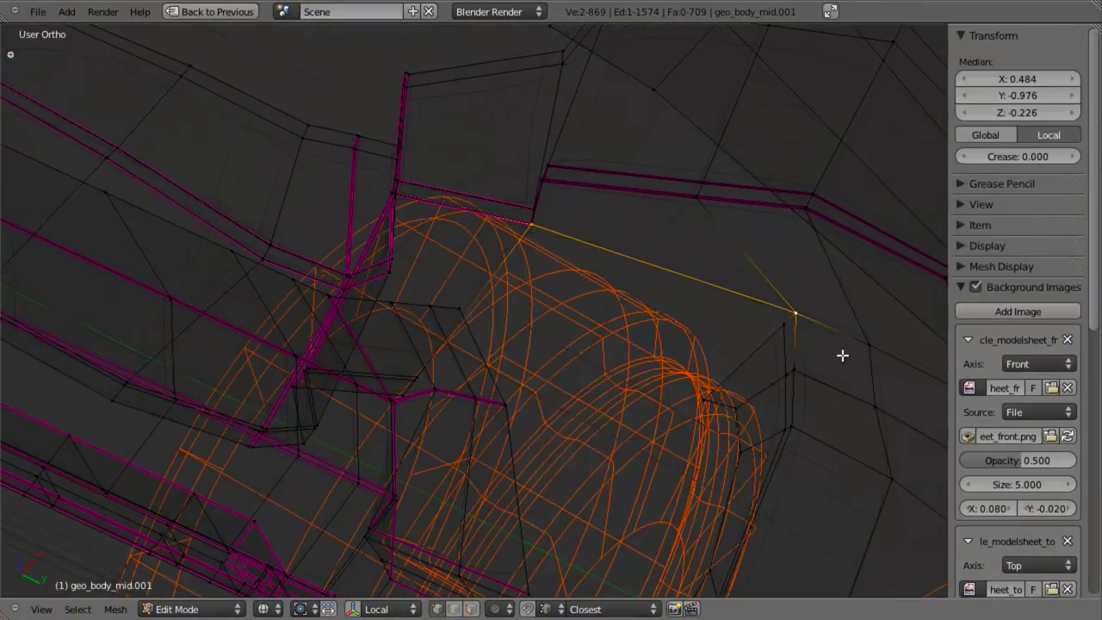
key(e)
click(779, 325)
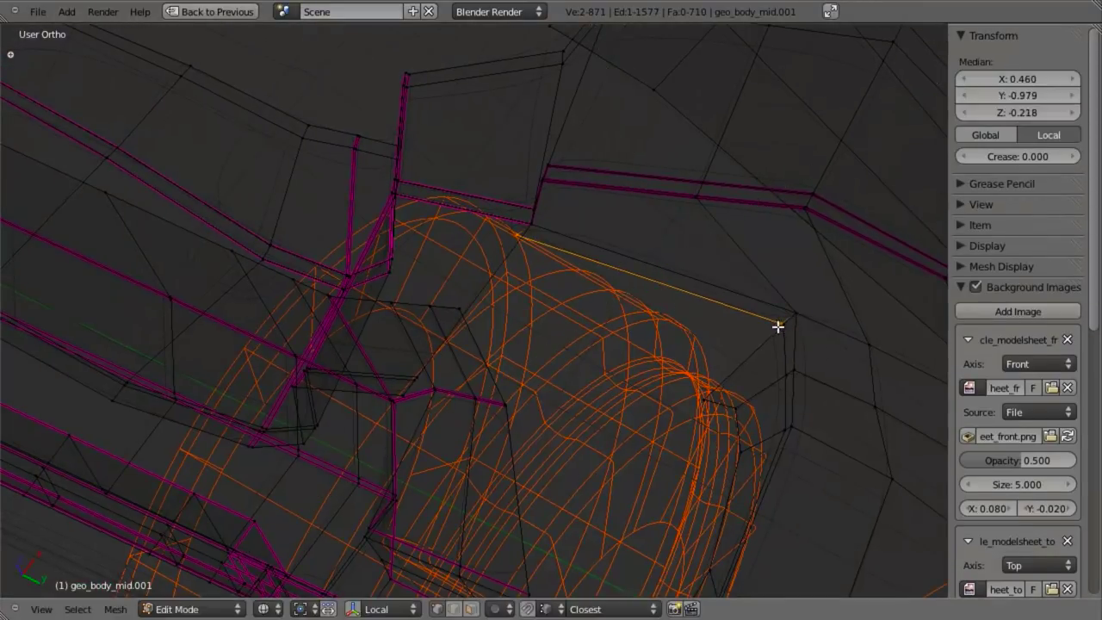
key(z)
middle_drag(777, 324, 665, 293)
key(a)
key(a)
key(z)
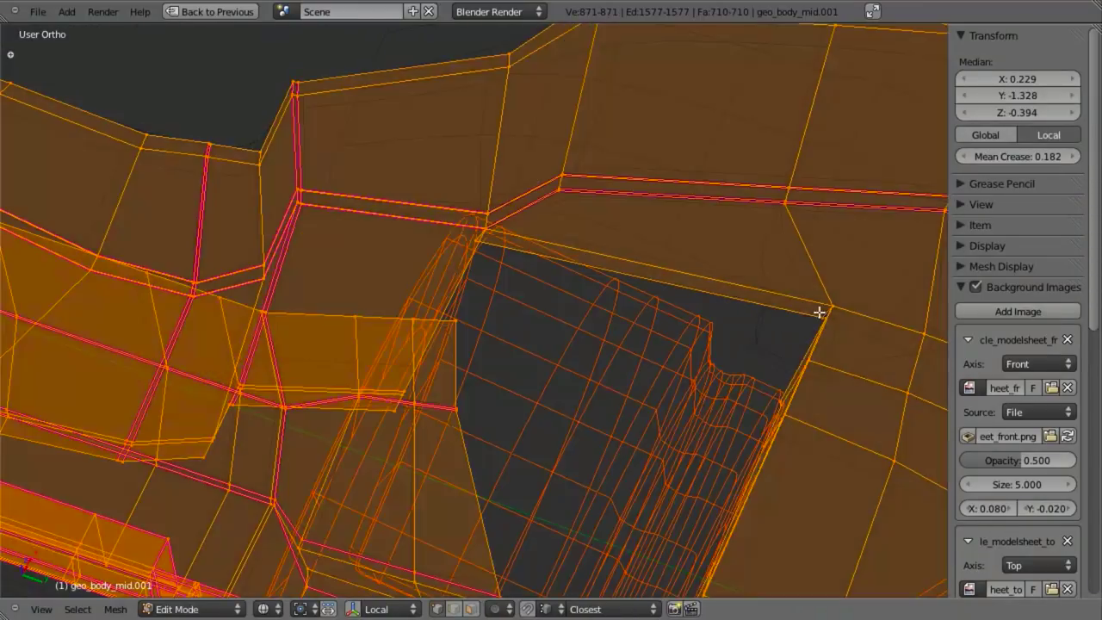
key(ctrl+z)
key(ctrl+z)
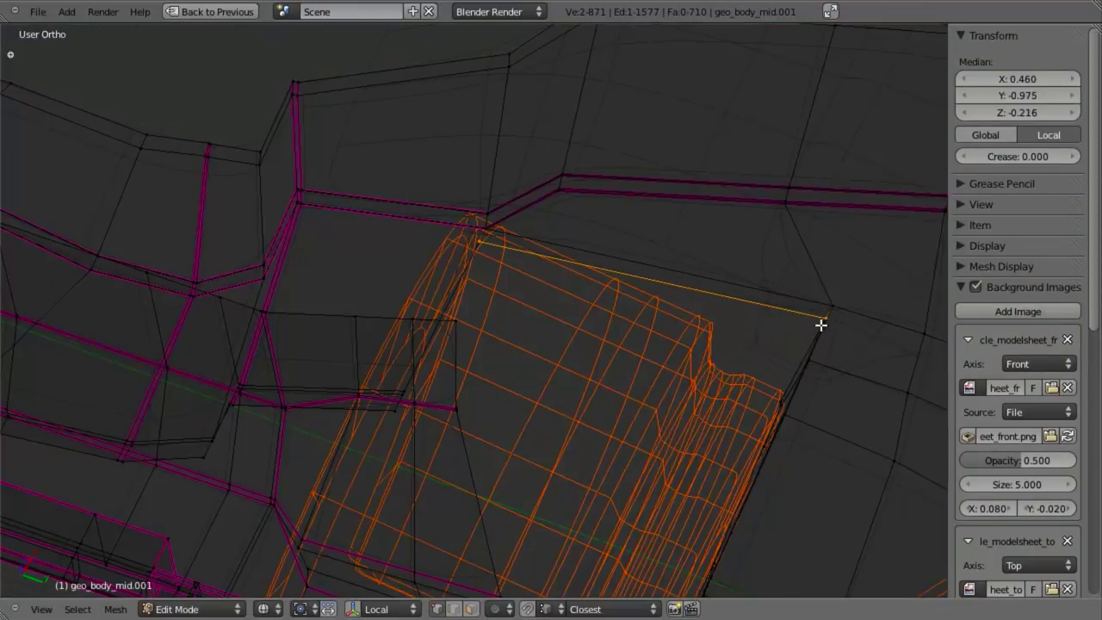
Step: Remove doubled vertices across the entire body mesh and clear the selection
key(a)
key(a)
key(w)
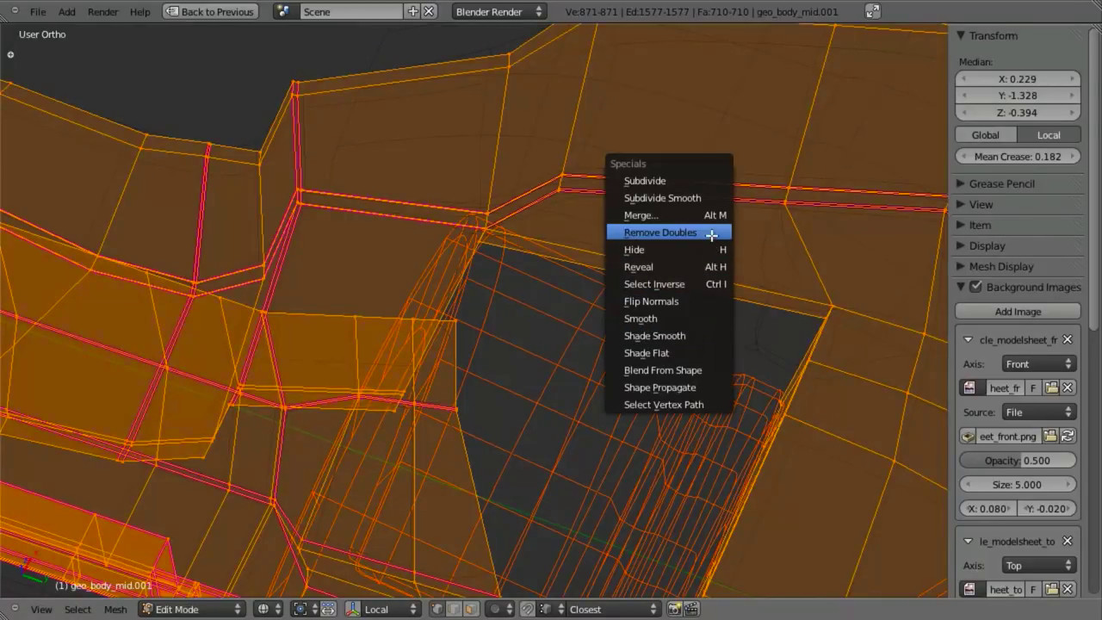
click(711, 232)
key(z)
mouse_move(622, 305)
middle_down()
mouse_move(590, 318)
mouse_move(646, 339)
mouse_move(530, 297)
mouse_move(428, 281)
middle_up()
key(a)
Step: Add a lengthwise edge loop through the face row below the creased body line and slide it close to the crease
scroll(440, 258, up, 4)
key(z)
key(z)
mouse_move(507, 289)
middle_down()
mouse_move(565, 311)
mouse_move(588, 279)
mouse_move(534, 270)
mouse_move(423, 309)
middle_up()
key(z)
scroll(603, 282, down, 2)
key(z)
key(ctrl+r)
click(412, 308)
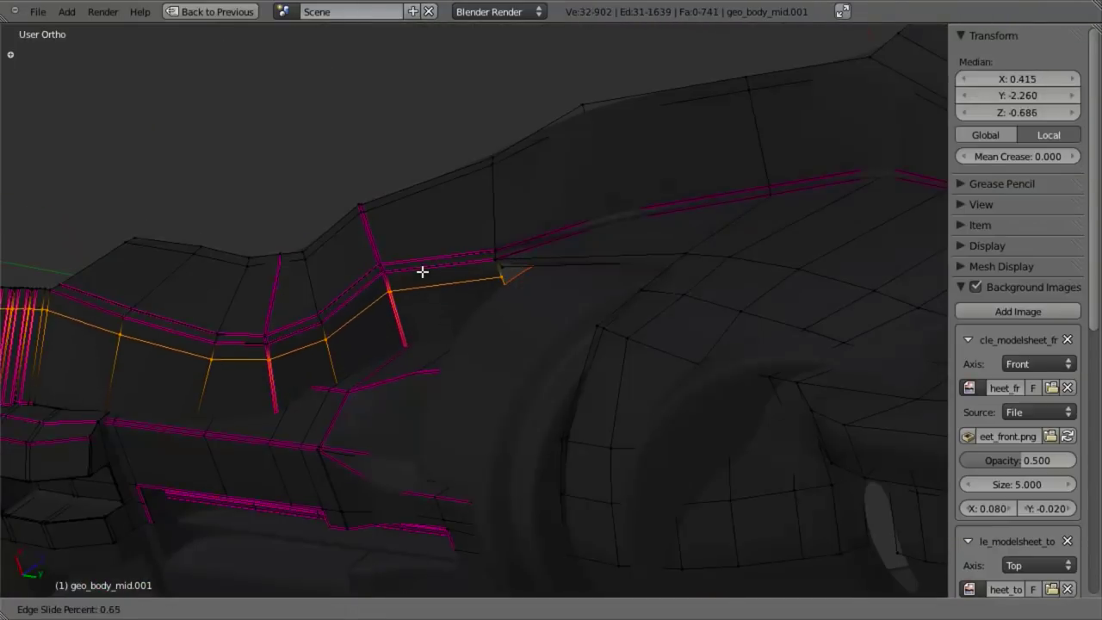
click(422, 265)
Step: Move the vertex at the bridging strip's front corner onto the new loop's end vertex and remove doubles across the mesh
scroll(444, 309, up, 5)
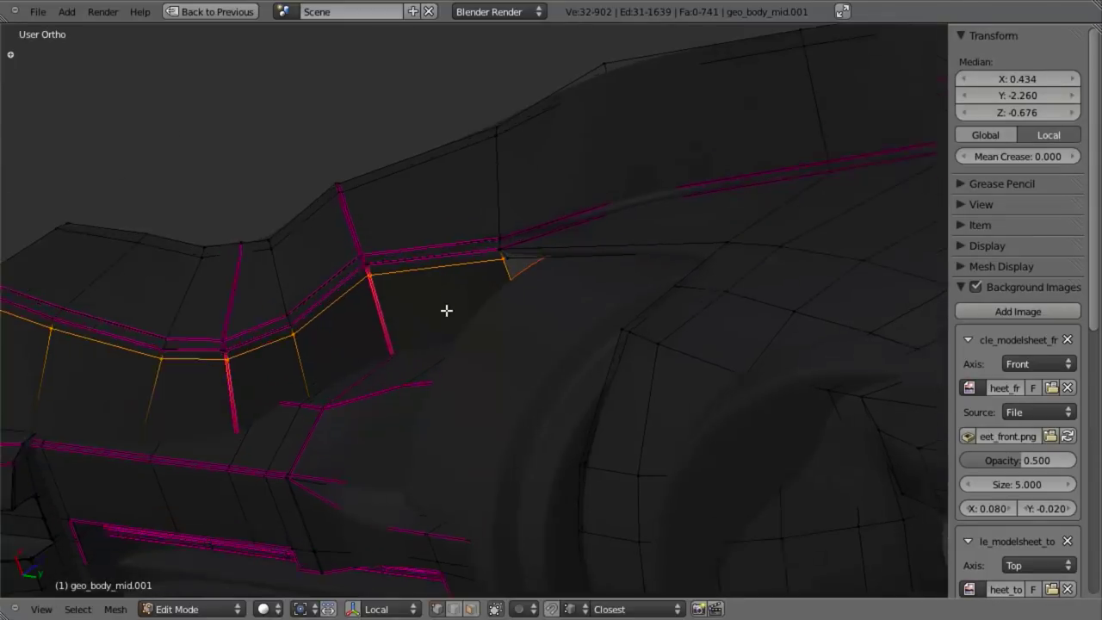
right_click(534, 207)
key(g)
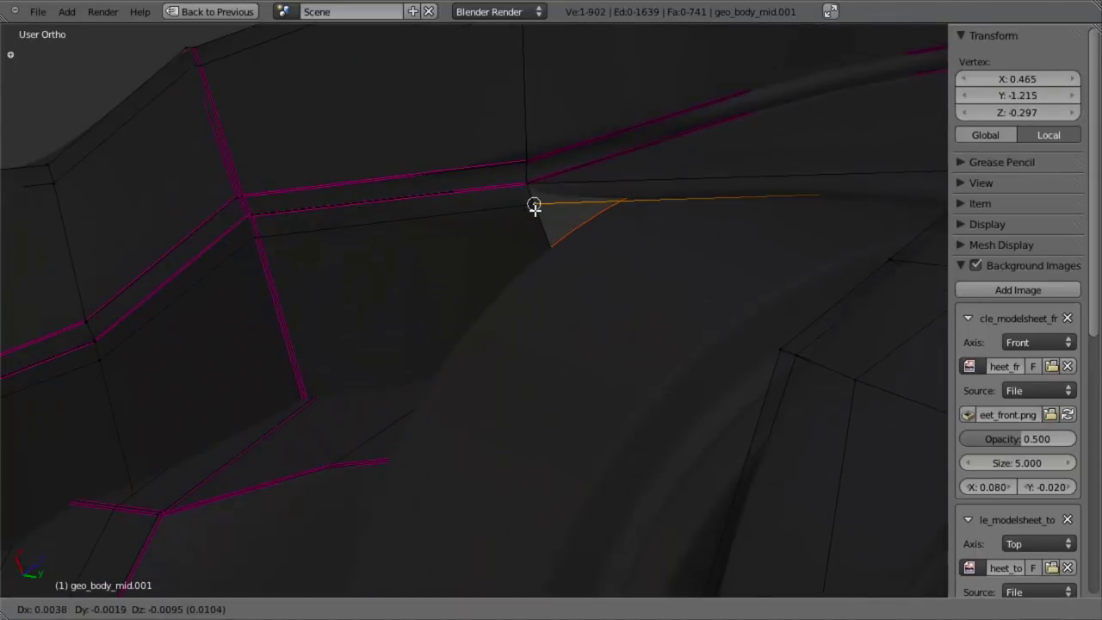
key(a)
key(w)
click(536, 224)
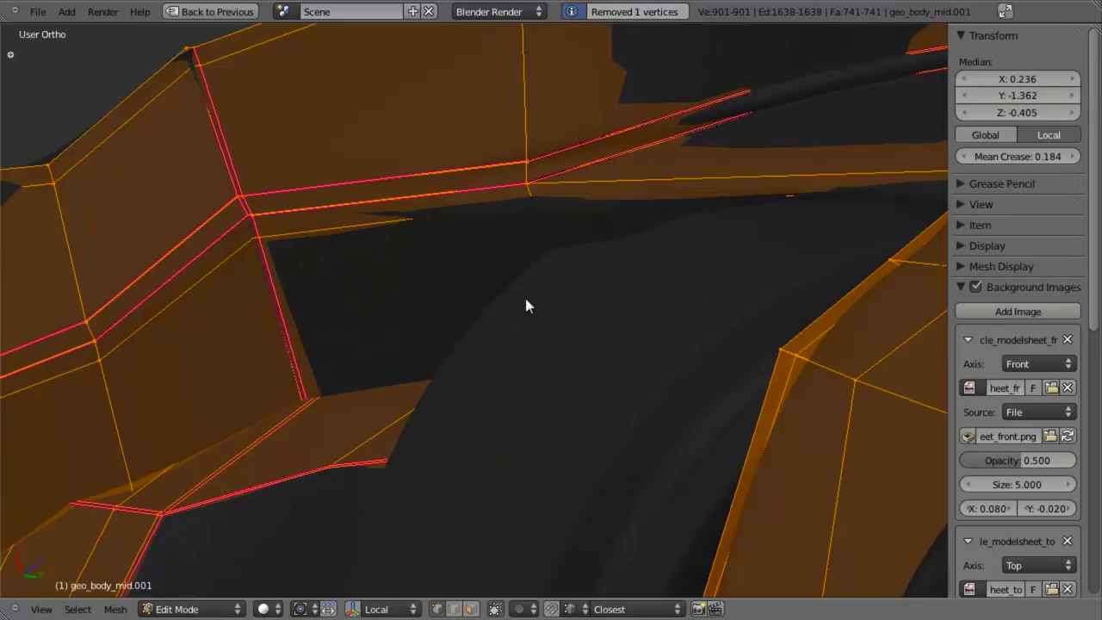
Step: Add a crosswise edge loop through the body side faces above the ring part and slide it close to their front corner
key(Tab)
scroll(479, 379, down, 5)
middle_drag(461, 331, 644, 272)
scroll(547, 325, up, 4)
key(Tab)
key(a)
key(ctrl+r)
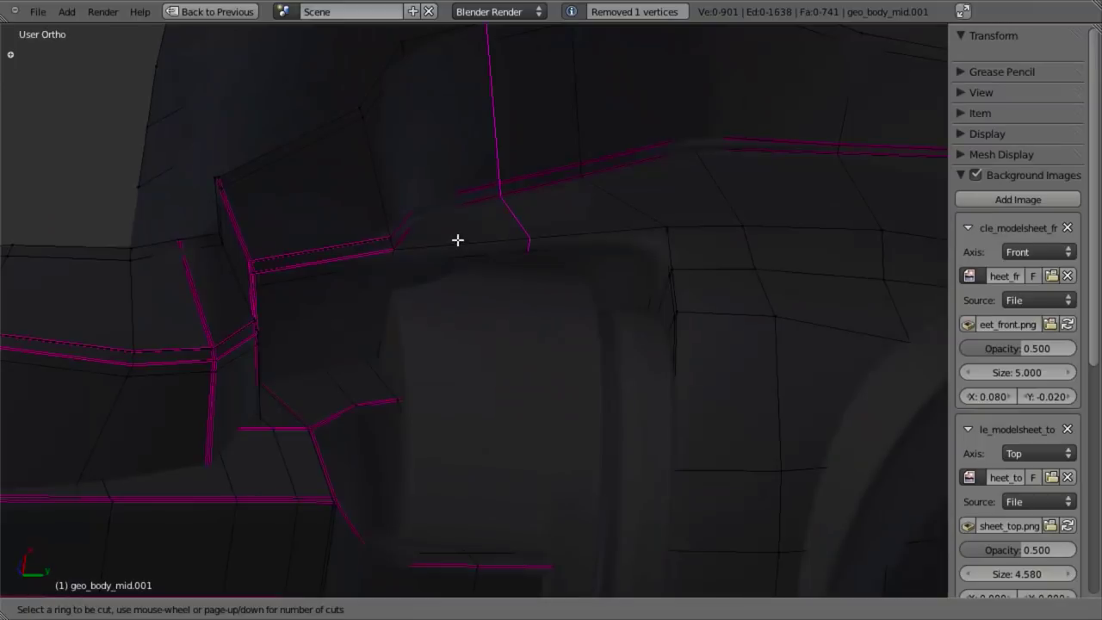
click(445, 241)
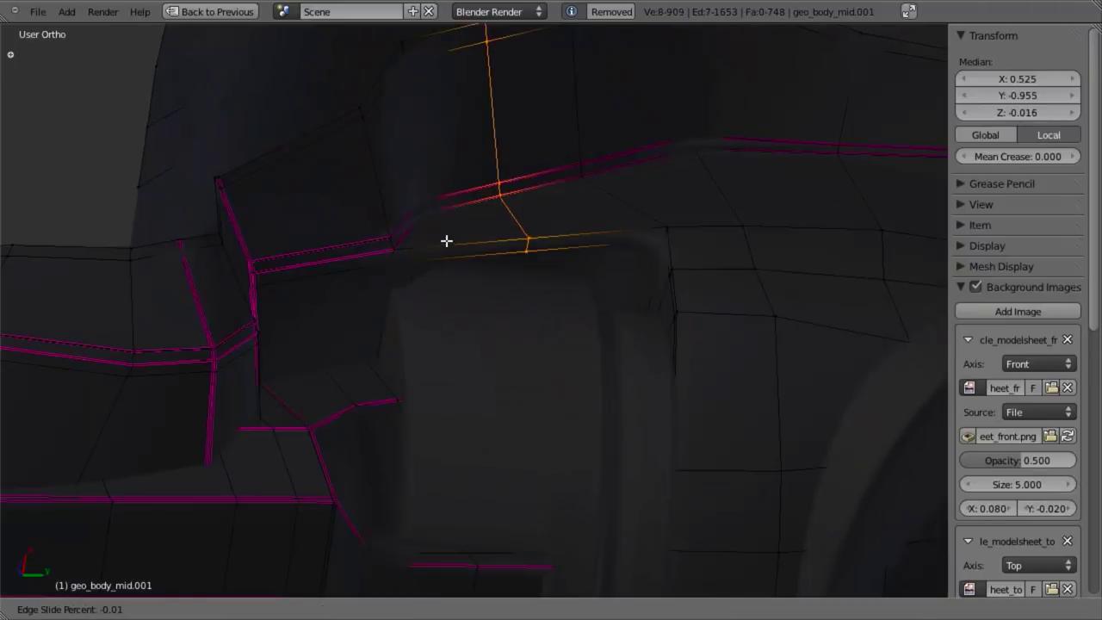
click(368, 239)
scroll(410, 290, down, 4)
mouse_move(410, 290)
middle_down()
mouse_move(507, 302)
mouse_move(419, 224)
middle_up()
scroll(534, 298, up, 4)
key(z)
key(a)
key(z)
click(395, 214)
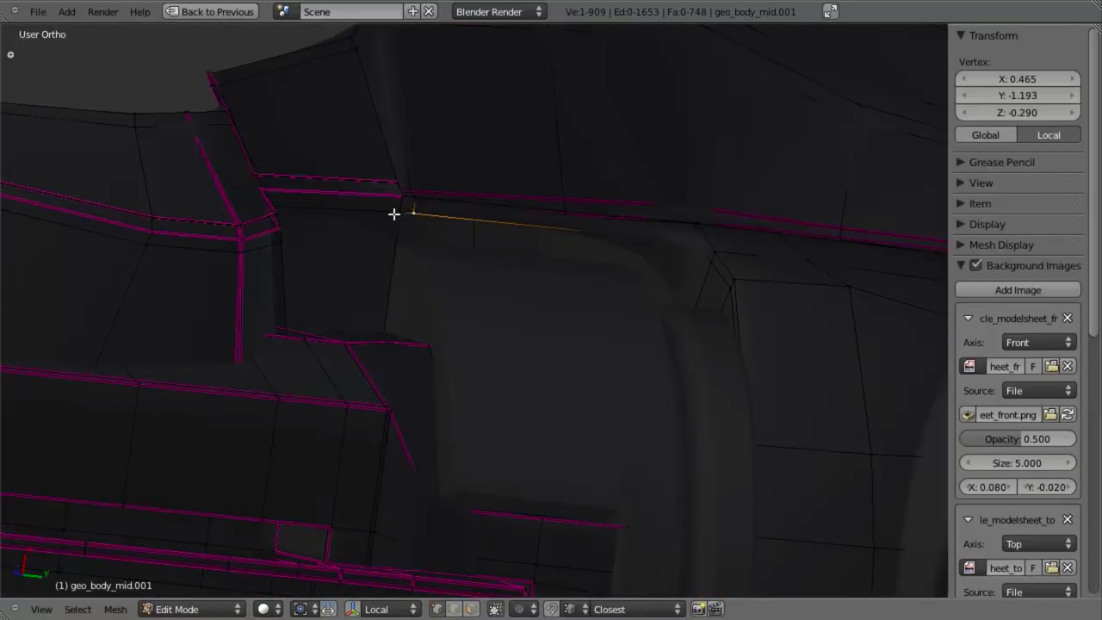
shift+click(415, 209)
key(z)
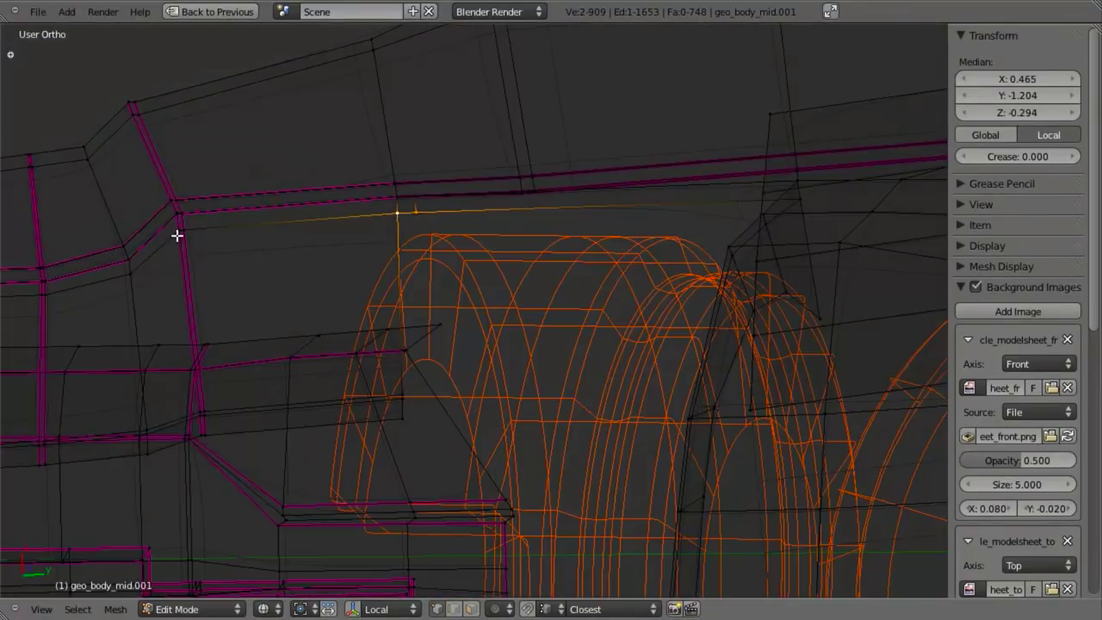
key(z)
key(z)
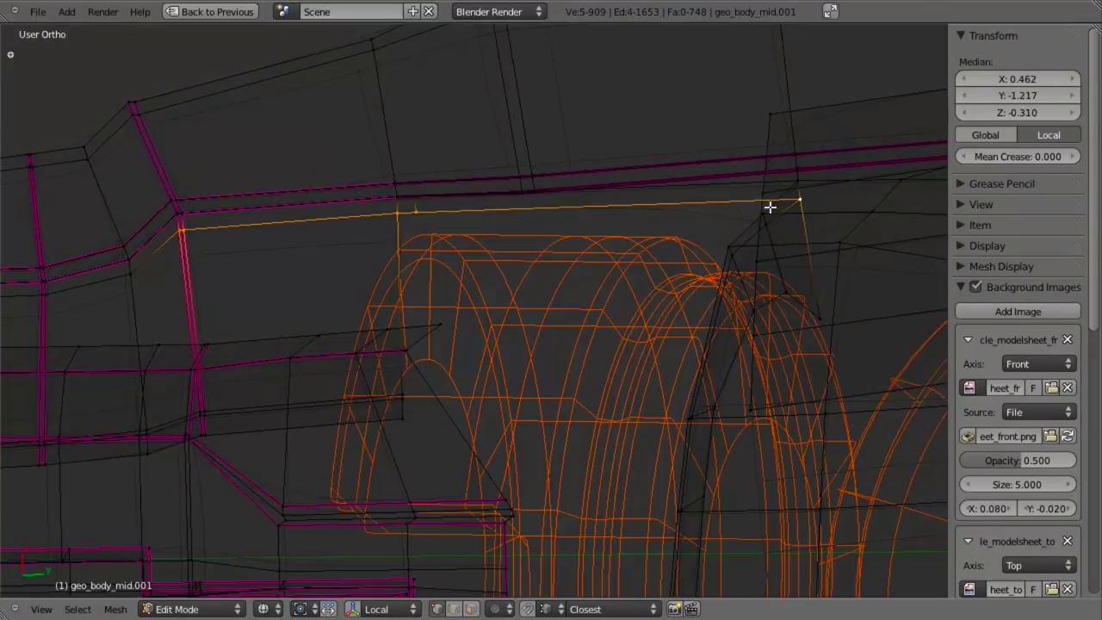
middle_drag(769, 206, 786, 284)
key(z)
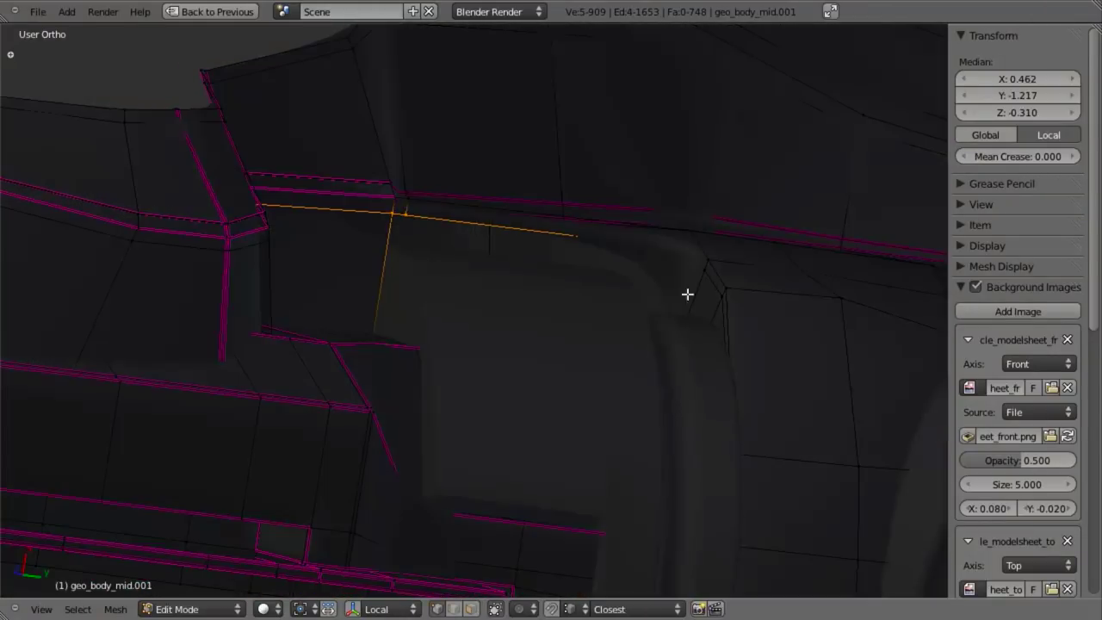
key(z)
key(z)
key(z)
mouse_move(693, 283)
middle_down()
mouse_move(405, 302)
mouse_move(441, 285)
middle_up()
key(a)
key(z)
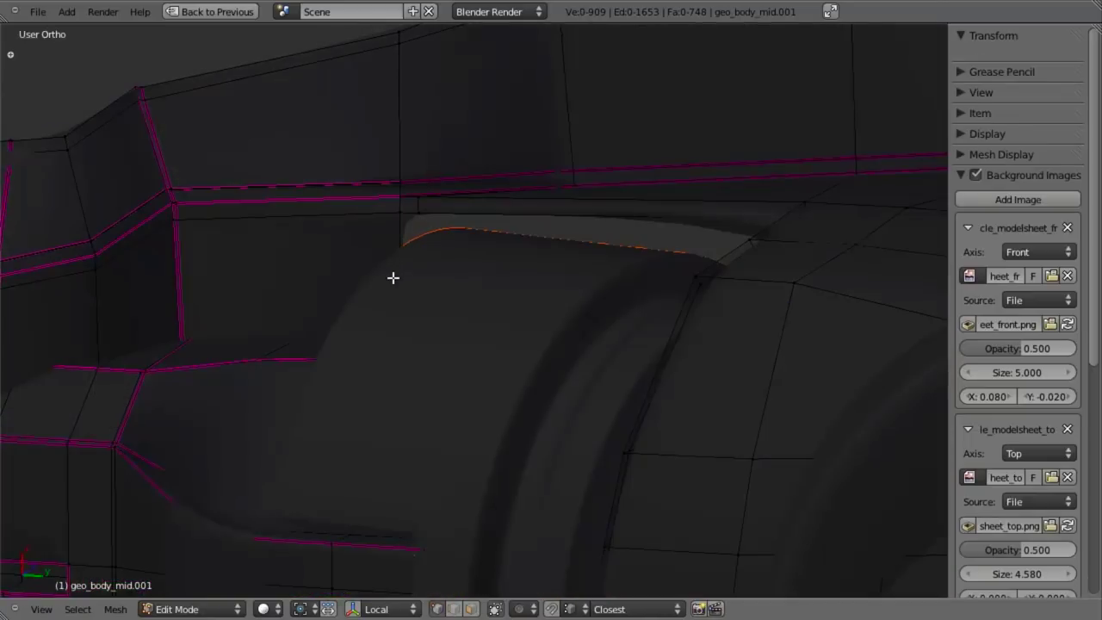
Step: Add a lengthwise edge loop through the side faces in front of the ring part and slide it by about 0.60 toward the body line
key(ctrl+r)
click(394, 265)
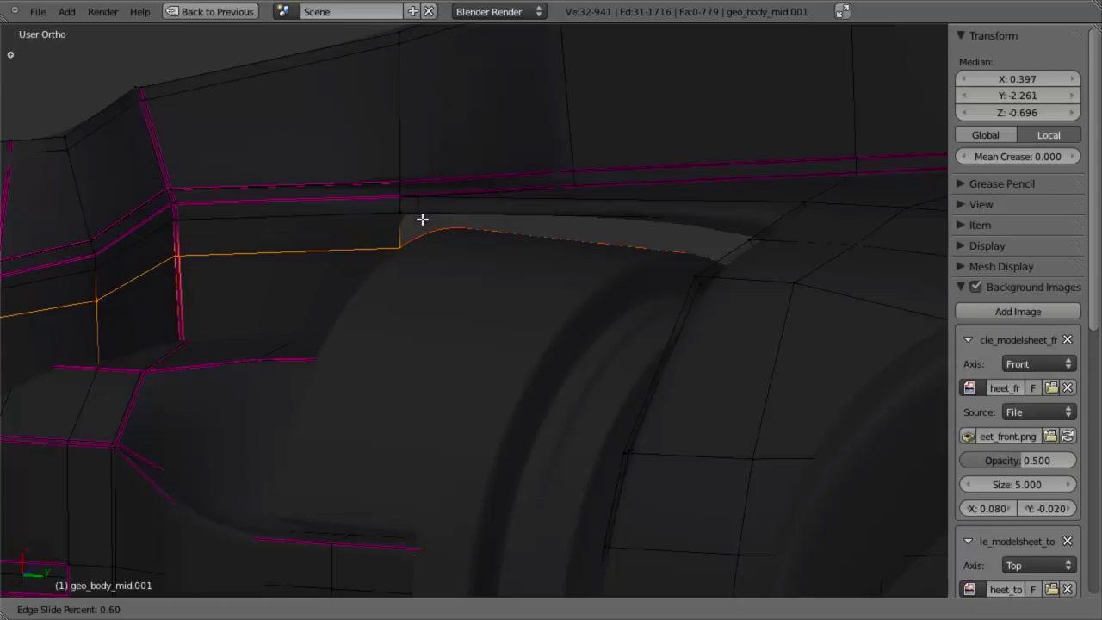
click(422, 220)
scroll(462, 367, down, 6)
shift+middle_drag(405, 342, 659, 357)
middle_drag(531, 269, 560, 322)
key(Tab)
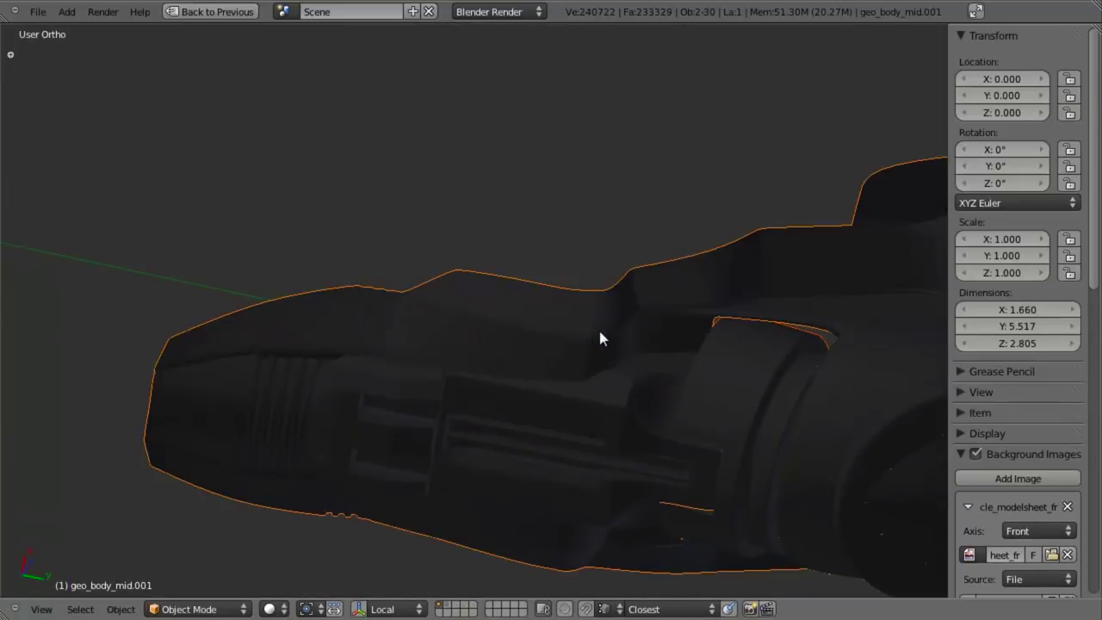
key(Tab)
scroll(546, 345, up, 6)
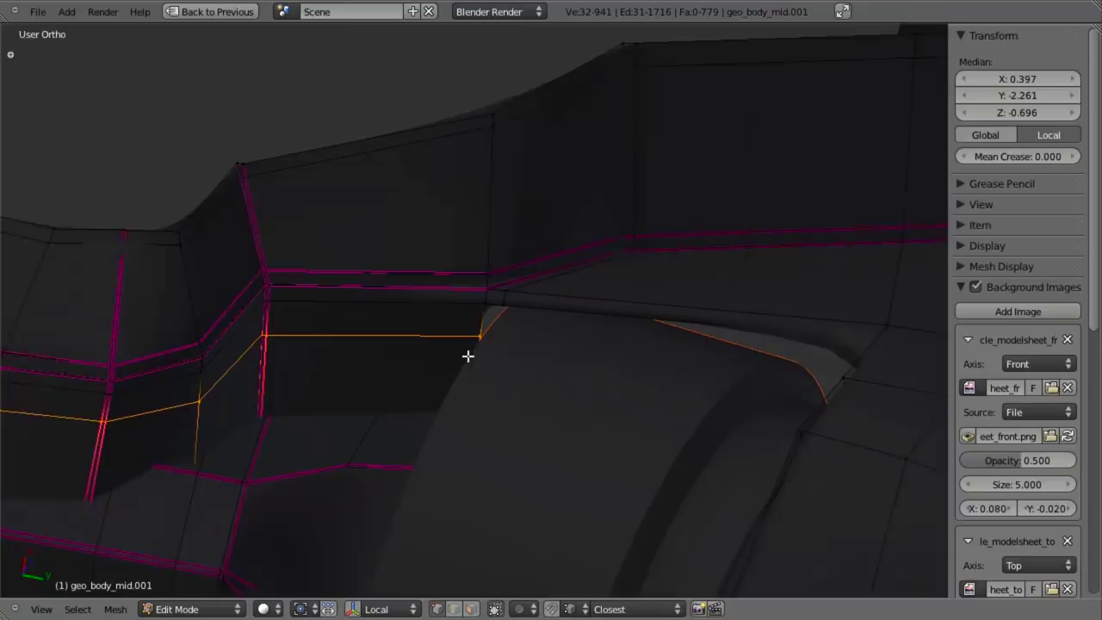
Step: Extrude the lower edge of the strip above the ring part inward along X to a median X of 0.418
mouse_move(467, 355)
middle_down()
mouse_move(499, 305)
mouse_move(362, 361)
mouse_move(485, 433)
mouse_move(539, 422)
middle_up()
key(a)
right_click(303, 344)
key(z)
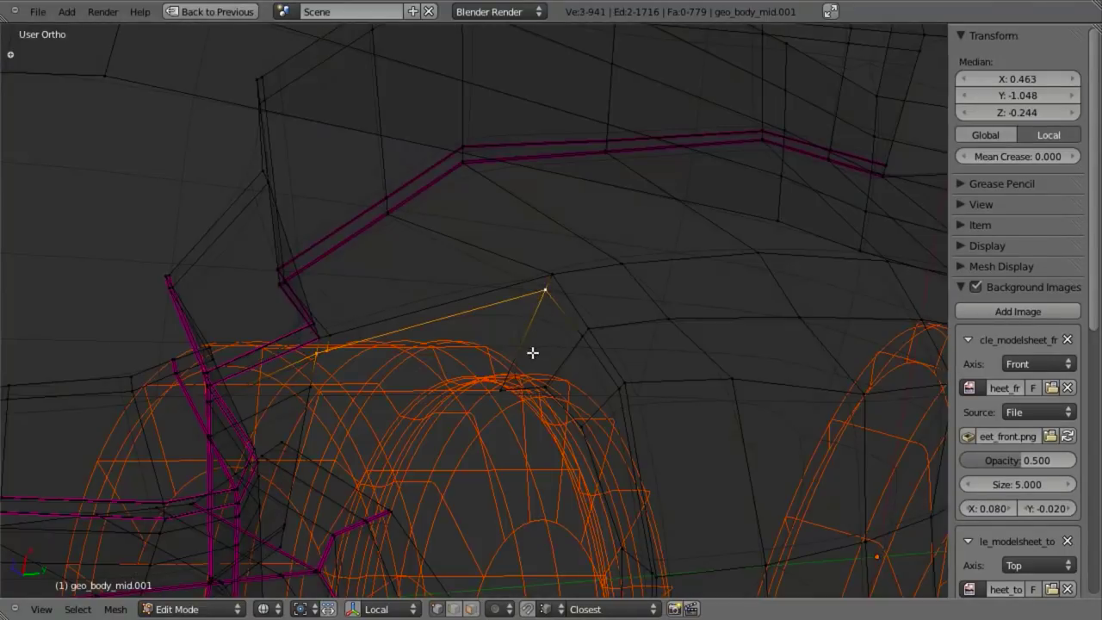
middle_drag(531, 352, 301, 385)
key(e)
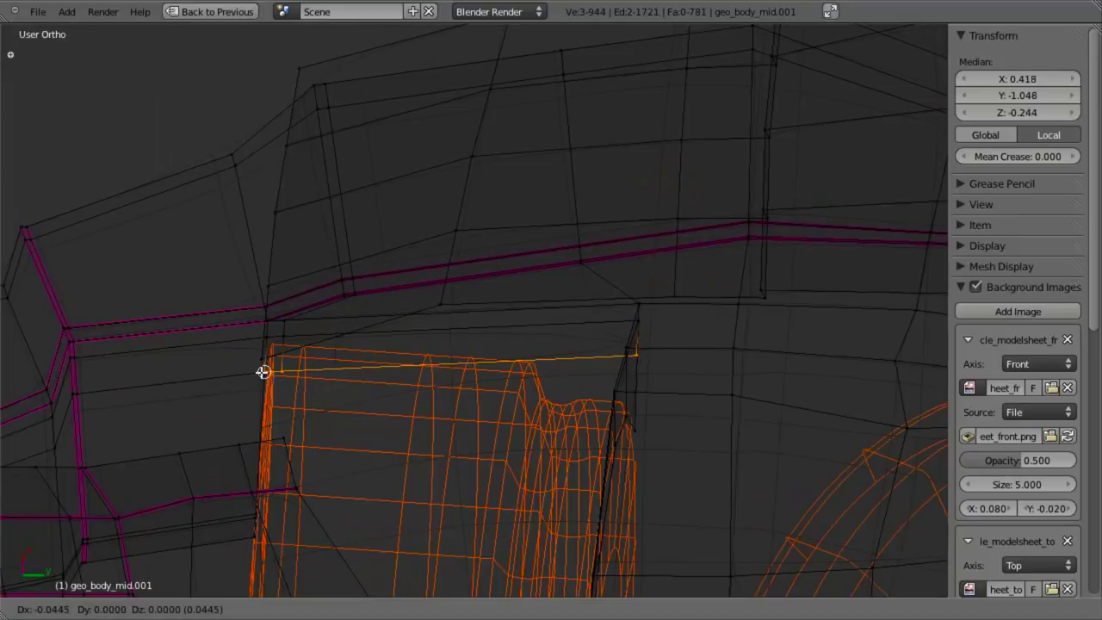
click(262, 372)
scroll(258, 366, up, 5)
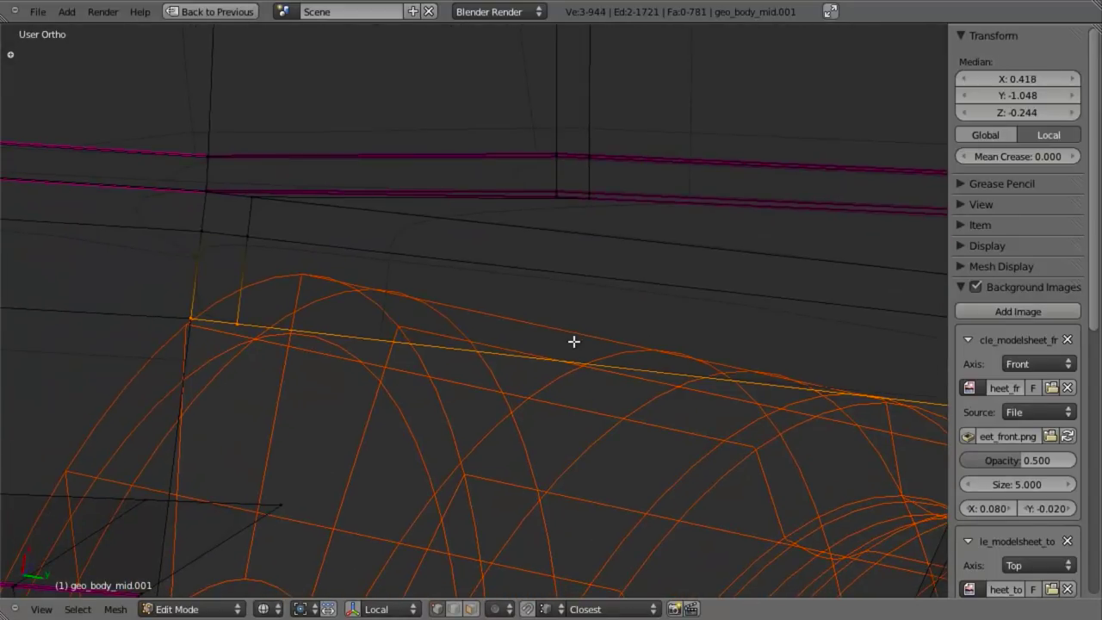
Step: Select the whole body mesh and remove its doubled vertices
key(z)
key(a)
key(a)
key(w)
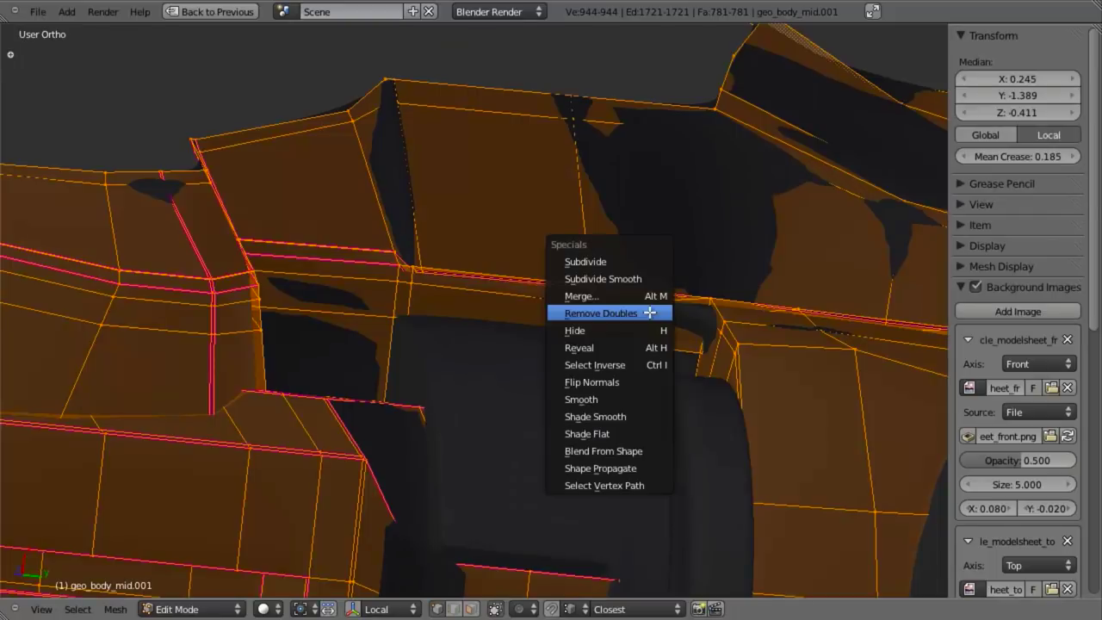
click(650, 312)
Step: Add an edge loop through the short faces at the rear corner of the ring recess and slide it to a median X of 0.266
scroll(747, 363, up, 3)
shift+middle_drag(747, 363, 651, 364)
key(a)
key(ctrl+r)
click(603, 359)
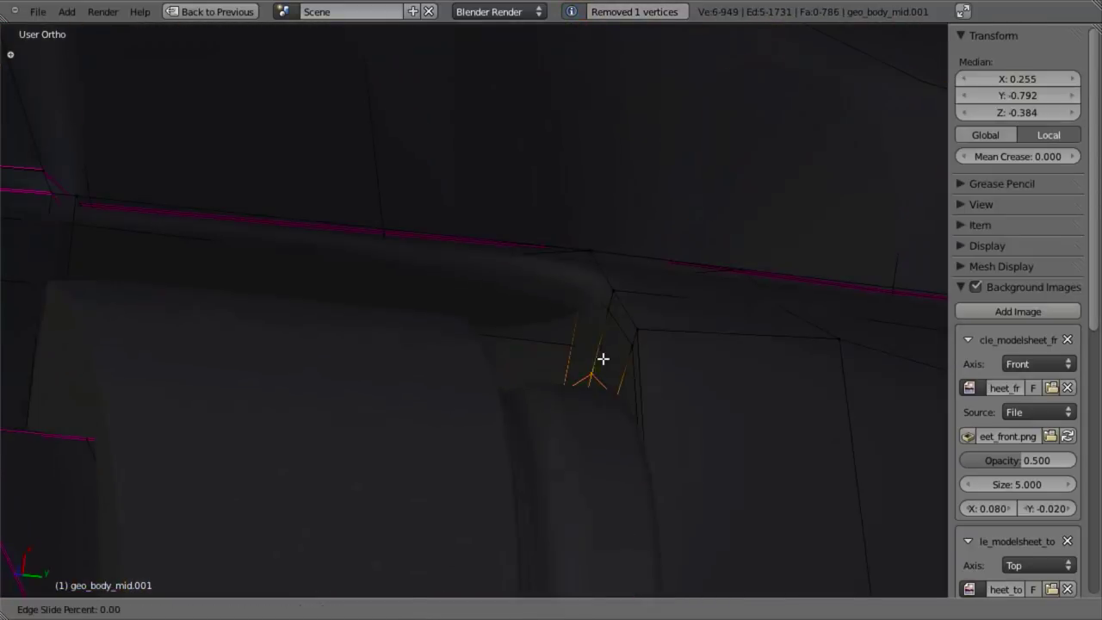
click(613, 345)
key(z)
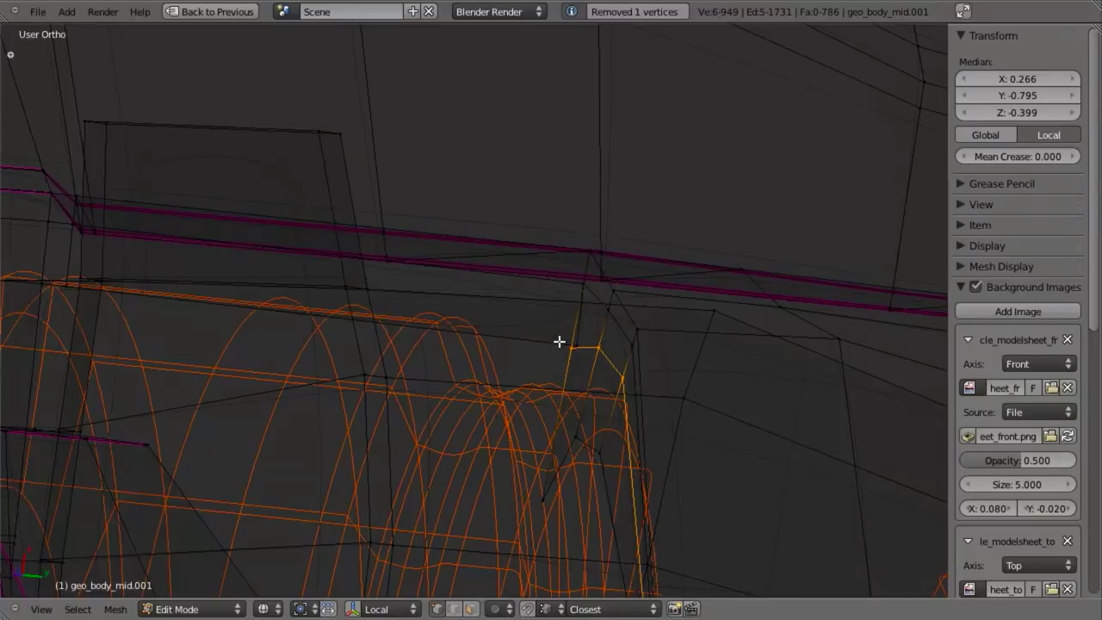
Step: Snap the extruded strip's rear end vertex onto the new corner loop's vertex and remove doubles across the mesh
right_click(575, 341)
key(g)
ctrl+click(568, 349)
key(z)
key(a)
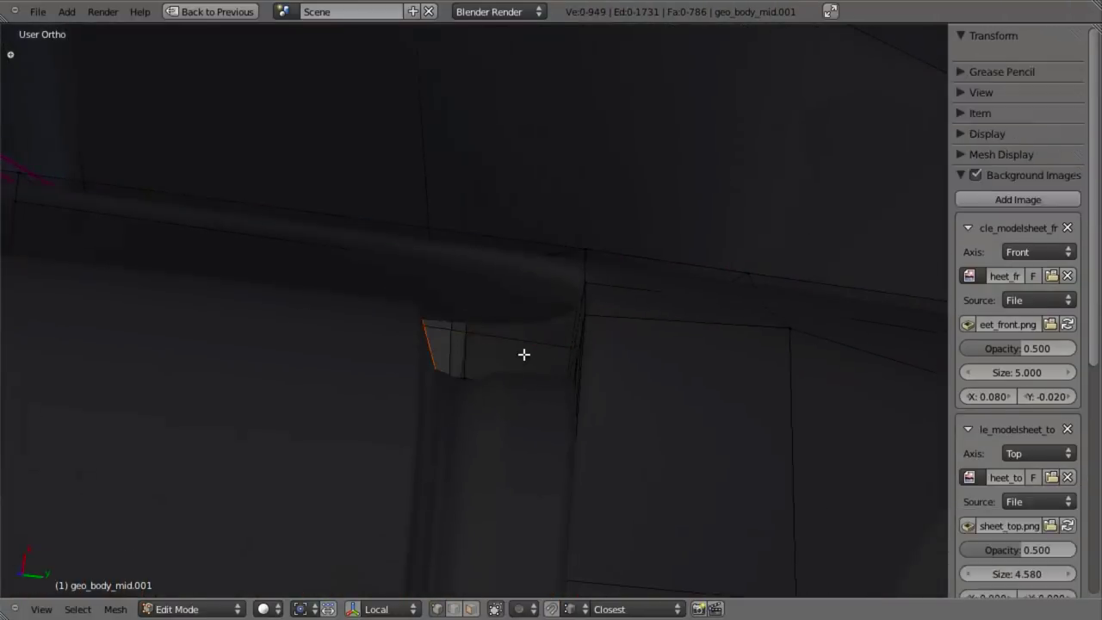
key(a)
key(w)
key(Return)
scroll(479, 309, down, 2)
middle_drag(479, 309, 456, 438)
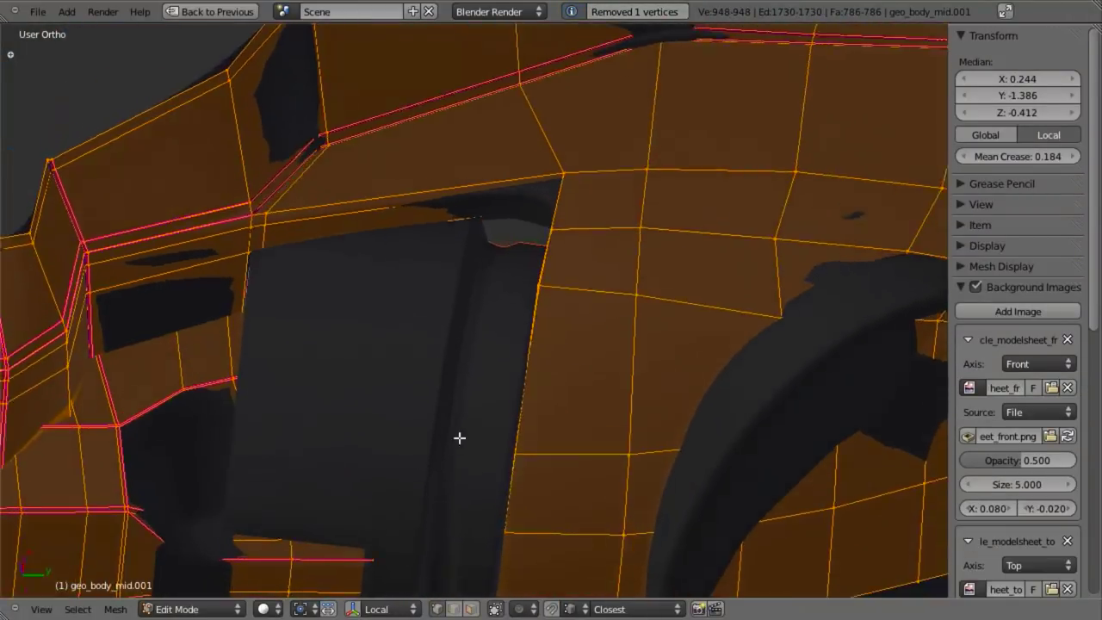
Step: Add a crosswise edge loop through the side faces above the ring part and slide it by 0.84 toward their rear edge
key(a)
alt+right_click(511, 147)
key(g)
key(g)
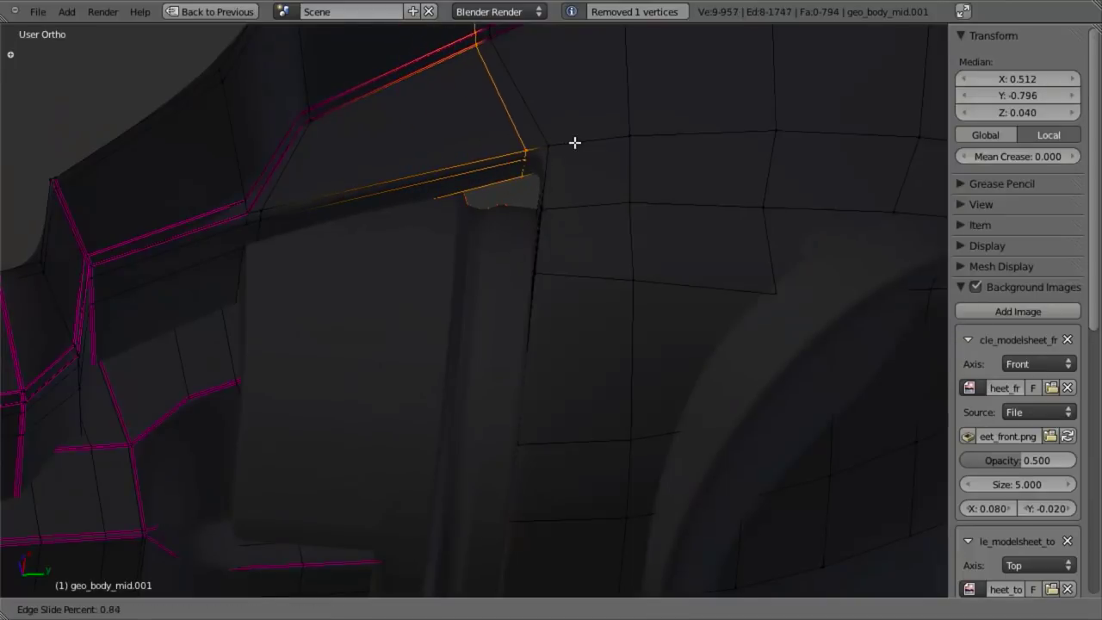
click(574, 142)
mouse_move(580, 142)
middle_down()
mouse_move(433, 216)
mouse_move(413, 300)
mouse_move(609, 241)
mouse_move(568, 118)
mouse_move(551, 145)
mouse_move(437, 209)
mouse_move(525, 243)
mouse_move(470, 410)
mouse_move(430, 425)
mouse_move(582, 403)
middle_up()
key(Tab)
scroll(550, 145, down, 4)
key(a)
Step: In the right side view, add two evenly spaced crosswise edge loops through the body side faces above the ring part
key(KP_3)
scroll(450, 418, up, 5)
key(z)
scroll(568, 401, up, 3)
key(Tab)
key(z)
key(a)
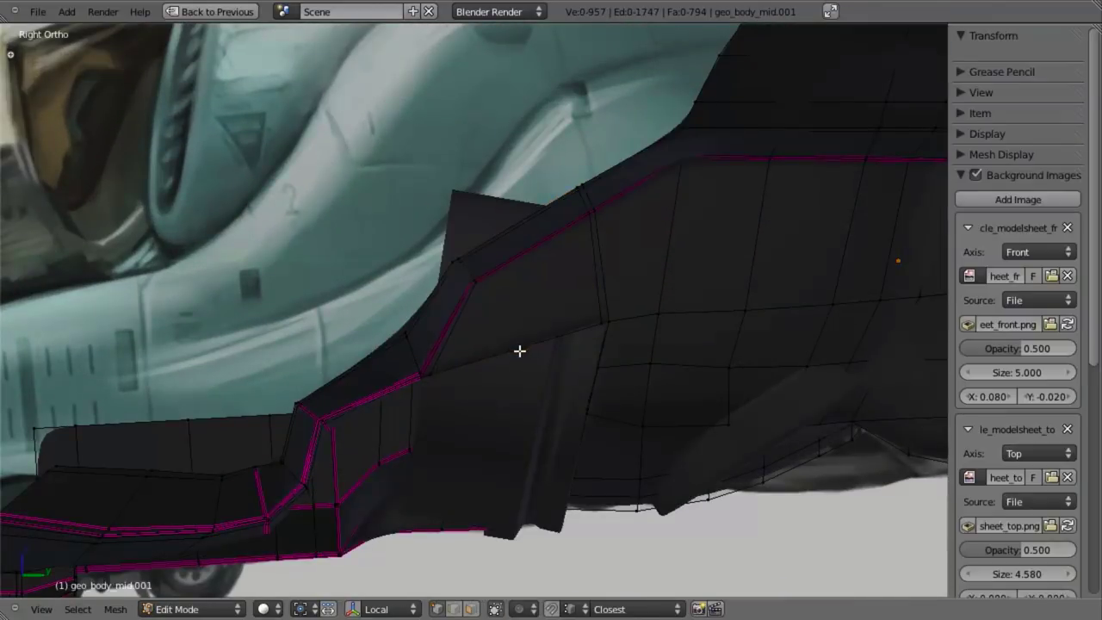
key(ctrl+r)
scroll(518, 343, up, 2)
click(518, 342)
right_click(518, 343)
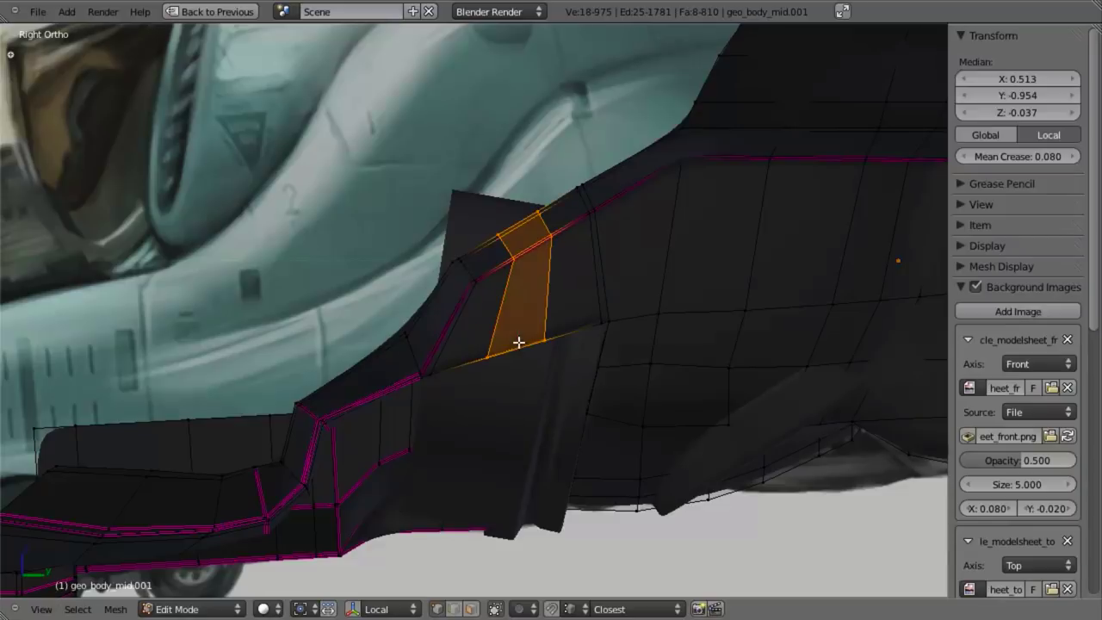
Step: Raise the lower vertices of the two new loops by about 0.085 in Z and 0.015 in Y to arch the edge over the ring part
key(z)
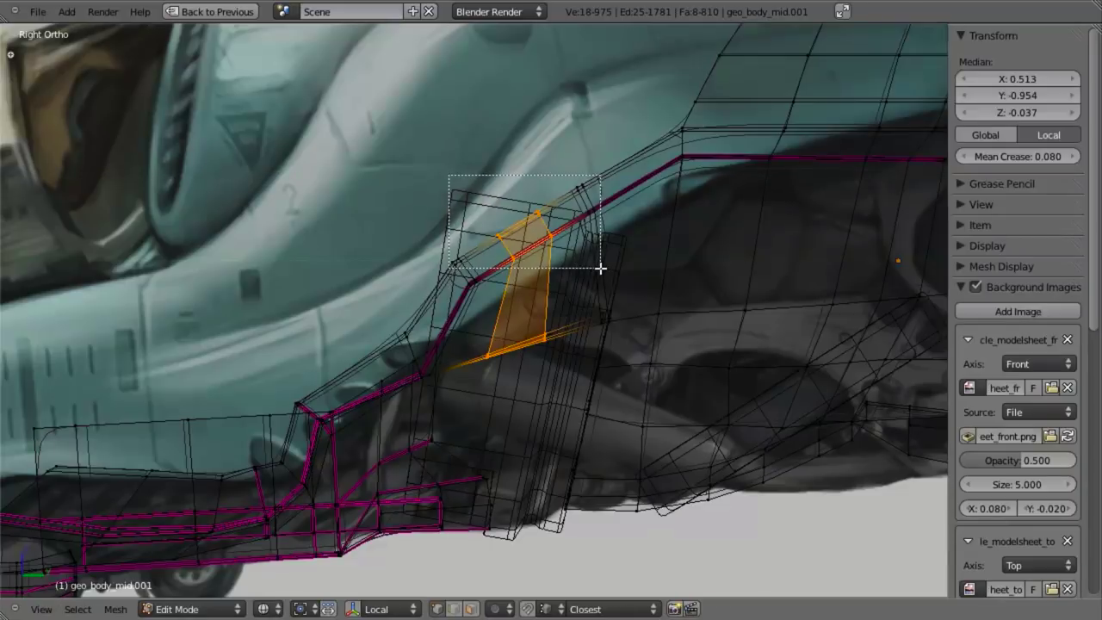
drag(600, 268, 600, 267)
key(z)
scroll(568, 376, up, 2)
key(g)
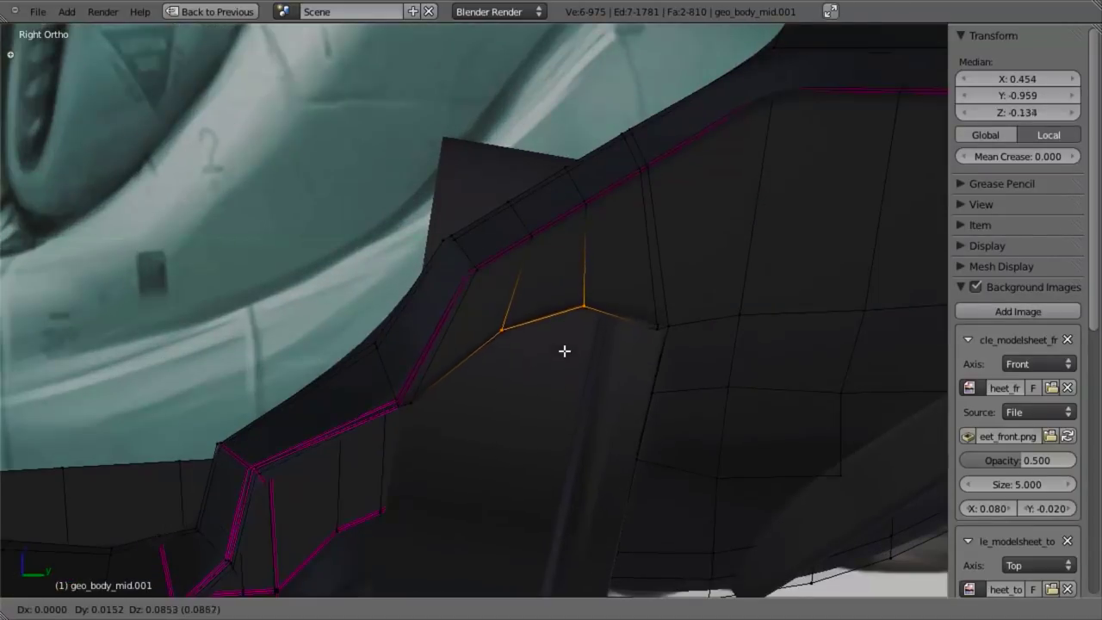
click(562, 350)
key(Tab)
scroll(551, 409, down, 5)
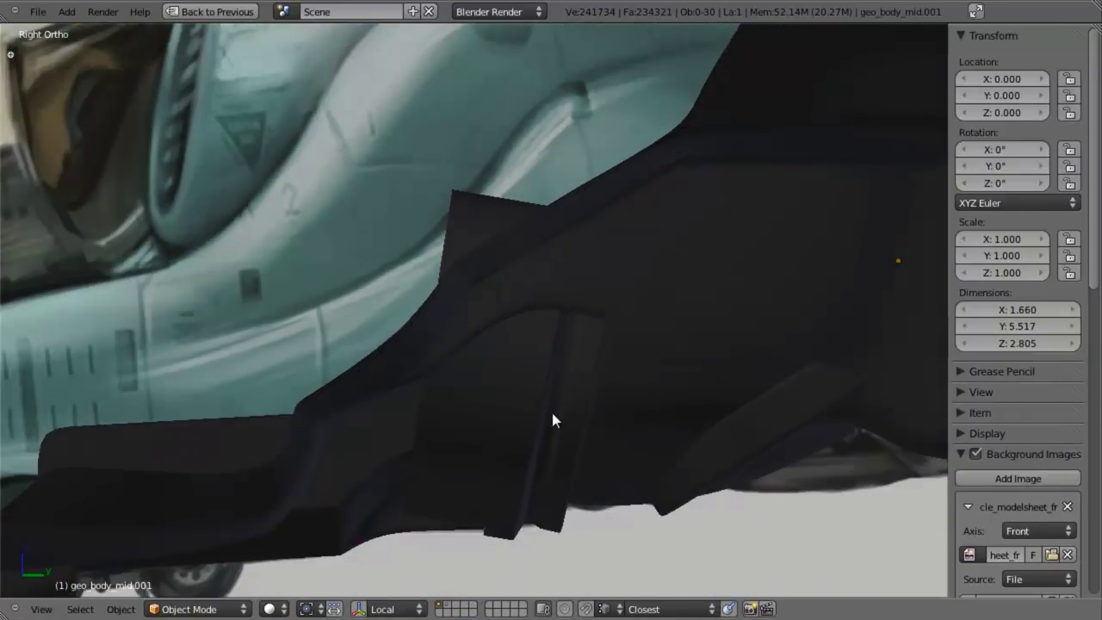
middle_drag(551, 409, 514, 213)
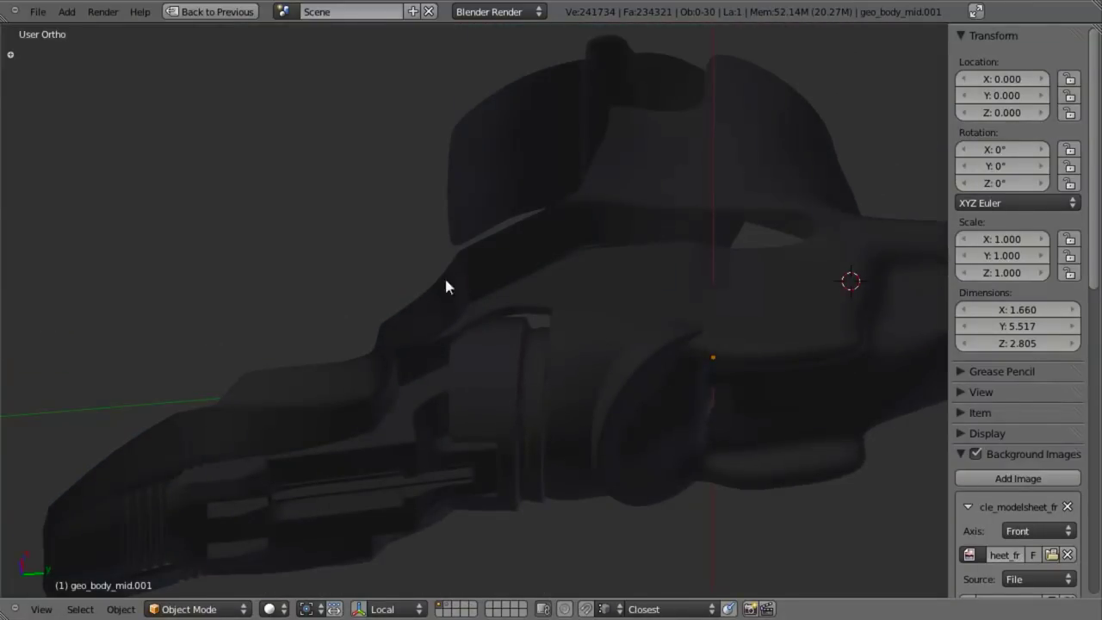
middle_drag(445, 279, 448, 434)
scroll(333, 415, down, 3)
Step: Set the crease to 0 on the crosswise edges joining the four body line vertices at the bend above the ring part
scroll(408, 325, up, 5)
scroll(448, 434, up, 6)
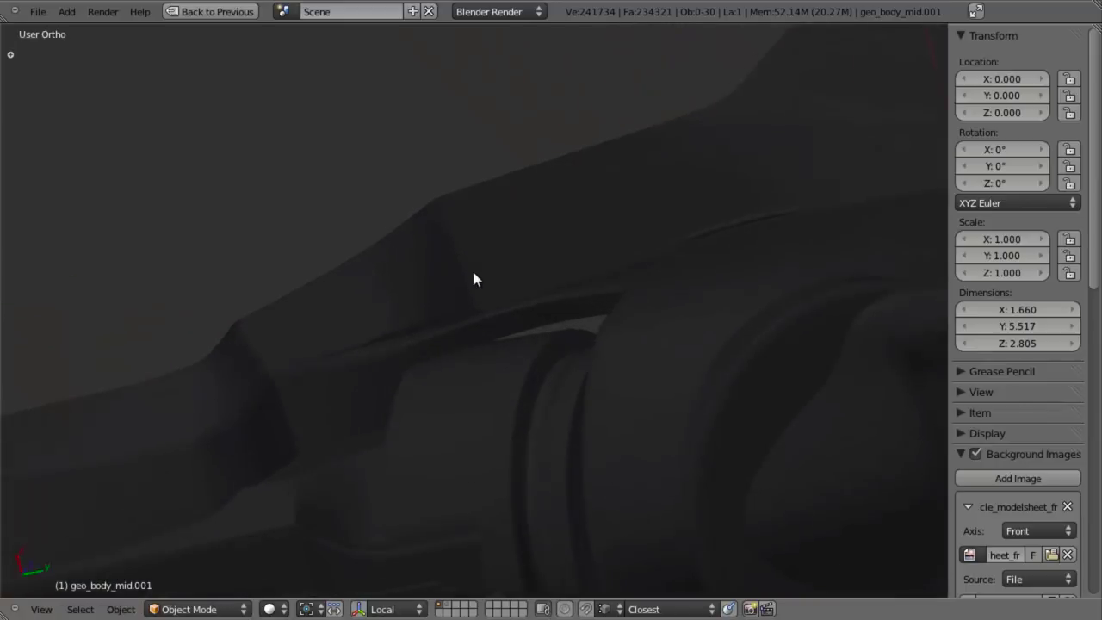
key(Tab)
scroll(498, 298, up, 6)
key(a)
key(z)
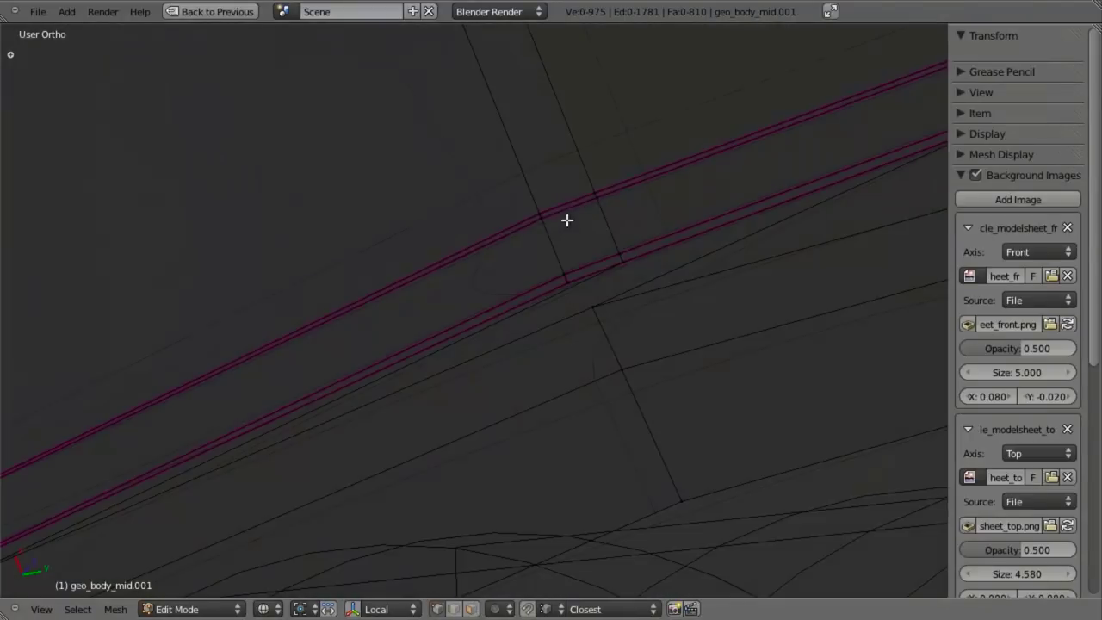
right_click(594, 195)
mouse_move(519, 204)
middle_down()
mouse_move(558, 251)
mouse_move(493, 362)
middle_up()
scroll(492, 360, up, 11)
scroll(493, 366, down, 5)
shift+right_click(459, 325)
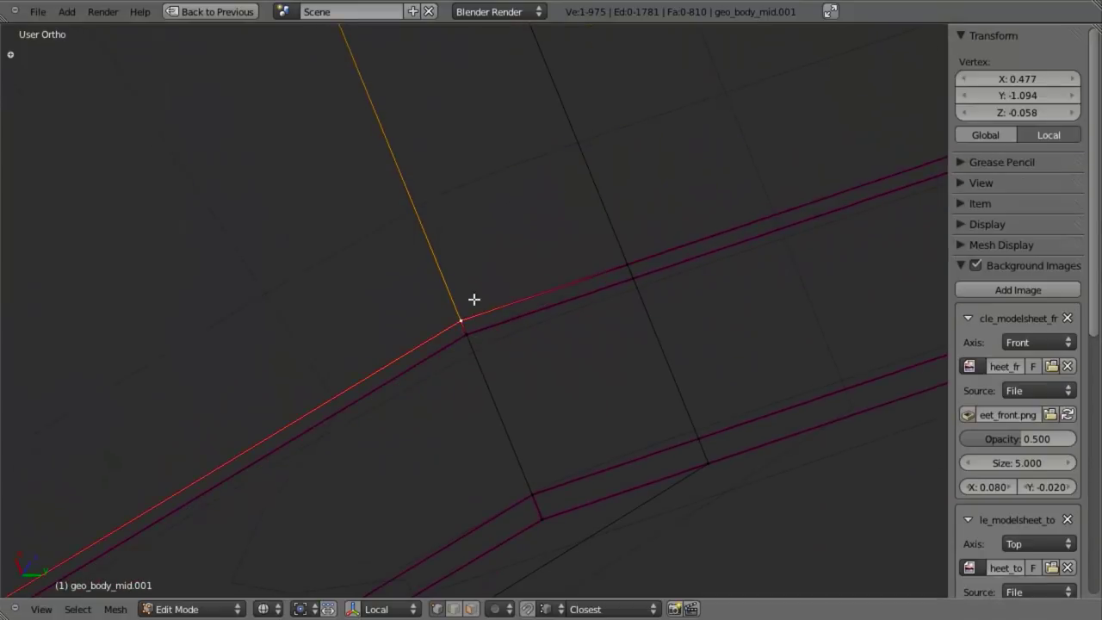
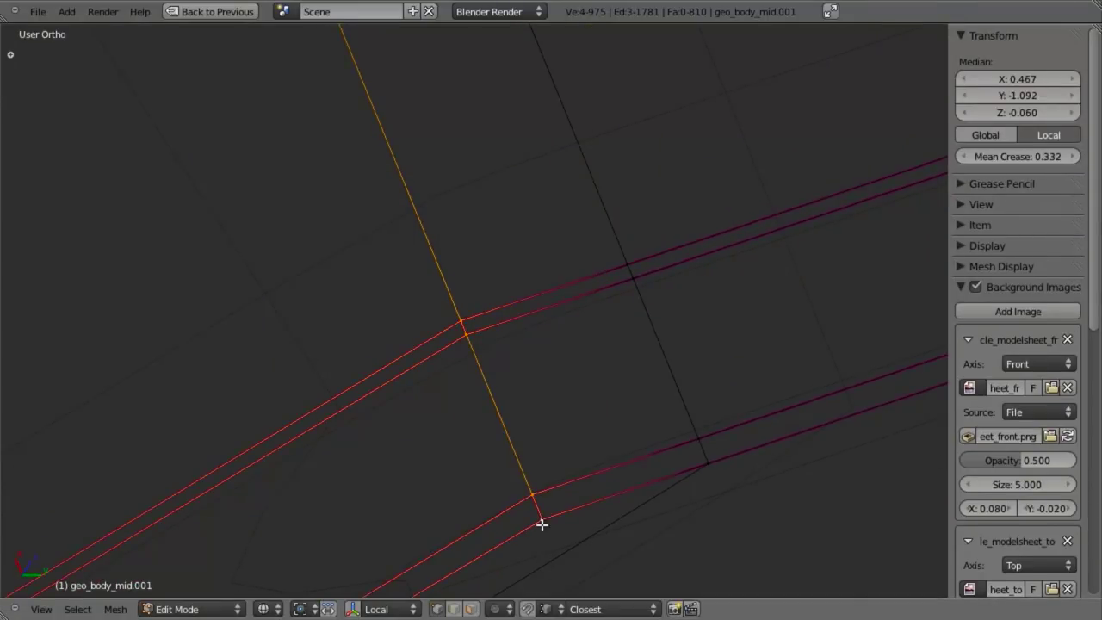
key(shift+e)
key(Return)
key(Tab)
key(z)
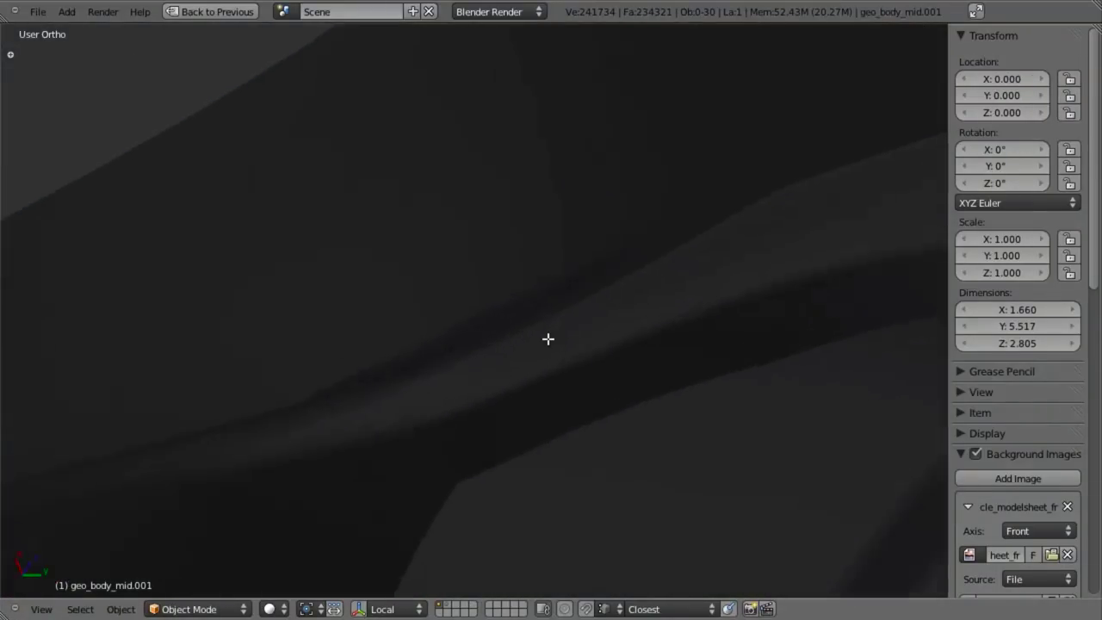
Step: Remove the crease from the crosswise edges joining the four body line vertices at the recess's front corner
key(Tab)
key(z)
scroll(376, 463, up, 3)
shift+middle_drag(376, 463, 536, 221)
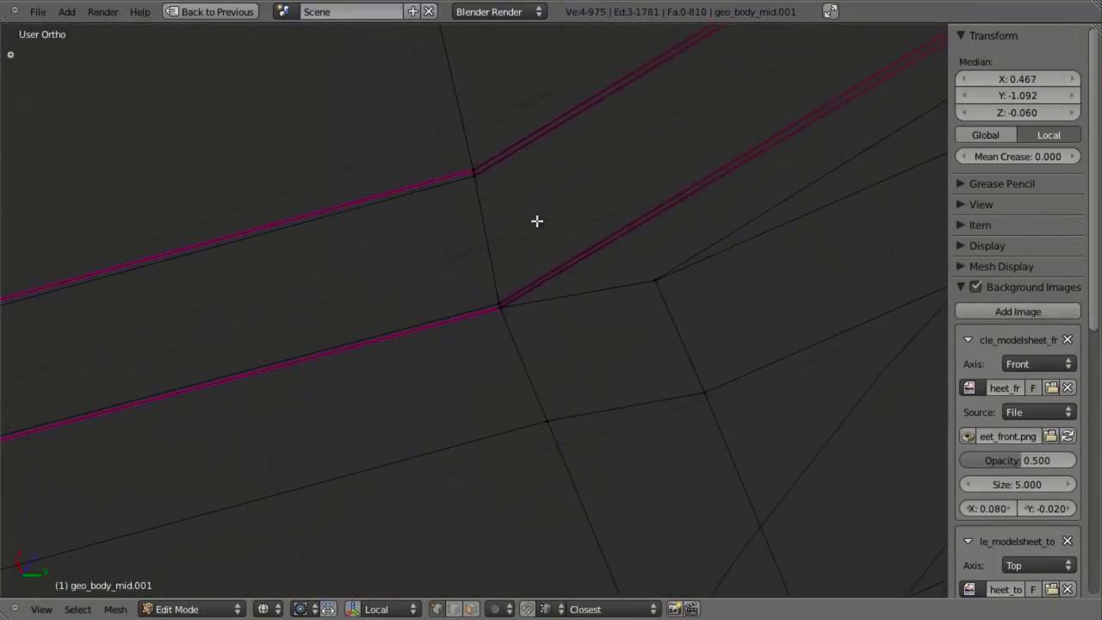
scroll(508, 146, up, 3)
key(a)
drag(610, 421, 612, 436)
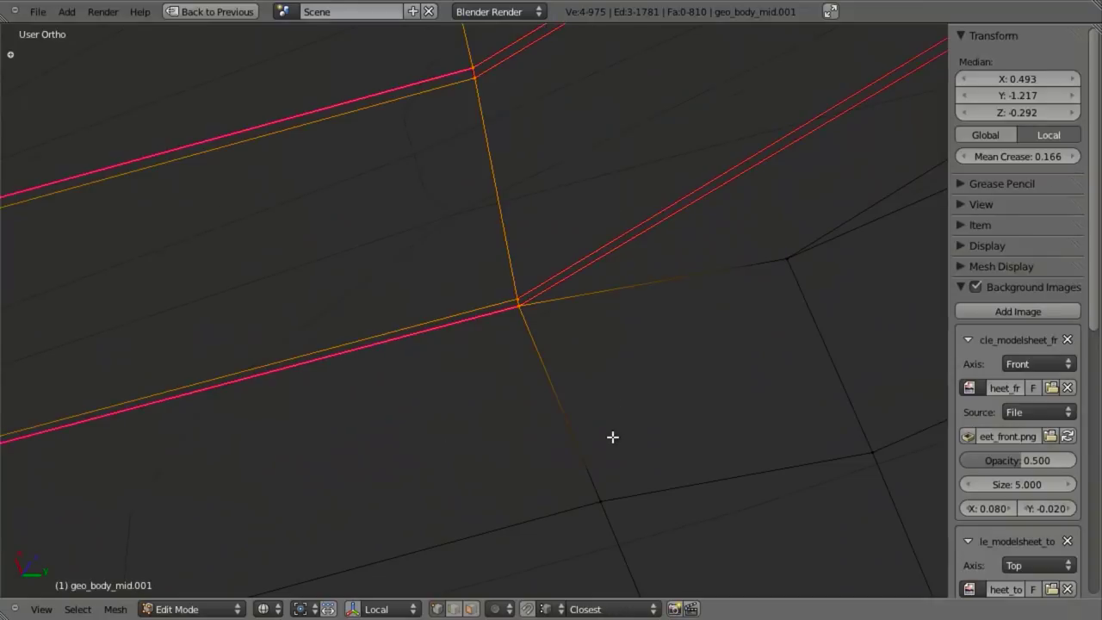
key(shift+e)
key(Return)
key(a)
scroll(594, 454, up, 5)
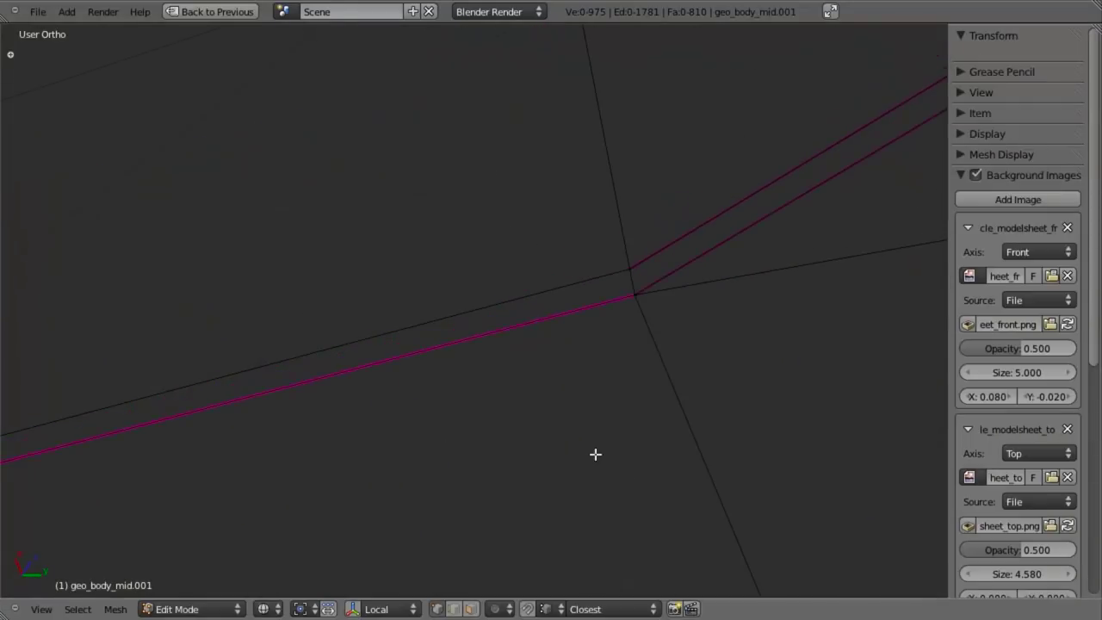
Step: Select the two lengthwise edge loops bounding the body line's inner strip and remove the crease from the whole strip
right_click(630, 268)
middle_drag(563, 356, 447, 336)
alt+right_click(420, 309)
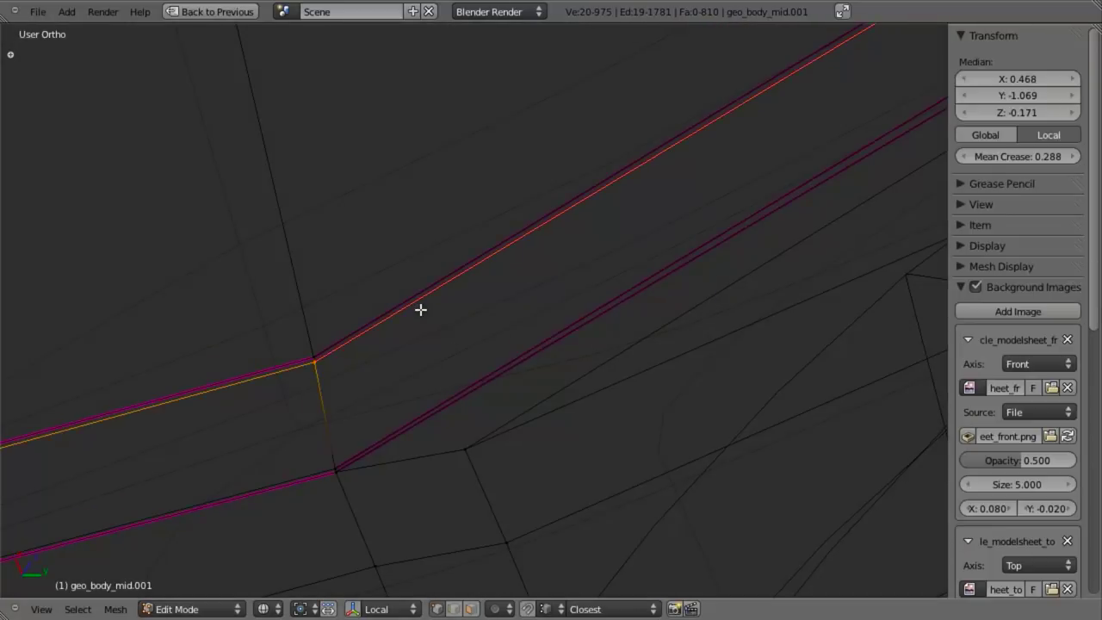
alt+shift+right_click(412, 421)
scroll(411, 421, down, 10)
shift+middle_drag(761, 263, 585, 306)
scroll(302, 438, down, 7)
scroll(585, 306, up, 5)
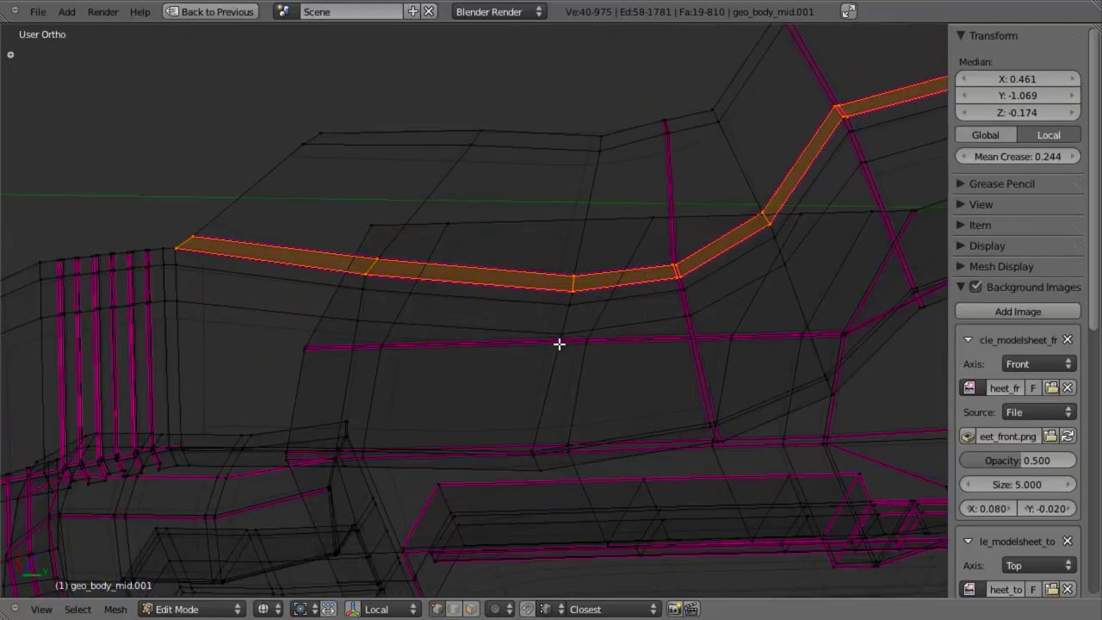
key(Tab)
key(z)
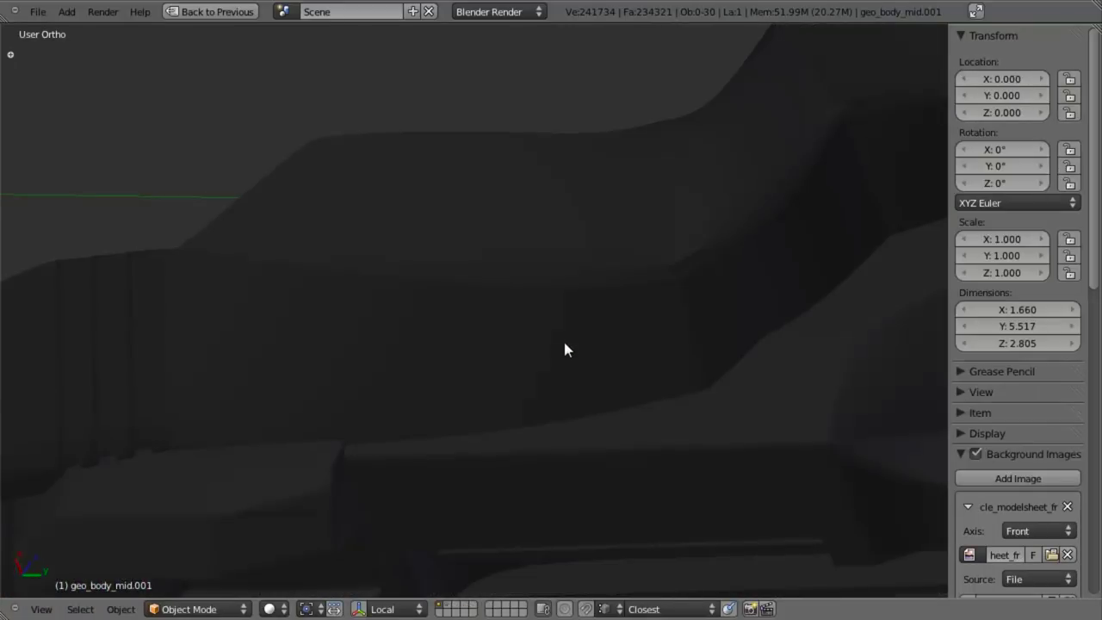
Step: Add a 0.5 crease to the short uncreased edge joining the strip's upper border to the creased line at the lower bend
scroll(565, 344, up, 5)
shift+middle_drag(927, 250, 421, 397)
scroll(420, 396, up, 7)
key(Tab)
scroll(447, 378, up, 4)
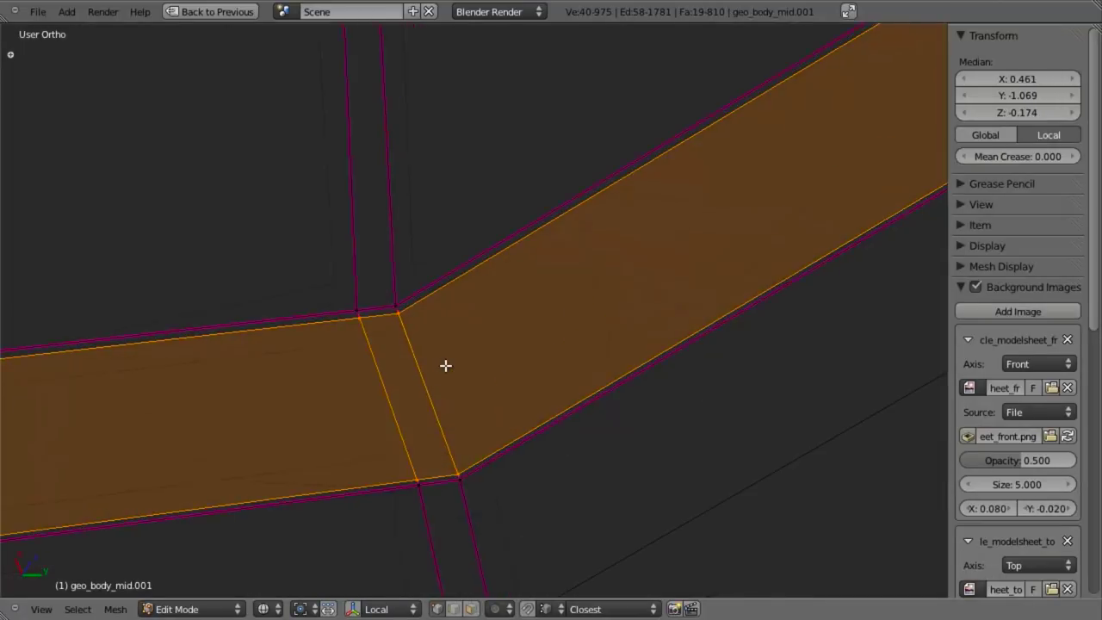
key(a)
drag(286, 243, 301, 241)
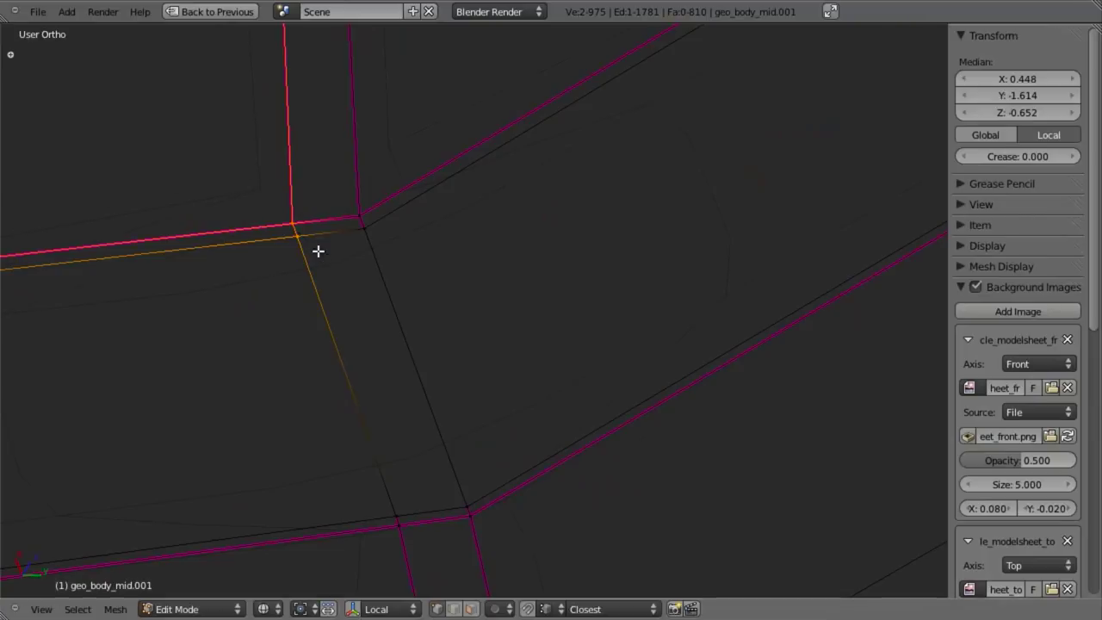
key(a)
key(b)
drag(346, 162, 454, 302)
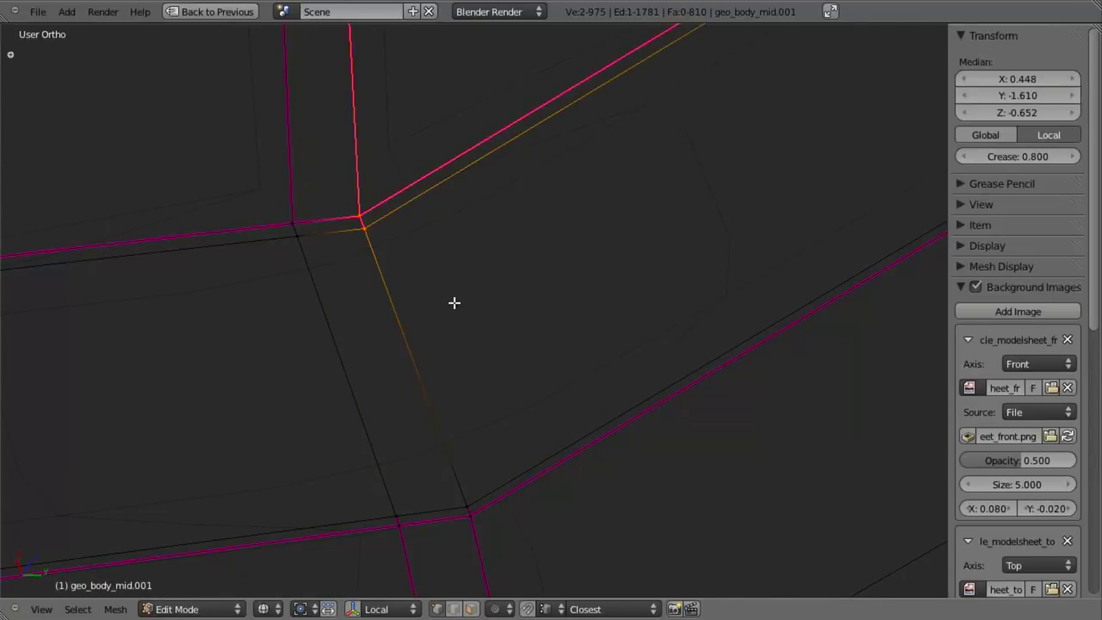
key(a)
right_click(292, 233)
shift+right_click(299, 247)
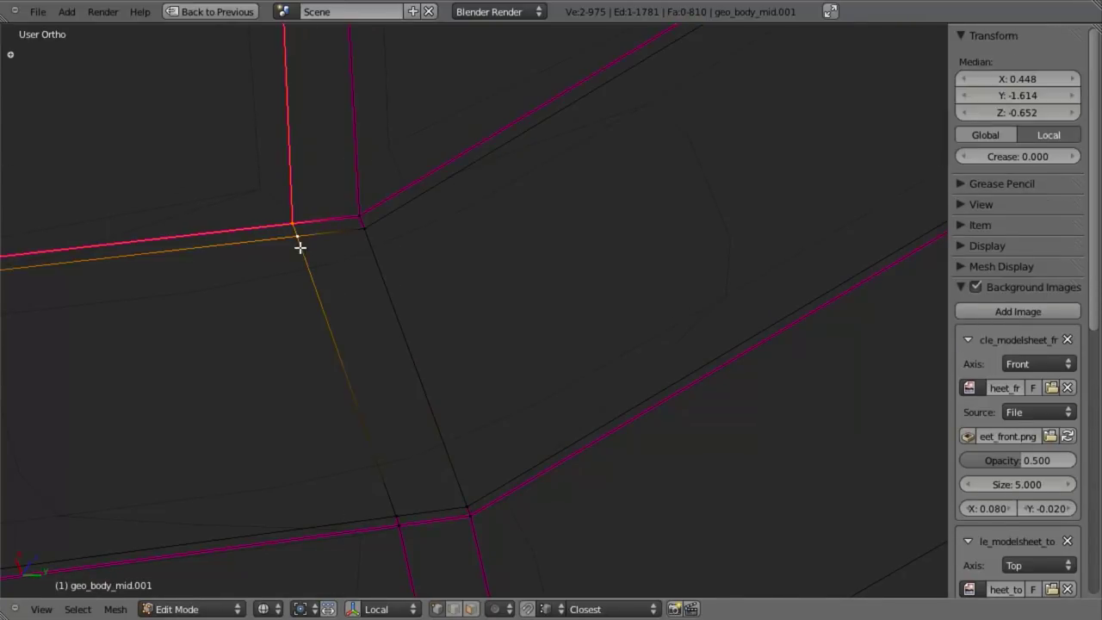
key(shift+e)
text(.5)
key(Return)
Step: Crease the two long crosswise edges spanning the strip at the lower bend, adding 0.5
key(a)
right_click(463, 506)
shift+right_click(362, 237)
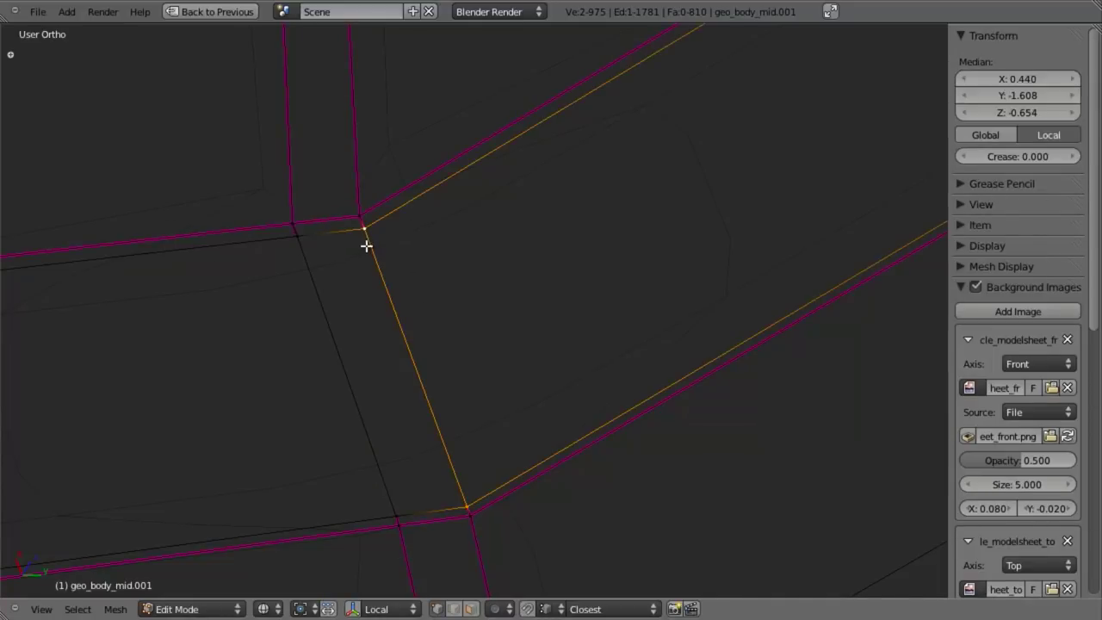
key(shift+e)
key(a)
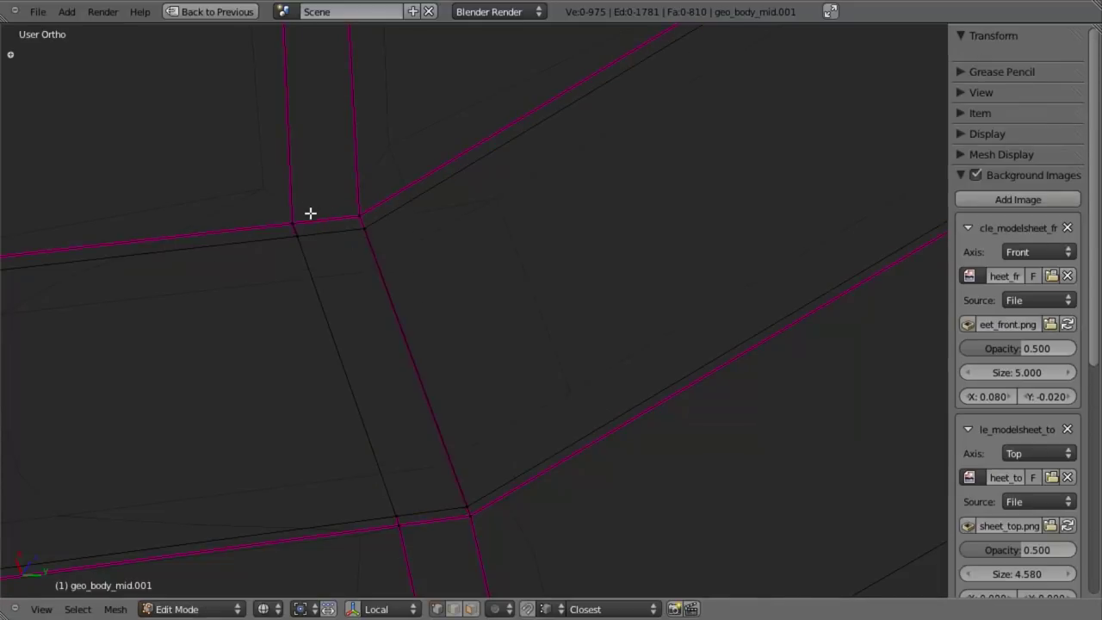
right_click(295, 262)
shift+right_click(390, 500)
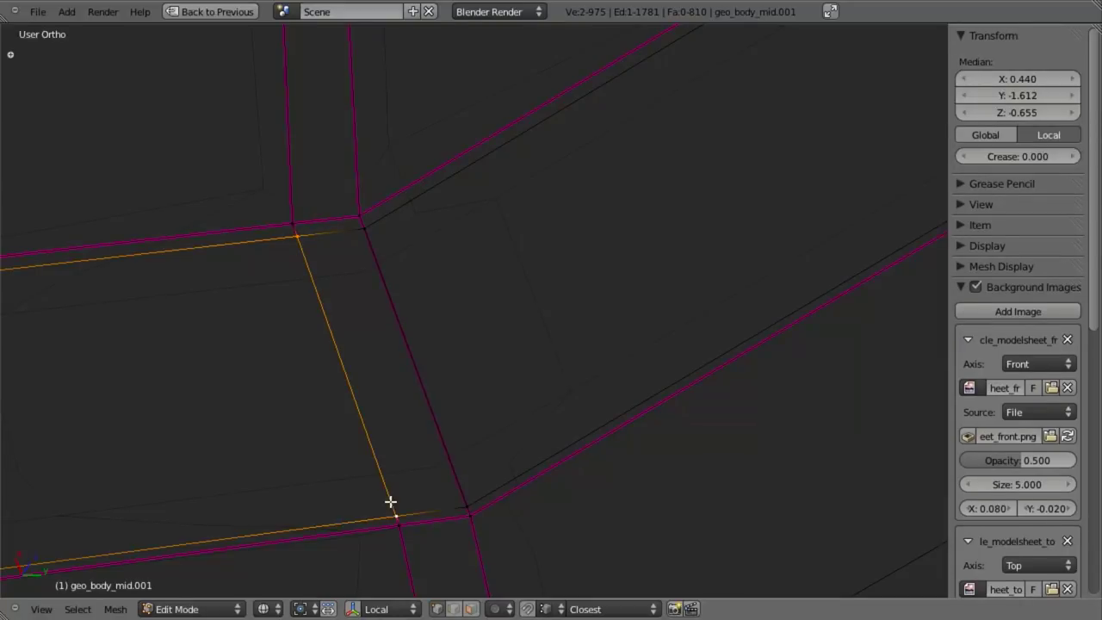
key(shift+e)
text(.5)
key(Return)
Step: Inspect the smoothed surface and wireframe around the lower bend of the body line
key(z)
key(Tab)
middle_drag(390, 501, 494, 435)
scroll(503, 472, up, 2)
key(Tab)
key(a)
key(z)
scroll(539, 465, up, 3)
shift+middle_drag(531, 339, 553, 437)
scroll(551, 470, down, 5)
Step: In the right side view, delete the crosswise edge loop running through the body line's lower bend
key(z)
key(KP_3)
scroll(554, 437, down, 4)
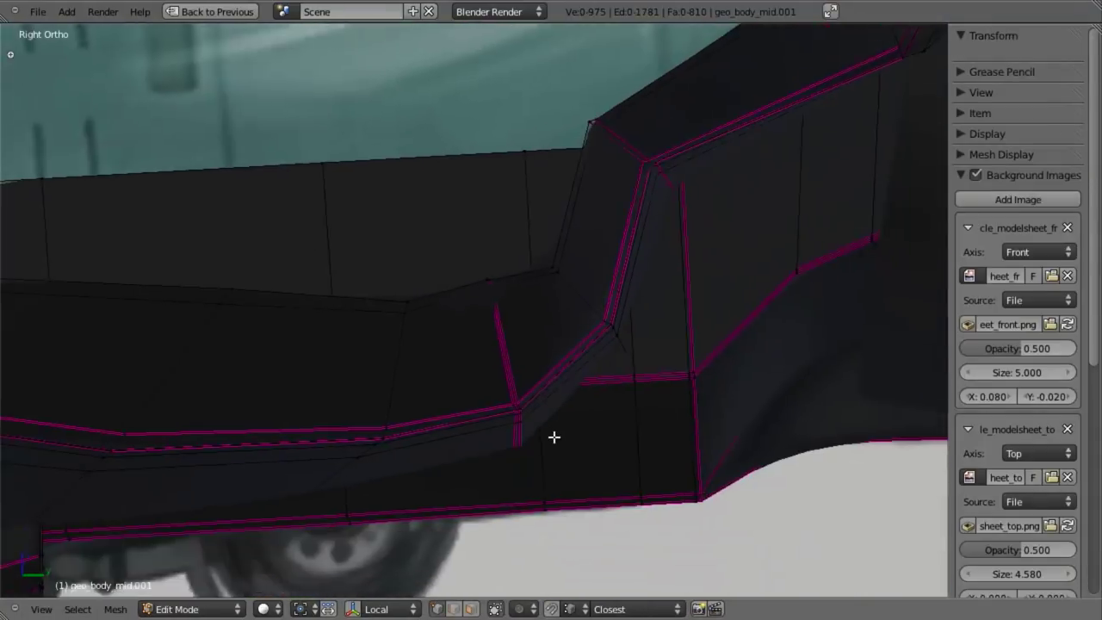
scroll(553, 438, up, 4)
key(z)
alt+right_click(528, 394)
scroll(528, 395, down, 4)
key(z)
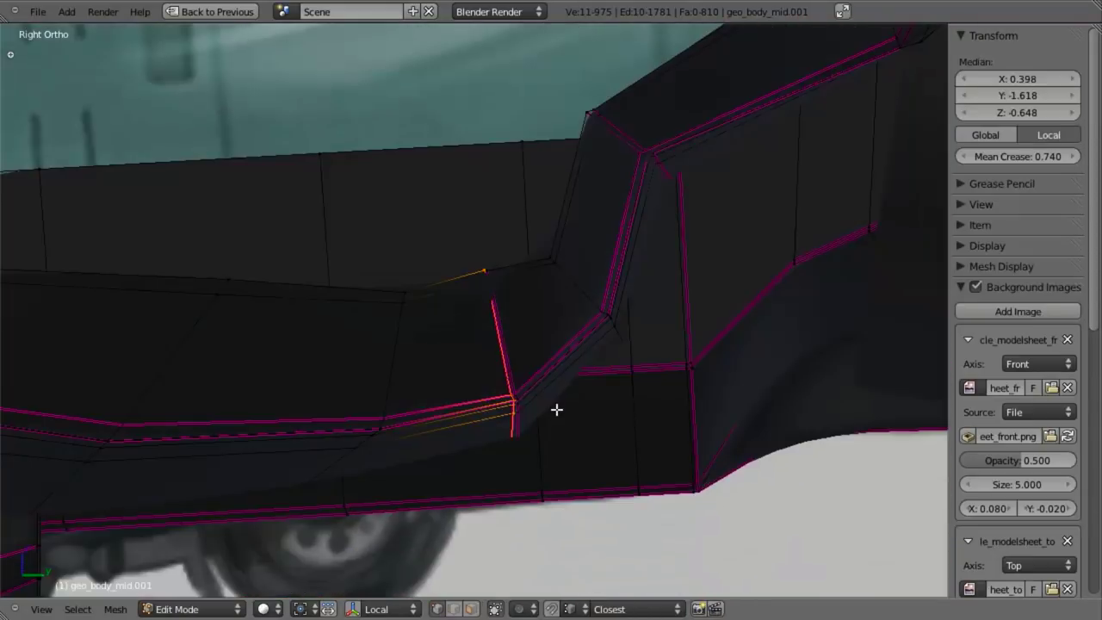
click(551, 479)
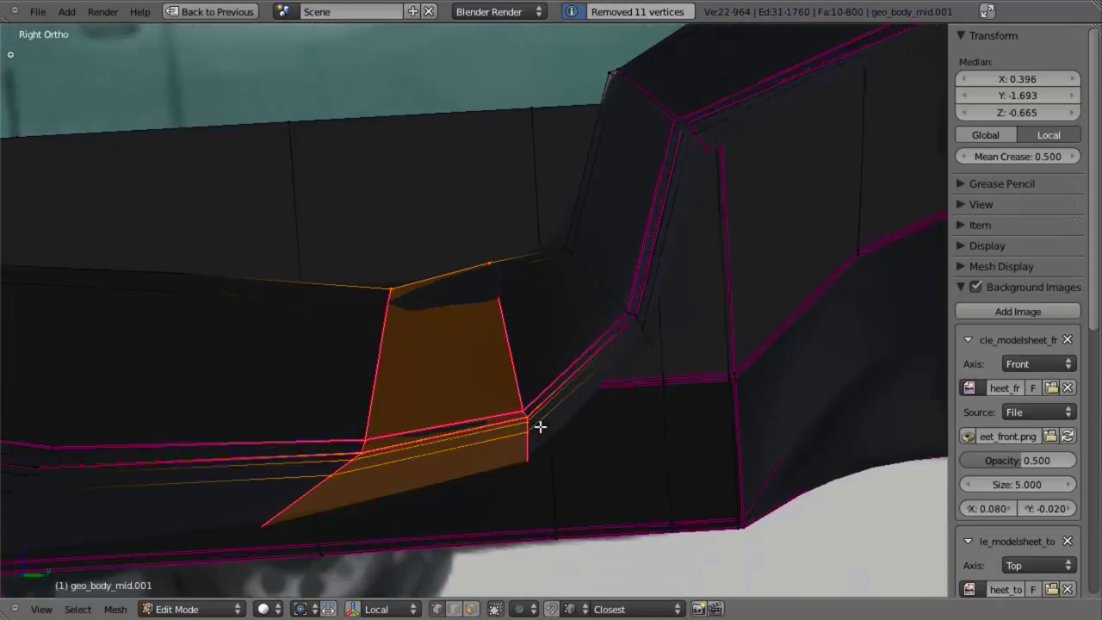
Step: Cut a new crosswise edge loop at the lower bend and slide it close beside the remaining creased loop
key(z)
alt+right_click(487, 450)
key(g)
key(g)
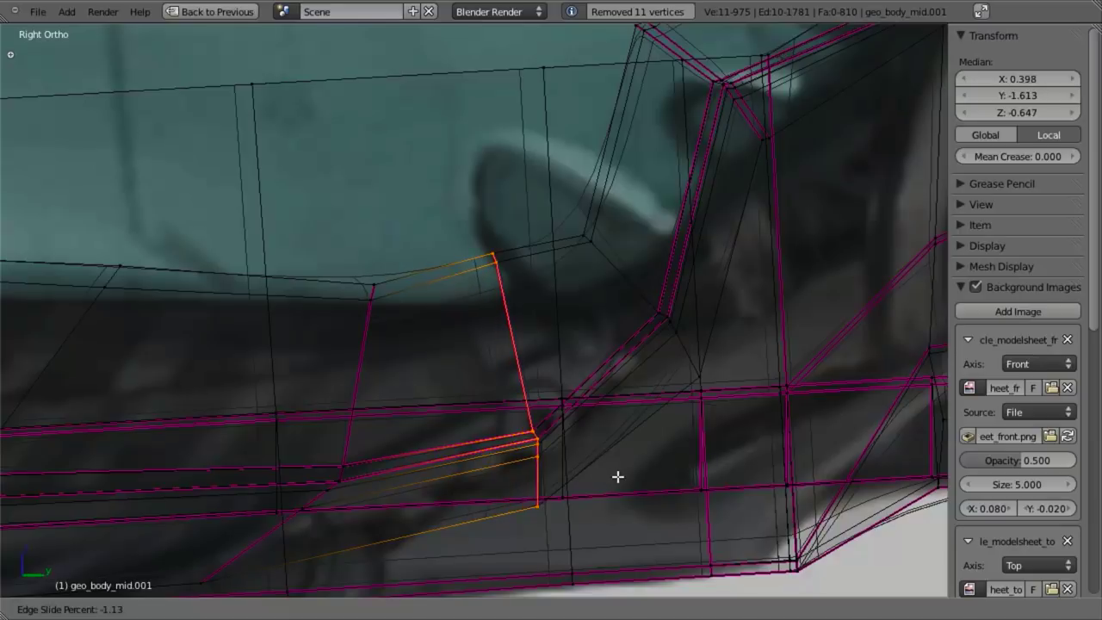
key(ctrl+e)
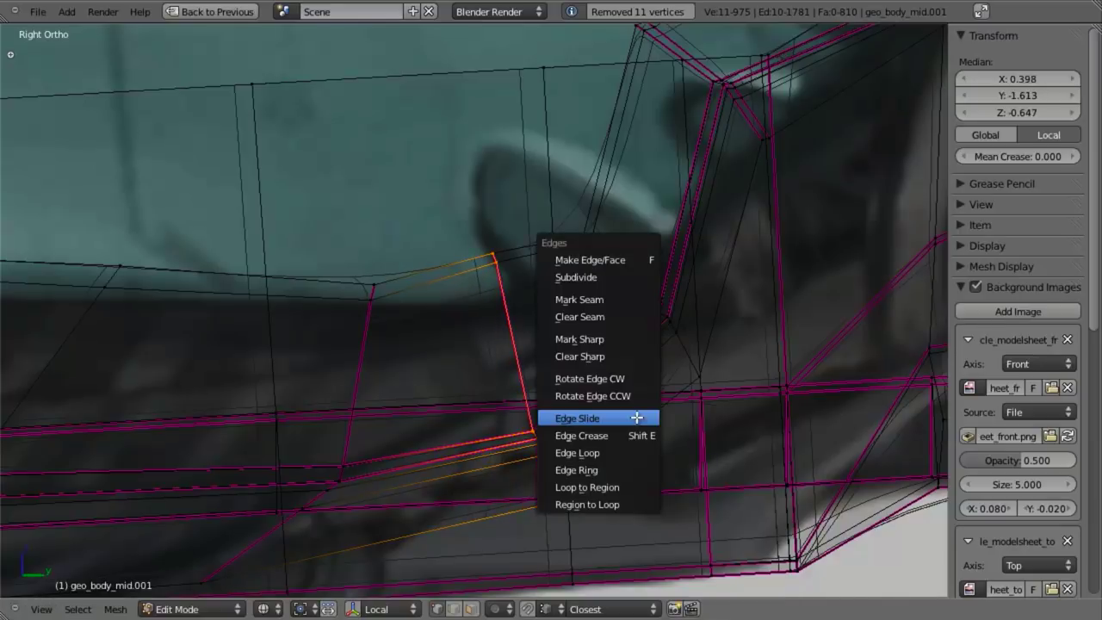
click(636, 417)
click(634, 421)
key(z)
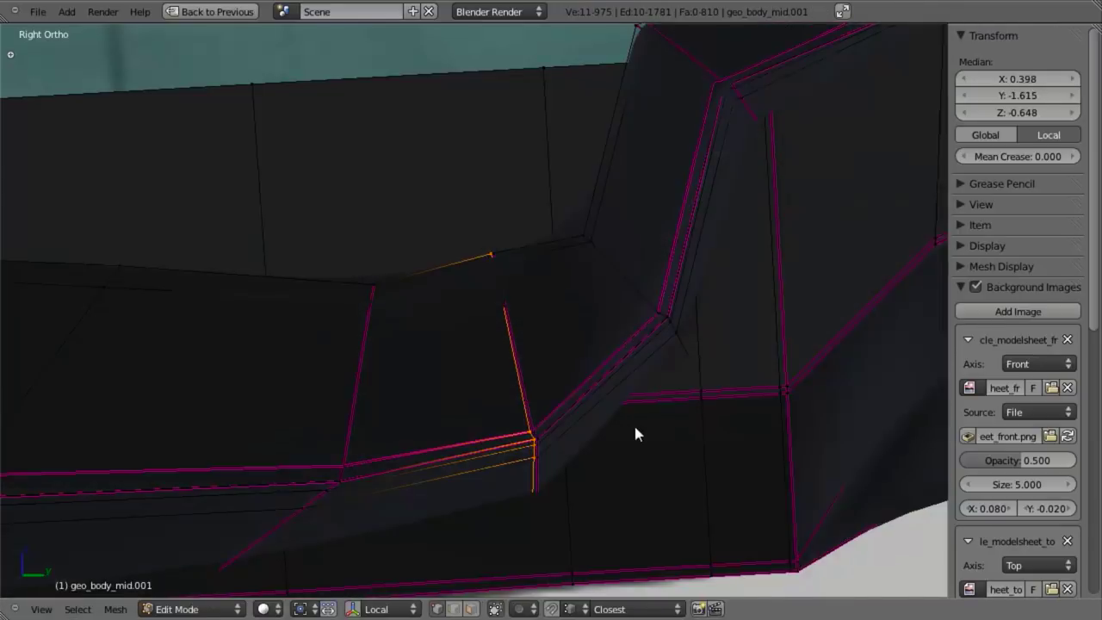
Step: Inspect the smoothed body line around the lower bend and the corner above it
key(Tab)
scroll(633, 426, down, 3)
mouse_move(569, 471)
middle_down()
mouse_move(540, 371)
mouse_move(474, 308)
mouse_move(482, 216)
mouse_move(487, 359)
mouse_move(594, 342)
middle_up()
scroll(474, 308, down, 4)
scroll(480, 472, up, 3)
scroll(479, 471, up, 2)
mouse_move(479, 472)
shift+middle_down()
mouse_move(647, 418)
mouse_move(537, 370)
shift+middle_up()
scroll(643, 447, up, 4)
Step: In the right side view, delete the crosswise edge loop at the body line's upper corner, above the steep section
key(Tab)
scroll(644, 451, up, 4)
key(z)
key(a)
alt+right_click(592, 389)
key(KP_3)
scroll(612, 448, down, 4)
key(z)
scroll(568, 435, down, 4)
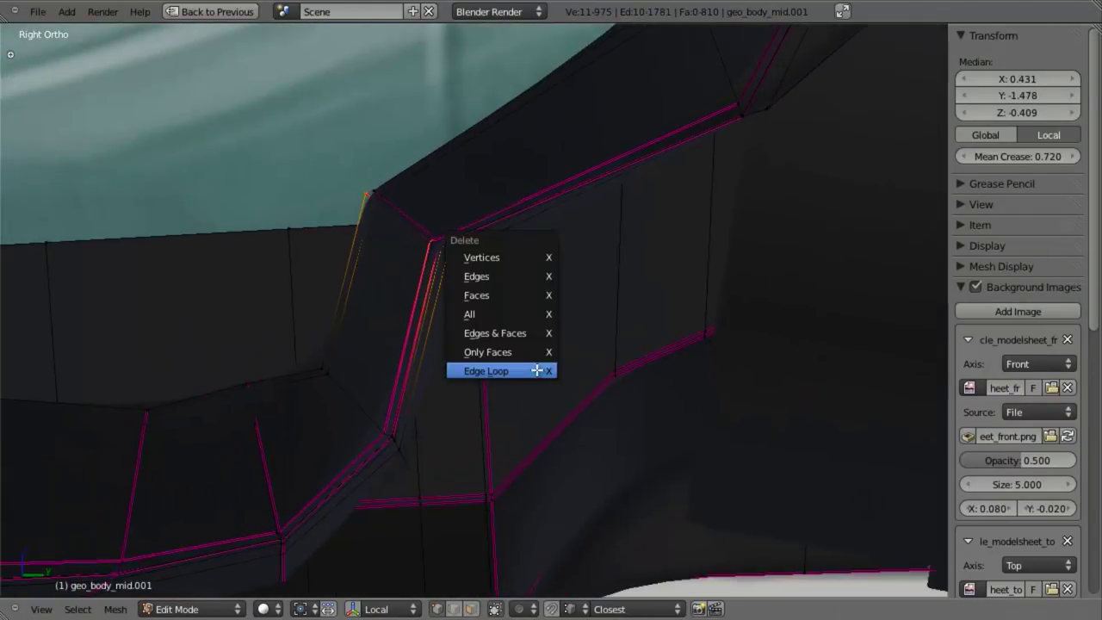
click(537, 370)
Step: Cut a new crosswise edge loop through the steep section and slide it up close to the upper corner
key(z)
key(ctrl+r)
click(408, 306)
key(z)
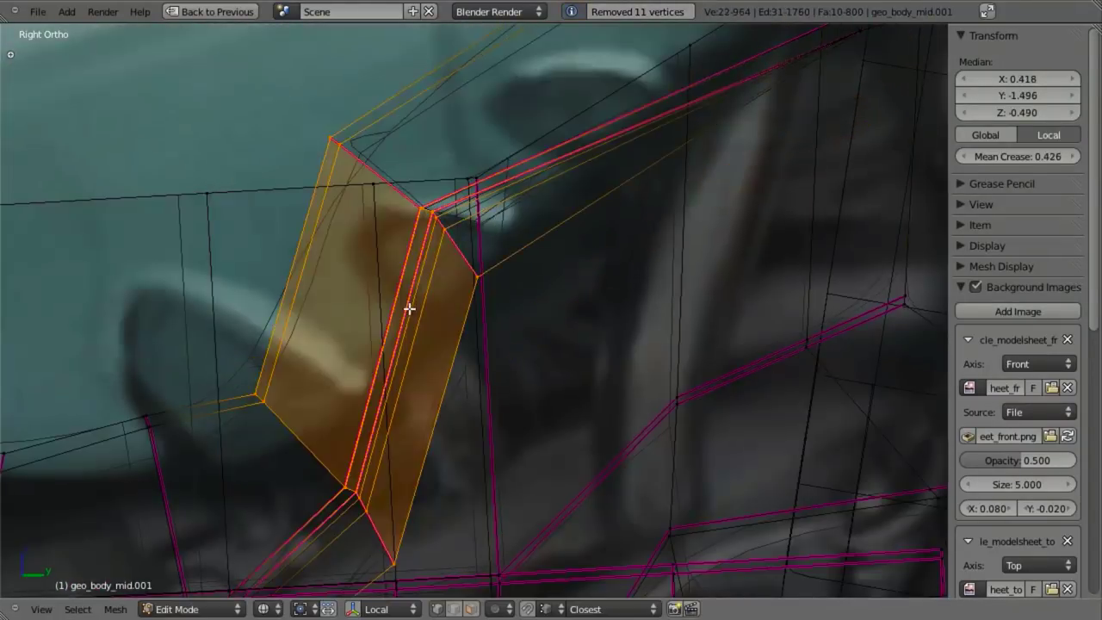
key(z)
key(ctrl+r)
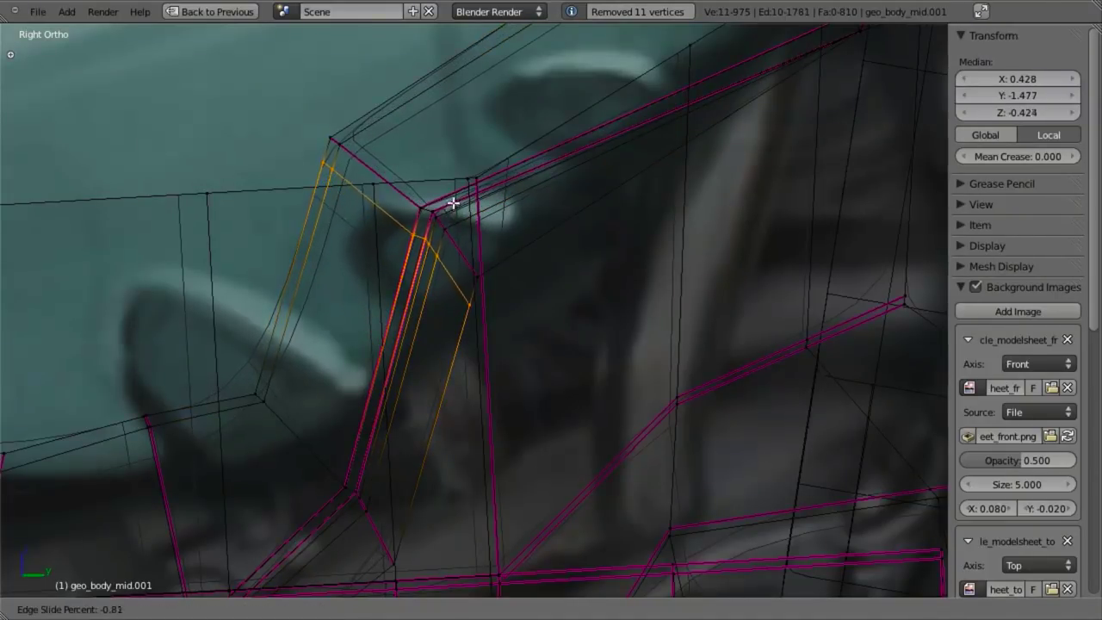
click(460, 186)
Step: In edge select mode, add a 0.5 crease to the crosswise edge spanning the strip at the upper corner
shift+middle_drag(466, 361, 514, 508)
scroll(511, 456, up, 4)
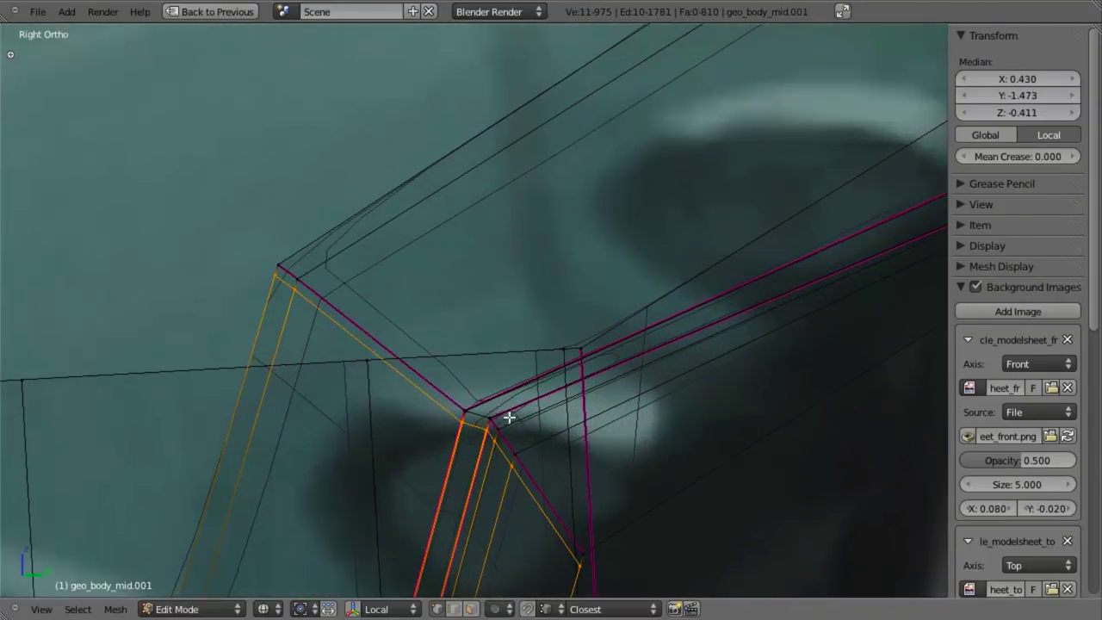
shift+middle_drag(508, 418, 470, 327)
scroll(470, 327, up, 3)
middle_drag(470, 327, 392, 299)
key(a)
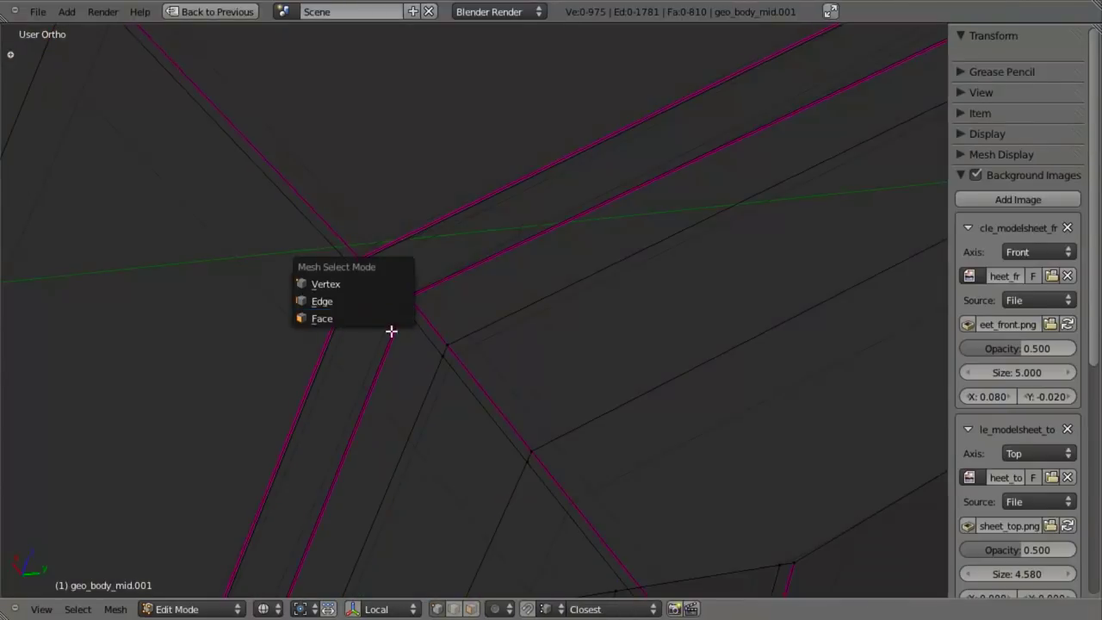
alt+right_click(401, 283)
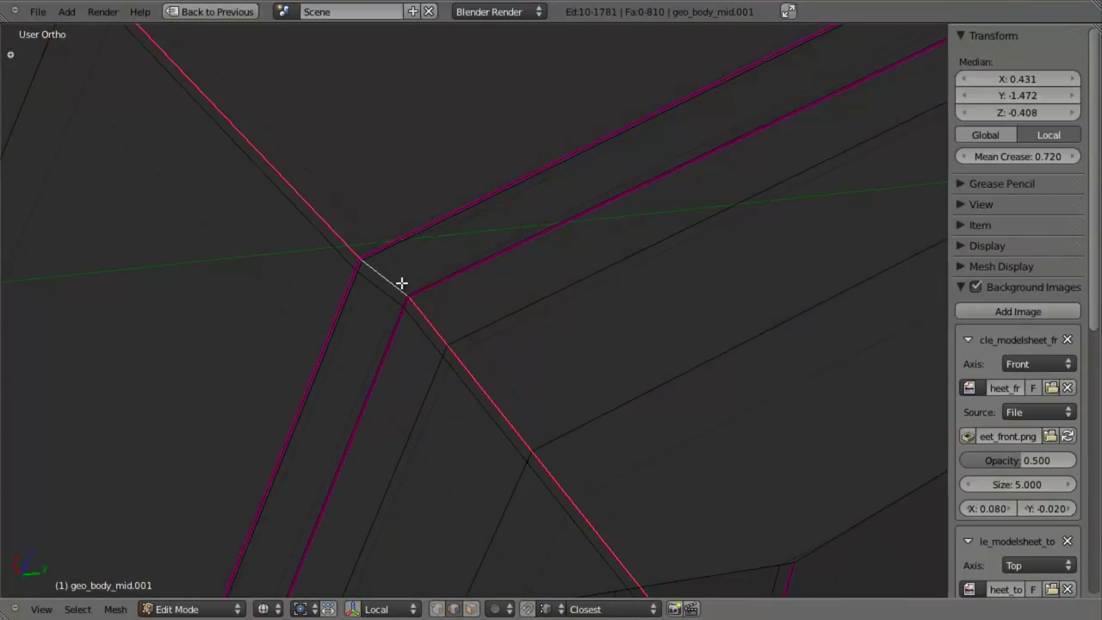
right_click(401, 284)
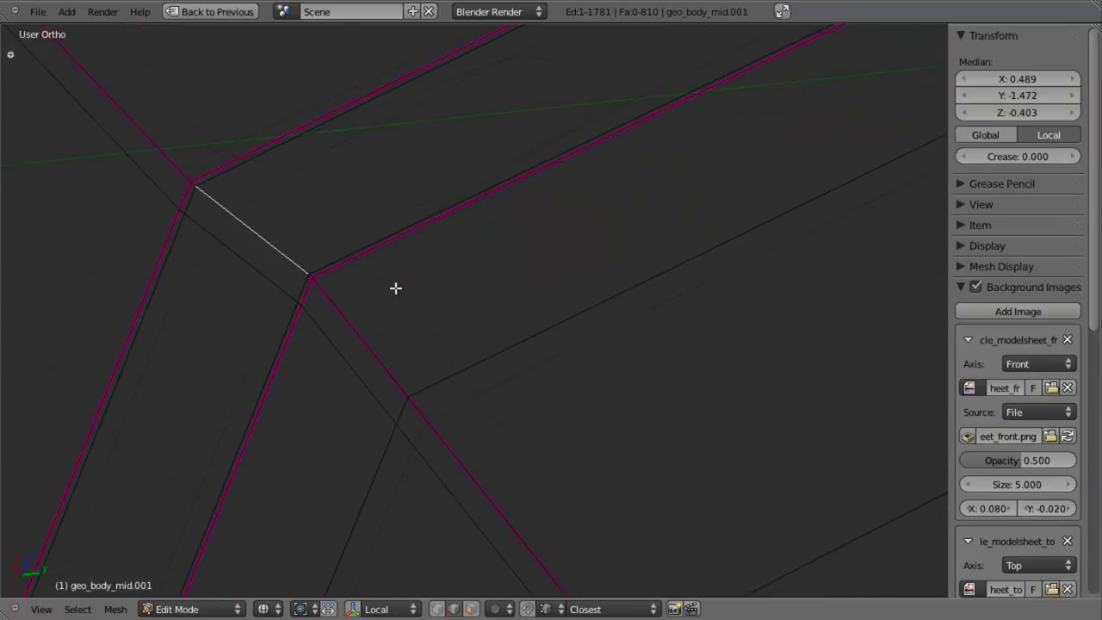
key(shift+e)
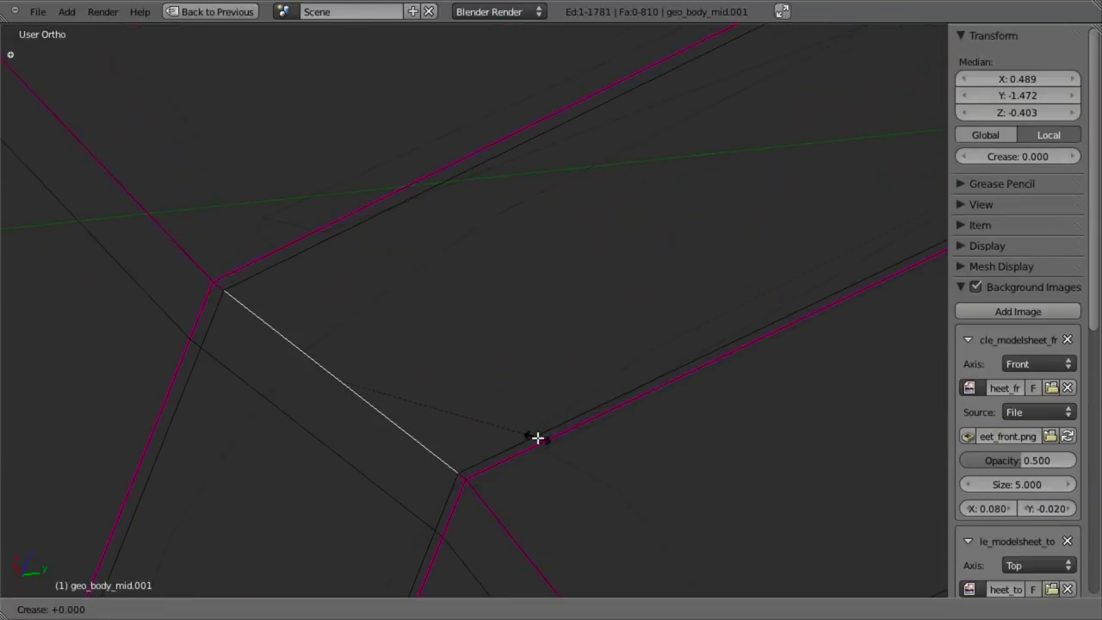
text(.5)
key(Return)
Step: Inspect the smoothed body line from the upper corner along to the next bends
key(z)
key(Tab)
scroll(536, 415, down, 5)
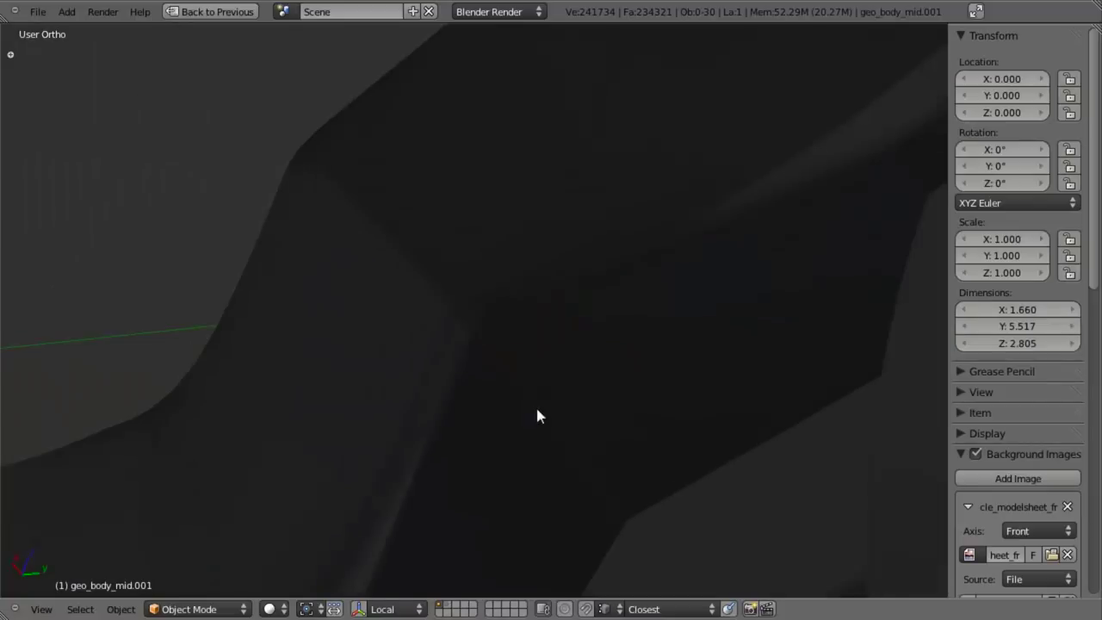
key(Tab)
scroll(557, 356, up, 8)
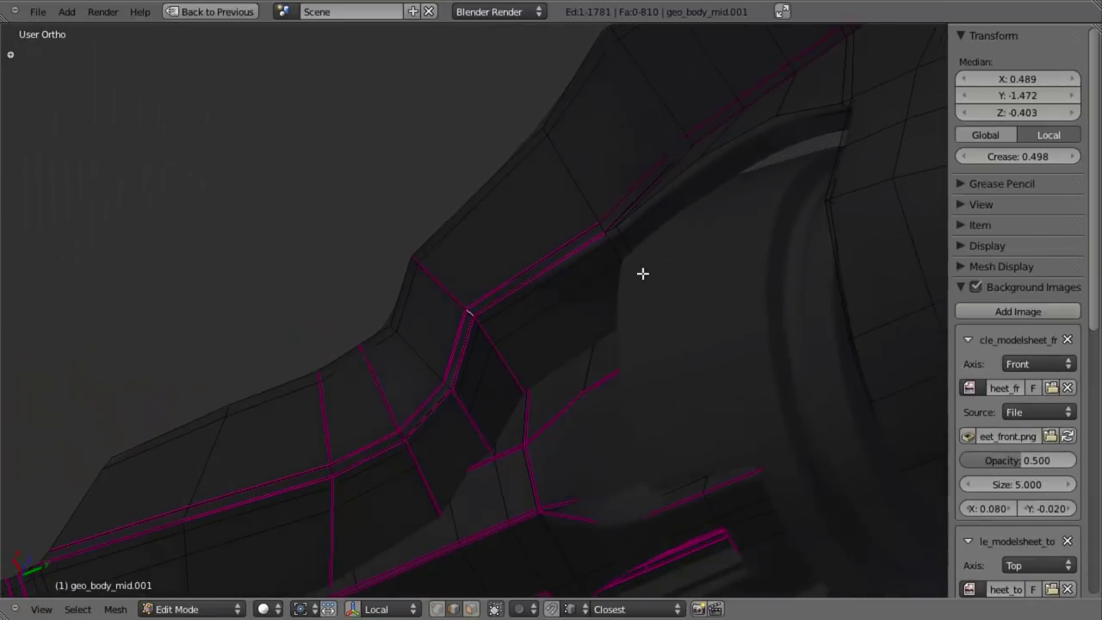
middle_drag(491, 321, 479, 457)
scroll(483, 426, down, 15)
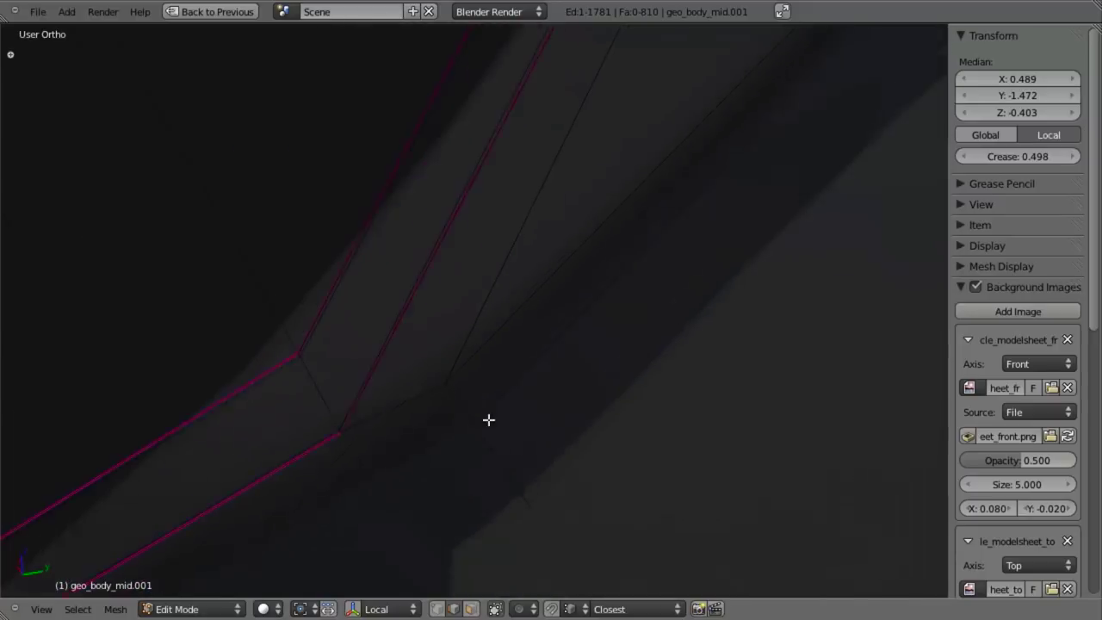
mouse_move(636, 390)
middle_down()
mouse_move(664, 352)
mouse_move(603, 325)
mouse_move(579, 385)
middle_up()
key(Tab)
scroll(555, 341, down, 4)
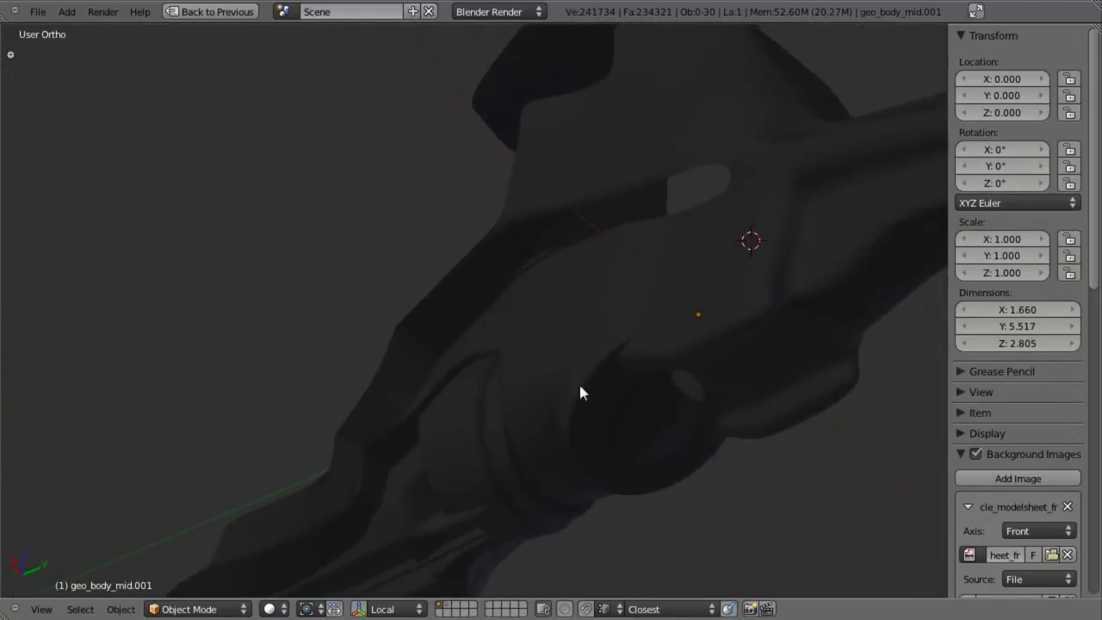
Step: Add a 0.5 crease to the crosswise edge spanning the strip at the body line's next bend, then preview the smoothed surface
scroll(533, 396, up, 4)
key(Tab)
scroll(490, 421, up, 5)
key(z)
scroll(486, 444, up, 8)
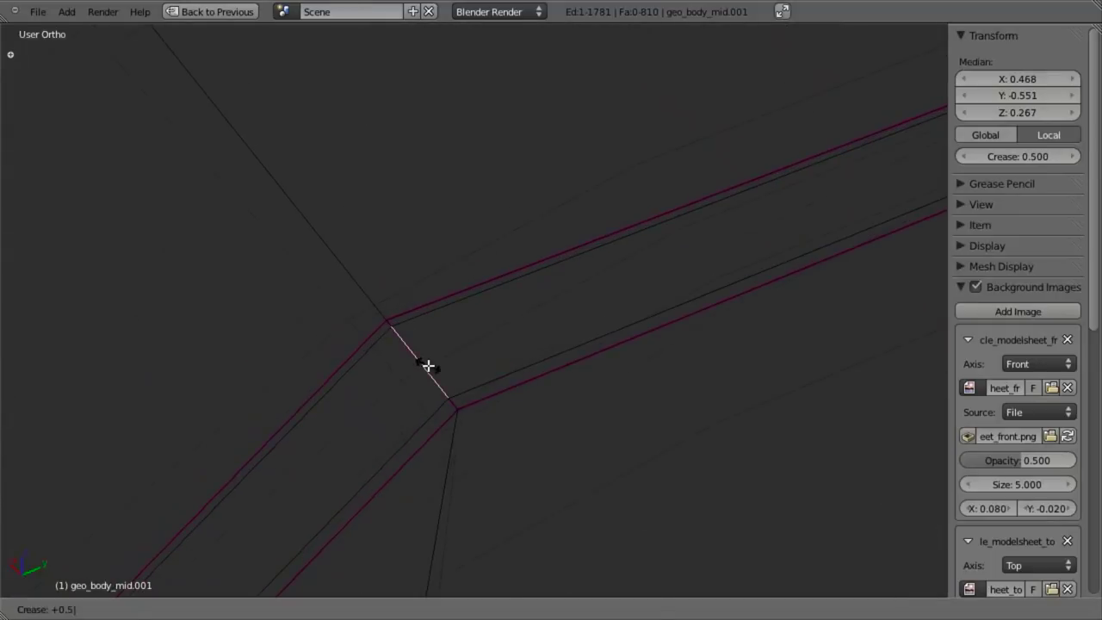
key(z)
key(Tab)
scroll(399, 406, down, 5)
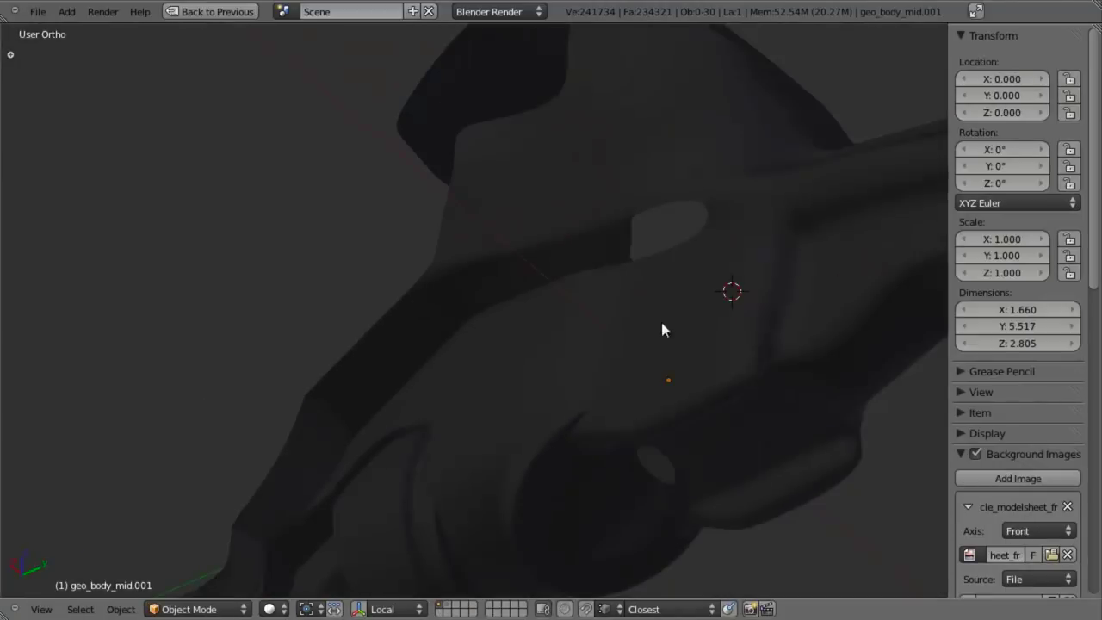
Step: Select the short crosswise edge segments at the body line's successive bends and adjust their crease together
shift+middle_drag(660, 320, 490, 352)
scroll(470, 371, up, 9)
key(Tab)
shift+middle_drag(361, 247, 582, 291)
scroll(575, 303, up, 4)
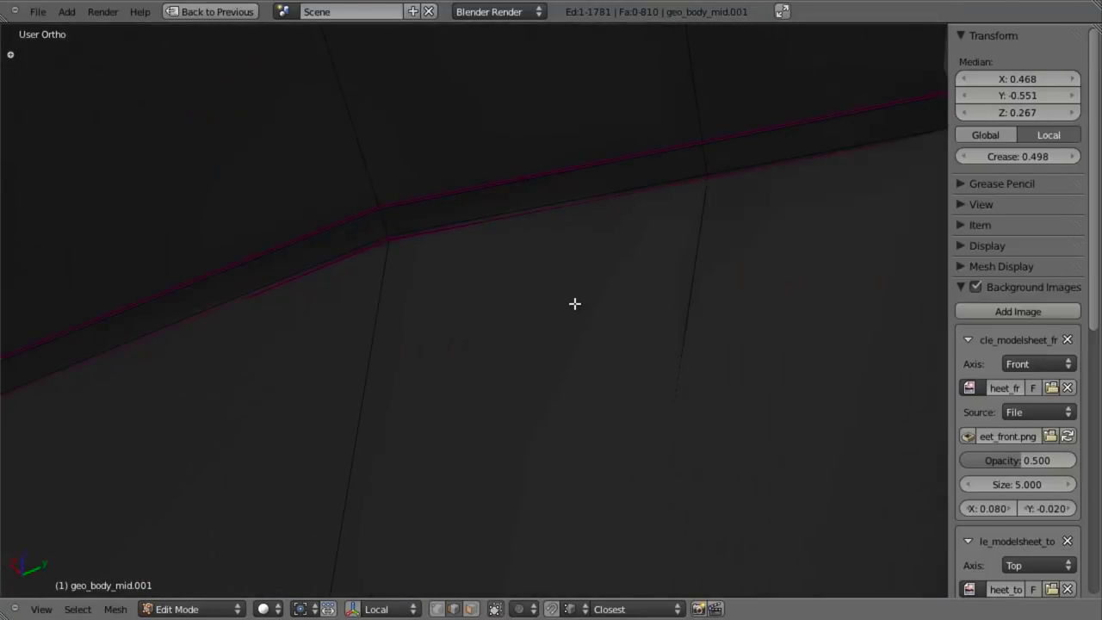
middle_drag(552, 236, 755, 256)
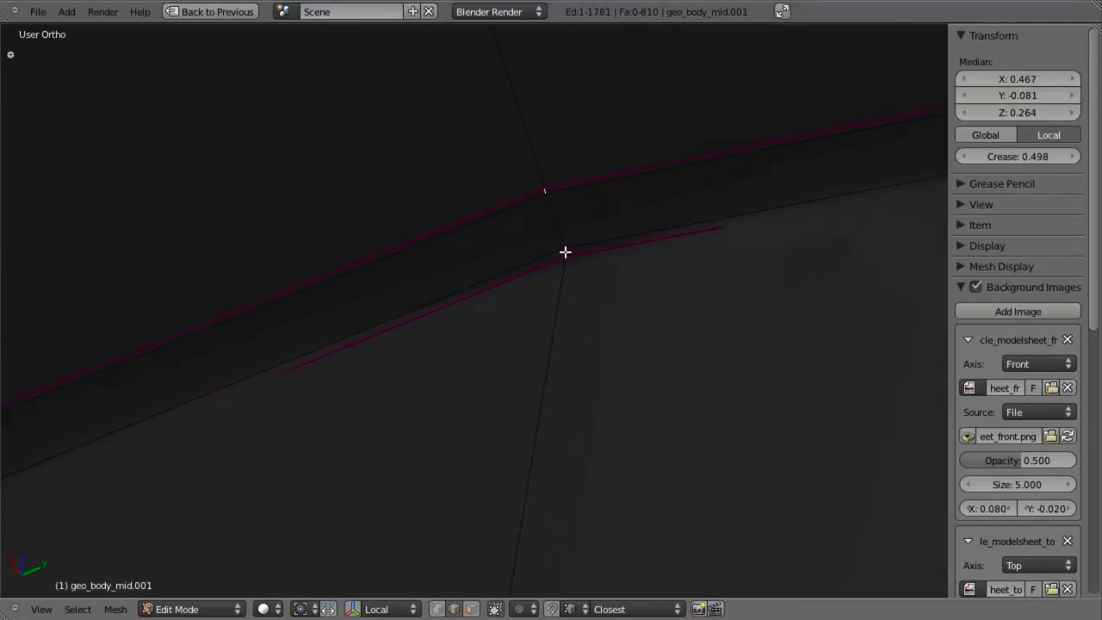
middle_drag(914, 242, 555, 295)
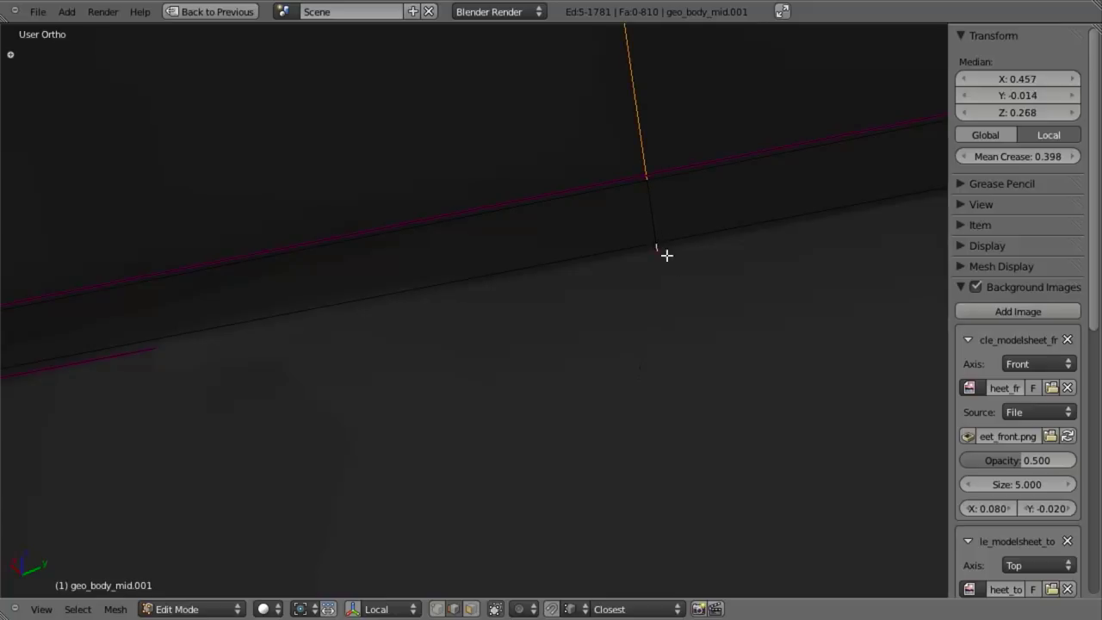
mouse_move(667, 255)
middle_down()
mouse_move(504, 336)
mouse_move(623, 283)
mouse_move(706, 361)
middle_up()
key(z)
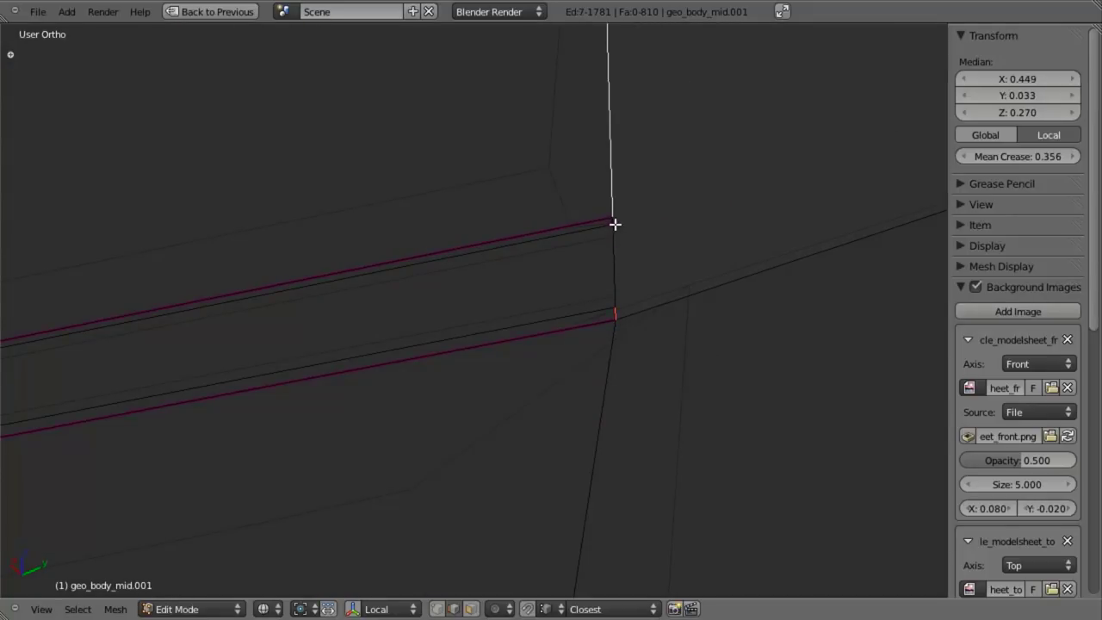
middle_drag(614, 222, 551, 340)
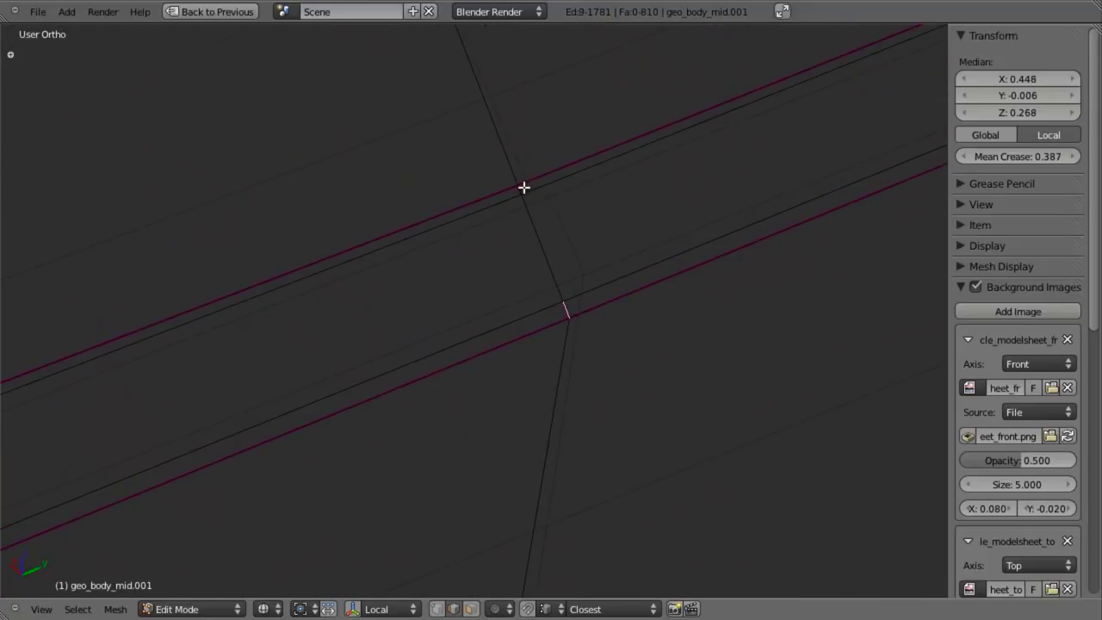
middle_drag(507, 238, 481, 325)
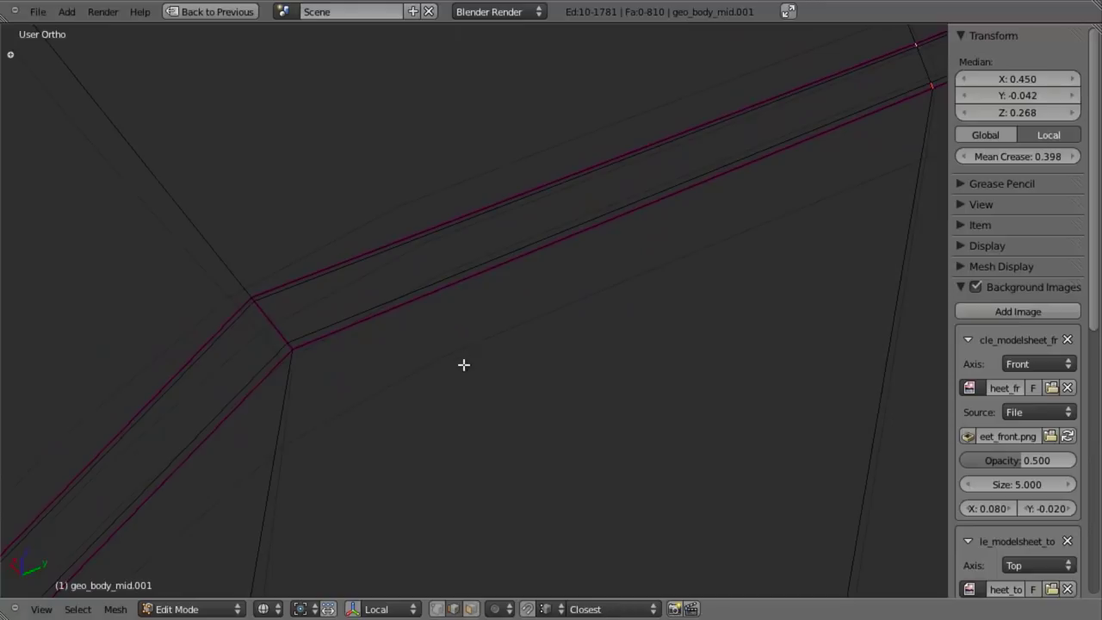
key(z)
mouse_move(463, 365)
middle_down()
mouse_move(479, 381)
mouse_move(529, 366)
middle_up()
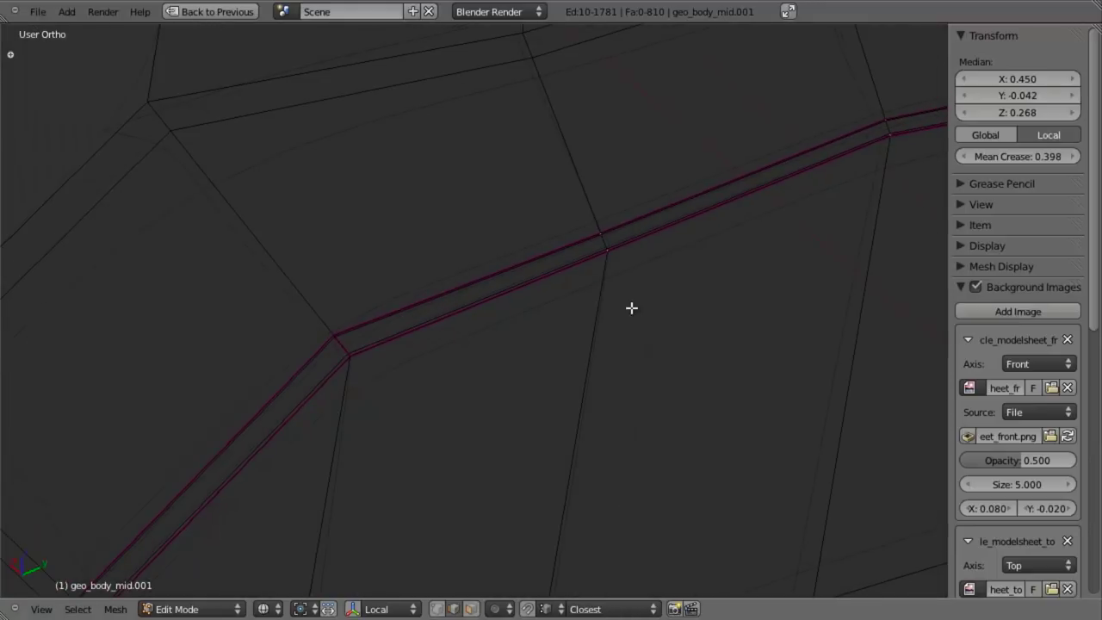
key(Return)
key(Tab)
scroll(631, 308, down, 8)
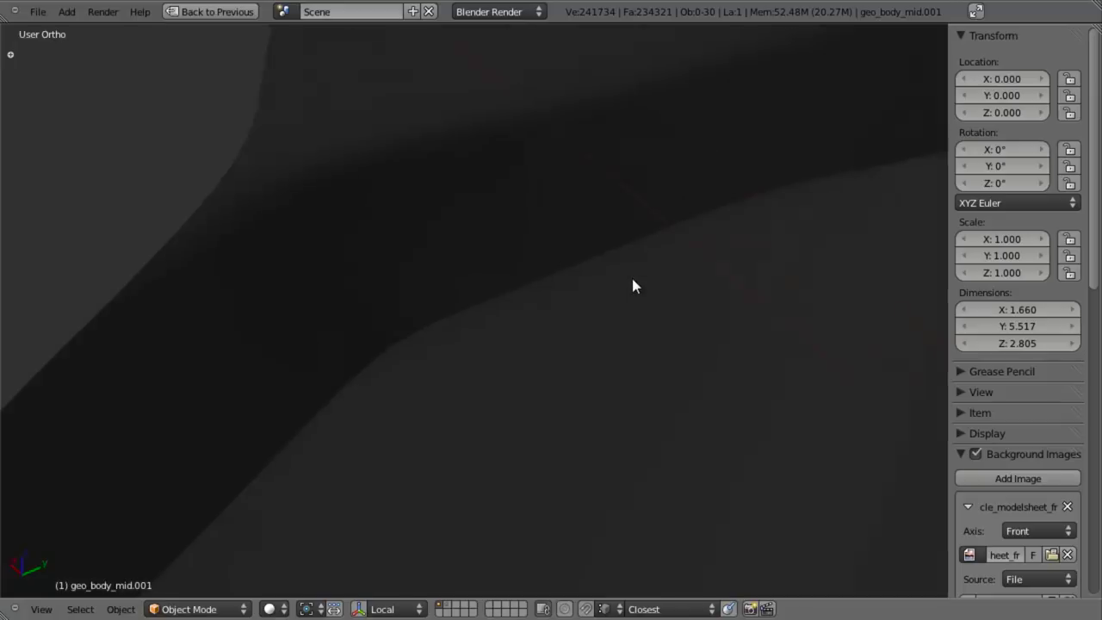
Step: Clear the edge selection and inspect the smoothed body line along the whole mid body
middle_drag(453, 244, 520, 394)
key(Tab)
scroll(519, 393, up, 4)
key(a)
key(Tab)
scroll(519, 391, down, 4)
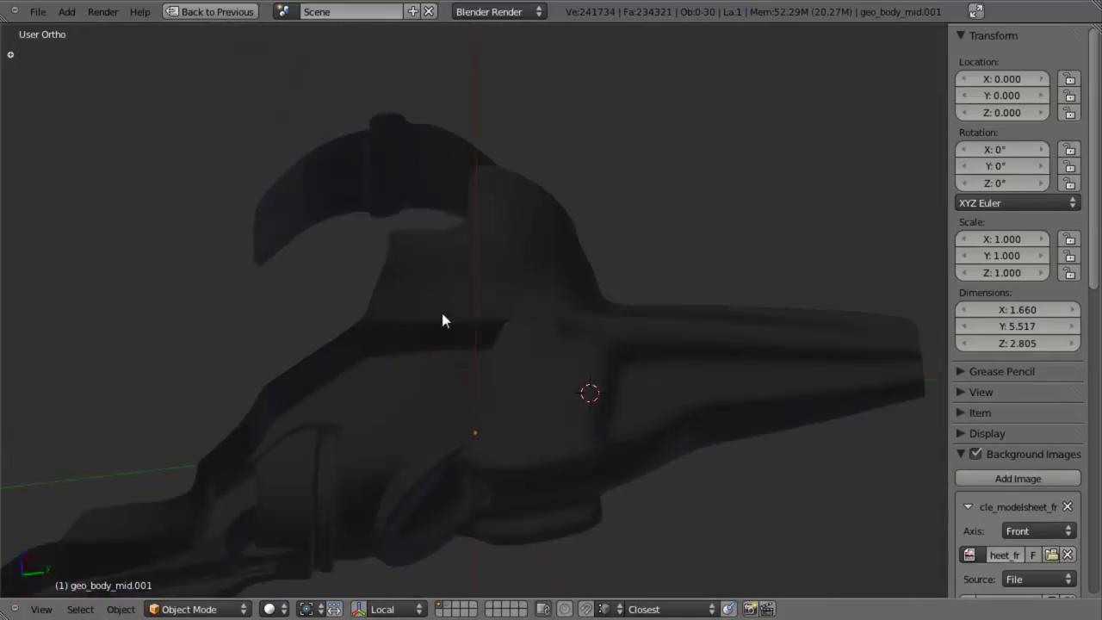
scroll(481, 370, down, 5)
middle_drag(439, 311, 522, 285)
Step: Bring the rest of the vehicle back into view and save over the existing mid_engine_partB blend file
key(ctrl+s)
click(489, 234)
key(alt+h)
key(a)
scroll(517, 280, up, 3)
scroll(504, 213, down, 4)
middle_drag(502, 207, 542, 228)
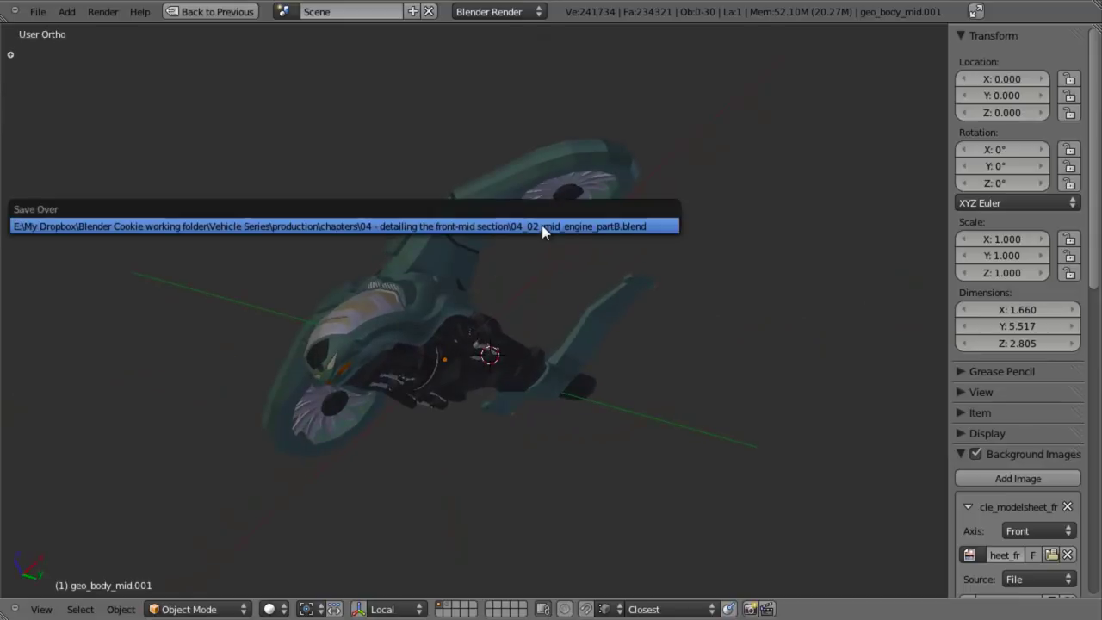
scroll(569, 318, up, 1)
key(ctrl+s)
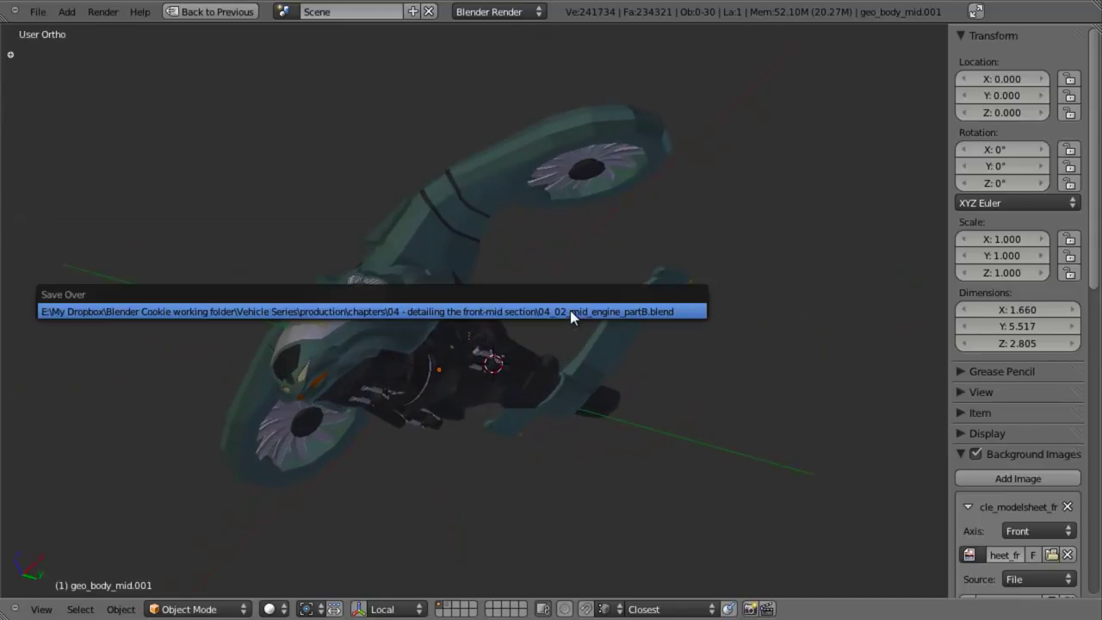
click(569, 311)
Step: Examine the mid body around the landing gear from below, and compare its side profile with the reference image
scroll(583, 391, up, 4)
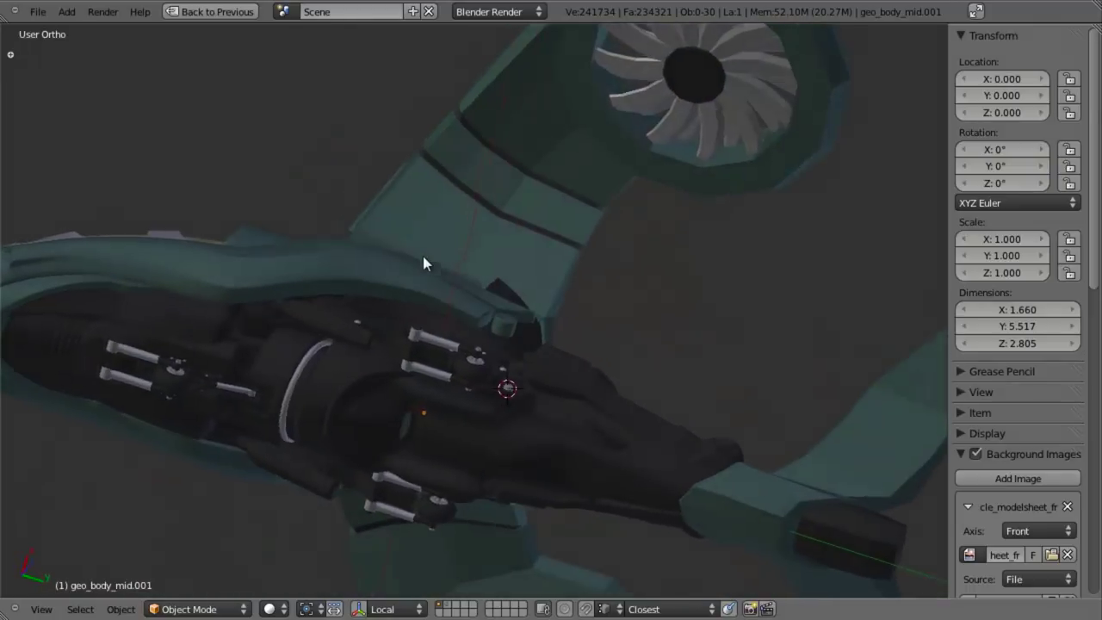
middle_drag(422, 256, 438, 312)
scroll(438, 312, up, 2)
middle_drag(421, 190, 390, 244)
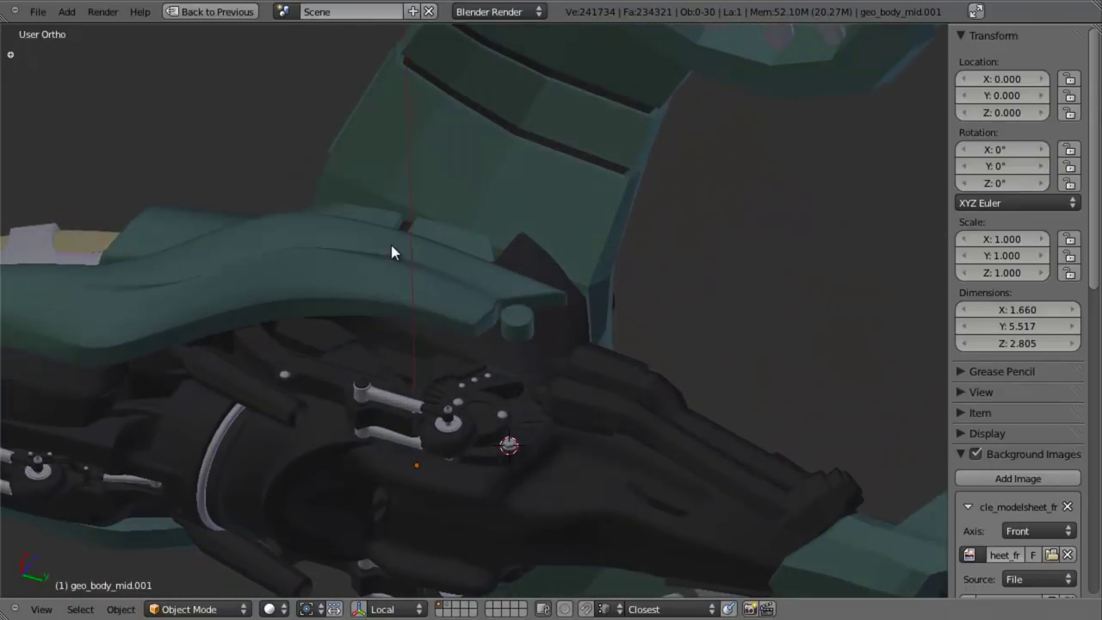
key(KP_3)
scroll(479, 287, up, 5)
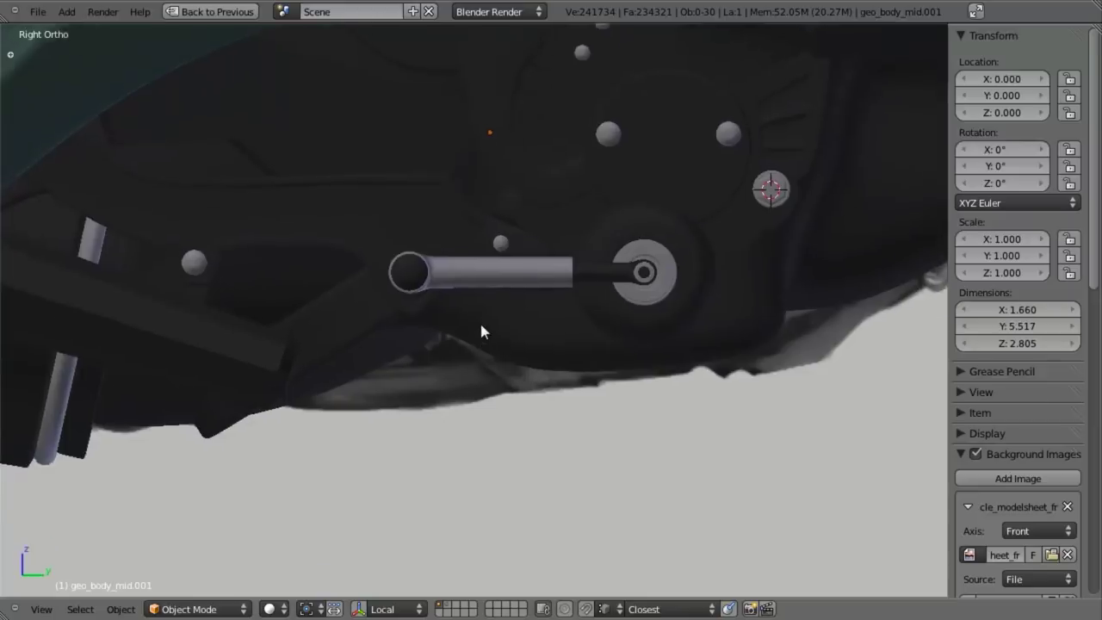
scroll(480, 320, down, 3)
middle_drag(479, 320, 495, 278)
key(z)
key(z)
key(KP_3)
shift+middle_drag(538, 224, 543, 371)
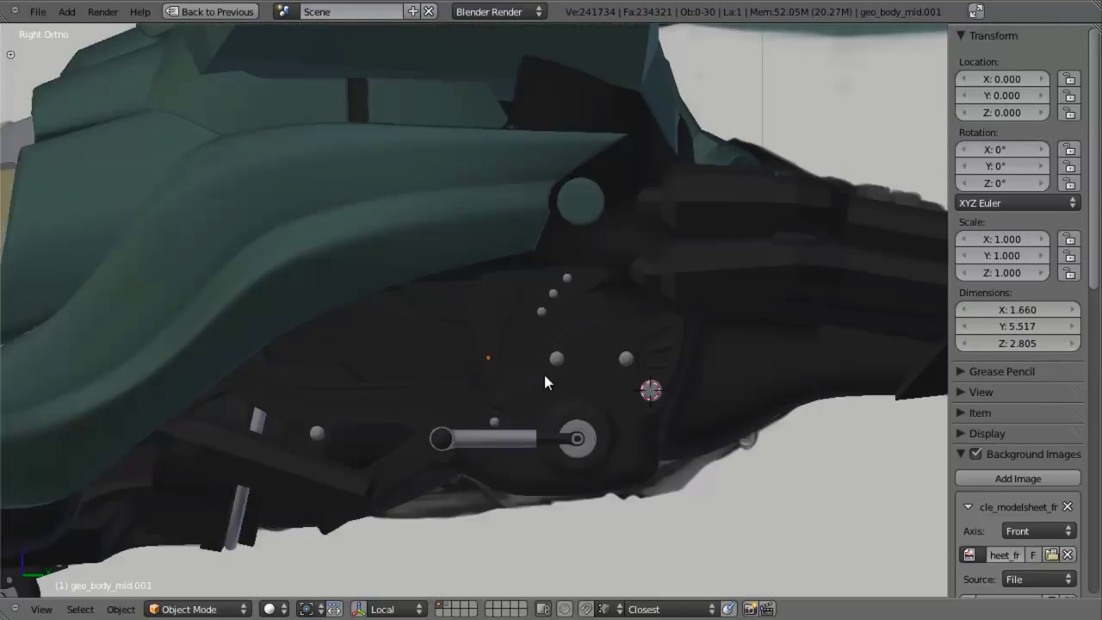
scroll(668, 321, up, 1)
shift+middle_drag(624, 465, 601, 369)
scroll(668, 321, up, 3)
key(z)
scroll(688, 356, down, 3)
key(z)
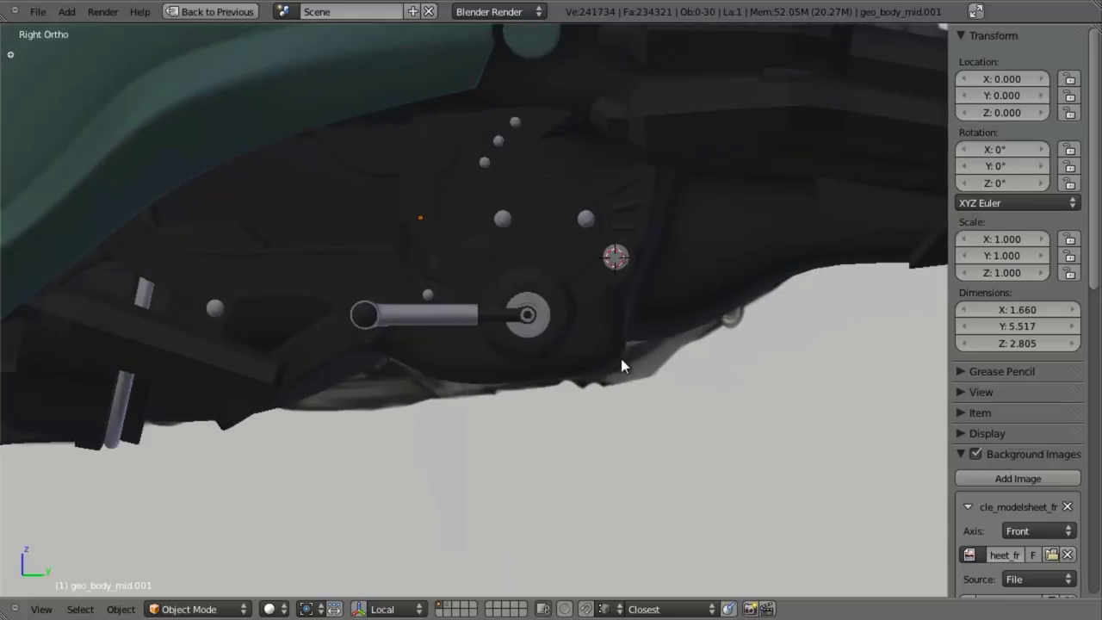
scroll(621, 358, down, 2)
scroll(555, 396, up, 2)
Step: Cut a crosswise edge loop at the rear end of the lower housing and slide it tight against the step's edge
key(Tab)
middle_drag(680, 371, 497, 341)
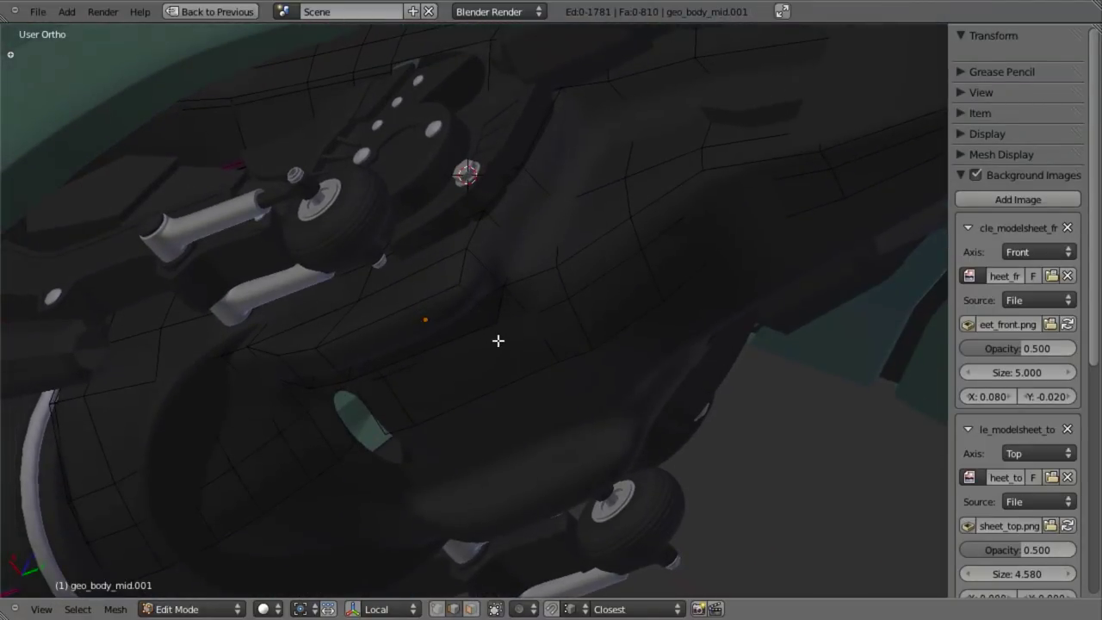
middle_drag(505, 259, 531, 309)
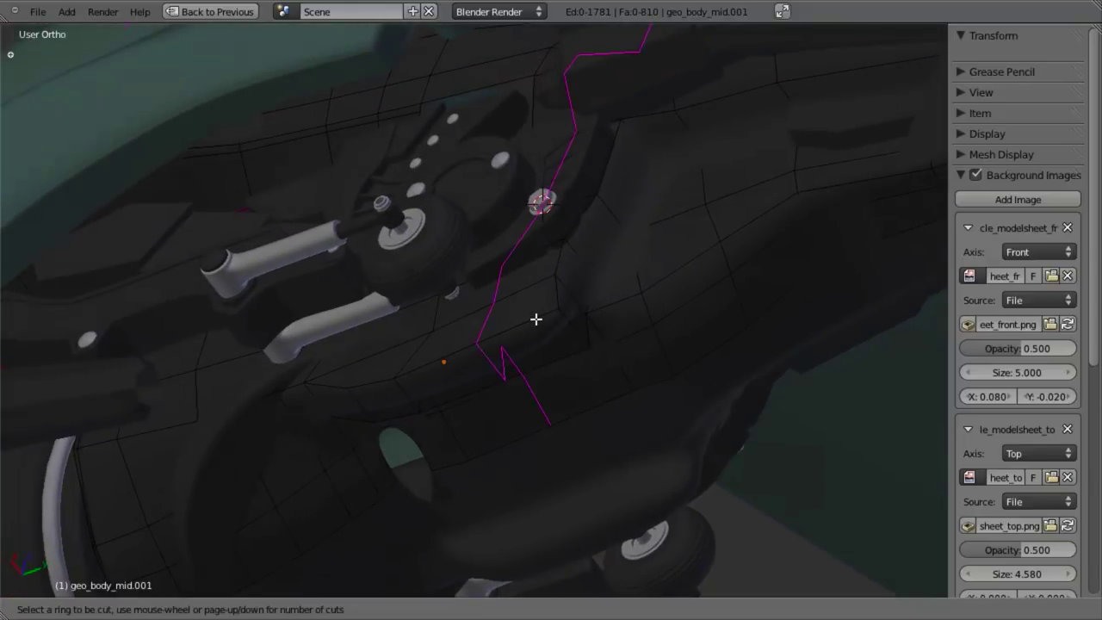
click(535, 320)
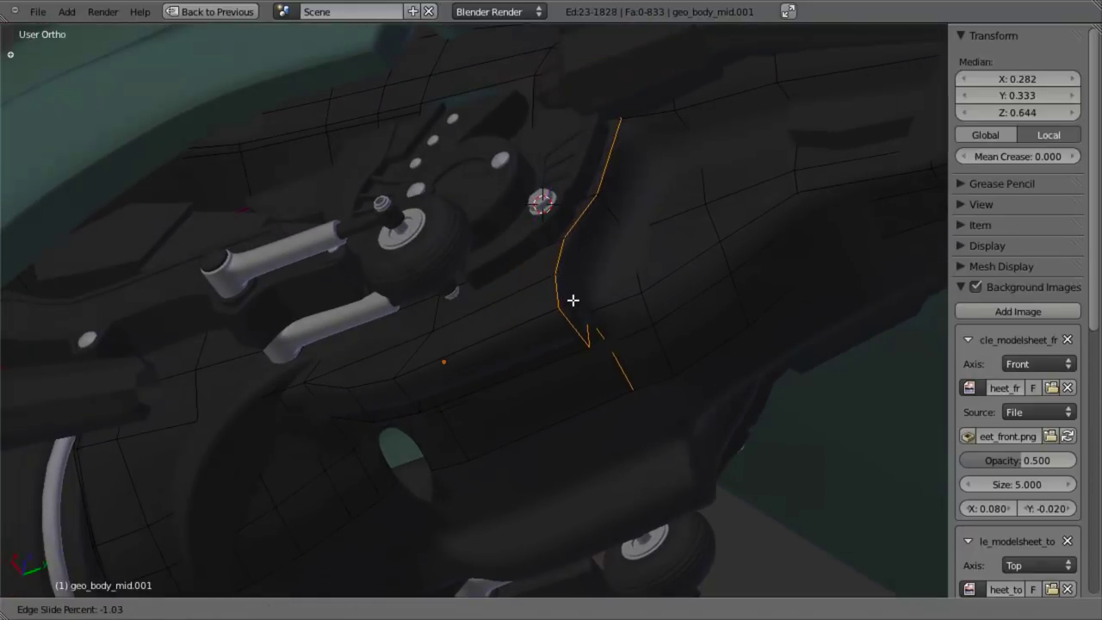
Step: Try to cut another crosswise edge loop through the recessed surface just behind the housing's rear step
key(ctrl+r)
click(628, 306)
right_click(626, 304)
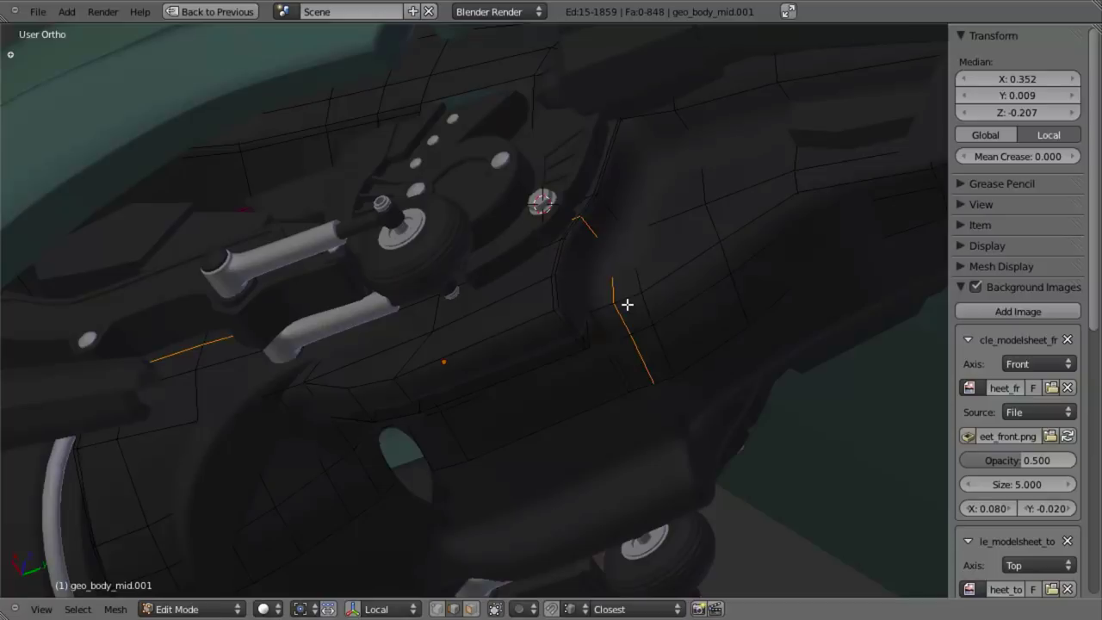
key(a)
key(z)
middle_drag(630, 290, 654, 323)
key(z)
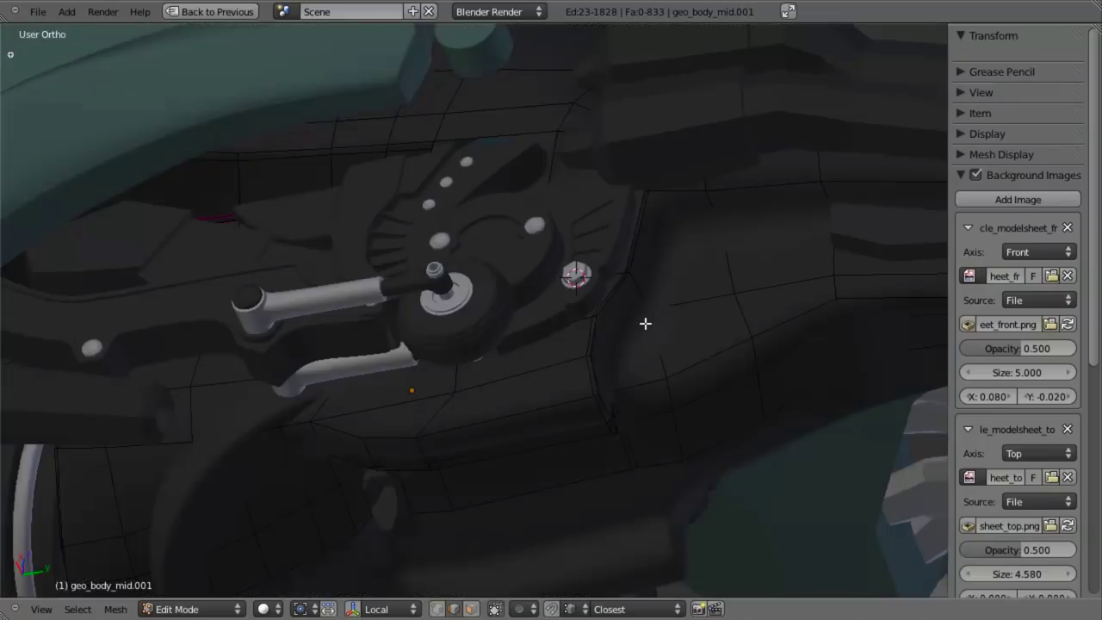
Step: Hide the properties panel and cut a lengthwise edge loop along the lower housing's side, sliding it close to the lower edge
click(639, 295)
scroll(632, 297, down, 4)
middle_drag(521, 342, 428, 280)
key(n)
scroll(428, 279, up, 3)
key(z)
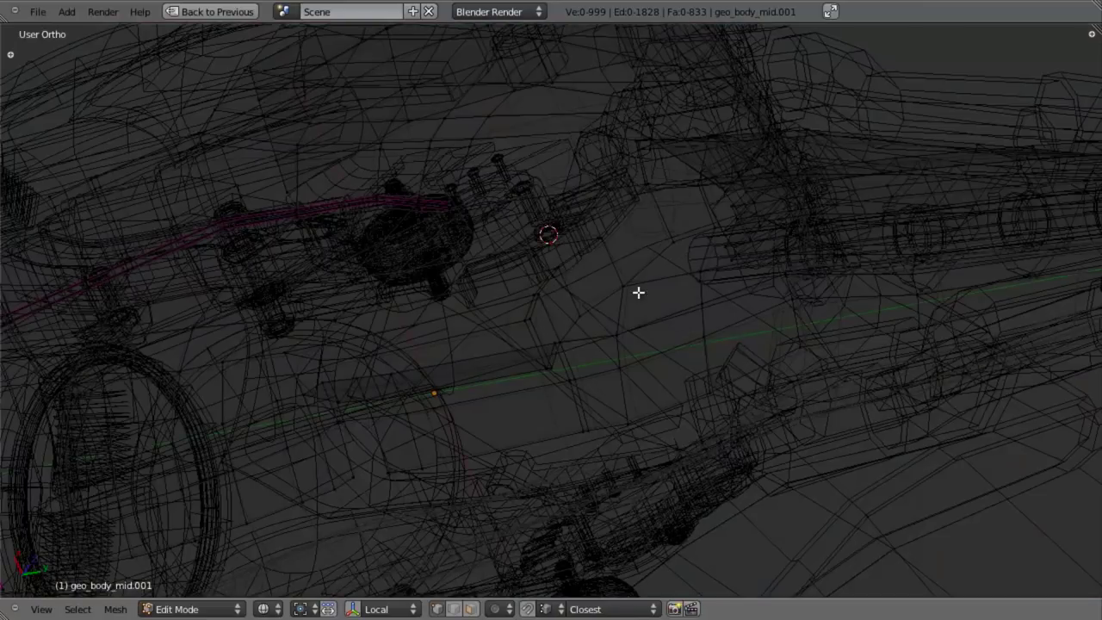
key(z)
key(ctrl+r)
click(616, 266)
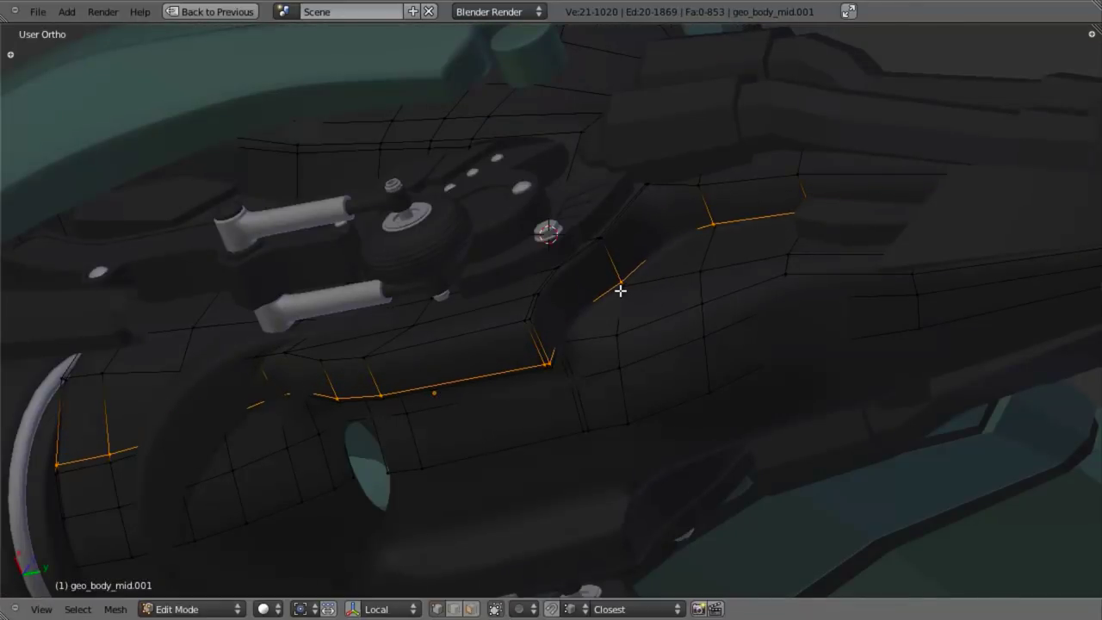
Step: Preview the smoothed lower housing from beneath and clear the mesh selection
key(Tab)
scroll(621, 291, down, 4)
middle_drag(445, 331, 499, 241)
scroll(704, 314, up, 4)
key(Tab)
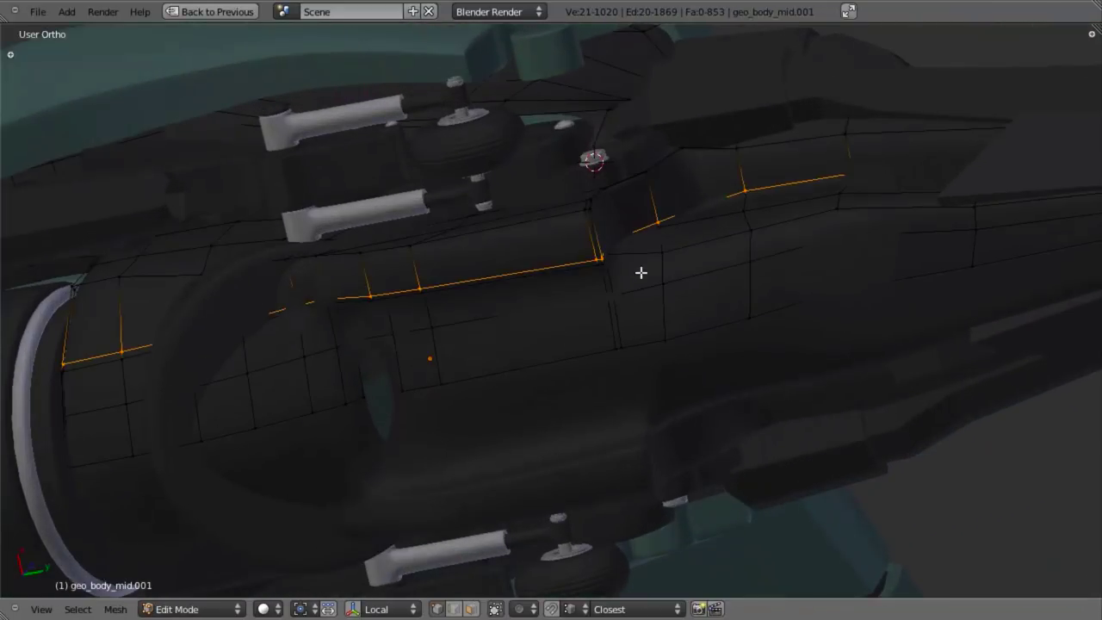
key(a)
middle_drag(627, 295, 692, 301)
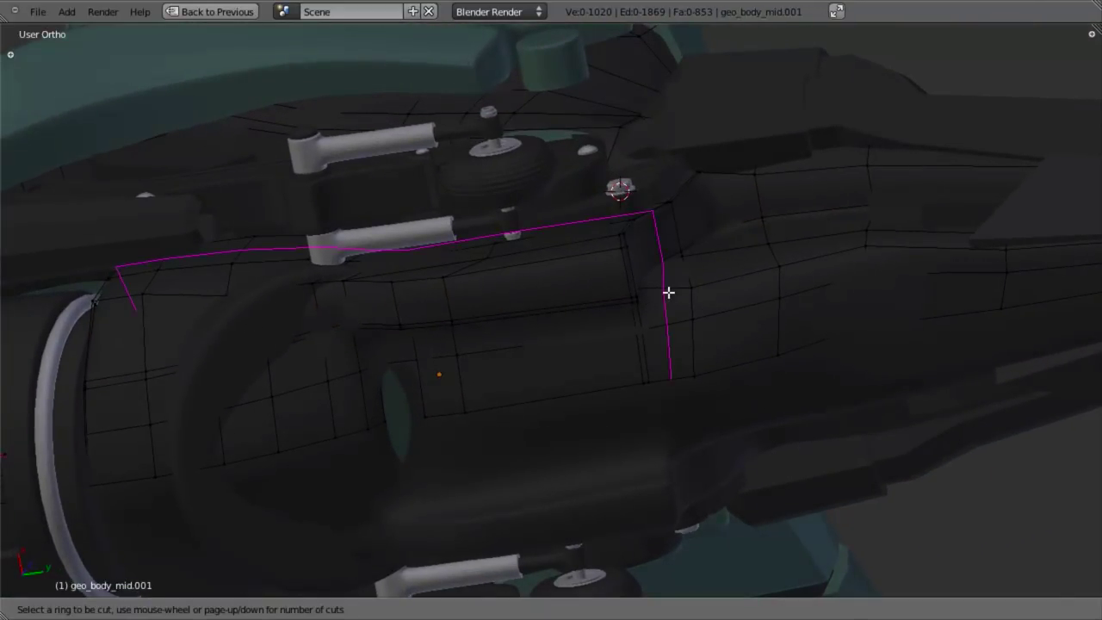
middle_drag(545, 311, 416, 290)
key(Tab)
key(Tab)
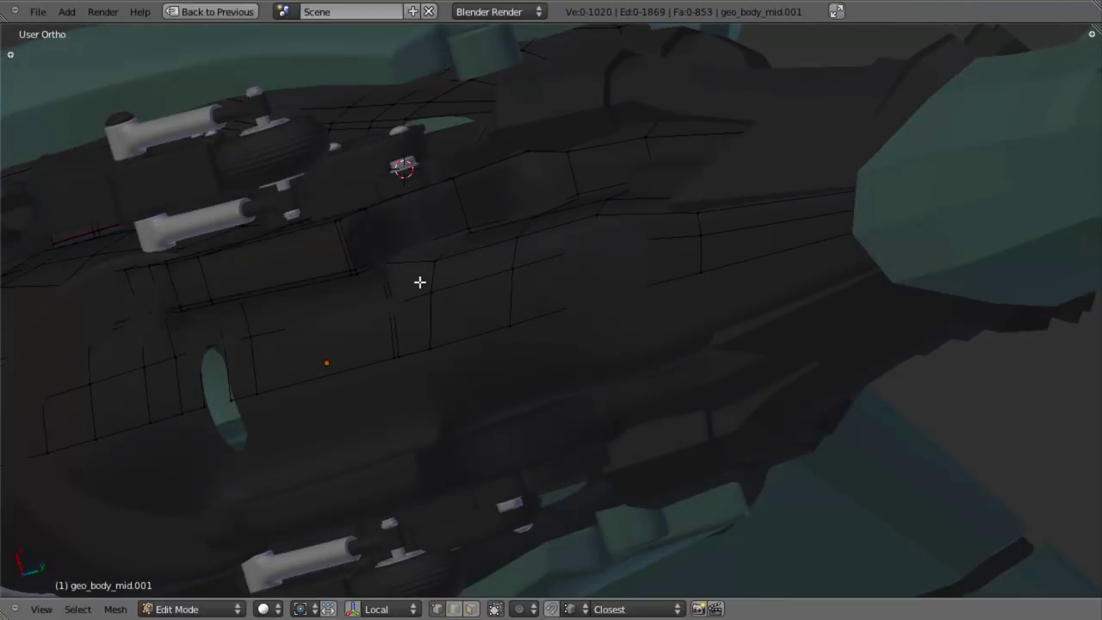
Step: Inspect the mesh around the housing's rear step from several angles in both solid and wireframe display
mouse_move(419, 282)
middle_down()
mouse_move(502, 273)
mouse_move(586, 322)
mouse_move(568, 343)
mouse_move(593, 388)
mouse_move(615, 361)
middle_up()
key(z)
key(z)
mouse_move(518, 423)
middle_down()
mouse_move(508, 238)
mouse_move(519, 191)
mouse_move(468, 298)
mouse_move(556, 201)
mouse_move(573, 322)
mouse_move(672, 388)
mouse_move(504, 396)
mouse_move(563, 425)
mouse_move(590, 361)
mouse_move(518, 300)
mouse_move(507, 445)
mouse_move(537, 246)
mouse_move(654, 362)
mouse_move(710, 254)
mouse_move(582, 327)
middle_up()
key(z)
right_click(479, 284)
key(z)
key(Escape)
key(z)
key(z)
key(z)
key(z)
mouse_move(539, 373)
middle_down()
mouse_move(593, 335)
mouse_move(531, 362)
mouse_move(509, 322)
mouse_move(494, 413)
mouse_move(590, 502)
mouse_move(660, 458)
mouse_move(457, 229)
mouse_move(792, 189)
mouse_move(663, 302)
middle_up()
scroll(659, 458, down, 5)
key(Tab)
key(Tab)
scroll(666, 344, up, 4)
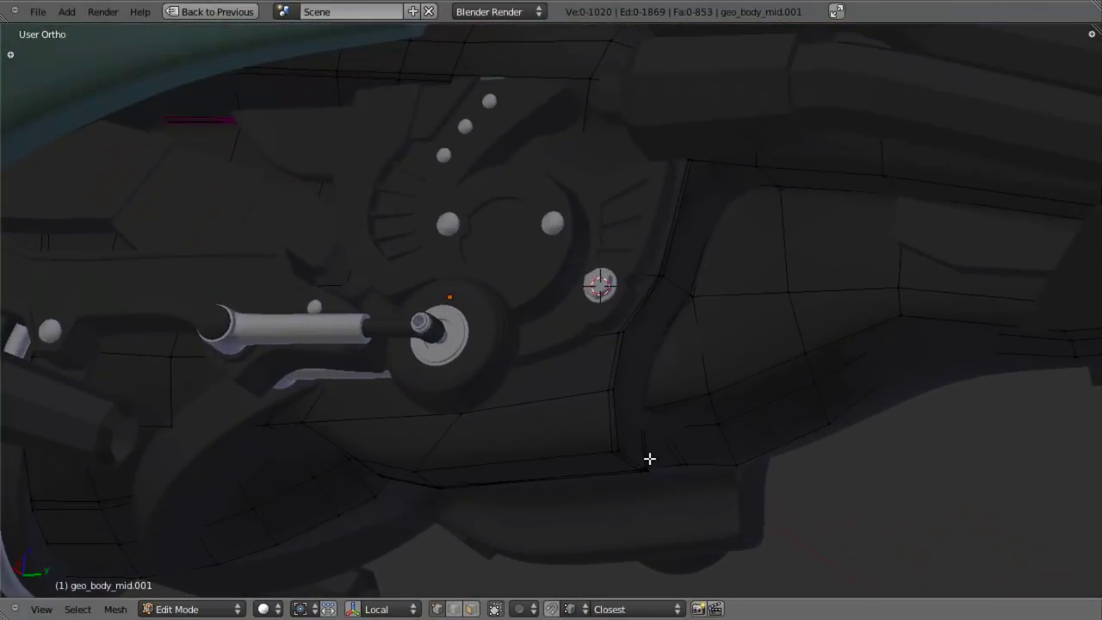
Step: Cut a second lengthwise edge loop along the housing's side, slide it towards the upper edge and preview the smoothed surface
middle_drag(649, 459, 561, 353)
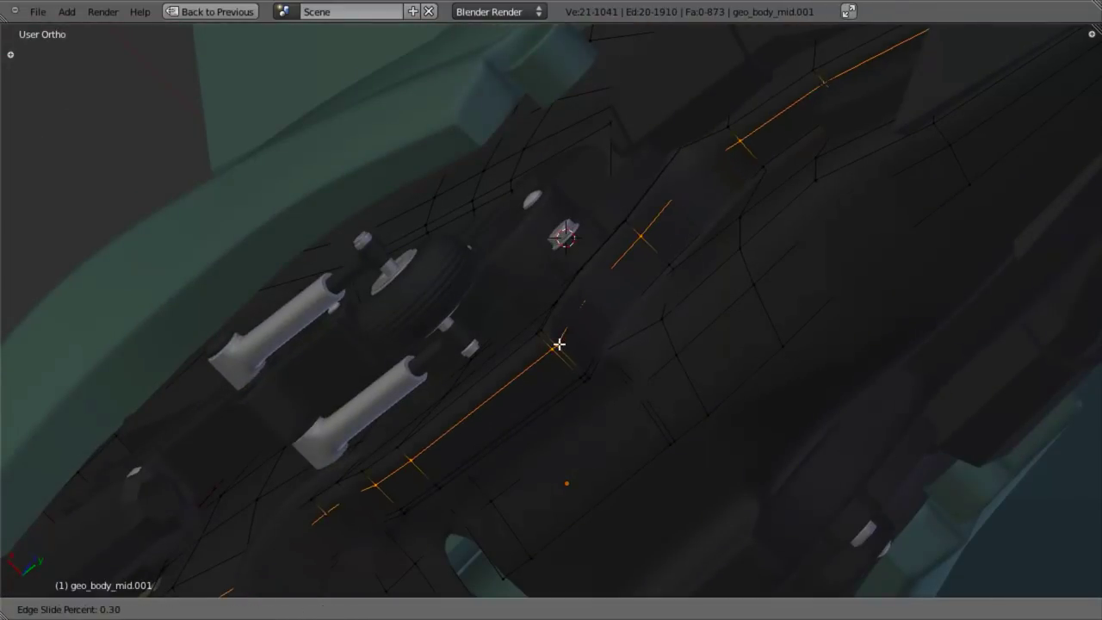
click(554, 331)
key(Tab)
scroll(548, 327, down, 3)
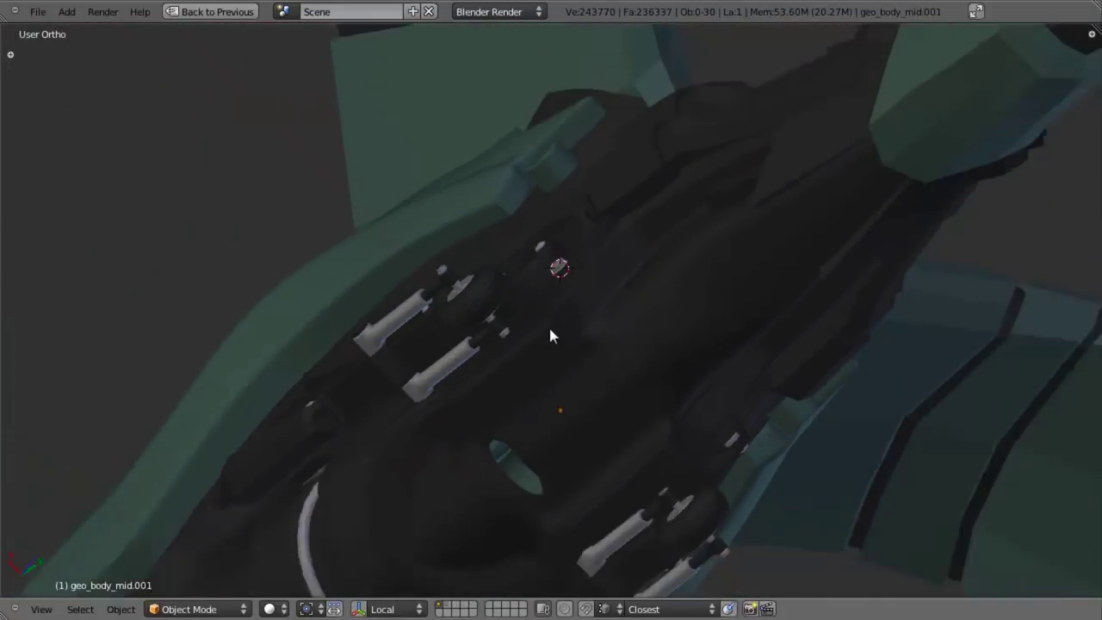
middle_drag(548, 327, 636, 342)
scroll(616, 382, down, 2)
scroll(674, 344, up, 2)
key(Tab)
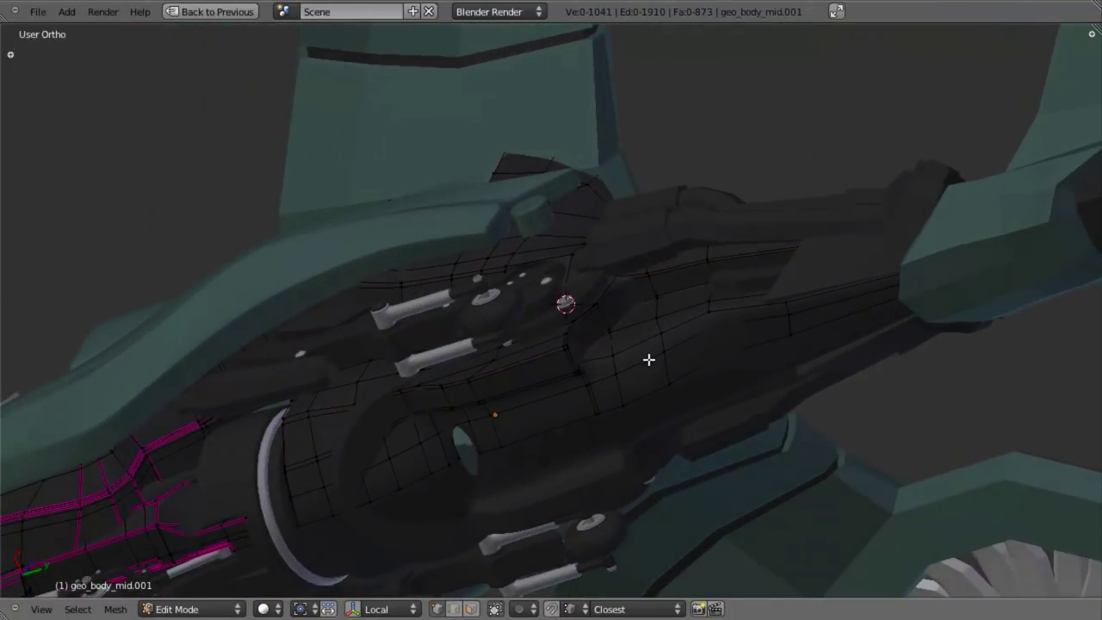
Step: Compare the rear body mesh with the side reference image and check the smoothed shape from below
key(z)
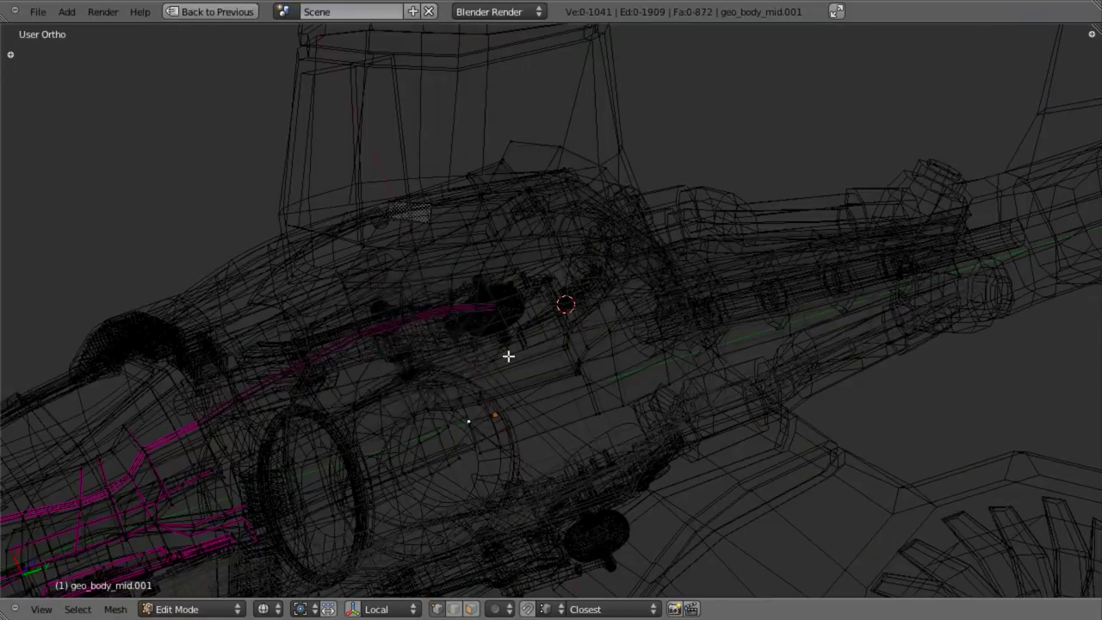
key(z)
mouse_move(816, 296)
shift+middle_down()
mouse_move(563, 288)
mouse_move(578, 264)
shift+middle_up()
scroll(582, 278, up, 3)
key(KP_3)
key(z)
key(z)
scroll(587, 278, down, 4)
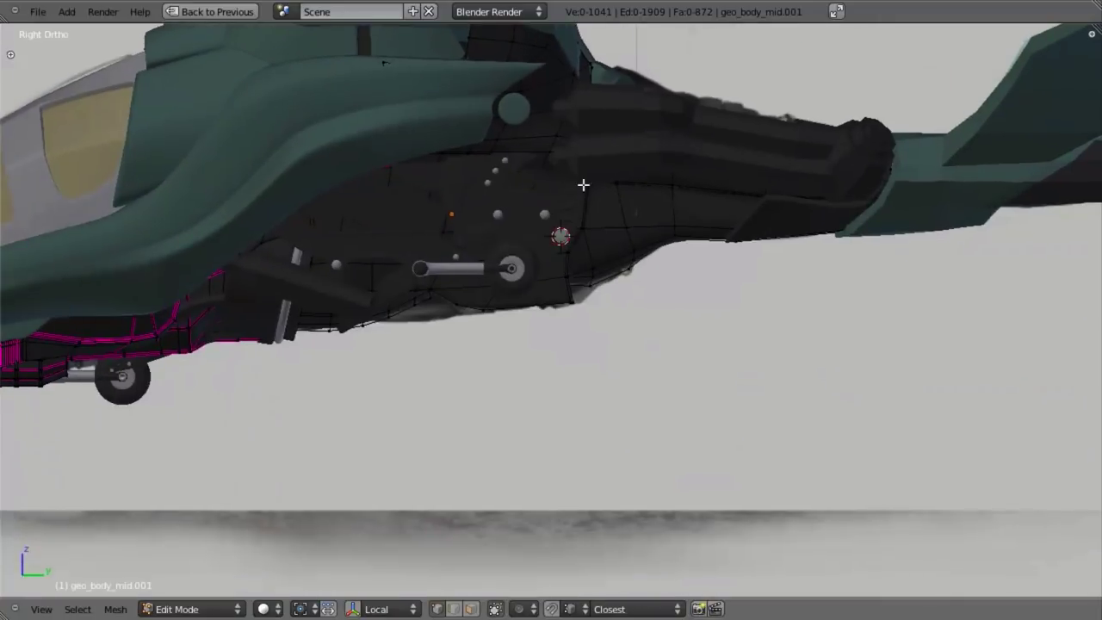
scroll(583, 184, up, 5)
key(z)
key(z)
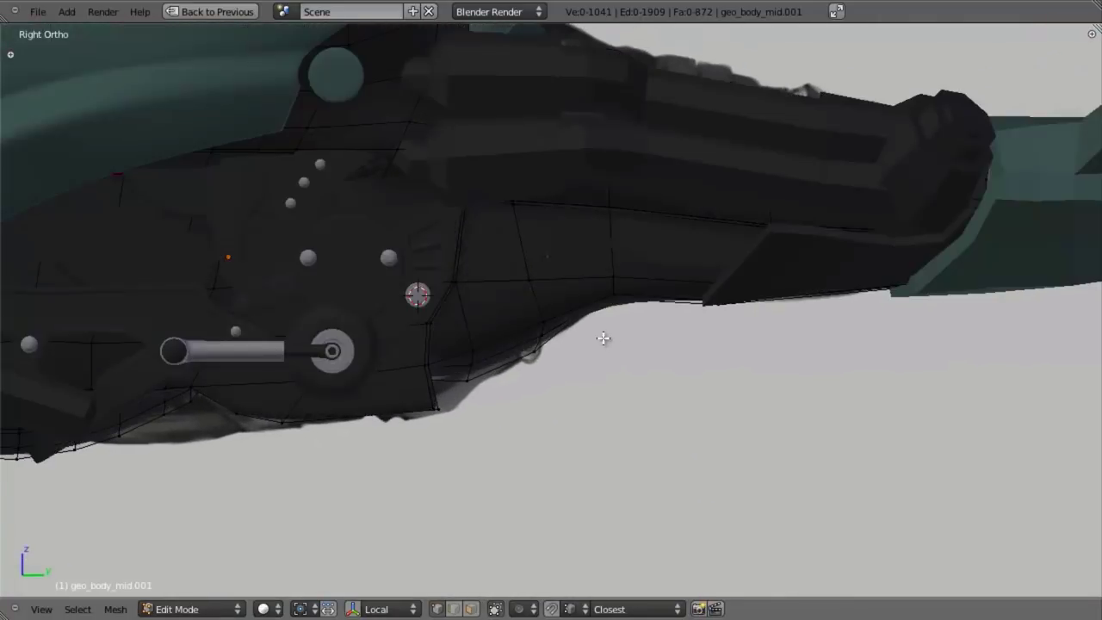
middle_drag(602, 339, 469, 177)
key(Tab)
scroll(545, 324, down, 4)
shift+middle_drag(545, 324, 543, 392)
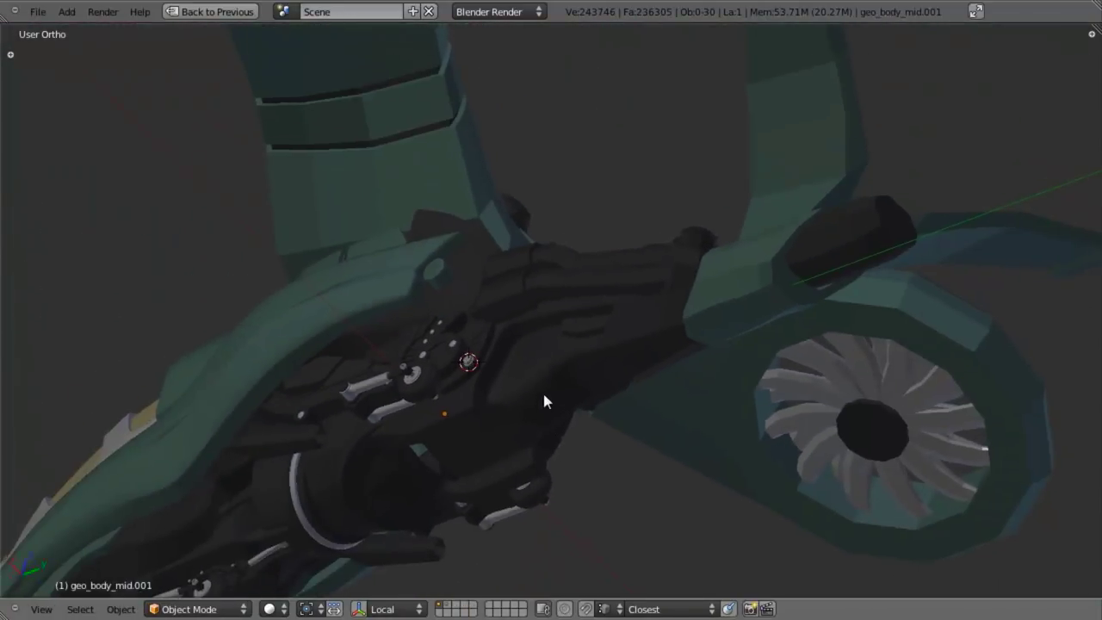
Step: Examine the mid body mesh around the cylinder ends and compare it with the side reference in solid and wireframe display
scroll(544, 391, up, 3)
middle_drag(578, 295, 539, 344)
mouse_move(475, 333)
shift+middle_down()
mouse_move(670, 308)
mouse_move(559, 253)
mouse_move(545, 187)
shift+middle_up()
key(Tab)
key(z)
key(z)
right_click(602, 285)
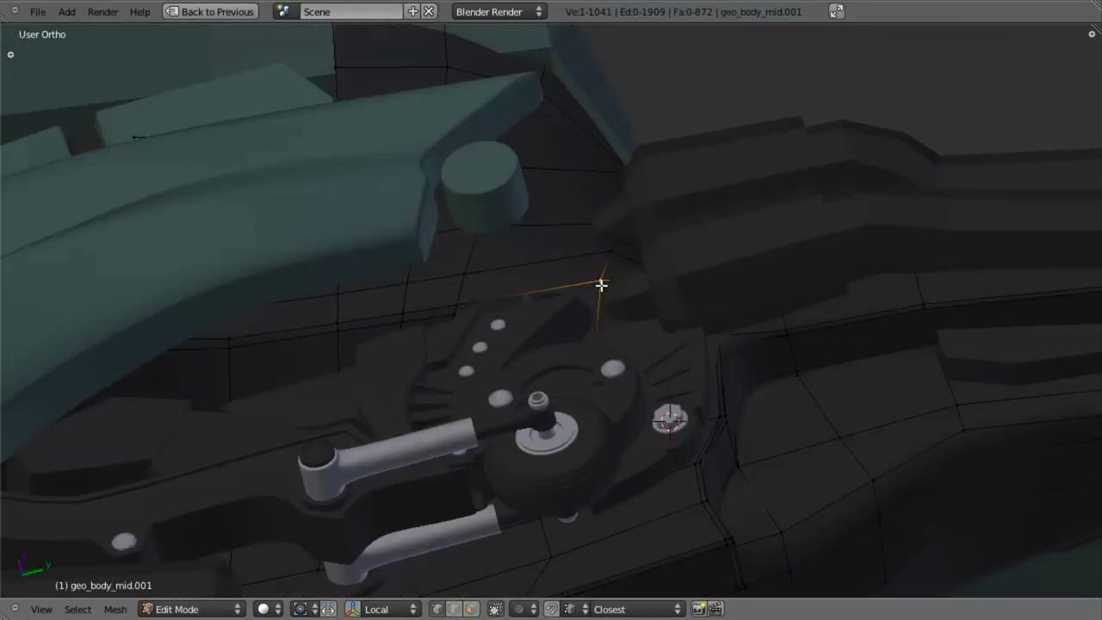
scroll(603, 309, down, 3)
scroll(604, 309, up, 3)
mouse_move(603, 309)
middle_down()
mouse_move(595, 405)
mouse_move(588, 327)
mouse_move(543, 302)
mouse_move(585, 396)
mouse_move(626, 388)
middle_up()
scroll(595, 402, up, 2)
key(z)
key(z)
key(KP_3)
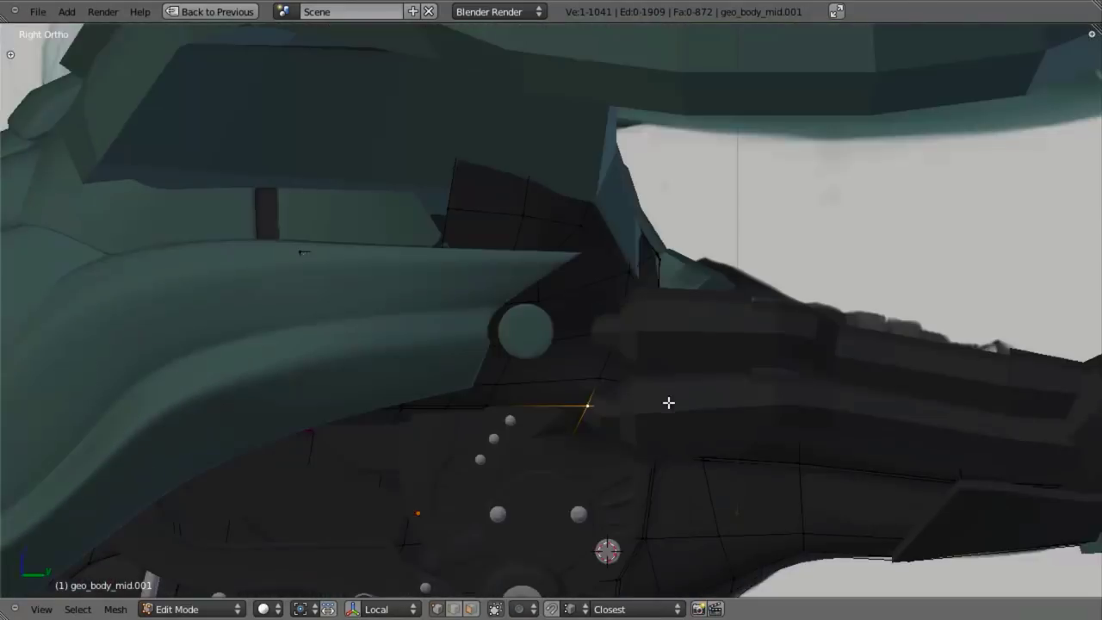
key(z)
scroll(664, 321, up, 2)
shift+middle_drag(656, 256, 644, 305)
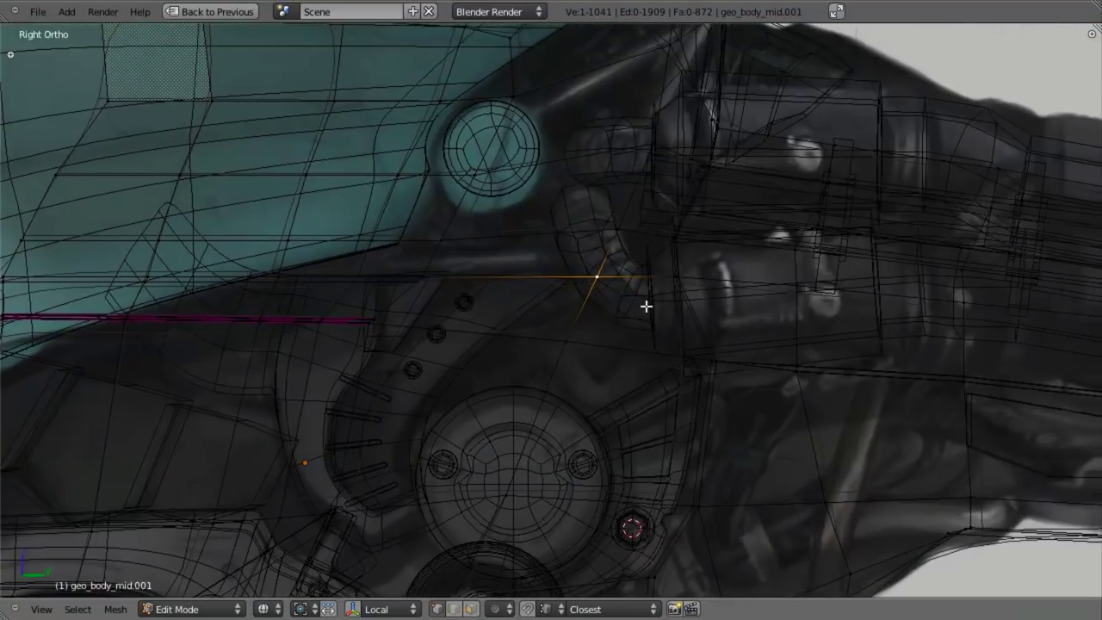
key(z)
scroll(615, 313, down, 2)
key(z)
key(z)
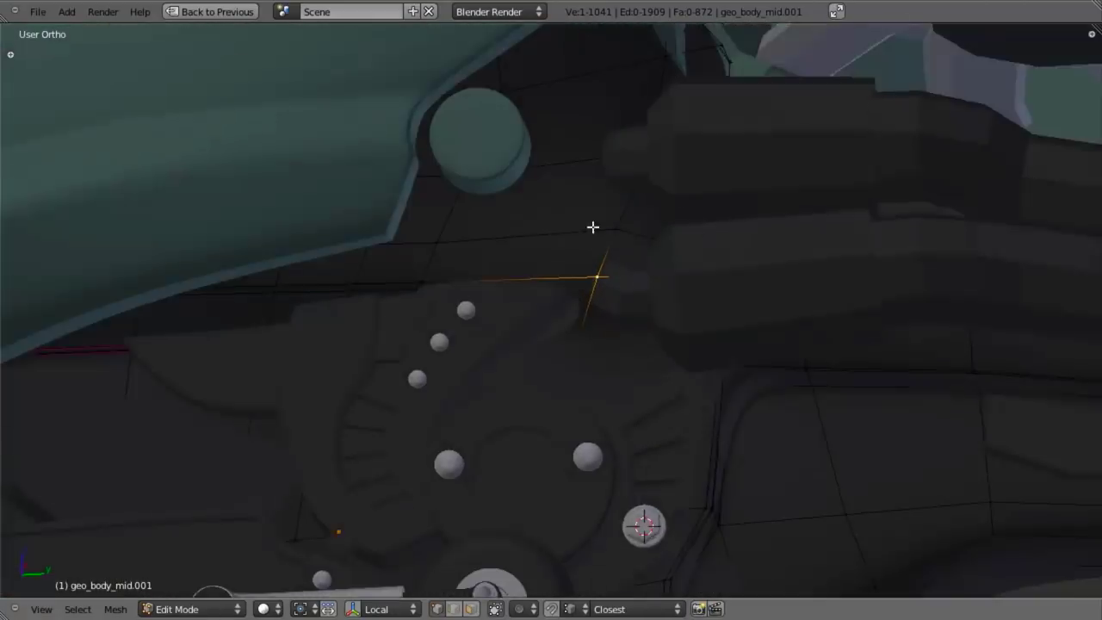
Step: Isolate the mid body and the rear cylinders by revealing everything, selecting those two objects and hiding all others
key(Tab)
middle_drag(593, 227, 619, 270)
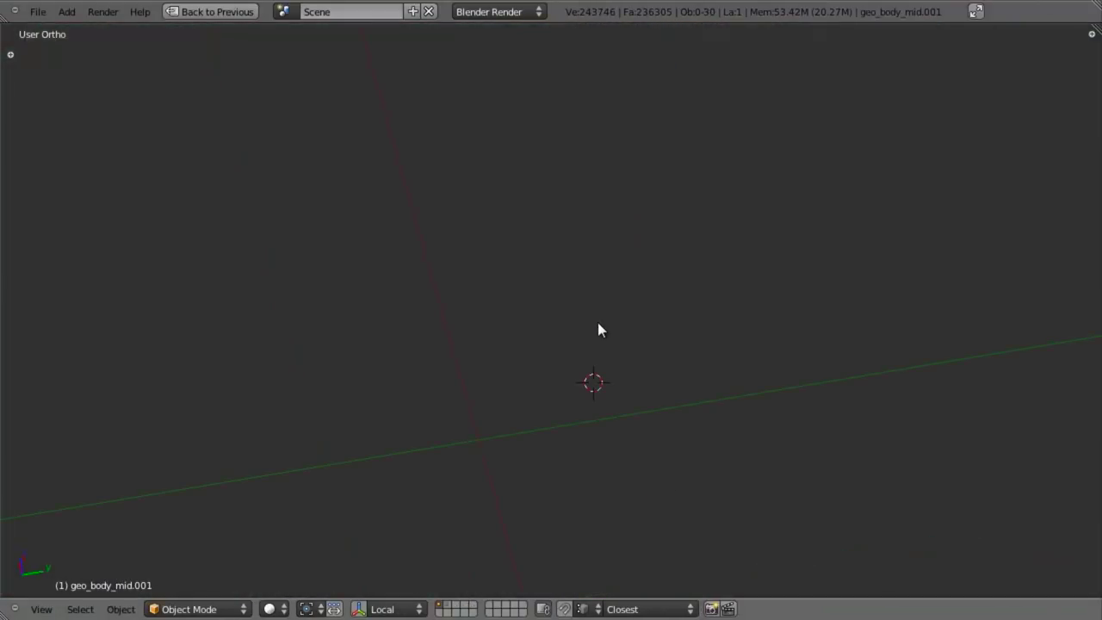
key(alt+h)
key(a)
key(z)
right_click(610, 282)
shift+right_click(529, 281)
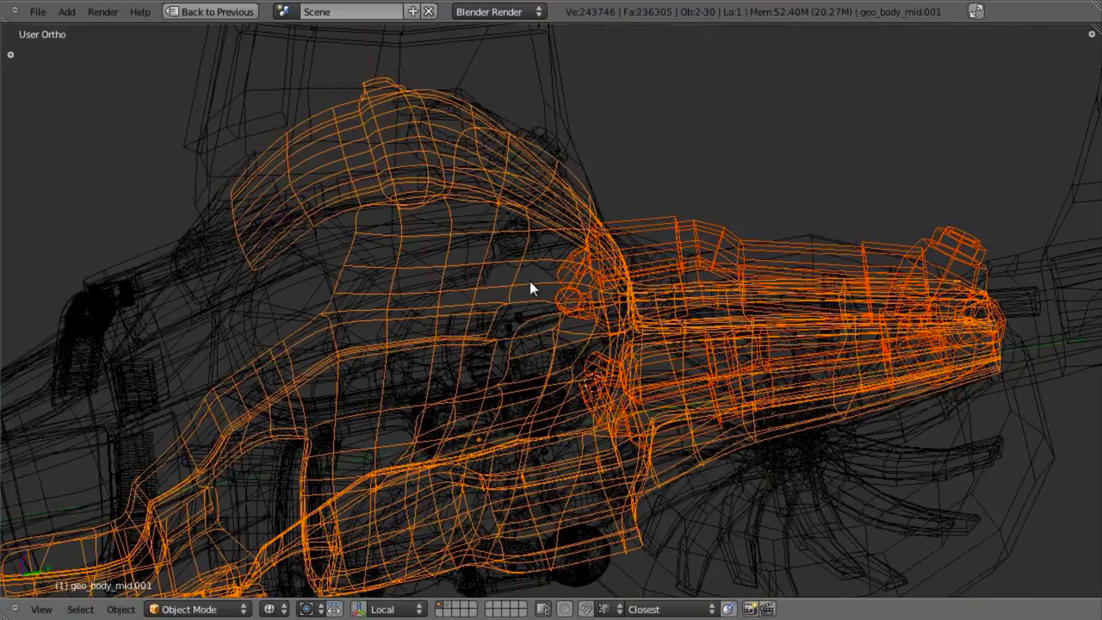
key(shift+h)
key(z)
key(a)
Step: Cut a new edge loop around the body's bend just ahead of the cylinders and slide it close to the neighbouring loop
mouse_move(559, 294)
middle_down()
mouse_move(580, 273)
mouse_move(559, 418)
mouse_move(608, 256)
mouse_move(490, 396)
mouse_move(600, 170)
mouse_move(565, 309)
mouse_move(566, 300)
middle_up()
key(Tab)
scroll(600, 169, up, 2)
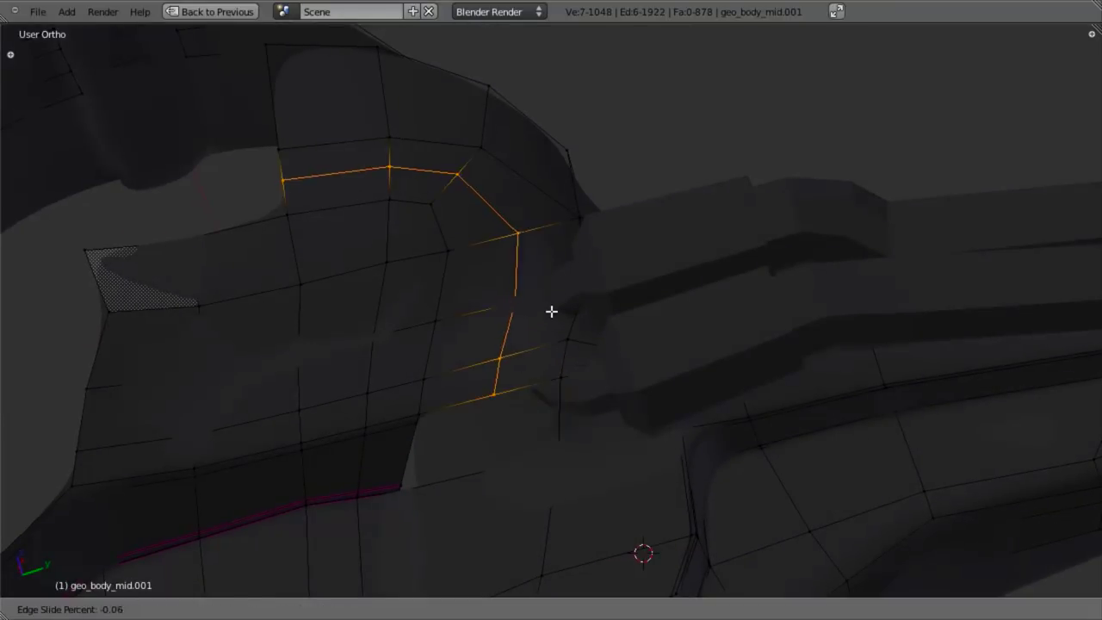
click(580, 307)
Step: Shift the five upper vertices of the paired loops slightly forward in the side view to follow the reference
mouse_move(580, 306)
middle_down()
mouse_move(536, 364)
mouse_move(585, 327)
mouse_move(574, 199)
mouse_move(631, 303)
middle_up()
key(z)
key(a)
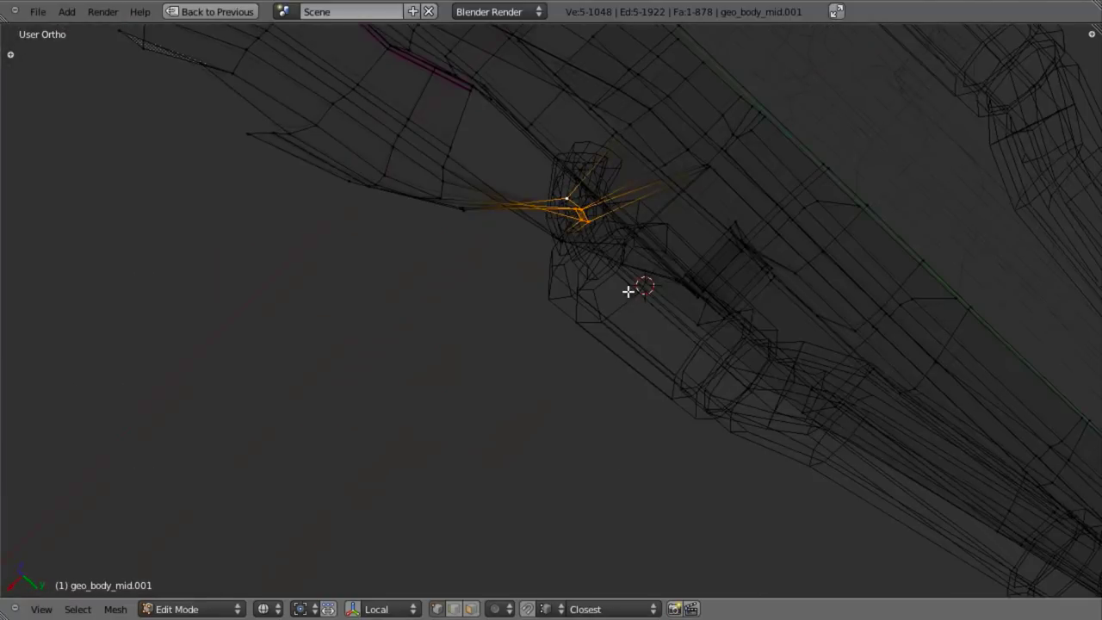
key(g)
right_click(608, 290)
key(KP_3)
key(z)
shift+middle_drag(594, 146, 591, 318)
key(g)
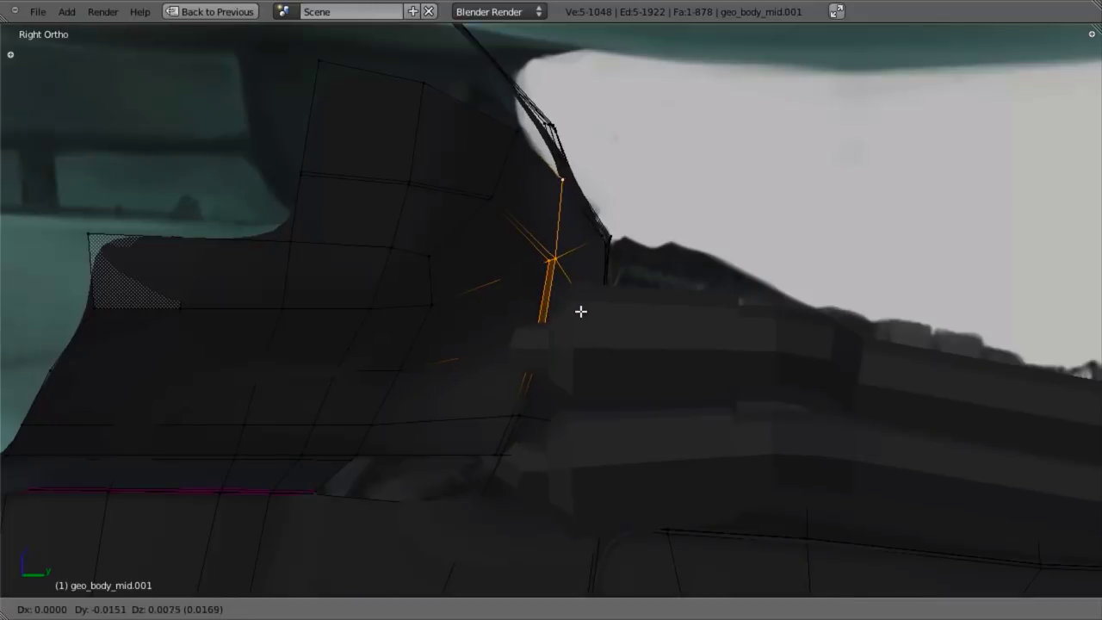
click(485, 418)
key(z)
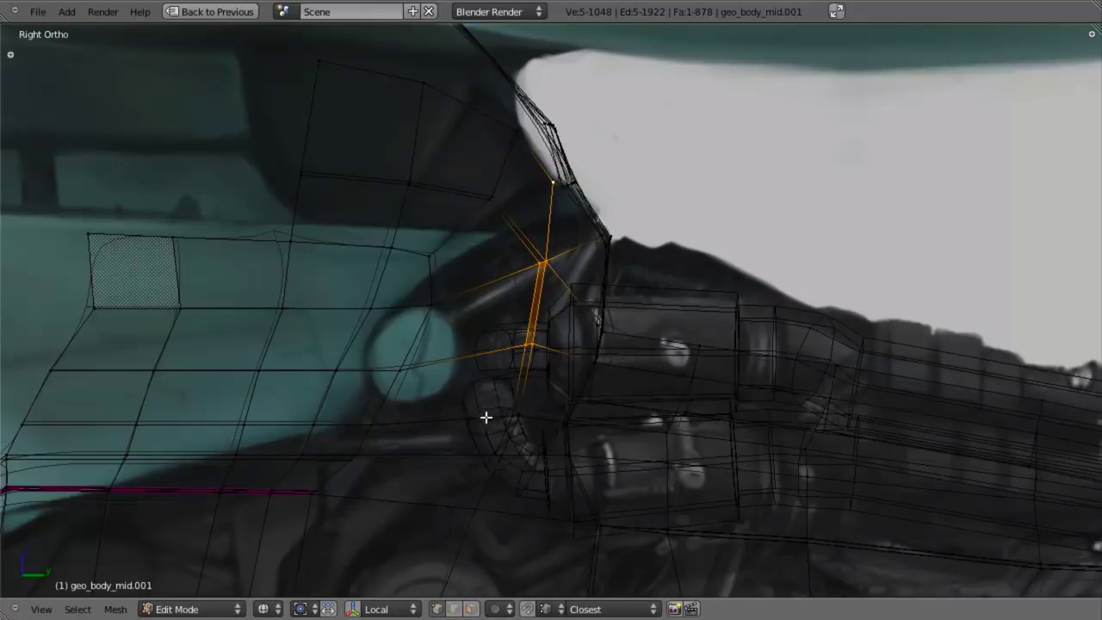
Step: Move nine vertices of the paired loops forward in the side view, away from the cylinder ends
key(z)
key(g)
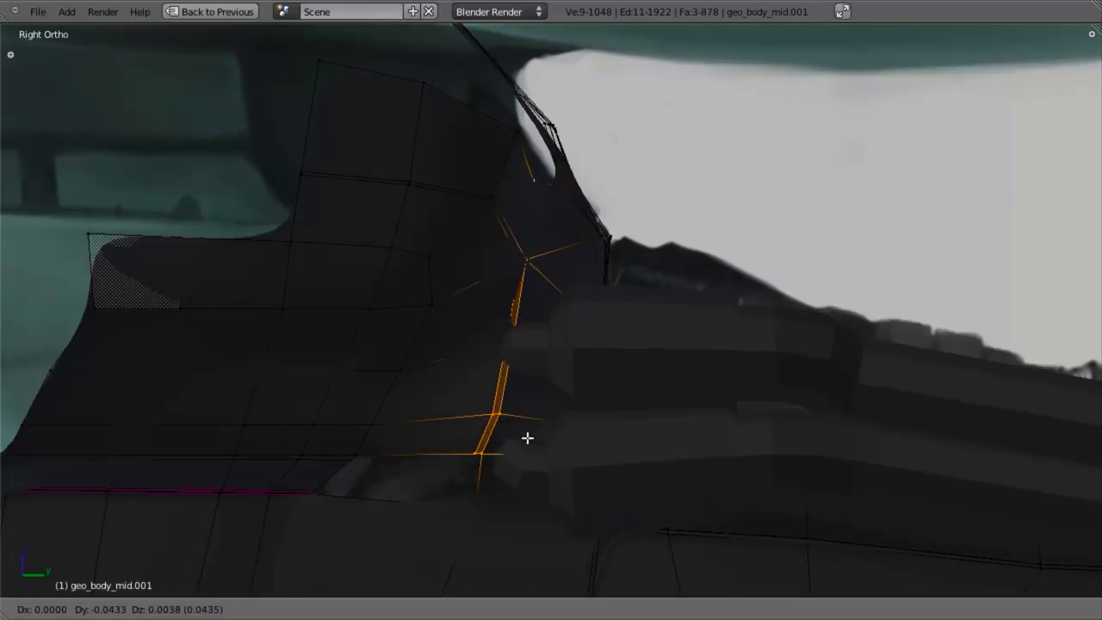
mouse_move(652, 192)
middle_down()
mouse_move(571, 283)
mouse_move(546, 290)
middle_up()
key(KP_3)
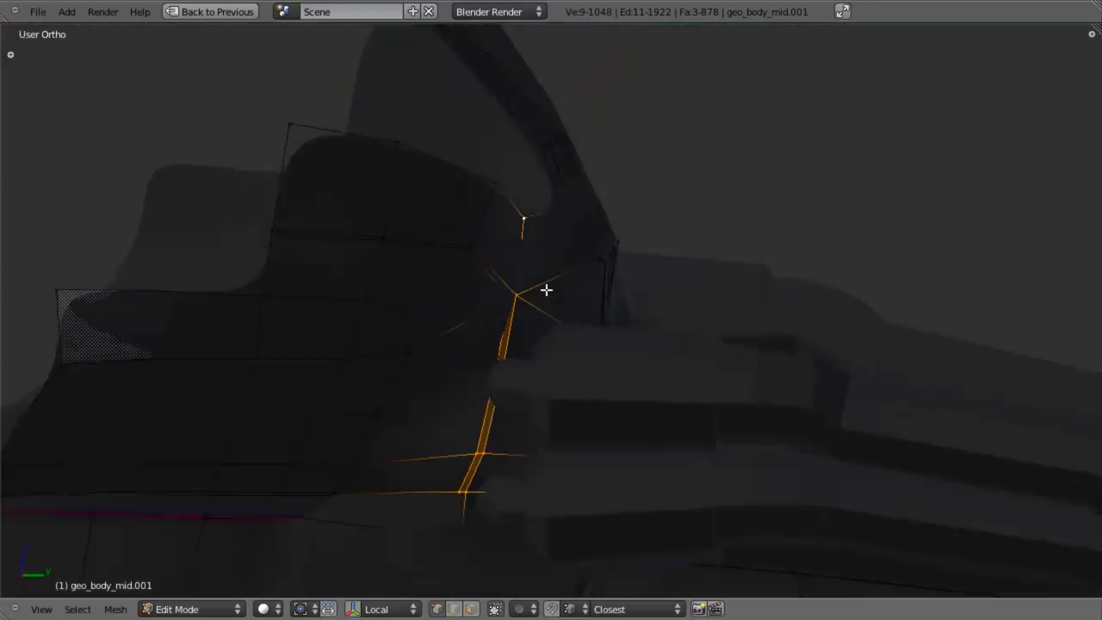
key(z)
key(z)
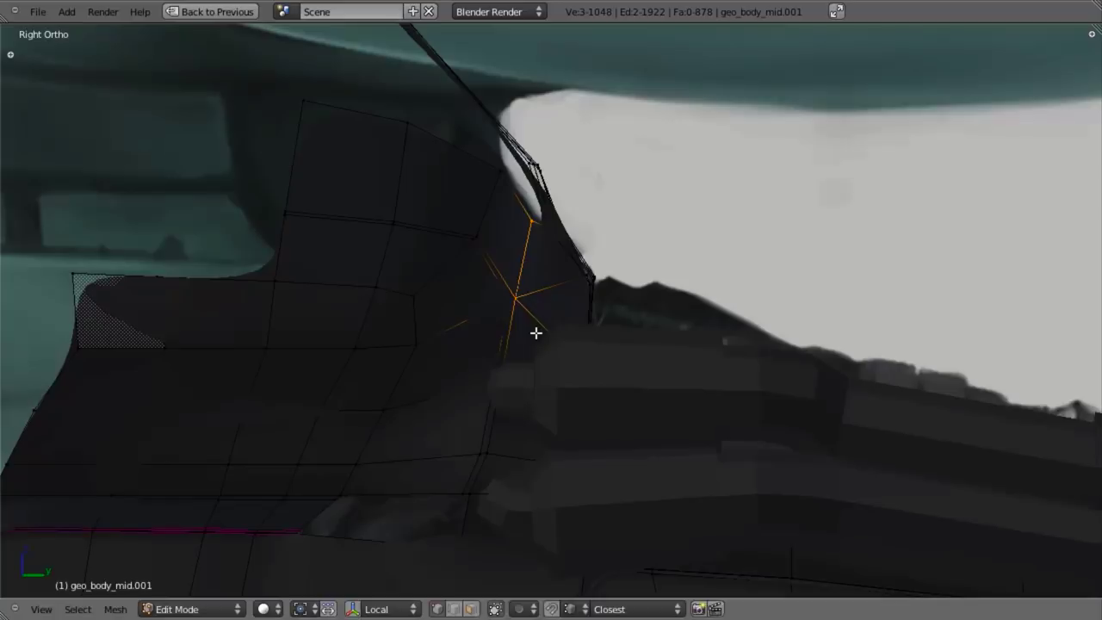
Step: Reposition the middle and lower vertices of the paired loops in the side view to even out the curve
key(z)
key(z)
key(g)
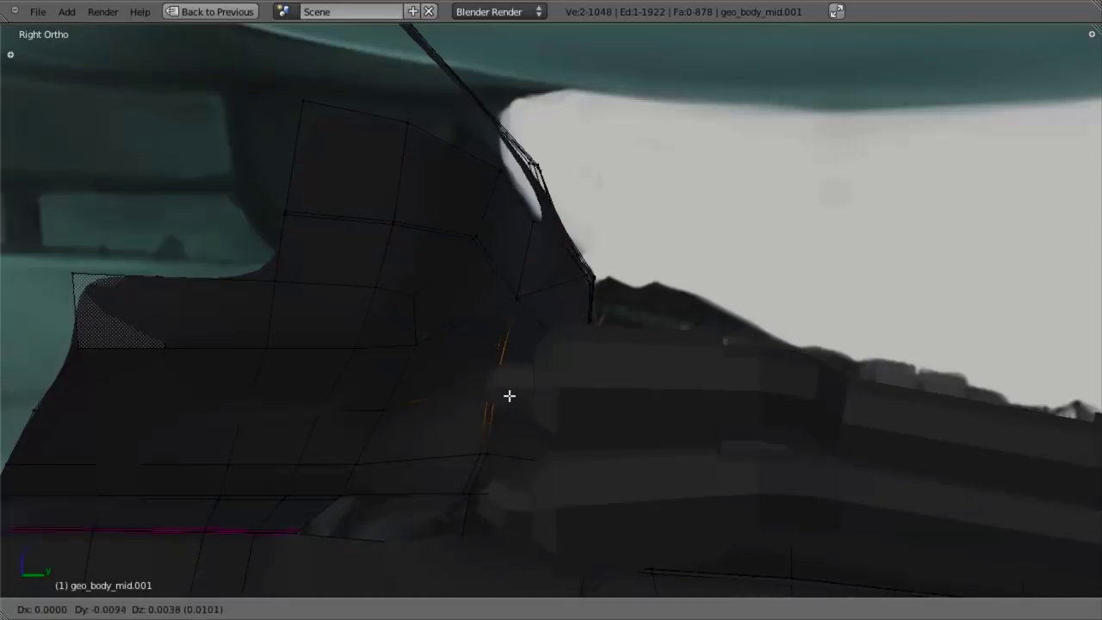
click(500, 394)
key(z)
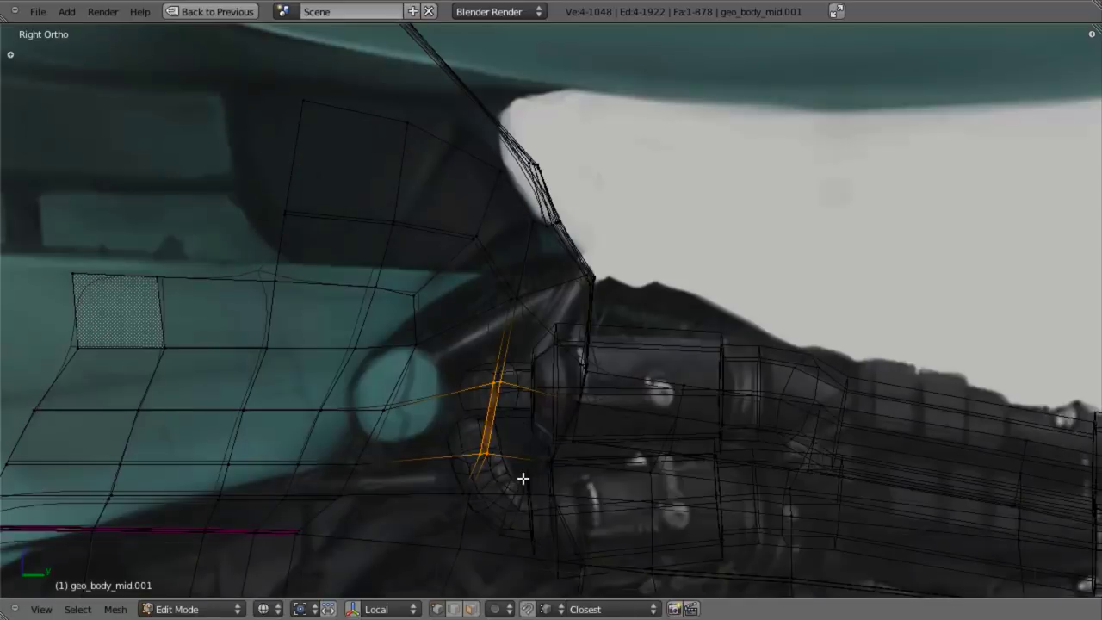
key(z)
key(g)
click(484, 450)
Step: Align the selected vertices of the paired loops along X by scaling them to 0 on that axis
mouse_move(484, 450)
middle_down()
mouse_move(566, 352)
mouse_move(728, 339)
mouse_move(571, 339)
mouse_move(512, 388)
mouse_move(588, 391)
mouse_move(494, 436)
mouse_move(509, 260)
mouse_move(550, 294)
mouse_move(479, 366)
mouse_move(509, 285)
mouse_move(436, 315)
middle_up()
key(z)
key(s)
key(x)
key(0)
key(Return)
key(z)
key(z)
shift+right_click(517, 272)
key(g)
key(x)
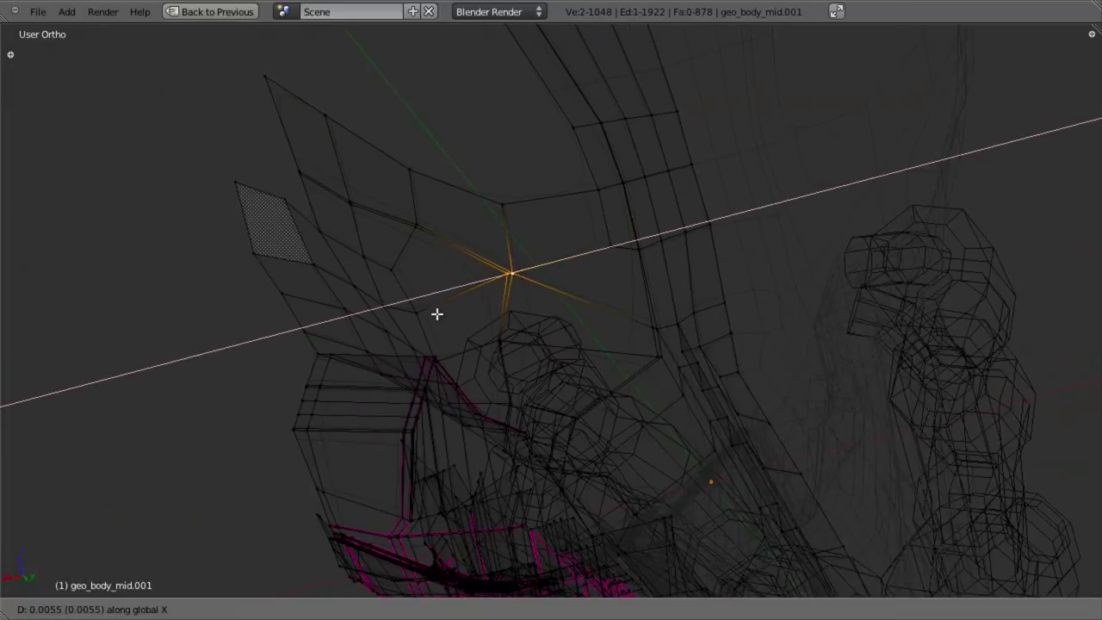
right_click(412, 315)
Step: Preview the smoothed body surface around the bend from several angles, with and without the editing cage
mouse_move(519, 325)
middle_down()
mouse_move(482, 347)
mouse_move(581, 376)
mouse_move(521, 364)
mouse_move(523, 344)
middle_up()
key(z)
key(Tab)
key(Tab)
mouse_move(561, 300)
middle_down()
mouse_move(527, 344)
mouse_move(508, 473)
mouse_move(652, 359)
mouse_move(541, 345)
mouse_move(538, 310)
mouse_move(533, 349)
mouse_move(646, 307)
middle_up()
key(z)
key(z)
key(Tab)
scroll(488, 346, down, 4)
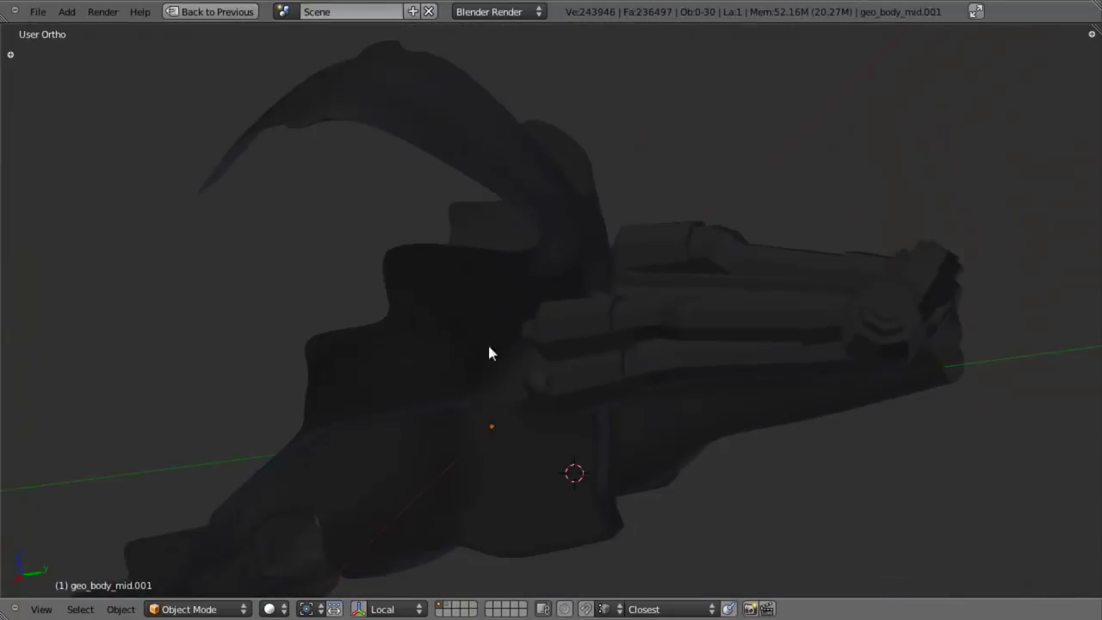
mouse_move(489, 344)
middle_down()
mouse_move(572, 242)
mouse_move(600, 415)
mouse_move(625, 425)
mouse_move(645, 312)
mouse_move(456, 350)
mouse_move(532, 419)
mouse_move(536, 347)
mouse_move(519, 219)
mouse_move(513, 295)
mouse_move(611, 359)
mouse_move(571, 236)
mouse_move(487, 248)
mouse_move(550, 421)
mouse_move(529, 420)
middle_up()
scroll(529, 420, up, 6)
Step: Inspect the paired loops beside the cylinders, clear the selection and check the smoothed surface
key(Tab)
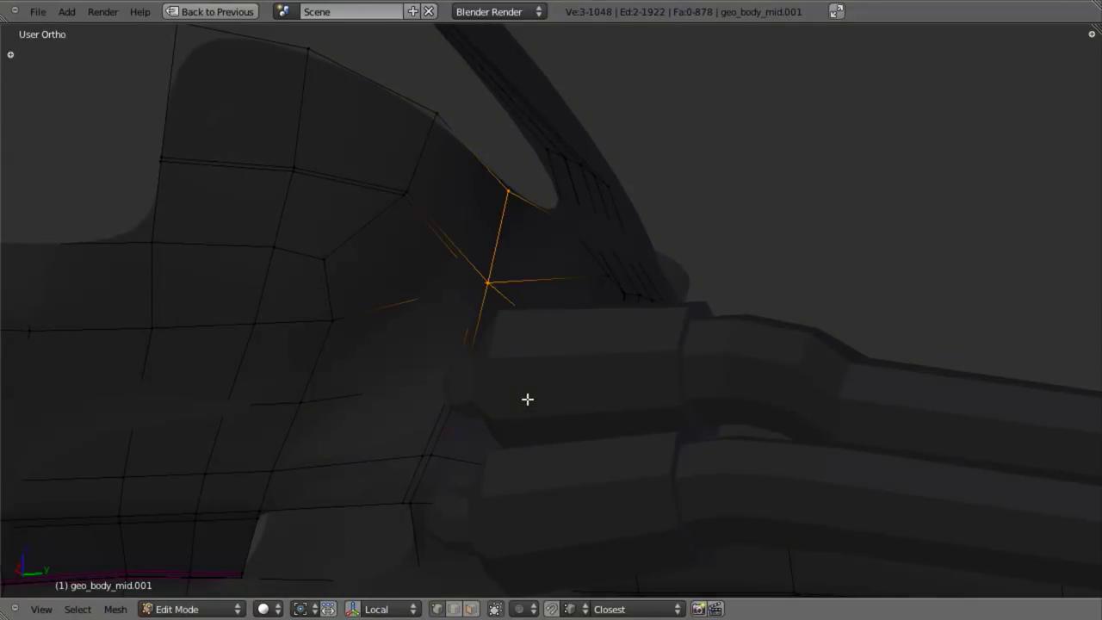
middle_drag(527, 399, 560, 392)
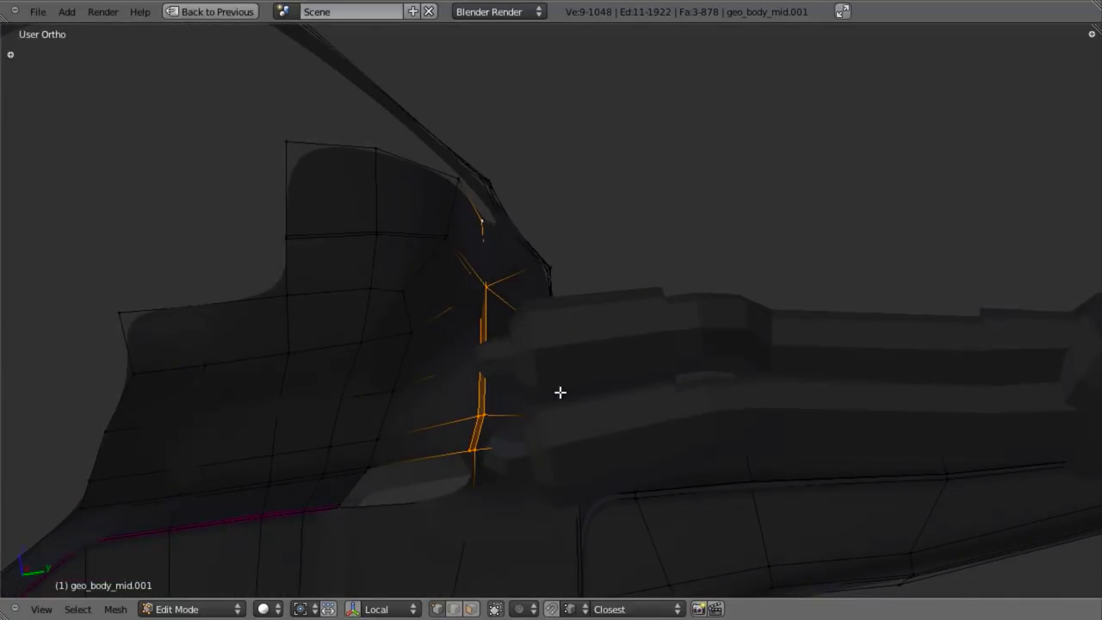
middle_drag(549, 368, 519, 381)
key(a)
key(Tab)
scroll(537, 306, down, 5)
key(Tab)
scroll(537, 366, up, 5)
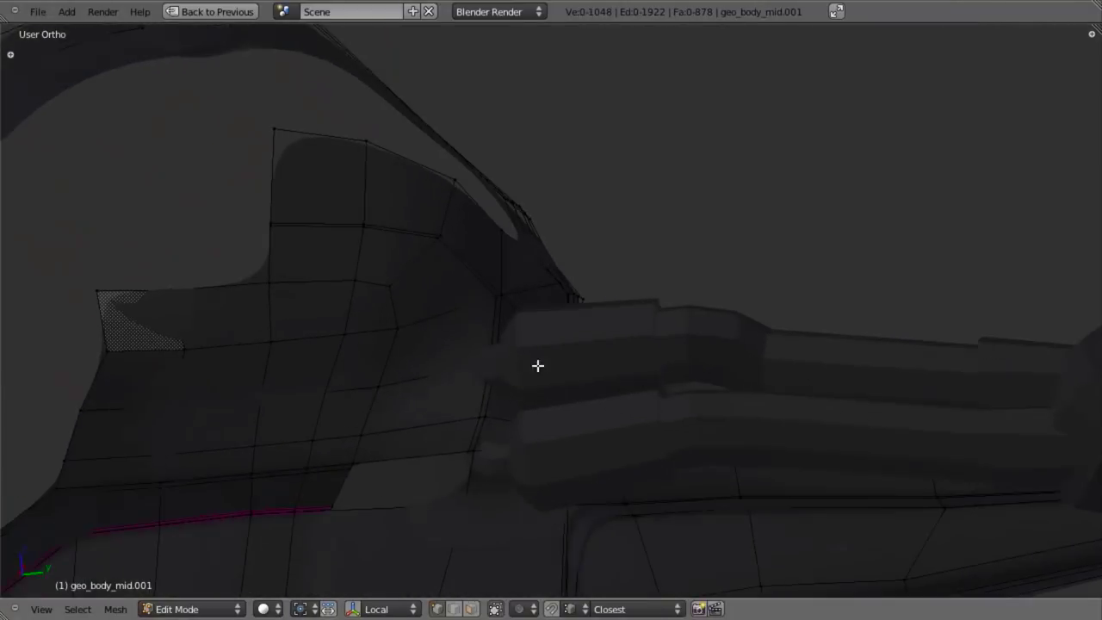
Step: Box-select the six vertices below the body's upper step, smooth them twice and preview the surface
key(a)
key(a)
key(b)
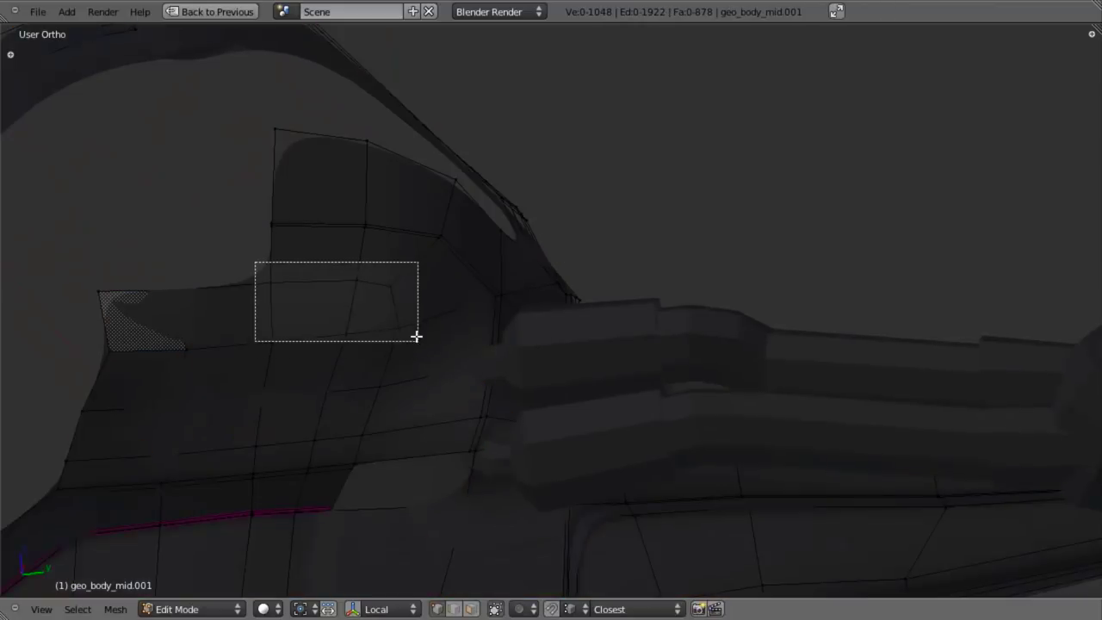
drag(420, 352, 420, 352)
key(w)
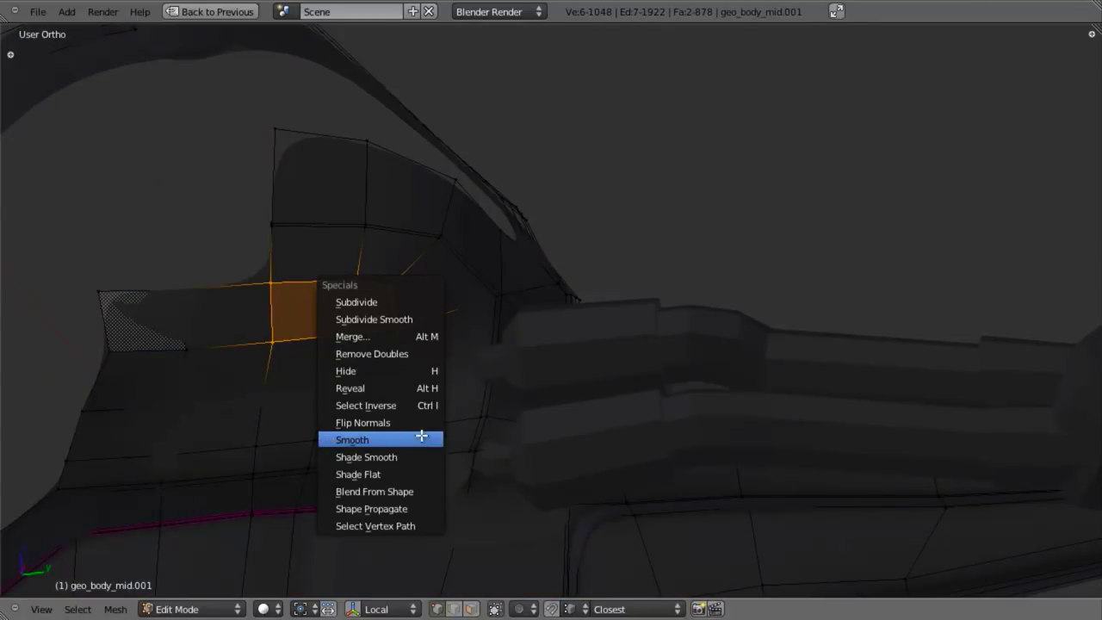
click(421, 435)
key(w)
click(421, 436)
key(Tab)
scroll(547, 412, down, 3)
middle_drag(546, 413, 432, 319)
Step: Smooth the four vertices of the face at the front of the bend and preview the surface
key(Tab)
scroll(523, 341, up, 3)
key(w)
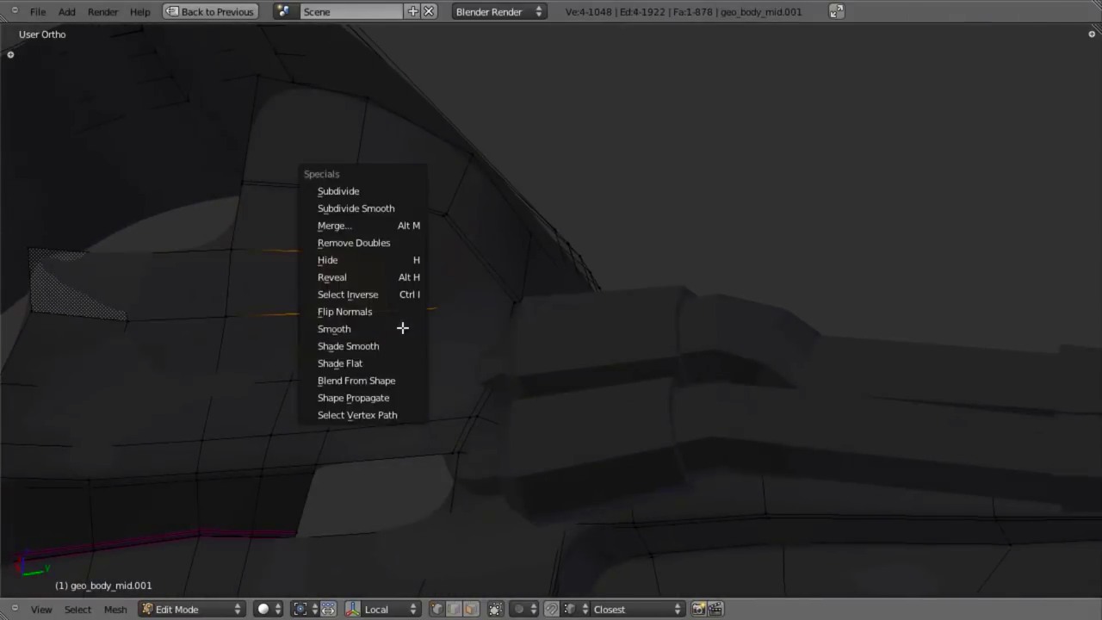
click(402, 328)
key(Tab)
scroll(467, 307, down, 2)
middle_drag(467, 312, 527, 387)
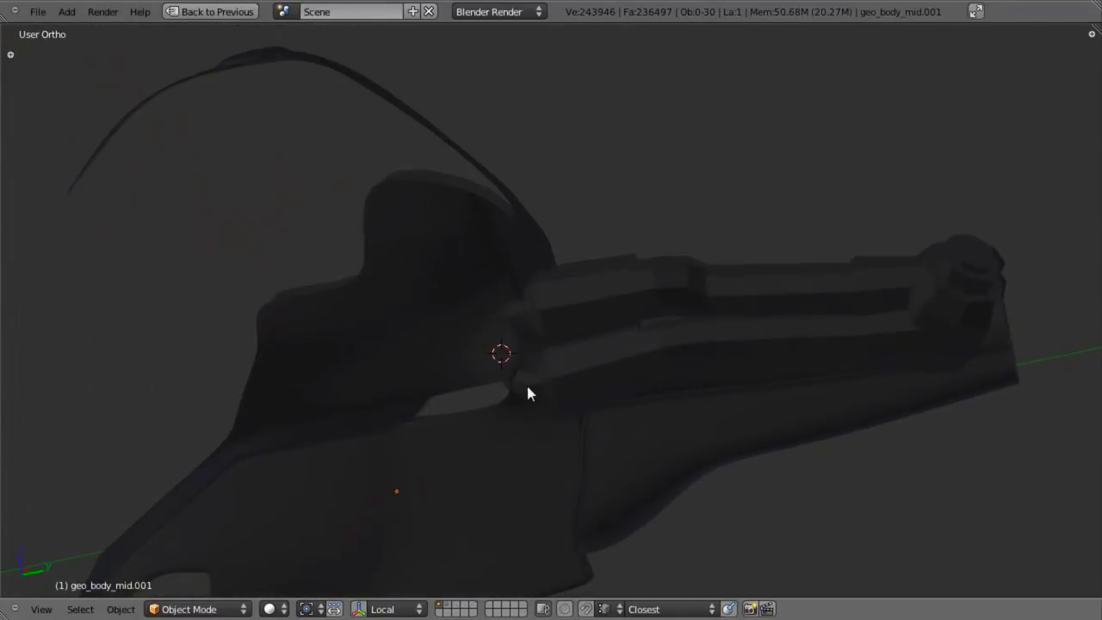
Step: Compare the smoothed bend with the side reference and check the body's overall shape
key(Tab)
middle_drag(357, 260, 462, 340)
scroll(551, 345, up, 5)
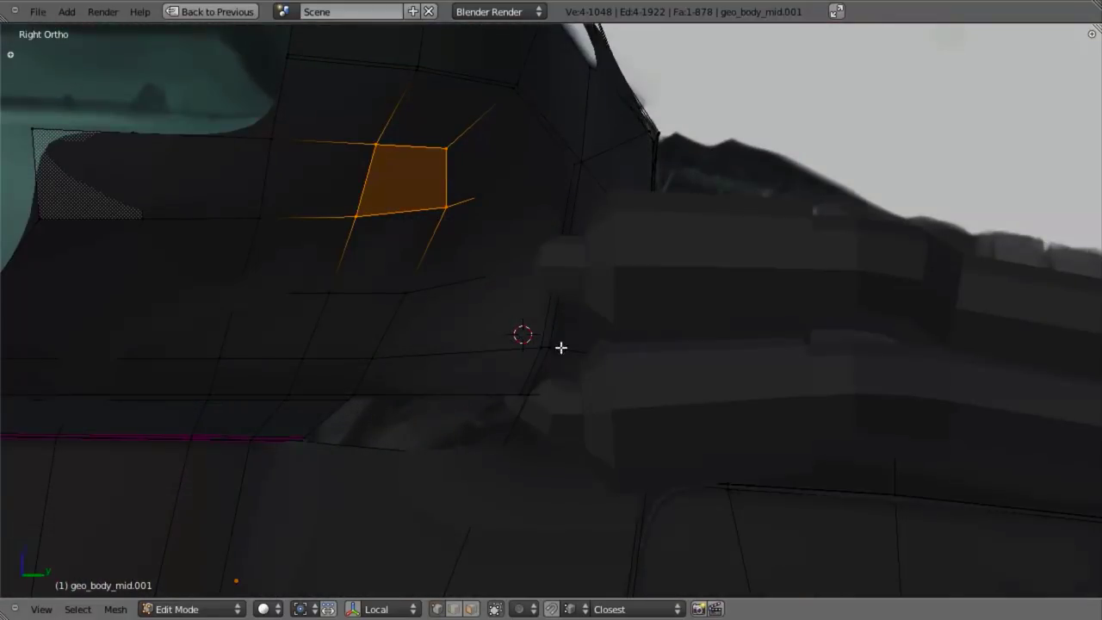
mouse_move(560, 347)
shift+middle_down()
mouse_move(520, 353)
mouse_move(598, 341)
shift+middle_up()
key(z)
key(z)
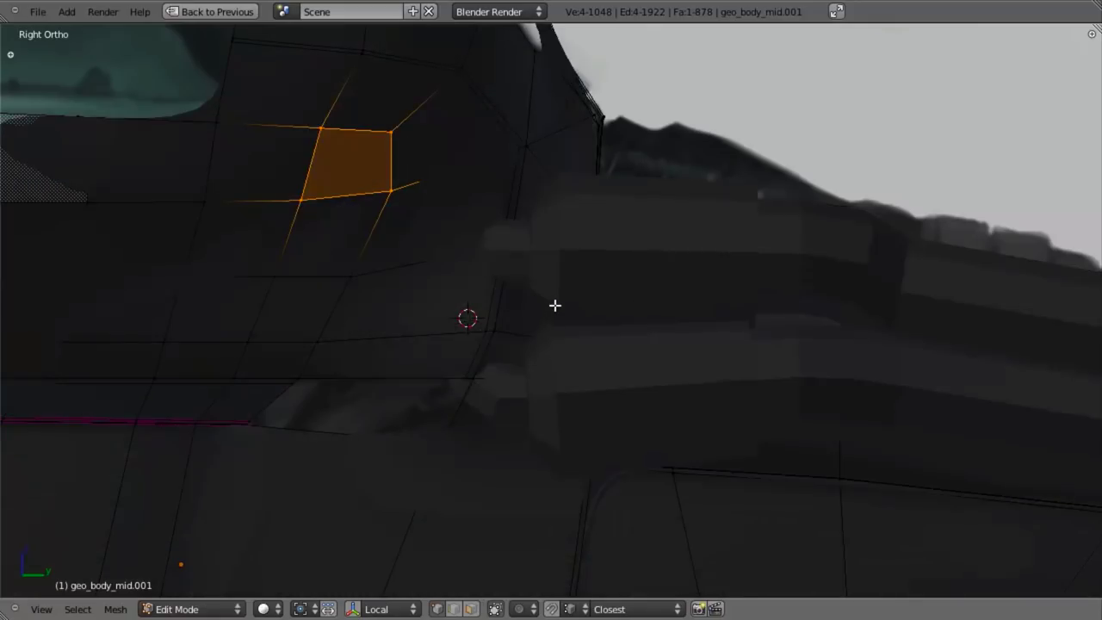
key(Tab)
scroll(553, 304, down, 5)
mouse_move(554, 305)
middle_down()
mouse_move(488, 321)
mouse_move(649, 335)
mouse_move(556, 352)
mouse_move(504, 337)
mouse_move(499, 283)
middle_up()
Step: Move the two loop vertices beside the upper cylinder end outwards along X and clear the selection
key(Tab)
key(z)
right_click(476, 249)
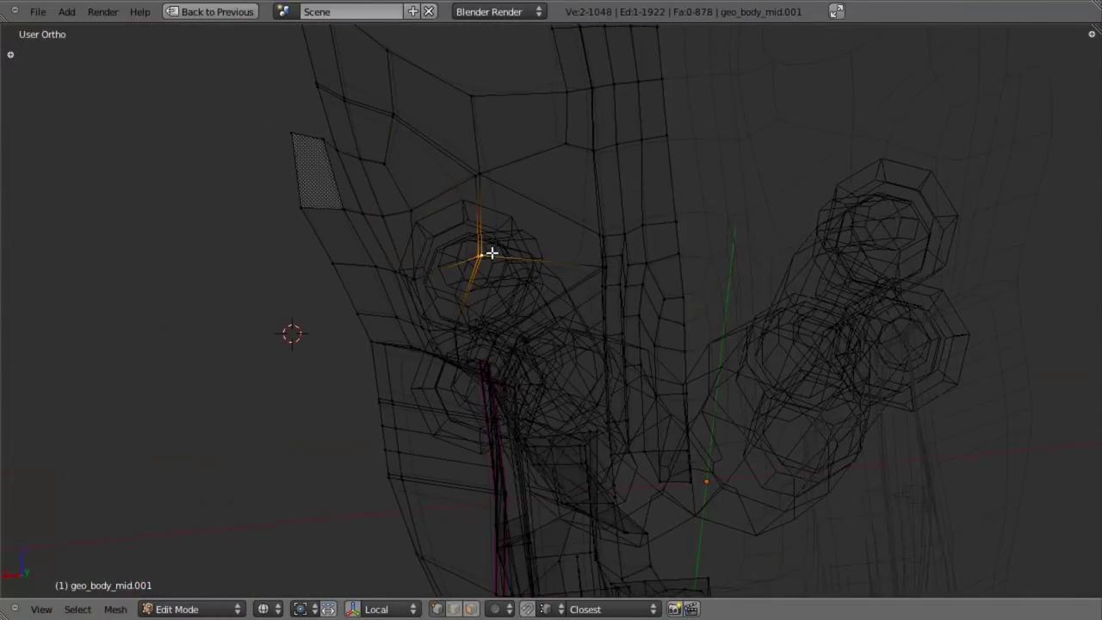
key(g)
key(x)
click(476, 251)
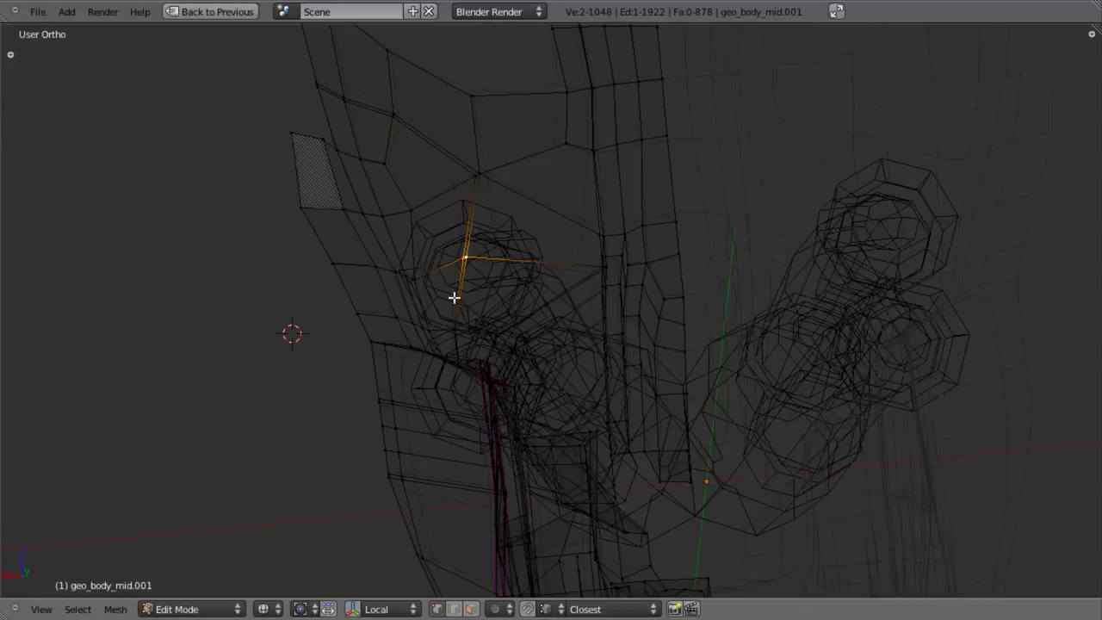
key(z)
key(a)
mouse_move(472, 322)
middle_down()
mouse_move(536, 305)
mouse_move(500, 300)
middle_up()
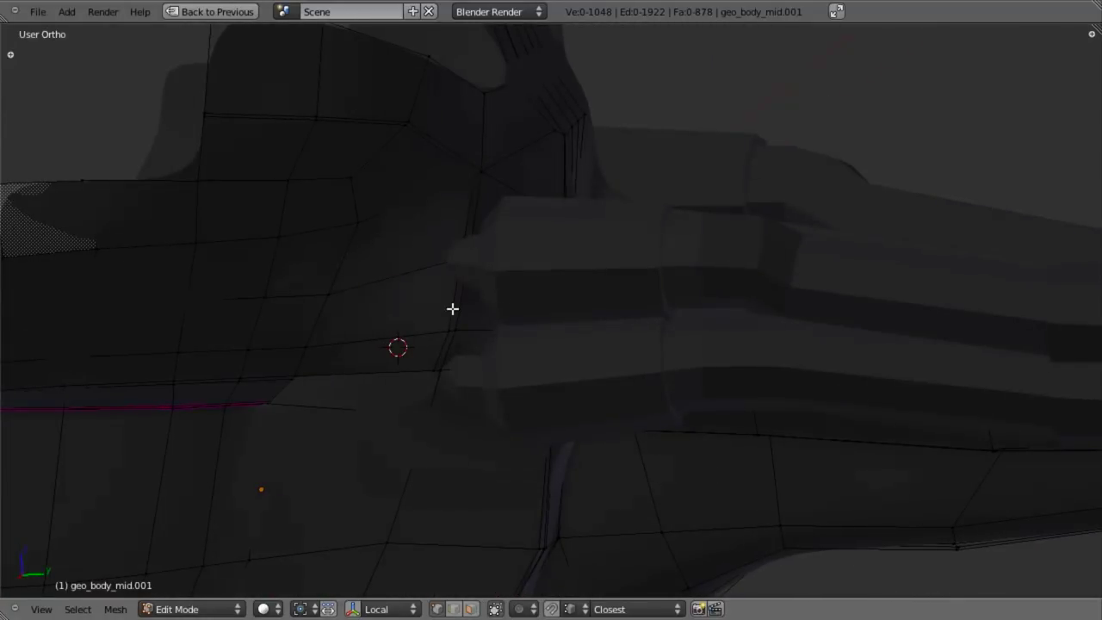
Step: Edge-slide the seven-vertex loop around the bend closer to its neighbouring loop and preview the result
key(ctrl+e)
click(499, 287)
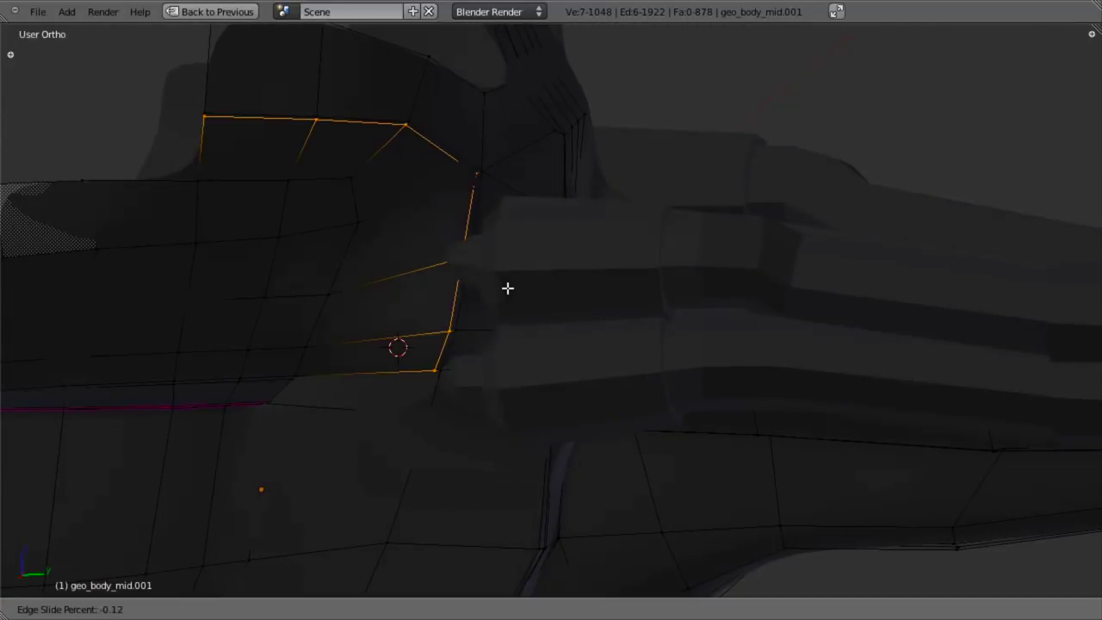
click(526, 292)
key(Tab)
scroll(523, 318, down, 5)
mouse_move(523, 327)
middle_down()
mouse_move(568, 229)
mouse_move(503, 147)
mouse_move(532, 269)
middle_up()
Step: Check the adjusted loop against the side reference and from the rear in wireframe and solid display
scroll(532, 269, up, 5)
key(KP_3)
key(z)
shift+middle_drag(564, 478, 530, 229)
key(Tab)
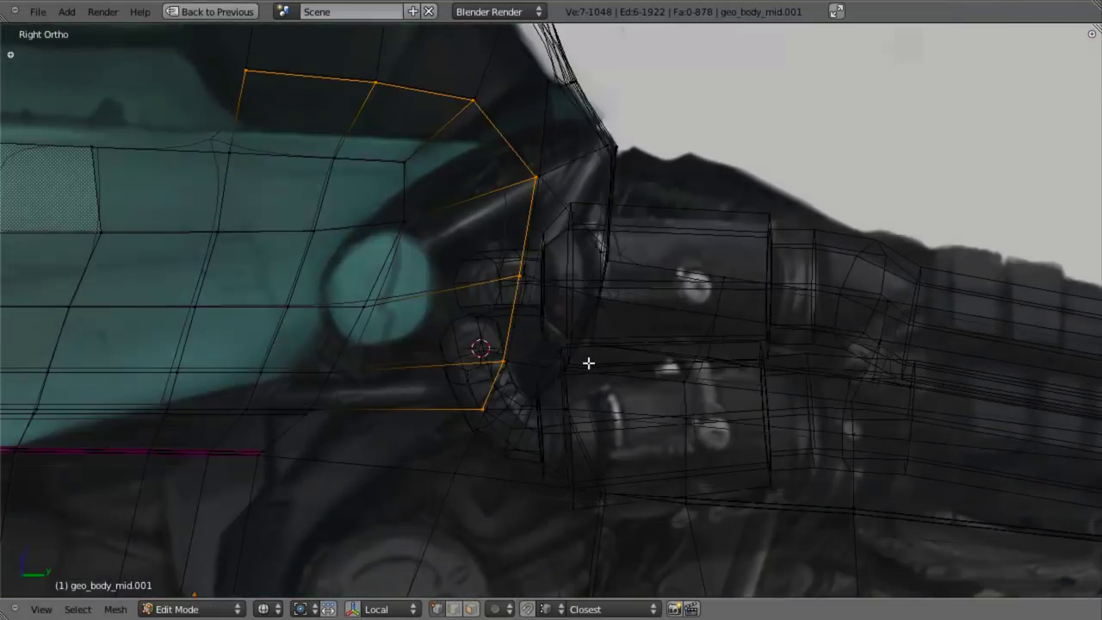
key(z)
key(z)
mouse_move(594, 360)
middle_down()
mouse_move(514, 382)
mouse_move(545, 442)
mouse_move(590, 379)
mouse_move(544, 354)
mouse_move(396, 371)
middle_up()
key(z)
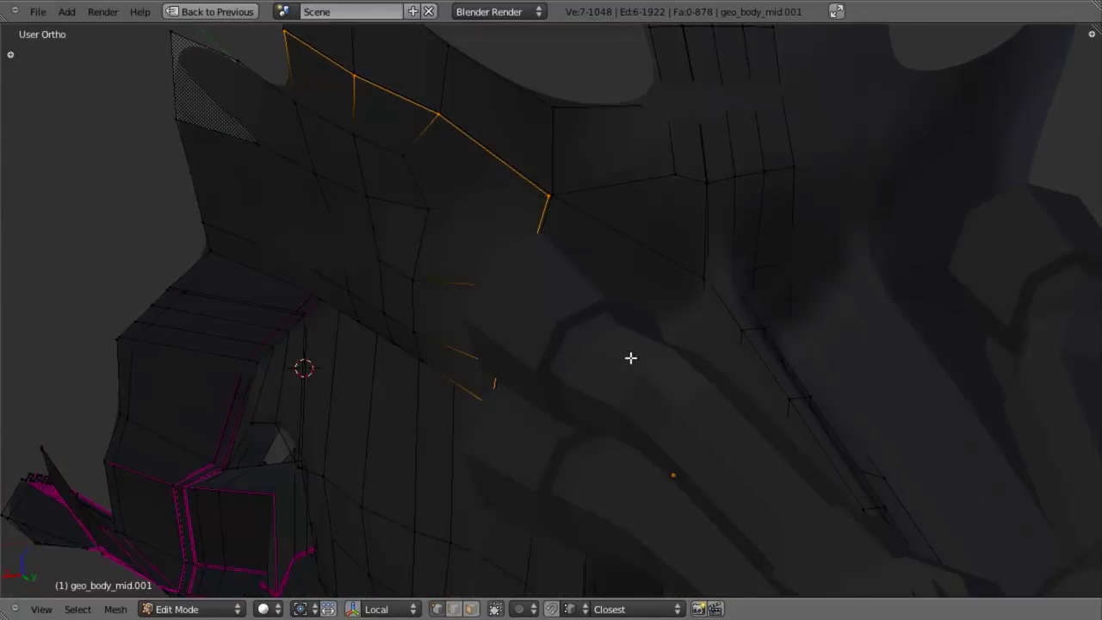
key(z)
key(ctrl+r)
key(Escape)
scroll(652, 345, down, 4)
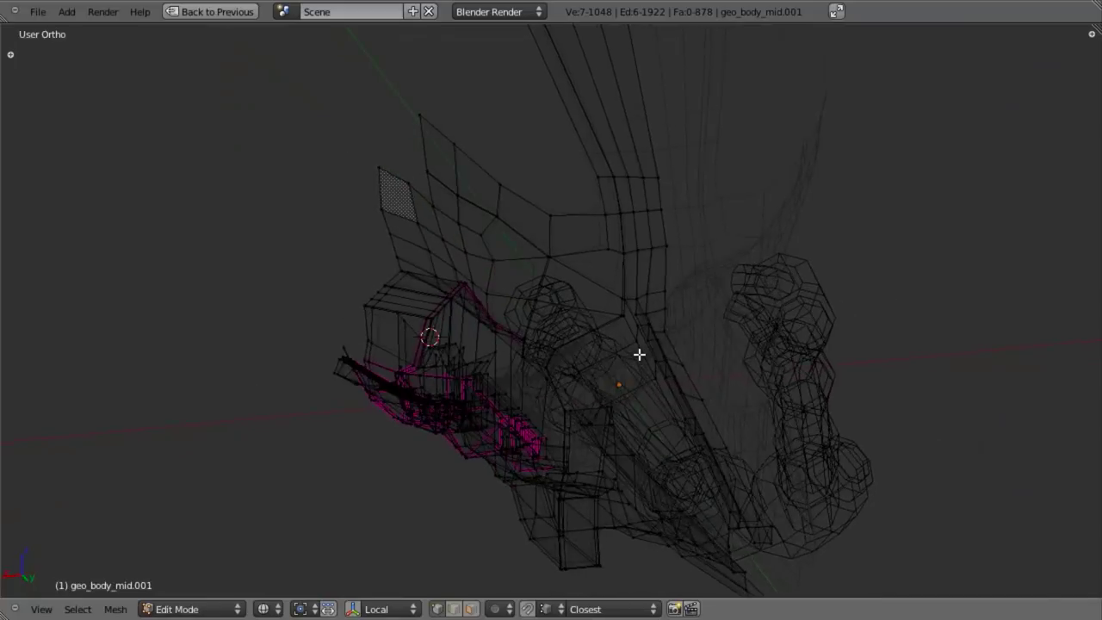
scroll(640, 353, up, 3)
Step: Isolate the mid body by hiding the cylinders and open its mesh for editing in wireframe display
key(Tab)
right_click(626, 263)
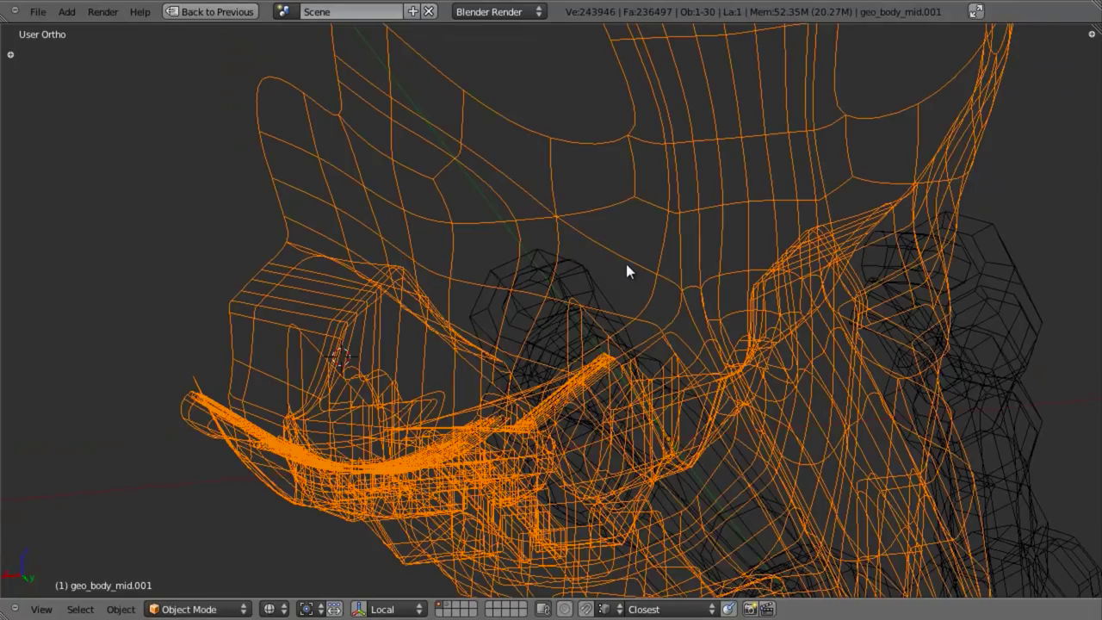
key(z)
key(Tab)
middle_drag(526, 313, 629, 331)
key(z)
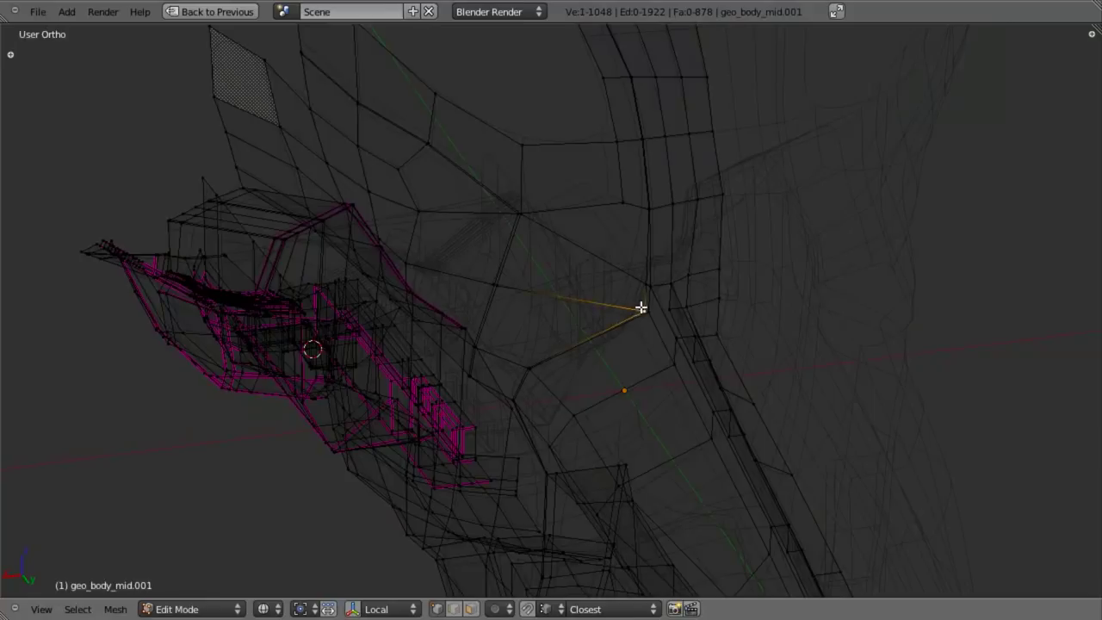
Step: Rip the corner vertex at the bend open and move the two ripped vertices away from the corner along the lower edge
shift+middle_drag(625, 319, 505, 347)
scroll(517, 349, up, 6)
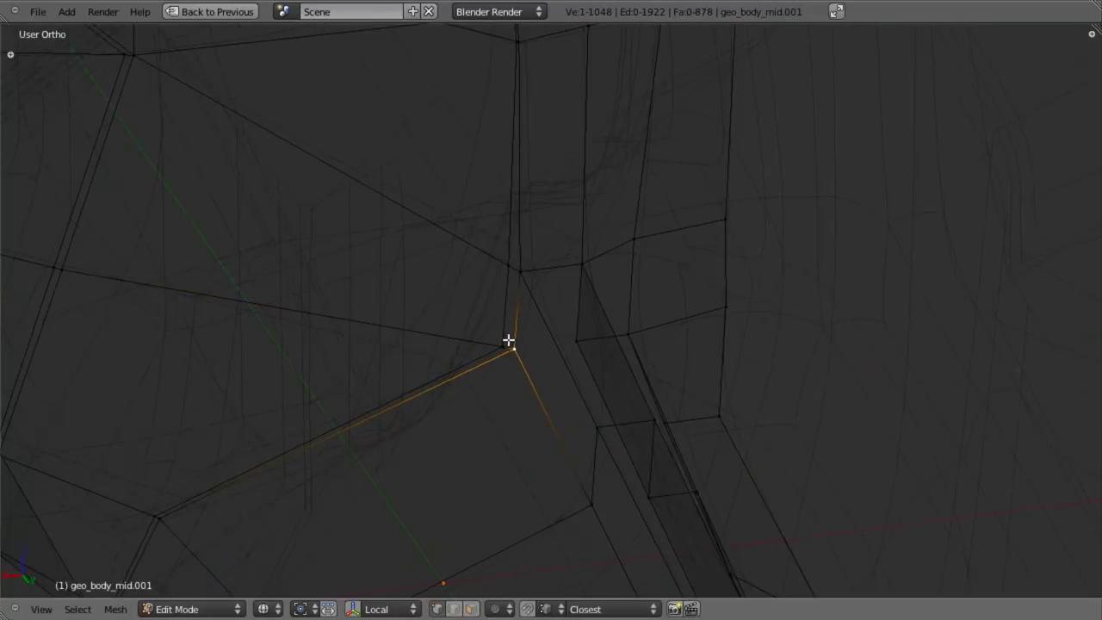
key(v)
right_click(456, 338)
shift+middle_drag(457, 365, 524, 342)
key(z)
key(g)
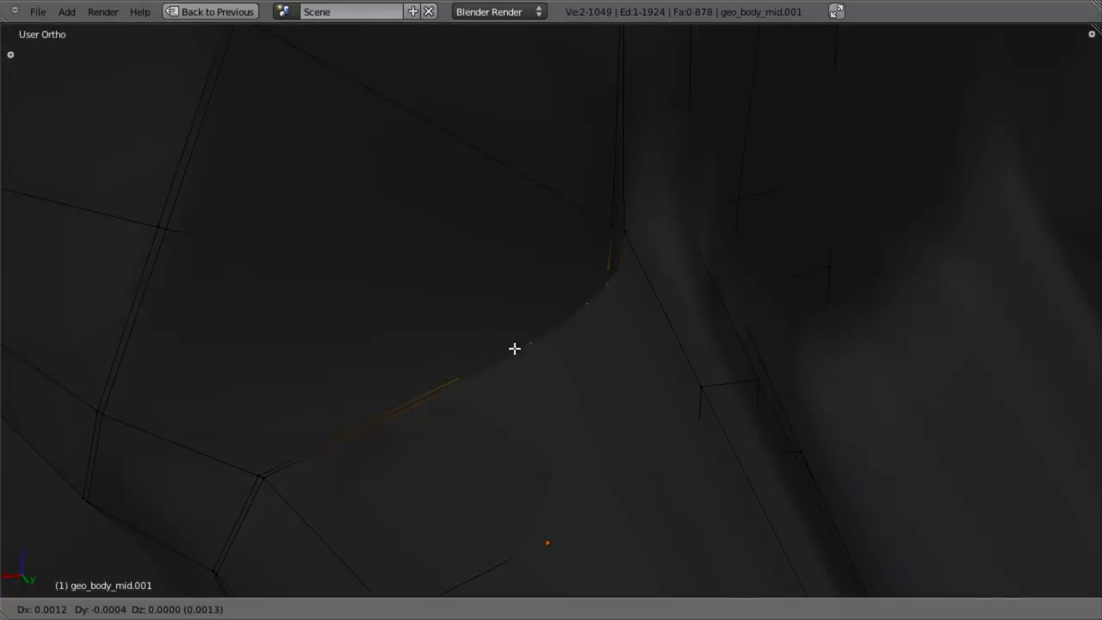
click(397, 380)
Step: Add an edge loop through the face strip below the ripped opening, slid to about 0.14
key(z)
key(a)
key(ctrl+r)
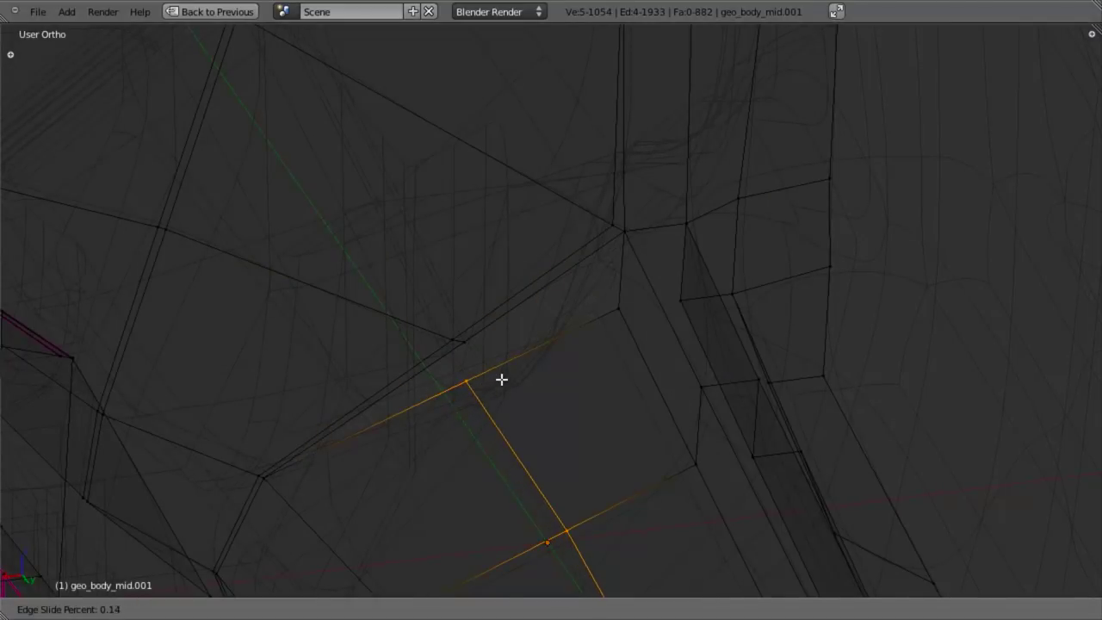
click(501, 378)
Step: Snap the two ripped vertices onto the end vertex of the new edge loop
key(a)
key(g)
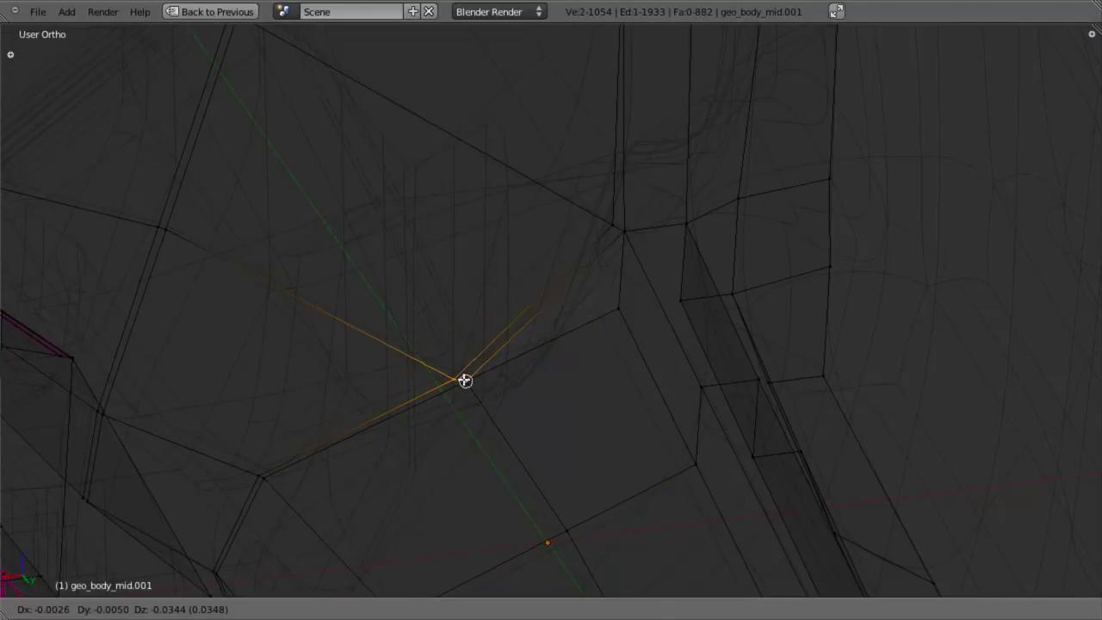
ctrl+click(465, 379)
key(z)
scroll(470, 422, down, 10)
middle_drag(473, 427, 531, 341)
scroll(563, 411, up, 5)
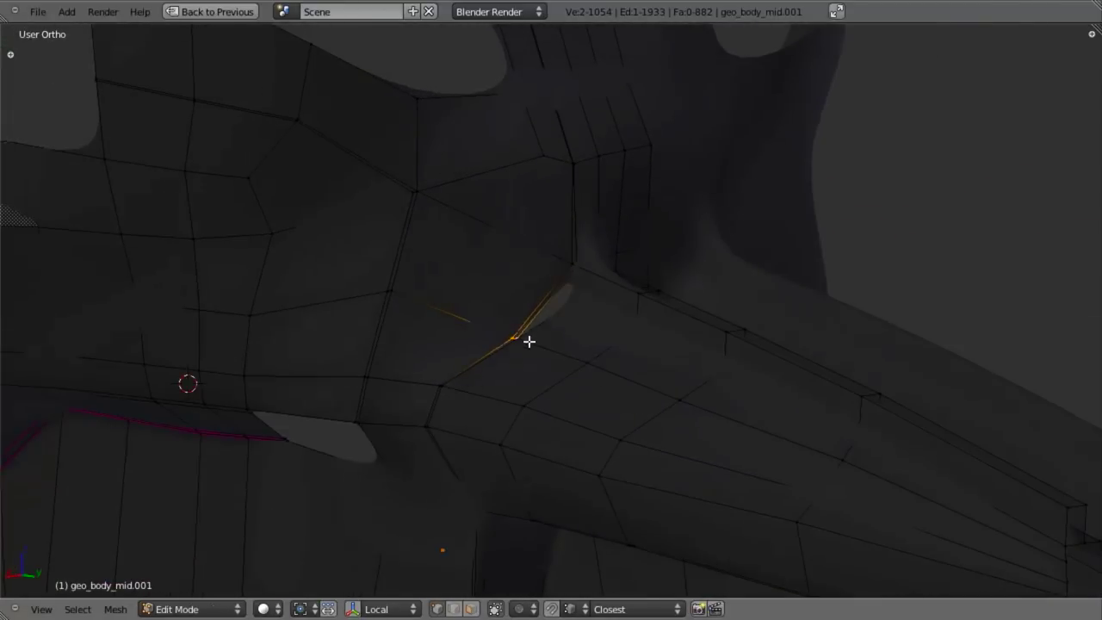
Step: Select the whole mid body mesh and merge its overlapping vertices with Remove Doubles
key(z)
scroll(550, 332, up, 2)
key(a)
key(a)
key(w)
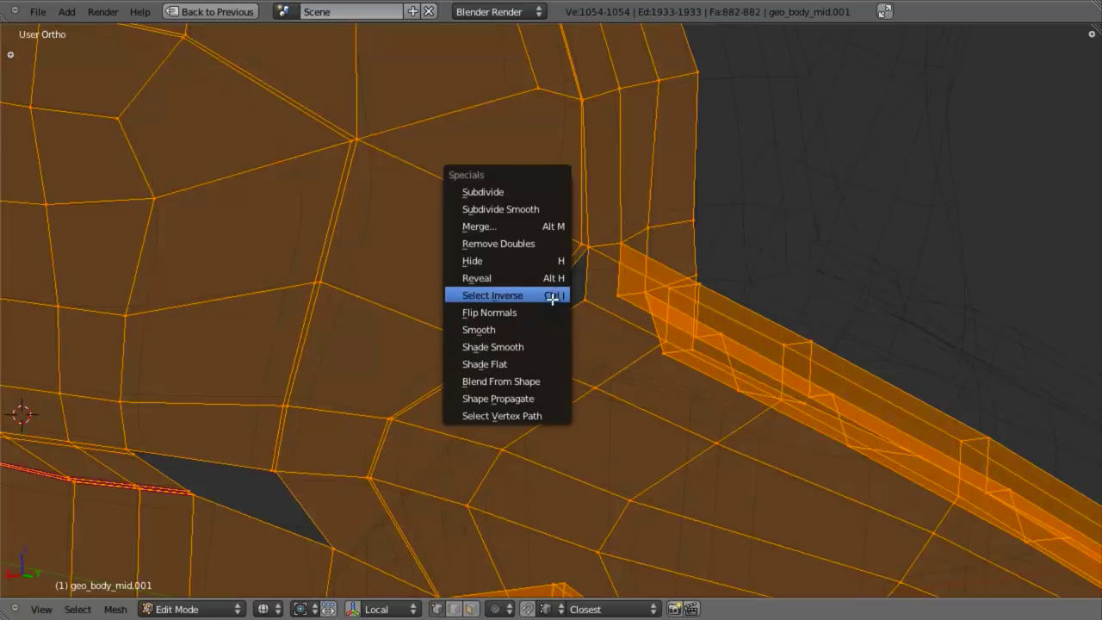
click(543, 239)
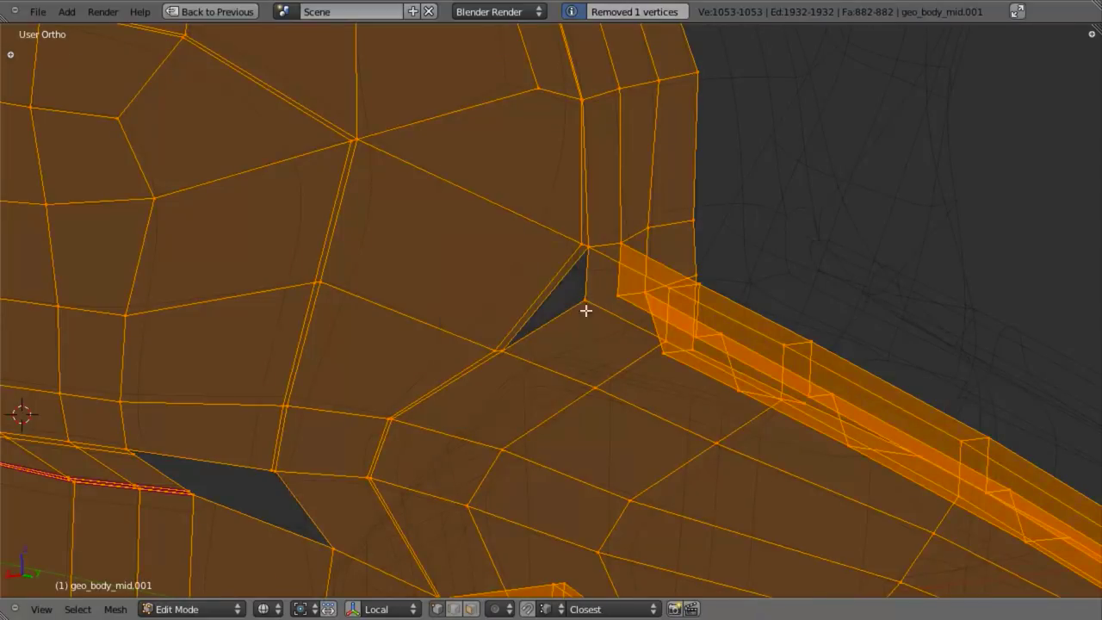
Step: Add an edge loop across the side panel strip that ends at the edge beside the remaining triangular gap
key(z)
middle_drag(585, 310, 745, 369)
key(z)
key(a)
key(ctrl+r)
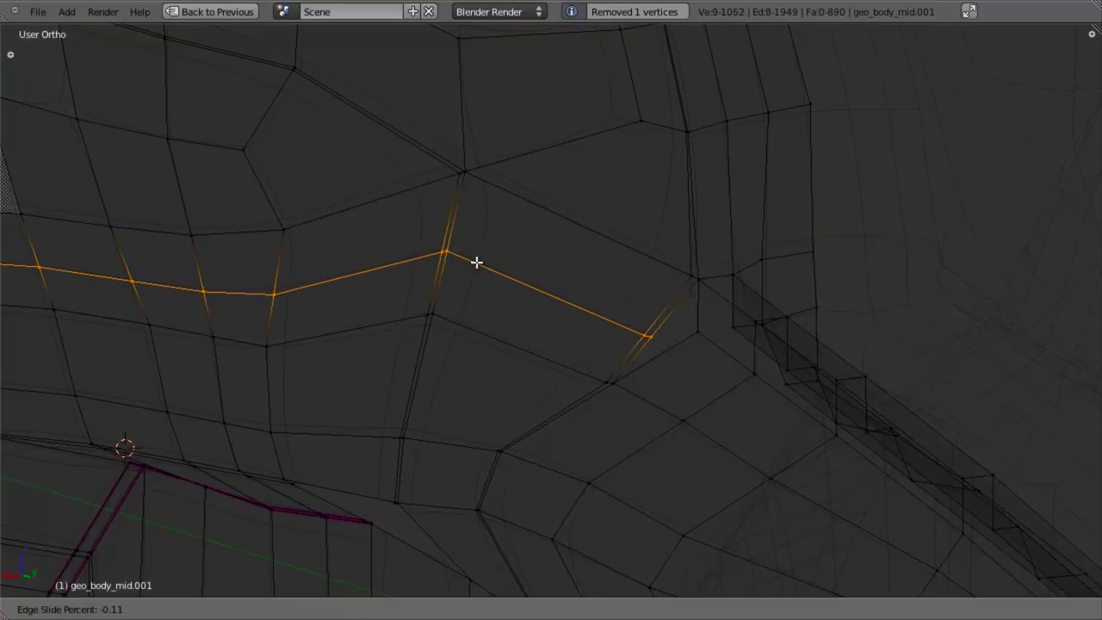
key(Escape)
key(ctrl+z)
Step: Snap the new loop's two end vertices onto the gap's outer corner vertex and remove doubles across the whole mesh
key(g)
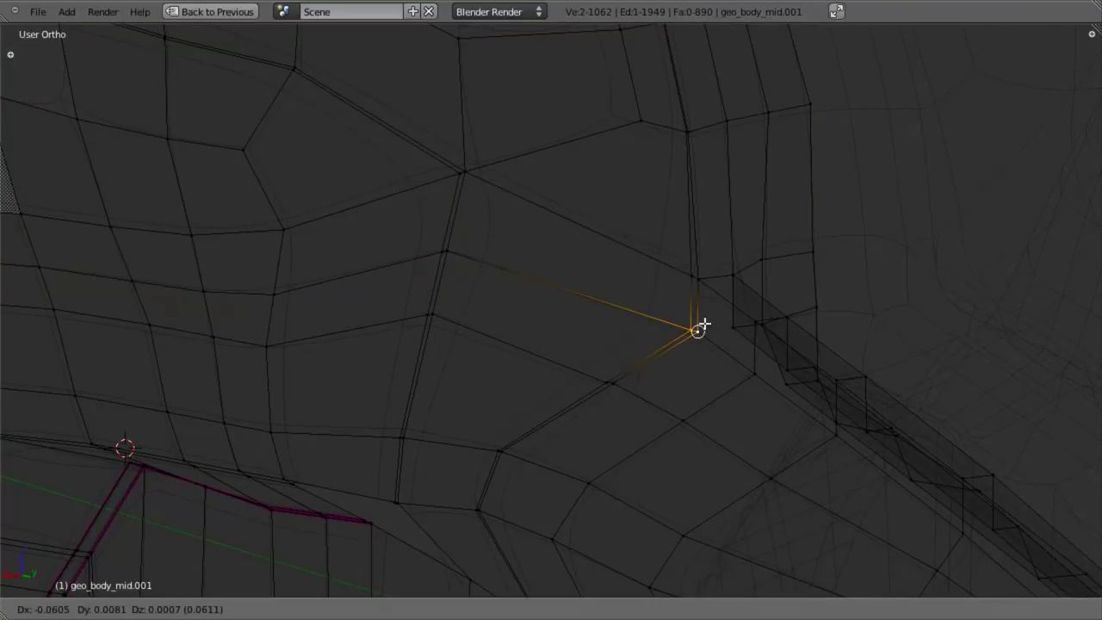
ctrl+click(703, 324)
key(z)
scroll(623, 410, down, 4)
middle_drag(622, 411, 527, 332)
key(a)
key(a)
key(w)
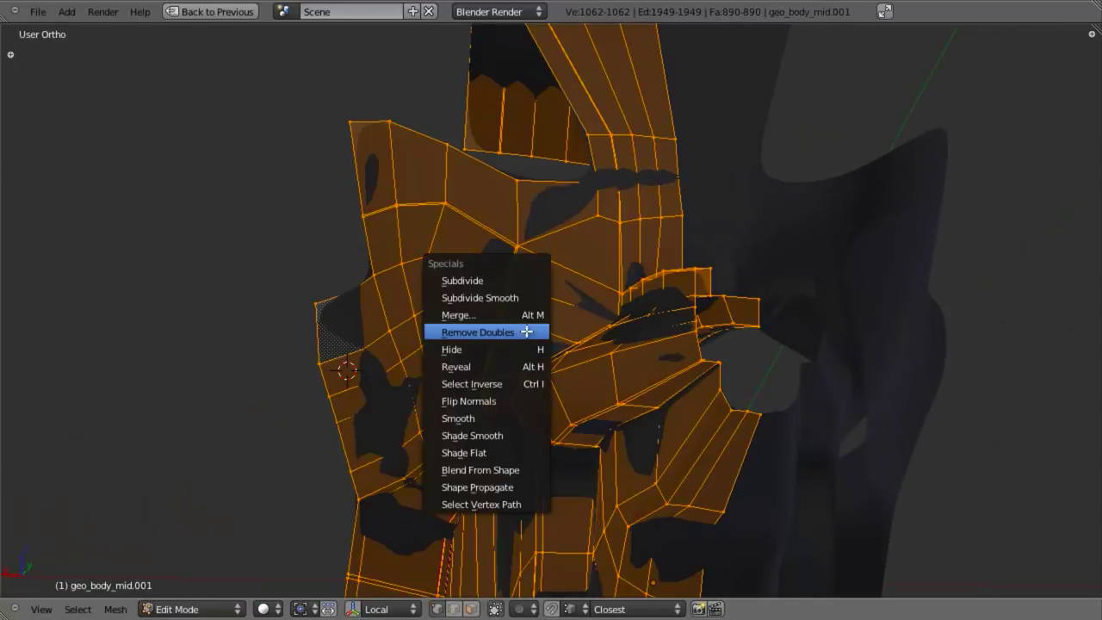
click(526, 331)
Step: Examine the closed corner and the surrounding bend in smoothed object display and in the editable mesh
scroll(590, 393, up, 3)
key(Tab)
scroll(714, 435, up, 2)
shift+middle_drag(720, 443, 600, 267)
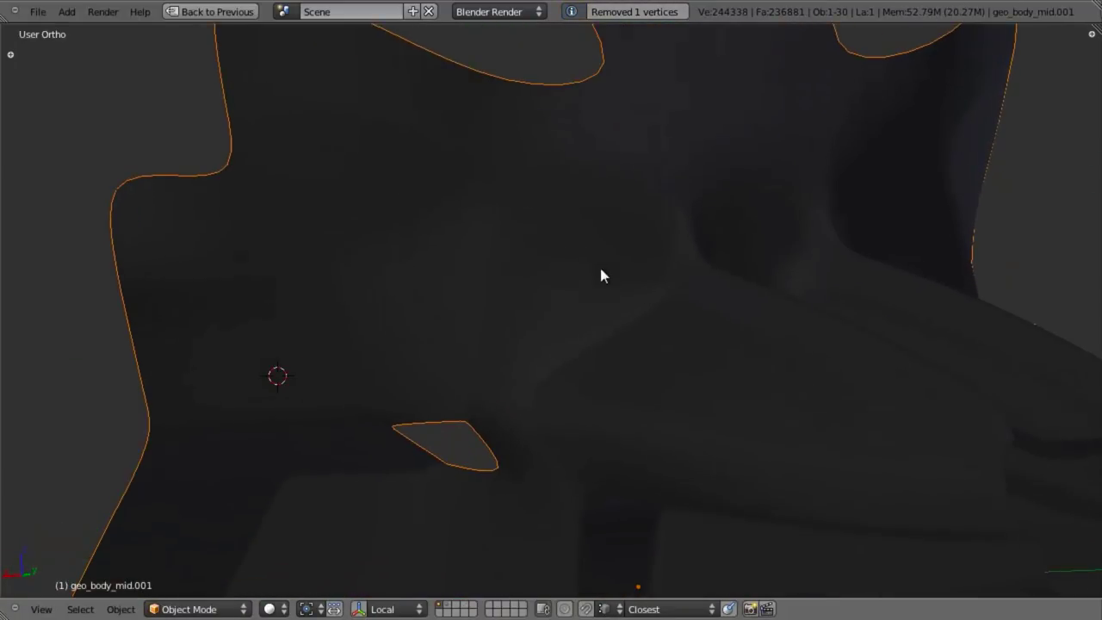
key(Tab)
right_click(663, 271)
middle_drag(657, 337, 852, 372)
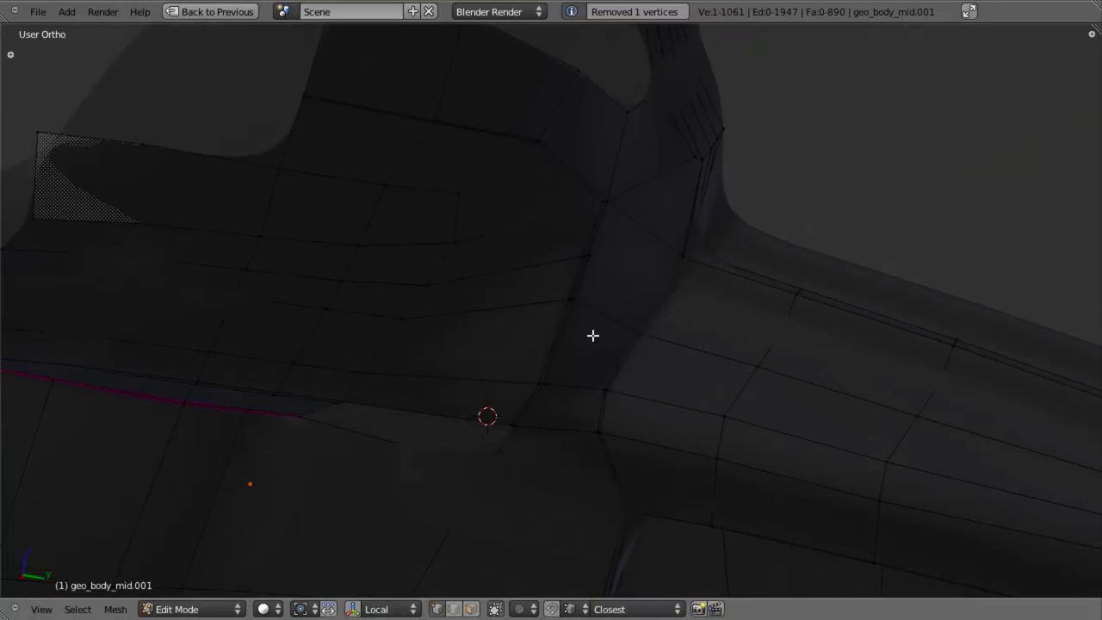
key(z)
middle_drag(593, 334, 632, 187)
key(z)
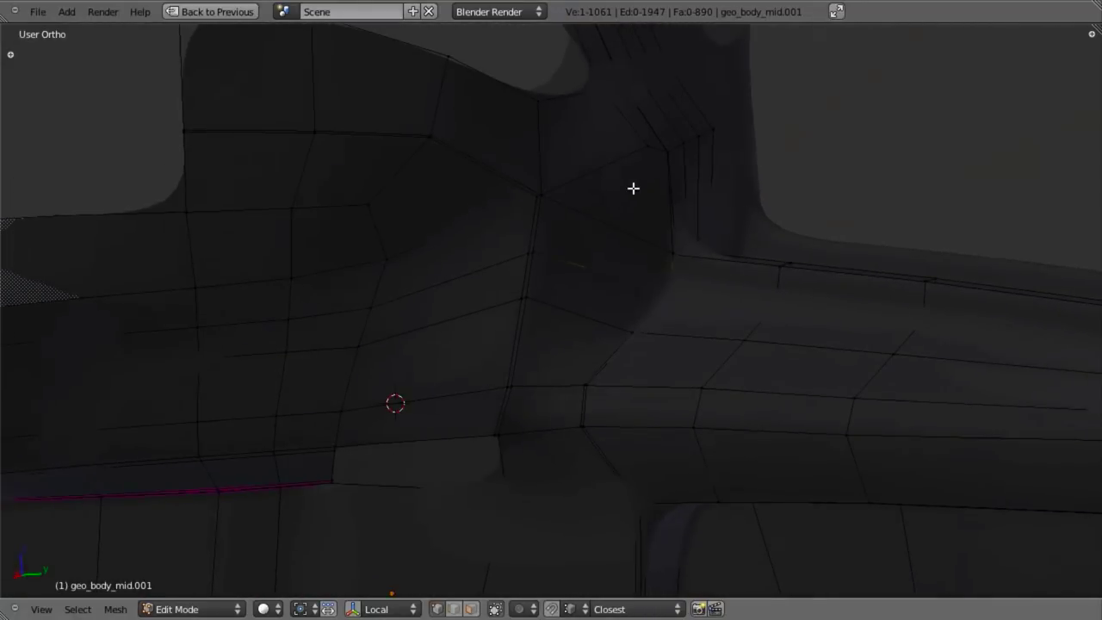
middle_drag(529, 344, 561, 298)
key(Tab)
scroll(497, 336, down, 3)
scroll(467, 339, down, 5)
scroll(449, 340, up, 5)
Step: Add an edge loop around the start of the long tapered section, slid close to its junction with the housing
key(Tab)
middle_drag(450, 340, 717, 323)
key(ctrl+r)
click(625, 271)
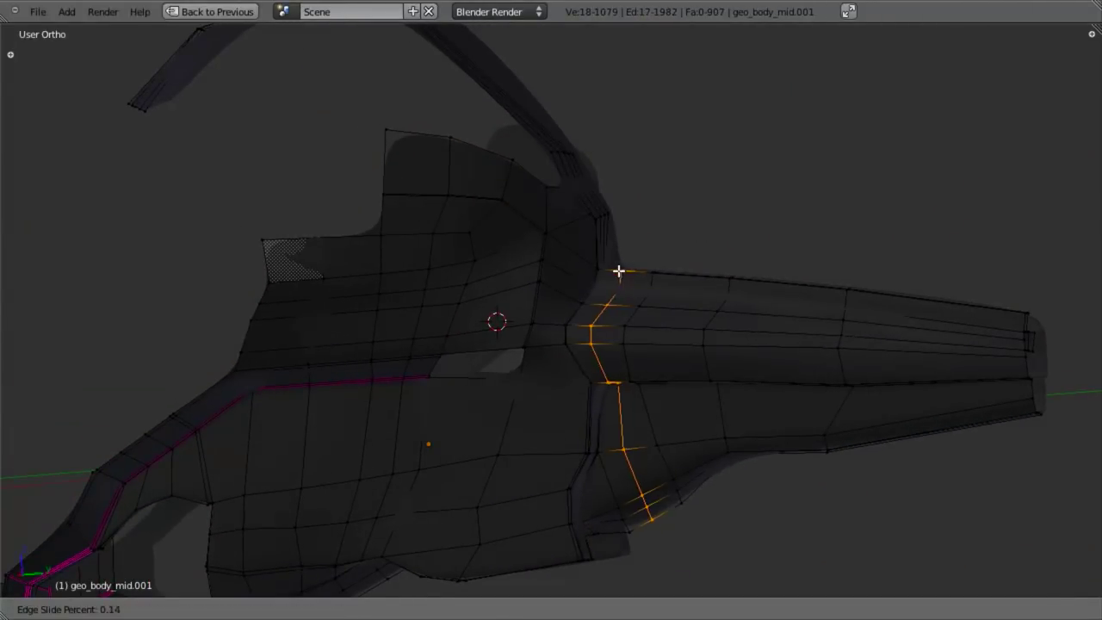
click(605, 267)
key(Tab)
scroll(620, 297, down, 5)
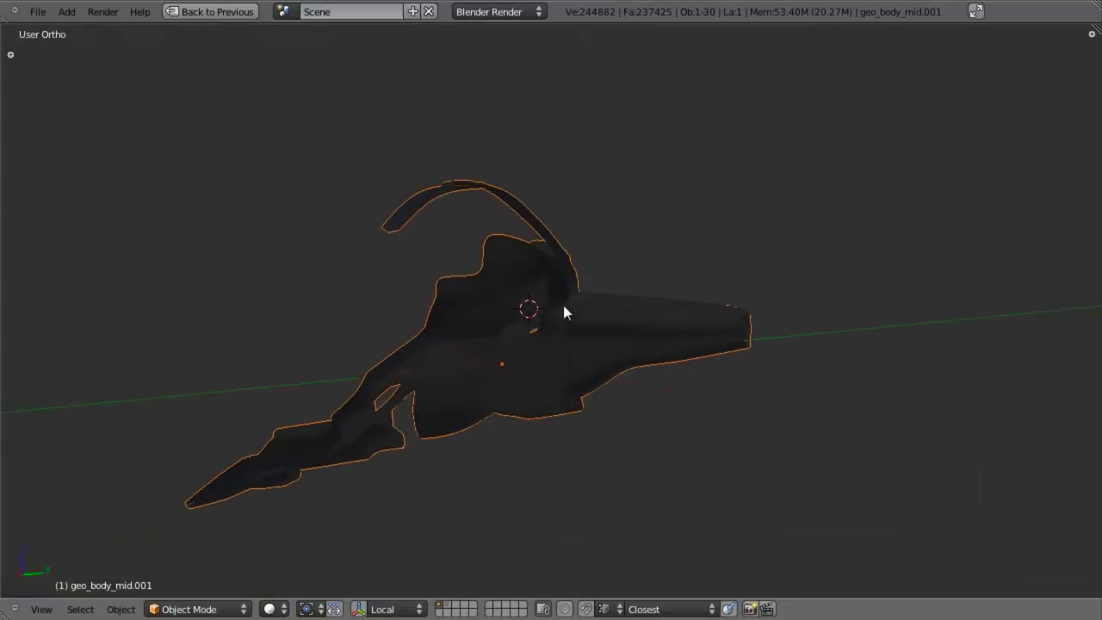
middle_drag(634, 313, 408, 398)
scroll(408, 399, up, 6)
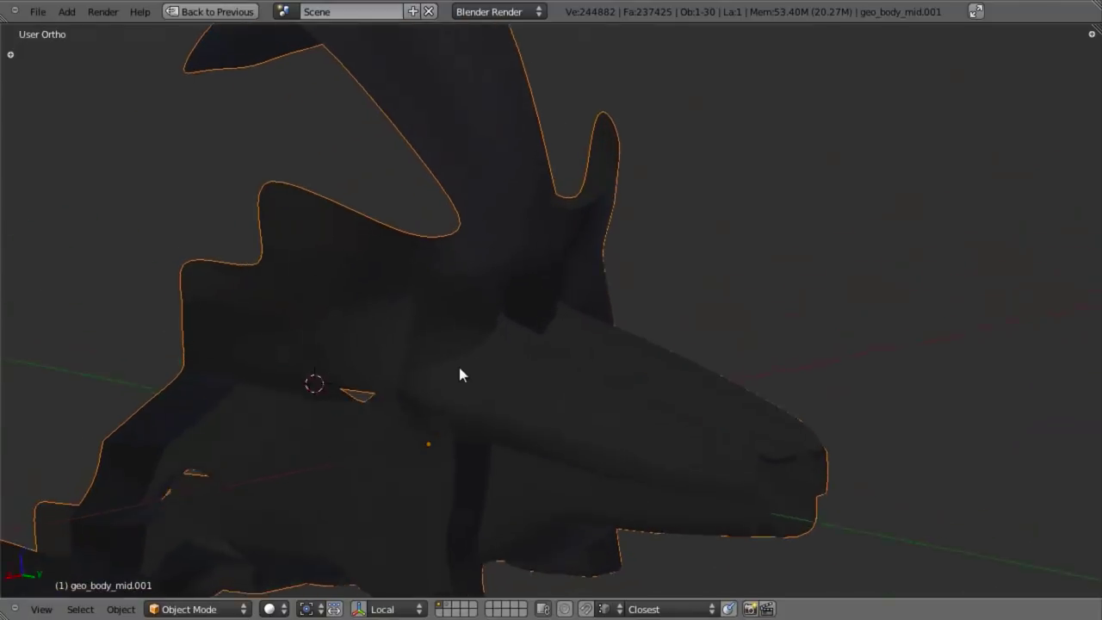
Step: Add an edge loop across the base of the arched strip, slid down close to the corner, and preview the smoothing
key(Tab)
key(ctrl+r)
click(482, 263)
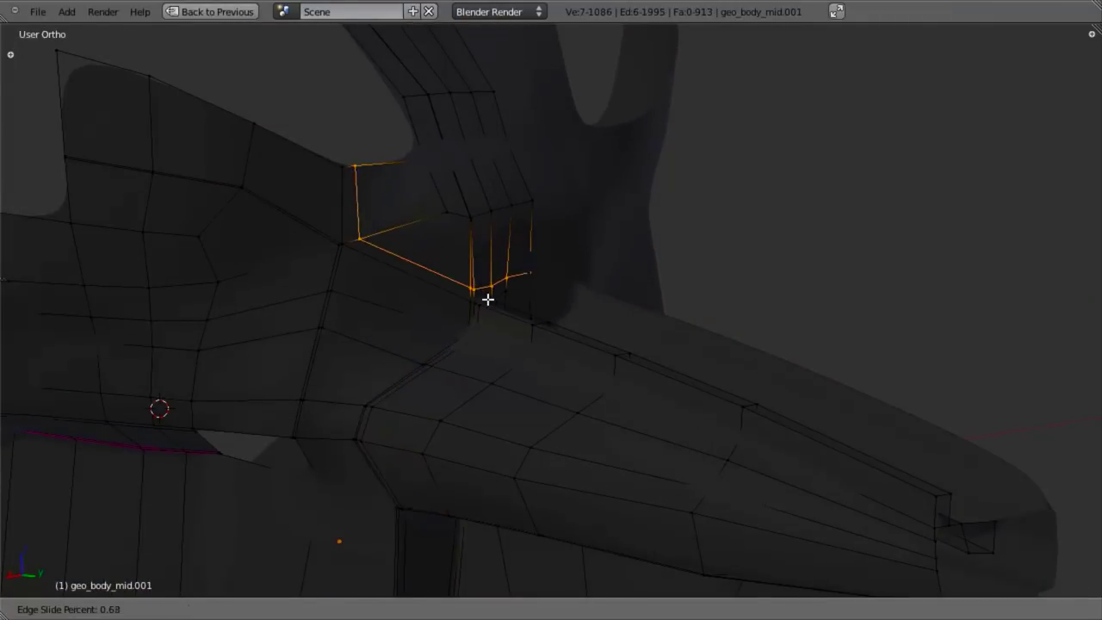
click(491, 305)
key(Tab)
scroll(507, 344, down, 4)
middle_drag(521, 387, 474, 341)
key(Tab)
key(Tab)
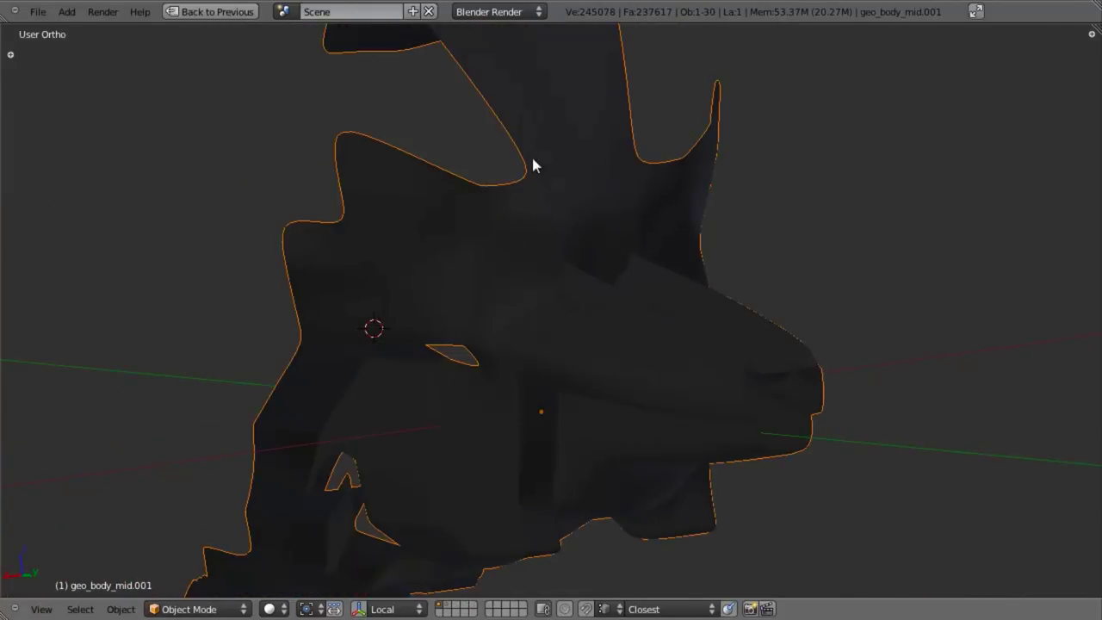
Step: Select the 11-vertex upper part of the loop along the arched strip and edge-slide it towards the strip's inner edge
scroll(568, 366, up, 8)
key(Tab)
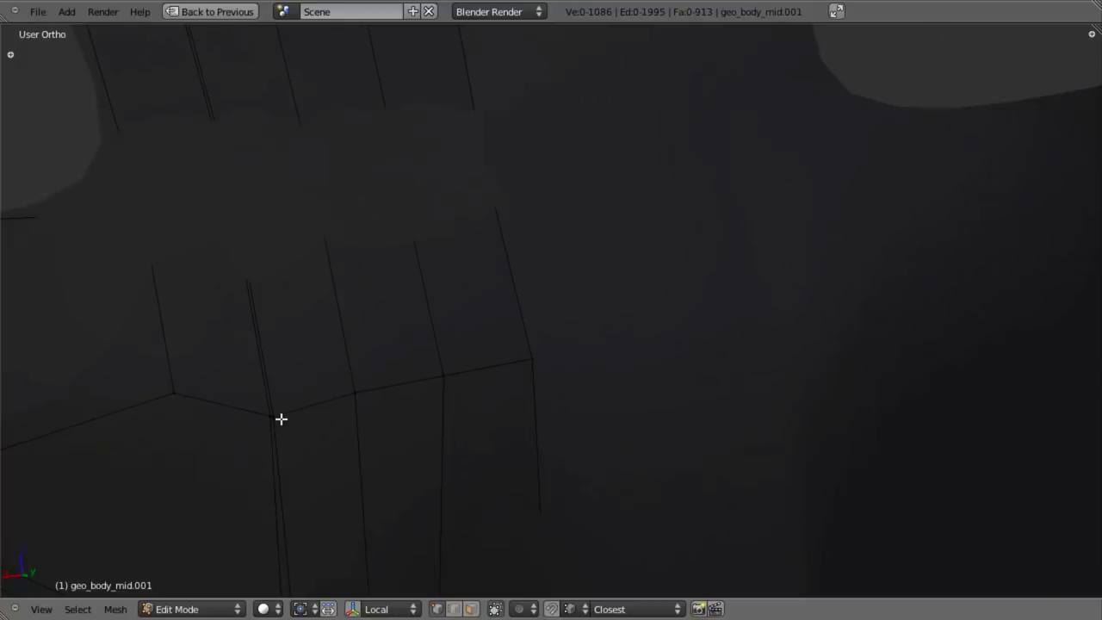
right_click(274, 415)
scroll(264, 405, down, 4)
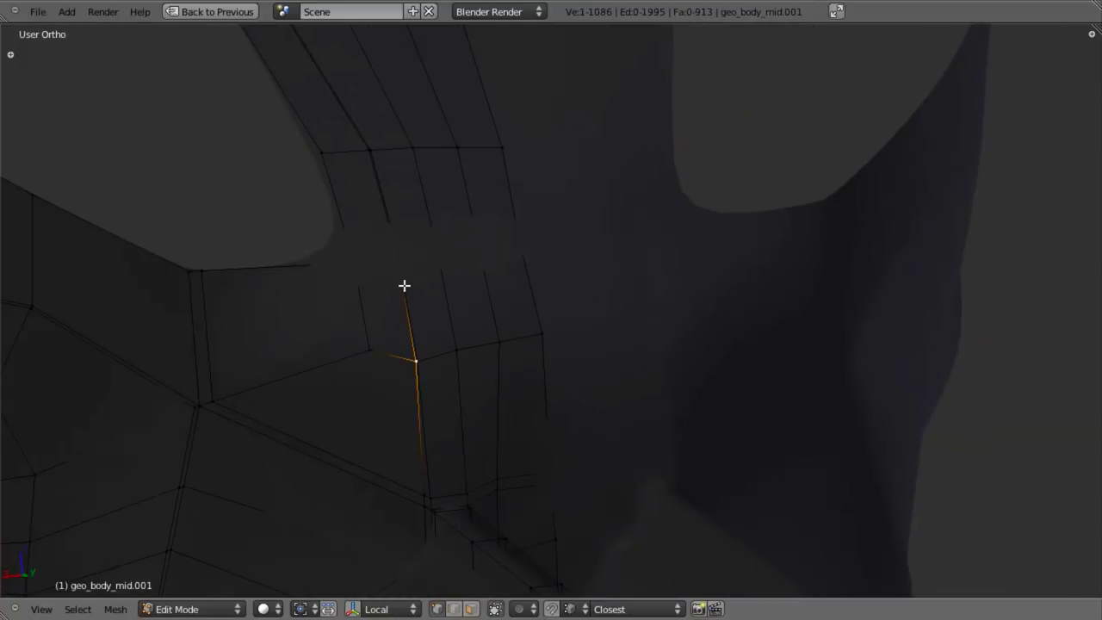
key(z)
scroll(367, 416, down, 6)
key(b)
middle_drag(337, 376, 861, 614)
scroll(504, 408, down, 3)
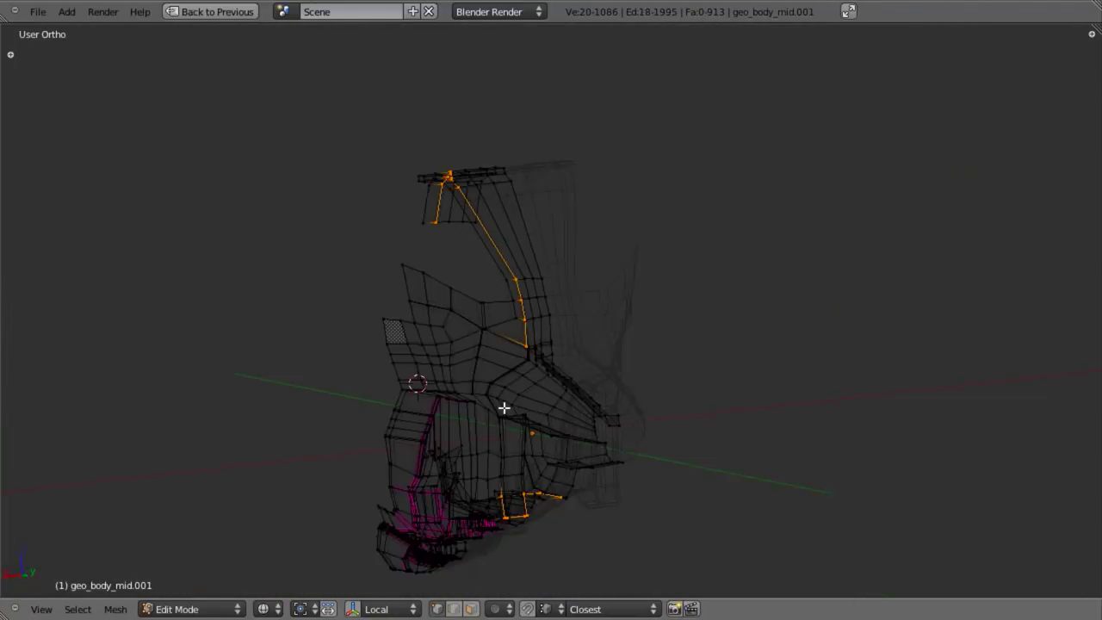
key(b)
middle_drag(404, 327, 944, 590)
key(z)
scroll(598, 266, up, 6)
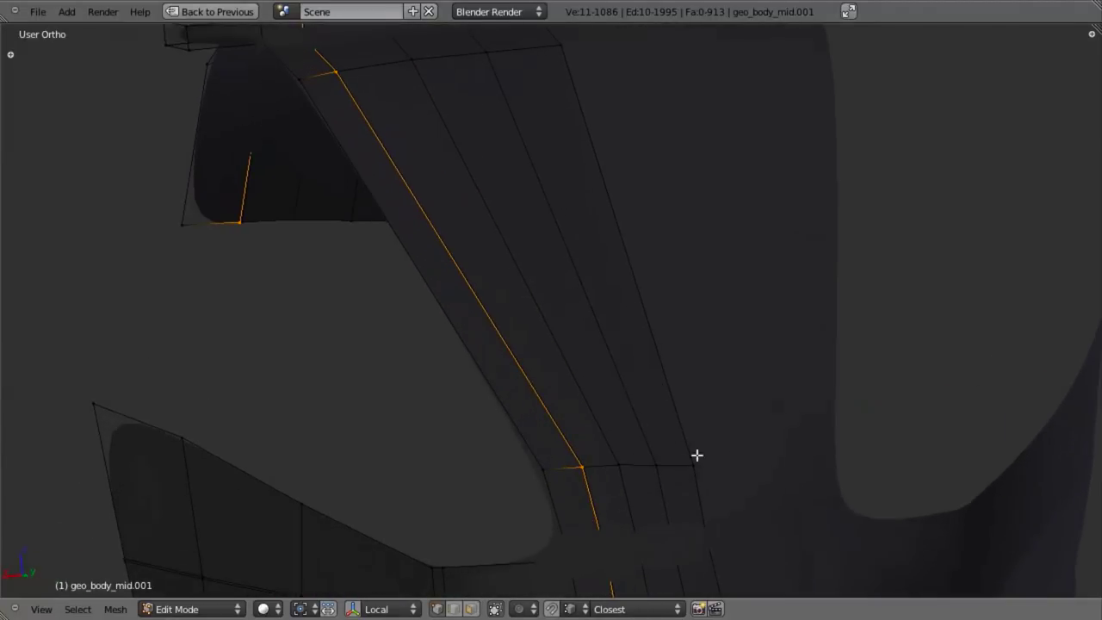
key(ctrl+e)
click(571, 341)
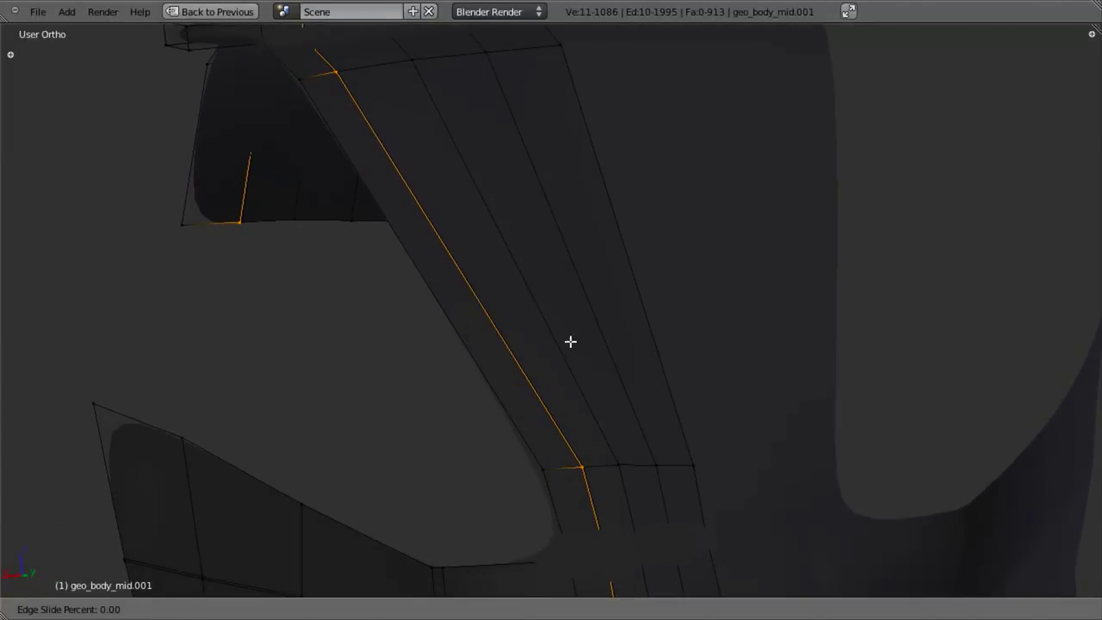
click(517, 334)
Step: Preview the smoothed arch, bring the full vehicle back into view and check the body against the side reference
key(Tab)
scroll(516, 344, down, 5)
middle_drag(515, 352, 554, 357)
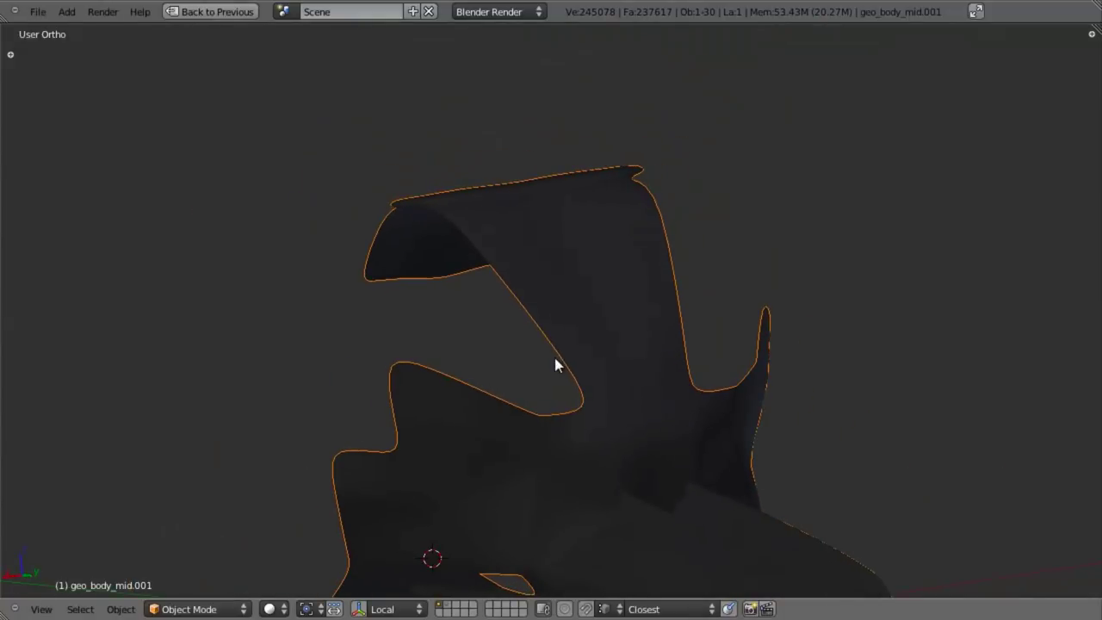
key(KP_Divide)
key(a)
scroll(557, 370, down, 4)
shift+middle_drag(569, 393, 693, 271)
scroll(649, 311, up, 2)
middle_drag(649, 315, 653, 348)
scroll(558, 336, up, 4)
key(Tab)
key(Tab)
mouse_move(556, 369)
middle_down()
mouse_move(594, 307)
mouse_move(535, 294)
middle_up()
key(z)
key(KP_3)
scroll(599, 349, up, 3)
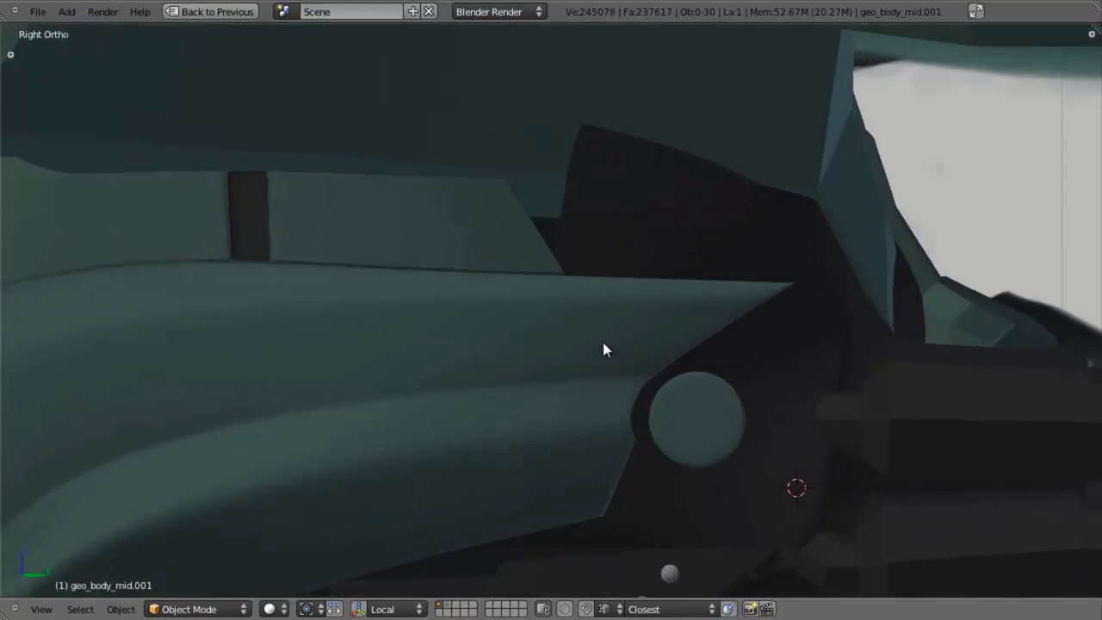
Step: Open the dark mid body's mesh for editing in vertex select mode with wireframe display
right_click(585, 233)
key(z)
key(Tab)
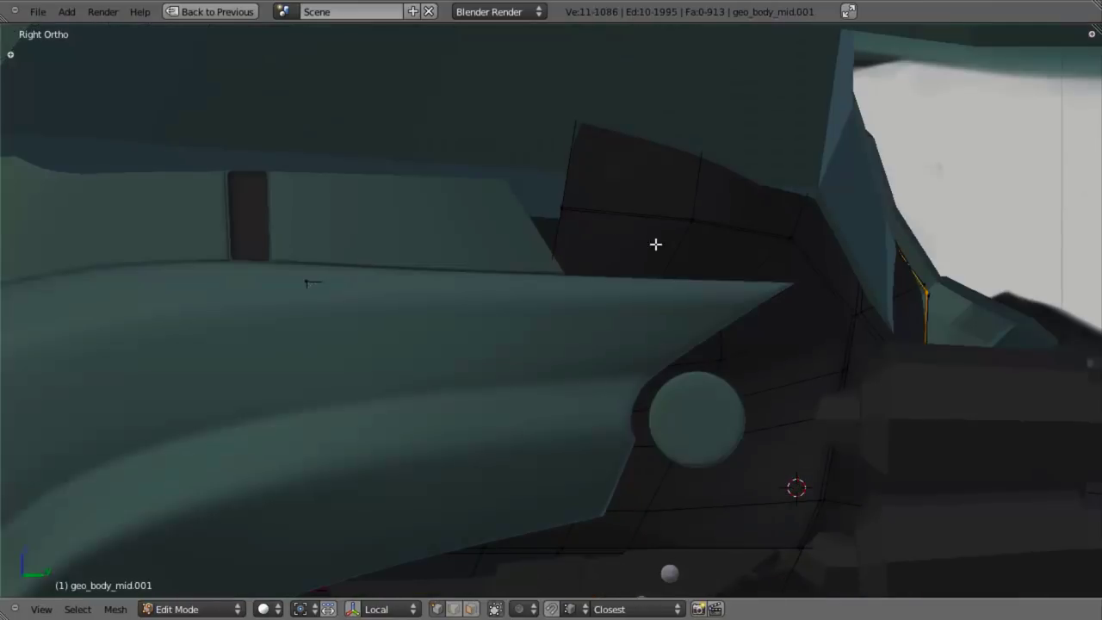
key(z)
key(z)
key(ctrl+Tab)
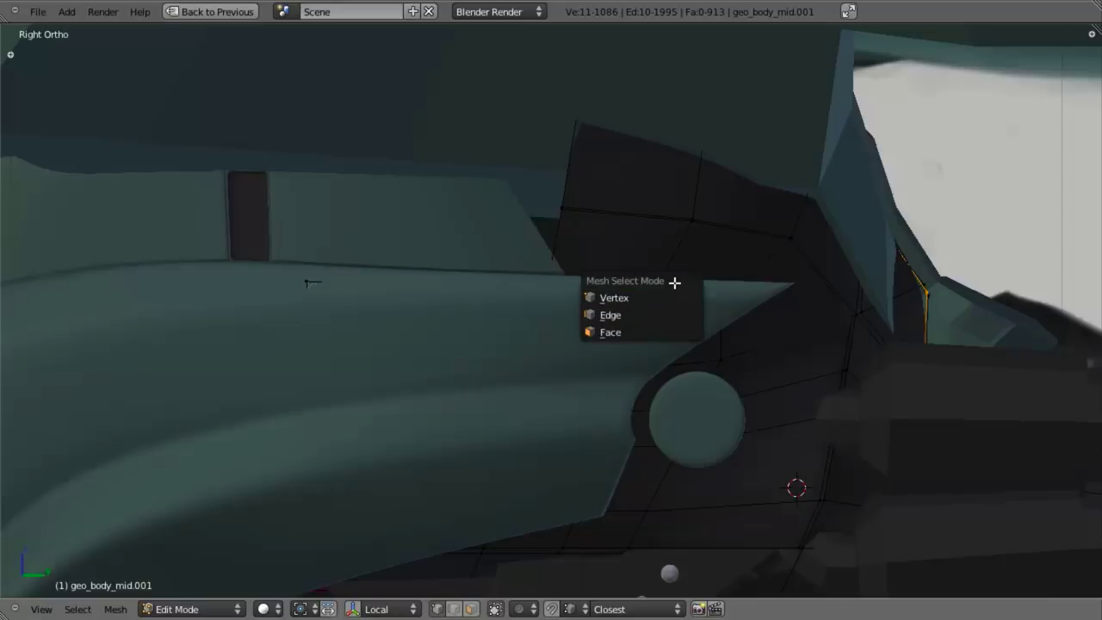
click(668, 297)
key(z)
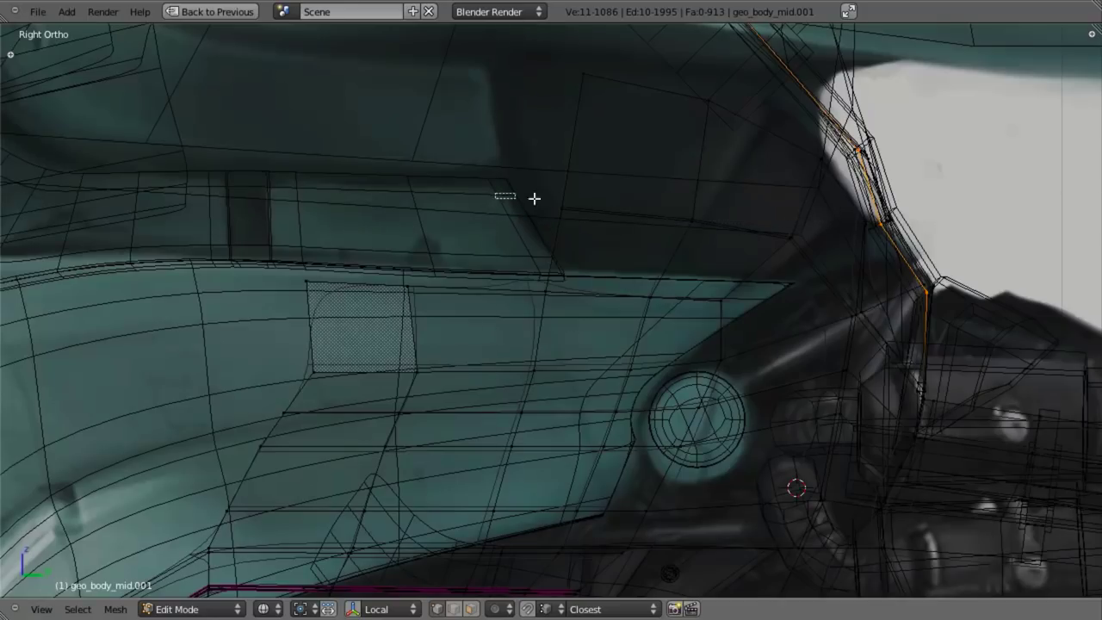
mouse_move(533, 198)
mouse_down()
mouse_move(821, 251)
mouse_move(809, 250)
mouse_up()
key(z)
key(g)
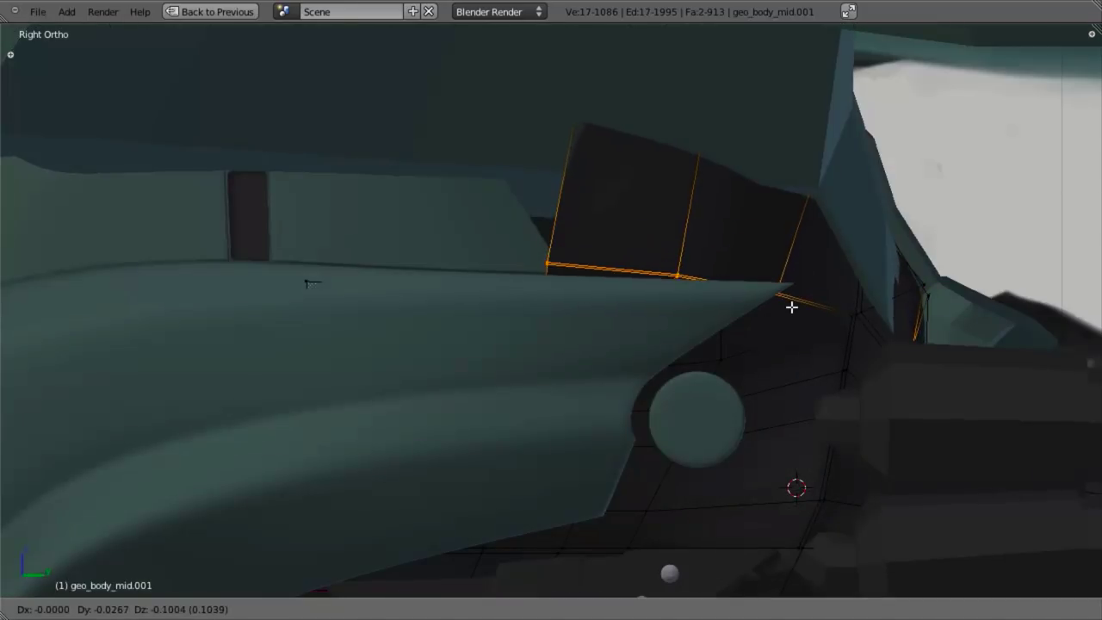
click(791, 306)
key(s)
key(Escape)
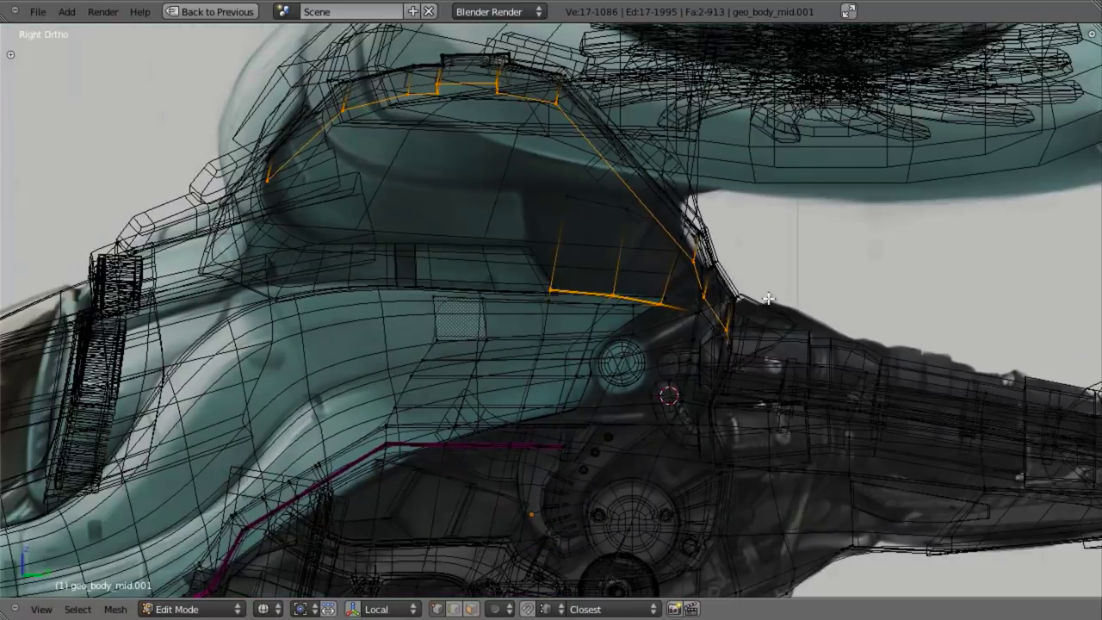
key(ctrl+z)
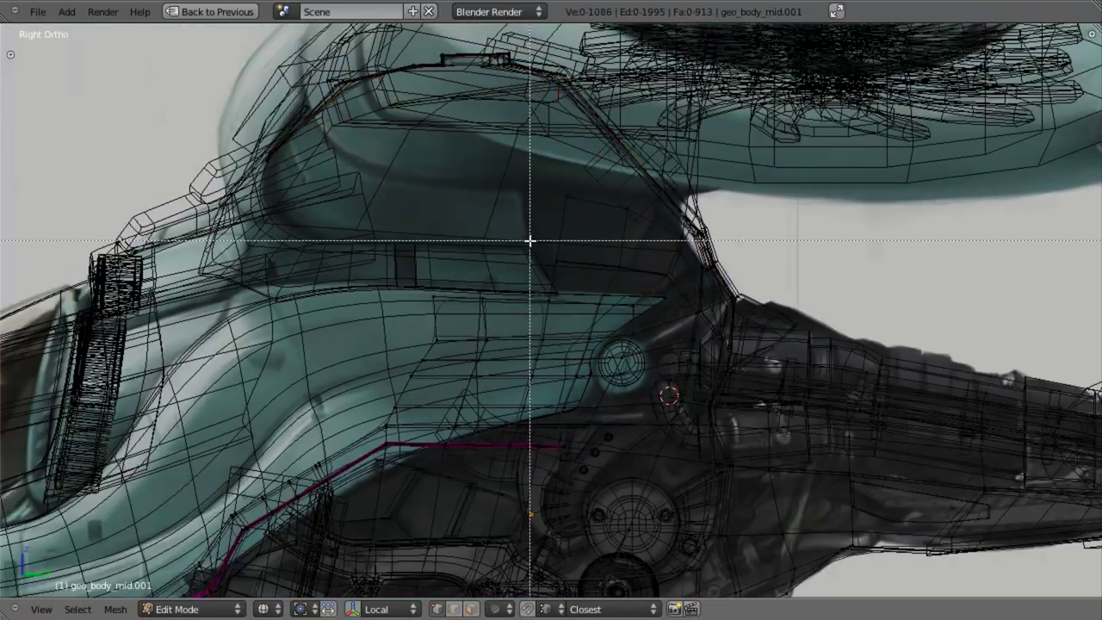
Step: Move the six vertices of the raised panel's lower edge down and rotate them about -7 degrees to follow the teal panel's upper edge
drag(529, 241, 664, 286)
scroll(680, 303, up, 5)
key(g)
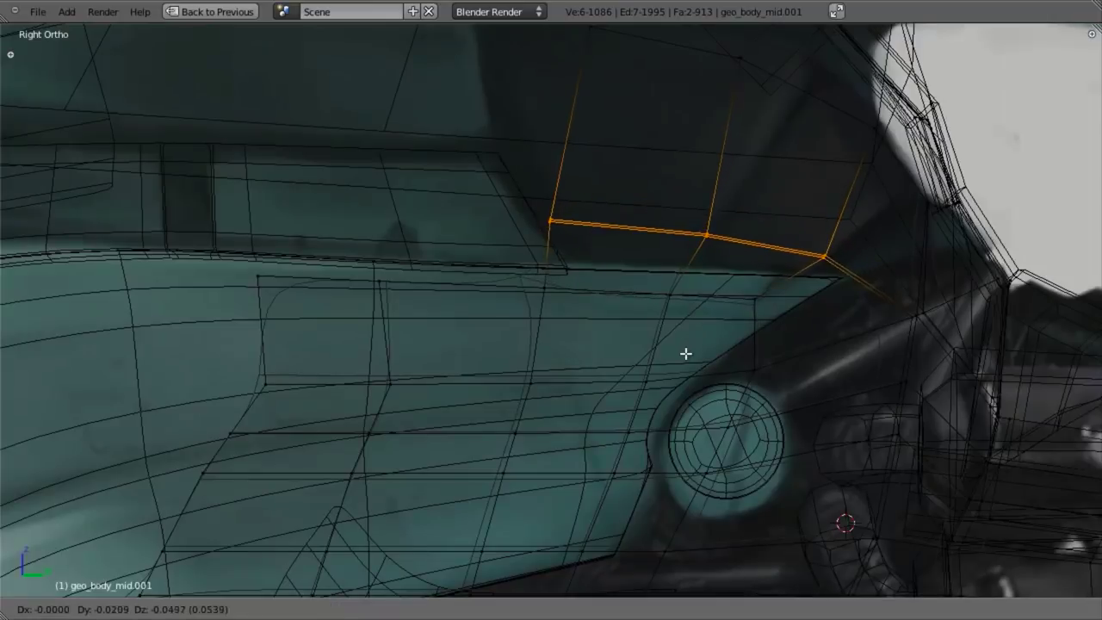
click(680, 395)
key(r)
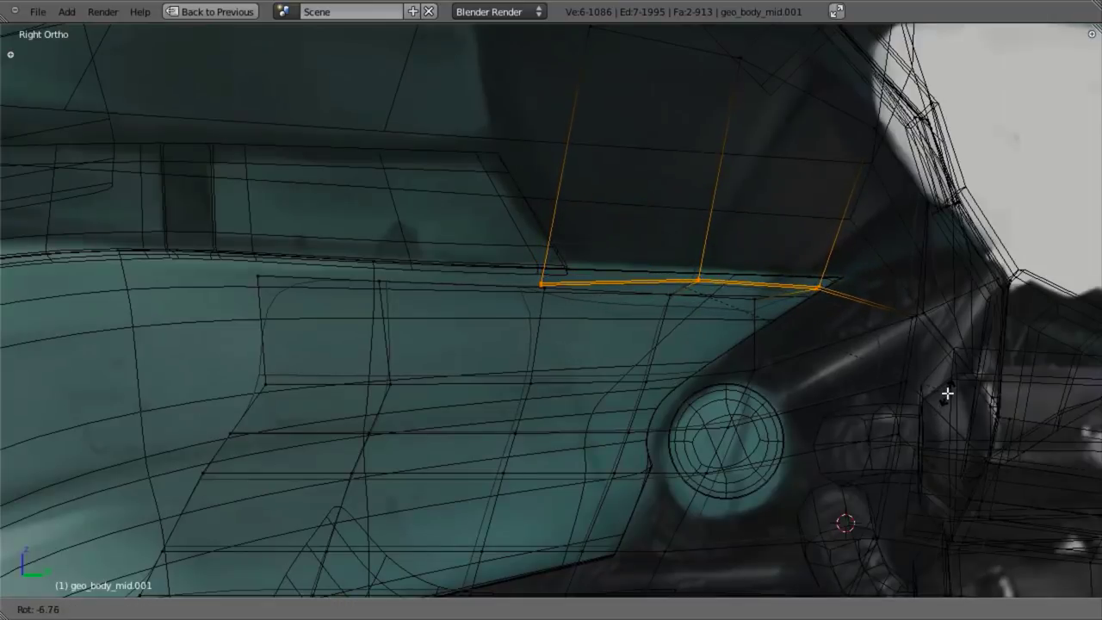
click(947, 394)
key(g)
click(954, 385)
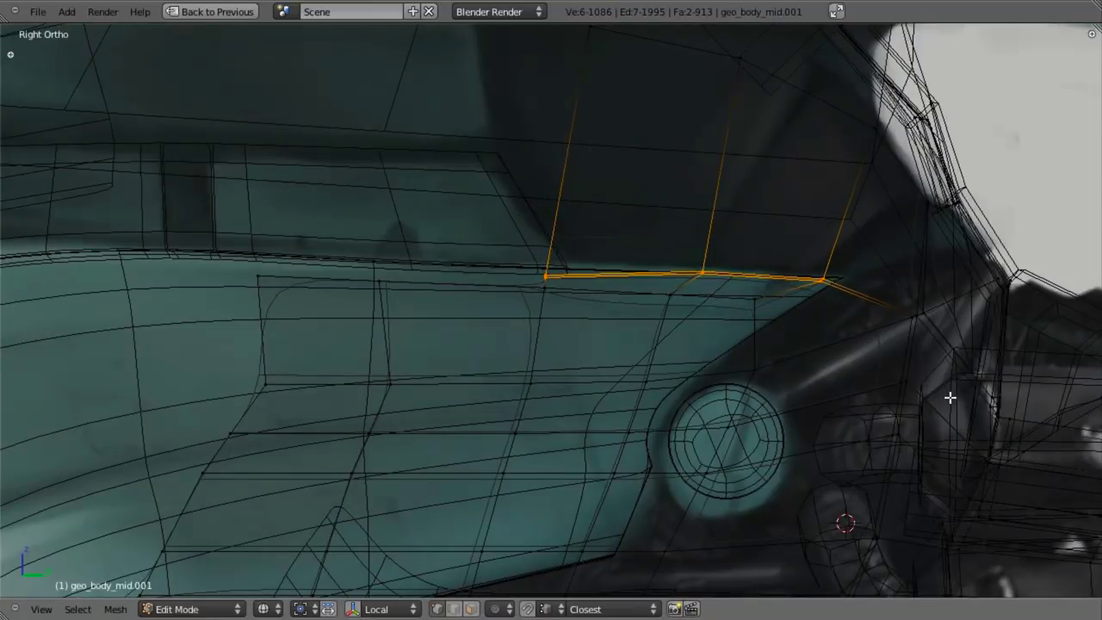
Step: Delete the row of five vertices of the dark mid body just below the teal panel's upper edge
drag(647, 284, 744, 332)
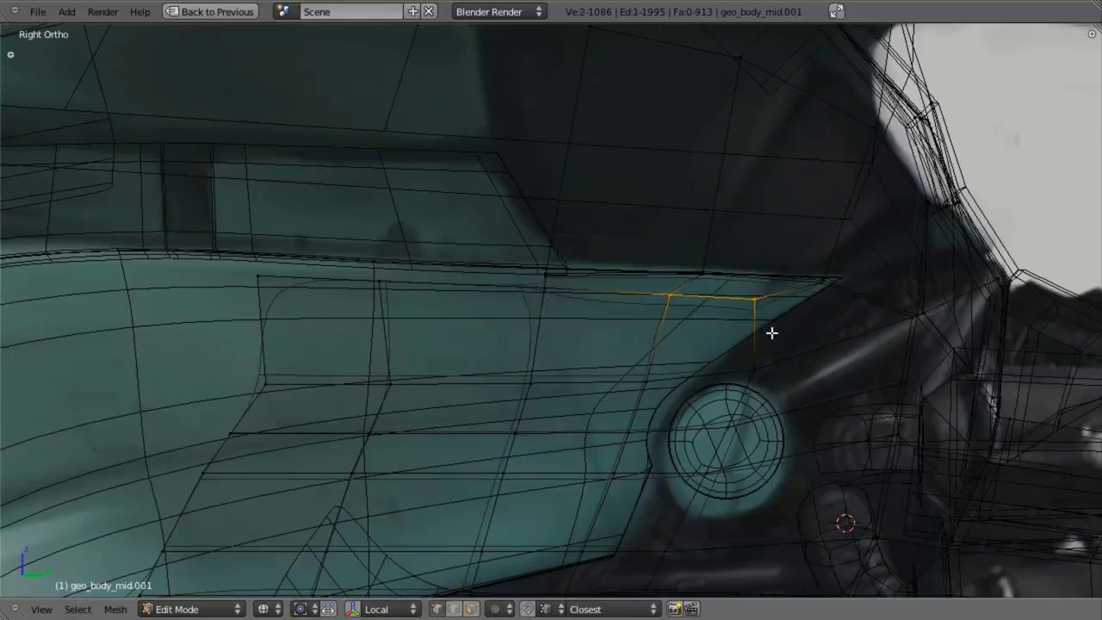
key(g)
click(784, 347)
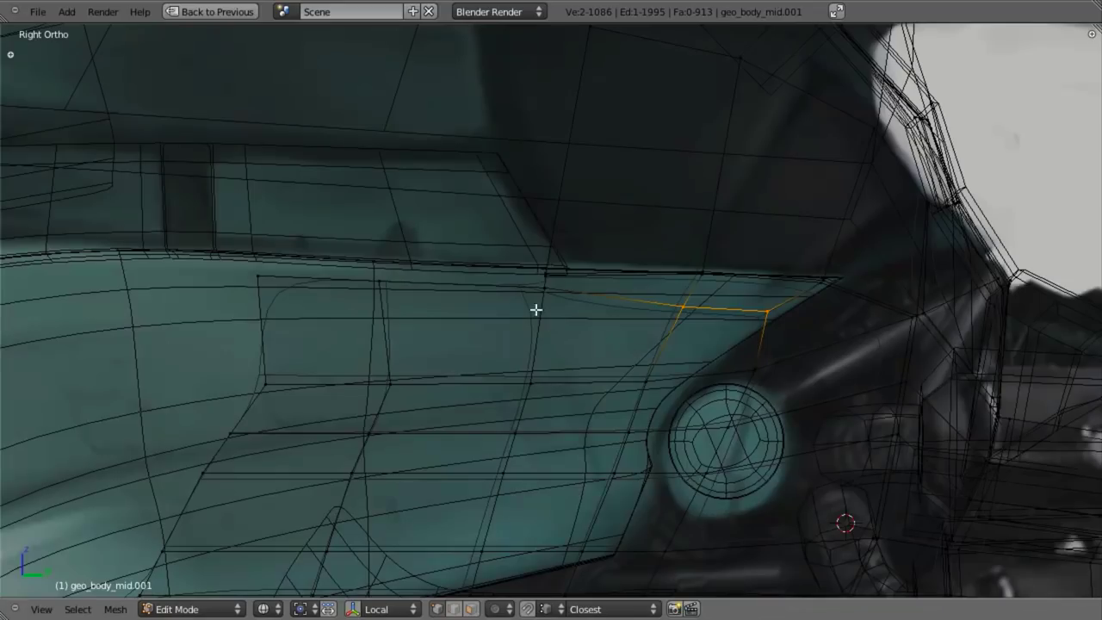
shift+right_click(252, 281)
key(z)
key(z)
key(x)
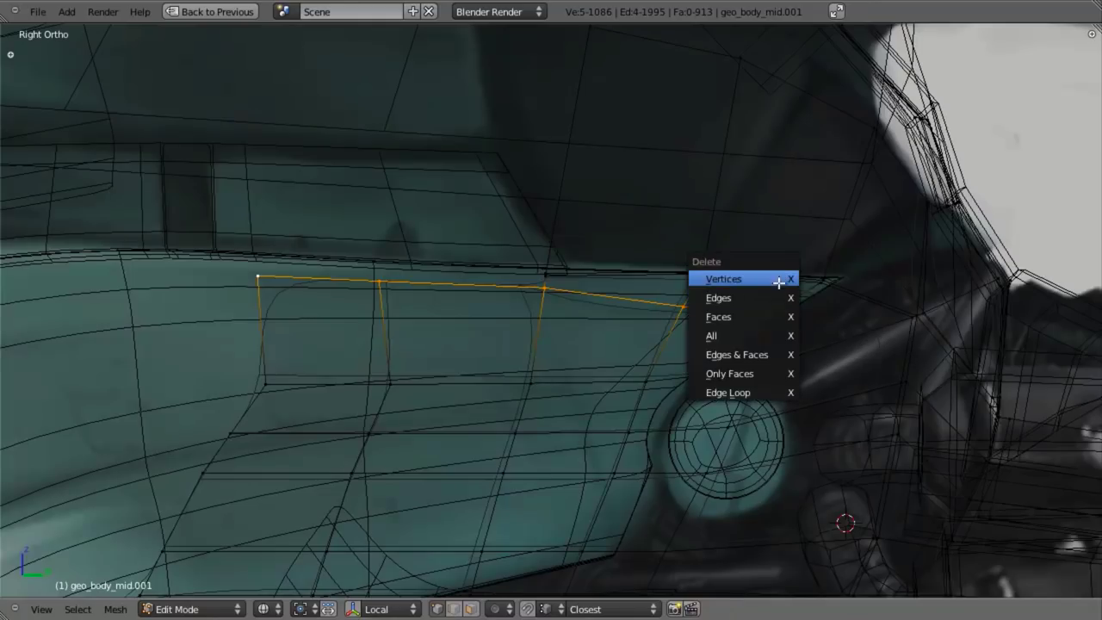
click(779, 277)
key(z)
key(z)
key(z)
key(z)
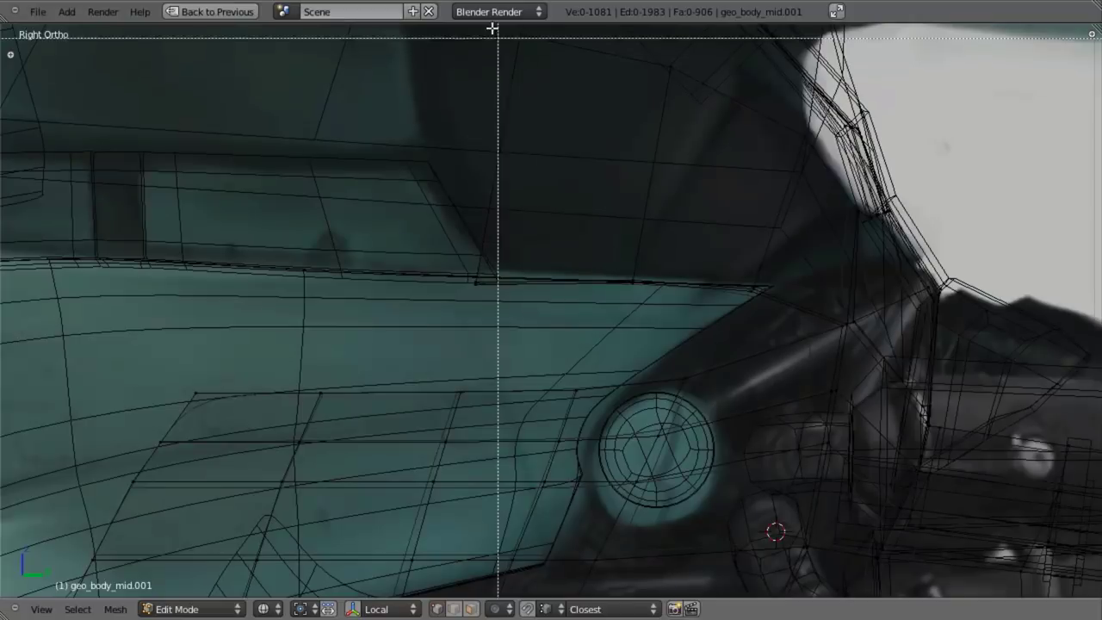
Step: Move the raised panel's three upper vertices down and rotate them to follow the lower edge of the cover above
drag(483, 26, 537, 64)
shift+right_click(688, 72)
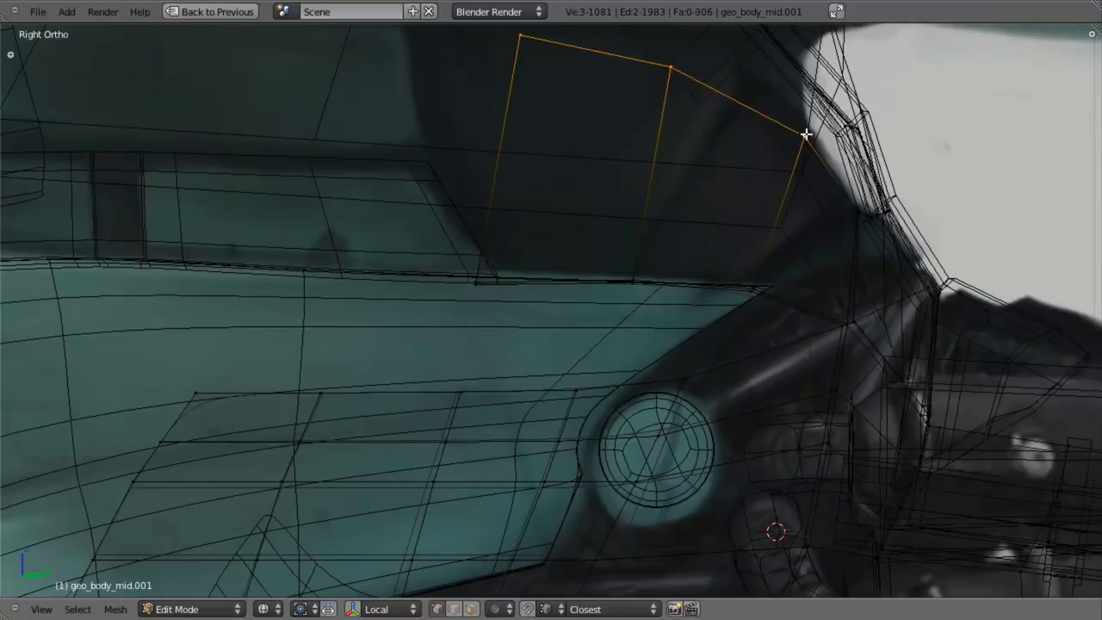
key(g)
key(z)
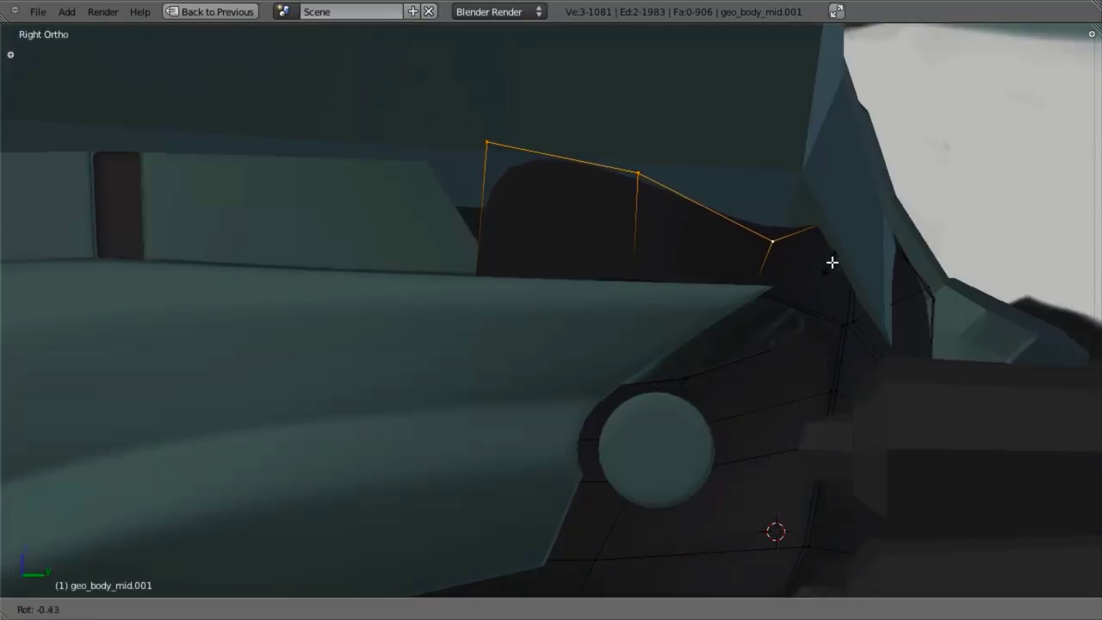
click(845, 229)
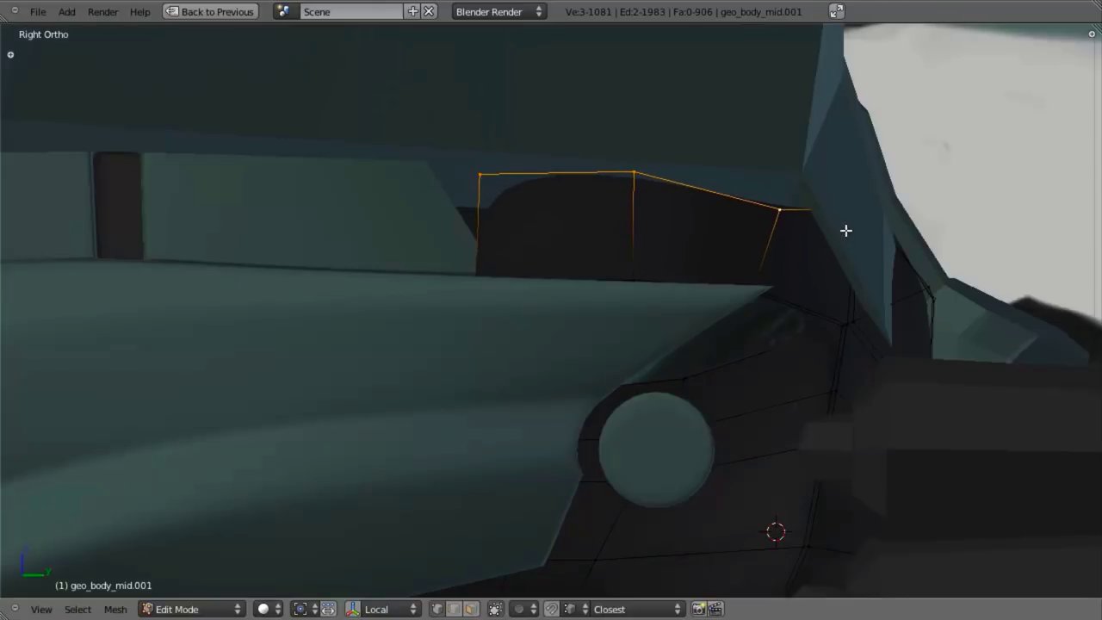
key(r)
click(844, 229)
key(z)
key(r)
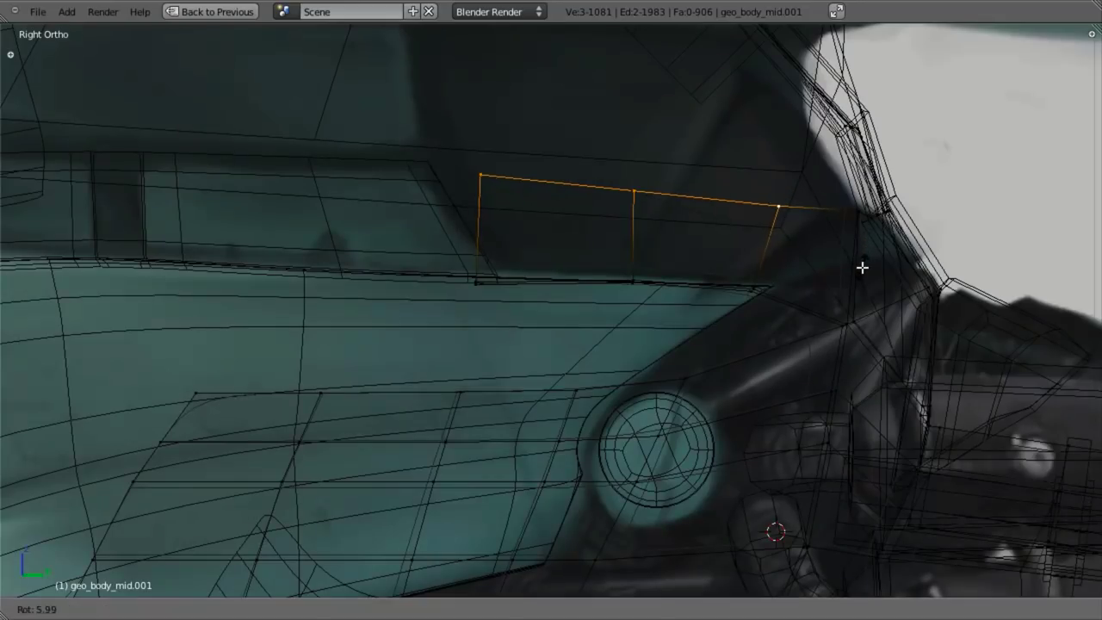
click(863, 267)
key(g)
click(866, 258)
Step: Move the raised panel's end edge in negative Y so it extends behind the teal side panel
key(a)
key(b)
drag(369, 139, 551, 379)
key(g)
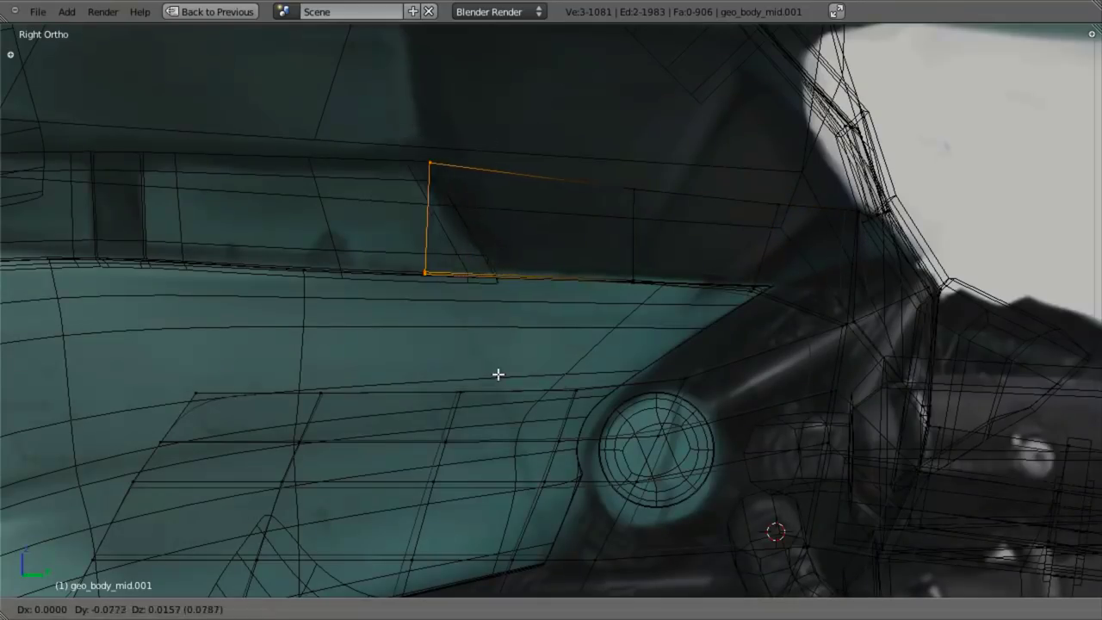
click(468, 371)
key(z)
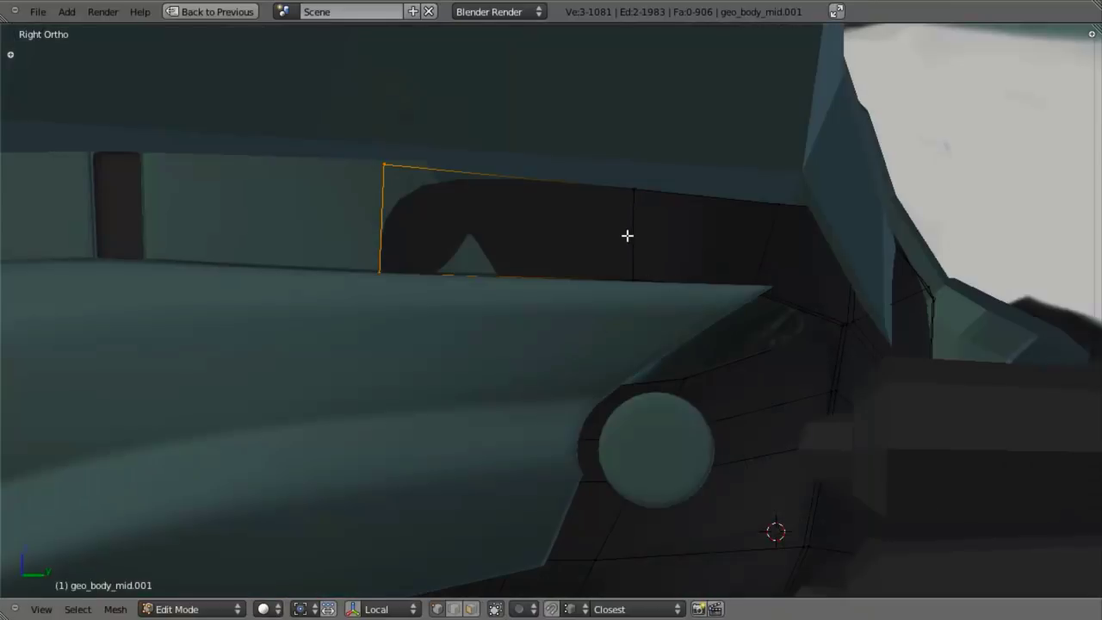
Step: Shift the vertex selection near the raised panel's other end along the X axis
key(f)
key(f)
middle_drag(786, 260, 644, 306)
key(a)
right_click(711, 294)
key(g)
key(x)
click(679, 290)
key(a)
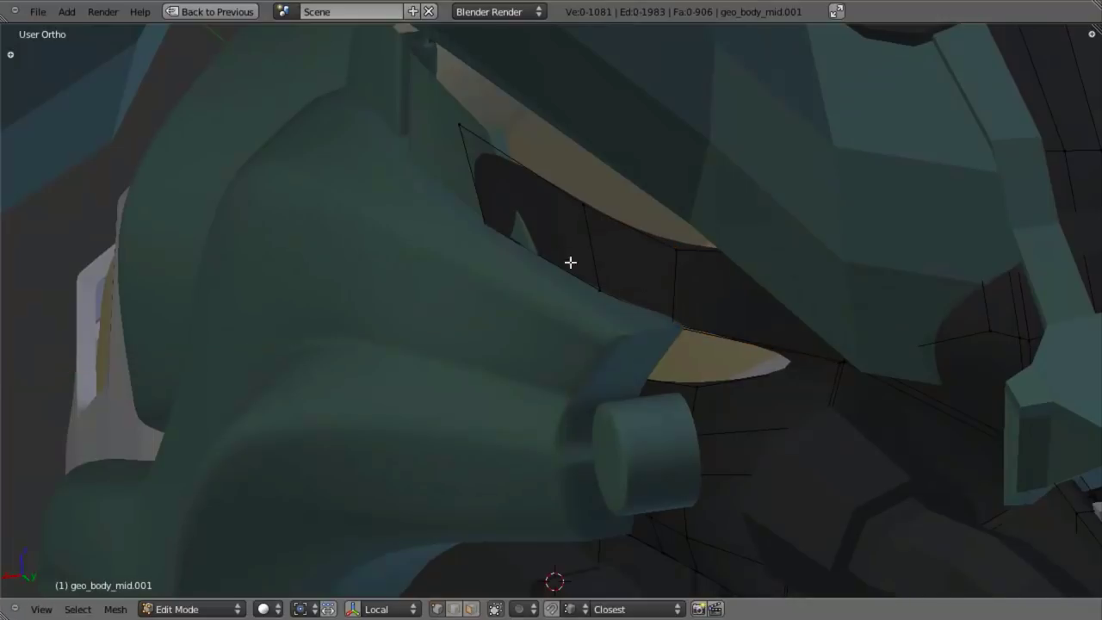
Step: Move the raised panel's end edge inward along X and scale it along X to tuck it behind the teal side panel
alt+right_click(479, 184)
key(g)
key(x)
click(504, 181)
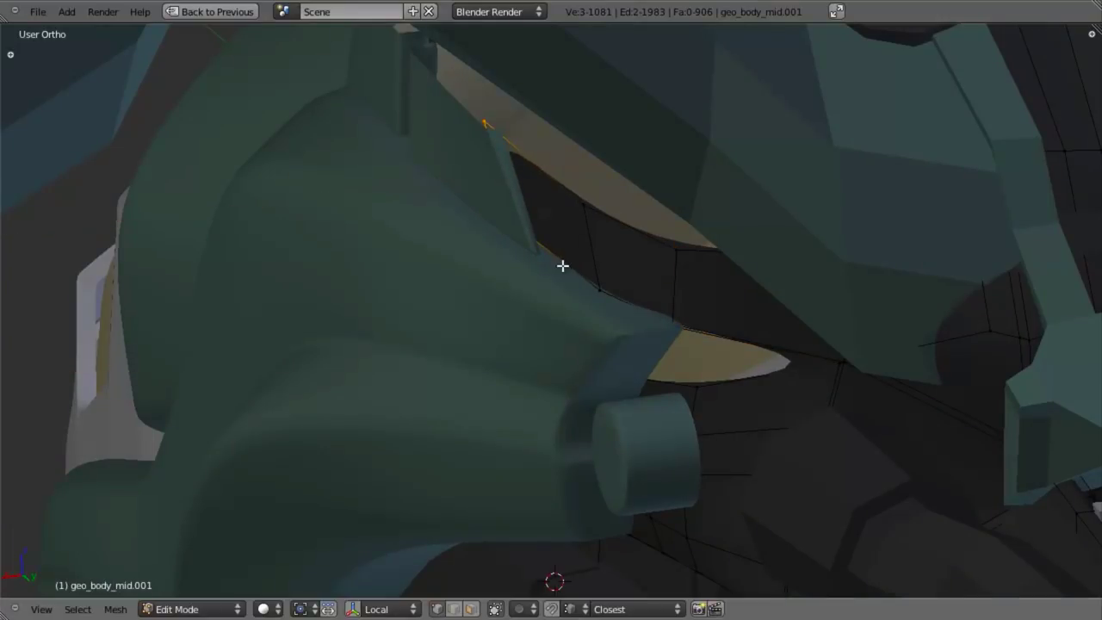
middle_drag(560, 266, 501, 243)
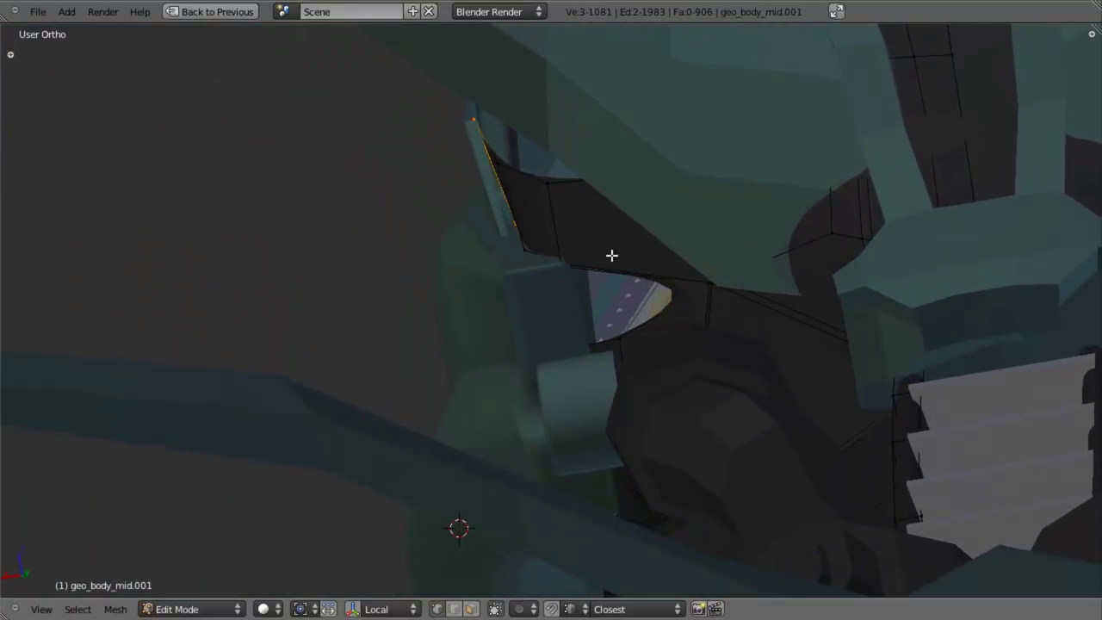
key(s)
key(x)
click(549, 202)
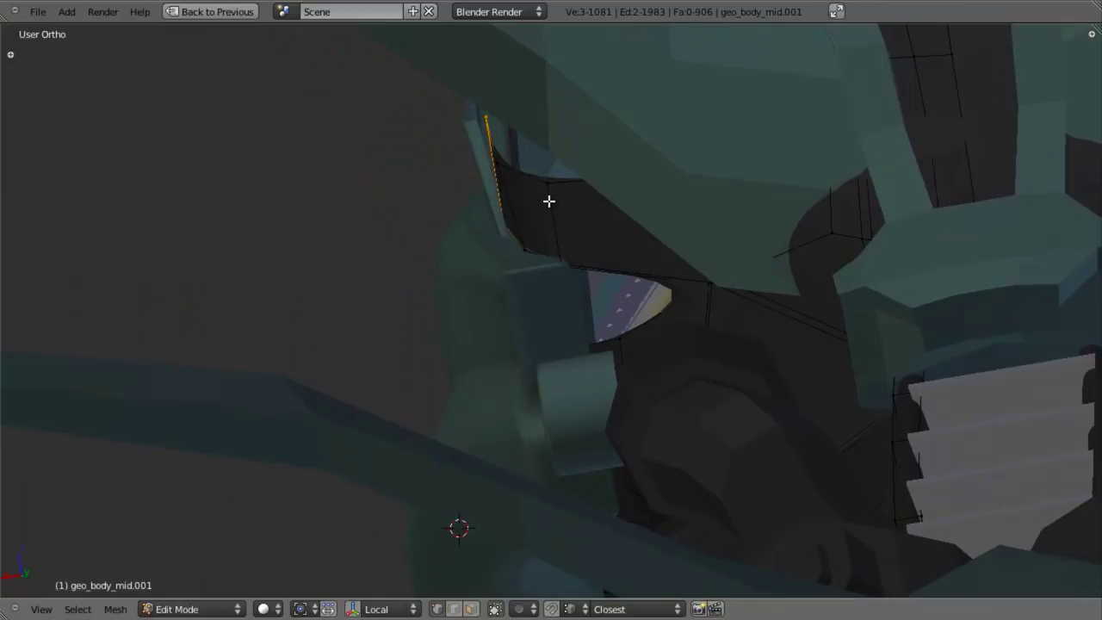
Step: Scale the raised panel's neighbouring vertical edge by 0.5 along X and check the body's surface in object mode
text(sx)
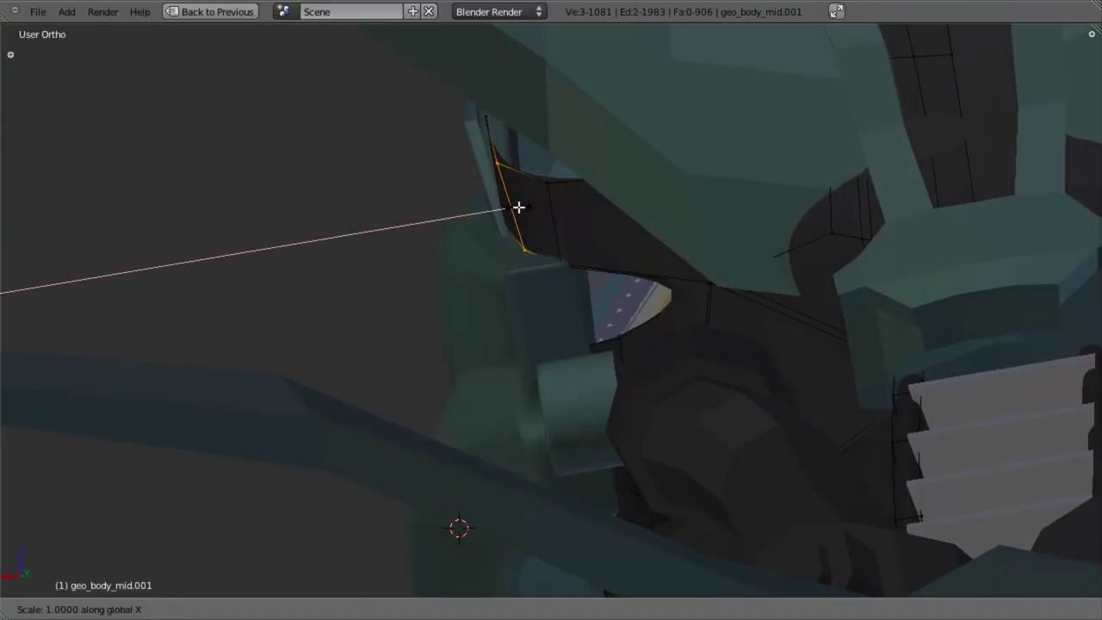
text(.5)
key(Return)
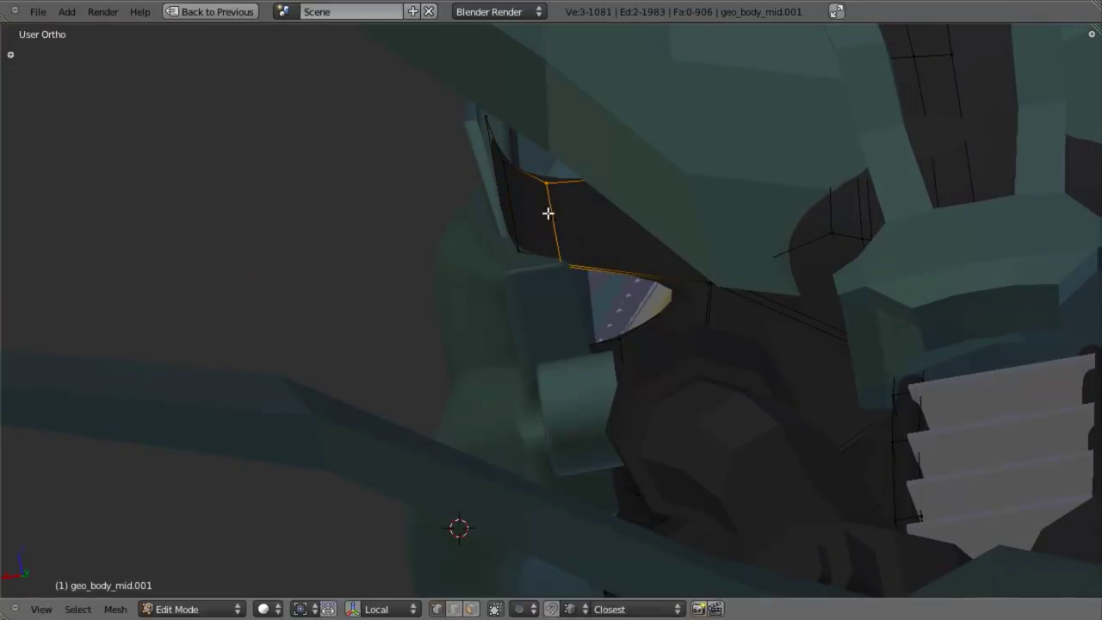
middle_drag(547, 203, 595, 187)
key(a)
middle_drag(460, 201, 654, 322)
key(Tab)
scroll(604, 313, down, 2)
scroll(519, 276, up, 2)
key(Tab)
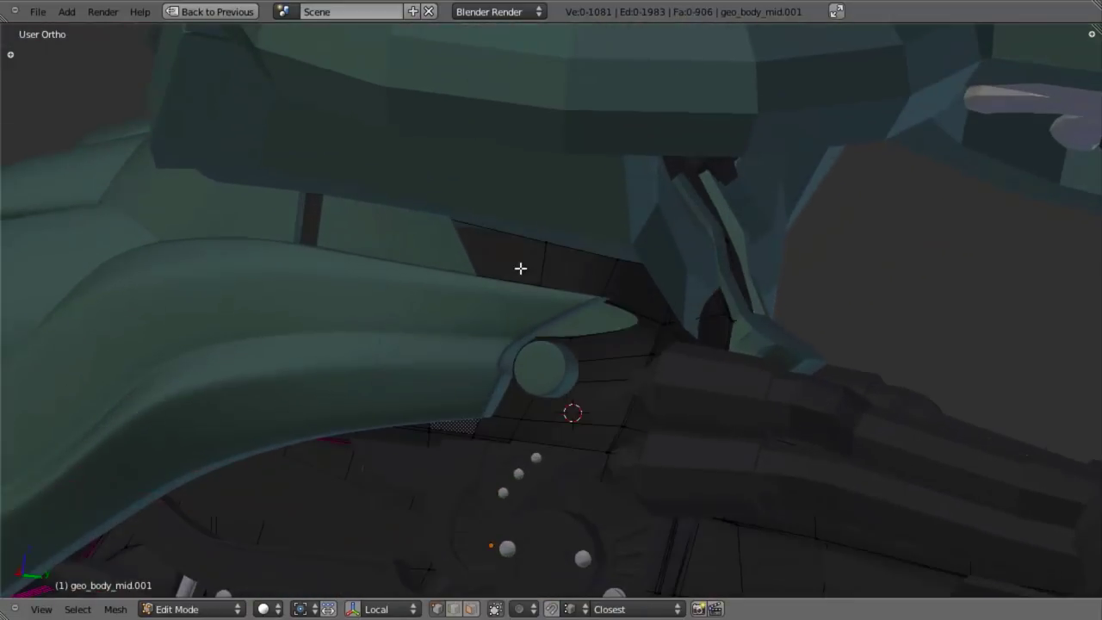
Step: Try to add an edge loop slid close to the raised panel's hidden end
key(z)
key(ctrl+r)
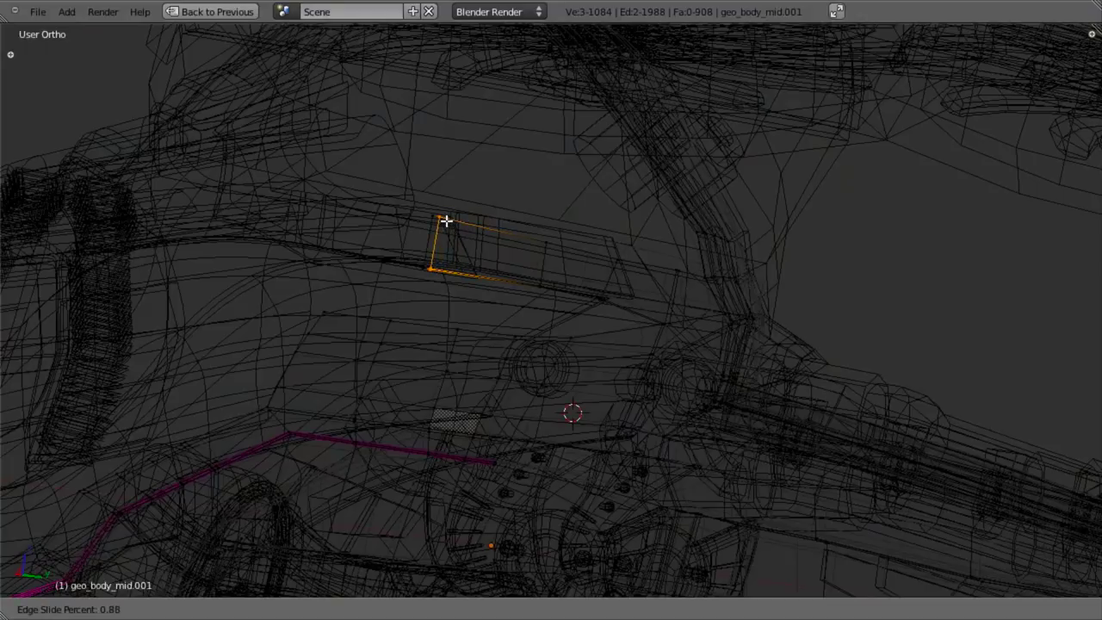
click(446, 222)
key(z)
middle_drag(524, 352, 582, 377)
Step: Try to flatten the border edge loop of the teal side panel geo_body_mid.005 by scaling it to 0 along X
key(Tab)
right_click(559, 325)
scroll(602, 325, up, 4)
key(Tab)
alt+right_click(558, 374)
key(s)
key(x)
key(0)
key(Return)
key(z)
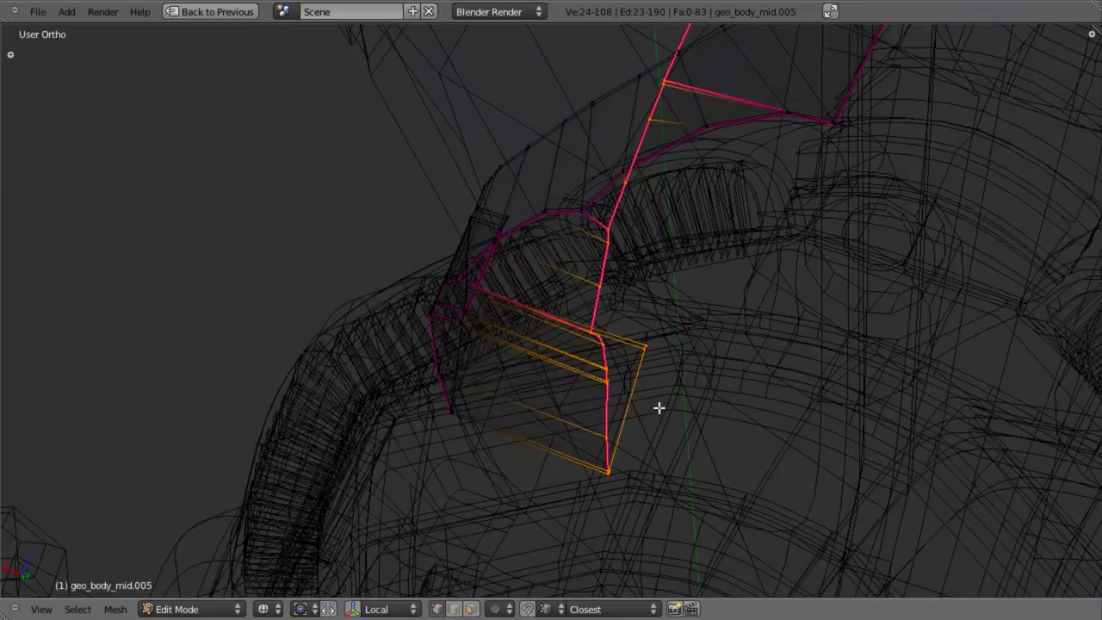
Step: Inspect the gap between the teal side panel and the dark mid body, and reopen the side panel's mesh for editing
scroll(661, 408, down, 4)
key(Tab)
right_click(524, 351)
right_click(515, 331)
scroll(563, 347, up, 5)
key(z)
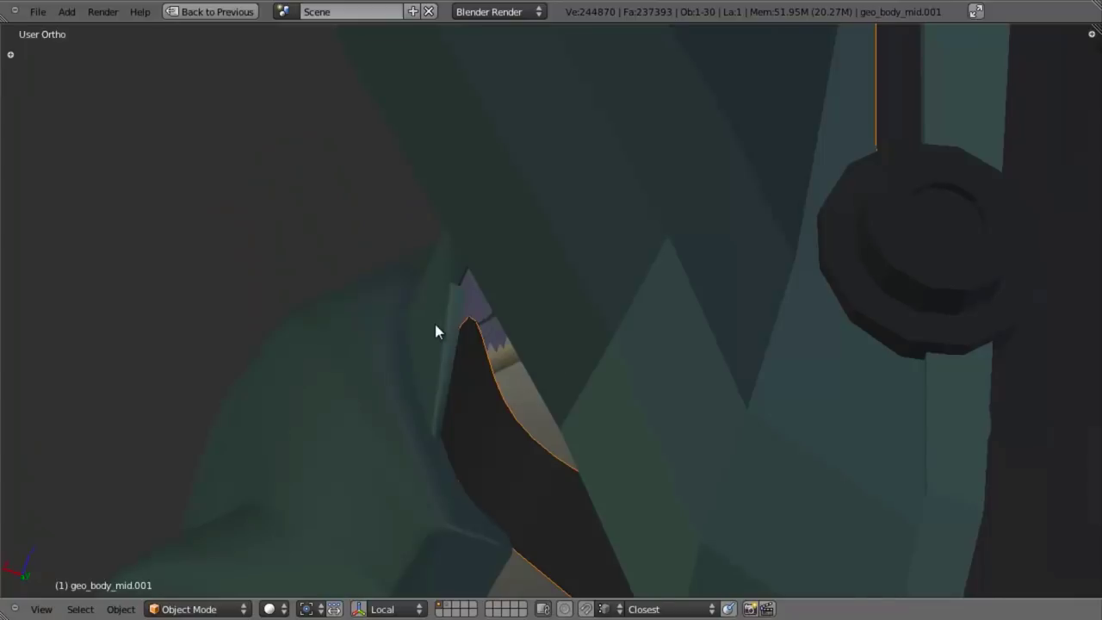
key(z)
right_click(453, 301)
key(Tab)
key(Tab)
right_click(443, 398)
key(Tab)
Step: Select six vertices along the teal side panel's narrow end and move them along the X axis towards the dark mid body
mouse_move(443, 398)
middle_down()
mouse_move(492, 352)
mouse_move(598, 333)
mouse_move(494, 381)
mouse_move(549, 435)
middle_up()
key(z)
key(z)
key(a)
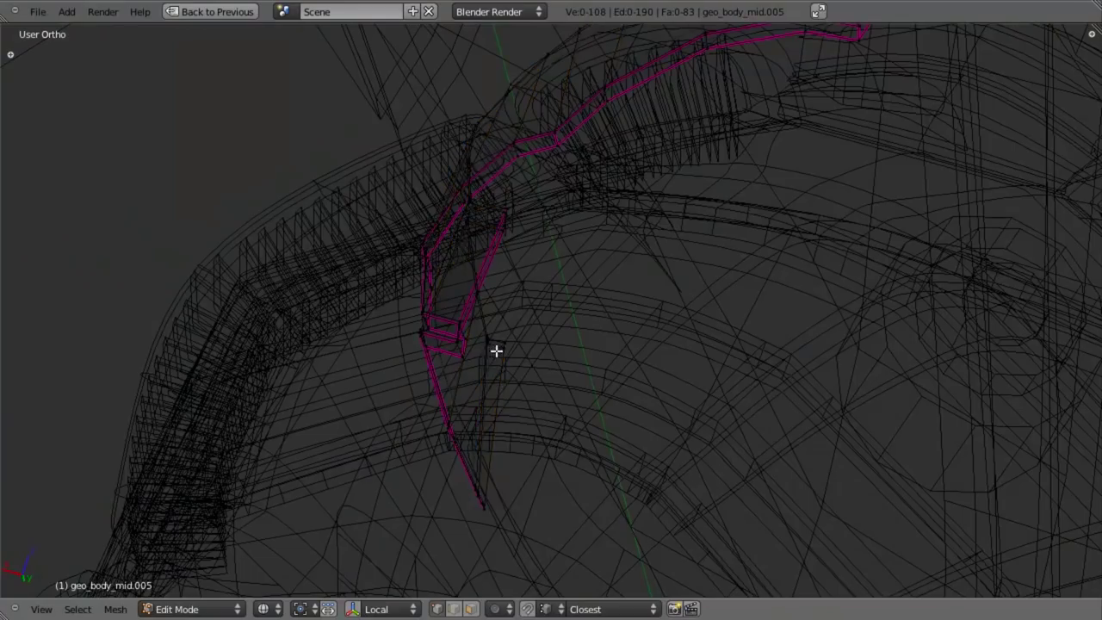
shift+middle_drag(584, 496, 605, 428)
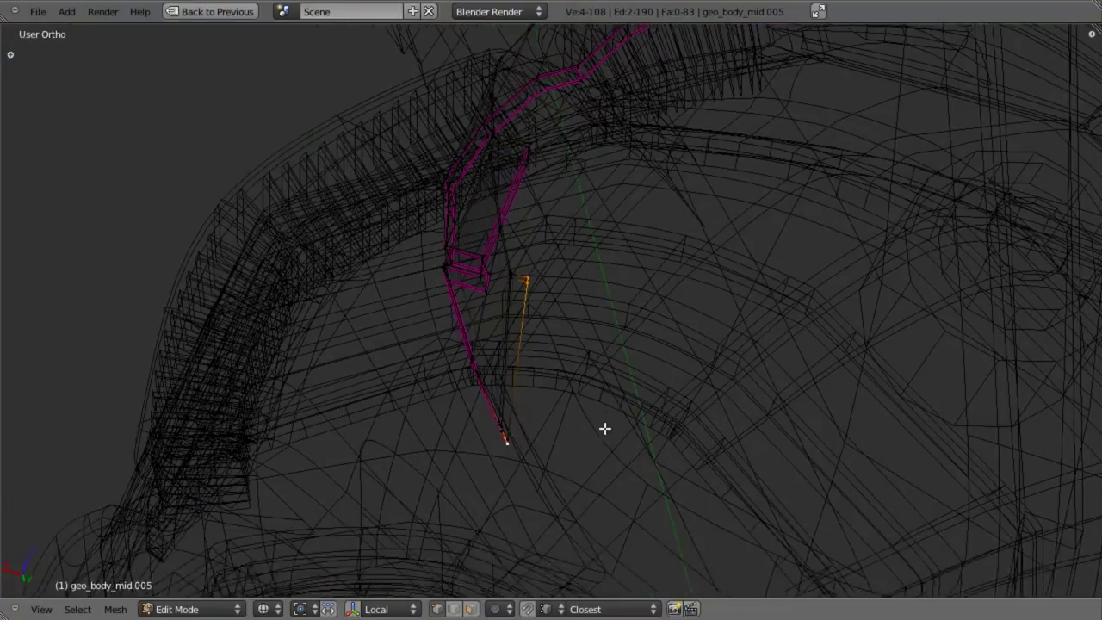
scroll(594, 438, up, 5)
shift+middle_drag(518, 560, 597, 376)
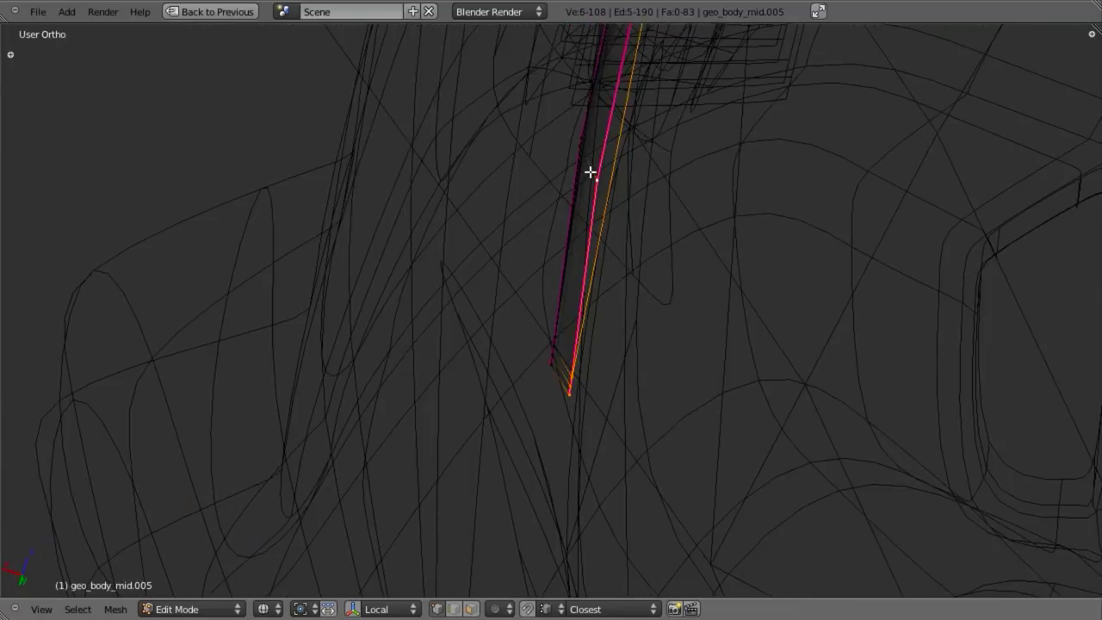
key(z)
key(g)
key(x)
click(682, 291)
mouse_move(537, 323)
middle_down()
mouse_move(681, 308)
mouse_move(691, 291)
middle_up()
key(Tab)
scroll(617, 336, down, 4)
key(a)
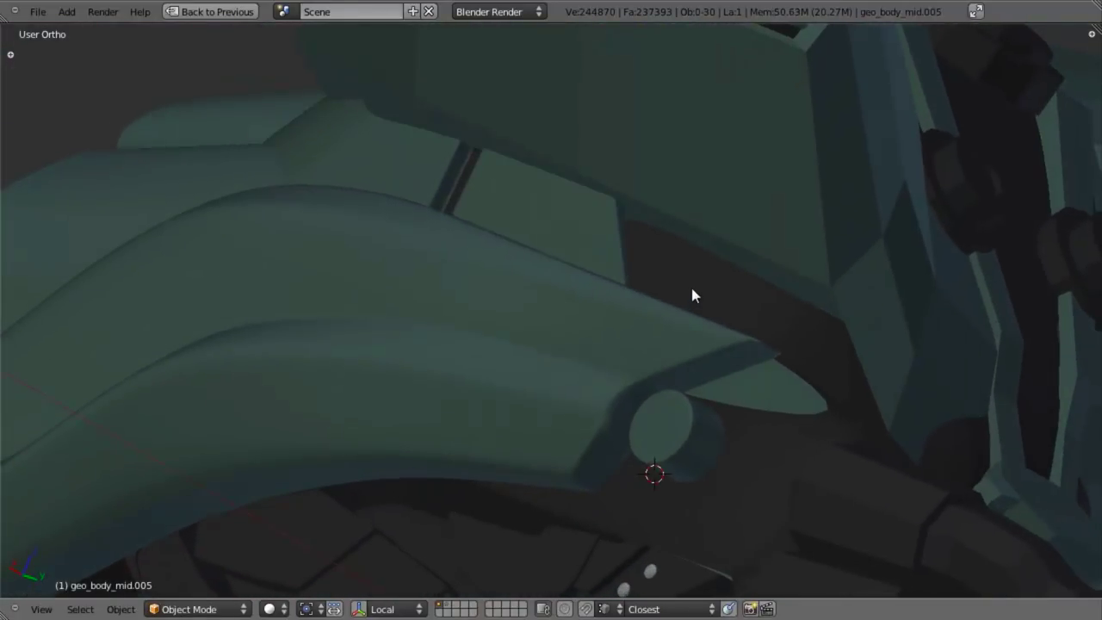
Step: Reopen the dark mid body's mesh and insert an edge loop across the raised panel near its hidden end
right_click(693, 295)
key(Tab)
key(z)
key(ctrl+r)
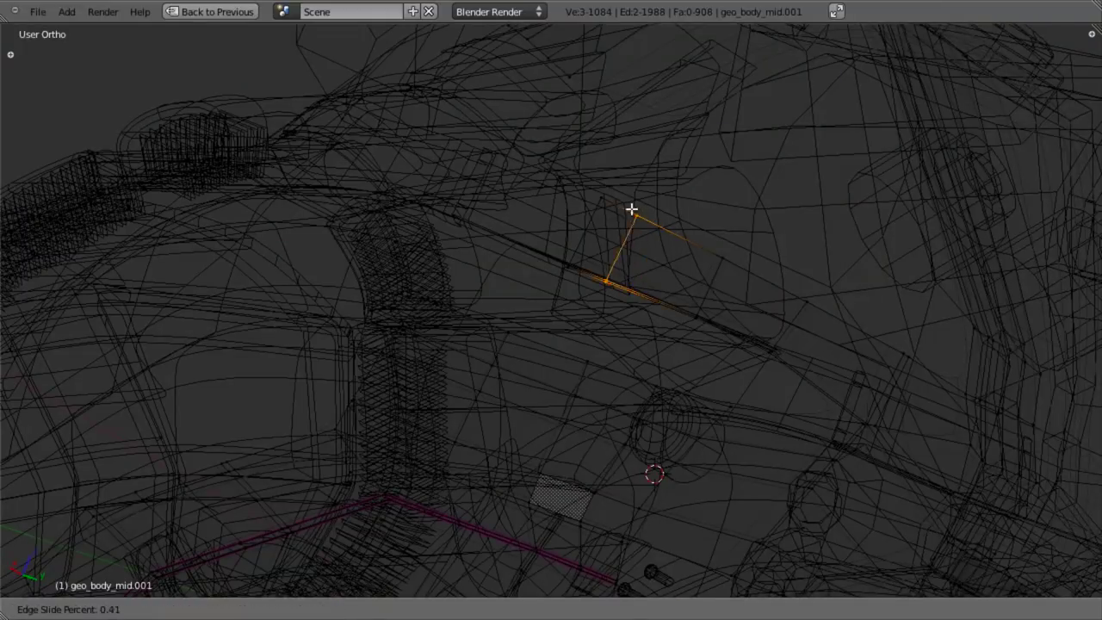
click(611, 196)
key(z)
key(Tab)
scroll(602, 381, down, 6)
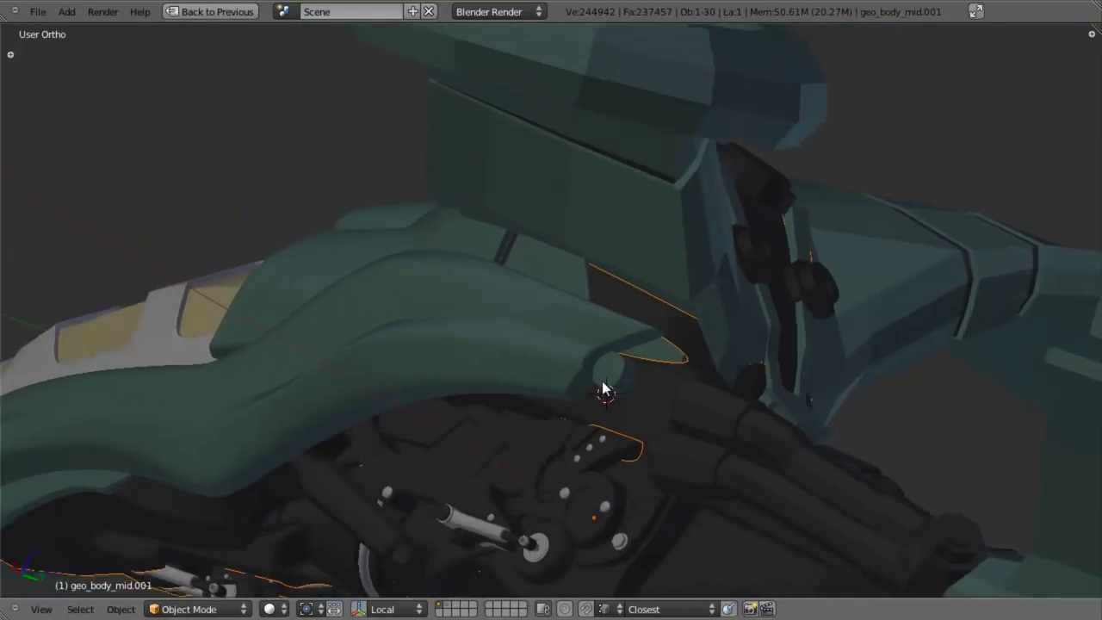
Step: Insert an edge loop close to the vertical edge at the raised panel's upper corner above the teal panel's tip
mouse_move(602, 382)
middle_down()
mouse_move(617, 216)
mouse_move(595, 202)
mouse_move(677, 382)
mouse_move(725, 301)
middle_up()
scroll(601, 203, up, 4)
key(Tab)
key(a)
key(ctrl+r)
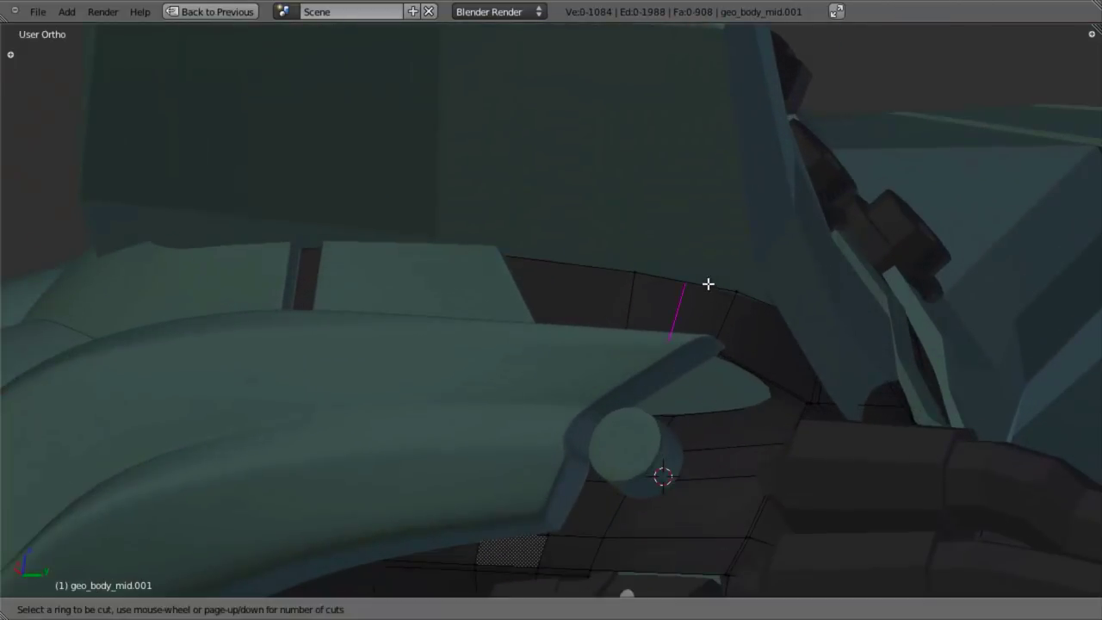
middle_drag(656, 183, 617, 220)
key(a)
Step: Reposition the raised panel's two upper corner vertices and raise its middle upper vertex to the cover's lower edge
key(g)
key(z)
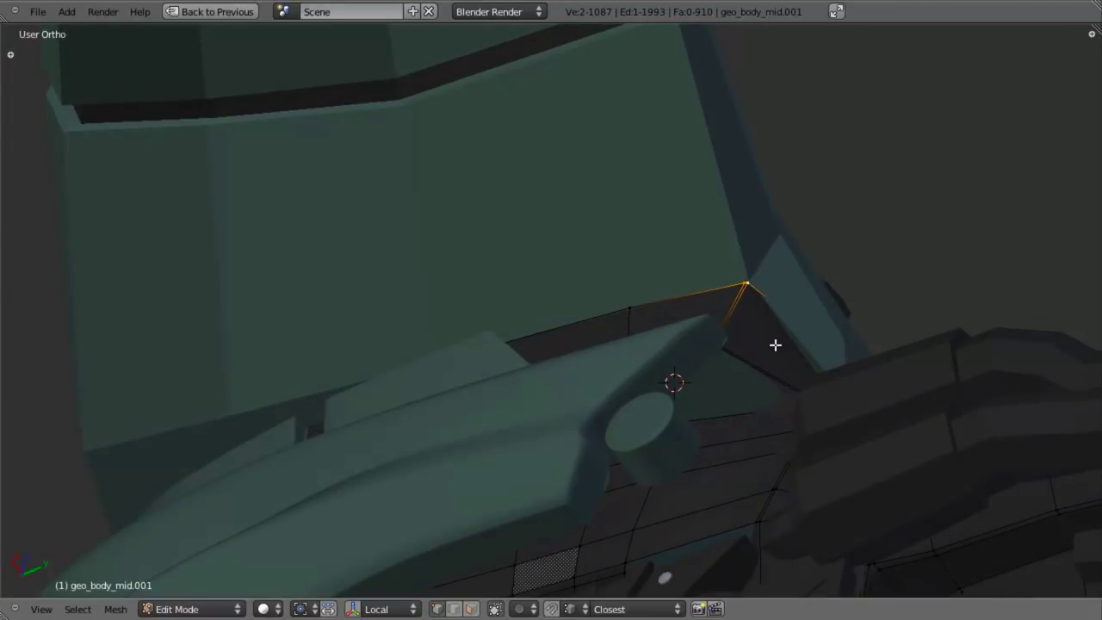
middle_drag(774, 344, 806, 312)
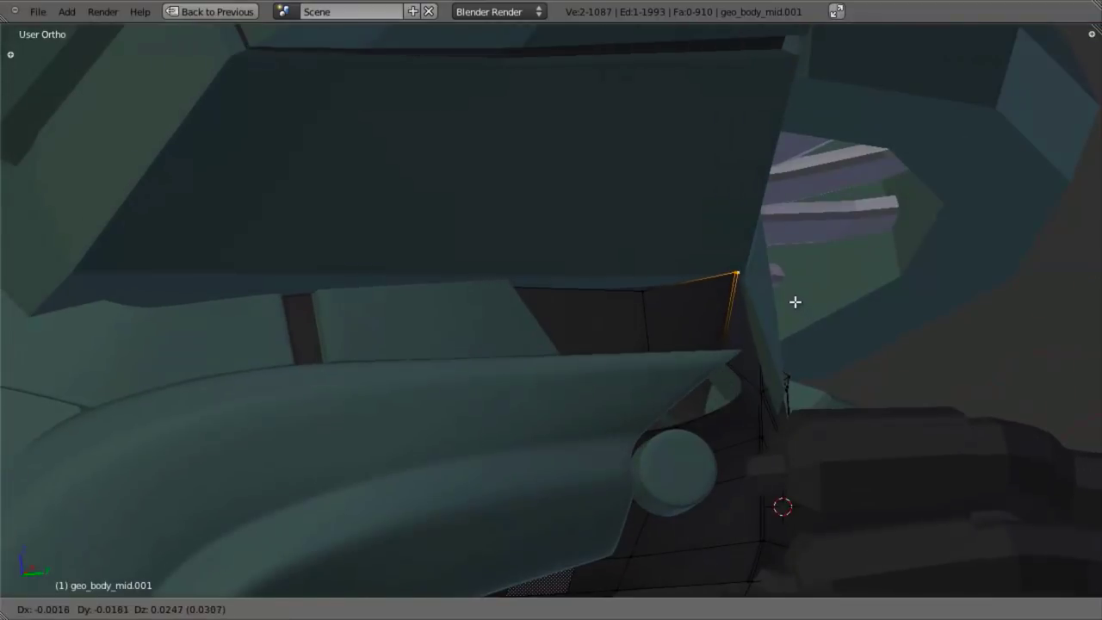
click(794, 301)
key(KP_3)
key(z)
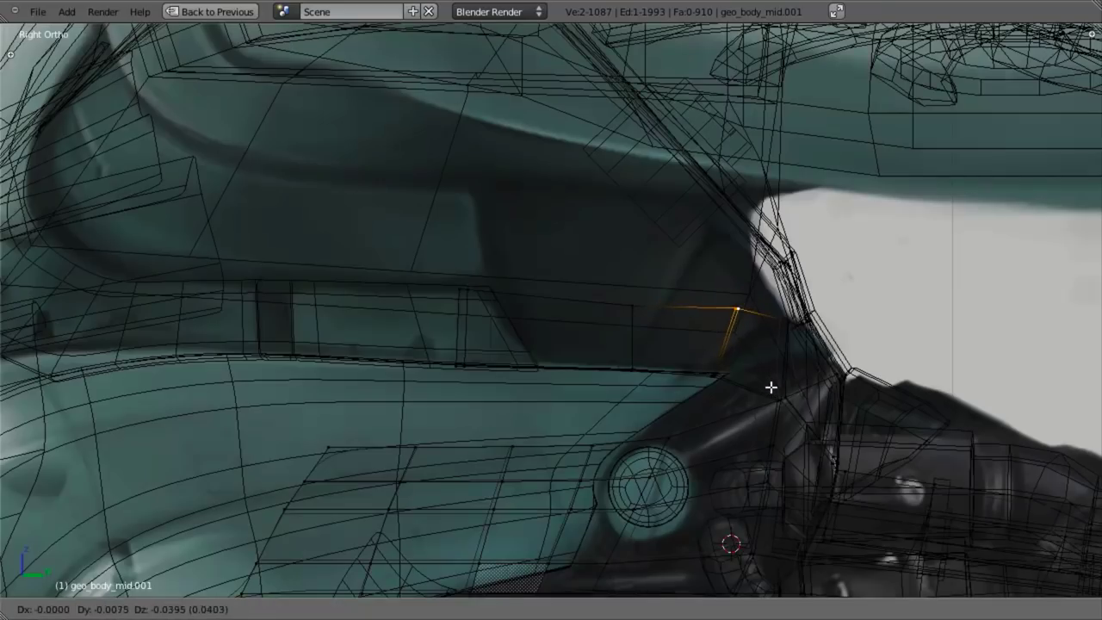
click(770, 387)
key(z)
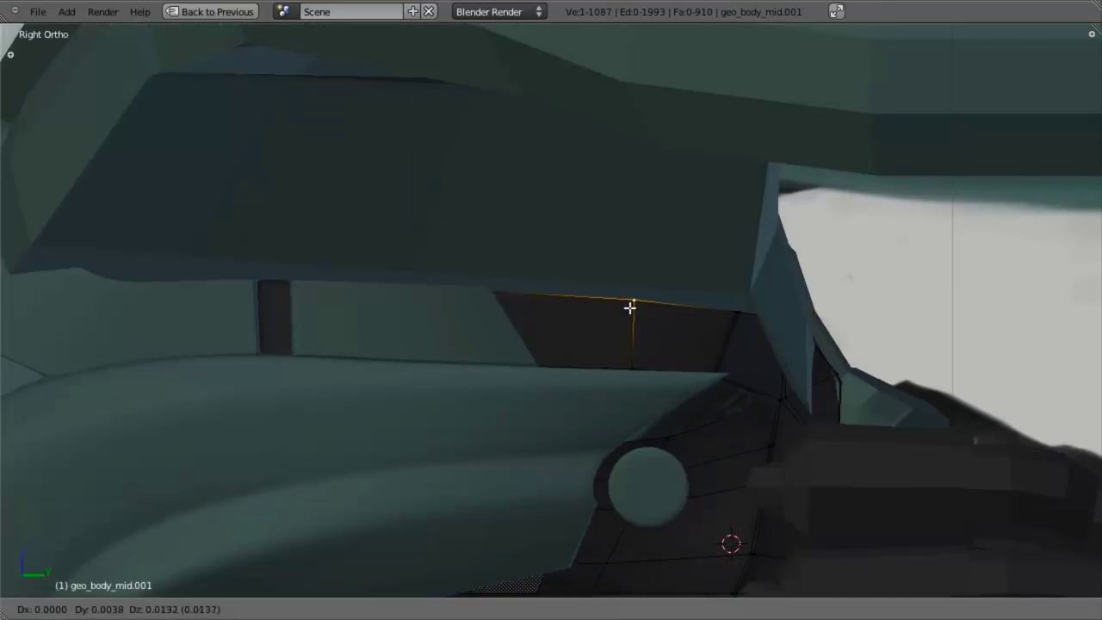
click(630, 308)
Step: Fine-tune the position of the two upper corner vertices in side view and check the corner from other angles
key(z)
shift+middle_drag(703, 371, 630, 343)
key(z)
scroll(715, 352, up, 2)
key(z)
right_click(658, 279)
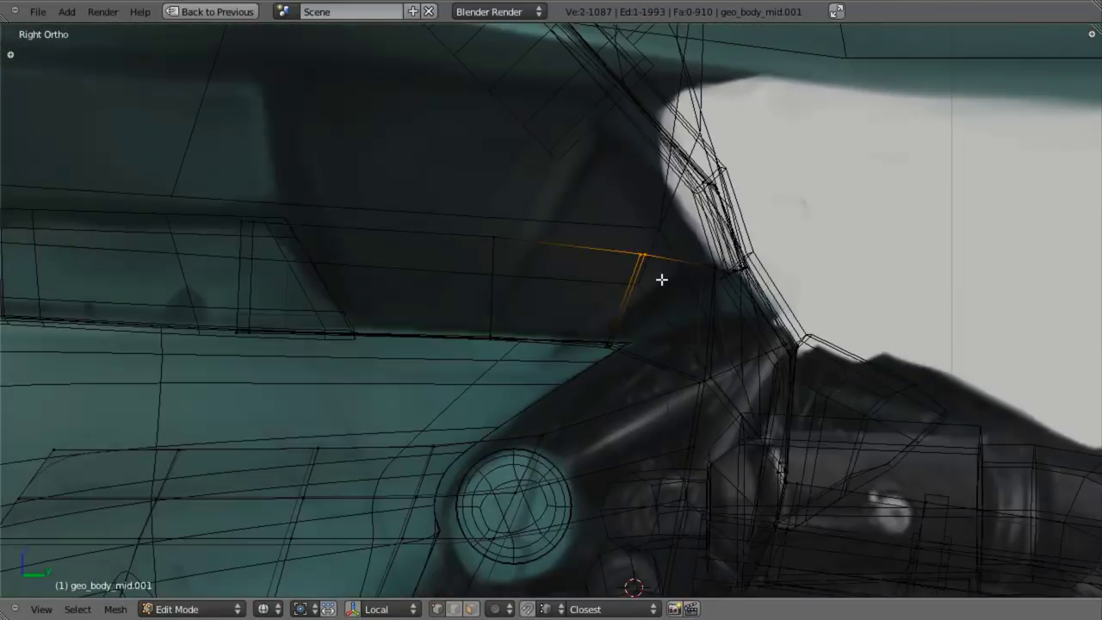
key(z)
key(g)
click(652, 275)
key(z)
key(z)
middle_drag(720, 398, 585, 230)
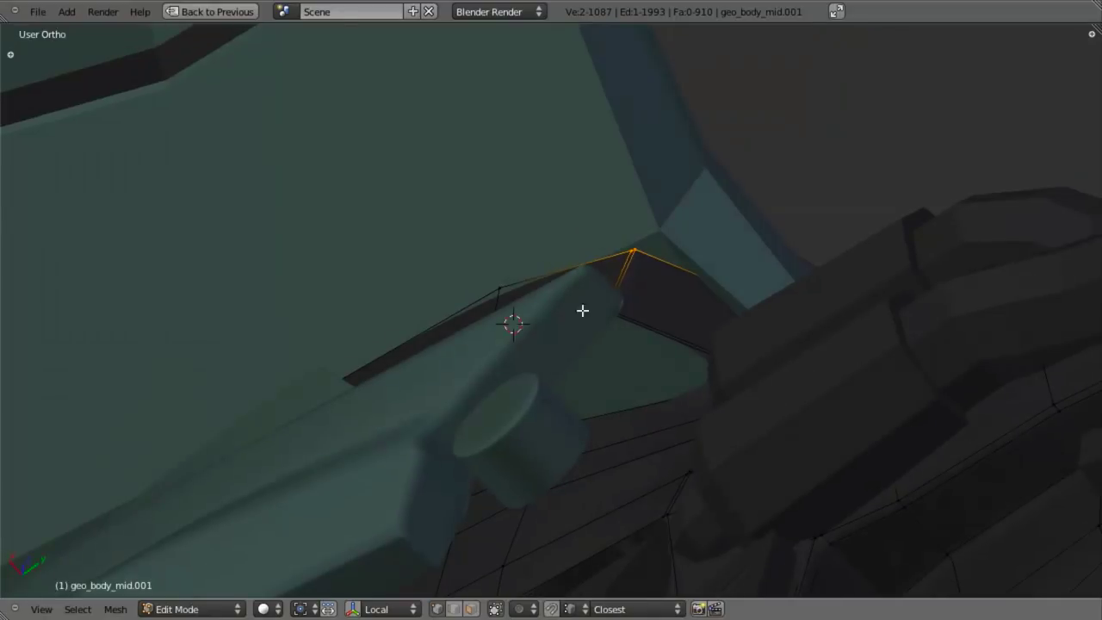
middle_drag(582, 310, 772, 354)
key(z)
key(z)
key(z)
key(a)
middle_drag(566, 311, 593, 263)
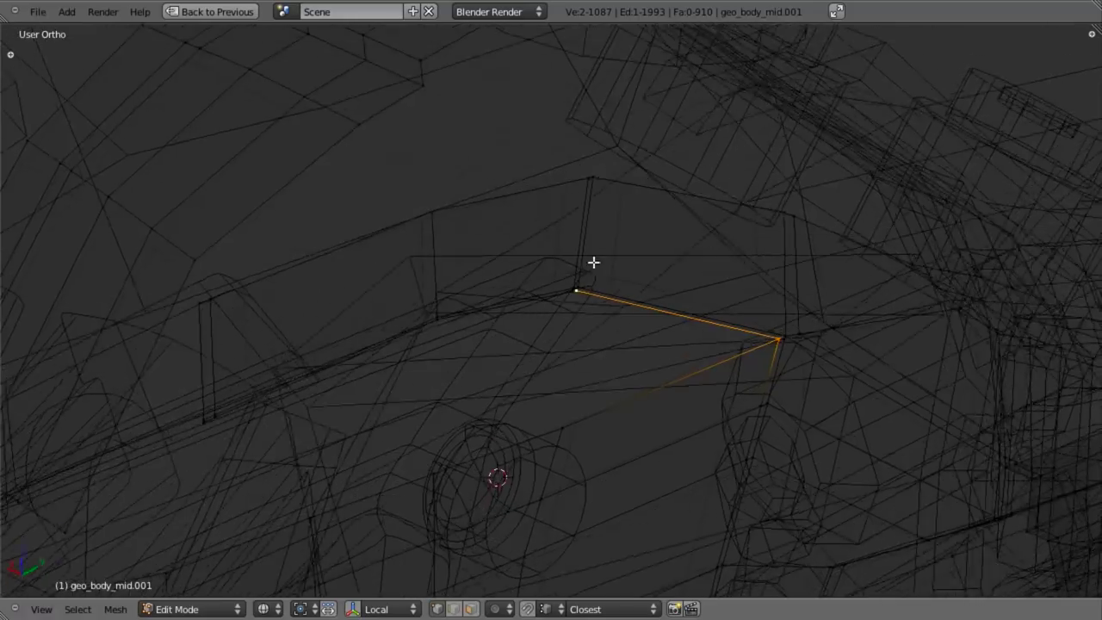
scroll(632, 302, up, 5)
middle_drag(631, 302, 655, 272)
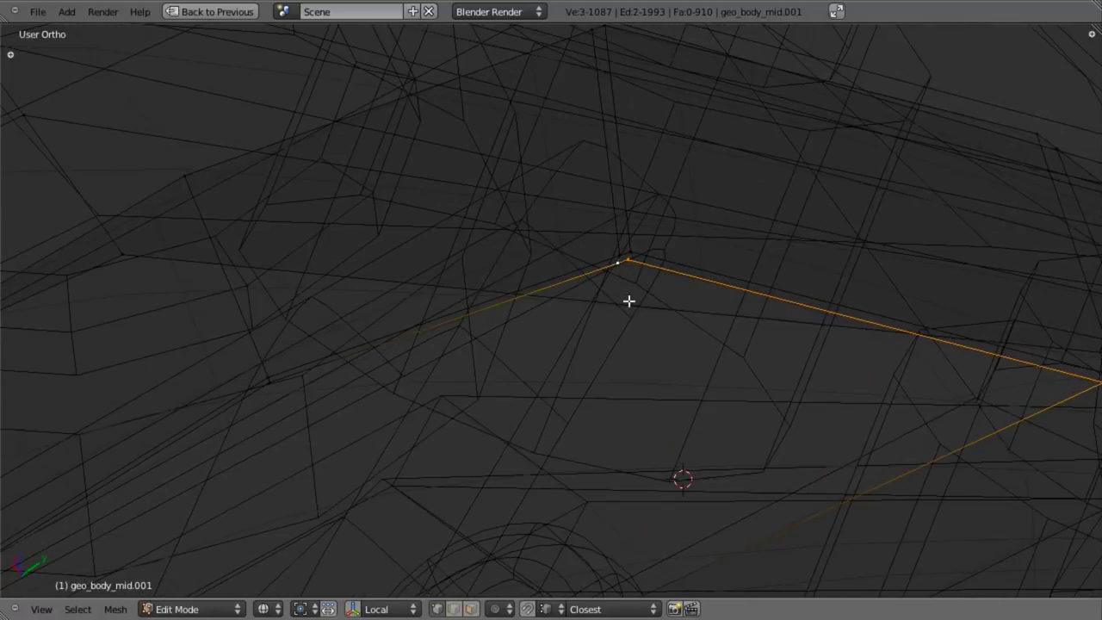
middle_drag(788, 390, 757, 379)
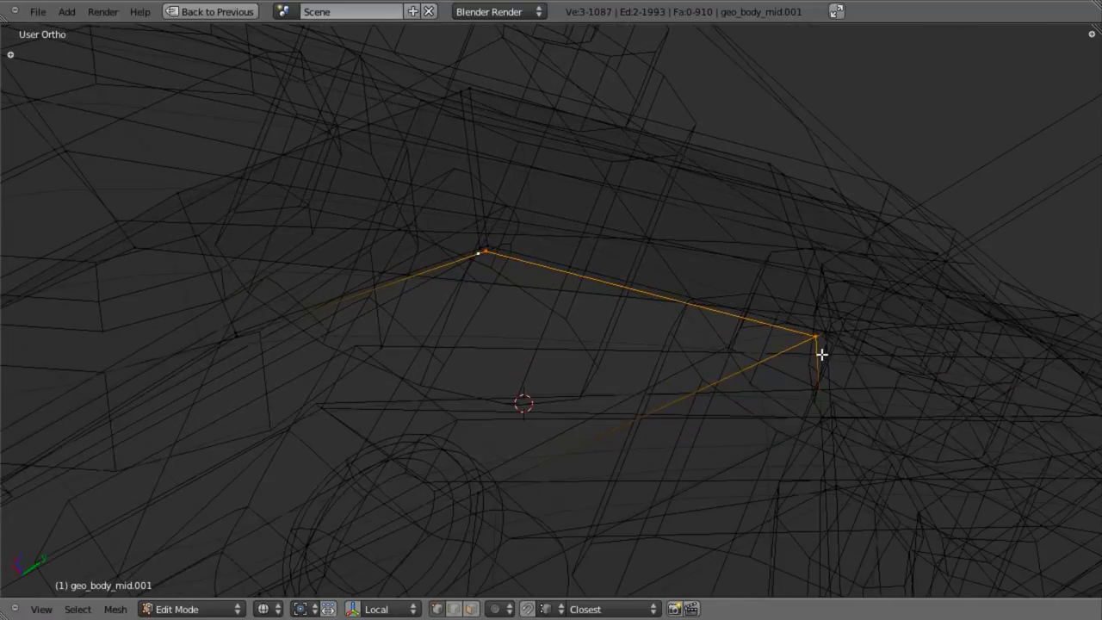
Step: Select the four corner vertices of the opening below the raised panel, behind the teal panel's tip, and fill it with a face
key(z)
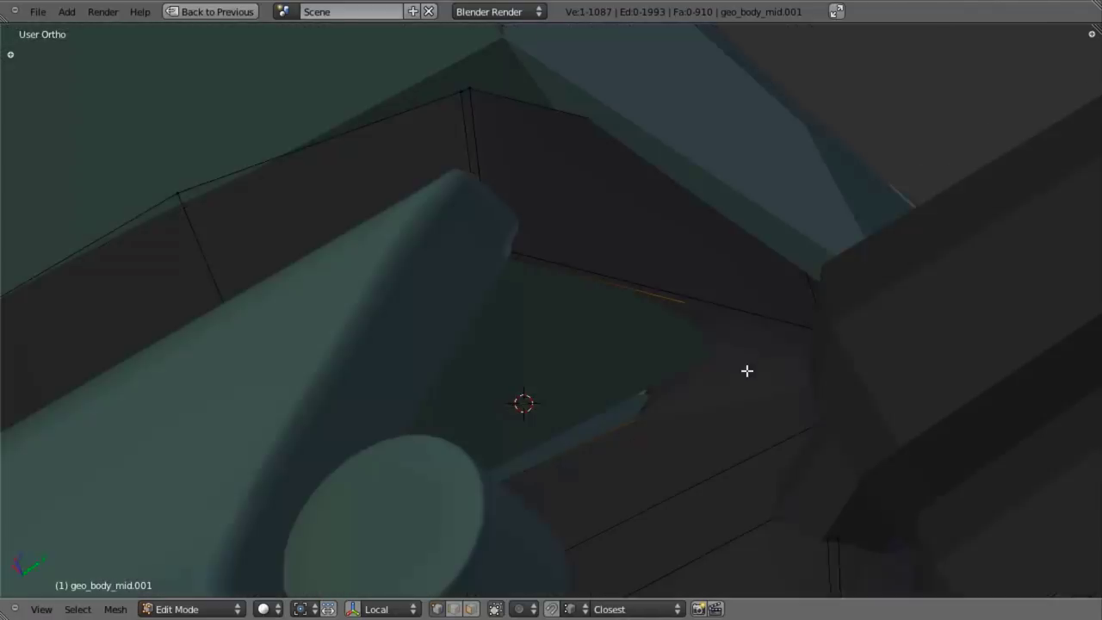
mouse_move(745, 370)
middle_down()
mouse_move(711, 398)
mouse_move(715, 421)
middle_up()
key(z)
mouse_move(595, 344)
middle_down()
mouse_move(559, 456)
mouse_move(549, 347)
mouse_move(570, 332)
mouse_move(571, 367)
mouse_move(556, 346)
mouse_move(419, 371)
mouse_move(445, 422)
mouse_move(490, 423)
mouse_move(533, 324)
mouse_move(555, 342)
mouse_move(536, 364)
mouse_move(551, 268)
mouse_move(515, 353)
middle_up()
scroll(559, 455, up, 5)
scroll(571, 336, down, 5)
key(z)
key(z)
key(z)
key(z)
scroll(515, 353, up, 5)
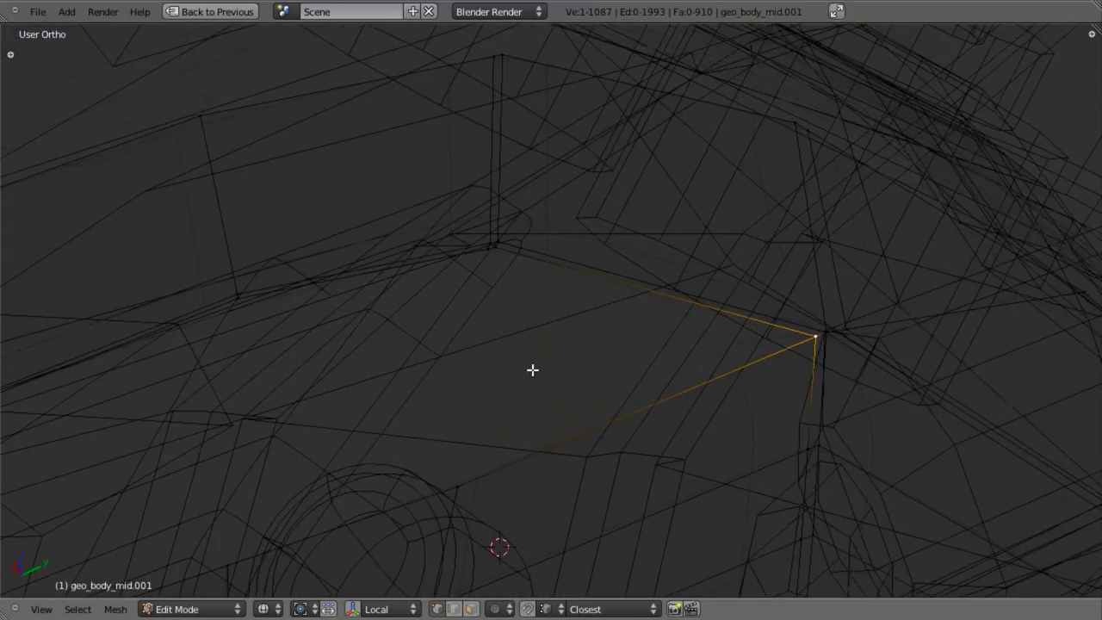
middle_drag(489, 407, 485, 421)
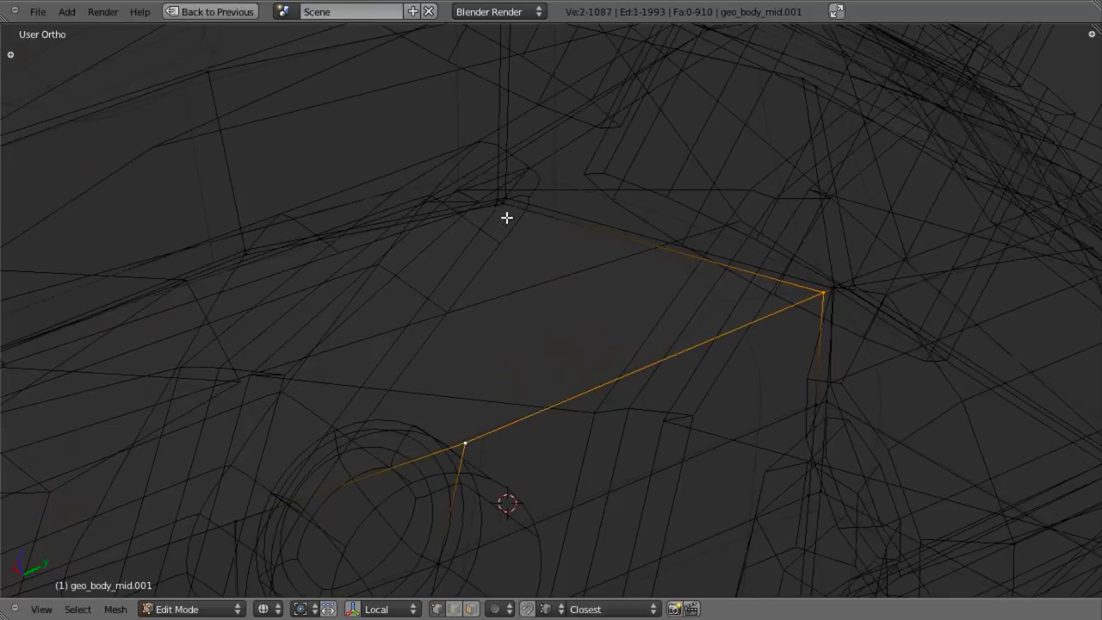
key(f)
key(Tab)
key(z)
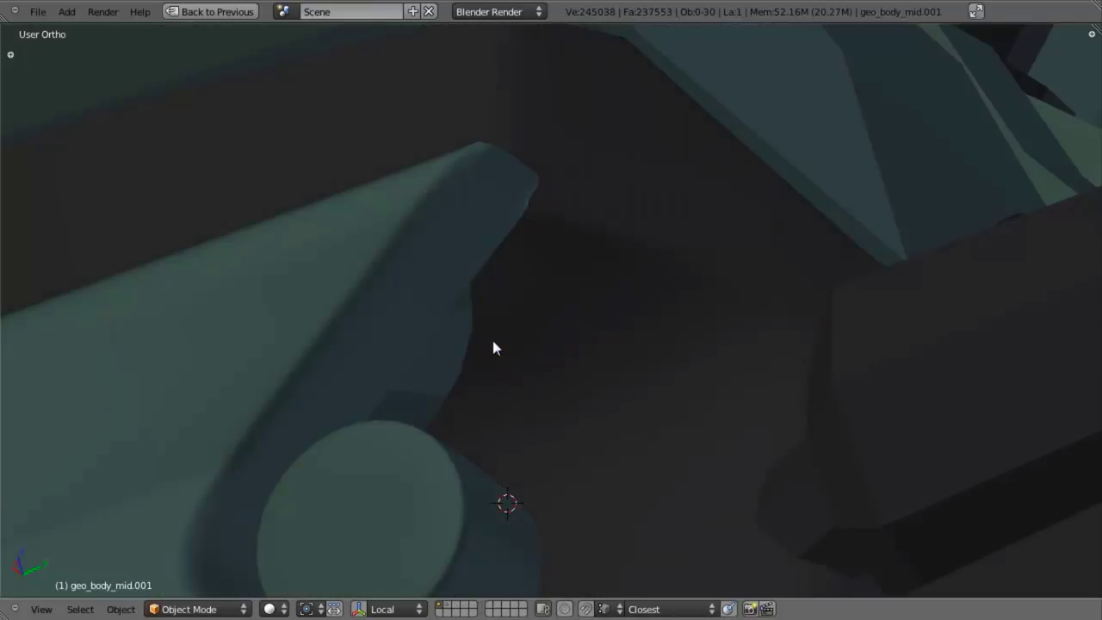
mouse_move(494, 347)
middle_down()
mouse_move(500, 404)
mouse_move(536, 426)
middle_up()
scroll(536, 427, down, 4)
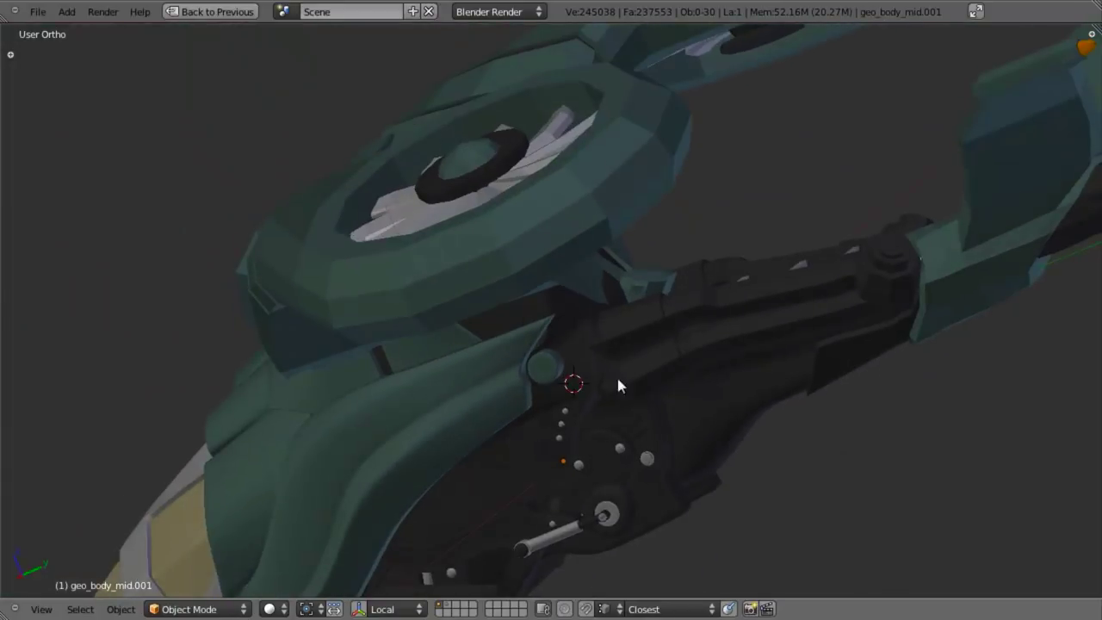
Step: Fill the adjacent opening between the new face and the teal panel's inner side with a second face above the round pin
scroll(559, 334, up, 4)
middle_drag(601, 417, 554, 324)
key(Tab)
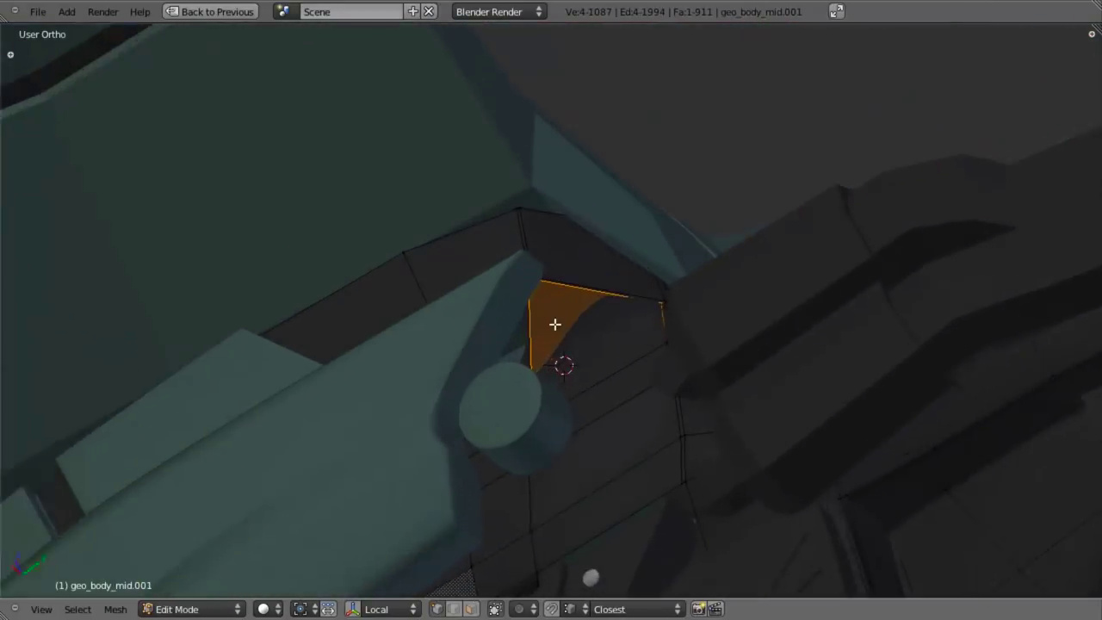
scroll(554, 325, up, 1)
key(z)
right_click(522, 281)
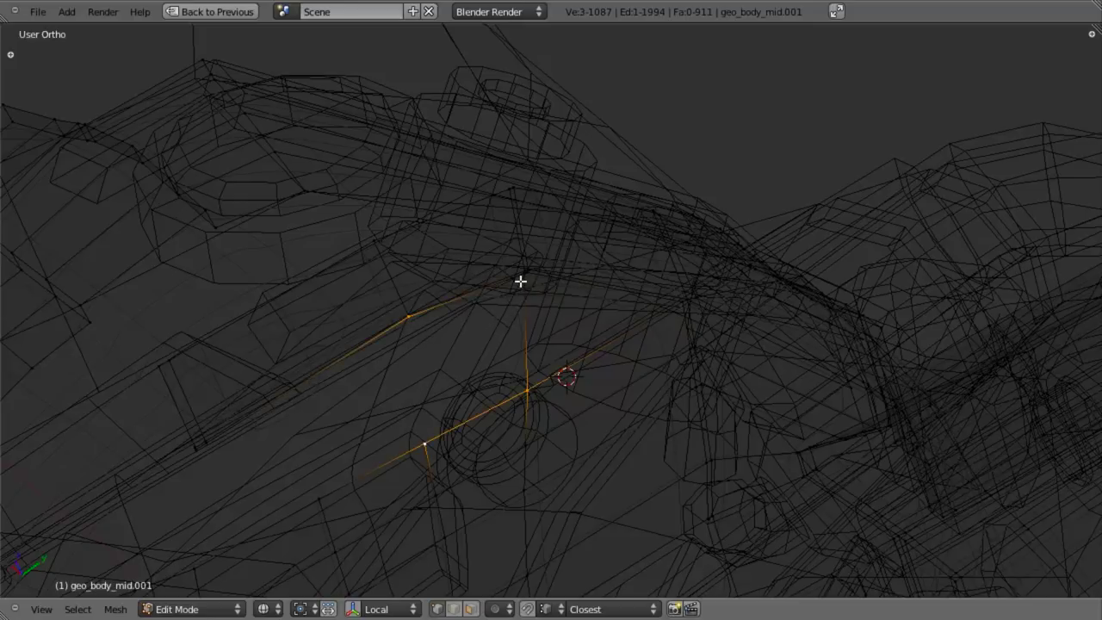
key(f)
key(z)
key(z)
key(z)
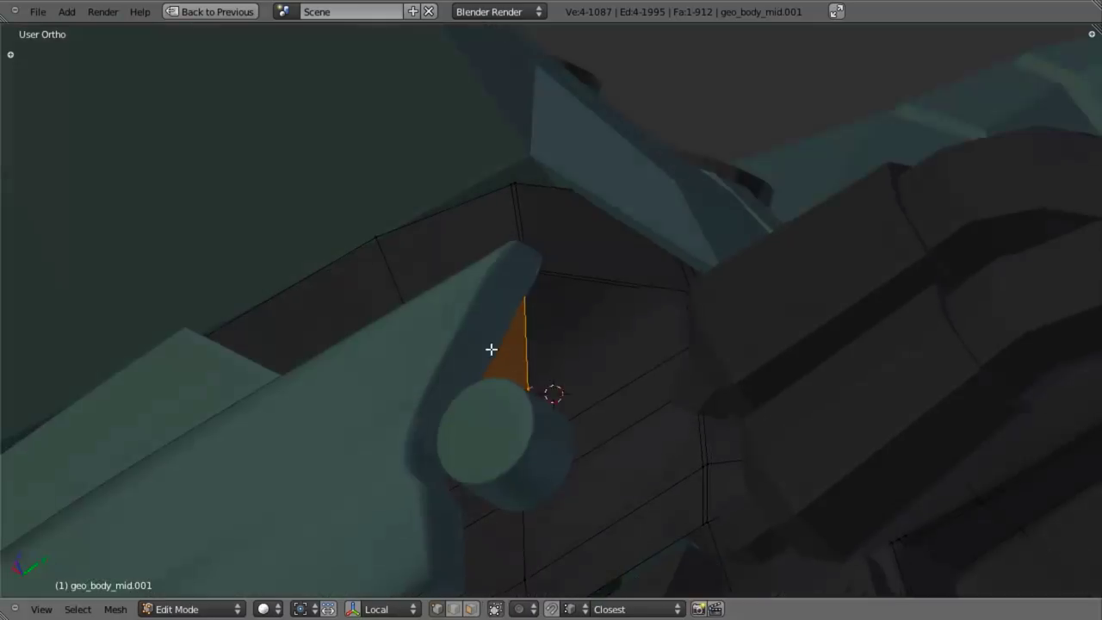
key(z)
mouse_move(491, 347)
middle_down()
mouse_move(505, 373)
mouse_move(480, 406)
mouse_move(472, 382)
mouse_move(450, 413)
mouse_move(482, 408)
mouse_move(538, 369)
mouse_move(695, 322)
middle_up()
key(z)
key(z)
Step: Select the raised panel's lower corner vertices near the teal panel's tip and adjust their height
key(a)
right_click(520, 408)
key(z)
key(g)
key(z)
click(525, 388)
key(z)
key(z)
Step: Reposition the lower corner vertices of the raised panel at the teal panel's pointed tip
key(Tab)
mouse_move(491, 371)
middle_down()
mouse_move(505, 329)
mouse_move(517, 401)
mouse_move(508, 389)
mouse_move(627, 335)
mouse_move(606, 329)
mouse_move(518, 155)
mouse_move(438, 312)
mouse_move(511, 319)
mouse_move(519, 298)
mouse_move(476, 353)
mouse_move(470, 393)
mouse_move(521, 364)
mouse_move(611, 386)
middle_up()
key(Tab)
scroll(568, 351, up, 2)
key(z)
key(z)
key(g)
key(z)
right_click(524, 370)
key(g)
click(632, 390)
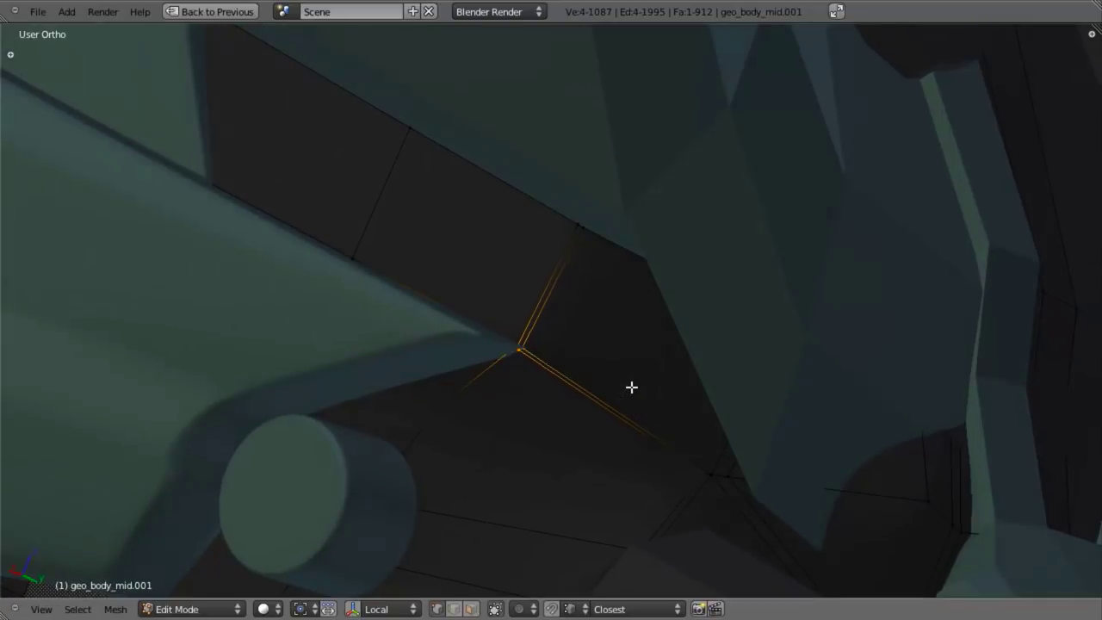
Step: Compare the corner with the side view, shift its lower vertices slightly along the teal panel's tip from below, and leave mesh editing
key(Tab)
scroll(513, 366, down, 3)
middle_drag(472, 389, 558, 357)
key(KP_3)
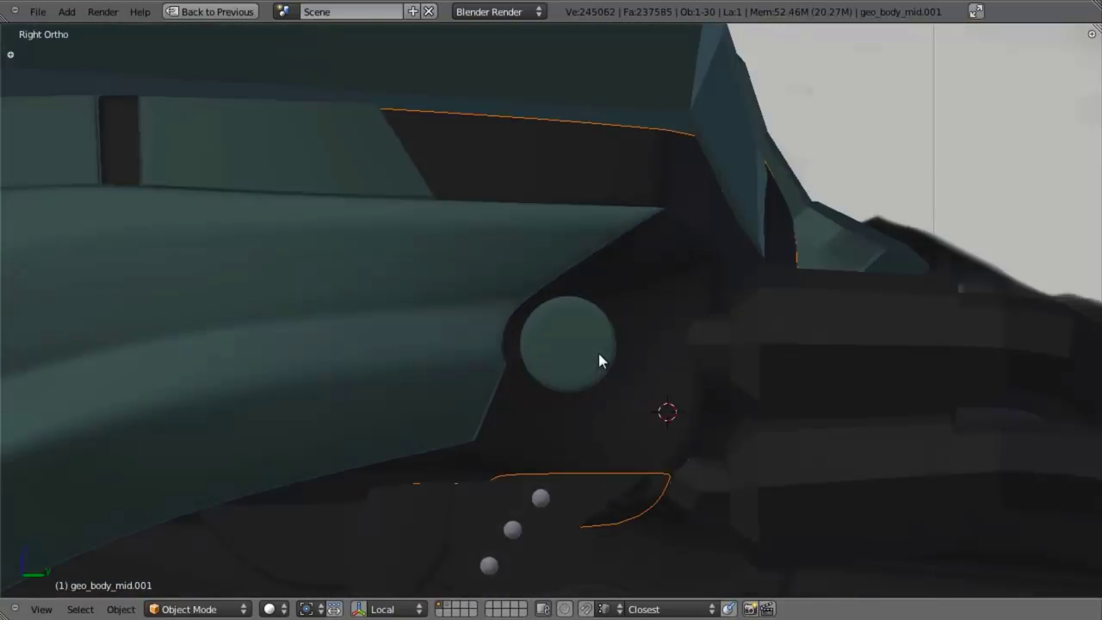
scroll(599, 353, down, 3)
scroll(602, 360, up, 3)
key(Tab)
middle_drag(652, 227, 576, 128)
key(g)
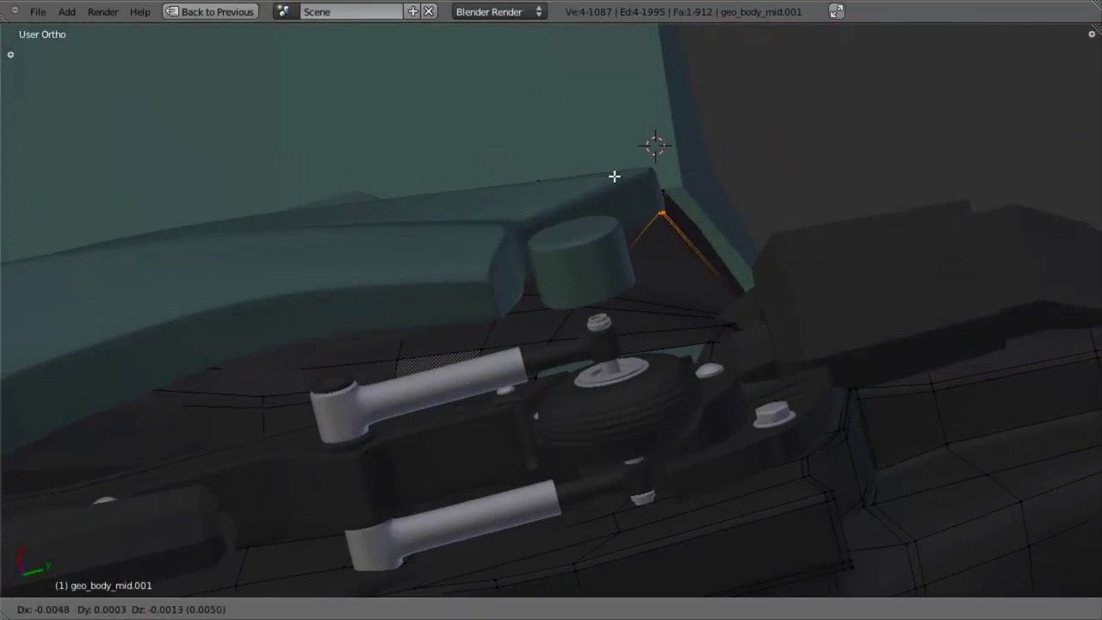
click(595, 220)
key(Tab)
scroll(595, 221, down, 3)
middle_drag(596, 220, 575, 368)
key(KP_3)
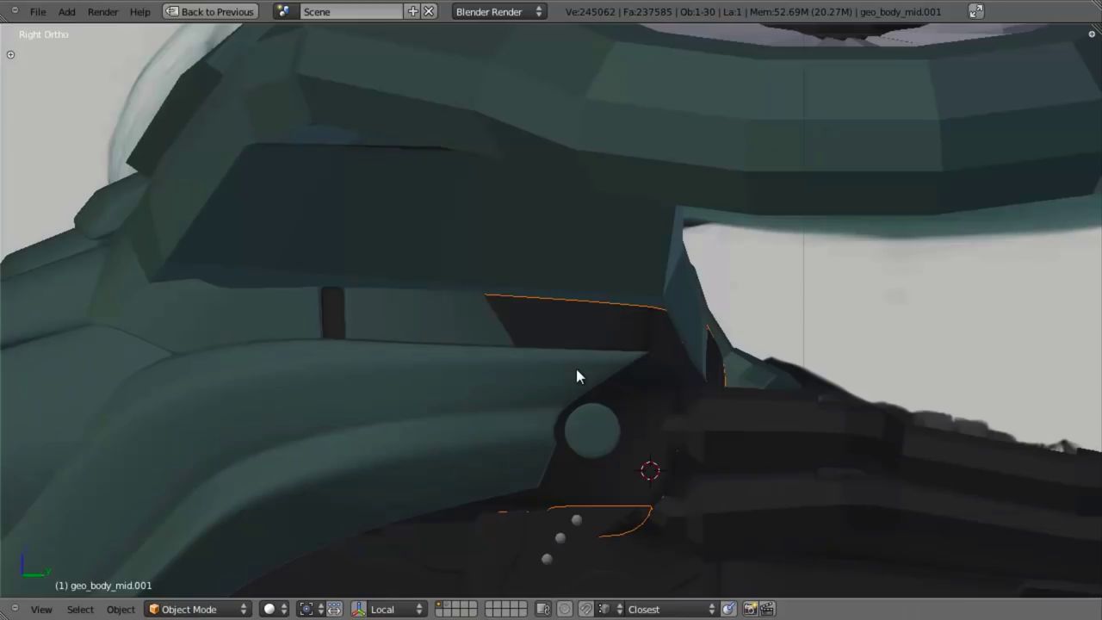
Step: Deselect everything and examine the whole mid body against the side reference and from below
key(a)
scroll(576, 369, down, 3)
shift+middle_drag(628, 331, 652, 259)
scroll(637, 284, down, 2)
shift+middle_drag(587, 389, 570, 297)
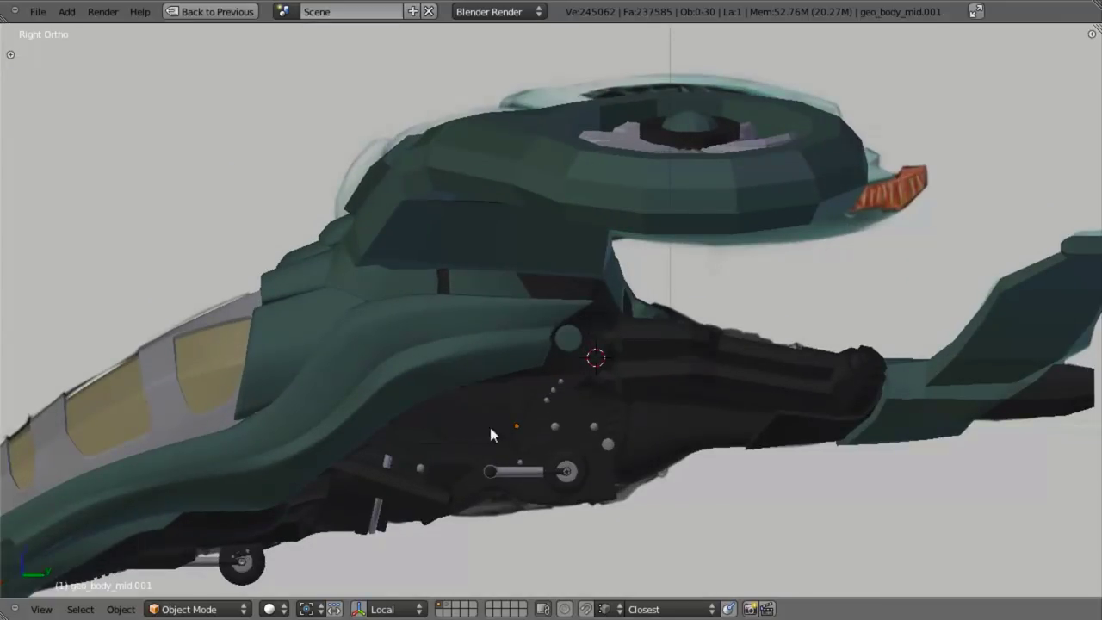
middle_drag(490, 434, 534, 468)
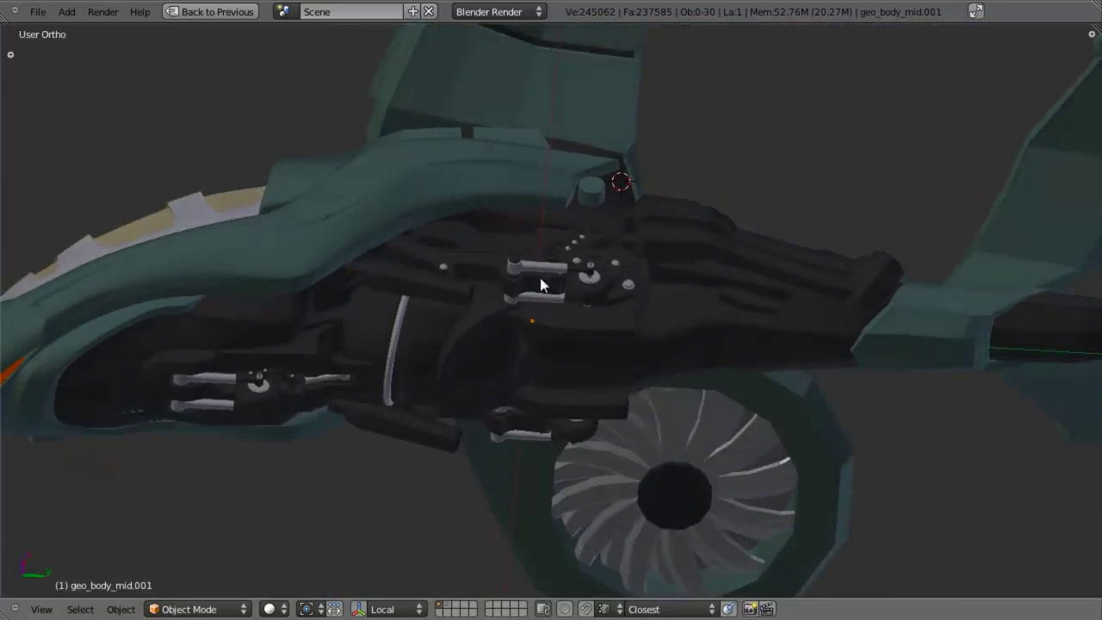
scroll(541, 283, up, 4)
scroll(559, 284, down, 3)
middle_drag(568, 295, 575, 352)
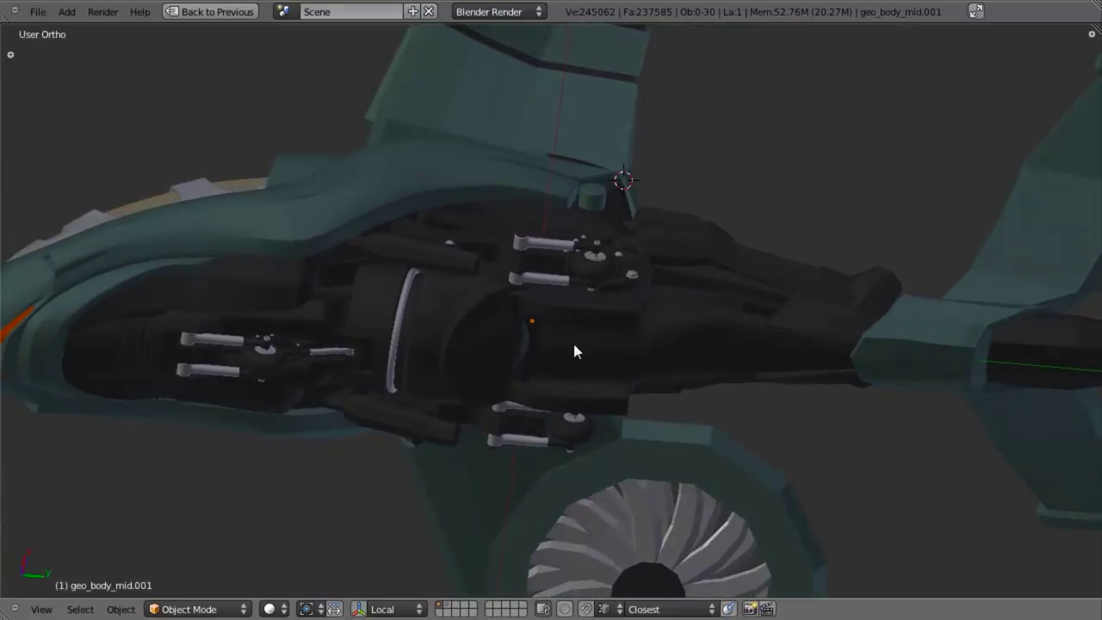
scroll(564, 311, up, 2)
middle_drag(564, 311, 568, 388)
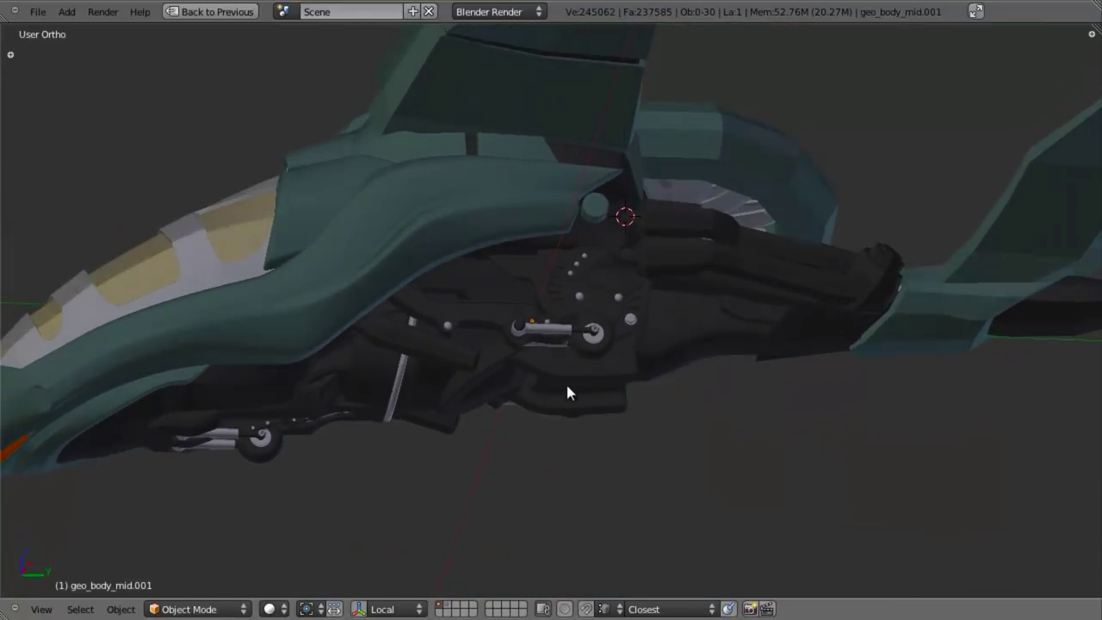